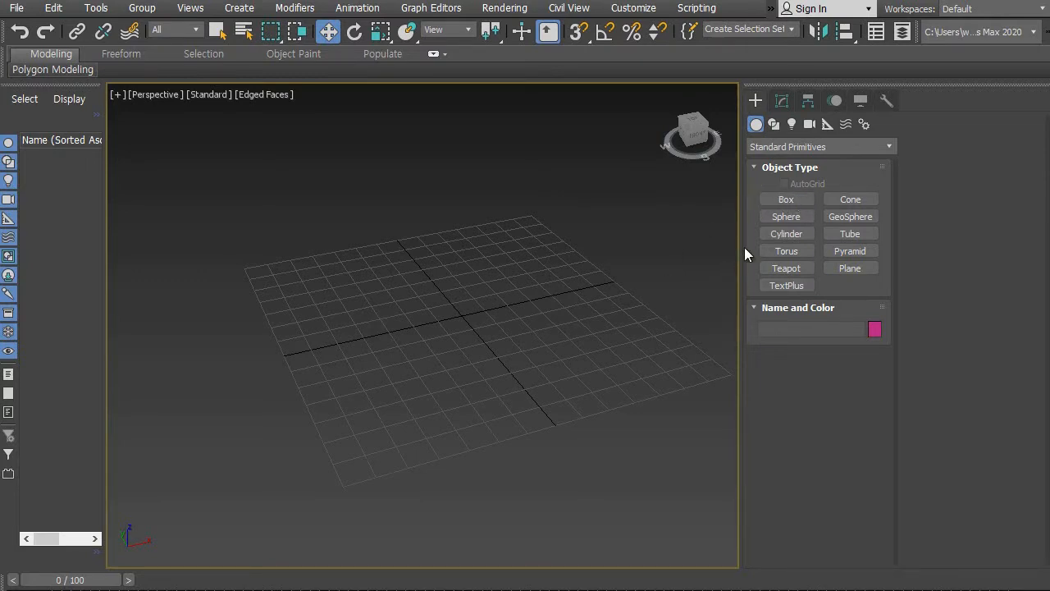
Create a box near the grid's centre, about 31.8 long, 33.5 wide and 30.4 high, and switch to the Move tool.
{"action": "left_click", "coordinate": [786, 199]}
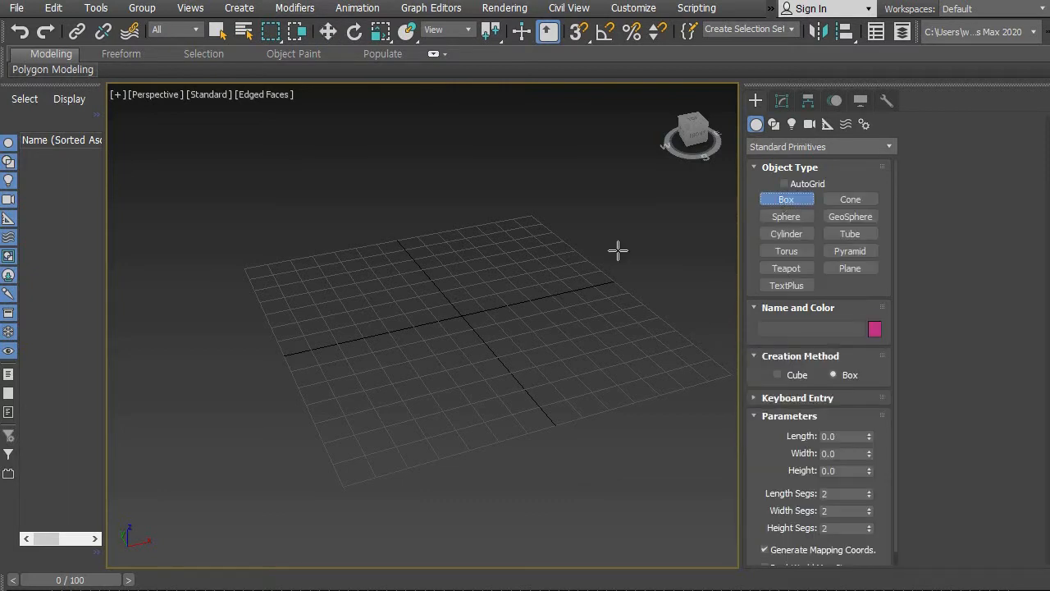
{"action": "left_click_drag", "start_coordinate": [408, 305], "coordinate": [522, 328]}
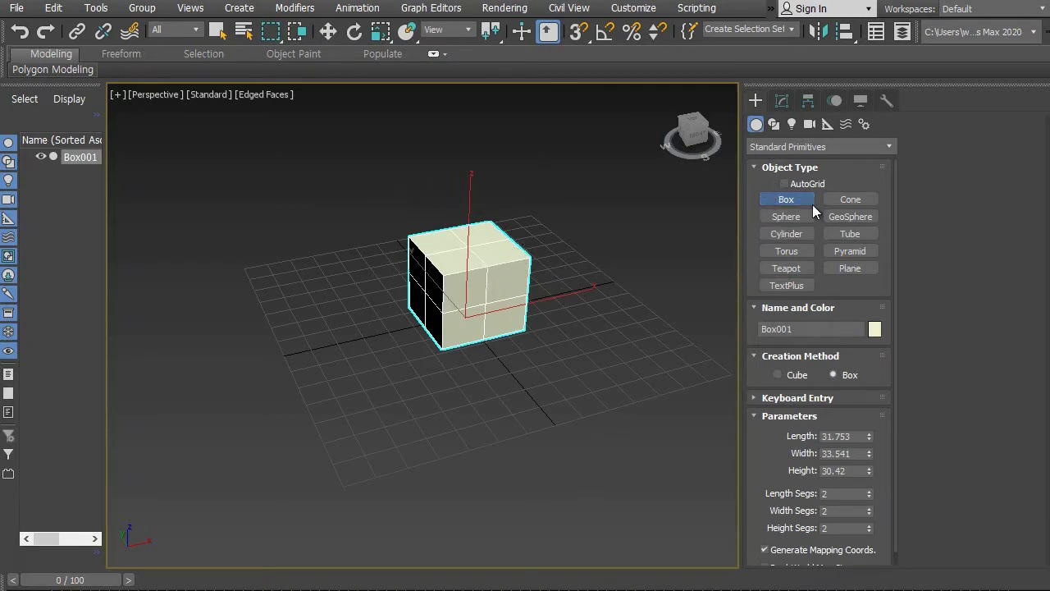
{"action": "key", "text": "w"}
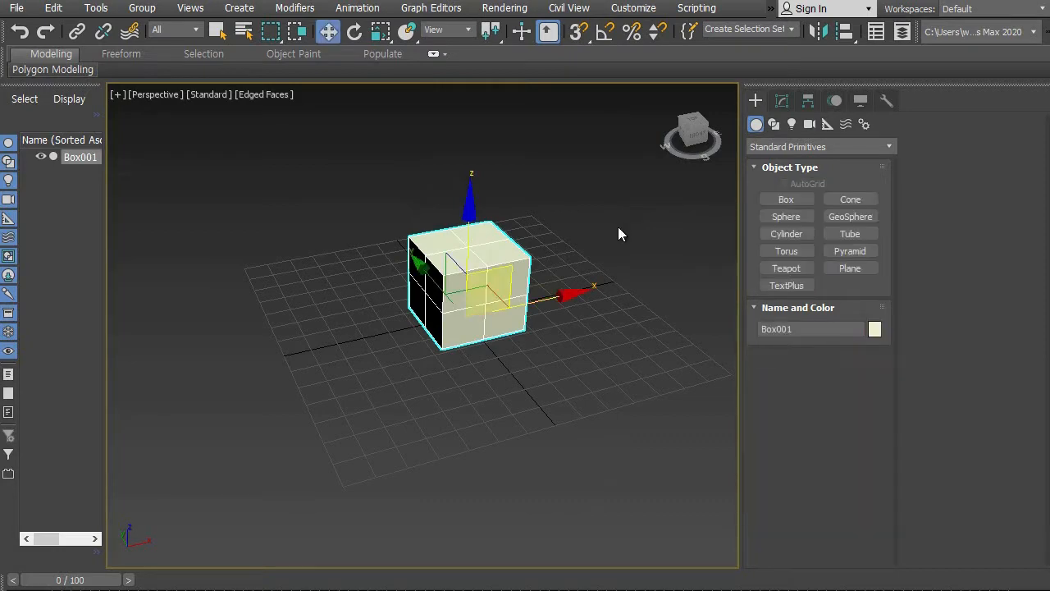
Set the box's length, width and height to 30 each.
{"action": "middle_click_drag", "start_coordinate": [492, 366], "coordinate": [529, 355], "text": "alt"}
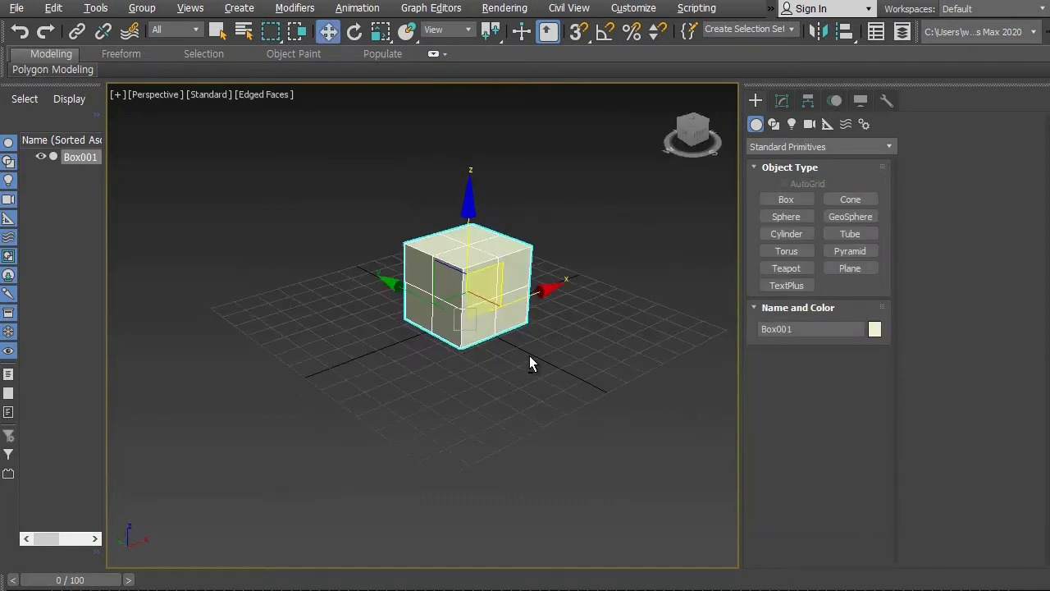
{"action": "scroll", "coordinate": [513, 324], "scroll_direction": "up", "scroll_amount": 4}
{"action": "scroll", "coordinate": [514, 313], "scroll_direction": "up", "scroll_amount": 1}
{"action": "middle_click_drag", "start_coordinate": [509, 307], "coordinate": [518, 335]}
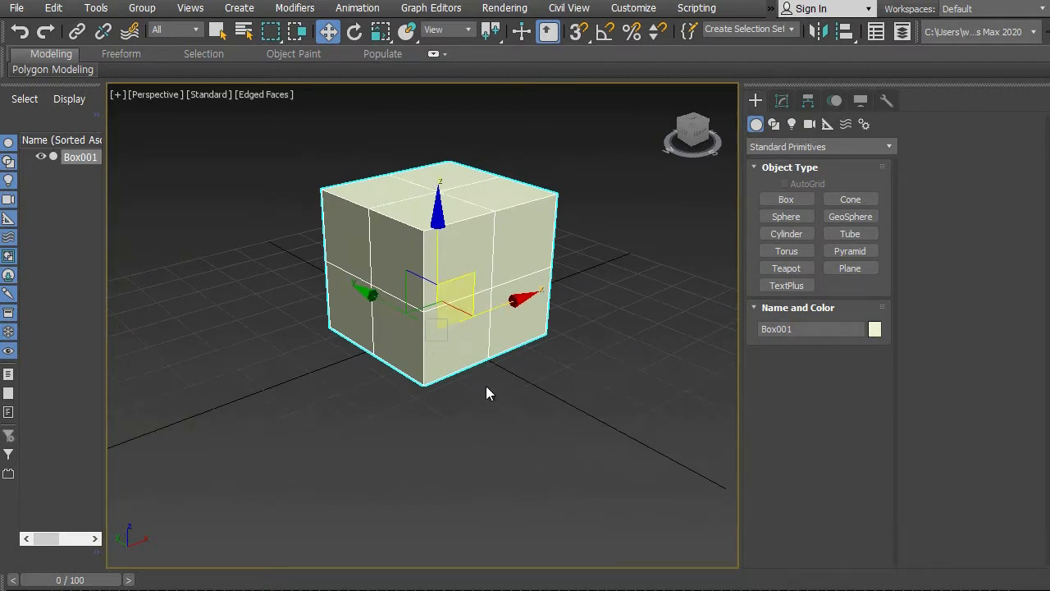
{"action": "left_click", "coordinate": [782, 101]}
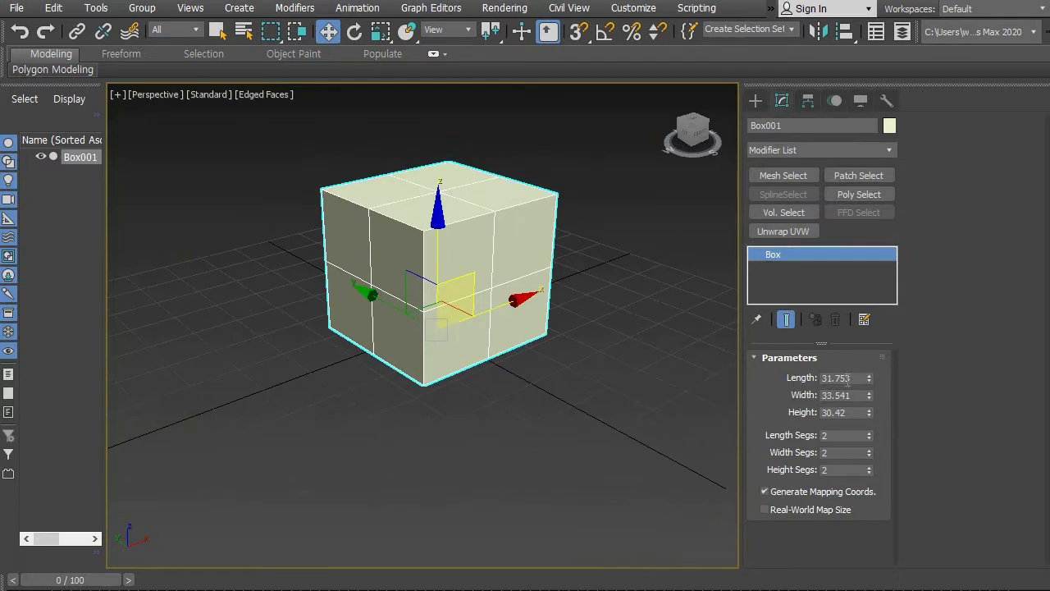
{"action": "left_click_drag", "start_coordinate": [862, 377], "coordinate": [805, 384]}
{"action": "type", "text": "30"}
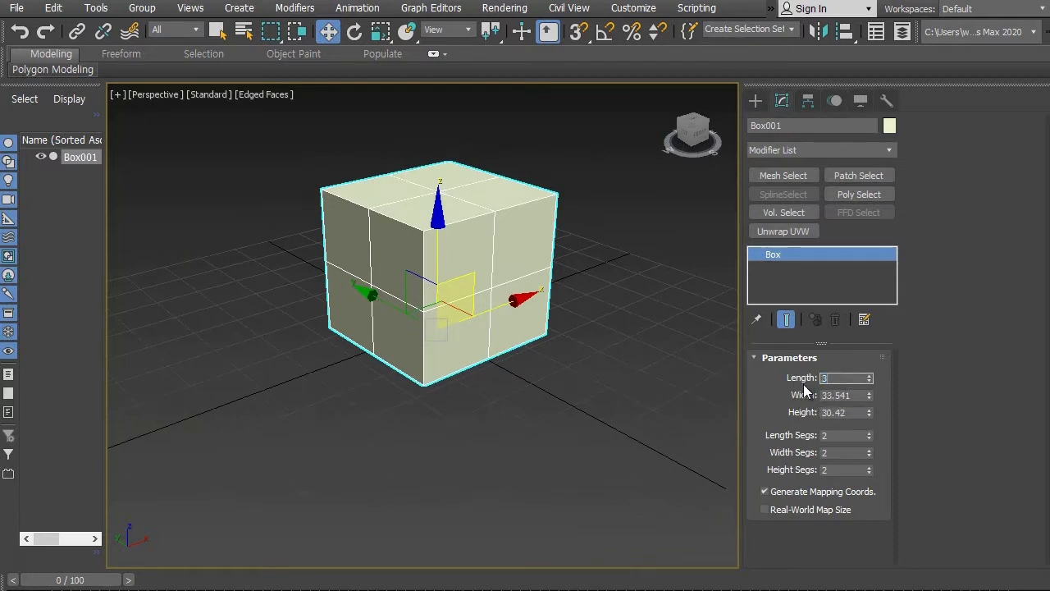
{"action": "left_click_drag", "start_coordinate": [864, 398], "coordinate": [771, 394]}
{"action": "type", "text": "30"}
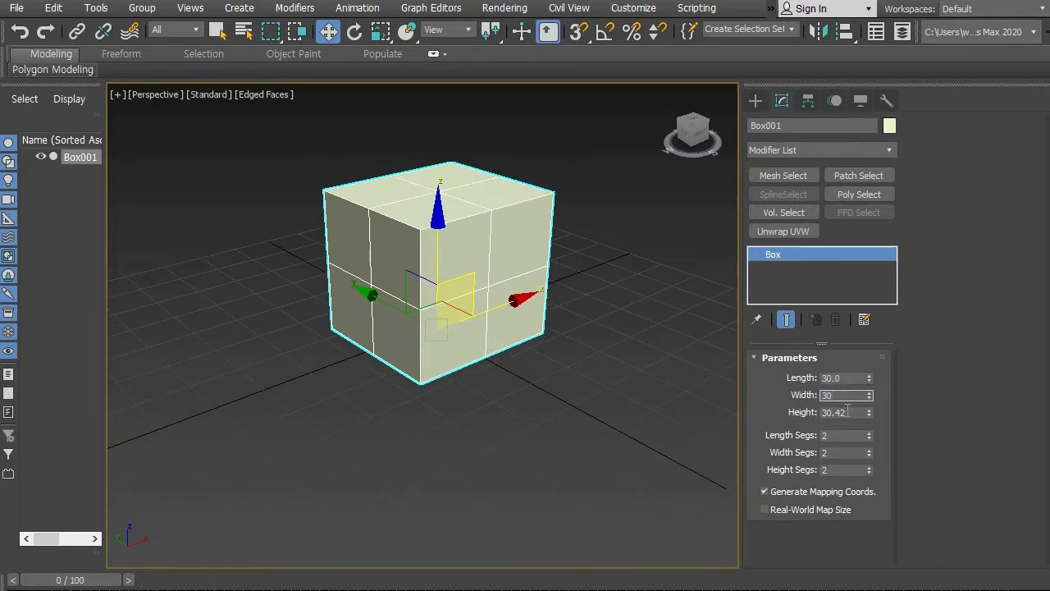
{"action": "left_click_drag", "start_coordinate": [848, 411], "coordinate": [800, 413]}
{"action": "type", "text": "30"}
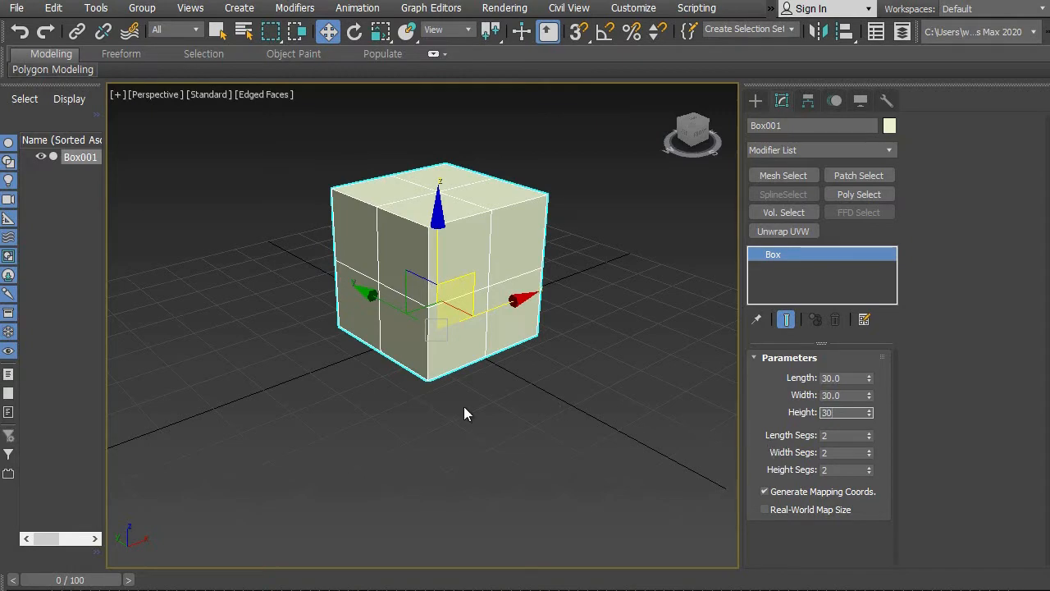
Move the box slightly along the X axis to centre it on the grid's main line.
{"action": "middle_click_drag", "start_coordinate": [491, 382], "coordinate": [497, 410], "text": "alt"}
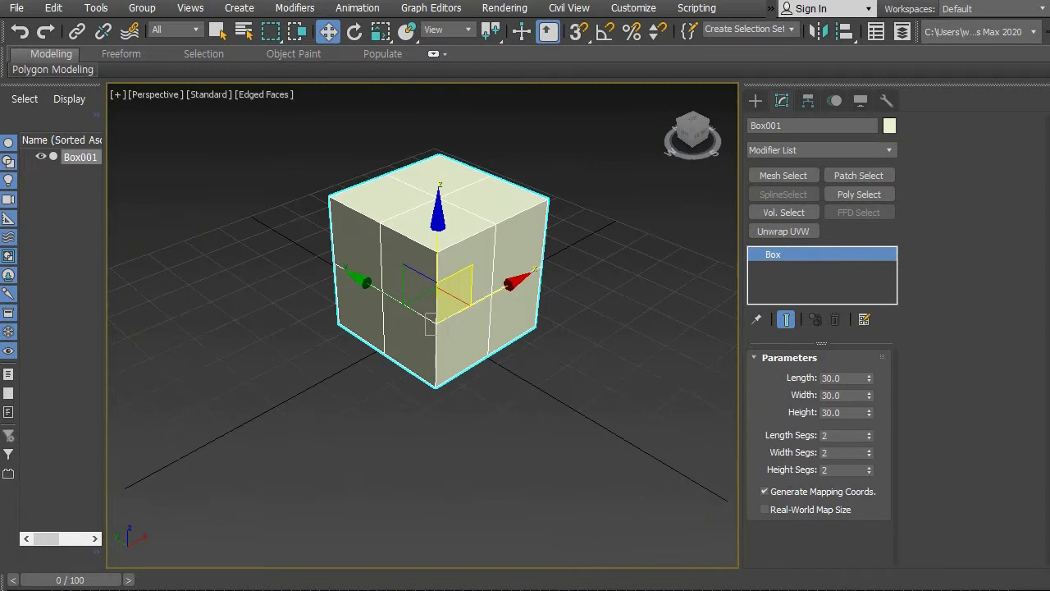
{"action": "middle_click_drag", "start_coordinate": [551, 446], "coordinate": [530, 457], "text": "alt"}
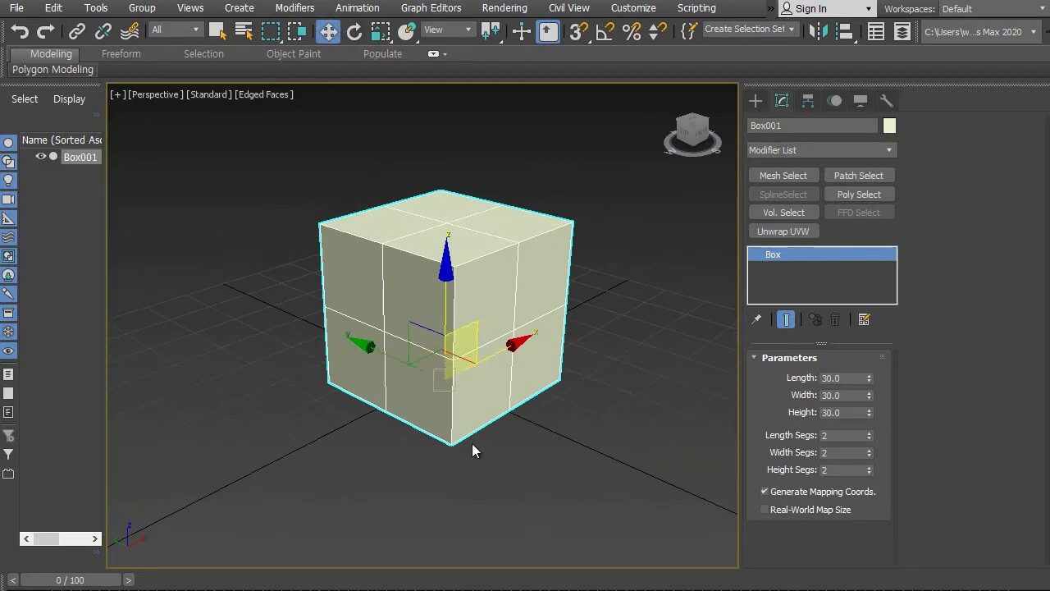
{"action": "middle_click_drag", "start_coordinate": [500, 403], "coordinate": [569, 227], "text": "alt"}
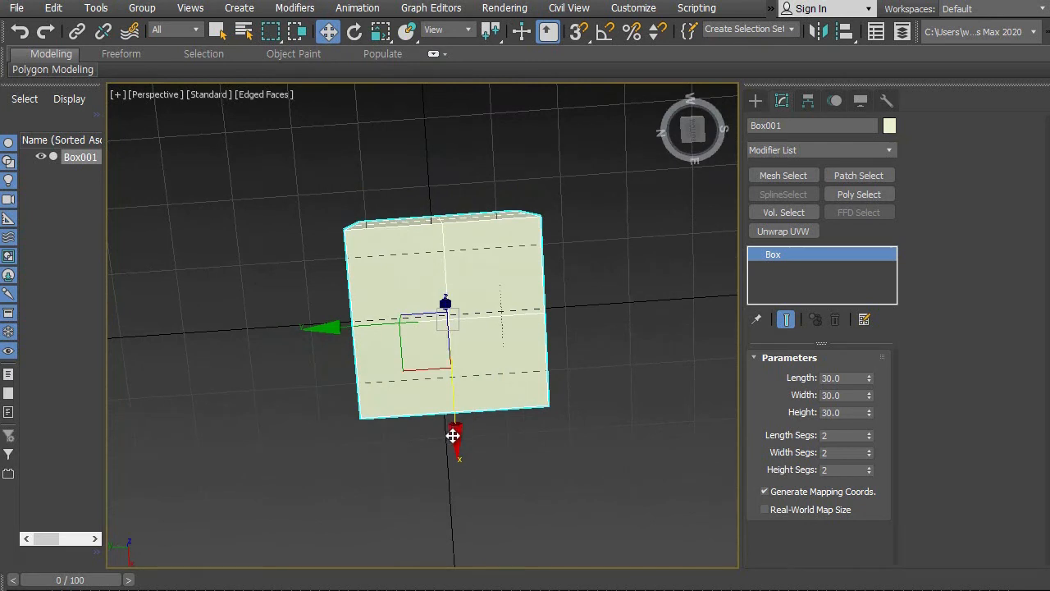
{"action": "left_click_drag", "start_coordinate": [453, 436], "coordinate": [454, 428]}
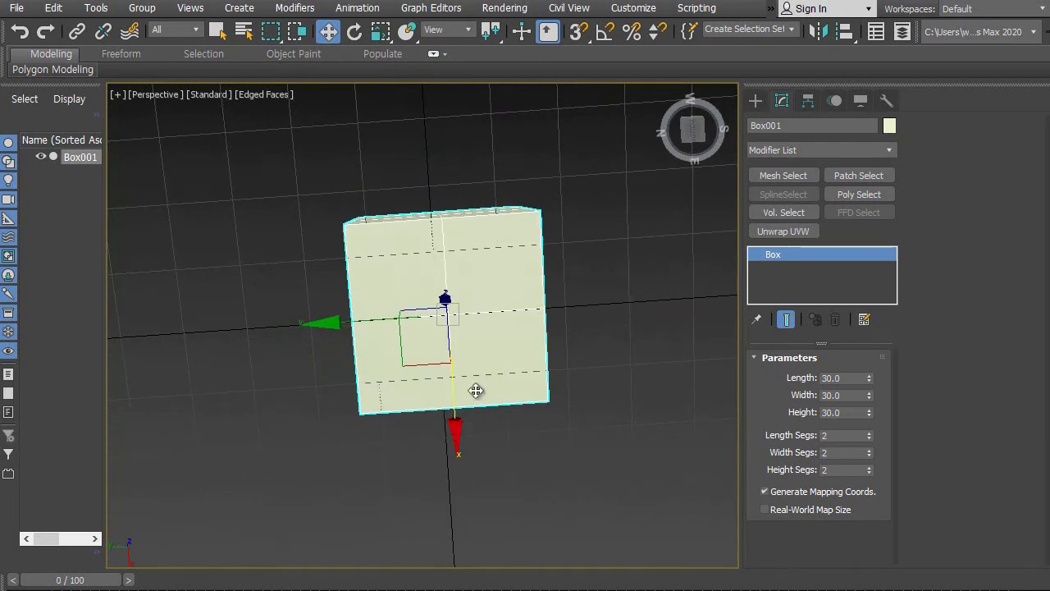
In a maximized Top view, move the box along the Y axis so its centre sits on the grid origin.
{"action": "key", "text": "alt+w"}
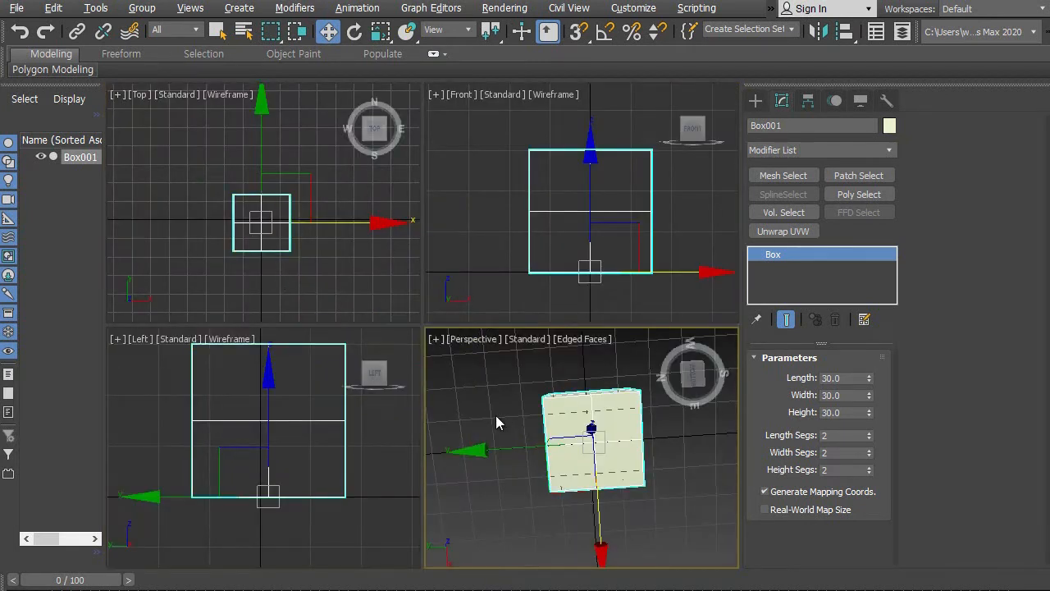
{"action": "key", "text": "alt+w"}
{"action": "middle_click_drag", "start_coordinate": [547, 443], "coordinate": [501, 437], "text": "alt"}
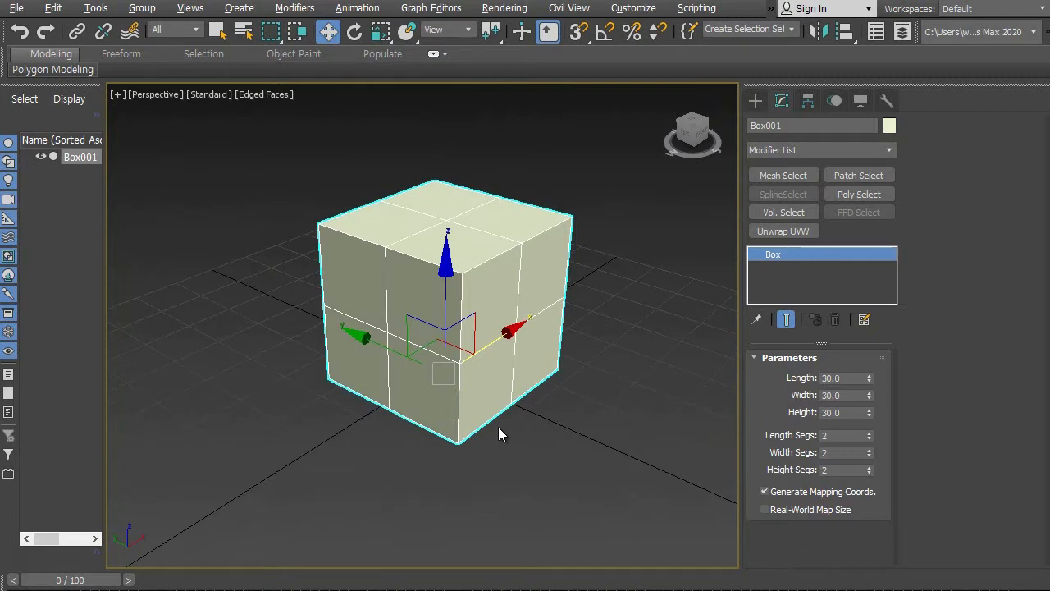
{"action": "key", "text": "alt+w"}
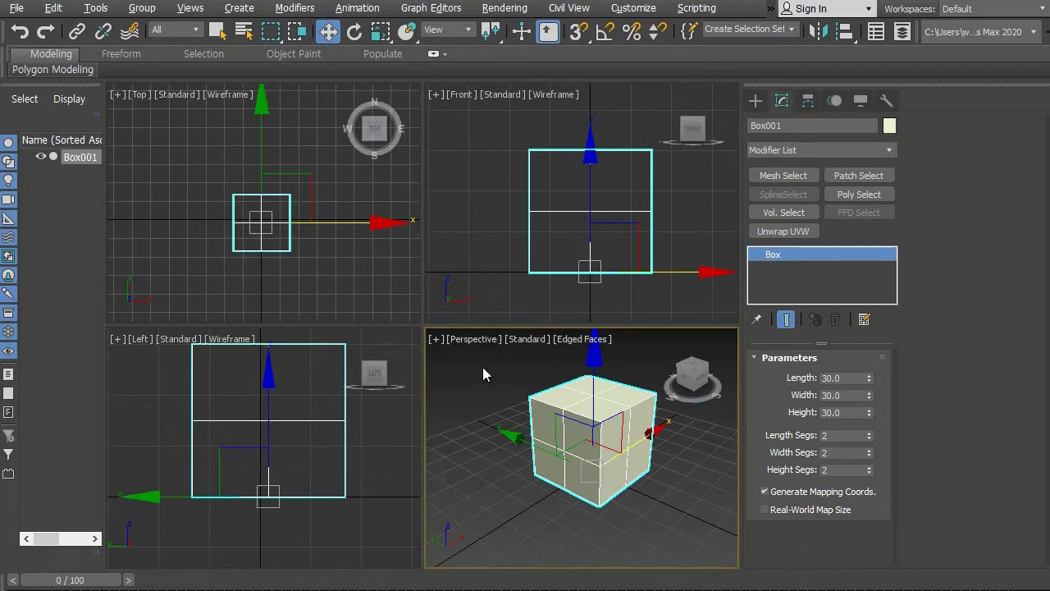
{"action": "mouse_move", "coordinate": [343, 272]}
{"action": "middle_mouse_down"}
{"action": "mouse_move", "coordinate": [320, 263]}
{"action": "mouse_move", "coordinate": [332, 257]}
{"action": "middle_mouse_up"}
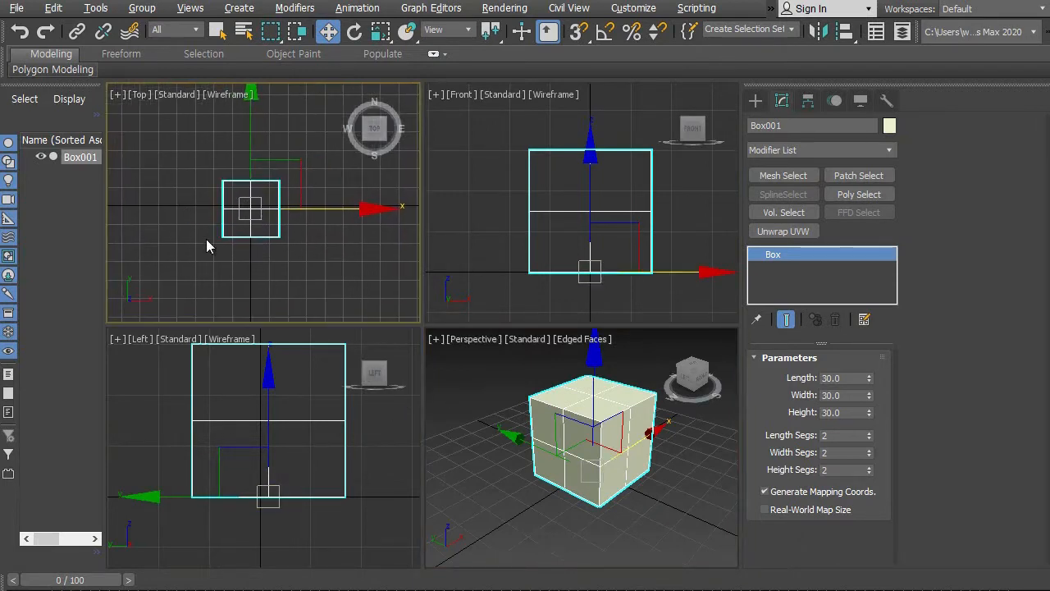
{"action": "middle_click_drag", "start_coordinate": [257, 235], "coordinate": [294, 241]}
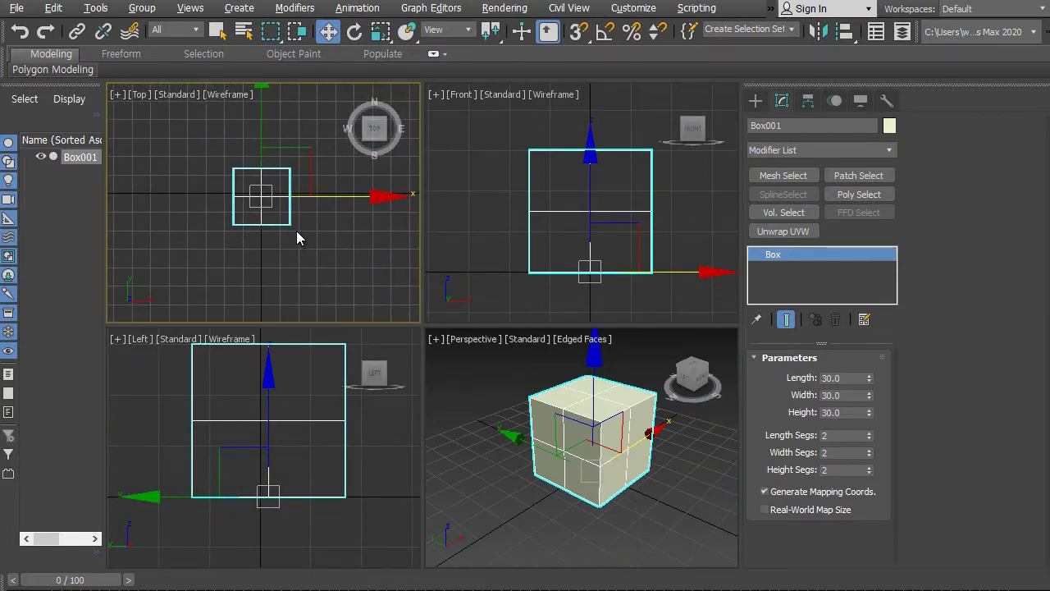
{"action": "key", "text": "alt+w"}
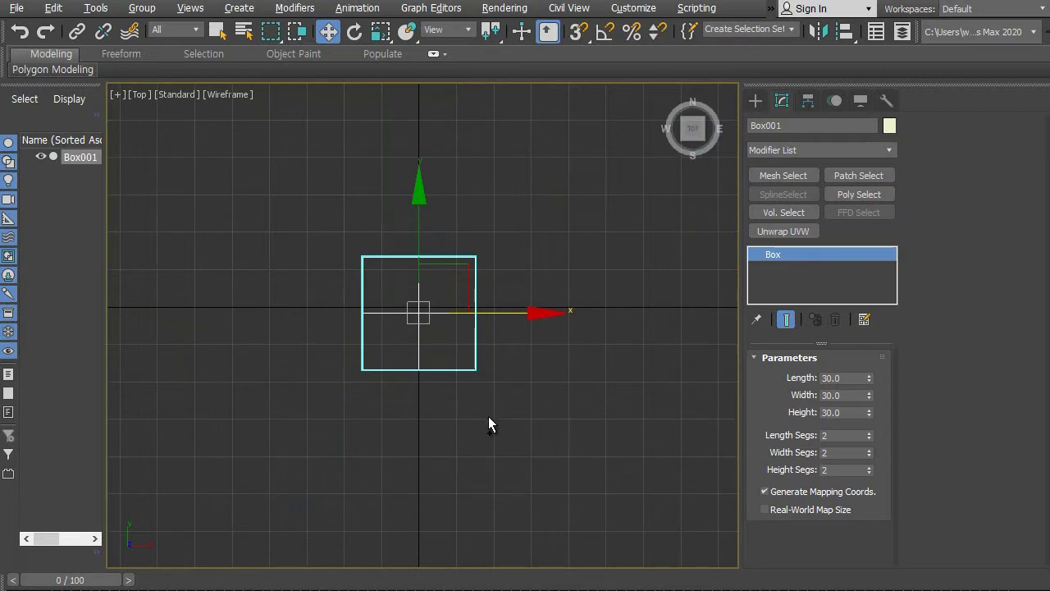
{"action": "scroll", "coordinate": [510, 422], "scroll_direction": "up", "scroll_amount": 5}
{"action": "middle_click_drag", "start_coordinate": [512, 380], "coordinate": [550, 462]}
{"action": "scroll", "coordinate": [552, 479], "scroll_direction": "up", "scroll_amount": 2}
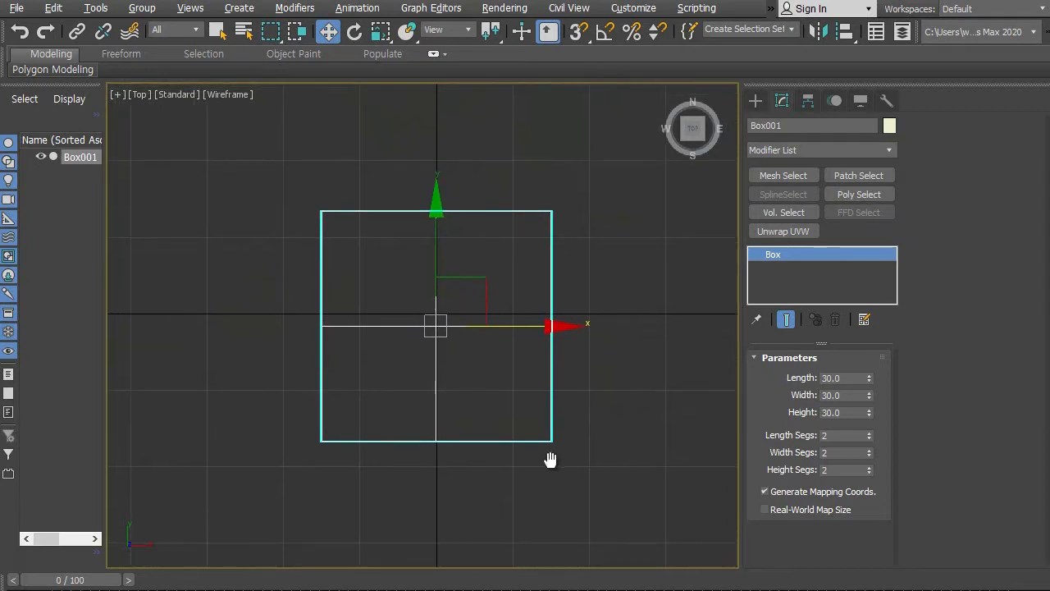
{"action": "scroll", "coordinate": [553, 482], "scroll_direction": "up", "scroll_amount": 1}
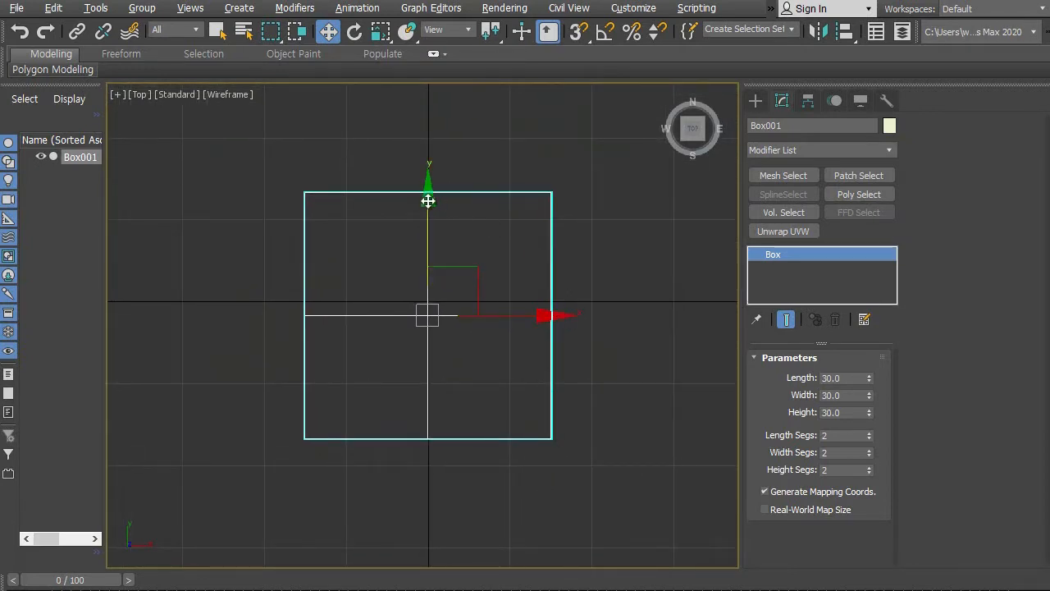
{"action": "left_click_drag", "start_coordinate": [428, 201], "coordinate": [429, 186]}
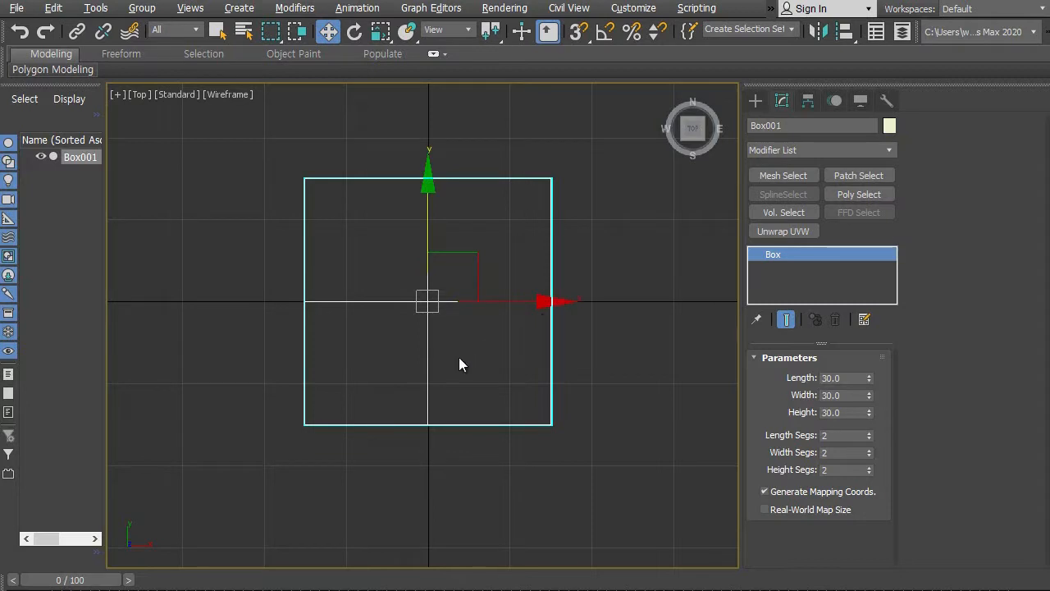
Check the box's centring on the grid axes in the Top view.
{"action": "scroll", "coordinate": [447, 364], "scroll_direction": "up", "scroll_amount": 3}
{"action": "scroll", "coordinate": [439, 302], "scroll_direction": "down", "scroll_amount": 5}
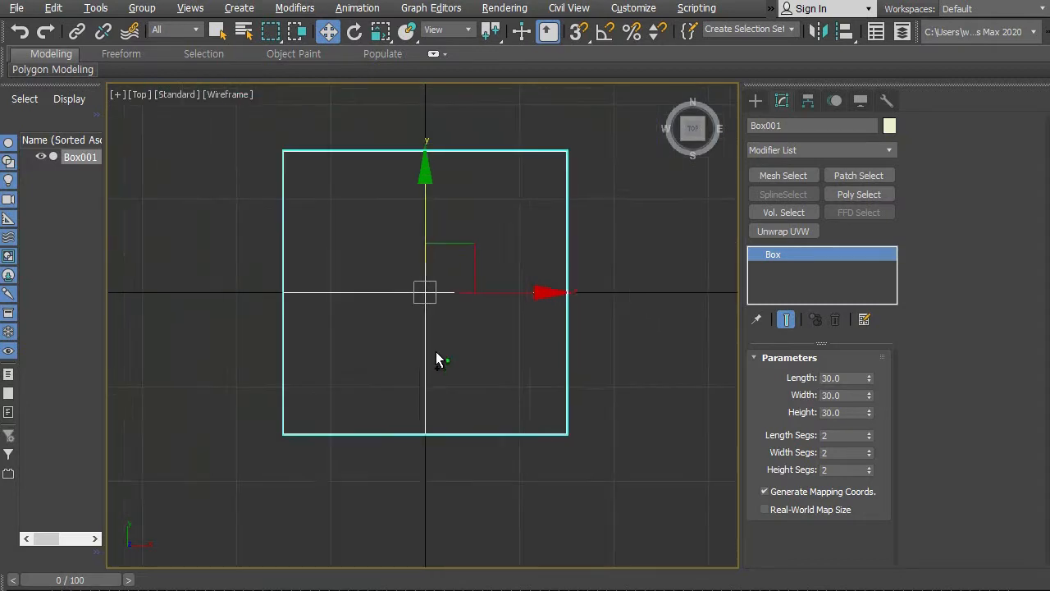
{"action": "scroll", "coordinate": [436, 389], "scroll_direction": "down", "scroll_amount": 4}
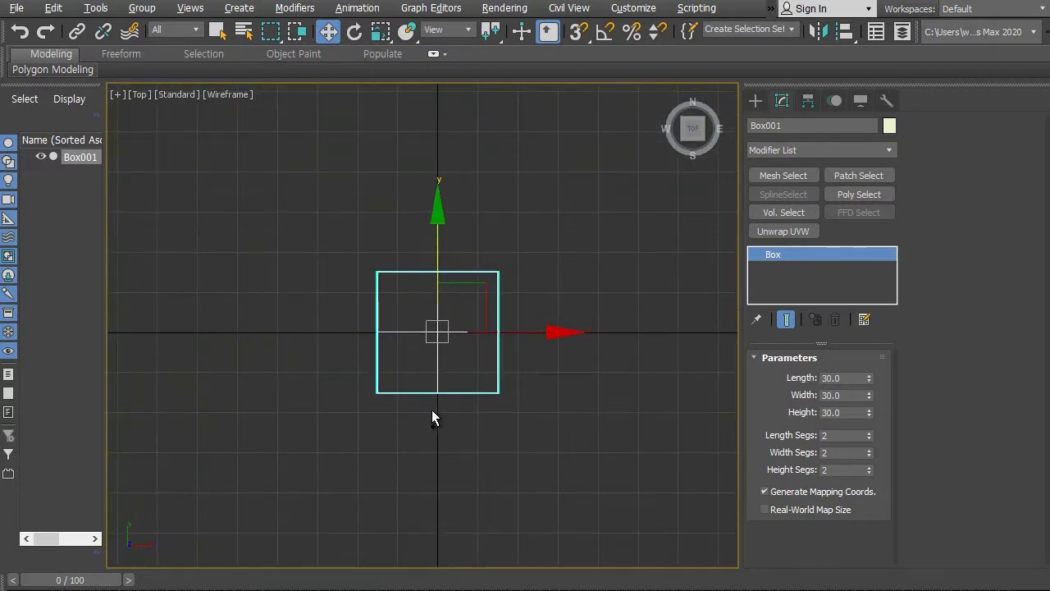
{"action": "scroll", "coordinate": [419, 345], "scroll_direction": "down", "scroll_amount": 1}
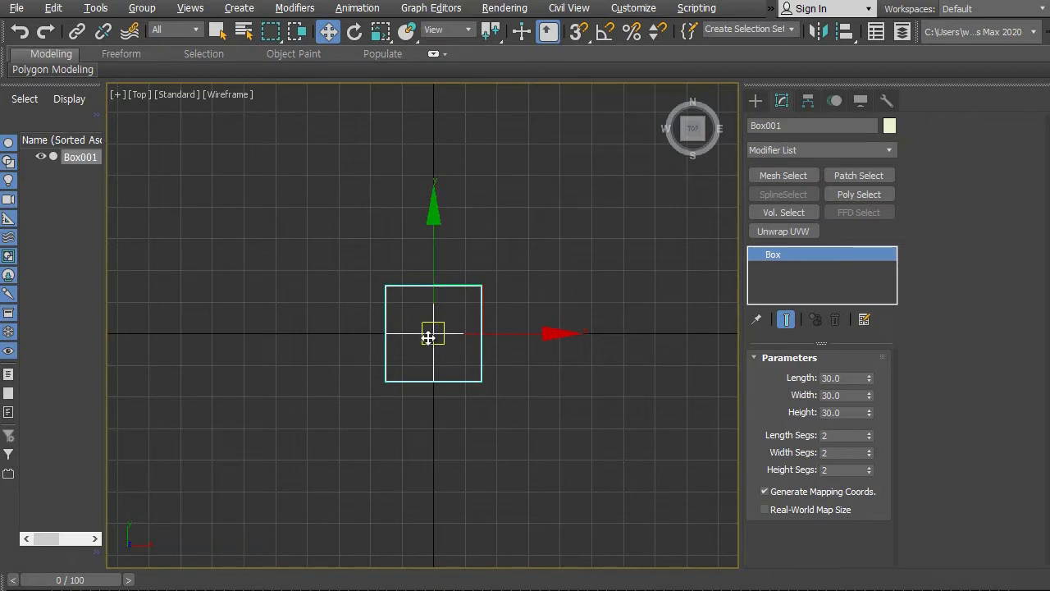
{"action": "scroll", "coordinate": [534, 431], "scroll_direction": "down", "scroll_amount": 1}
{"action": "scroll", "coordinate": [532, 422], "scroll_direction": "up", "scroll_amount": 2}
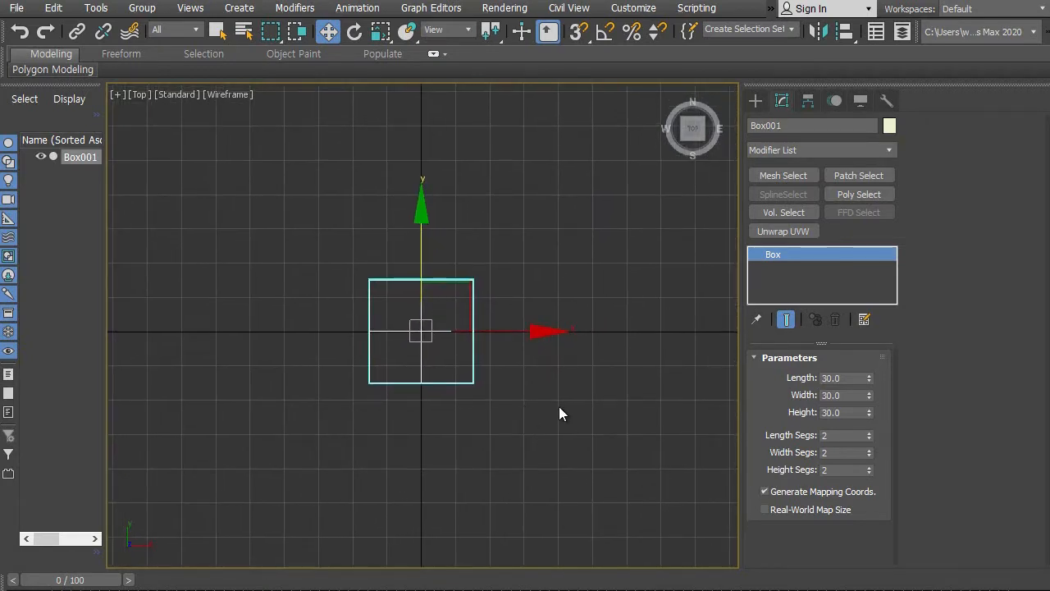
Return to a maximized Perspective view and convert the box to an Editable Poly.
{"action": "key", "text": "alt+w"}
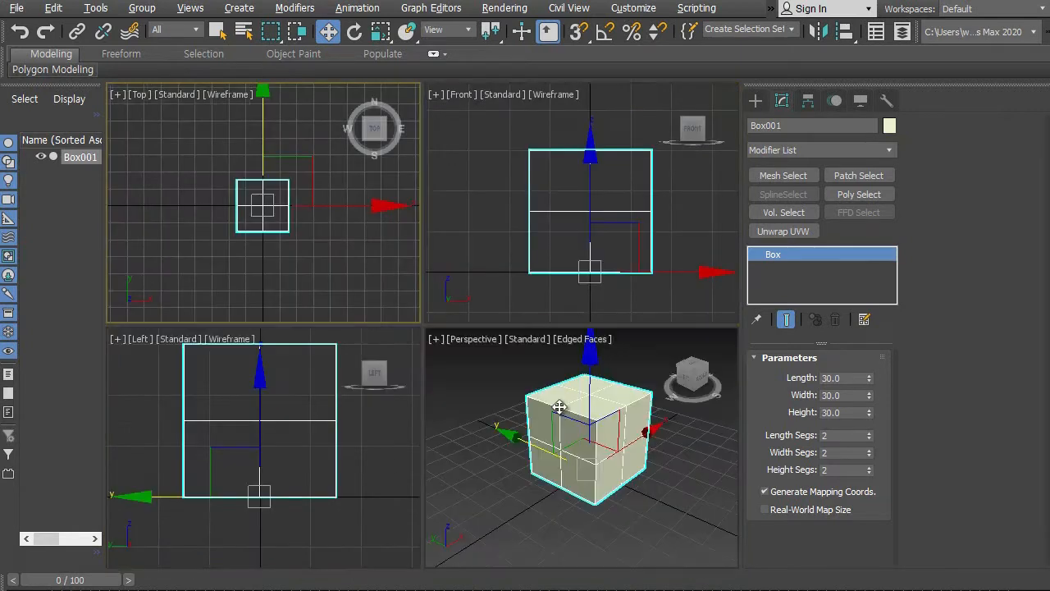
{"action": "mouse_move", "coordinate": [567, 512]}
{"action": "middle_mouse_down", "text": "alt"}
{"action": "mouse_move", "coordinate": [553, 508]}
{"action": "mouse_move", "coordinate": [575, 508]}
{"action": "middle_mouse_up", "text": "alt"}
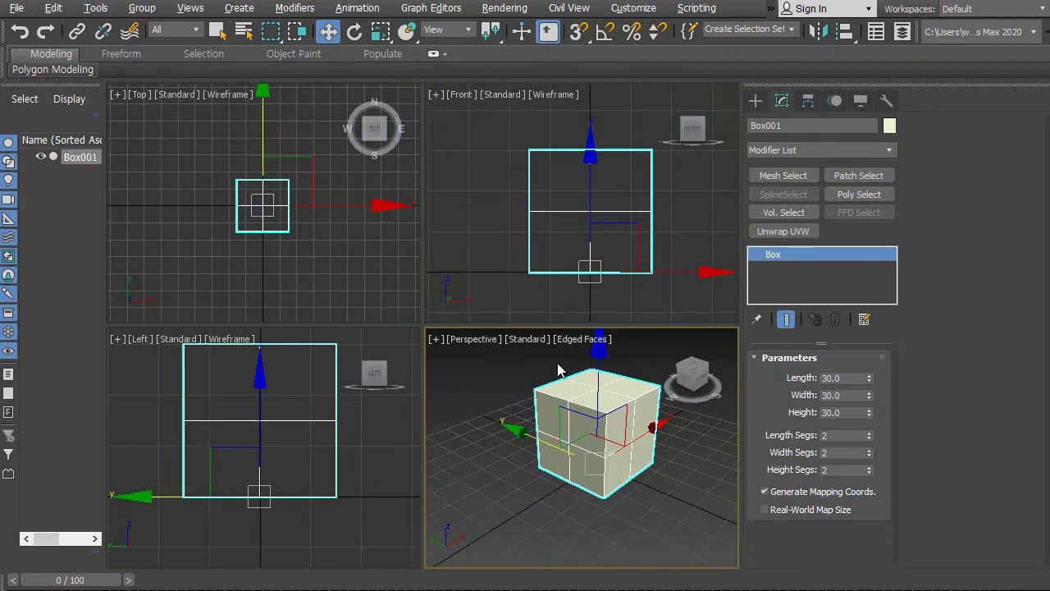
{"action": "middle_click_drag", "start_coordinate": [553, 499], "coordinate": [523, 503]}
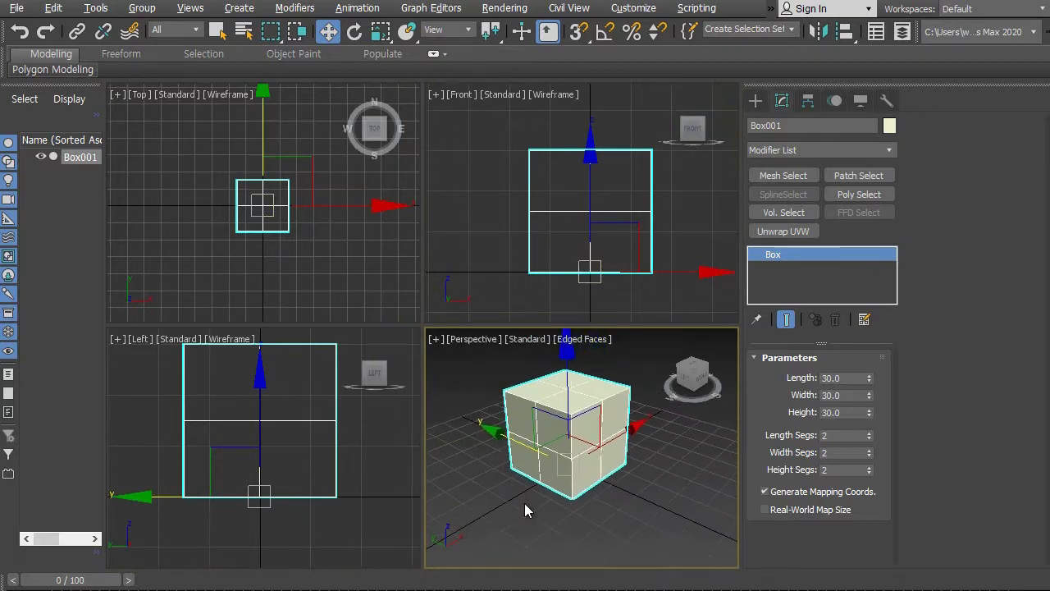
{"action": "key", "text": "alt+w"}
{"action": "mouse_move", "coordinate": [541, 498]}
{"action": "middle_mouse_down", "text": "alt"}
{"action": "mouse_move", "coordinate": [549, 462]}
{"action": "mouse_move", "coordinate": [534, 469]}
{"action": "mouse_move", "coordinate": [527, 487]}
{"action": "mouse_move", "coordinate": [600, 429]}
{"action": "mouse_move", "coordinate": [457, 464]}
{"action": "mouse_move", "coordinate": [546, 492]}
{"action": "mouse_move", "coordinate": [612, 436]}
{"action": "mouse_move", "coordinate": [553, 394]}
{"action": "mouse_move", "coordinate": [525, 486]}
{"action": "mouse_move", "coordinate": [534, 481]}
{"action": "middle_mouse_up", "text": "alt"}
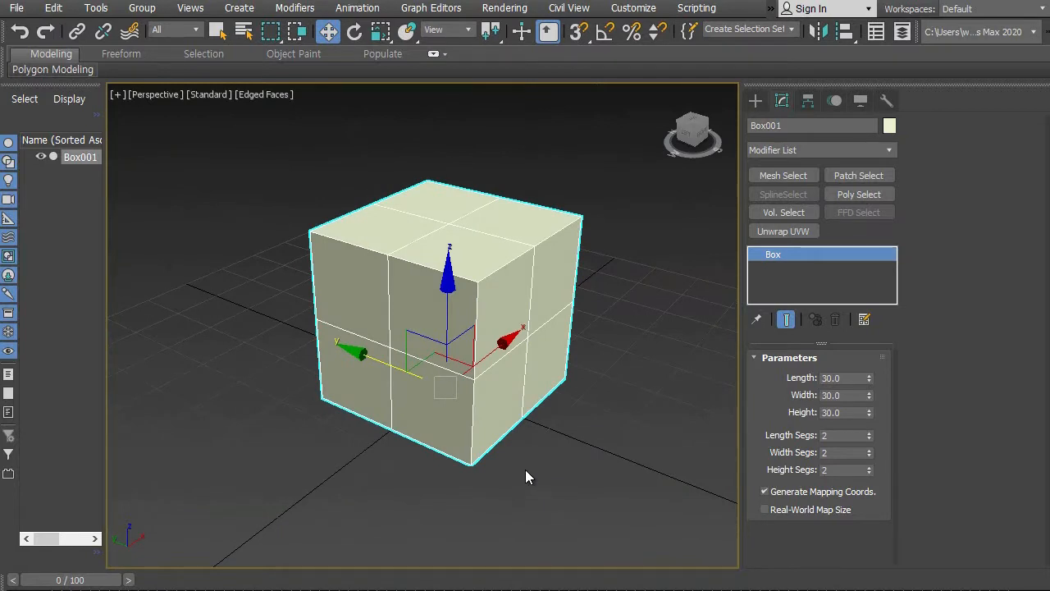
{"action": "right_click", "coordinate": [773, 257]}
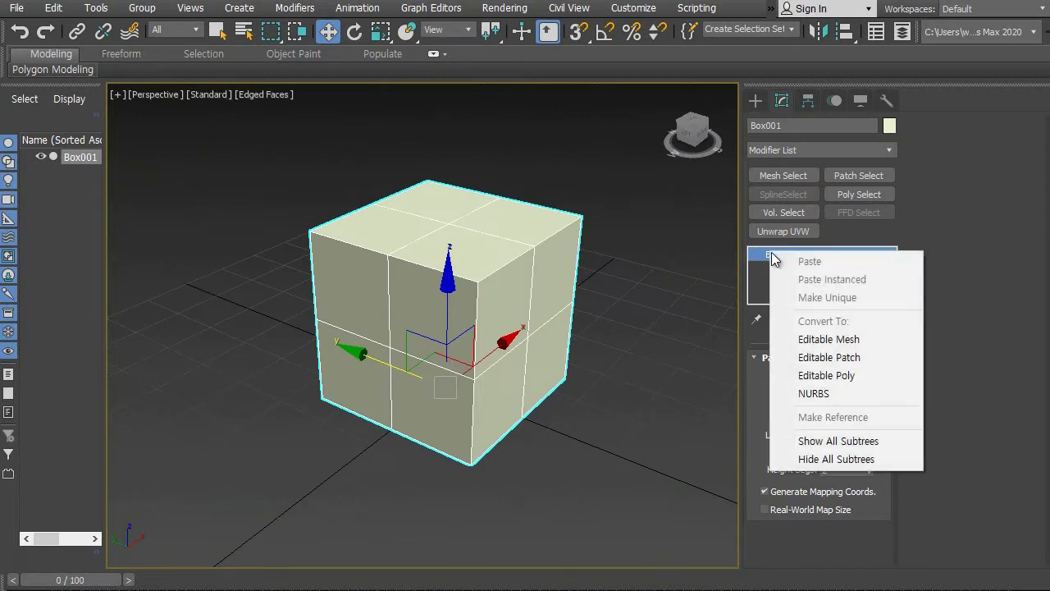
{"action": "left_click", "coordinate": [827, 376]}
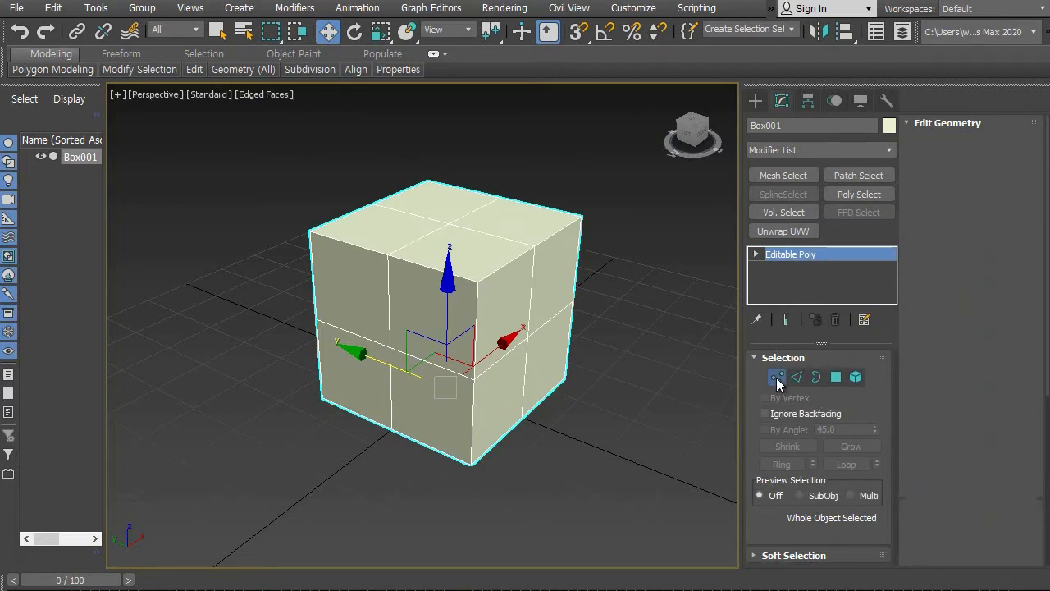
Go through the Vertex and Edge sub-object levels to Polygon level, reviewing the editing tools each offers.
{"action": "left_click", "coordinate": [776, 378]}
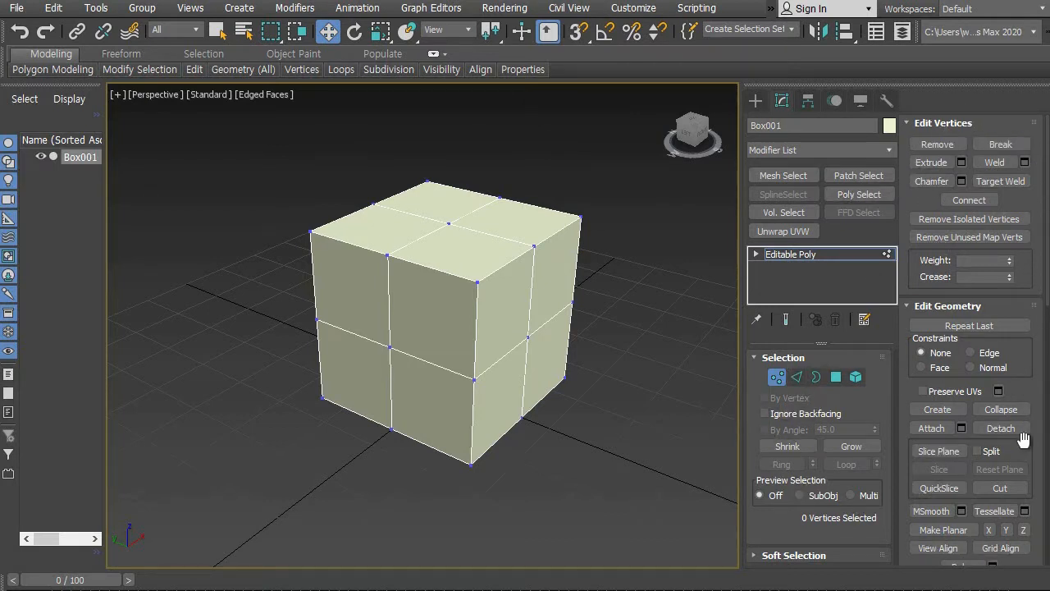
{"action": "left_click", "coordinate": [796, 376]}
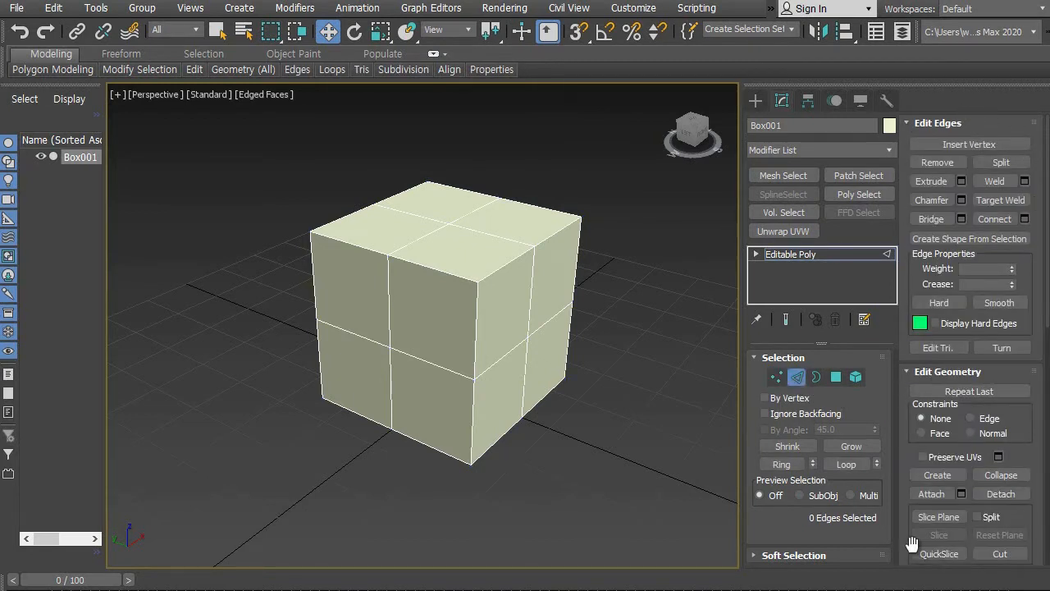
{"action": "left_click", "coordinate": [836, 377]}
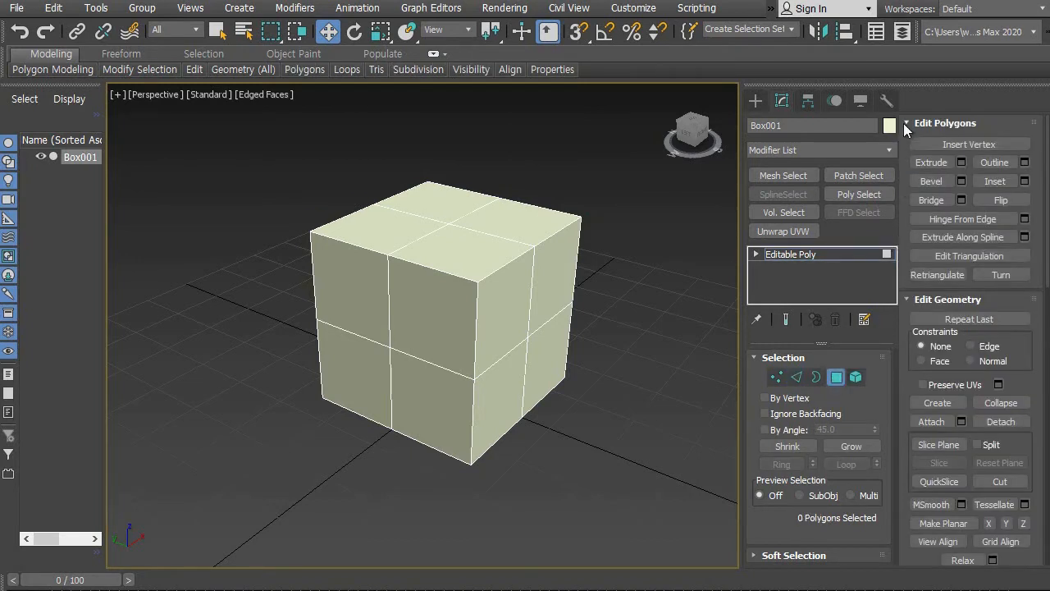
Switch the Editable Poly to Vertex level and compare the command panel at single-column and two-column widths.
{"action": "left_click", "coordinate": [774, 379]}
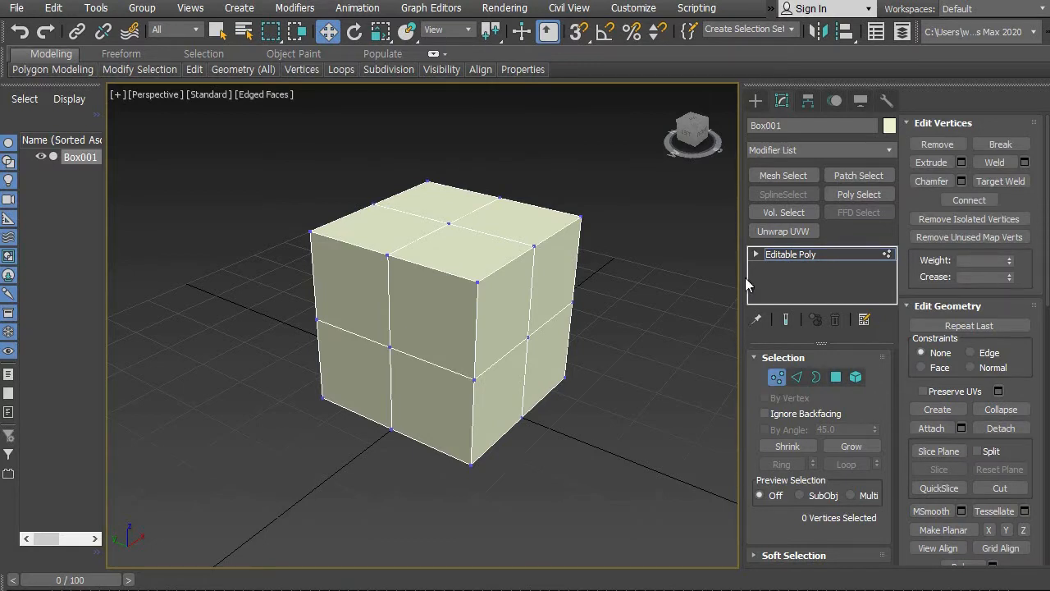
{"action": "left_click_drag", "start_coordinate": [739, 334], "coordinate": [897, 333]}
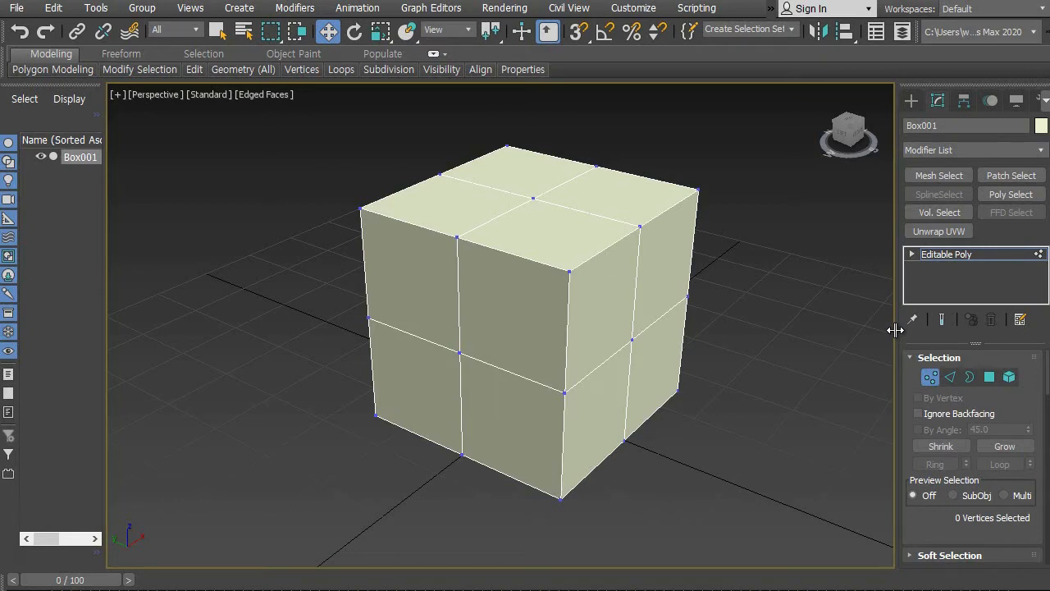
{"action": "left_click_drag", "start_coordinate": [894, 329], "coordinate": [744, 329]}
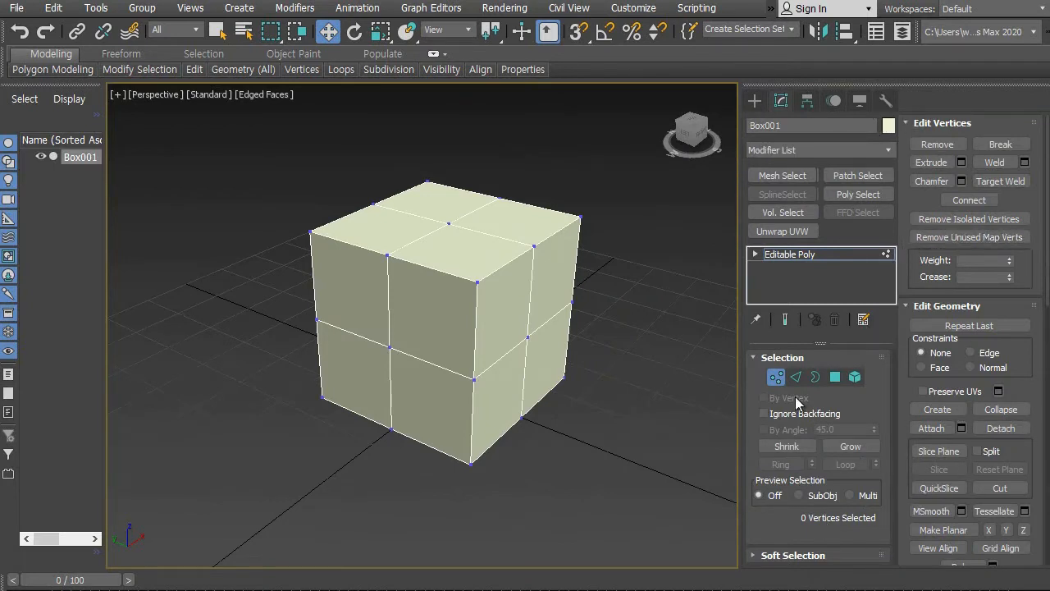
{"action": "left_click_drag", "start_coordinate": [739, 370], "coordinate": [884, 373]}
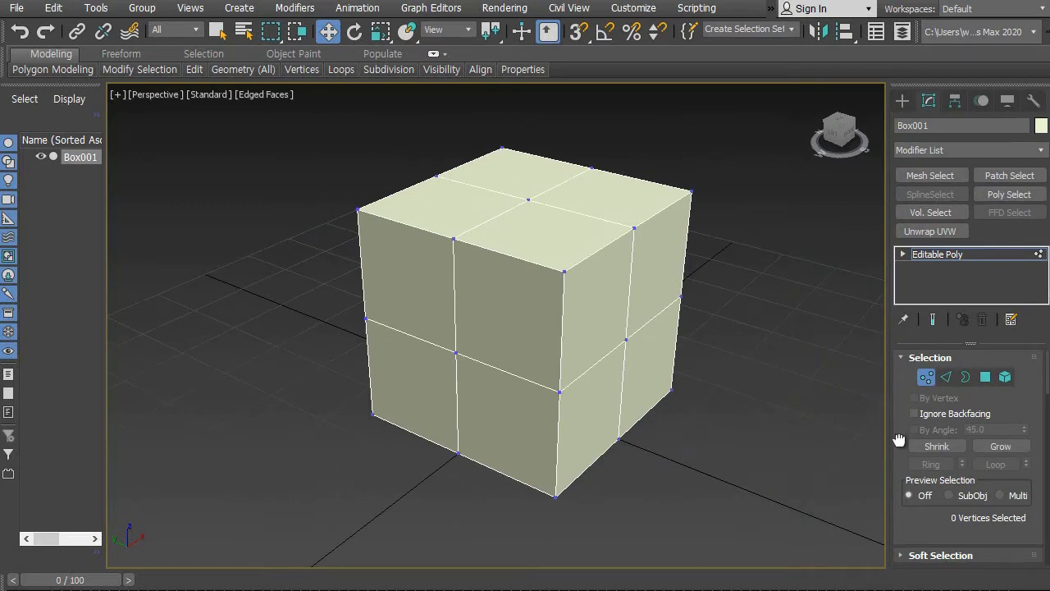
Look through the vertex-level rollouts in the single-column command panel, from Edit Vertices down to Subdivision Surface and back.
{"action": "scroll", "coordinate": [912, 420], "scroll_direction": "down", "scroll_amount": 3}
{"action": "scroll", "coordinate": [900, 403], "scroll_direction": "down", "scroll_amount": 5}
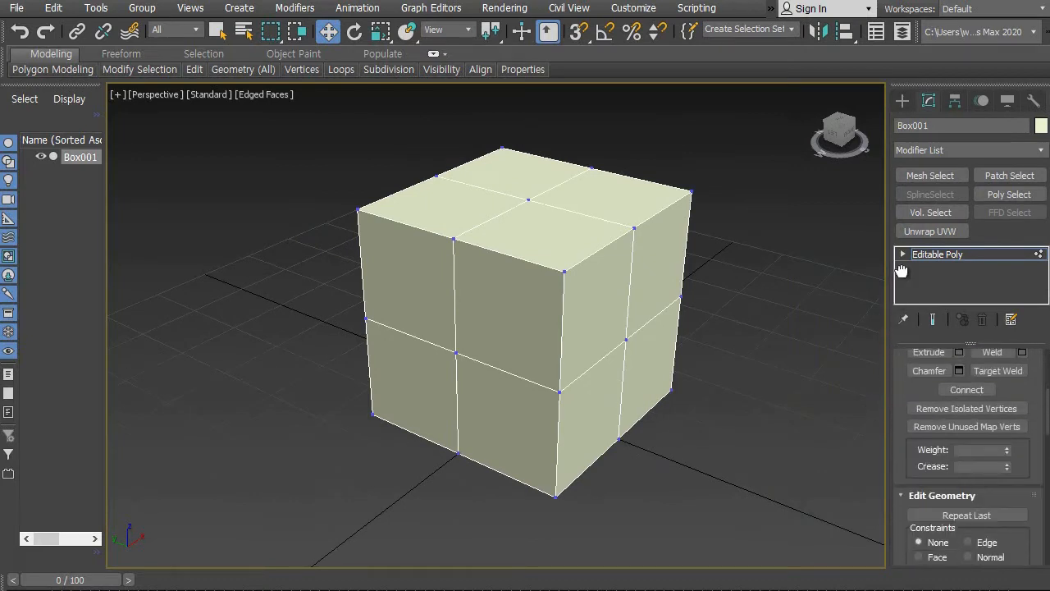
{"action": "scroll", "coordinate": [903, 353], "scroll_direction": "down", "scroll_amount": 3}
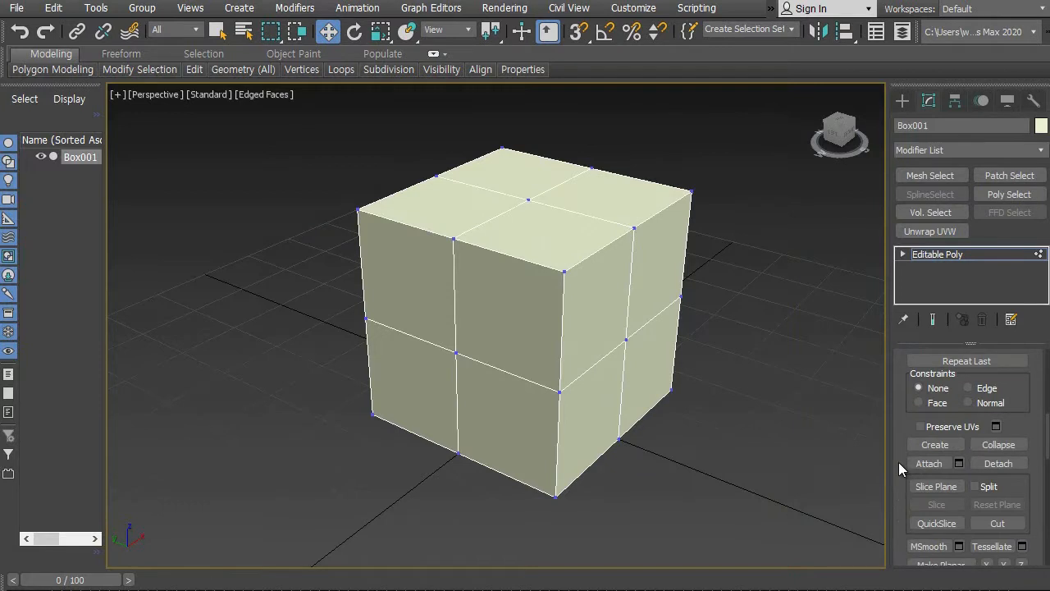
{"action": "scroll", "coordinate": [897, 461], "scroll_direction": "down", "scroll_amount": 5}
{"action": "left_click_drag", "start_coordinate": [899, 456], "coordinate": [891, 304]}
{"action": "left_click_drag", "start_coordinate": [905, 451], "coordinate": [904, 296]}
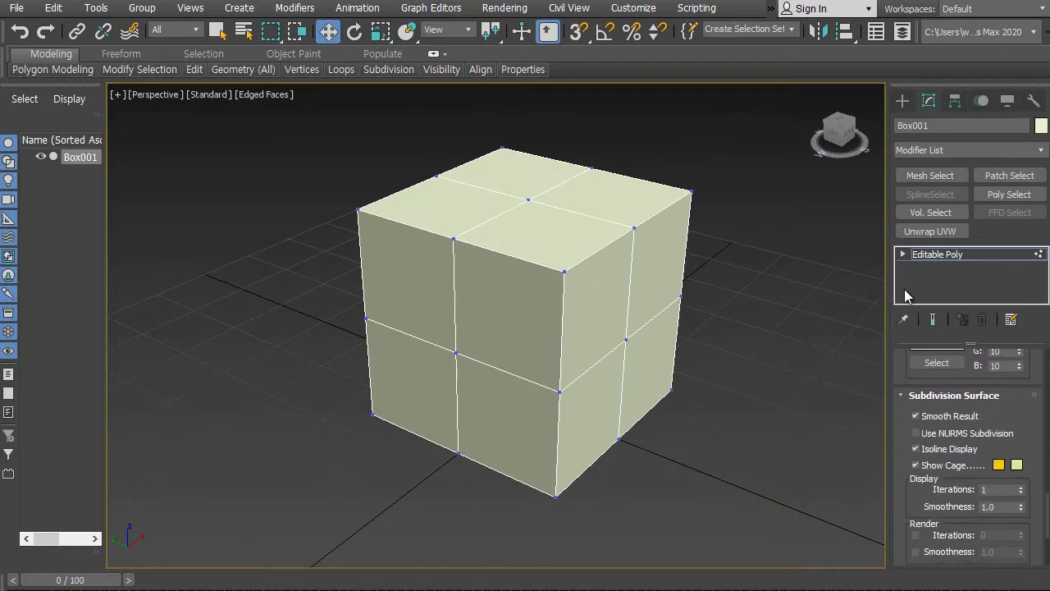
{"action": "left_click_drag", "start_coordinate": [901, 447], "coordinate": [898, 504]}
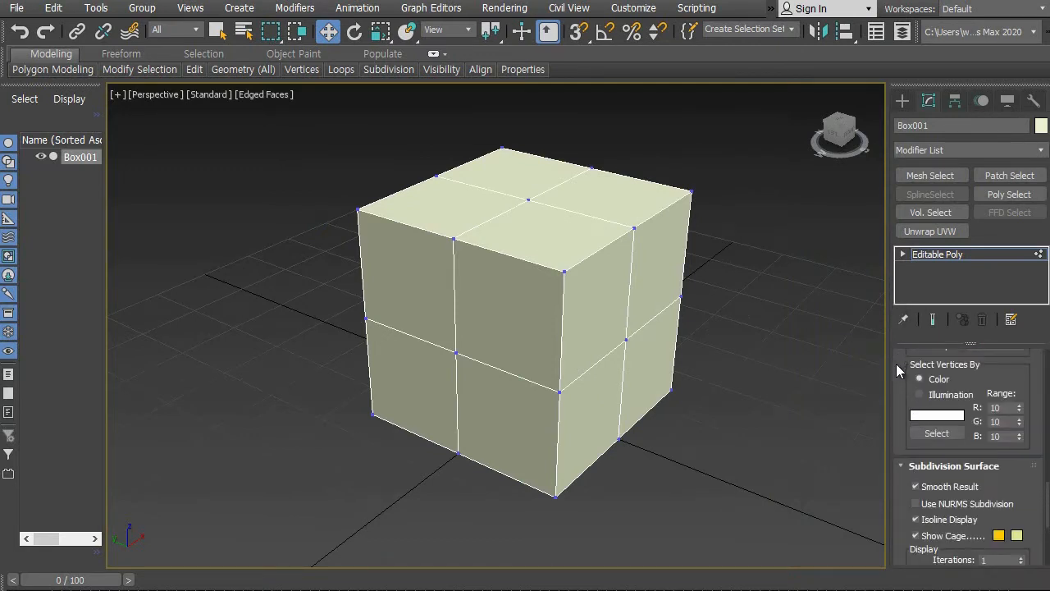
{"action": "left_click_drag", "start_coordinate": [904, 362], "coordinate": [912, 552]}
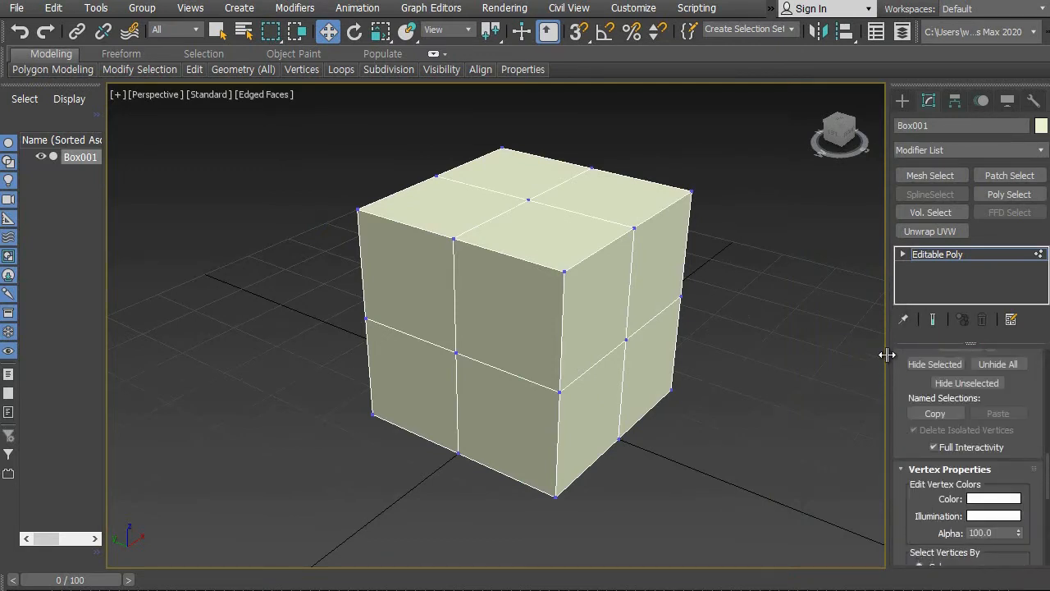
Widen the command panel so the vertex rollouts are laid out in two columns.
{"action": "left_click_drag", "start_coordinate": [887, 354], "coordinate": [716, 343]}
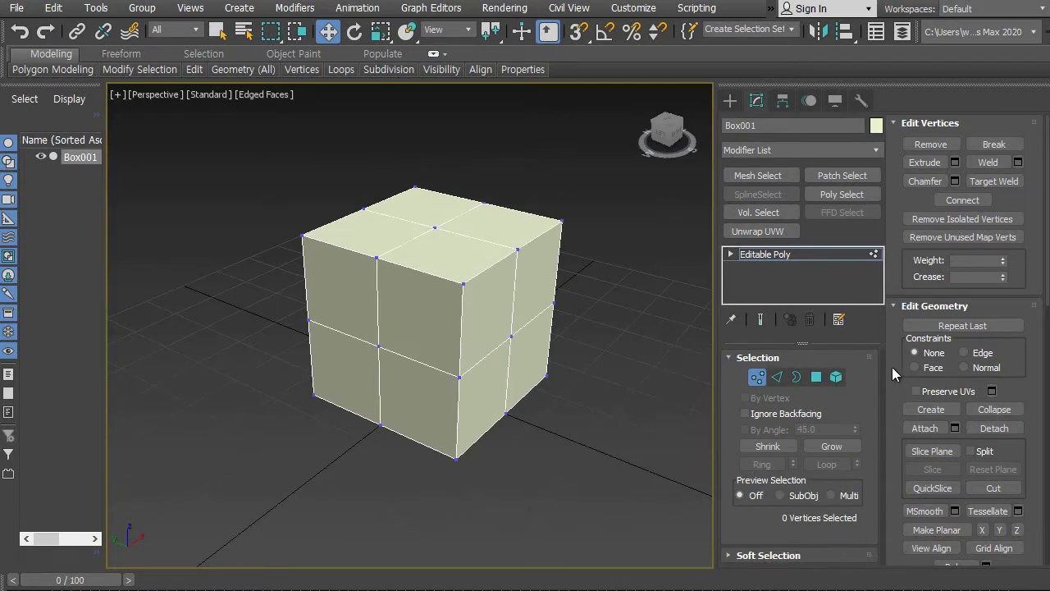
{"action": "left_click_drag", "start_coordinate": [889, 409], "coordinate": [891, 491]}
{"action": "scroll", "coordinate": [580, 456], "scroll_direction": "down", "scroll_amount": 3}
{"action": "scroll", "coordinate": [573, 414], "scroll_direction": "up", "scroll_amount": 2}
In a maximized Front view, move the vertices at the box's two upper corners diagonally inward.
{"action": "middle_click_drag", "start_coordinate": [569, 417], "coordinate": [502, 471], "text": "alt"}
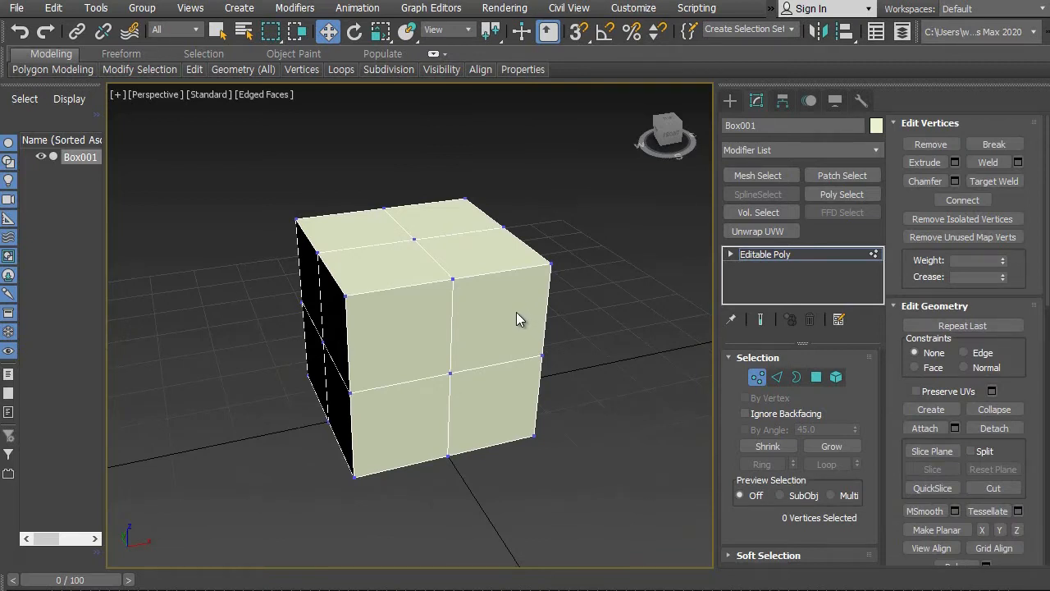
{"action": "key", "text": "alt+w"}
{"action": "left_click", "coordinate": [488, 261]}
{"action": "key", "text": "alt+w"}
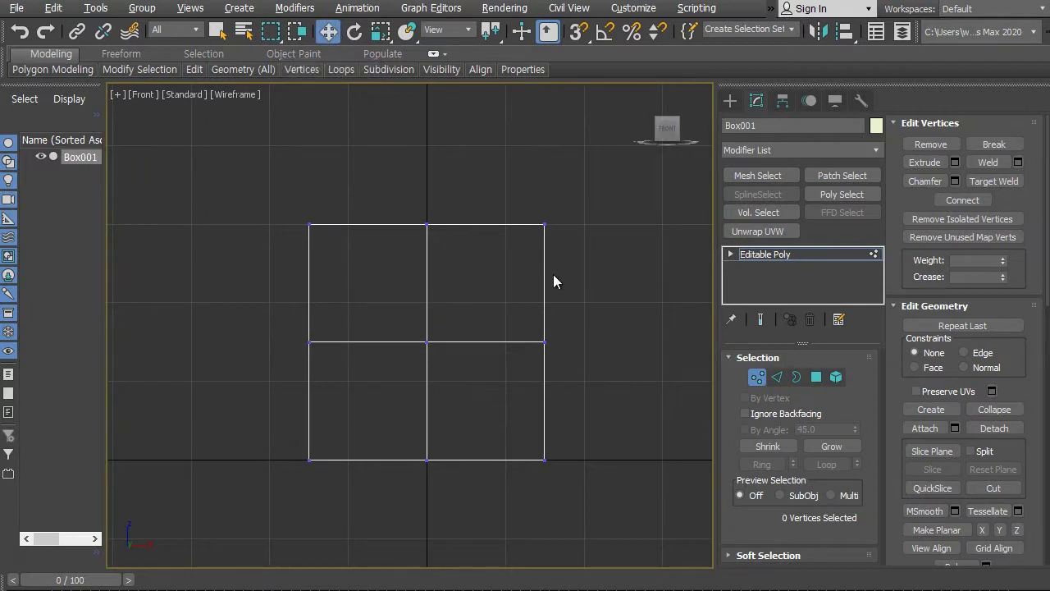
{"action": "left_click_drag", "start_coordinate": [596, 280], "coordinate": [595, 279]}
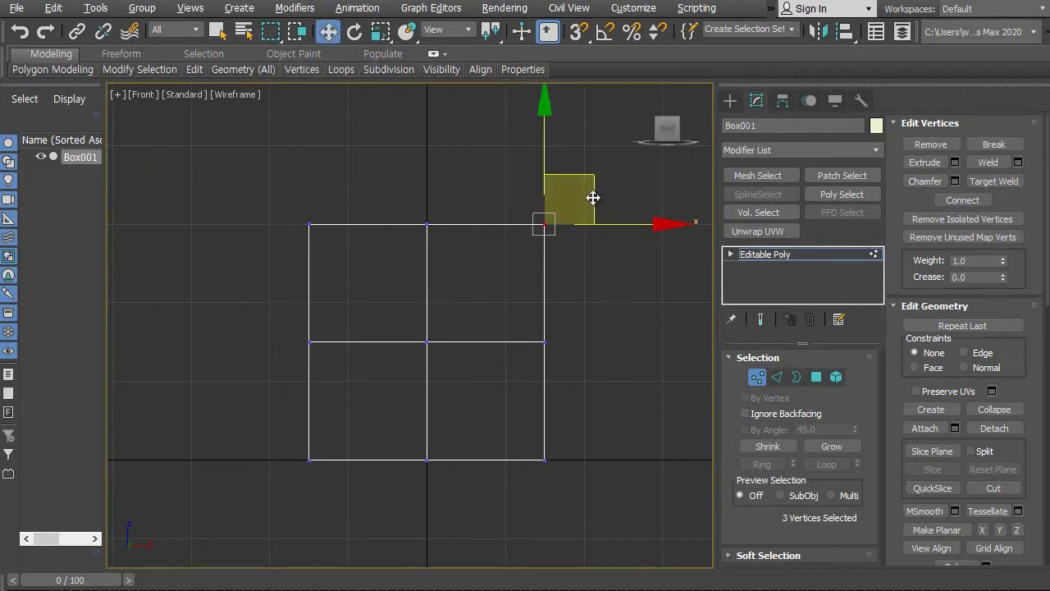
{"action": "left_click_drag", "start_coordinate": [596, 174], "coordinate": [569, 202]}
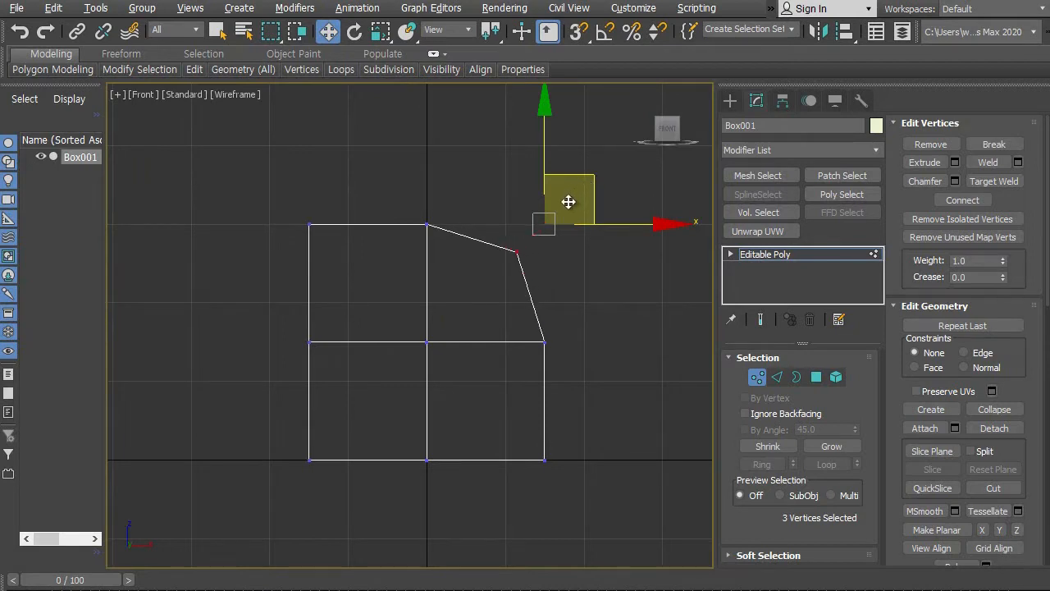
{"action": "left_click_drag", "start_coordinate": [568, 202], "coordinate": [569, 202]}
{"action": "left_click_drag", "start_coordinate": [271, 187], "coordinate": [326, 230]}
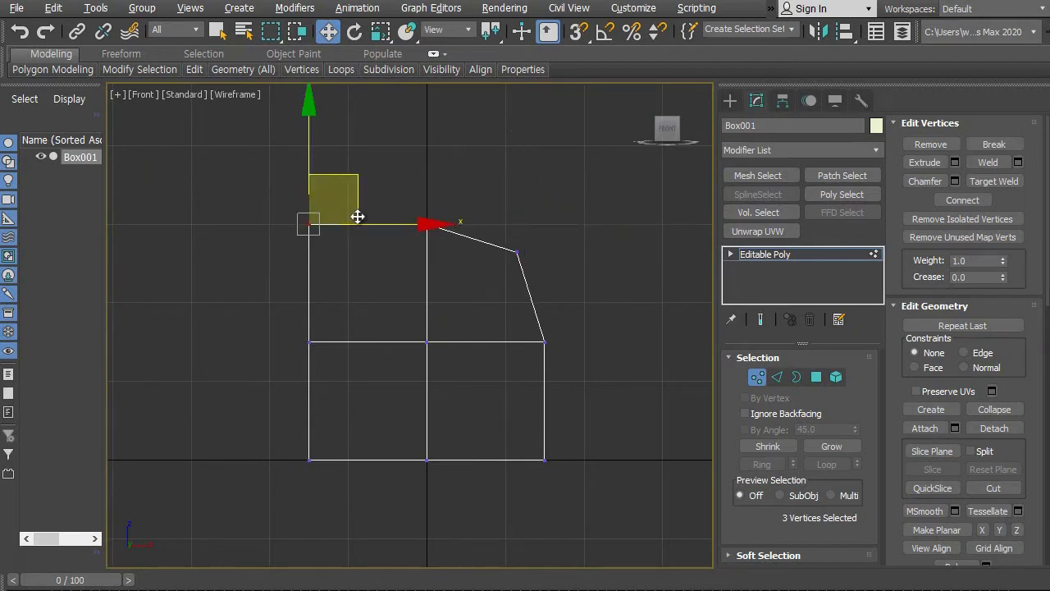
{"action": "left_click_drag", "start_coordinate": [342, 173], "coordinate": [363, 206]}
Move the vertices at the box's two lower corners diagonally inward in the Front view to form an octagonal outline.
{"action": "left_click_drag", "start_coordinate": [279, 432], "coordinate": [369, 511]}
{"action": "left_click_drag", "start_coordinate": [353, 416], "coordinate": [378, 391]}
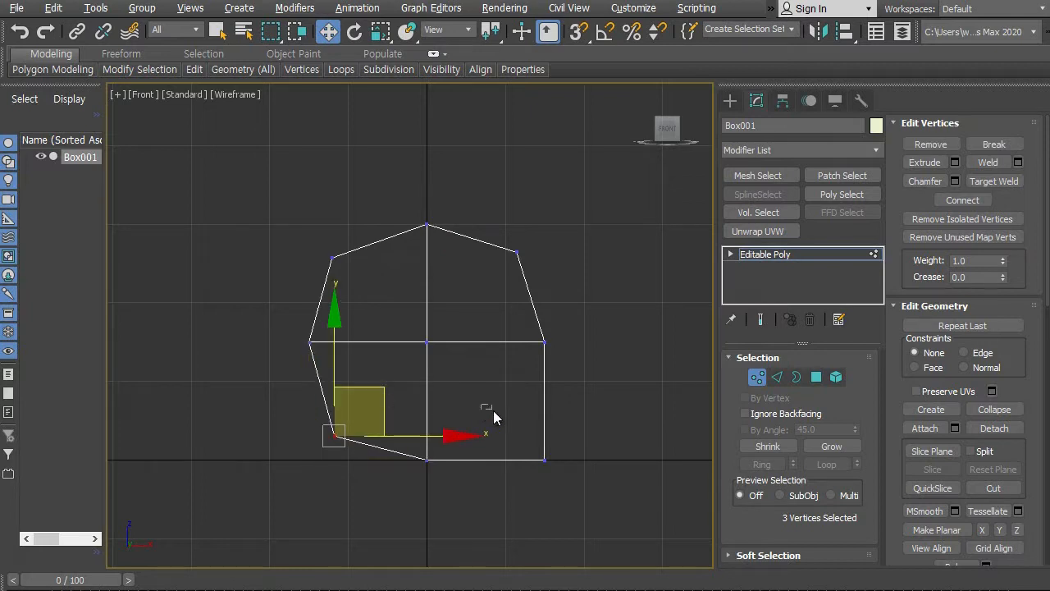
{"action": "left_click_drag", "start_coordinate": [483, 415], "coordinate": [577, 505]}
{"action": "left_click_drag", "start_coordinate": [594, 416], "coordinate": [571, 390]}
{"action": "left_click_drag", "start_coordinate": [288, 391], "coordinate": [379, 464]}
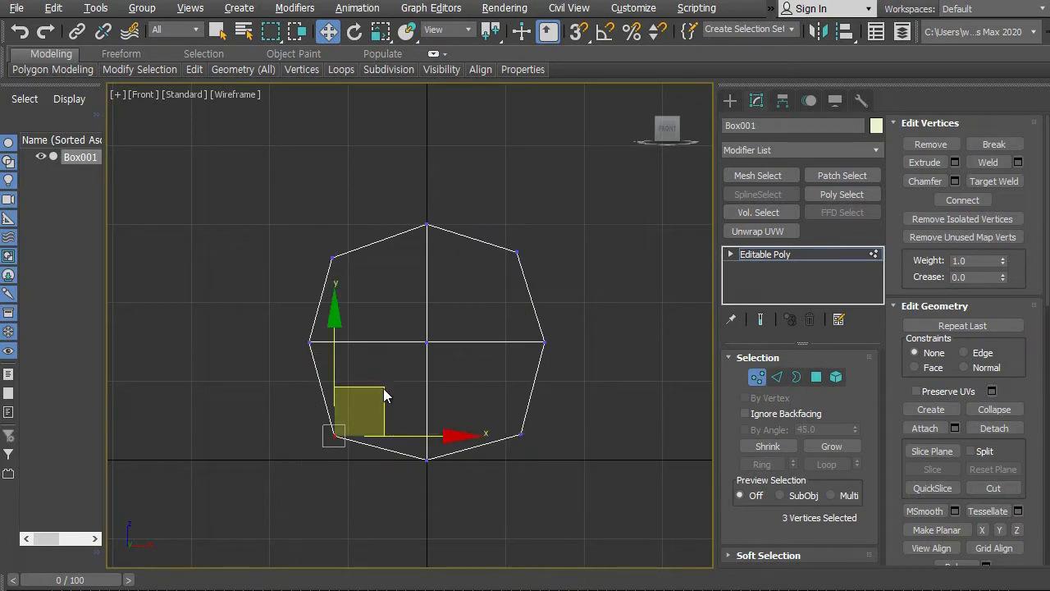
{"action": "left_click", "coordinate": [589, 423]}
Fine-tune the upper-right corner vertices in the Front view to even out the octagonal outline, then clear the selection.
{"action": "scroll", "coordinate": [548, 363], "scroll_direction": "down", "scroll_amount": 2}
{"action": "scroll", "coordinate": [548, 362], "scroll_direction": "down", "scroll_amount": 1}
{"action": "middle_click_drag", "start_coordinate": [542, 373], "coordinate": [533, 419]}
{"action": "scroll", "coordinate": [531, 426], "scroll_direction": "up", "scroll_amount": 1}
{"action": "left_click_drag", "start_coordinate": [456, 233], "coordinate": [534, 286]}
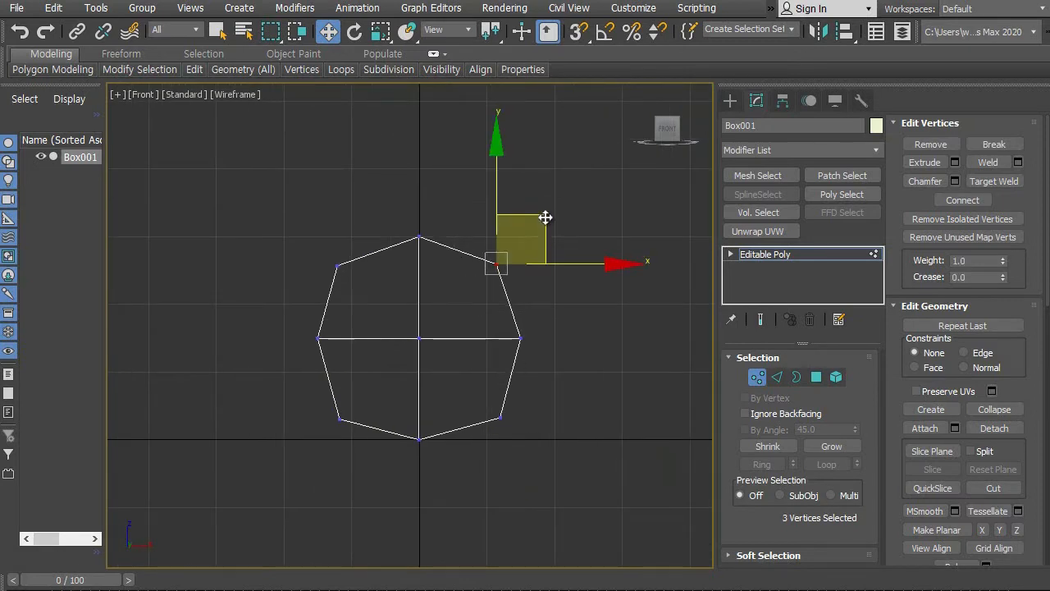
{"action": "left_click", "coordinate": [581, 372]}
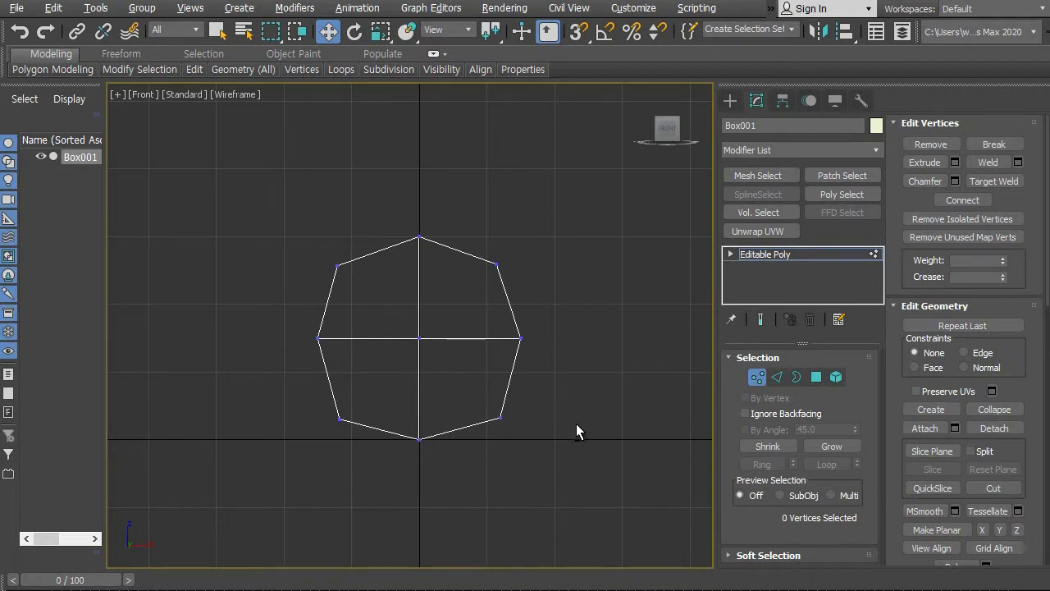
In a maximized Top view, move the vertex groups at the shape's two upper corners diagonally inward.
{"action": "key", "text": "alt+w"}
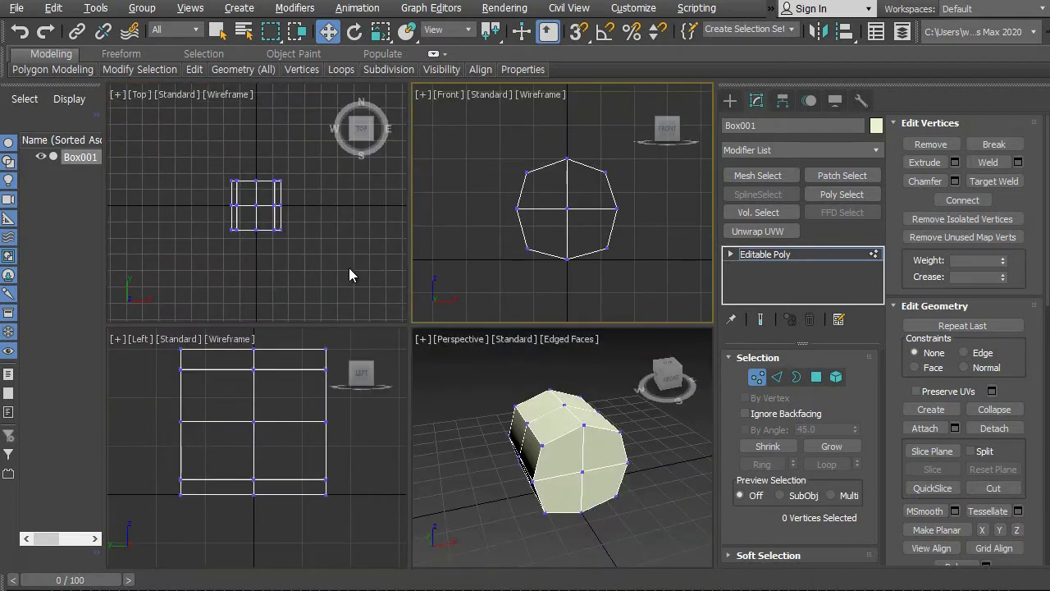
{"action": "middle_click_drag", "start_coordinate": [351, 271], "coordinate": [346, 259]}
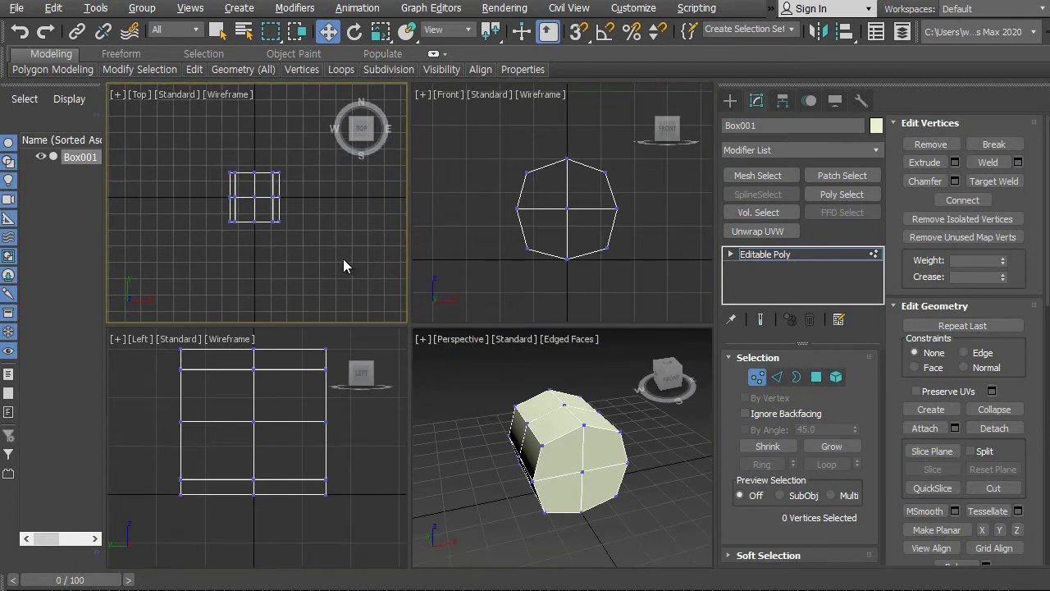
{"action": "key", "text": "alt+w"}
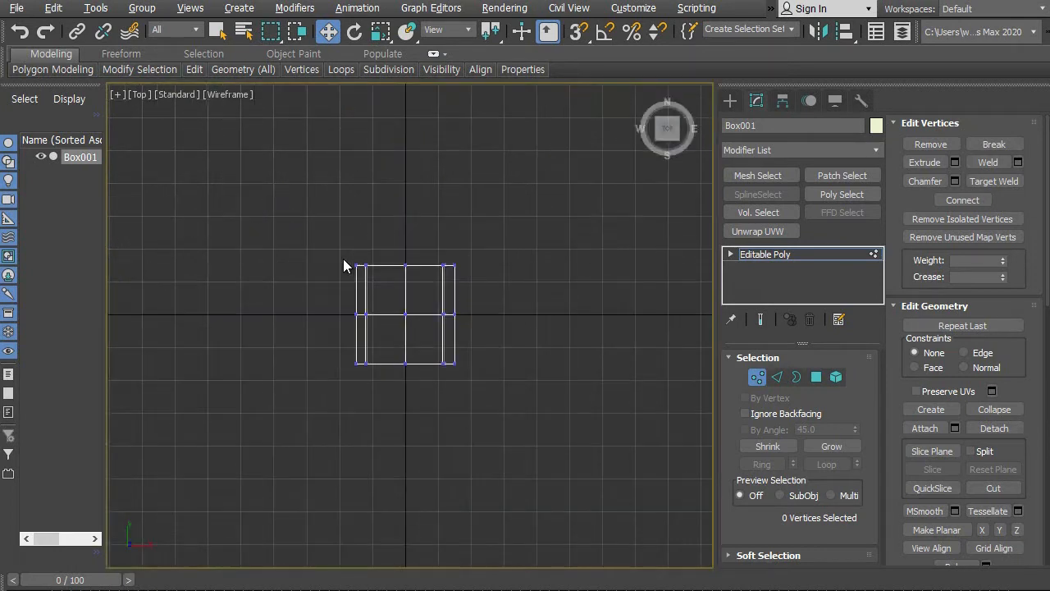
{"action": "scroll", "coordinate": [474, 373], "scroll_direction": "up", "scroll_amount": 3}
{"action": "scroll", "coordinate": [464, 343], "scroll_direction": "up", "scroll_amount": 2}
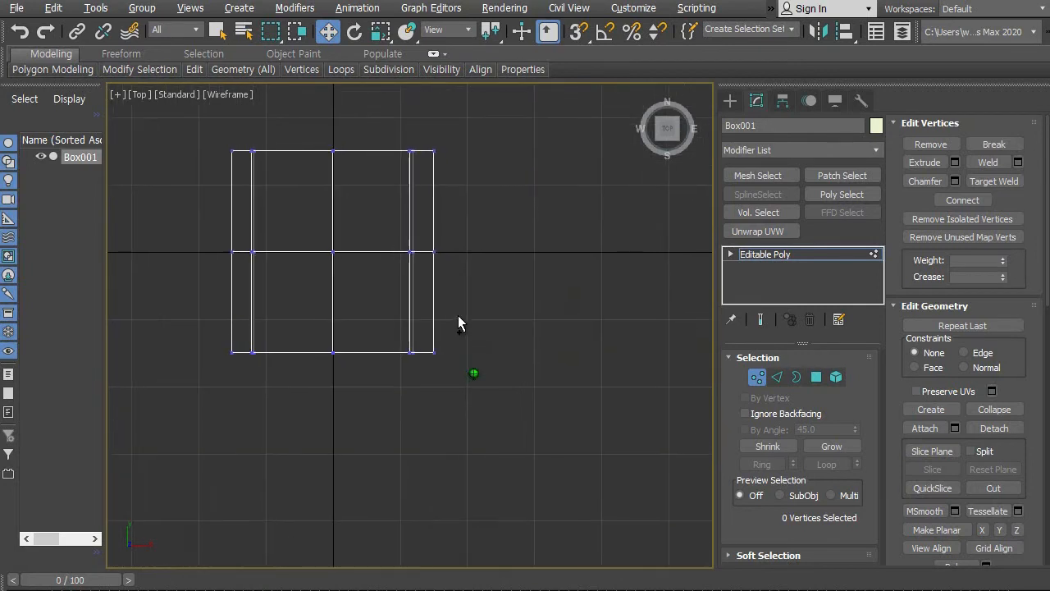
{"action": "middle_click_drag", "start_coordinate": [452, 281], "coordinate": [538, 390]}
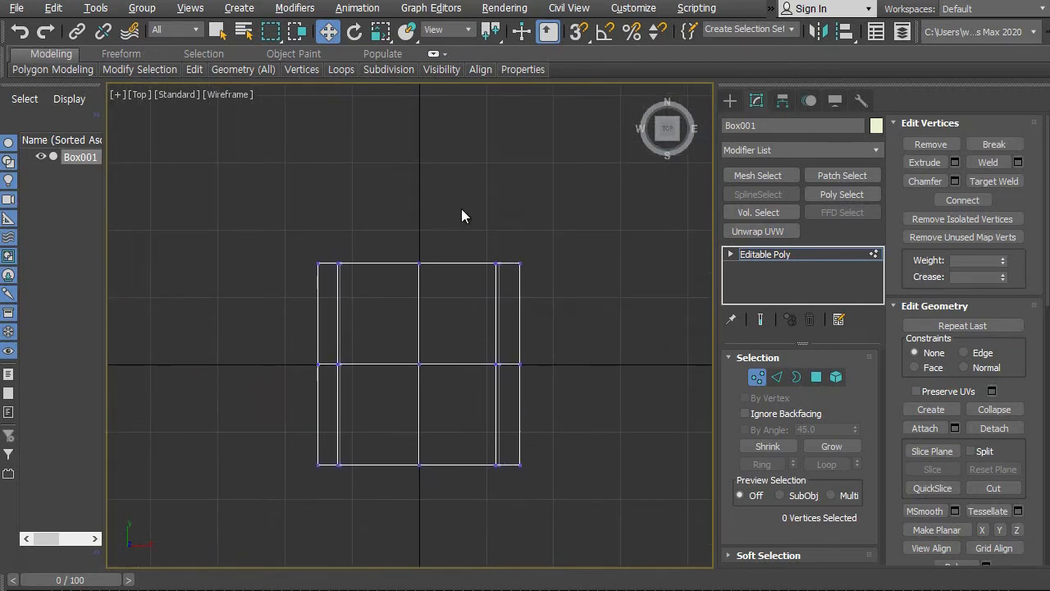
{"action": "left_click_drag", "start_coordinate": [573, 311], "coordinate": [574, 311]}
{"action": "left_click_drag", "start_coordinate": [541, 216], "coordinate": [532, 245]}
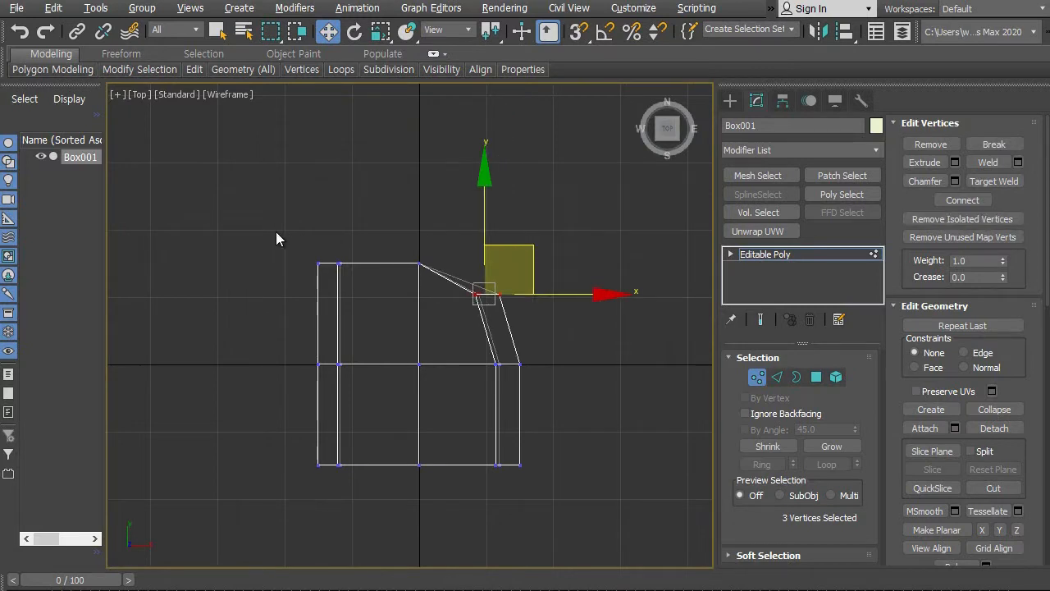
{"action": "left_click_drag", "start_coordinate": [277, 234], "coordinate": [386, 300]}
{"action": "left_click_drag", "start_coordinate": [372, 211], "coordinate": [393, 244]}
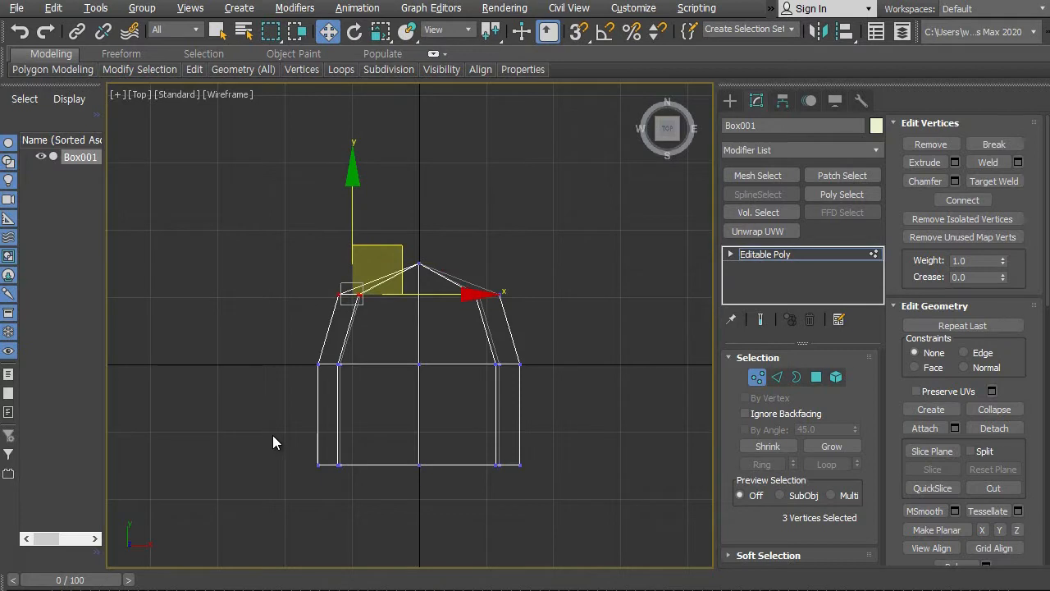
Move the vertex groups at the shape's two lower corners diagonally inward in the Top view and clear the selection.
{"action": "left_click_drag", "start_coordinate": [277, 439], "coordinate": [384, 525]}
{"action": "left_click_drag", "start_coordinate": [379, 419], "coordinate": [397, 382]}
{"action": "left_click_drag", "start_coordinate": [457, 396], "coordinate": [561, 498]}
{"action": "left_click_drag", "start_coordinate": [553, 418], "coordinate": [544, 382]}
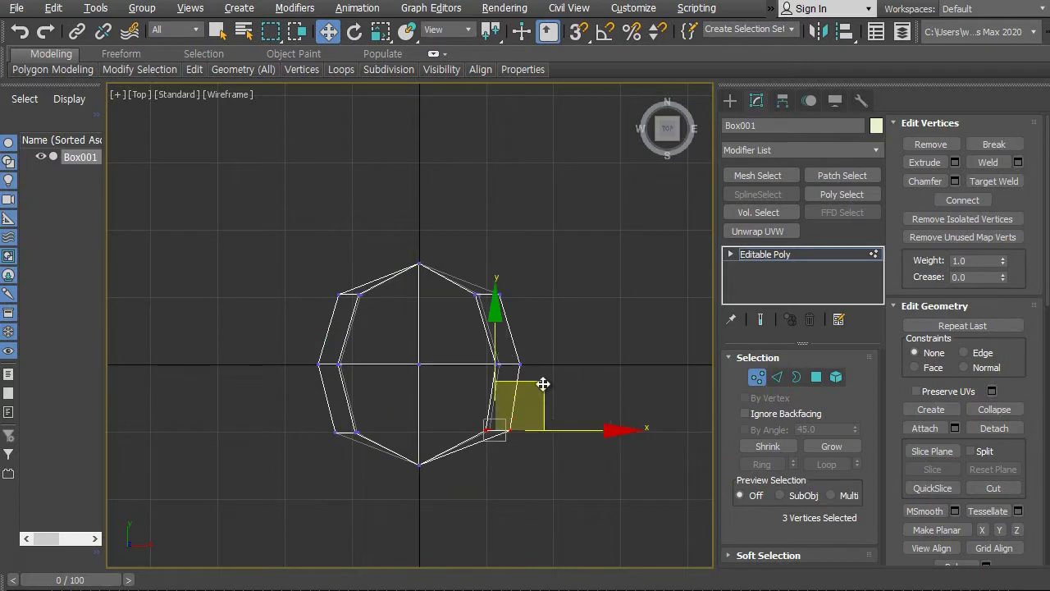
{"action": "left_click", "coordinate": [573, 329]}
{"action": "scroll", "coordinate": [564, 312], "scroll_direction": "down", "scroll_amount": 2}
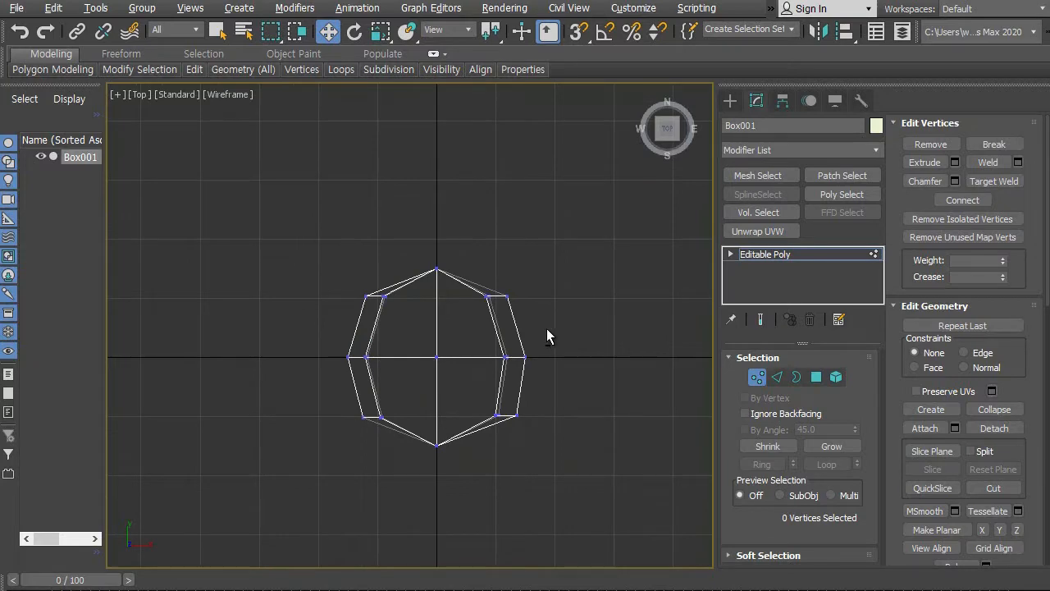
In a maximized Left view, move the inner and outer vertices at the shape's two upper corners diagonally inward.
{"action": "key", "text": "alt+w"}
{"action": "left_click", "coordinate": [344, 444]}
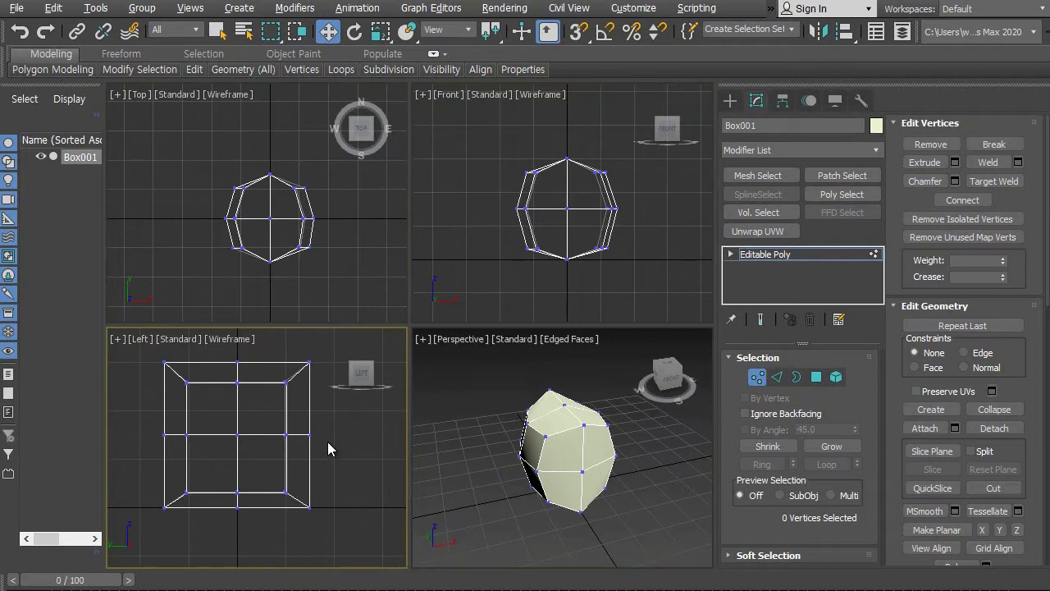
{"action": "key", "text": "alt+w"}
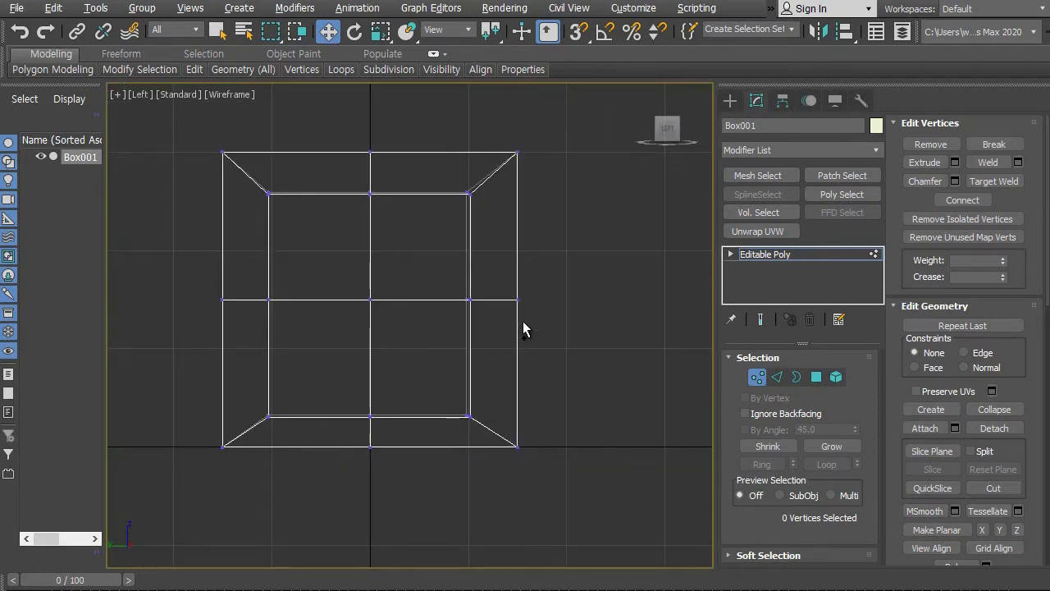
{"action": "scroll", "coordinate": [524, 332], "scroll_direction": "down", "scroll_amount": 5}
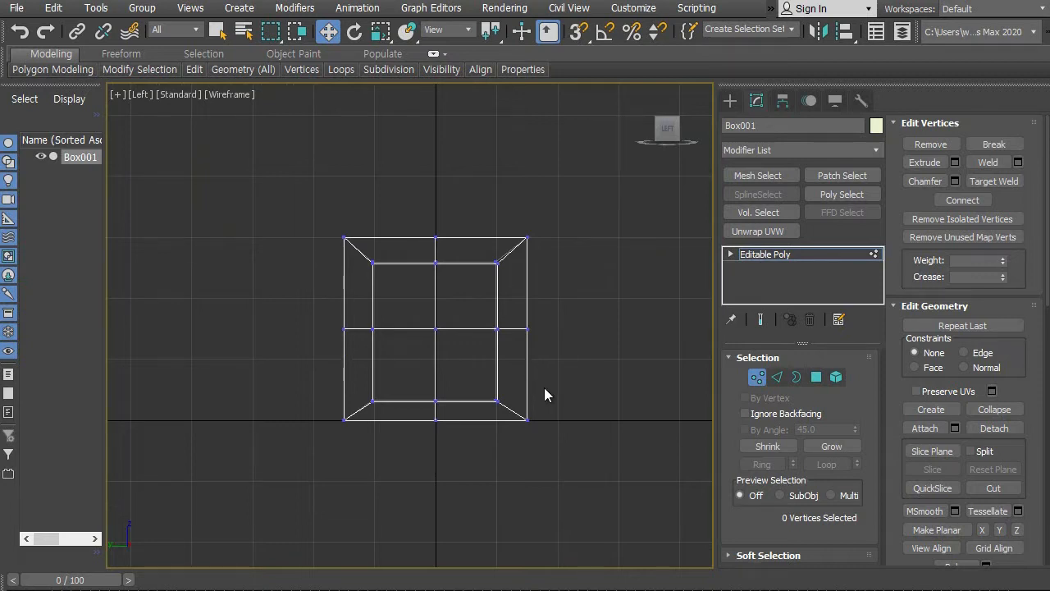
{"action": "scroll", "coordinate": [571, 356], "scroll_direction": "up", "scroll_amount": 2}
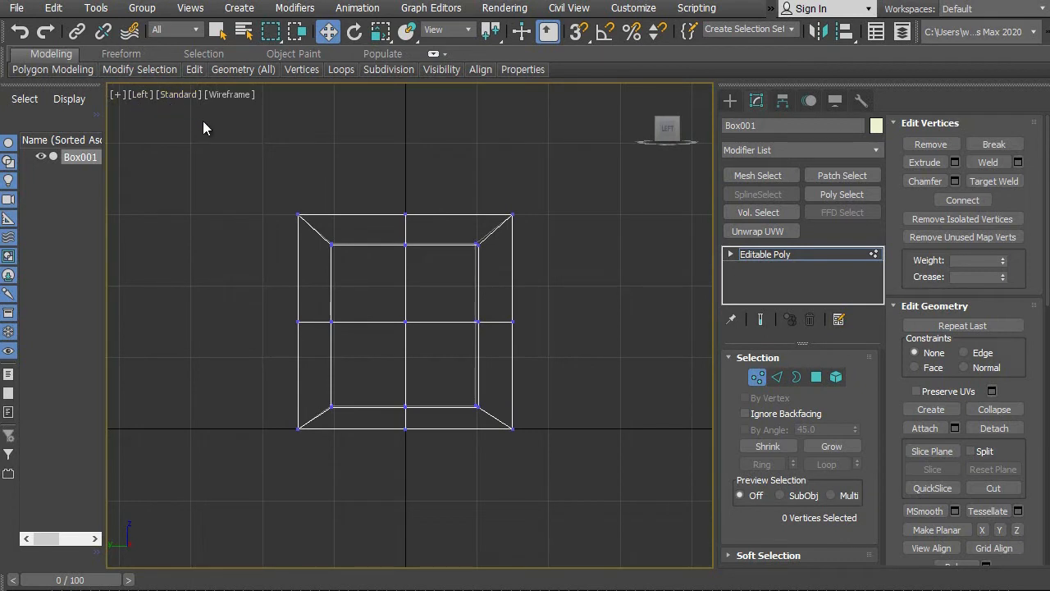
{"action": "left_click_drag", "start_coordinate": [291, 206], "coordinate": [370, 265]}
{"action": "left_click_drag", "start_coordinate": [366, 190], "coordinate": [394, 212]}
{"action": "left_click_drag", "start_coordinate": [479, 189], "coordinate": [559, 284]}
{"action": "left_click_drag", "start_coordinate": [535, 187], "coordinate": [518, 212]}
Move the inner and outer vertices at the two lower corners diagonally inward in the Left view and clear the selection.
{"action": "left_click_drag", "start_coordinate": [289, 402], "coordinate": [307, 435]}
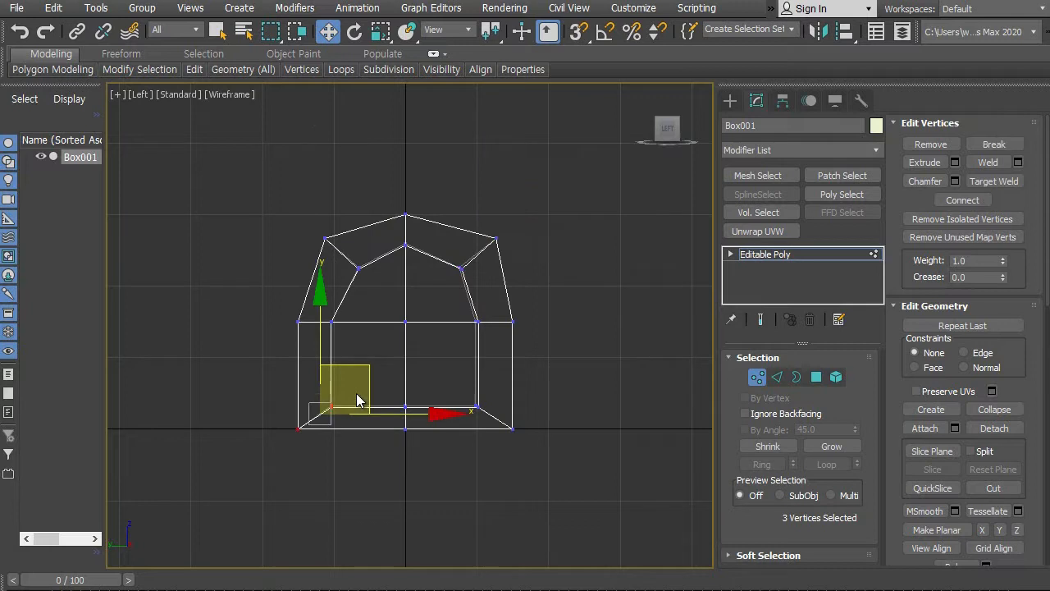
{"action": "left_click_drag", "start_coordinate": [369, 369], "coordinate": [387, 343]}
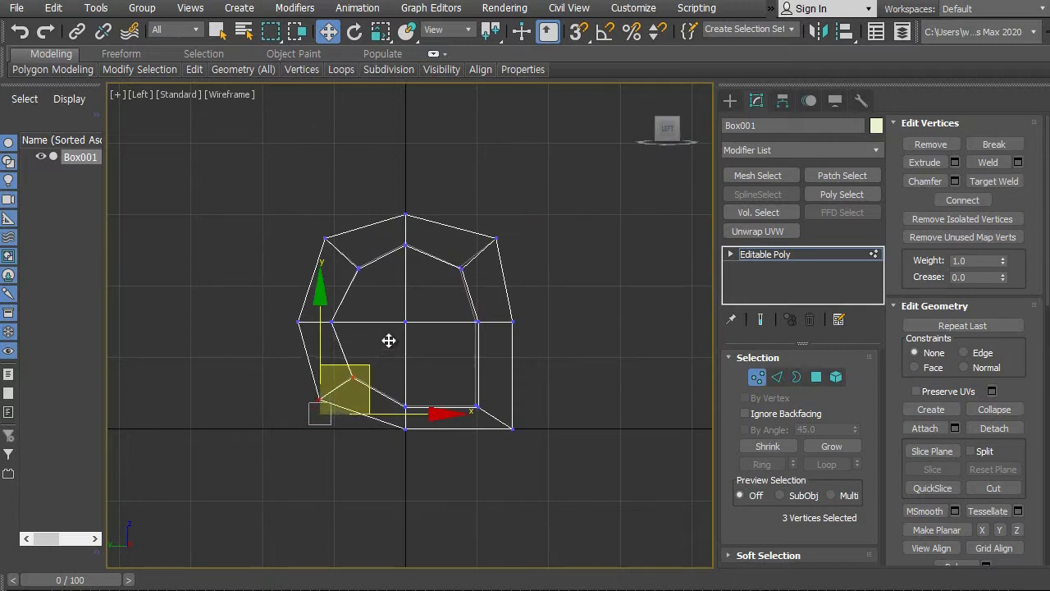
{"action": "left_click_drag", "start_coordinate": [420, 397], "coordinate": [494, 425]}
{"action": "left_click_drag", "start_coordinate": [534, 363], "coordinate": [529, 338]}
{"action": "left_click", "coordinate": [532, 338]}
{"action": "scroll", "coordinate": [435, 357], "scroll_direction": "up", "scroll_amount": 4}
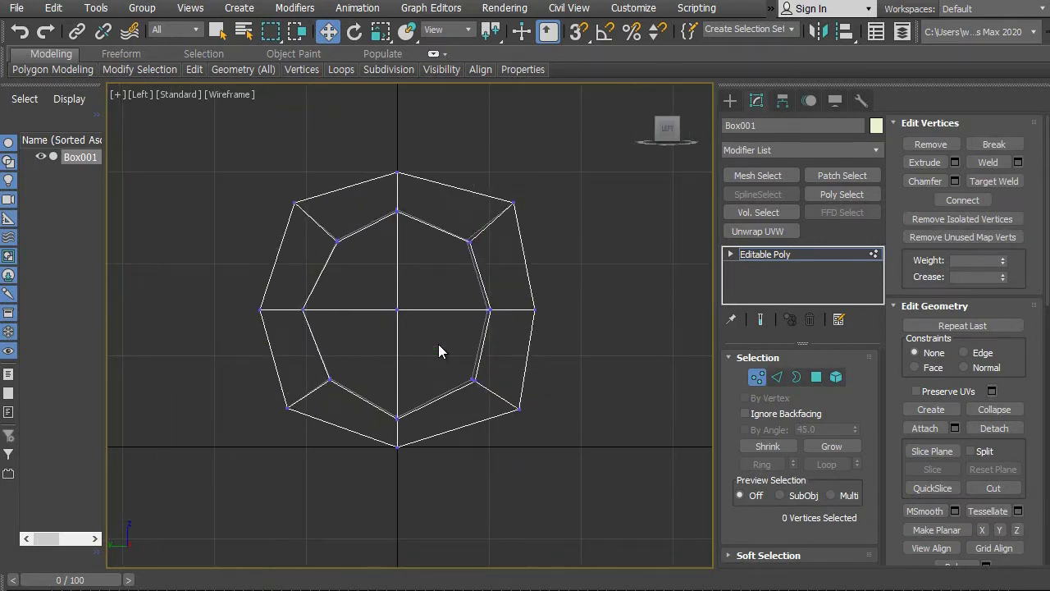
In the Left view, move the inner vertex pairs at the shape's four corners slightly to even out the inner ring.
{"action": "left_click_drag", "start_coordinate": [306, 229], "coordinate": [369, 289]}
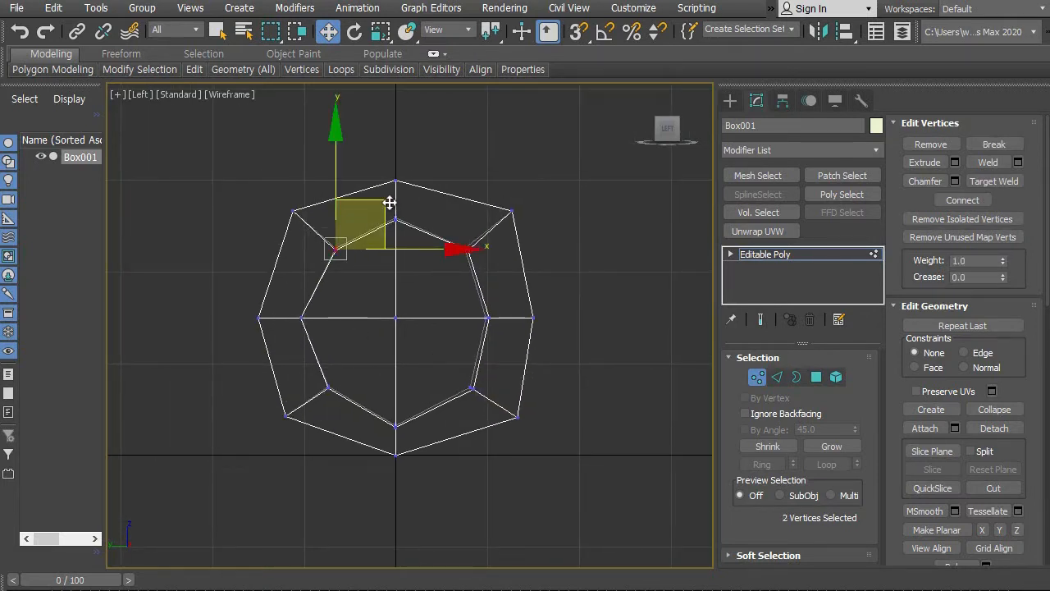
{"action": "left_click_drag", "start_coordinate": [436, 211], "coordinate": [491, 279]}
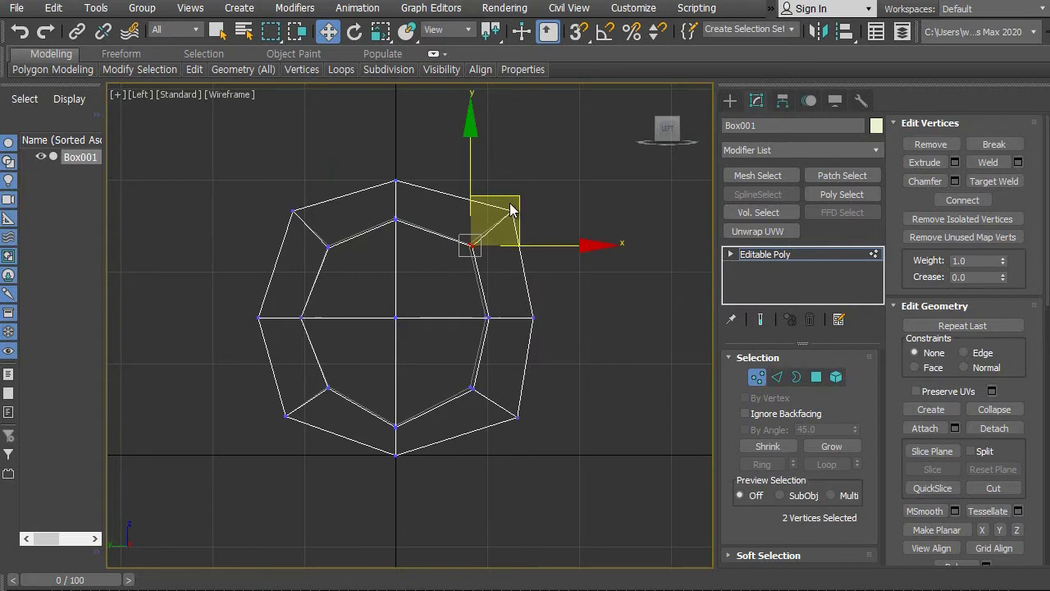
{"action": "left_click_drag", "start_coordinate": [438, 354], "coordinate": [492, 418]}
{"action": "left_click_drag", "start_coordinate": [517, 343], "coordinate": [520, 351]}
{"action": "left_click_drag", "start_coordinate": [300, 358], "coordinate": [375, 412]}
{"action": "left_click_drag", "start_coordinate": [373, 334], "coordinate": [343, 390]}
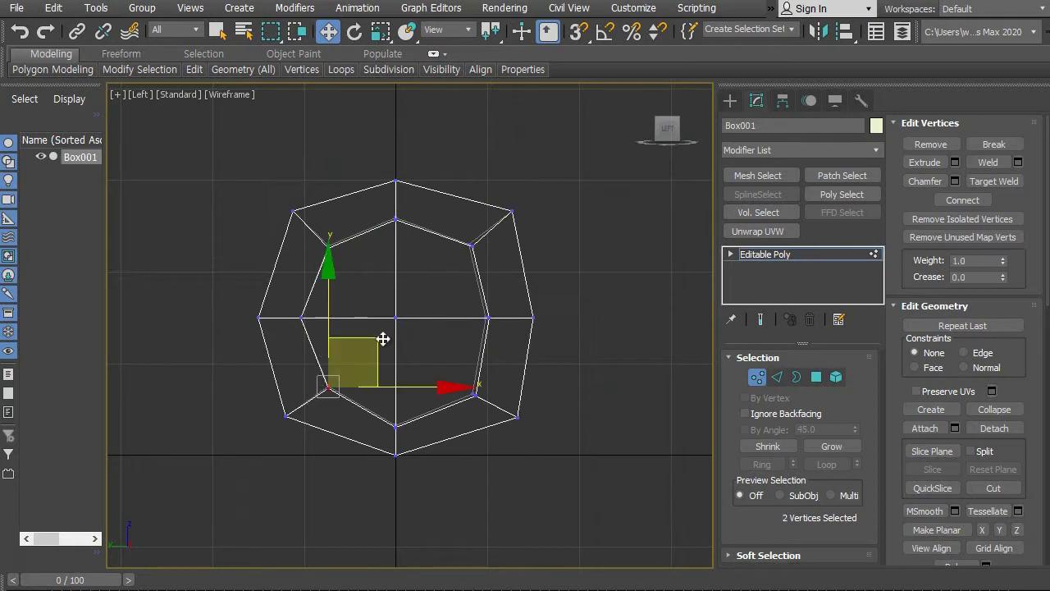
Move the outer vertices at all four corners slightly inward in the Left view and clear the selection.
{"action": "left_click", "coordinate": [512, 419]}
{"action": "left_click_drag", "start_coordinate": [549, 367], "coordinate": [547, 365]}
{"action": "left_click", "coordinate": [512, 212]}
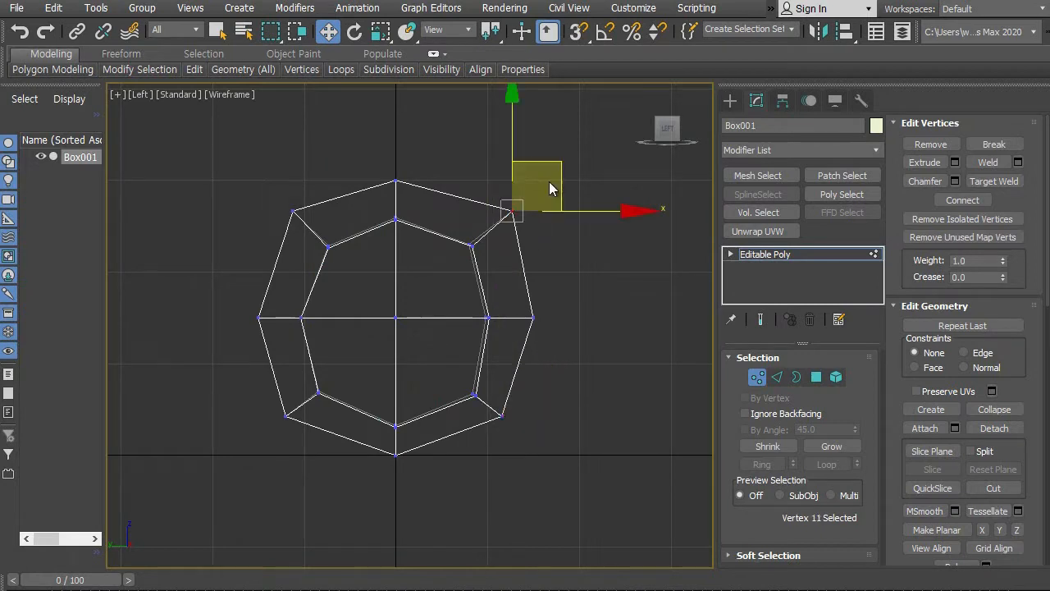
{"action": "left_click_drag", "start_coordinate": [550, 179], "coordinate": [548, 169]}
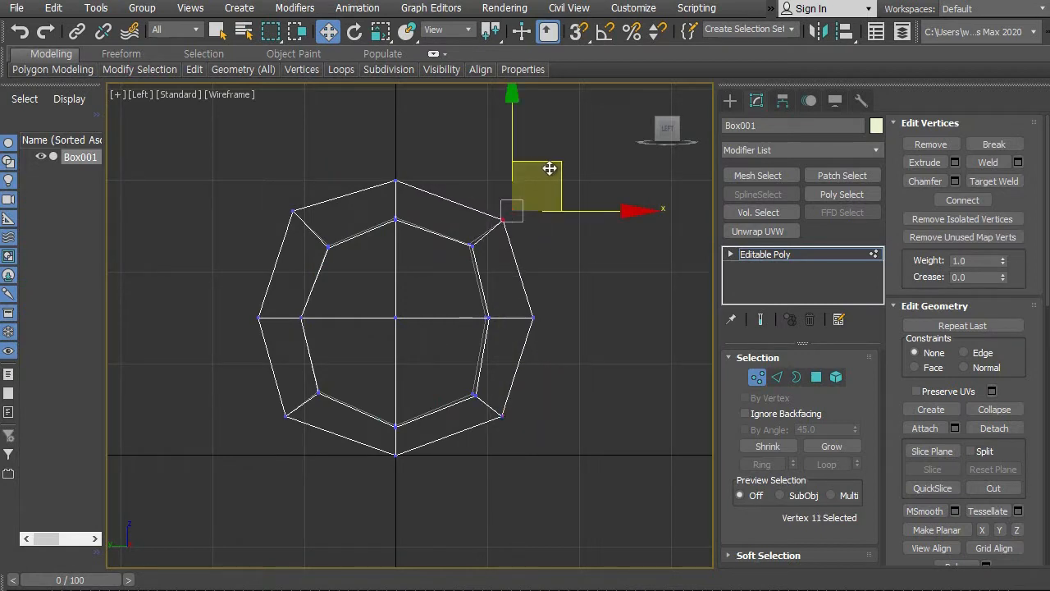
{"action": "left_click_drag", "start_coordinate": [259, 169], "coordinate": [312, 237]}
{"action": "left_click_drag", "start_coordinate": [322, 162], "coordinate": [327, 170]}
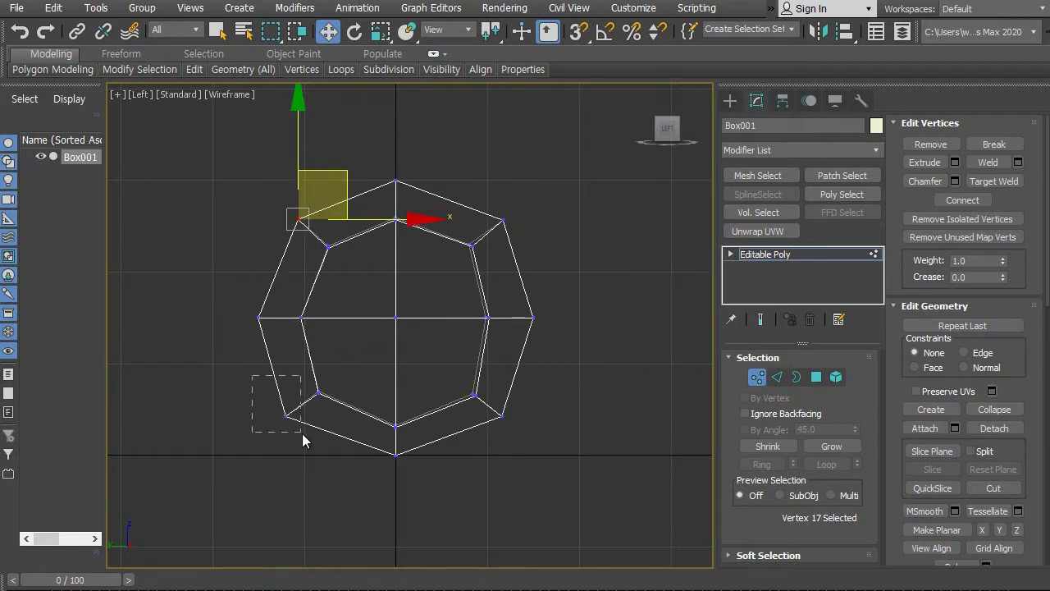
{"action": "left_click_drag", "start_coordinate": [302, 433], "coordinate": [302, 434]}
{"action": "left_click_drag", "start_coordinate": [337, 368], "coordinate": [340, 367]}
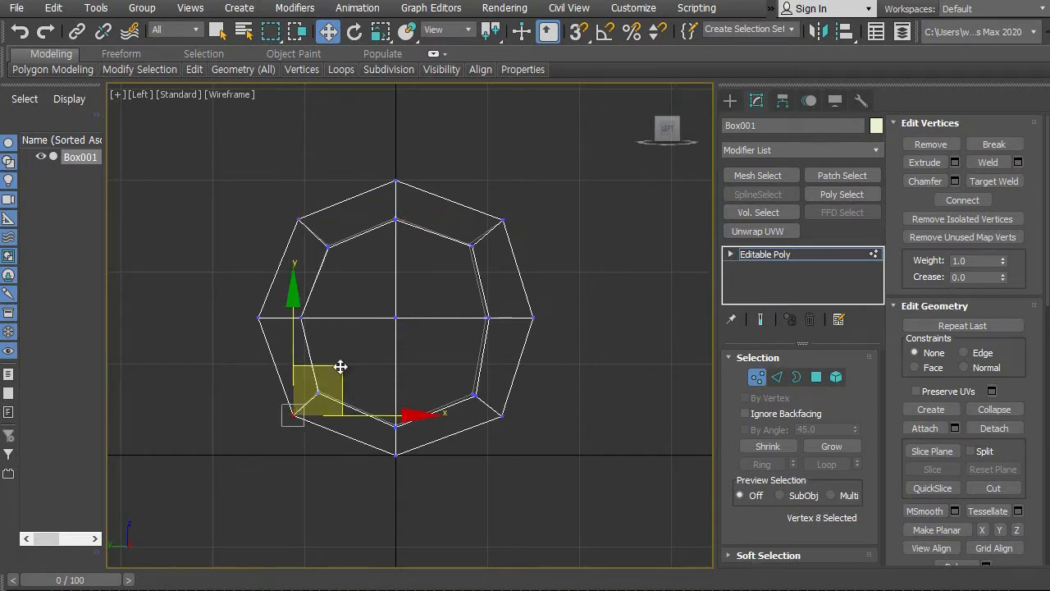
{"action": "left_click", "coordinate": [377, 350]}
Maximize the Perspective view, check the rounded shape from several angles and leave vertex editing.
{"action": "mouse_move", "coordinate": [536, 374]}
{"action": "middle_mouse_down"}
{"action": "mouse_move", "coordinate": [589, 365]}
{"action": "mouse_move", "coordinate": [538, 386]}
{"action": "middle_mouse_up"}
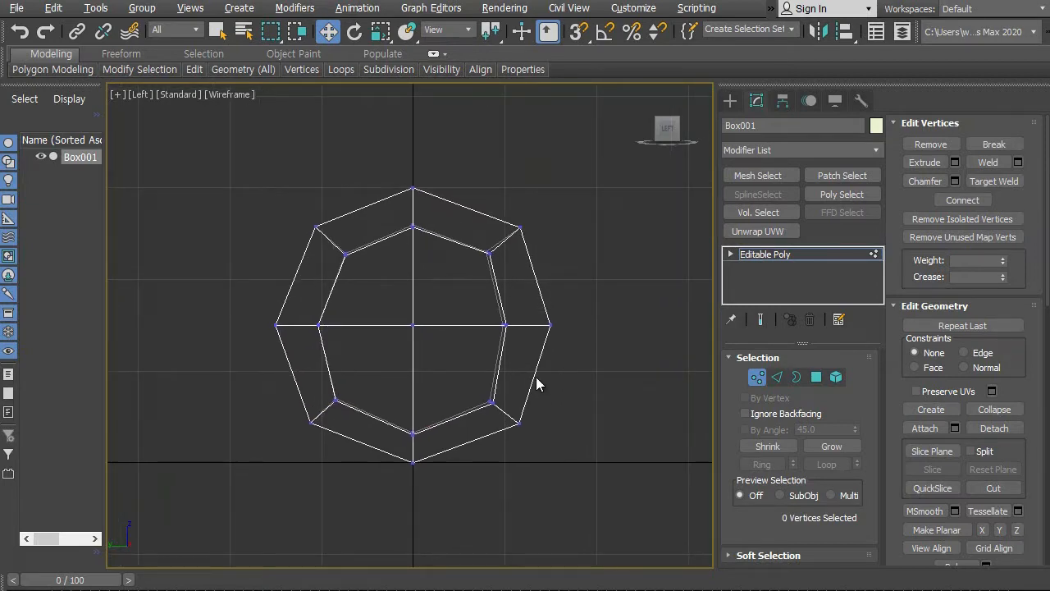
{"action": "key", "text": "alt+w"}
{"action": "left_click", "coordinate": [511, 409]}
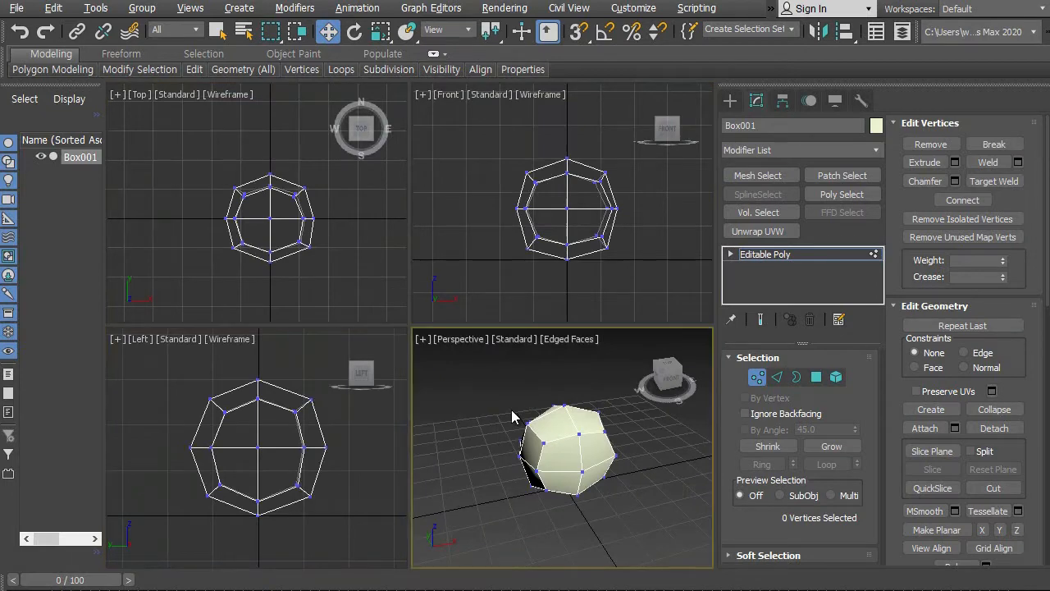
{"action": "key", "text": "alt+w"}
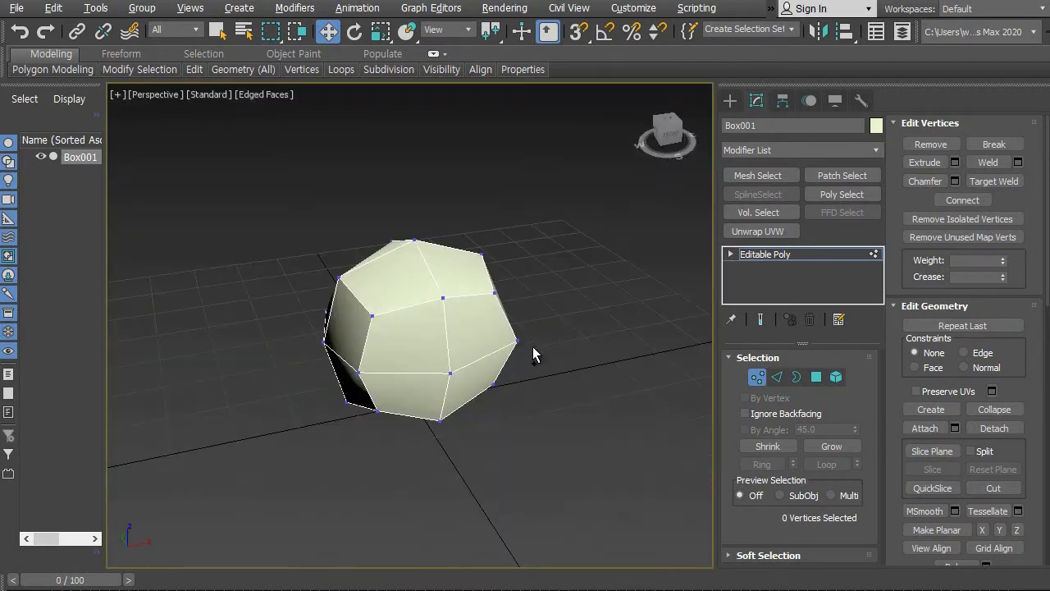
{"action": "scroll", "coordinate": [537, 353], "scroll_direction": "down", "scroll_amount": 2}
{"action": "middle_click_drag", "start_coordinate": [537, 353], "coordinate": [430, 416], "text": "alt"}
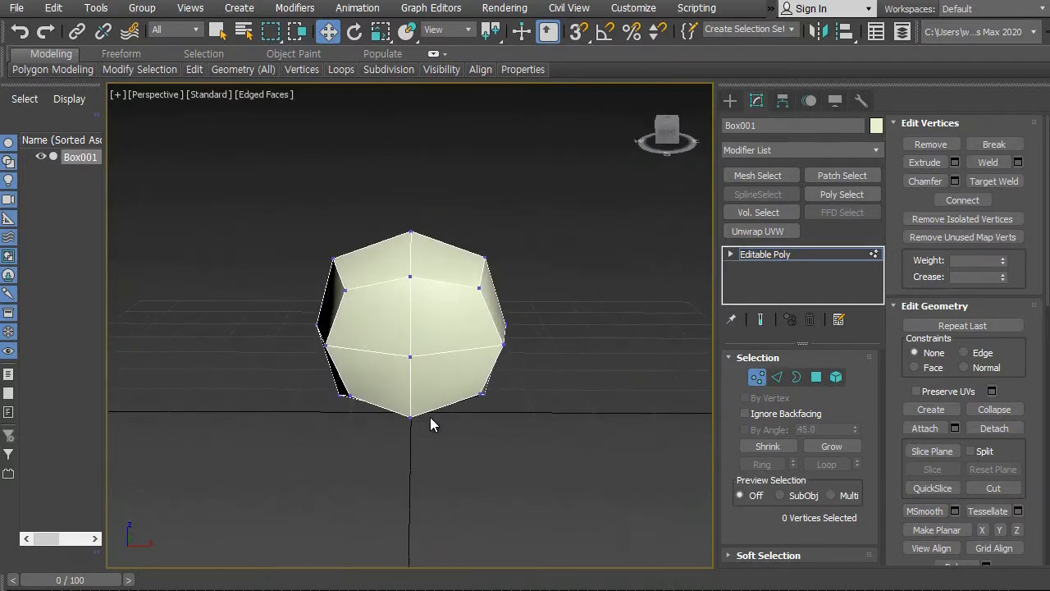
{"action": "left_click", "coordinate": [757, 377]}
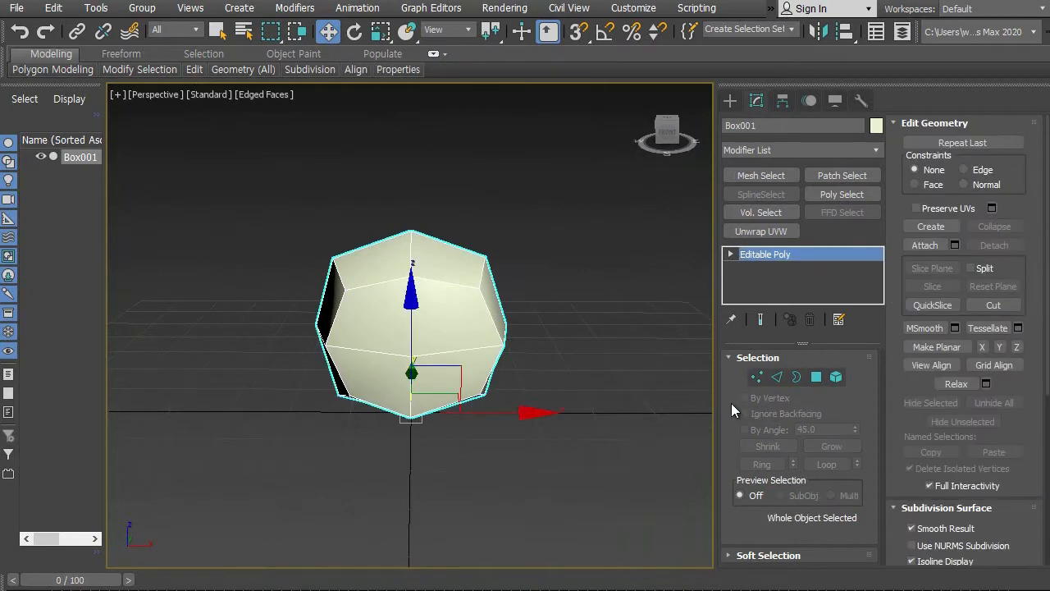
{"action": "mouse_move", "coordinate": [559, 416]}
{"action": "middle_mouse_down", "text": "alt"}
{"action": "mouse_move", "coordinate": [623, 370]}
{"action": "mouse_move", "coordinate": [604, 364]}
{"action": "mouse_move", "coordinate": [558, 416]}
{"action": "mouse_move", "coordinate": [510, 434]}
{"action": "mouse_move", "coordinate": [495, 387]}
{"action": "mouse_move", "coordinate": [546, 406]}
{"action": "middle_mouse_up", "text": "alt"}
Turn on Use NURMS Subdivision for the rounded box and check the smoothed surface from several angles.
{"action": "left_click_drag", "start_coordinate": [898, 419], "coordinate": [924, 165]}
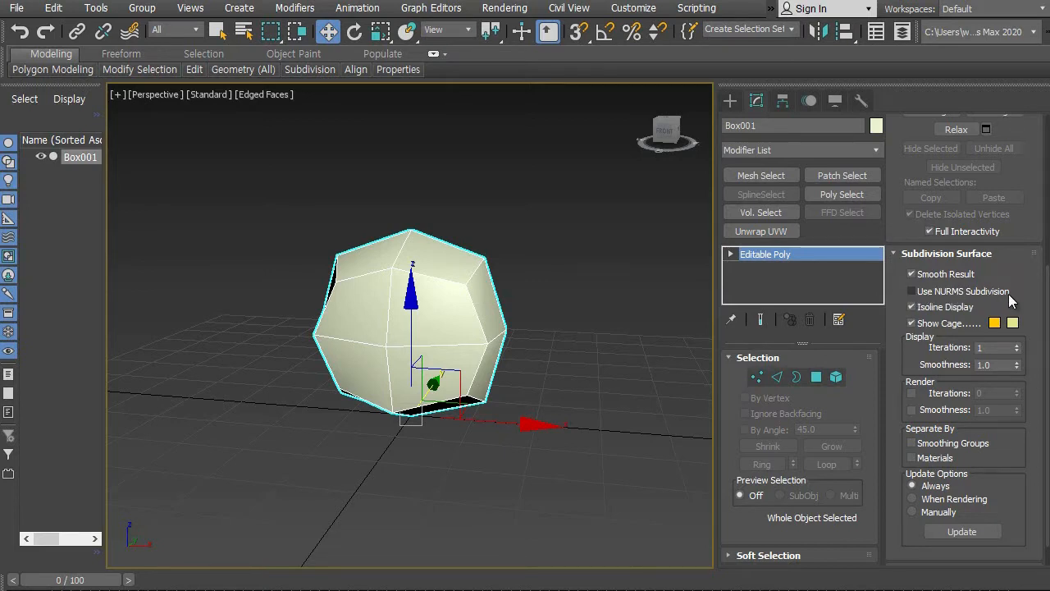
{"action": "left_click", "coordinate": [912, 291]}
{"action": "middle_click_drag", "start_coordinate": [574, 271], "coordinate": [457, 361], "text": "alt"}
{"action": "scroll", "coordinate": [457, 361], "scroll_direction": "up", "scroll_amount": 2}
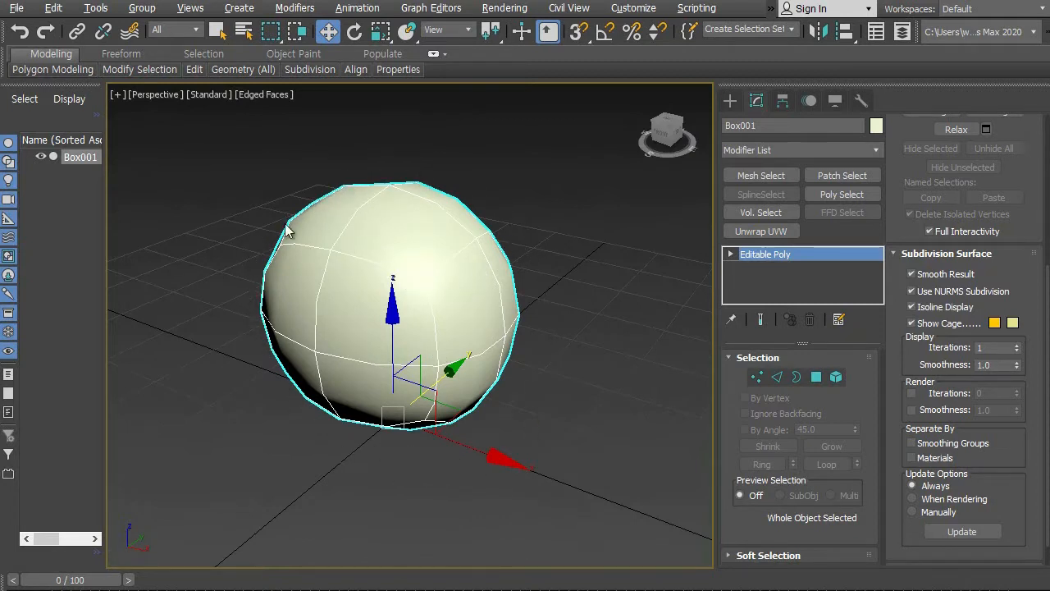
{"action": "middle_click_drag", "start_coordinate": [481, 361], "coordinate": [525, 383], "text": "alt"}
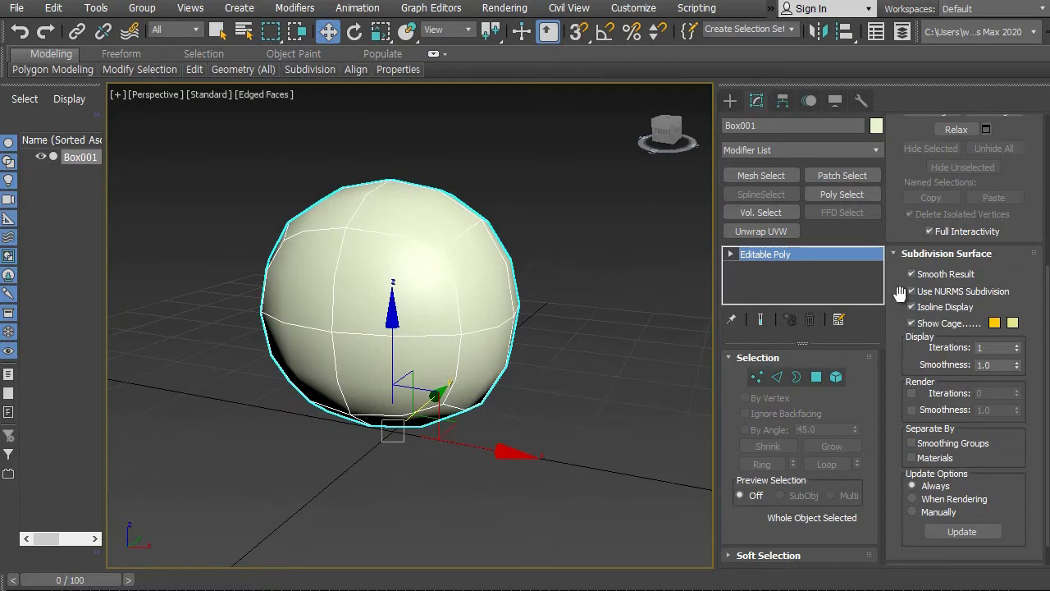
{"action": "middle_click_drag", "start_coordinate": [553, 324], "coordinate": [542, 349], "text": "alt"}
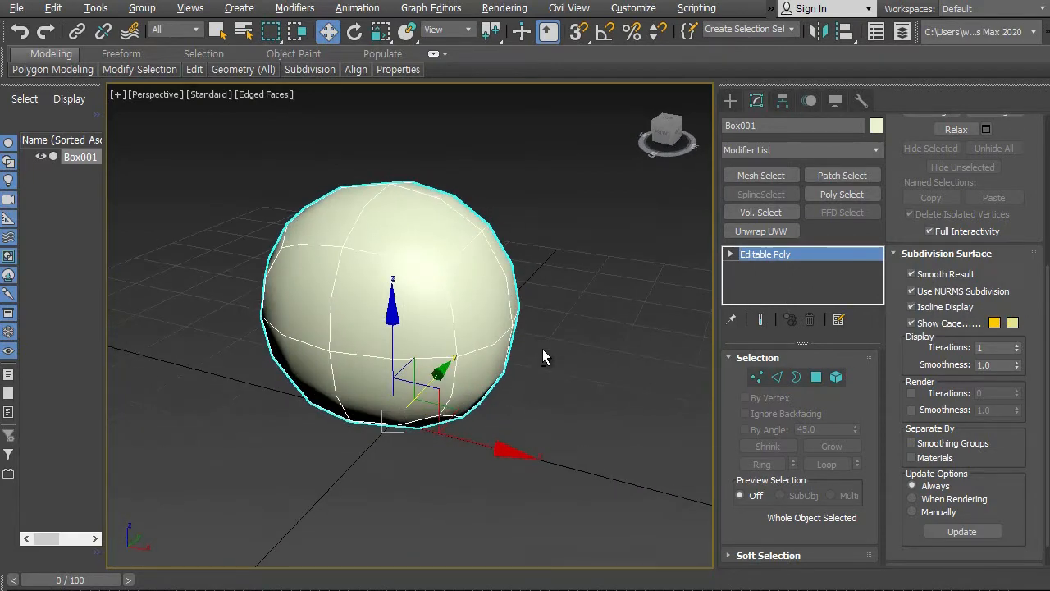
Convert the smoothed object to Editable Poly so the subdivision becomes real geometry.
{"action": "right_click", "coordinate": [768, 254]}
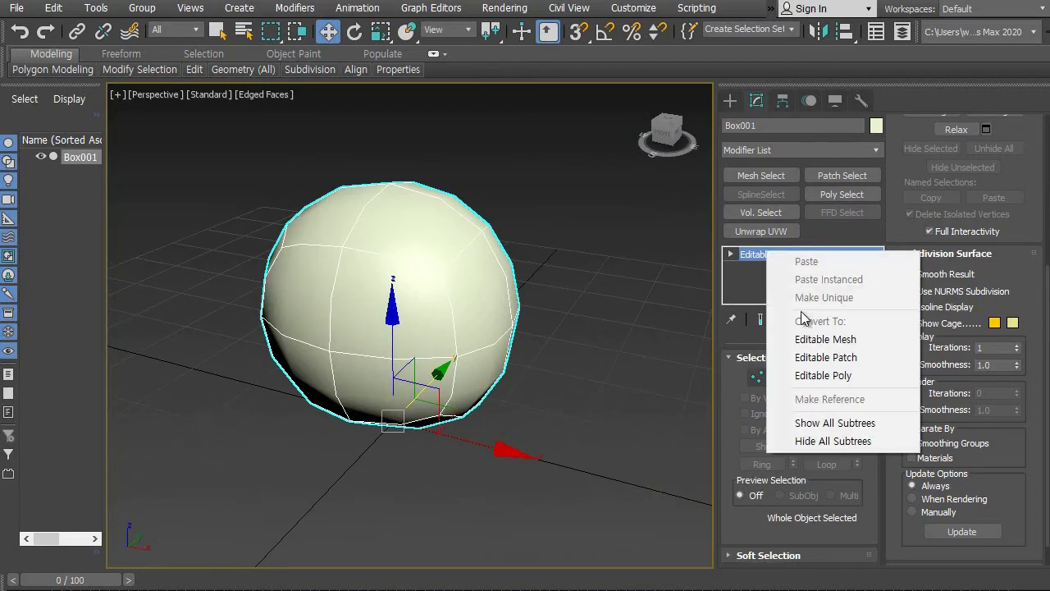
{"action": "left_click", "coordinate": [808, 379]}
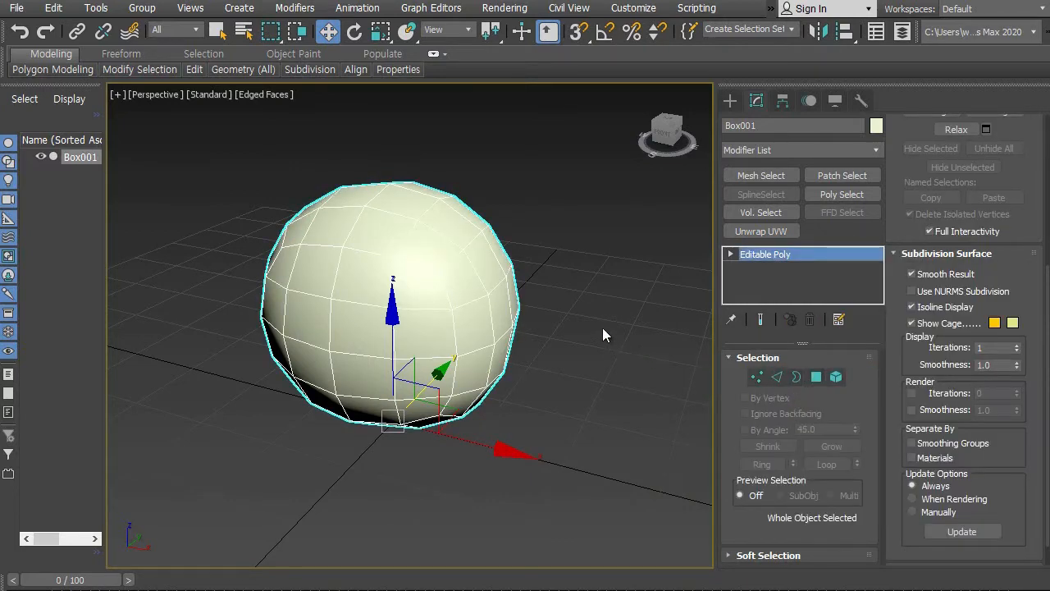
{"action": "middle_click_drag", "start_coordinate": [565, 328], "coordinate": [508, 354], "text": "alt"}
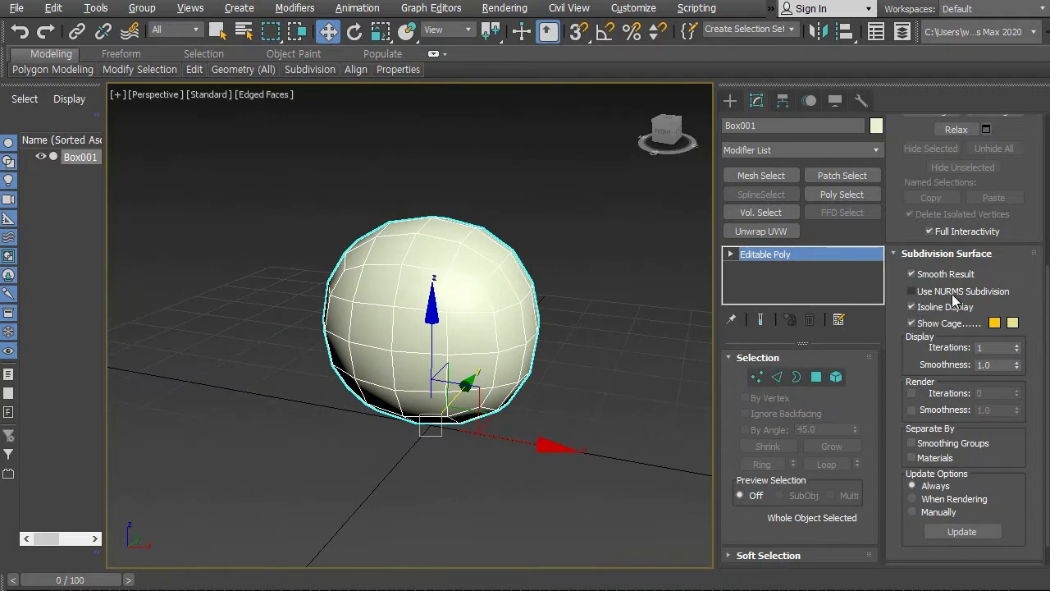
{"action": "mouse_move", "coordinate": [499, 367]}
{"action": "middle_mouse_down", "text": "alt"}
{"action": "mouse_move", "coordinate": [530, 342]}
{"action": "mouse_move", "coordinate": [500, 369]}
{"action": "middle_mouse_up", "text": "alt"}
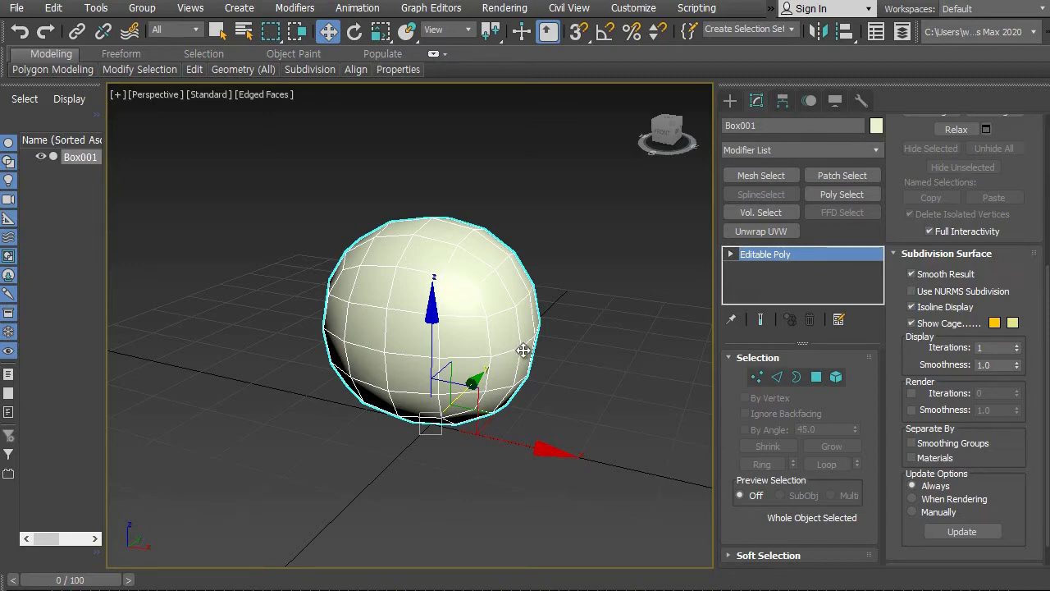
Examine the subdivided sphere's edge layout from the front, the side and in between in the Perspective view.
{"action": "scroll", "coordinate": [533, 386], "scroll_direction": "up", "scroll_amount": 4}
{"action": "middle_click_drag", "start_coordinate": [537, 371], "coordinate": [560, 394]}
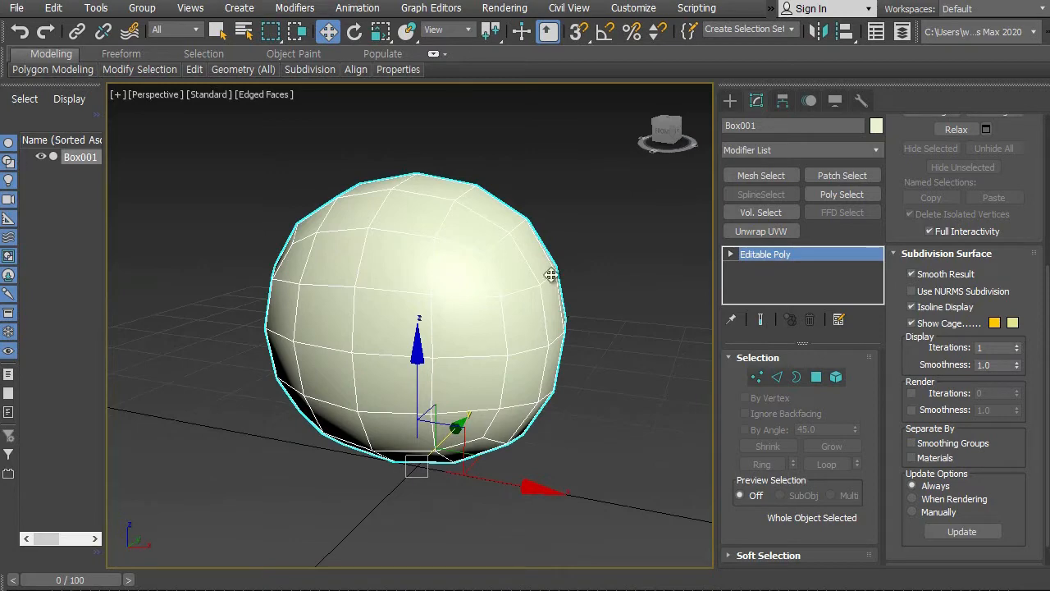
{"action": "middle_click_drag", "start_coordinate": [412, 394], "coordinate": [535, 396], "text": "alt"}
{"action": "scroll", "coordinate": [509, 375], "scroll_direction": "down", "scroll_amount": 3}
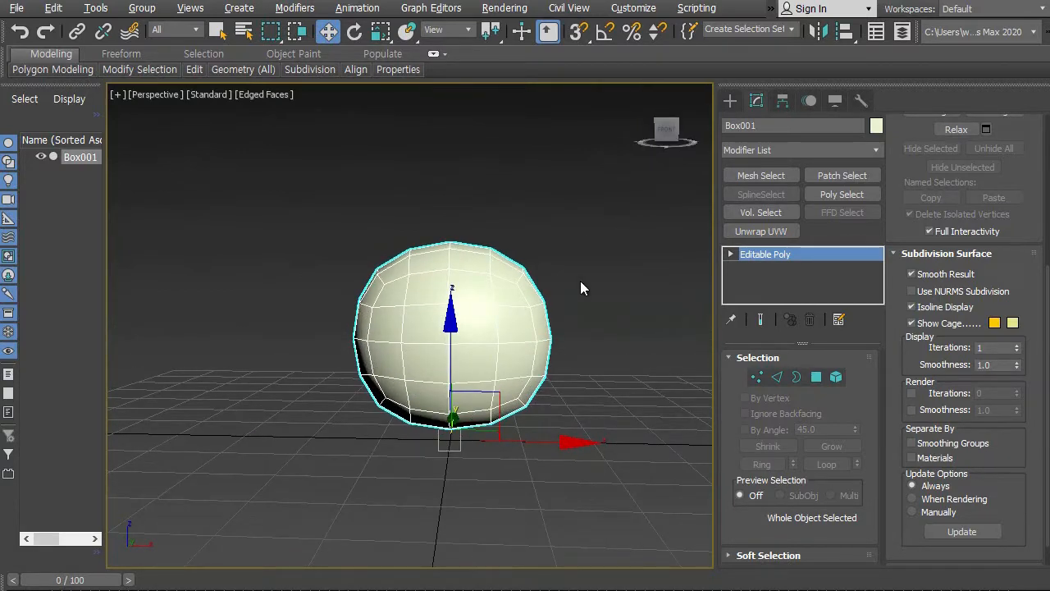
{"action": "middle_click_drag", "start_coordinate": [516, 424], "coordinate": [569, 441], "text": "alt"}
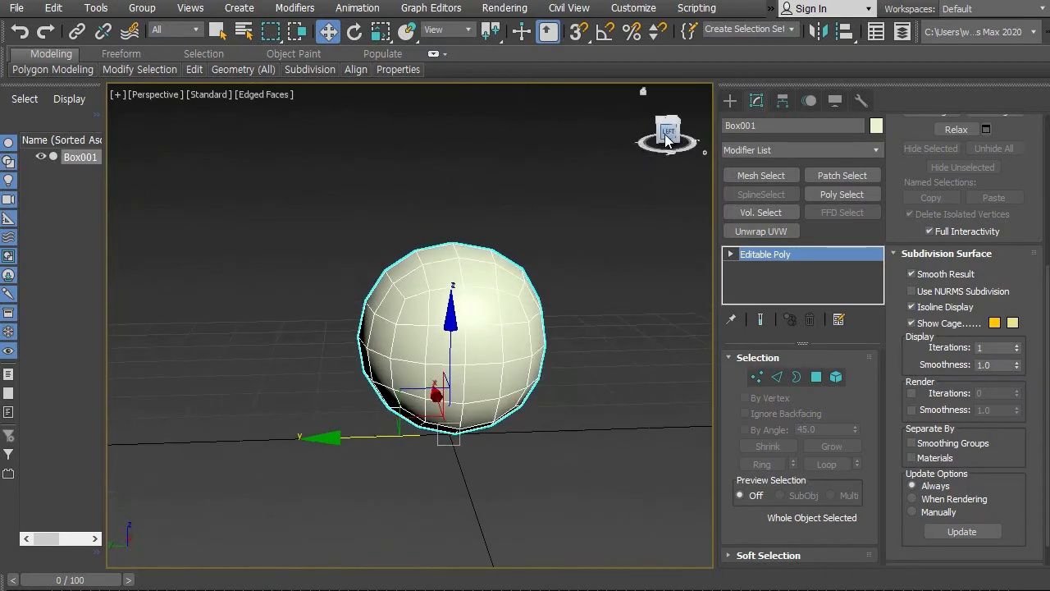
{"action": "middle_click_drag", "start_coordinate": [575, 424], "coordinate": [469, 373], "text": "alt"}
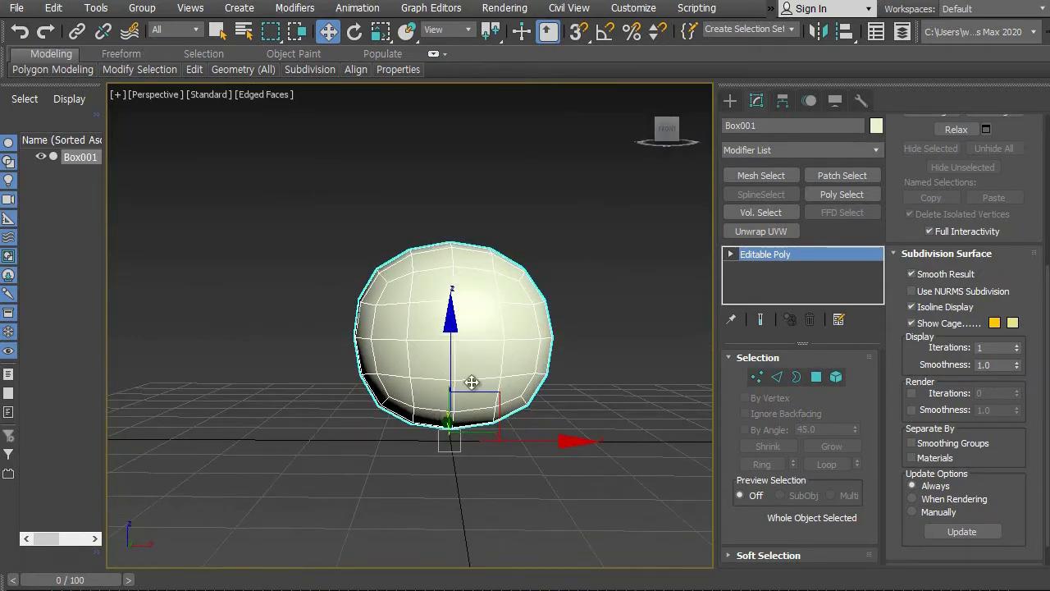
{"action": "middle_click_drag", "start_coordinate": [446, 358], "coordinate": [574, 401], "text": "alt"}
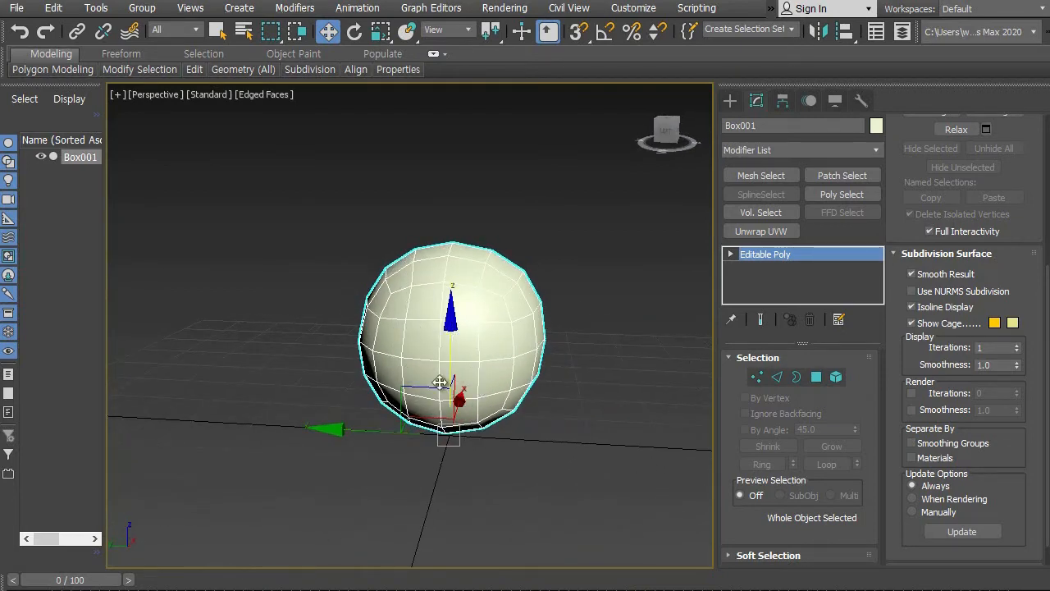
{"action": "middle_click_drag", "start_coordinate": [577, 361], "coordinate": [466, 354], "text": "alt"}
{"action": "scroll", "coordinate": [530, 391], "scroll_direction": "up", "scroll_amount": 2}
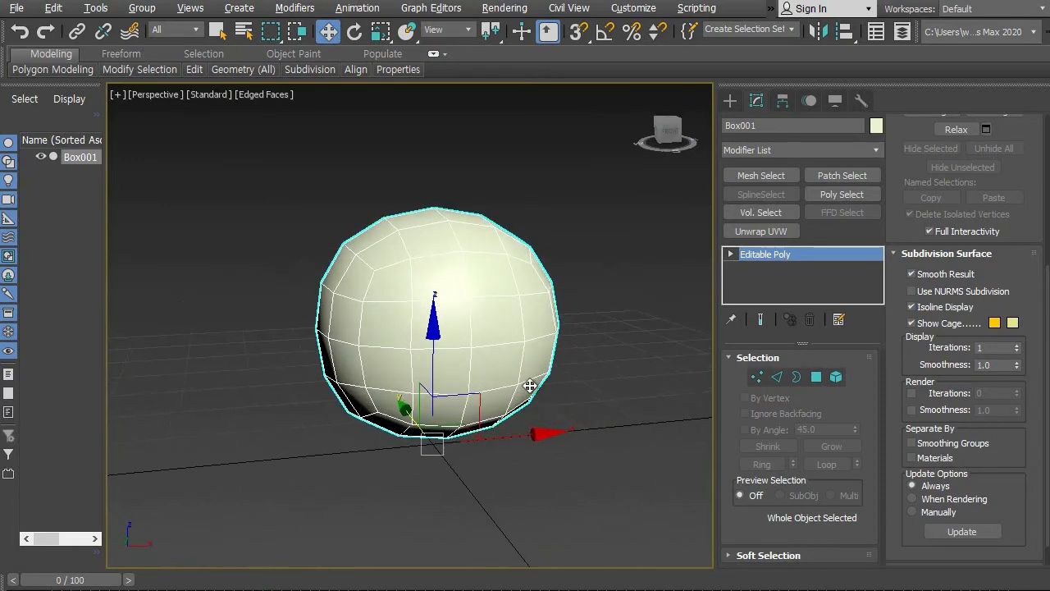
{"action": "middle_click_drag", "start_coordinate": [559, 365], "coordinate": [558, 377]}
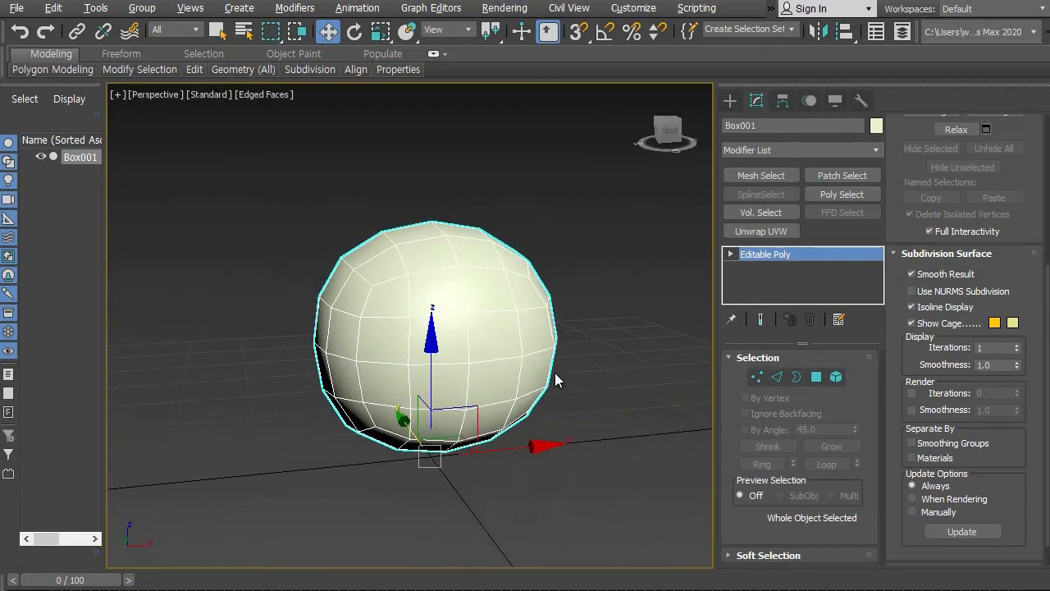
Maximize the Left view, frame the sphere closely and switch to vertex editing.
{"action": "key", "text": "alt+w"}
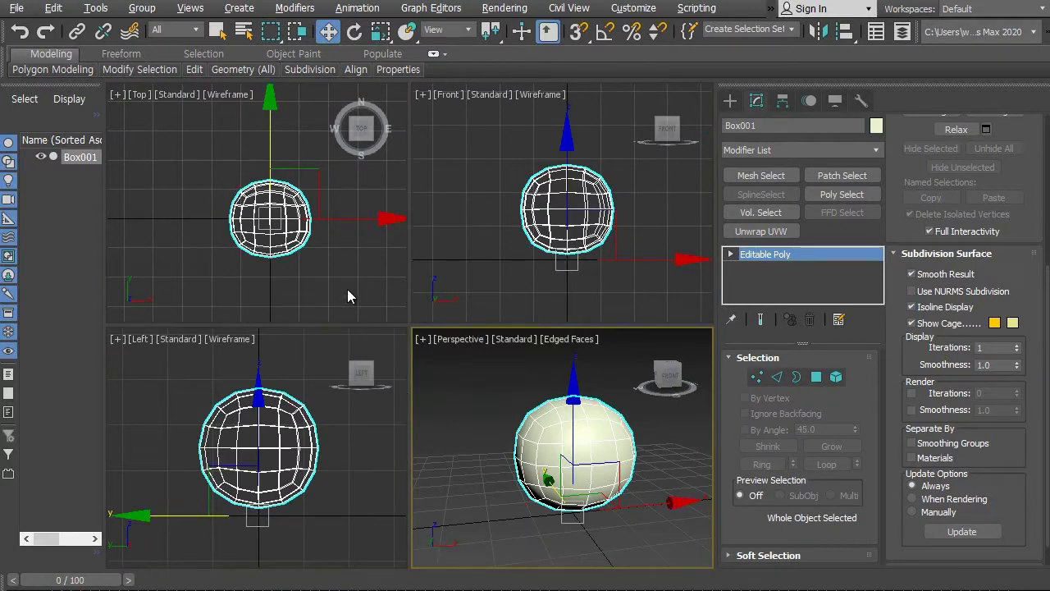
{"action": "mouse_move", "coordinate": [350, 418]}
{"action": "middle_mouse_down"}
{"action": "mouse_move", "coordinate": [341, 442]}
{"action": "mouse_move", "coordinate": [319, 430]}
{"action": "mouse_move", "coordinate": [338, 428]}
{"action": "middle_mouse_up"}
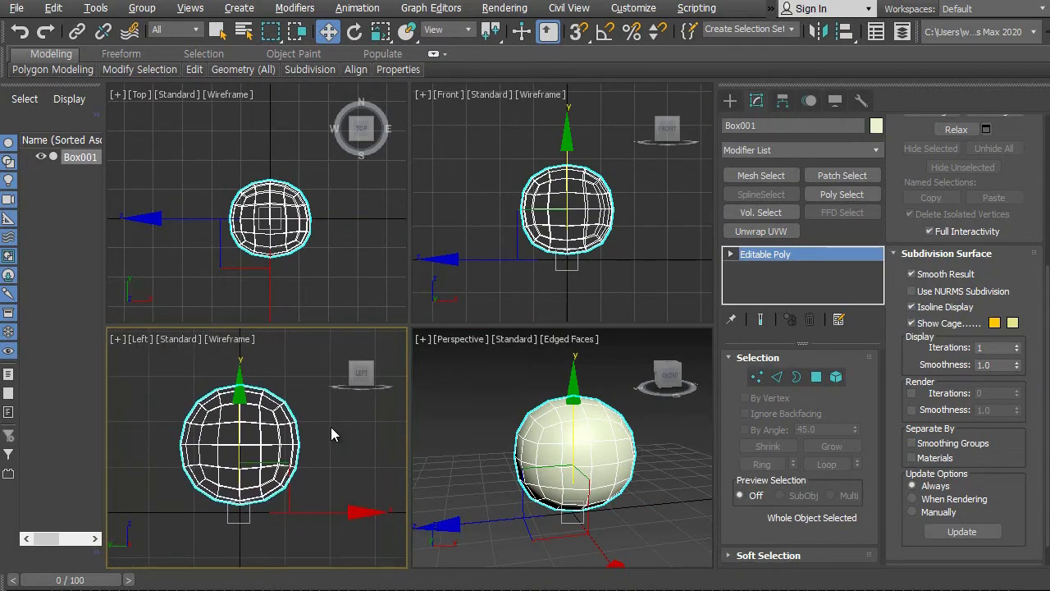
{"action": "key", "text": "alt+w"}
{"action": "scroll", "coordinate": [492, 423], "scroll_direction": "up", "scroll_amount": 3}
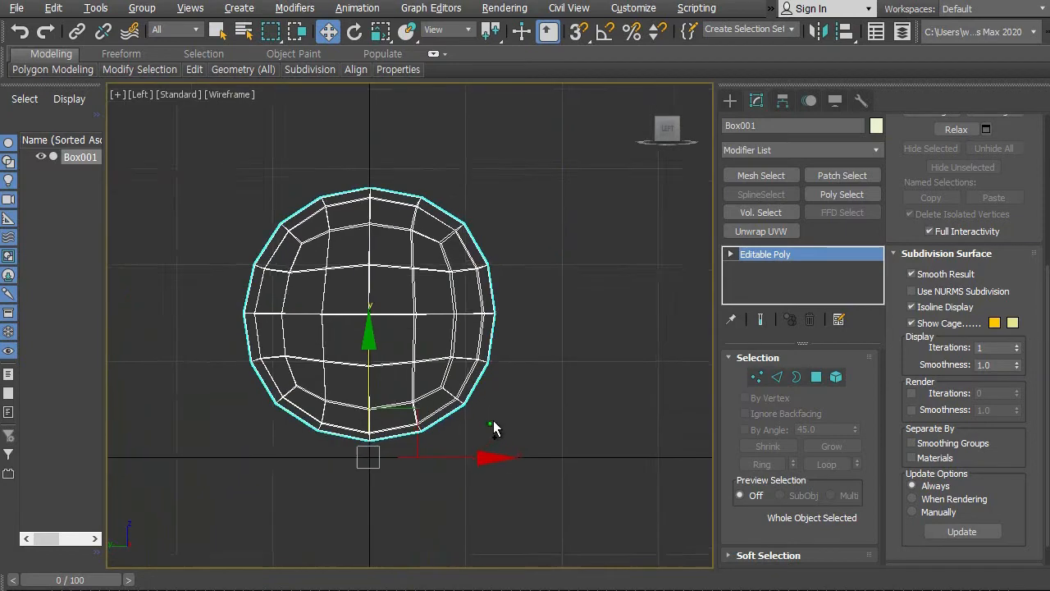
{"action": "scroll", "coordinate": [500, 405], "scroll_direction": "up", "scroll_amount": 1}
{"action": "middle_click_drag", "start_coordinate": [504, 405], "coordinate": [580, 434]}
{"action": "scroll", "coordinate": [566, 449], "scroll_direction": "up", "scroll_amount": 1}
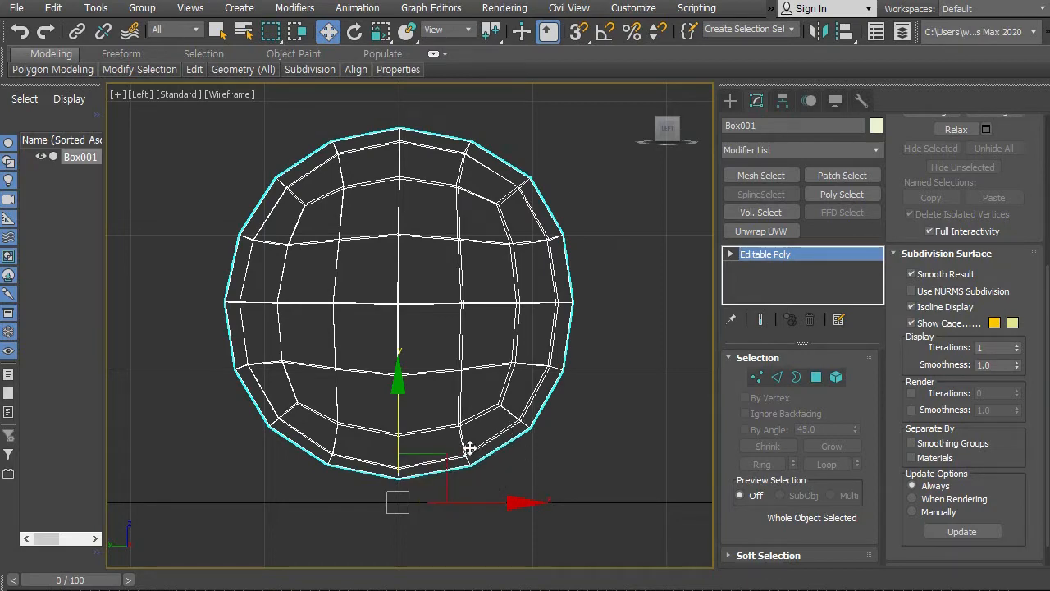
{"action": "middle_click_drag", "start_coordinate": [562, 423], "coordinate": [553, 447]}
{"action": "scroll", "coordinate": [556, 437], "scroll_direction": "up", "scroll_amount": 3}
{"action": "scroll", "coordinate": [552, 445], "scroll_direction": "down", "scroll_amount": 2}
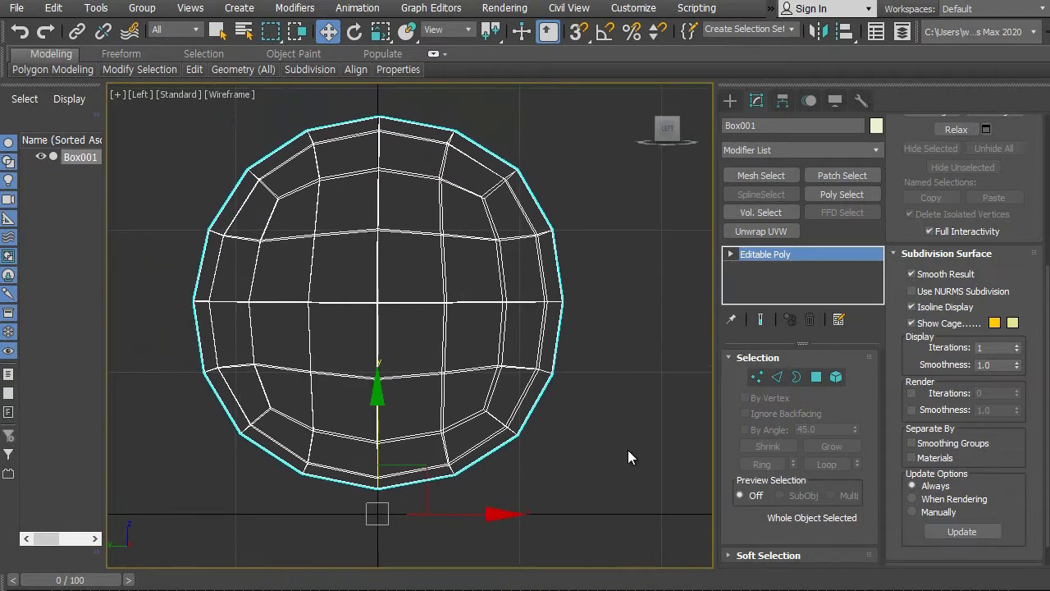
{"action": "left_click", "coordinate": [757, 377]}
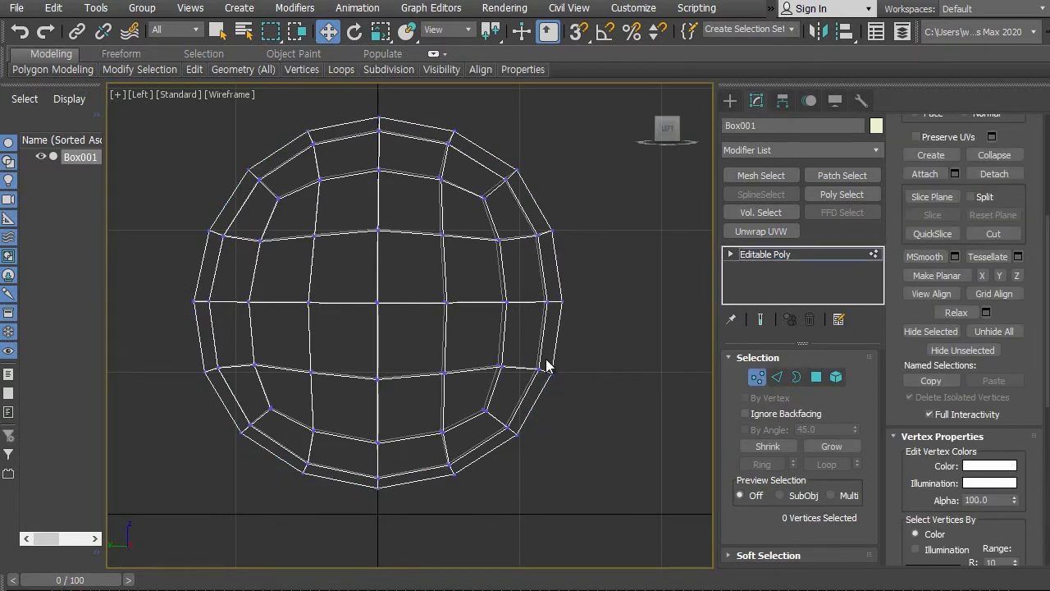
In the Left view, move the right-side vertices just below the middle outward and the middle-row ones inward, then clear the selection.
{"action": "left_click_drag", "start_coordinate": [517, 348], "coordinate": [566, 391]}
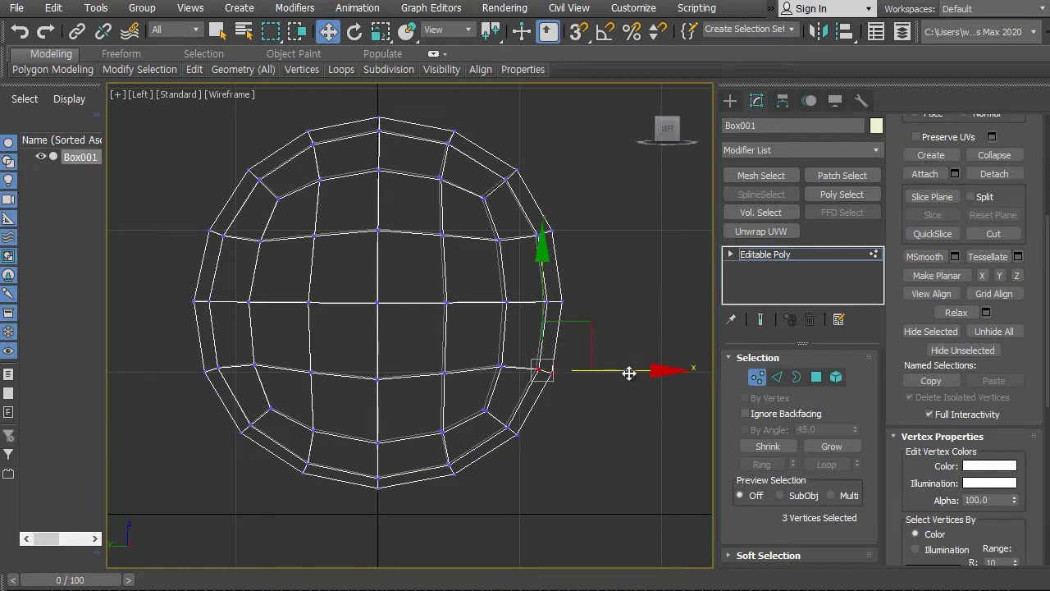
{"action": "left_click_drag", "start_coordinate": [638, 374], "coordinate": [641, 375]}
{"action": "left_click_drag", "start_coordinate": [622, 329], "coordinate": [537, 293]}
{"action": "left_click_drag", "start_coordinate": [686, 302], "coordinate": [666, 304]}
{"action": "left_click_drag", "start_coordinate": [560, 373], "coordinate": [536, 348]}
{"action": "left_click", "coordinate": [606, 394]}
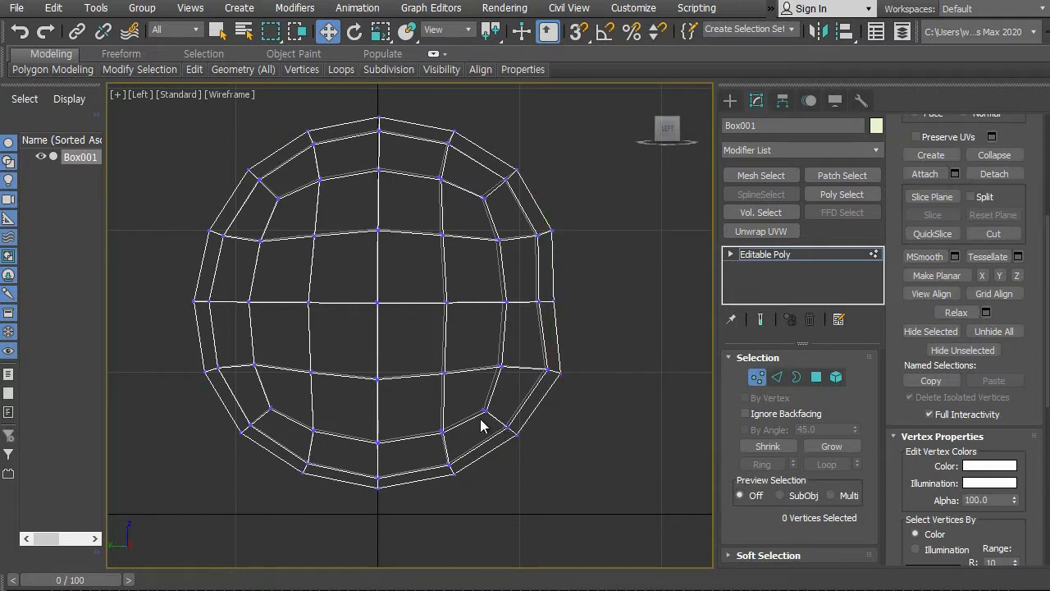
In the Left view, move the lower-right vertices outward and down, lower the outer corner group slightly more, and clear the selection.
{"action": "left_click_drag", "start_coordinate": [421, 395], "coordinate": [559, 504]}
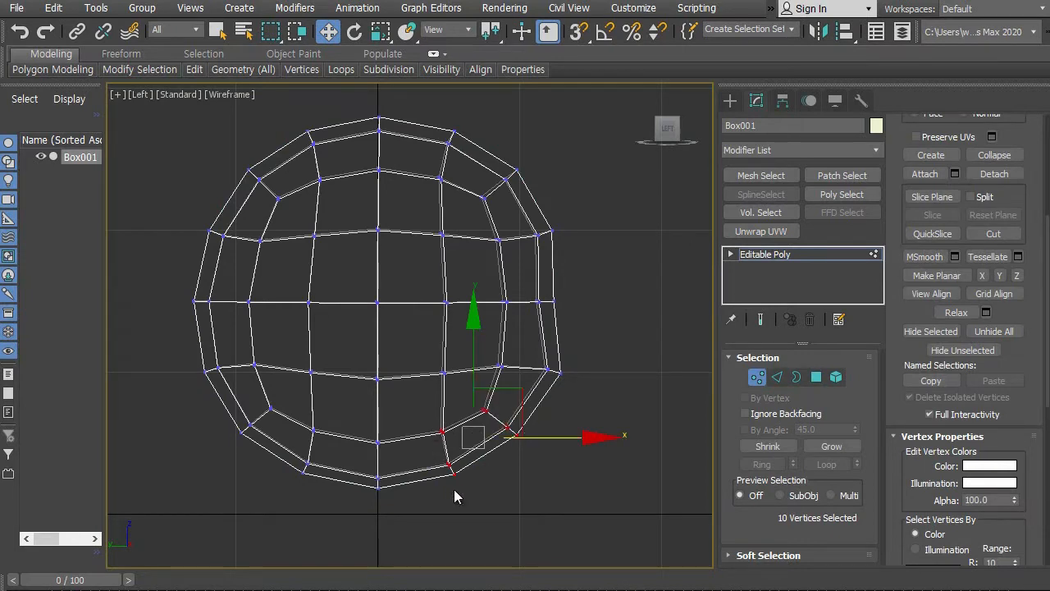
{"action": "left_click_drag", "start_coordinate": [520, 383], "coordinate": [540, 434]}
{"action": "left_click", "coordinate": [581, 484]}
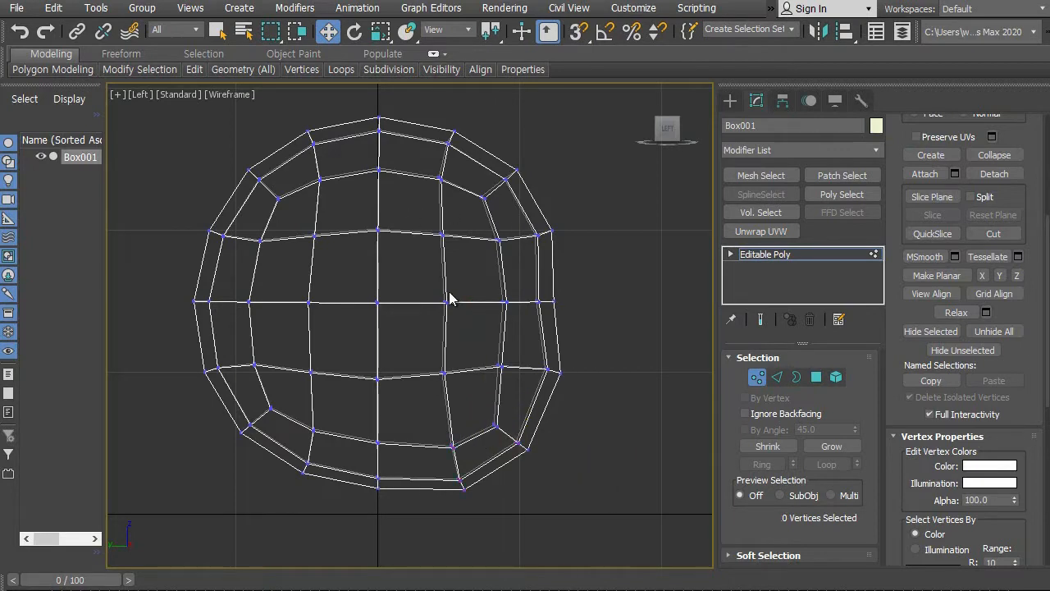
{"action": "left_click_drag", "start_coordinate": [522, 462], "coordinate": [481, 408]}
{"action": "left_click_drag", "start_coordinate": [558, 399], "coordinate": [560, 403]}
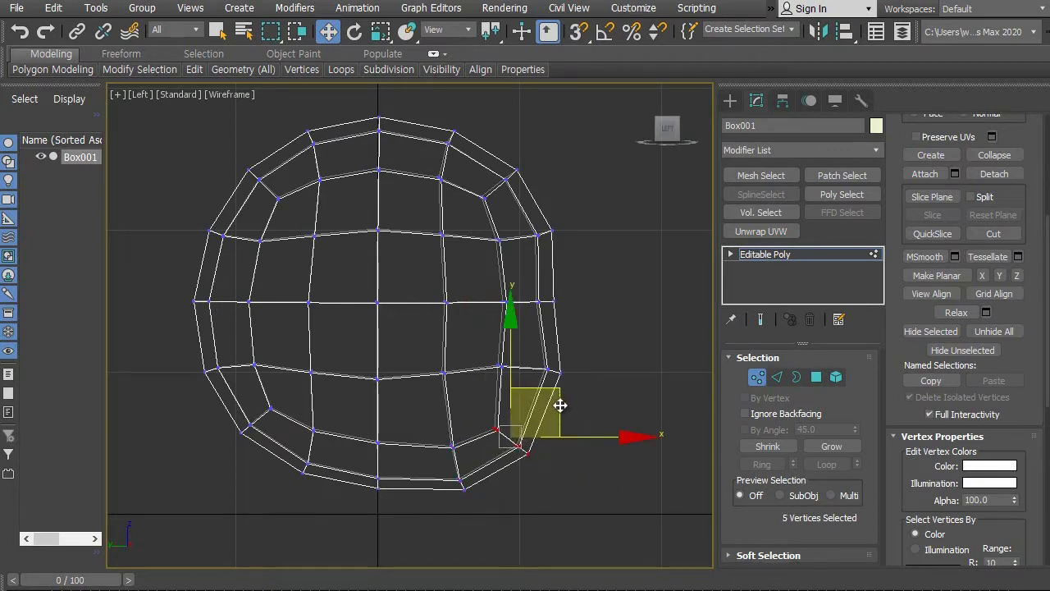
{"action": "left_click", "coordinate": [626, 391]}
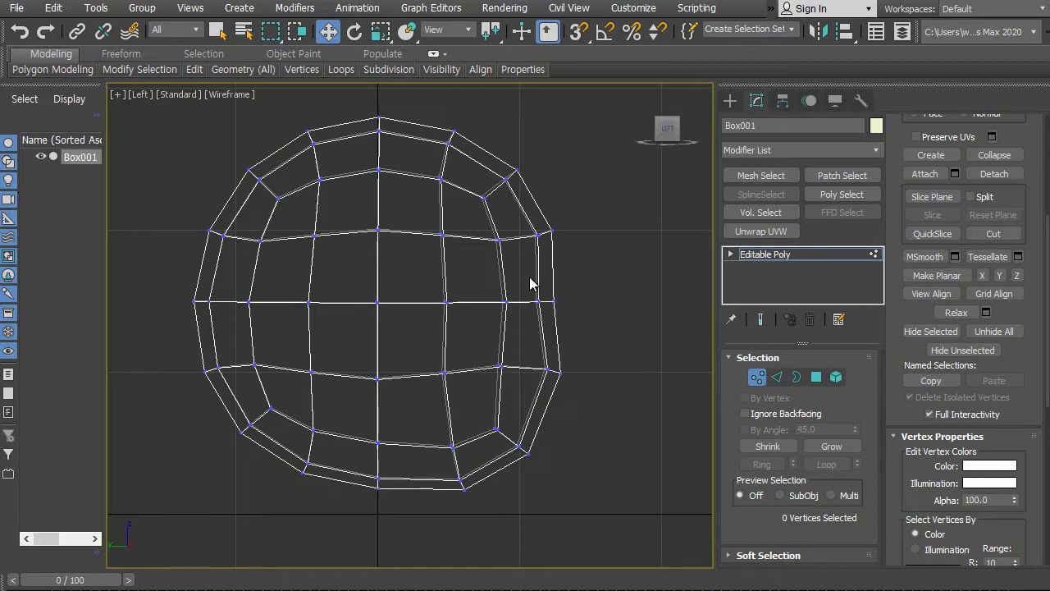
Nudge the sphere's upper-left vertices slightly outward in the Left view and clear the selection.
{"action": "middle_click_drag", "start_coordinate": [523, 352], "coordinate": [546, 363]}
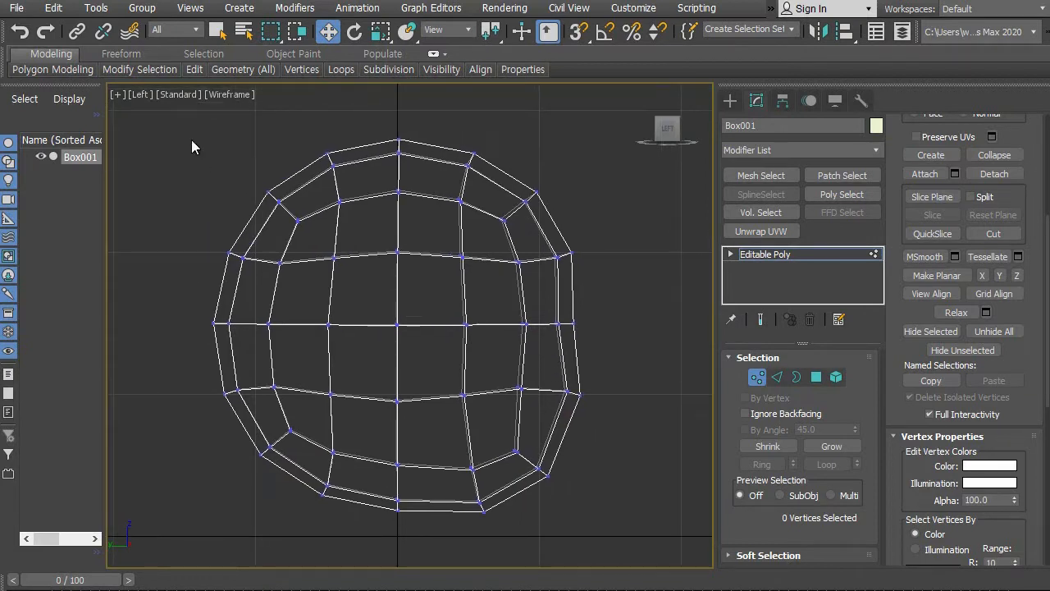
{"action": "left_click_drag", "start_coordinate": [314, 233], "coordinate": [353, 277]}
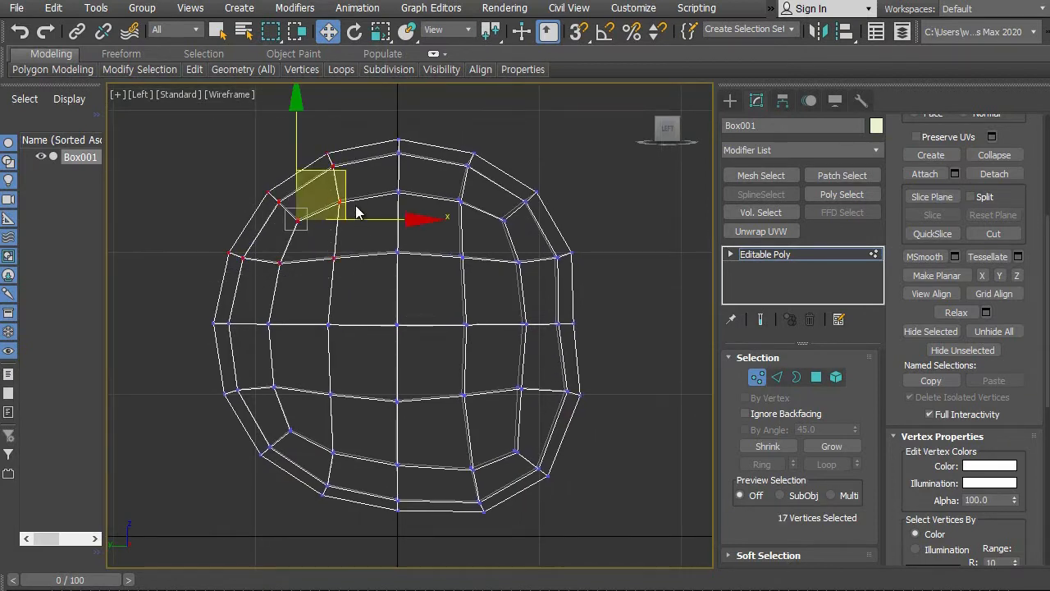
{"action": "left_click_drag", "start_coordinate": [344, 176], "coordinate": [341, 175]}
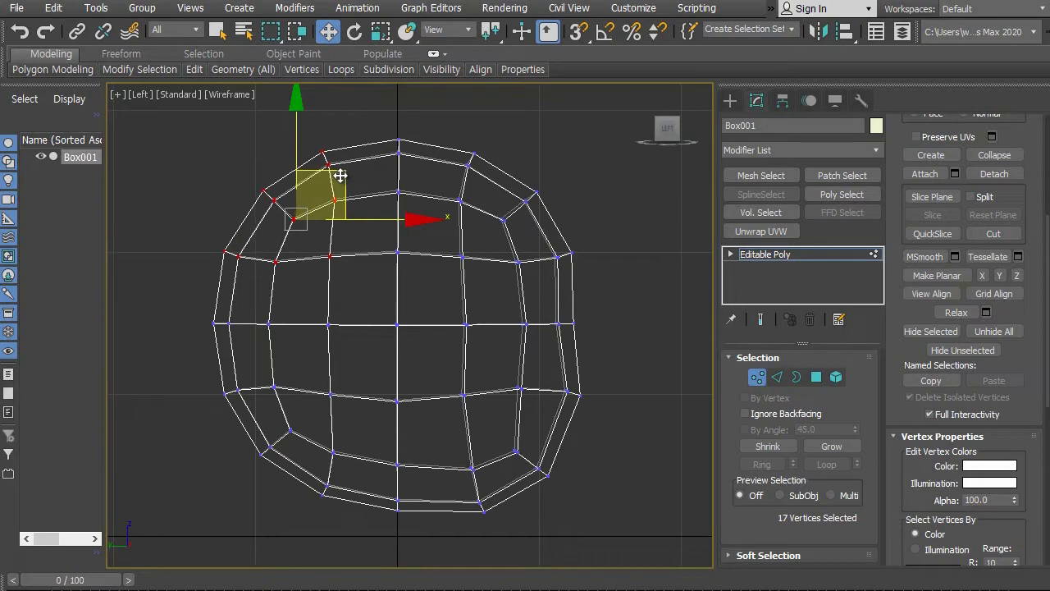
{"action": "left_click", "coordinate": [627, 270]}
{"action": "scroll", "coordinate": [618, 233], "scroll_direction": "down", "scroll_amount": 1}
{"action": "scroll", "coordinate": [618, 233], "scroll_direction": "down", "scroll_amount": 2}
{"action": "middle_click_drag", "start_coordinate": [621, 264], "coordinate": [553, 318]}
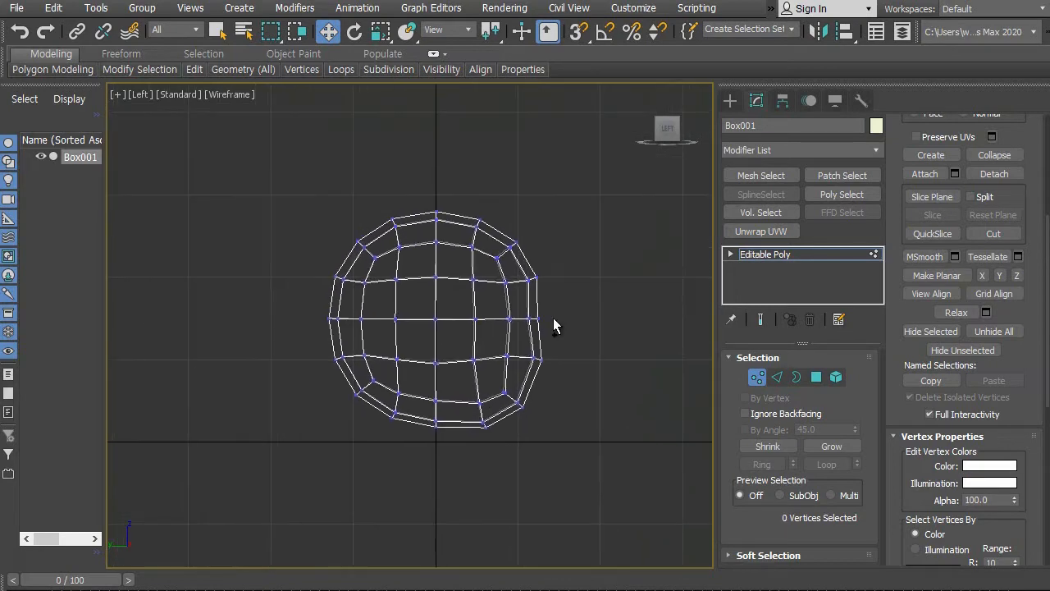
{"action": "scroll", "coordinate": [553, 310], "scroll_direction": "up", "scroll_amount": 2}
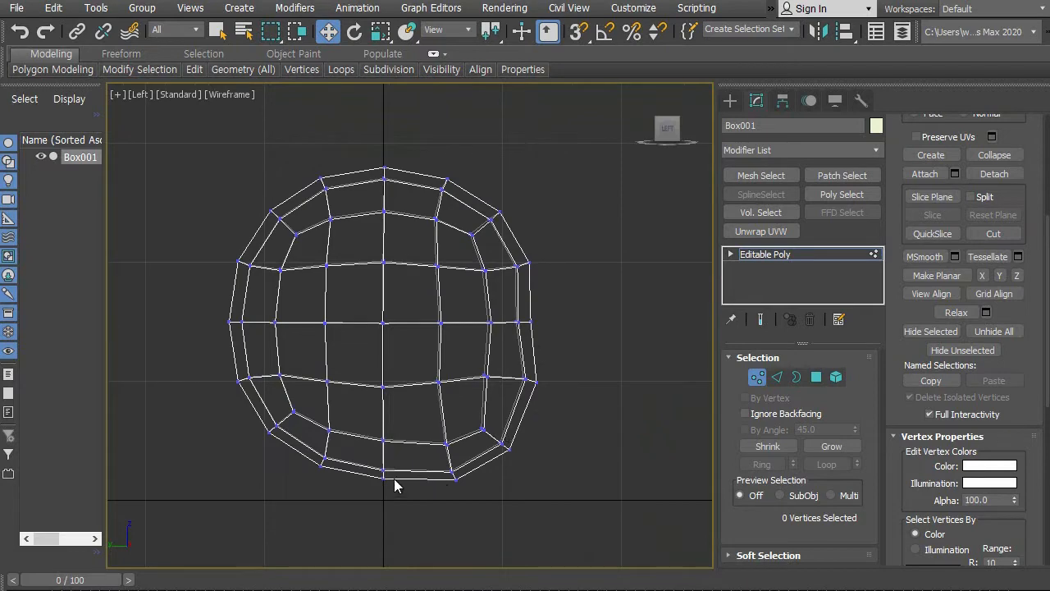
In the maximized Front view, select all vertices, scale them slightly narrower along X, and clear the selection.
{"action": "key", "text": "alt+w"}
{"action": "left_click", "coordinate": [573, 274]}
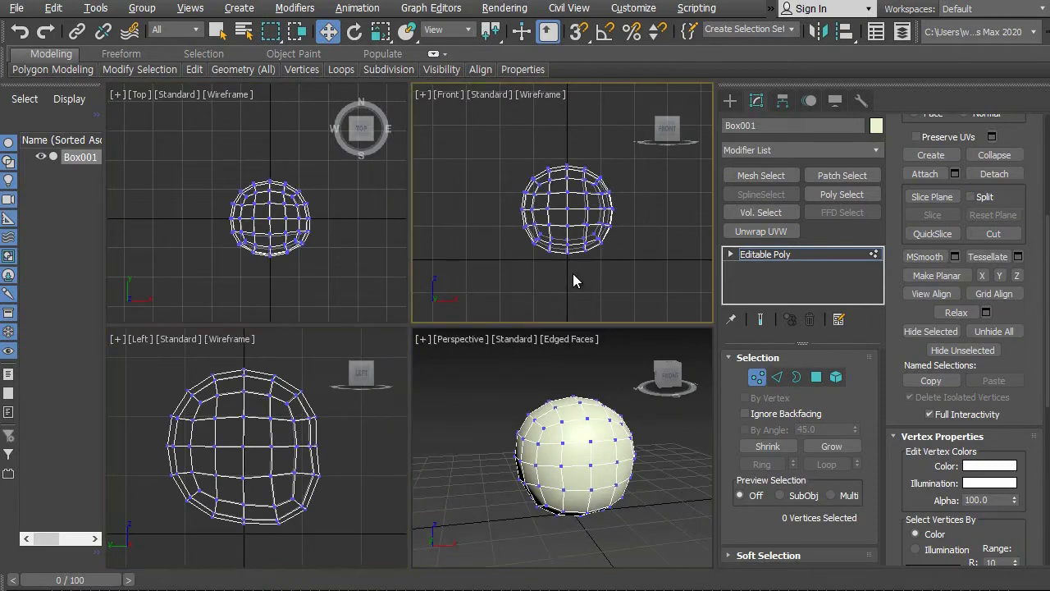
{"action": "key", "text": "alt+w"}
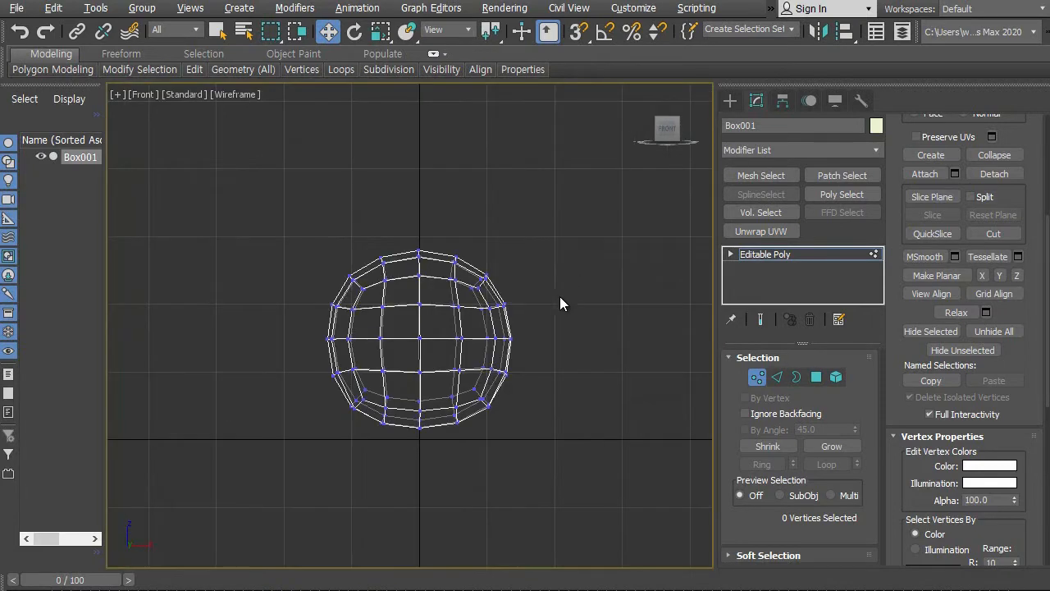
{"action": "scroll", "coordinate": [519, 327], "scroll_direction": "up", "scroll_amount": 3}
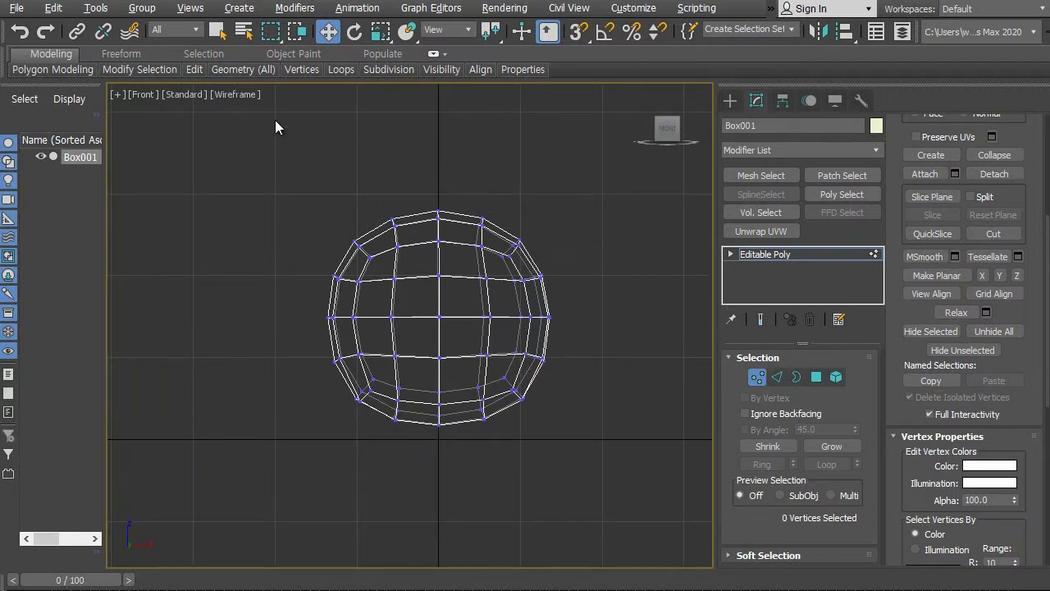
{"action": "left_click_drag", "start_coordinate": [630, 494], "coordinate": [634, 497]}
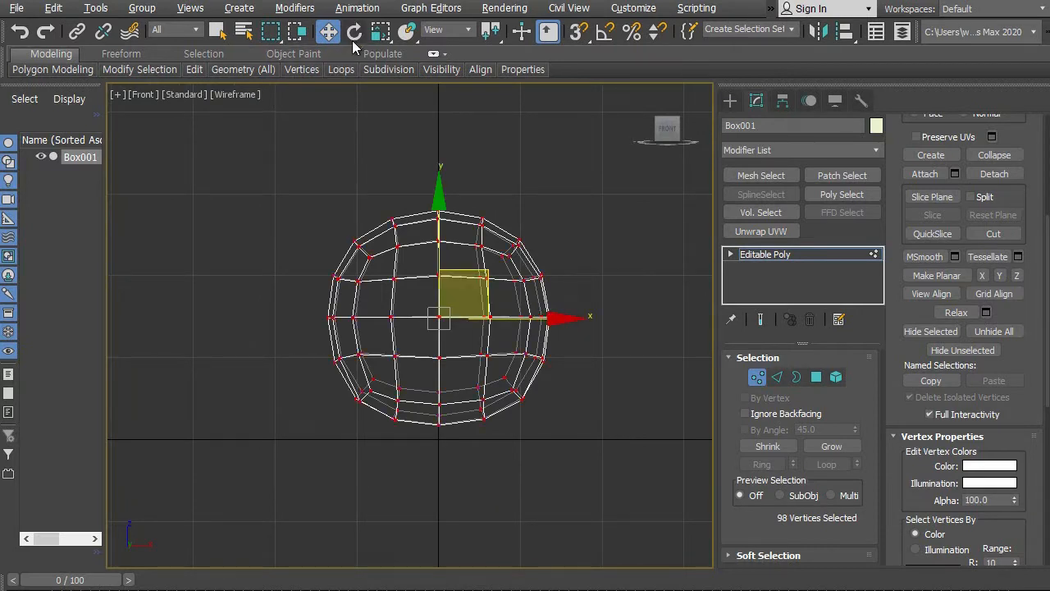
{"action": "left_click", "coordinate": [381, 33]}
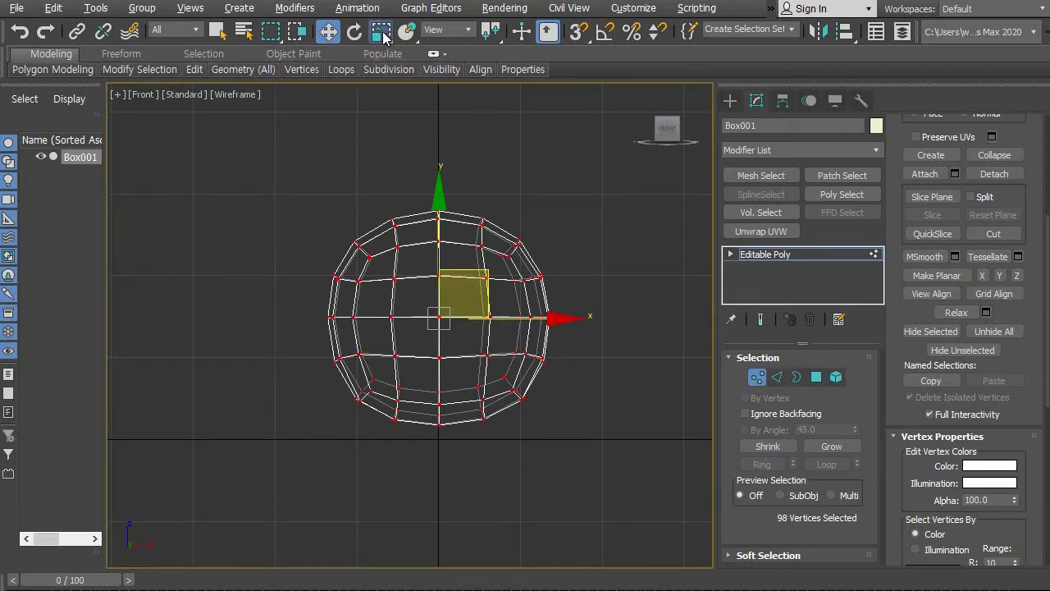
{"action": "left_click_drag", "start_coordinate": [585, 317], "coordinate": [580, 319]}
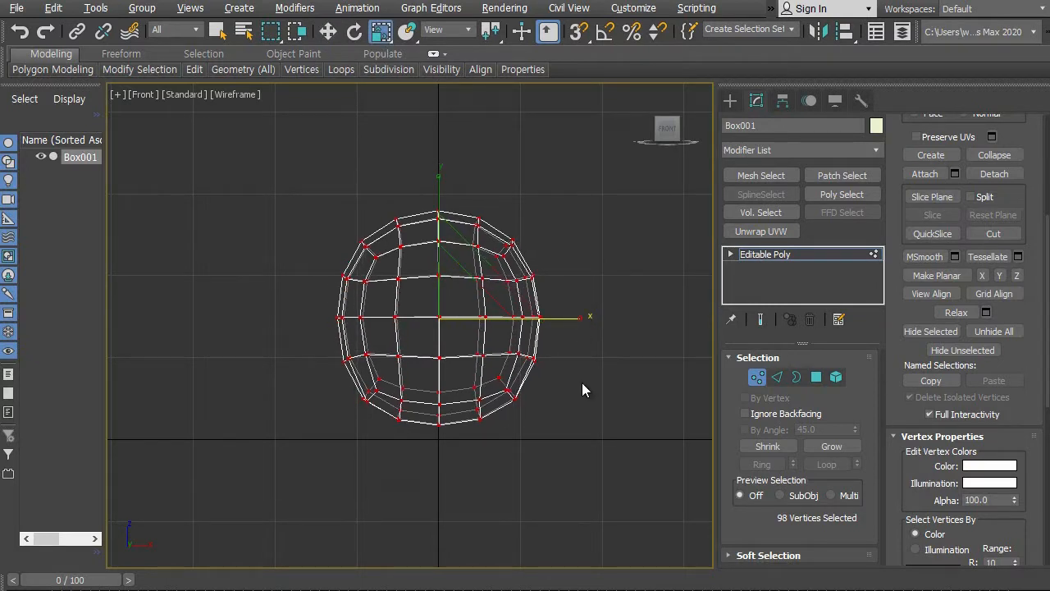
{"action": "mouse_move", "coordinate": [569, 383]}
{"action": "middle_mouse_down"}
{"action": "mouse_move", "coordinate": [555, 308]}
{"action": "mouse_move", "coordinate": [569, 382]}
{"action": "middle_mouse_up"}
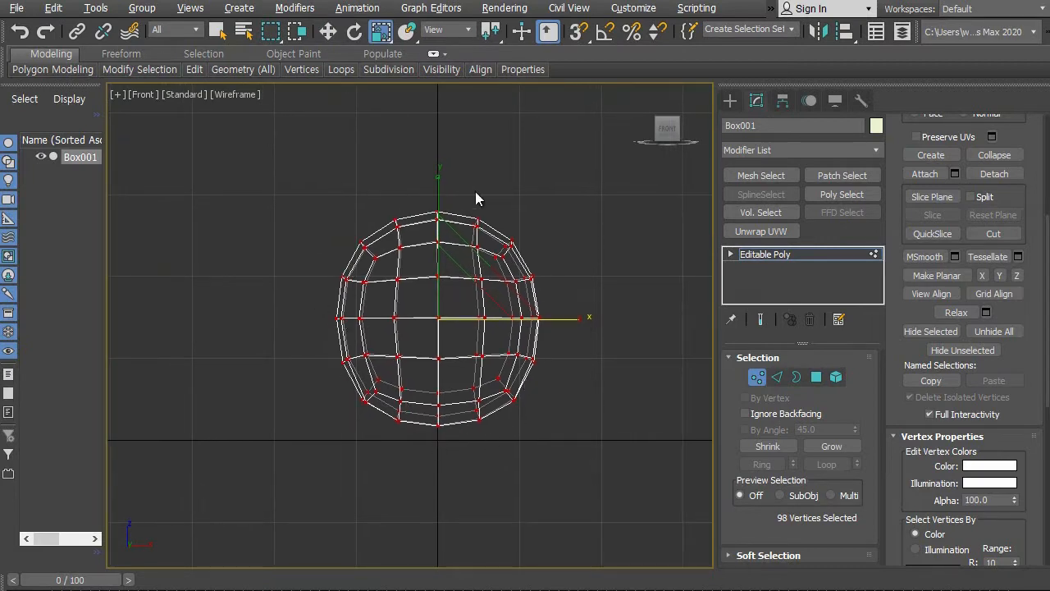
{"action": "left_click", "coordinate": [573, 384]}
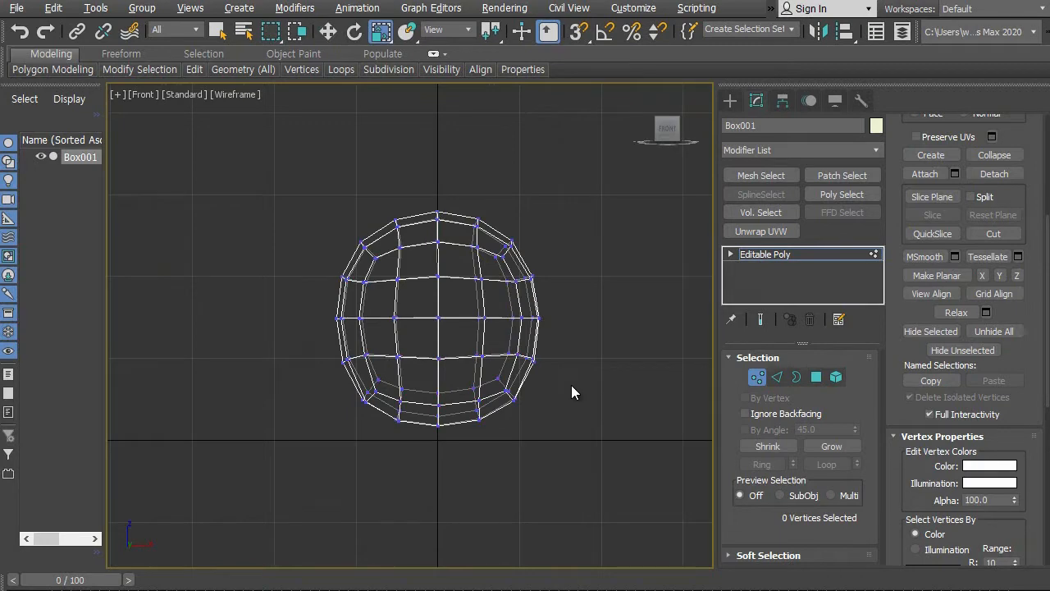
Maximize the Perspective view, select the front centre vertex one row below the middle, and switch to the Move tool.
{"action": "key", "text": "alt+w"}
{"action": "left_click", "coordinate": [491, 405]}
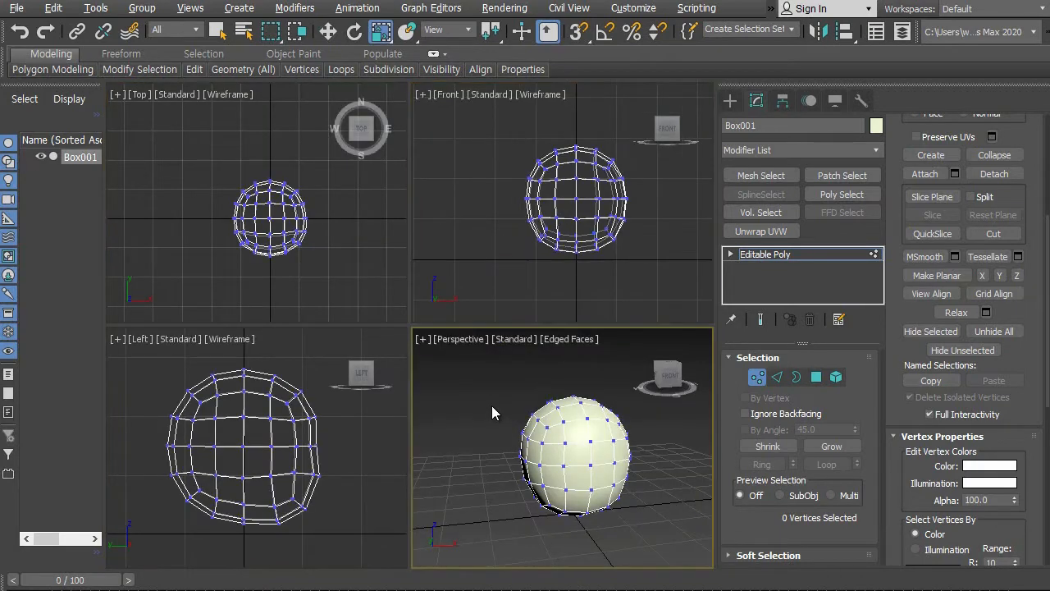
{"action": "key", "text": "alt+w"}
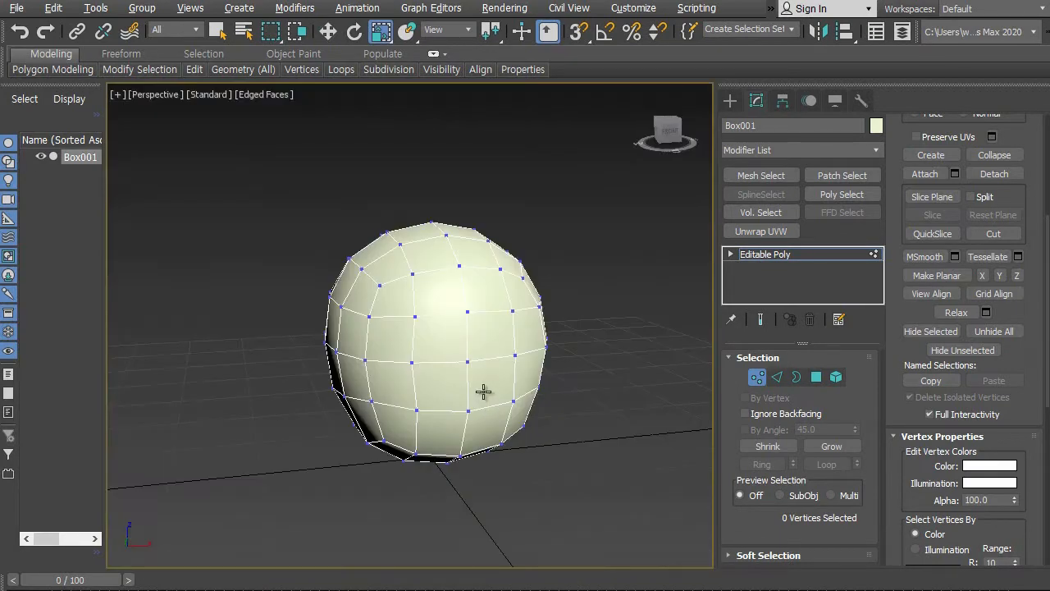
{"action": "scroll", "coordinate": [570, 374], "scroll_direction": "down", "scroll_amount": 2}
{"action": "mouse_move", "coordinate": [570, 375]}
{"action": "middle_mouse_down"}
{"action": "mouse_move", "coordinate": [544, 423]}
{"action": "mouse_move", "coordinate": [654, 394]}
{"action": "mouse_move", "coordinate": [661, 364]}
{"action": "mouse_move", "coordinate": [532, 361]}
{"action": "mouse_move", "coordinate": [305, 421]}
{"action": "mouse_move", "coordinate": [347, 383]}
{"action": "mouse_move", "coordinate": [504, 427]}
{"action": "mouse_move", "coordinate": [566, 418]}
{"action": "mouse_move", "coordinate": [630, 437]}
{"action": "mouse_move", "coordinate": [659, 362]}
{"action": "mouse_move", "coordinate": [398, 379]}
{"action": "mouse_move", "coordinate": [544, 383]}
{"action": "mouse_move", "coordinate": [599, 415]}
{"action": "mouse_move", "coordinate": [553, 398]}
{"action": "mouse_move", "coordinate": [605, 363]}
{"action": "mouse_move", "coordinate": [561, 385]}
{"action": "middle_mouse_up"}
{"action": "left_click", "coordinate": [526, 339]}
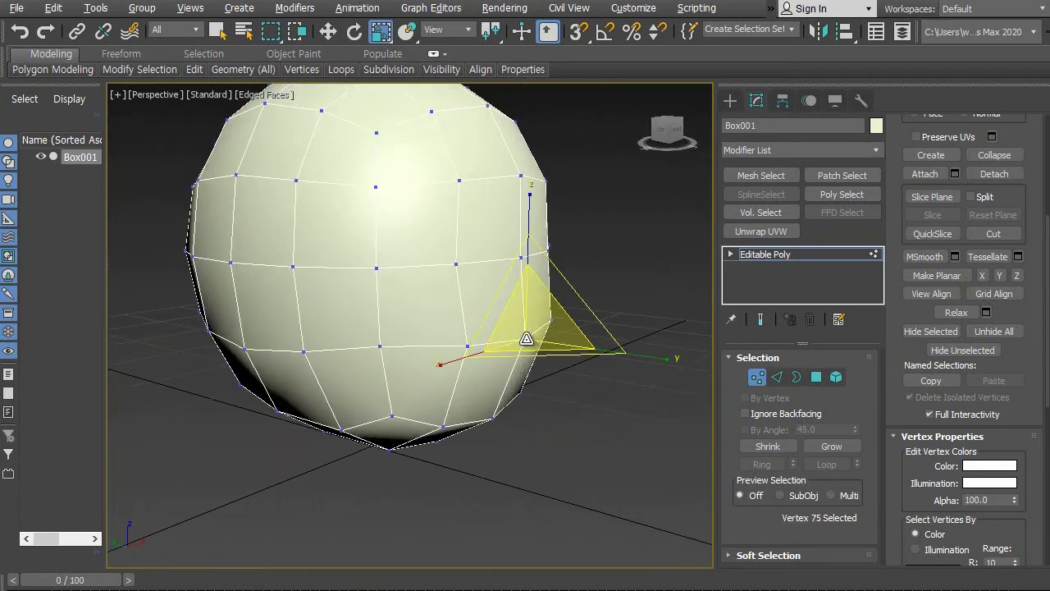
{"action": "middle_click_drag", "start_coordinate": [604, 425], "coordinate": [532, 415], "text": "alt"}
{"action": "key", "text": "w"}
{"action": "scroll", "coordinate": [549, 422], "scroll_direction": "up", "scroll_amount": 5}
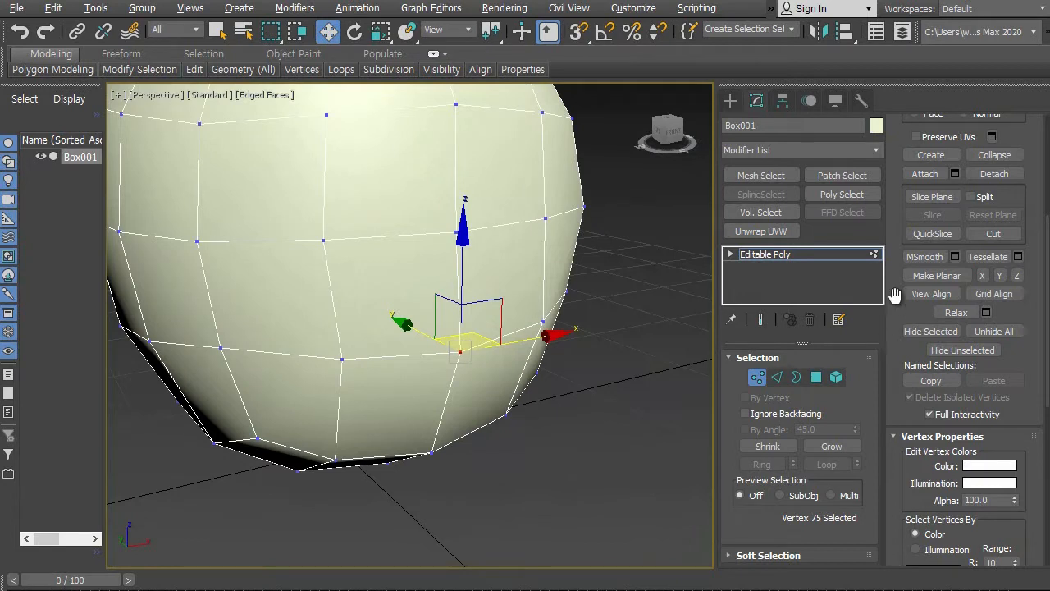
Chamfer the selected front vertex by 2.391 into a diamond-shaped face and clear the selection.
{"action": "left_click_drag", "start_coordinate": [895, 293], "coordinate": [901, 413]}
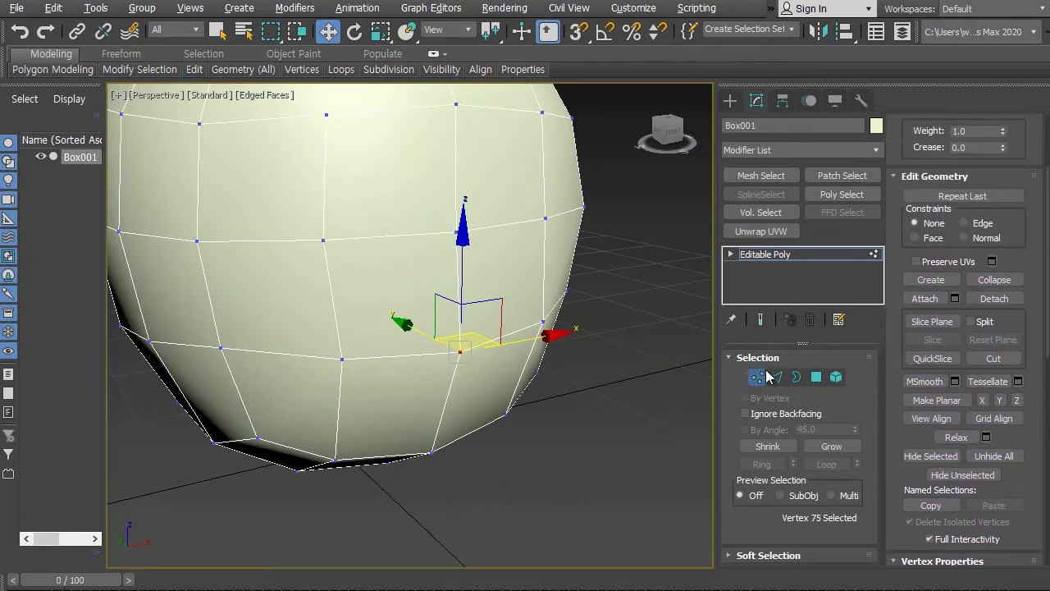
{"action": "left_click_drag", "start_coordinate": [897, 228], "coordinate": [907, 334]}
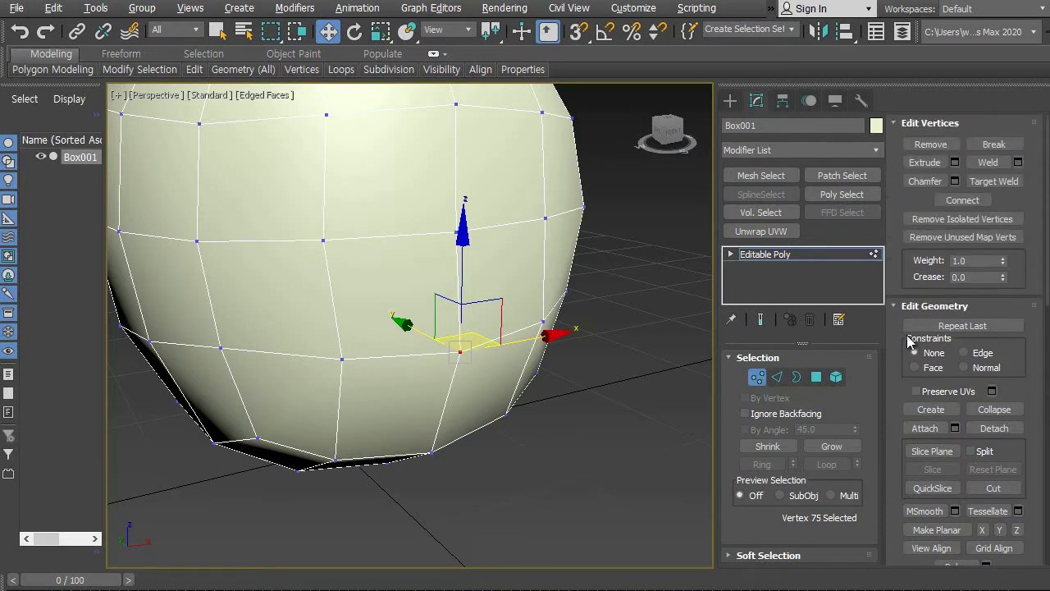
{"action": "left_click", "coordinate": [955, 182]}
{"action": "middle_click_drag", "start_coordinate": [529, 381], "coordinate": [474, 380], "text": "alt"}
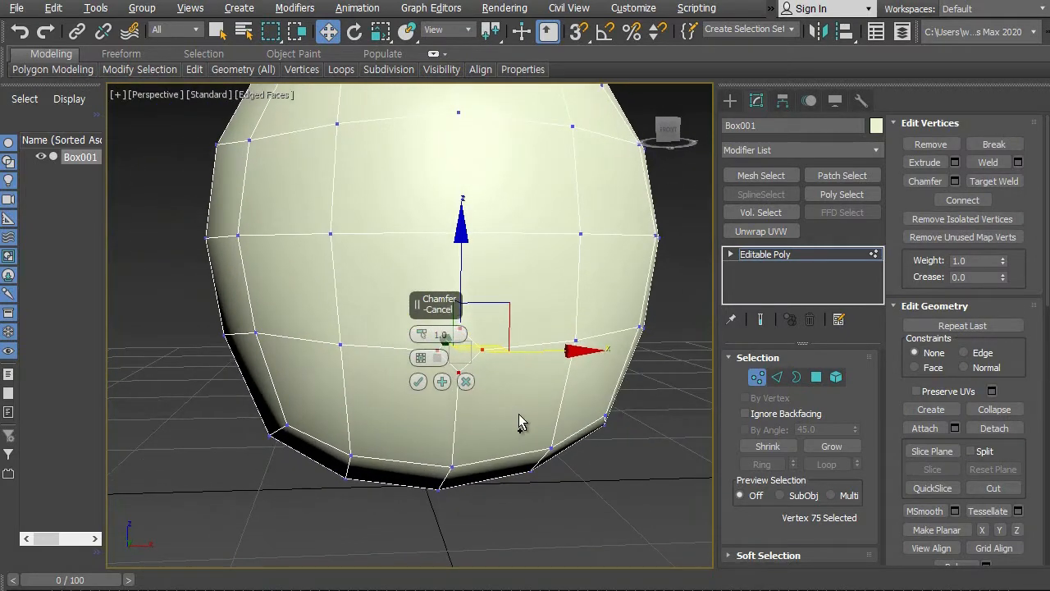
{"action": "scroll", "coordinate": [594, 449], "scroll_direction": "up", "scroll_amount": 2}
{"action": "middle_click_drag", "start_coordinate": [610, 448], "coordinate": [572, 453], "text": "alt"}
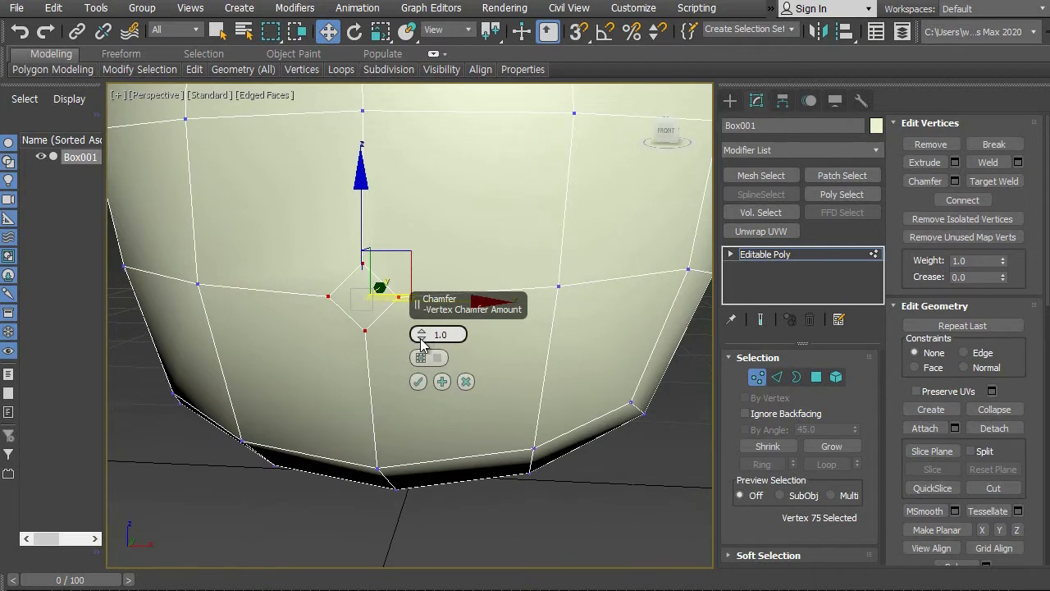
{"action": "mouse_move", "coordinate": [422, 340]}
{"action": "left_mouse_down"}
{"action": "mouse_move", "coordinate": [422, 310]}
{"action": "mouse_move", "coordinate": [425, 327]}
{"action": "left_mouse_up"}
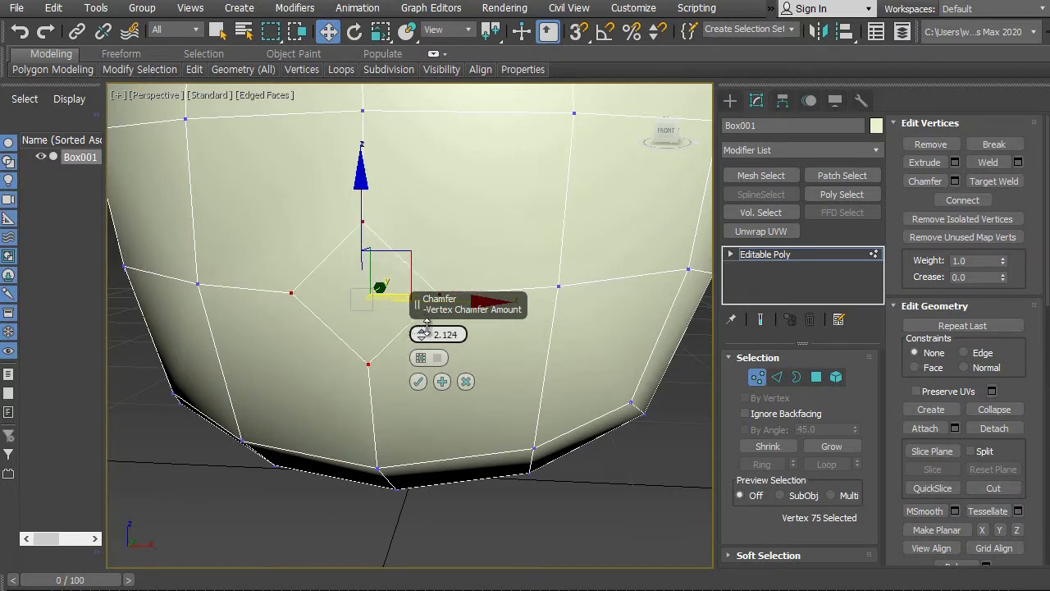
{"action": "middle_click_drag", "start_coordinate": [354, 398], "coordinate": [424, 436], "text": "alt"}
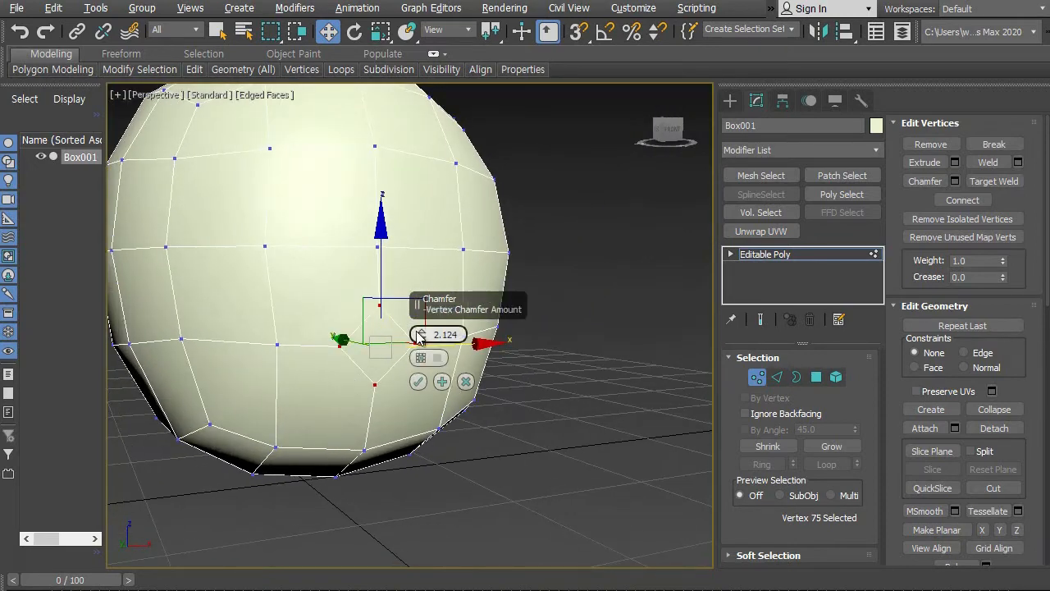
{"action": "left_click_drag", "start_coordinate": [420, 331], "coordinate": [421, 327]}
{"action": "mouse_move", "coordinate": [381, 415]}
{"action": "middle_mouse_down", "text": "alt"}
{"action": "mouse_move", "coordinate": [341, 446]}
{"action": "mouse_move", "coordinate": [375, 429]}
{"action": "mouse_move", "coordinate": [379, 411]}
{"action": "middle_mouse_up", "text": "alt"}
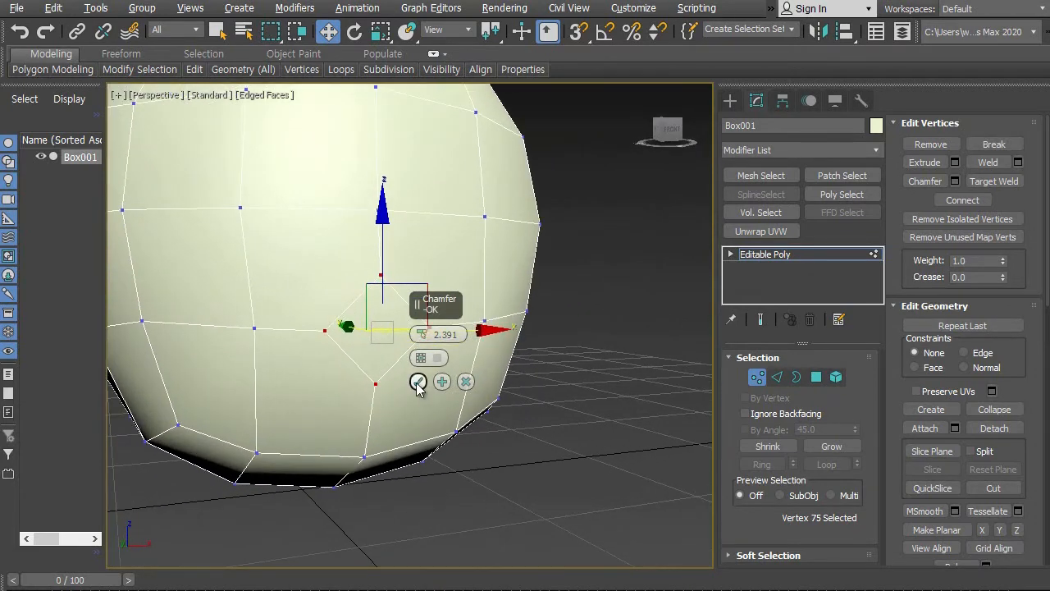
{"action": "left_click", "coordinate": [418, 383]}
{"action": "middle_click_drag", "start_coordinate": [481, 424], "coordinate": [508, 399], "text": "alt"}
{"action": "left_click", "coordinate": [558, 417]}
Cut an edge from the front vertex up and left of the diamond to the middle of its upper-left edge.
{"action": "scroll", "coordinate": [509, 391], "scroll_direction": "up", "scroll_amount": 2}
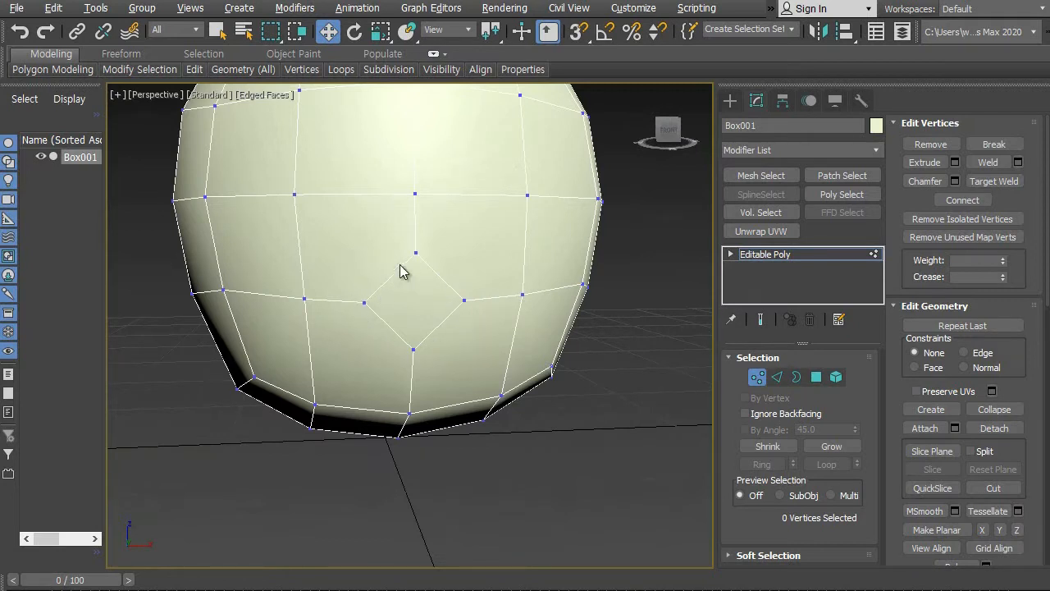
{"action": "scroll", "coordinate": [476, 340], "scroll_direction": "up", "scroll_amount": 2}
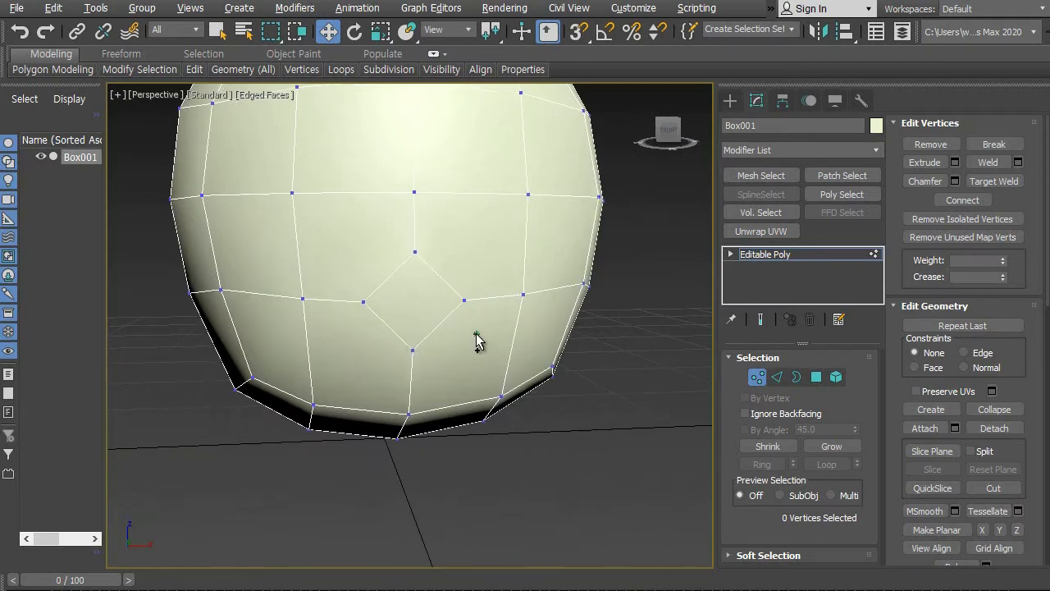
{"action": "middle_click_drag", "start_coordinate": [476, 339], "coordinate": [480, 346]}
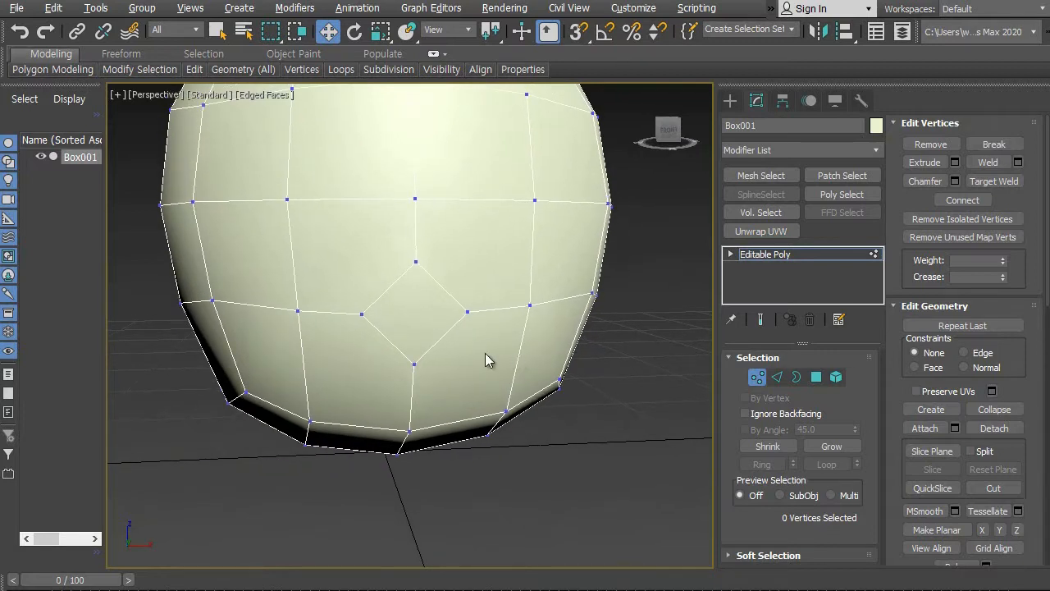
{"action": "left_click_drag", "start_coordinate": [894, 402], "coordinate": [893, 293]}
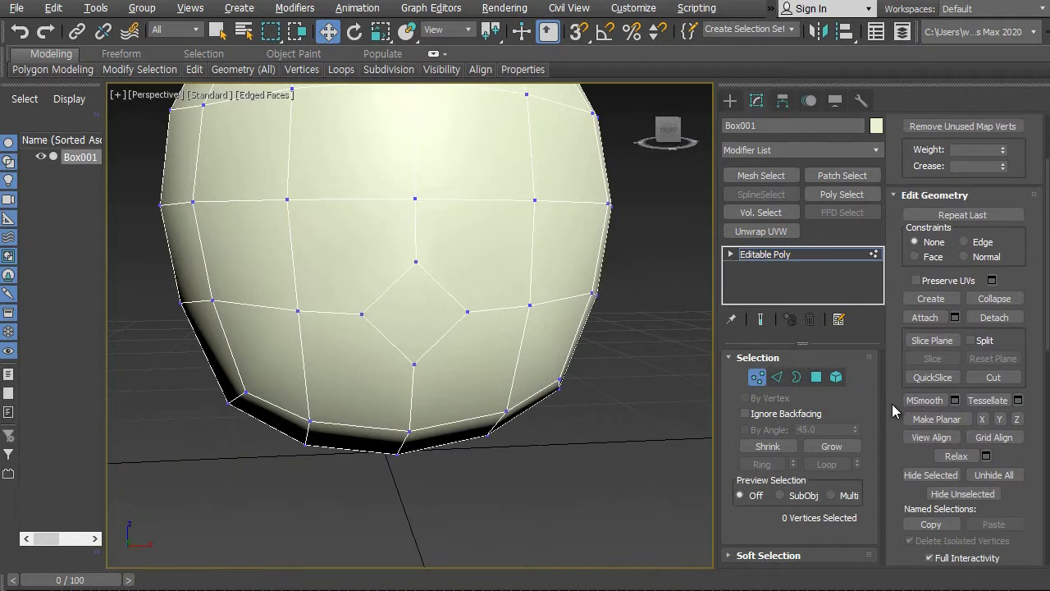
{"action": "left_click_drag", "start_coordinate": [892, 404], "coordinate": [891, 377]}
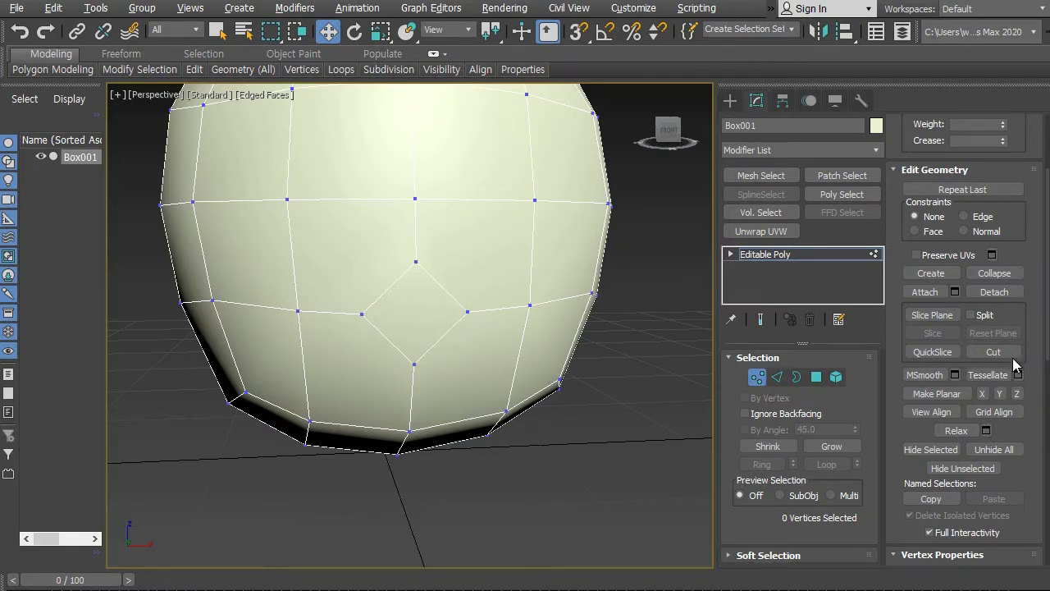
{"action": "left_click", "coordinate": [994, 351]}
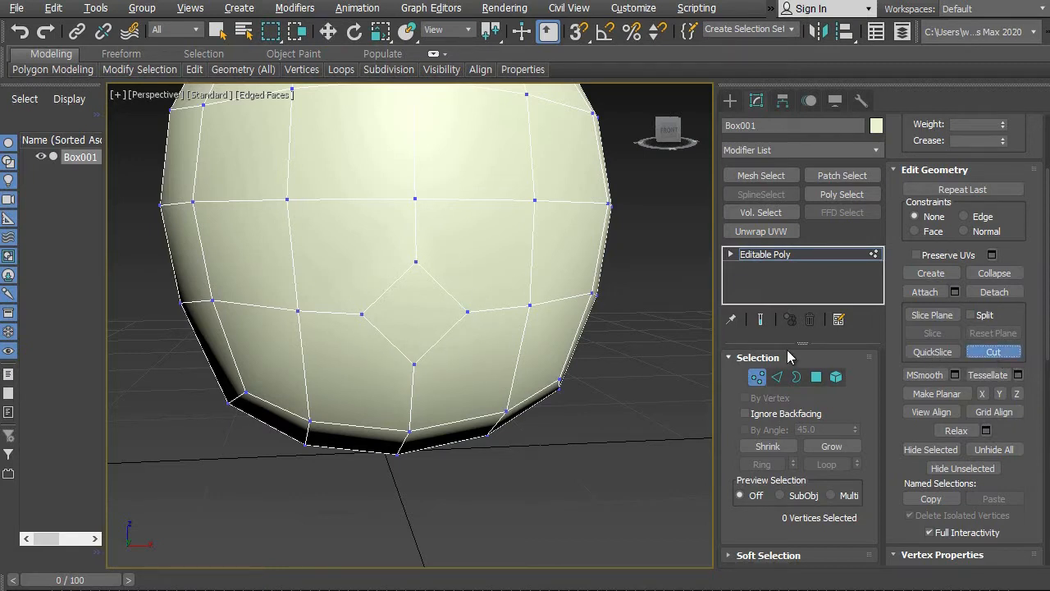
{"action": "left_click", "coordinate": [288, 200]}
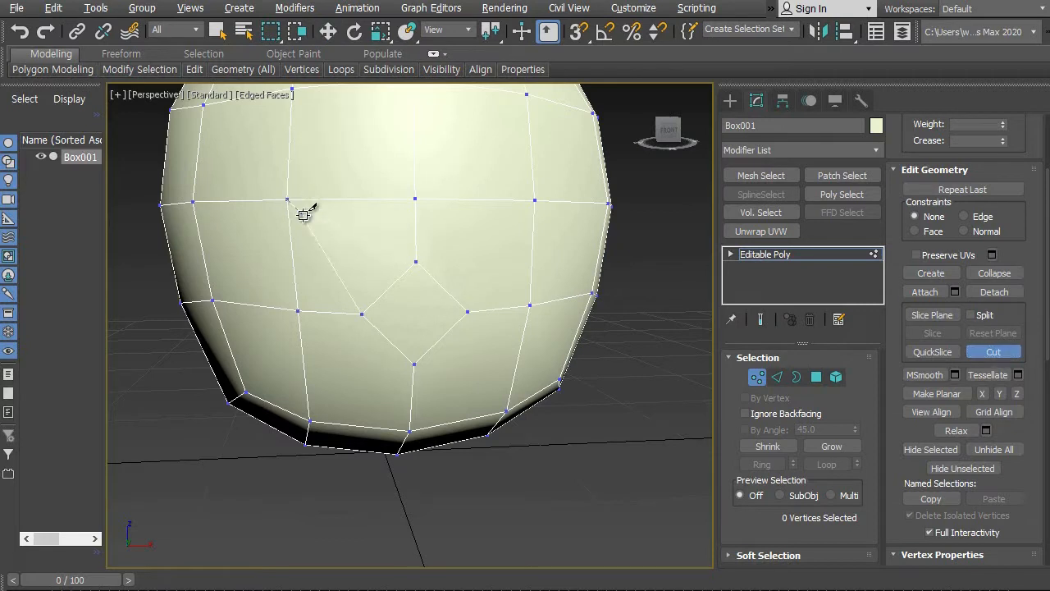
{"action": "left_click", "coordinate": [387, 287]}
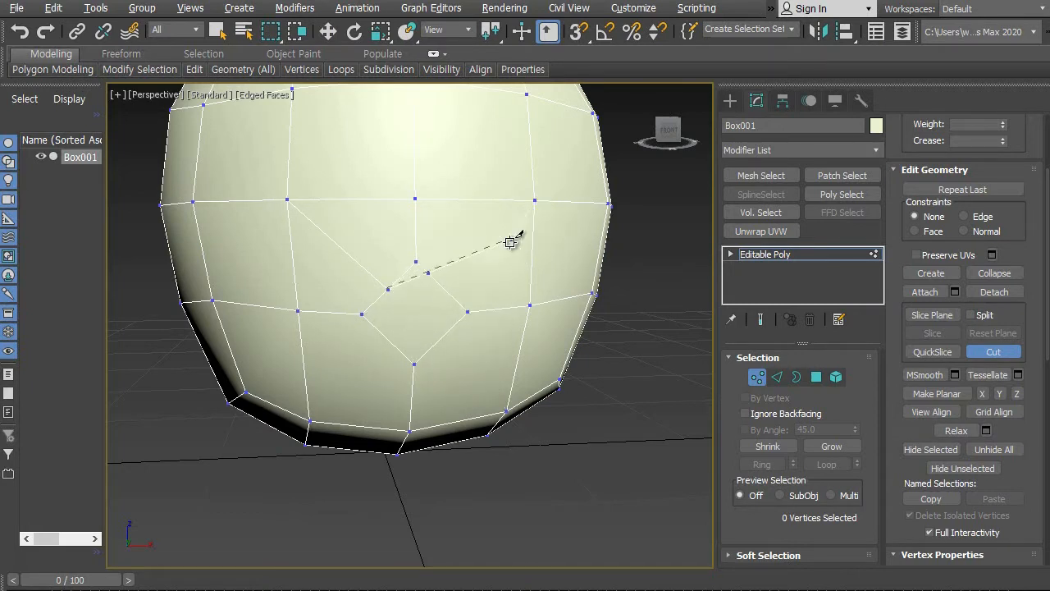
{"action": "left_click", "coordinate": [430, 276]}
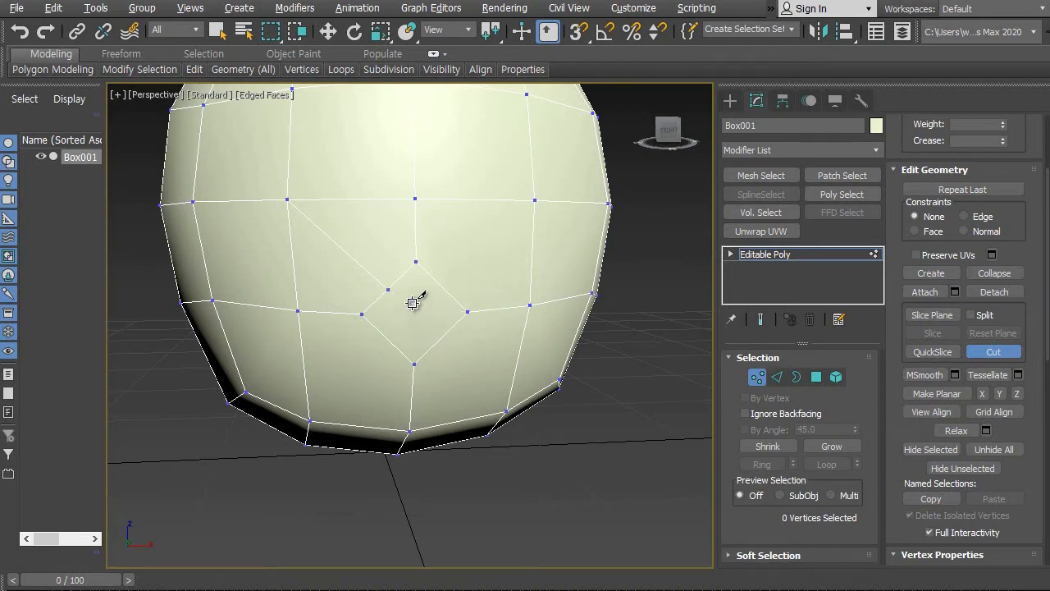
Cut an edge from the front vertex up and right of the diamond to the middle of its upper-right edge.
{"action": "mouse_move", "coordinate": [469, 340]}
{"action": "middle_mouse_down", "text": "alt"}
{"action": "mouse_move", "coordinate": [459, 366]}
{"action": "mouse_move", "coordinate": [455, 353]}
{"action": "middle_mouse_up", "text": "alt"}
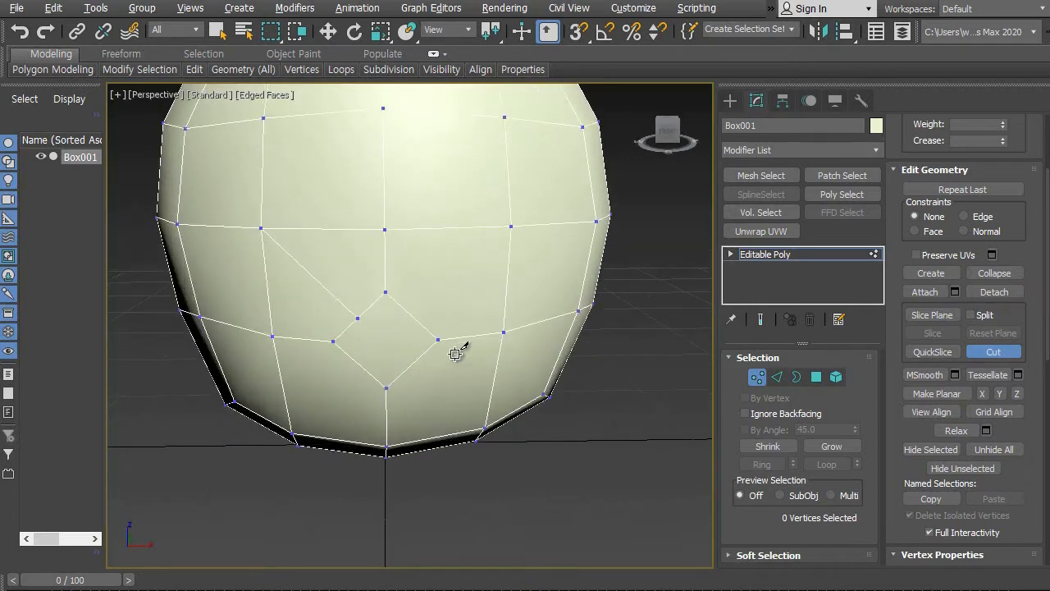
{"action": "left_click", "coordinate": [510, 227]}
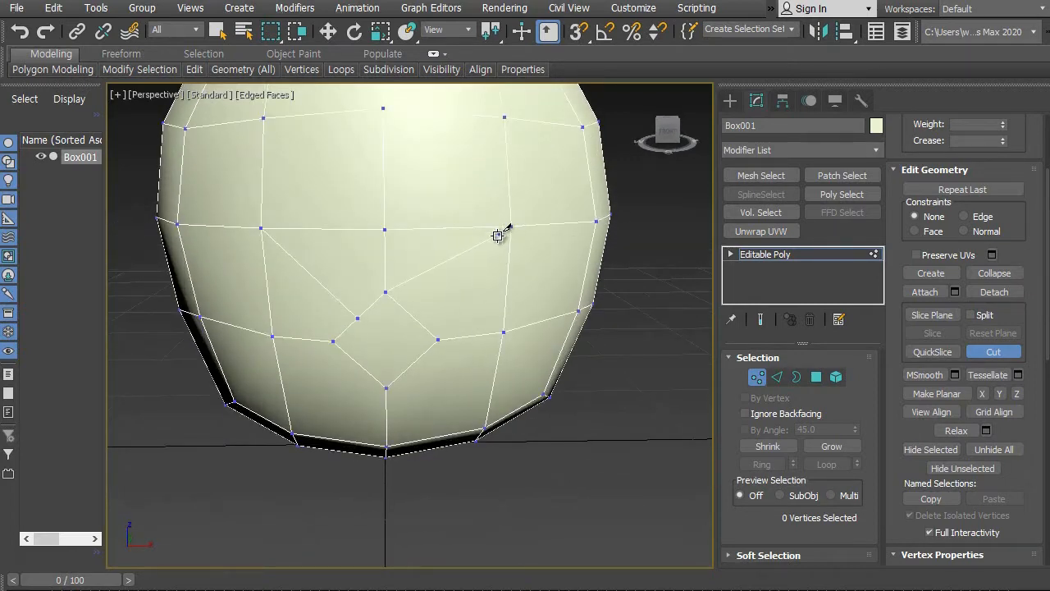
{"action": "left_click", "coordinate": [413, 316]}
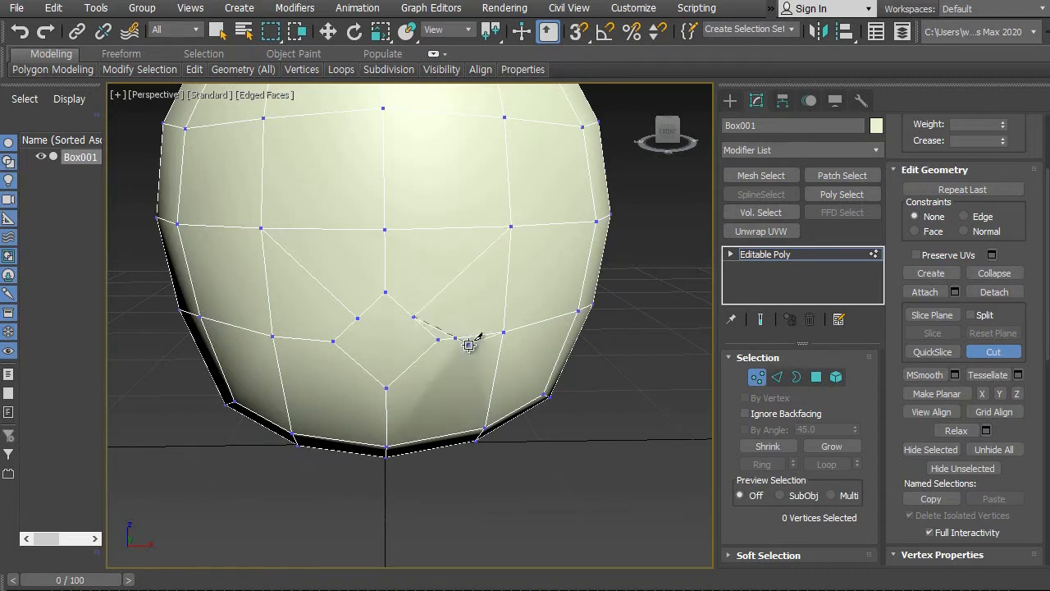
{"action": "right_click", "coordinate": [415, 269]}
Cut edges from the lower-left and lower-right neighbouring vertices to the middles of the diamond's two lower edges, finishing with the Move tool.
{"action": "middle_click_drag", "start_coordinate": [406, 400], "coordinate": [439, 369], "text": "alt"}
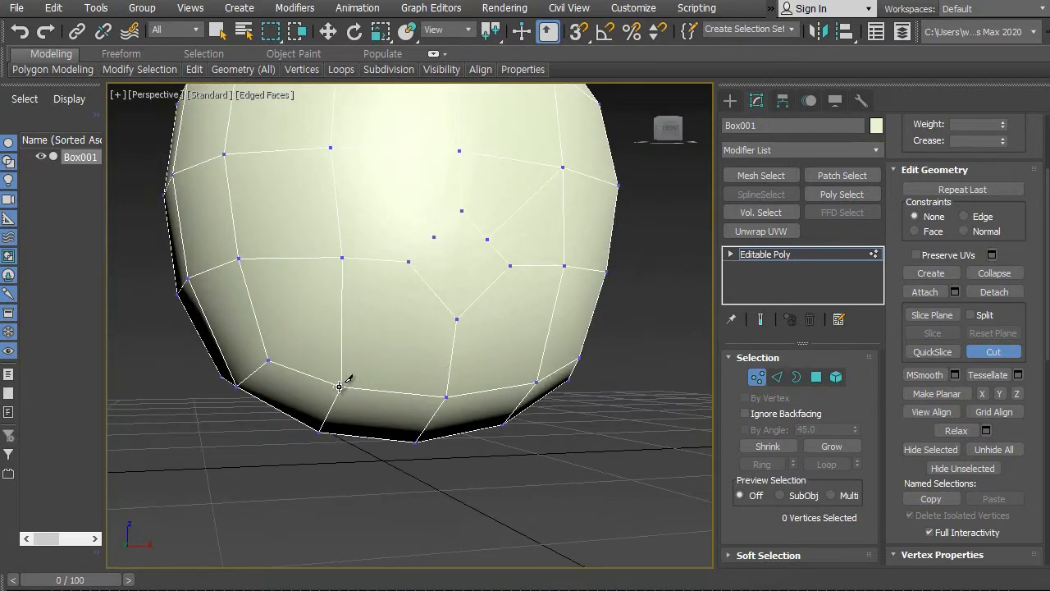
{"action": "left_click", "coordinate": [342, 386]}
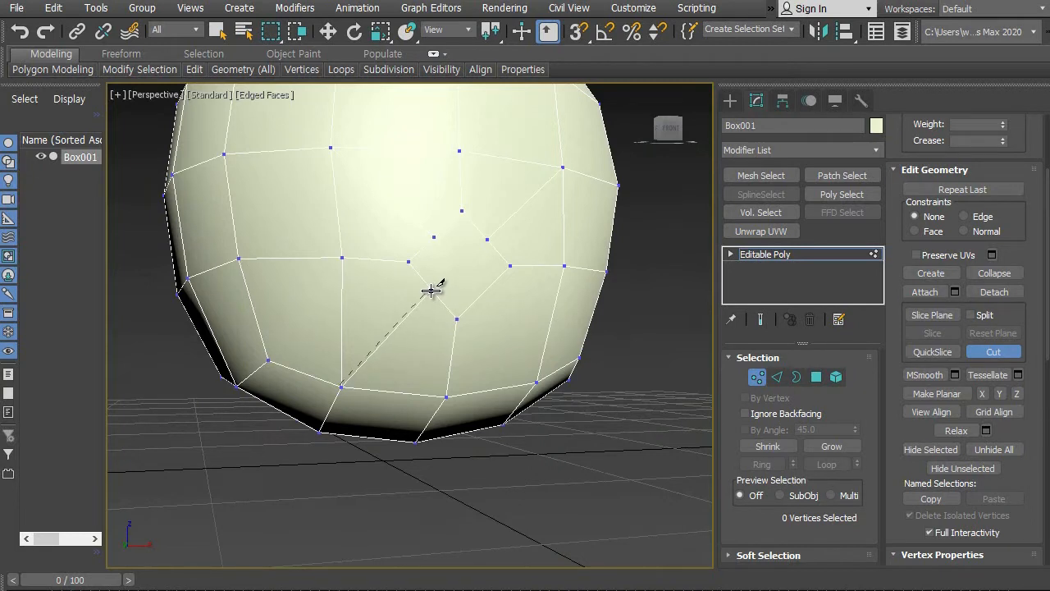
{"action": "left_click", "coordinate": [431, 289]}
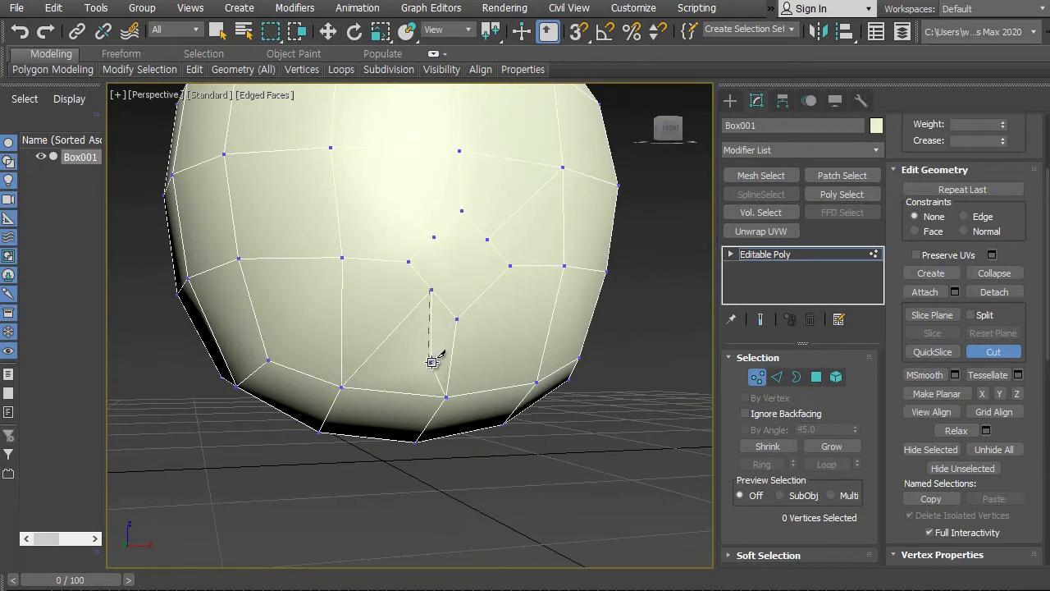
{"action": "left_click", "coordinate": [446, 311]}
{"action": "middle_click_drag", "start_coordinate": [451, 320], "coordinate": [448, 377], "text": "alt"}
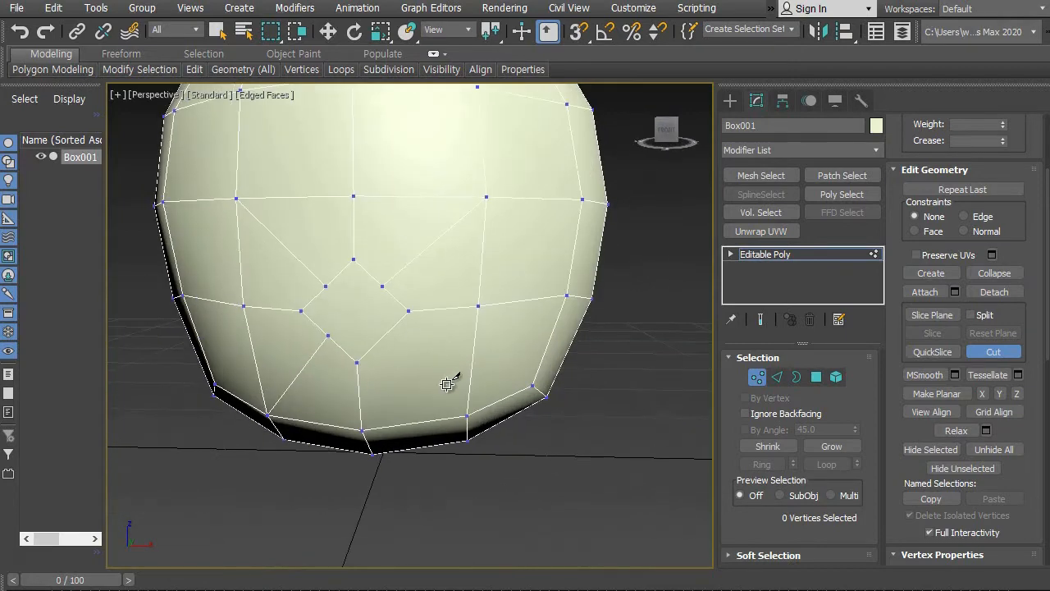
{"action": "left_click", "coordinate": [467, 414]}
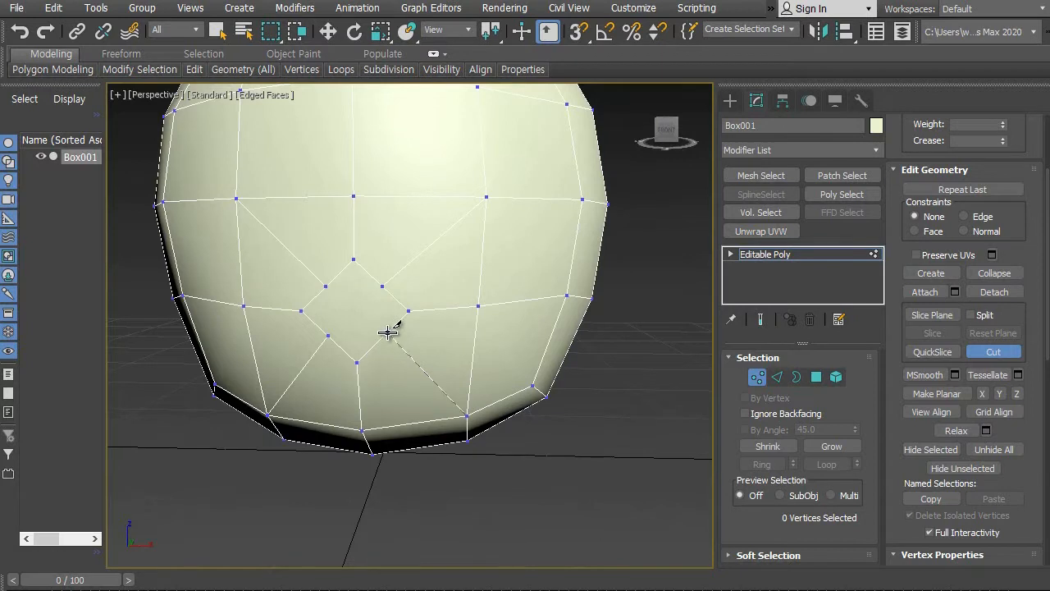
{"action": "left_click", "coordinate": [384, 335]}
{"action": "key", "text": "w"}
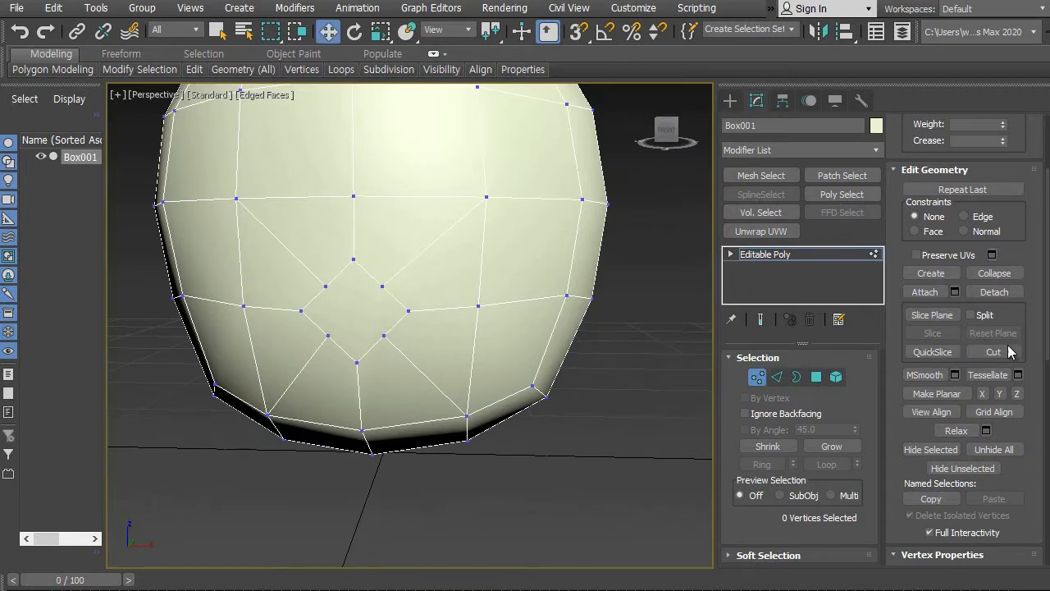
Move the new vertex on the diamond's upper-left edge slightly up and left to round the outline, and clear the selection.
{"action": "middle_click_drag", "start_coordinate": [478, 392], "coordinate": [563, 391]}
{"action": "scroll", "coordinate": [492, 407], "scroll_direction": "up", "scroll_amount": 2}
{"action": "mouse_move", "coordinate": [497, 405]}
{"action": "middle_mouse_down", "text": "alt"}
{"action": "mouse_move", "coordinate": [508, 387]}
{"action": "mouse_move", "coordinate": [503, 418]}
{"action": "mouse_move", "coordinate": [506, 399]}
{"action": "mouse_move", "coordinate": [494, 410]}
{"action": "middle_mouse_up", "text": "alt"}
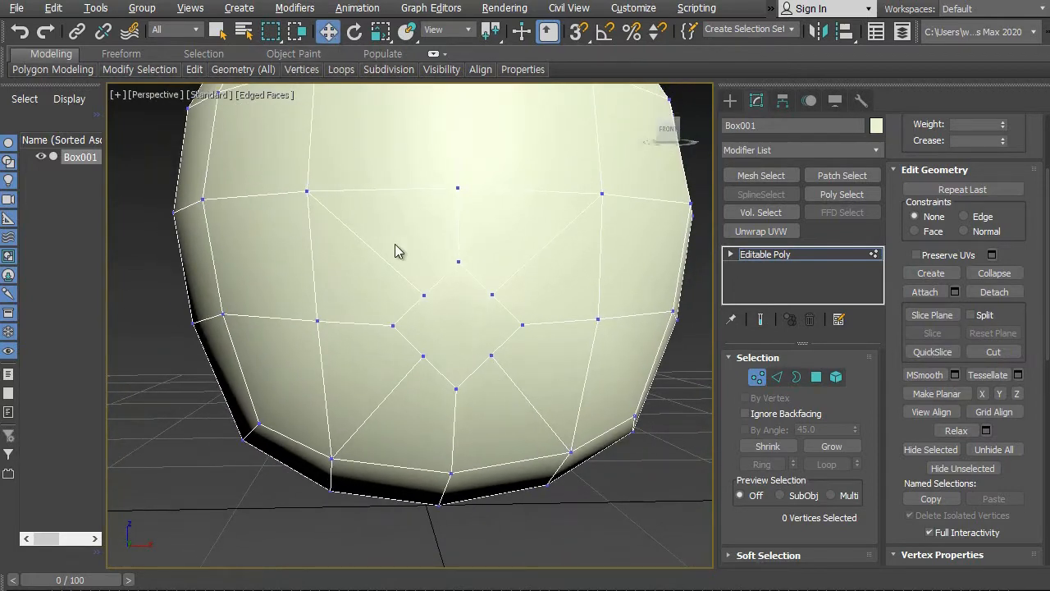
{"action": "left_click", "coordinate": [426, 295]}
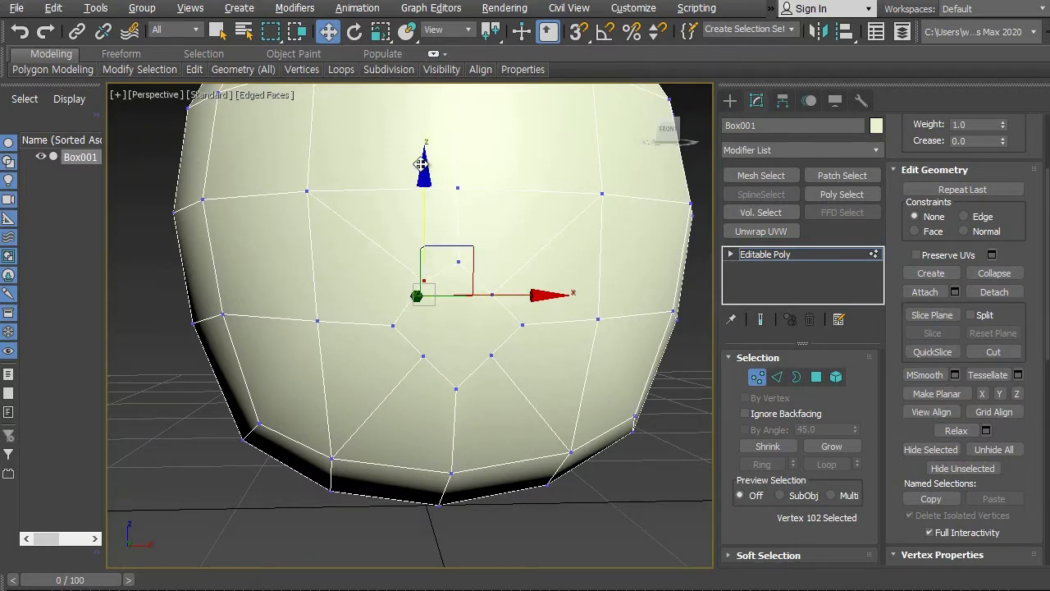
{"action": "left_click_drag", "start_coordinate": [421, 165], "coordinate": [421, 151]}
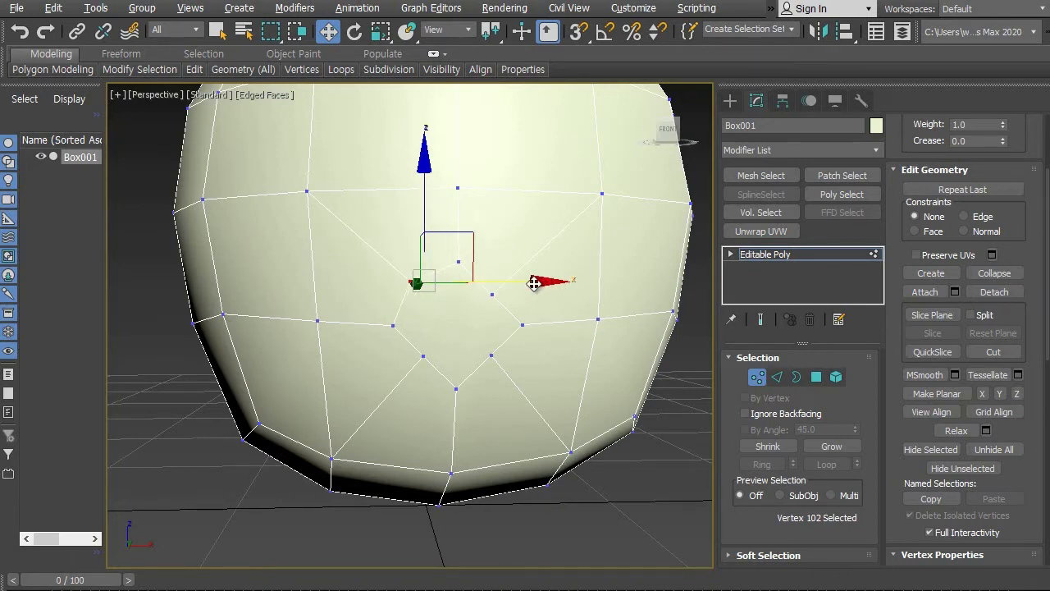
{"action": "left_click_drag", "start_coordinate": [533, 283], "coordinate": [520, 282]}
{"action": "left_click", "coordinate": [648, 464]}
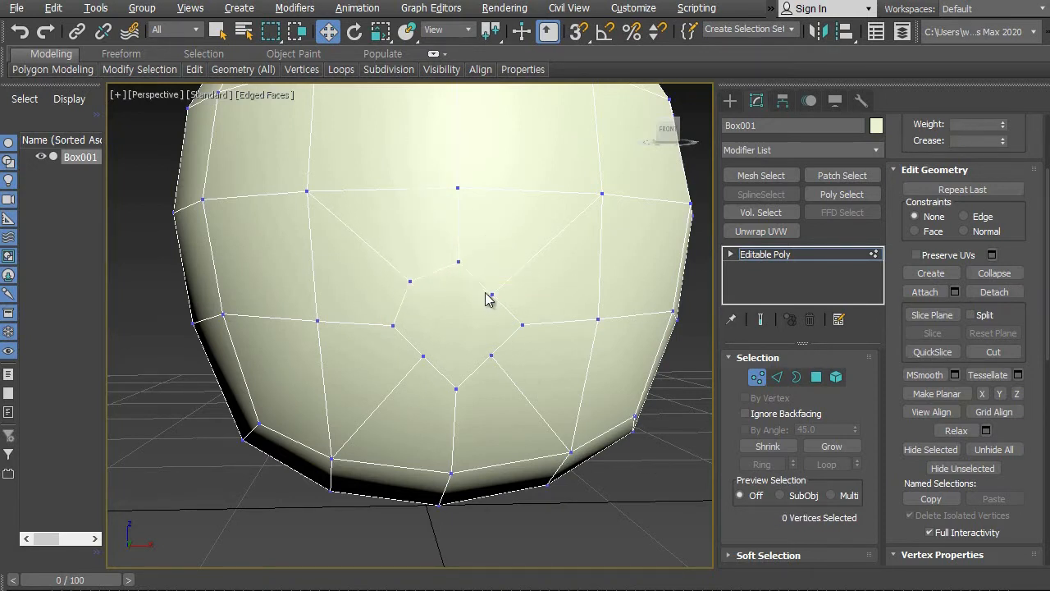
Move the new vertex on the diamond's upper-right edge slightly up and right, matching the rounded upper-left corner.
{"action": "left_click", "coordinate": [491, 295]}
{"action": "middle_click_drag", "start_coordinate": [517, 366], "coordinate": [504, 340], "text": "alt"}
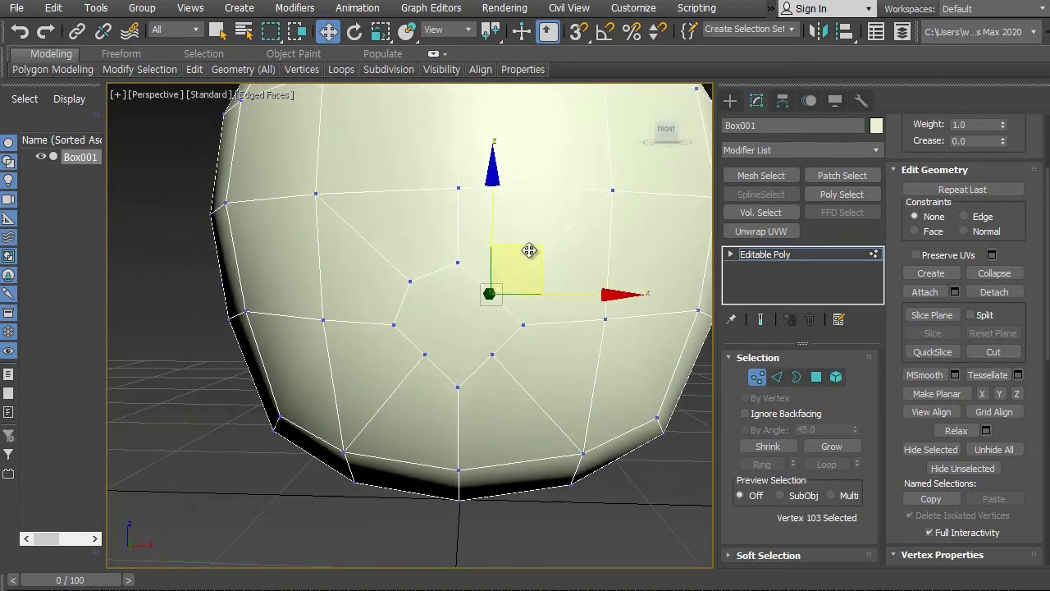
{"action": "middle_click_drag", "start_coordinate": [512, 338], "coordinate": [517, 328], "text": "alt"}
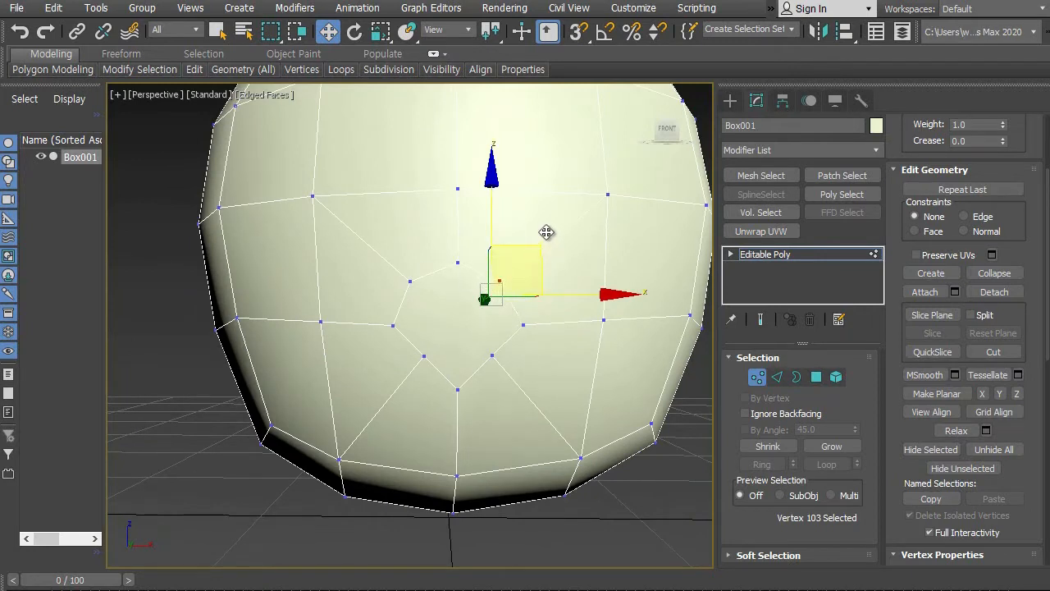
{"action": "left_click_drag", "start_coordinate": [548, 231], "coordinate": [549, 231]}
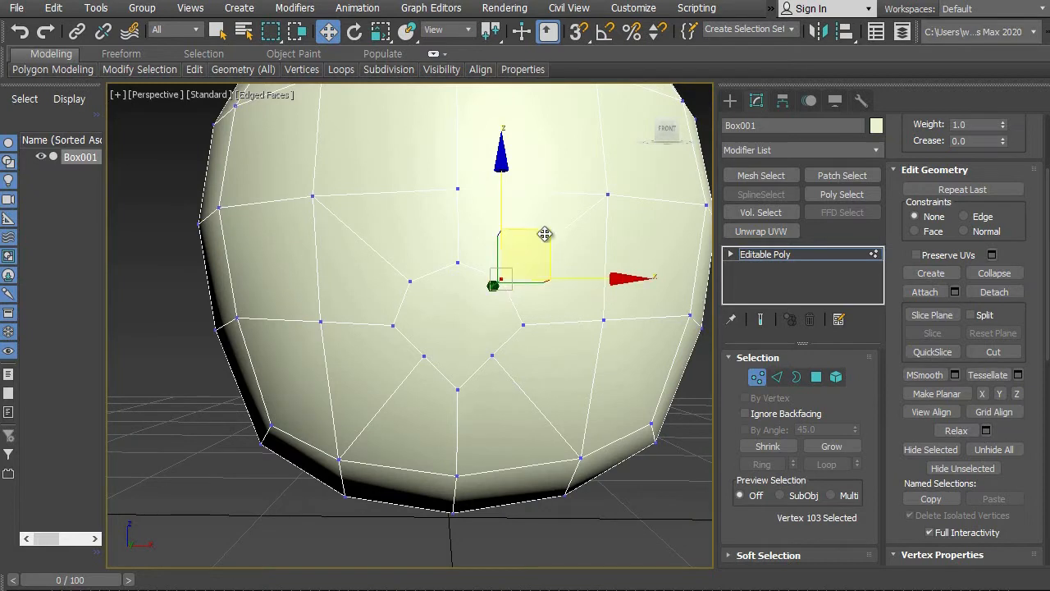
Move the lower-left and lower-right midpoint vertices diagonally outward to round the diamond into an octagon, and clear the selection.
{"action": "left_click", "coordinate": [425, 357], "text": "ctrl"}
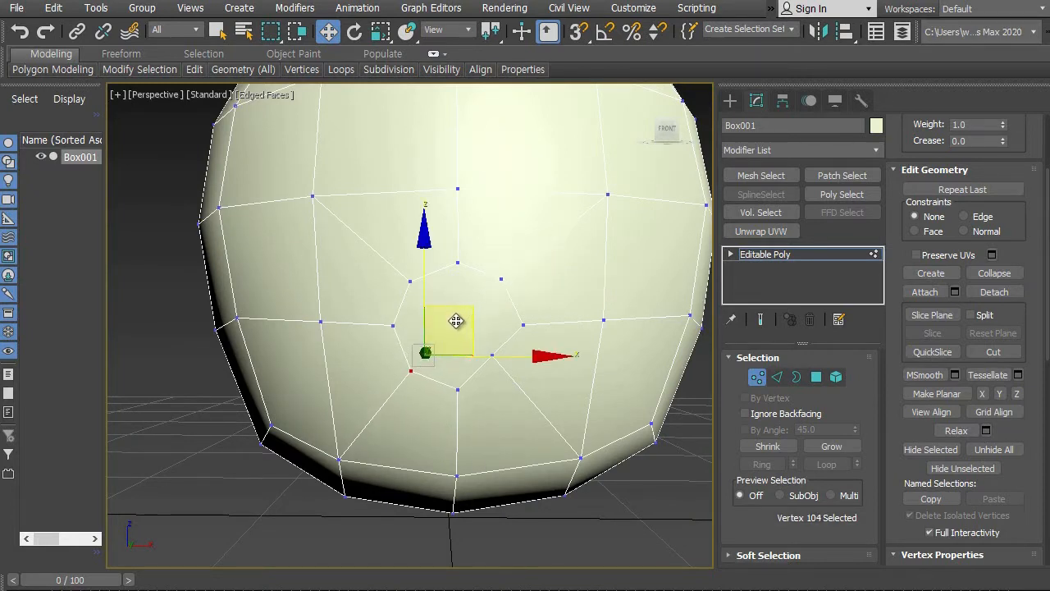
{"action": "left_click_drag", "start_coordinate": [465, 315], "coordinate": [484, 355]}
{"action": "left_click", "coordinate": [490, 354], "text": "ctrl"}
{"action": "left_click_drag", "start_coordinate": [533, 310], "coordinate": [557, 343]}
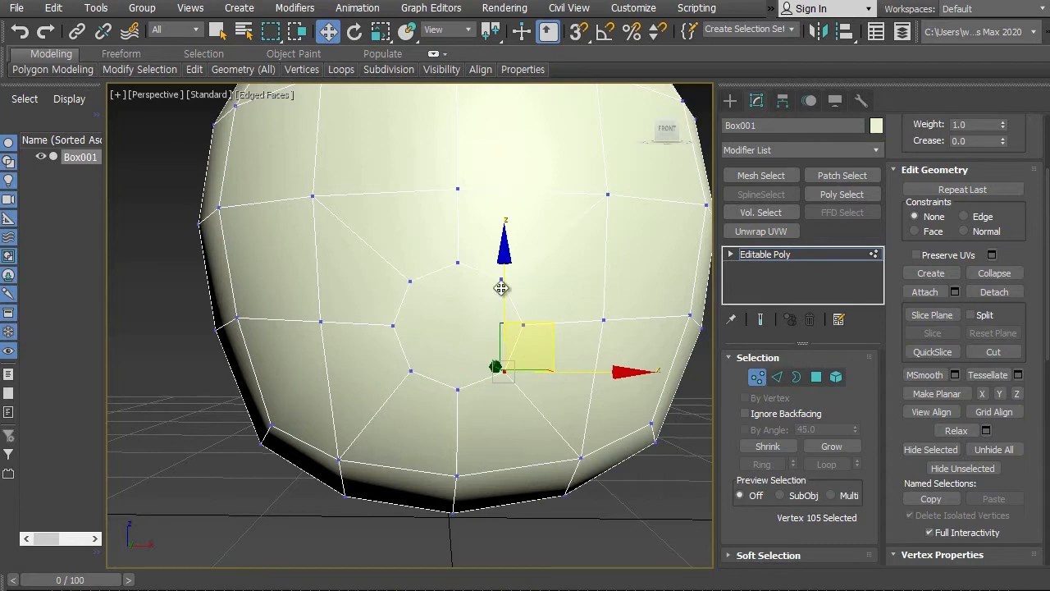
{"action": "middle_click_drag", "start_coordinate": [441, 383], "coordinate": [510, 410], "text": "alt"}
{"action": "left_click", "coordinate": [634, 413]}
Switch to Polygon sub-object level, and open the Extrude settings and cancel them with no polygon selected.
{"action": "scroll", "coordinate": [547, 369], "scroll_direction": "down", "scroll_amount": 4}
{"action": "scroll", "coordinate": [547, 380], "scroll_direction": "up", "scroll_amount": 6}
{"action": "scroll", "coordinate": [551, 358], "scroll_direction": "up", "scroll_amount": 2}
{"action": "mouse_move", "coordinate": [510, 357]}
{"action": "middle_mouse_down", "text": "alt"}
{"action": "mouse_move", "coordinate": [563, 349]}
{"action": "mouse_move", "coordinate": [499, 379]}
{"action": "mouse_move", "coordinate": [504, 359]}
{"action": "mouse_move", "coordinate": [497, 385]}
{"action": "mouse_move", "coordinate": [512, 376]}
{"action": "middle_mouse_up", "text": "alt"}
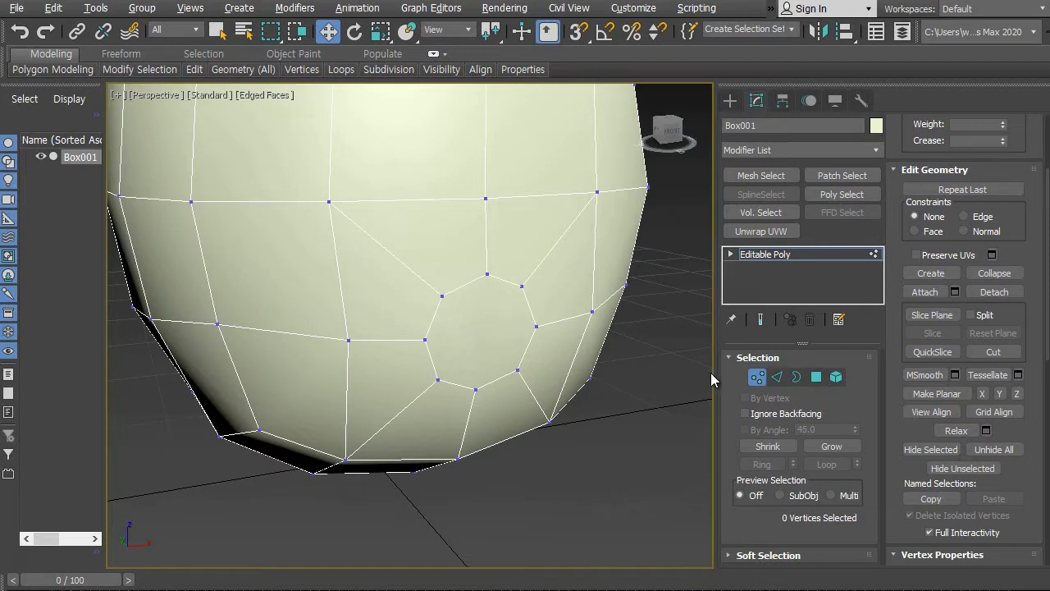
{"action": "left_click", "coordinate": [816, 379]}
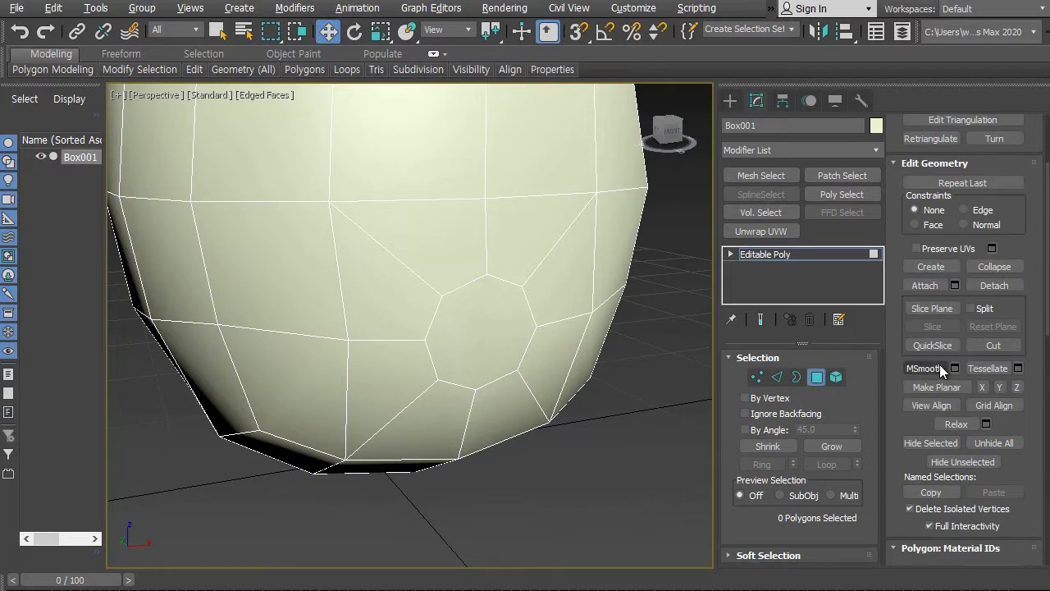
{"action": "left_click_drag", "start_coordinate": [897, 281], "coordinate": [894, 417]}
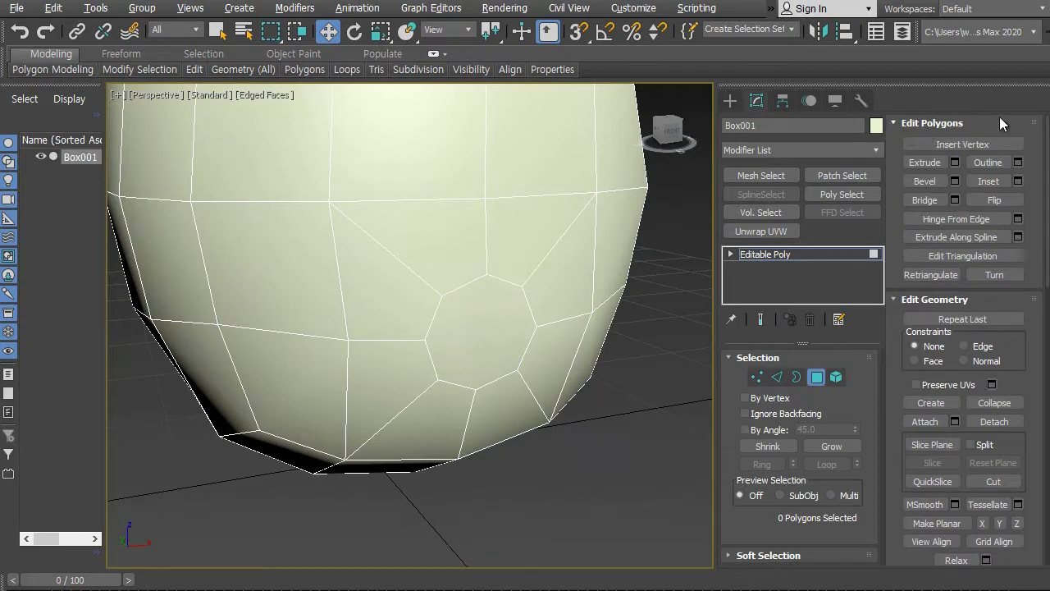
{"action": "left_click", "coordinate": [953, 163]}
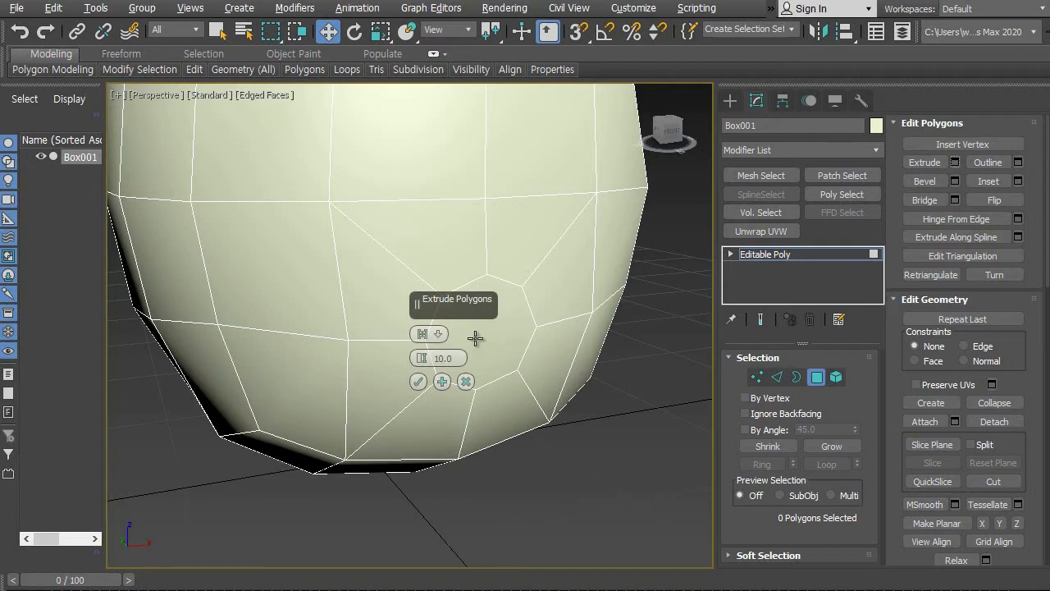
{"action": "left_click", "coordinate": [466, 382]}
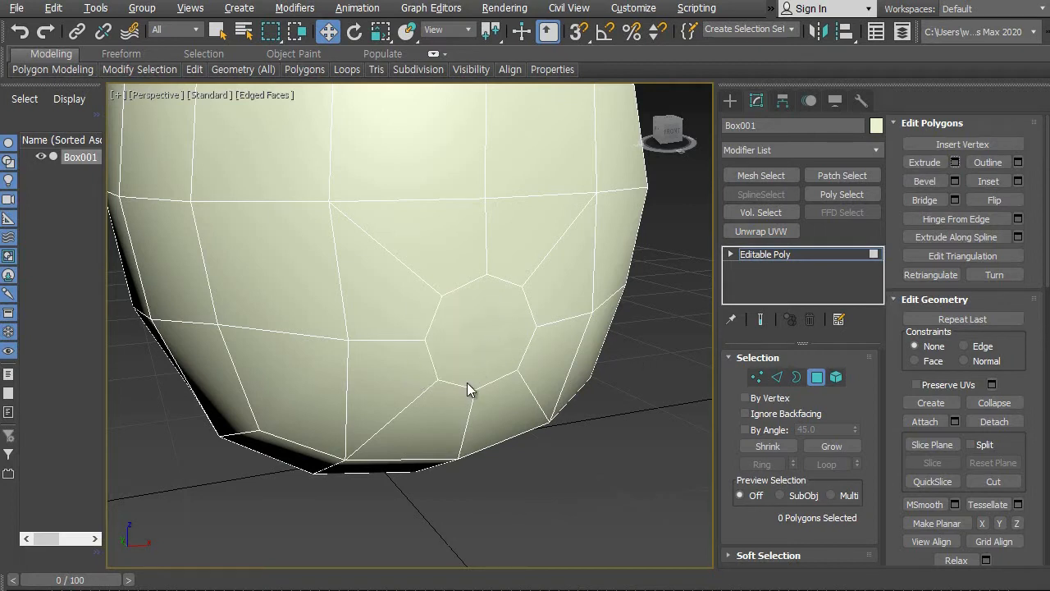
Select the octagonal polygon on the front of the body and extrude it outward with a height of 1.431.
{"action": "left_click", "coordinate": [483, 336]}
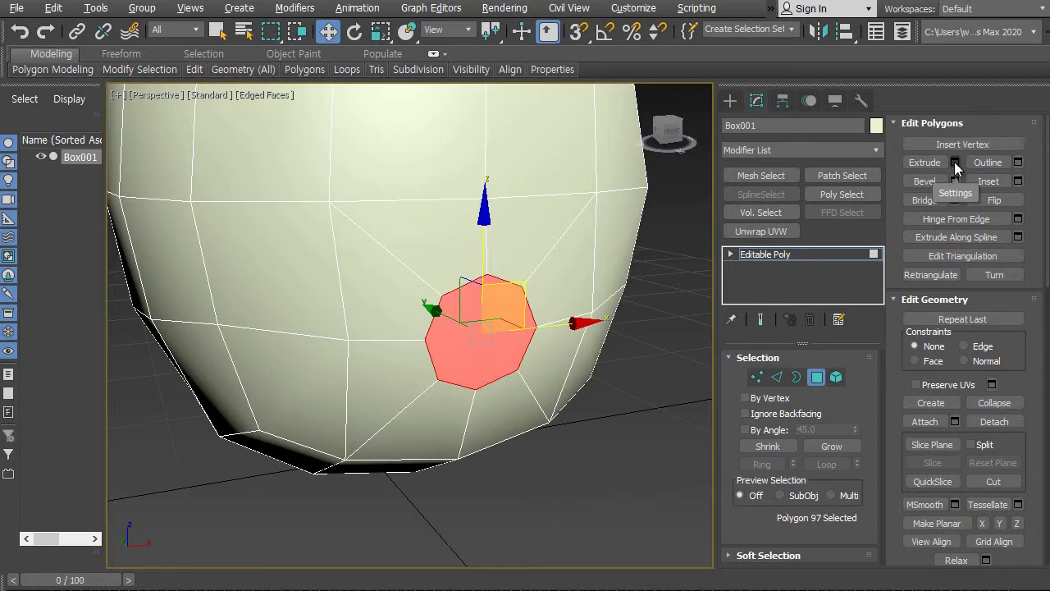
{"action": "left_click", "coordinate": [955, 163]}
{"action": "scroll", "coordinate": [578, 384], "scroll_direction": "down", "scroll_amount": 3}
{"action": "middle_click_drag", "start_coordinate": [579, 384], "coordinate": [530, 365], "text": "alt"}
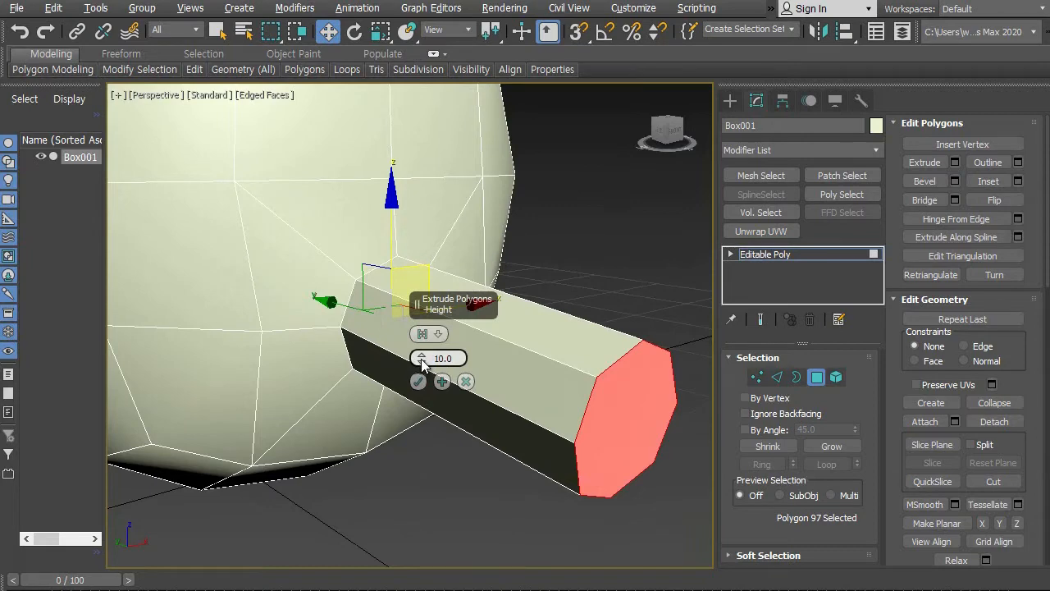
{"action": "left_click_drag", "start_coordinate": [421, 359], "coordinate": [417, 387]}
{"action": "middle_click_drag", "start_coordinate": [418, 386], "coordinate": [576, 388], "text": "alt"}
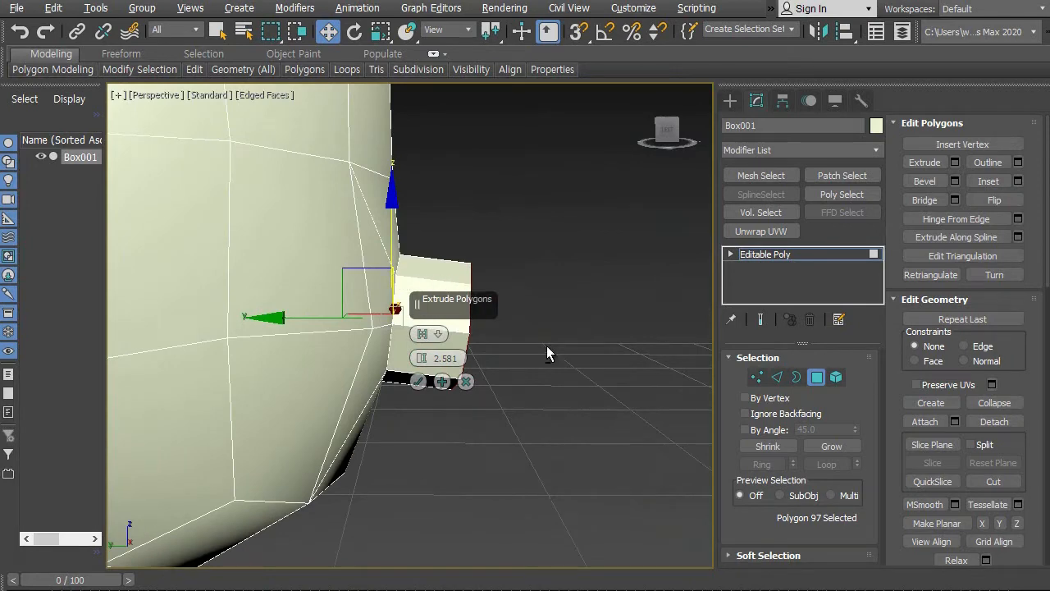
{"action": "middle_click_drag", "start_coordinate": [522, 338], "coordinate": [518, 381], "text": "alt"}
{"action": "left_click_drag", "start_coordinate": [421, 359], "coordinate": [421, 355]}
{"action": "middle_click_drag", "start_coordinate": [568, 394], "coordinate": [597, 354], "text": "alt"}
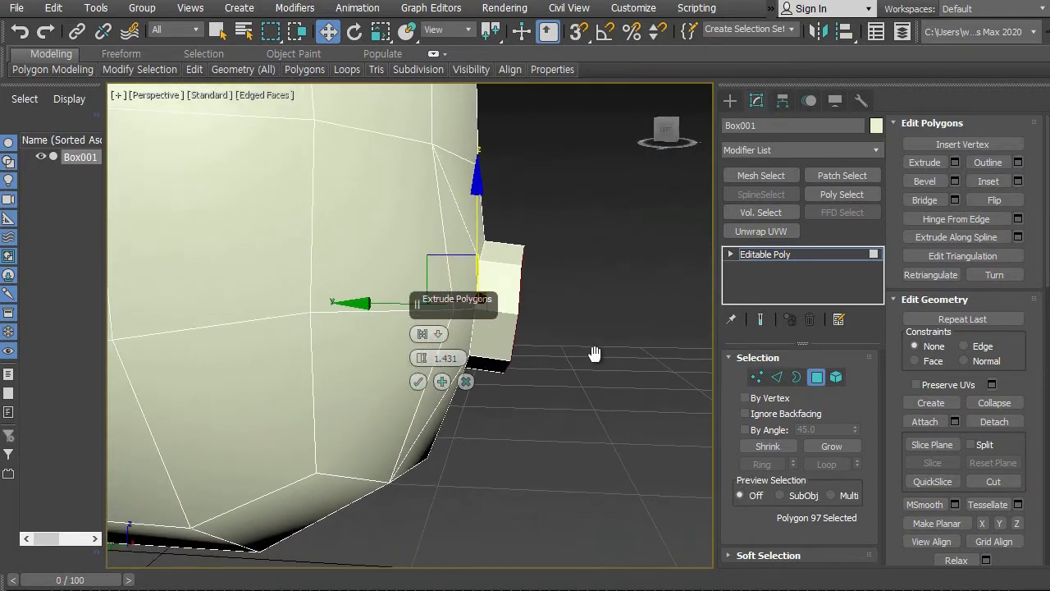
{"action": "left_click", "coordinate": [418, 382]}
Scale the extruded octagonal end face down uniformly to about two thirds of its size to taper the spout base.
{"action": "middle_click_drag", "start_coordinate": [543, 370], "coordinate": [602, 385], "text": "alt"}
{"action": "middle_click_drag", "start_coordinate": [538, 365], "coordinate": [496, 284], "text": "alt"}
{"action": "middle_click_drag", "start_coordinate": [538, 379], "coordinate": [498, 387], "text": "alt"}
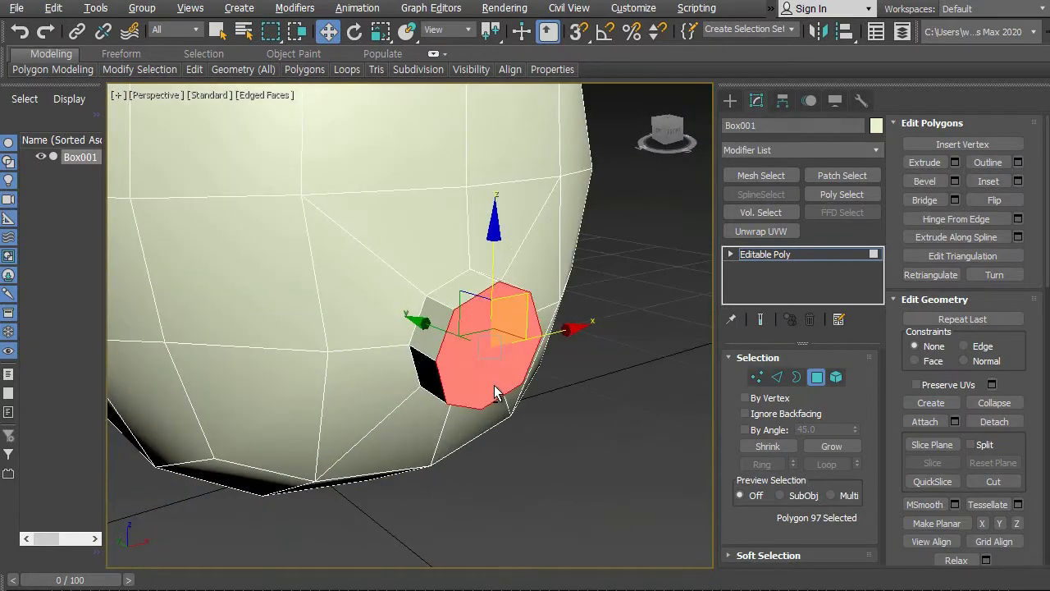
{"action": "left_click", "coordinate": [381, 31]}
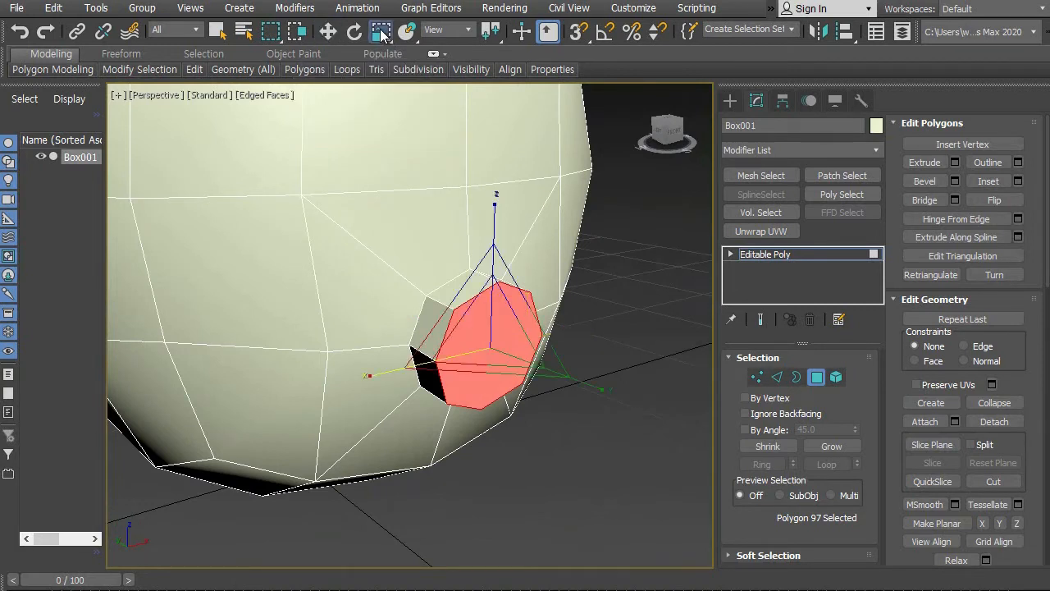
{"action": "left_click_drag", "start_coordinate": [489, 334], "coordinate": [490, 375]}
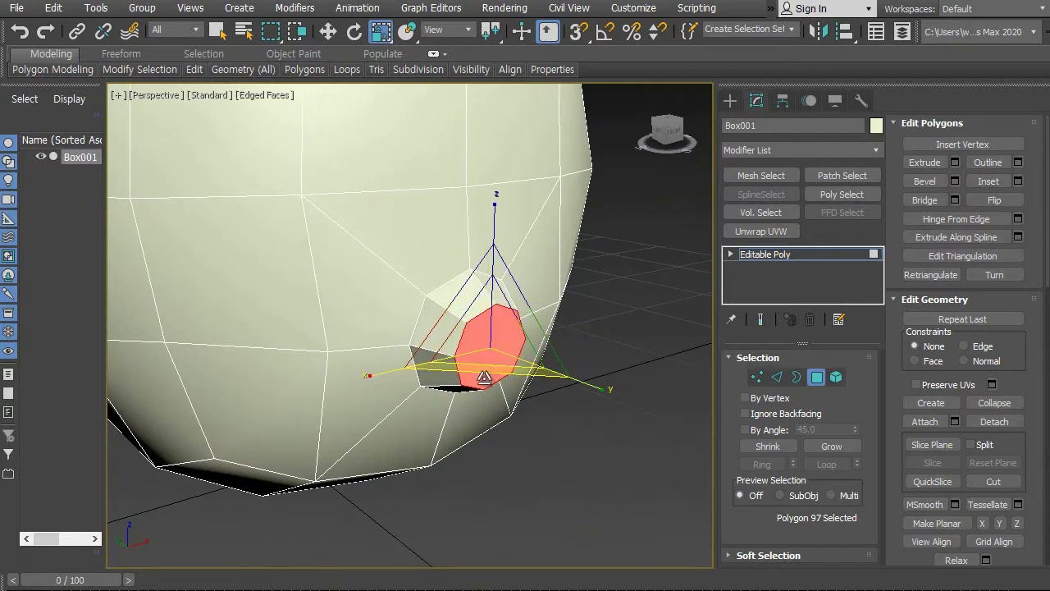
Extrude the scaled end face outward again with a height of 1.431 to lengthen the spout.
{"action": "middle_click_drag", "start_coordinate": [500, 393], "coordinate": [598, 369], "text": "alt"}
{"action": "middle_click_drag", "start_coordinate": [719, 305], "coordinate": [633, 297], "text": "alt"}
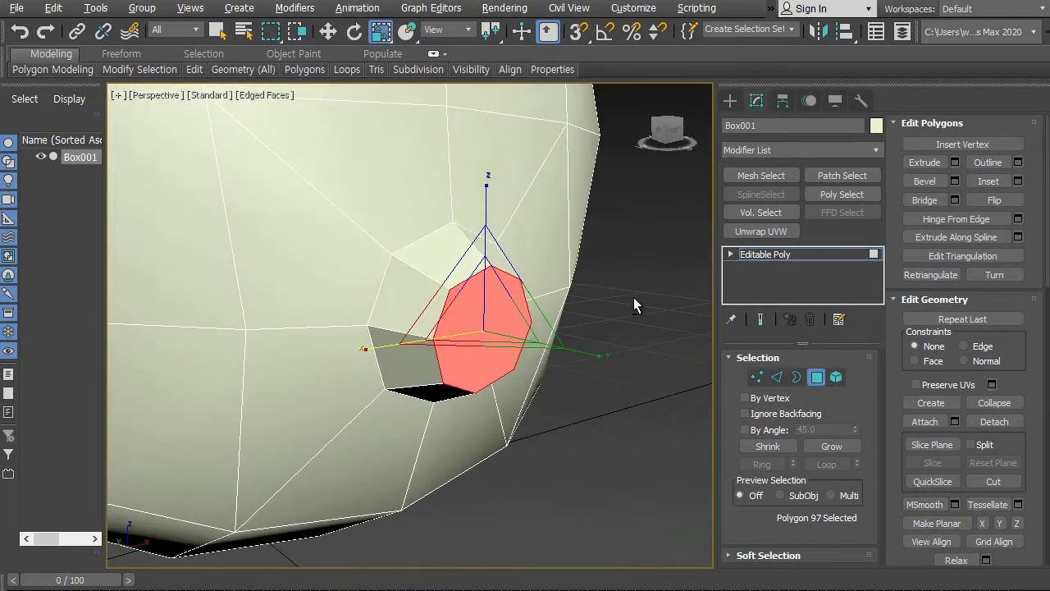
{"action": "left_click", "coordinate": [955, 161]}
{"action": "middle_click_drag", "start_coordinate": [566, 371], "coordinate": [541, 410], "text": "alt"}
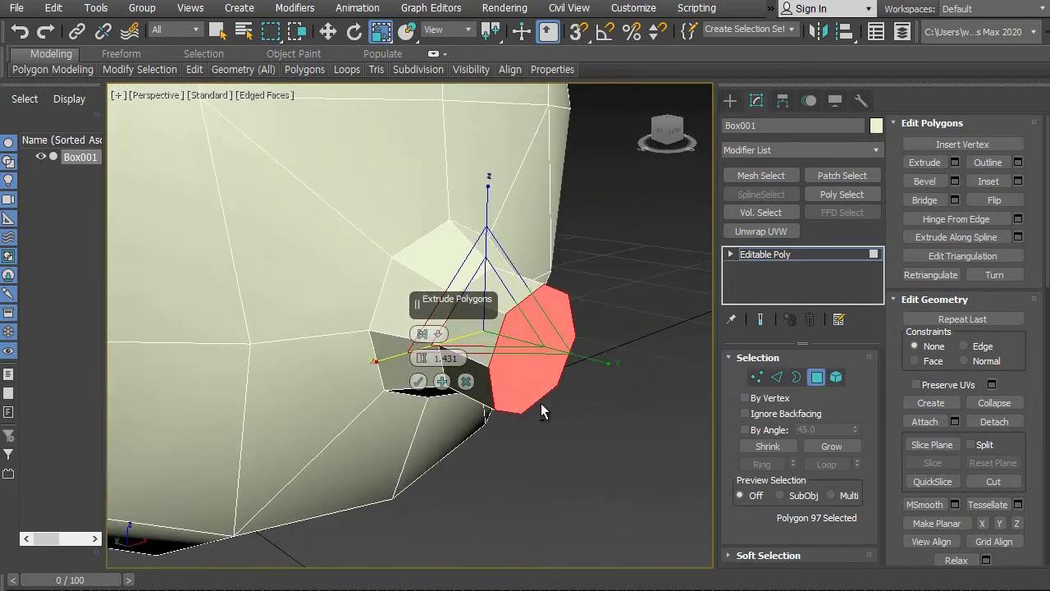
{"action": "left_click", "coordinate": [418, 382]}
{"action": "middle_click_drag", "start_coordinate": [620, 427], "coordinate": [606, 409], "text": "alt"}
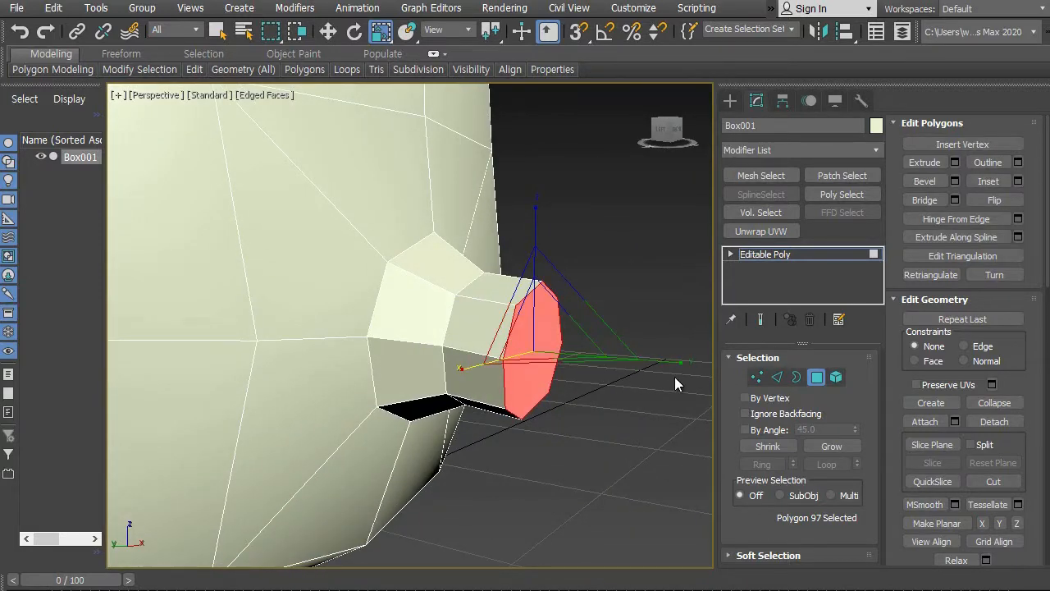
Switch to Vertex sub-object level, try picking single vertices on the spout's end outline, and clear the selection.
{"action": "left_click", "coordinate": [757, 378]}
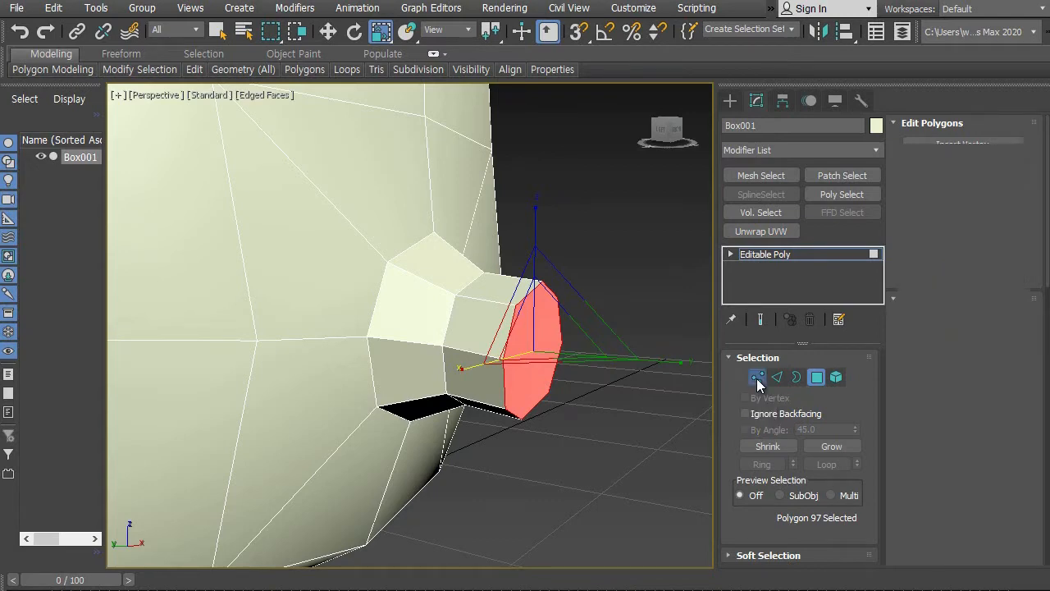
{"action": "left_click", "coordinate": [500, 358]}
{"action": "middle_click_drag", "start_coordinate": [568, 396], "coordinate": [504, 324], "text": "alt"}
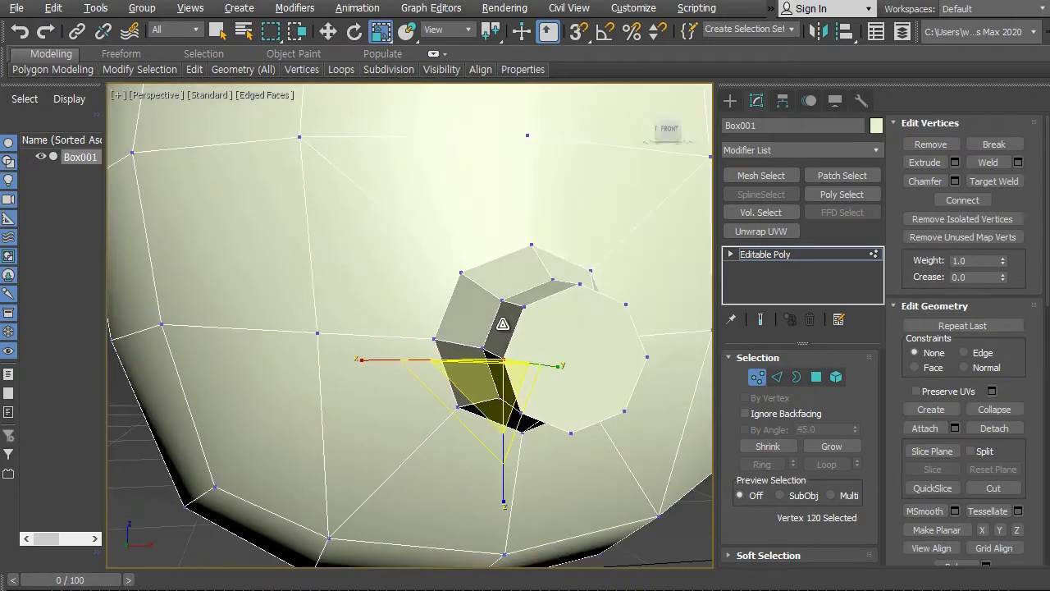
{"action": "mouse_move", "coordinate": [569, 420]}
{"action": "middle_mouse_down", "text": "alt"}
{"action": "mouse_move", "coordinate": [553, 389]}
{"action": "mouse_move", "coordinate": [574, 424]}
{"action": "middle_mouse_up", "text": "alt"}
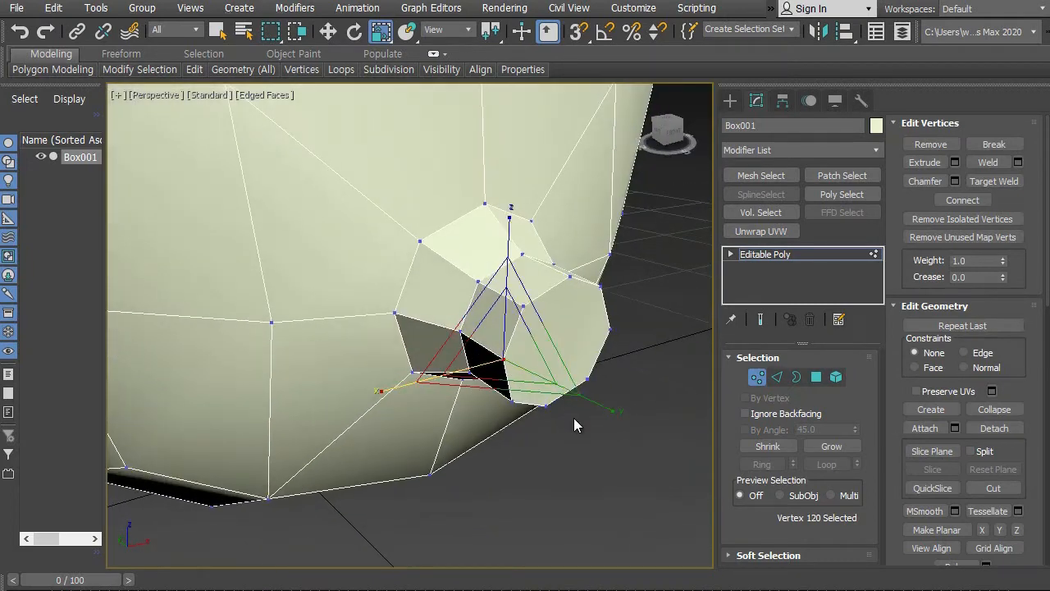
{"action": "left_click", "coordinate": [643, 393]}
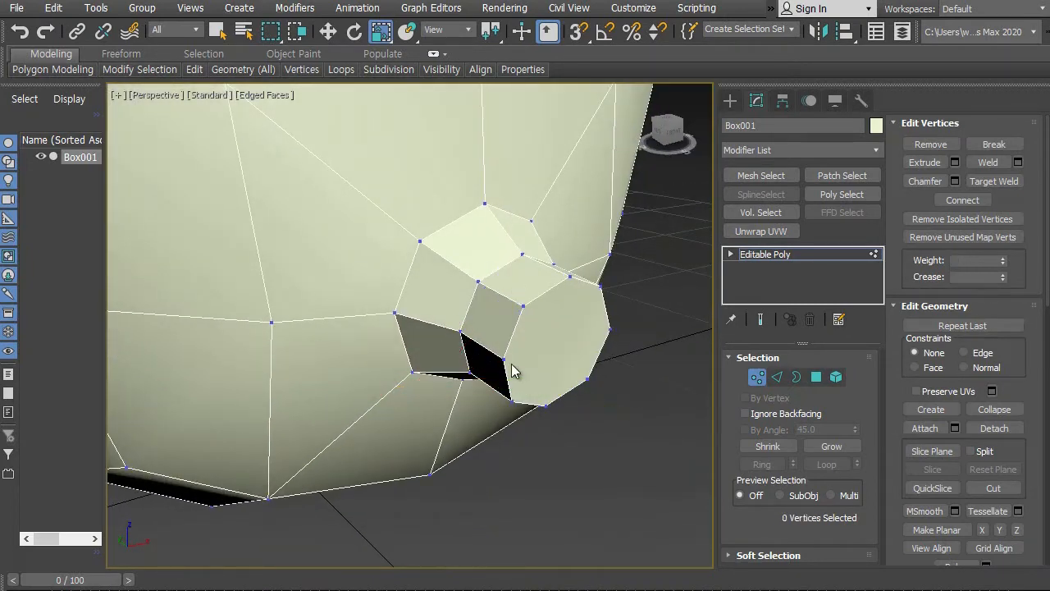
{"action": "left_click", "coordinate": [505, 359]}
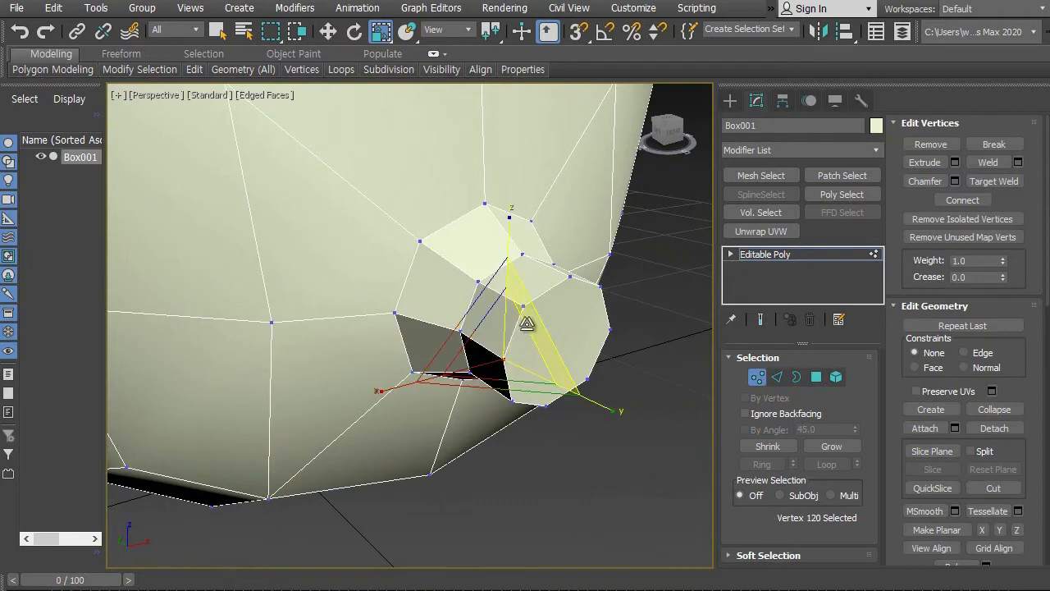
{"action": "left_click", "coordinate": [565, 278]}
{"action": "middle_click_drag", "start_coordinate": [563, 404], "coordinate": [584, 406], "text": "alt"}
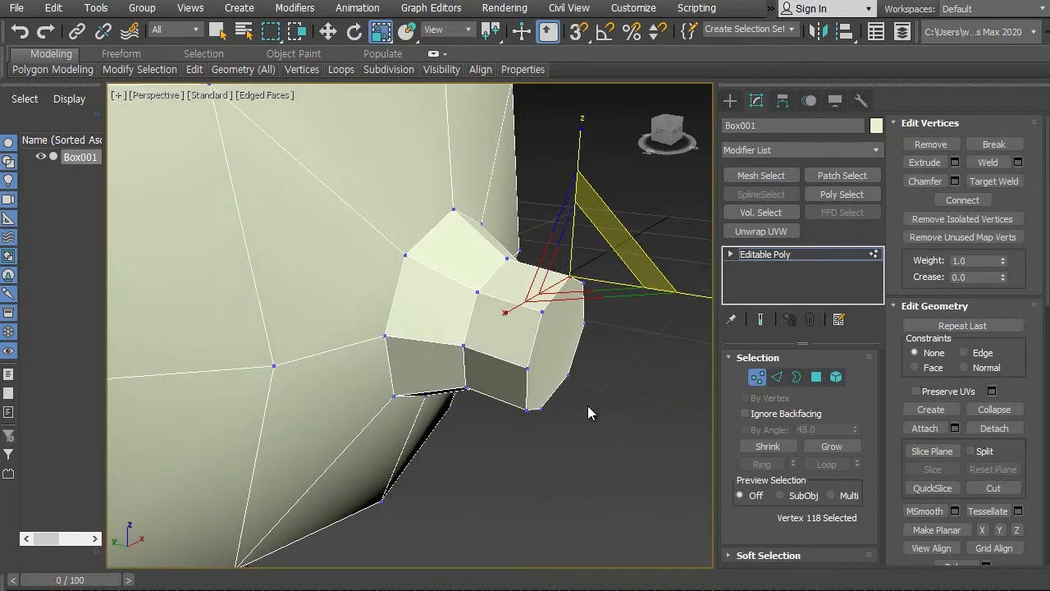
{"action": "left_click", "coordinate": [591, 405]}
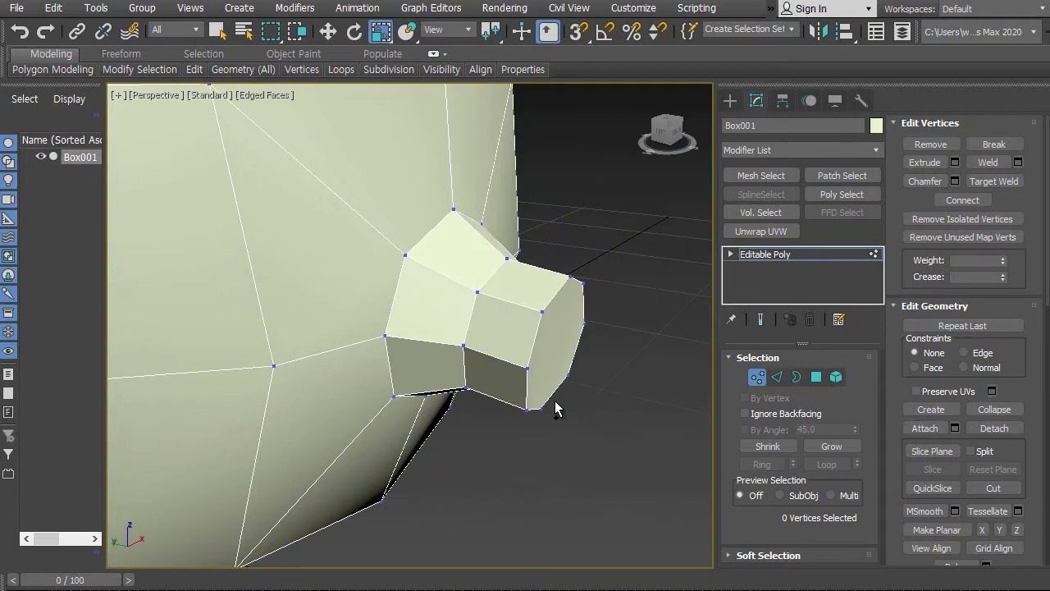
Select the eight vertices around the spout's end face one by one, and clear the selection.
{"action": "left_click", "coordinate": [528, 370]}
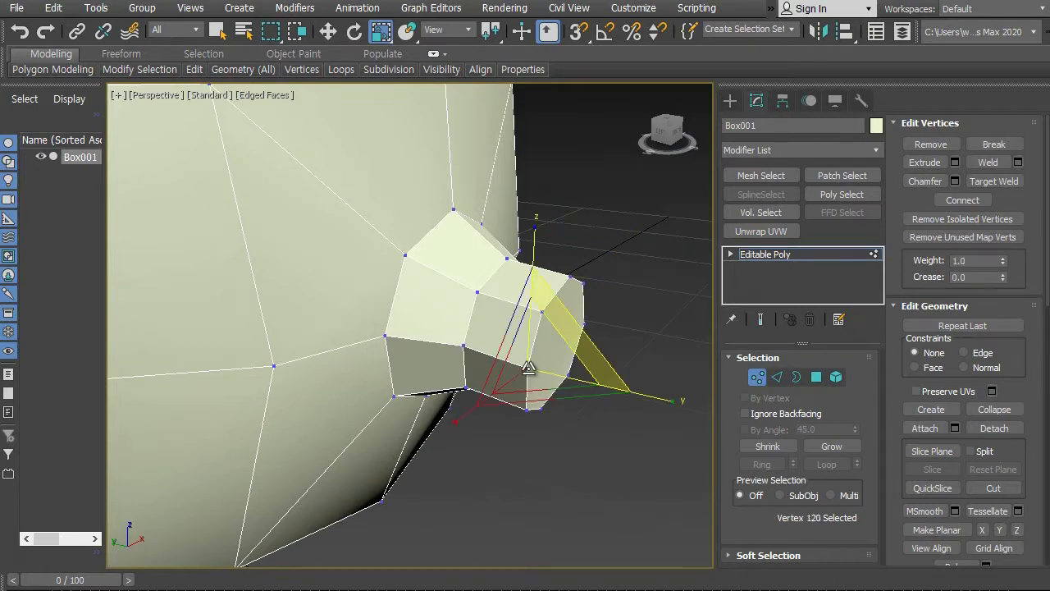
{"action": "left_click", "coordinate": [542, 312], "text": "ctrl"}
{"action": "left_click", "coordinate": [570, 276], "text": "ctrl"}
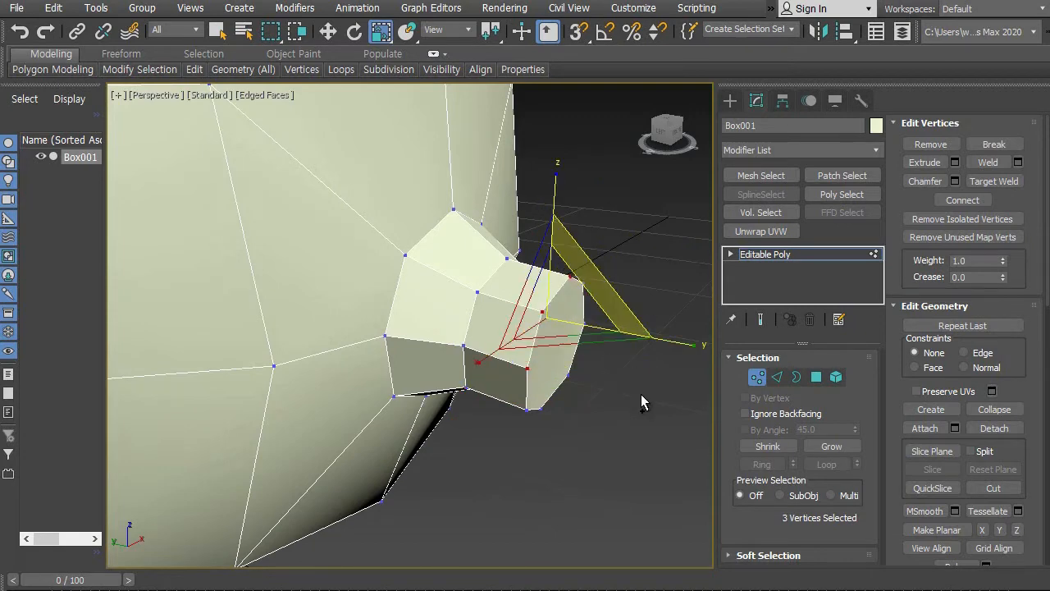
{"action": "middle_click_drag", "start_coordinate": [640, 391], "coordinate": [608, 392], "text": "alt"}
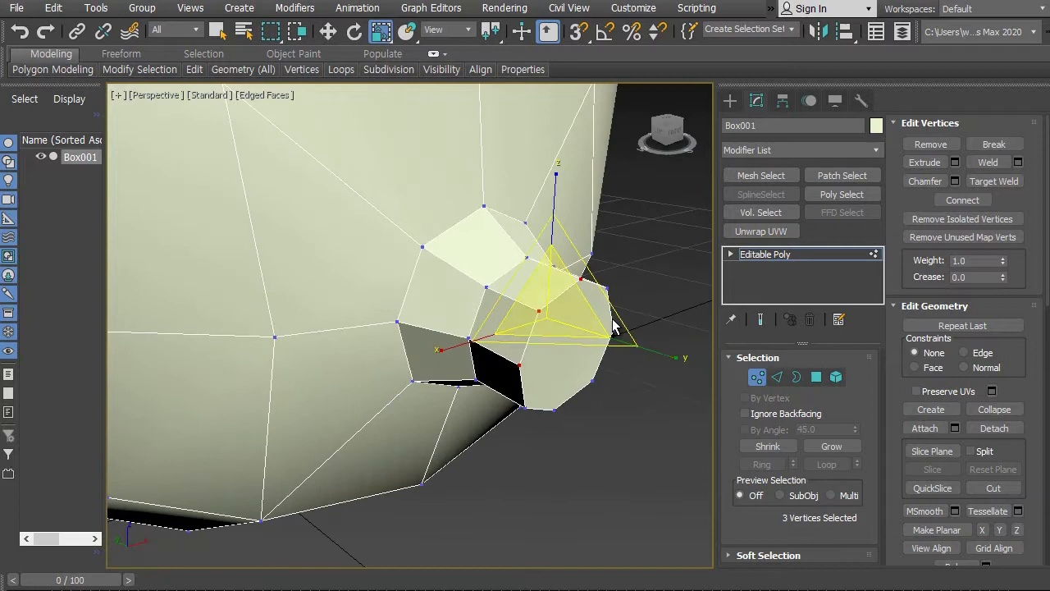
{"action": "left_click", "coordinate": [608, 288], "text": "ctrl"}
{"action": "left_click", "coordinate": [613, 330], "text": "ctrl"}
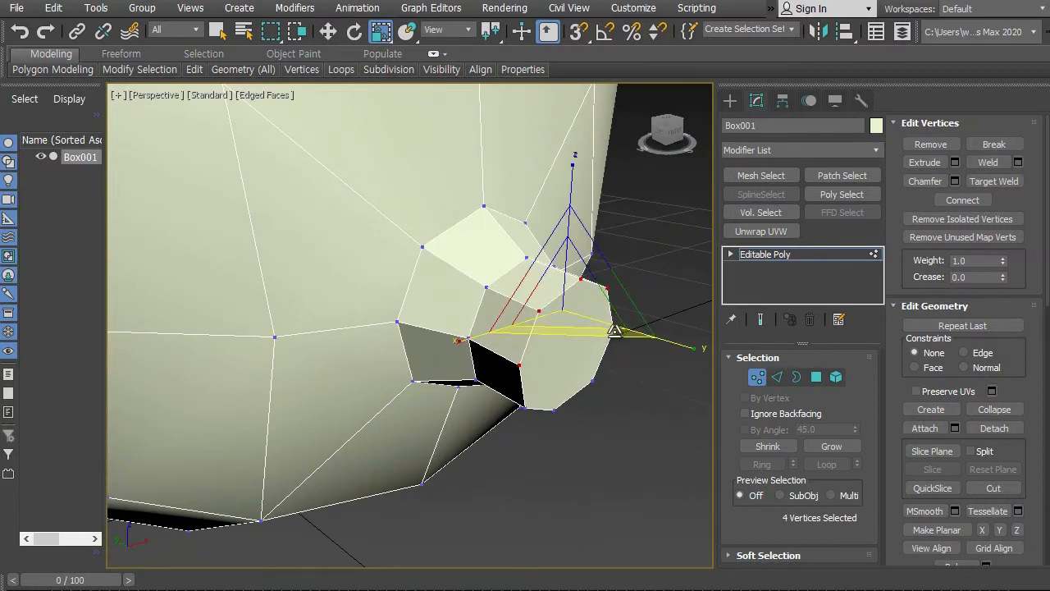
{"action": "left_click", "coordinate": [593, 382], "text": "ctrl"}
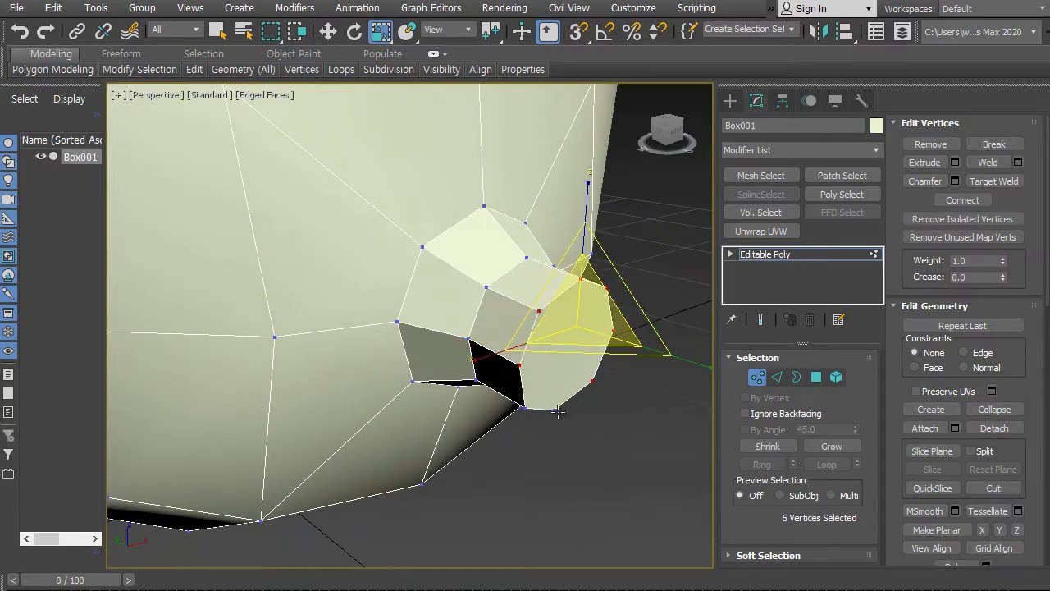
{"action": "left_click", "coordinate": [556, 410], "text": "ctrl"}
{"action": "left_click", "coordinate": [523, 408], "text": "ctrl"}
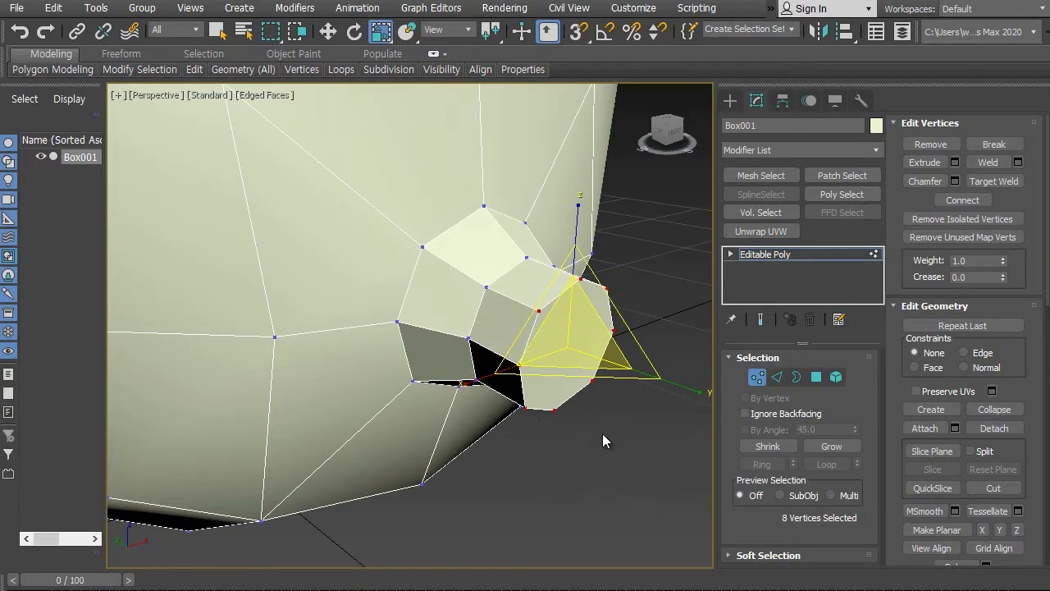
{"action": "middle_click_drag", "start_coordinate": [567, 434], "coordinate": [617, 420], "text": "alt"}
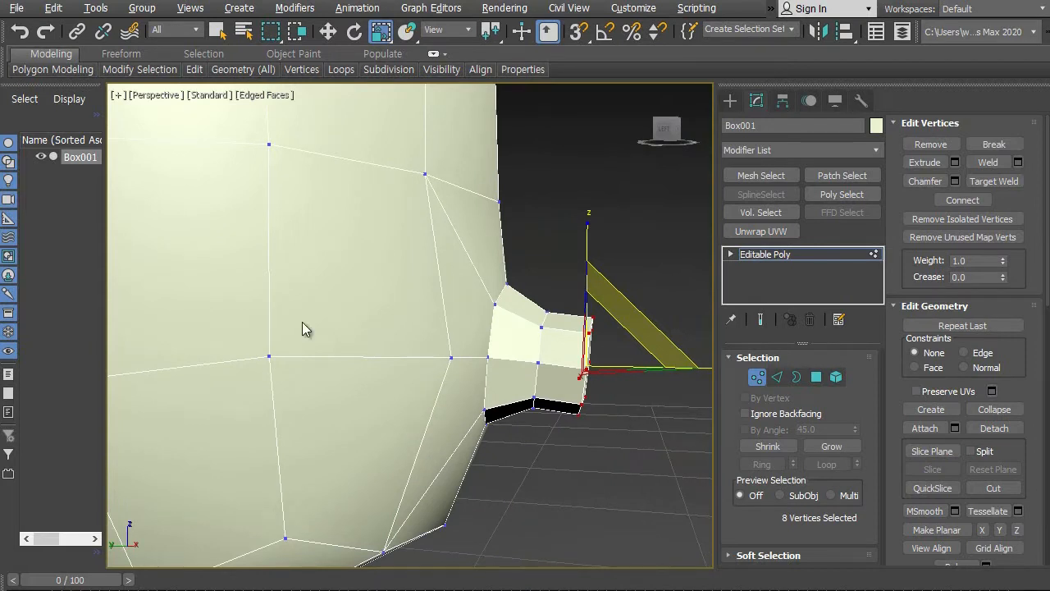
{"action": "left_click", "coordinate": [633, 435]}
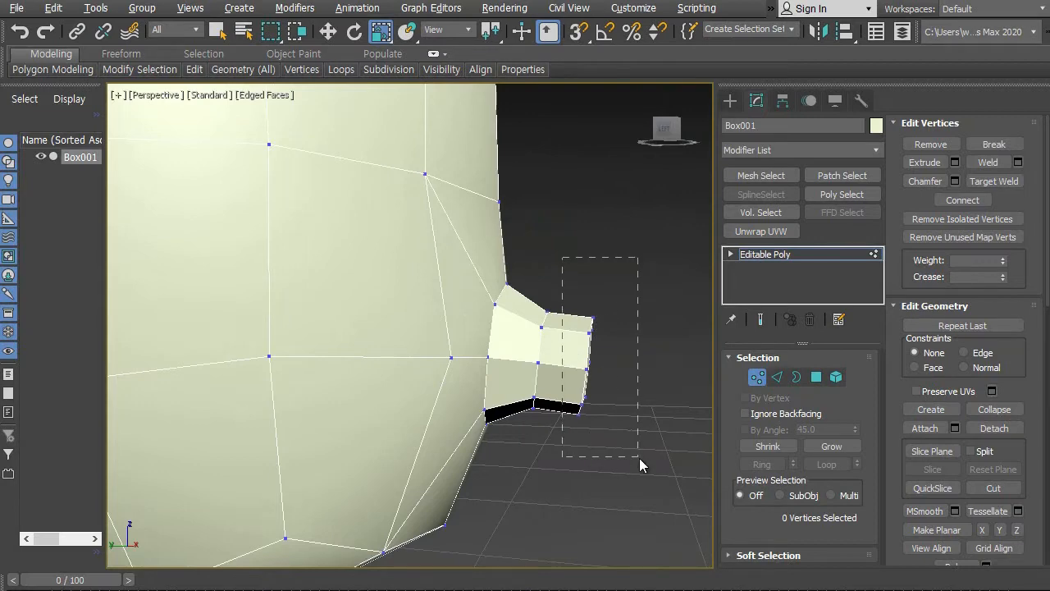
Try a region selection around the spout's end vertices from the side, and clear it.
{"action": "left_click_drag", "start_coordinate": [640, 458], "coordinate": [639, 457]}
{"action": "middle_click_drag", "start_coordinate": [624, 451], "coordinate": [574, 454], "text": "alt"}
{"action": "left_click", "coordinate": [548, 435]}
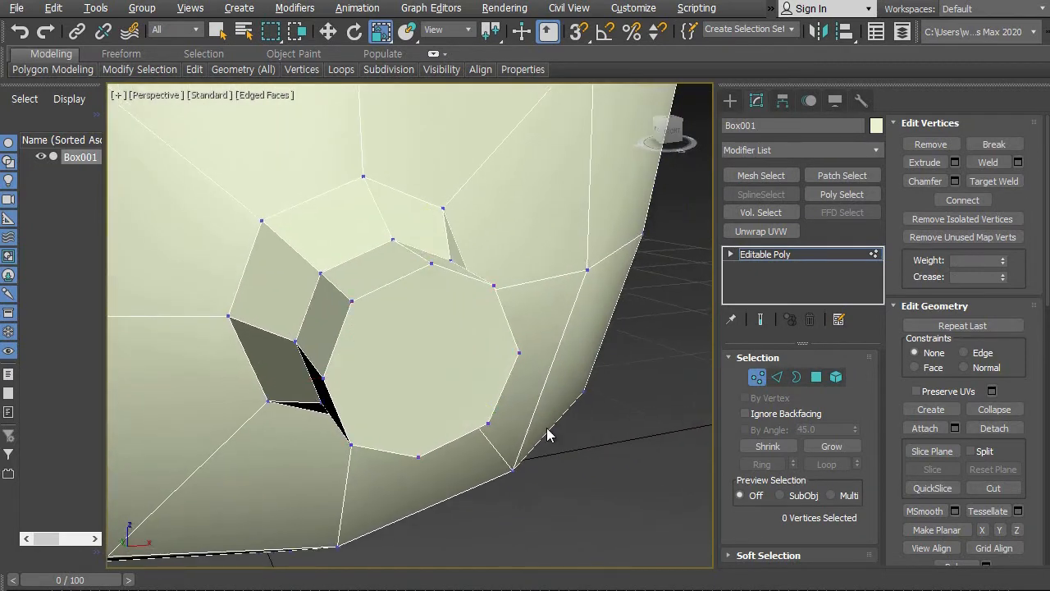
Select all eight vertices around the spout's end face and weld them into a single point with a threshold of 5.495.
{"action": "left_click", "coordinate": [351, 301]}
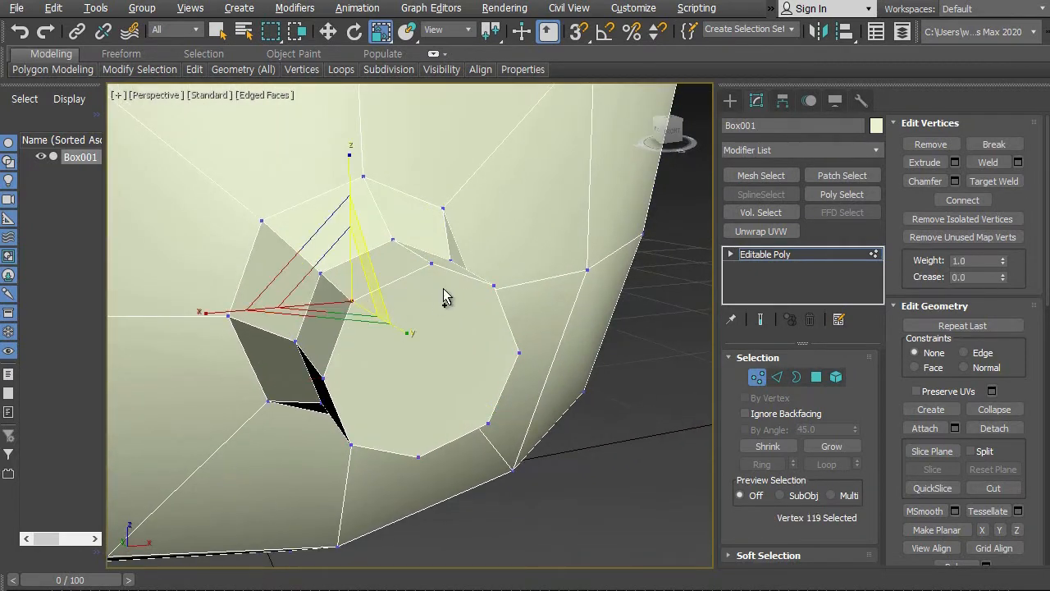
{"action": "left_click", "coordinate": [430, 263], "text": "ctrl"}
{"action": "left_click", "coordinate": [492, 284], "text": "ctrl"}
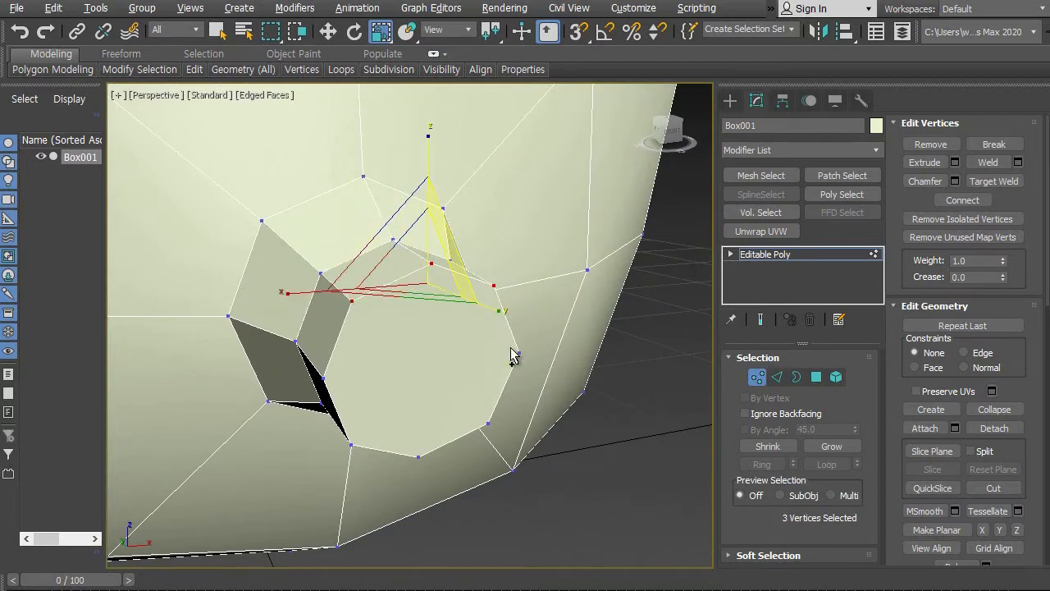
{"action": "left_click", "coordinate": [518, 351], "text": "ctrl"}
{"action": "left_click", "coordinate": [489, 423], "text": "ctrl"}
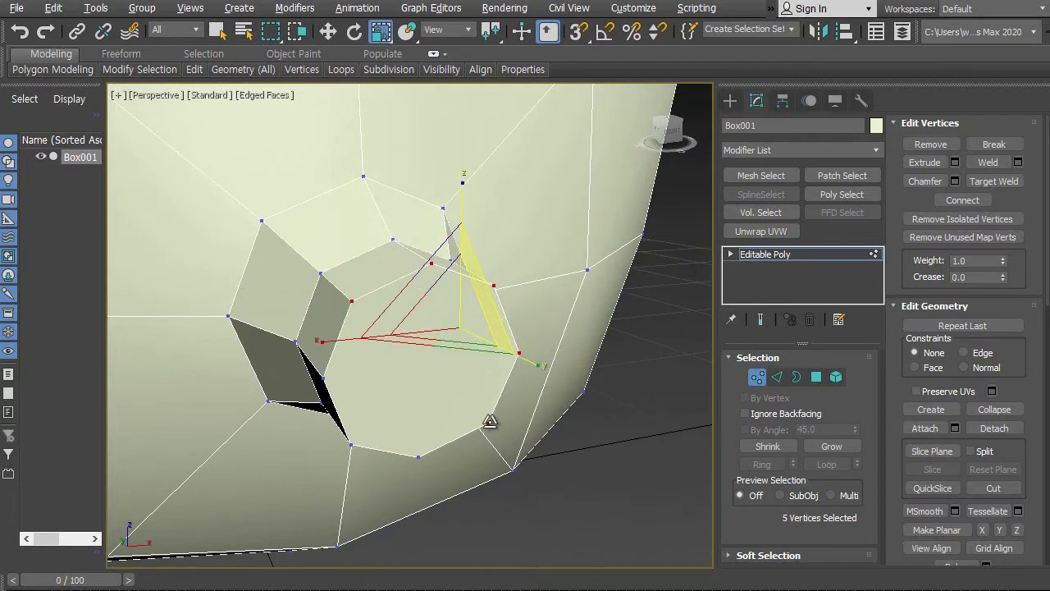
{"action": "left_click", "coordinate": [418, 455], "text": "ctrl"}
{"action": "left_click", "coordinate": [350, 444], "text": "ctrl"}
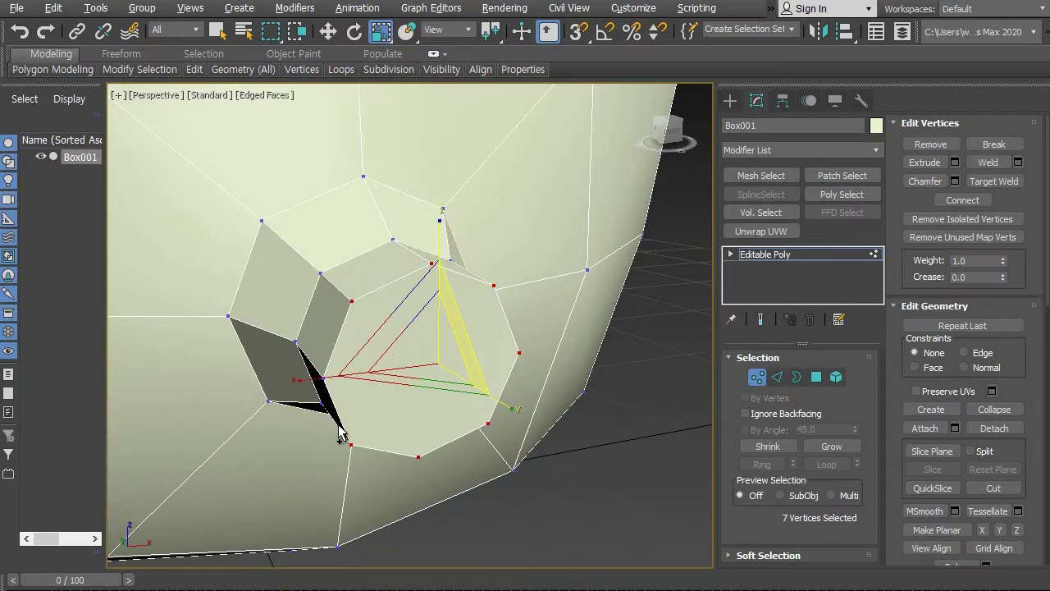
{"action": "left_click", "coordinate": [325, 376], "text": "ctrl"}
{"action": "middle_click_drag", "start_coordinate": [399, 425], "coordinate": [455, 422], "text": "alt"}
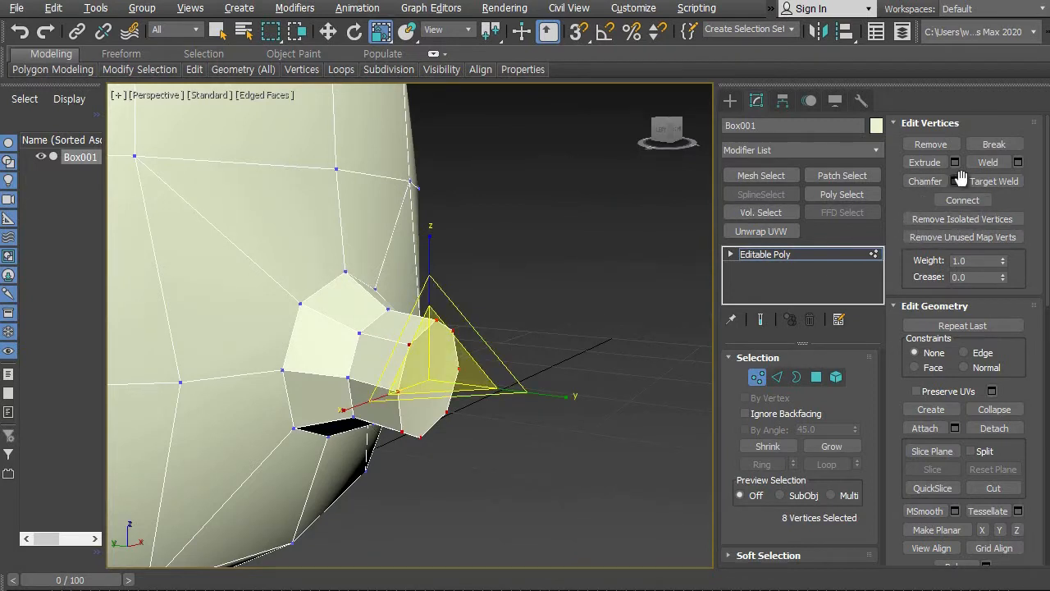
{"action": "left_click", "coordinate": [1019, 163]}
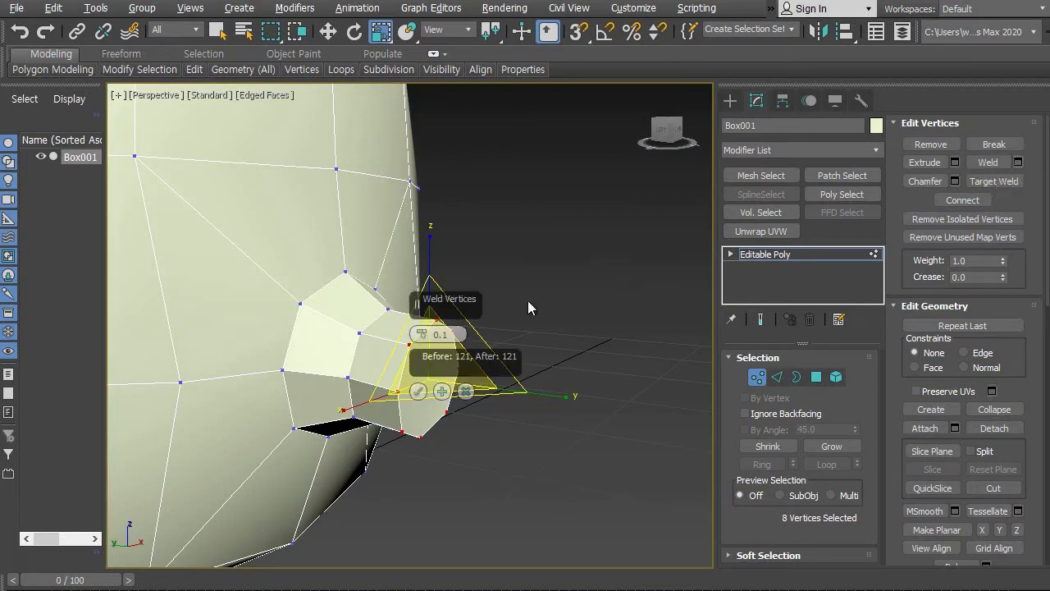
{"action": "left_click_drag", "start_coordinate": [438, 298], "coordinate": [571, 239]}
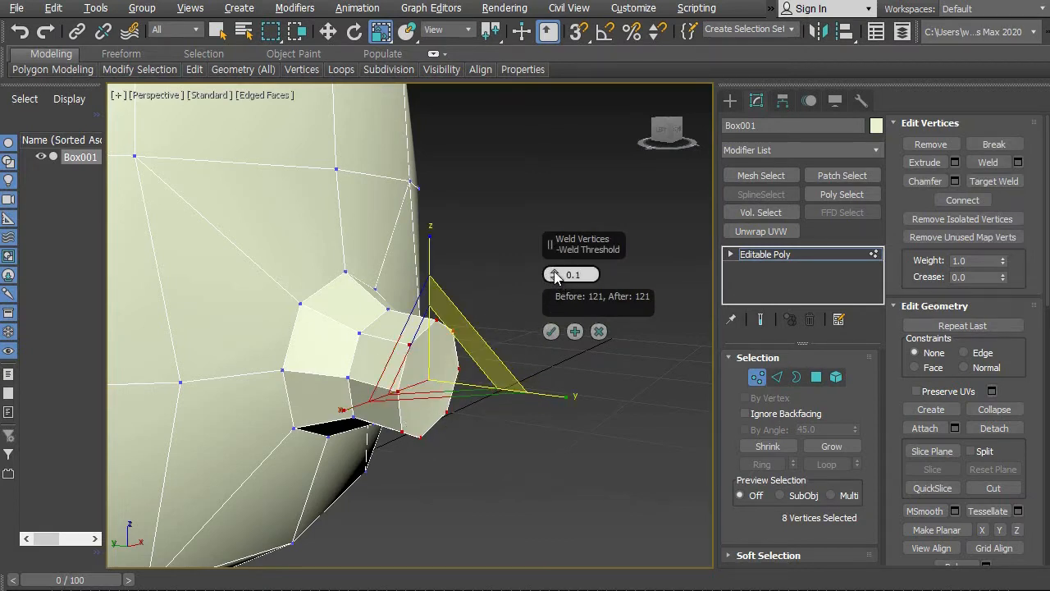
{"action": "left_click_drag", "start_coordinate": [555, 275], "coordinate": [555, 248]}
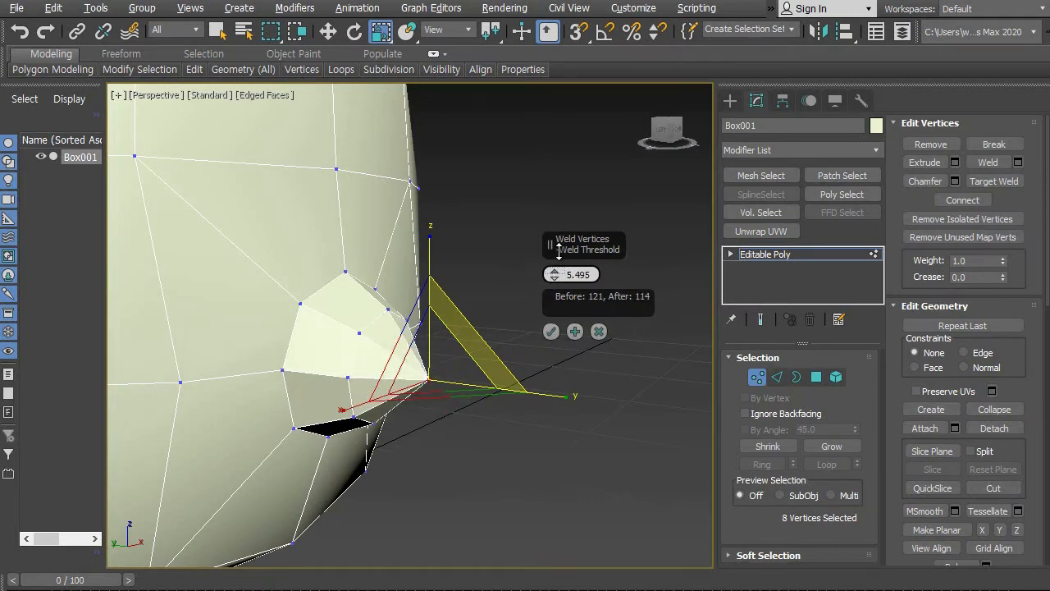
{"action": "left_click", "coordinate": [552, 333]}
{"action": "left_click", "coordinate": [543, 329]}
Examine the rounded body and its pointed spout from several angles and distances.
{"action": "middle_click_drag", "start_coordinate": [543, 329], "coordinate": [550, 312], "text": "alt"}
{"action": "scroll", "coordinate": [550, 313], "scroll_direction": "down", "scroll_amount": 5}
{"action": "middle_click_drag", "start_coordinate": [556, 405], "coordinate": [543, 333], "text": "alt"}
{"action": "scroll", "coordinate": [487, 381], "scroll_direction": "up", "scroll_amount": 4}
{"action": "scroll", "coordinate": [550, 333], "scroll_direction": "down", "scroll_amount": 5}
{"action": "middle_click_drag", "start_coordinate": [550, 368], "coordinate": [543, 413], "text": "alt"}
{"action": "scroll", "coordinate": [530, 386], "scroll_direction": "up", "scroll_amount": 2}
{"action": "scroll", "coordinate": [526, 401], "scroll_direction": "up", "scroll_amount": 2}
{"action": "scroll", "coordinate": [550, 387], "scroll_direction": "up", "scroll_amount": 2}
{"action": "scroll", "coordinate": [574, 403], "scroll_direction": "down", "scroll_amount": 2}
{"action": "scroll", "coordinate": [548, 401], "scroll_direction": "up", "scroll_amount": 1}
{"action": "scroll", "coordinate": [548, 402], "scroll_direction": "down", "scroll_amount": 1}
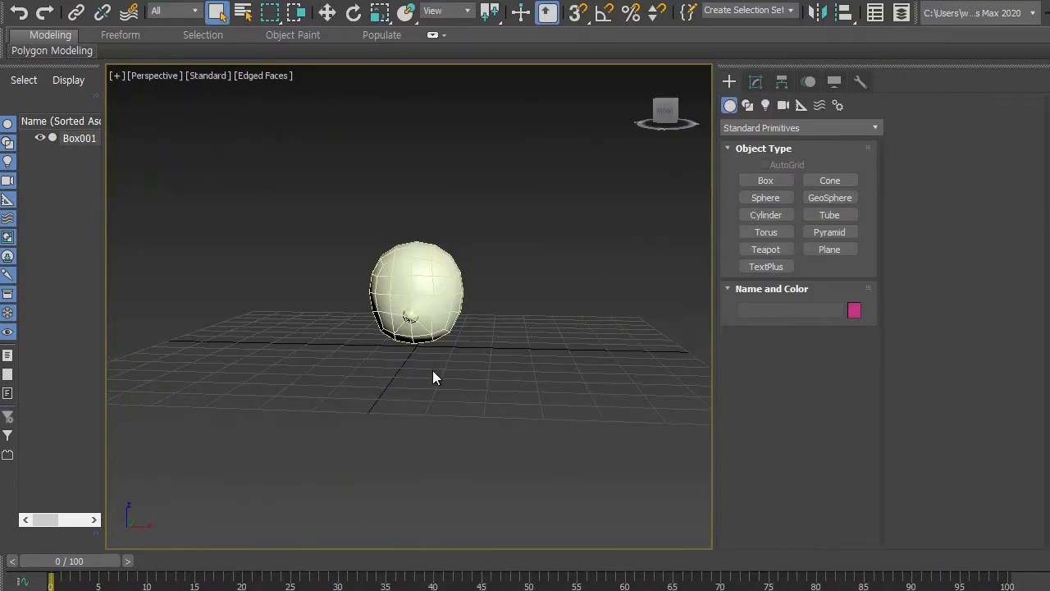
Examine the rounded body and its spout from the front, and select the body.
{"action": "middle_click_drag", "start_coordinate": [432, 370], "coordinate": [463, 380], "text": "alt"}
{"action": "scroll", "coordinate": [464, 366], "scroll_direction": "up", "scroll_amount": 4}
{"action": "middle_click_drag", "start_coordinate": [469, 337], "coordinate": [481, 375]}
{"action": "scroll", "coordinate": [481, 361], "scroll_direction": "up", "scroll_amount": 1}
{"action": "scroll", "coordinate": [480, 394], "scroll_direction": "down", "scroll_amount": 3}
{"action": "middle_click_drag", "start_coordinate": [480, 419], "coordinate": [476, 399], "text": "alt"}
{"action": "left_click", "coordinate": [410, 300]}
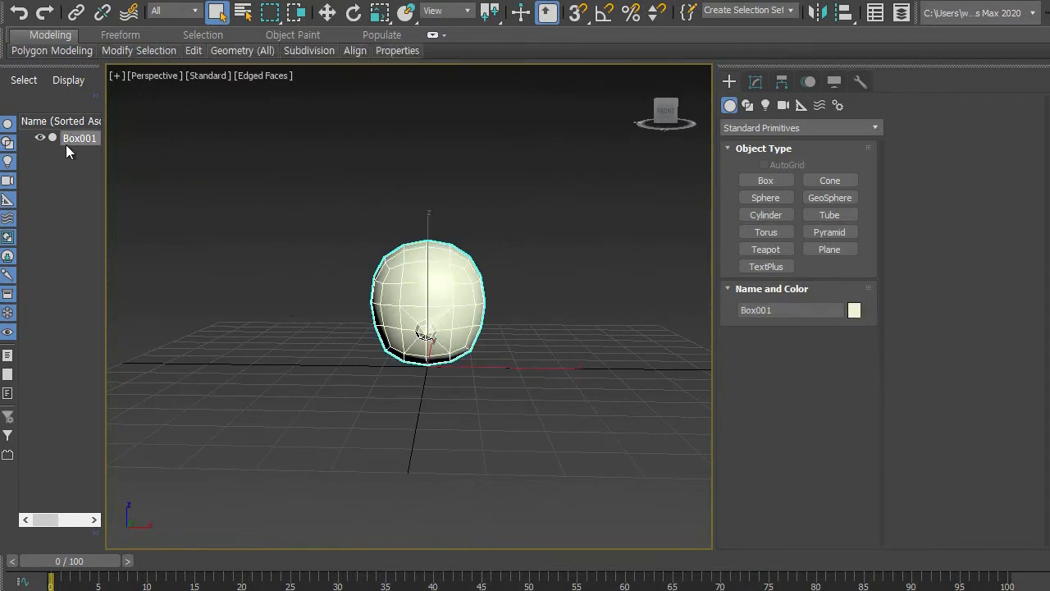
Widen the Scene Explorer and try switching Box001's visibility off and back on.
{"action": "left_click_drag", "start_coordinate": [104, 148], "coordinate": [142, 149]}
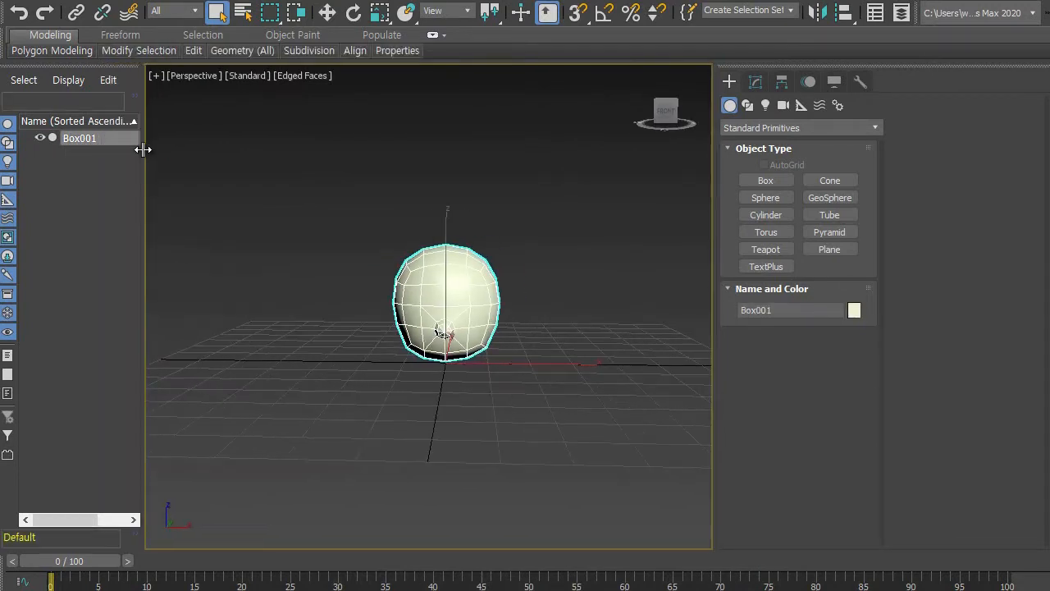
{"action": "left_click", "coordinate": [40, 138]}
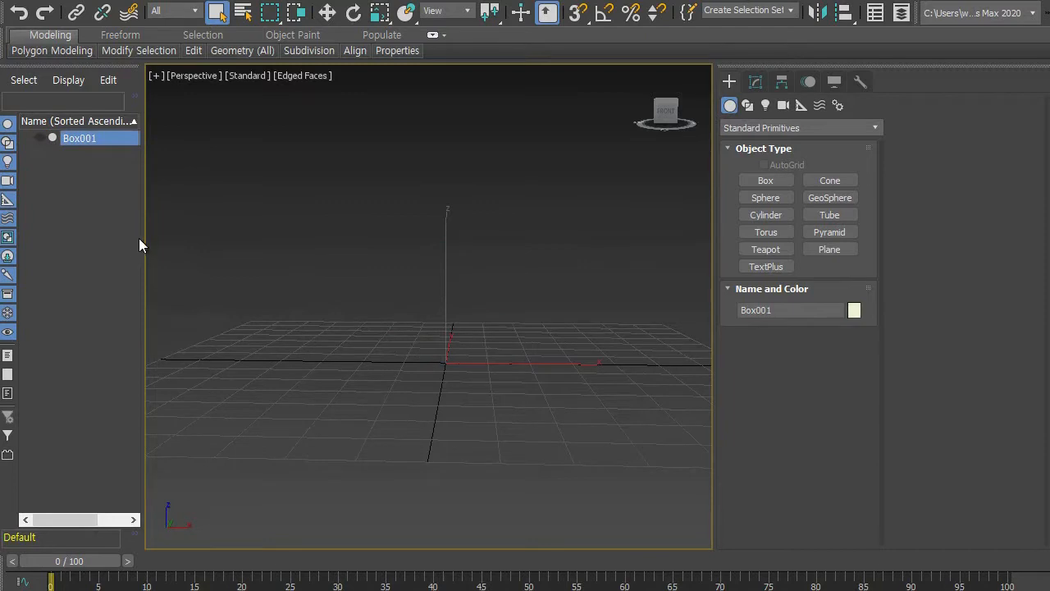
{"action": "left_click", "coordinate": [211, 238]}
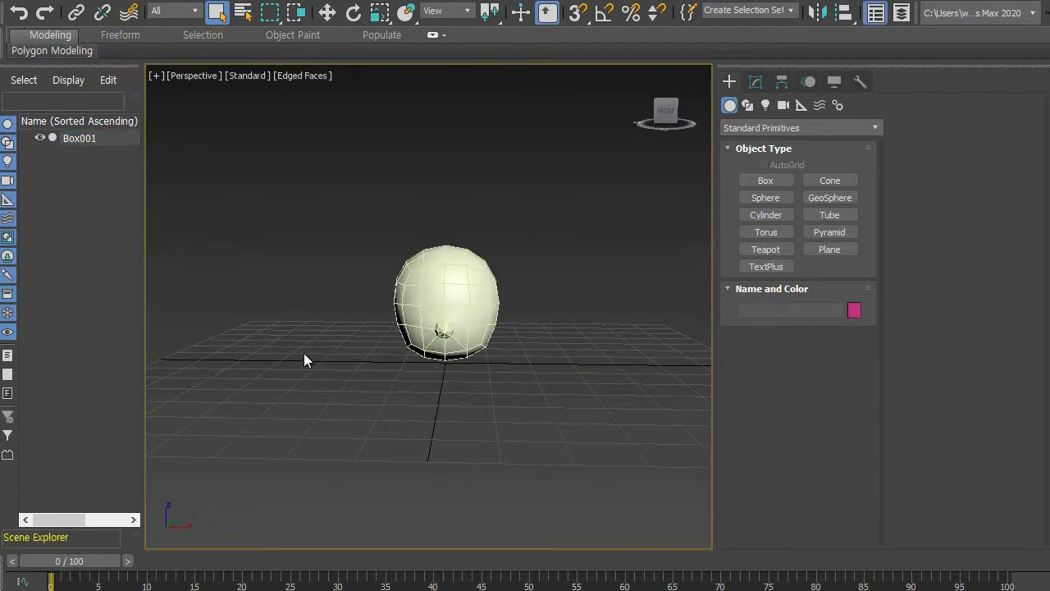
{"action": "middle_click_drag", "start_coordinate": [324, 341], "coordinate": [322, 342], "text": "alt"}
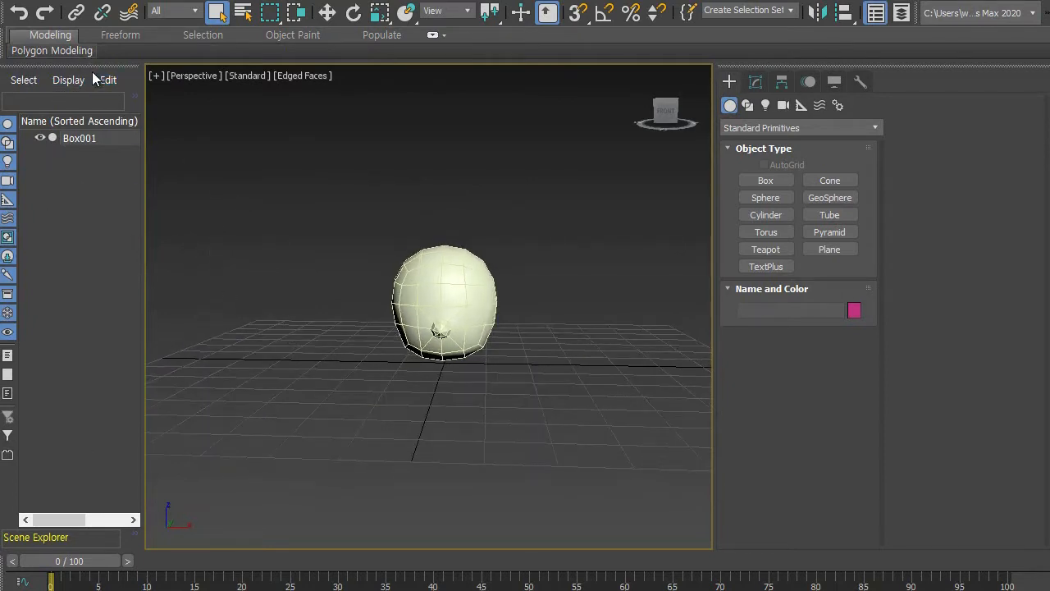
Undock and close the Scene Explorer, and bring it back docked beside the viewport.
{"action": "left_click_drag", "start_coordinate": [90, 67], "coordinate": [273, 117]}
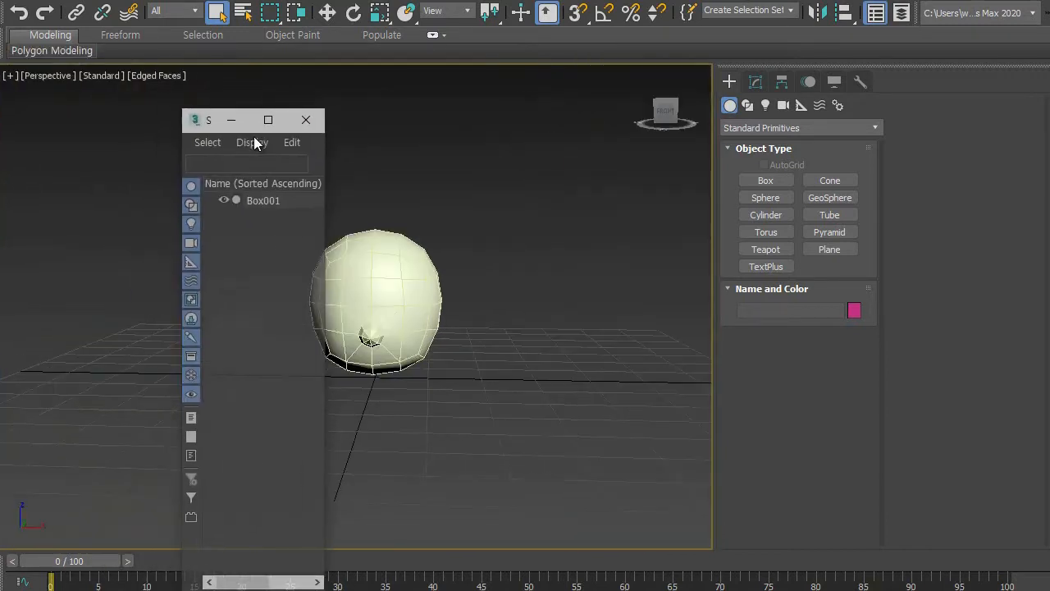
{"action": "left_click", "coordinate": [307, 120]}
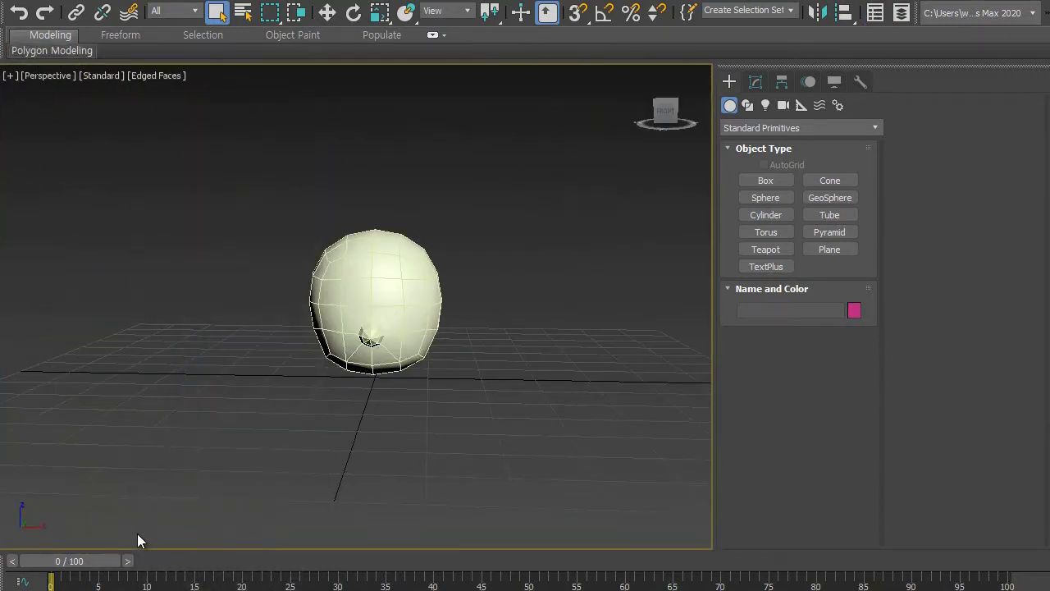
{"action": "left_click", "coordinate": [876, 13]}
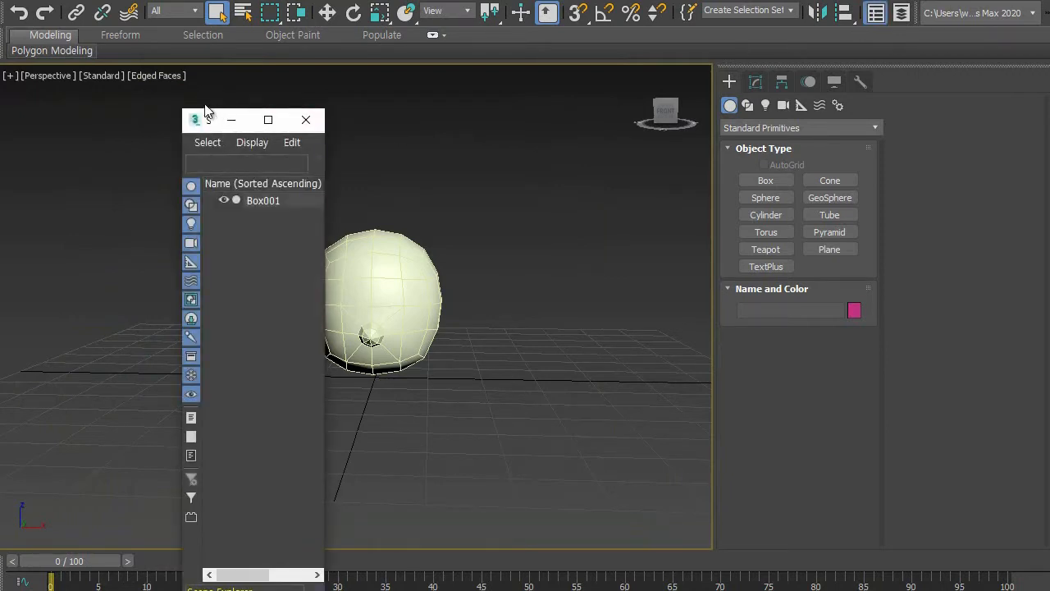
{"action": "left_click_drag", "start_coordinate": [191, 133], "coordinate": [41, 96]}
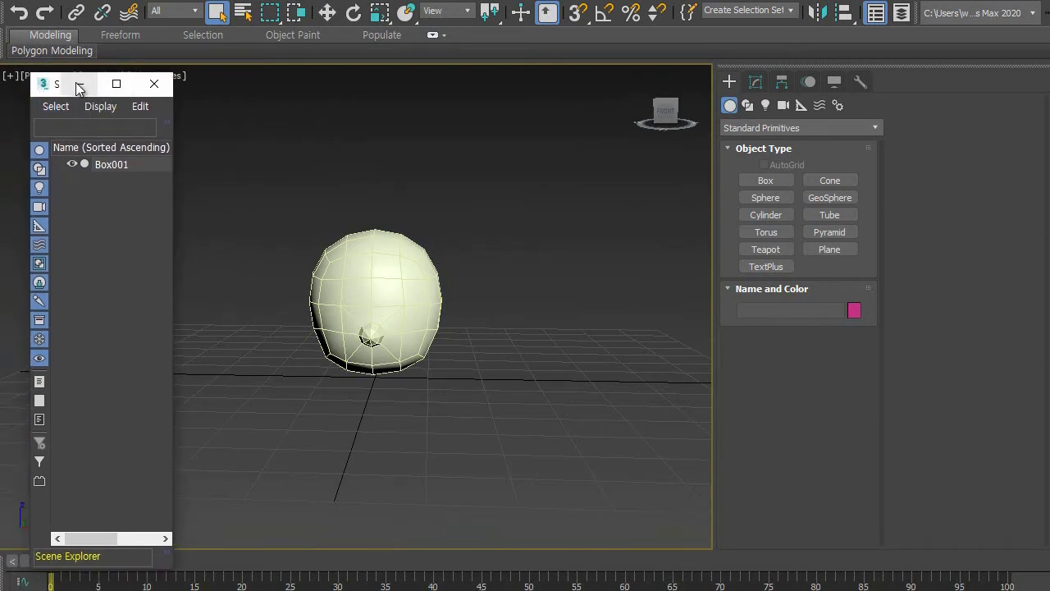
{"action": "left_click_drag", "start_coordinate": [51, 93], "coordinate": [37, 78]}
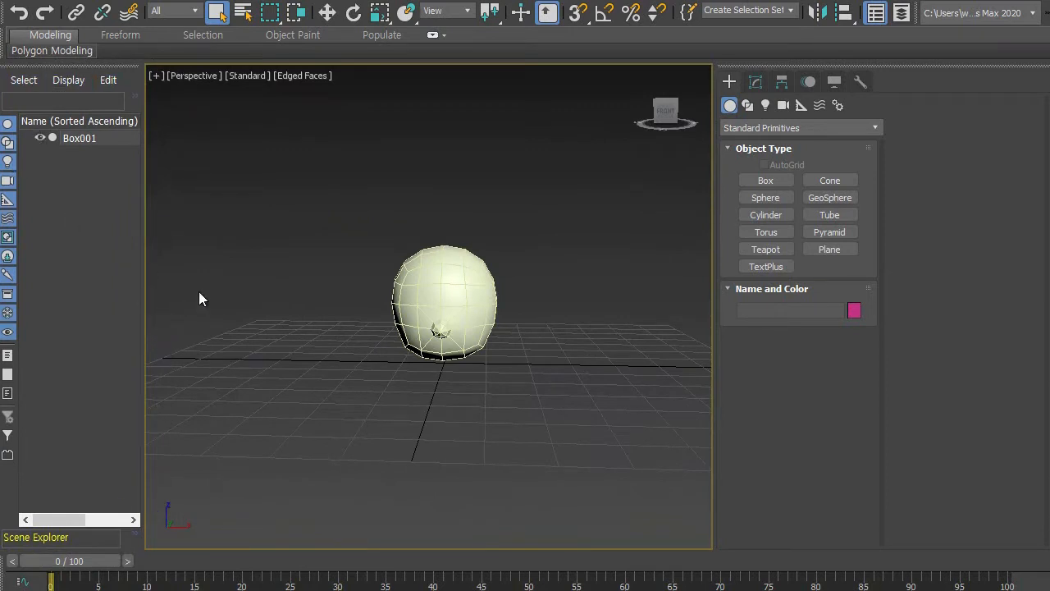
Hide Box001 and create a cylinder on the grid with a radius of about 26 and a height of about 62.
{"action": "left_click", "coordinate": [39, 138]}
{"action": "middle_click_drag", "start_coordinate": [313, 325], "coordinate": [437, 373], "text": "alt"}
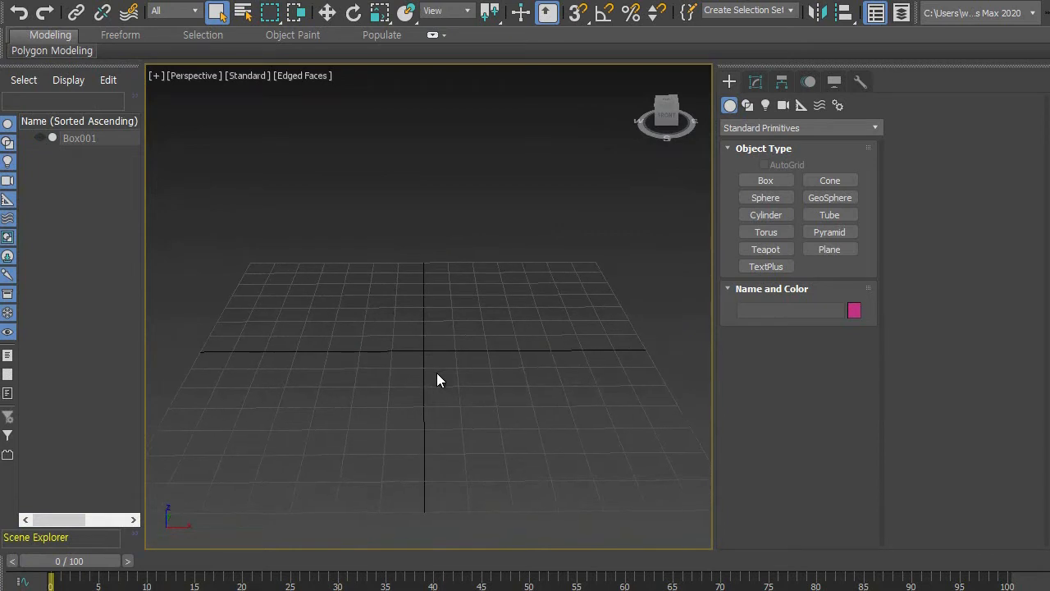
{"action": "left_click", "coordinate": [771, 217]}
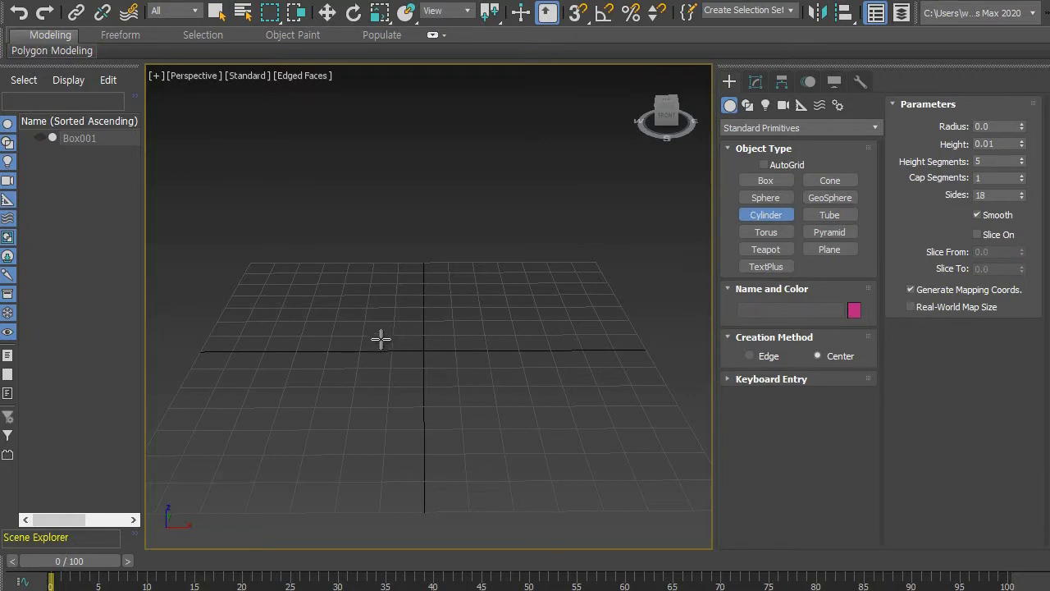
{"action": "left_click_drag", "start_coordinate": [350, 336], "coordinate": [405, 367]}
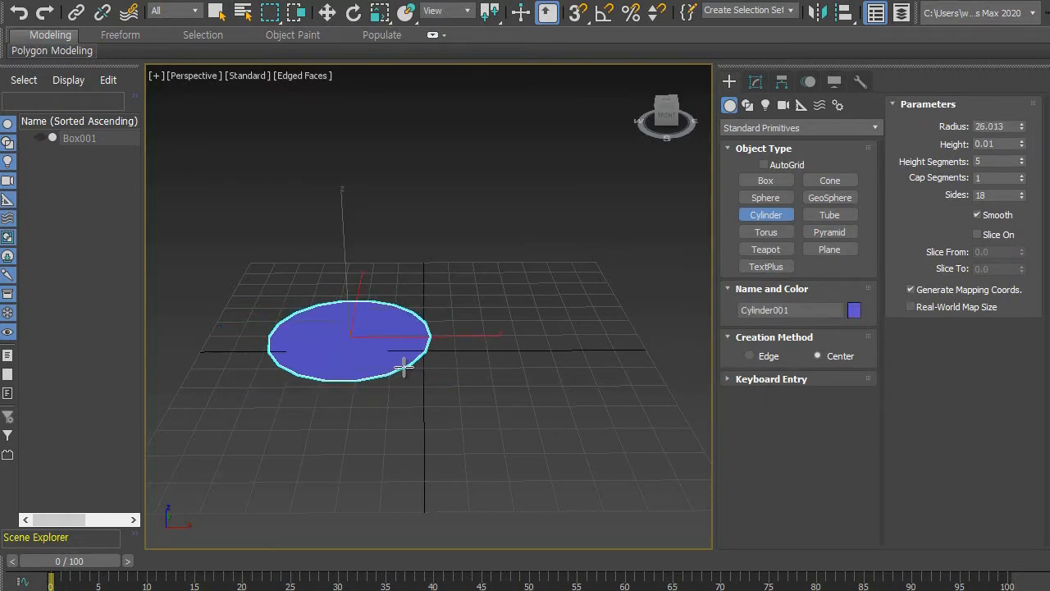
{"action": "left_click_drag", "start_coordinate": [405, 368], "coordinate": [404, 365]}
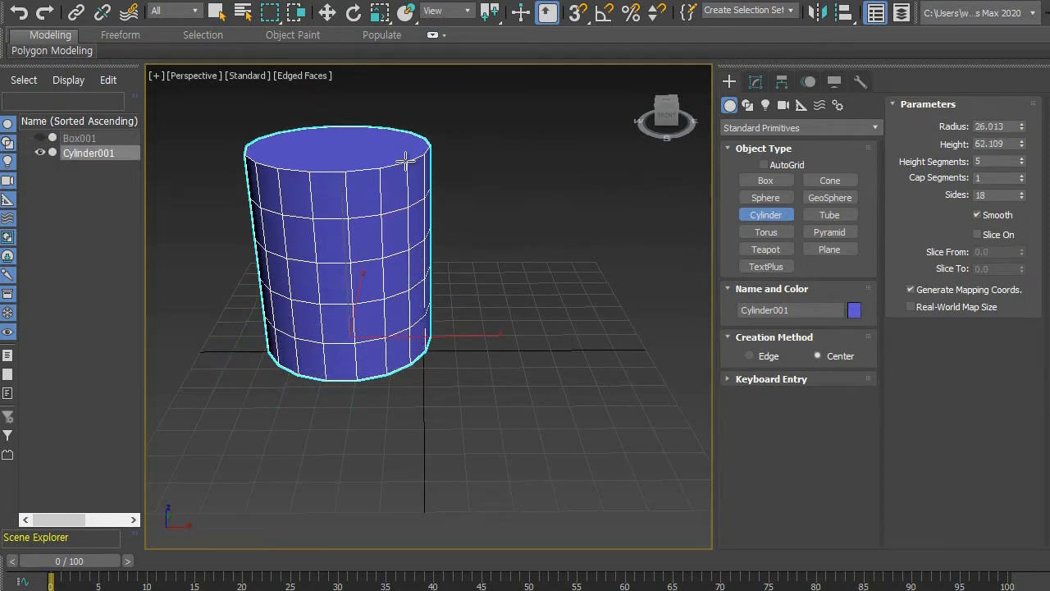
{"action": "left_click", "coordinate": [404, 162]}
{"action": "right_click", "coordinate": [469, 271]}
{"action": "middle_click_drag", "start_coordinate": [472, 290], "coordinate": [498, 343]}
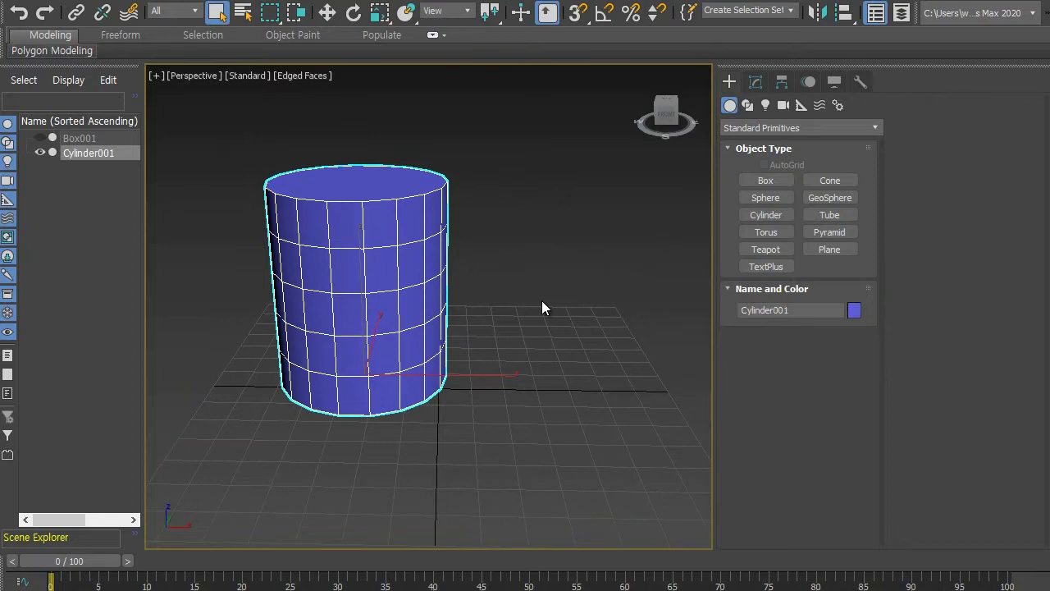
{"action": "mouse_move", "coordinate": [471, 357]}
{"action": "middle_mouse_down", "text": "alt"}
{"action": "mouse_move", "coordinate": [476, 394]}
{"action": "mouse_move", "coordinate": [483, 304]}
{"action": "mouse_move", "coordinate": [491, 350]}
{"action": "mouse_move", "coordinate": [456, 361]}
{"action": "mouse_move", "coordinate": [454, 389]}
{"action": "mouse_move", "coordinate": [470, 383]}
{"action": "mouse_move", "coordinate": [469, 354]}
{"action": "mouse_move", "coordinate": [537, 328]}
{"action": "mouse_move", "coordinate": [466, 373]}
{"action": "mouse_move", "coordinate": [471, 452]}
{"action": "mouse_move", "coordinate": [468, 345]}
{"action": "middle_mouse_up", "text": "alt"}
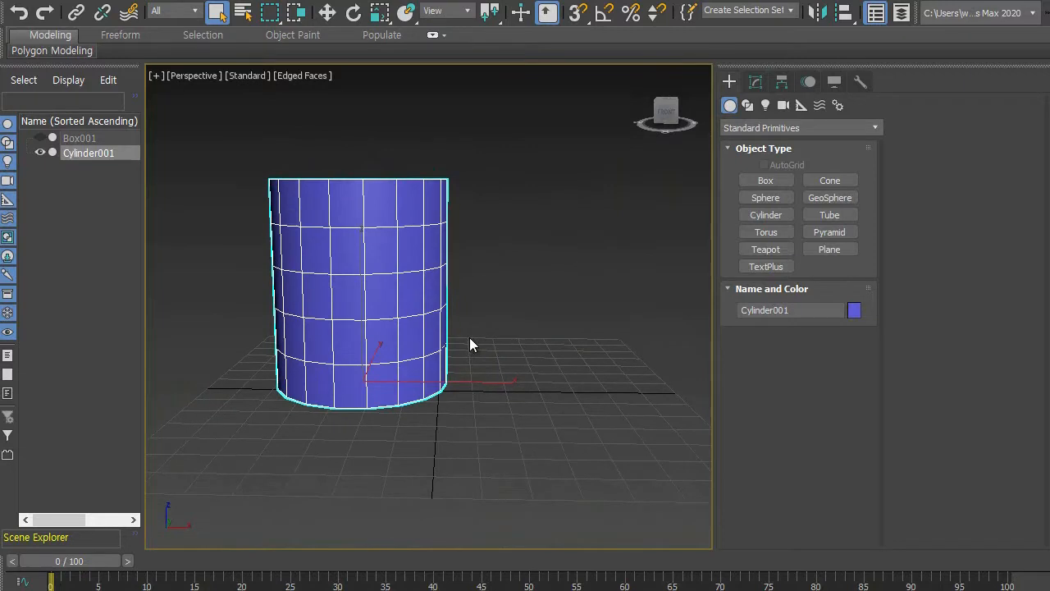
Move the cylinder along X and Y in the Top view to centre it on the grid origin, and deselect it.
{"action": "key", "text": "w"}
{"action": "middle_click_drag", "start_coordinate": [534, 265], "coordinate": [459, 374], "text": "alt"}
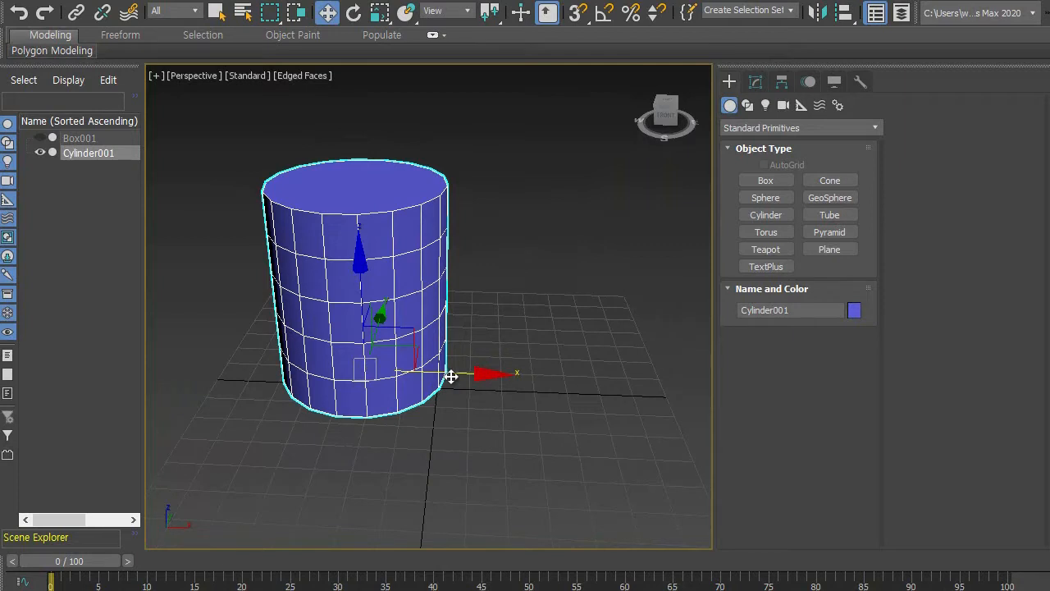
{"action": "key", "text": "alt+w"}
{"action": "mouse_move", "coordinate": [356, 268]}
{"action": "middle_mouse_down"}
{"action": "mouse_move", "coordinate": [352, 258]}
{"action": "mouse_move", "coordinate": [365, 254]}
{"action": "mouse_move", "coordinate": [360, 265]}
{"action": "middle_mouse_up"}
{"action": "middle_click_drag", "start_coordinate": [332, 231], "coordinate": [352, 238]}
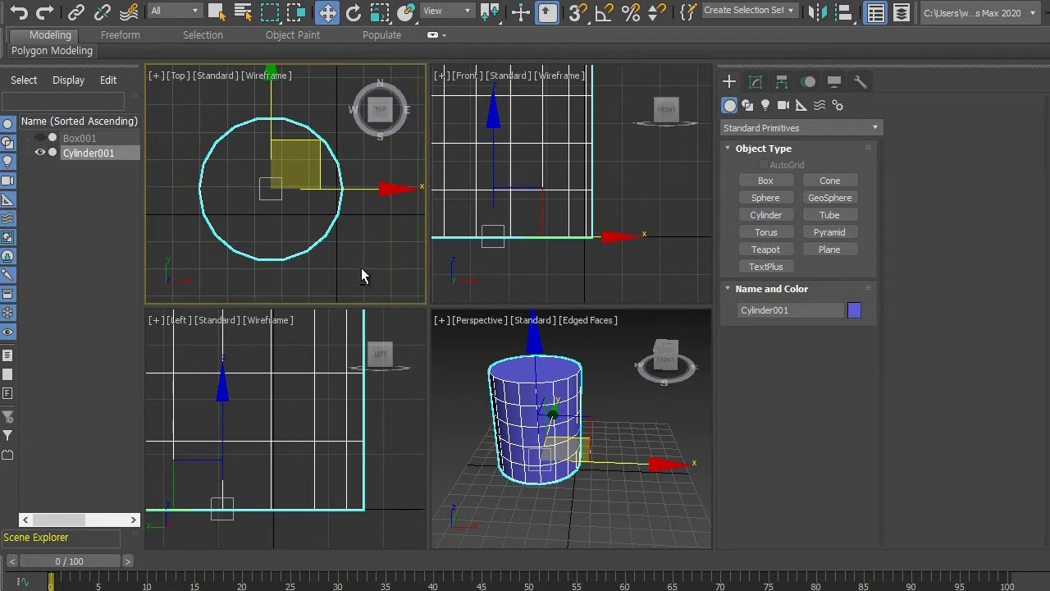
{"action": "key", "text": "alt+w"}
{"action": "left_click_drag", "start_coordinate": [511, 315], "coordinate": [647, 321]}
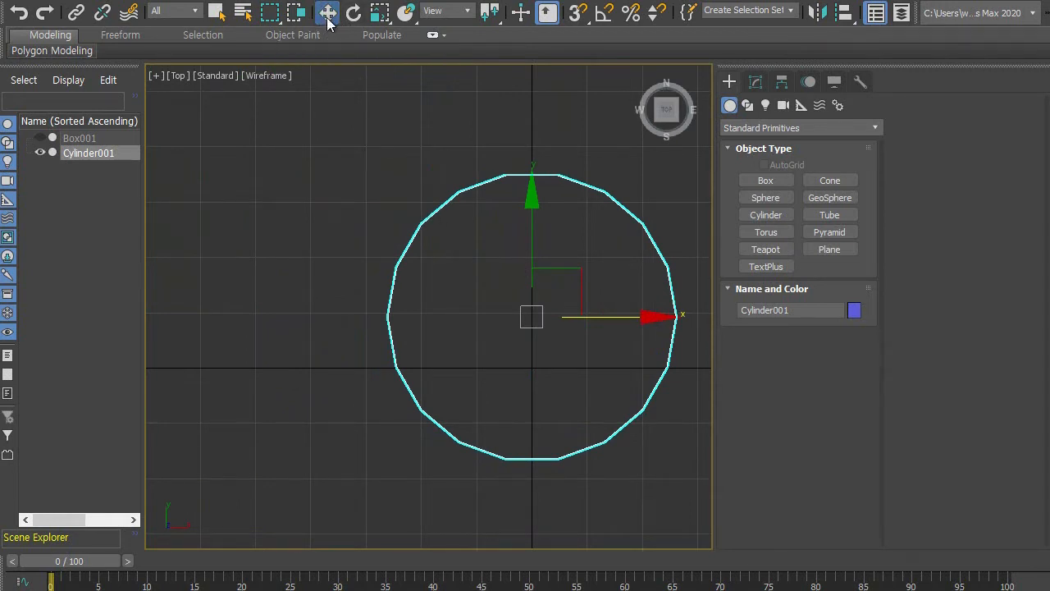
{"action": "left_click_drag", "start_coordinate": [532, 197], "coordinate": [530, 250]}
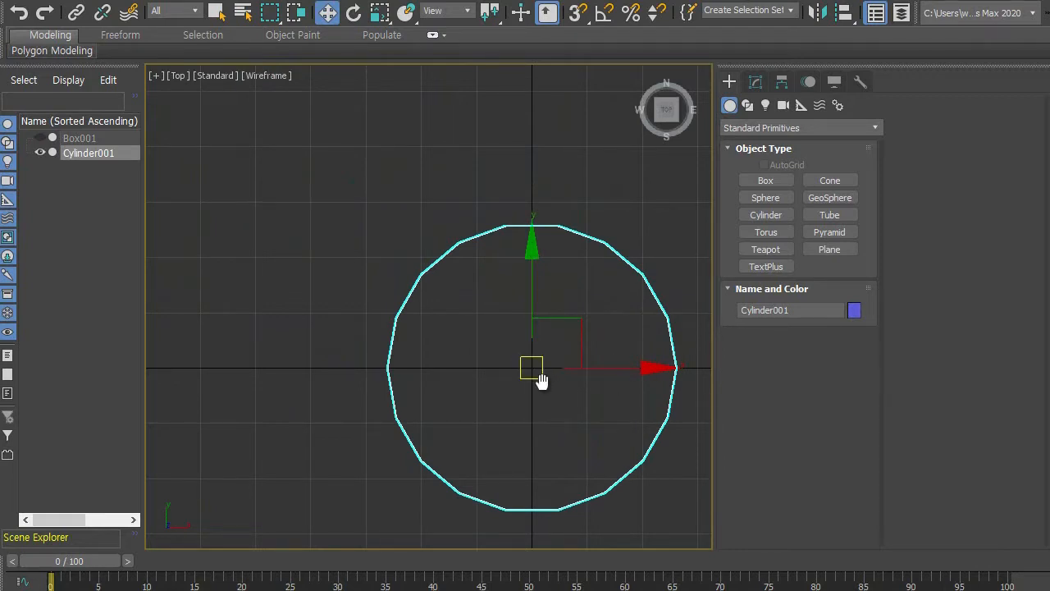
{"action": "middle_click_drag", "start_coordinate": [539, 380], "coordinate": [443, 324]}
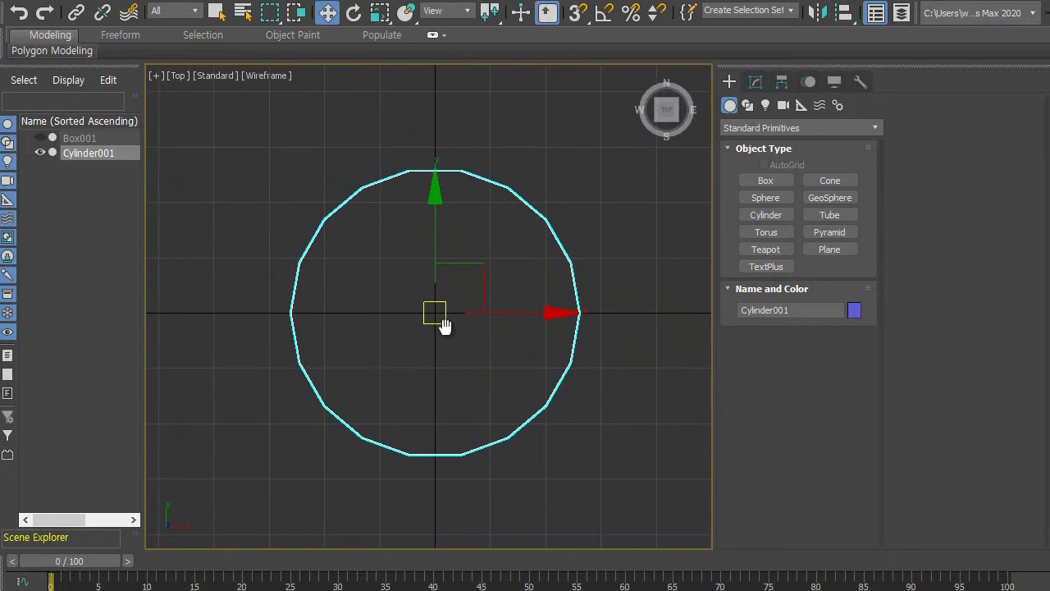
{"action": "left_click", "coordinate": [602, 423]}
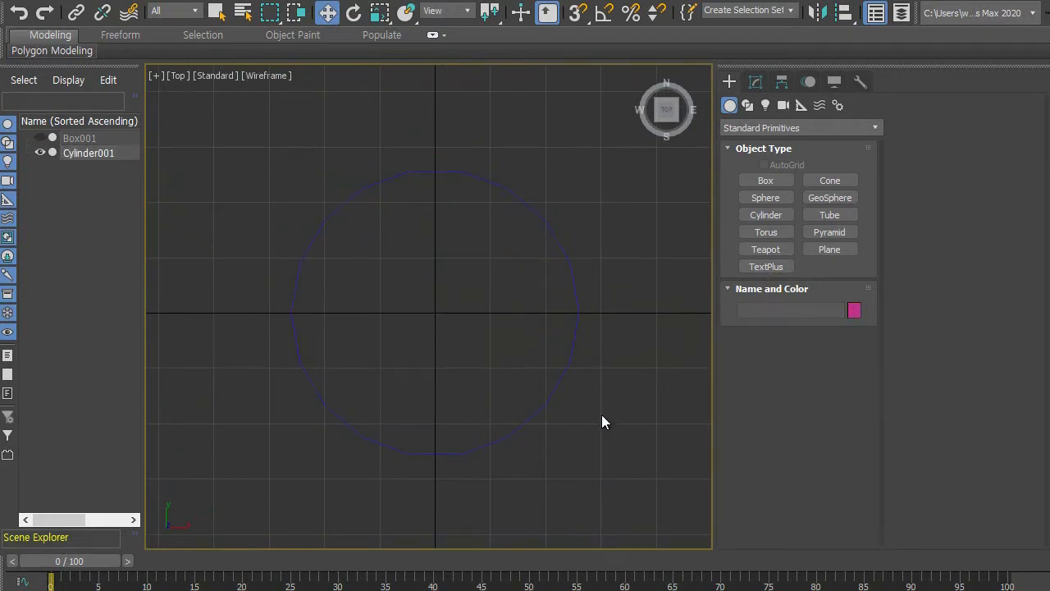
Return to the maximized Perspective view and select the cylinder.
{"action": "key", "text": "alt+w"}
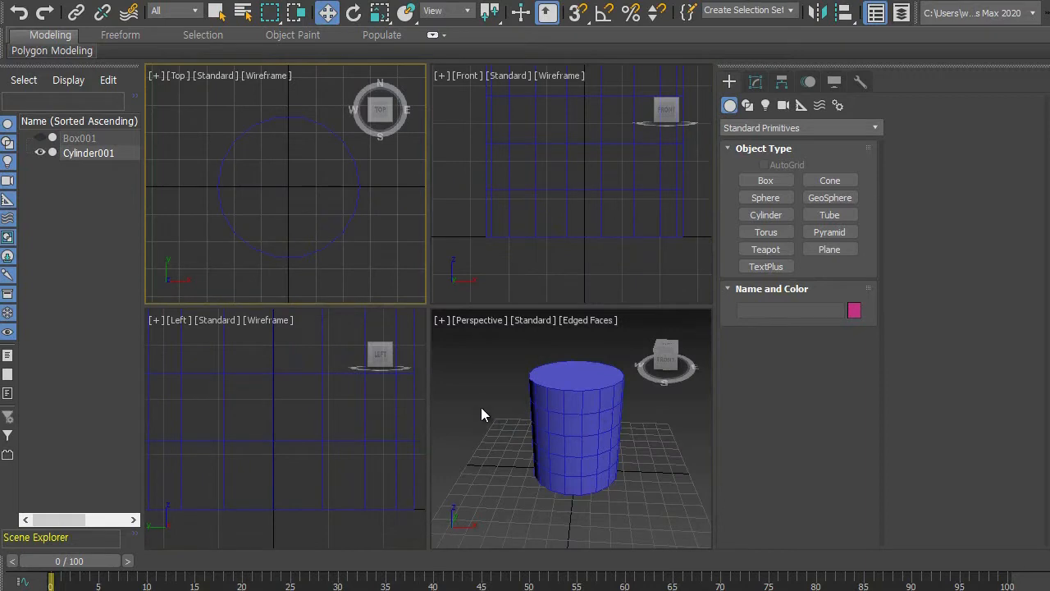
{"action": "left_click", "coordinate": [467, 367]}
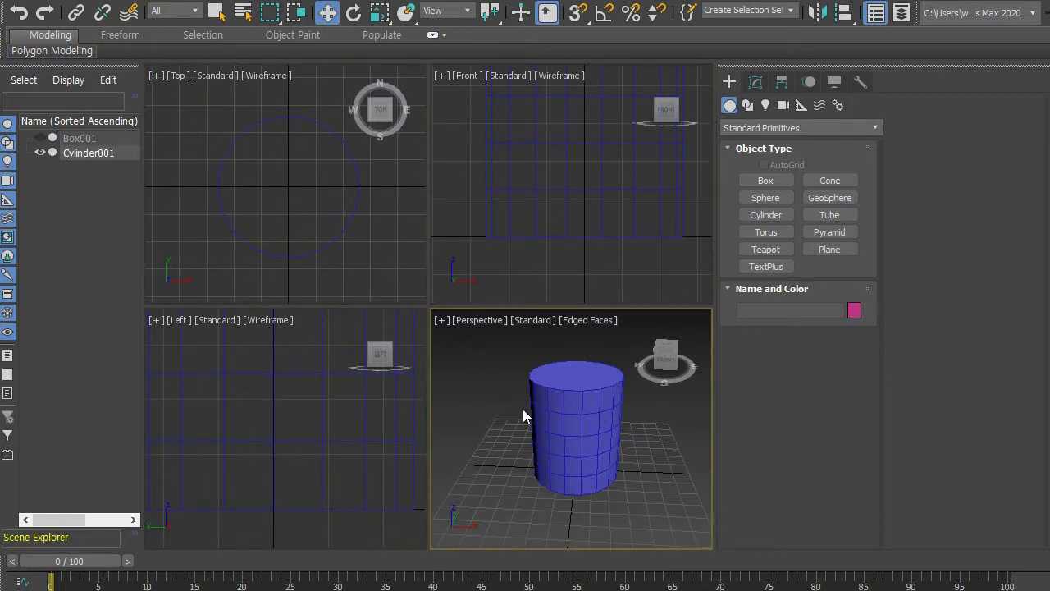
{"action": "key", "text": "alt+w"}
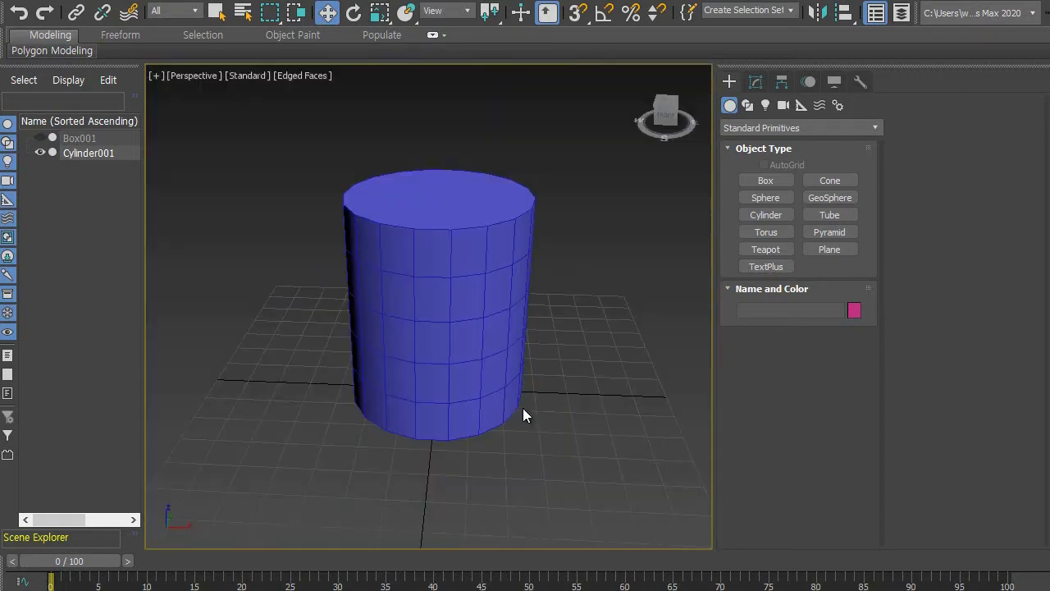
{"action": "middle_click_drag", "start_coordinate": [569, 392], "coordinate": [536, 367]}
{"action": "left_click", "coordinate": [463, 323]}
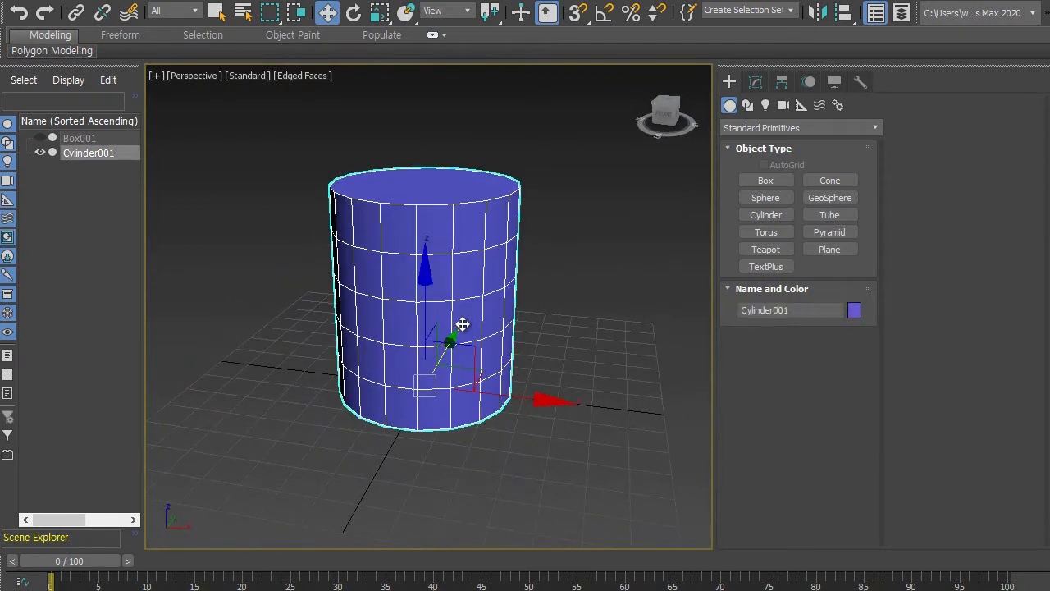
Set the cylinder's sides to 10 and its cap segments to 2.
{"action": "scroll", "coordinate": [462, 332], "scroll_direction": "down", "scroll_amount": 3}
{"action": "mouse_move", "coordinate": [465, 370]}
{"action": "middle_mouse_down", "text": "alt"}
{"action": "mouse_move", "coordinate": [514, 334]}
{"action": "mouse_move", "coordinate": [483, 362]}
{"action": "mouse_move", "coordinate": [462, 363]}
{"action": "middle_mouse_up", "text": "alt"}
{"action": "scroll", "coordinate": [512, 341], "scroll_direction": "up", "scroll_amount": 4}
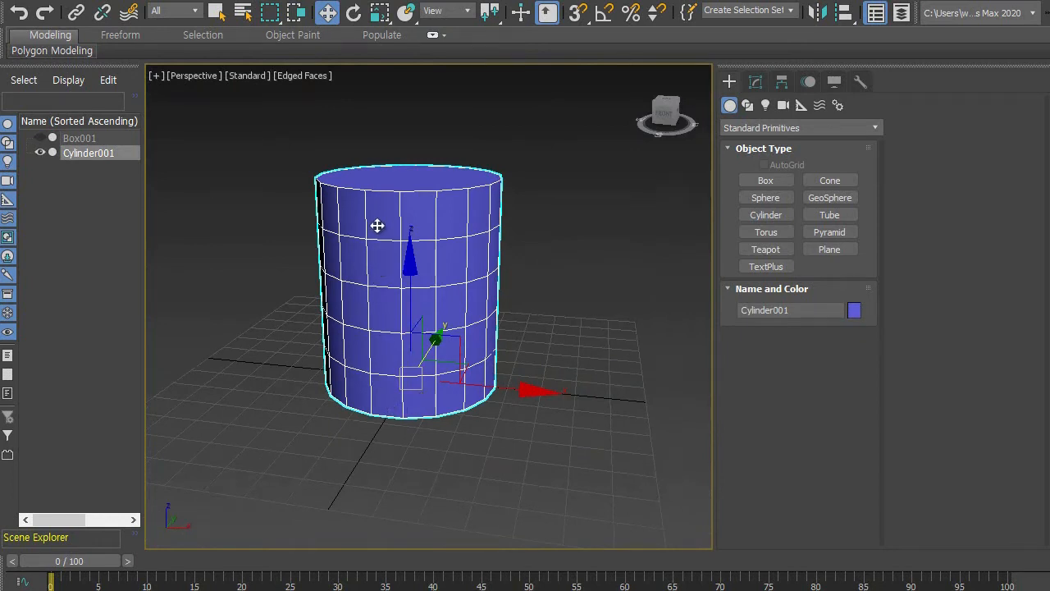
{"action": "middle_click_drag", "start_coordinate": [473, 369], "coordinate": [494, 375], "text": "alt"}
{"action": "middle_click_drag", "start_coordinate": [593, 262], "coordinate": [551, 248], "text": "alt"}
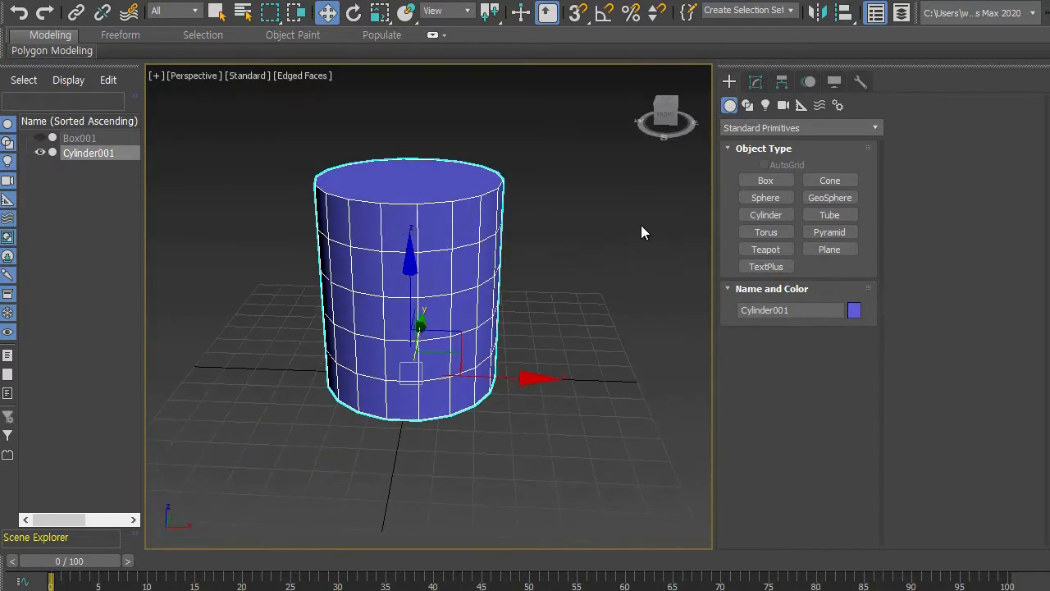
{"action": "left_click", "coordinate": [755, 82]}
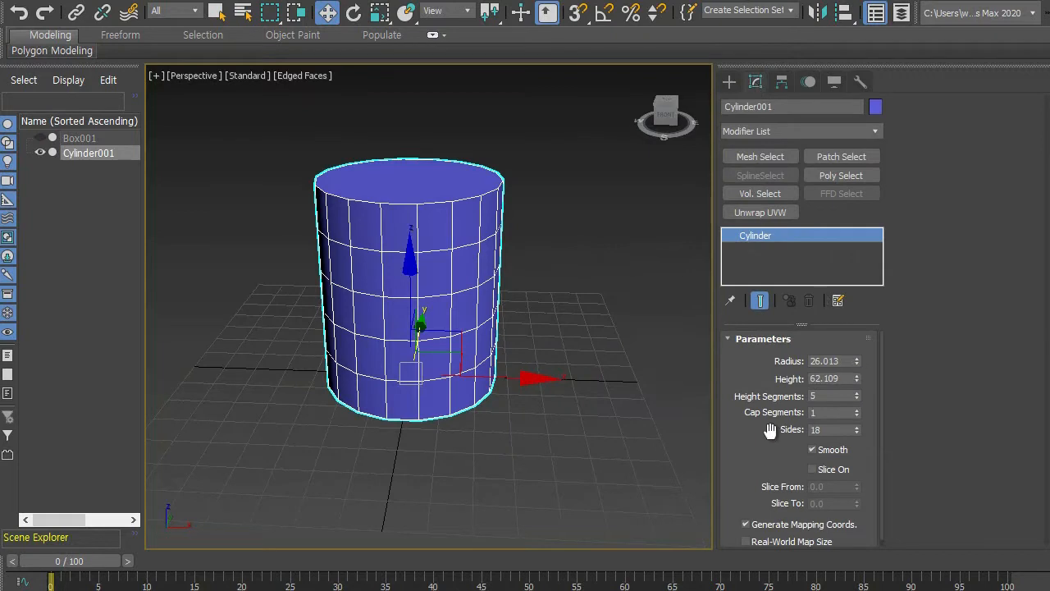
{"action": "left_click_drag", "start_coordinate": [772, 389], "coordinate": [775, 375]}
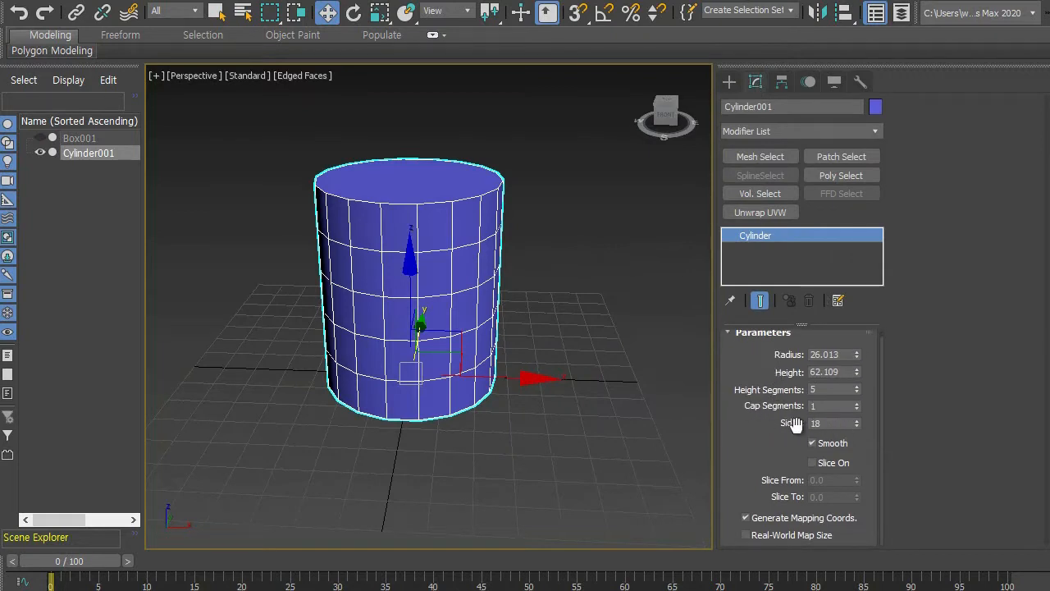
{"action": "left_click_drag", "start_coordinate": [856, 425], "coordinate": [857, 425]}
{"action": "middle_click_drag", "start_coordinate": [588, 440], "coordinate": [533, 452], "text": "alt"}
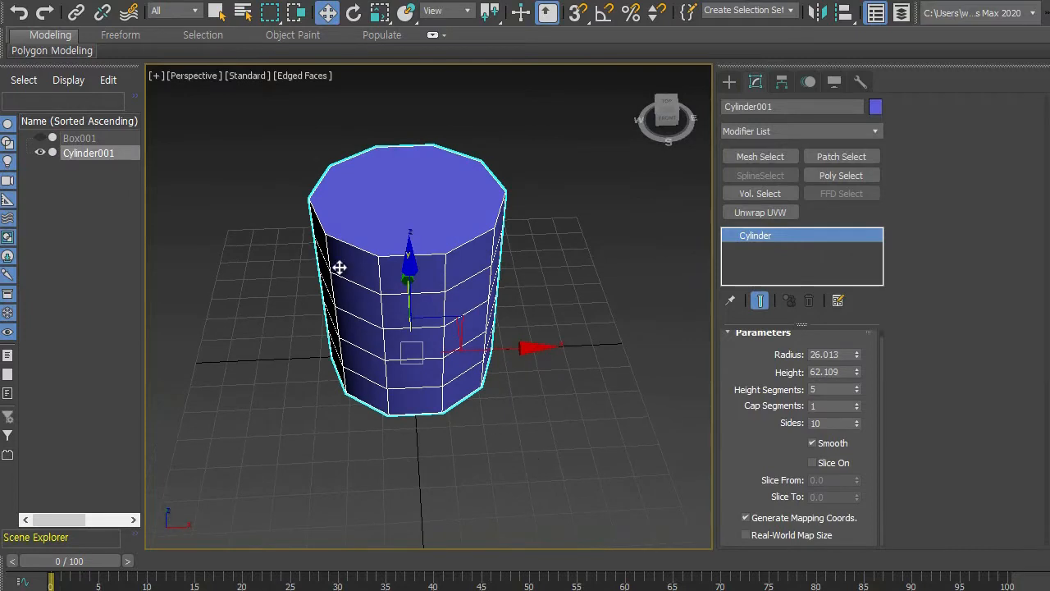
{"action": "middle_click_drag", "start_coordinate": [569, 399], "coordinate": [631, 368], "text": "alt"}
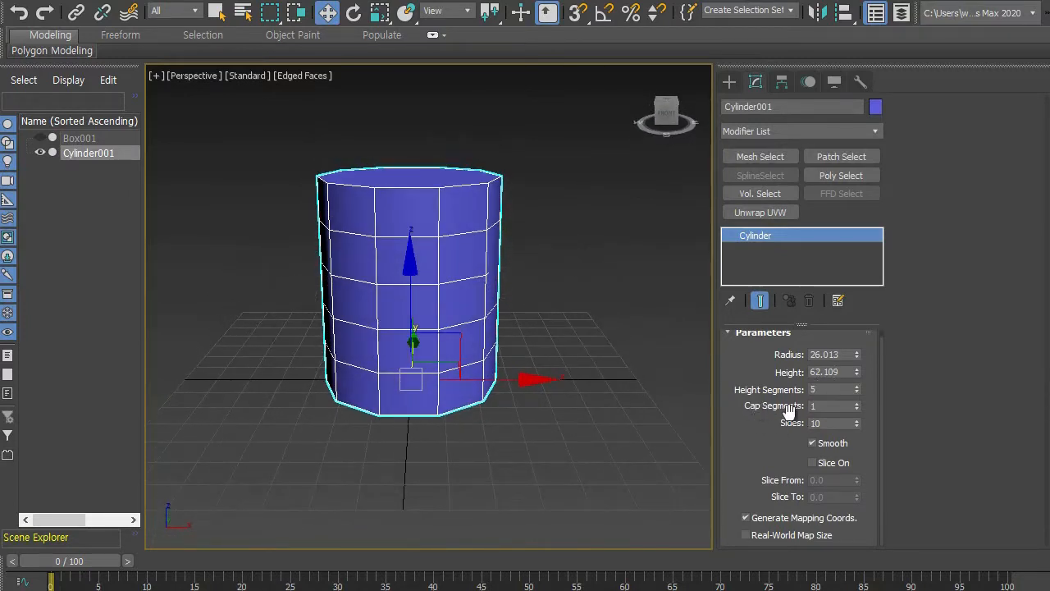
{"action": "left_click", "coordinate": [856, 402]}
{"action": "middle_click_drag", "start_coordinate": [547, 382], "coordinate": [575, 382], "text": "alt"}
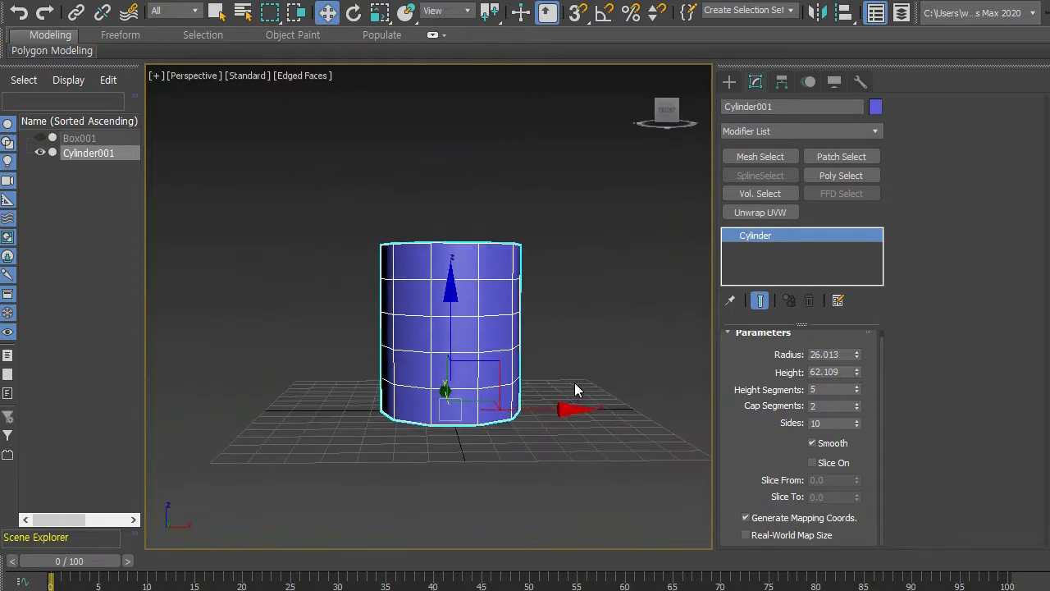
Convert the cylinder to an Editable Poly and view it from slightly above.
{"action": "right_click", "coordinate": [759, 235]}
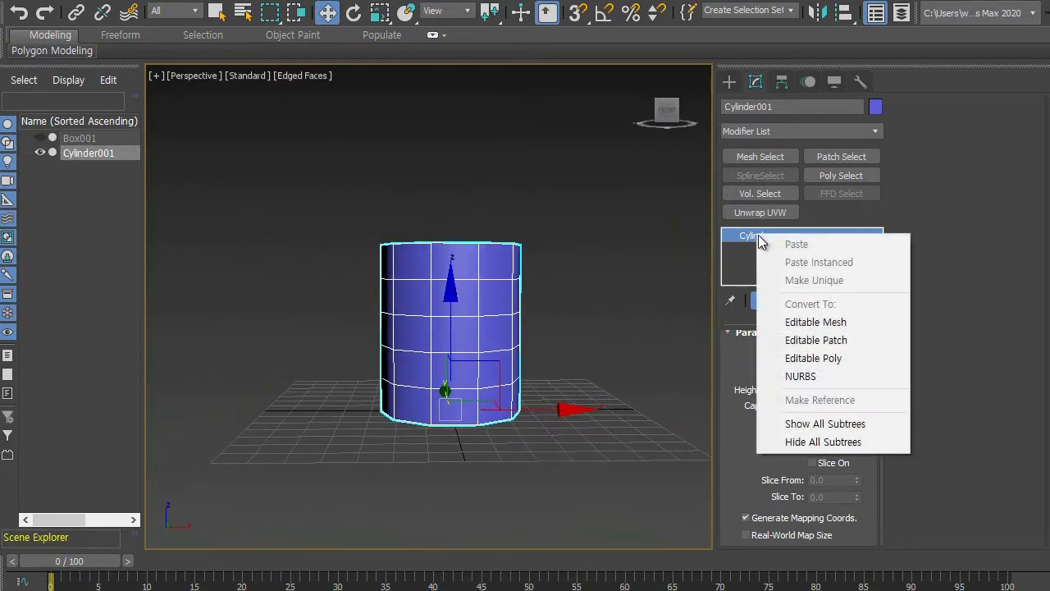
{"action": "left_click", "coordinate": [823, 359]}
{"action": "middle_click_drag", "start_coordinate": [593, 337], "coordinate": [549, 370], "text": "alt"}
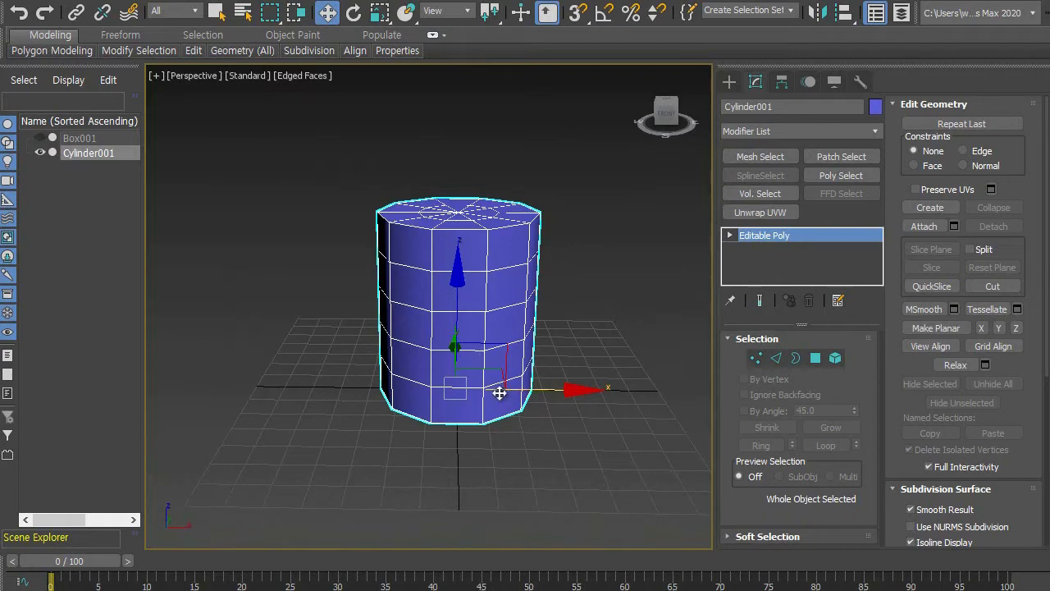
Select all vertices of the cylinder's top cap at Vertex level and scale them uniformly inward to about half the width, leaving them deselected.
{"action": "middle_click_drag", "start_coordinate": [509, 402], "coordinate": [508, 412], "text": "alt"}
{"action": "middle_click_drag", "start_coordinate": [529, 371], "coordinate": [524, 390]}
{"action": "scroll", "coordinate": [520, 380], "scroll_direction": "up", "scroll_amount": 1}
{"action": "left_click", "coordinate": [382, 14]}
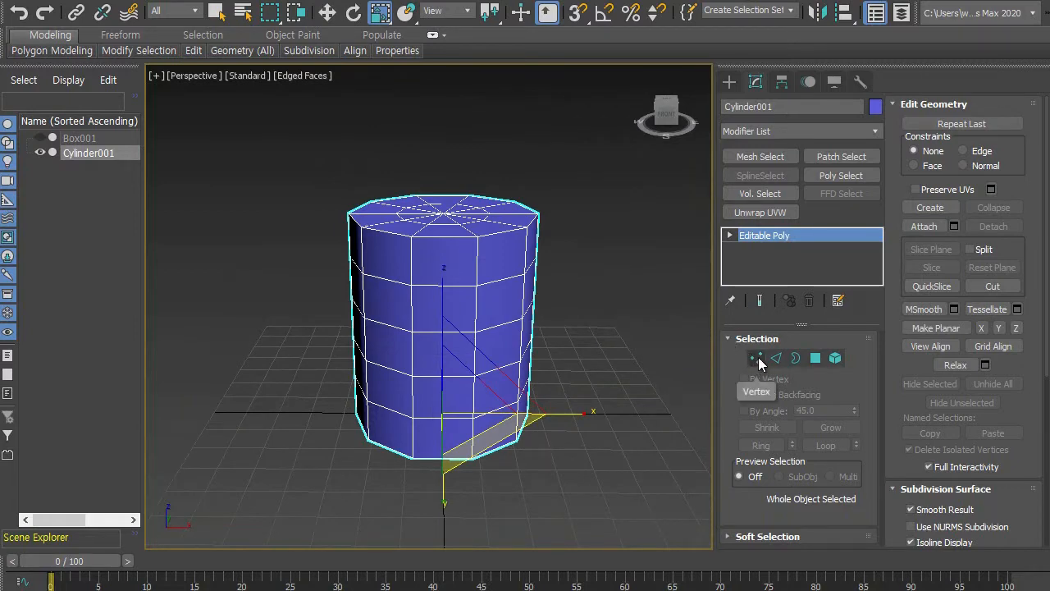
{"action": "left_click", "coordinate": [758, 361]}
{"action": "mouse_move", "coordinate": [463, 330]}
{"action": "middle_mouse_down", "text": "alt"}
{"action": "mouse_move", "coordinate": [459, 366]}
{"action": "mouse_move", "coordinate": [459, 312]}
{"action": "middle_mouse_up", "text": "alt"}
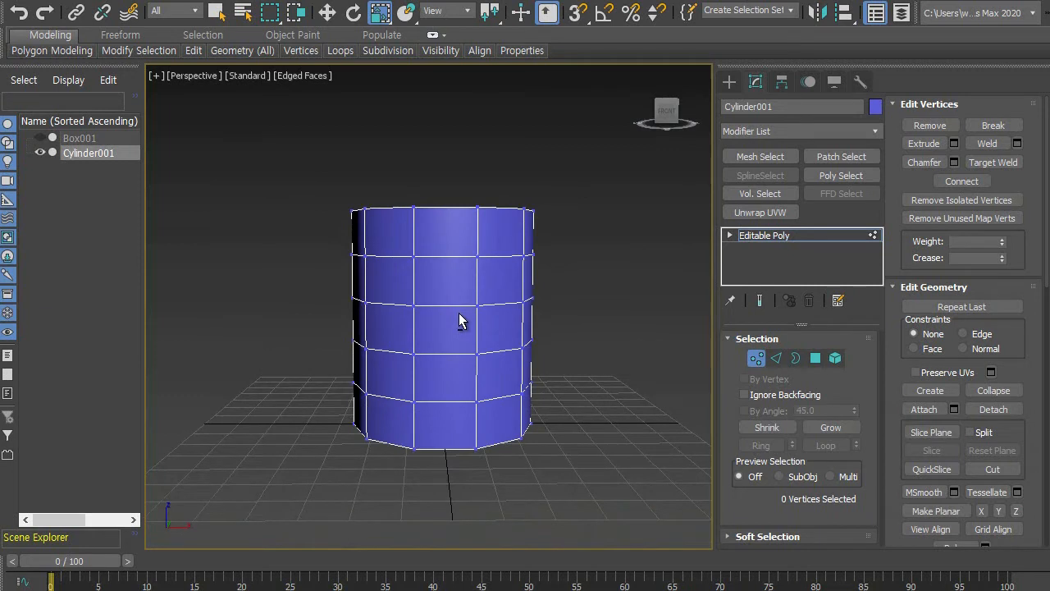
{"action": "left_click_drag", "start_coordinate": [306, 151], "coordinate": [502, 232]}
{"action": "left_click_drag", "start_coordinate": [586, 235], "coordinate": [586, 238]}
{"action": "middle_click_drag", "start_coordinate": [561, 253], "coordinate": [487, 275], "text": "alt"}
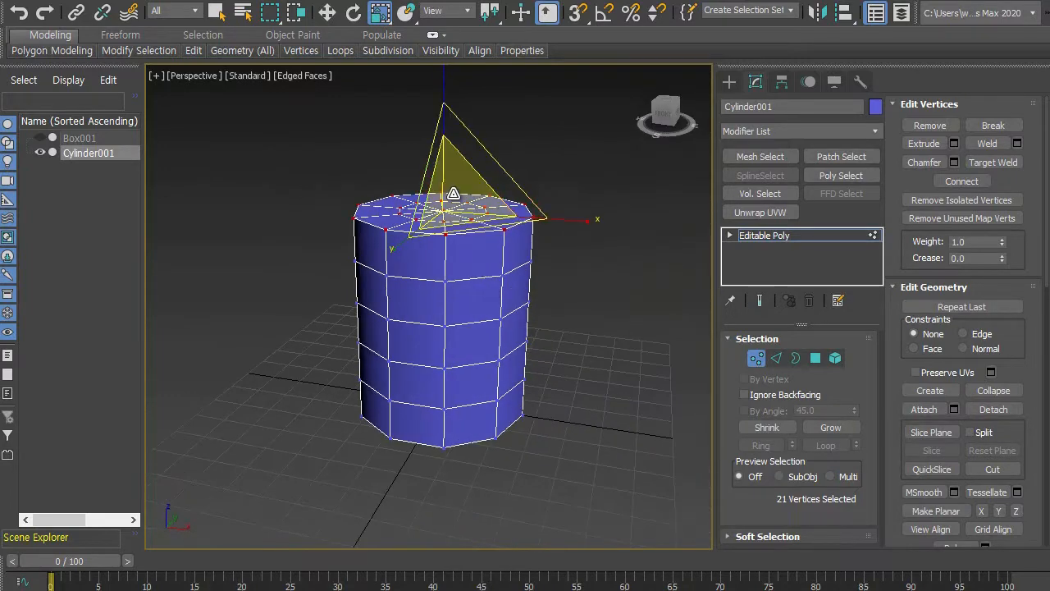
{"action": "left_click_drag", "start_coordinate": [452, 193], "coordinate": [464, 269]}
{"action": "middle_click_drag", "start_coordinate": [469, 270], "coordinate": [562, 316], "text": "alt"}
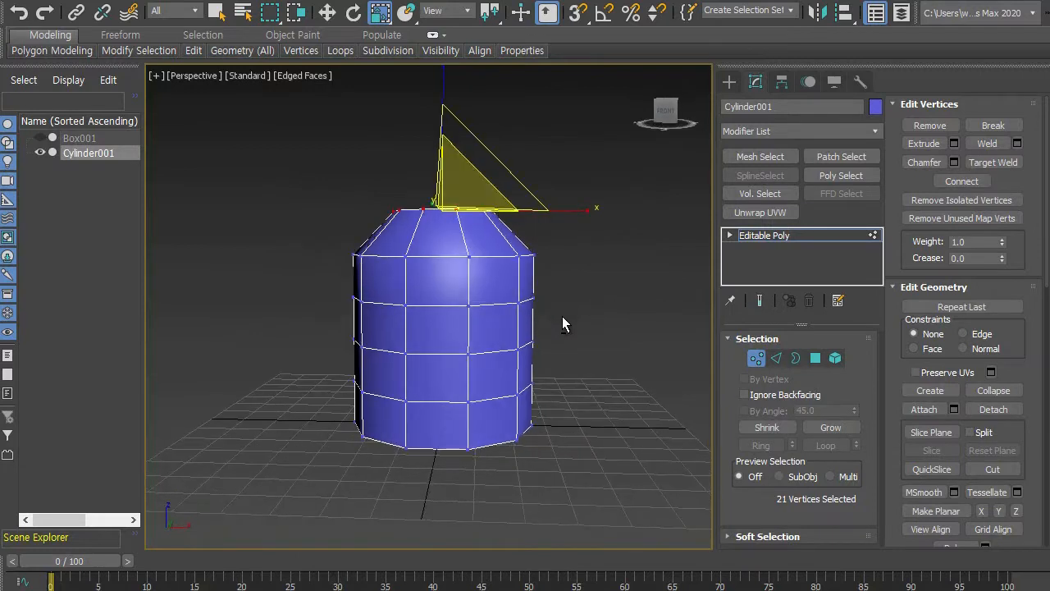
{"action": "left_click", "coordinate": [581, 288]}
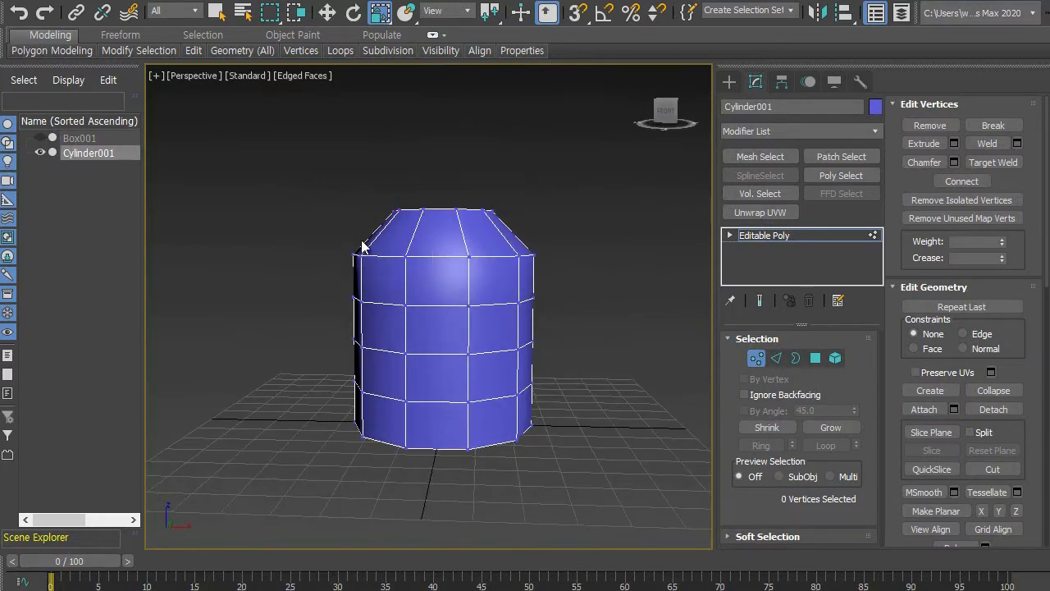
Select the ring of vertices just below the top and scale it uniformly inward to continue the taper.
{"action": "left_click_drag", "start_coordinate": [330, 234], "coordinate": [461, 268]}
{"action": "left_click_drag", "start_coordinate": [573, 276], "coordinate": [574, 276]}
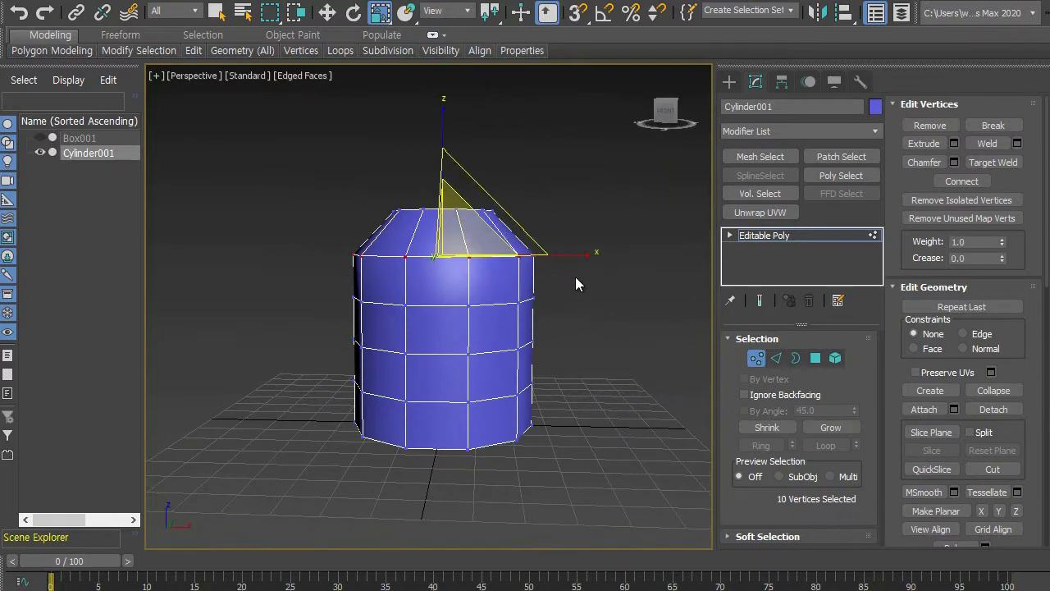
{"action": "middle_click_drag", "start_coordinate": [575, 287], "coordinate": [511, 313], "text": "alt"}
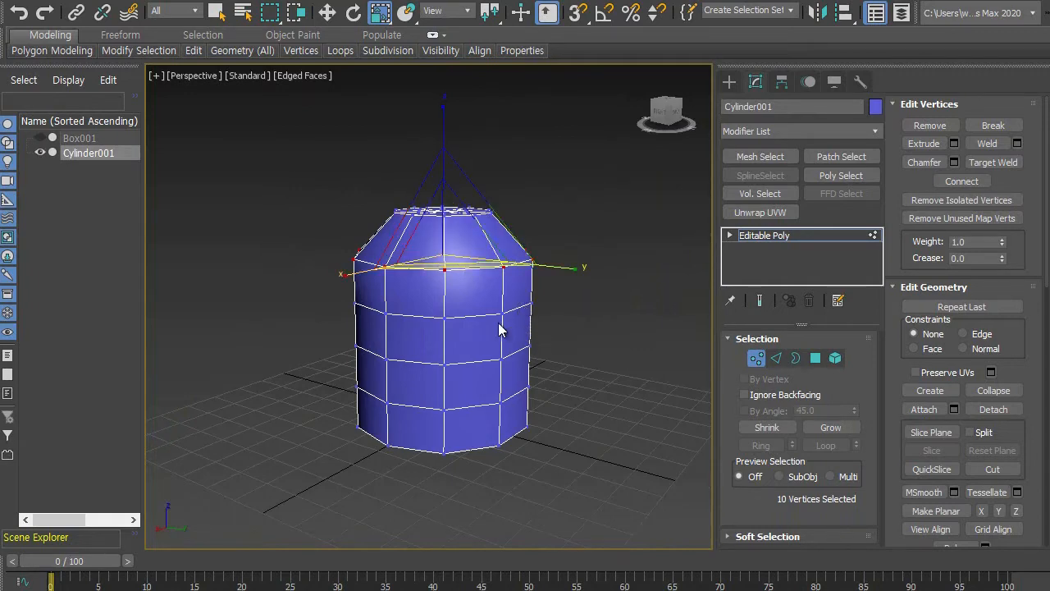
{"action": "middle_click_drag", "start_coordinate": [326, 315], "coordinate": [537, 304], "text": "alt"}
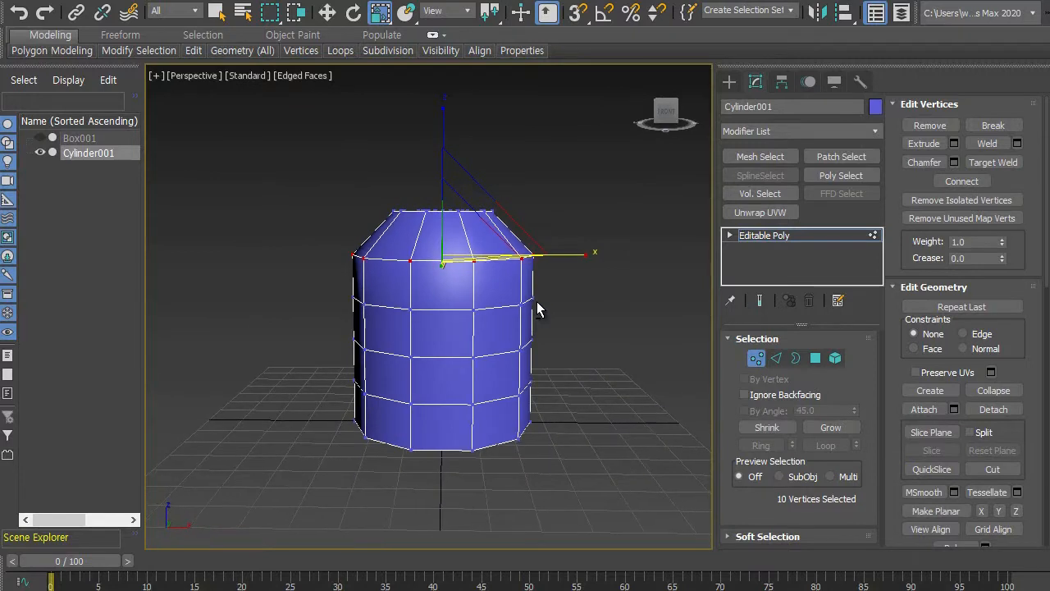
{"action": "middle_click_drag", "start_coordinate": [537, 309], "coordinate": [518, 310], "text": "alt"}
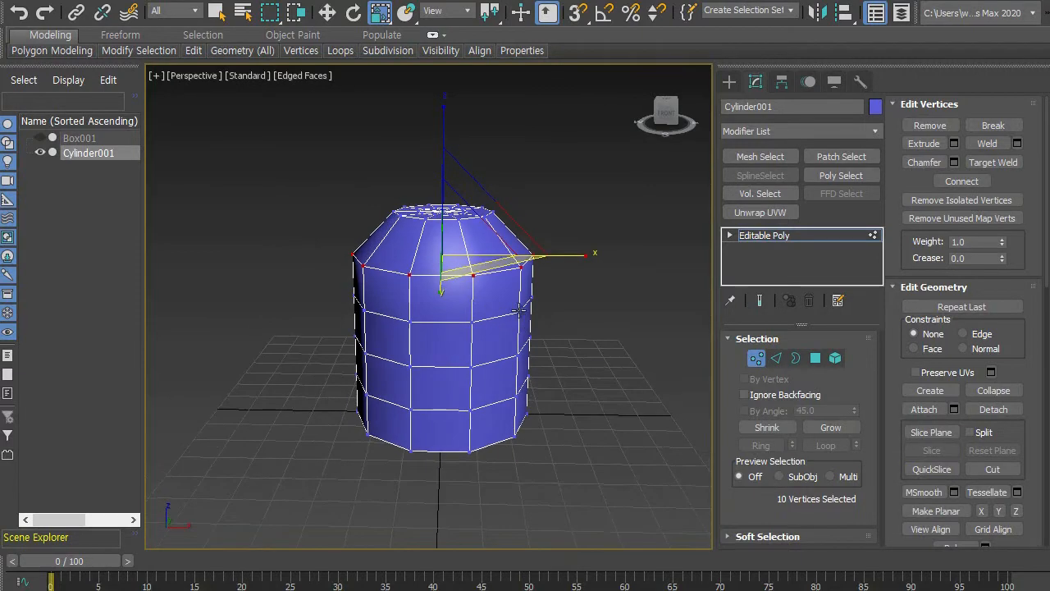
{"action": "mouse_move", "coordinate": [487, 298]}
{"action": "middle_mouse_down", "text": "alt"}
{"action": "mouse_move", "coordinate": [485, 318]}
{"action": "mouse_move", "coordinate": [486, 307]}
{"action": "mouse_move", "coordinate": [463, 302]}
{"action": "mouse_move", "coordinate": [450, 317]}
{"action": "mouse_move", "coordinate": [485, 317]}
{"action": "mouse_move", "coordinate": [492, 274]}
{"action": "mouse_move", "coordinate": [483, 297]}
{"action": "middle_mouse_up", "text": "alt"}
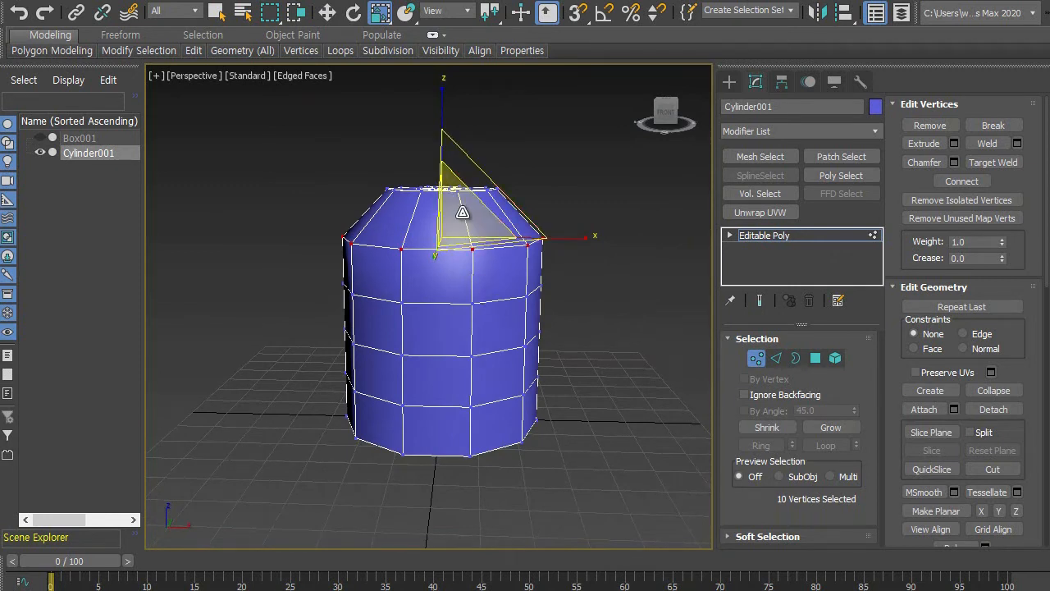
{"action": "left_click_drag", "start_coordinate": [459, 214], "coordinate": [454, 241]}
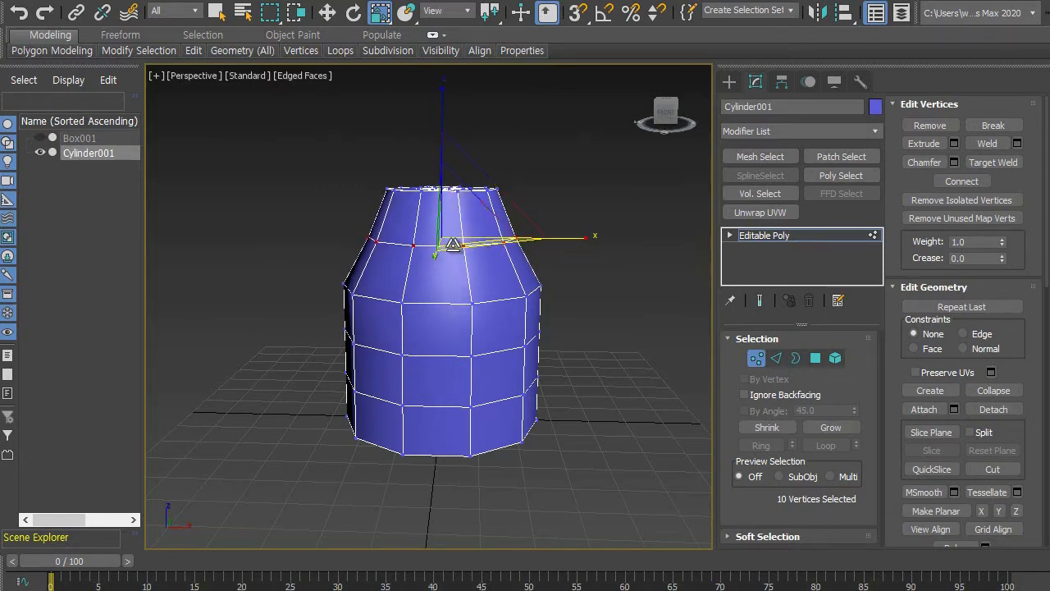
{"action": "middle_click_drag", "start_coordinate": [499, 328], "coordinate": [504, 307], "text": "alt"}
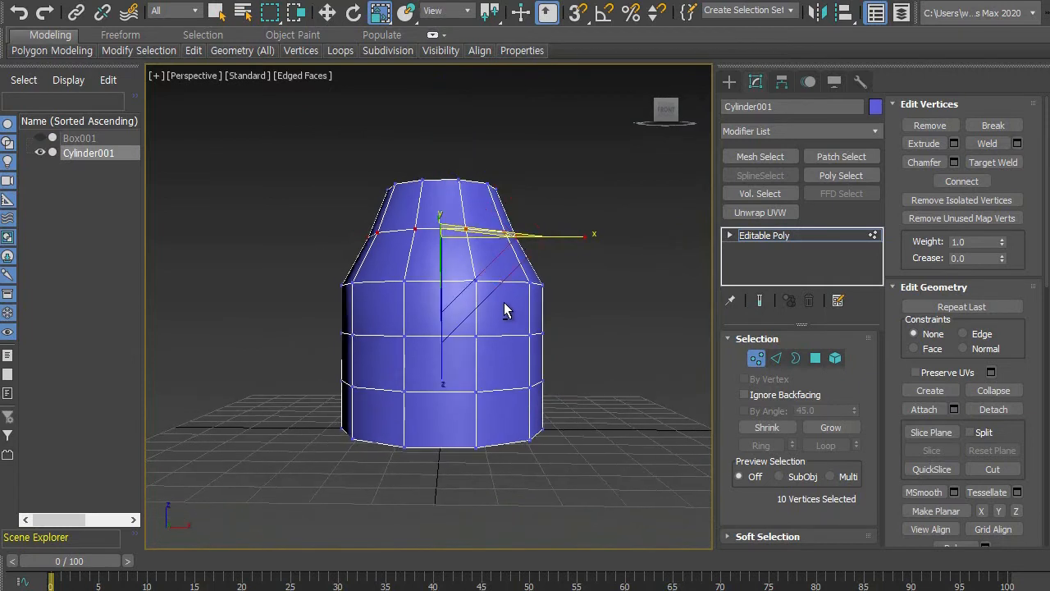
Scale the third and fourth vertex rings from the top inward, each less than the one above, for a smoothly curved taper.
{"action": "left_click_drag", "start_coordinate": [563, 301], "coordinate": [563, 300]}
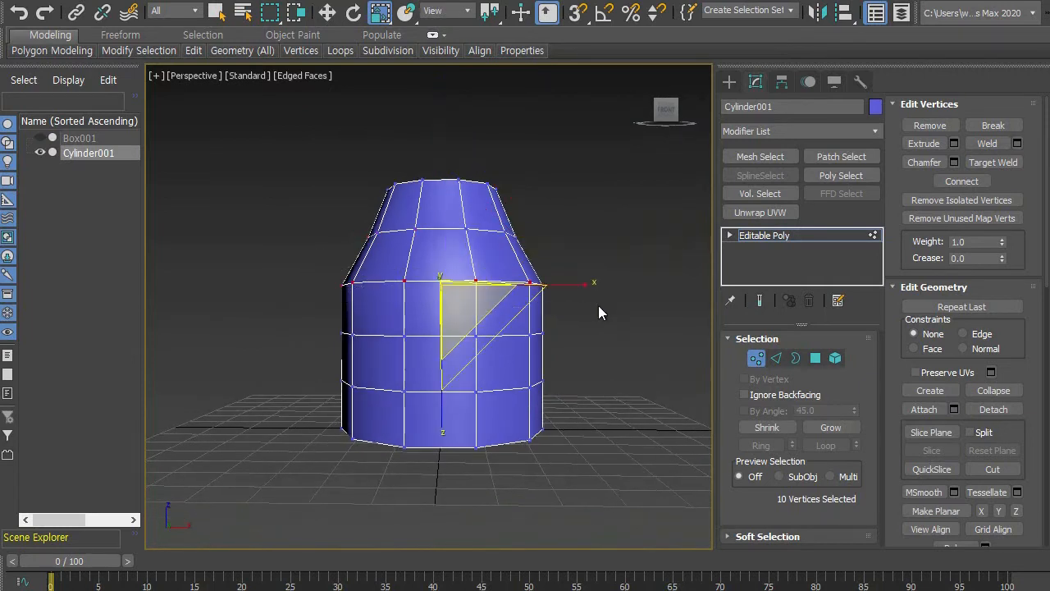
{"action": "left_click_drag", "start_coordinate": [453, 293], "coordinate": [454, 311]}
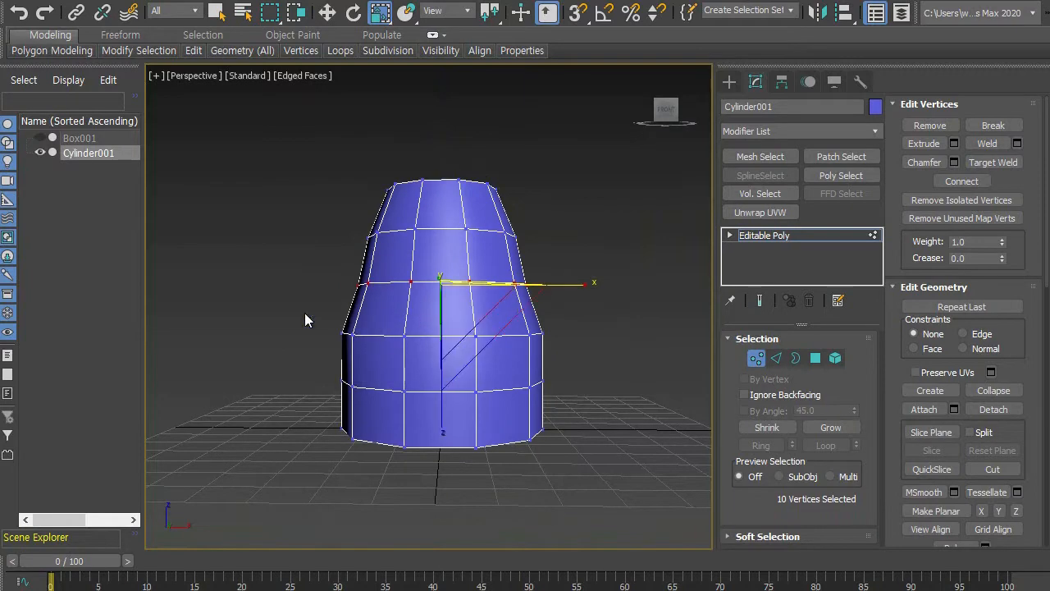
{"action": "left_click_drag", "start_coordinate": [309, 304], "coordinate": [567, 357]}
{"action": "middle_click_drag", "start_coordinate": [591, 300], "coordinate": [615, 374], "text": "alt"}
{"action": "left_click_drag", "start_coordinate": [415, 315], "coordinate": [418, 324]}
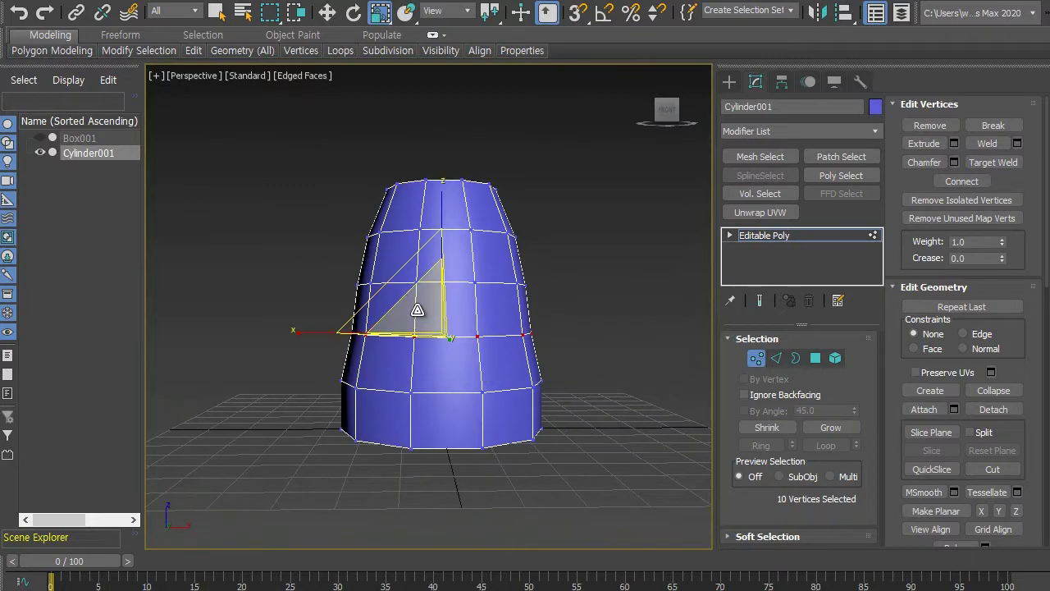
{"action": "left_click_drag", "start_coordinate": [416, 308], "coordinate": [417, 308]}
{"action": "middle_click_drag", "start_coordinate": [432, 408], "coordinate": [434, 345], "text": "alt"}
Scale the bottom vertex ring slightly inward, deselect it and leave the Vertex level.
{"action": "left_click_drag", "start_coordinate": [564, 411], "coordinate": [570, 417]}
{"action": "middle_click_drag", "start_coordinate": [584, 424], "coordinate": [441, 385], "text": "alt"}
{"action": "left_click", "coordinate": [534, 299]}
{"action": "scroll", "coordinate": [542, 337], "scroll_direction": "down", "scroll_amount": 3}
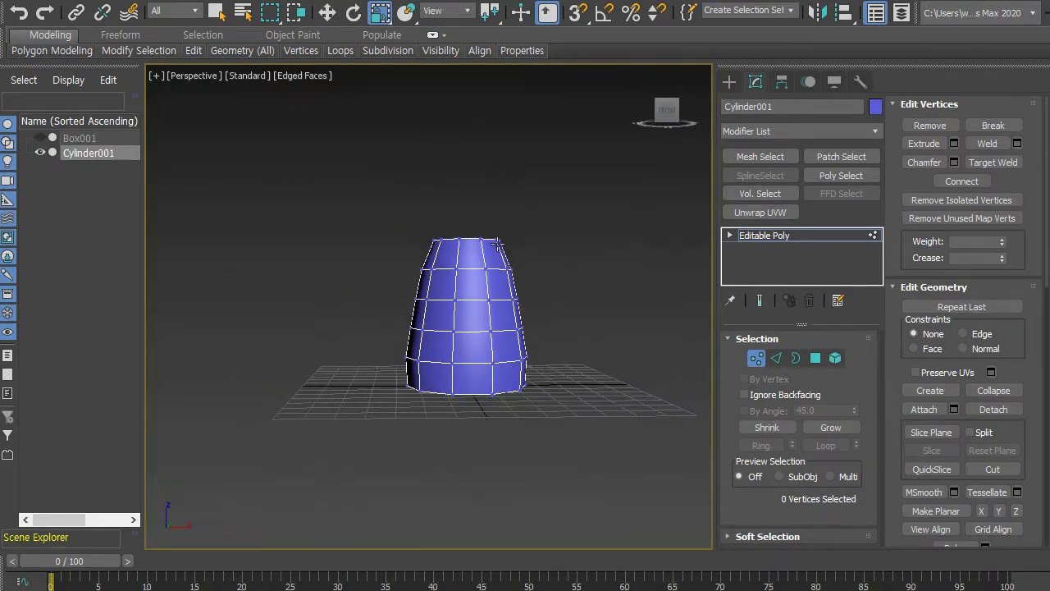
{"action": "middle_click_drag", "start_coordinate": [533, 405], "coordinate": [526, 393], "text": "alt"}
{"action": "scroll", "coordinate": [526, 394], "scroll_direction": "up", "scroll_amount": 3}
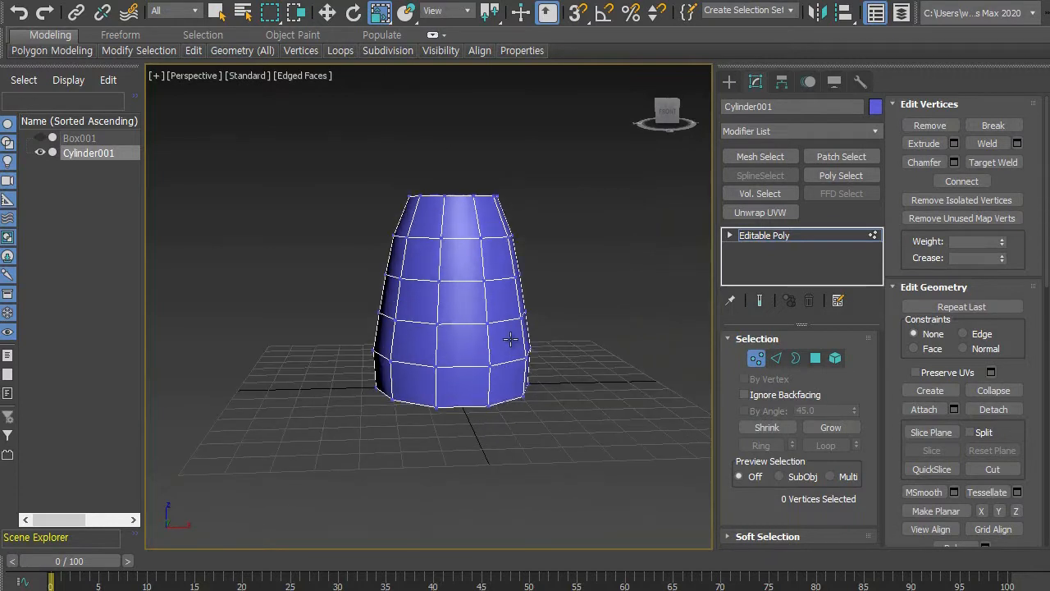
{"action": "middle_click_drag", "start_coordinate": [517, 331], "coordinate": [506, 333]}
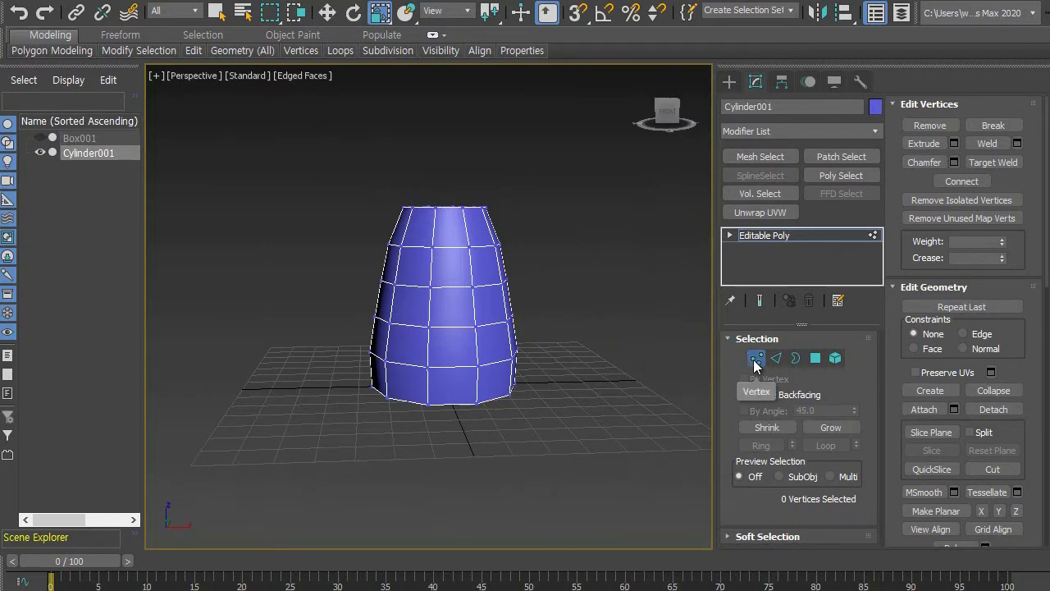
{"action": "left_click", "coordinate": [755, 361]}
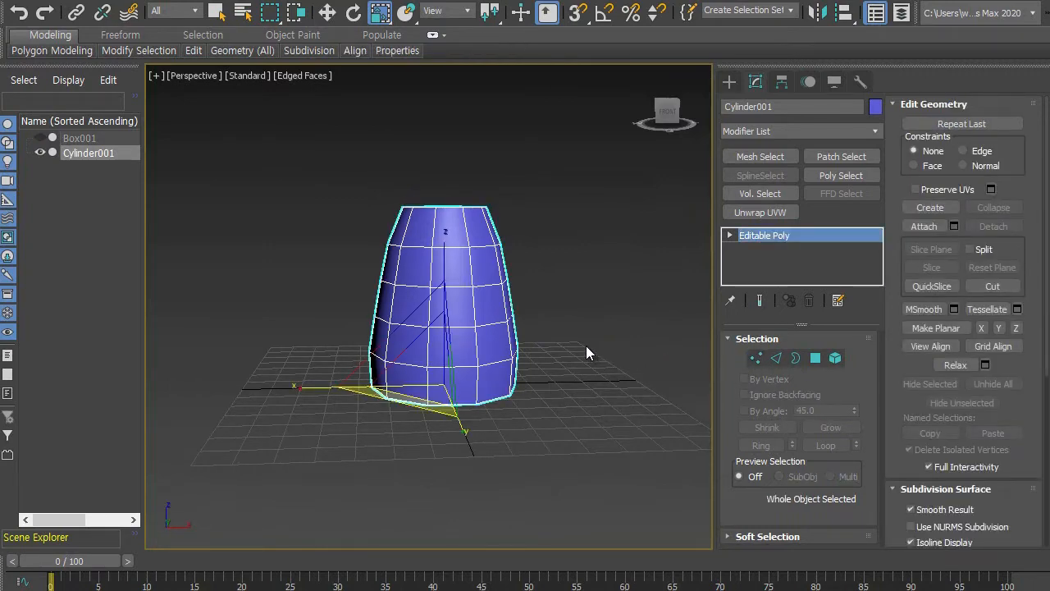
In the maximized Top view, rotate the cylinder about Z until two opposite corners lie on the Y axis.
{"action": "middle_click_drag", "start_coordinate": [586, 345], "coordinate": [581, 353]}
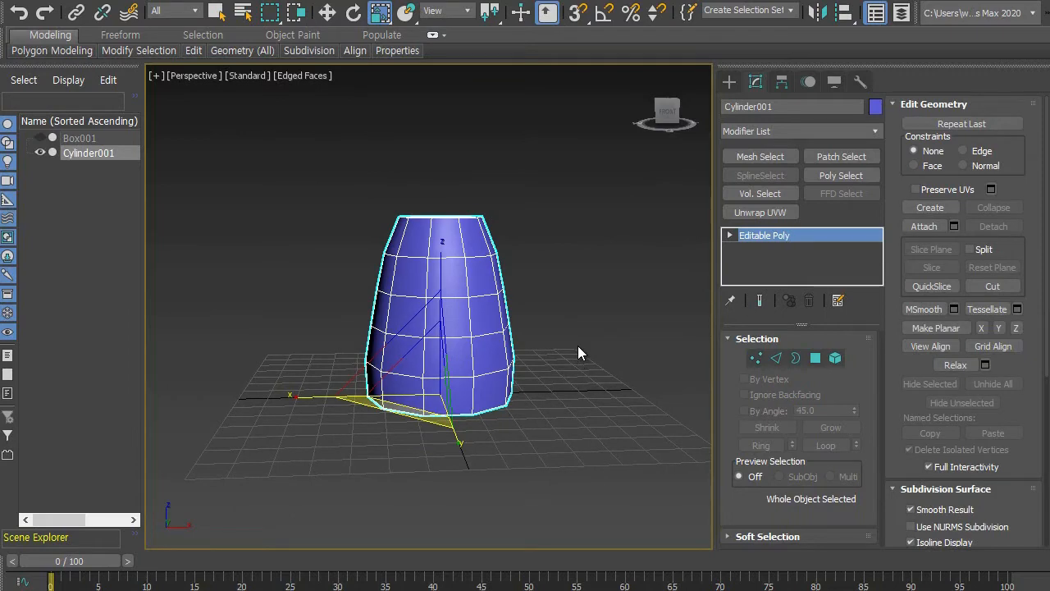
{"action": "key", "text": "alt+w"}
{"action": "middle_click", "coordinate": [375, 261]}
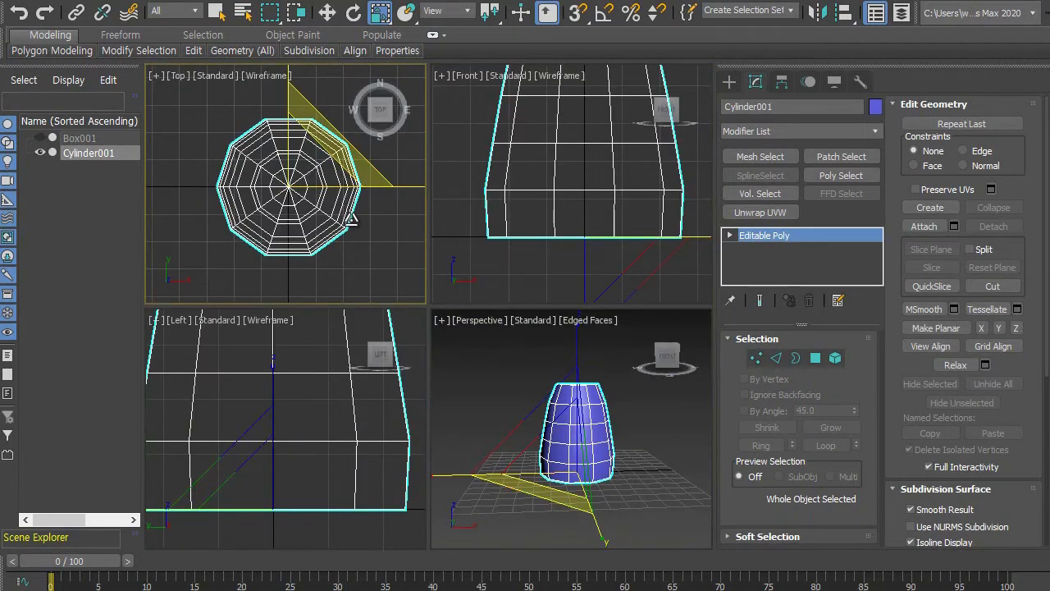
{"action": "key", "text": "alt+w"}
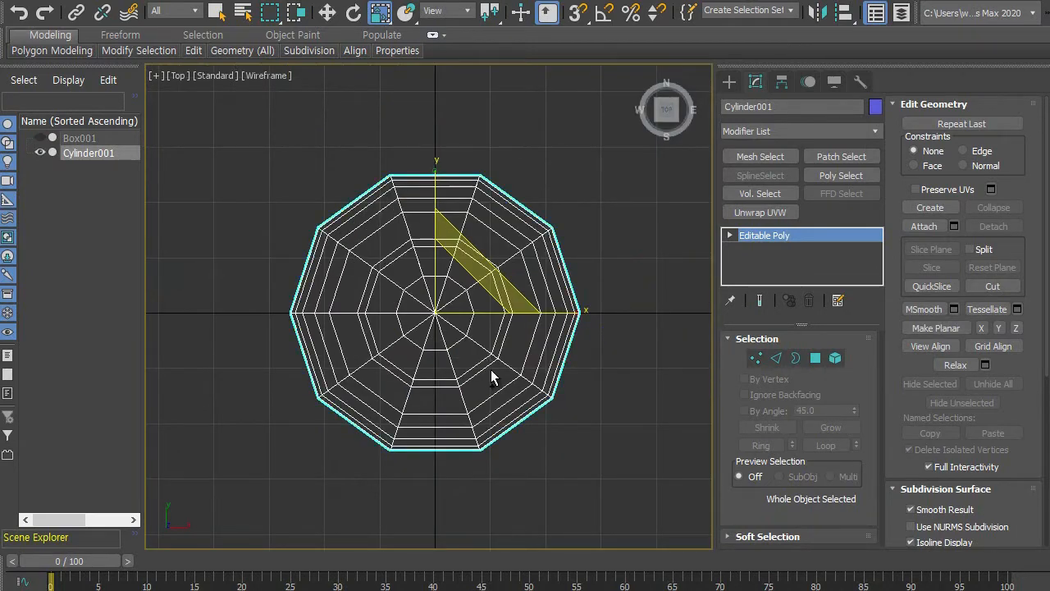
{"action": "scroll", "coordinate": [491, 366], "scroll_direction": "up", "scroll_amount": 2}
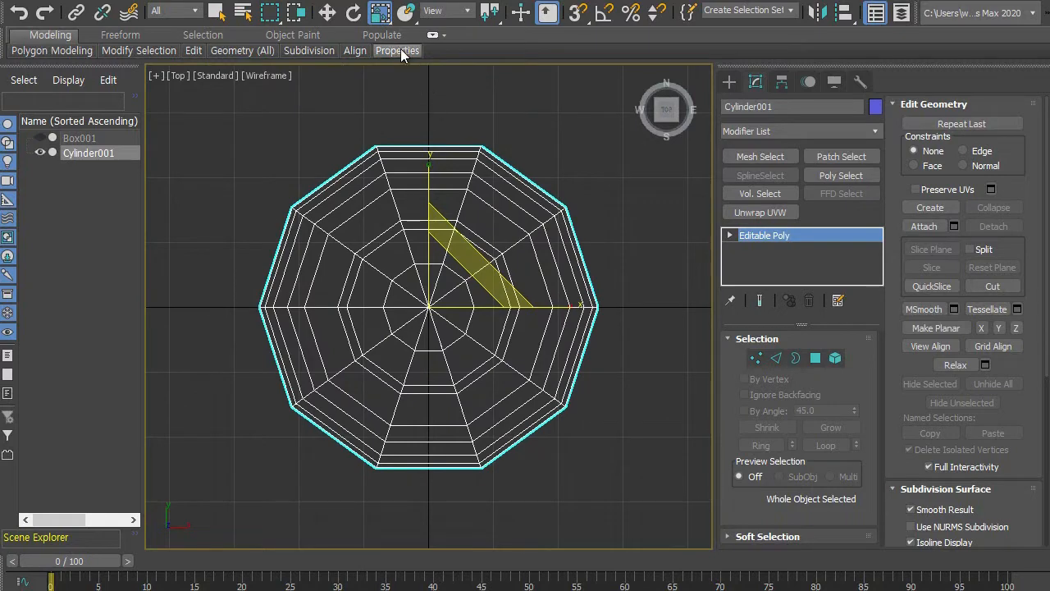
{"action": "left_click", "coordinate": [352, 14]}
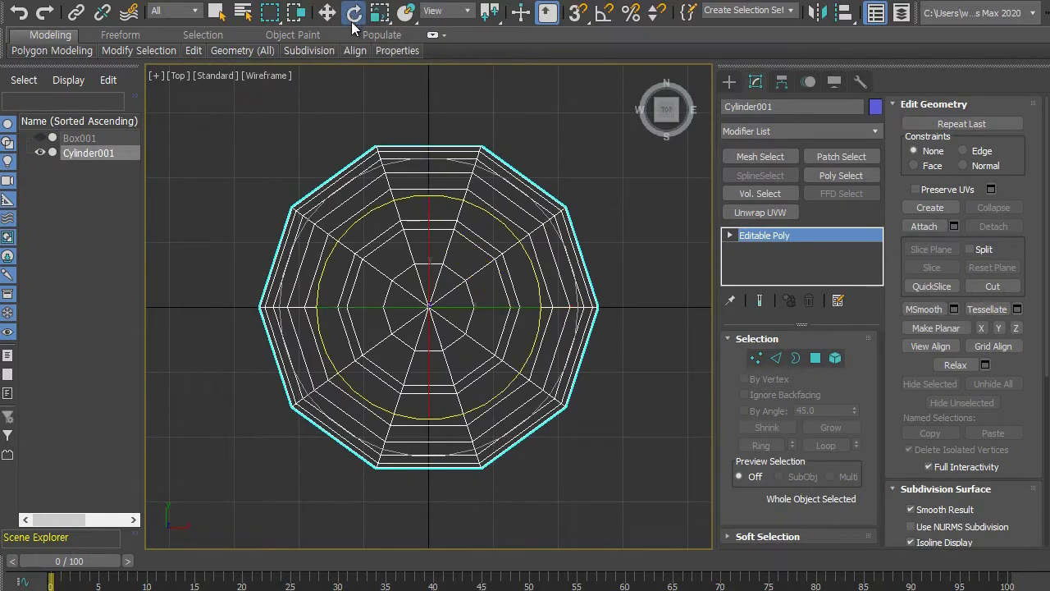
{"action": "left_click_drag", "start_coordinate": [486, 210], "coordinate": [467, 179]}
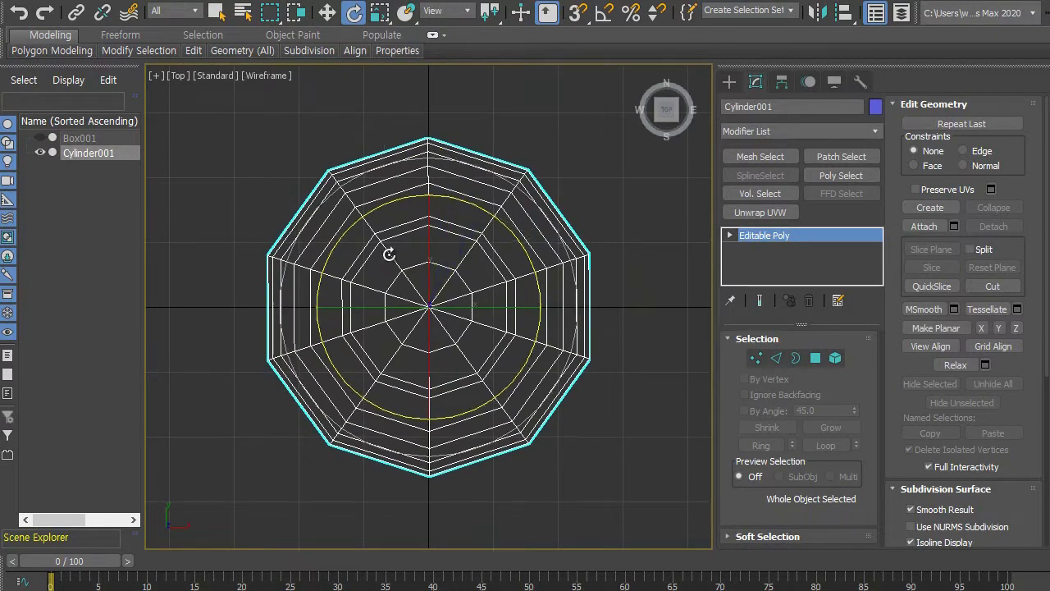
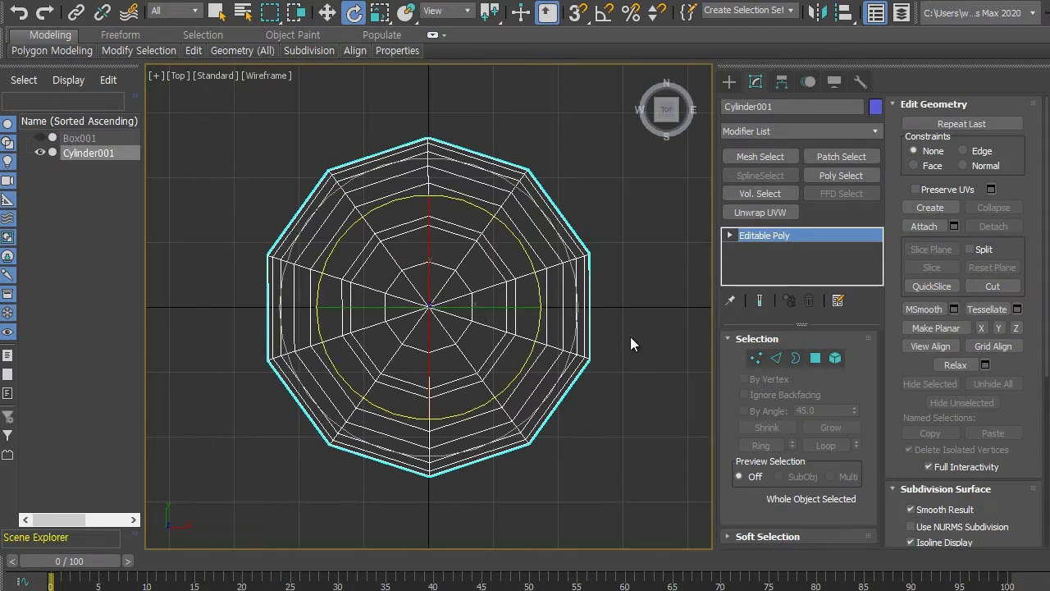
{"action": "middle_click_drag", "start_coordinate": [630, 337], "coordinate": [622, 345]}
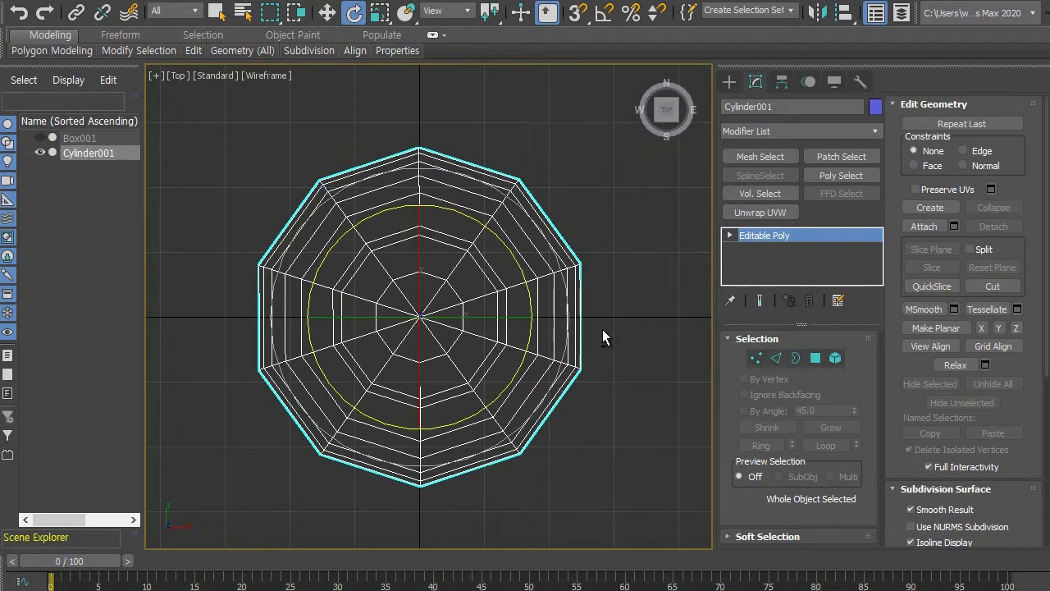
Return to the maximized Perspective view and reselect the cylinder, seen from above.
{"action": "key", "text": "alt+w"}
{"action": "right_click", "coordinate": [465, 351]}
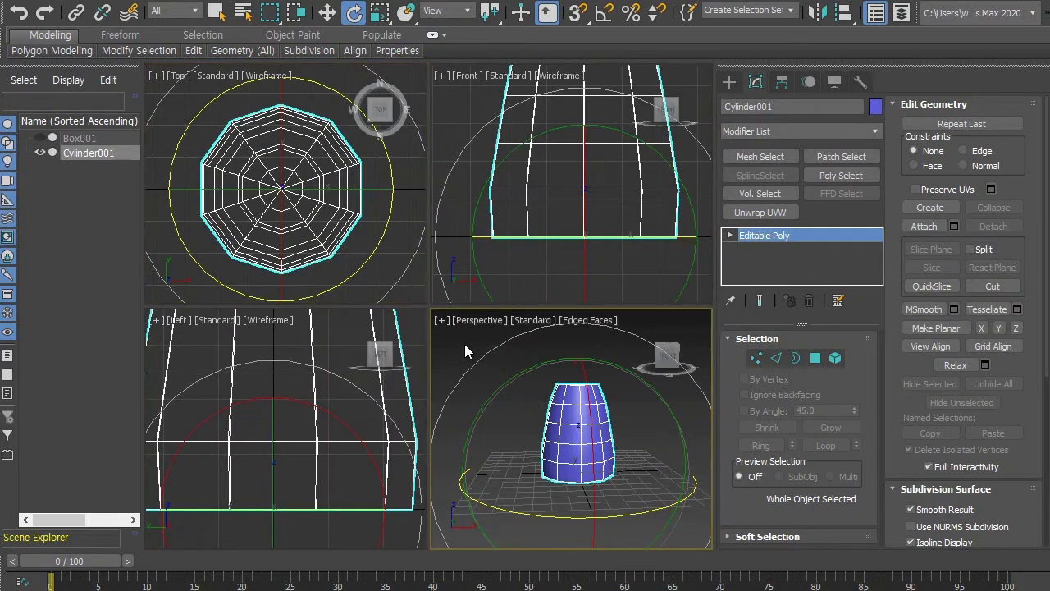
{"action": "key", "text": "alt+w"}
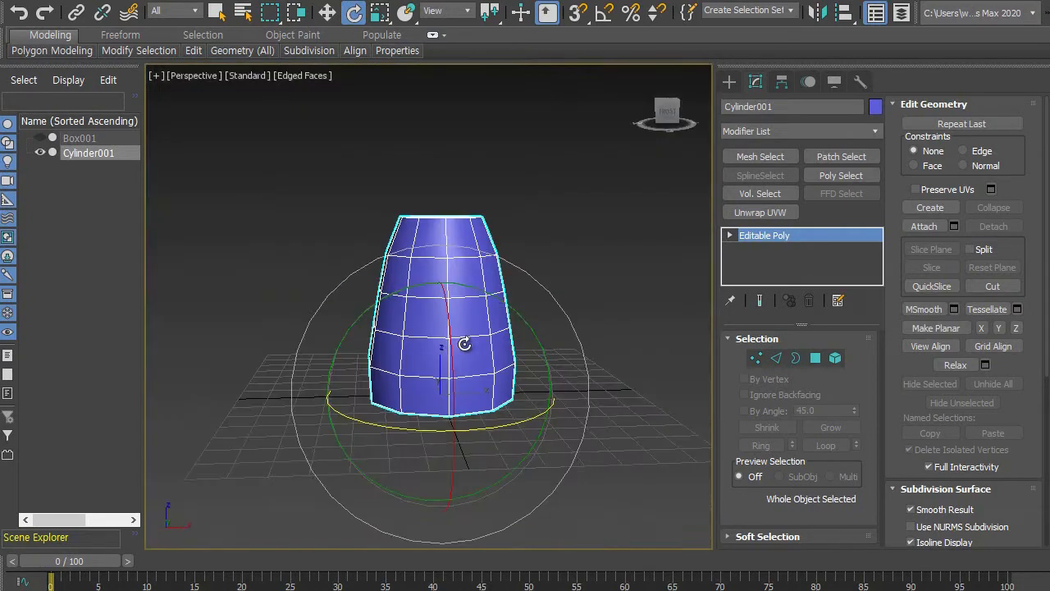
{"action": "middle_click_drag", "start_coordinate": [499, 339], "coordinate": [452, 314], "text": "alt"}
{"action": "left_click", "coordinate": [557, 325]}
{"action": "left_click", "coordinate": [452, 314]}
{"action": "middle_click_drag", "start_coordinate": [423, 362], "coordinate": [436, 270], "text": "alt"}
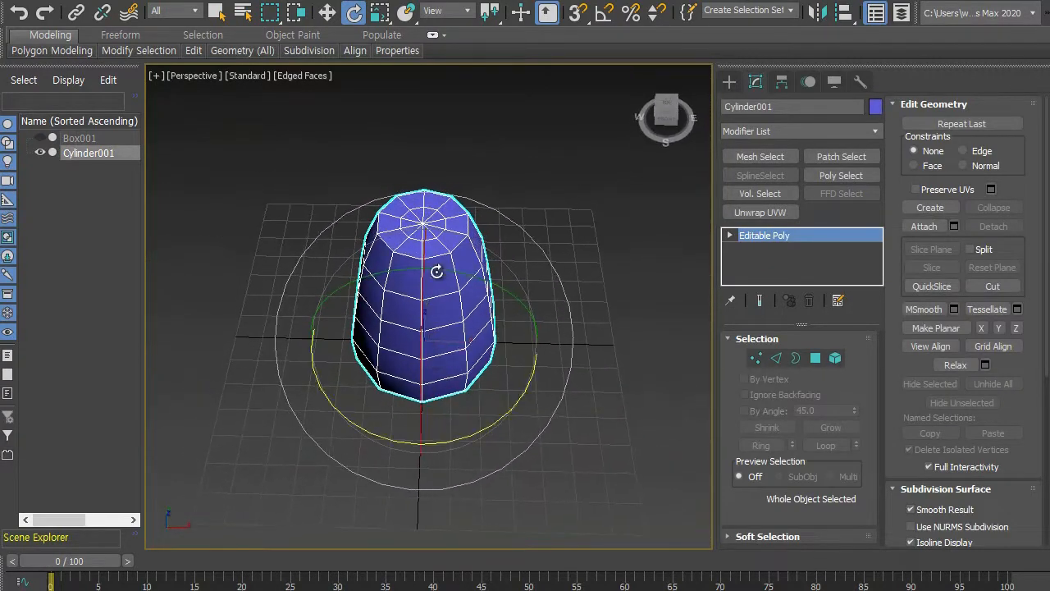
Scale the whole cylinder down slightly along Y to make it an oval, and deselect it.
{"action": "left_click", "coordinate": [379, 12]}
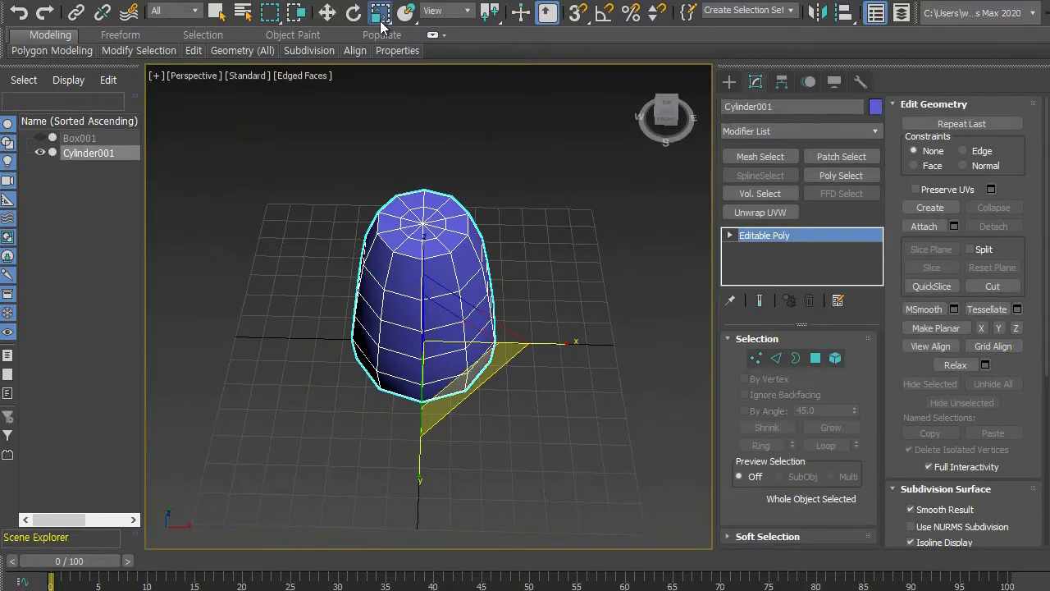
{"action": "middle_click_drag", "start_coordinate": [476, 183], "coordinate": [481, 256], "text": "alt"}
{"action": "left_click_drag", "start_coordinate": [420, 141], "coordinate": [420, 156]}
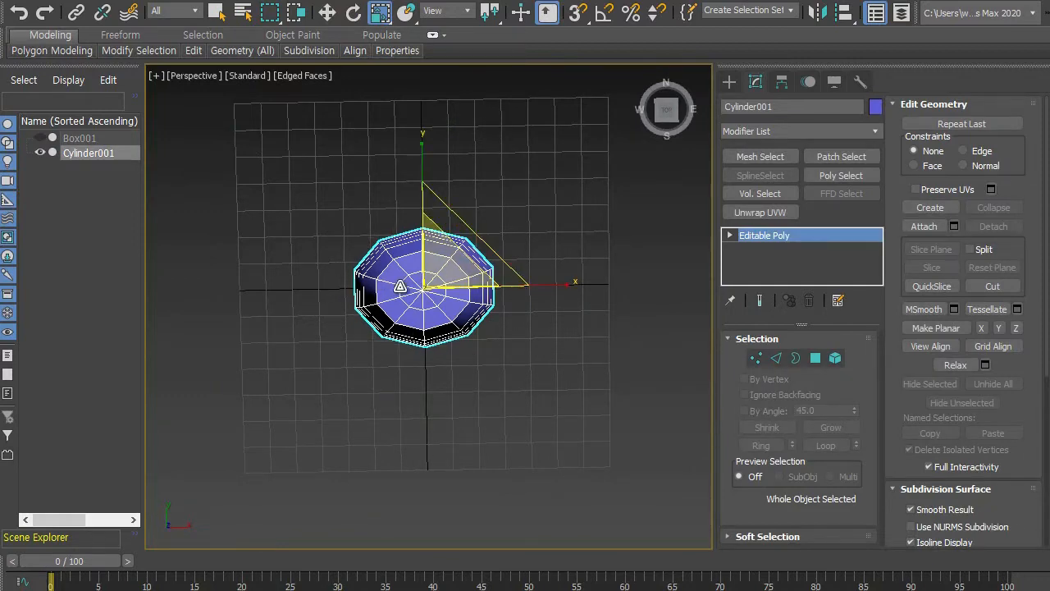
{"action": "middle_click_drag", "start_coordinate": [531, 321], "coordinate": [486, 222], "text": "alt"}
{"action": "left_click", "coordinate": [532, 294]}
{"action": "middle_click_drag", "start_coordinate": [533, 299], "coordinate": [495, 311], "text": "alt"}
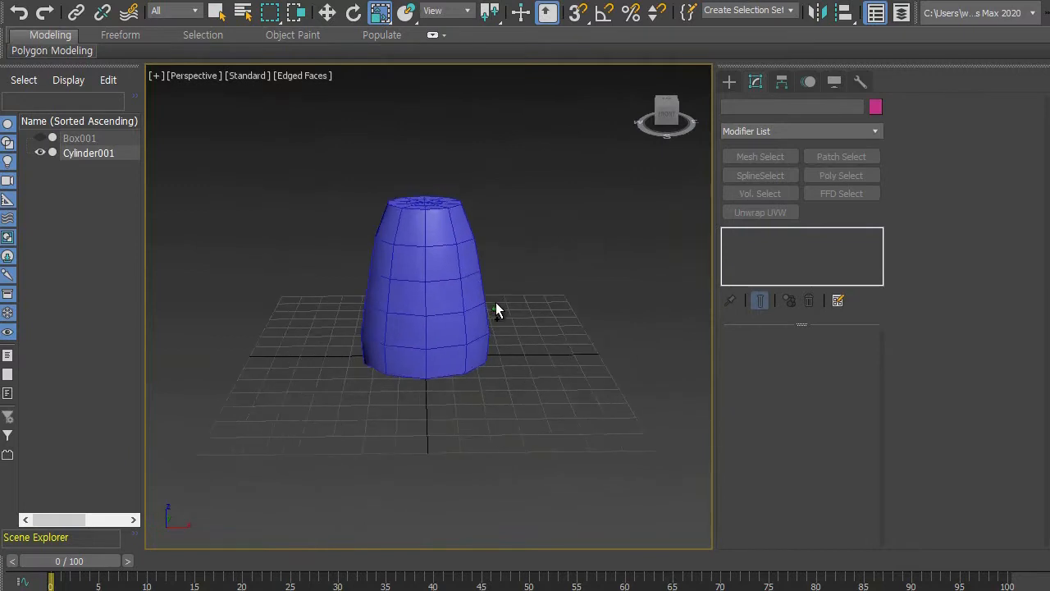
At Vertex level, select the cylinder's top centre vertex and the ten inner-ring vertices around it, and raise them slightly along Z.
{"action": "scroll", "coordinate": [496, 310], "scroll_direction": "up", "scroll_amount": 2}
{"action": "key", "text": "w"}
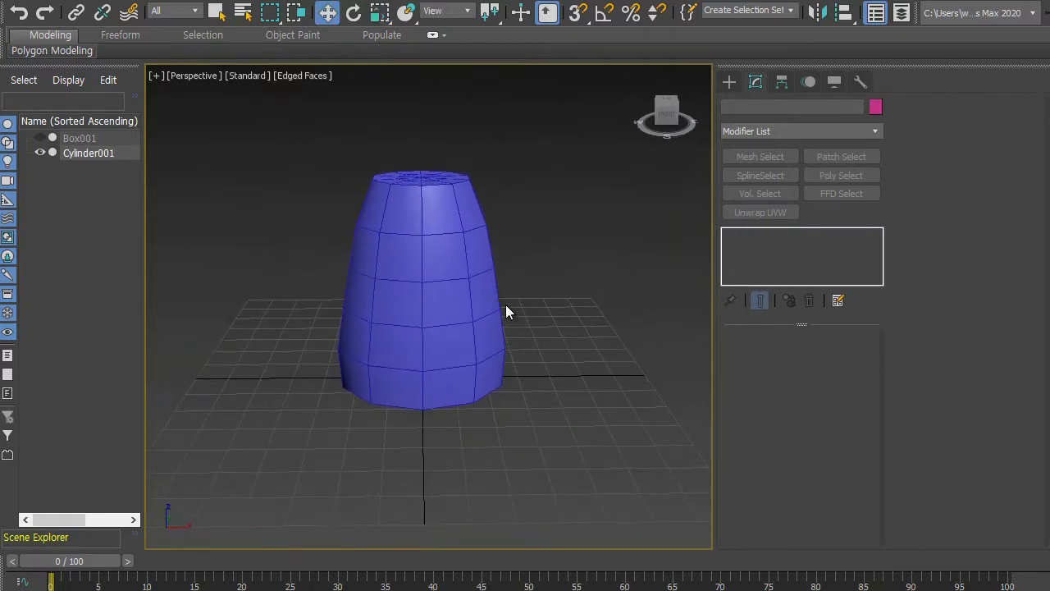
{"action": "middle_click_drag", "start_coordinate": [468, 300], "coordinate": [503, 331], "text": "alt"}
{"action": "left_click", "coordinate": [464, 305]}
{"action": "scroll", "coordinate": [503, 319], "scroll_direction": "up", "scroll_amount": 2}
{"action": "left_click", "coordinate": [757, 359]}
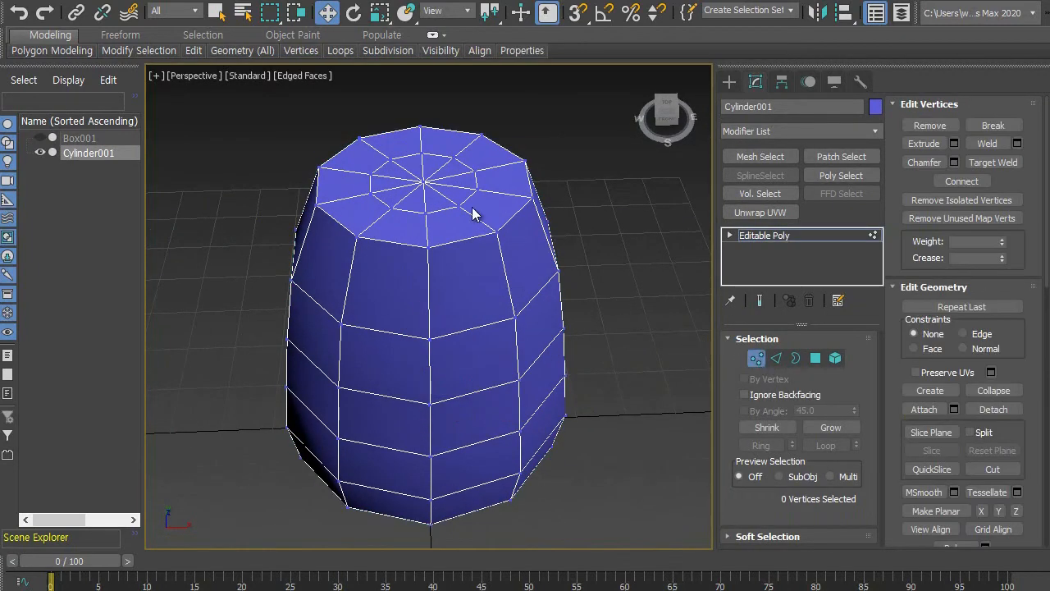
{"action": "left_click", "coordinate": [425, 180]}
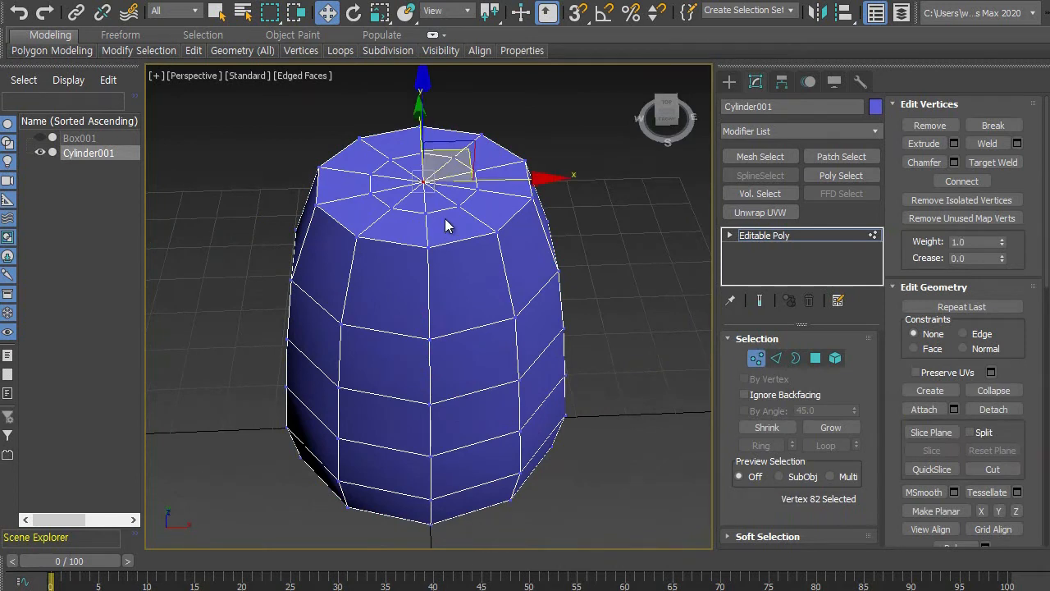
{"action": "left_click", "coordinate": [372, 174], "text": "ctrl"}
{"action": "left_click", "coordinate": [391, 159], "text": "ctrl"}
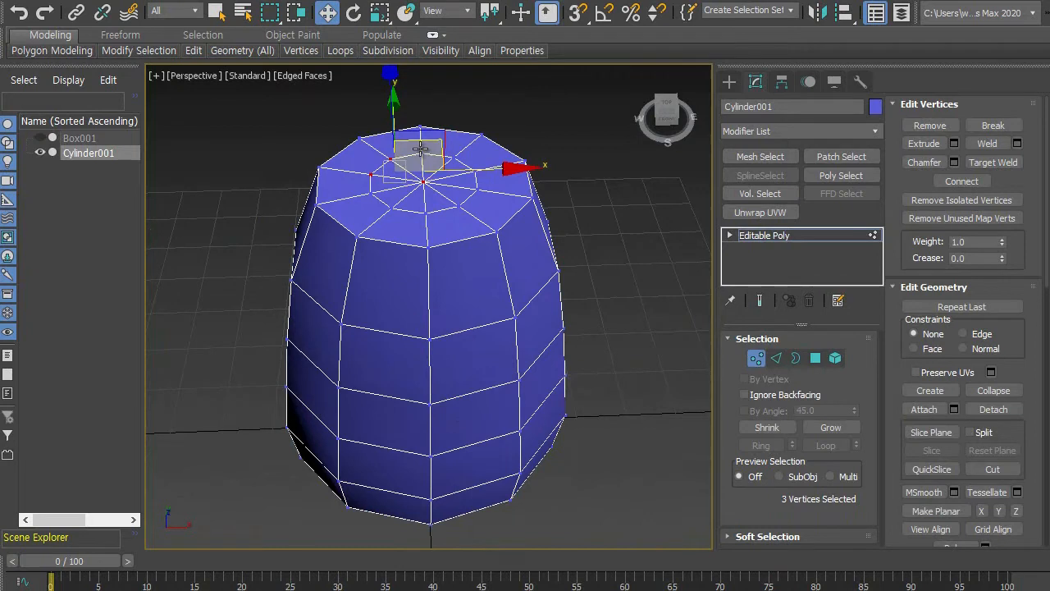
{"action": "left_click", "coordinate": [421, 153], "text": "ctrl"}
{"action": "left_click", "coordinate": [454, 157], "text": "ctrl"}
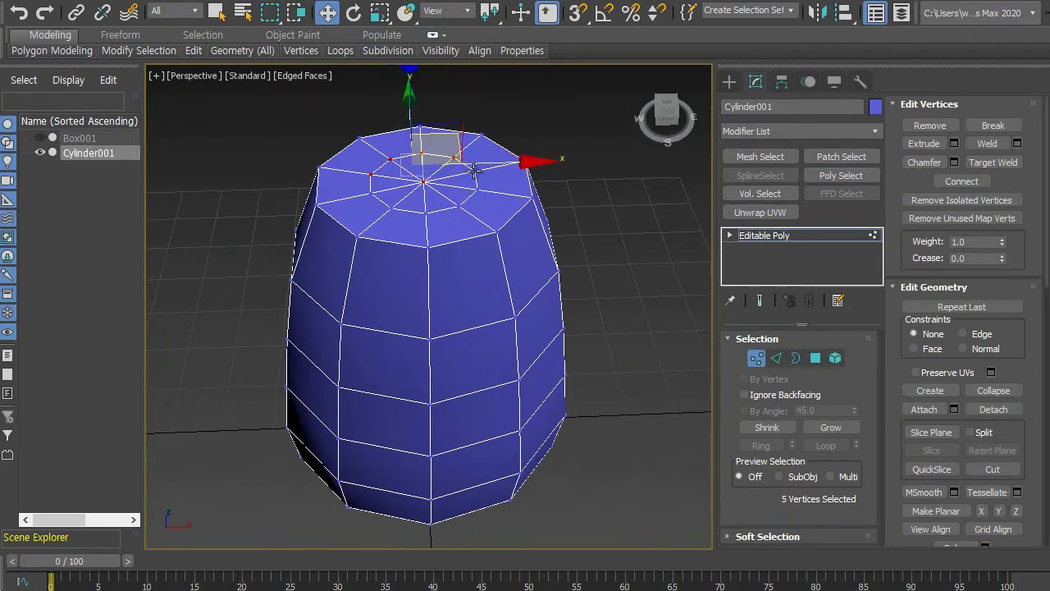
{"action": "left_click", "coordinate": [475, 171], "text": "ctrl"}
{"action": "left_click", "coordinate": [477, 188], "text": "ctrl"}
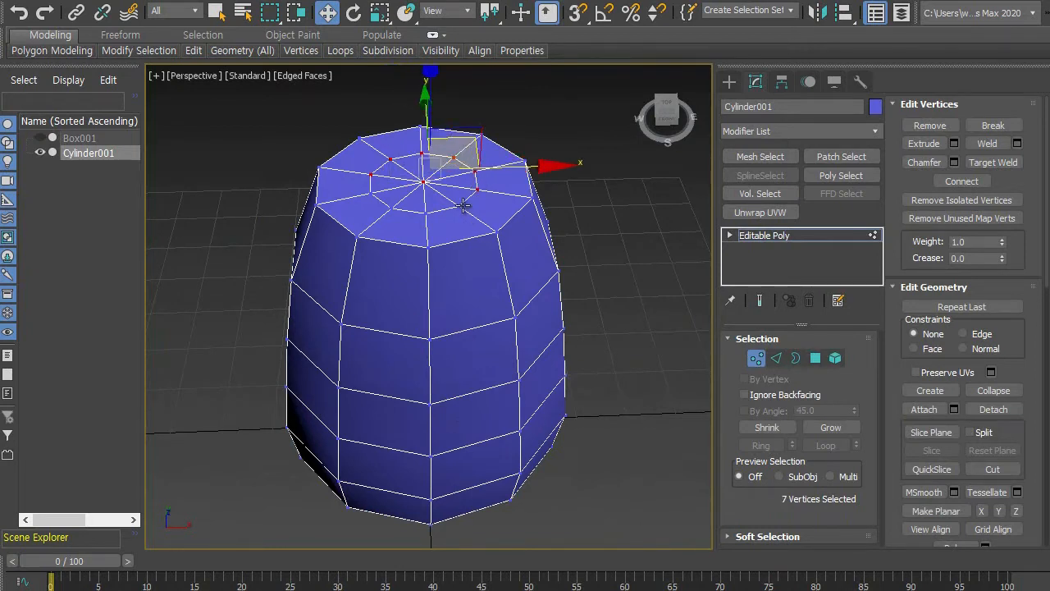
{"action": "left_click", "coordinate": [459, 206], "text": "ctrl"}
{"action": "left_click", "coordinate": [427, 213], "text": "ctrl"}
{"action": "left_click", "coordinate": [392, 210], "text": "ctrl"}
{"action": "left_click", "coordinate": [372, 193], "text": "ctrl"}
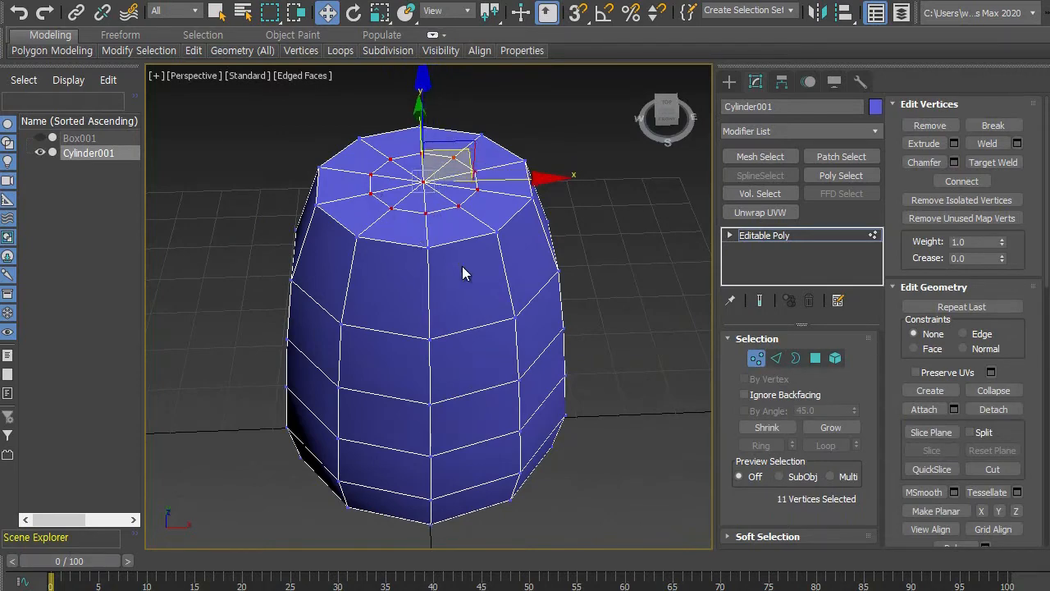
{"action": "mouse_move", "coordinate": [515, 287]}
{"action": "middle_mouse_down", "text": "alt"}
{"action": "mouse_move", "coordinate": [500, 295]}
{"action": "mouse_move", "coordinate": [501, 328]}
{"action": "mouse_move", "coordinate": [507, 273]}
{"action": "middle_mouse_up", "text": "alt"}
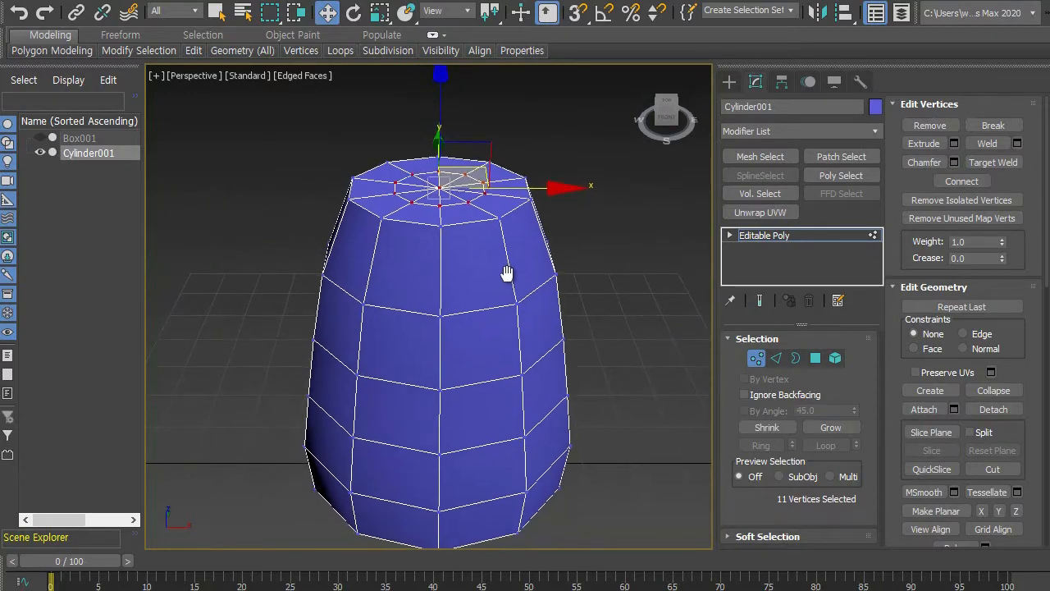
{"action": "middle_click_drag", "start_coordinate": [467, 237], "coordinate": [466, 178], "text": "alt"}
{"action": "left_click_drag", "start_coordinate": [441, 93], "coordinate": [443, 84]}
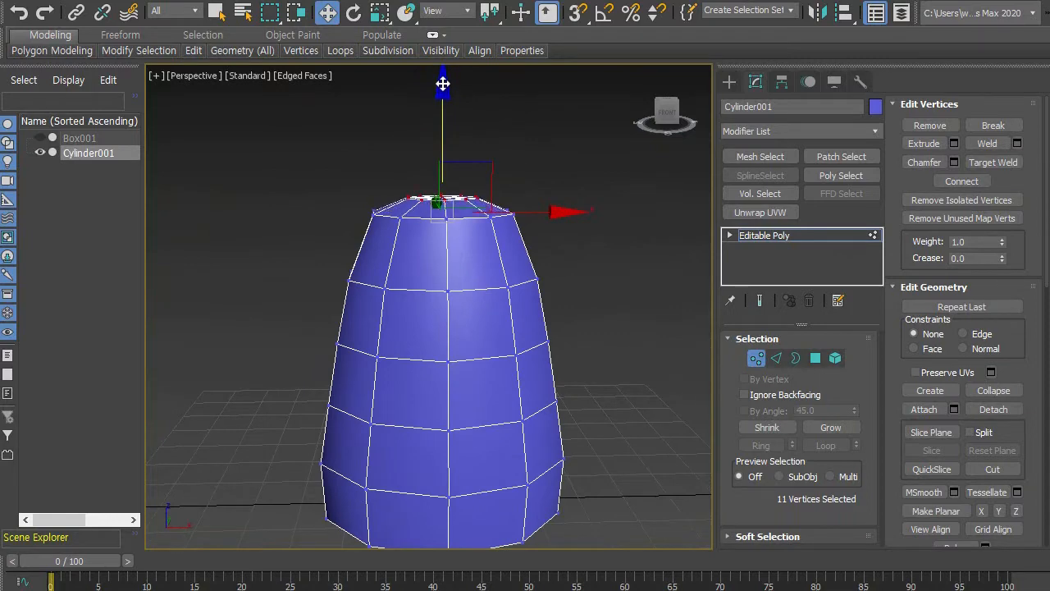
Scale the raised top centre and inner-ring vertices outward to widen the inner ring, and deselect them.
{"action": "middle_click_drag", "start_coordinate": [438, 145], "coordinate": [446, 265], "text": "alt"}
{"action": "scroll", "coordinate": [443, 251], "scroll_direction": "up", "scroll_amount": 4}
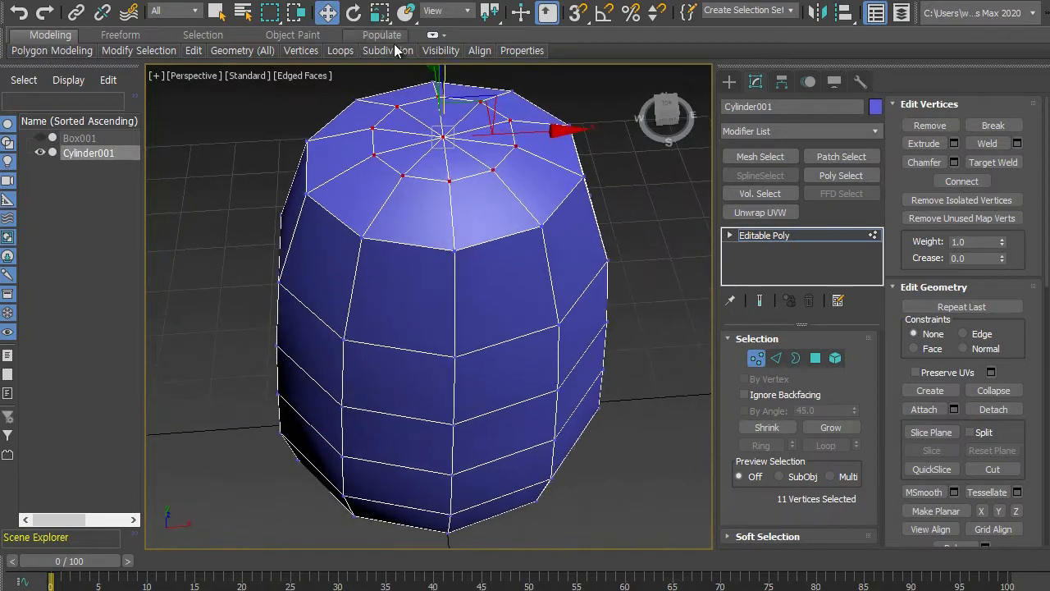
{"action": "left_click", "coordinate": [379, 14]}
{"action": "middle_click_drag", "start_coordinate": [410, 170], "coordinate": [430, 235]}
{"action": "left_click_drag", "start_coordinate": [442, 209], "coordinate": [442, 169]}
{"action": "middle_click_drag", "start_coordinate": [448, 243], "coordinate": [512, 262], "text": "alt"}
{"action": "left_click", "coordinate": [624, 287]}
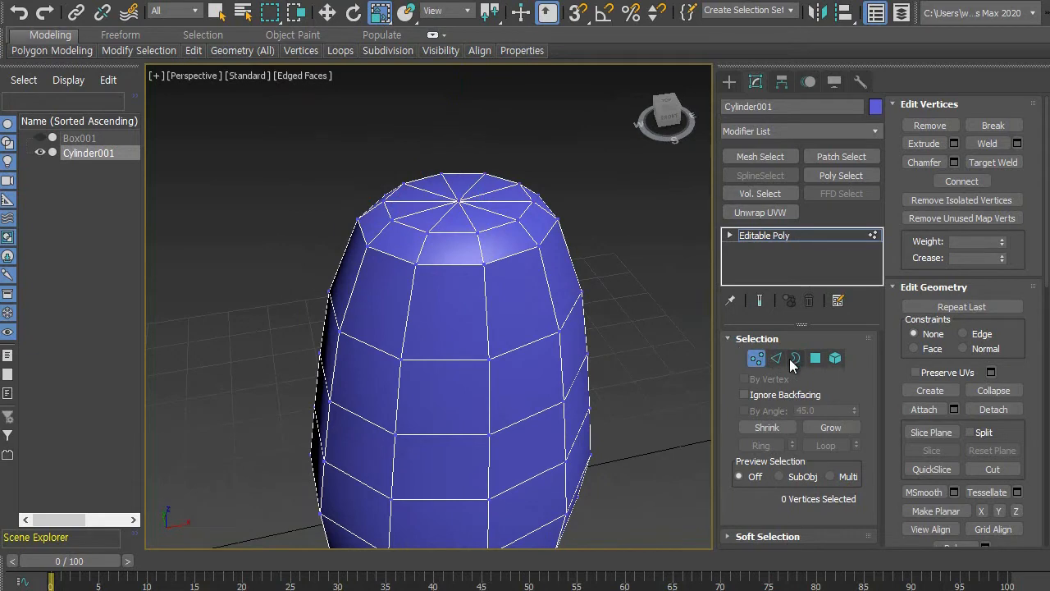
At Polygon level, select the ten triangular polygons inside the top inner ring and delete them to open the top.
{"action": "left_click", "coordinate": [815, 358]}
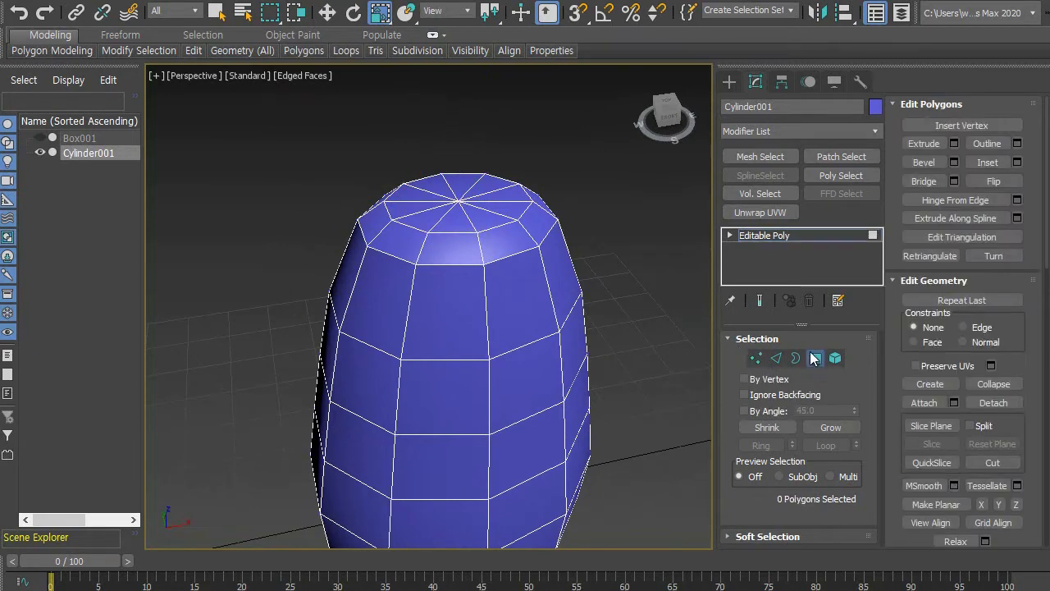
{"action": "left_click", "coordinate": [465, 224]}
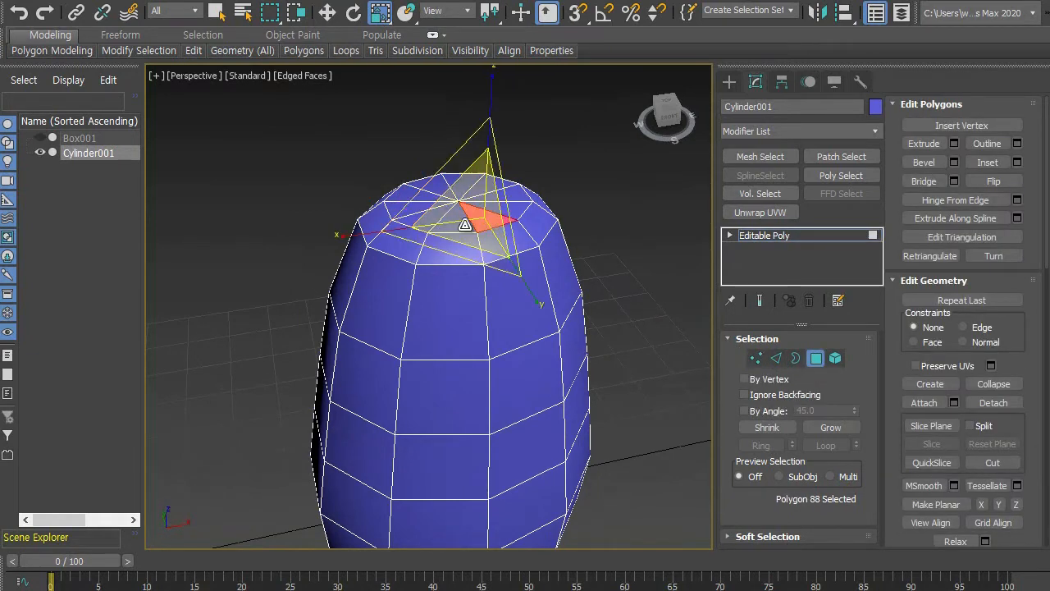
{"action": "left_click", "coordinate": [454, 219], "text": "ctrl"}
{"action": "left_click", "coordinate": [426, 218], "text": "ctrl"}
{"action": "left_click", "coordinate": [415, 205], "text": "ctrl"}
{"action": "left_click", "coordinate": [423, 194], "text": "ctrl"}
{"action": "left_click", "coordinate": [434, 182], "text": "ctrl"}
{"action": "left_click", "coordinate": [458, 183], "text": "ctrl"}
{"action": "left_click", "coordinate": [481, 182], "text": "ctrl"}
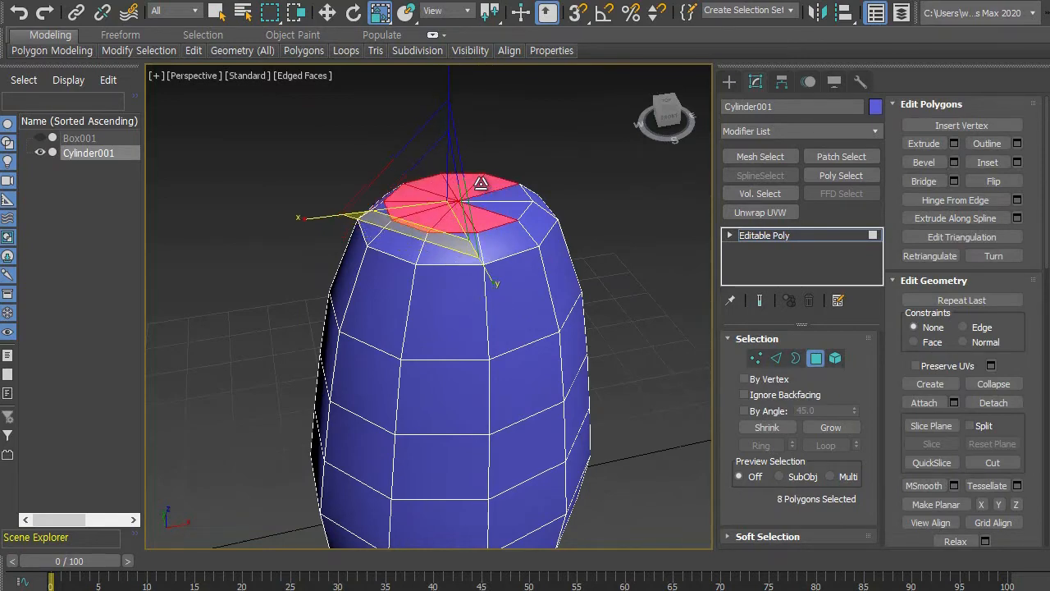
{"action": "left_click", "coordinate": [513, 195], "text": "ctrl"}
{"action": "left_click", "coordinate": [507, 207], "text": "ctrl"}
{"action": "middle_click_drag", "start_coordinate": [466, 284], "coordinate": [462, 322], "text": "alt"}
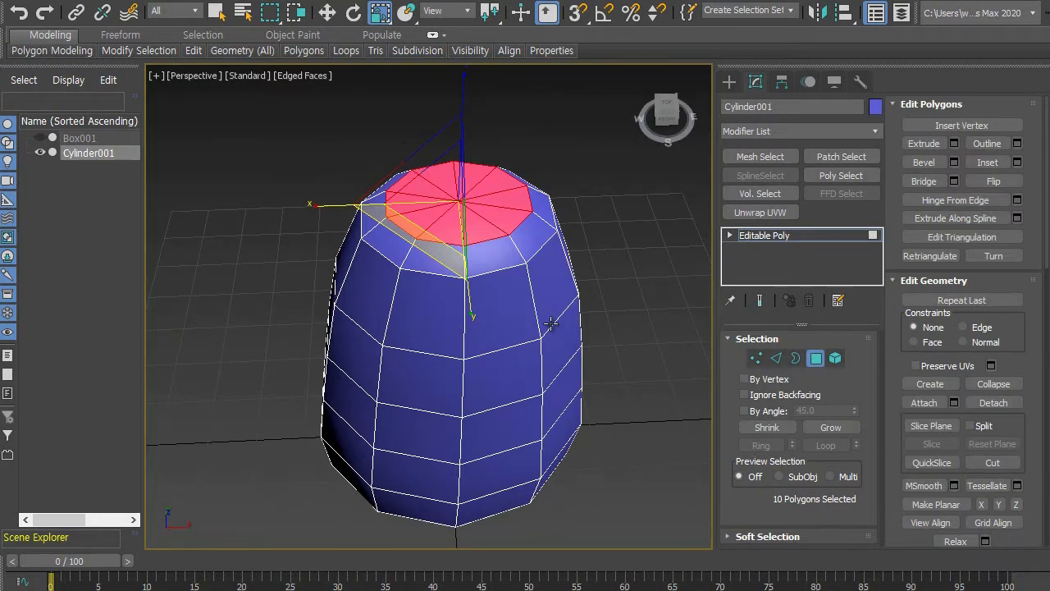
{"action": "key", "text": "Delete"}
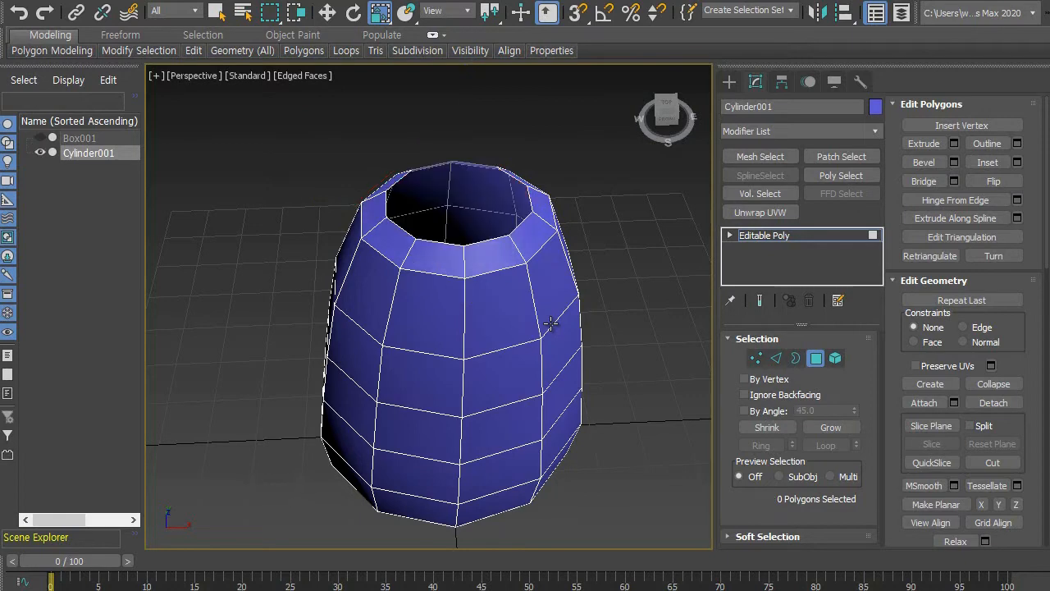
Select all 20 polygons of the bottom cap, both outer and inner rings, and delete them to open the base.
{"action": "middle_click_drag", "start_coordinate": [559, 325], "coordinate": [530, 317], "text": "alt"}
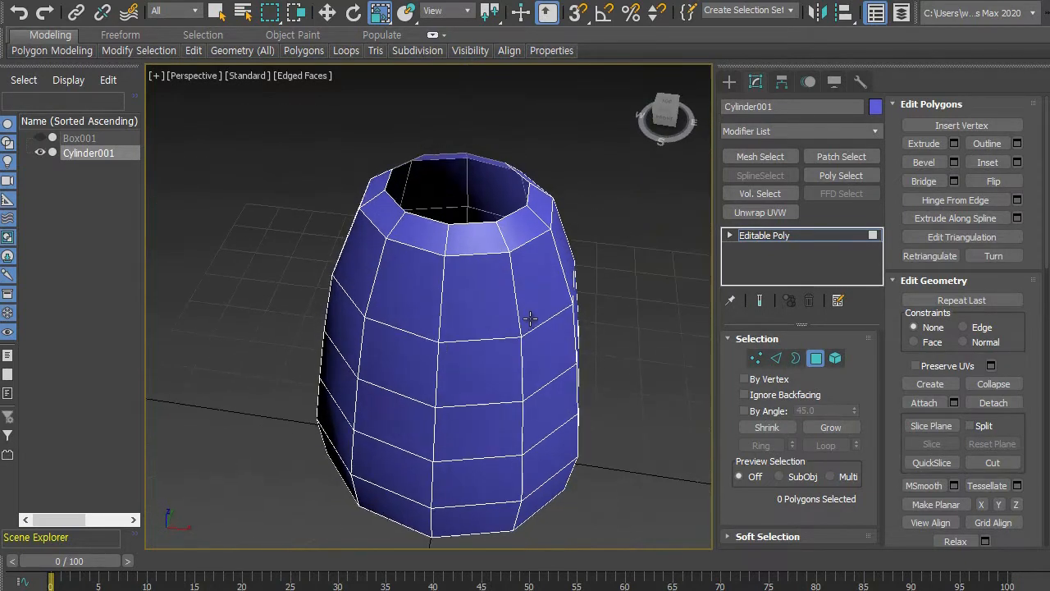
{"action": "middle_click_drag", "start_coordinate": [442, 212], "coordinate": [483, 219], "text": "alt"}
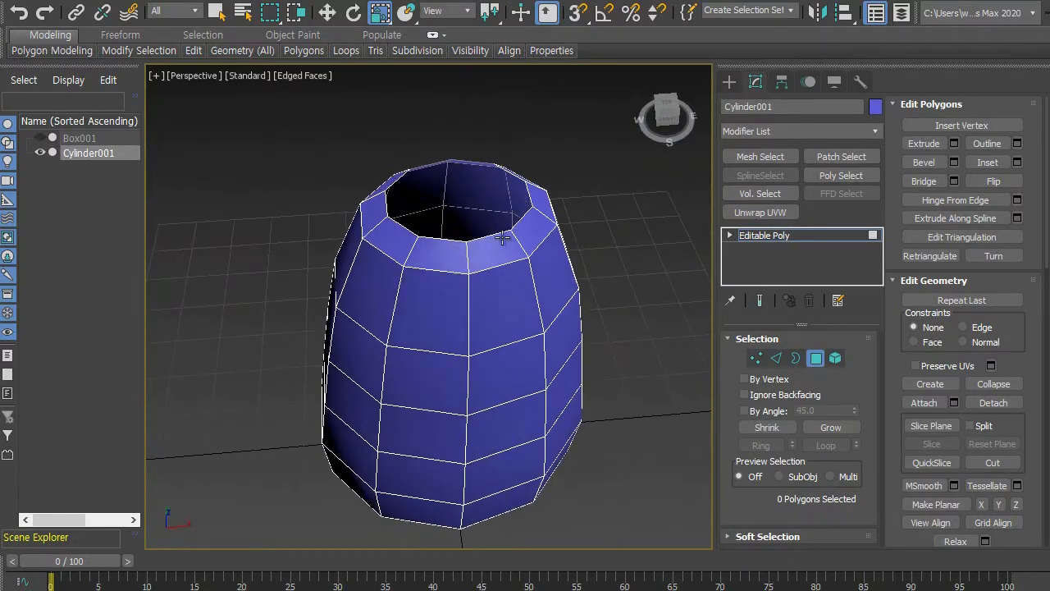
{"action": "mouse_move", "coordinate": [486, 286]}
{"action": "middle_mouse_down", "text": "alt"}
{"action": "mouse_move", "coordinate": [498, 312]}
{"action": "mouse_move", "coordinate": [445, 285]}
{"action": "mouse_move", "coordinate": [440, 248]}
{"action": "mouse_move", "coordinate": [485, 254]}
{"action": "mouse_move", "coordinate": [488, 283]}
{"action": "mouse_move", "coordinate": [479, 252]}
{"action": "mouse_move", "coordinate": [492, 254]}
{"action": "mouse_move", "coordinate": [500, 288]}
{"action": "mouse_move", "coordinate": [486, 274]}
{"action": "middle_mouse_up", "text": "alt"}
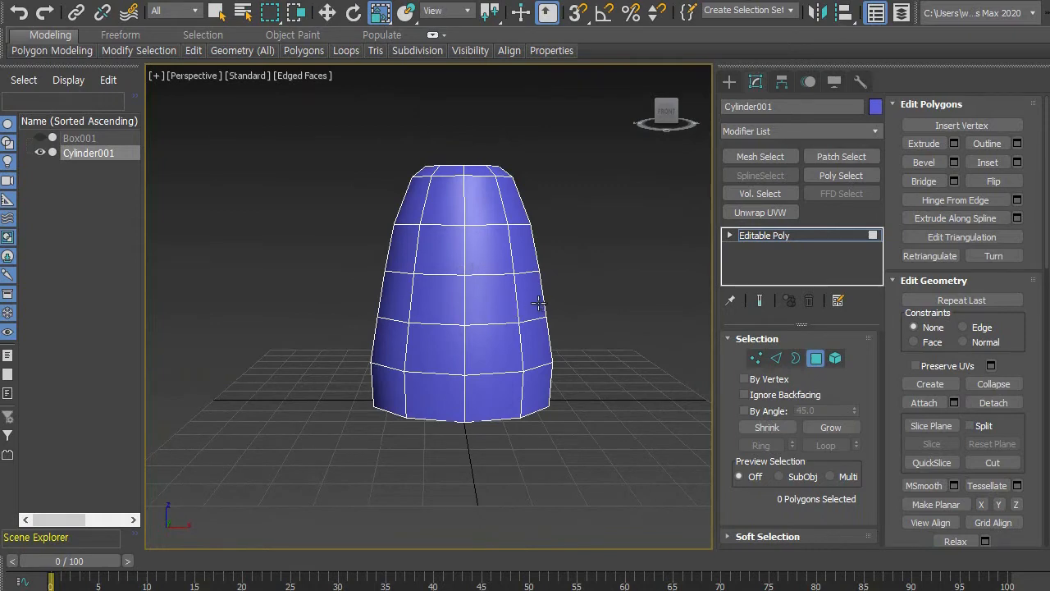
{"action": "middle_click_drag", "start_coordinate": [532, 332], "coordinate": [462, 366], "text": "alt"}
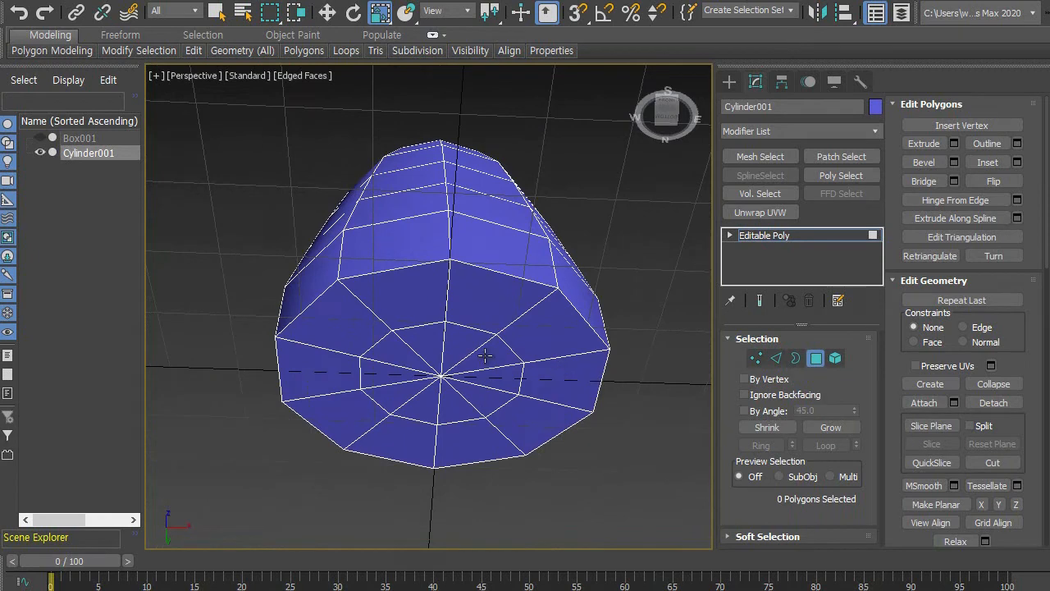
{"action": "left_click", "coordinate": [403, 298]}
{"action": "left_click", "coordinate": [491, 310], "text": "ctrl"}
{"action": "left_click", "coordinate": [554, 332], "text": "ctrl"}
{"action": "left_click", "coordinate": [558, 377], "text": "ctrl"}
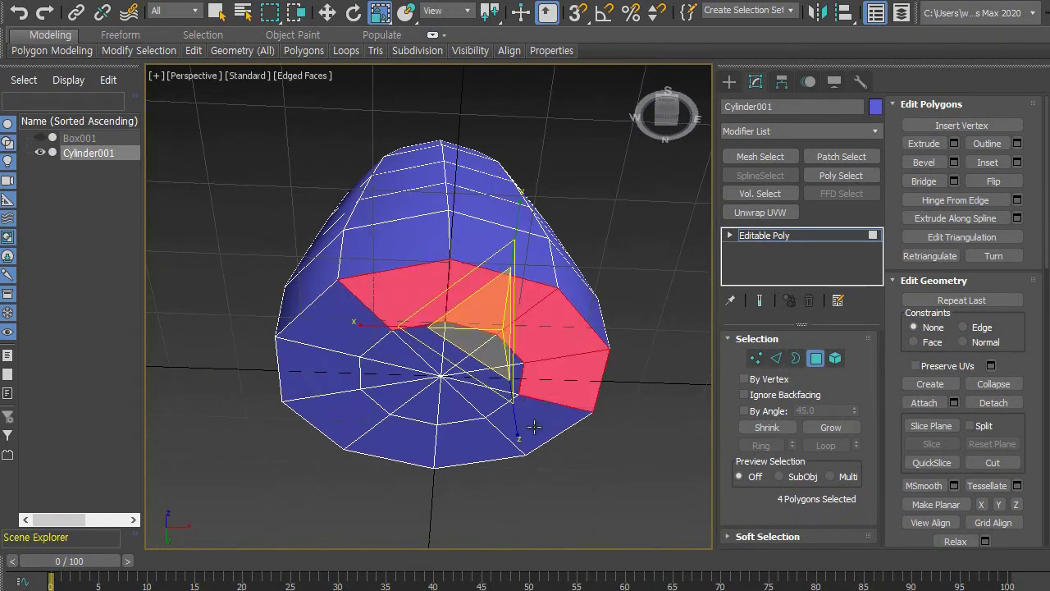
{"action": "left_click", "coordinate": [515, 431], "text": "ctrl"}
{"action": "left_click", "coordinate": [471, 443], "text": "ctrl"}
{"action": "left_click", "coordinate": [398, 439], "text": "ctrl"}
{"action": "left_click", "coordinate": [328, 417], "text": "ctrl"}
{"action": "left_click", "coordinate": [310, 361], "text": "ctrl"}
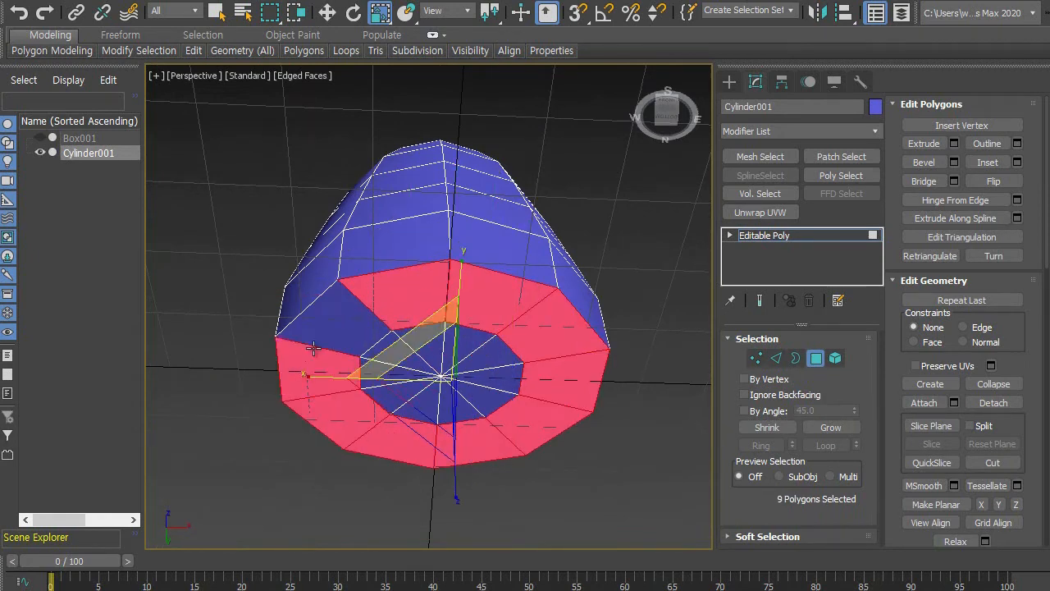
{"action": "left_click", "coordinate": [330, 321], "text": "ctrl"}
{"action": "left_click", "coordinate": [388, 349], "text": "ctrl"}
{"action": "left_click", "coordinate": [417, 343], "text": "ctrl"}
{"action": "left_click", "coordinate": [466, 340], "text": "ctrl"}
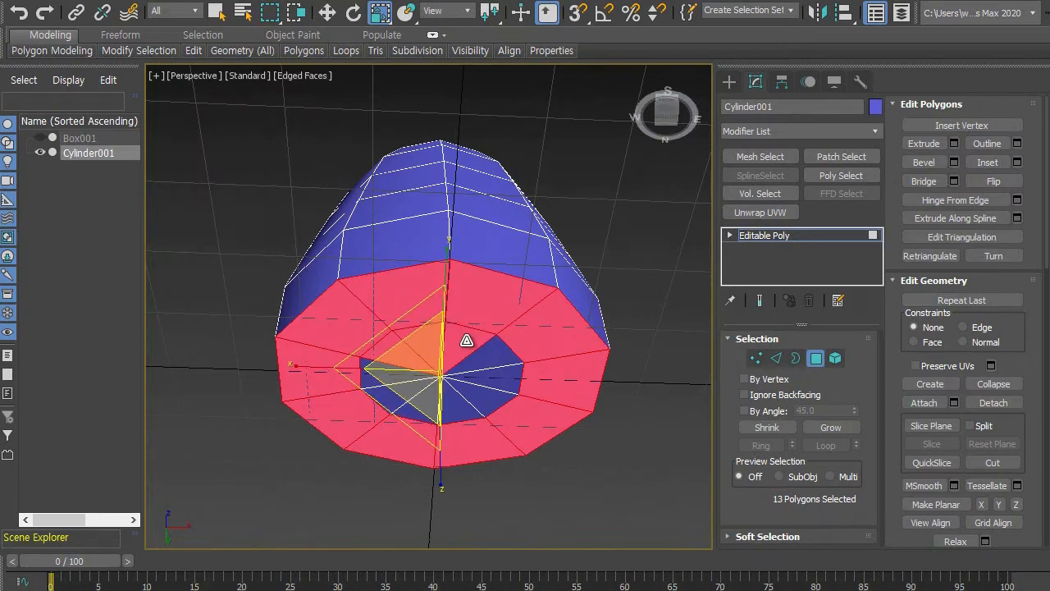
{"action": "left_click", "coordinate": [494, 354], "text": "ctrl"}
{"action": "left_click", "coordinate": [502, 374], "text": "ctrl"}
{"action": "left_click", "coordinate": [456, 403], "text": "ctrl"}
{"action": "left_click", "coordinate": [417, 409], "text": "ctrl"}
{"action": "left_click", "coordinate": [416, 409], "text": "ctrl"}
{"action": "left_click", "coordinate": [396, 397], "text": "ctrl"}
{"action": "left_click", "coordinate": [382, 374], "text": "ctrl"}
{"action": "middle_click_drag", "start_coordinate": [479, 373], "coordinate": [470, 388], "text": "alt"}
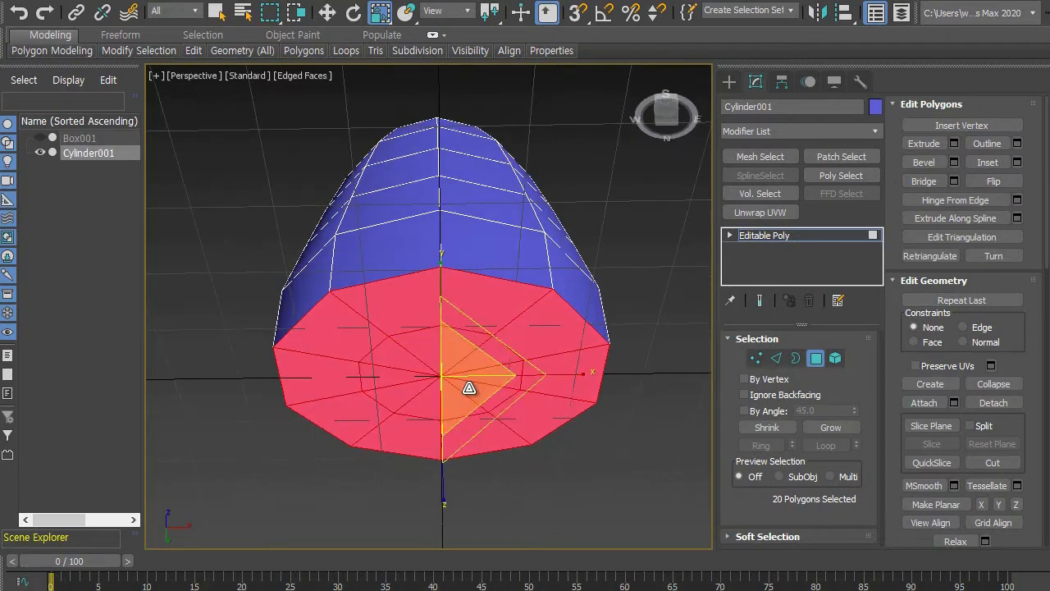
{"action": "key", "text": "Delete"}
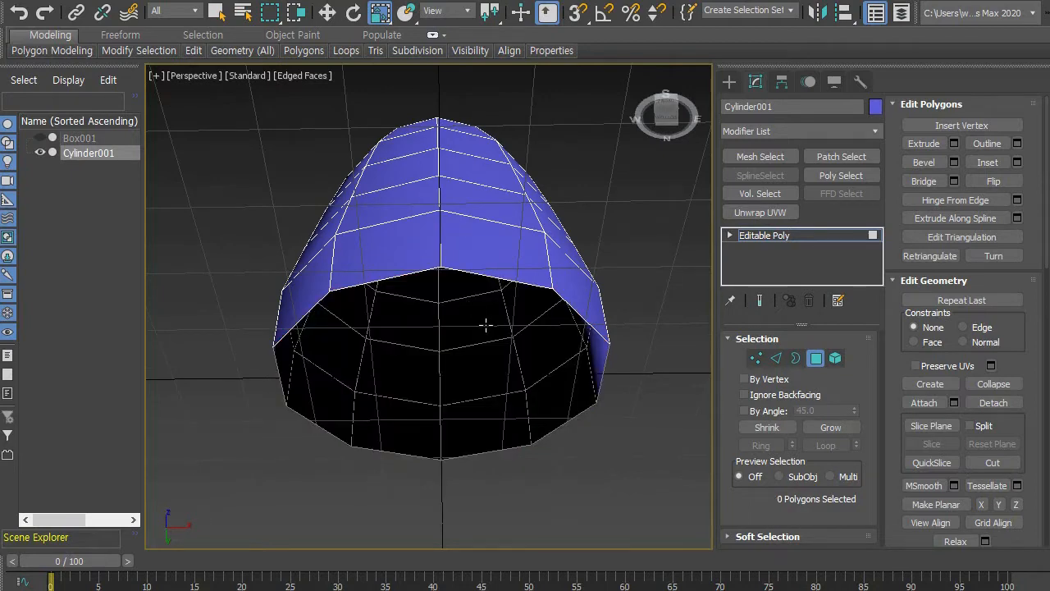
At Edge level, select all ten border edges around the open bottom of the cylinder.
{"action": "middle_click_drag", "start_coordinate": [568, 384], "coordinate": [574, 373], "text": "alt"}
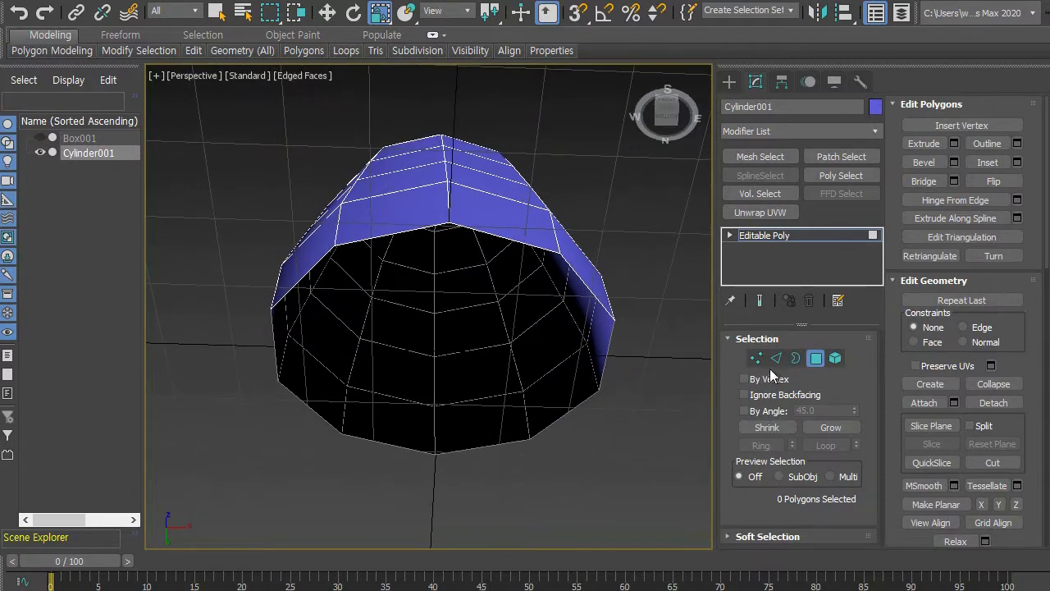
{"action": "left_click", "coordinate": [776, 358]}
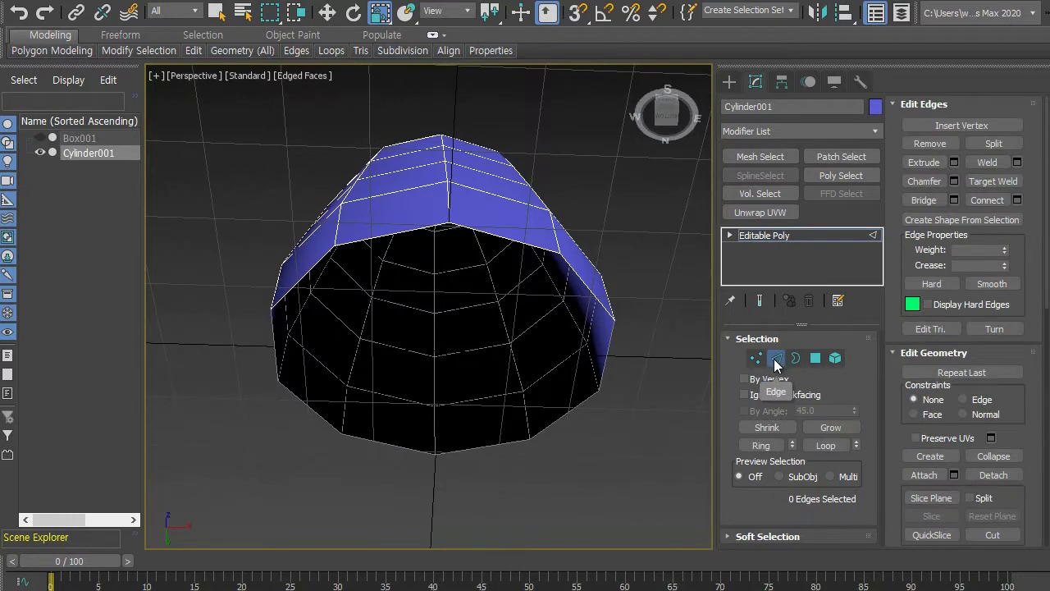
{"action": "left_click", "coordinate": [524, 240]}
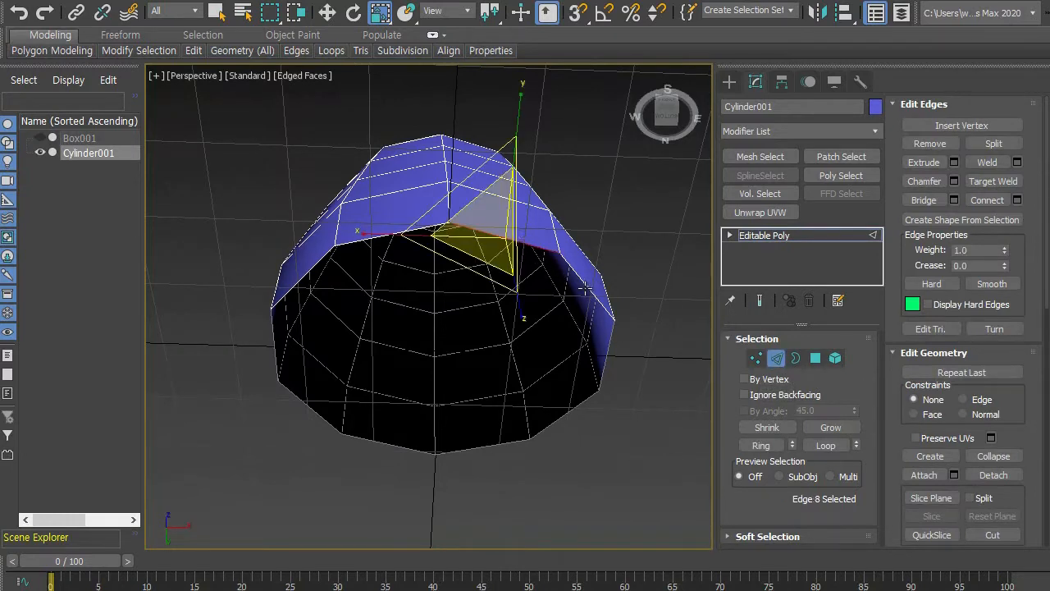
{"action": "left_click", "coordinate": [586, 286], "text": "ctrl"}
{"action": "left_click", "coordinate": [593, 392], "text": "ctrl"}
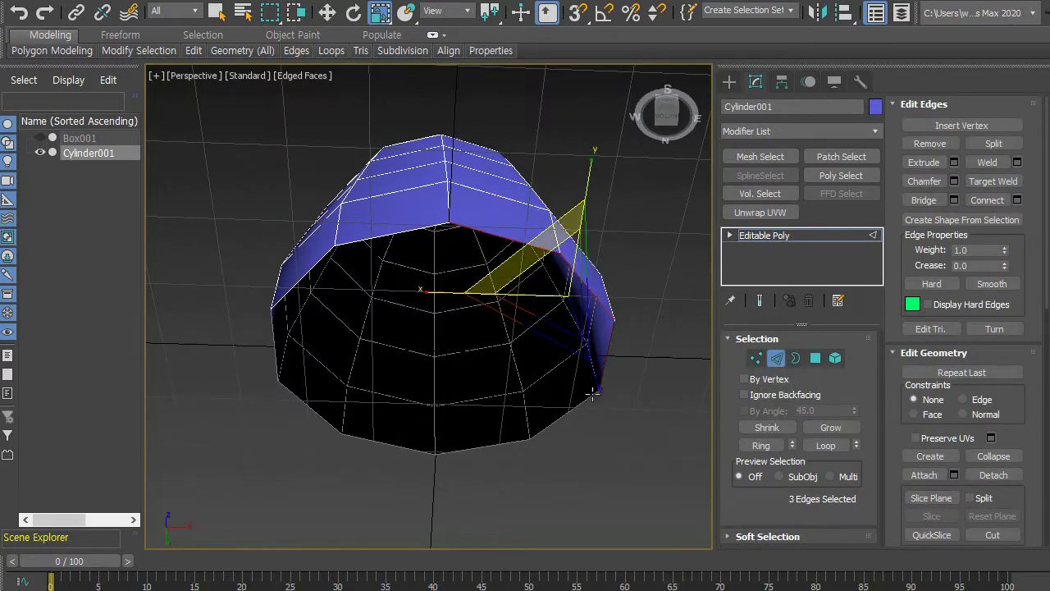
{"action": "left_click", "coordinate": [566, 411], "text": "ctrl"}
{"action": "left_click", "coordinate": [502, 445], "text": "ctrl"}
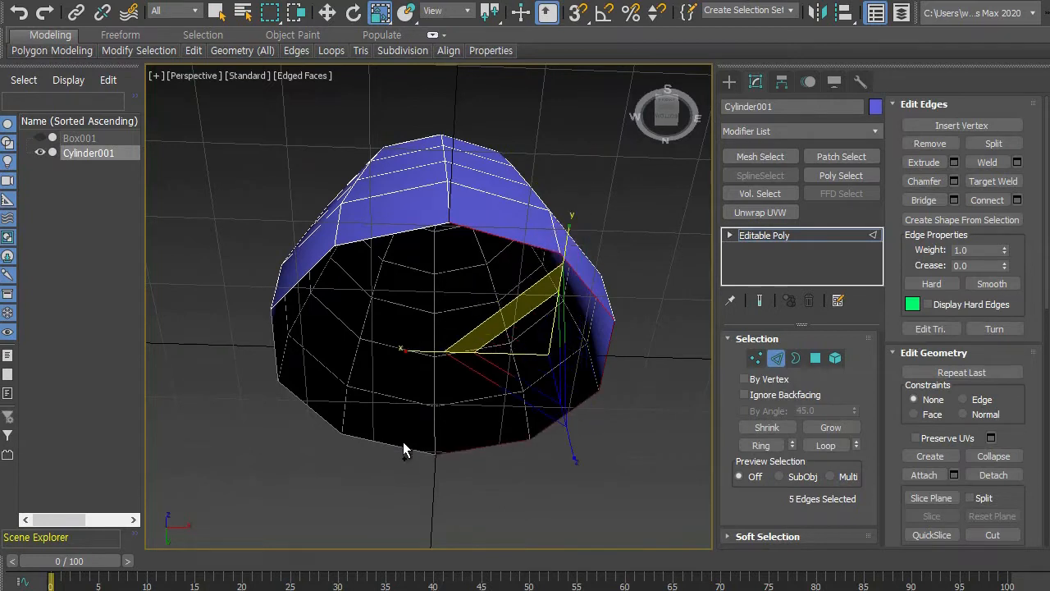
{"action": "left_click", "coordinate": [395, 444], "text": "ctrl"}
{"action": "left_click", "coordinate": [306, 405], "text": "ctrl"}
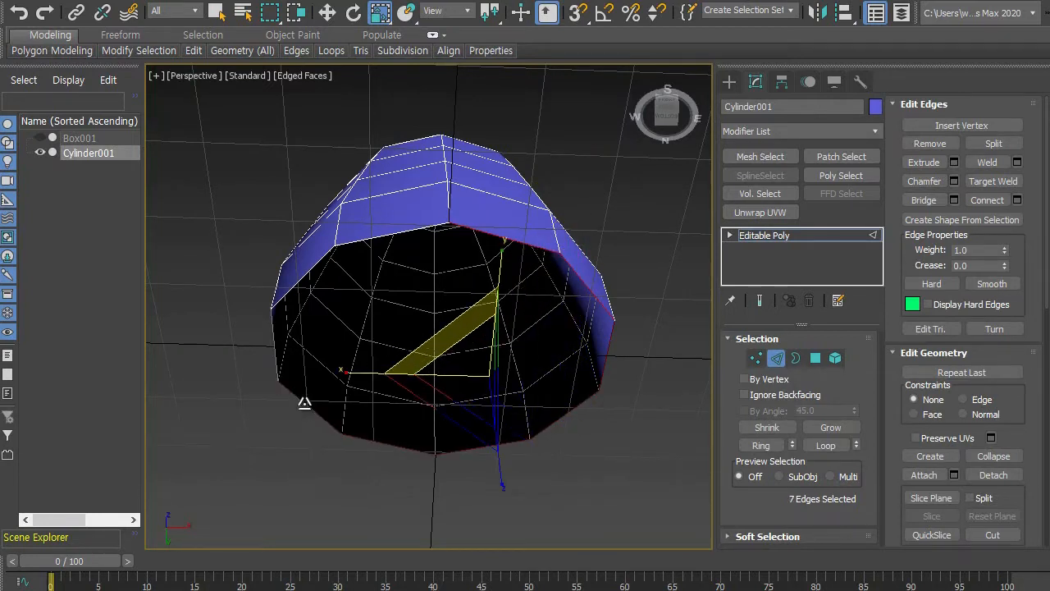
{"action": "left_click", "coordinate": [275, 335], "text": "ctrl"}
{"action": "left_click", "coordinate": [300, 277], "text": "ctrl"}
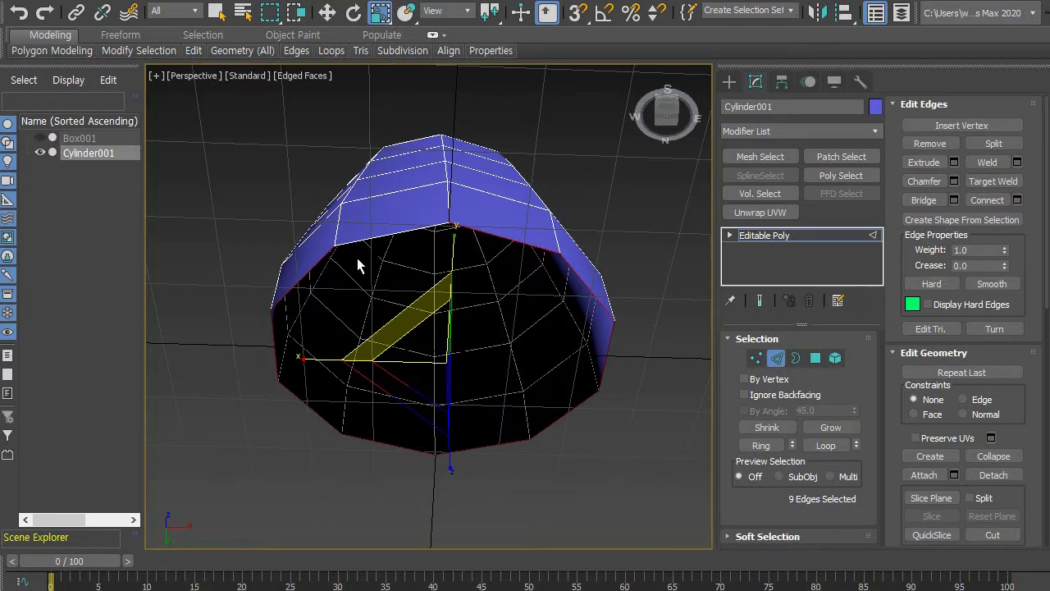
{"action": "left_click", "coordinate": [377, 238], "text": "ctrl"}
{"action": "middle_click_drag", "start_coordinate": [378, 236], "coordinate": [504, 470], "text": "alt"}
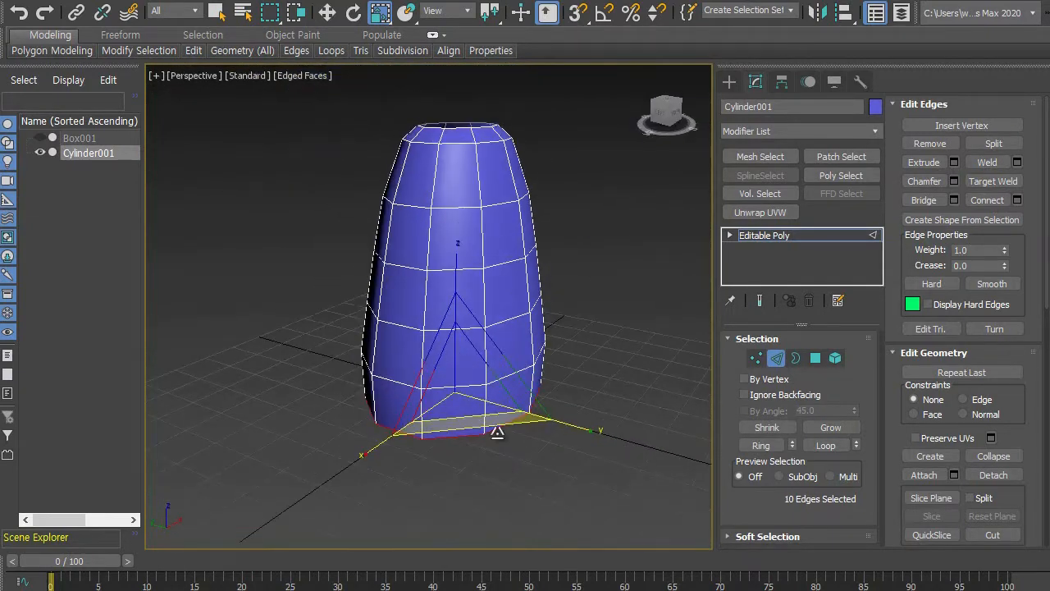
{"action": "middle_click_drag", "start_coordinate": [345, 225], "coordinate": [345, 308], "text": "alt"}
{"action": "scroll", "coordinate": [411, 355], "scroll_direction": "up", "scroll_amount": 3}
{"action": "scroll", "coordinate": [414, 354], "scroll_direction": "down", "scroll_amount": 1}
{"action": "middle_click_drag", "start_coordinate": [441, 365], "coordinate": [526, 338], "text": "alt"}
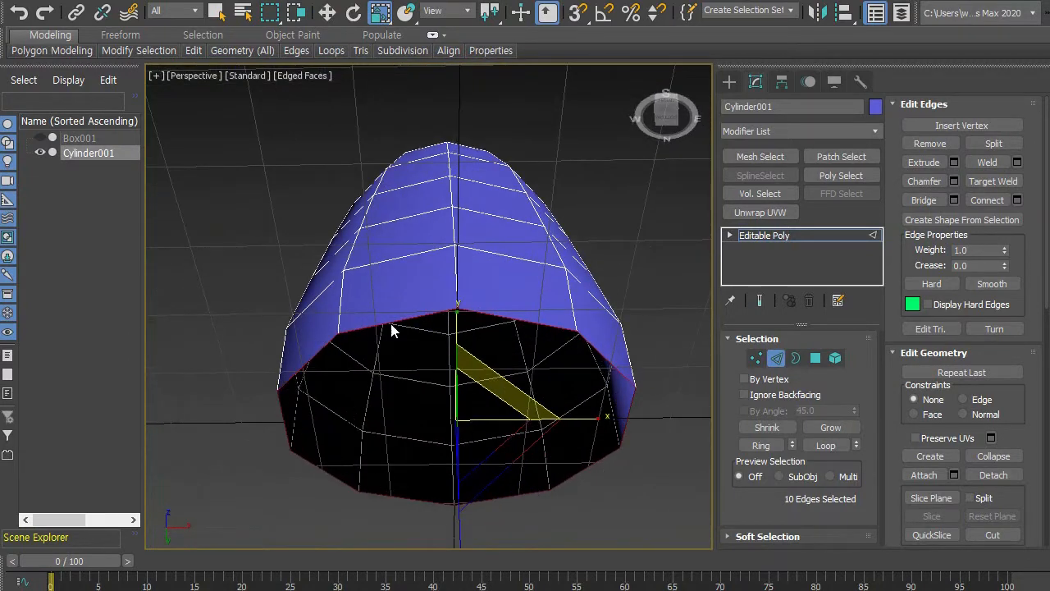
{"action": "middle_click_drag", "start_coordinate": [611, 443], "coordinate": [574, 394], "text": "alt"}
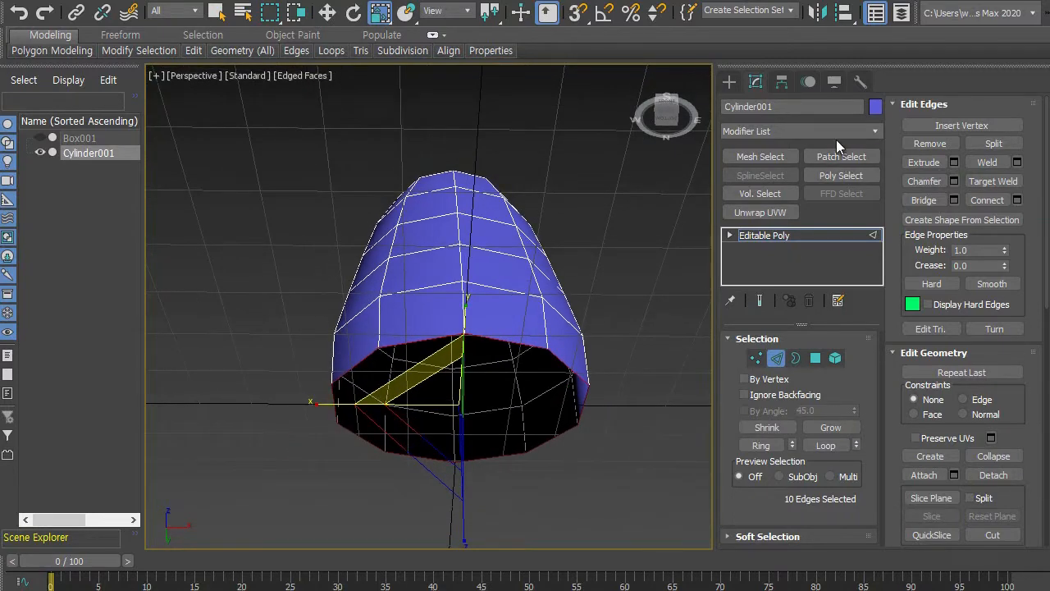
Apply the Cap Holes modifier to the cylinder to close its open base, and check the new cap from below.
{"action": "left_click", "coordinate": [876, 129]}
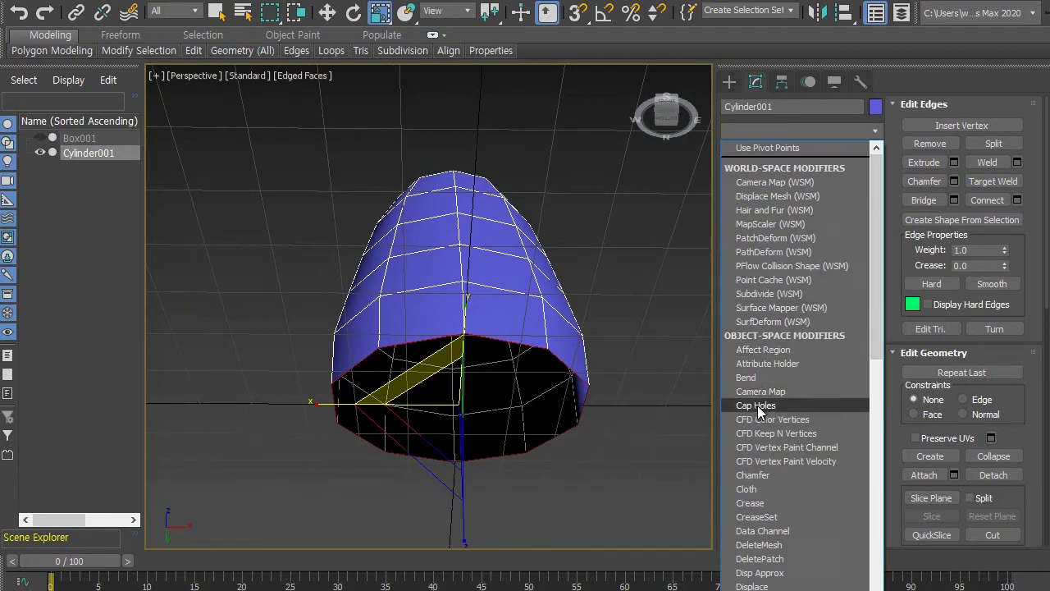
{"action": "left_click", "coordinate": [758, 405]}
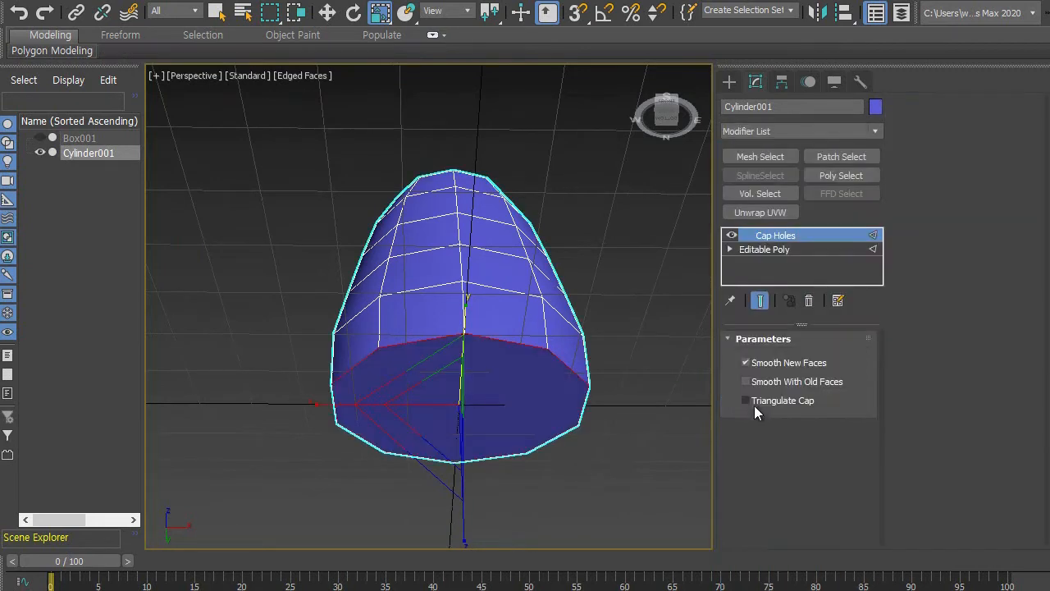
{"action": "left_click", "coordinate": [615, 451]}
{"action": "mouse_move", "coordinate": [569, 381]}
{"action": "middle_mouse_down", "text": "alt"}
{"action": "mouse_move", "coordinate": [591, 363]}
{"action": "mouse_move", "coordinate": [558, 394]}
{"action": "mouse_move", "coordinate": [565, 410]}
{"action": "mouse_move", "coordinate": [571, 394]}
{"action": "middle_mouse_up", "text": "alt"}
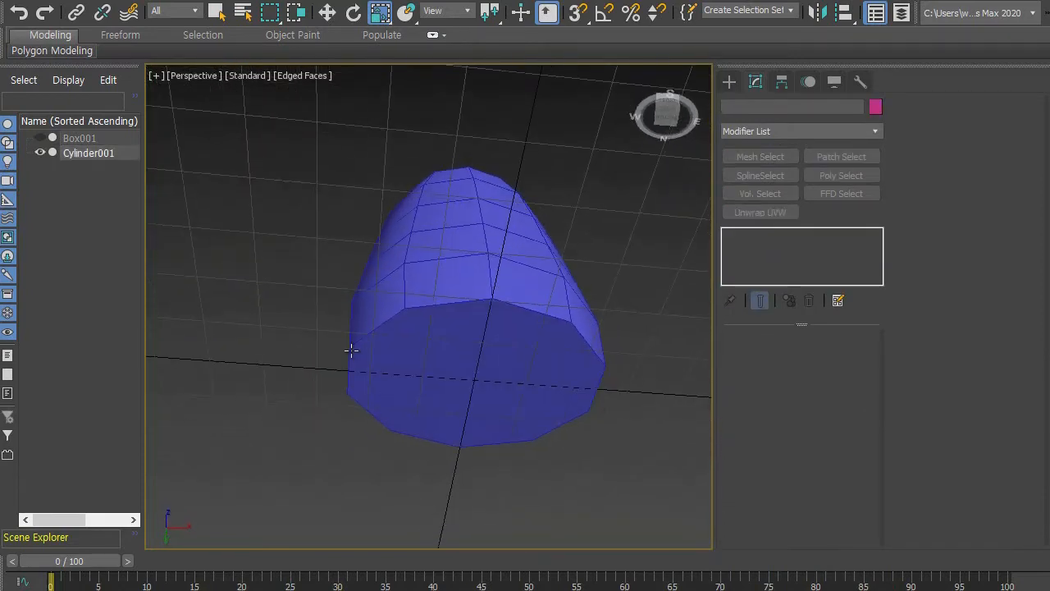
{"action": "left_click", "coordinate": [538, 333]}
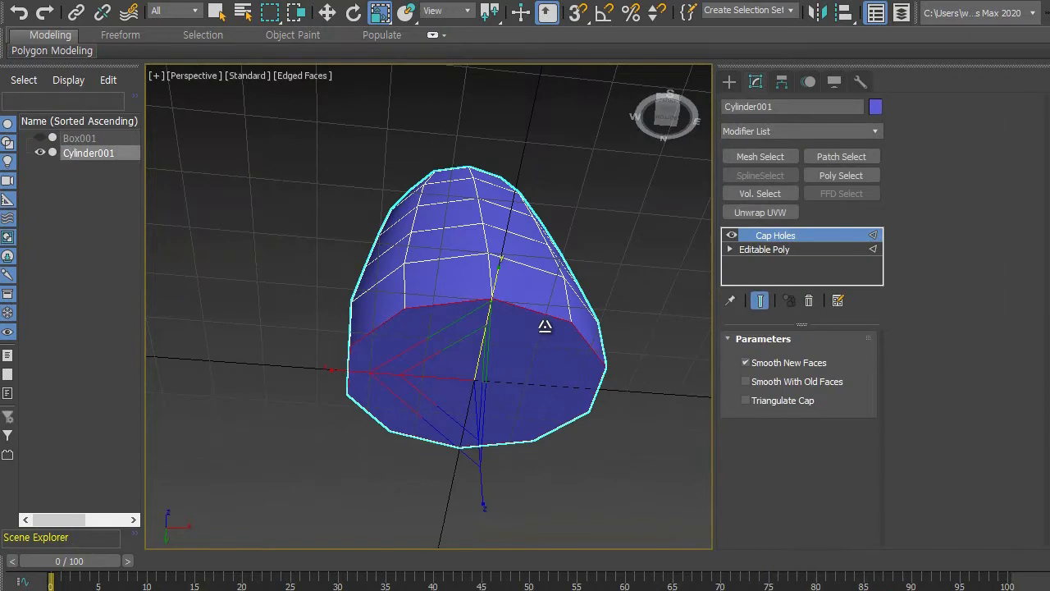
{"action": "middle_click_drag", "start_coordinate": [543, 326], "coordinate": [531, 319], "text": "alt"}
{"action": "left_click", "coordinate": [632, 301]}
{"action": "left_click", "coordinate": [558, 304]}
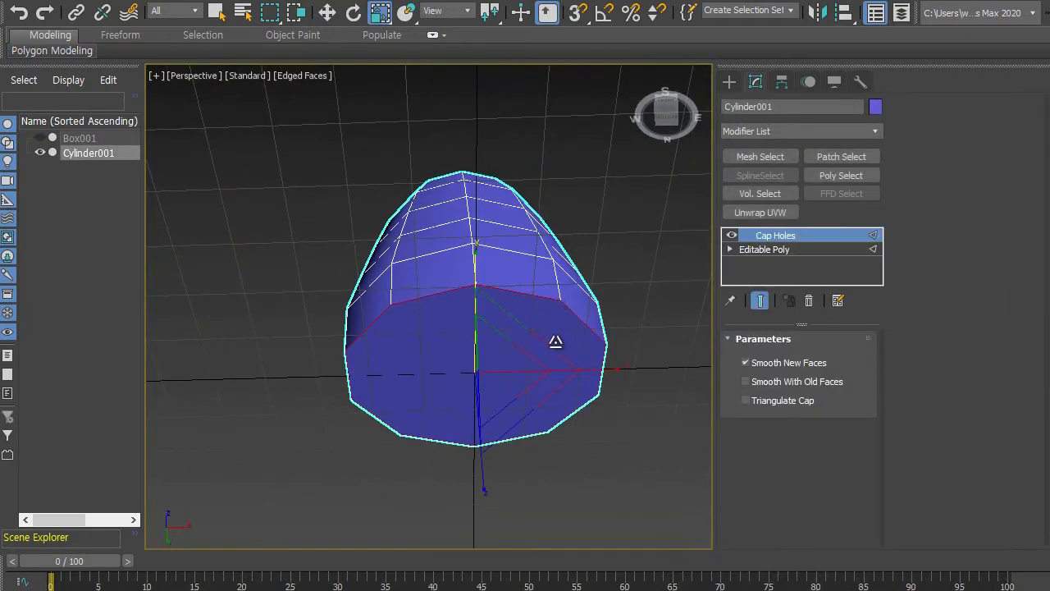
{"action": "middle_click_drag", "start_coordinate": [524, 303], "coordinate": [527, 347], "text": "alt"}
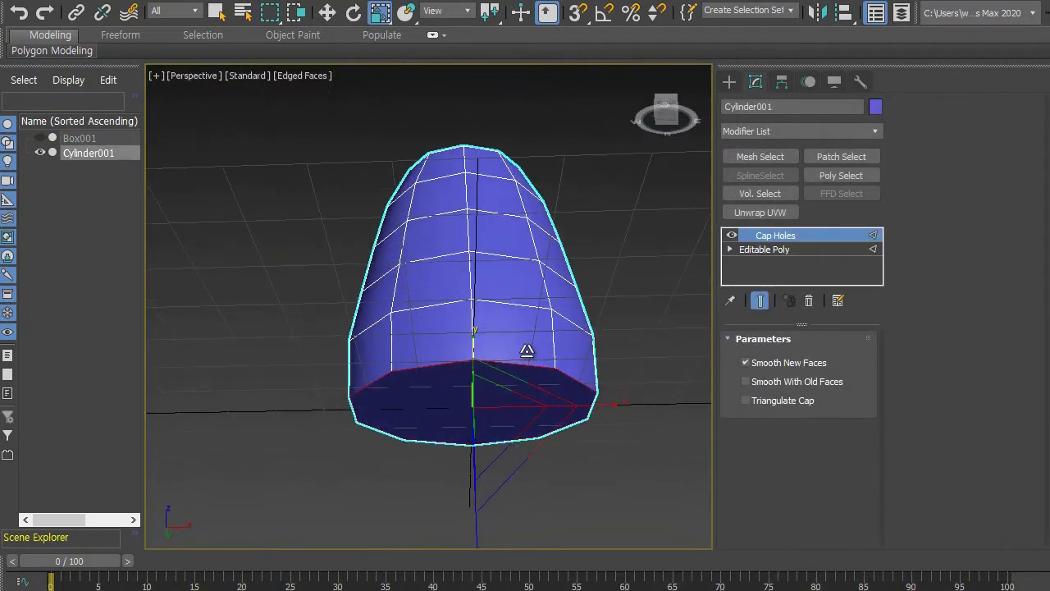
Collapse the cylinder's whole modifier stack into Editable Poly, accepting the collapse, and check the bottom cap.
{"action": "right_click", "coordinate": [771, 238]}
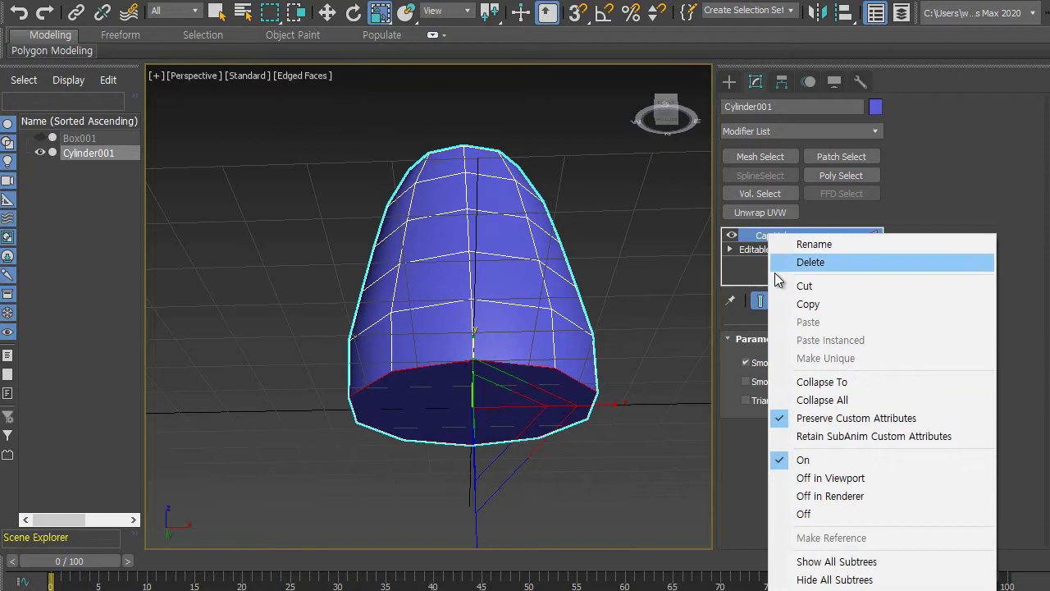
{"action": "left_click", "coordinate": [820, 402]}
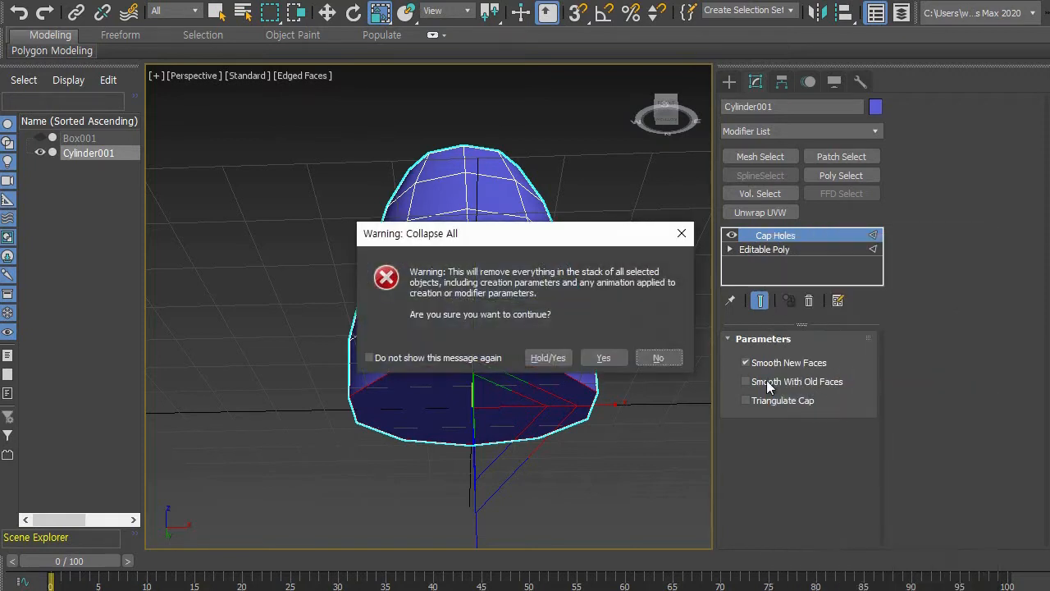
{"action": "left_click", "coordinate": [603, 358]}
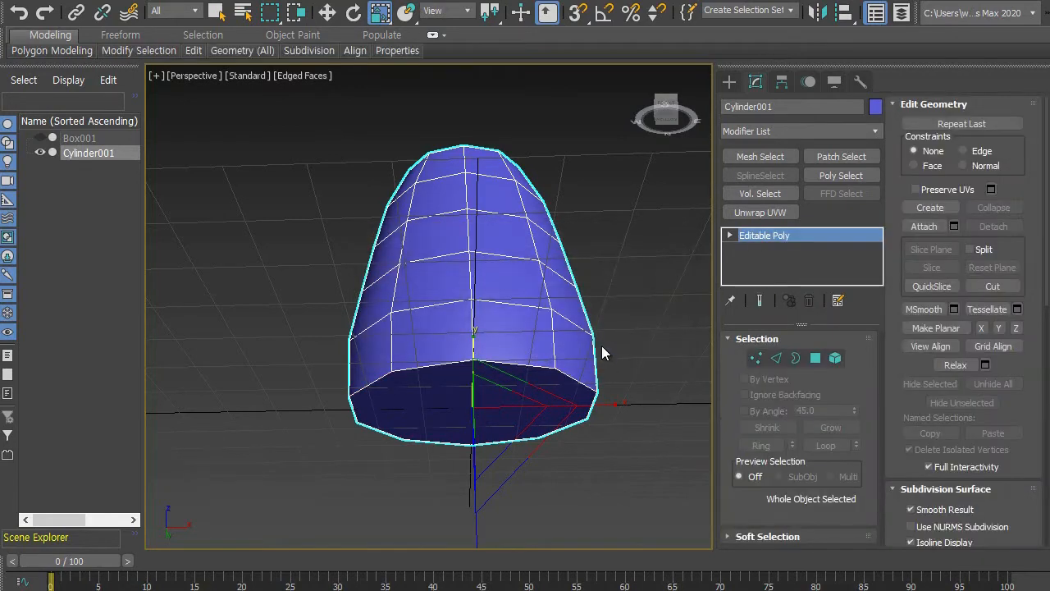
{"action": "middle_click_drag", "start_coordinate": [593, 322], "coordinate": [618, 276], "text": "alt"}
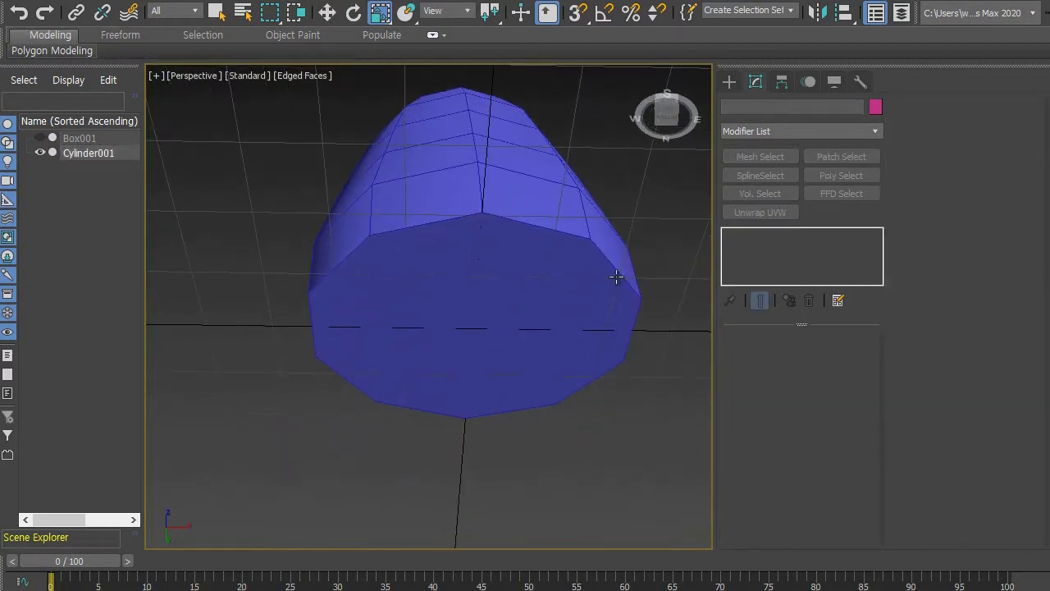
{"action": "mouse_move", "coordinate": [545, 295]}
{"action": "middle_mouse_down", "text": "alt"}
{"action": "mouse_move", "coordinate": [537, 300]}
{"action": "mouse_move", "coordinate": [546, 293]}
{"action": "middle_mouse_up", "text": "alt"}
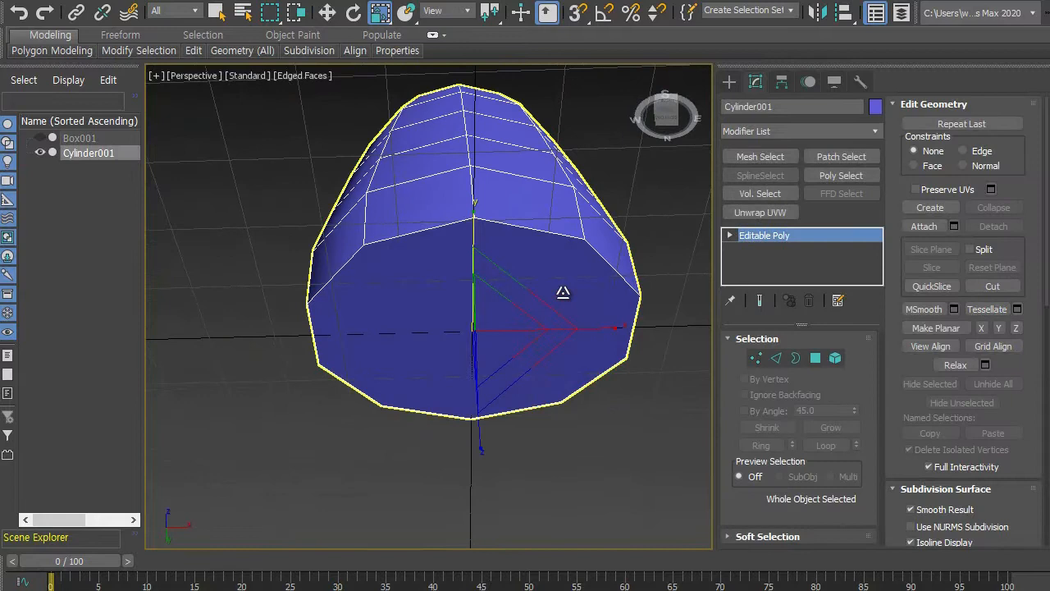
At Vertex level, connect the front and back middle vertices of the bottom cap with an edge, and deselect them.
{"action": "left_click", "coordinate": [757, 357]}
{"action": "left_click", "coordinate": [475, 217]}
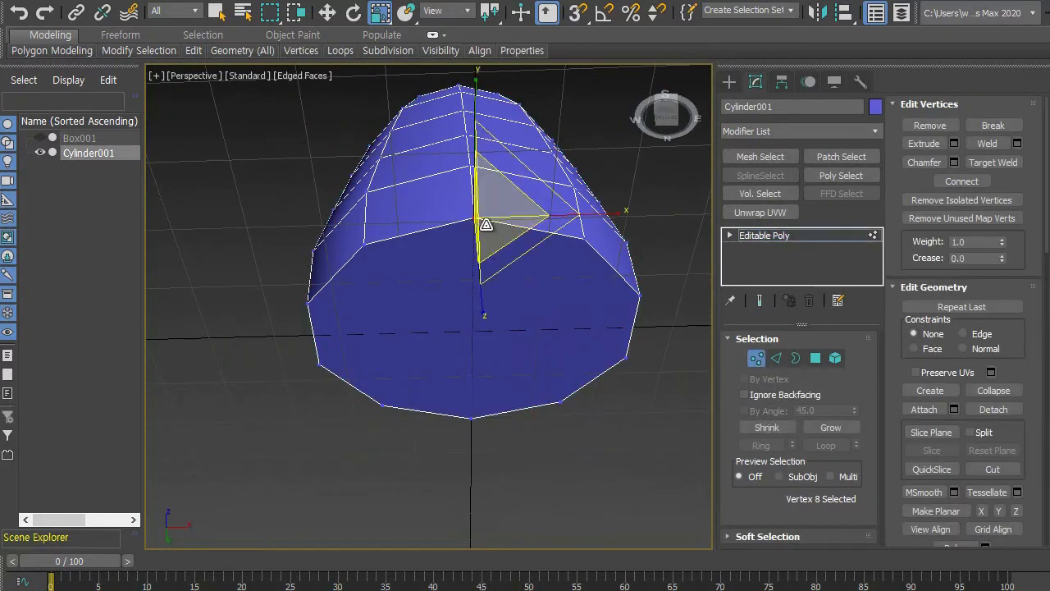
{"action": "left_click", "coordinate": [470, 418], "text": "ctrl"}
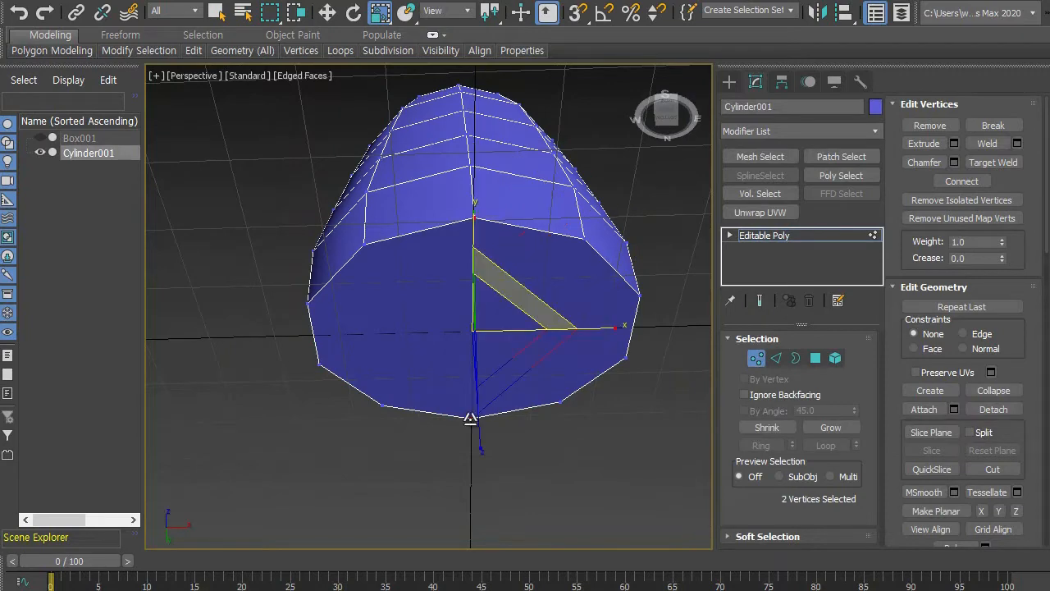
{"action": "mouse_move", "coordinate": [537, 422]}
{"action": "middle_mouse_down", "text": "alt"}
{"action": "mouse_move", "coordinate": [544, 441]}
{"action": "mouse_move", "coordinate": [545, 431]}
{"action": "middle_mouse_up", "text": "alt"}
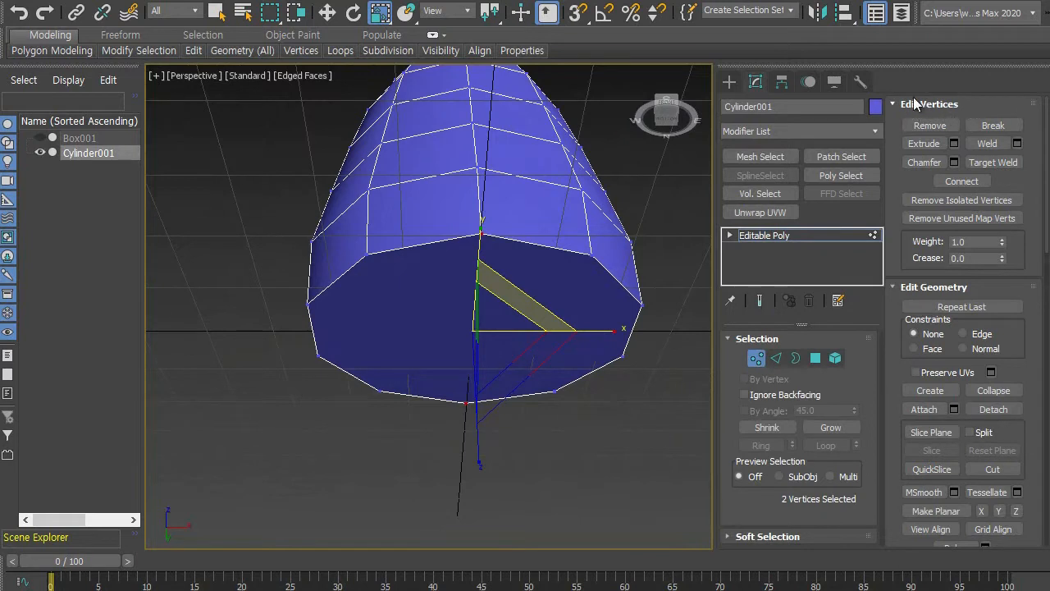
{"action": "left_click", "coordinate": [962, 182]}
{"action": "left_click", "coordinate": [536, 426]}
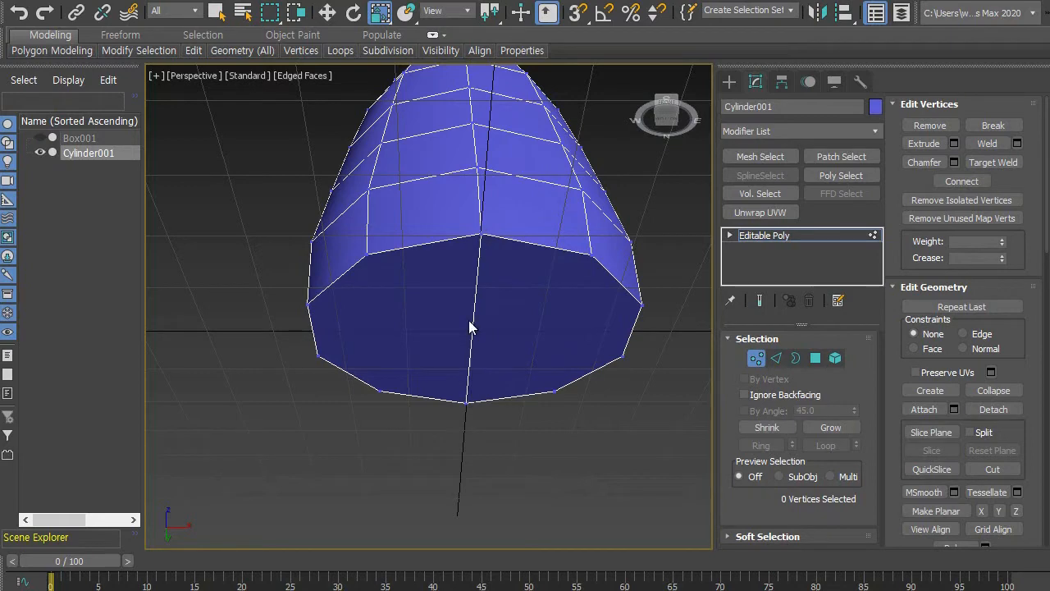
{"action": "scroll", "coordinate": [577, 333], "scroll_direction": "down", "scroll_amount": 2}
{"action": "middle_click_drag", "start_coordinate": [576, 333], "coordinate": [504, 387], "text": "alt"}
{"action": "scroll", "coordinate": [565, 337], "scroll_direction": "down", "scroll_amount": 2}
{"action": "middle_click_drag", "start_coordinate": [504, 387], "coordinate": [526, 381], "text": "alt"}
{"action": "scroll", "coordinate": [537, 393], "scroll_direction": "up", "scroll_amount": 3}
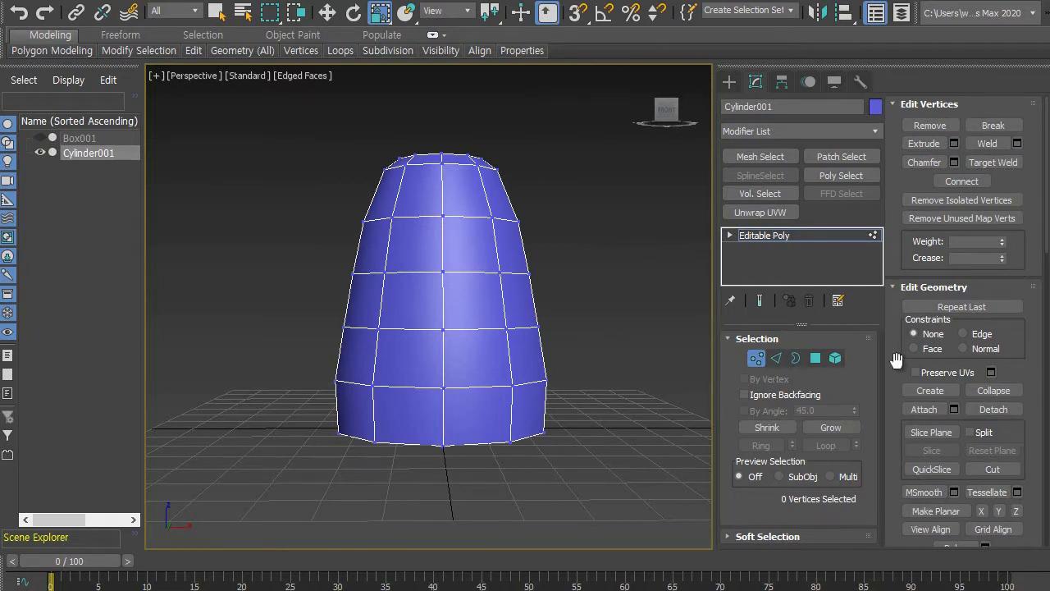
{"action": "scroll", "coordinate": [895, 344], "scroll_direction": "down", "scroll_amount": 5}
{"action": "scroll", "coordinate": [889, 329], "scroll_direction": "up", "scroll_amount": 5}
{"action": "scroll", "coordinate": [886, 455], "scroll_direction": "down", "scroll_amount": 5}
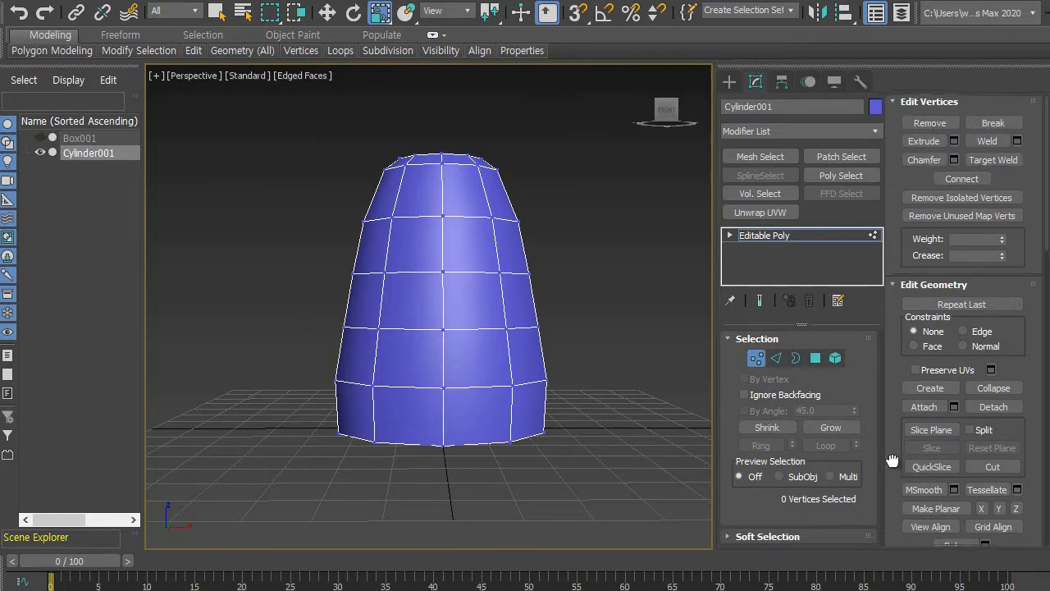
{"action": "left_click_drag", "start_coordinate": [892, 322], "coordinate": [888, 525]}
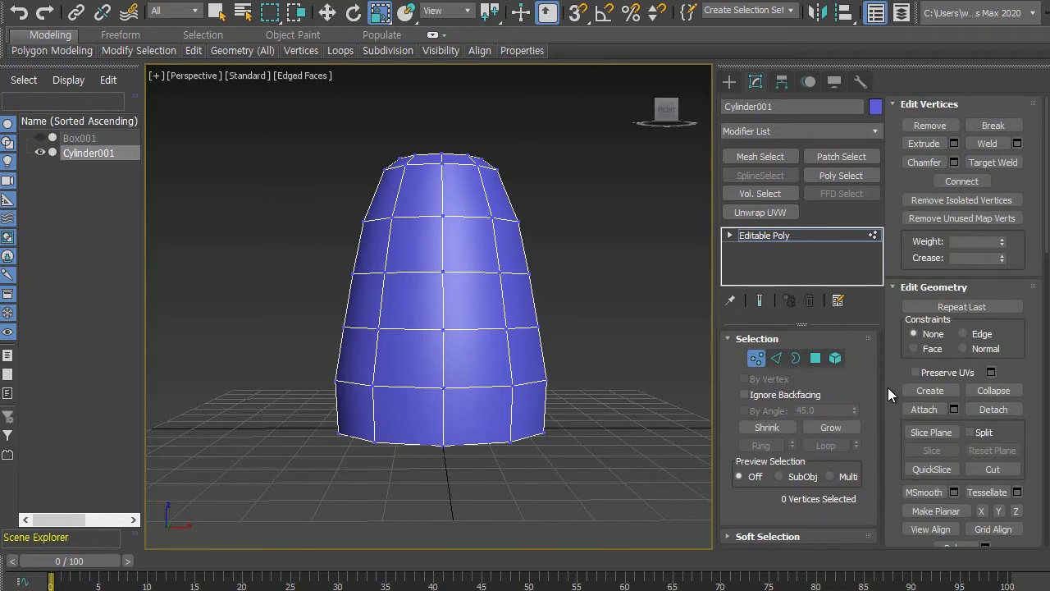
{"action": "scroll", "coordinate": [566, 348], "scroll_direction": "up", "scroll_amount": 4}
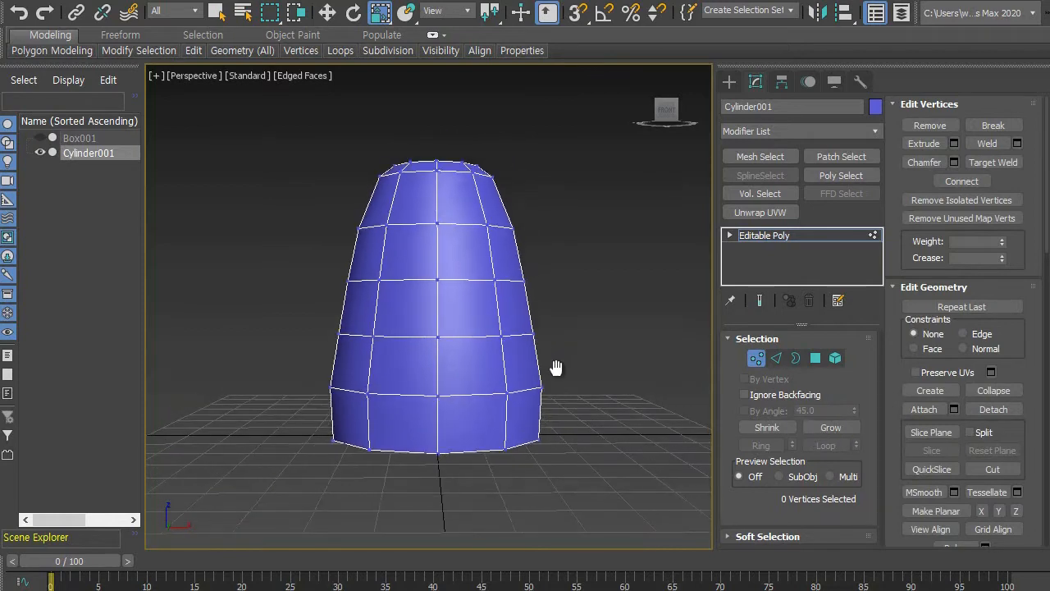
{"action": "middle_click_drag", "start_coordinate": [560, 353], "coordinate": [537, 368]}
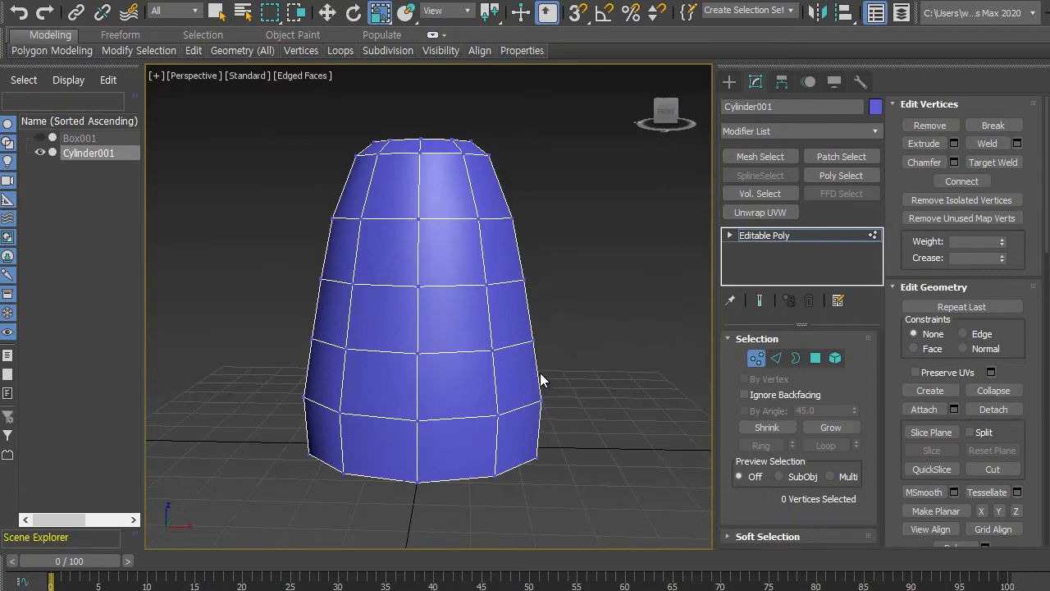
At Edge level, select the ten vertical edges of the band below the narrow top rim one by one, and clear the selection.
{"action": "mouse_move", "coordinate": [518, 379]}
{"action": "middle_mouse_down", "text": "alt"}
{"action": "mouse_move", "coordinate": [530, 358]}
{"action": "mouse_move", "coordinate": [537, 412]}
{"action": "mouse_move", "coordinate": [520, 379]}
{"action": "middle_mouse_up", "text": "alt"}
{"action": "middle_click_drag", "start_coordinate": [486, 297], "coordinate": [506, 309]}
{"action": "scroll", "coordinate": [473, 322], "scroll_direction": "up", "scroll_amount": 2}
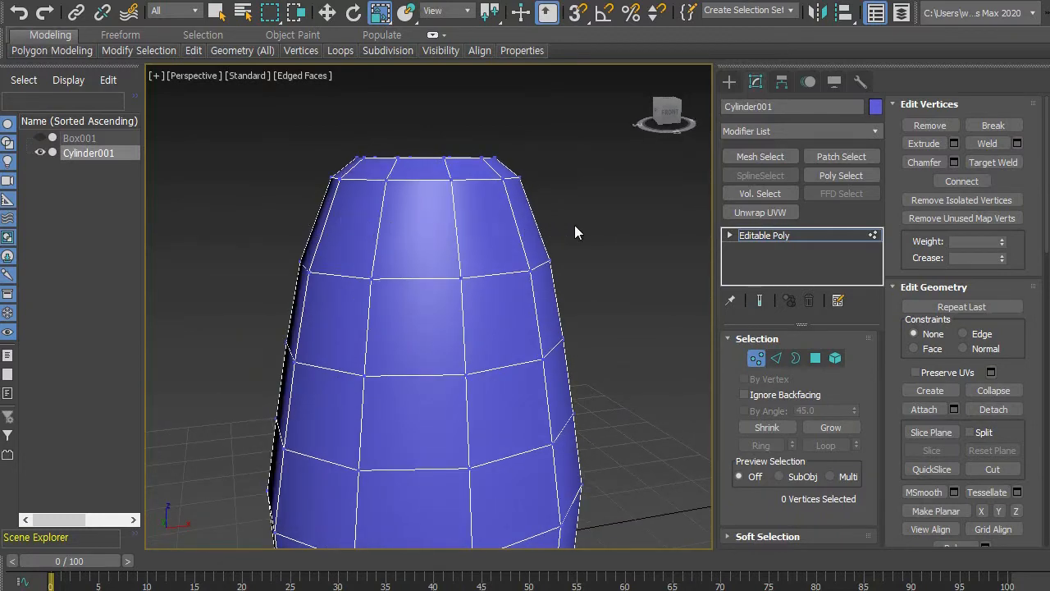
{"action": "left_click", "coordinate": [777, 359]}
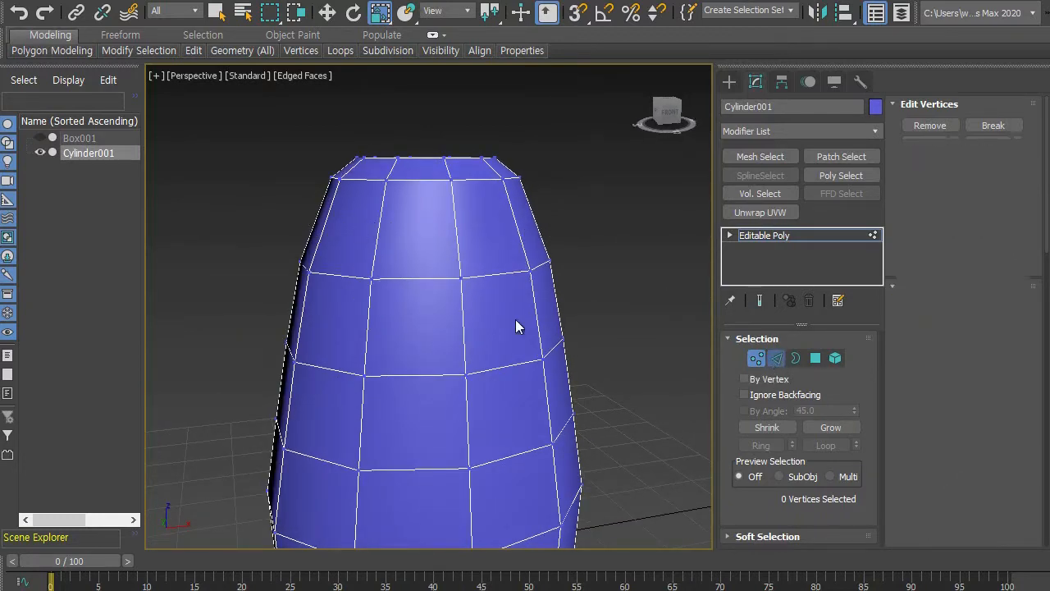
{"action": "left_click", "coordinate": [457, 230]}
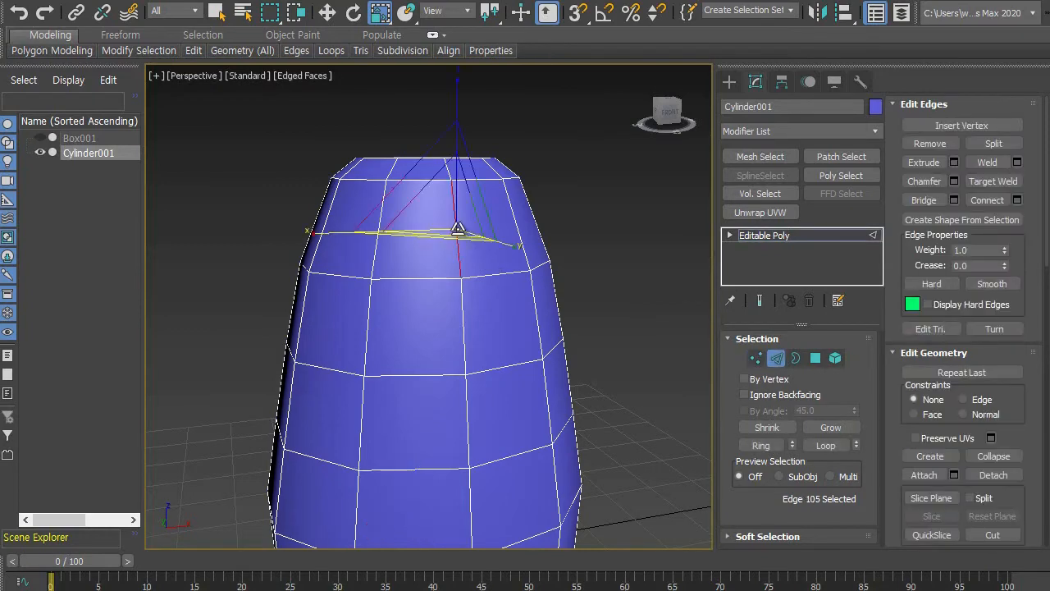
{"action": "left_click", "coordinate": [520, 223], "text": "ctrl"}
{"action": "middle_click_drag", "start_coordinate": [614, 277], "coordinate": [463, 280], "text": "alt"}
{"action": "left_click", "coordinate": [588, 232], "text": "ctrl"}
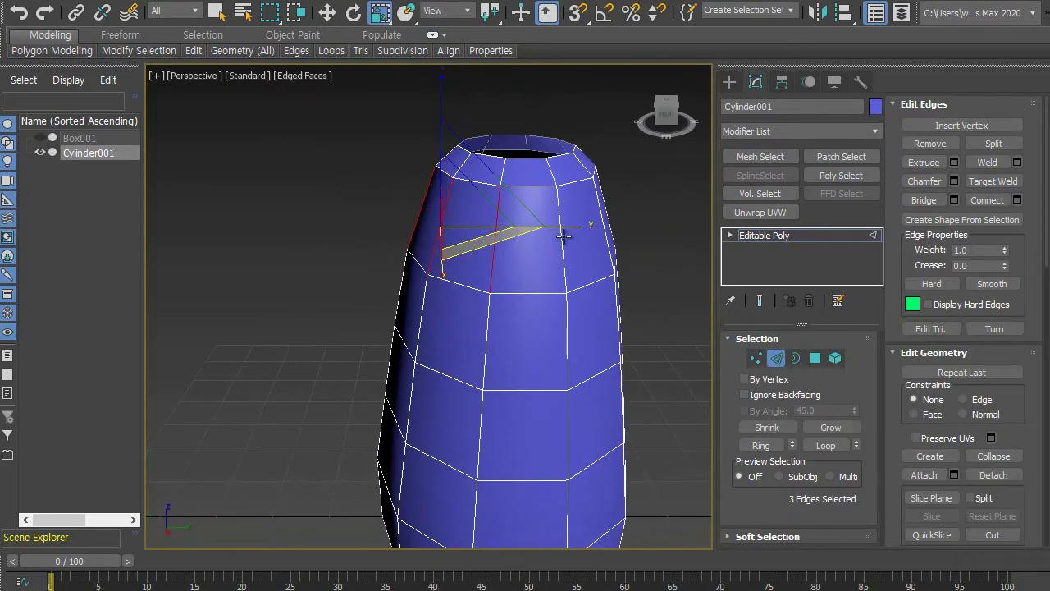
{"action": "left_click", "coordinate": [561, 238], "text": "ctrl"}
{"action": "middle_click_drag", "start_coordinate": [623, 261], "coordinate": [542, 292], "text": "alt"}
{"action": "left_click", "coordinate": [584, 256], "text": "ctrl"}
{"action": "left_click", "coordinate": [540, 224], "text": "ctrl"}
{"action": "left_click", "coordinate": [563, 253], "text": "ctrl"}
{"action": "left_click", "coordinate": [561, 259], "text": "ctrl"}
{"action": "middle_click_drag", "start_coordinate": [600, 308], "coordinate": [476, 292], "text": "alt"}
{"action": "left_click", "coordinate": [455, 287], "text": "ctrl"}
{"action": "left_click", "coordinate": [531, 257], "text": "ctrl"}
{"action": "middle_click_drag", "start_coordinate": [532, 257], "coordinate": [502, 276], "text": "alt"}
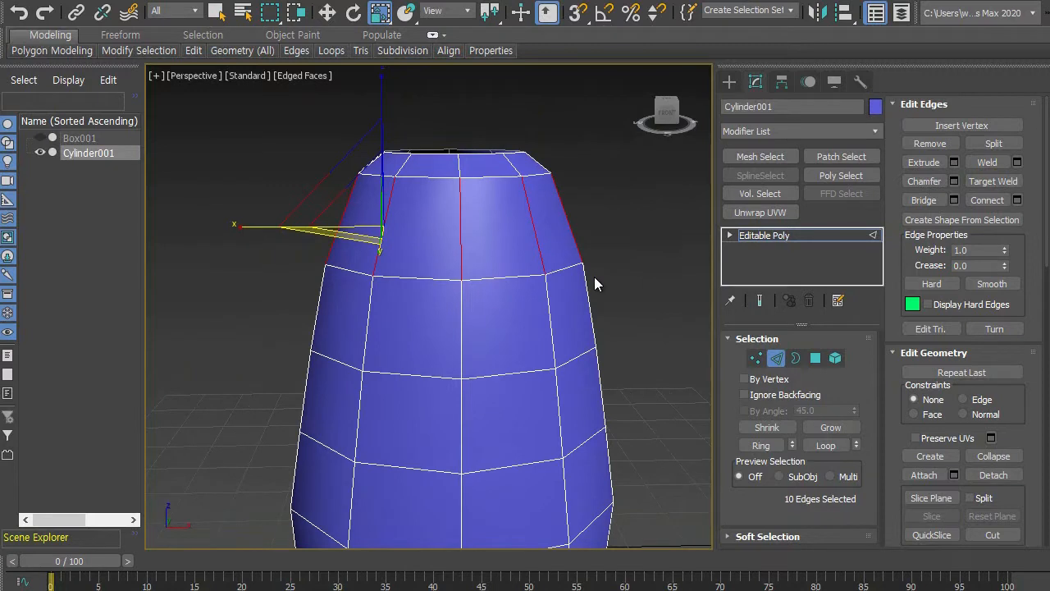
{"action": "left_click", "coordinate": [655, 281]}
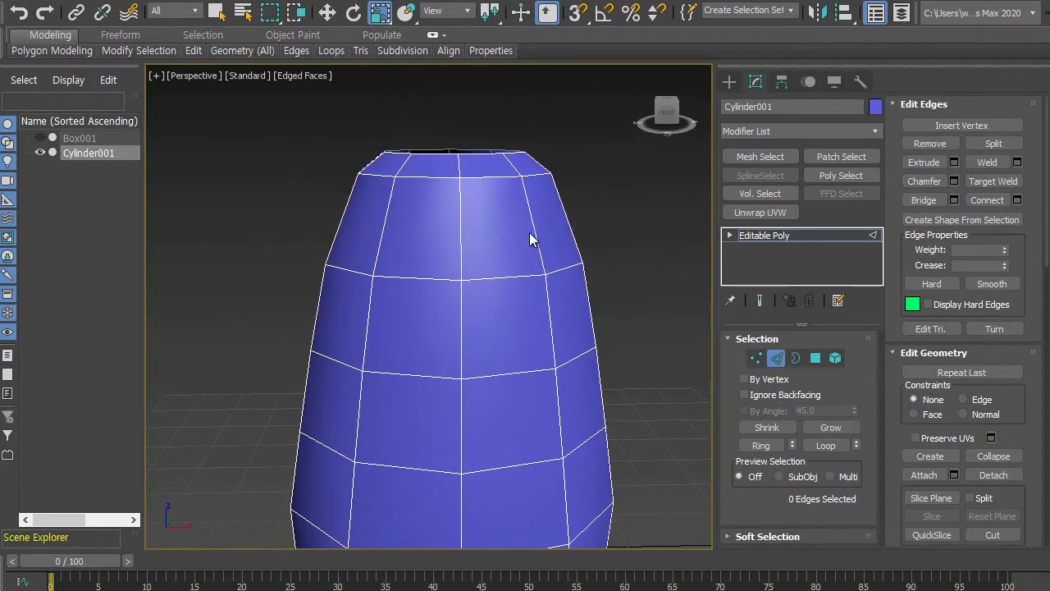
Select one vertical edge of the band below the top rim and extend the selection with Ring to all ten edges.
{"action": "left_click", "coordinate": [460, 233]}
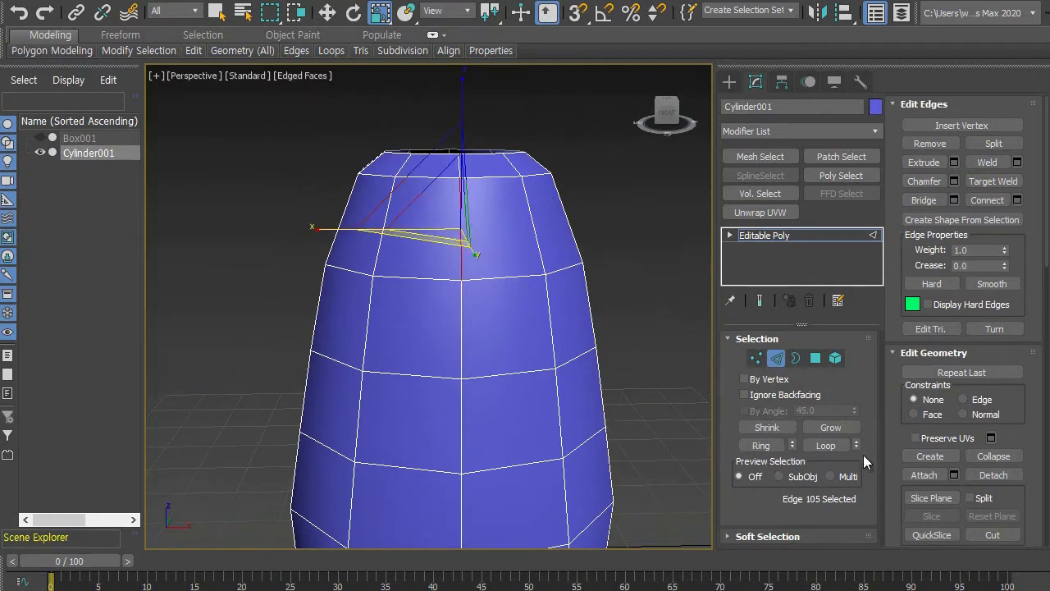
{"action": "left_click", "coordinate": [765, 448]}
{"action": "middle_click_drag", "start_coordinate": [328, 321], "coordinate": [380, 347], "text": "alt"}
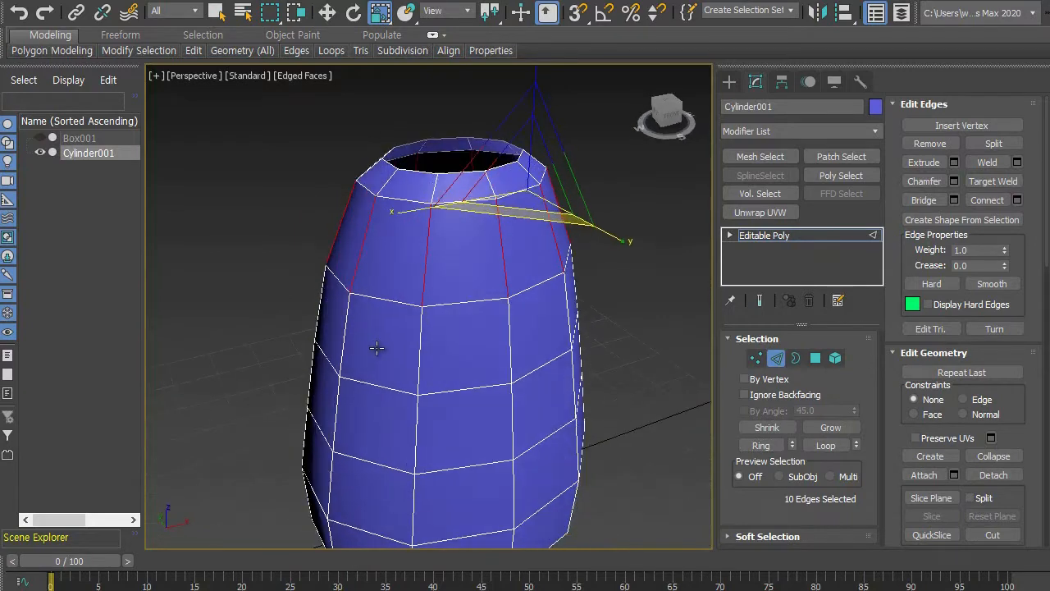
{"action": "left_click", "coordinate": [428, 255]}
{"action": "left_click", "coordinate": [339, 214]}
{"action": "middle_click_drag", "start_coordinate": [347, 206], "coordinate": [431, 271], "text": "alt"}
{"action": "left_click", "coordinate": [492, 227]}
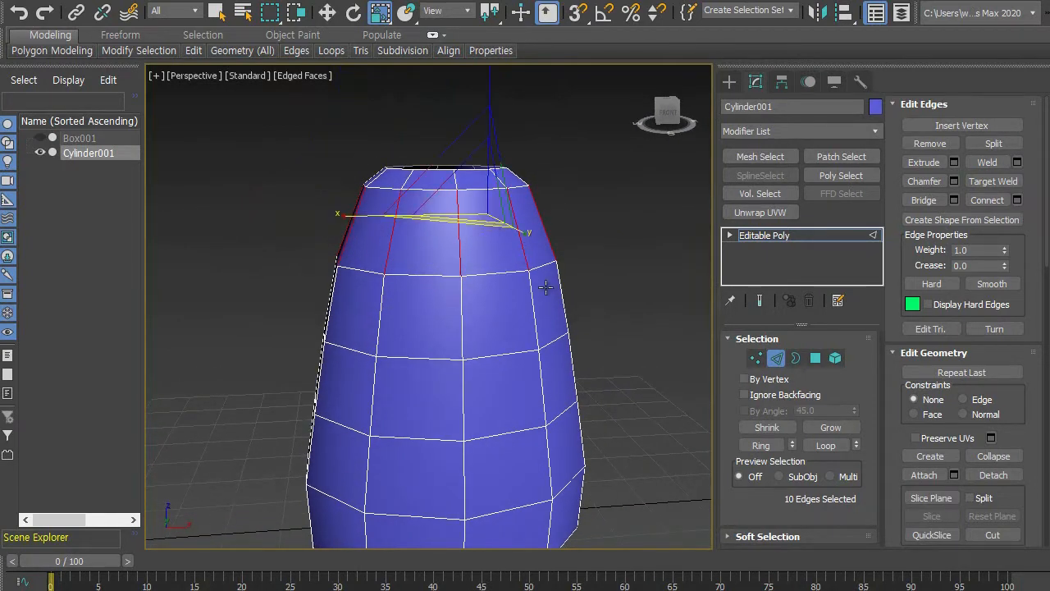
{"action": "middle_click_drag", "start_coordinate": [579, 300], "coordinate": [560, 301], "text": "alt"}
{"action": "left_click", "coordinate": [383, 225]}
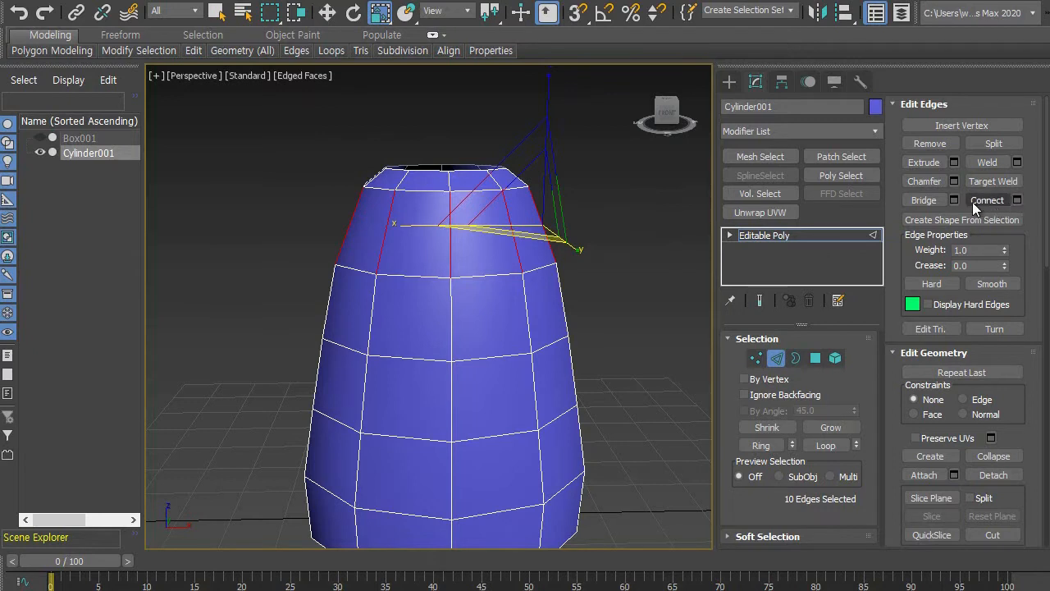
Connect the ten ringed edges with 1 segment, pinch 0 and slide 0 to add a horizontal edge loop, and deselect the edges.
{"action": "left_click", "coordinate": [1018, 200]}
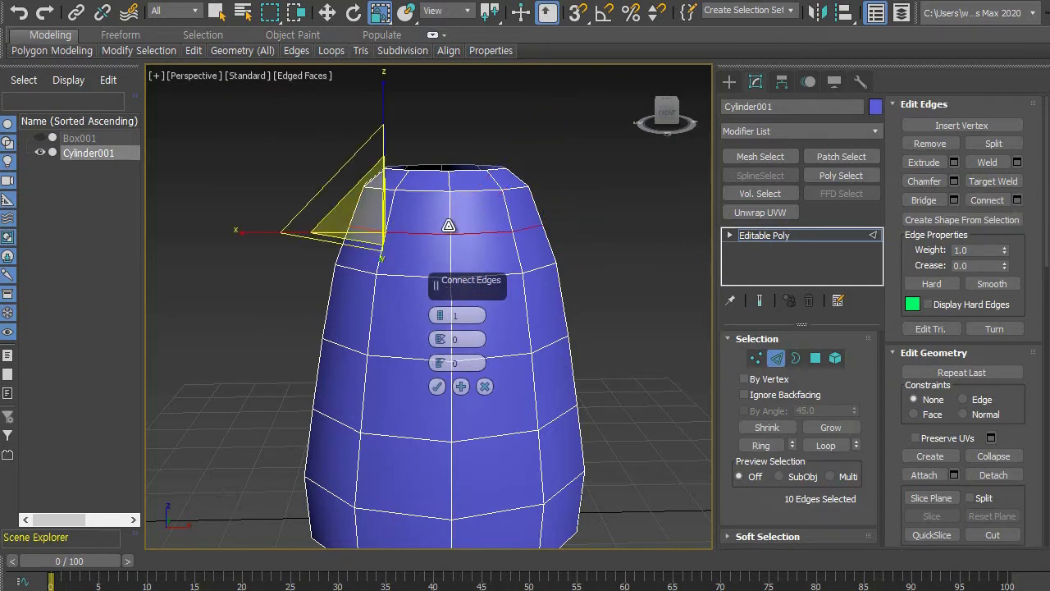
{"action": "left_click", "coordinate": [617, 333]}
{"action": "scroll", "coordinate": [608, 315], "scroll_direction": "down", "scroll_amount": 3}
{"action": "middle_click_drag", "start_coordinate": [609, 320], "coordinate": [507, 325], "text": "alt"}
{"action": "scroll", "coordinate": [497, 311], "scroll_direction": "up", "scroll_amount": 1}
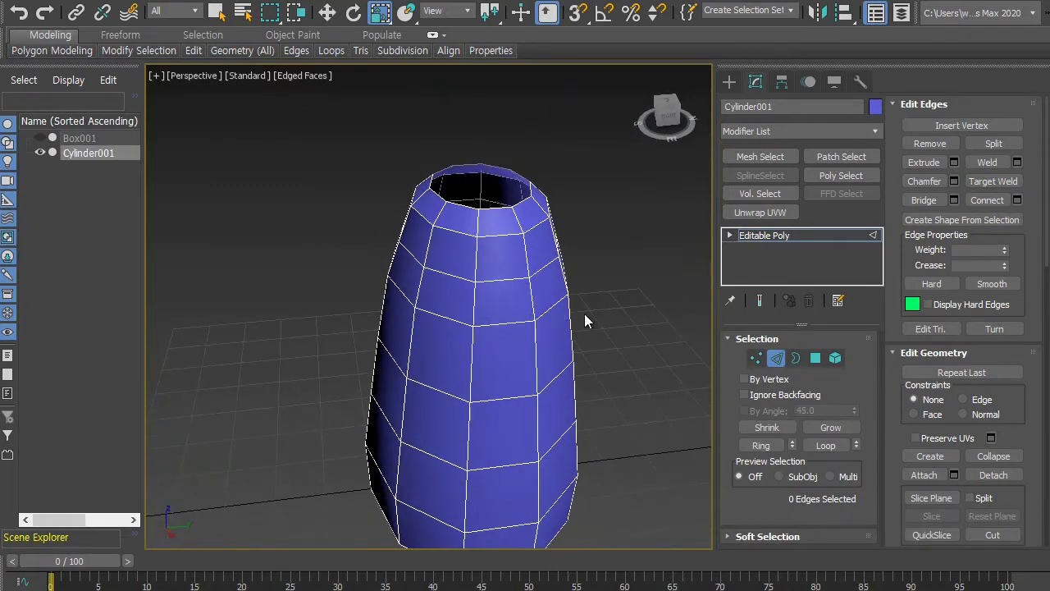
At Polygon level, select the two vertically adjacent side polygons above and below the new horizontal edge loop.
{"action": "left_click", "coordinate": [814, 358]}
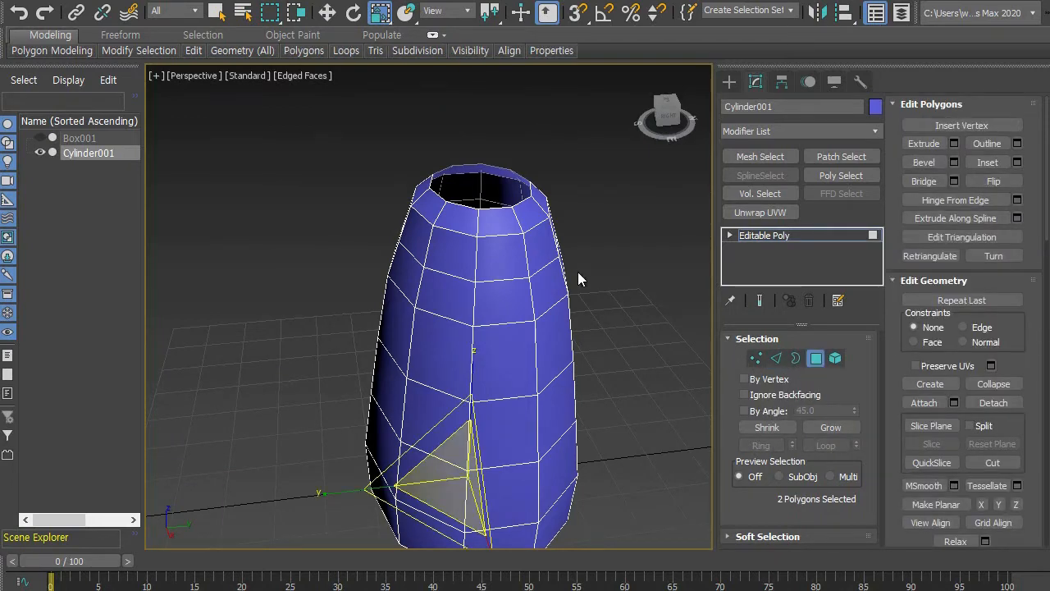
{"action": "left_click", "coordinate": [498, 260]}
{"action": "middle_click_drag", "start_coordinate": [501, 330], "coordinate": [617, 430], "text": "alt"}
{"action": "left_click", "coordinate": [497, 301], "text": "ctrl"}
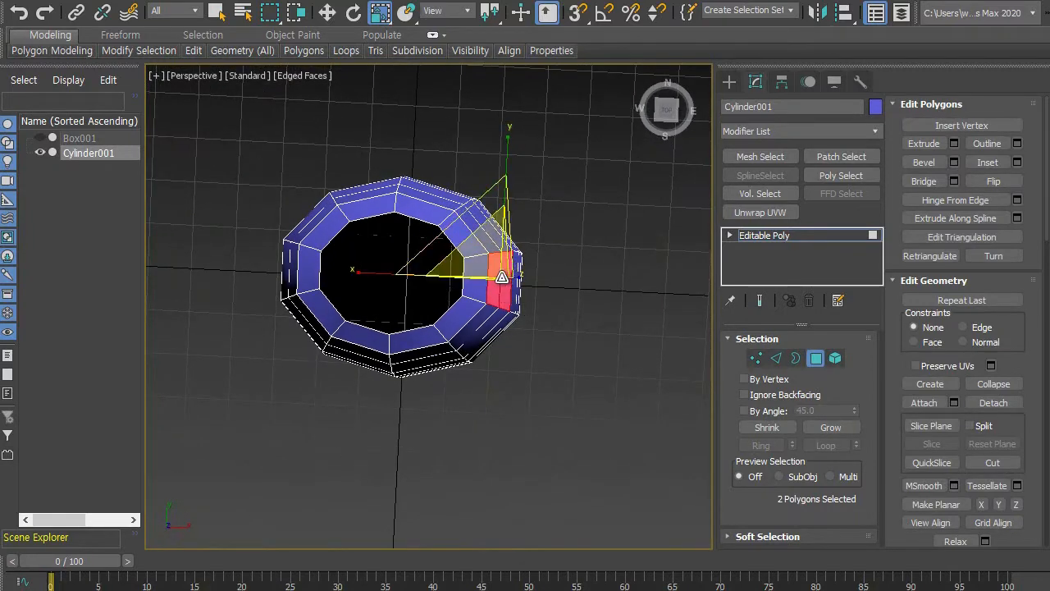
{"action": "middle_click_drag", "start_coordinate": [511, 379], "coordinate": [492, 267], "text": "alt"}
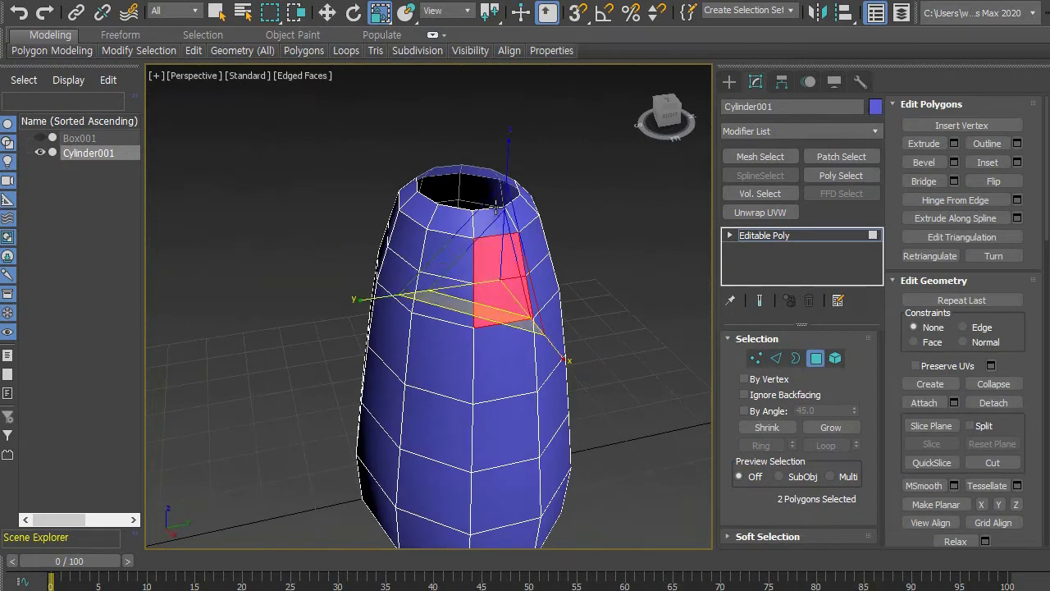
Add the two matching polygons on the opposite side to the selection and delete all four, opening a hole in each side.
{"action": "middle_click_drag", "start_coordinate": [491, 263], "coordinate": [358, 349], "text": "alt"}
{"action": "left_click", "coordinate": [434, 288], "text": "ctrl"}
{"action": "left_click", "coordinate": [444, 339], "text": "ctrl"}
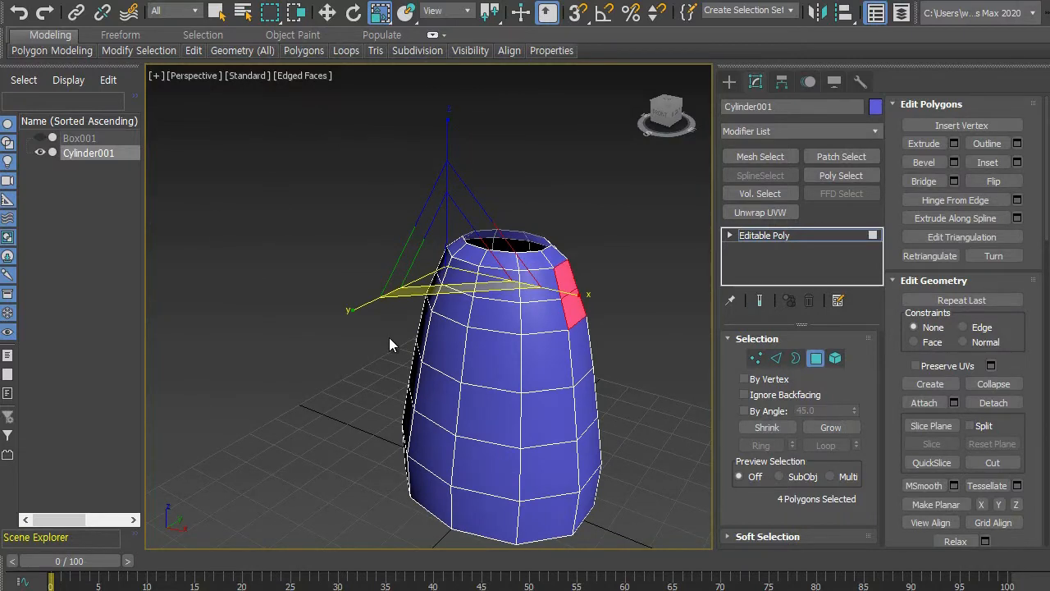
{"action": "key", "text": "Delete"}
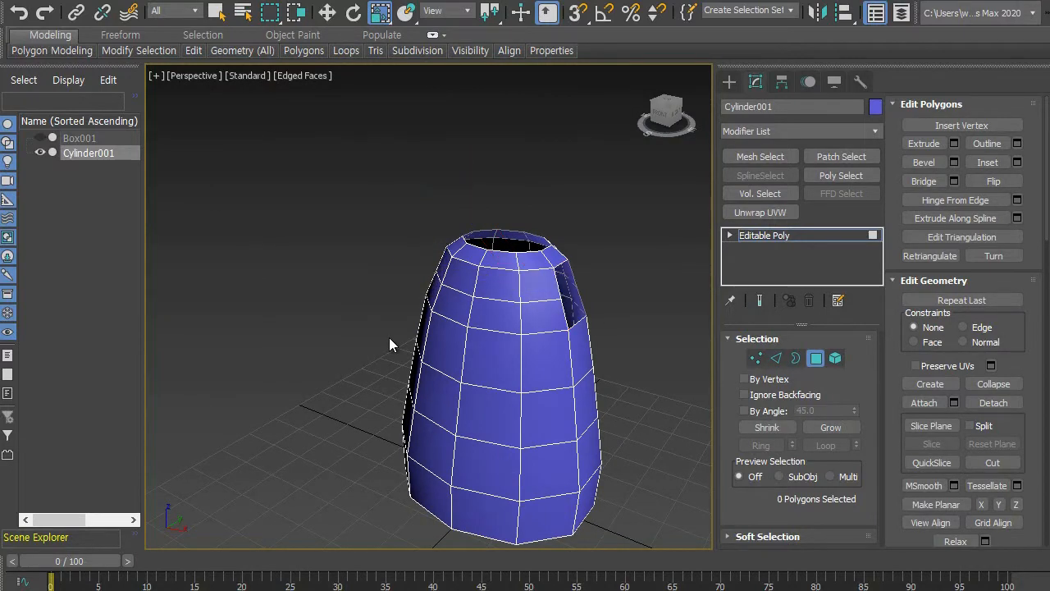
{"action": "middle_click_drag", "start_coordinate": [449, 346], "coordinate": [383, 336]}
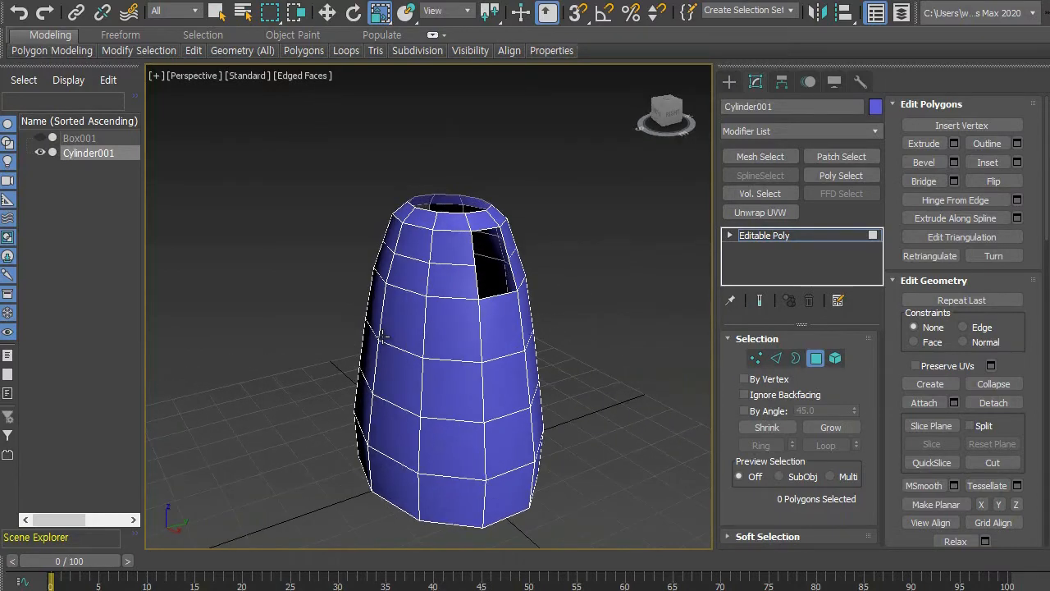
At Vertex level, select the four mid-height side vertices of the two opposite side openings.
{"action": "left_click", "coordinate": [16, 4]}
{"action": "left_click", "coordinate": [41, 117]}
{"action": "scroll", "coordinate": [371, 331], "scroll_direction": "up", "scroll_amount": 3}
{"action": "middle_click_drag", "start_coordinate": [371, 328], "coordinate": [290, 293]}
{"action": "scroll", "coordinate": [346, 302], "scroll_direction": "down", "scroll_amount": 2}
{"action": "scroll", "coordinate": [329, 312], "scroll_direction": "up", "scroll_amount": 2}
{"action": "middle_click_drag", "start_coordinate": [348, 308], "coordinate": [318, 335]}
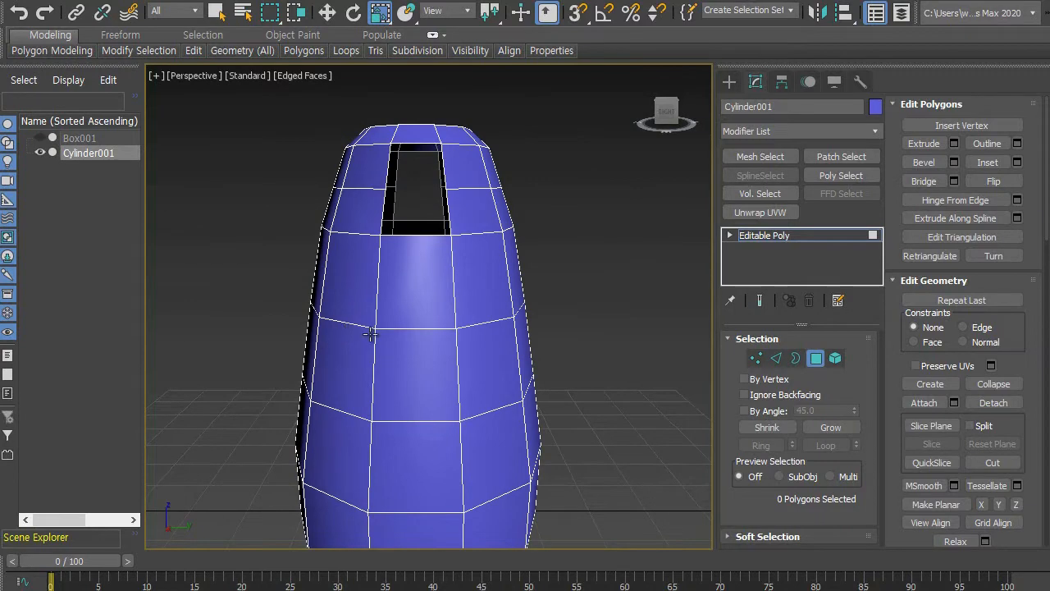
{"action": "middle_click_drag", "start_coordinate": [393, 316], "coordinate": [396, 318], "text": "alt"}
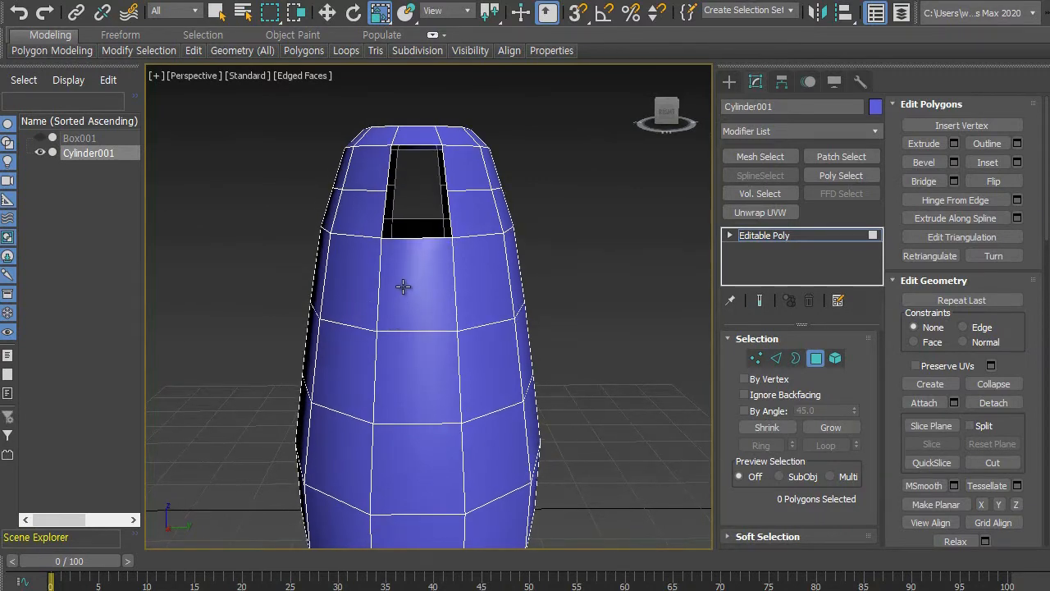
{"action": "scroll", "coordinate": [406, 292], "scroll_direction": "down", "scroll_amount": 1}
{"action": "left_click", "coordinate": [755, 358]}
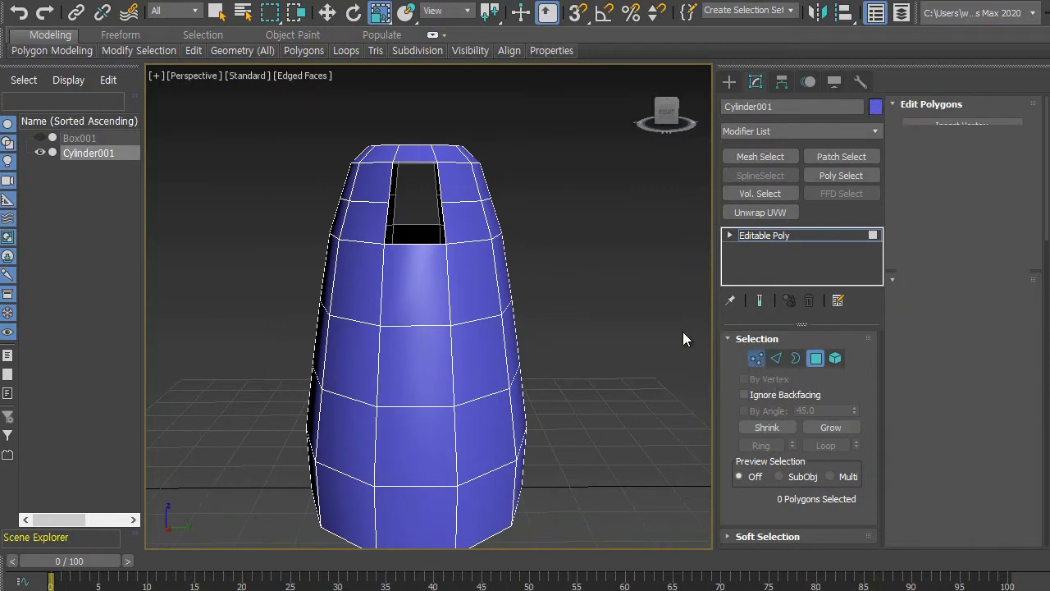
{"action": "left_click", "coordinate": [394, 201]}
{"action": "left_click", "coordinate": [440, 201], "text": "ctrl"}
{"action": "middle_click_drag", "start_coordinate": [431, 256], "coordinate": [623, 276], "text": "alt"}
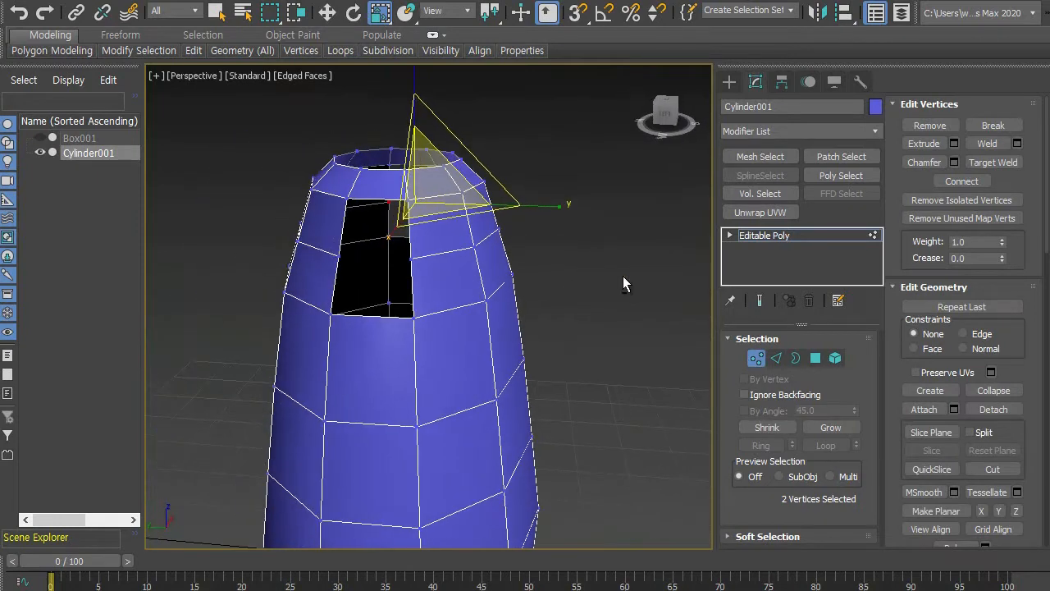
{"action": "left_click", "coordinate": [341, 255], "text": "ctrl"}
{"action": "left_click", "coordinate": [412, 258], "text": "ctrl"}
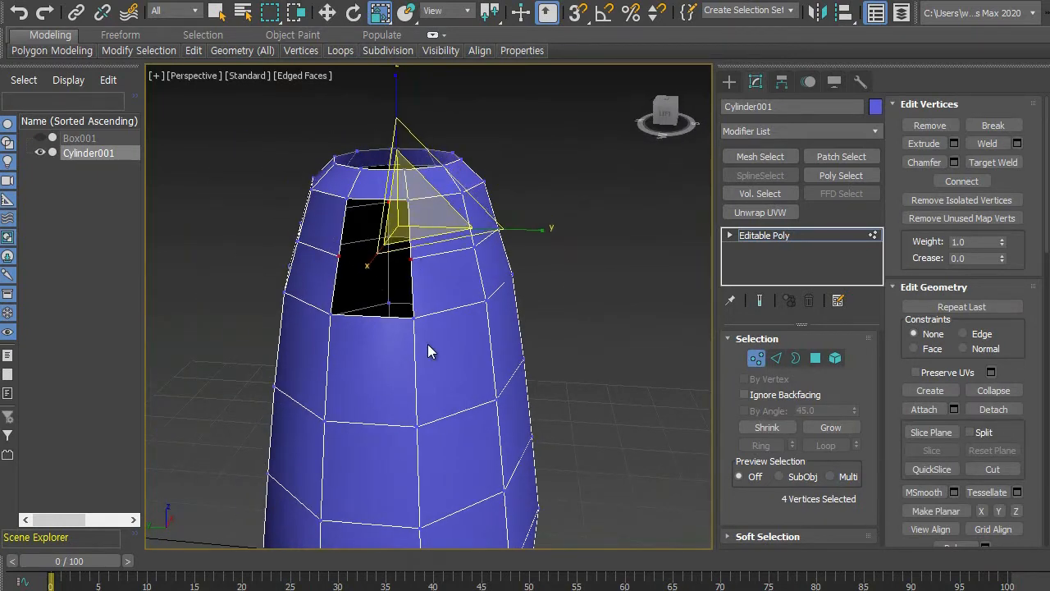
Scale the four selected vertices outward along Y to widen the middle of both side openings, and clear the selection.
{"action": "key", "text": "r"}
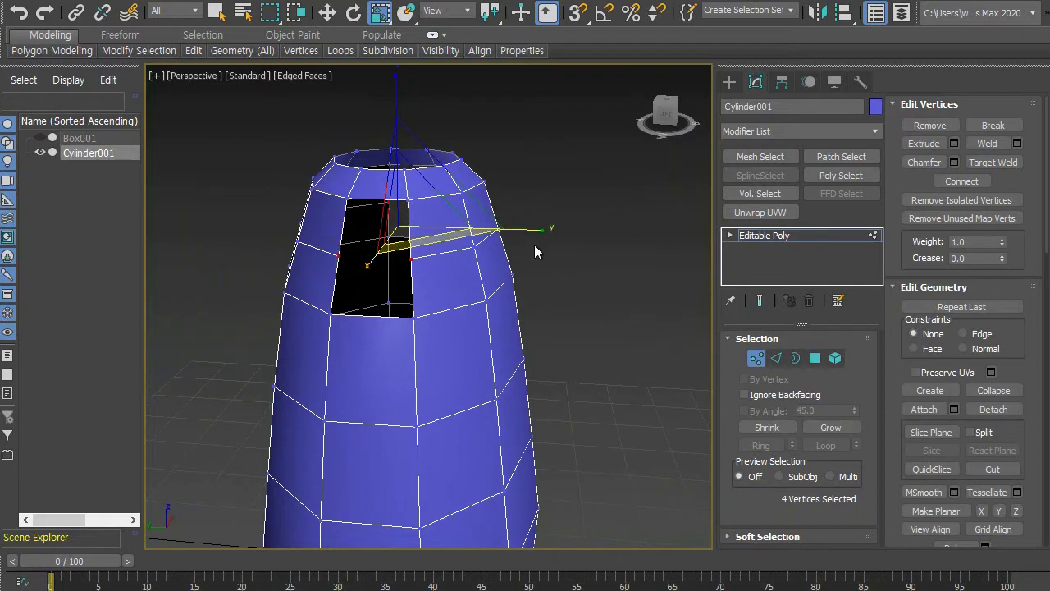
{"action": "left_click_drag", "start_coordinate": [539, 228], "coordinate": [568, 232]}
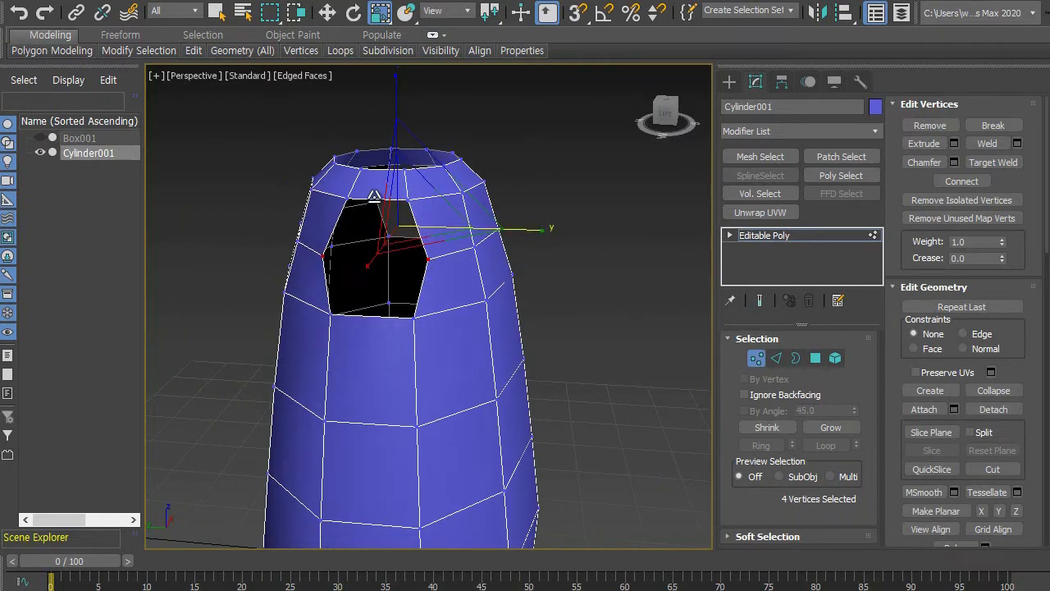
{"action": "left_click_drag", "start_coordinate": [546, 230], "coordinate": [548, 232]}
{"action": "scroll", "coordinate": [543, 339], "scroll_direction": "down", "scroll_amount": 4}
{"action": "middle_click_drag", "start_coordinate": [558, 369], "coordinate": [393, 309], "text": "alt"}
{"action": "left_click", "coordinate": [558, 304]}
At Polygon level, select the half of the divided base cap on the positive X side.
{"action": "scroll", "coordinate": [492, 297], "scroll_direction": "down", "scroll_amount": 2}
{"action": "middle_click_drag", "start_coordinate": [525, 321], "coordinate": [508, 304], "text": "alt"}
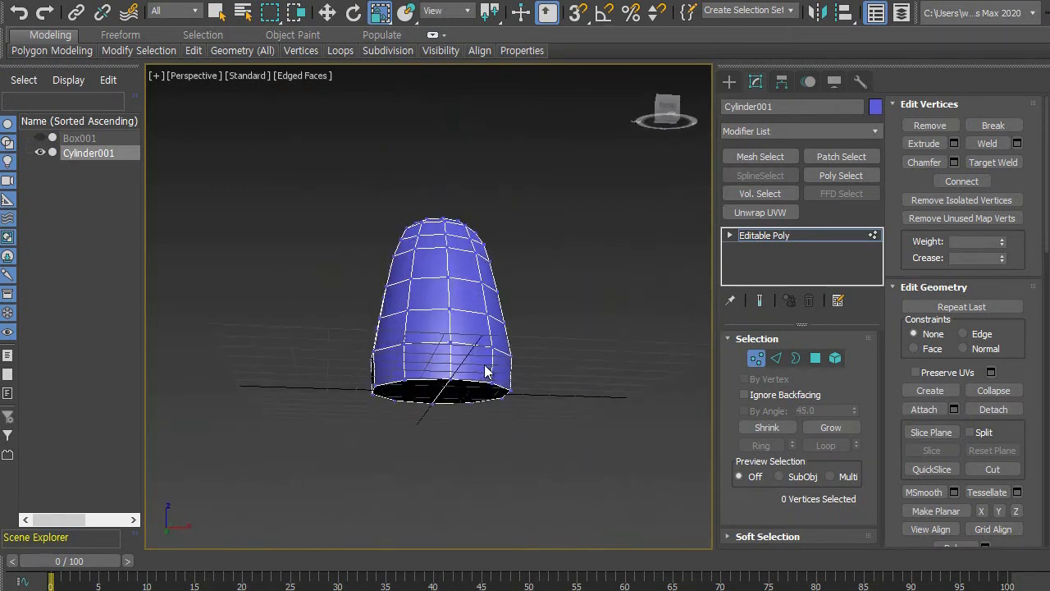
{"action": "middle_click_drag", "start_coordinate": [430, 399], "coordinate": [426, 356], "text": "alt"}
{"action": "scroll", "coordinate": [409, 391], "scroll_direction": "up", "scroll_amount": 3}
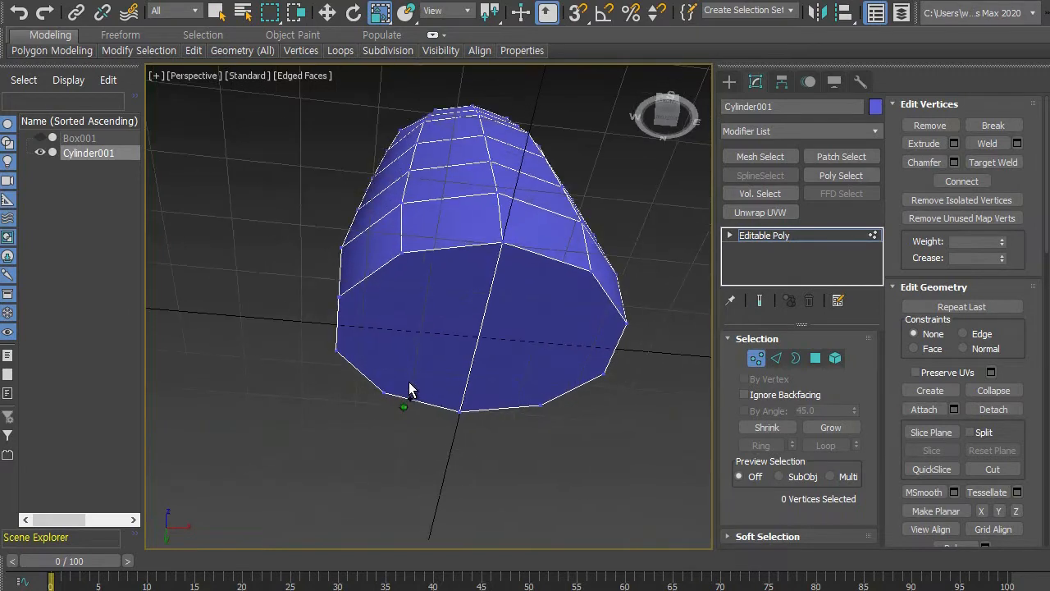
{"action": "scroll", "coordinate": [428, 356], "scroll_direction": "up", "scroll_amount": 3}
{"action": "scroll", "coordinate": [435, 369], "scroll_direction": "up", "scroll_amount": 3}
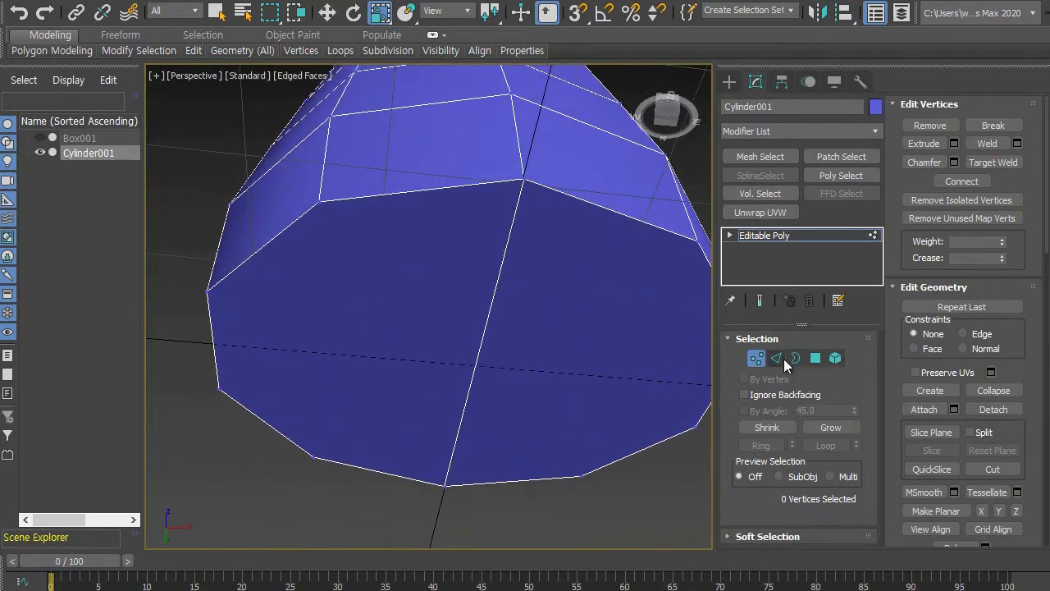
{"action": "left_click", "coordinate": [815, 358]}
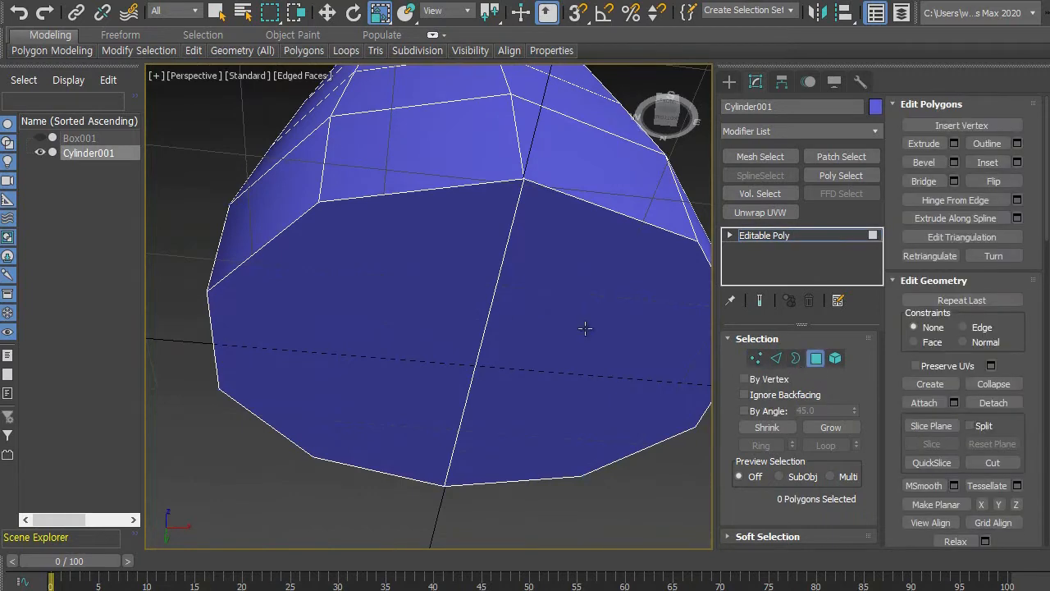
{"action": "left_click", "coordinate": [362, 313]}
{"action": "scroll", "coordinate": [392, 338], "scroll_direction": "down", "scroll_amount": 4}
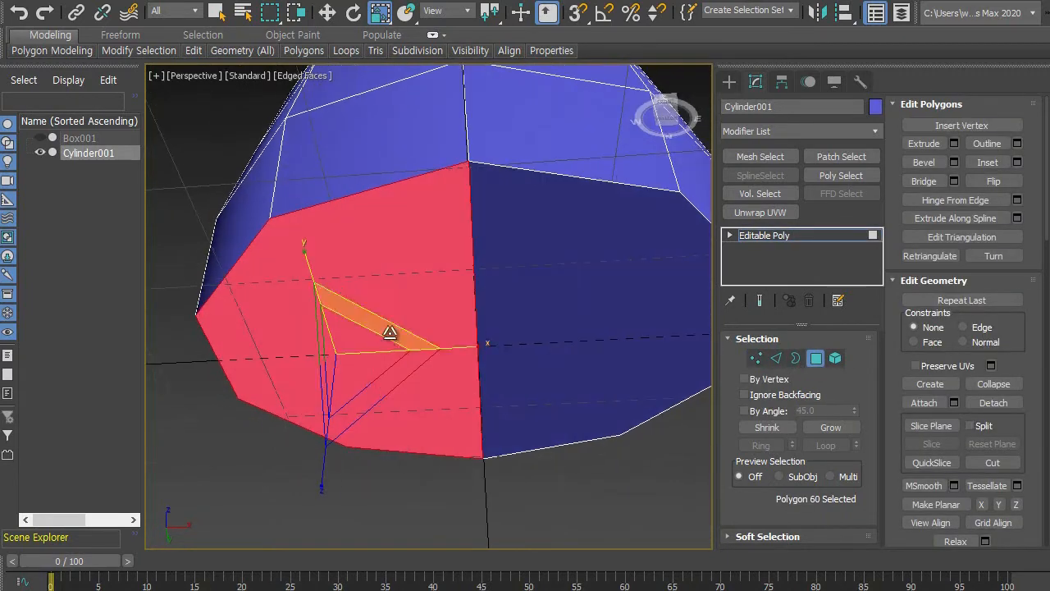
{"action": "scroll", "coordinate": [395, 343], "scroll_direction": "up", "scroll_amount": 3}
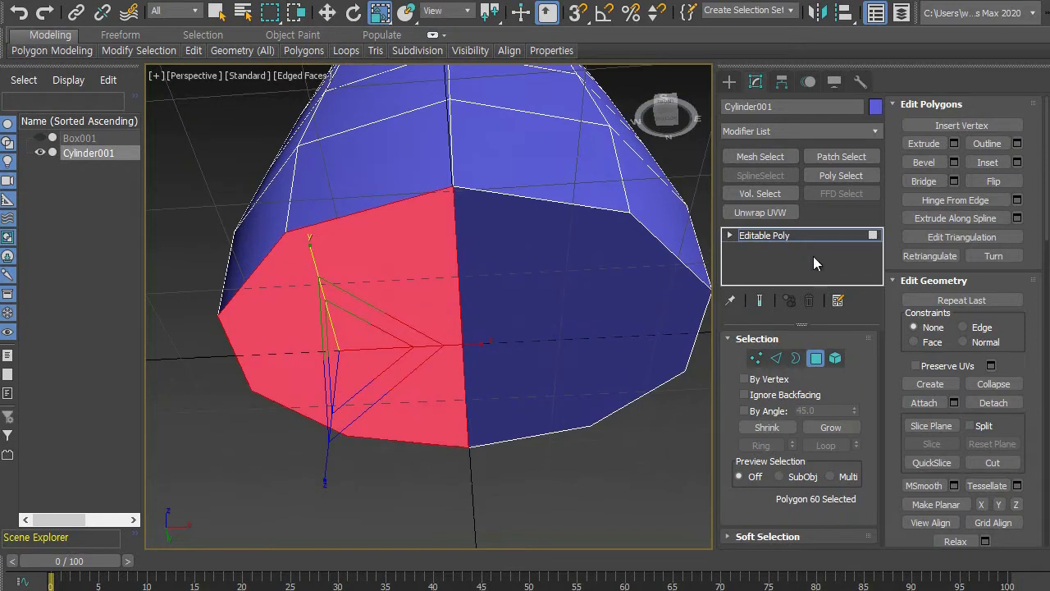
{"action": "left_click", "coordinate": [567, 311]}
{"action": "mouse_move", "coordinate": [525, 324]}
{"action": "middle_mouse_down", "text": "alt"}
{"action": "mouse_move", "coordinate": [475, 335]}
{"action": "mouse_move", "coordinate": [506, 324]}
{"action": "middle_mouse_up", "text": "alt"}
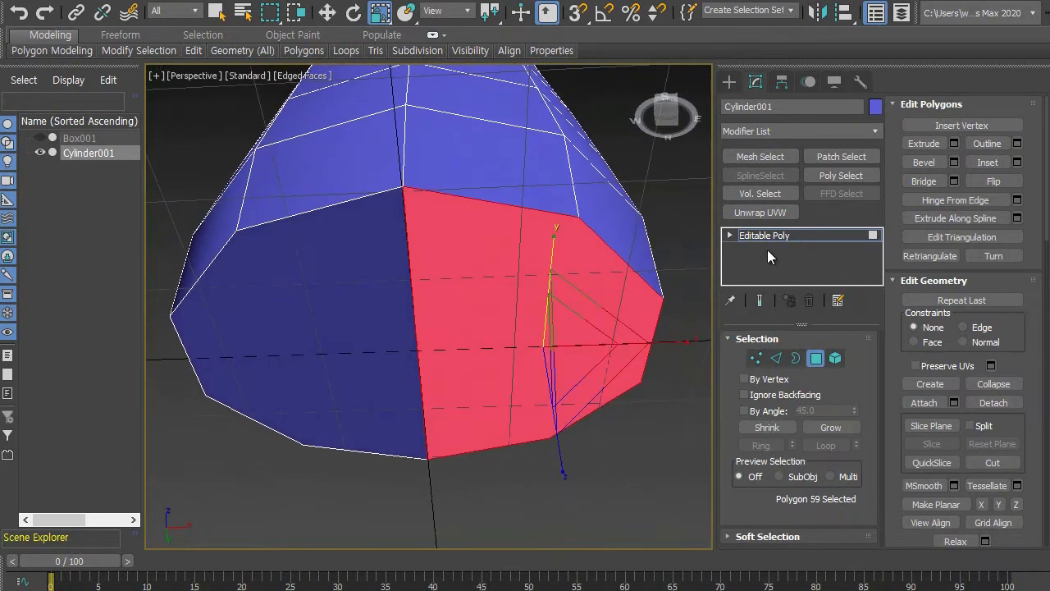
Inset the selected half of the base cap by 3.405 and clear the selection.
{"action": "left_click", "coordinate": [1017, 163]}
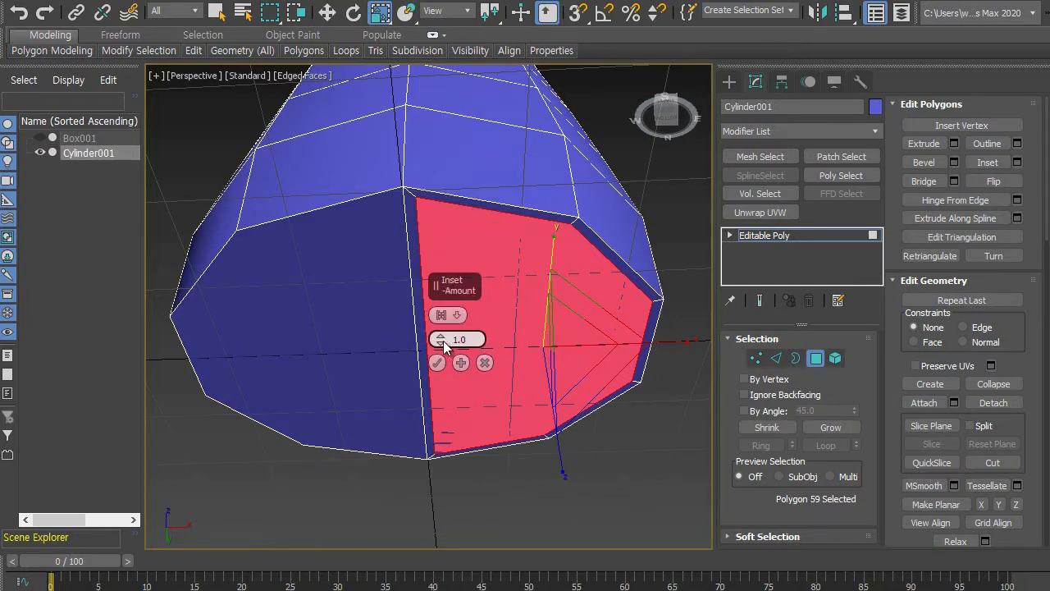
{"action": "left_click_drag", "start_coordinate": [441, 341], "coordinate": [447, 331]}
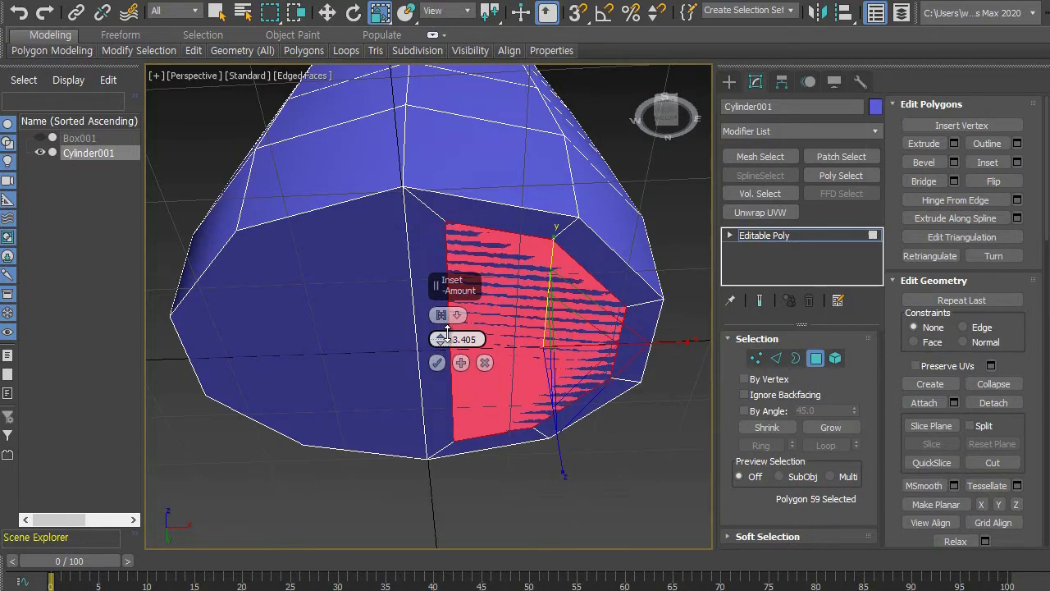
{"action": "left_click_drag", "start_coordinate": [447, 331], "coordinate": [447, 331]}
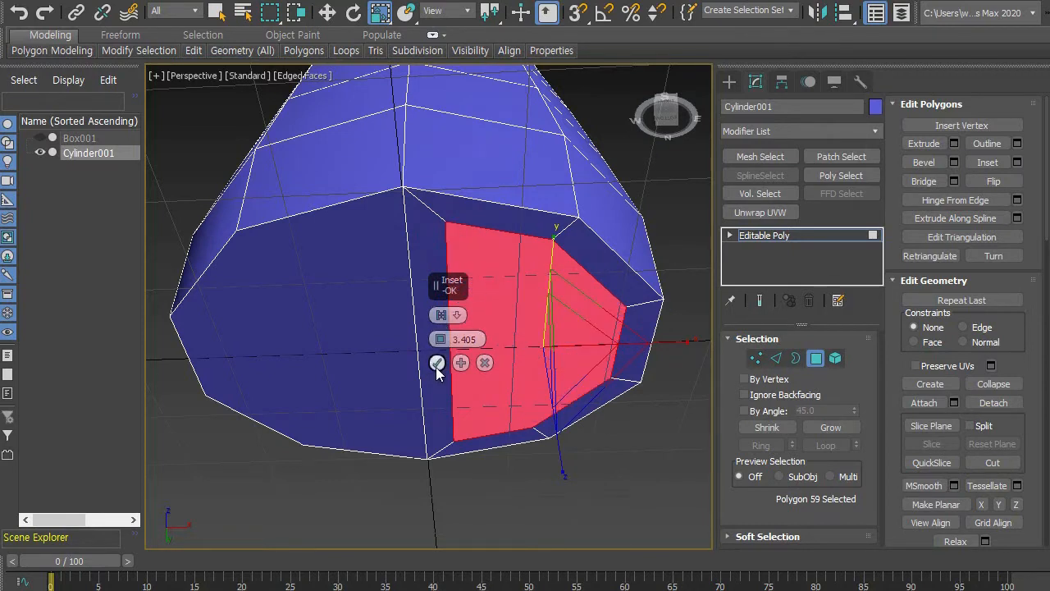
{"action": "left_click", "coordinate": [437, 364]}
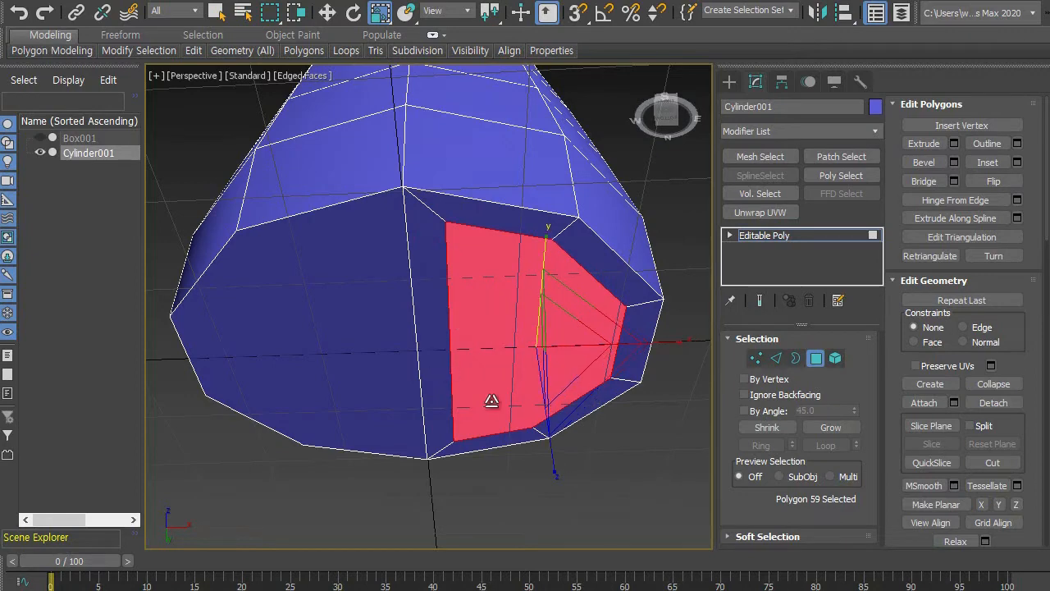
{"action": "mouse_move", "coordinate": [600, 459]}
{"action": "middle_mouse_down", "text": "alt"}
{"action": "mouse_move", "coordinate": [607, 501]}
{"action": "mouse_move", "coordinate": [600, 449]}
{"action": "middle_mouse_up", "text": "alt"}
{"action": "left_click", "coordinate": [605, 456]}
Inset the other half of the base cap by the same 3.405 and deselect it.
{"action": "left_click", "coordinate": [330, 333]}
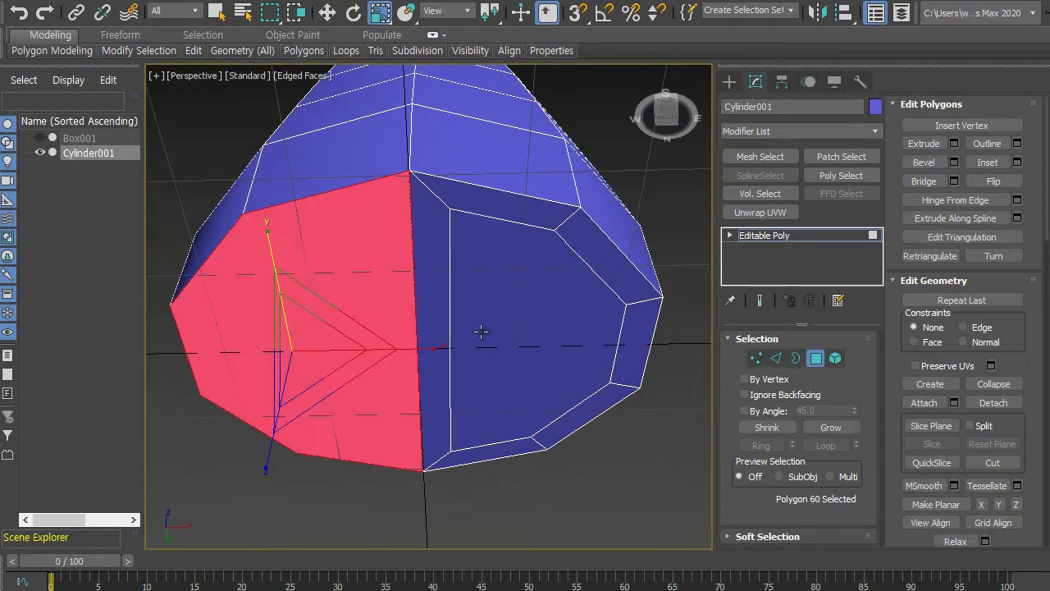
{"action": "left_click", "coordinate": [1017, 162]}
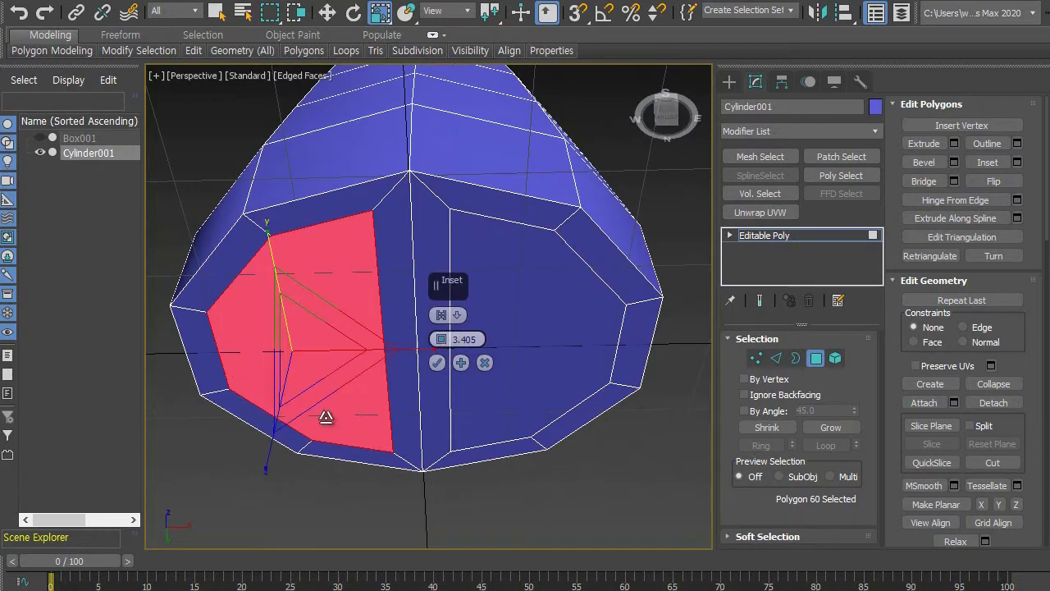
{"action": "left_click", "coordinate": [437, 363]}
{"action": "left_click", "coordinate": [599, 434]}
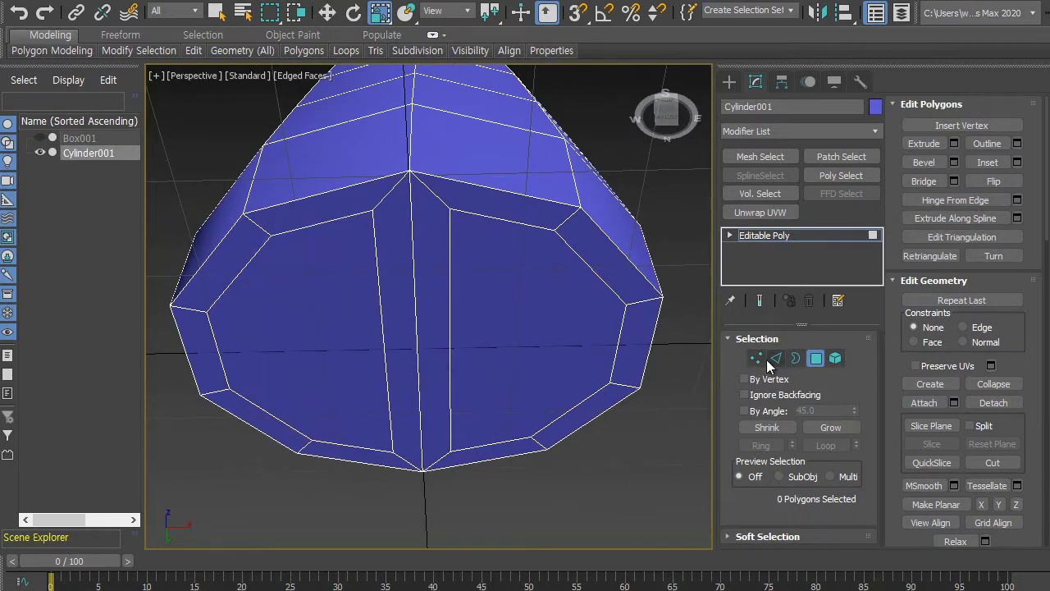
Select the two inner inset polygons of the base cap and delete them, leaving a frame with a centre strip.
{"action": "left_click", "coordinate": [544, 316]}
{"action": "left_click", "coordinate": [336, 329], "text": "ctrl"}
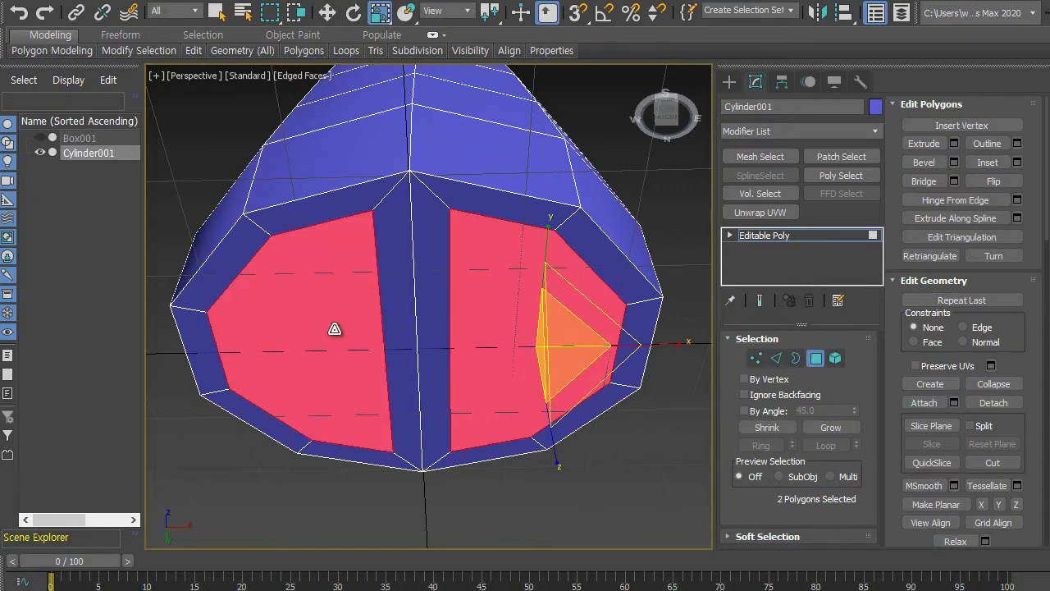
{"action": "key", "text": "Delete"}
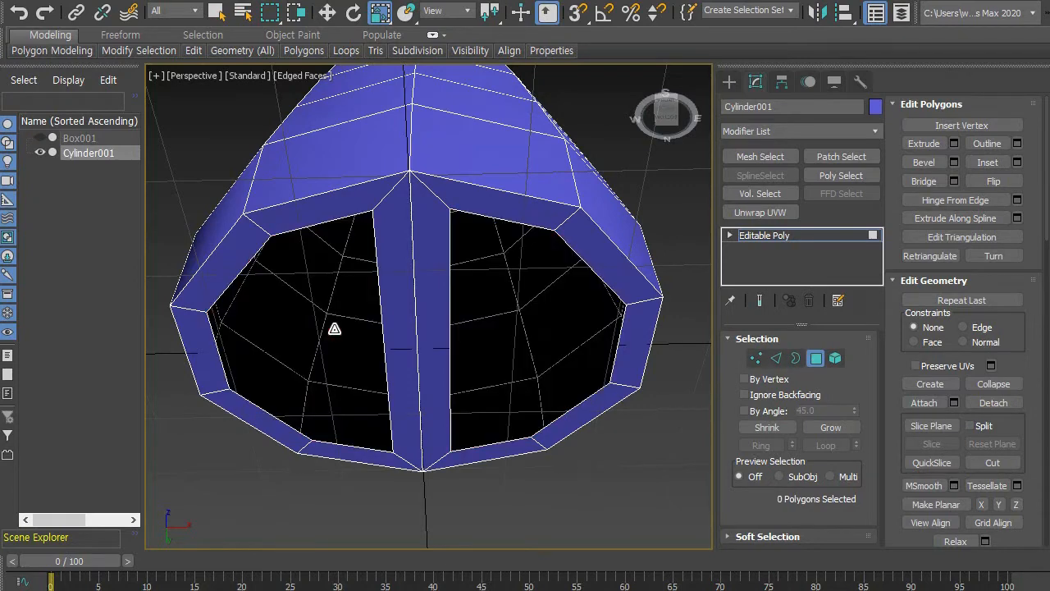
{"action": "scroll", "coordinate": [397, 343], "scroll_direction": "down", "scroll_amount": 5}
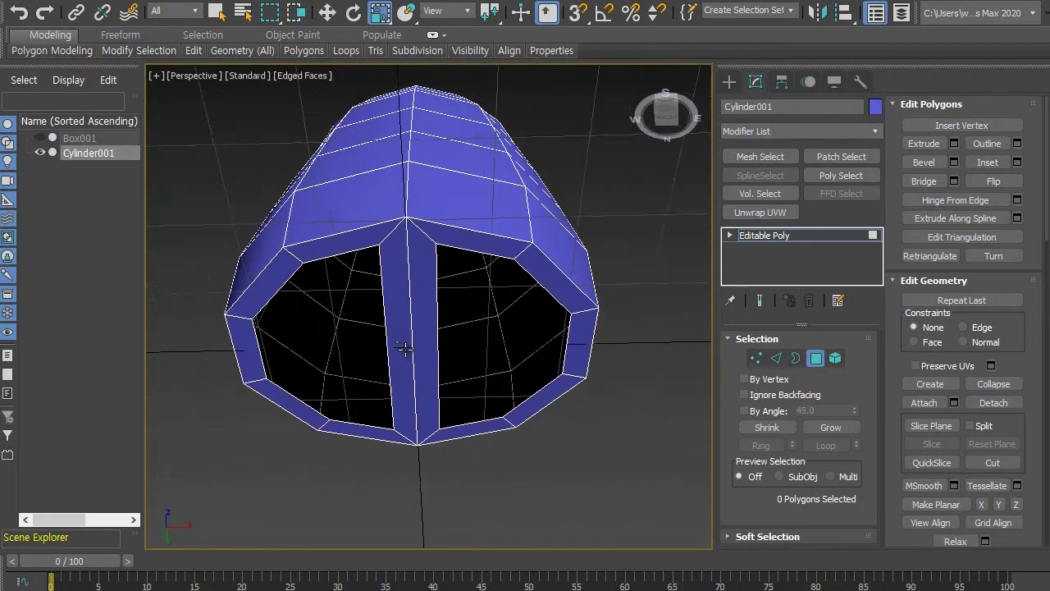
{"action": "scroll", "coordinate": [394, 339], "scroll_direction": "up", "scroll_amount": 6}
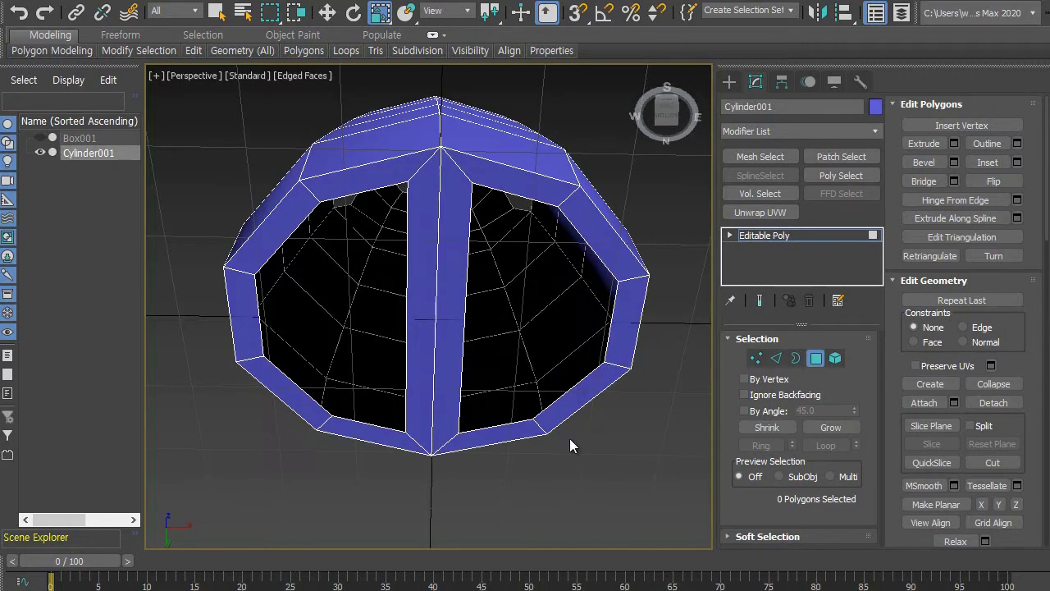
At Edge level, select the three lengthwise edges of the base's centre strip and activate the Move tool.
{"action": "left_click", "coordinate": [776, 358]}
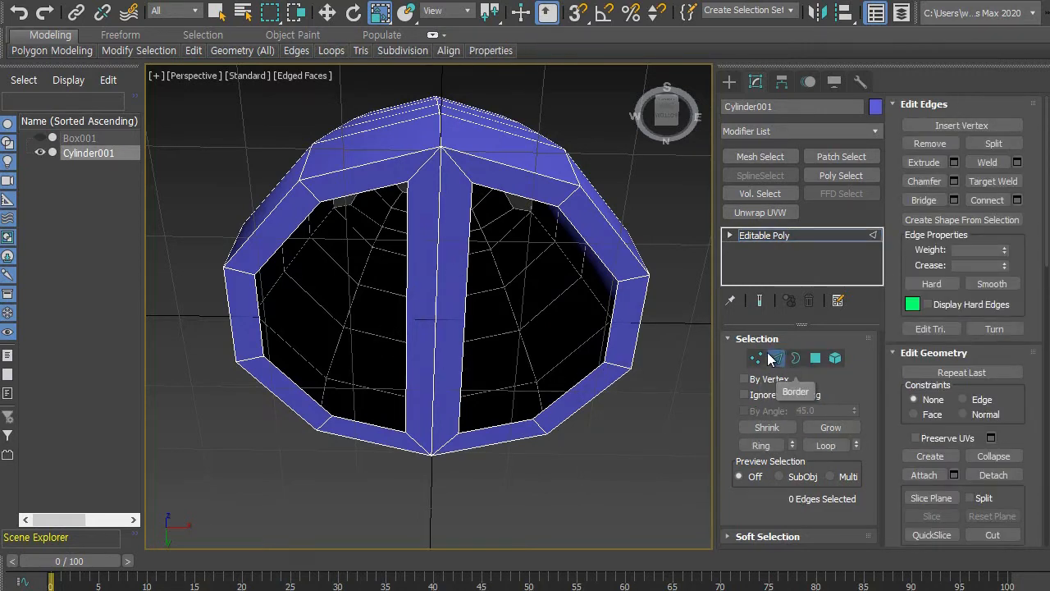
{"action": "left_click", "coordinate": [777, 361]}
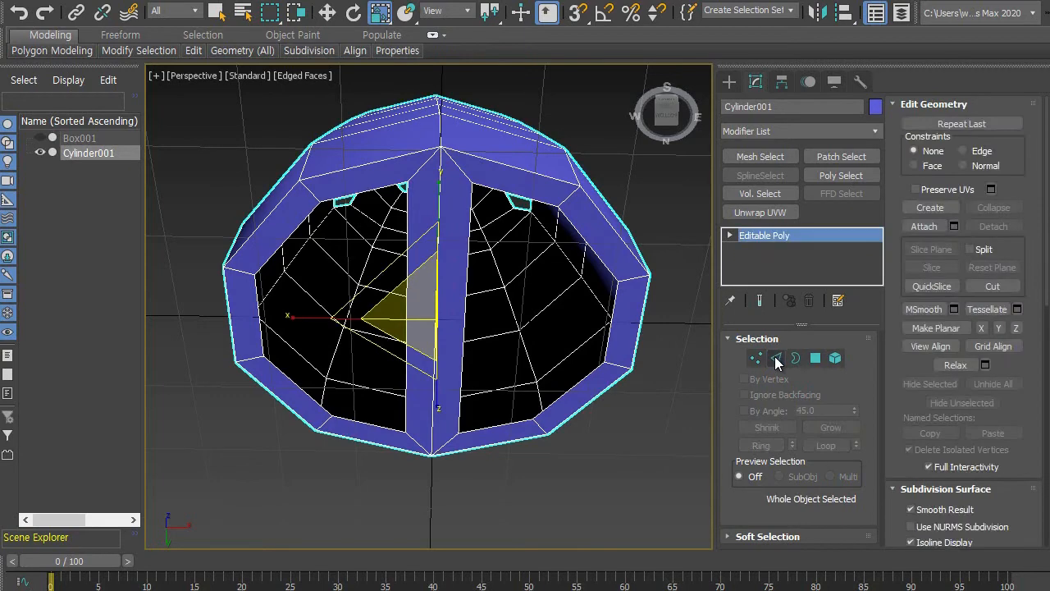
{"action": "left_click", "coordinate": [776, 359]}
{"action": "left_click", "coordinate": [404, 301]}
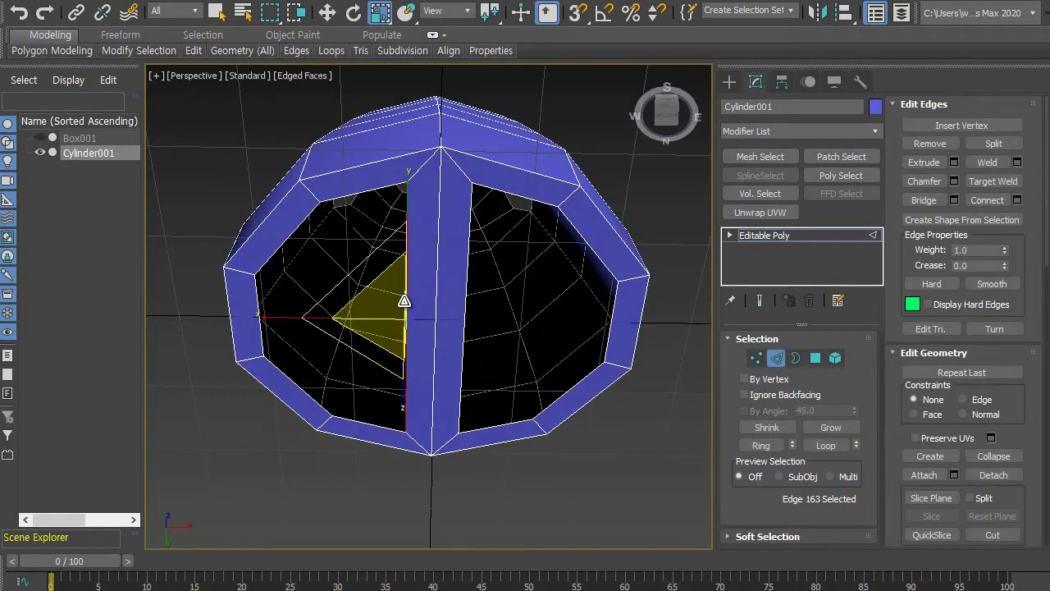
{"action": "left_click", "coordinate": [438, 292], "text": "ctrl"}
{"action": "left_click", "coordinate": [465, 313], "text": "ctrl"}
{"action": "mouse_move", "coordinate": [514, 388]}
{"action": "middle_mouse_down", "text": "alt"}
{"action": "mouse_move", "coordinate": [537, 426]}
{"action": "mouse_move", "coordinate": [522, 387]}
{"action": "middle_mouse_up", "text": "alt"}
{"action": "key", "text": "w"}
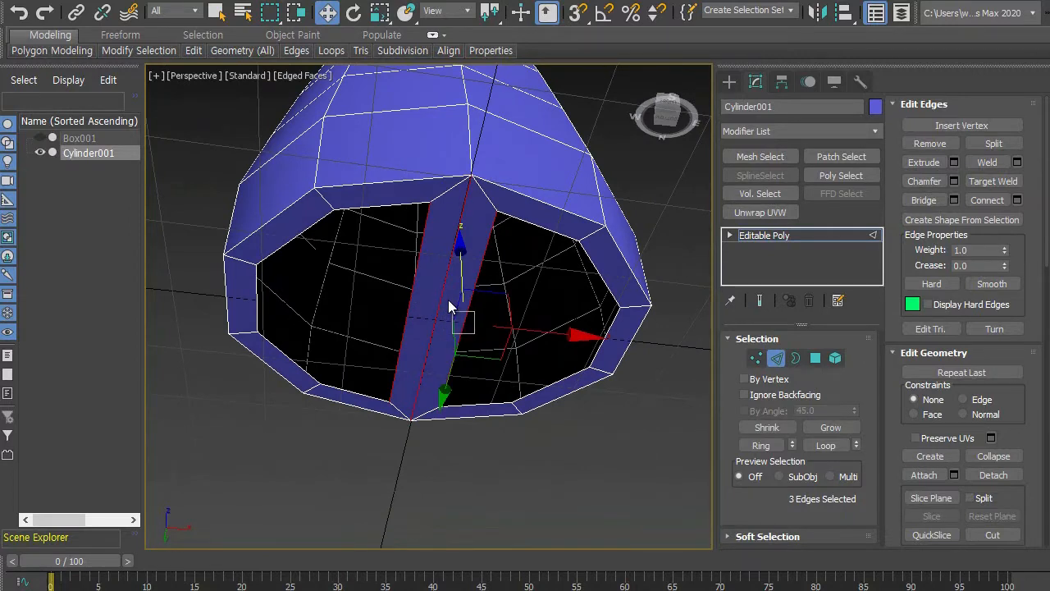
Connect the centre strip's three lengthwise edges with 2 segments, pinch 0 and slide 0, and clear the edge selection.
{"action": "left_click", "coordinate": [1017, 200]}
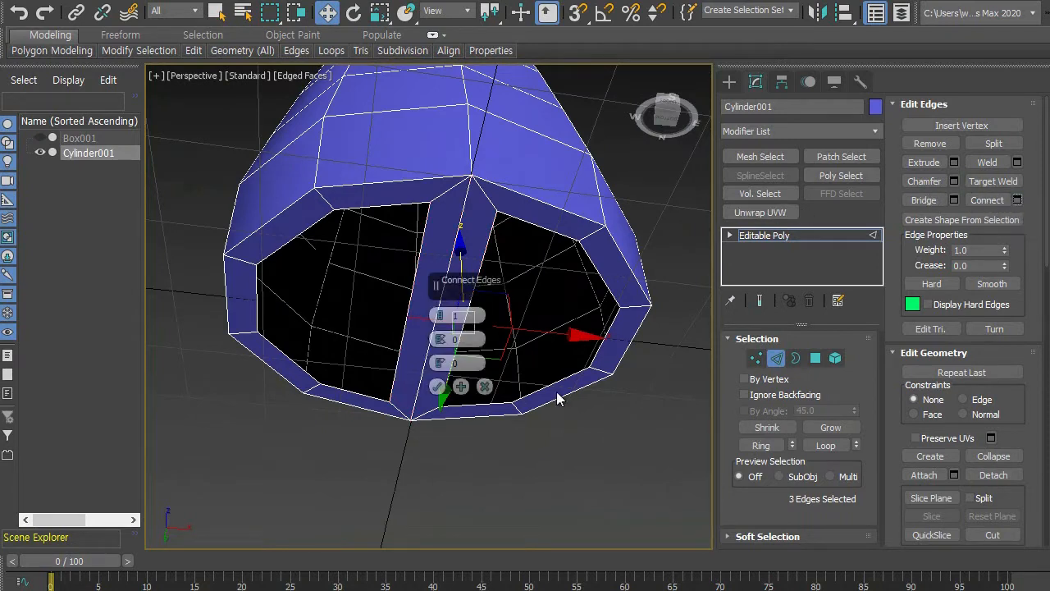
{"action": "left_click_drag", "start_coordinate": [594, 285], "coordinate": [666, 279]}
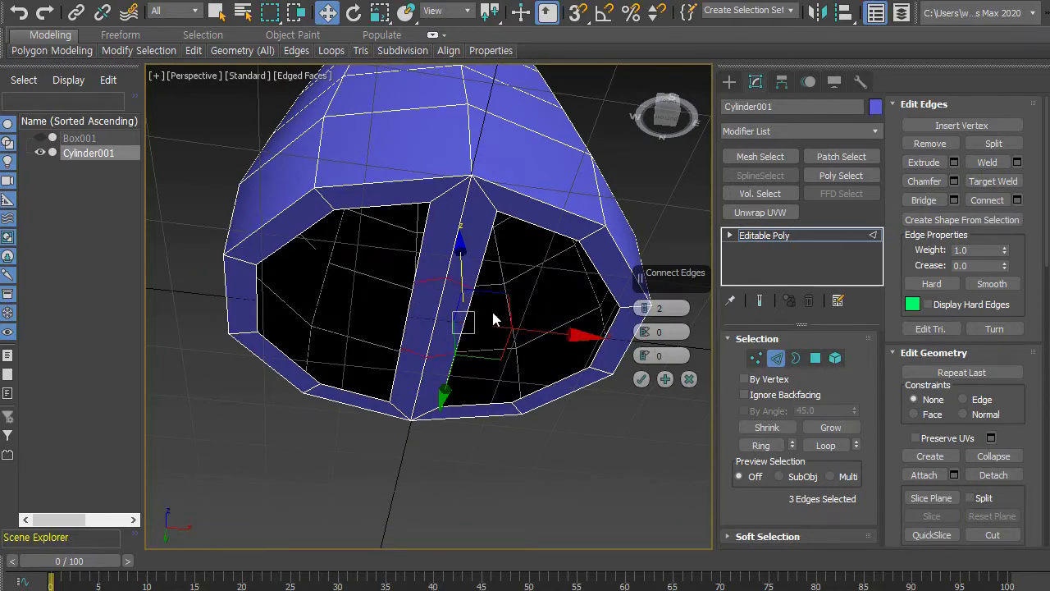
{"action": "middle_click_drag", "start_coordinate": [457, 389], "coordinate": [509, 394], "text": "alt"}
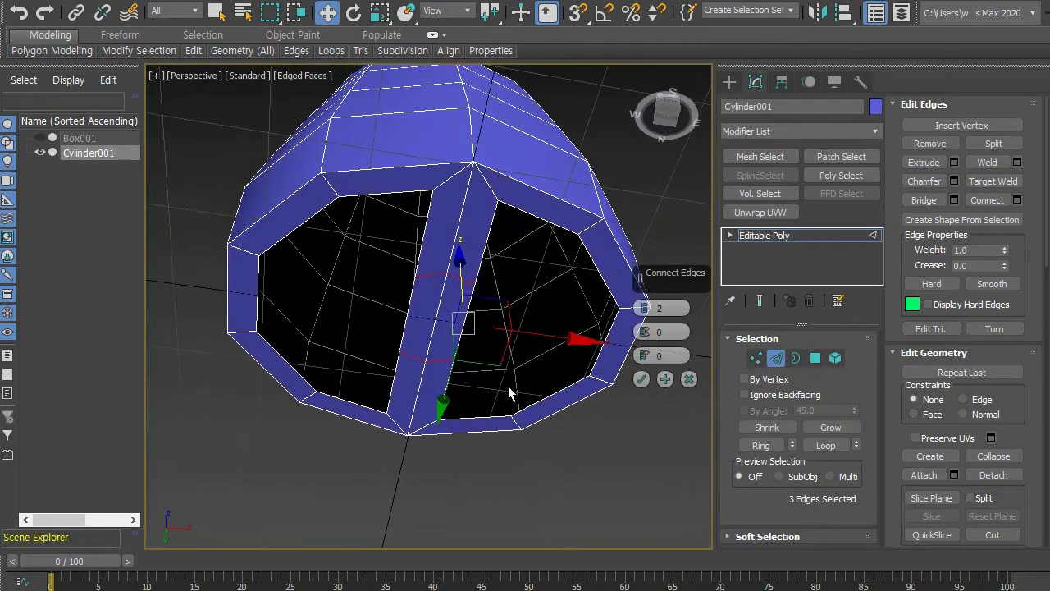
{"action": "left_click", "coordinate": [642, 380]}
{"action": "middle_click_drag", "start_coordinate": [496, 414], "coordinate": [492, 479], "text": "alt"}
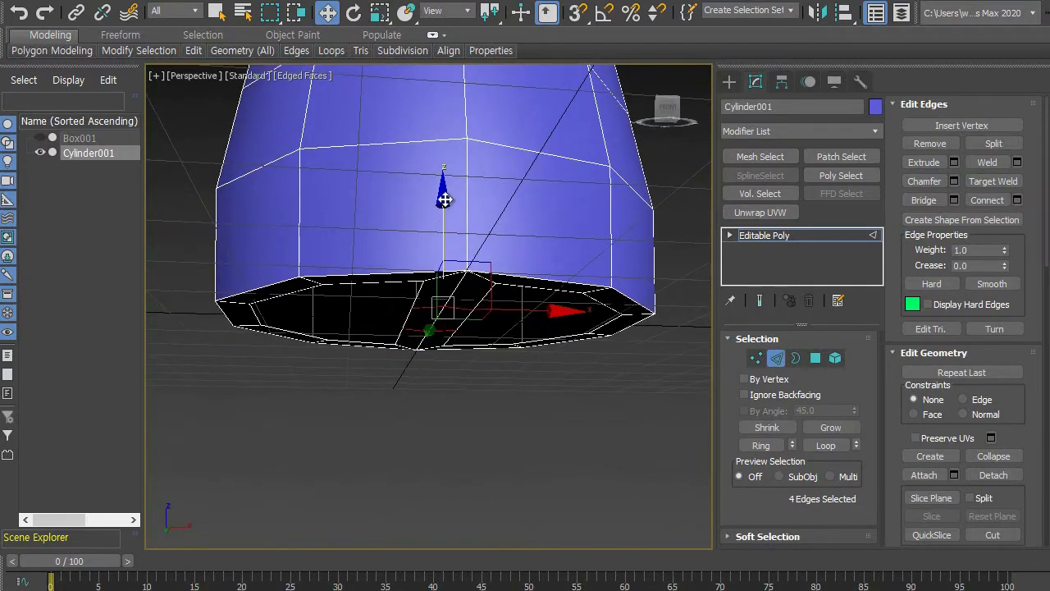
{"action": "middle_click_drag", "start_coordinate": [444, 200], "coordinate": [495, 283], "text": "alt"}
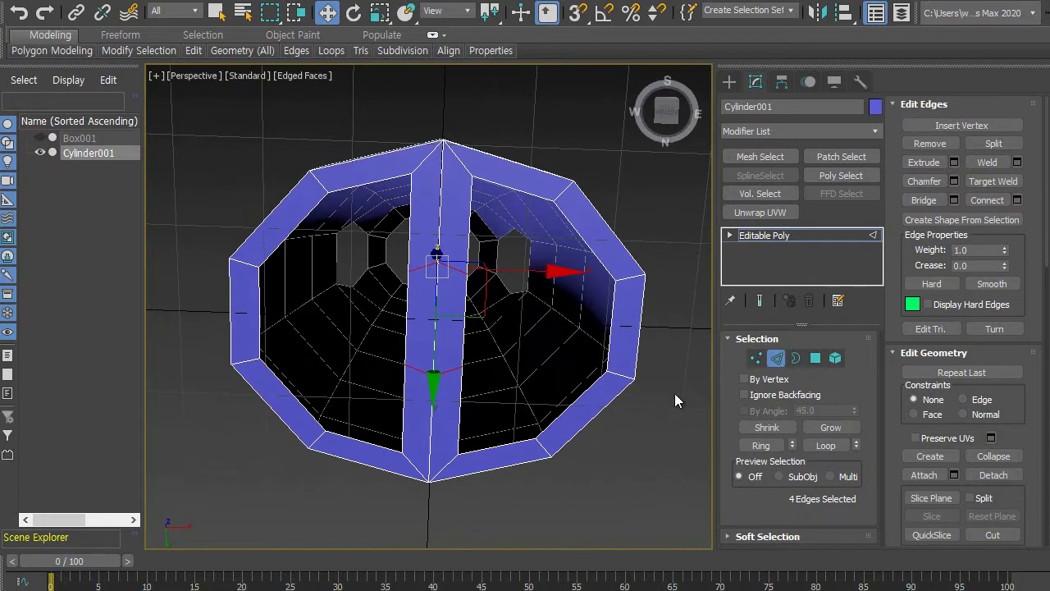
{"action": "left_click", "coordinate": [556, 408]}
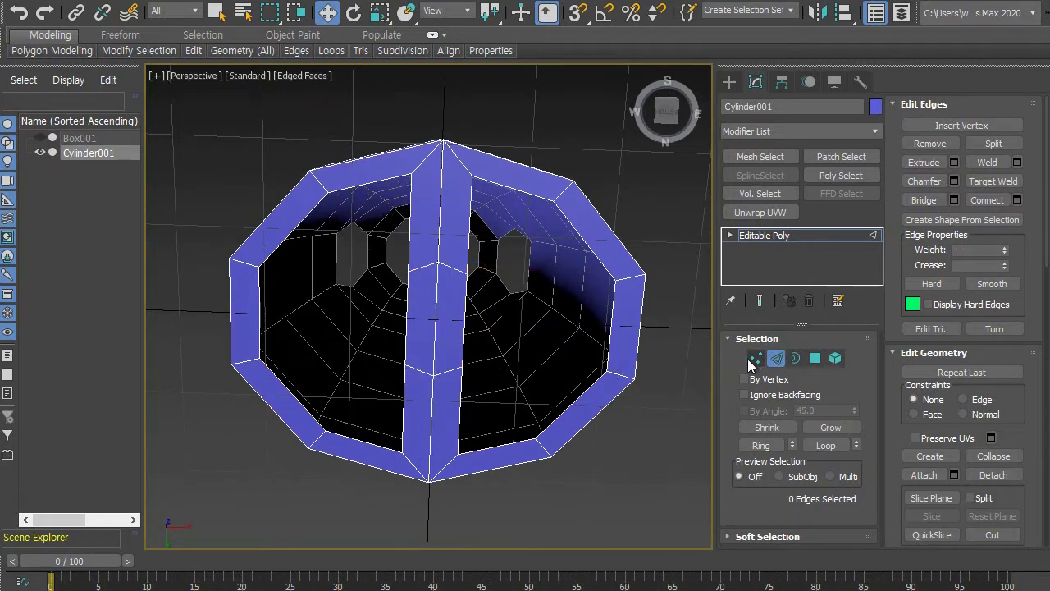
At Vertex level, select the four inner corner vertices where the centre strip meets the base frame at both ends.
{"action": "left_click", "coordinate": [756, 358]}
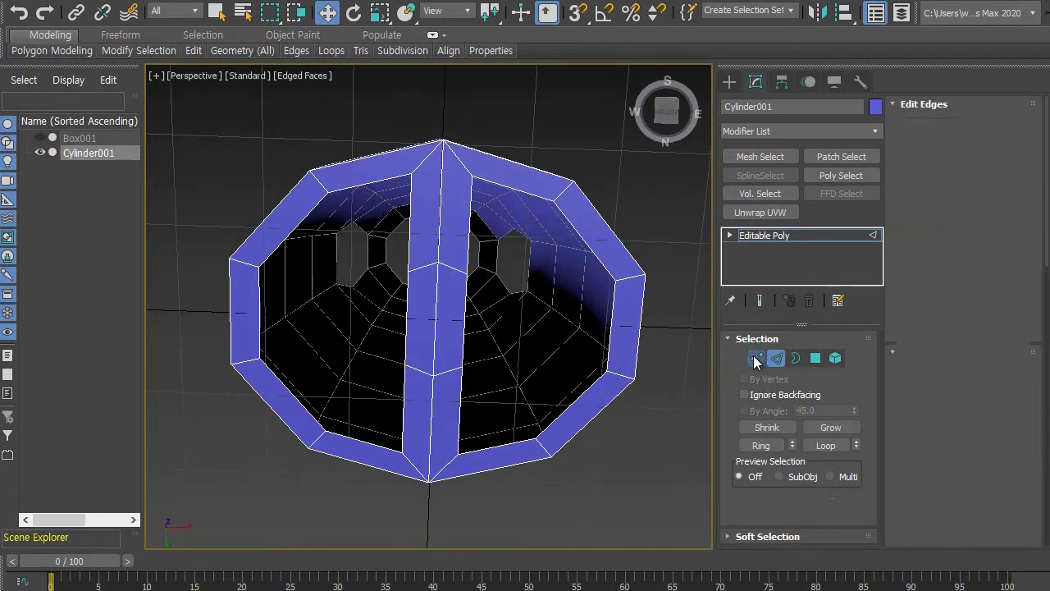
{"action": "left_click", "coordinate": [412, 174]}
{"action": "left_click", "coordinate": [471, 176], "text": "ctrl"}
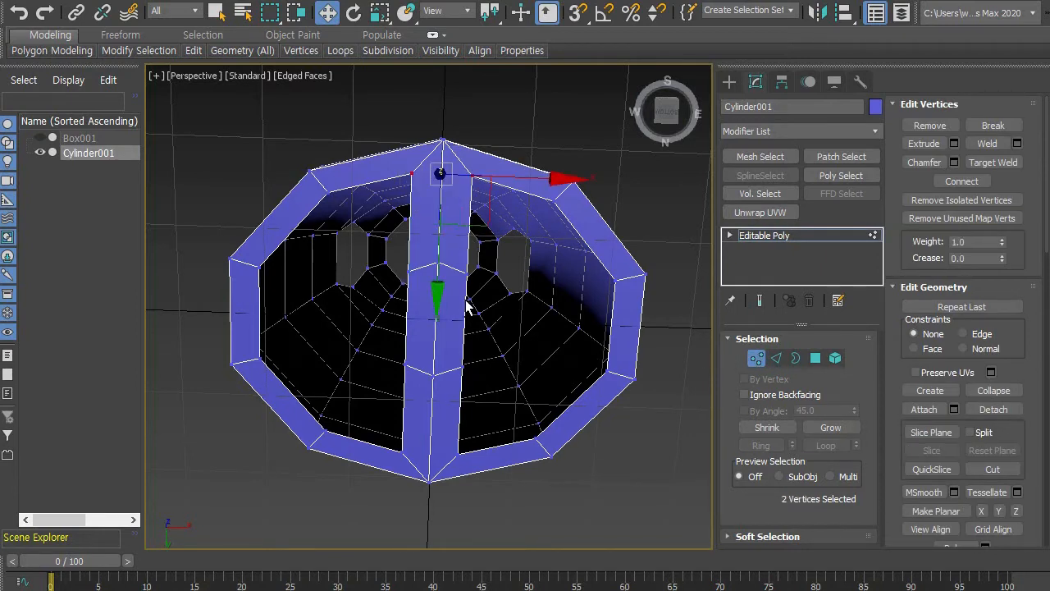
{"action": "left_click", "coordinate": [457, 453], "text": "ctrl"}
{"action": "left_click", "coordinate": [401, 451], "text": "ctrl"}
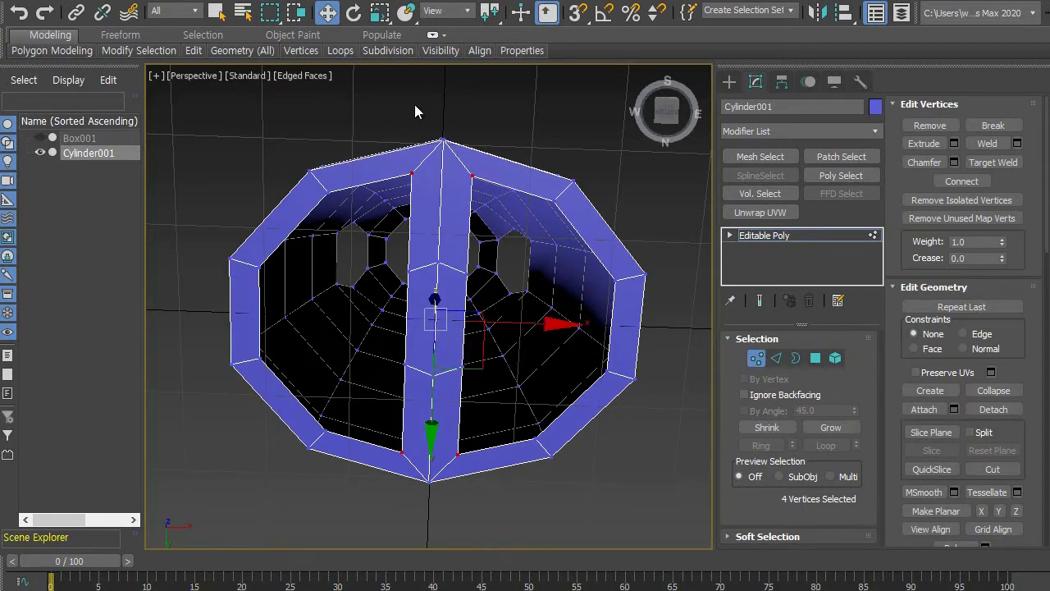
Scale the four selected bottom vertices beside the centre strip inward along Y and apart along X to narrow the corners of both leg openings.
{"action": "left_click", "coordinate": [380, 12]}
{"action": "middle_click_drag", "start_coordinate": [478, 271], "coordinate": [448, 235], "text": "alt"}
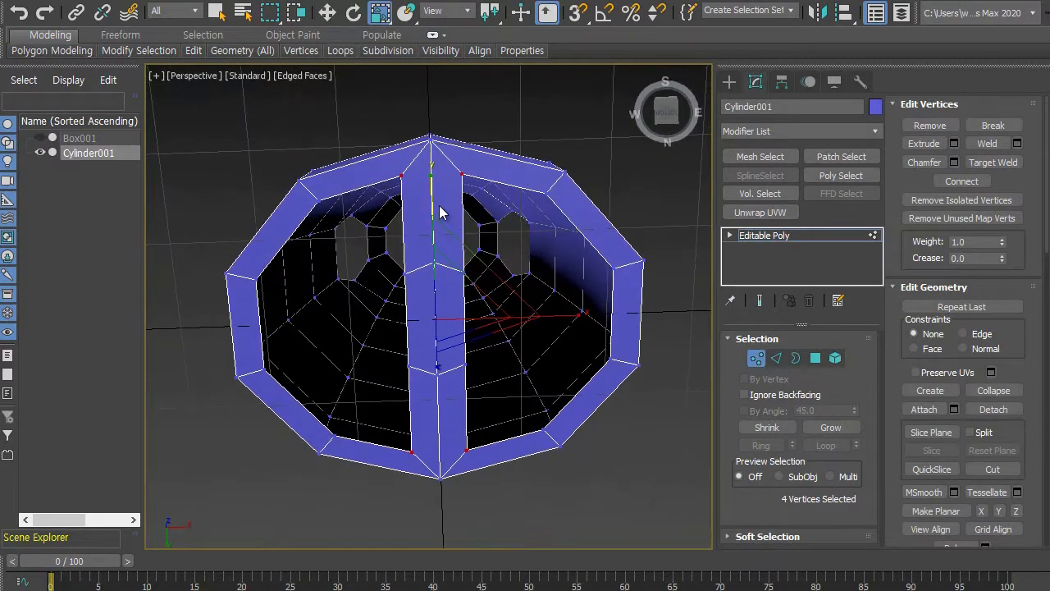
{"action": "mouse_move", "coordinate": [425, 175]}
{"action": "left_mouse_down"}
{"action": "mouse_move", "coordinate": [430, 205]}
{"action": "mouse_move", "coordinate": [434, 187]}
{"action": "left_mouse_up"}
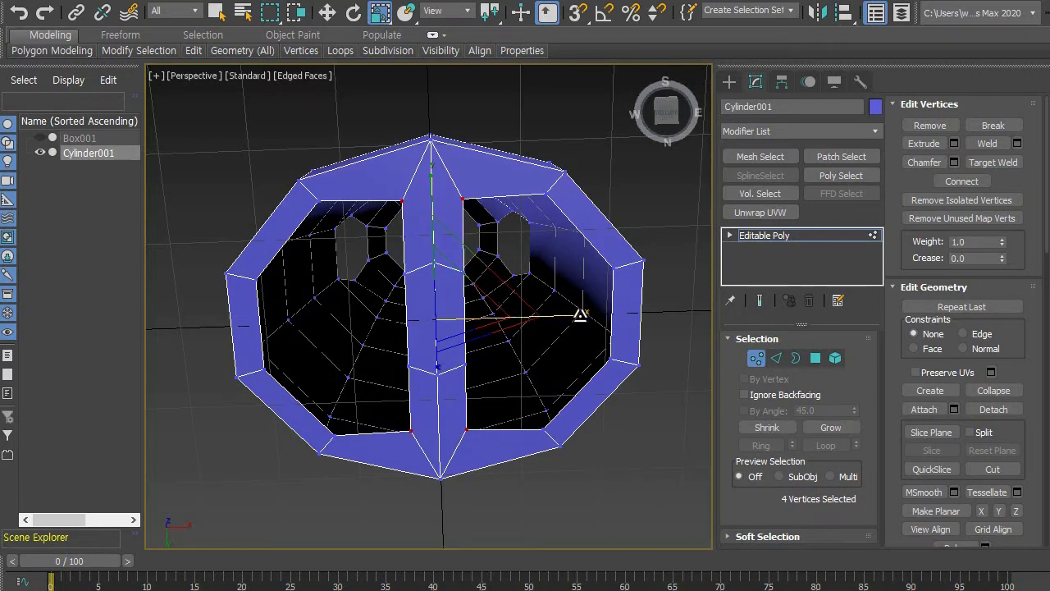
{"action": "left_click_drag", "start_coordinate": [583, 315], "coordinate": [654, 312]}
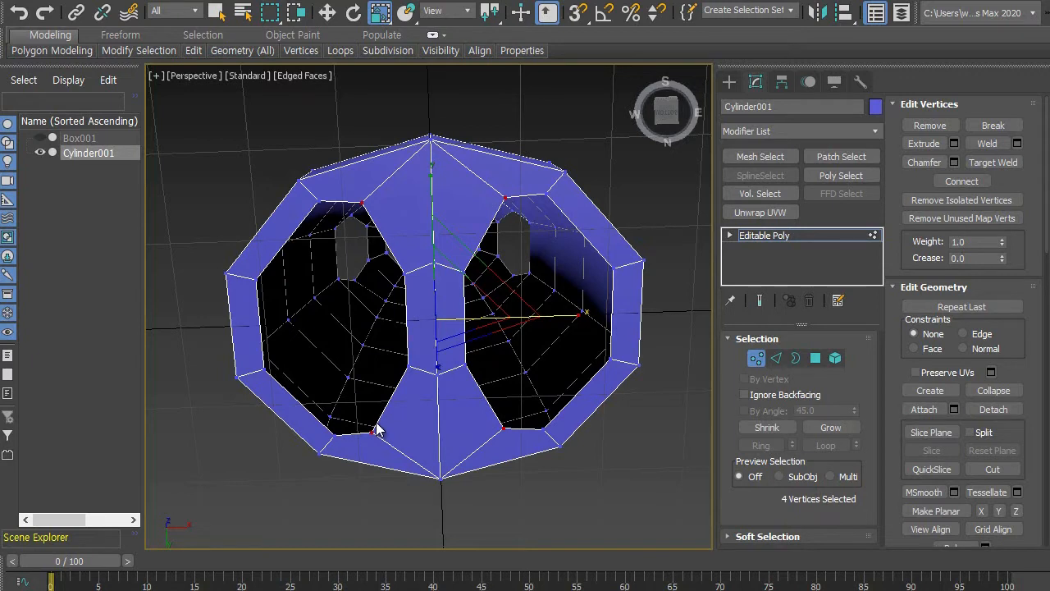
Scale the four outer corner vertices of the leg openings slightly outward along X and inward along Y.
{"action": "left_click", "coordinate": [320, 201]}
{"action": "left_click", "coordinate": [545, 195], "text": "ctrl"}
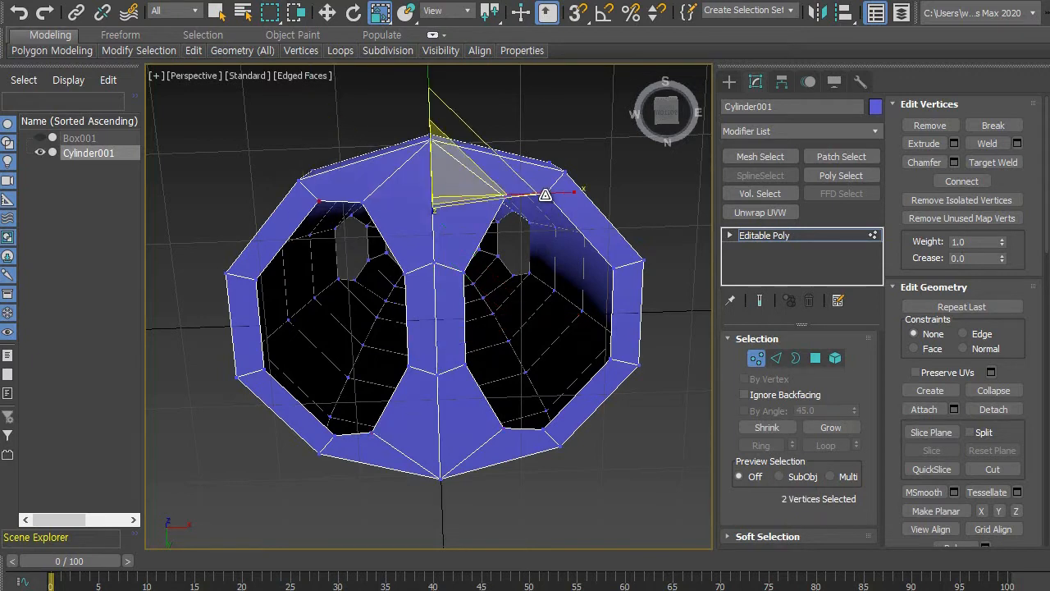
{"action": "left_click", "coordinate": [543, 428], "text": "ctrl"}
{"action": "left_click", "coordinate": [336, 435], "text": "ctrl"}
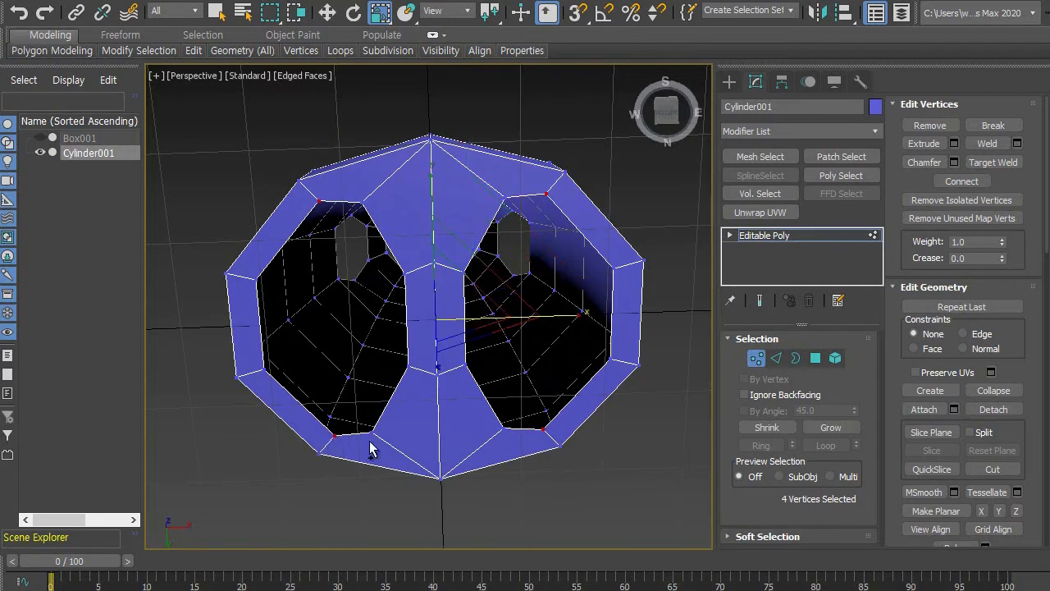
{"action": "left_click_drag", "start_coordinate": [577, 314], "coordinate": [589, 314]}
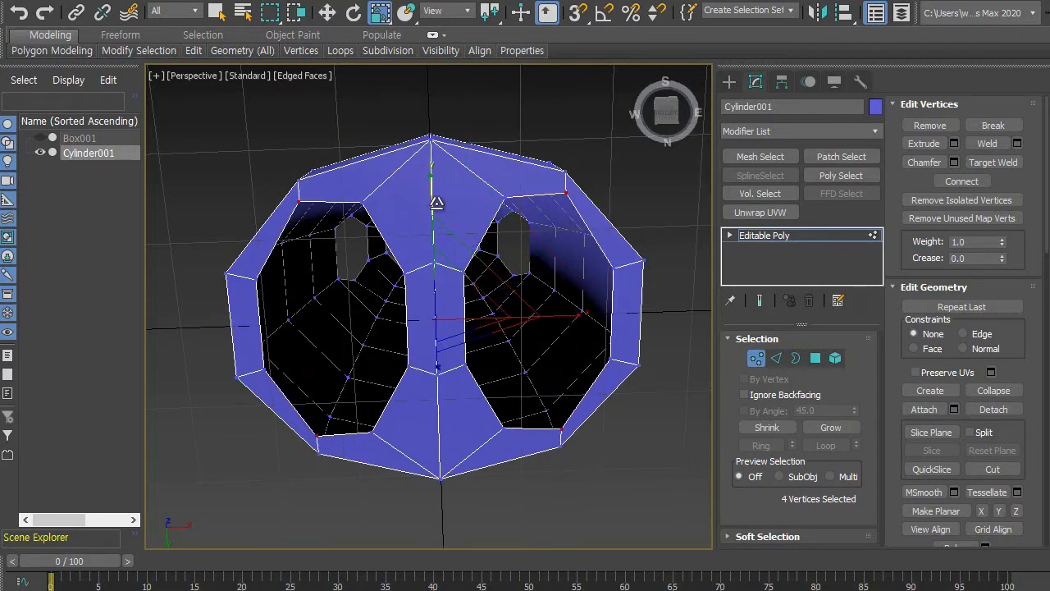
{"action": "left_click_drag", "start_coordinate": [434, 173], "coordinate": [435, 178]}
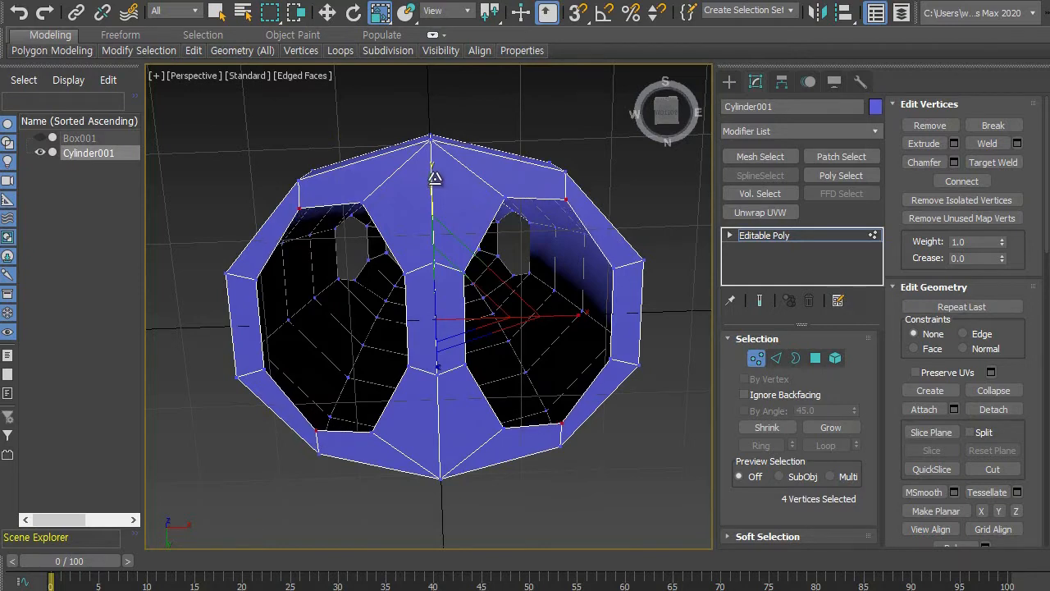
Scale the four inner corner vertices of the leg openings slightly outward along Y and finish vertex editing.
{"action": "left_click", "coordinate": [368, 207]}
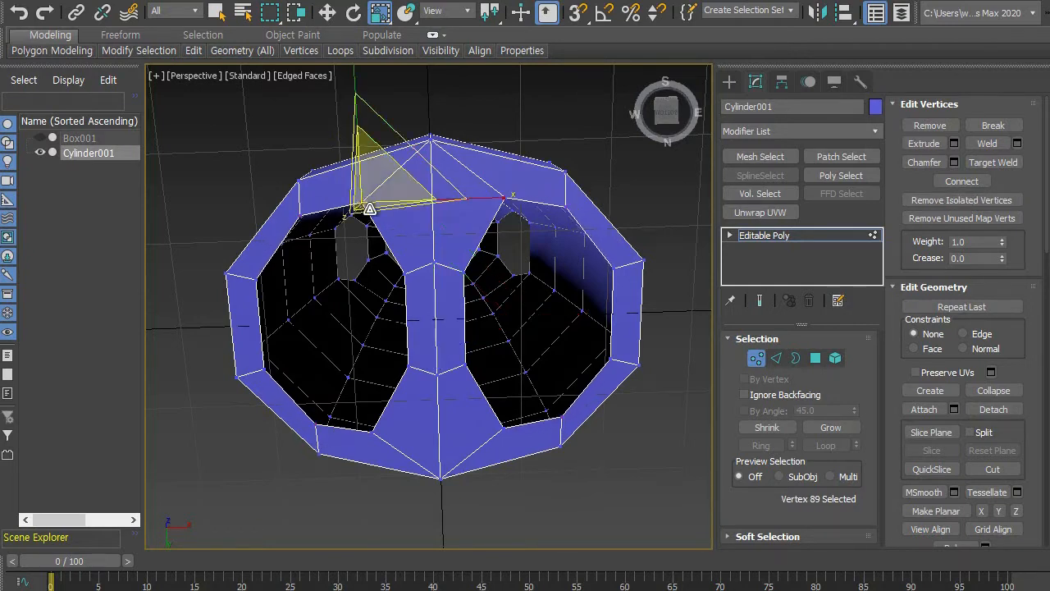
{"action": "left_click", "coordinate": [374, 430], "text": "ctrl"}
{"action": "left_click", "coordinate": [502, 427], "text": "ctrl"}
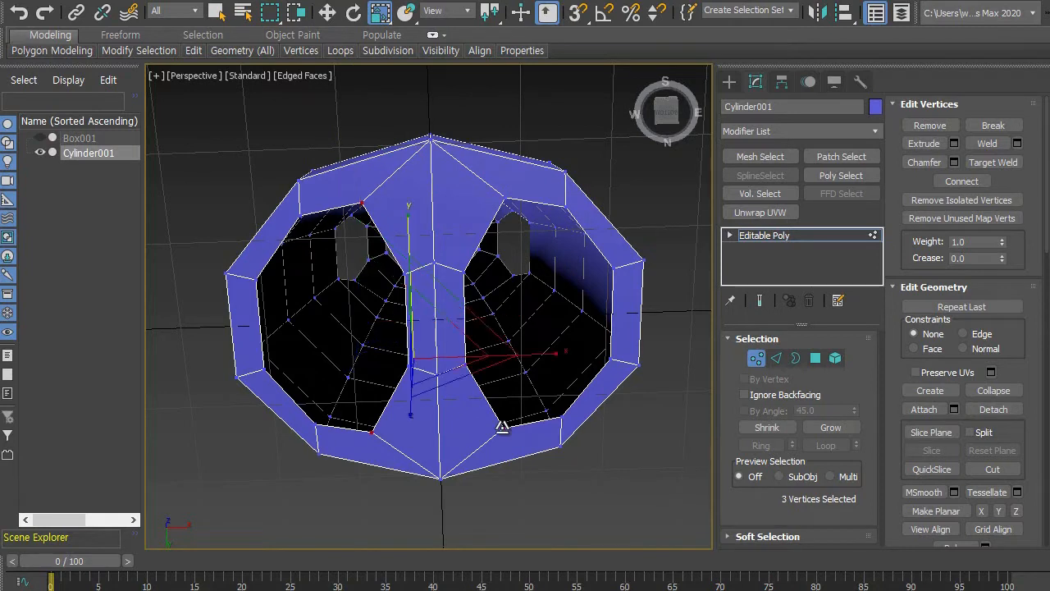
{"action": "left_click", "coordinate": [504, 202], "text": "ctrl"}
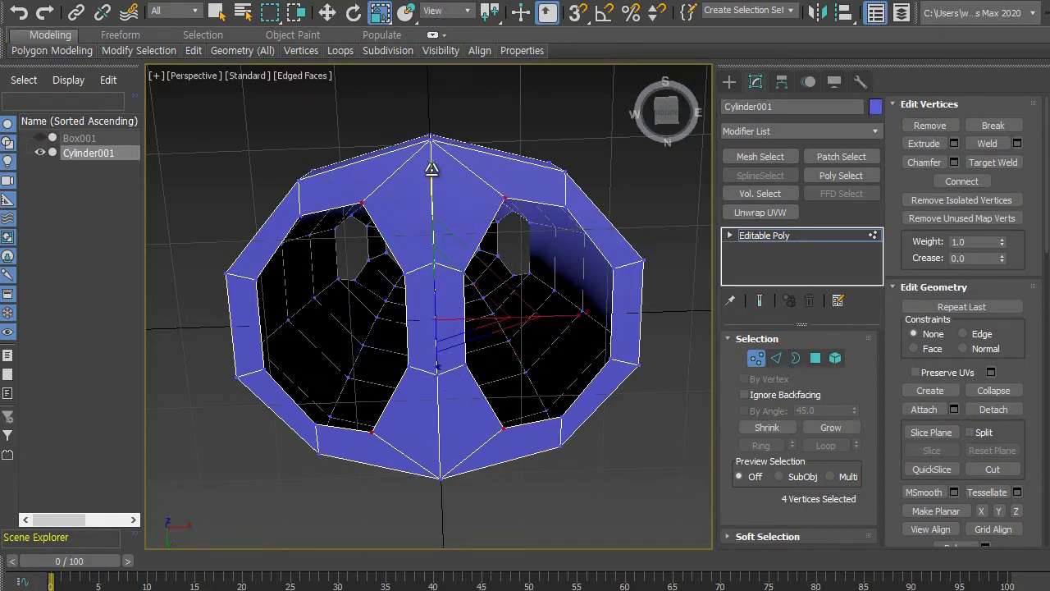
{"action": "left_click_drag", "start_coordinate": [431, 176], "coordinate": [429, 171]}
{"action": "middle_click_drag", "start_coordinate": [511, 309], "coordinate": [522, 386], "text": "alt"}
{"action": "middle_click_drag", "start_coordinate": [511, 340], "coordinate": [486, 466], "text": "alt"}
{"action": "scroll", "coordinate": [519, 408], "scroll_direction": "down", "scroll_amount": 2}
{"action": "left_click", "coordinate": [756, 357]}
{"action": "mouse_move", "coordinate": [478, 364]}
{"action": "middle_mouse_down", "text": "alt"}
{"action": "mouse_move", "coordinate": [481, 378]}
{"action": "mouse_move", "coordinate": [546, 418]}
{"action": "mouse_move", "coordinate": [593, 394]}
{"action": "mouse_move", "coordinate": [471, 405]}
{"action": "mouse_move", "coordinate": [478, 395]}
{"action": "mouse_move", "coordinate": [566, 389]}
{"action": "mouse_move", "coordinate": [518, 380]}
{"action": "mouse_move", "coordinate": [517, 413]}
{"action": "mouse_move", "coordinate": [515, 402]}
{"action": "middle_mouse_up", "text": "alt"}
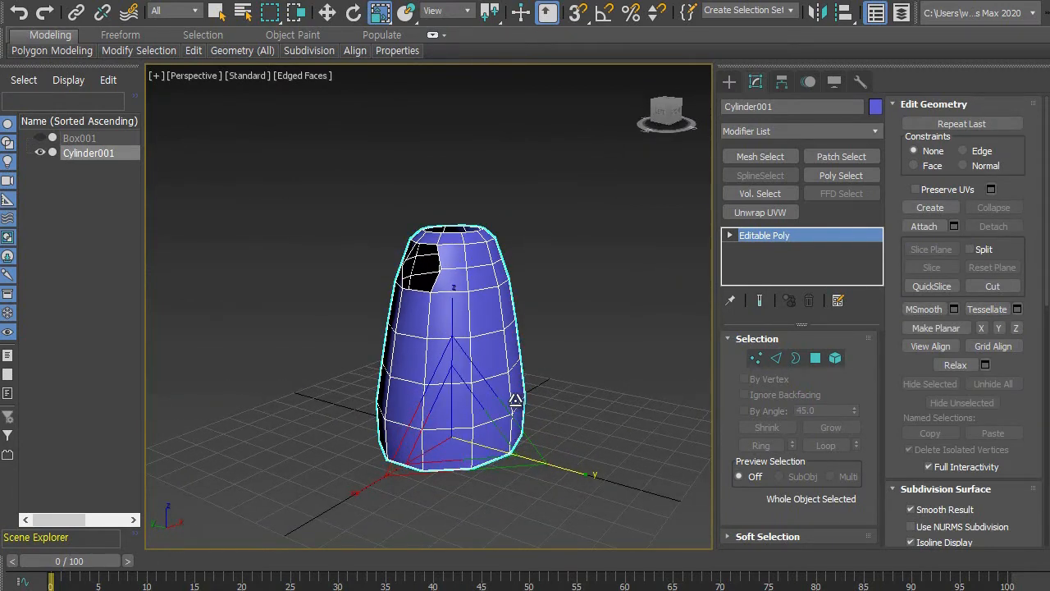
In the Left view, rotate the cylinder's top vertex ring so it slopes down toward the front, and shift it slightly forward.
{"action": "key", "text": "alt+w"}
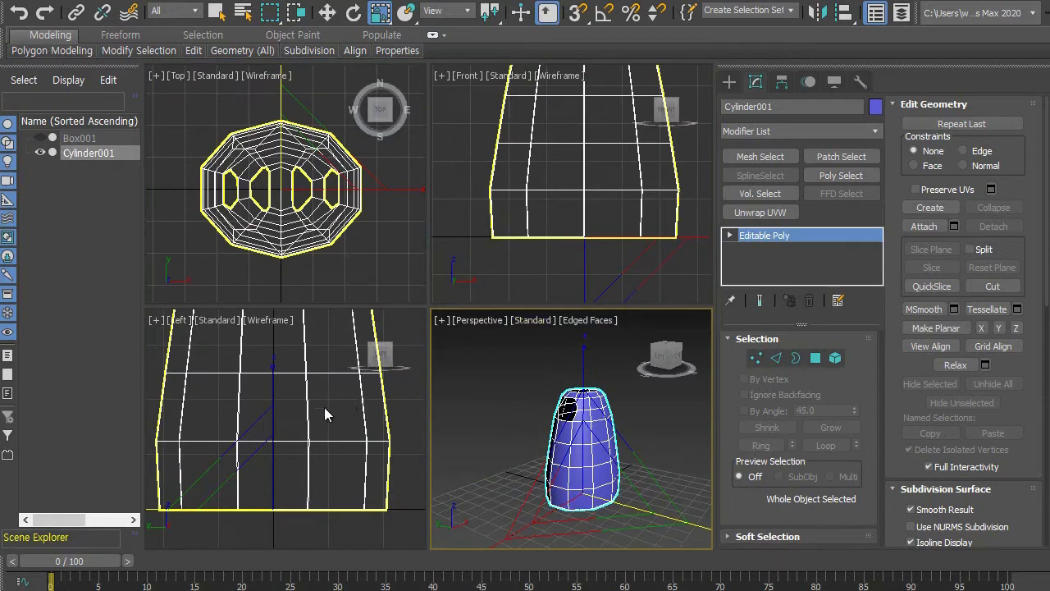
{"action": "scroll", "coordinate": [273, 380], "scroll_direction": "down", "scroll_amount": 5}
{"action": "middle_click_drag", "start_coordinate": [262, 385], "coordinate": [275, 479]}
{"action": "scroll", "coordinate": [277, 430], "scroll_direction": "up", "scroll_amount": 3}
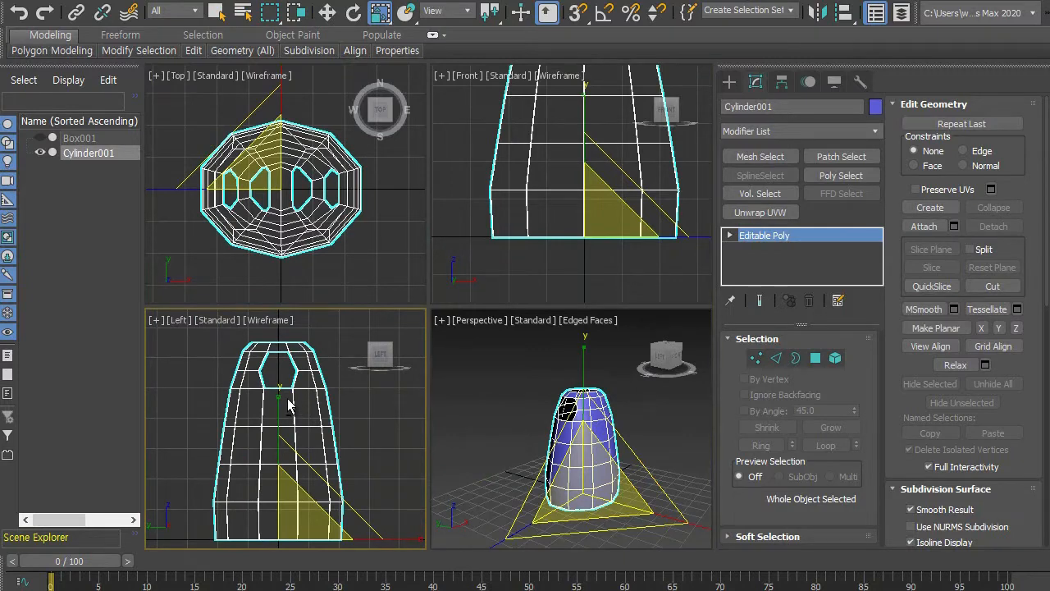
{"action": "key", "text": "alt+w"}
{"action": "middle_click_drag", "start_coordinate": [521, 304], "coordinate": [560, 291]}
{"action": "scroll", "coordinate": [560, 291], "scroll_direction": "down", "scroll_amount": 1}
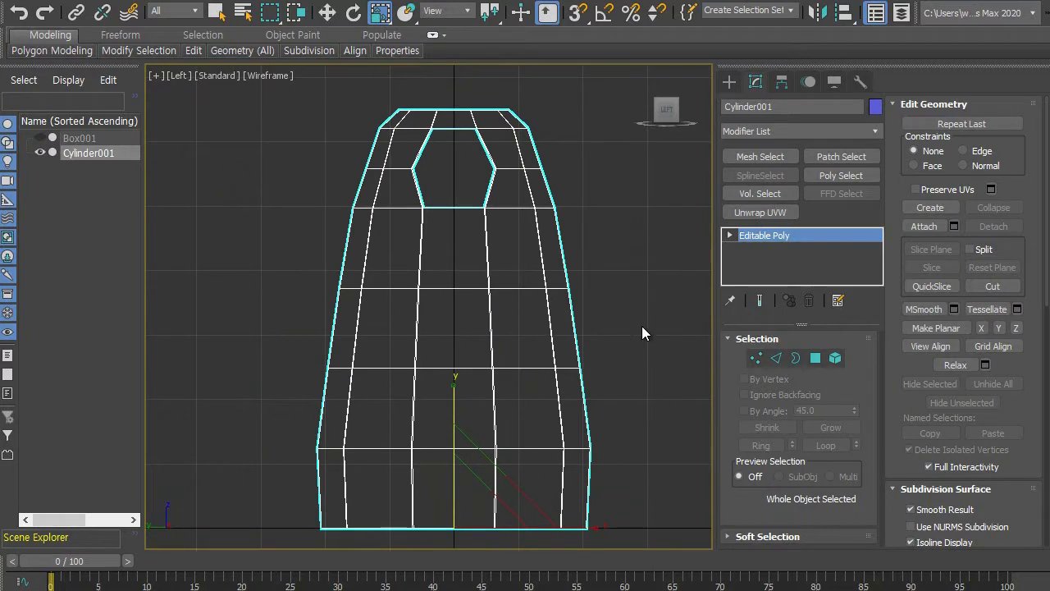
{"action": "left_click", "coordinate": [755, 358]}
{"action": "middle_click_drag", "start_coordinate": [578, 298], "coordinate": [574, 378]}
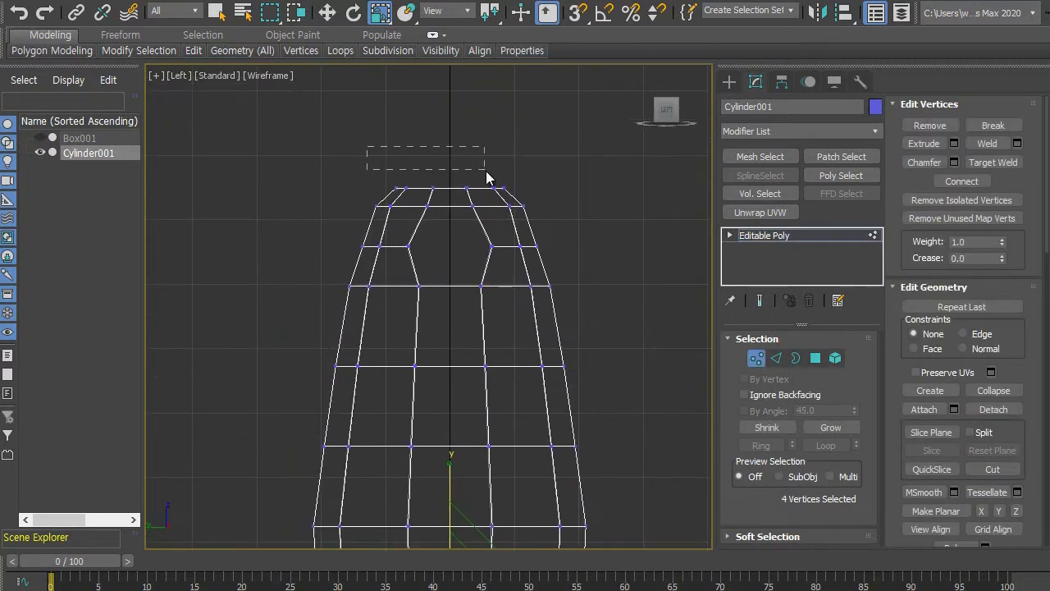
{"action": "left_click_drag", "start_coordinate": [560, 201], "coordinate": [560, 201]}
{"action": "middle_click_drag", "start_coordinate": [495, 271], "coordinate": [494, 318]}
{"action": "middle_click_drag", "start_coordinate": [493, 318], "coordinate": [495, 298], "text": "ctrl+alt"}
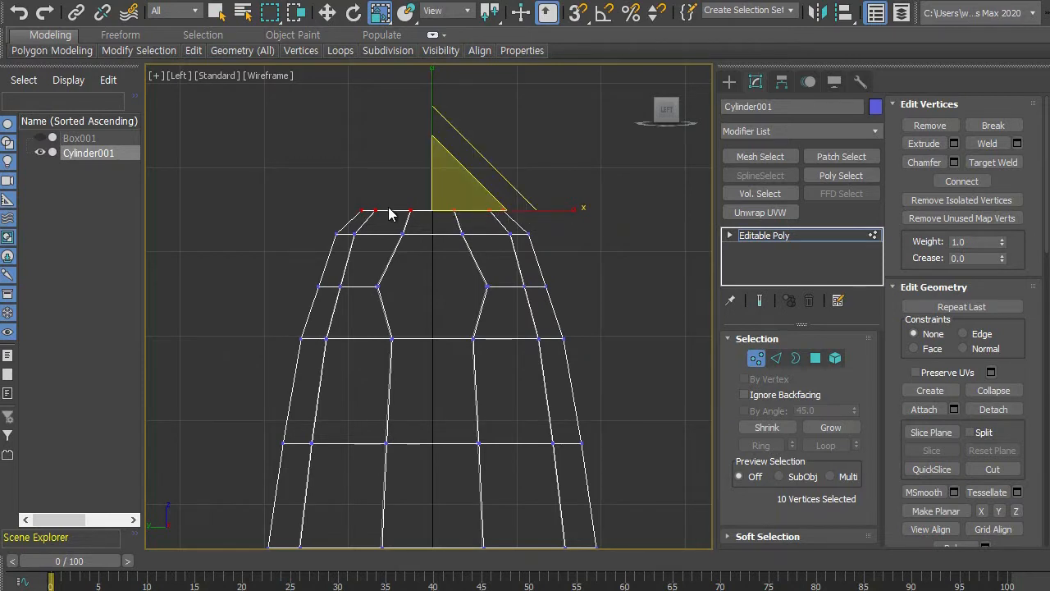
{"action": "key", "text": "e"}
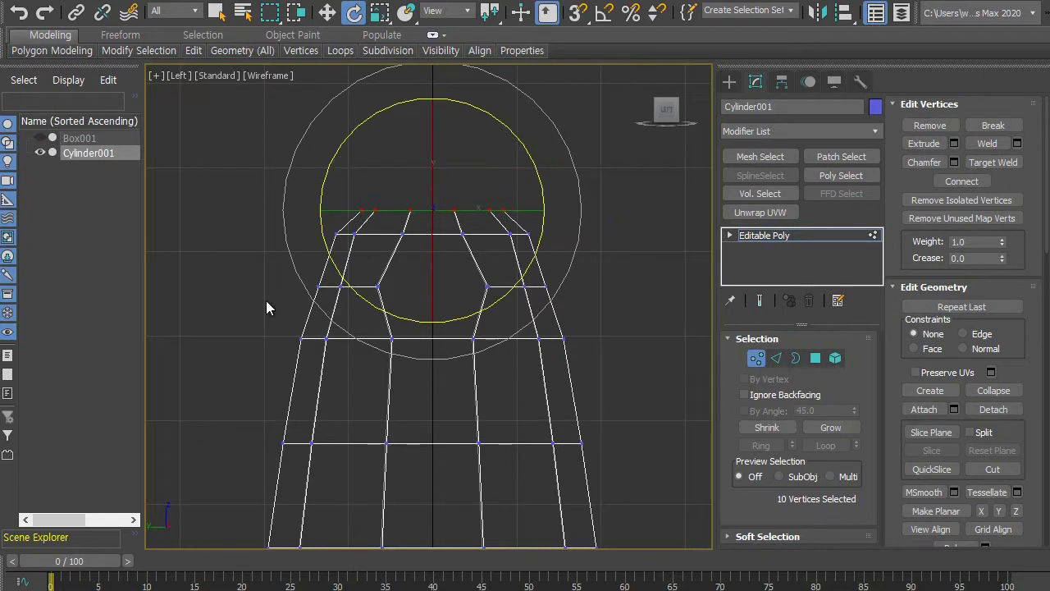
{"action": "left_click_drag", "start_coordinate": [534, 156], "coordinate": [540, 169]}
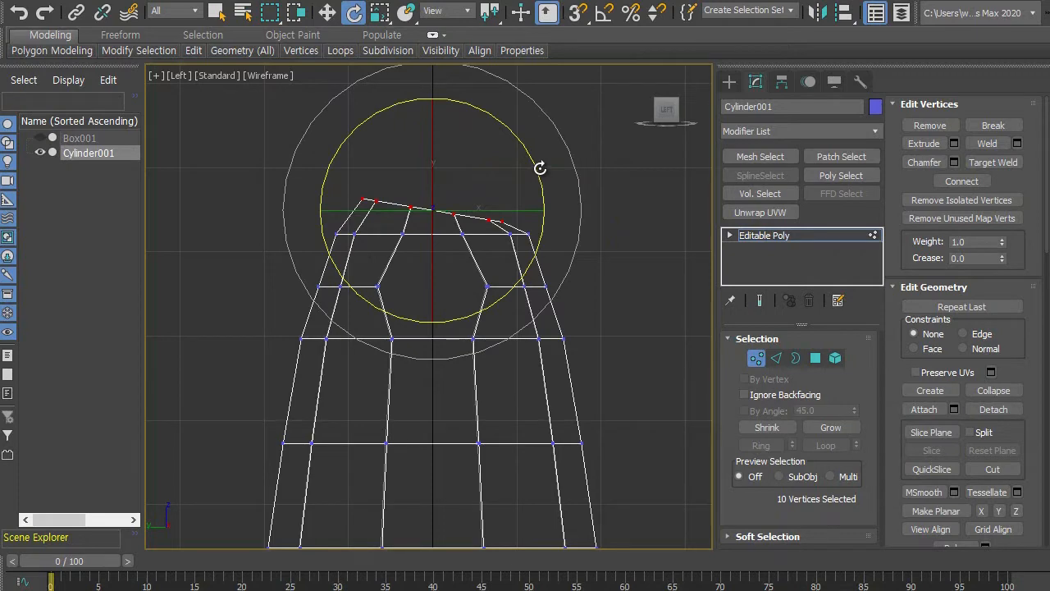
{"action": "key", "text": "w"}
{"action": "left_click_drag", "start_coordinate": [563, 212], "coordinate": [567, 212]}
{"action": "scroll", "coordinate": [500, 312], "scroll_direction": "down", "scroll_amount": 2}
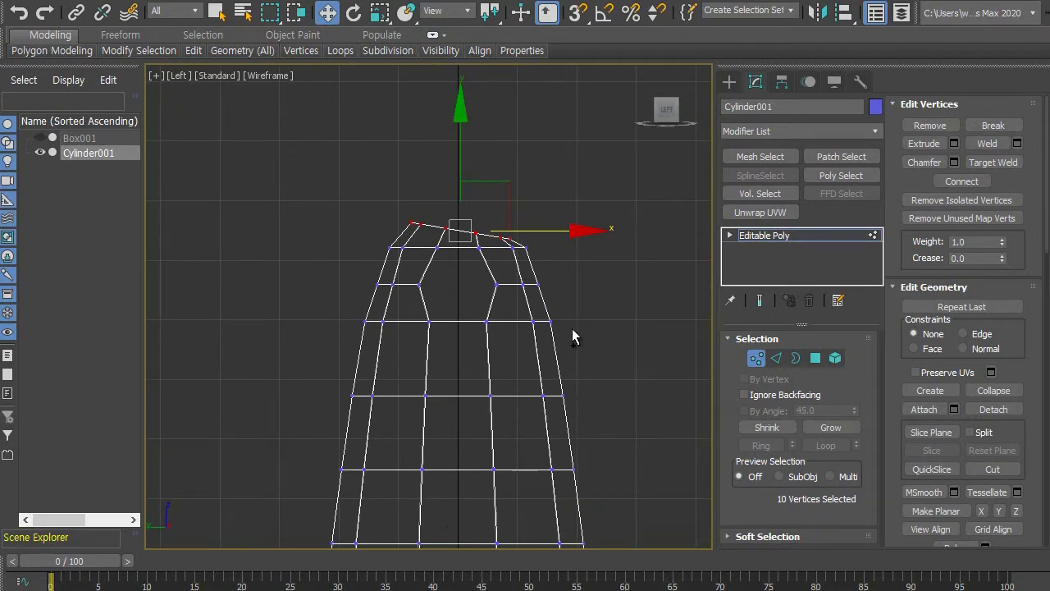
Rotate the second vertex ring from the top slightly down toward the front and shift it a little forward.
{"action": "scroll", "coordinate": [572, 328], "scroll_direction": "up", "scroll_amount": 3}
{"action": "left_click_drag", "start_coordinate": [555, 271], "coordinate": [328, 255]}
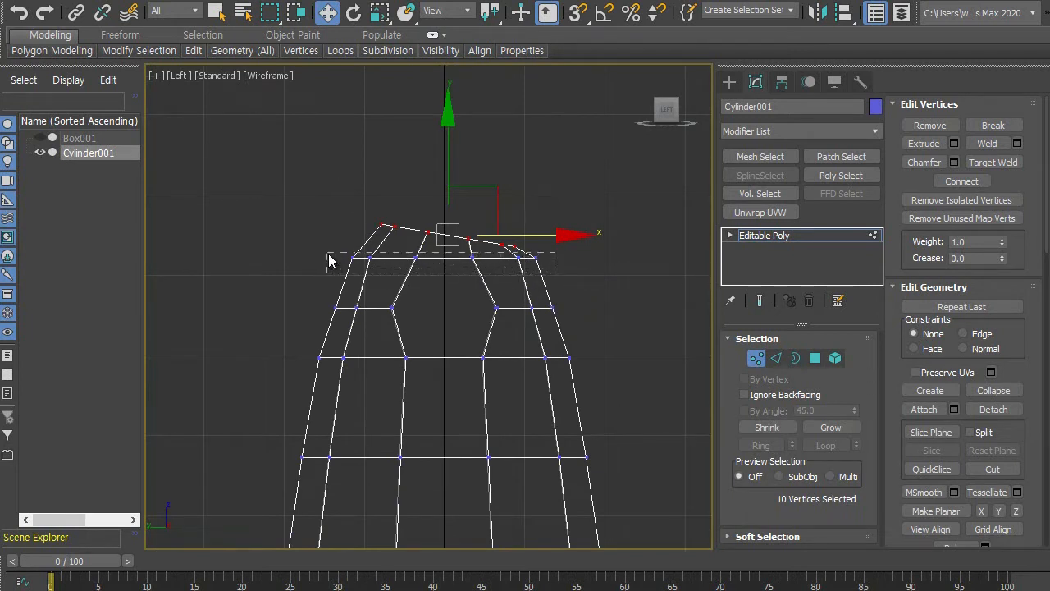
{"action": "key", "text": "e"}
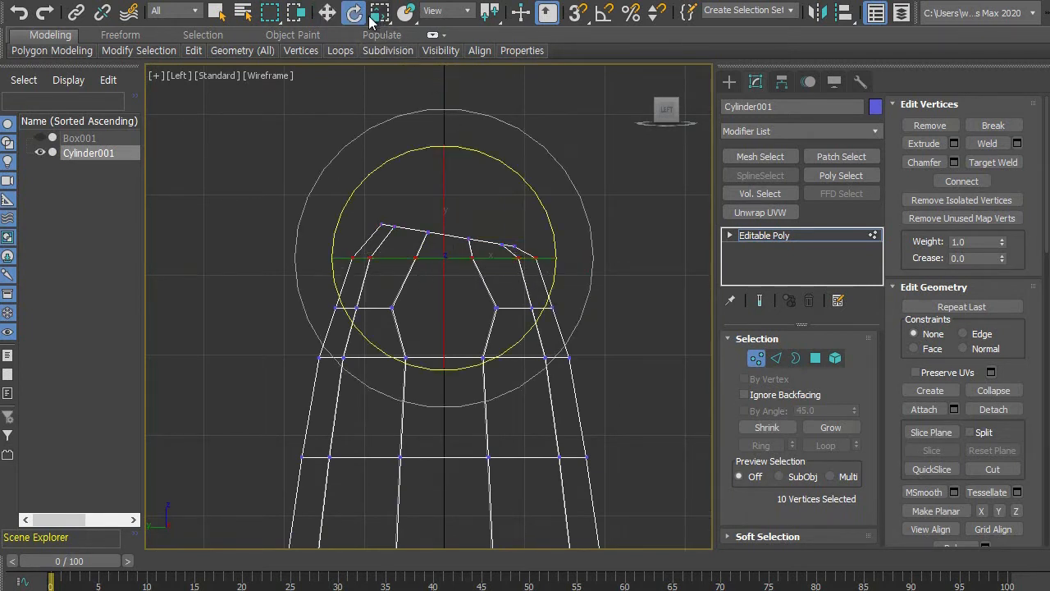
{"action": "left_click_drag", "start_coordinate": [516, 169], "coordinate": [521, 171]}
{"action": "key", "text": "w"}
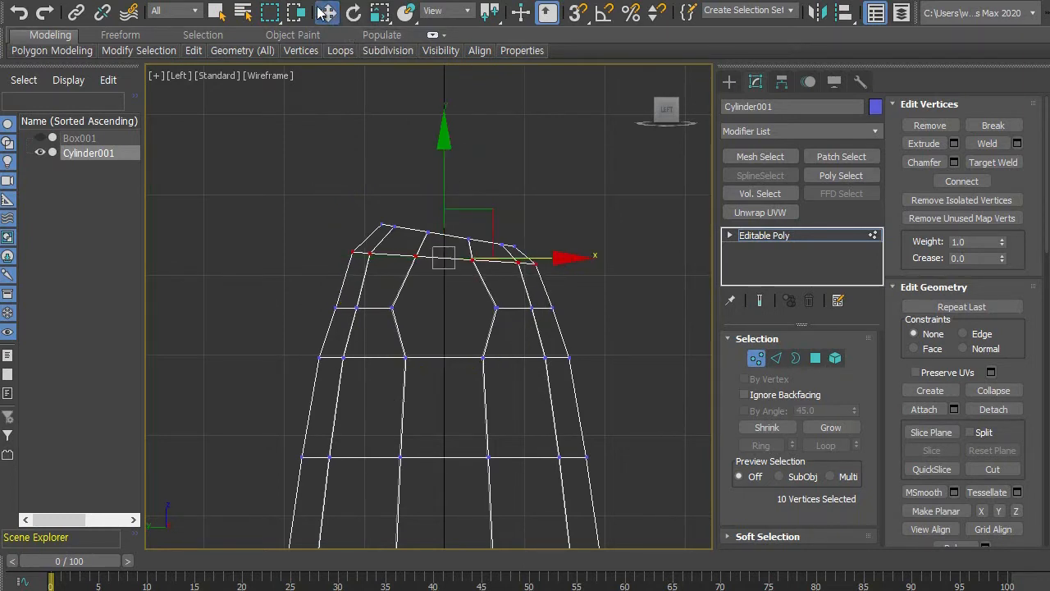
{"action": "left_click_drag", "start_coordinate": [563, 254], "coordinate": [593, 269]}
{"action": "left_click", "coordinate": [616, 288]}
{"action": "left_click", "coordinate": [575, 299]}
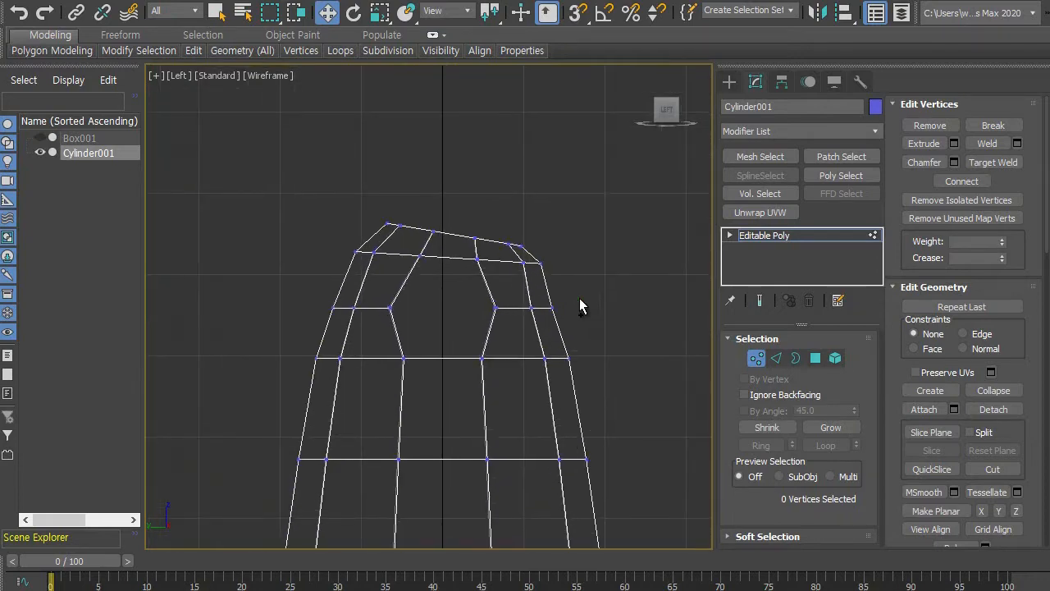
Move the front and back vertices of the third ring slightly outward to widen the arm openings.
{"action": "left_click_drag", "start_coordinate": [466, 284], "coordinate": [635, 309]}
{"action": "left_click", "coordinate": [583, 337]}
{"action": "left_click_drag", "start_coordinate": [316, 295], "coordinate": [422, 320]}
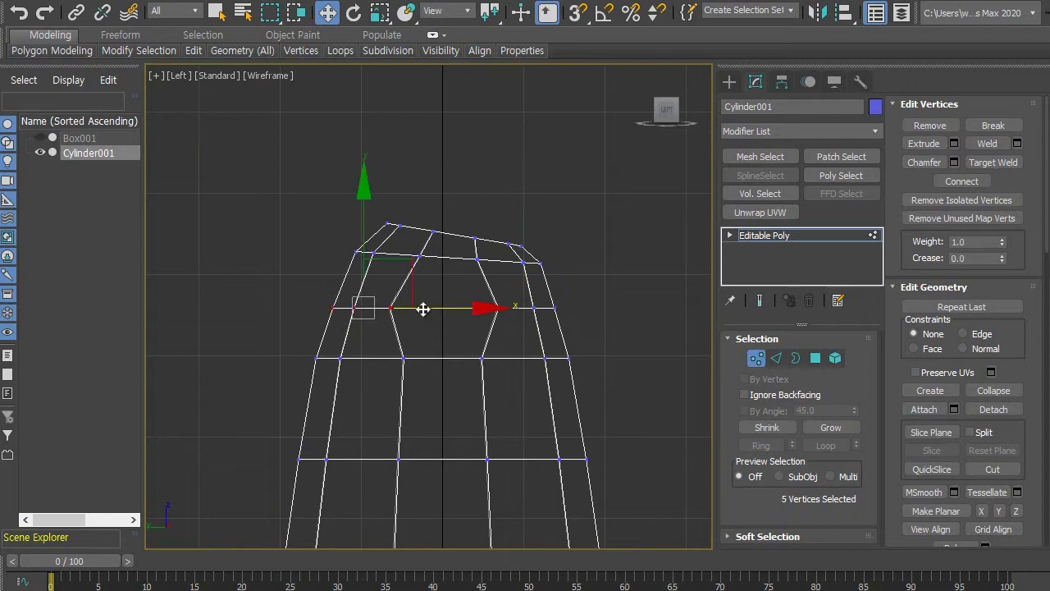
{"action": "left_click_drag", "start_coordinate": [490, 307], "coordinate": [498, 308]}
{"action": "left_click", "coordinate": [452, 338]}
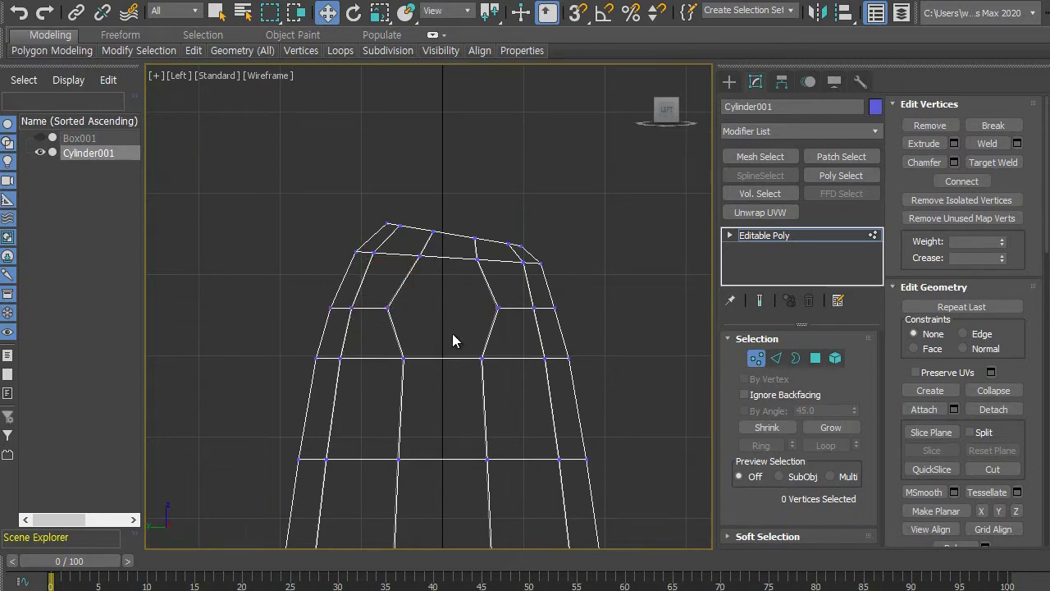
Return to the maximized Perspective view and finish vertex editing on the body.
{"action": "scroll", "coordinate": [499, 339], "scroll_direction": "down", "scroll_amount": 2}
{"action": "scroll", "coordinate": [500, 345], "scroll_direction": "down", "scroll_amount": 3}
{"action": "scroll", "coordinate": [507, 365], "scroll_direction": "up", "scroll_amount": 2}
{"action": "middle_click_drag", "start_coordinate": [497, 356], "coordinate": [506, 297]}
{"action": "scroll", "coordinate": [508, 241], "scroll_direction": "down", "scroll_amount": 1}
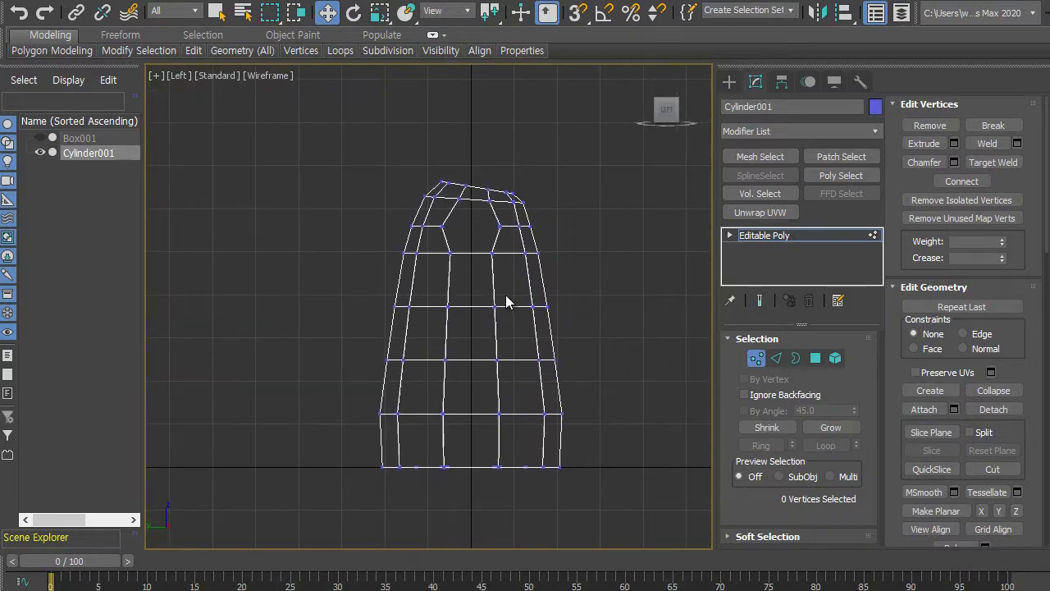
{"action": "key", "text": "alt+w"}
{"action": "left_click", "coordinate": [505, 392]}
{"action": "key", "text": "alt+w"}
{"action": "middle_click_drag", "start_coordinate": [525, 365], "coordinate": [574, 394], "text": "alt"}
{"action": "left_click", "coordinate": [761, 357]}
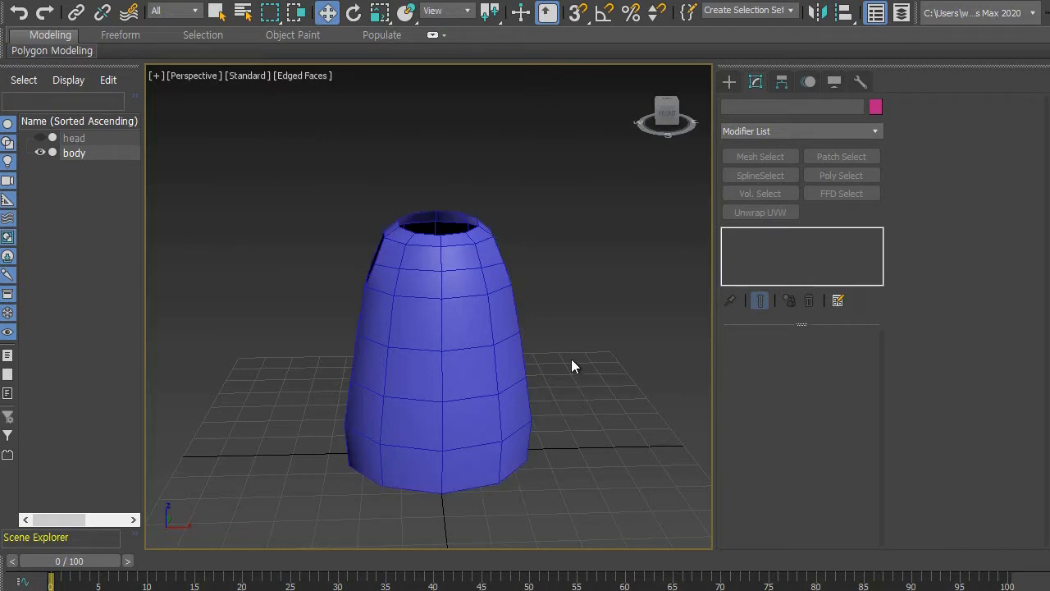
Hide the body and draw a cylinder about 6 in radius and 43.7 high beside the grid's origin.
{"action": "middle_click_drag", "start_coordinate": [571, 358], "coordinate": [574, 352]}
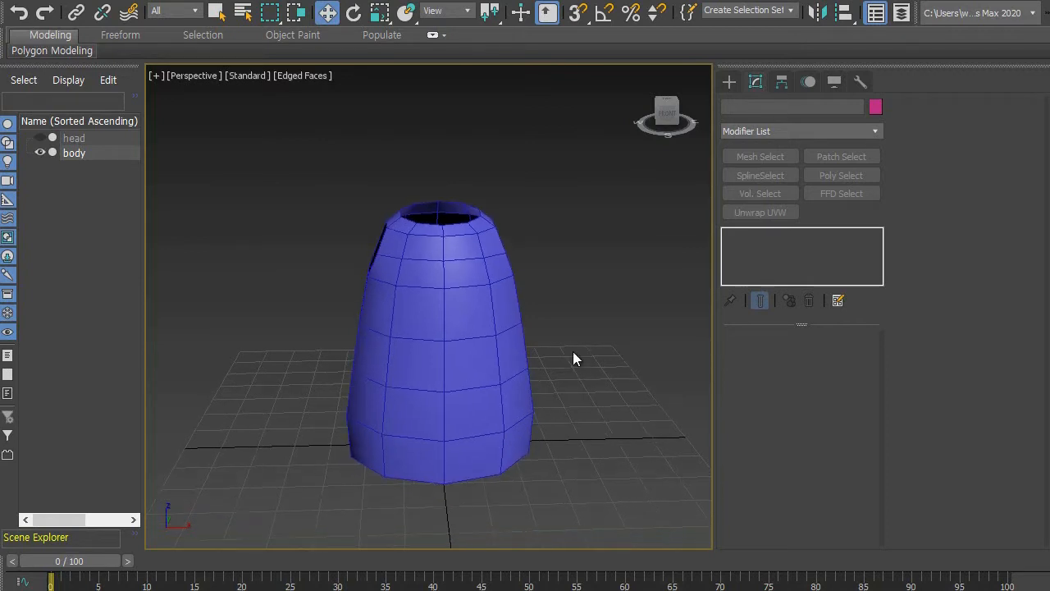
{"action": "left_click", "coordinate": [40, 152]}
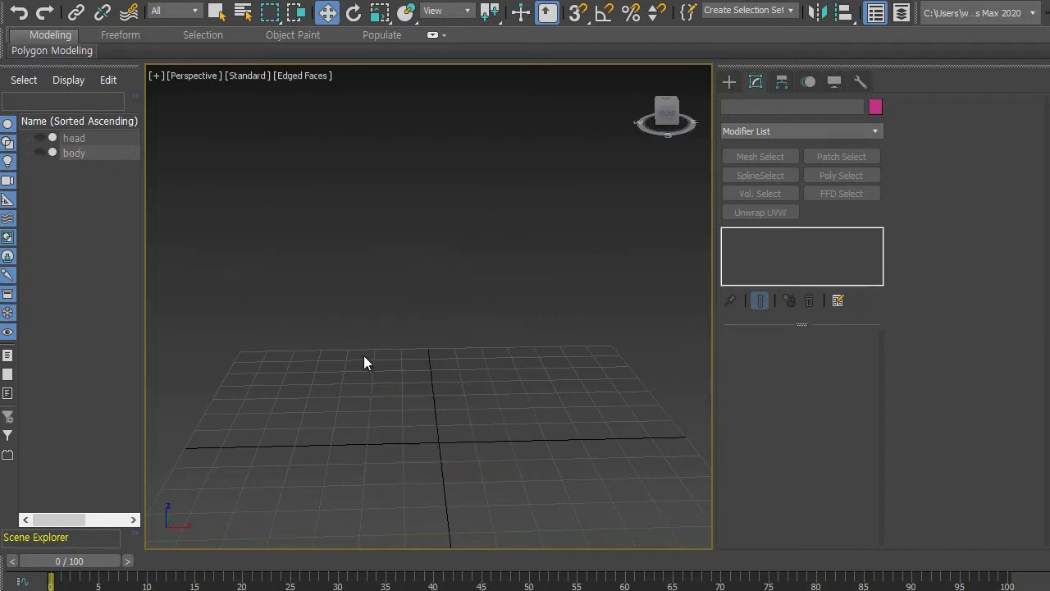
{"action": "middle_click_drag", "start_coordinate": [379, 353], "coordinate": [375, 303], "text": "alt"}
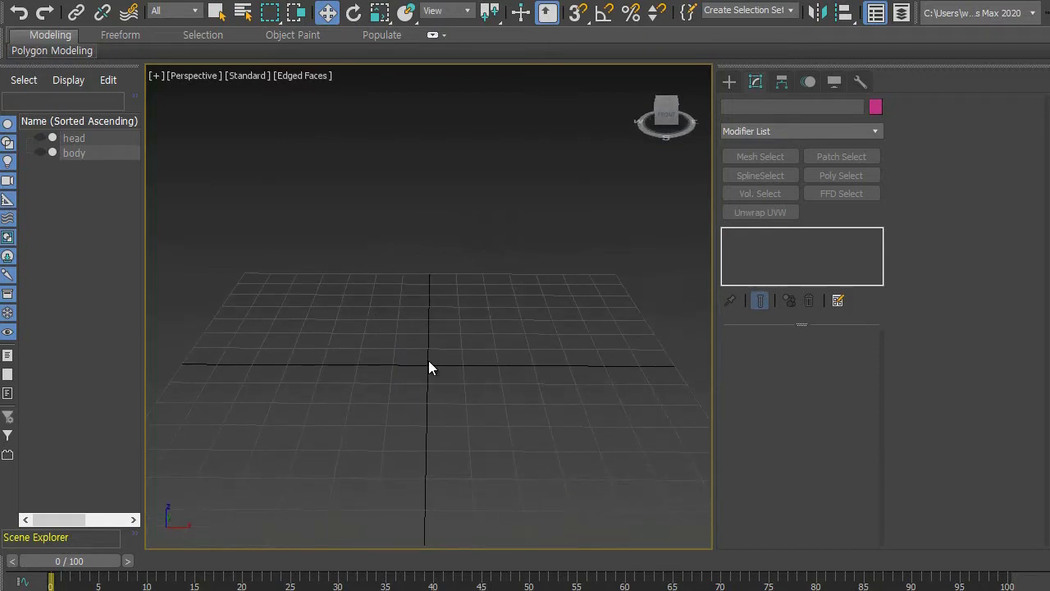
{"action": "middle_click_drag", "start_coordinate": [533, 375], "coordinate": [477, 369]}
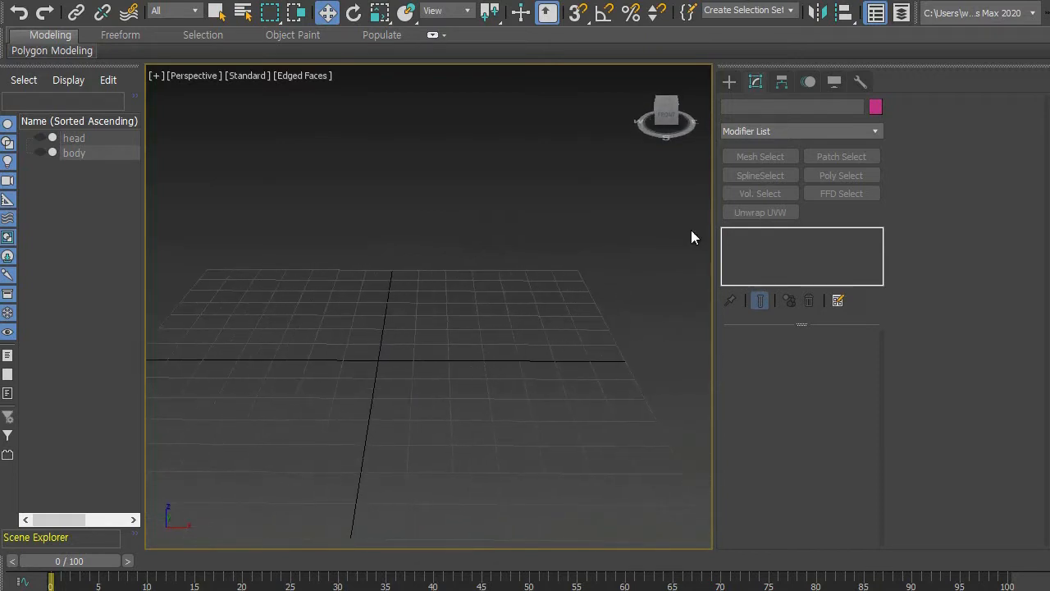
{"action": "left_click", "coordinate": [727, 84]}
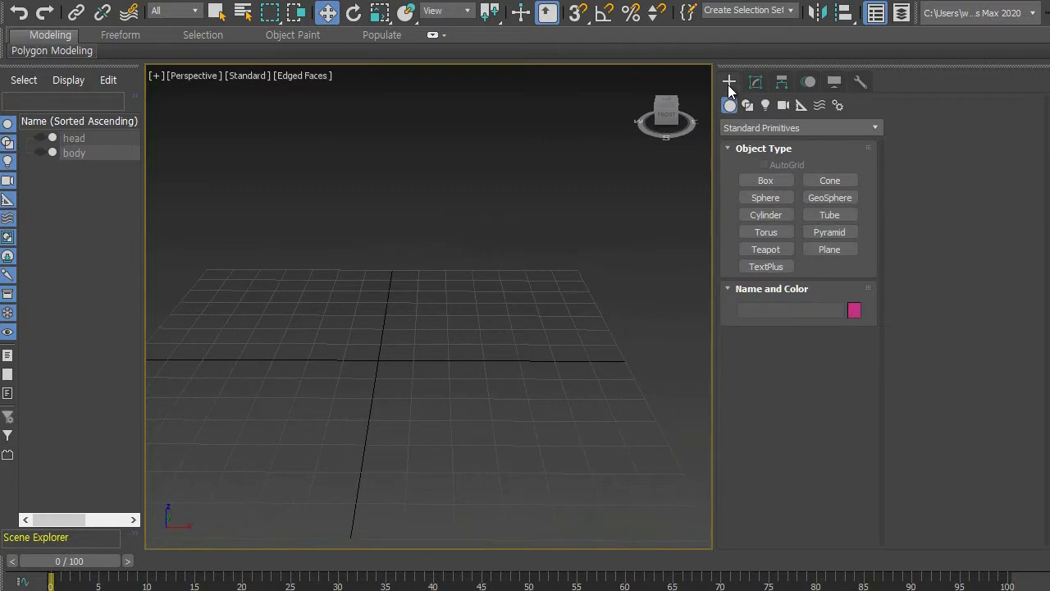
{"action": "left_click", "coordinate": [769, 212]}
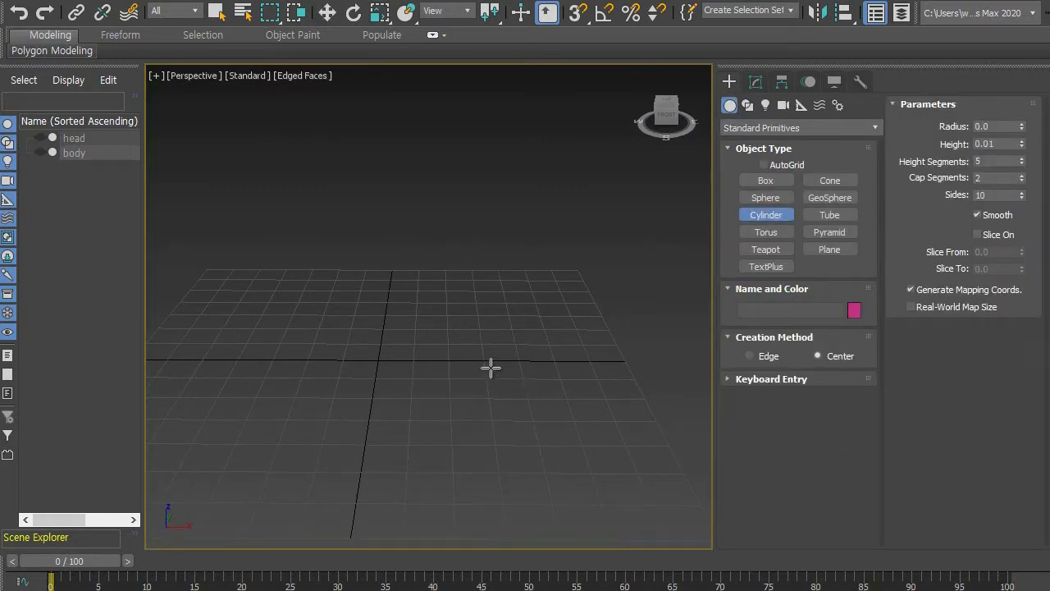
{"action": "left_click_drag", "start_coordinate": [490, 368], "coordinate": [514, 374]}
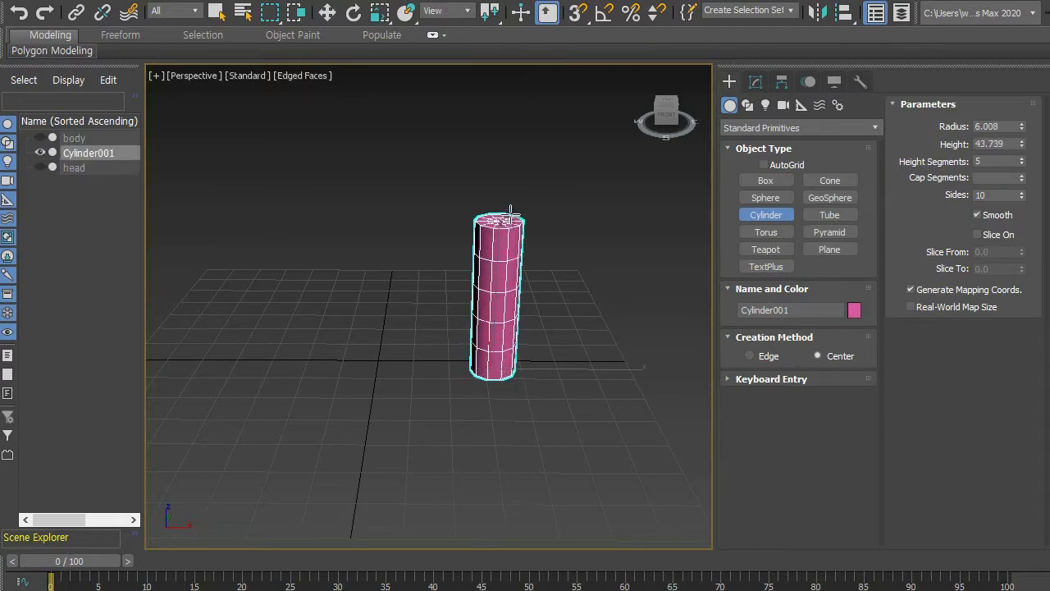
{"action": "left_click", "coordinate": [509, 209]}
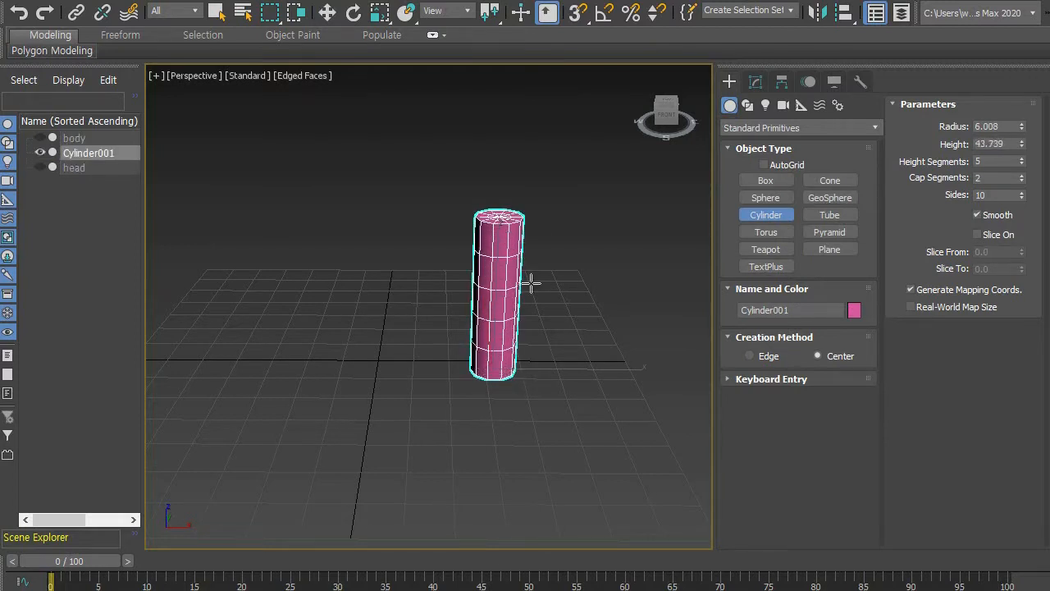
Reduce the new cylinder's sides to 6.
{"action": "key", "text": "w"}
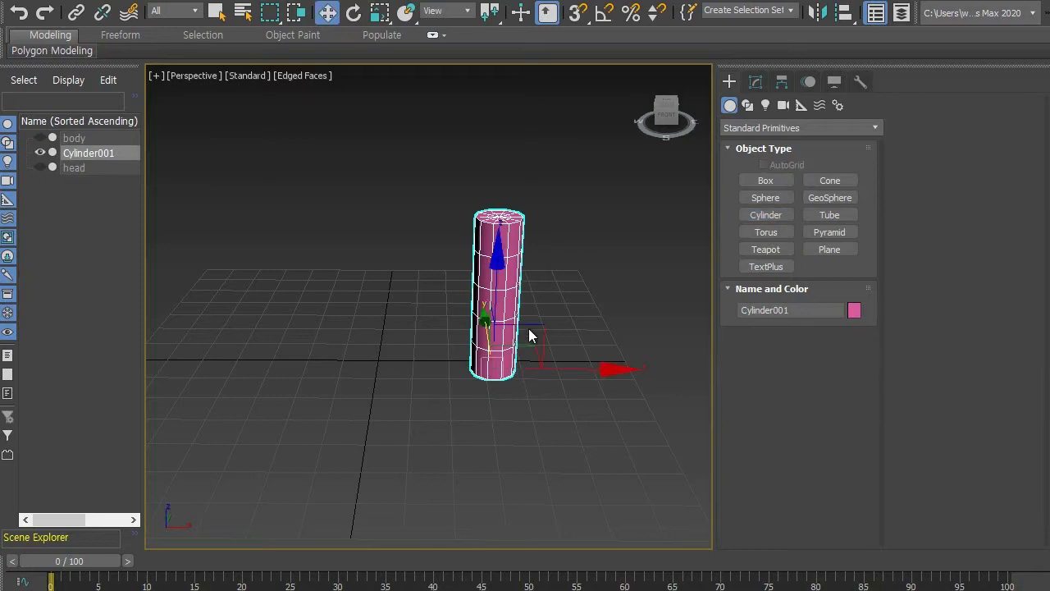
{"action": "middle_click_drag", "start_coordinate": [559, 339], "coordinate": [565, 335], "text": "alt"}
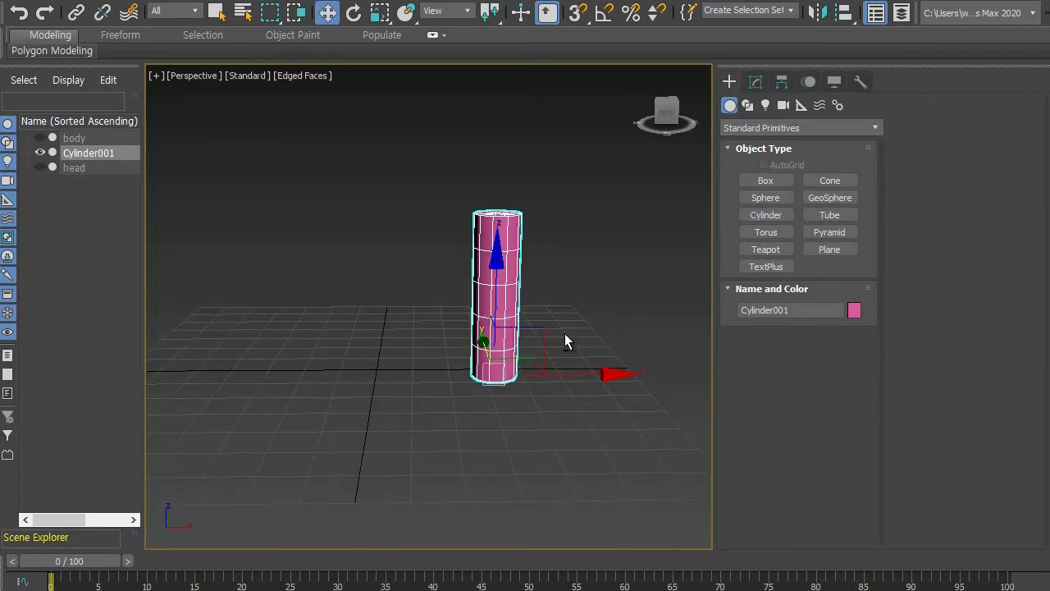
{"action": "middle_click_drag", "start_coordinate": [574, 278], "coordinate": [551, 262], "text": "alt"}
{"action": "scroll", "coordinate": [577, 291], "scroll_direction": "up", "scroll_amount": 5}
{"action": "scroll", "coordinate": [576, 276], "scroll_direction": "down", "scroll_amount": 2}
{"action": "left_click", "coordinate": [756, 80]}
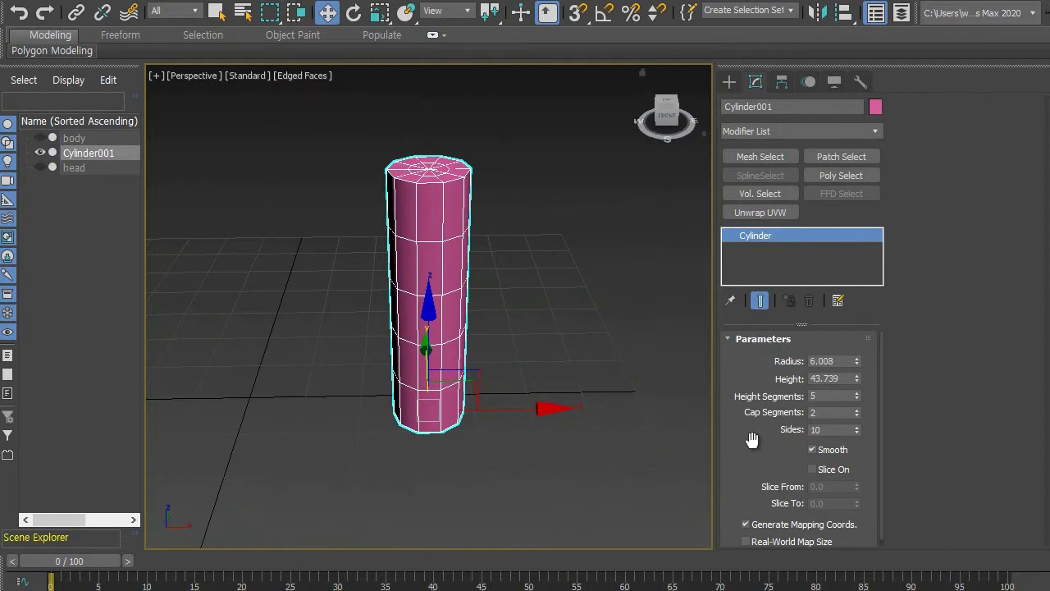
{"action": "scroll", "coordinate": [751, 434], "scroll_direction": "down", "scroll_amount": 1}
{"action": "left_click", "coordinate": [856, 426]}
{"action": "left_click", "coordinate": [857, 426]}
{"action": "left_click", "coordinate": [857, 426]}
{"action": "left_click", "coordinate": [857, 426]}
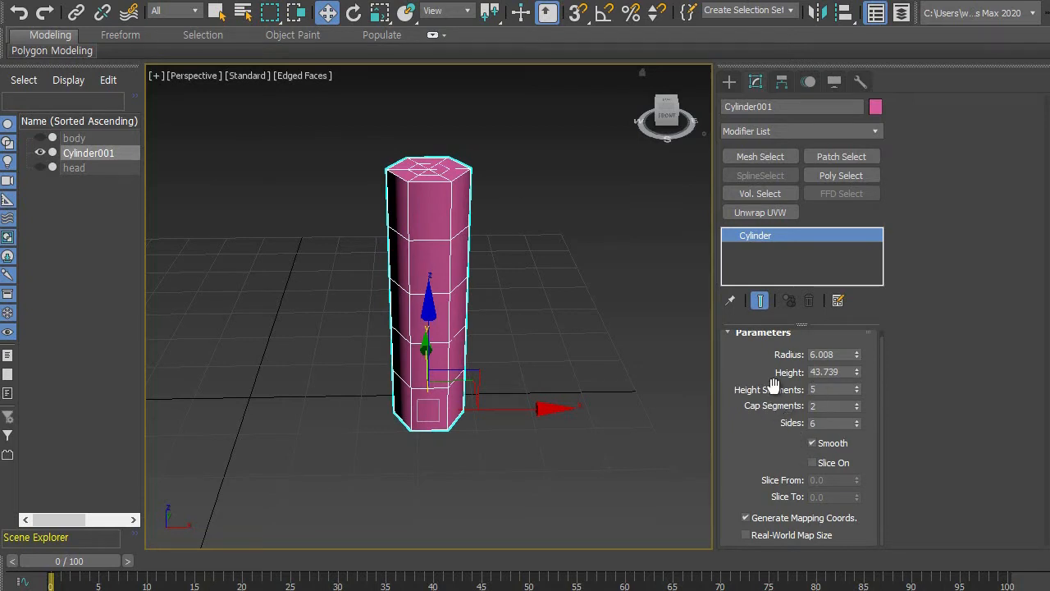
Reduce the cylinder's height segments and cap segments to 1 each.
{"action": "left_click", "coordinate": [857, 392]}
{"action": "left_click", "coordinate": [857, 392]}
{"action": "left_click", "coordinate": [857, 392]}
{"action": "left_click", "coordinate": [857, 403]}
{"action": "left_click", "coordinate": [858, 409]}
{"action": "left_click", "coordinate": [858, 409]}
Convert the six-sided cylinder to an Editable Poly.
{"action": "middle_click_drag", "start_coordinate": [563, 410], "coordinate": [585, 370], "text": "alt"}
{"action": "right_click", "coordinate": [761, 236]}
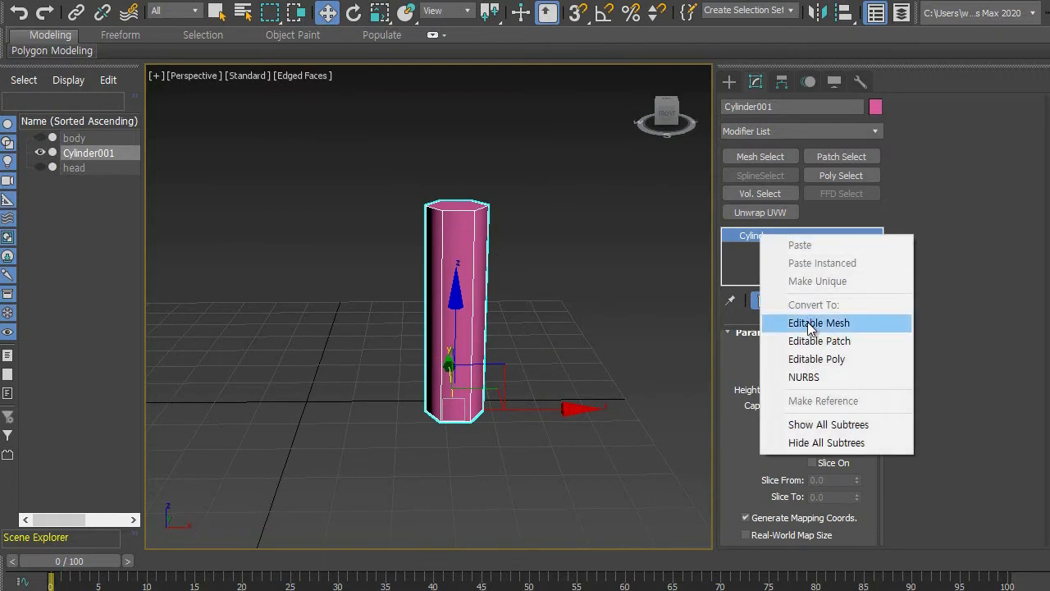
{"action": "left_click", "coordinate": [810, 357]}
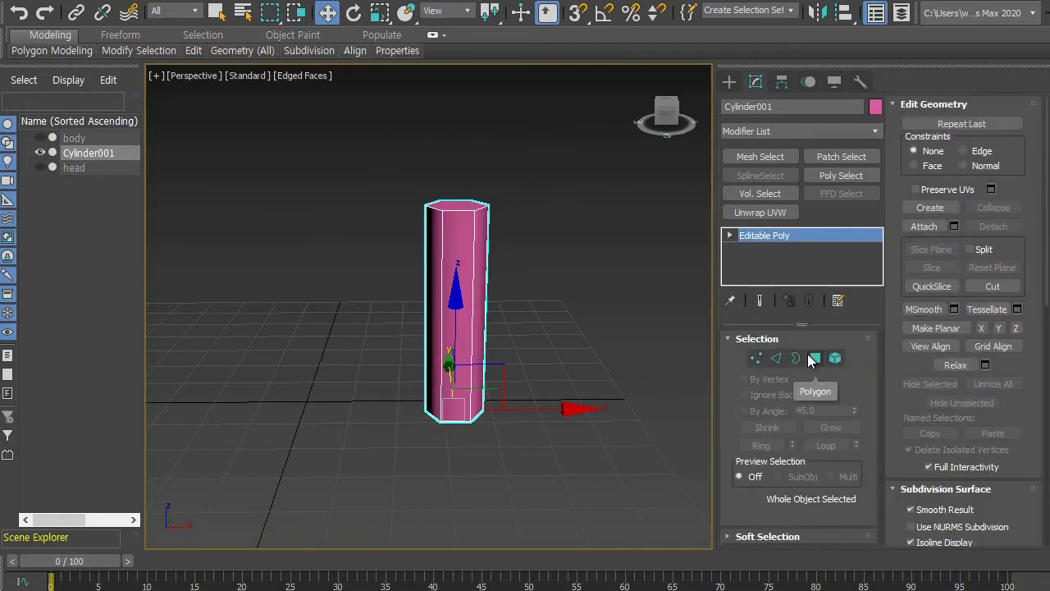
{"action": "middle_click_drag", "start_coordinate": [555, 321], "coordinate": [581, 314], "text": "alt"}
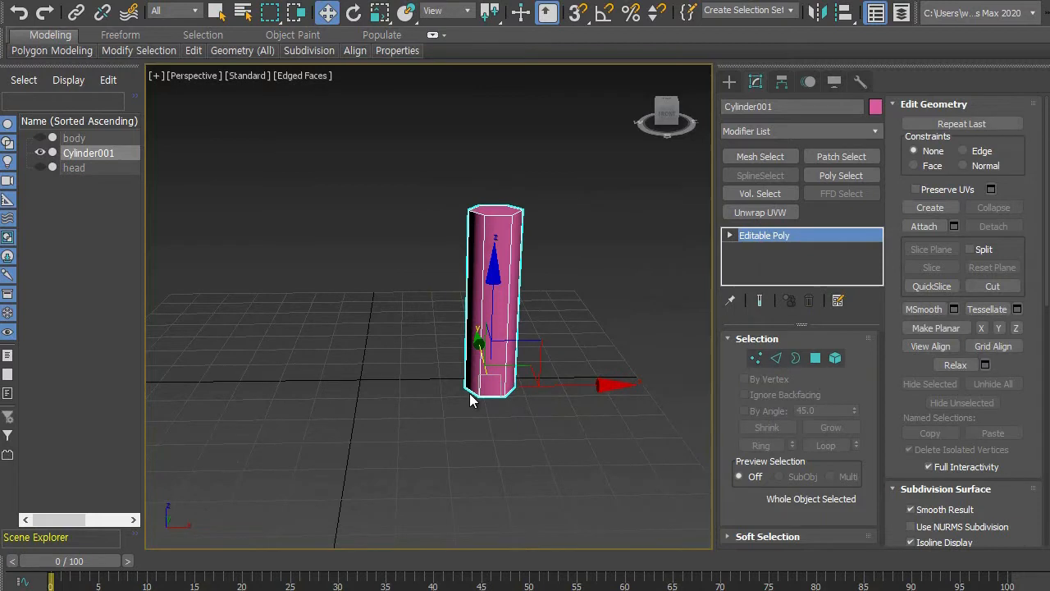
{"action": "middle_click_drag", "start_coordinate": [558, 347], "coordinate": [549, 321], "text": "alt"}
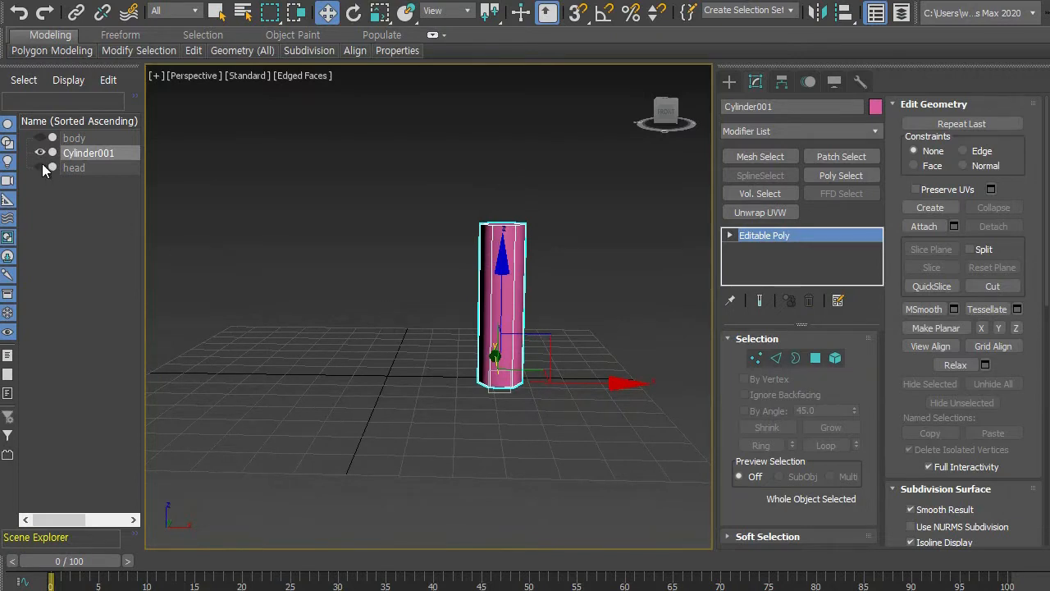
Unhide the body and select the pink cylinder beside it.
{"action": "left_click", "coordinate": [88, 188]}
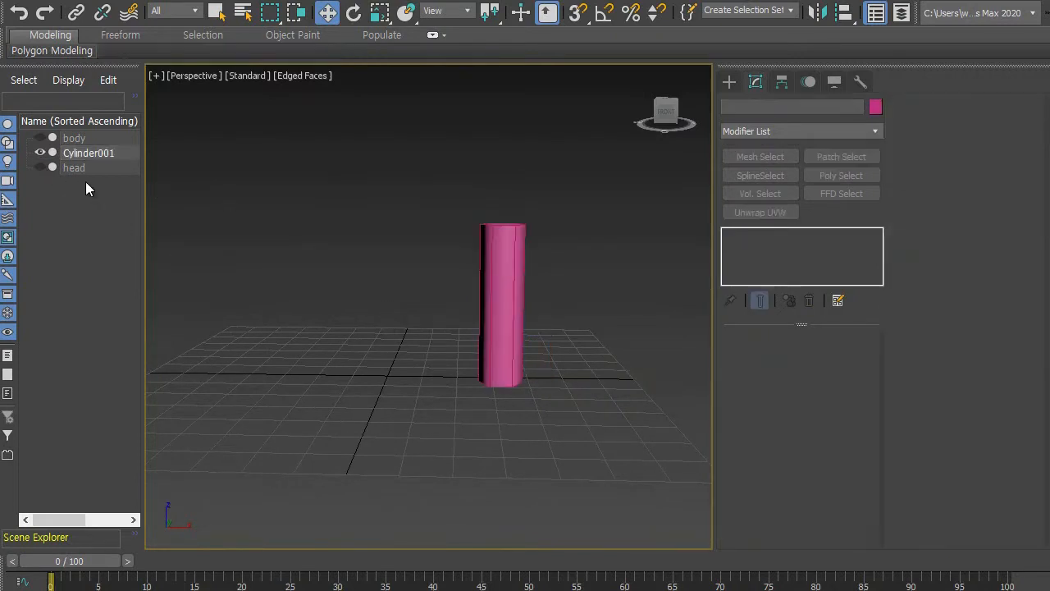
{"action": "left_click", "coordinate": [87, 138]}
{"action": "left_click", "coordinate": [39, 138]}
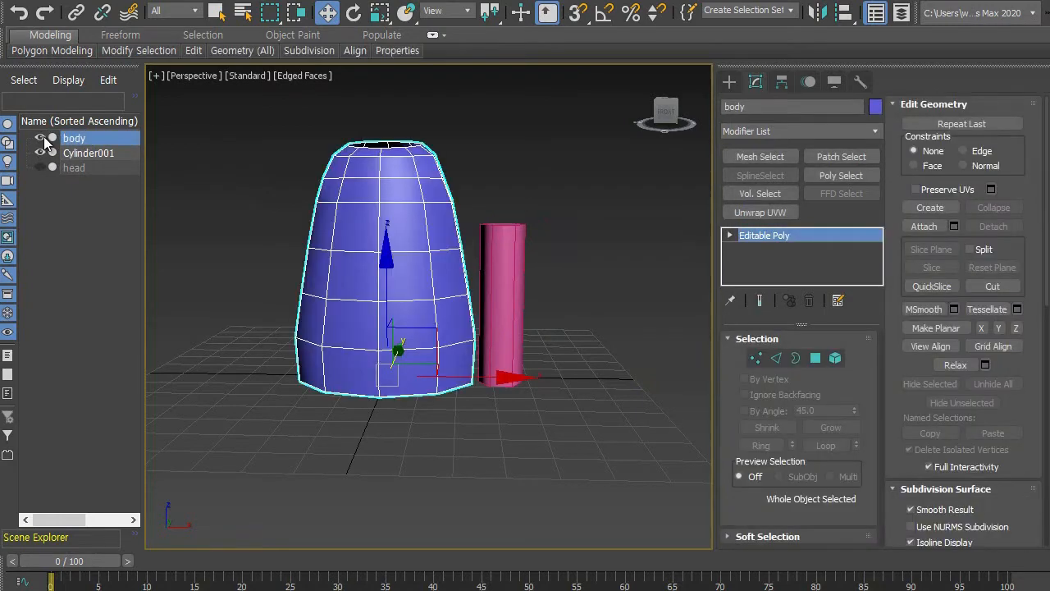
{"action": "left_click", "coordinate": [510, 348]}
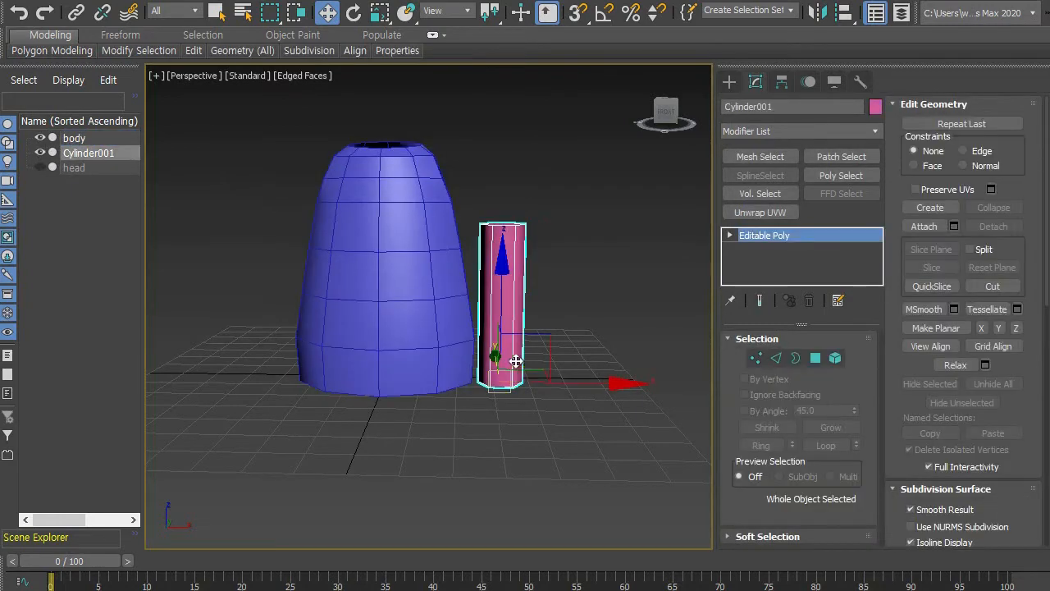
Raise the cylinder to the height of the body's arm opening and shift it along X toward the body.
{"action": "scroll", "coordinate": [525, 412], "scroll_direction": "up", "scroll_amount": 4}
{"action": "scroll", "coordinate": [524, 397], "scroll_direction": "down", "scroll_amount": 3}
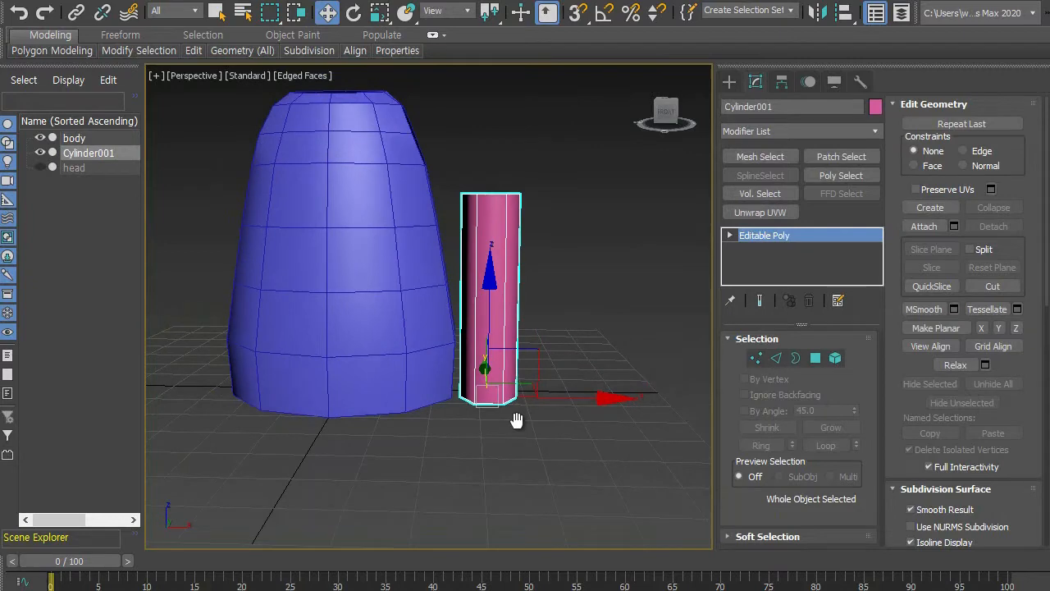
{"action": "scroll", "coordinate": [513, 432], "scroll_direction": "down", "scroll_amount": 1}
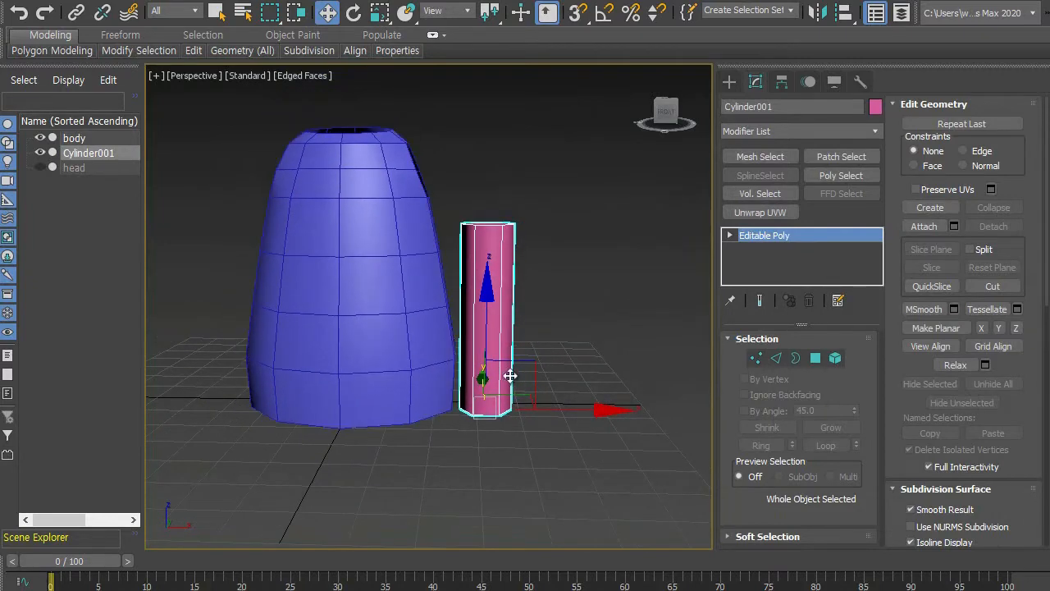
{"action": "mouse_move", "coordinate": [488, 418]}
{"action": "middle_mouse_down", "text": "alt"}
{"action": "mouse_move", "coordinate": [497, 386]}
{"action": "mouse_move", "coordinate": [491, 416]}
{"action": "middle_mouse_up", "text": "alt"}
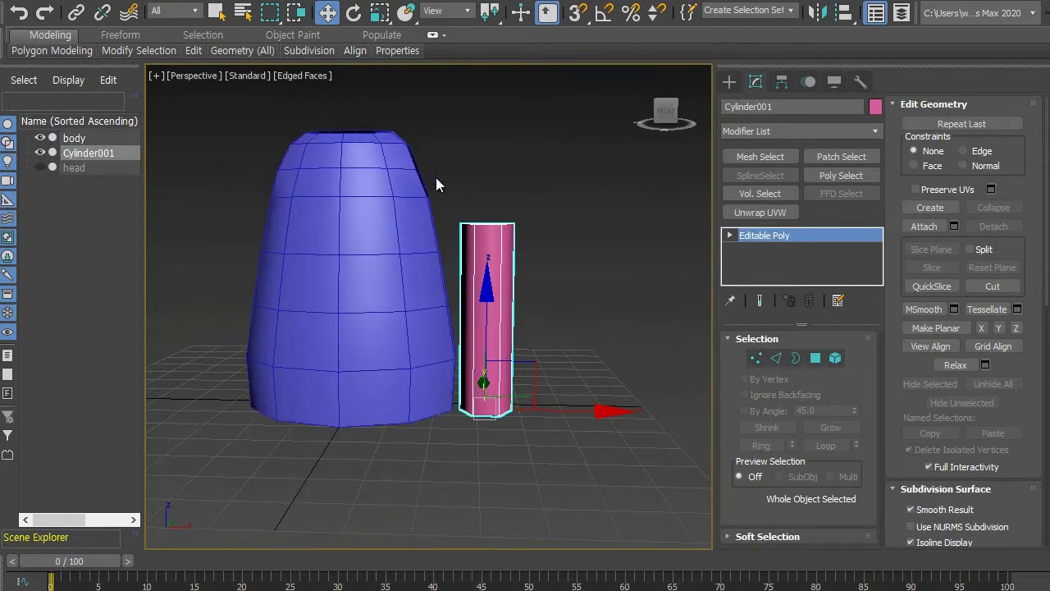
{"action": "scroll", "coordinate": [493, 398], "scroll_direction": "up", "scroll_amount": 1}
{"action": "scroll", "coordinate": [491, 398], "scroll_direction": "down", "scroll_amount": 3}
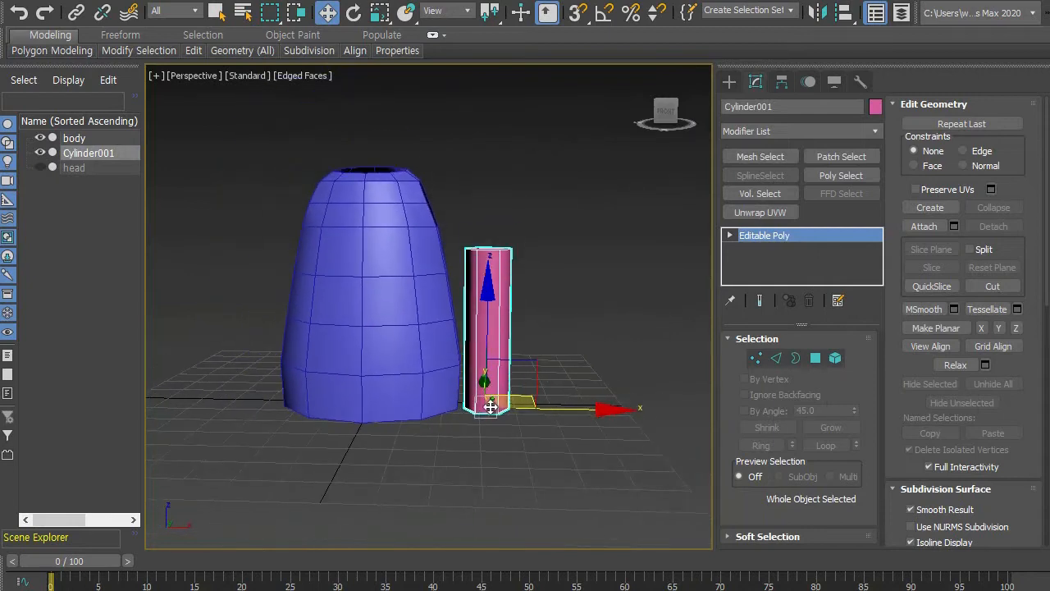
{"action": "left_click_drag", "start_coordinate": [487, 301], "coordinate": [490, 96]}
{"action": "left_click_drag", "start_coordinate": [611, 219], "coordinate": [572, 215]}
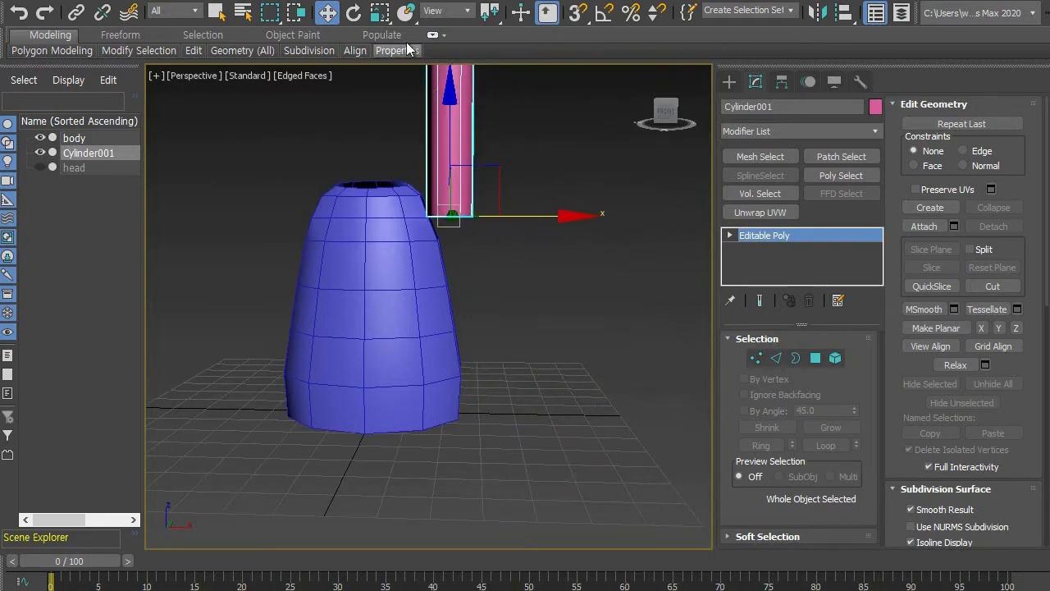
Rotate the cylinder about the Y axis until it lies horizontally, pointing outward from the body's arm opening.
{"action": "left_click", "coordinate": [354, 13]}
{"action": "left_click_drag", "start_coordinate": [503, 116], "coordinate": [580, 266]}
{"action": "scroll", "coordinate": [581, 270], "scroll_direction": "down", "scroll_amount": 2}
{"action": "middle_click_drag", "start_coordinate": [581, 288], "coordinate": [562, 356]}
{"action": "scroll", "coordinate": [564, 346], "scroll_direction": "up", "scroll_amount": 2}
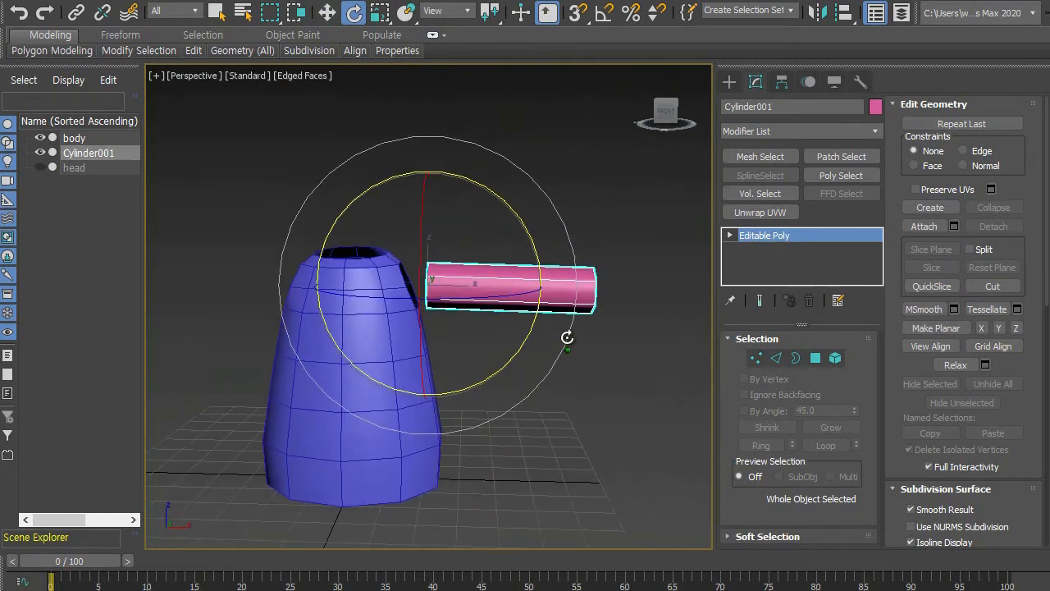
{"action": "left_click_drag", "start_coordinate": [525, 235], "coordinate": [522, 228]}
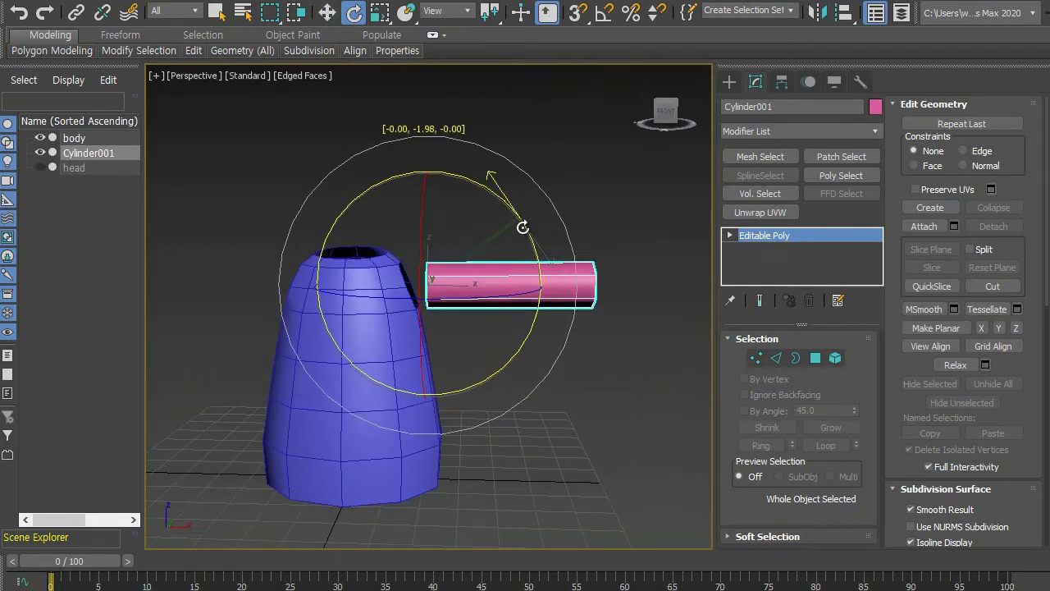
{"action": "middle_click_drag", "start_coordinate": [588, 383], "coordinate": [593, 352]}
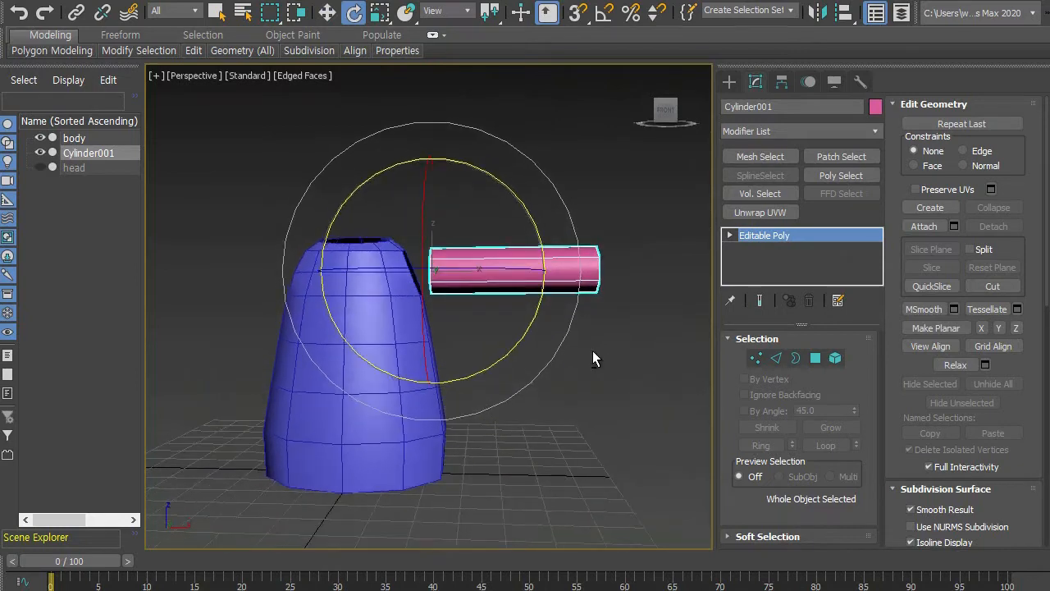
{"action": "left_click_drag", "start_coordinate": [533, 227], "coordinate": [538, 229]}
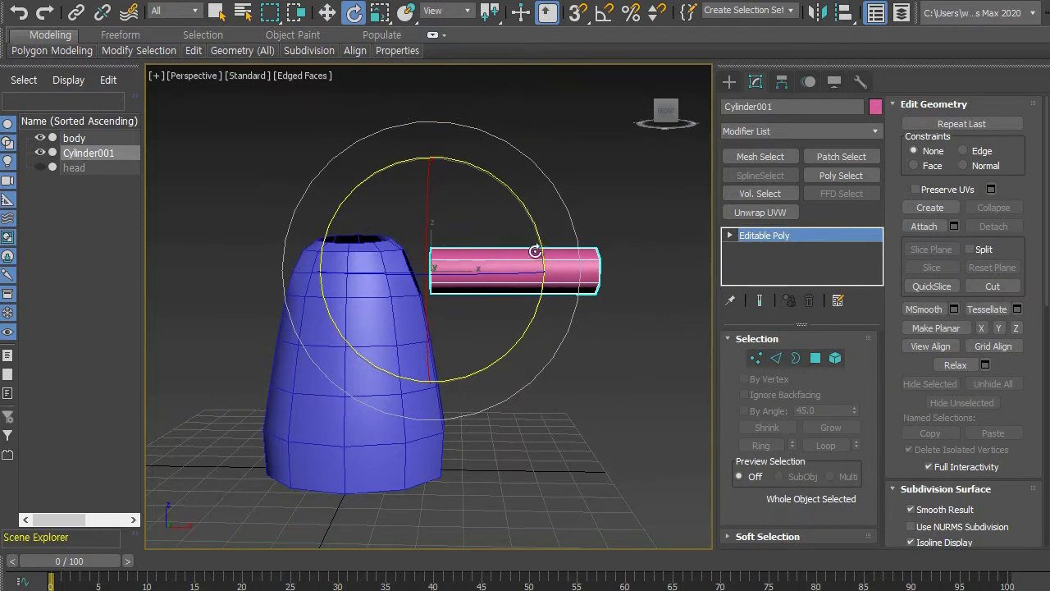
{"action": "left_click", "coordinate": [559, 342]}
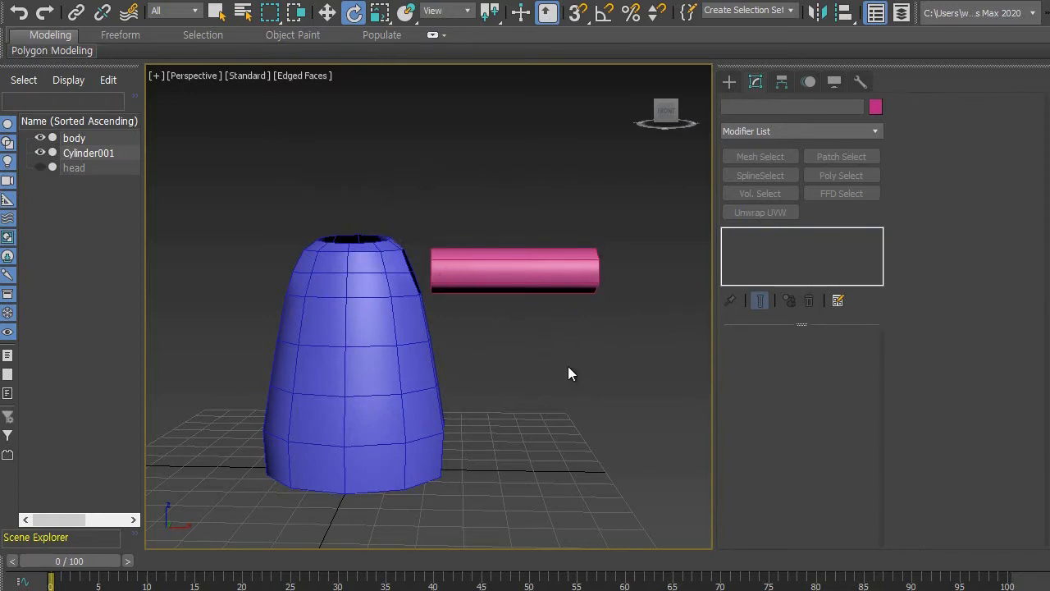
Examine from the side and above how the cylinder's end lines up with the body's arm opening.
{"action": "left_click", "coordinate": [525, 271]}
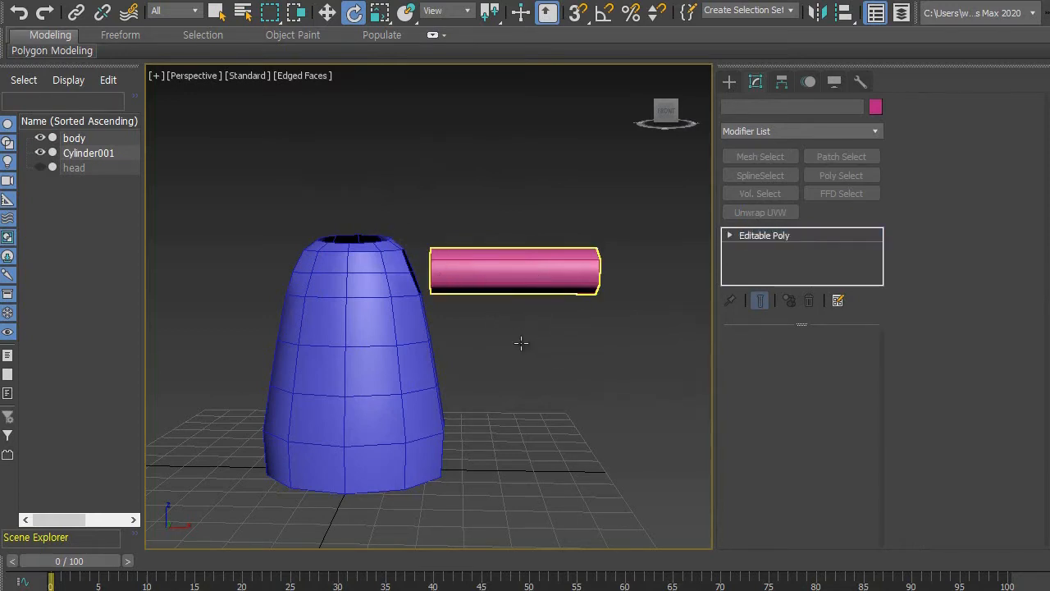
{"action": "middle_click_drag", "start_coordinate": [533, 351], "coordinate": [534, 366], "text": "alt"}
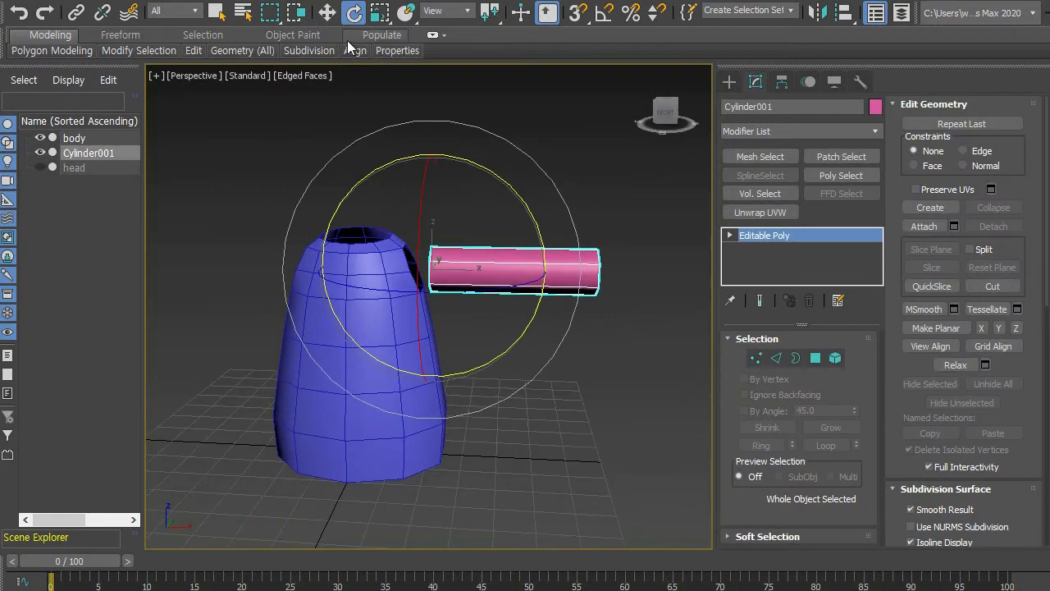
{"action": "left_click", "coordinate": [326, 11]}
{"action": "scroll", "coordinate": [552, 312], "scroll_direction": "up", "scroll_amount": 3}
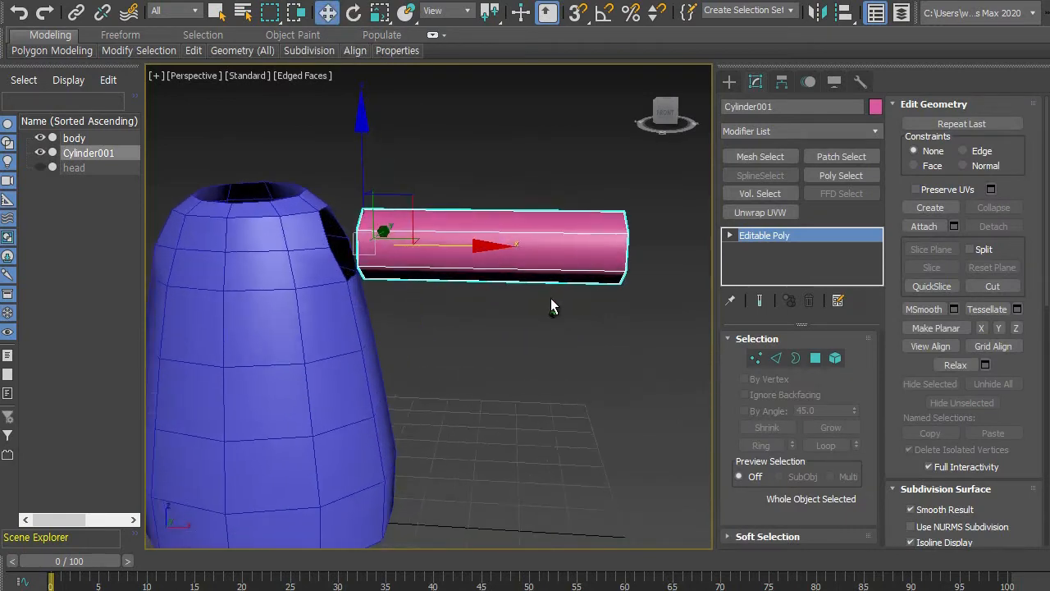
{"action": "middle_click_drag", "start_coordinate": [550, 297], "coordinate": [442, 326], "text": "alt"}
{"action": "scroll", "coordinate": [442, 325], "scroll_direction": "up", "scroll_amount": 2}
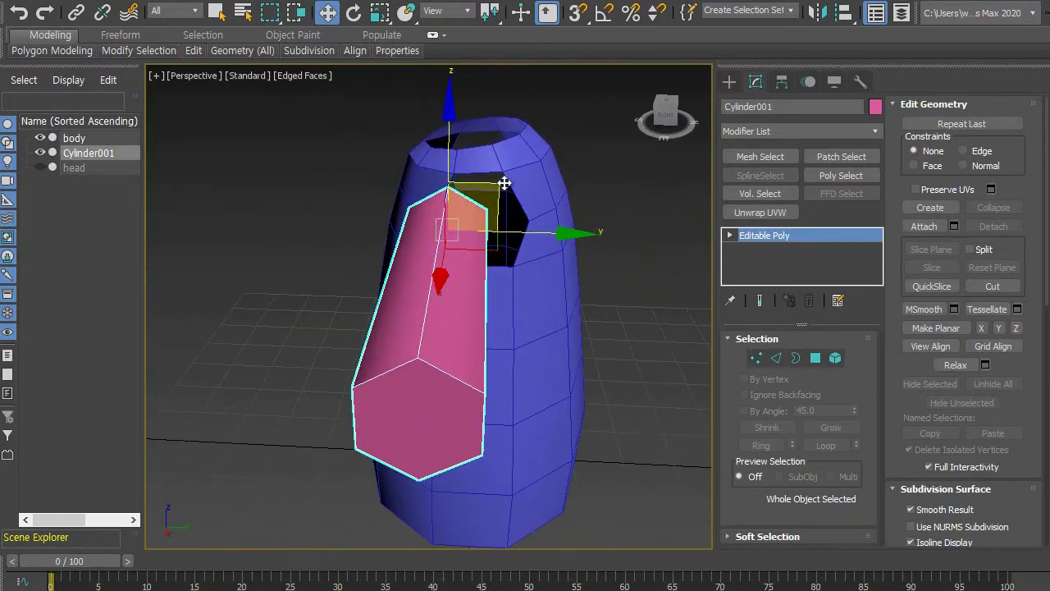
{"action": "middle_click_drag", "start_coordinate": [481, 235], "coordinate": [392, 247], "text": "alt"}
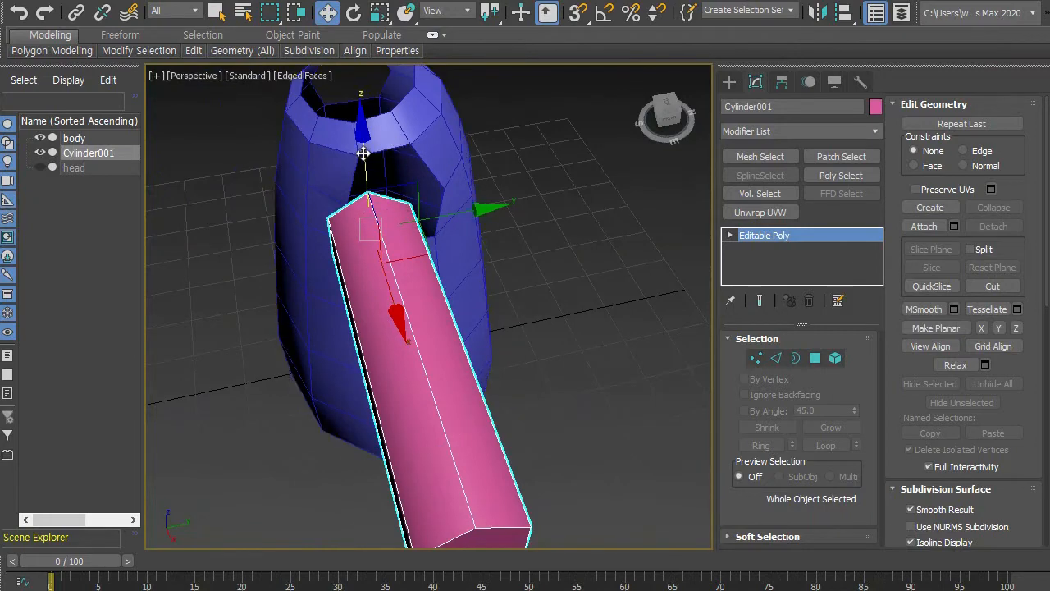
{"action": "middle_click_drag", "start_coordinate": [496, 359], "coordinate": [475, 305], "text": "alt"}
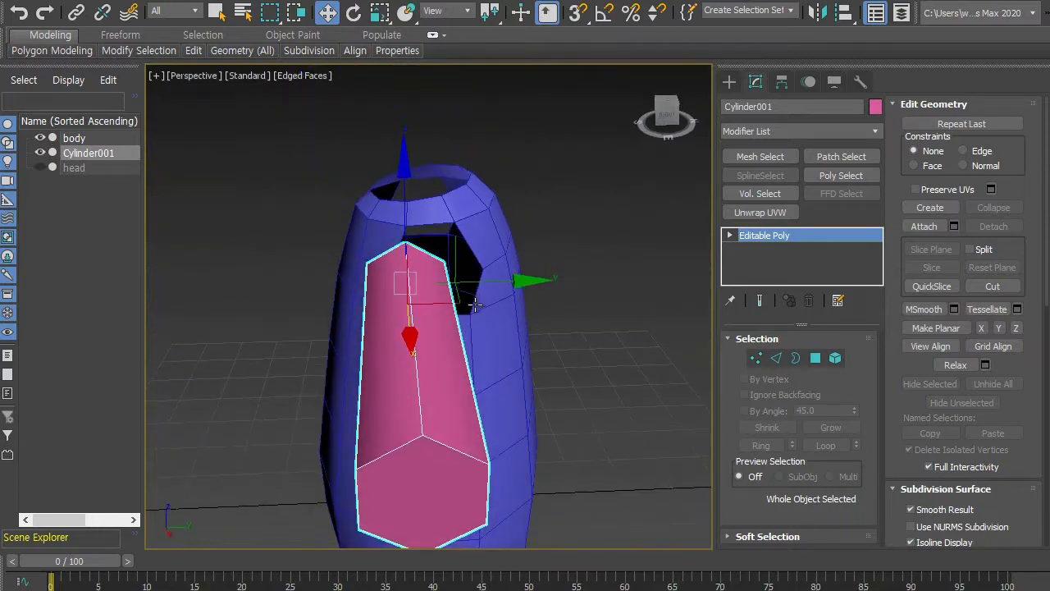
Rotate the cylinder about its long axis so one of its flat sides faces up like the arm opening's edge.
{"action": "left_click", "coordinate": [354, 13]}
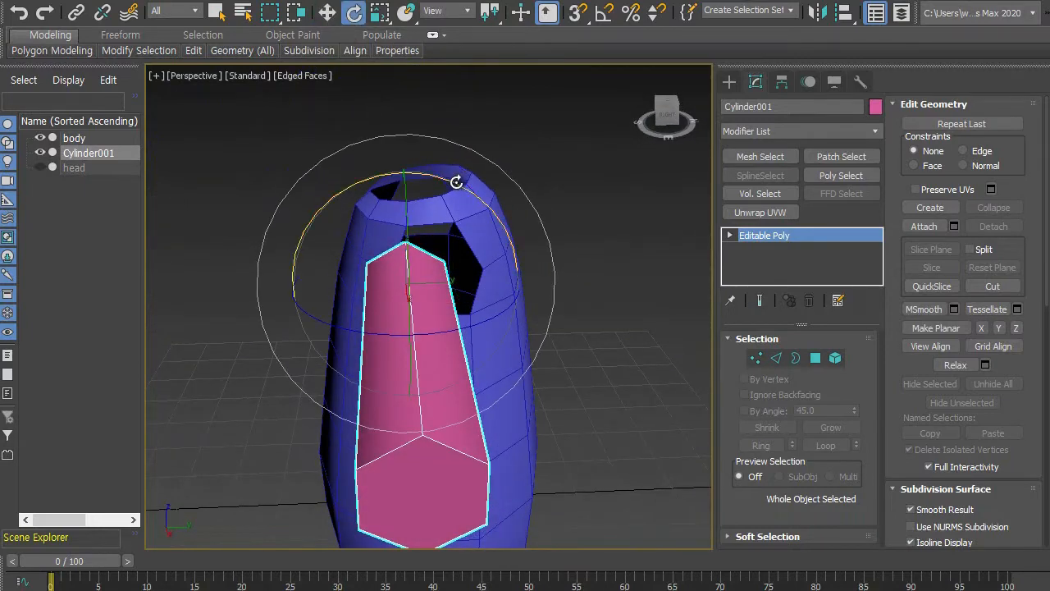
{"action": "middle_click_drag", "start_coordinate": [515, 251], "coordinate": [493, 246], "text": "alt"}
{"action": "left_click_drag", "start_coordinate": [471, 188], "coordinate": [423, 170]}
{"action": "middle_click_drag", "start_coordinate": [452, 320], "coordinate": [448, 297], "text": "alt"}
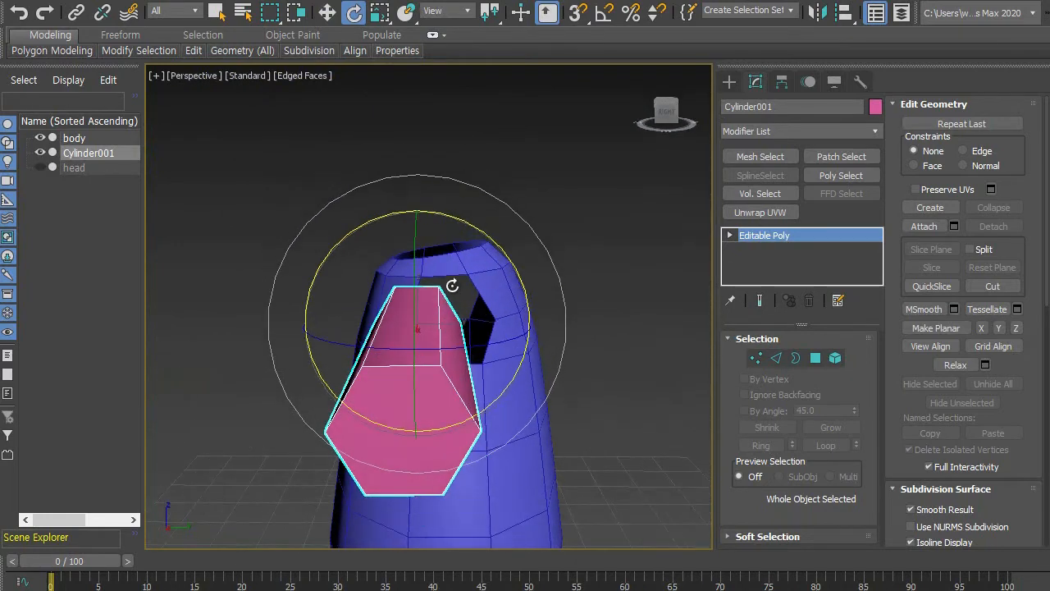
{"action": "middle_click_drag", "start_coordinate": [443, 283], "coordinate": [440, 361], "text": "alt"}
Move the cylinder along Y to centre it on the arm opening, and along X until its end meets the body.
{"action": "left_click", "coordinate": [328, 12]}
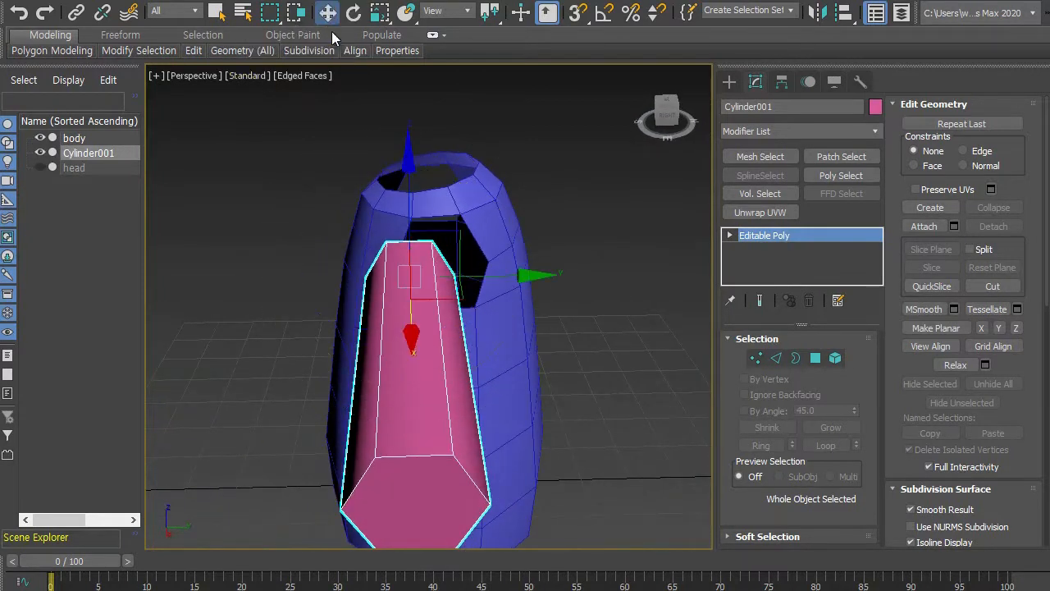
{"action": "left_click_drag", "start_coordinate": [535, 274], "coordinate": [563, 276]}
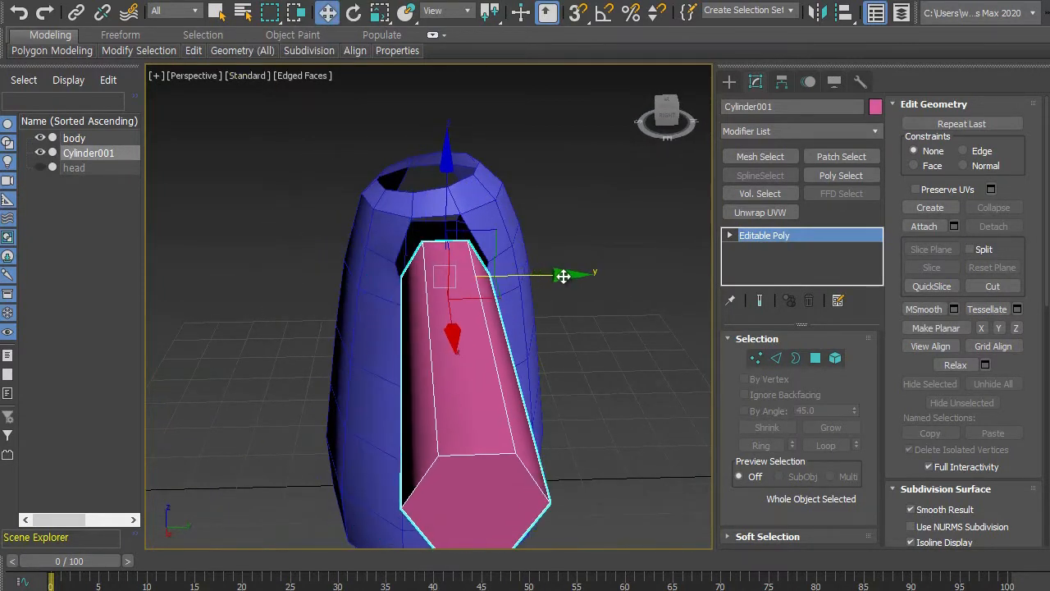
{"action": "middle_click_drag", "start_coordinate": [346, 321], "coordinate": [520, 271], "text": "alt"}
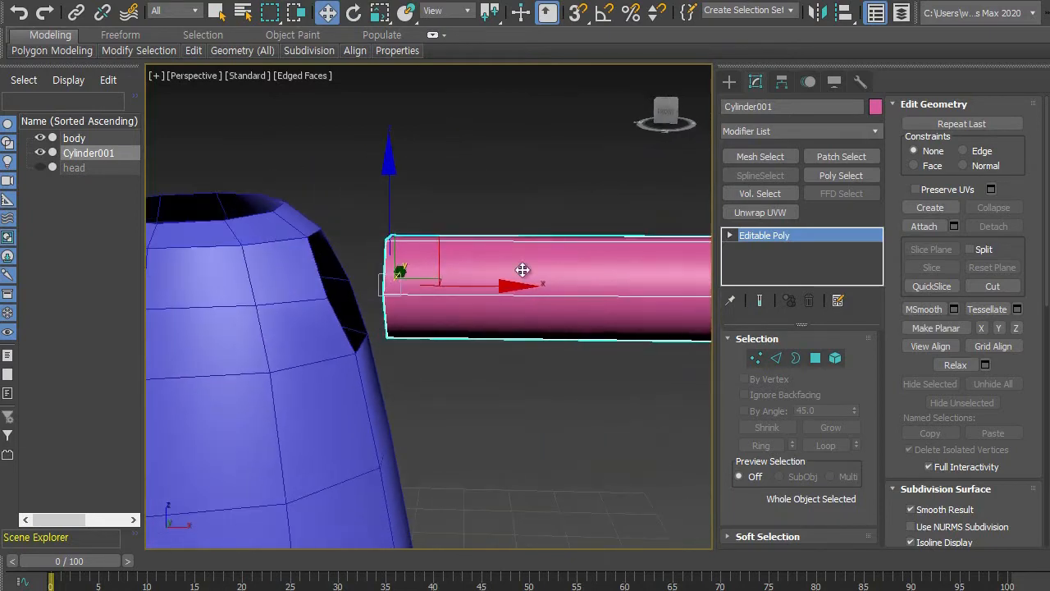
{"action": "left_click_drag", "start_coordinate": [507, 285], "coordinate": [470, 284]}
Delete the cylinder's end polygon that faces the body's arm opening.
{"action": "middle_click_drag", "start_coordinate": [471, 284], "coordinate": [520, 379], "text": "alt"}
{"action": "scroll", "coordinate": [478, 340], "scroll_direction": "up", "scroll_amount": 3}
{"action": "left_click", "coordinate": [473, 371]}
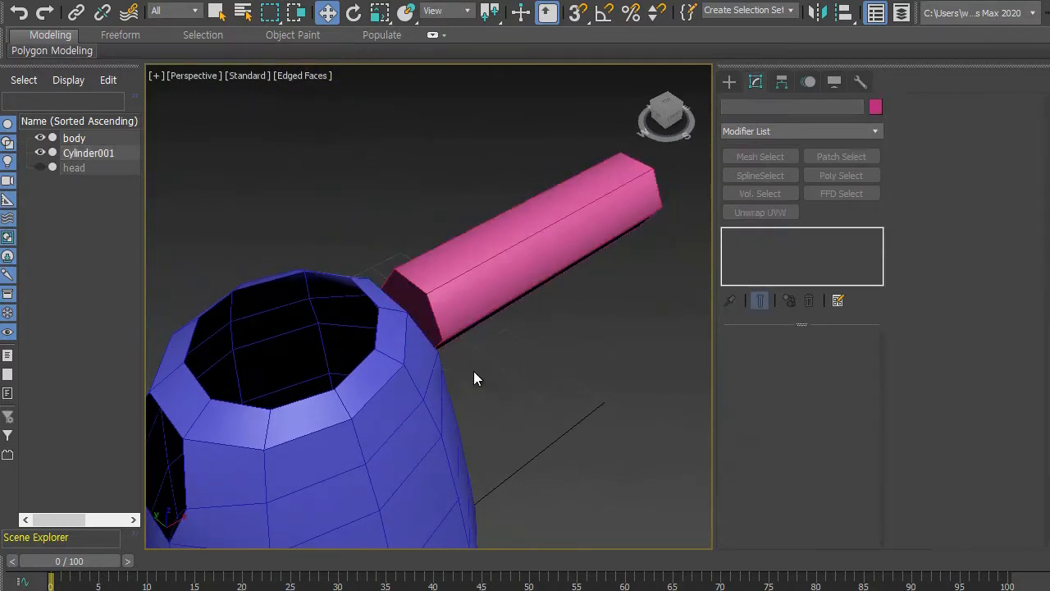
{"action": "left_click", "coordinate": [413, 310]}
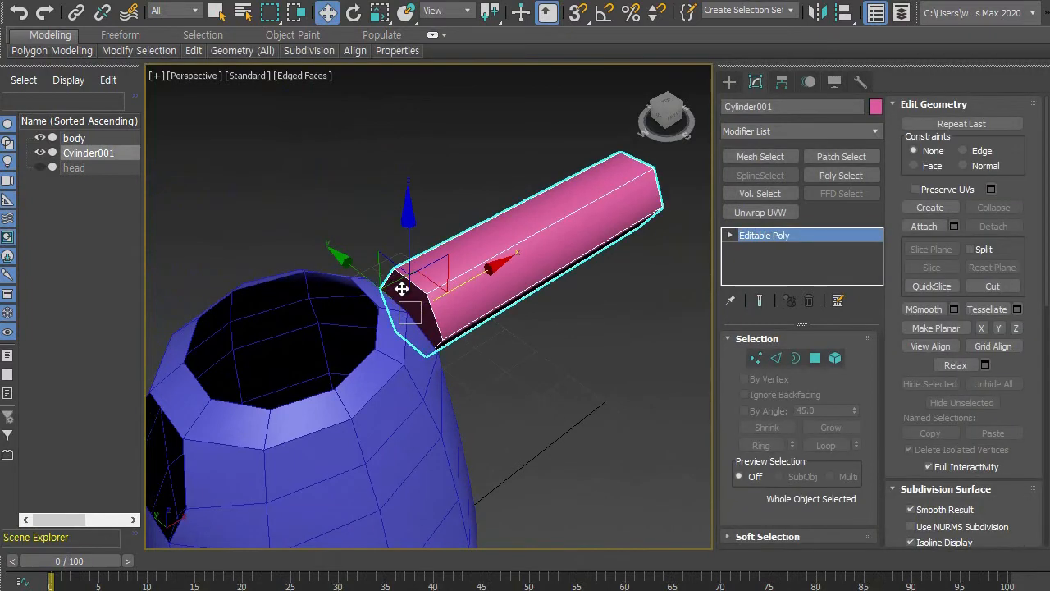
{"action": "left_click", "coordinate": [814, 358]}
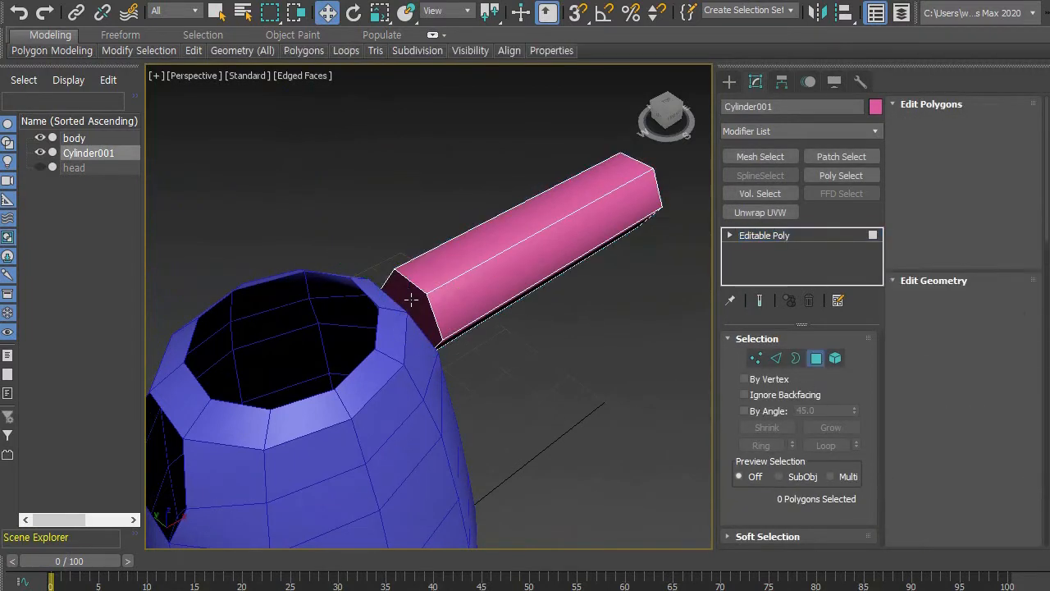
{"action": "left_click", "coordinate": [410, 310]}
{"action": "middle_click_drag", "start_coordinate": [518, 375], "coordinate": [487, 338], "text": "alt"}
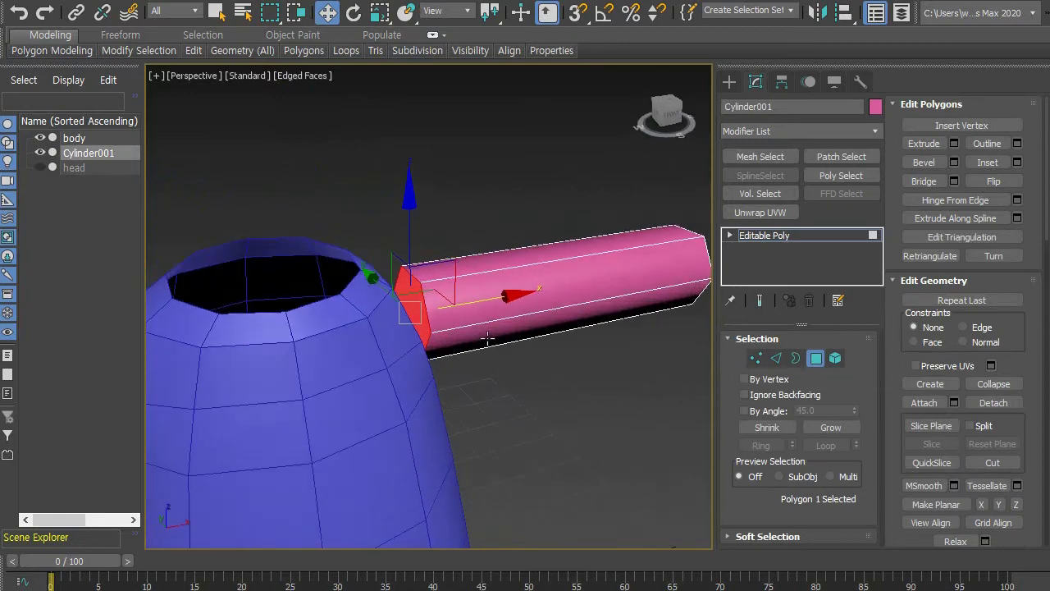
{"action": "key", "text": "Delete"}
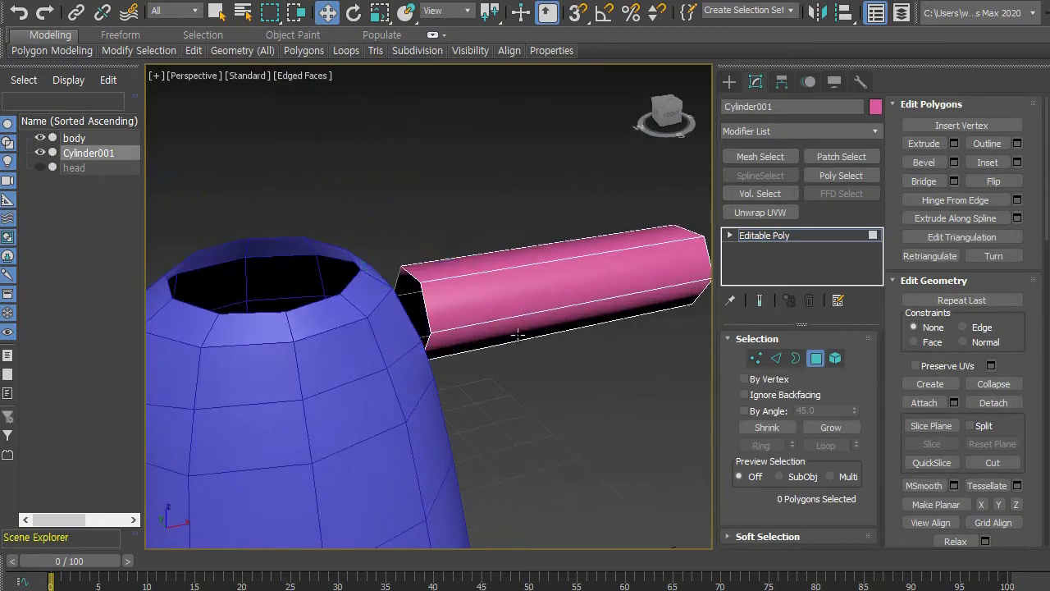
Try connecting the cylinder's six lengthwise edges with 1 segment around the middle.
{"action": "middle_click_drag", "start_coordinate": [540, 425], "coordinate": [495, 395], "text": "alt"}
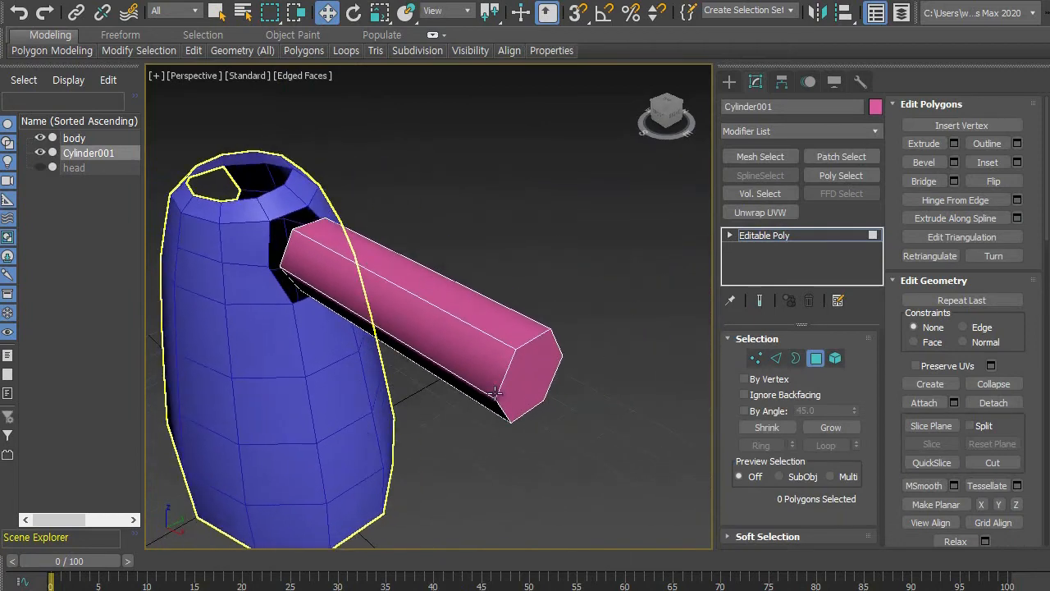
{"action": "middle_click_drag", "start_coordinate": [432, 400], "coordinate": [467, 400], "text": "alt"}
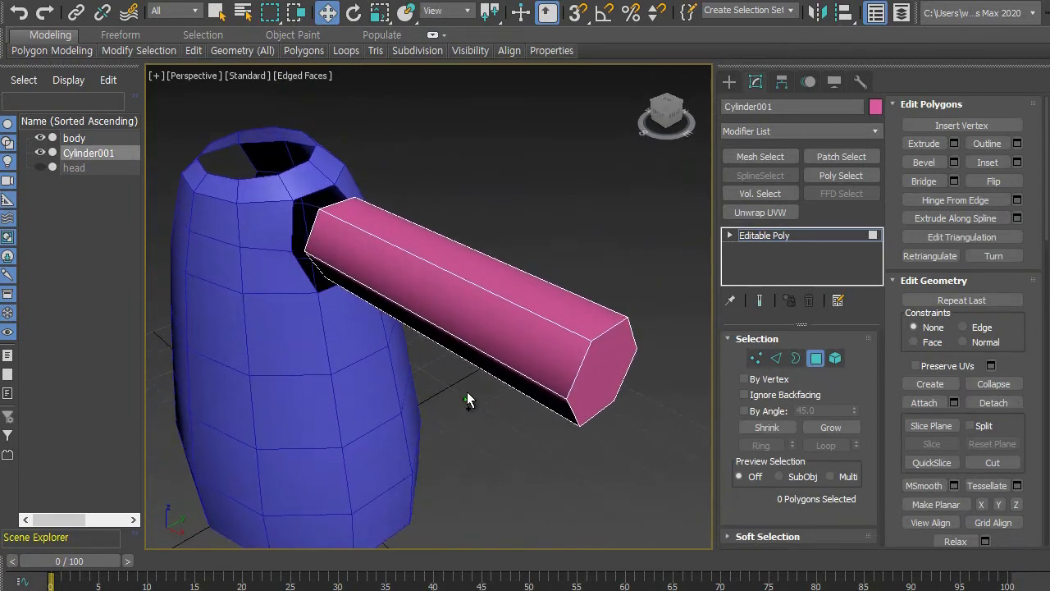
{"action": "left_click", "coordinate": [775, 361]}
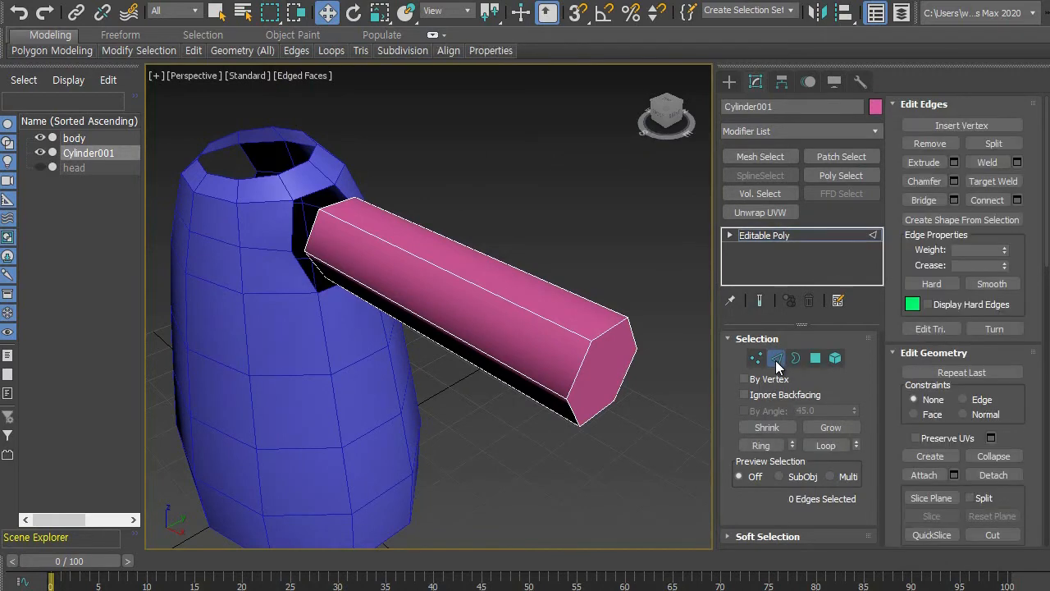
{"action": "middle_click_drag", "start_coordinate": [613, 432], "coordinate": [640, 436], "text": "alt"}
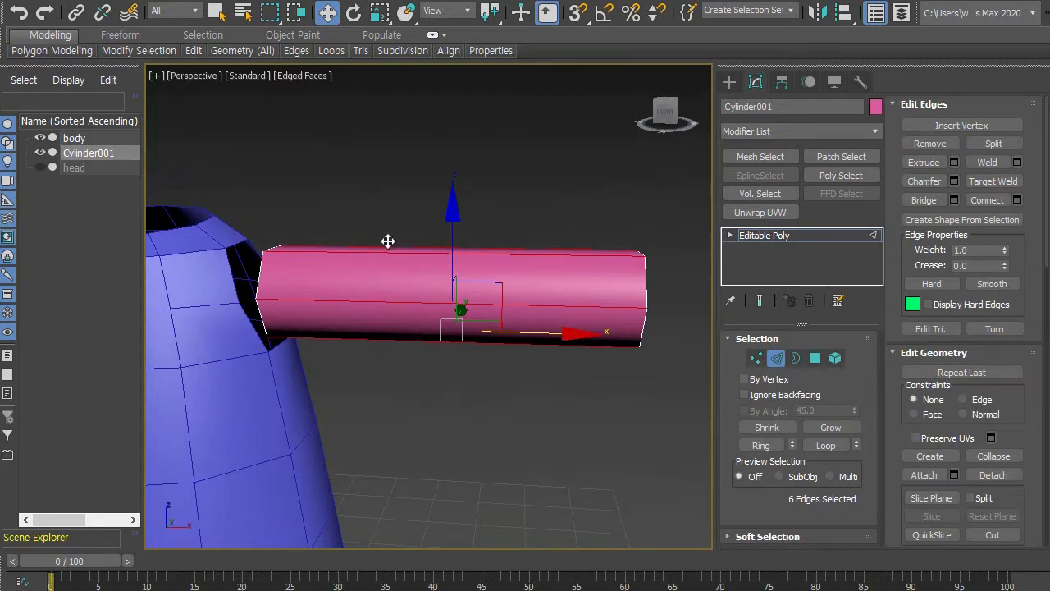
{"action": "mouse_move", "coordinate": [577, 418]}
{"action": "middle_mouse_down", "text": "alt"}
{"action": "mouse_move", "coordinate": [487, 450]}
{"action": "mouse_move", "coordinate": [367, 452]}
{"action": "mouse_move", "coordinate": [311, 421]}
{"action": "mouse_move", "coordinate": [352, 399]}
{"action": "mouse_move", "coordinate": [462, 421]}
{"action": "mouse_move", "coordinate": [535, 453]}
{"action": "mouse_move", "coordinate": [583, 439]}
{"action": "mouse_move", "coordinate": [574, 417]}
{"action": "middle_mouse_up", "text": "alt"}
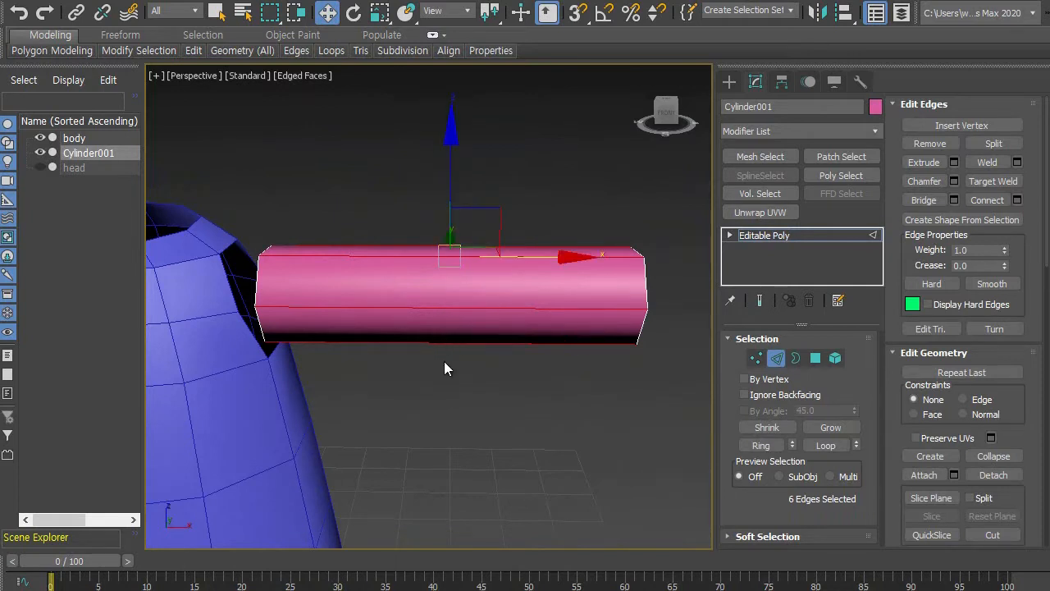
{"action": "left_click", "coordinate": [1018, 203]}
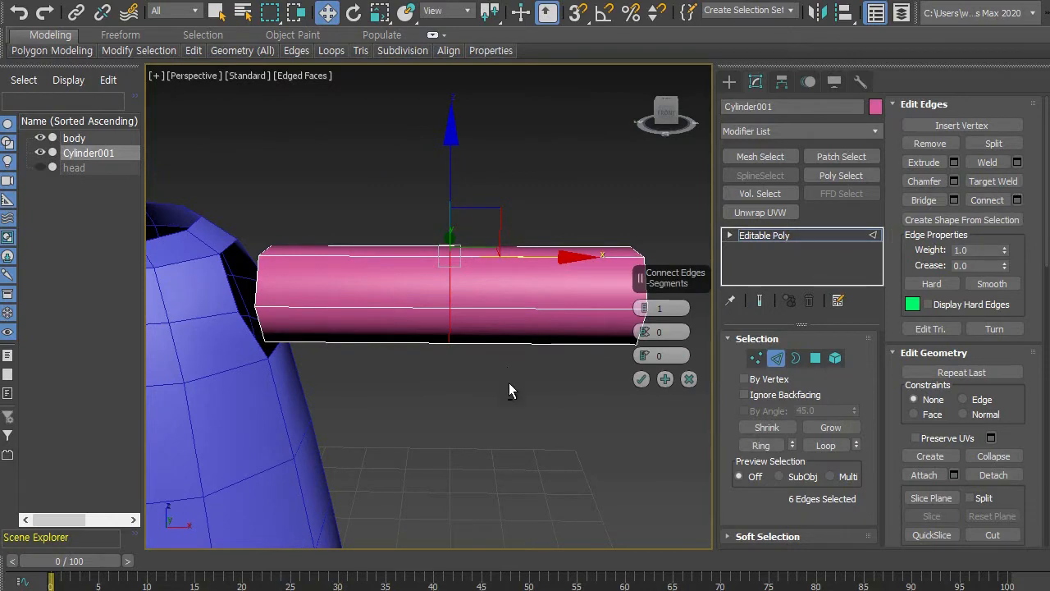
{"action": "middle_click_drag", "start_coordinate": [509, 382], "coordinate": [482, 416], "text": "alt"}
{"action": "scroll", "coordinate": [498, 387], "scroll_direction": "up", "scroll_amount": 1}
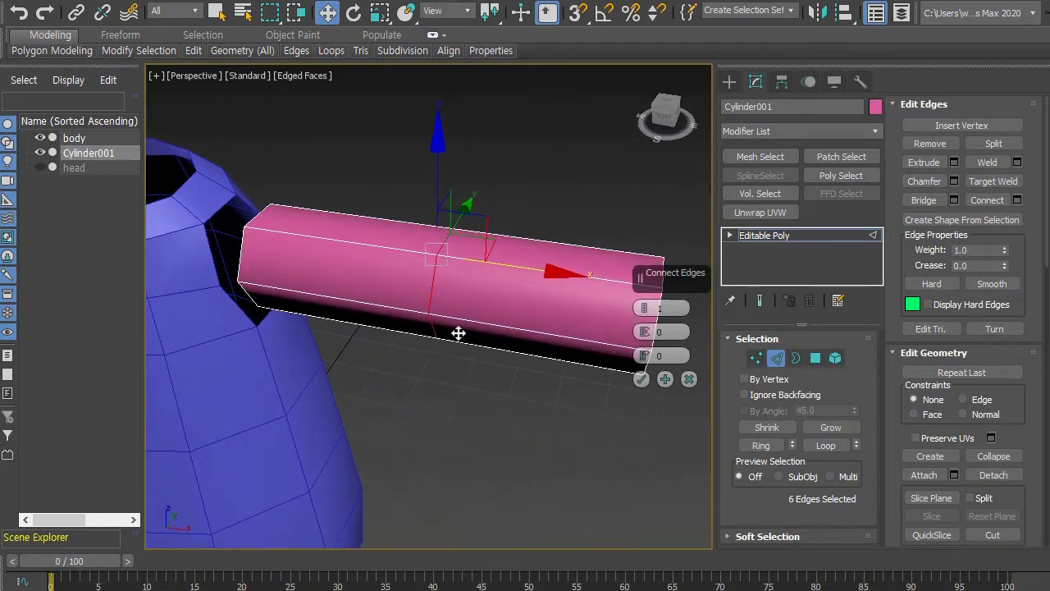
{"action": "left_click_drag", "start_coordinate": [451, 224], "coordinate": [433, 336]}
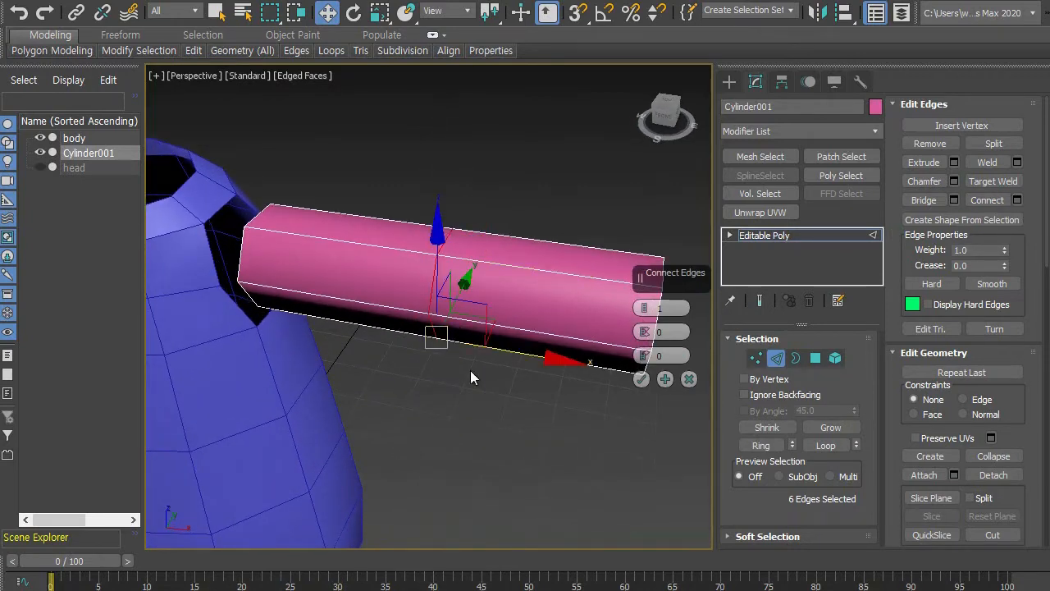
{"action": "middle_click_drag", "start_coordinate": [471, 372], "coordinate": [505, 367], "text": "alt"}
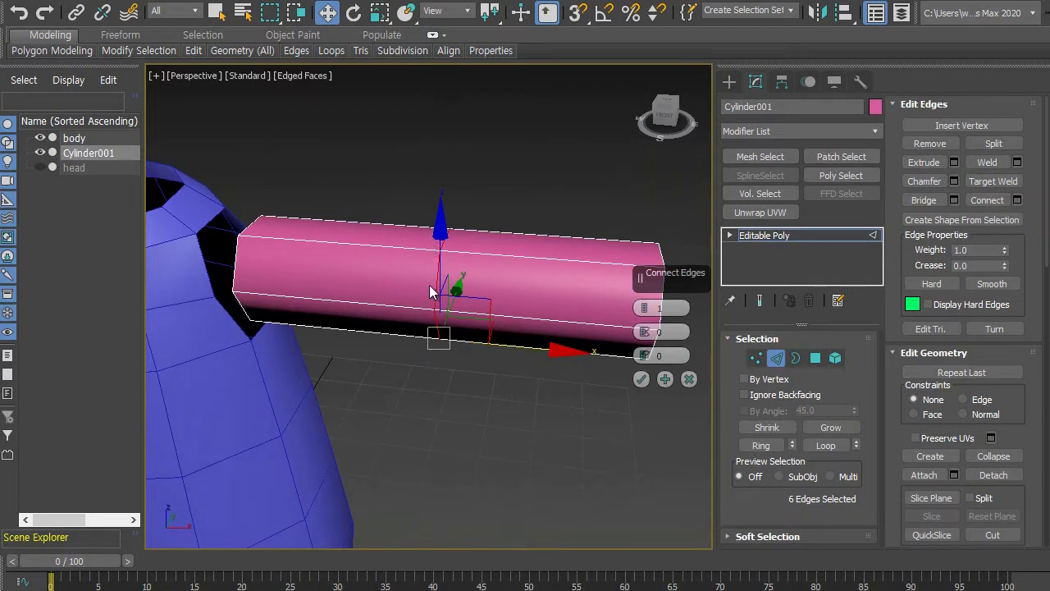
{"action": "left_click_drag", "start_coordinate": [440, 307], "coordinate": [442, 294]}
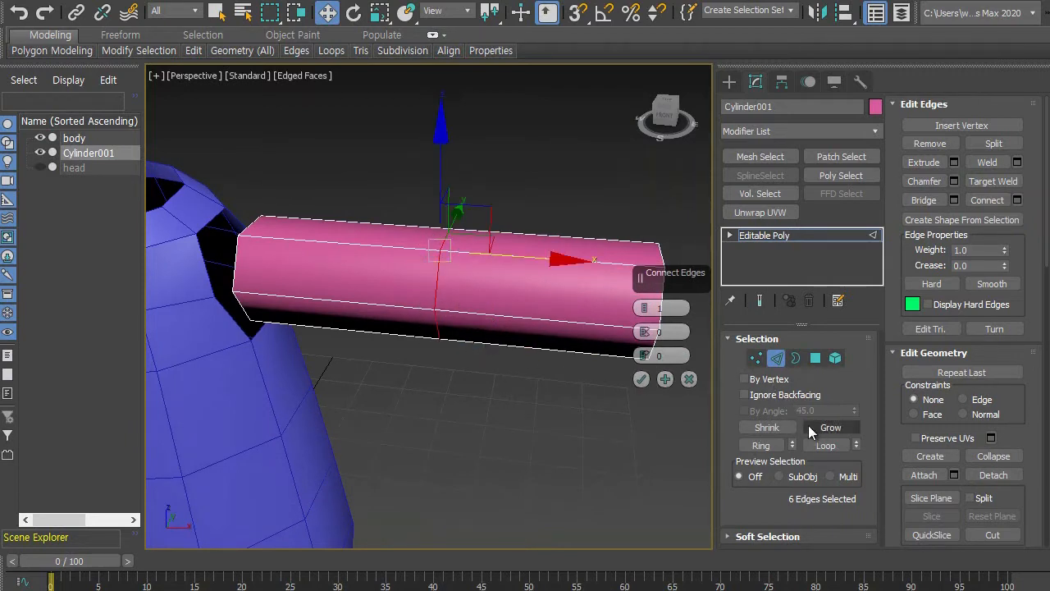
Try 3 connecting segments with a pinch of -79, check the loops from several angles, and cancel the connection.
{"action": "left_click_drag", "start_coordinate": [645, 306], "coordinate": [645, 290]}
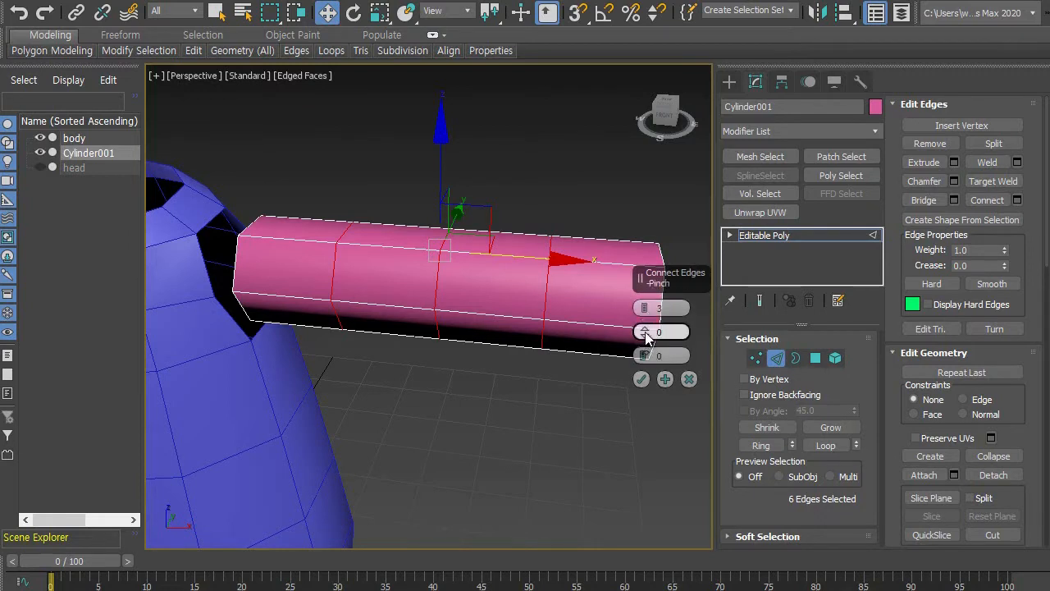
{"action": "left_click_drag", "start_coordinate": [644, 332], "coordinate": [658, 587]}
{"action": "left_click_drag", "start_coordinate": [657, 587], "coordinate": [657, 589]}
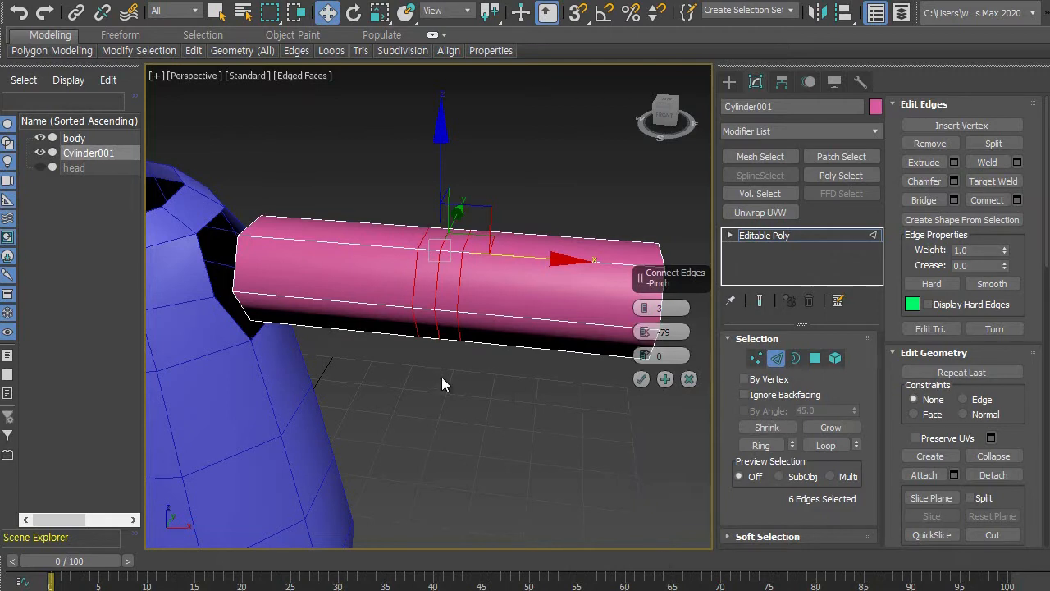
{"action": "middle_click_drag", "start_coordinate": [506, 365], "coordinate": [519, 345], "text": "alt"}
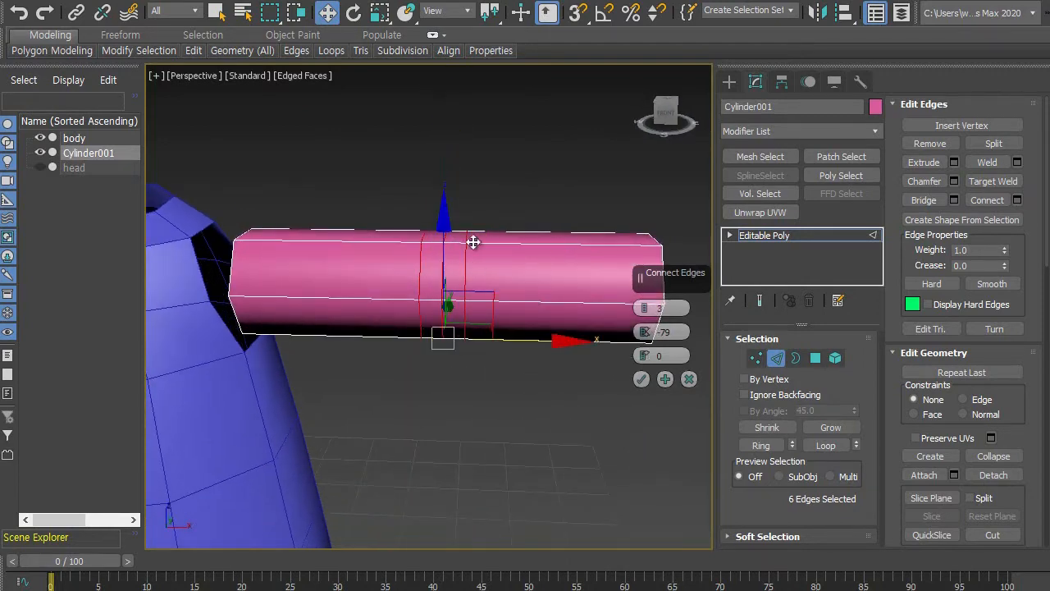
{"action": "middle_click_drag", "start_coordinate": [450, 336], "coordinate": [387, 428], "text": "alt"}
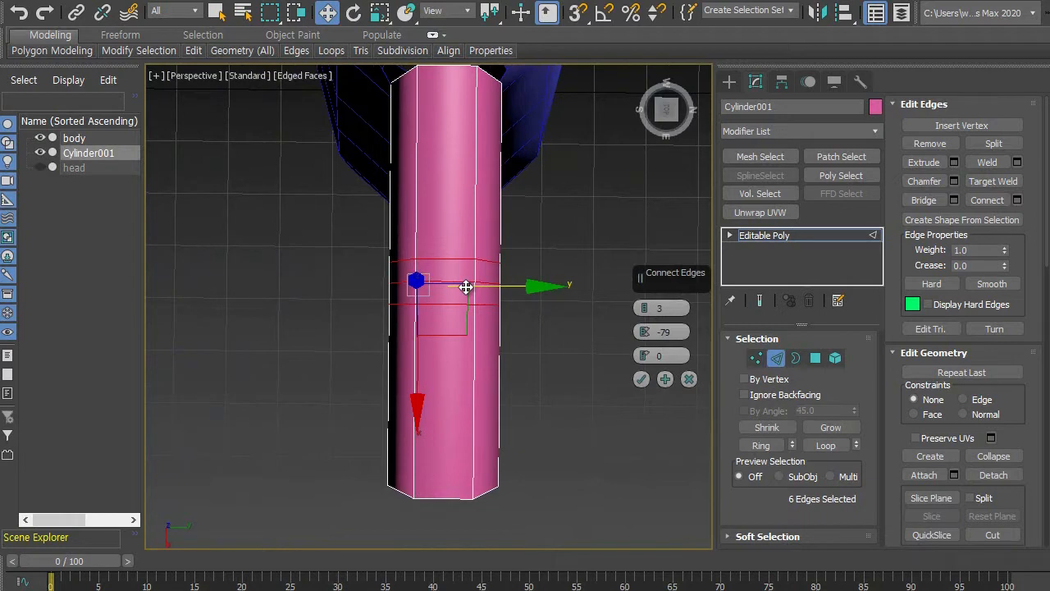
{"action": "left_click_drag", "start_coordinate": [490, 286], "coordinate": [380, 284]}
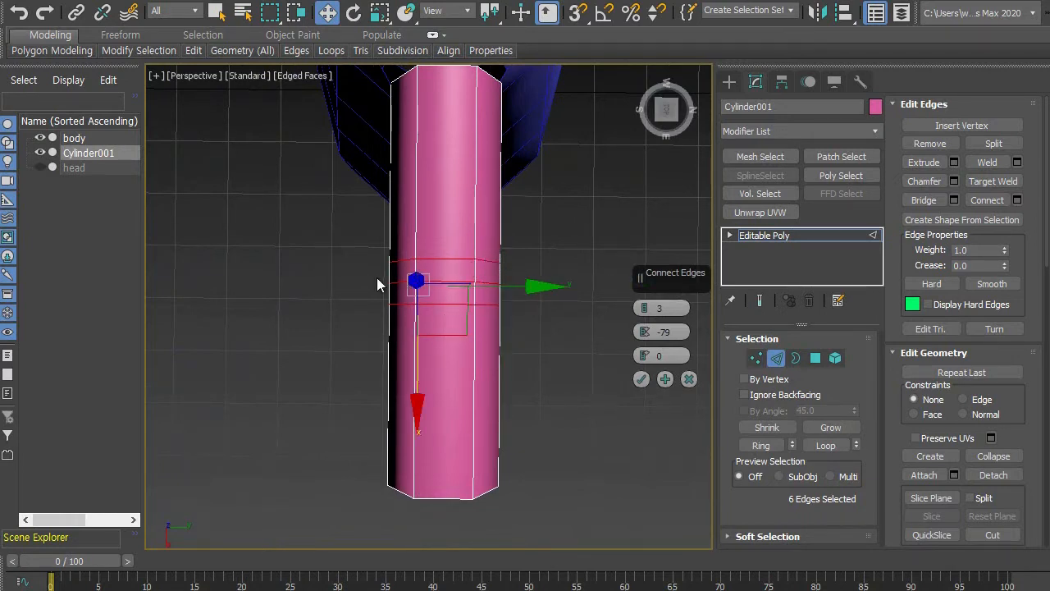
{"action": "middle_click_drag", "start_coordinate": [459, 333], "coordinate": [545, 300], "text": "alt"}
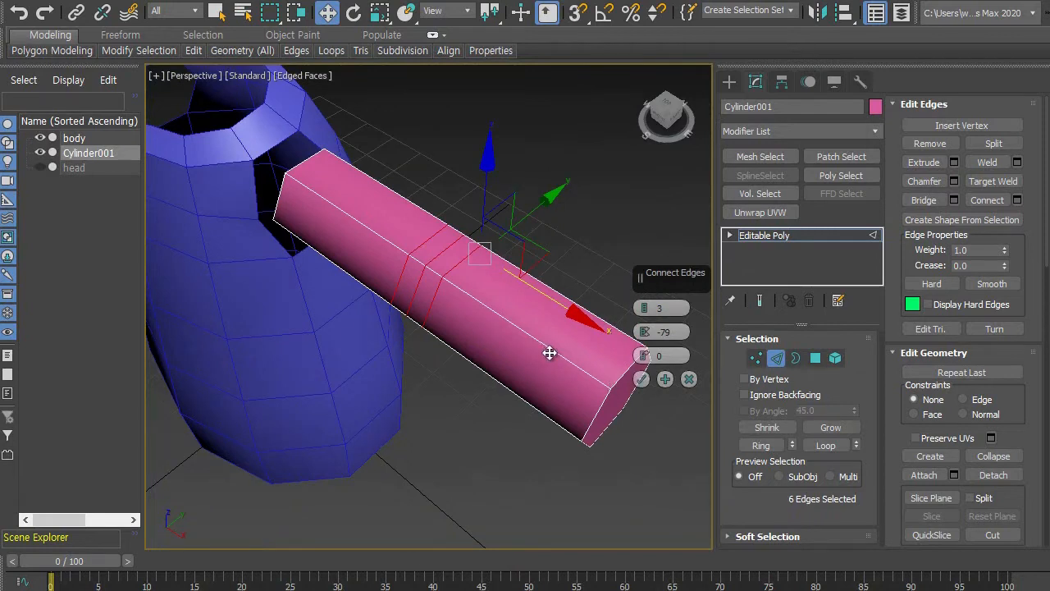
{"action": "left_click", "coordinate": [689, 379]}
{"action": "left_click", "coordinate": [650, 302]}
{"action": "middle_click_drag", "start_coordinate": [649, 303], "coordinate": [504, 285], "text": "alt"}
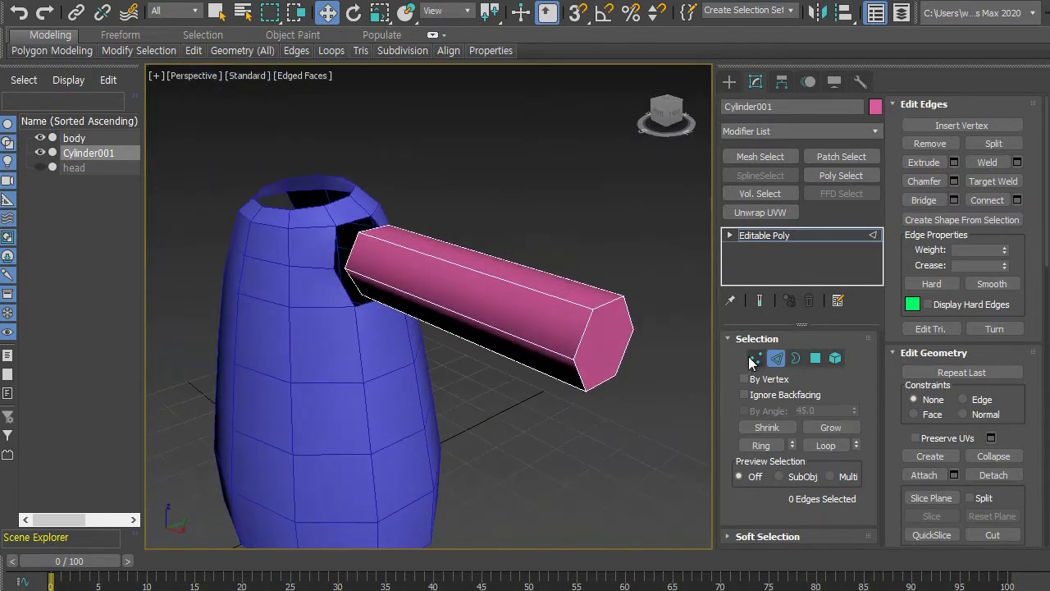
Taper the arm by uniformly scaling down the six vertices at the cylinder's outer end.
{"action": "left_click", "coordinate": [756, 357]}
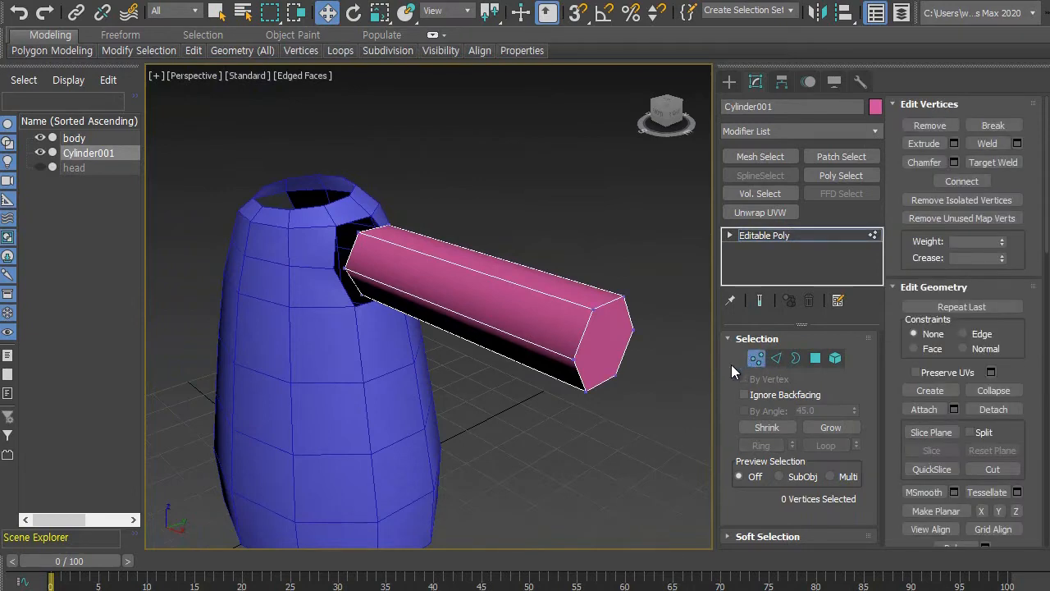
{"action": "middle_click_drag", "start_coordinate": [695, 365], "coordinate": [607, 339], "text": "alt"}
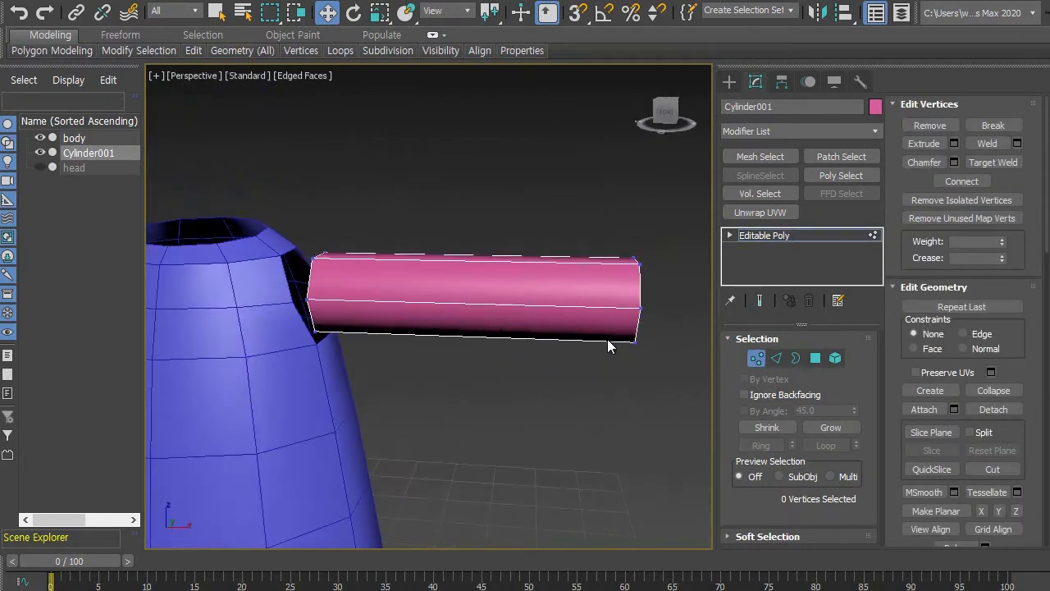
{"action": "left_click_drag", "start_coordinate": [722, 465], "coordinate": [723, 466]}
{"action": "middle_click_drag", "start_coordinate": [633, 425], "coordinate": [533, 399], "text": "alt"}
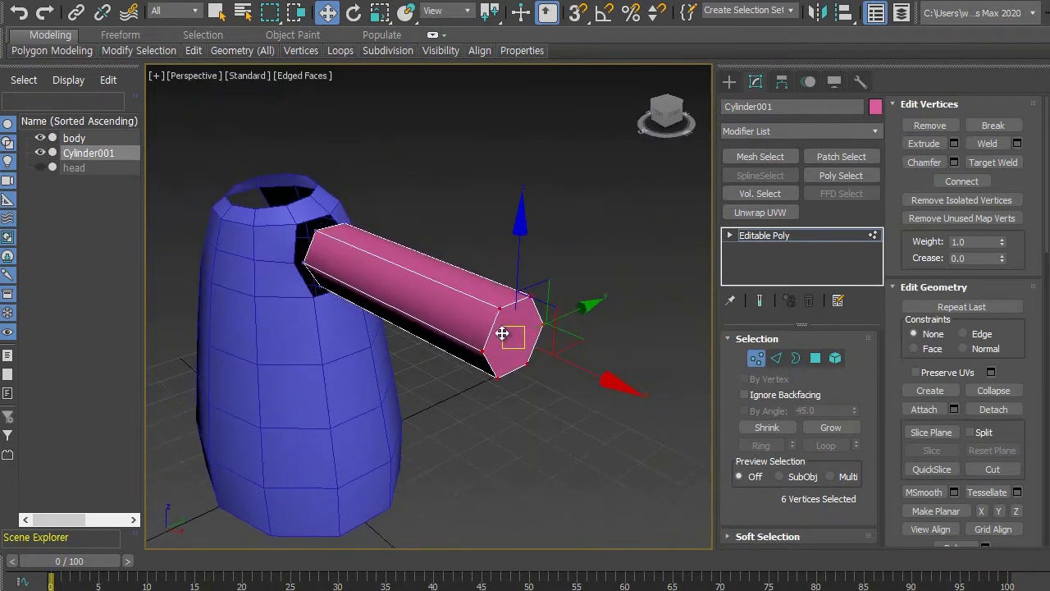
{"action": "scroll", "coordinate": [516, 388], "scroll_direction": "up", "scroll_amount": 2}
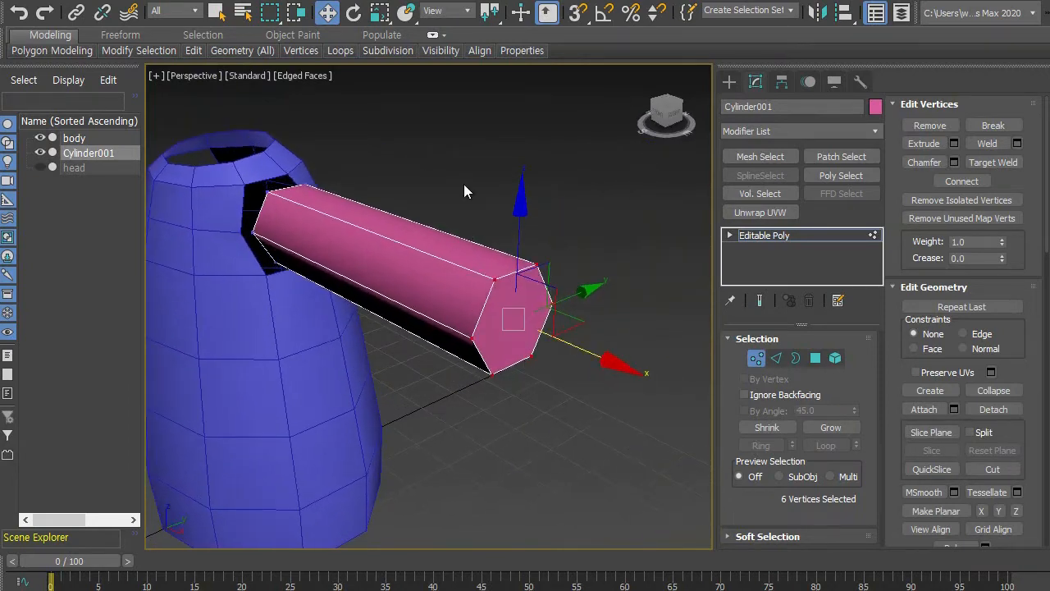
{"action": "left_click", "coordinate": [380, 12]}
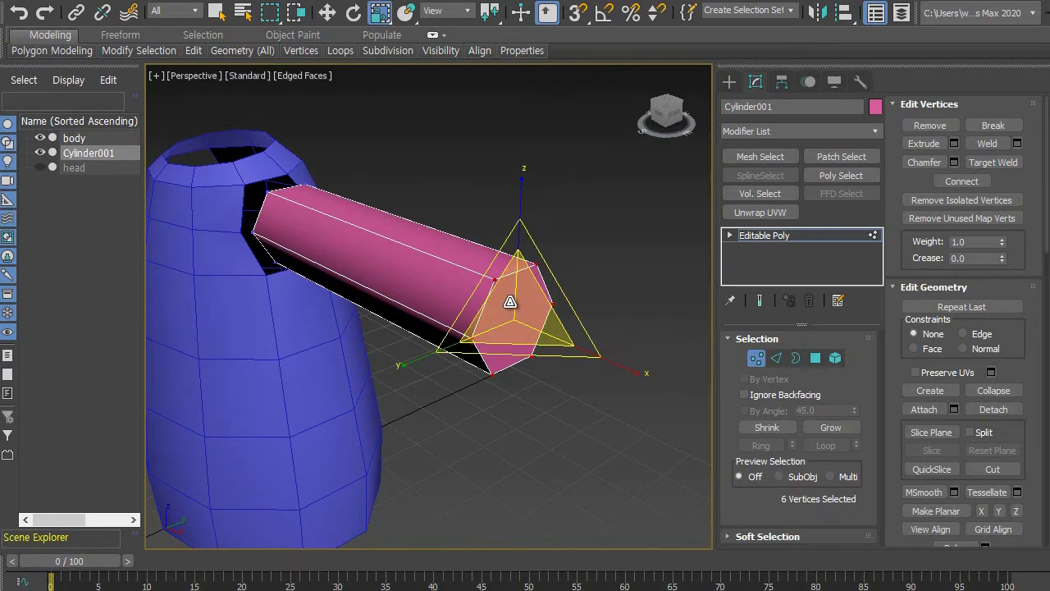
{"action": "left_click_drag", "start_coordinate": [510, 304], "coordinate": [510, 399]}
{"action": "middle_click_drag", "start_coordinate": [510, 399], "coordinate": [337, 330], "text": "alt"}
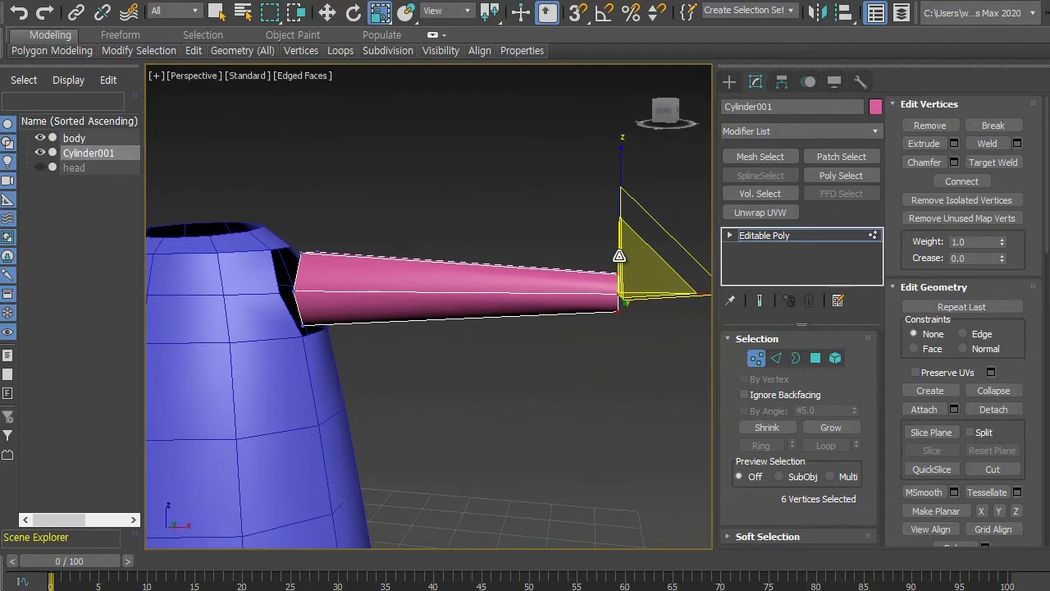
{"action": "middle_click_drag", "start_coordinate": [616, 345], "coordinate": [580, 363], "text": "alt"}
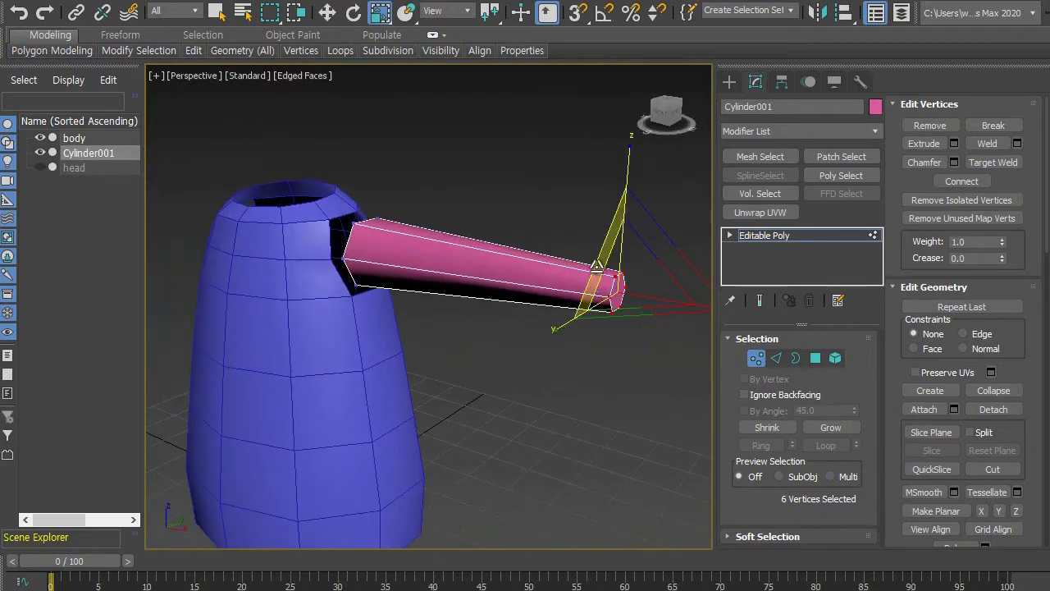
{"action": "mouse_move", "coordinate": [617, 305]}
{"action": "middle_mouse_down", "text": "alt"}
{"action": "mouse_move", "coordinate": [531, 330]}
{"action": "mouse_move", "coordinate": [563, 313]}
{"action": "mouse_move", "coordinate": [563, 353]}
{"action": "mouse_move", "coordinate": [572, 347]}
{"action": "mouse_move", "coordinate": [568, 331]}
{"action": "mouse_move", "coordinate": [497, 371]}
{"action": "mouse_move", "coordinate": [518, 361]}
{"action": "mouse_move", "coordinate": [555, 372]}
{"action": "mouse_move", "coordinate": [578, 332]}
{"action": "mouse_move", "coordinate": [608, 324]}
{"action": "middle_mouse_up", "text": "alt"}
{"action": "left_click", "coordinate": [561, 361]}
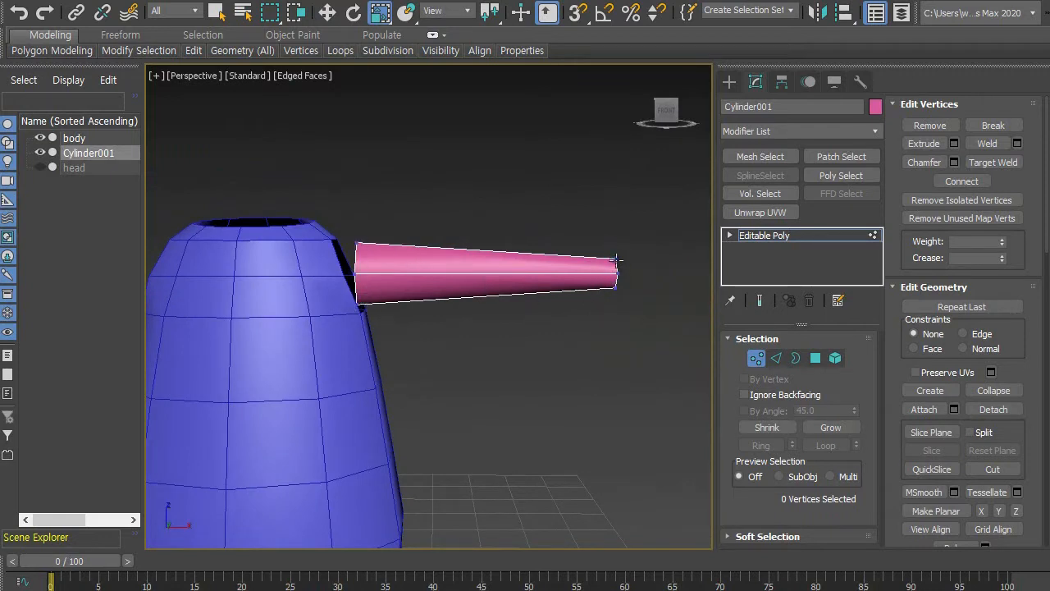
Connect the tapered arm's six lengthwise edges with 3 segments, a pinch of -79 and a slide of 0.
{"action": "middle_click_drag", "start_coordinate": [592, 315], "coordinate": [634, 342], "text": "alt"}
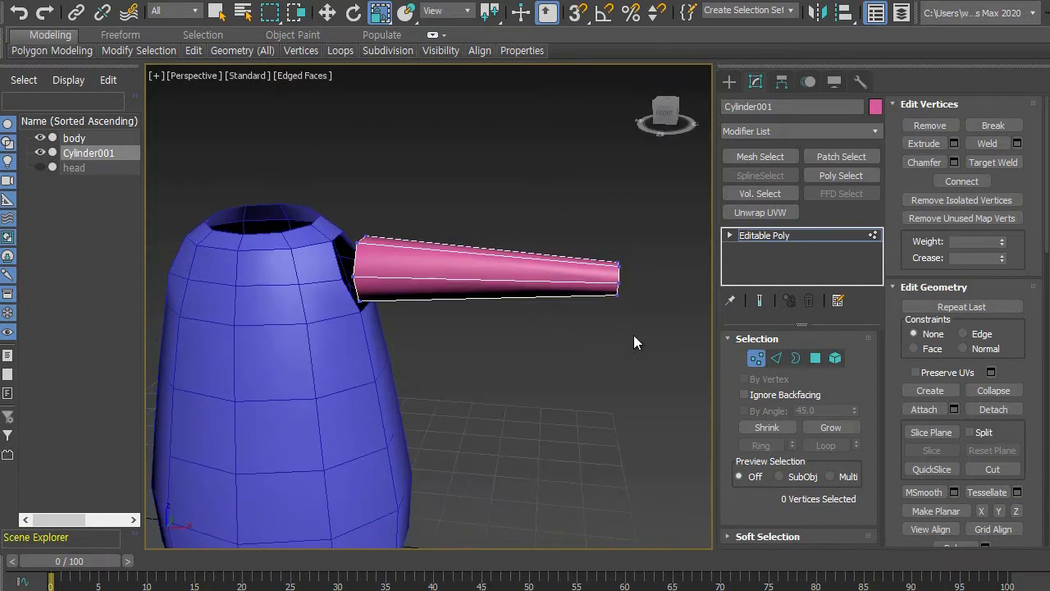
{"action": "left_click", "coordinate": [775, 358]}
{"action": "double_click", "coordinate": [507, 286]}
{"action": "middle_click_drag", "start_coordinate": [530, 336], "coordinate": [690, 357], "text": "alt"}
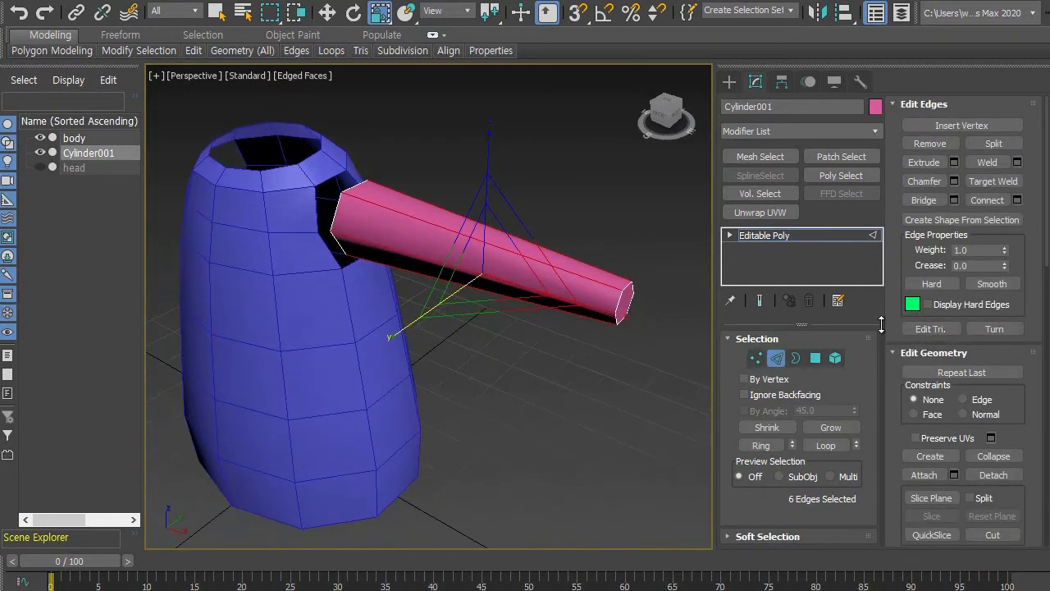
{"action": "left_click", "coordinate": [1017, 200]}
{"action": "middle_click_drag", "start_coordinate": [505, 357], "coordinate": [446, 254], "text": "alt"}
{"action": "middle_click_drag", "start_coordinate": [518, 279], "coordinate": [502, 332], "text": "alt"}
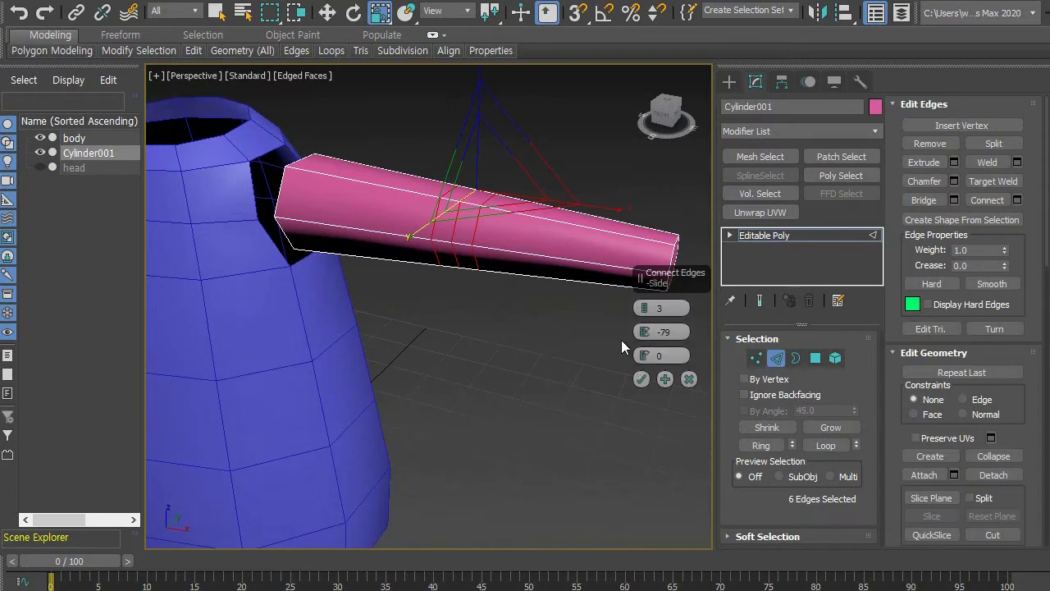
{"action": "left_click", "coordinate": [643, 379]}
{"action": "left_click", "coordinate": [529, 348]}
Select the polygon capping the arm's narrow outer end and extrude it by 1.103.
{"action": "mouse_move", "coordinate": [529, 348]}
{"action": "middle_mouse_down", "text": "alt"}
{"action": "mouse_move", "coordinate": [563, 320]}
{"action": "mouse_move", "coordinate": [570, 343]}
{"action": "mouse_move", "coordinate": [584, 345]}
{"action": "mouse_move", "coordinate": [487, 358]}
{"action": "mouse_move", "coordinate": [516, 331]}
{"action": "mouse_move", "coordinate": [527, 338]}
{"action": "middle_mouse_up", "text": "alt"}
{"action": "scroll", "coordinate": [504, 345], "scroll_direction": "up", "scroll_amount": 4}
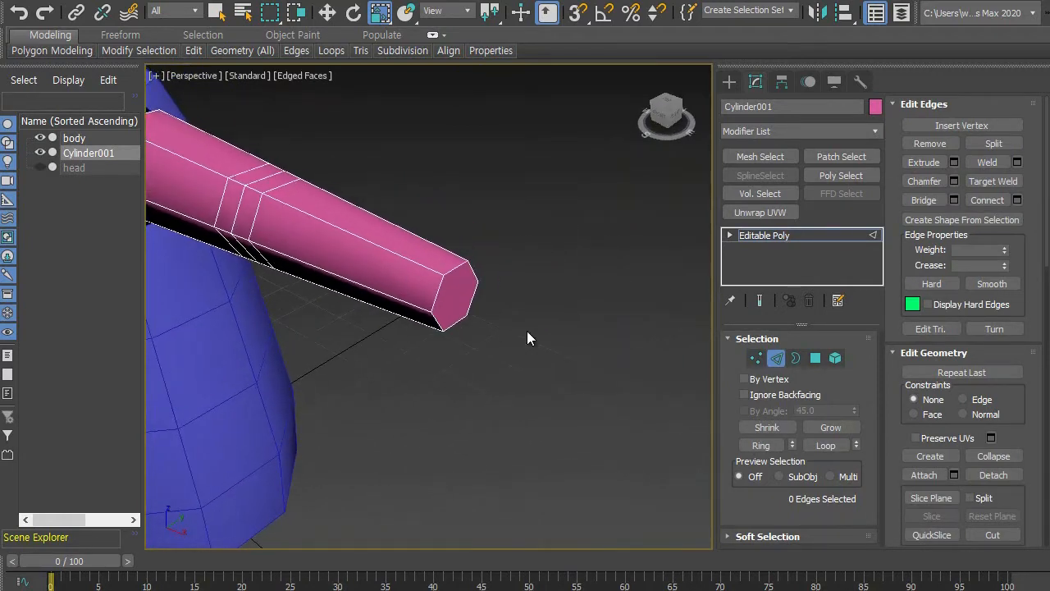
{"action": "left_click", "coordinate": [815, 362]}
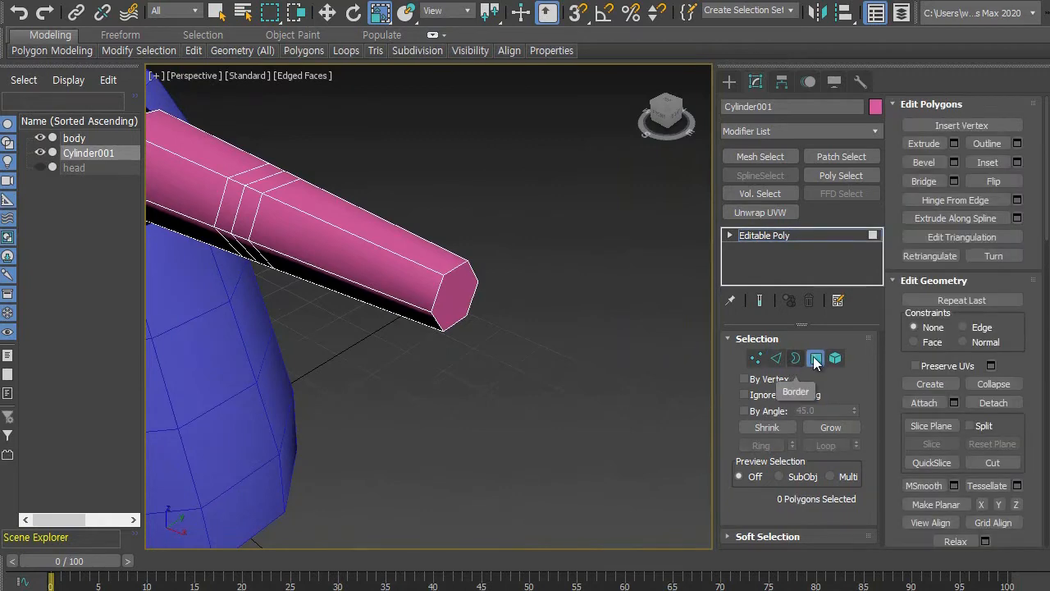
{"action": "left_click", "coordinate": [466, 299]}
{"action": "middle_click_drag", "start_coordinate": [454, 329], "coordinate": [522, 317], "text": "alt"}
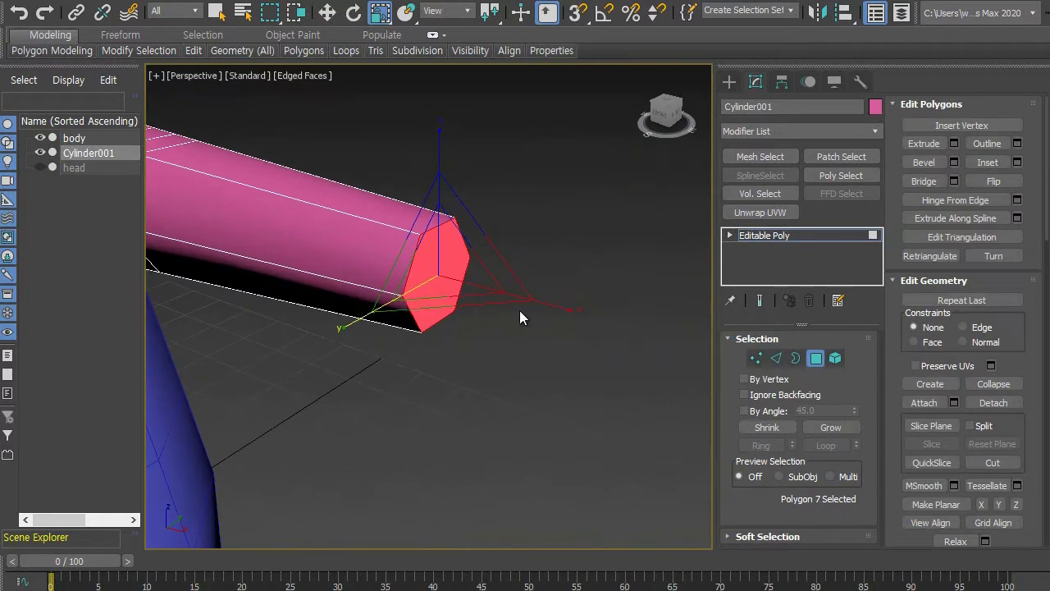
{"action": "left_click", "coordinate": [953, 144]}
{"action": "left_click_drag", "start_coordinate": [635, 333], "coordinate": [627, 368]}
{"action": "middle_click_drag", "start_coordinate": [448, 359], "coordinate": [495, 353], "text": "alt"}
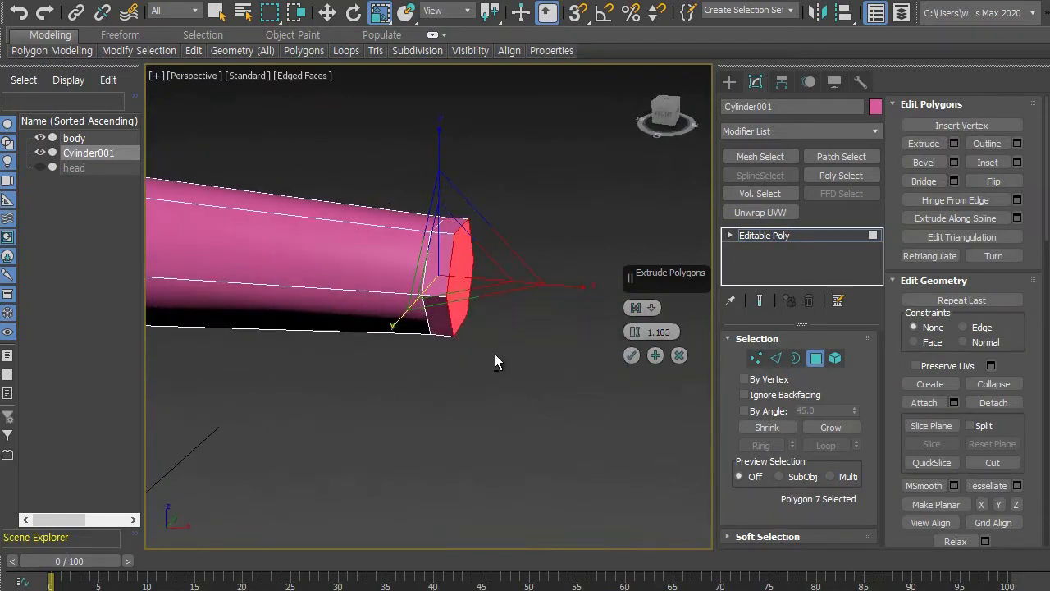
{"action": "left_click", "coordinate": [631, 356]}
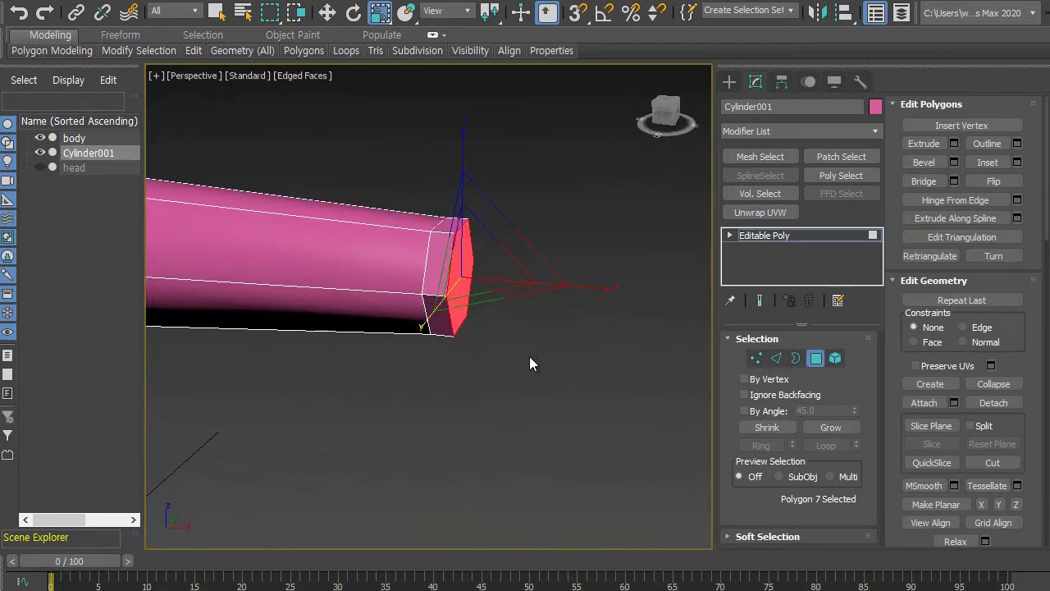
Scale up the extruded end polygon uniformly so the wrist flares out into the hand.
{"action": "middle_click_drag", "start_coordinate": [529, 360], "coordinate": [486, 383], "text": "alt"}
{"action": "key", "text": "r"}
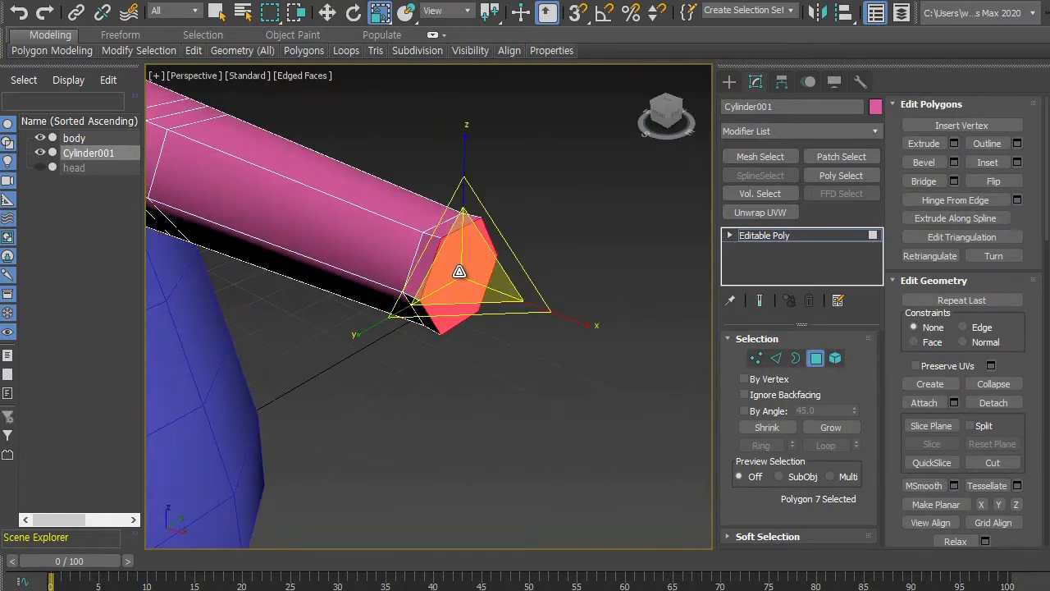
{"action": "middle_click_drag", "start_coordinate": [446, 265], "coordinate": [507, 275], "text": "alt"}
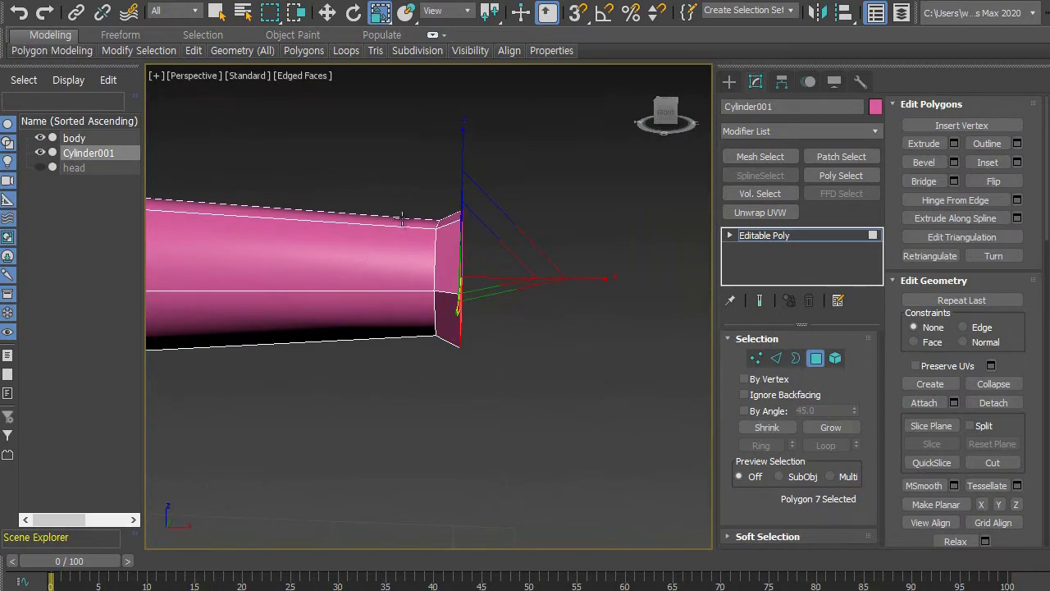
{"action": "middle_click_drag", "start_coordinate": [428, 302], "coordinate": [485, 329], "text": "alt"}
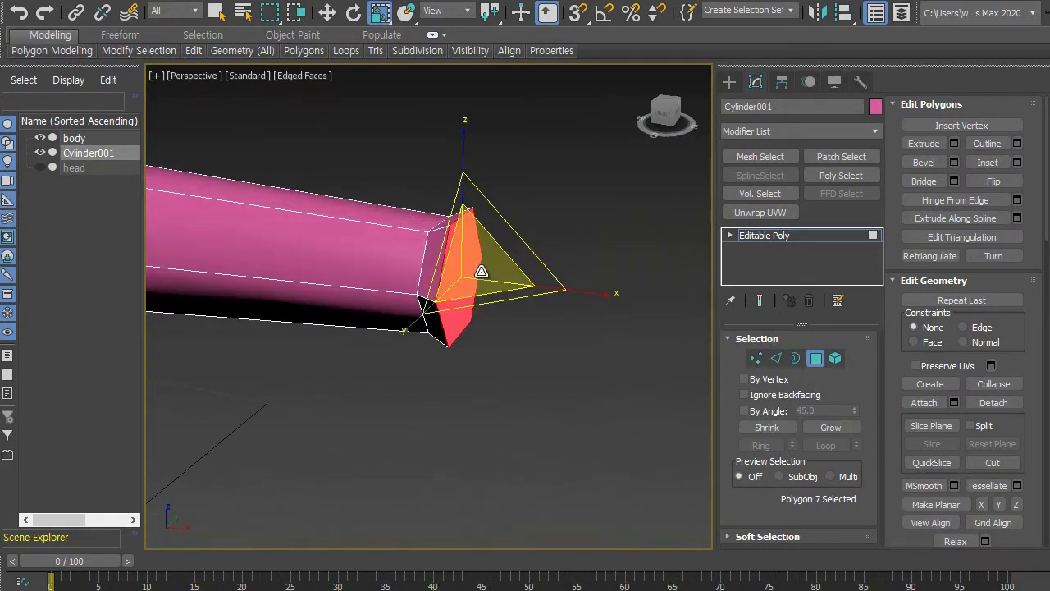
{"action": "middle_click_drag", "start_coordinate": [481, 269], "coordinate": [441, 334], "text": "alt"}
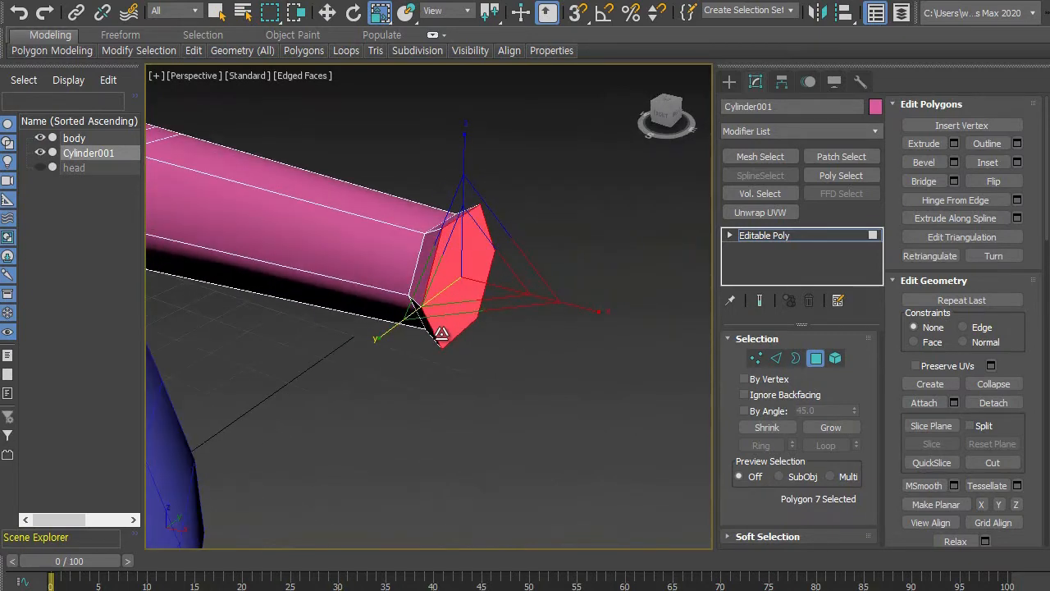
Extrude the flared end polygon by 5.882 to form the main block of the hand.
{"action": "left_click", "coordinate": [954, 143]}
{"action": "left_click_drag", "start_coordinate": [635, 332], "coordinate": [639, 312]}
{"action": "middle_click_drag", "start_coordinate": [638, 312], "coordinate": [589, 400], "text": "alt"}
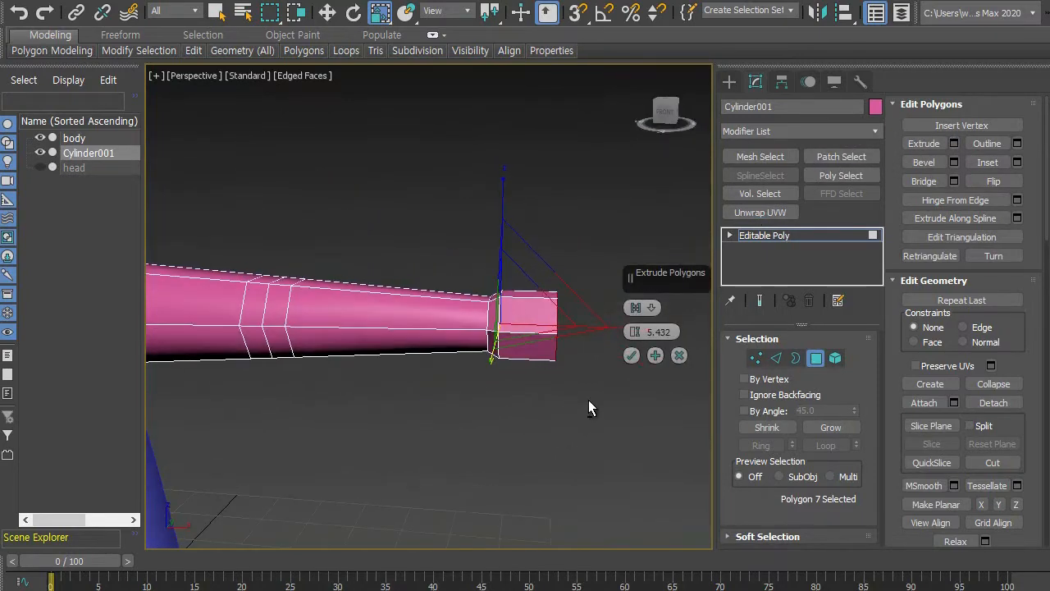
{"action": "left_click_drag", "start_coordinate": [639, 332], "coordinate": [636, 325]}
{"action": "middle_click_drag", "start_coordinate": [544, 383], "coordinate": [532, 400], "text": "alt"}
{"action": "scroll", "coordinate": [532, 400], "scroll_direction": "up", "scroll_amount": 4}
{"action": "mouse_move", "coordinate": [551, 363]}
{"action": "middle_mouse_down", "text": "alt"}
{"action": "mouse_move", "coordinate": [522, 368]}
{"action": "mouse_move", "coordinate": [534, 361]}
{"action": "middle_mouse_up", "text": "alt"}
{"action": "left_click", "coordinate": [632, 357]}
{"action": "middle_click_drag", "start_coordinate": [636, 361], "coordinate": [555, 361], "text": "alt"}
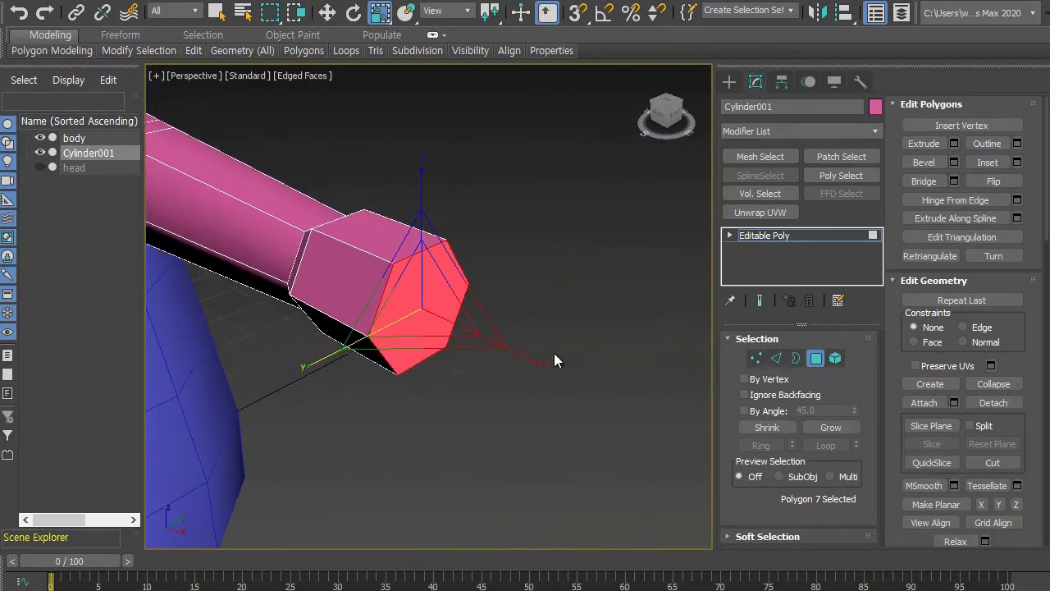
Extrude the hand's end polygon a short distance and scale it down uniformly to taper the hand's tip.
{"action": "left_click", "coordinate": [955, 142]}
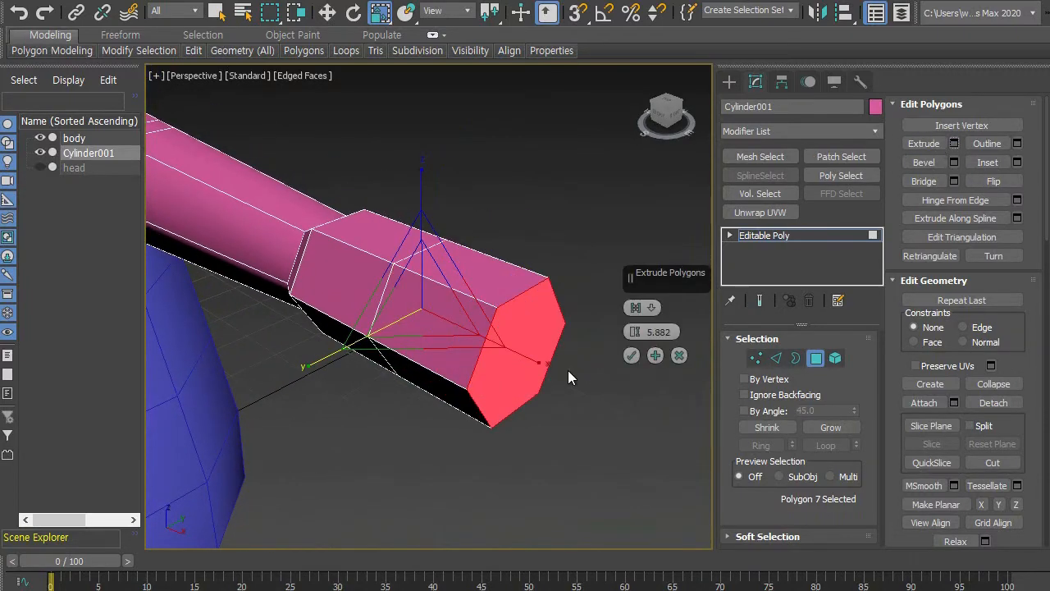
{"action": "middle_click_drag", "start_coordinate": [533, 353], "coordinate": [383, 345], "text": "alt"}
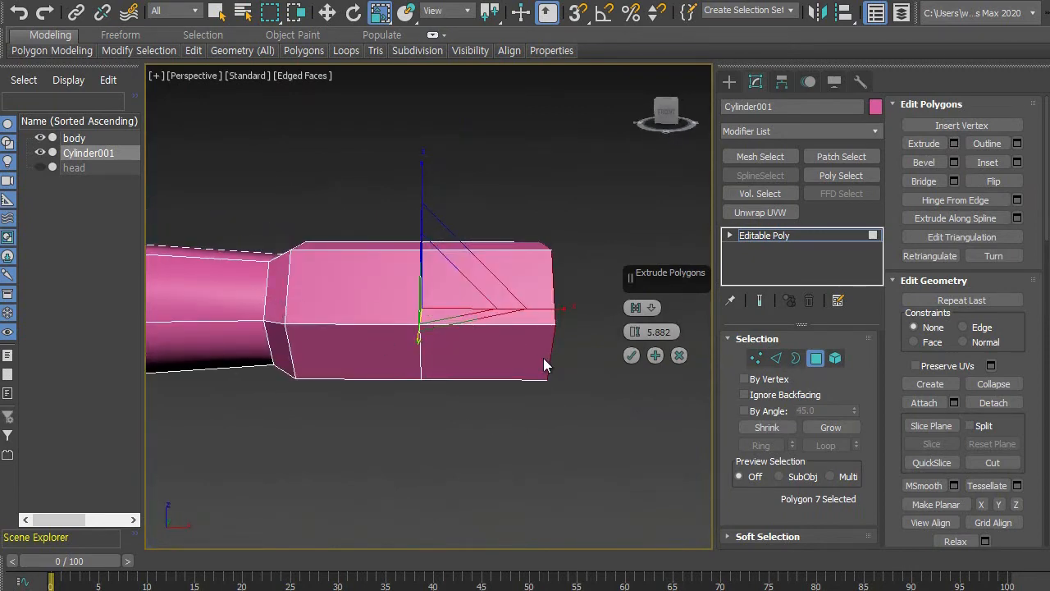
{"action": "mouse_move", "coordinate": [634, 332]}
{"action": "left_mouse_down"}
{"action": "mouse_move", "coordinate": [633, 361]}
{"action": "mouse_move", "coordinate": [634, 351]}
{"action": "left_mouse_up"}
{"action": "middle_click_drag", "start_coordinate": [572, 370], "coordinate": [605, 374], "text": "alt"}
{"action": "left_click", "coordinate": [631, 357]}
{"action": "key", "text": "r"}
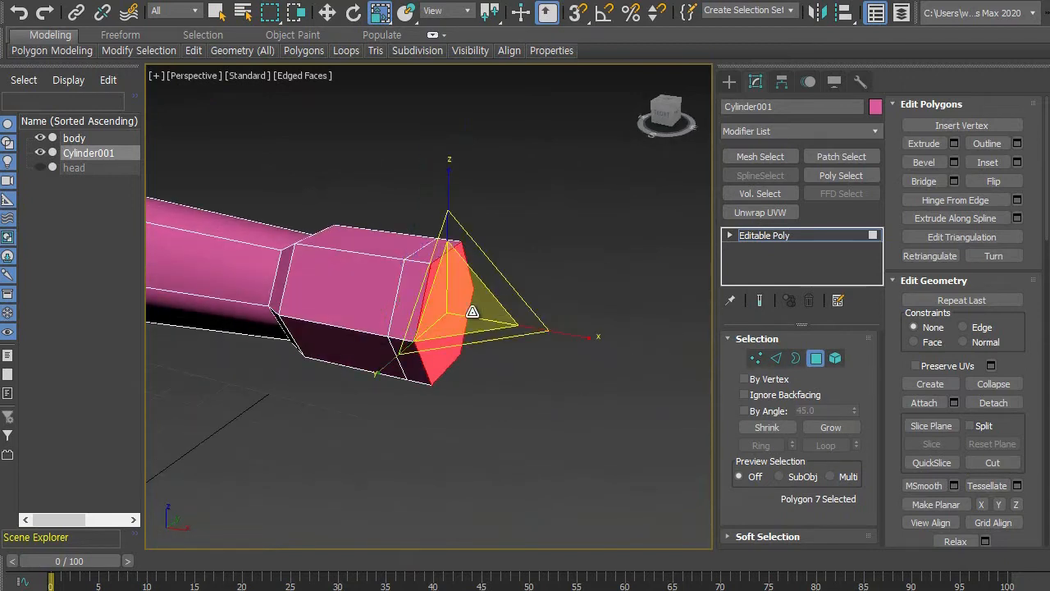
{"action": "left_click_drag", "start_coordinate": [450, 299], "coordinate": [456, 326]}
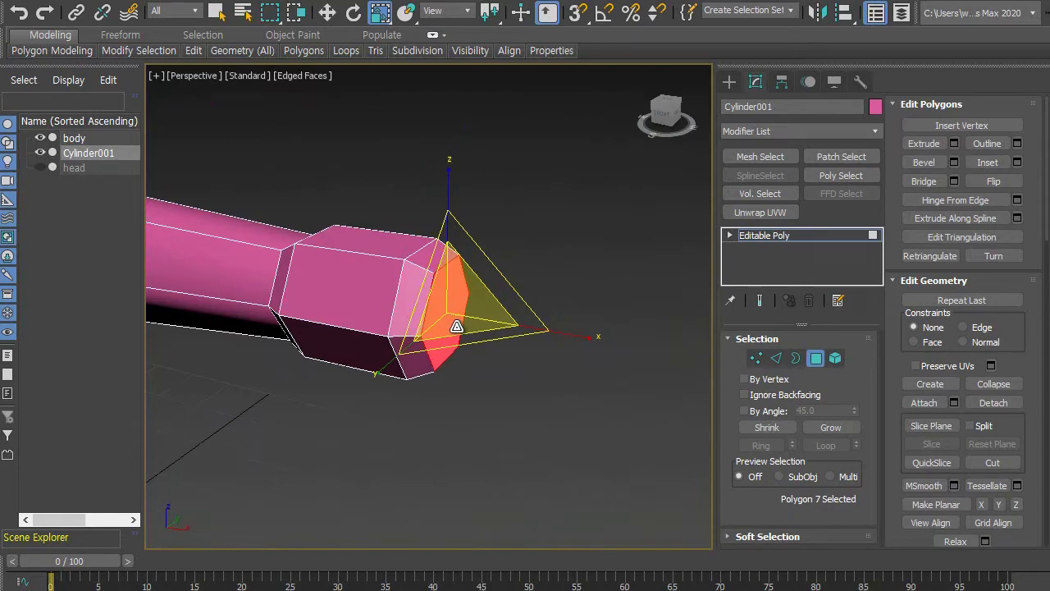
{"action": "middle_click_drag", "start_coordinate": [473, 364], "coordinate": [463, 388], "text": "alt"}
{"action": "middle_click_drag", "start_coordinate": [481, 391], "coordinate": [559, 396], "text": "alt"}
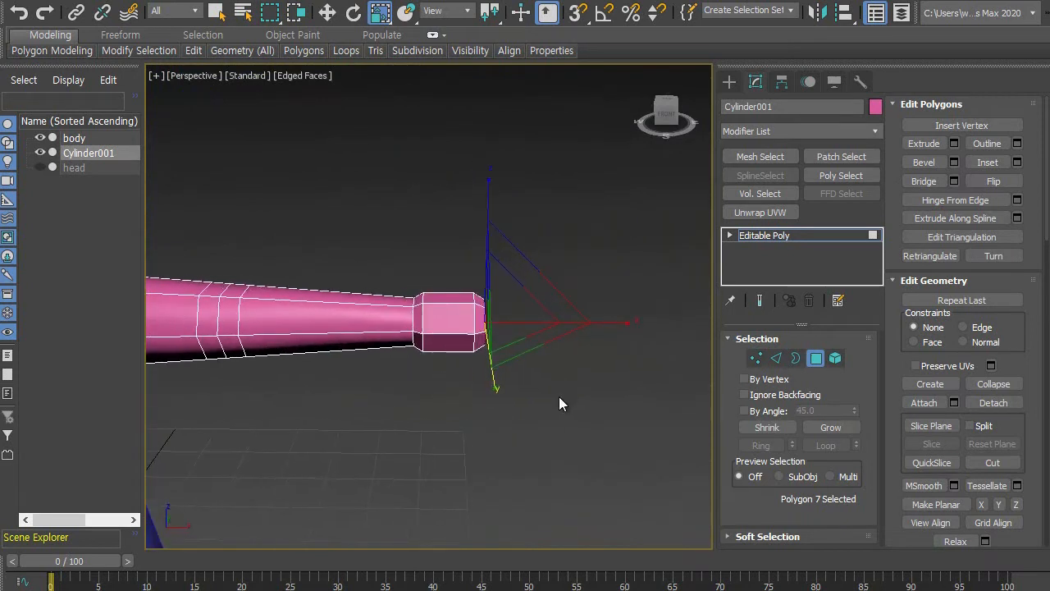
Select the hand's vertices beyond the wrist ring, scale them wider along the Y axis, and leave vertex editing.
{"action": "left_click", "coordinate": [756, 359]}
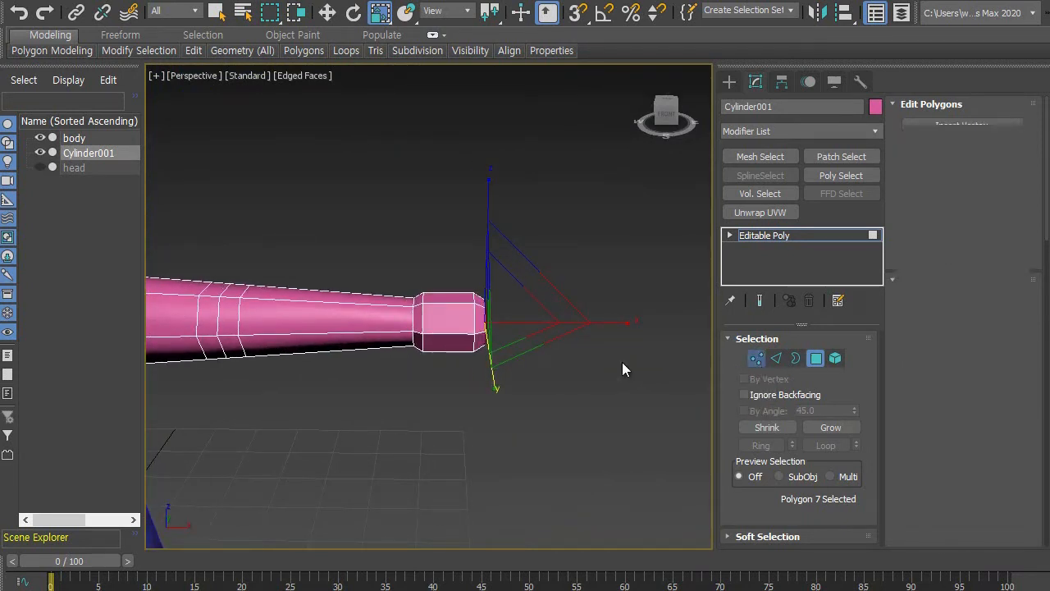
{"action": "left_click_drag", "start_coordinate": [484, 349], "coordinate": [522, 389]}
{"action": "middle_click_drag", "start_coordinate": [509, 382], "coordinate": [373, 489], "text": "alt"}
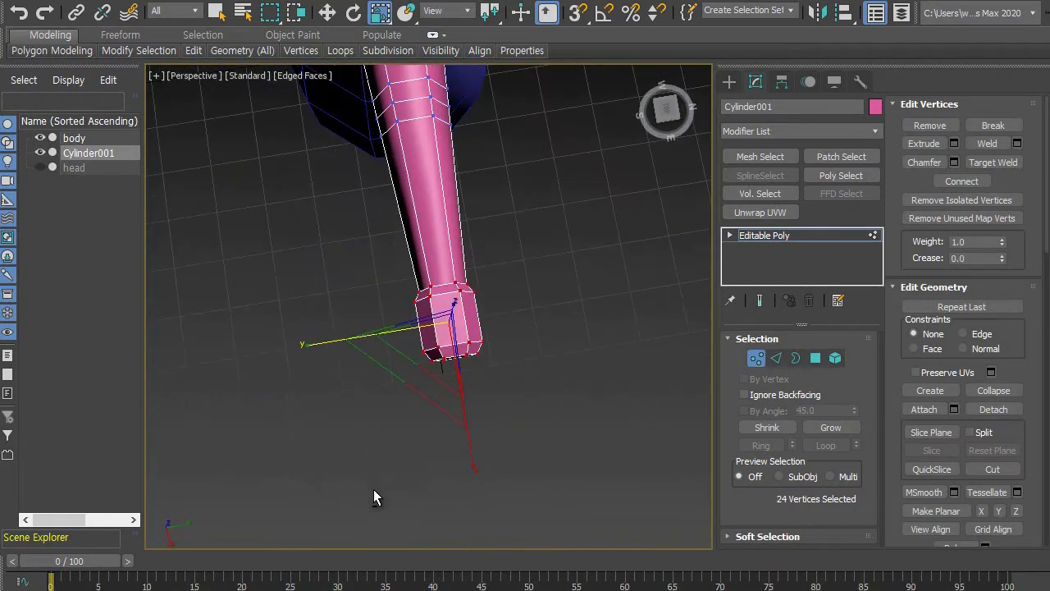
{"action": "middle_click_drag", "start_coordinate": [360, 400], "coordinate": [430, 365], "text": "alt"}
{"action": "left_click_drag", "start_coordinate": [583, 290], "coordinate": [584, 291]}
{"action": "left_click", "coordinate": [527, 388]}
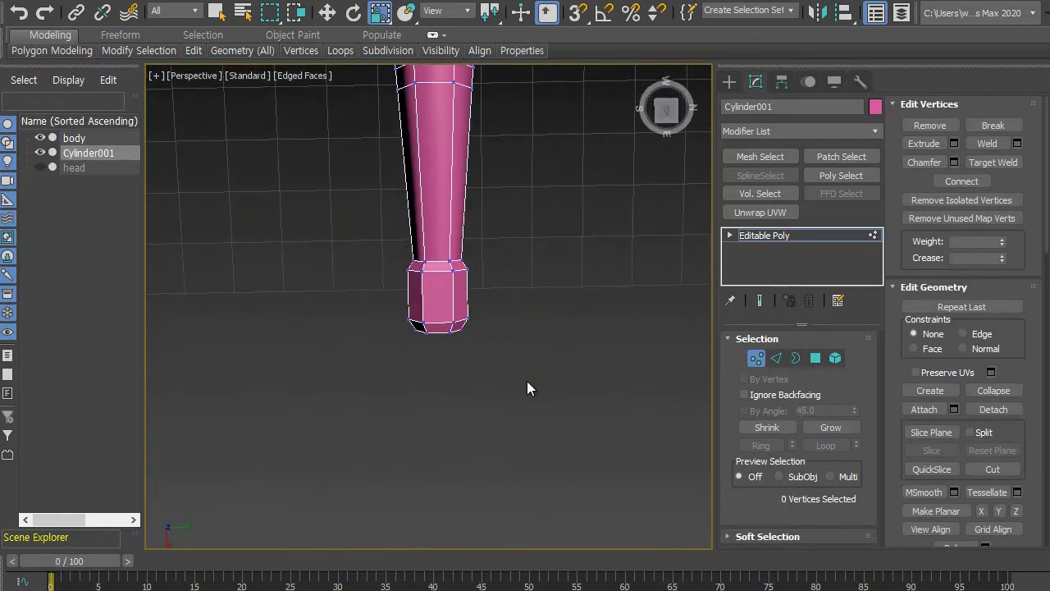
{"action": "left_click_drag", "start_coordinate": [370, 271], "coordinate": [373, 273]}
{"action": "middle_click_drag", "start_coordinate": [377, 276], "coordinate": [569, 231], "text": "alt"}
{"action": "scroll", "coordinate": [465, 314], "scroll_direction": "up", "scroll_amount": 3}
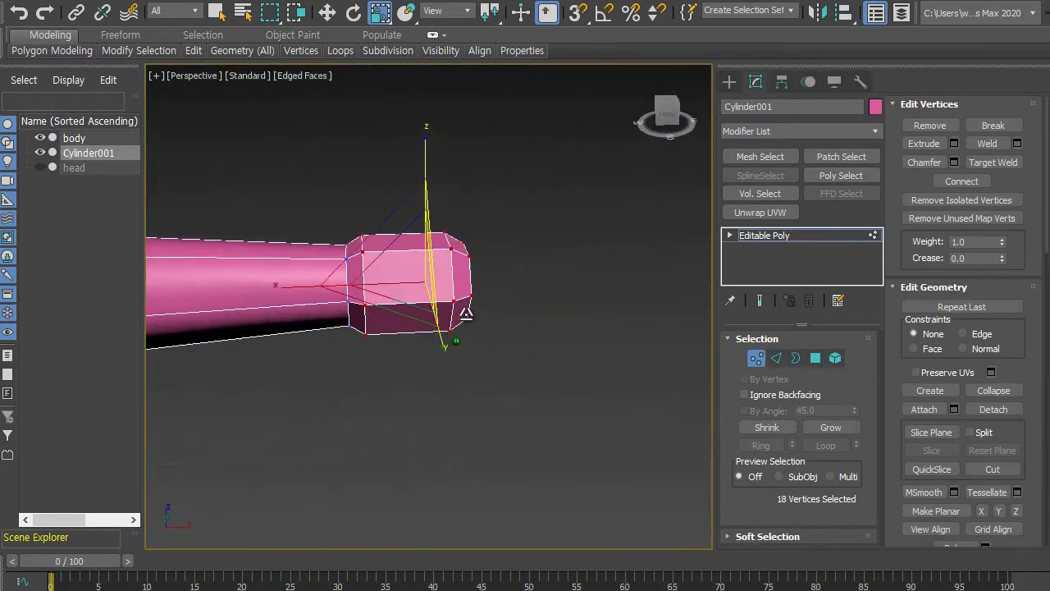
{"action": "middle_click_drag", "start_coordinate": [466, 315], "coordinate": [466, 300], "text": "alt"}
{"action": "middle_click_drag", "start_coordinate": [312, 304], "coordinate": [484, 421], "text": "alt"}
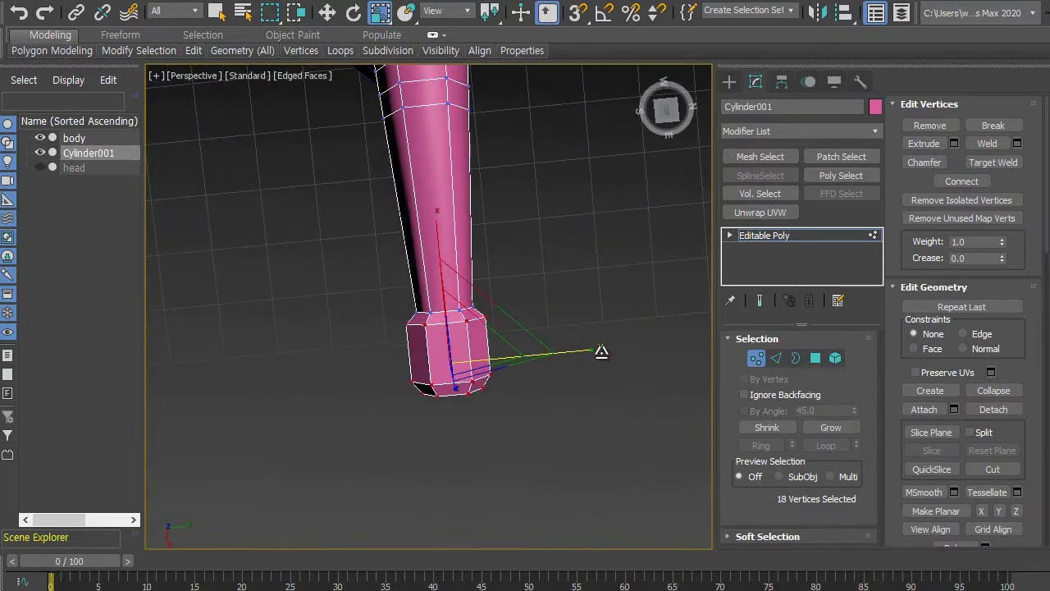
{"action": "middle_click_drag", "start_coordinate": [602, 351], "coordinate": [515, 409], "text": "alt"}
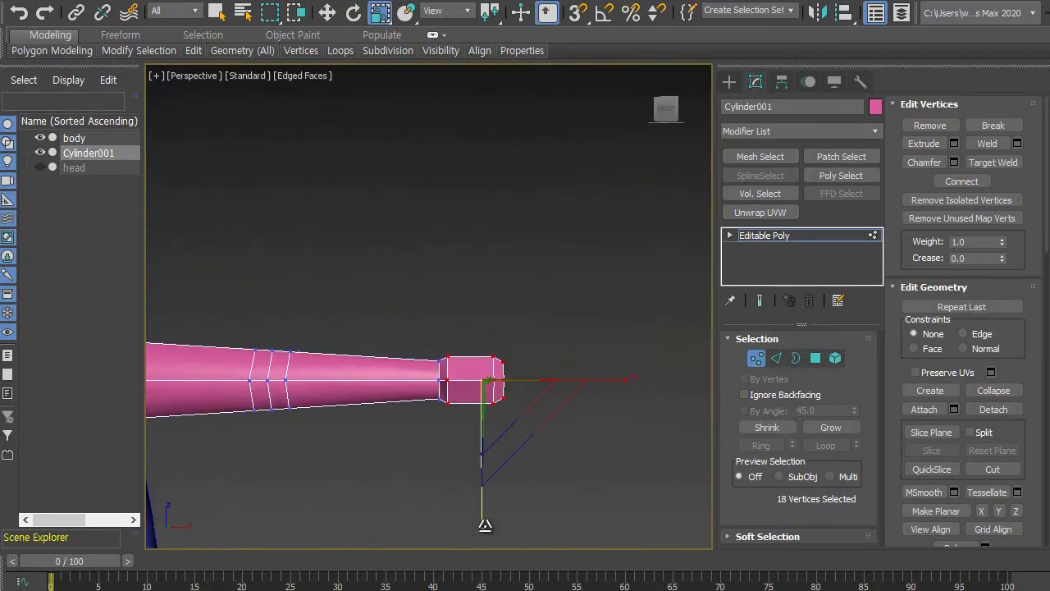
{"action": "middle_click_drag", "start_coordinate": [548, 442], "coordinate": [534, 353], "text": "alt"}
{"action": "left_click", "coordinate": [756, 357]}
Rename the arm cylinder as arm and hide it.
{"action": "scroll", "coordinate": [535, 352], "scroll_direction": "down", "scroll_amount": 1}
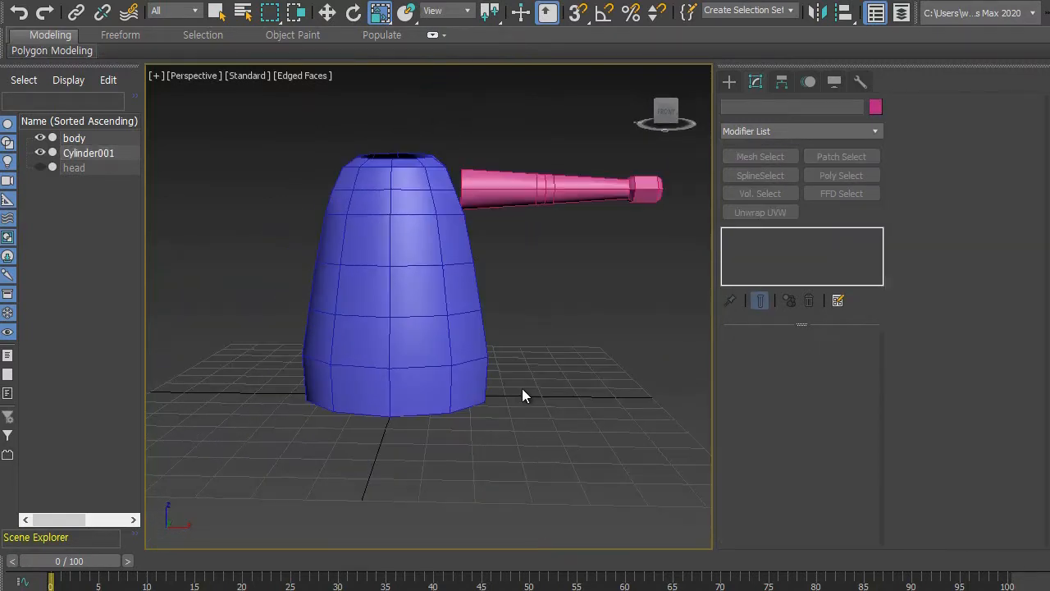
{"action": "scroll", "coordinate": [531, 354], "scroll_direction": "up", "scroll_amount": 2}
{"action": "middle_click_drag", "start_coordinate": [530, 347], "coordinate": [534, 370], "text": "alt"}
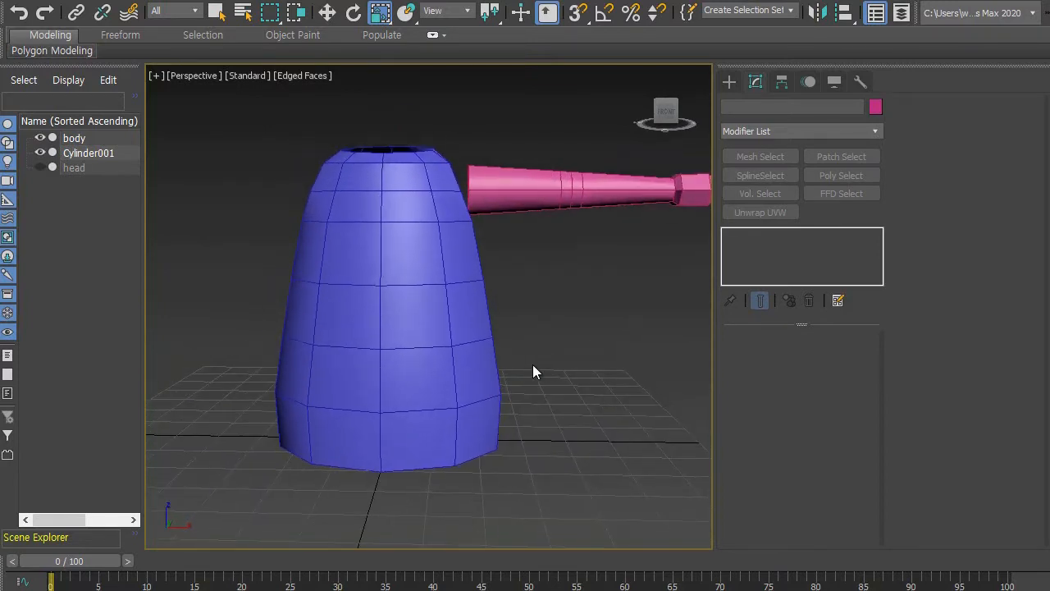
{"action": "left_click", "coordinate": [348, 309]}
{"action": "left_click", "coordinate": [529, 192]}
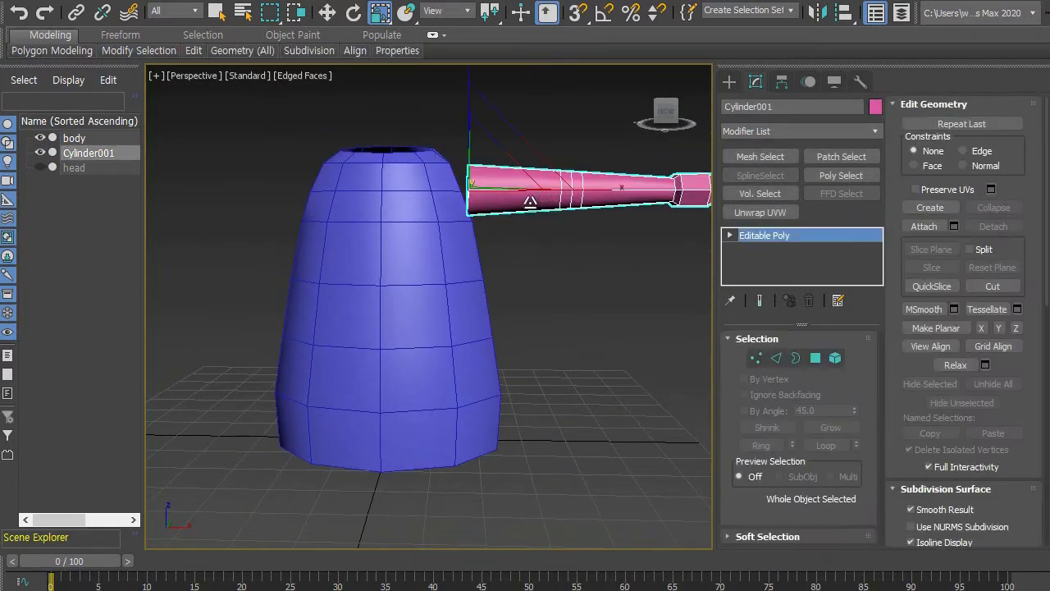
{"action": "middle_click_drag", "start_coordinate": [343, 268], "coordinate": [324, 285], "text": "alt"}
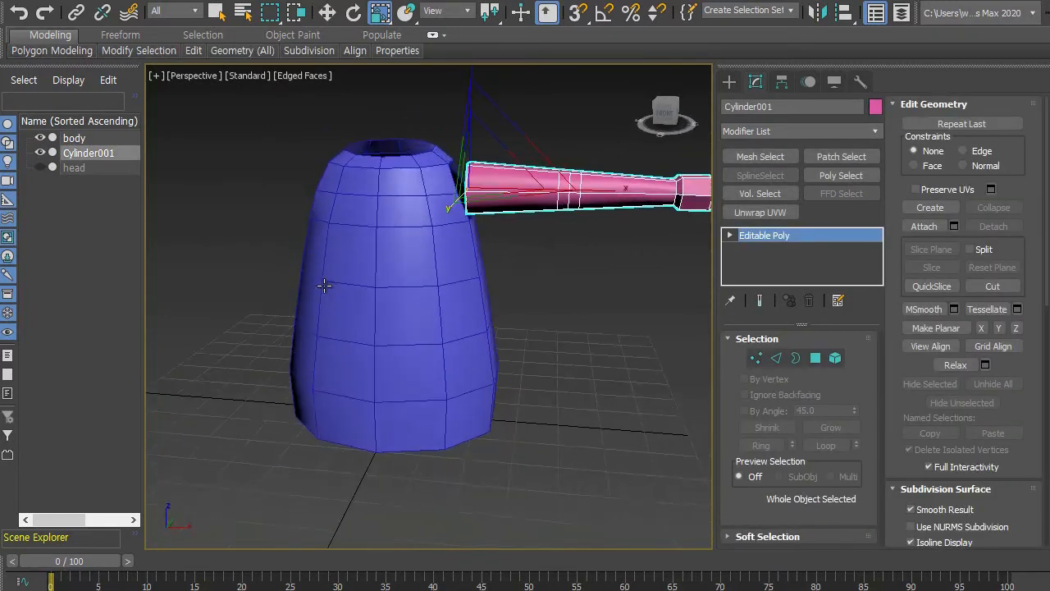
{"action": "double_click", "coordinate": [80, 155]}
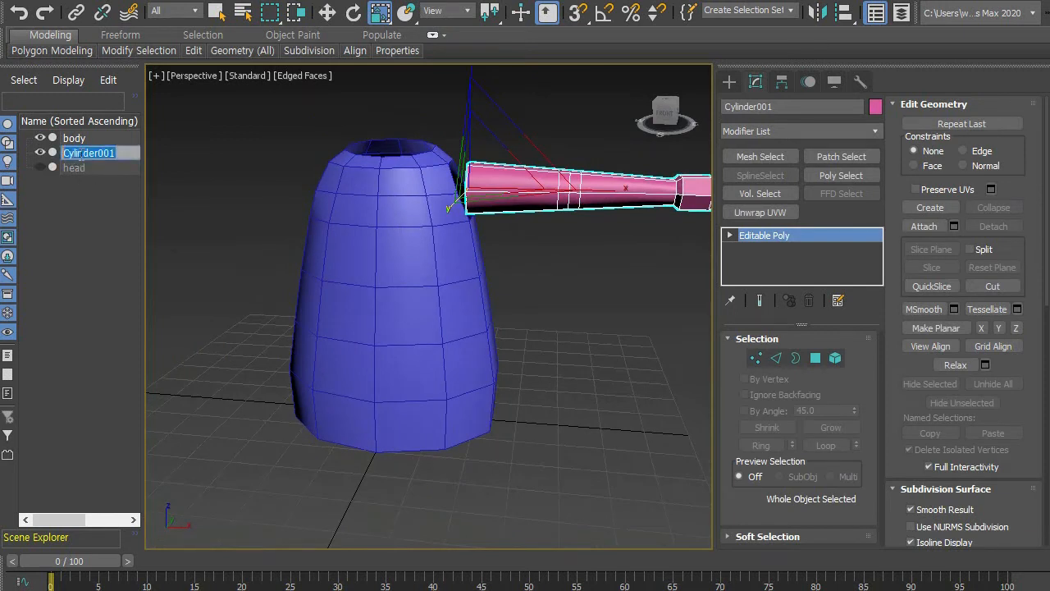
{"action": "type", "text": "a"}
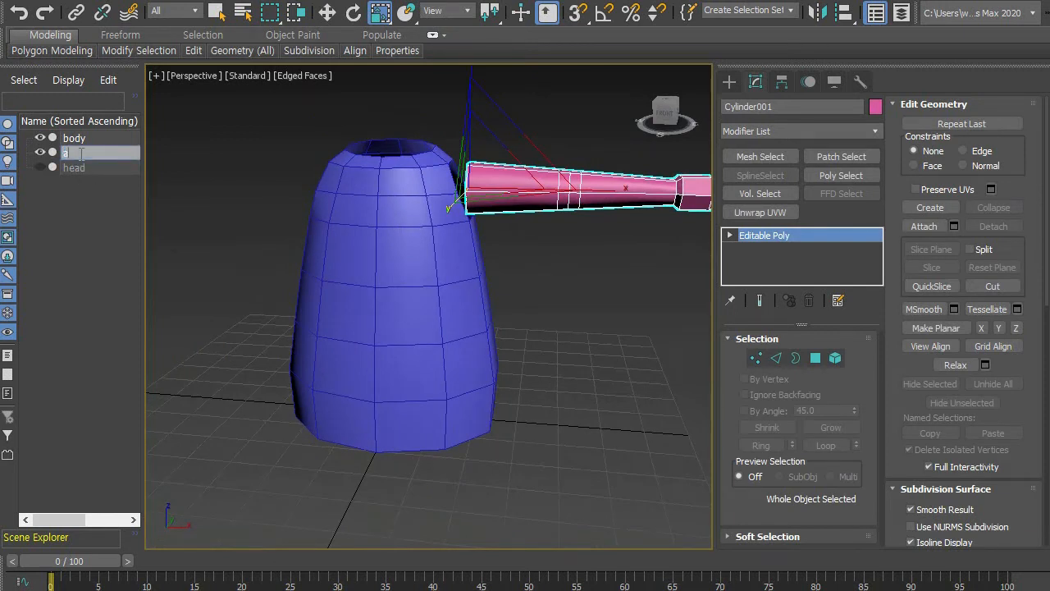
{"action": "key", "text": "Return"}
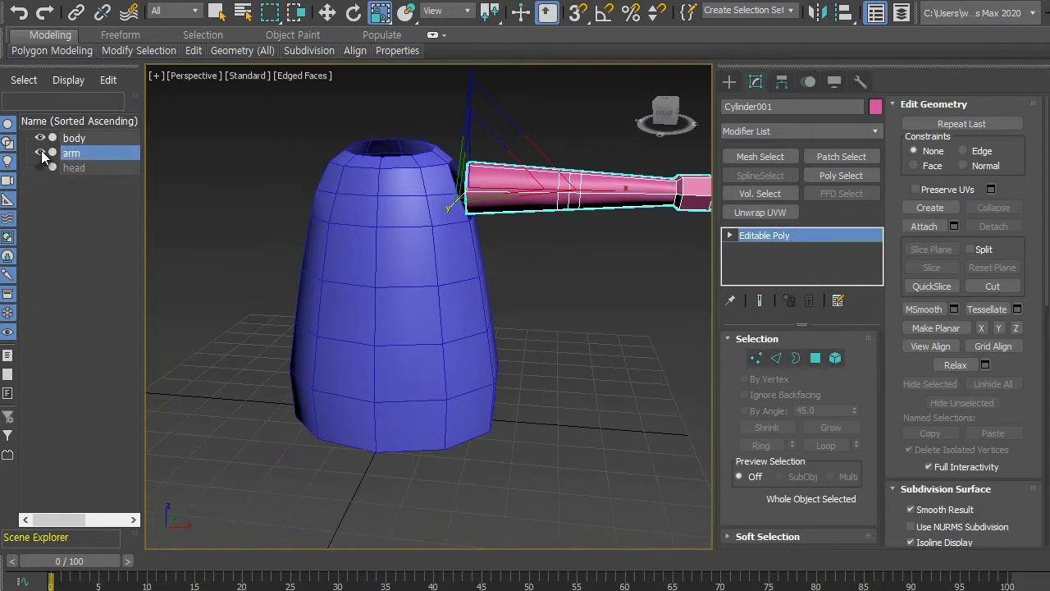
{"action": "left_click", "coordinate": [41, 152]}
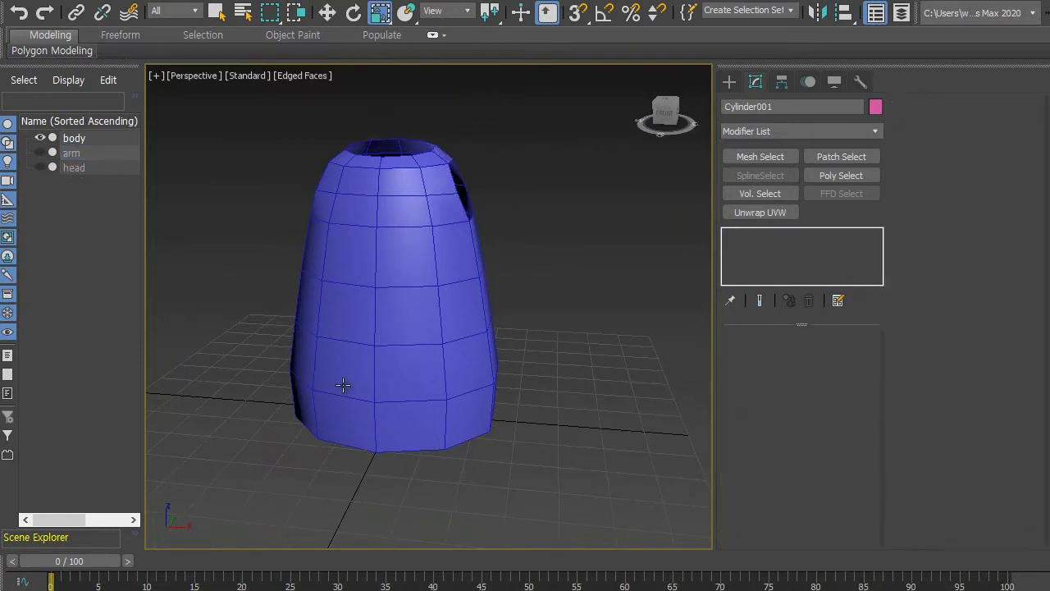
Create a six-sided upright cylinder beside the body, with a radius of about 10.5 and a height of about 46.9.
{"action": "middle_click_drag", "start_coordinate": [452, 359], "coordinate": [436, 383]}
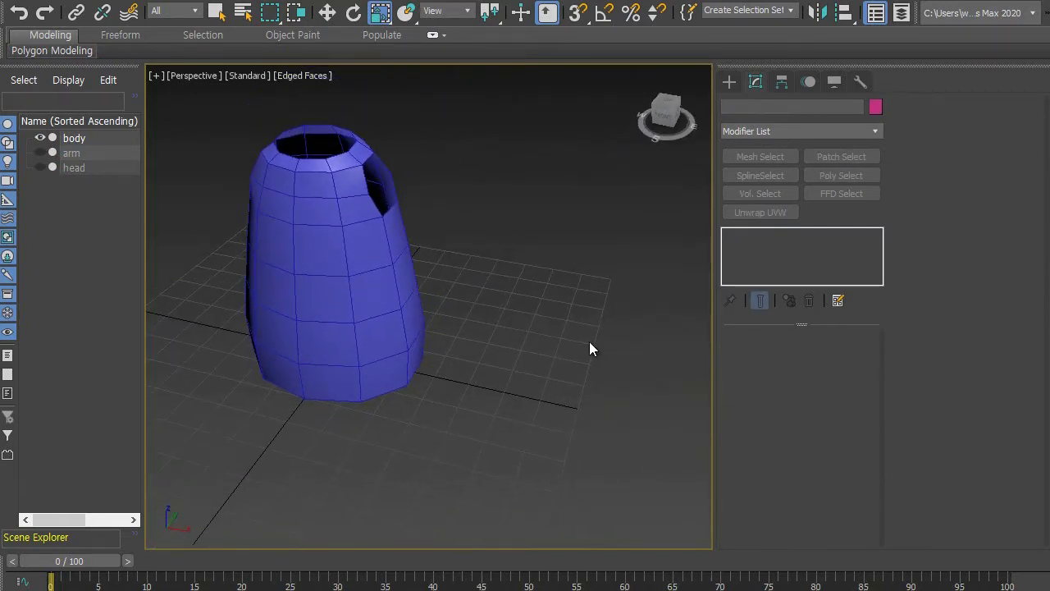
{"action": "left_click", "coordinate": [726, 82]}
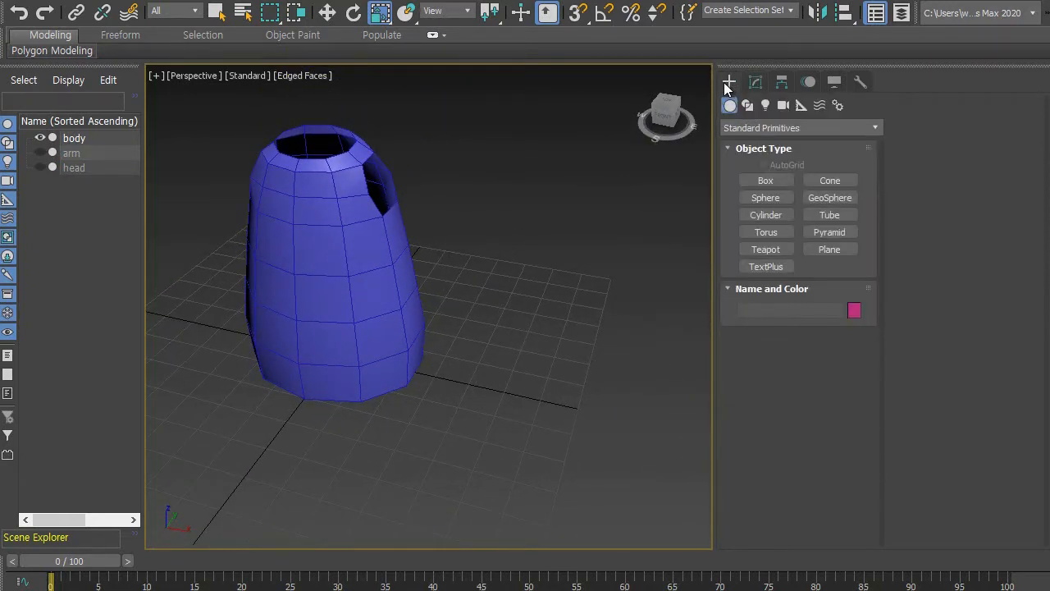
{"action": "left_click", "coordinate": [751, 216]}
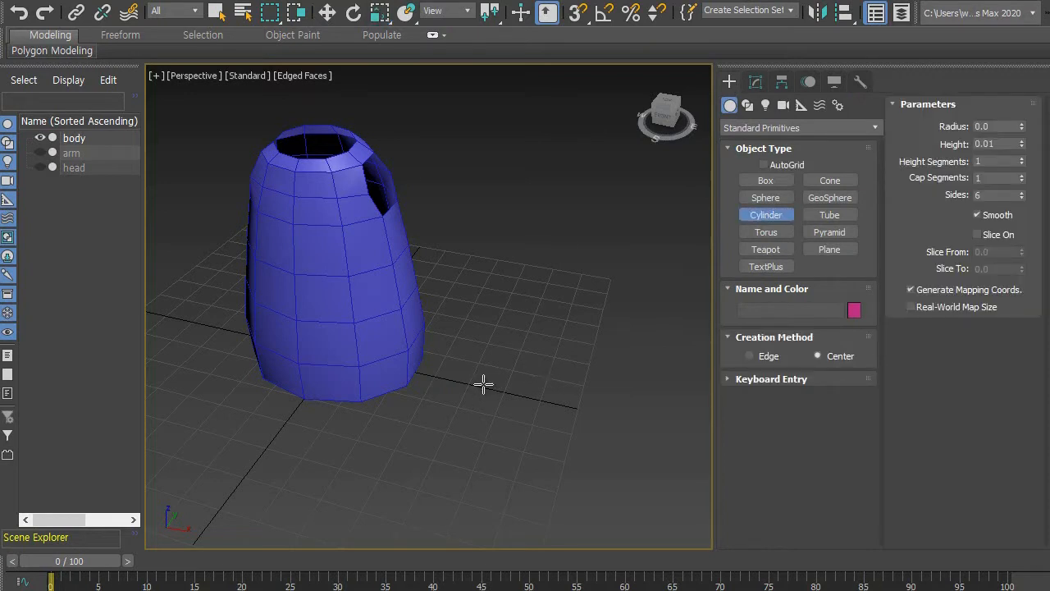
{"action": "left_click_drag", "start_coordinate": [484, 384], "coordinate": [504, 402]}
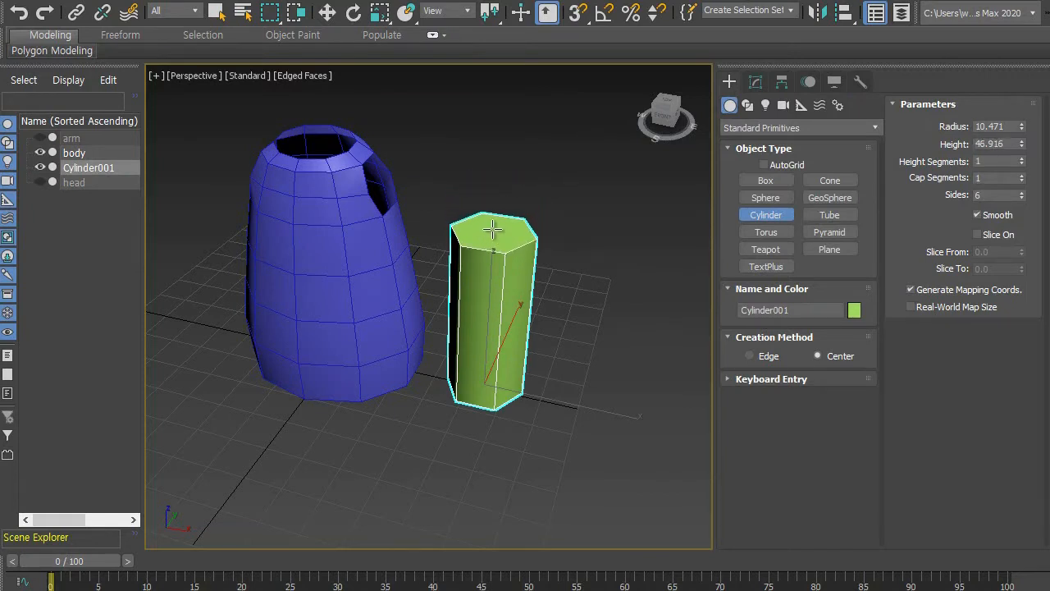
{"action": "mouse_move", "coordinate": [523, 376]}
{"action": "middle_mouse_down", "text": "alt"}
{"action": "mouse_move", "coordinate": [561, 336]}
{"action": "mouse_move", "coordinate": [537, 340]}
{"action": "mouse_move", "coordinate": [512, 393]}
{"action": "mouse_move", "coordinate": [538, 366]}
{"action": "middle_mouse_up", "text": "alt"}
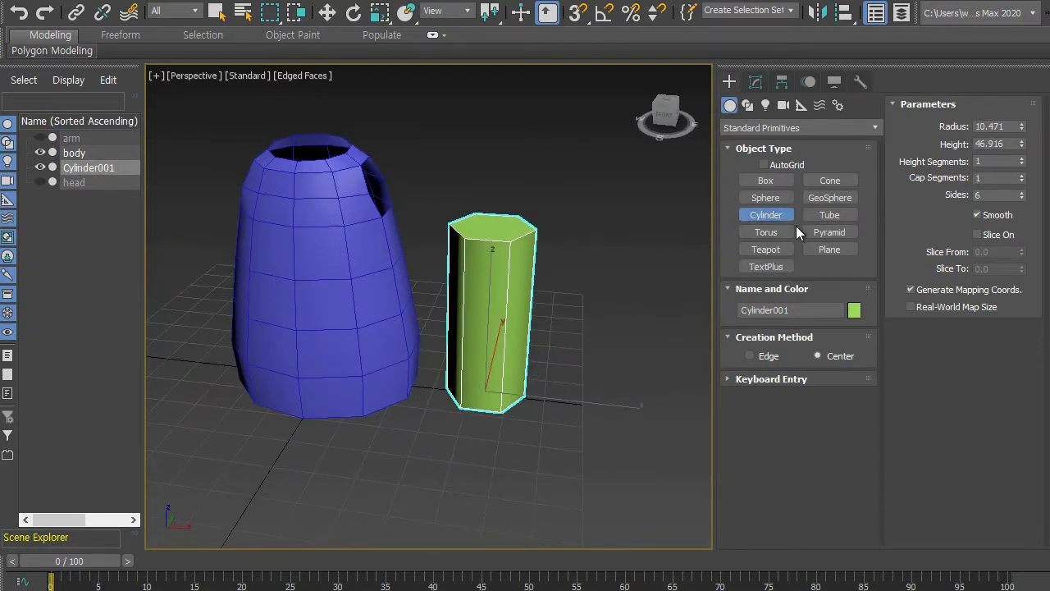
Move the green cylinder straight down along the Z axis until it sits below the body.
{"action": "key", "text": "r"}
{"action": "middle_click_drag", "start_coordinate": [518, 427], "coordinate": [534, 410], "text": "alt"}
{"action": "left_click", "coordinate": [328, 12]}
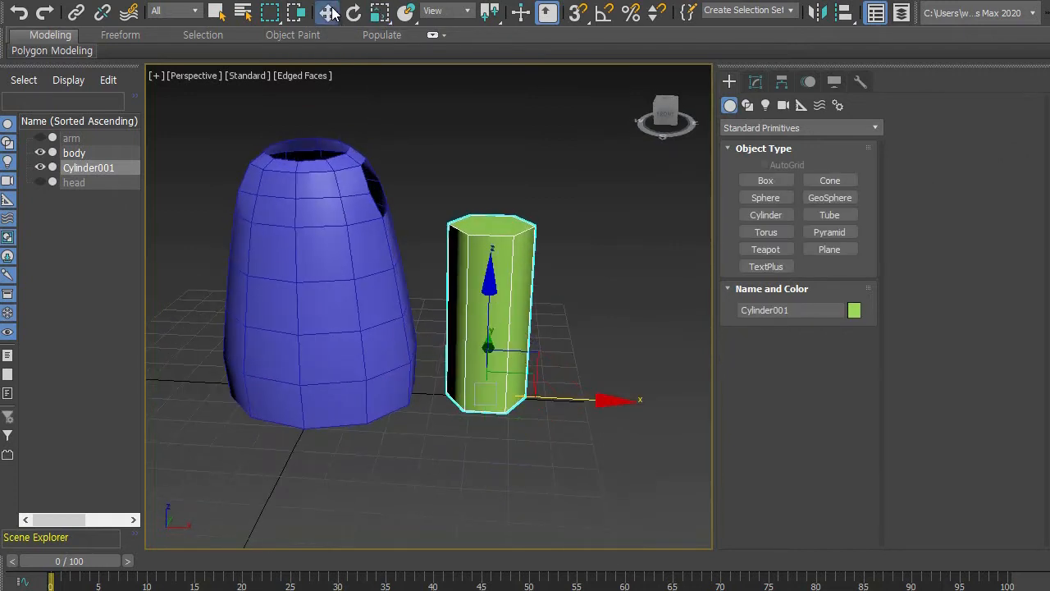
{"action": "middle_click_drag", "start_coordinate": [547, 439], "coordinate": [591, 300], "text": "alt"}
{"action": "middle_click_drag", "start_coordinate": [530, 353], "coordinate": [527, 433], "text": "alt"}
{"action": "left_click_drag", "start_coordinate": [535, 216], "coordinate": [534, 399]}
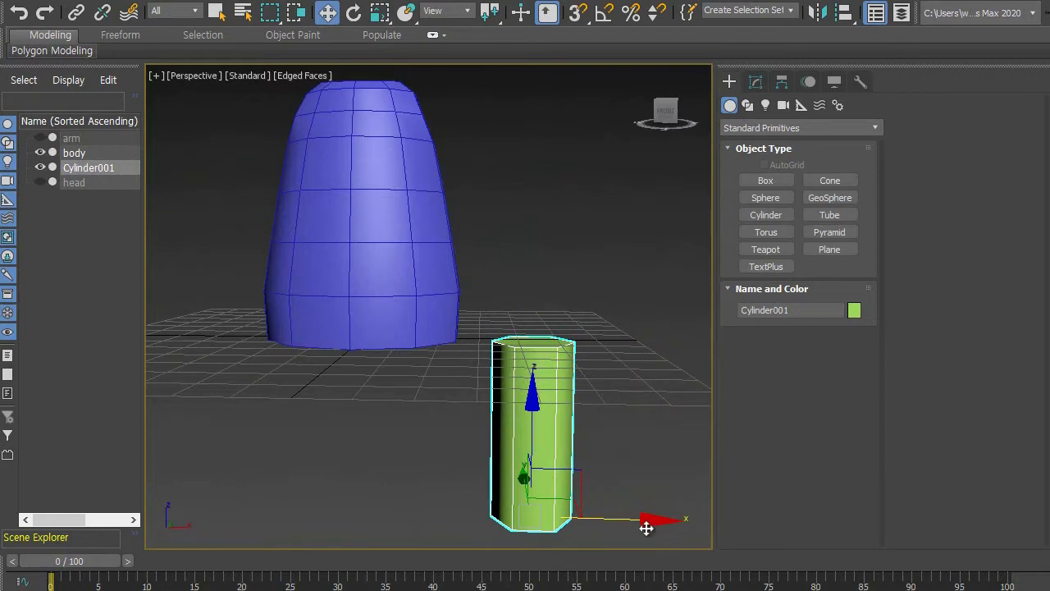
Move the cylinder along the X axis to line it up beneath the nearest leg opening in the body's underside.
{"action": "left_click_drag", "start_coordinate": [650, 519], "coordinate": [526, 521]}
{"action": "middle_click_drag", "start_coordinate": [526, 521], "coordinate": [551, 312], "text": "alt"}
{"action": "left_click_drag", "start_coordinate": [571, 404], "coordinate": [593, 403]}
{"action": "middle_click_drag", "start_coordinate": [548, 389], "coordinate": [549, 365], "text": "alt"}
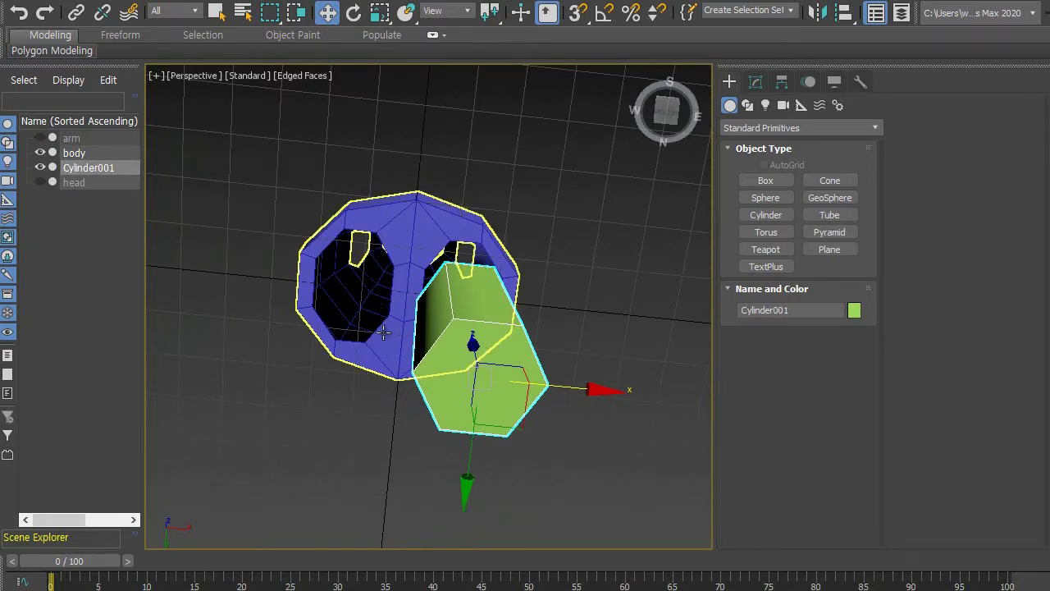
{"action": "middle_click_drag", "start_coordinate": [437, 377], "coordinate": [454, 353], "text": "alt"}
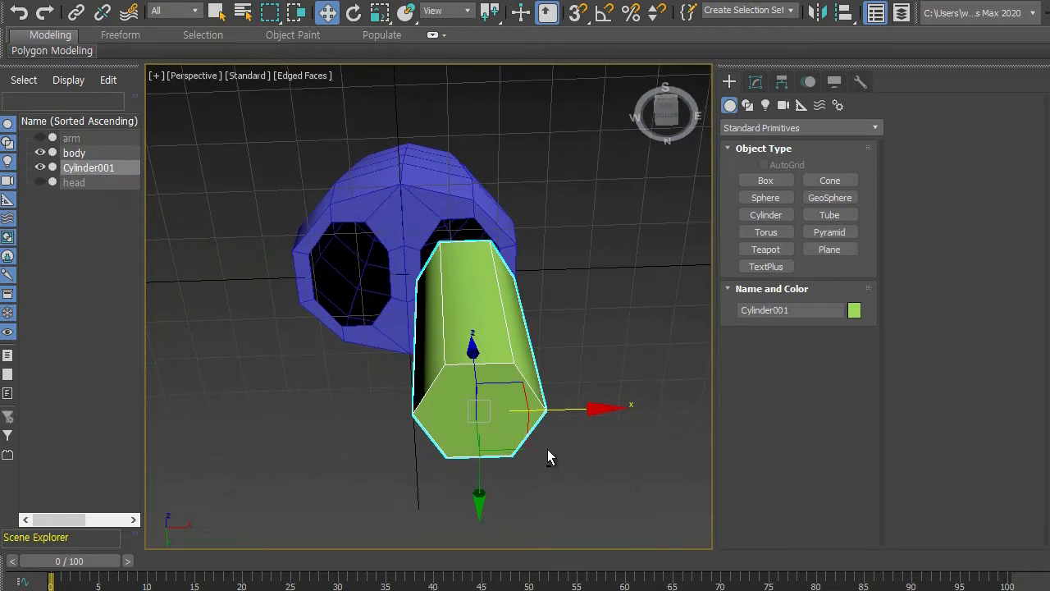
{"action": "middle_click_drag", "start_coordinate": [547, 450], "coordinate": [551, 443], "text": "alt"}
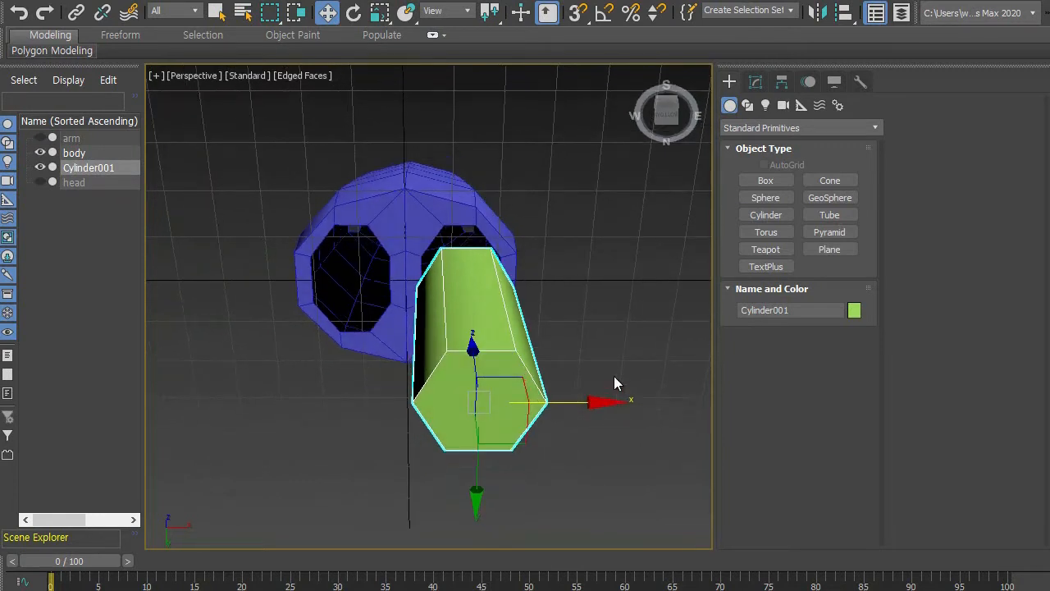
Set the leg cylinder's number of sides to 8.
{"action": "left_click", "coordinate": [756, 83]}
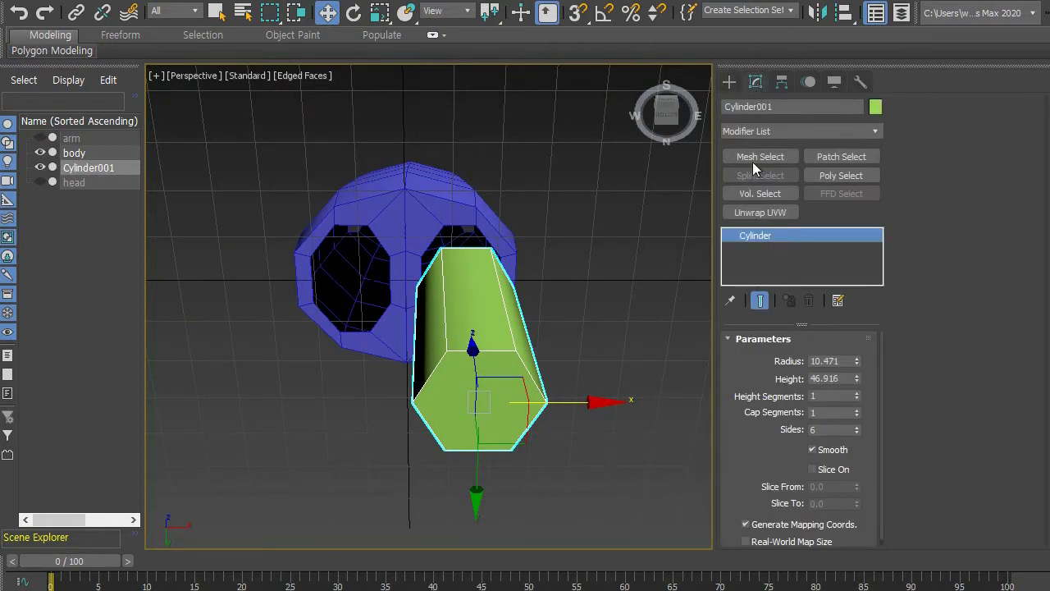
{"action": "left_click", "coordinate": [857, 427]}
{"action": "left_click", "coordinate": [856, 426]}
{"action": "middle_click_drag", "start_coordinate": [560, 435], "coordinate": [542, 399], "text": "alt"}
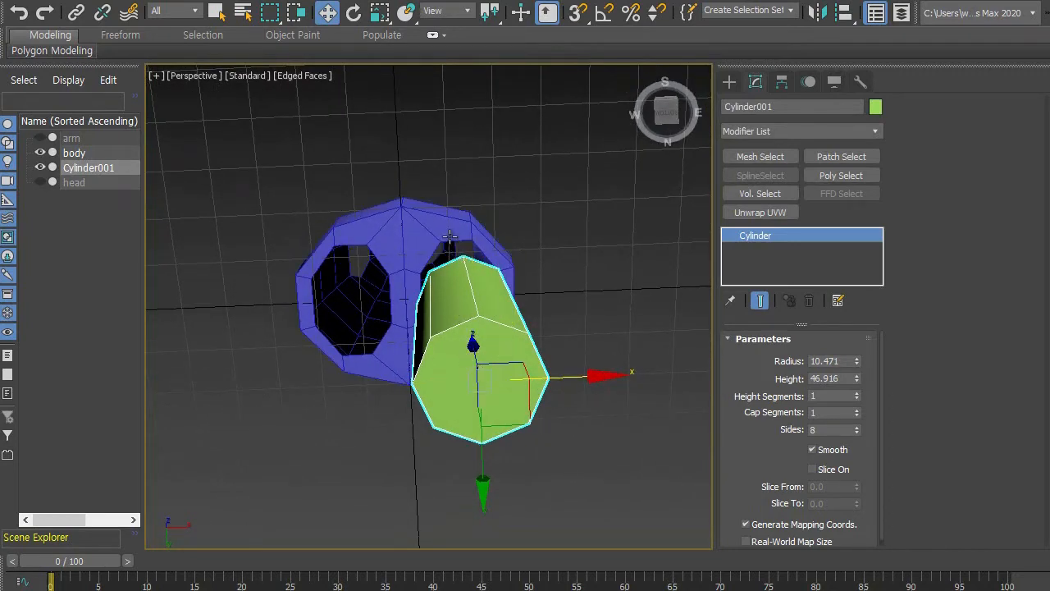
Rotate the cylinder slightly about its Z axis so its flat sides line up with the edges of the body's leg opening.
{"action": "left_click", "coordinate": [353, 11]}
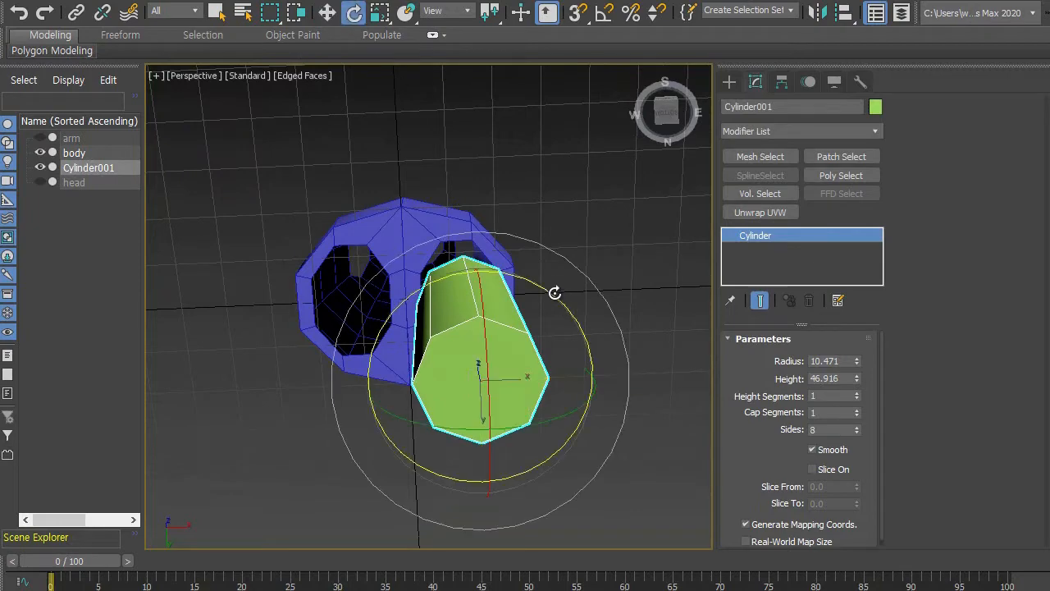
{"action": "left_click_drag", "start_coordinate": [548, 289], "coordinate": [577, 314]}
{"action": "middle_click_drag", "start_coordinate": [468, 370], "coordinate": [451, 230], "text": "alt"}
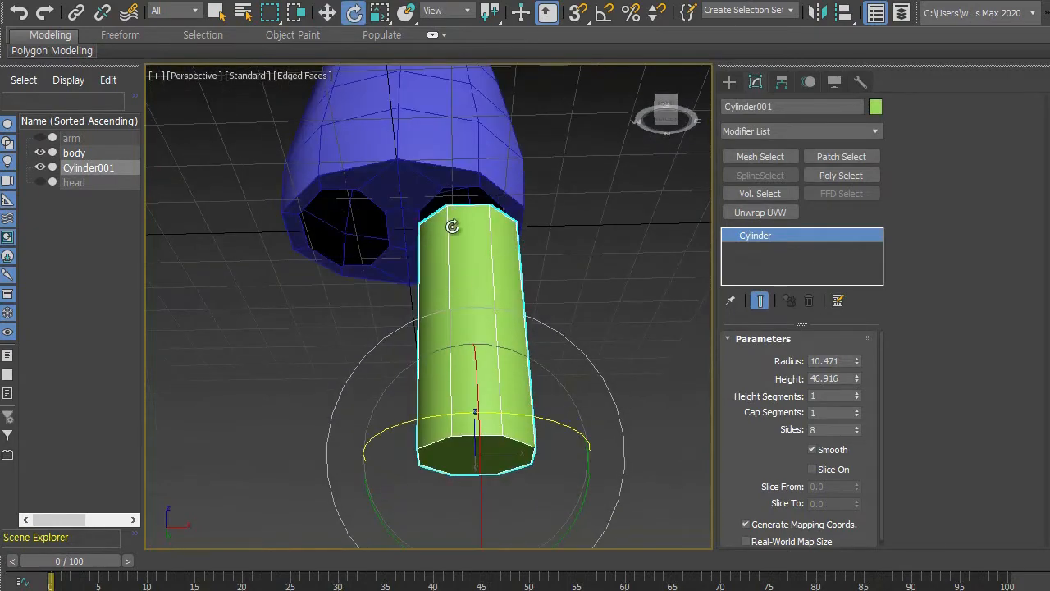
{"action": "middle_click_drag", "start_coordinate": [486, 341], "coordinate": [508, 326], "text": "alt"}
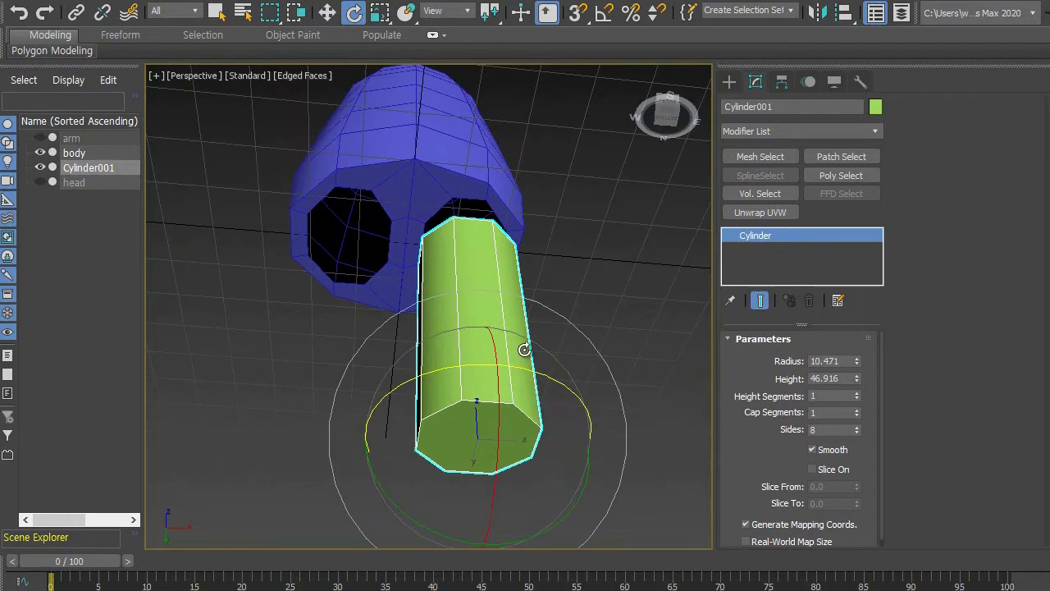
{"action": "middle_click_drag", "start_coordinate": [539, 345], "coordinate": [532, 418], "text": "alt"}
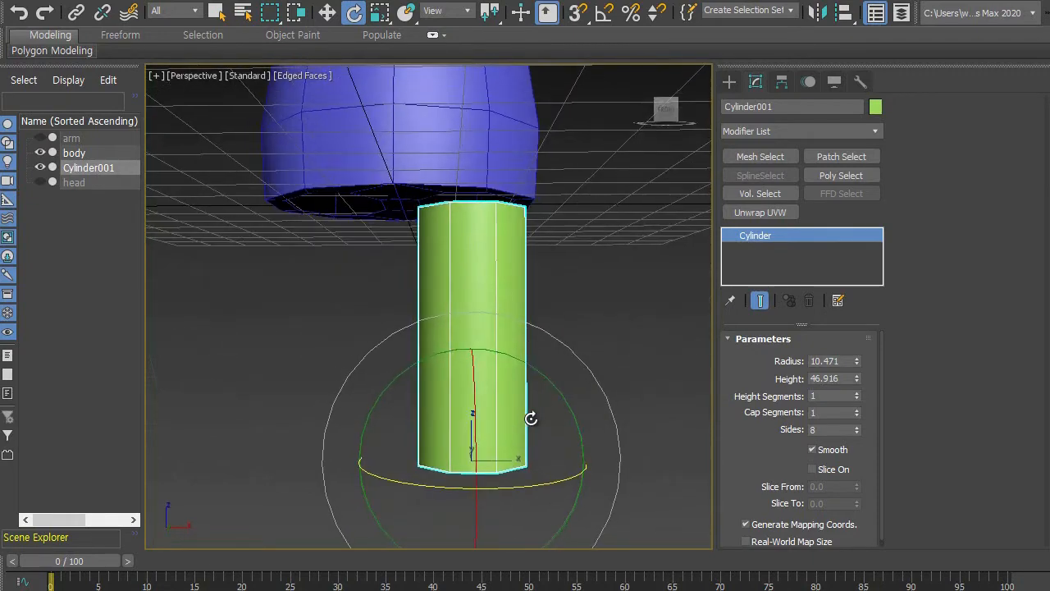
Convert the leg cylinder to an editable poly.
{"action": "right_click", "coordinate": [755, 238]}
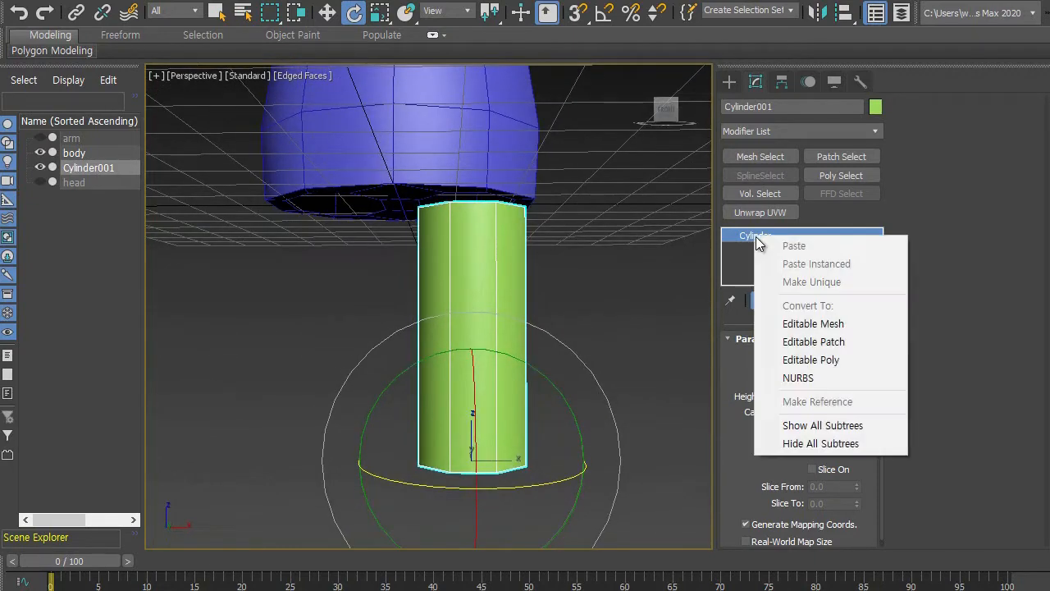
{"action": "left_click", "coordinate": [812, 361]}
{"action": "middle_click_drag", "start_coordinate": [560, 296], "coordinate": [606, 190], "text": "alt"}
{"action": "middle_click_drag", "start_coordinate": [474, 235], "coordinate": [469, 153], "text": "alt"}
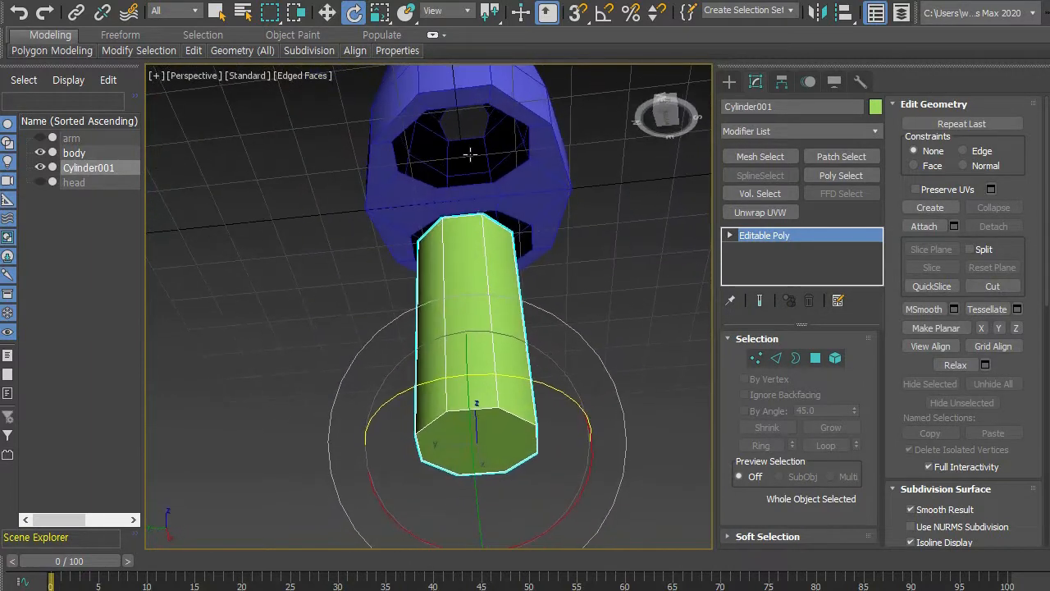
Scale the leg wider along the Y axis and shift it slightly along Y to fit the leg opening.
{"action": "left_click", "coordinate": [380, 17]}
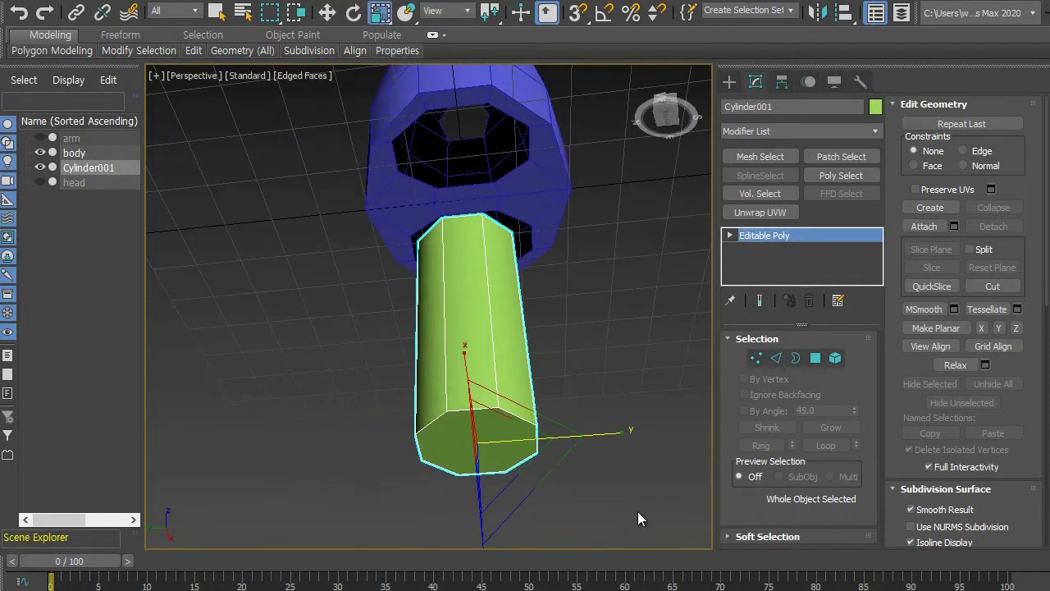
{"action": "mouse_move", "coordinate": [621, 434]}
{"action": "left_mouse_down"}
{"action": "mouse_move", "coordinate": [637, 429]}
{"action": "mouse_move", "coordinate": [637, 438]}
{"action": "left_mouse_up"}
{"action": "key", "text": "w"}
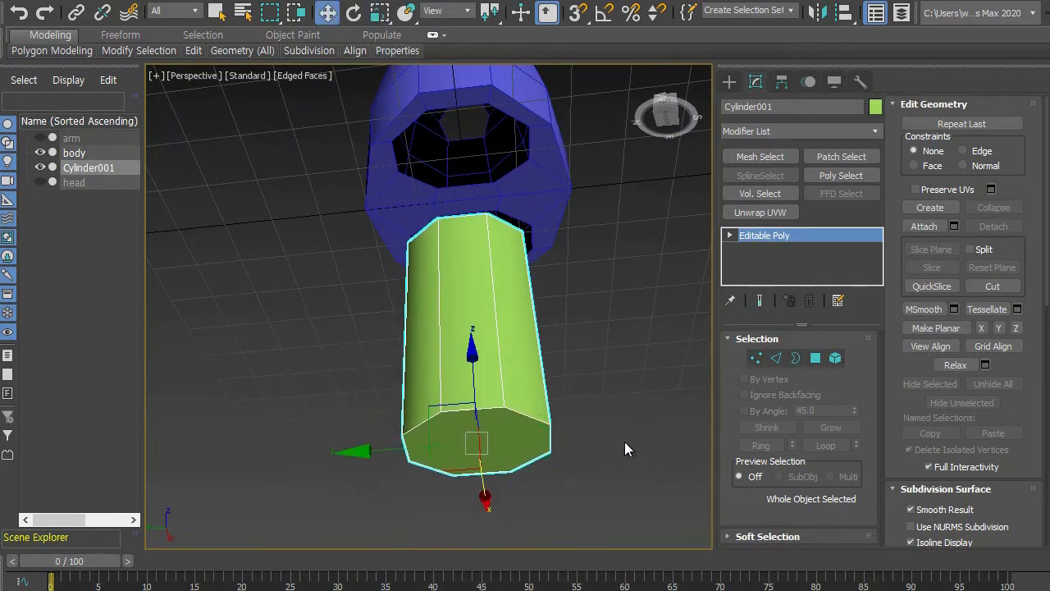
{"action": "left_click_drag", "start_coordinate": [356, 448], "coordinate": [363, 454]}
Scale the leg slightly narrower along the X axis to match the width of the leg opening.
{"action": "middle_click_drag", "start_coordinate": [589, 421], "coordinate": [465, 445], "text": "alt"}
{"action": "key", "text": "r"}
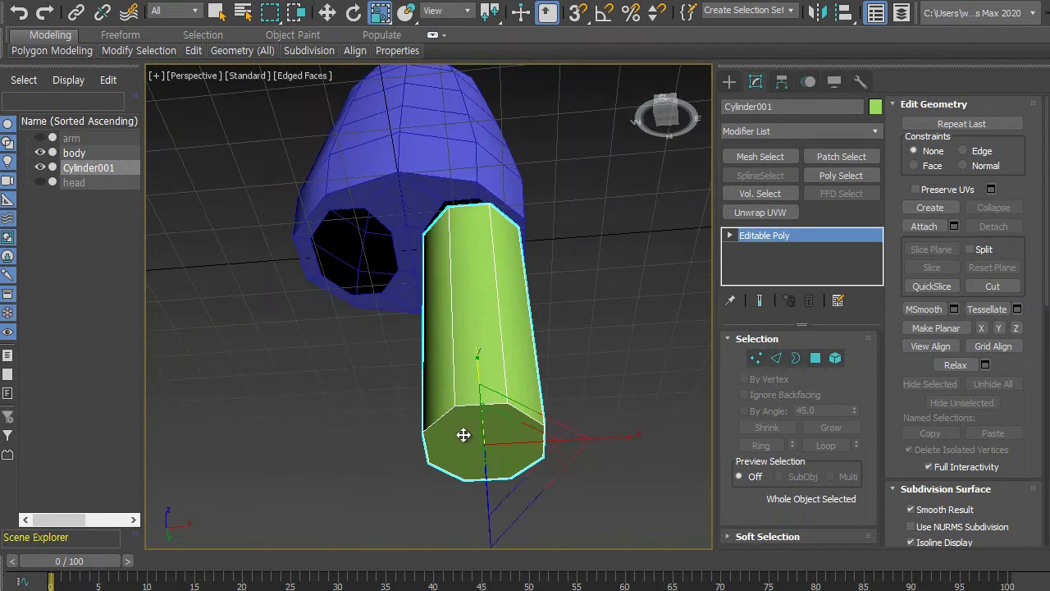
{"action": "left_click_drag", "start_coordinate": [629, 436], "coordinate": [609, 439]}
{"action": "key", "text": "w"}
{"action": "middle_click_drag", "start_coordinate": [579, 443], "coordinate": [448, 541], "text": "alt"}
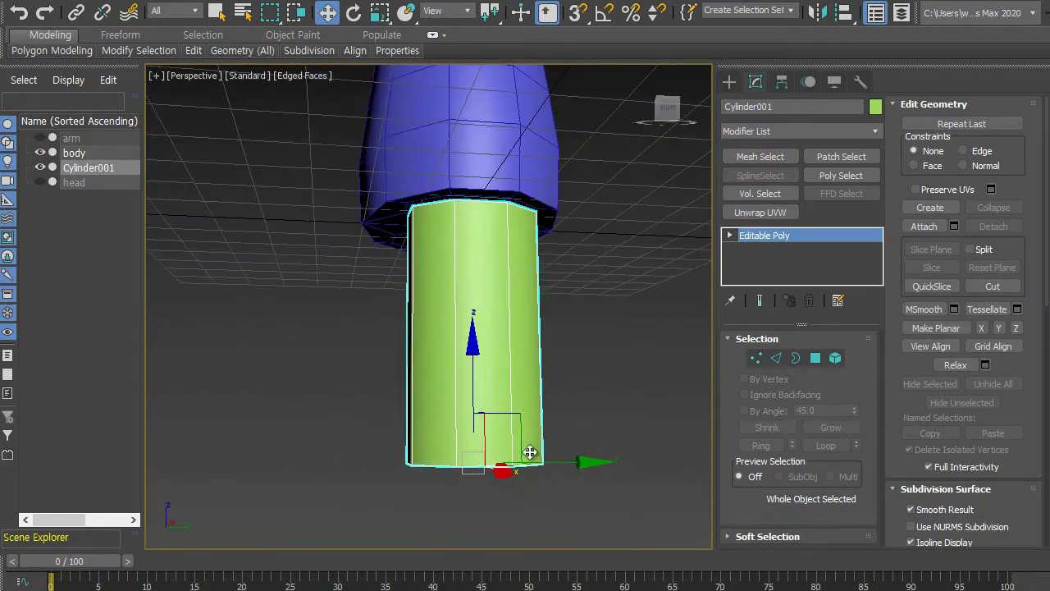
{"action": "middle_click_drag", "start_coordinate": [508, 457], "coordinate": [476, 485], "text": "alt"}
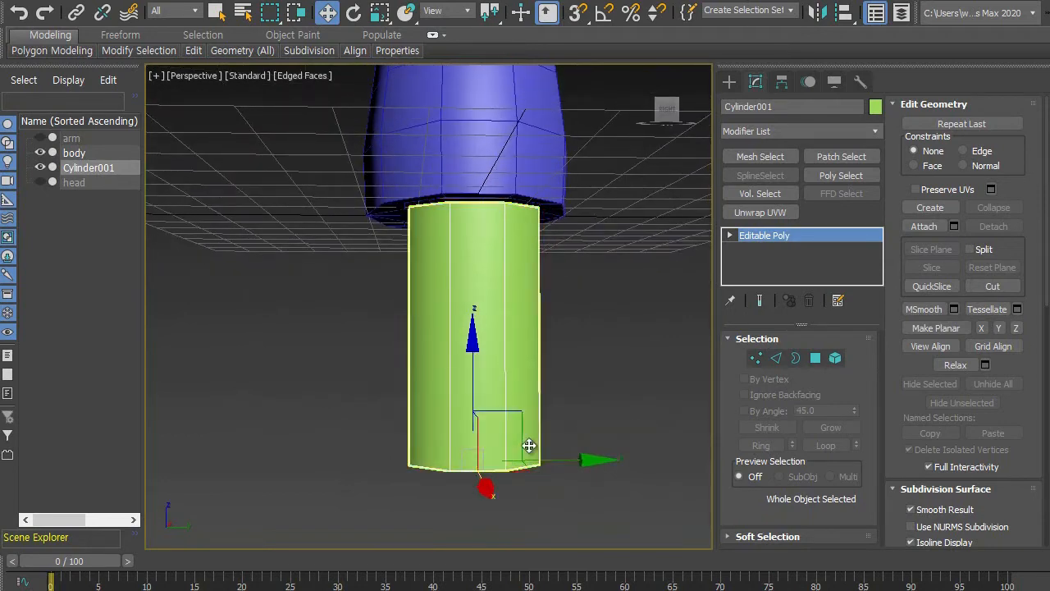
Select the eight vertices at the leg's lower end and scale them down uniformly to taper the leg, then clear the selection.
{"action": "left_click", "coordinate": [760, 359]}
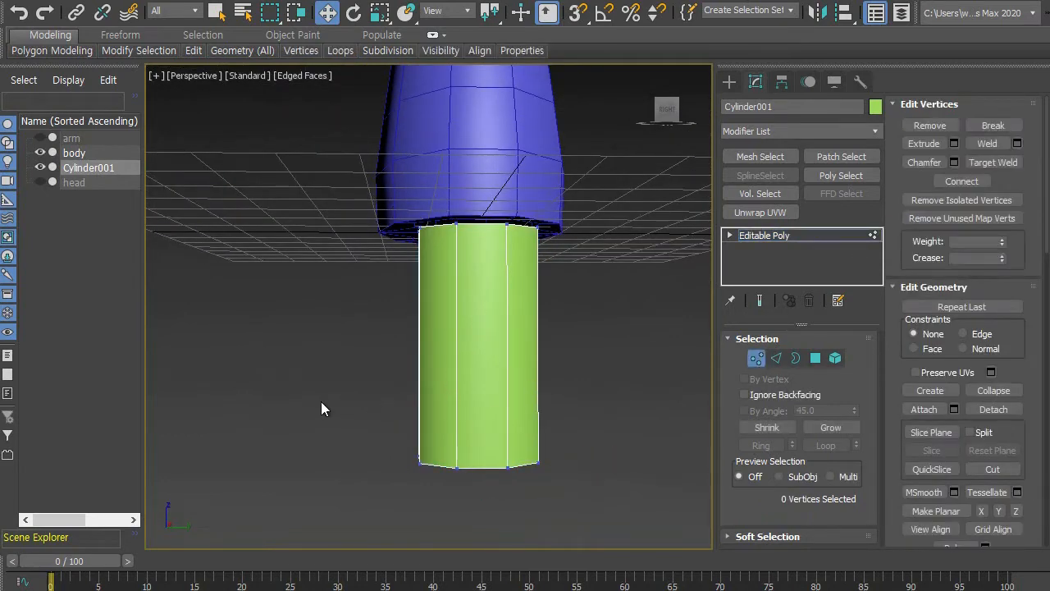
{"action": "left_click_drag", "start_coordinate": [671, 507], "coordinate": [664, 507]}
{"action": "middle_click_drag", "start_coordinate": [525, 532], "coordinate": [529, 458], "text": "alt"}
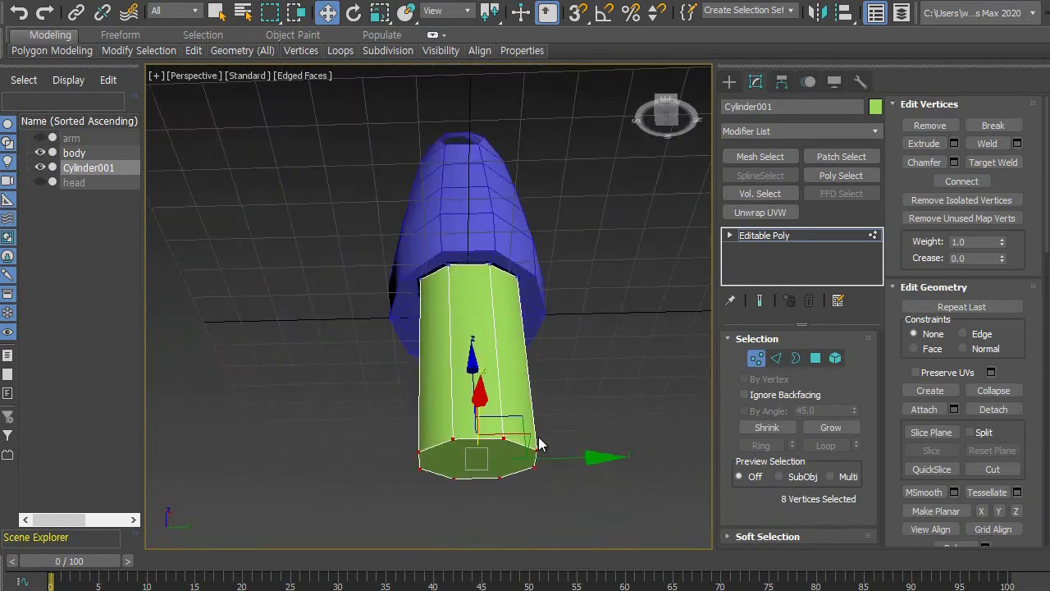
{"action": "left_click", "coordinate": [382, 16]}
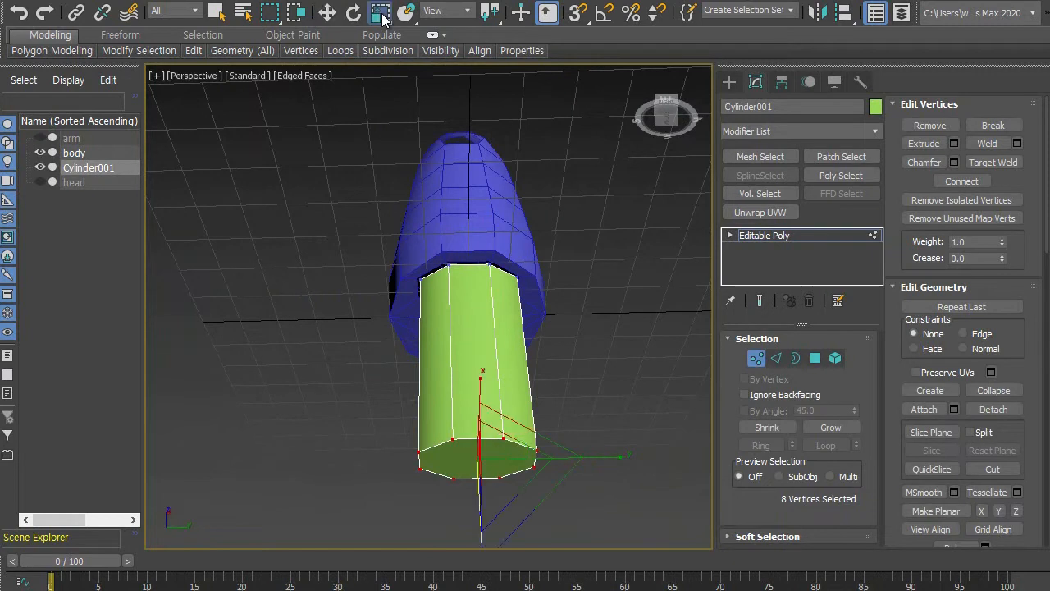
{"action": "left_click_drag", "start_coordinate": [491, 455], "coordinate": [494, 566]}
{"action": "middle_click_drag", "start_coordinate": [493, 566], "coordinate": [515, 442], "text": "alt"}
{"action": "left_click_drag", "start_coordinate": [494, 467], "coordinate": [497, 452]}
{"action": "middle_click_drag", "start_coordinate": [538, 363], "coordinate": [497, 389], "text": "alt"}
{"action": "scroll", "coordinate": [560, 436], "scroll_direction": "up", "scroll_amount": 3}
{"action": "left_click", "coordinate": [565, 339]}
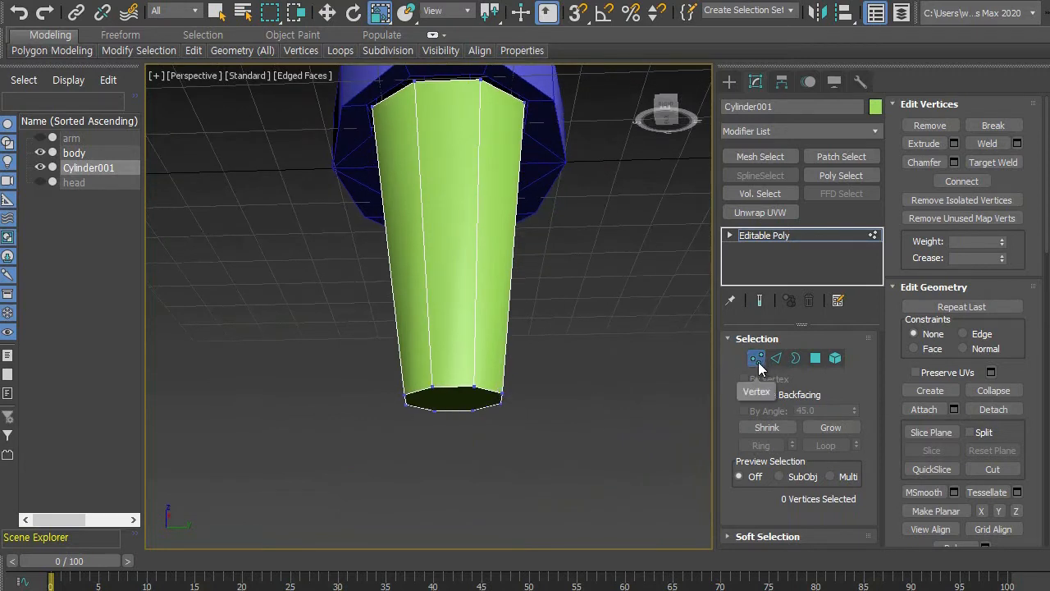
Select the polygon closing the leg's lower end and extrude it with a height of 7.355.
{"action": "left_click", "coordinate": [815, 359]}
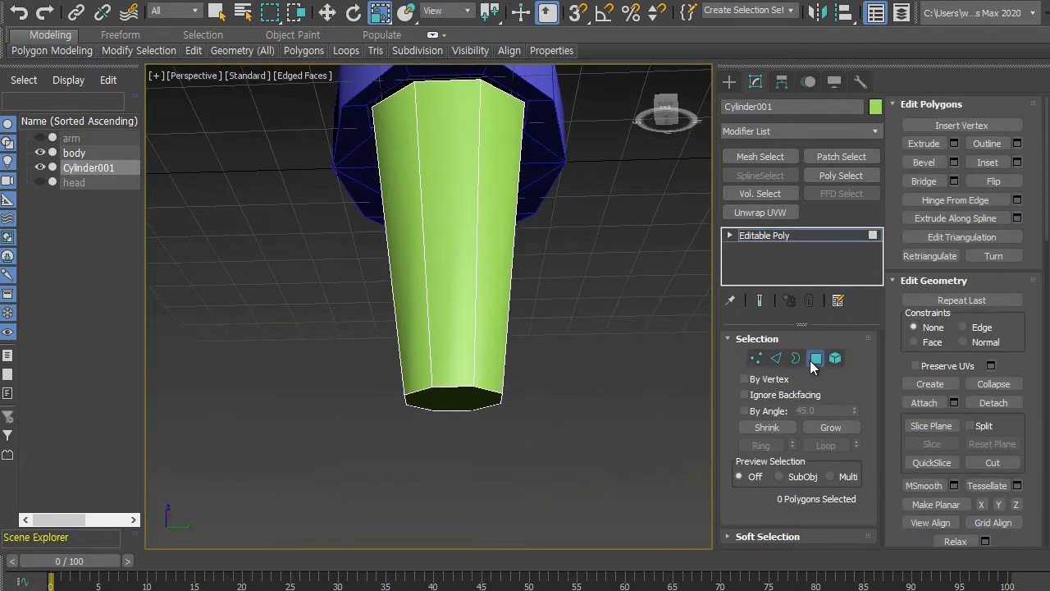
{"action": "left_click", "coordinate": [453, 402]}
{"action": "mouse_move", "coordinate": [521, 420]}
{"action": "middle_mouse_down", "text": "alt"}
{"action": "mouse_move", "coordinate": [529, 374]}
{"action": "mouse_move", "coordinate": [528, 448]}
{"action": "mouse_move", "coordinate": [656, 456]}
{"action": "mouse_move", "coordinate": [509, 451]}
{"action": "mouse_move", "coordinate": [585, 444]}
{"action": "mouse_move", "coordinate": [545, 443]}
{"action": "mouse_move", "coordinate": [560, 455]}
{"action": "mouse_move", "coordinate": [553, 497]}
{"action": "mouse_move", "coordinate": [446, 473]}
{"action": "mouse_move", "coordinate": [285, 474]}
{"action": "mouse_move", "coordinate": [291, 443]}
{"action": "mouse_move", "coordinate": [297, 460]}
{"action": "mouse_move", "coordinate": [412, 435]}
{"action": "mouse_move", "coordinate": [416, 411]}
{"action": "mouse_move", "coordinate": [391, 446]}
{"action": "mouse_move", "coordinate": [391, 425]}
{"action": "mouse_move", "coordinate": [403, 421]}
{"action": "middle_mouse_up", "text": "alt"}
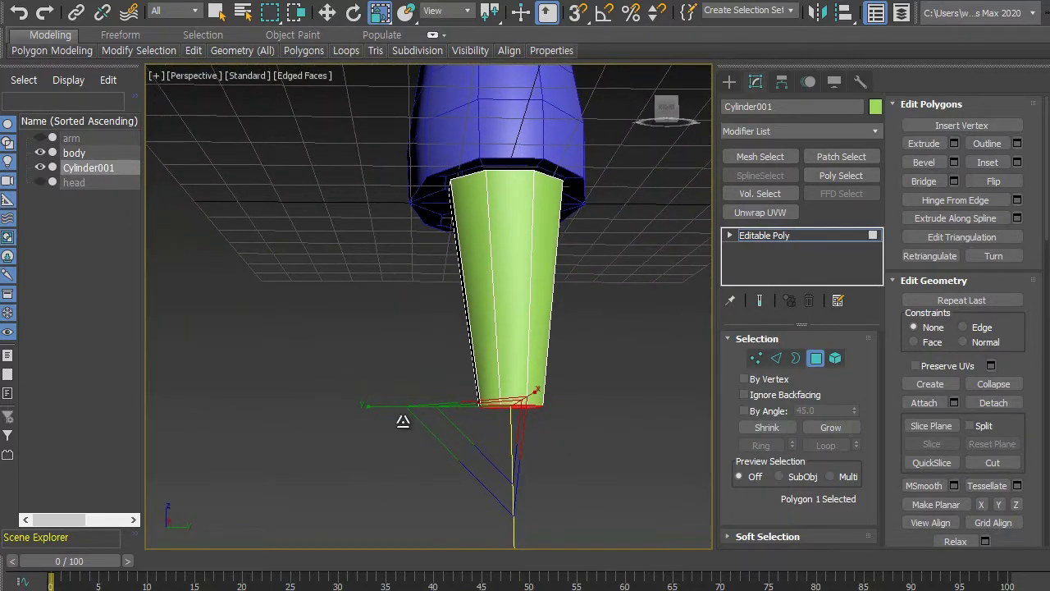
{"action": "left_click", "coordinate": [953, 144]}
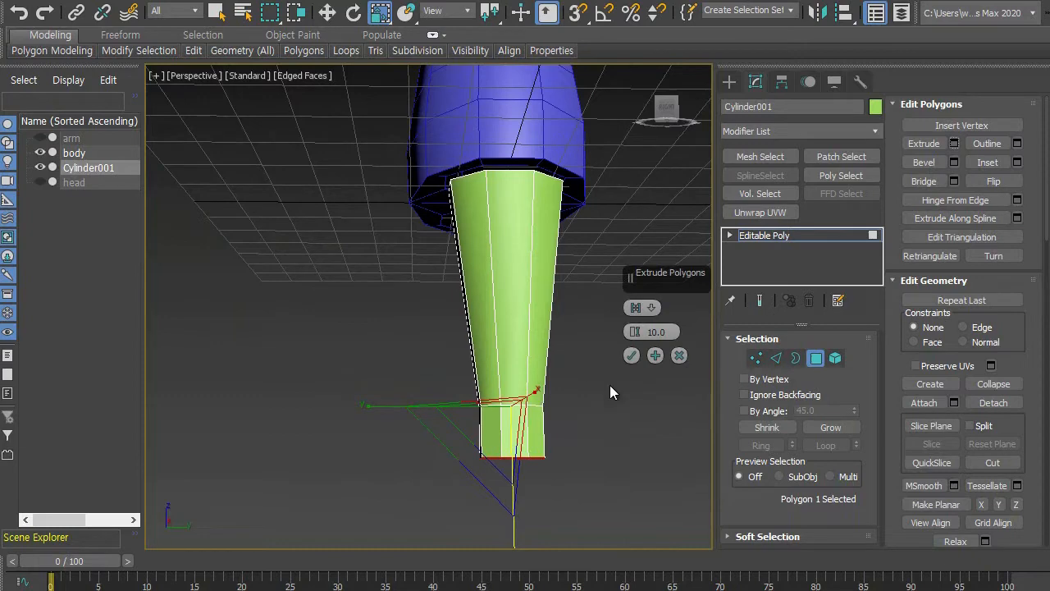
{"action": "middle_click_drag", "start_coordinate": [580, 391], "coordinate": [572, 395], "text": "alt"}
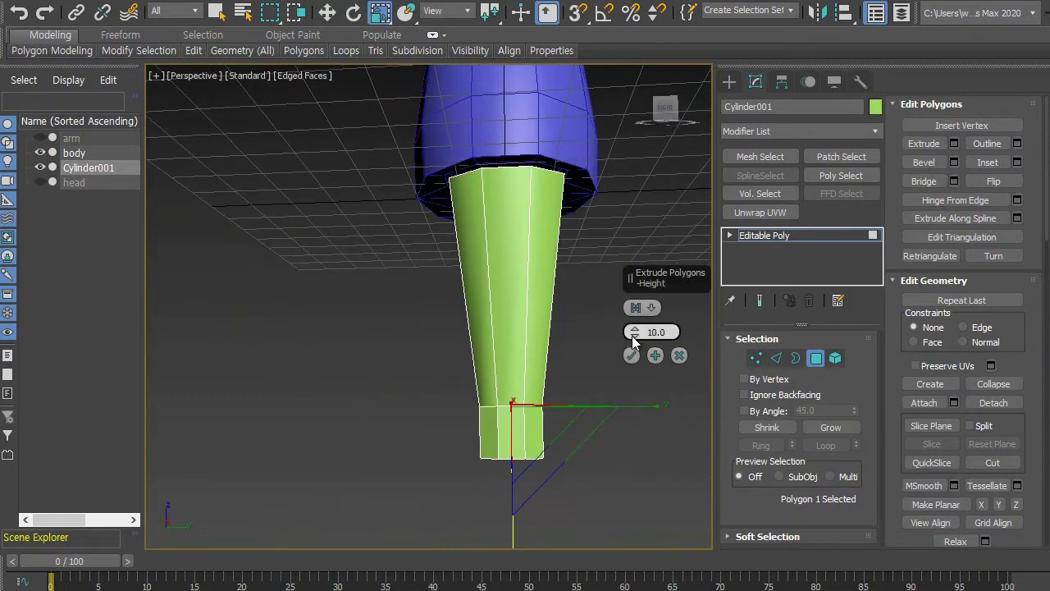
{"action": "left_click_drag", "start_coordinate": [634, 343], "coordinate": [632, 346]}
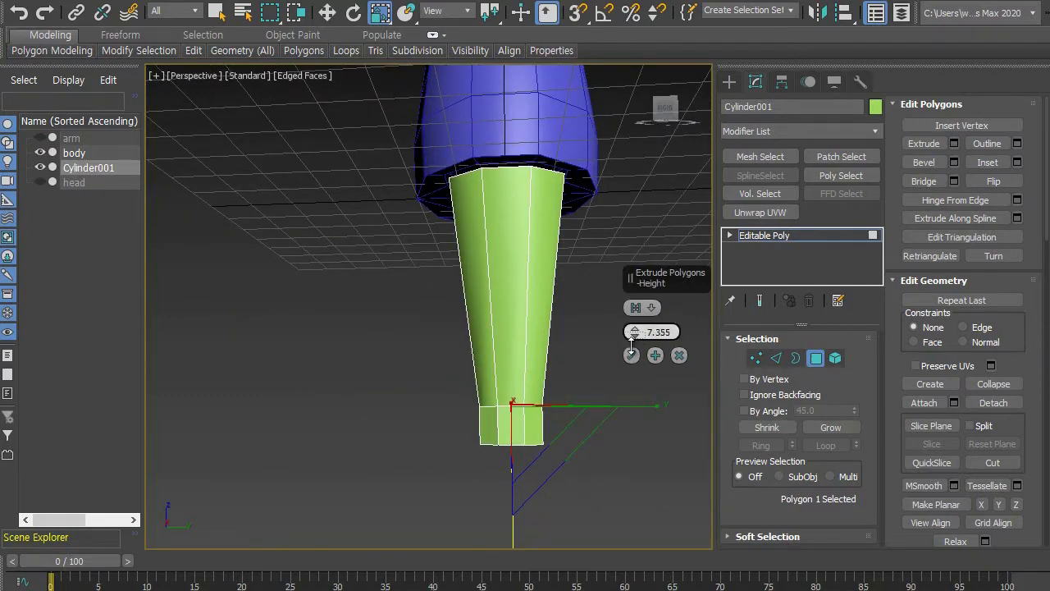
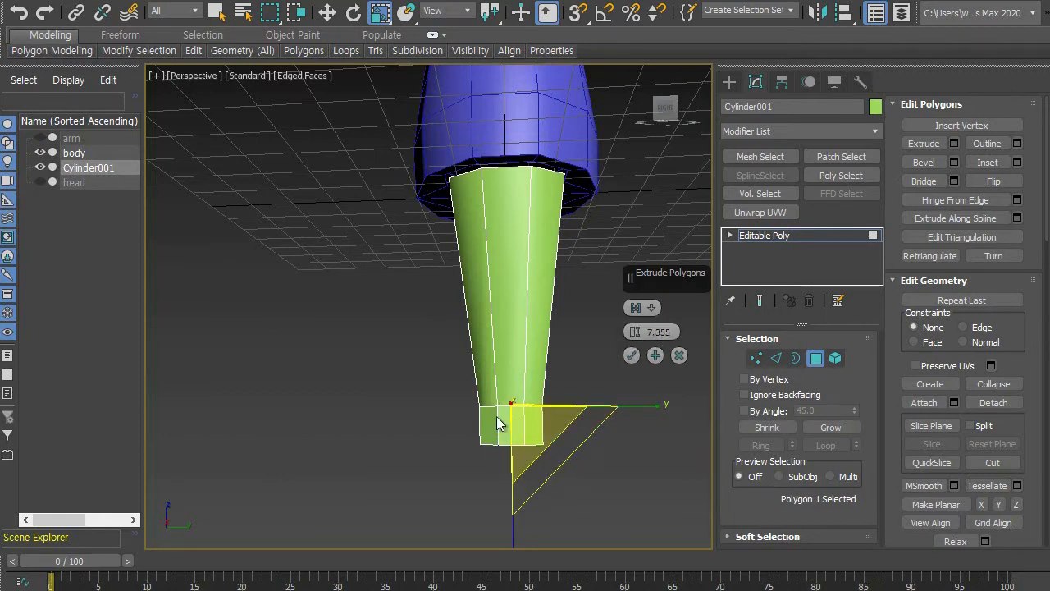
{"action": "middle_click_drag", "start_coordinate": [504, 261], "coordinate": [514, 356], "text": "alt"}
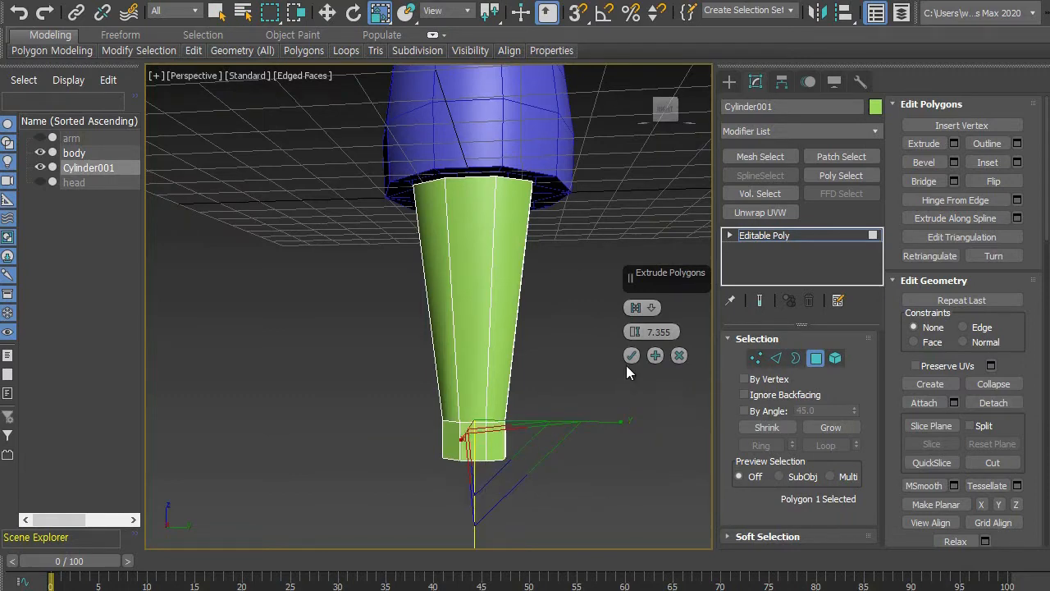
{"action": "middle_click_drag", "start_coordinate": [571, 340], "coordinate": [470, 212], "text": "alt"}
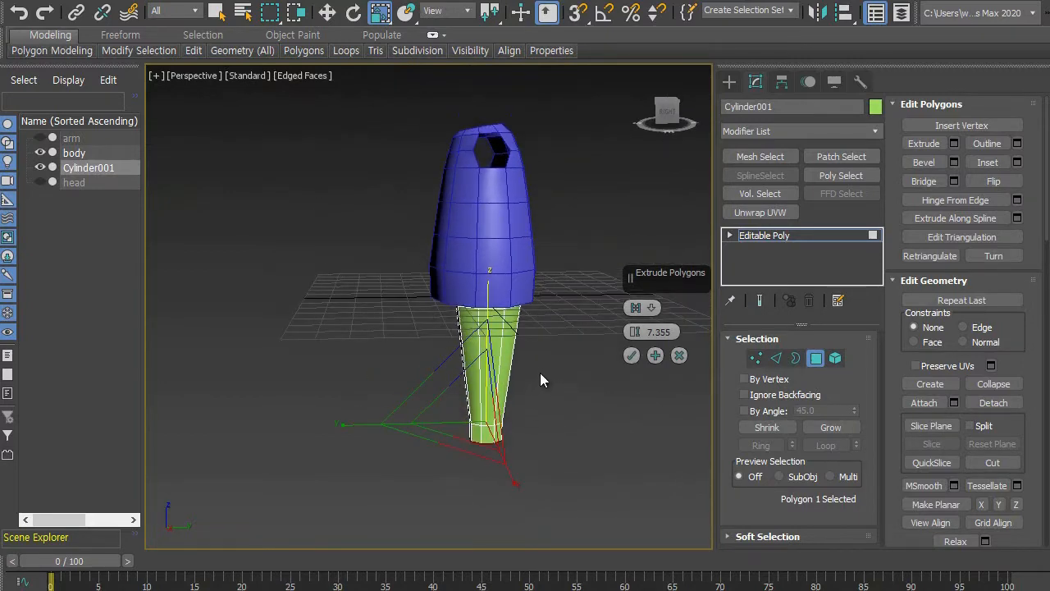
{"action": "middle_click_drag", "start_coordinate": [540, 366], "coordinate": [619, 347], "text": "alt"}
{"action": "middle_click_drag", "start_coordinate": [508, 402], "coordinate": [530, 361], "text": "alt"}
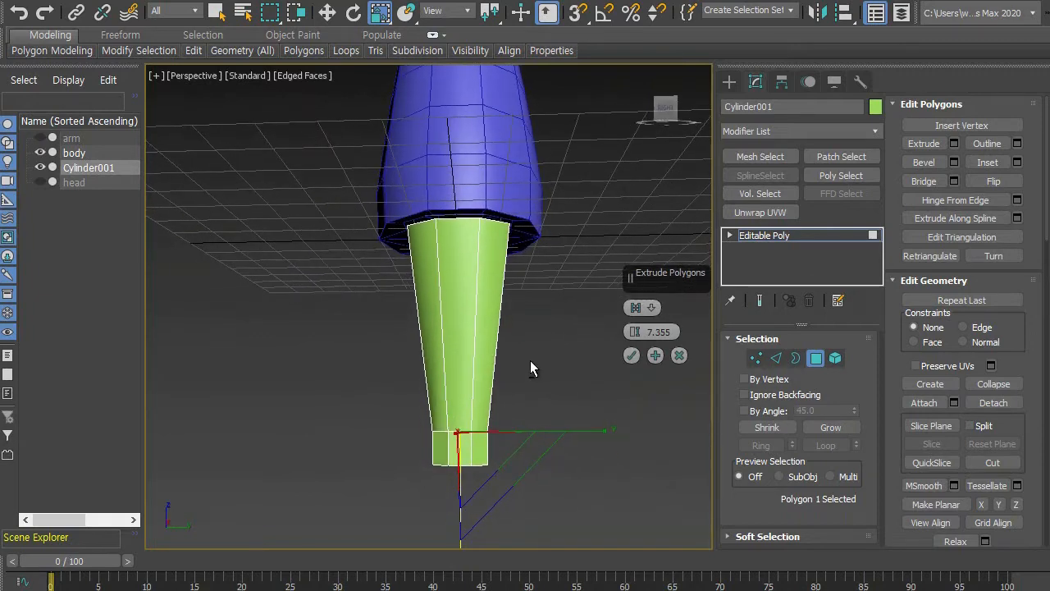
{"action": "left_click", "coordinate": [631, 355]}
Select the three front polygons of the band at the leg's lower end and extrude them with a height of 11.443.
{"action": "middle_click_drag", "start_coordinate": [535, 389], "coordinate": [545, 370], "text": "alt"}
{"action": "middle_click_drag", "start_coordinate": [521, 443], "coordinate": [538, 466], "text": "alt"}
{"action": "mouse_move", "coordinate": [531, 362]}
{"action": "middle_mouse_down", "text": "ctrl+alt"}
{"action": "mouse_move", "coordinate": [527, 512]}
{"action": "mouse_move", "coordinate": [535, 346]}
{"action": "middle_mouse_up", "text": "ctrl+alt"}
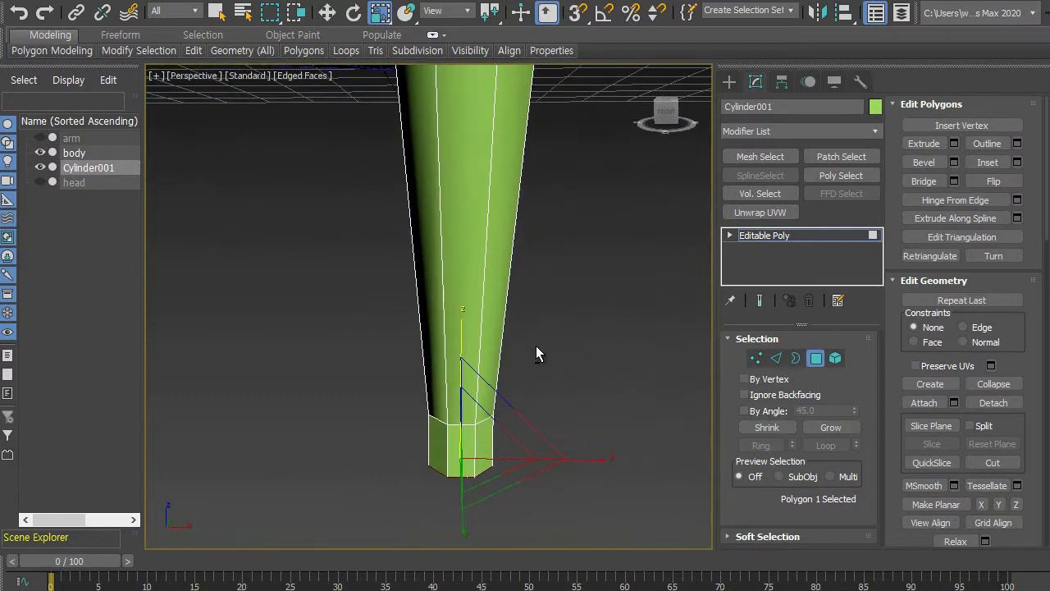
{"action": "left_click", "coordinate": [455, 466]}
{"action": "left_click", "coordinate": [431, 443], "text": "ctrl"}
{"action": "left_click", "coordinate": [482, 441], "text": "ctrl"}
{"action": "middle_click_drag", "start_coordinate": [425, 479], "coordinate": [492, 466], "text": "alt"}
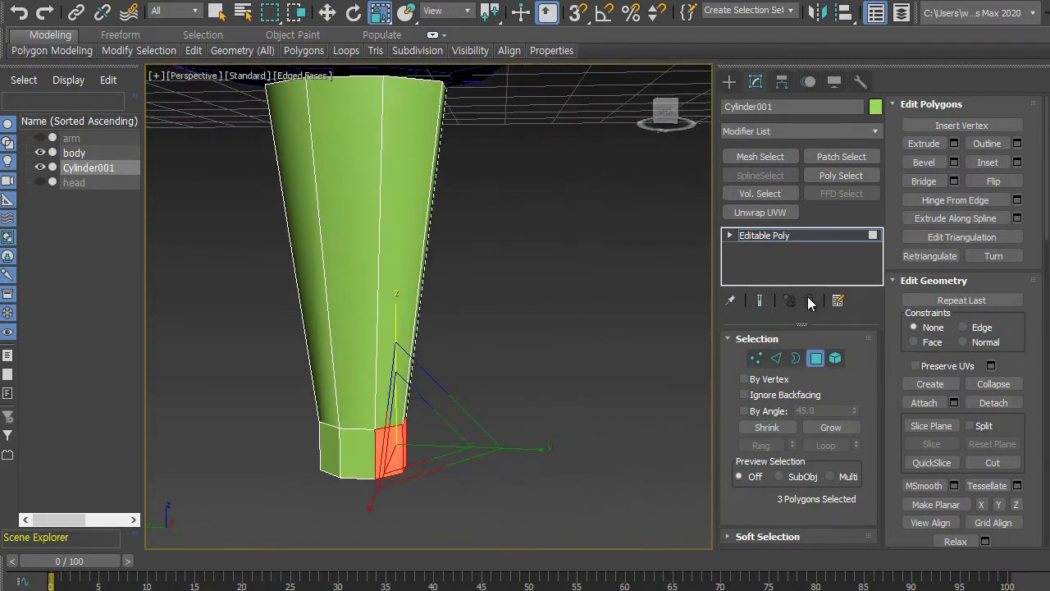
{"action": "left_click", "coordinate": [953, 143]}
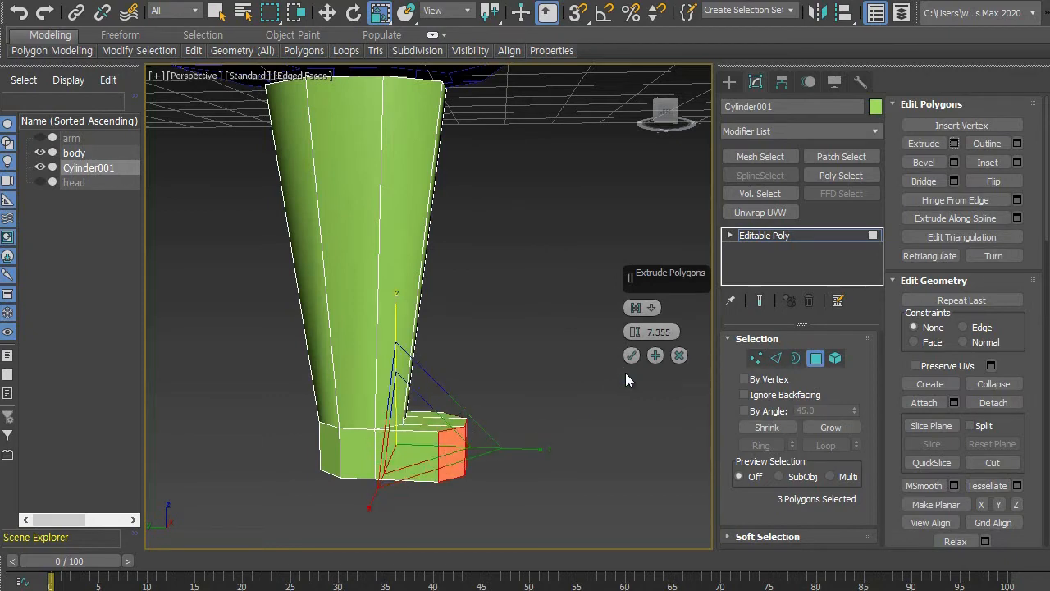
{"action": "left_click_drag", "start_coordinate": [634, 328], "coordinate": [635, 305]}
{"action": "scroll", "coordinate": [531, 403], "scroll_direction": "down", "scroll_amount": 2}
{"action": "scroll", "coordinate": [536, 412], "scroll_direction": "down", "scroll_amount": 2}
{"action": "middle_click_drag", "start_coordinate": [546, 460], "coordinate": [435, 494], "text": "alt"}
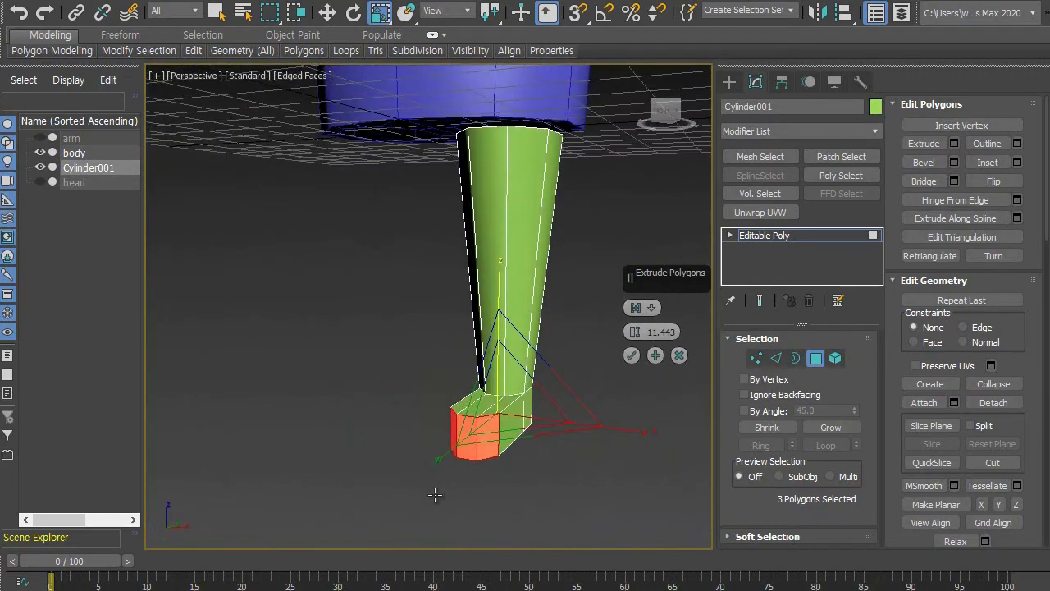
{"action": "left_click", "coordinate": [621, 356]}
Scale the three polygons at the front of the foot wider along the X axis.
{"action": "middle_click_drag", "start_coordinate": [489, 506], "coordinate": [621, 474], "text": "alt"}
{"action": "left_click_drag", "start_coordinate": [619, 451], "coordinate": [643, 457]}
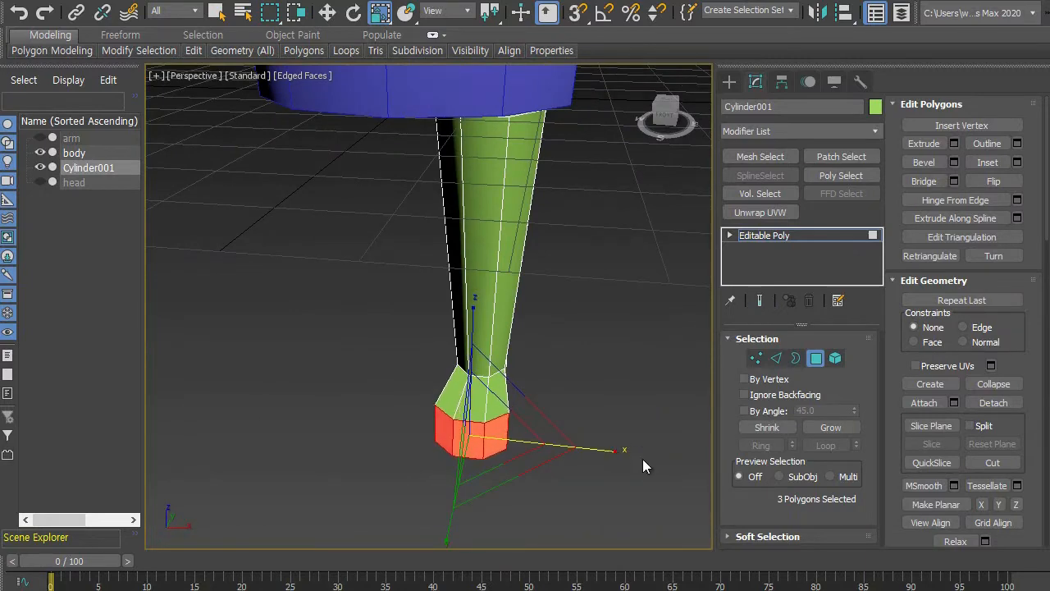
{"action": "middle_click_drag", "start_coordinate": [548, 474], "coordinate": [500, 441], "text": "alt"}
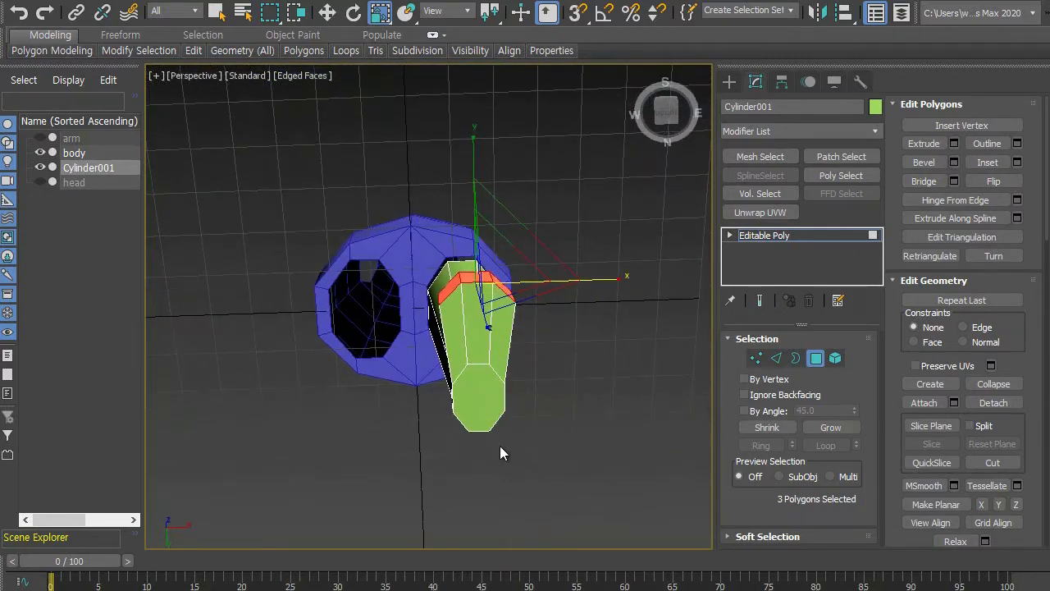
Try to flatten the front of the foot by scaling its three end polygons down along Z, then clear the selection.
{"action": "middle_click_drag", "start_coordinate": [504, 321], "coordinate": [559, 401], "text": "alt"}
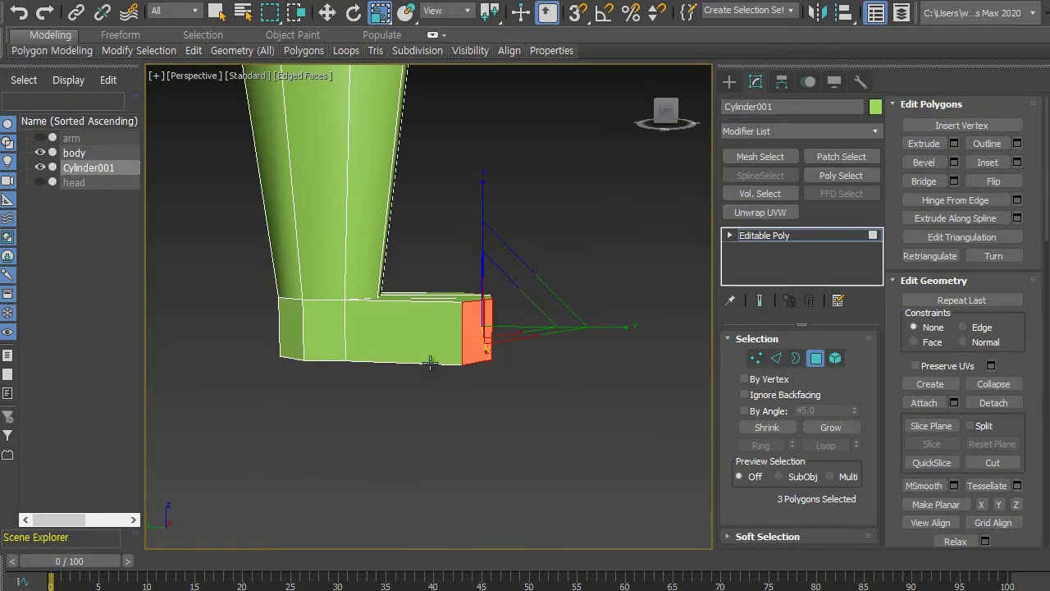
{"action": "mouse_move", "coordinate": [555, 366]}
{"action": "middle_mouse_down", "text": "alt"}
{"action": "mouse_move", "coordinate": [541, 414]}
{"action": "mouse_move", "coordinate": [495, 381]}
{"action": "mouse_move", "coordinate": [530, 374]}
{"action": "mouse_move", "coordinate": [526, 362]}
{"action": "mouse_move", "coordinate": [547, 370]}
{"action": "middle_mouse_up", "text": "alt"}
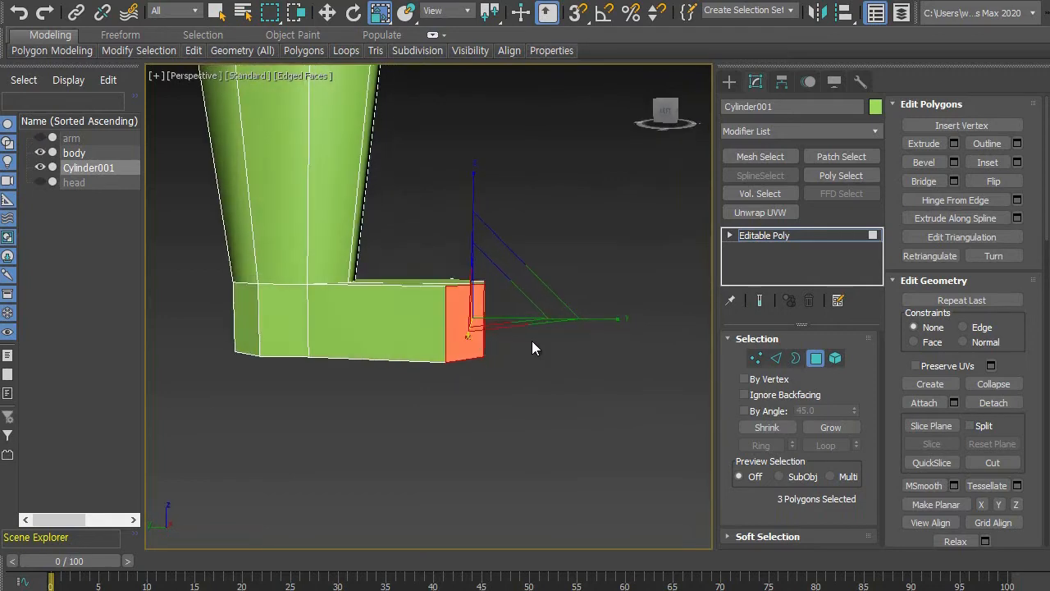
{"action": "left_click_drag", "start_coordinate": [475, 170], "coordinate": [477, 205]}
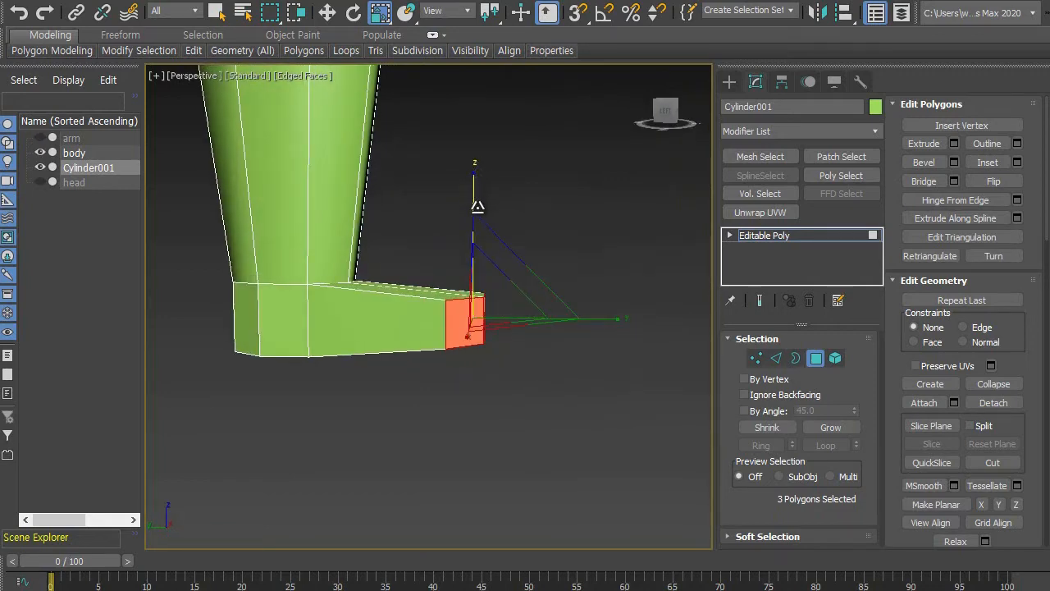
{"action": "left_click", "coordinate": [535, 386]}
{"action": "middle_click_drag", "start_coordinate": [535, 379], "coordinate": [530, 444], "text": "alt"}
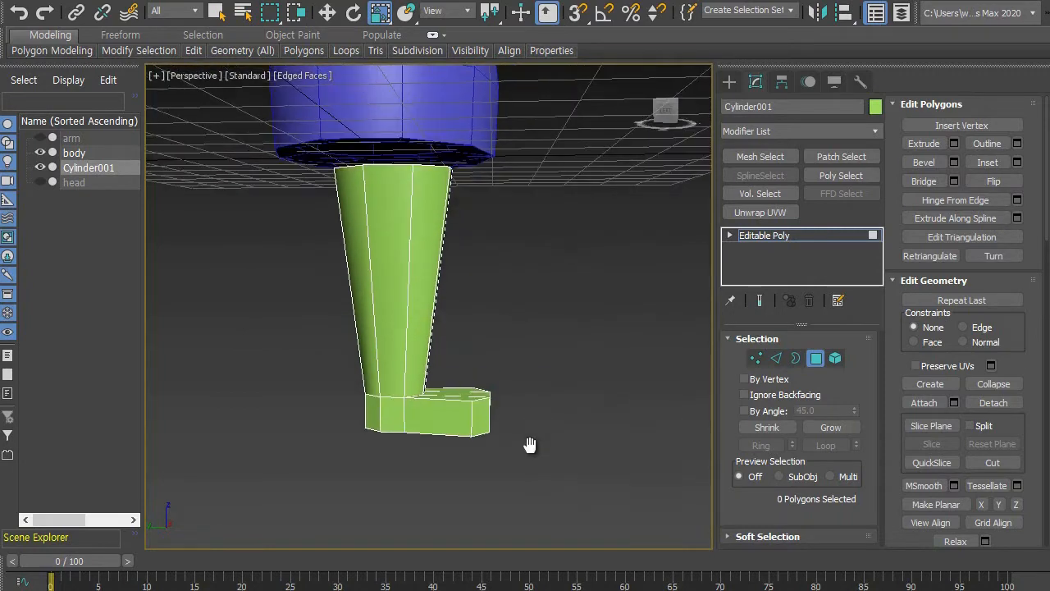
In the Left view, select the four upper vertices at the toe and move them down to slope the foot's top, then clear the selection.
{"action": "key", "text": "alt+w"}
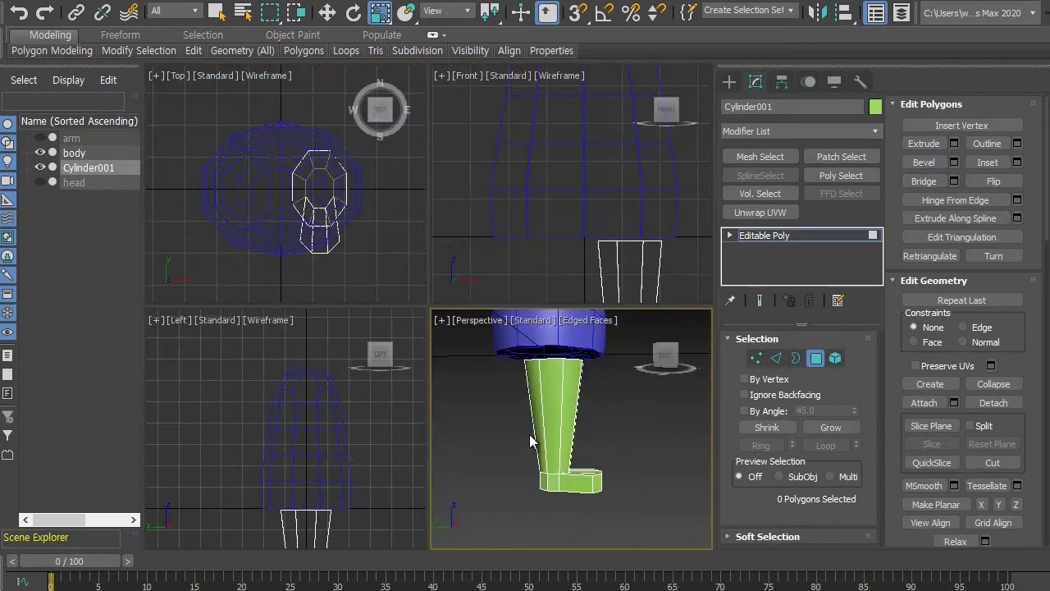
{"action": "middle_click_drag", "start_coordinate": [396, 448], "coordinate": [366, 415]}
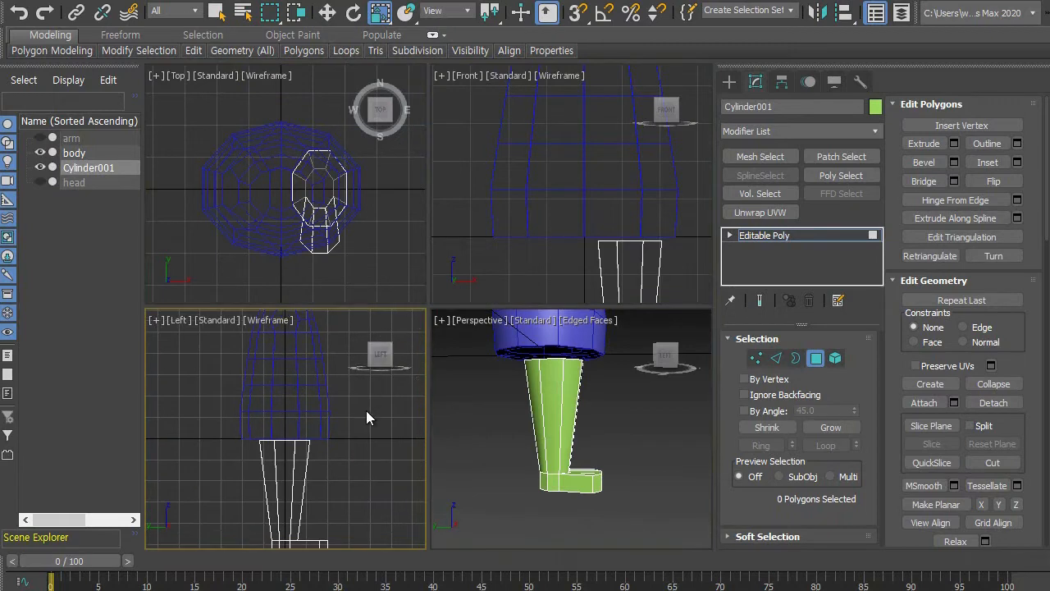
{"action": "key", "text": "alt+w"}
{"action": "middle_click_drag", "start_coordinate": [501, 436], "coordinate": [500, 324]}
{"action": "scroll", "coordinate": [507, 417], "scroll_direction": "up", "scroll_amount": 1}
{"action": "scroll", "coordinate": [507, 411], "scroll_direction": "up", "scroll_amount": 1}
{"action": "mouse_move", "coordinate": [525, 392]}
{"action": "middle_mouse_down"}
{"action": "mouse_move", "coordinate": [498, 392]}
{"action": "mouse_move", "coordinate": [527, 410]}
{"action": "mouse_move", "coordinate": [530, 379]}
{"action": "middle_mouse_up"}
{"action": "scroll", "coordinate": [527, 408], "scroll_direction": "up", "scroll_amount": 1}
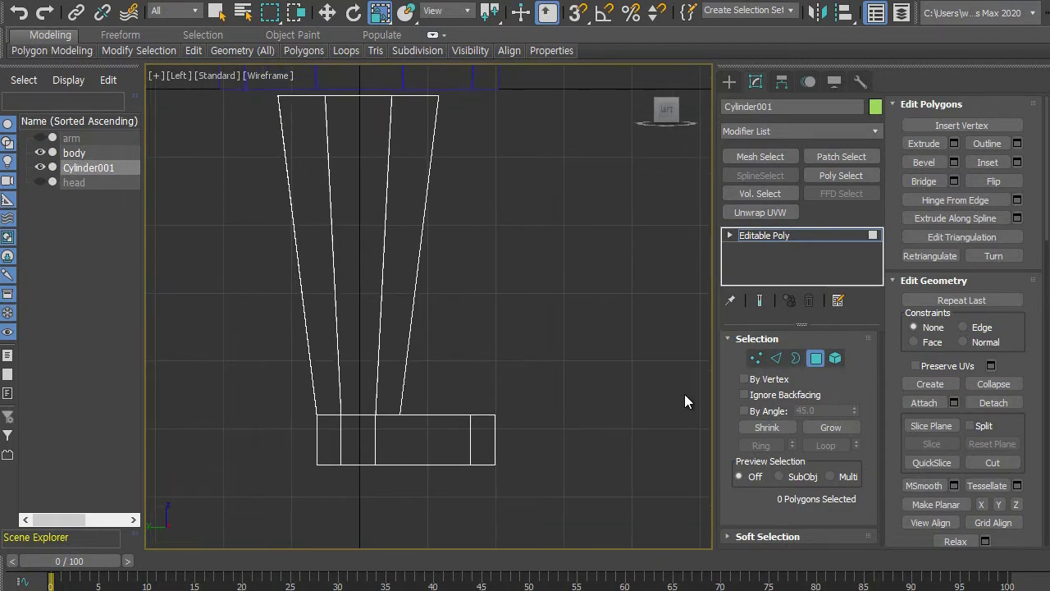
{"action": "left_click", "coordinate": [756, 359]}
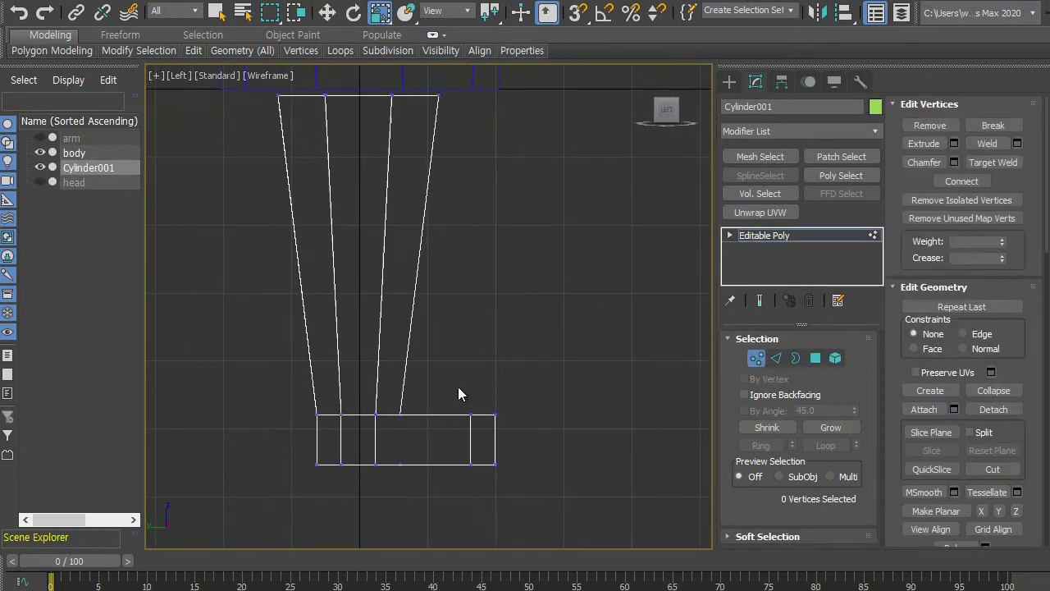
{"action": "left_click_drag", "start_coordinate": [544, 439], "coordinate": [544, 439]}
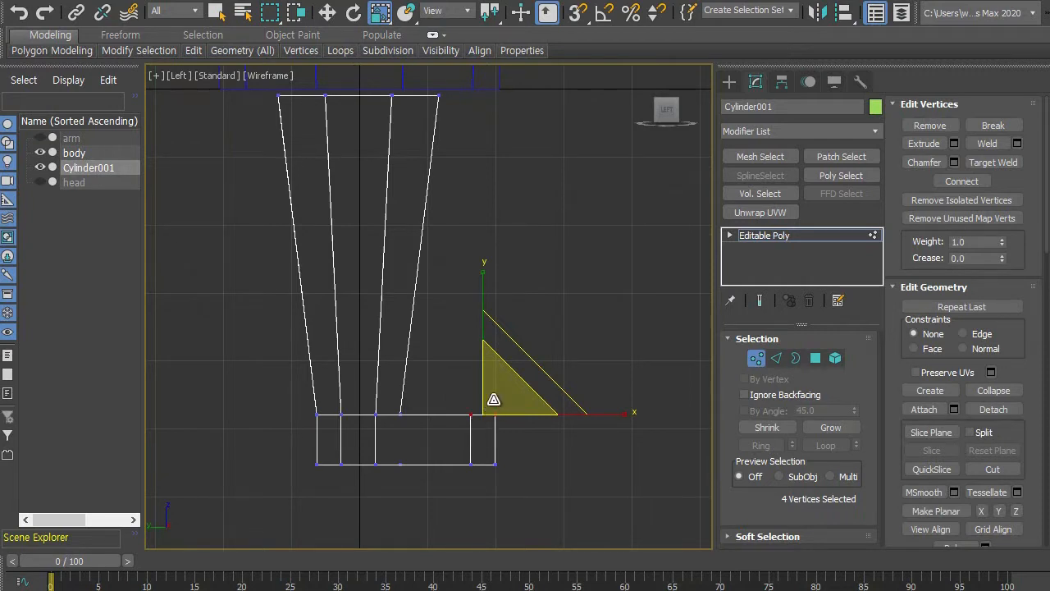
{"action": "left_click", "coordinate": [328, 13]}
{"action": "left_click_drag", "start_coordinate": [483, 293], "coordinate": [484, 313]}
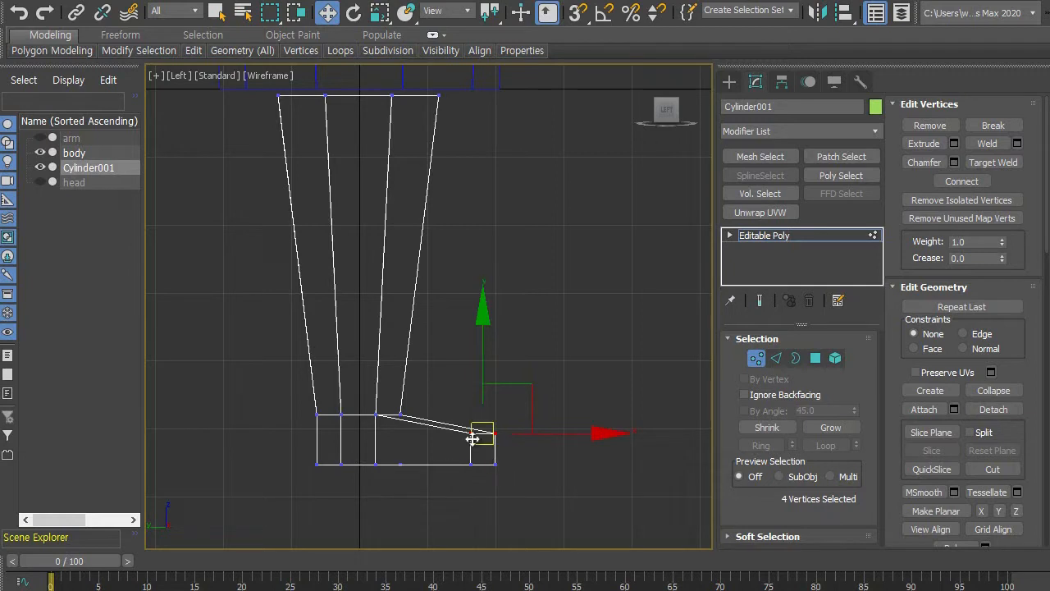
{"action": "left_click", "coordinate": [538, 466]}
Change the leg's editing level from vertices to polygons.
{"action": "middle_click_drag", "start_coordinate": [540, 467], "coordinate": [485, 472]}
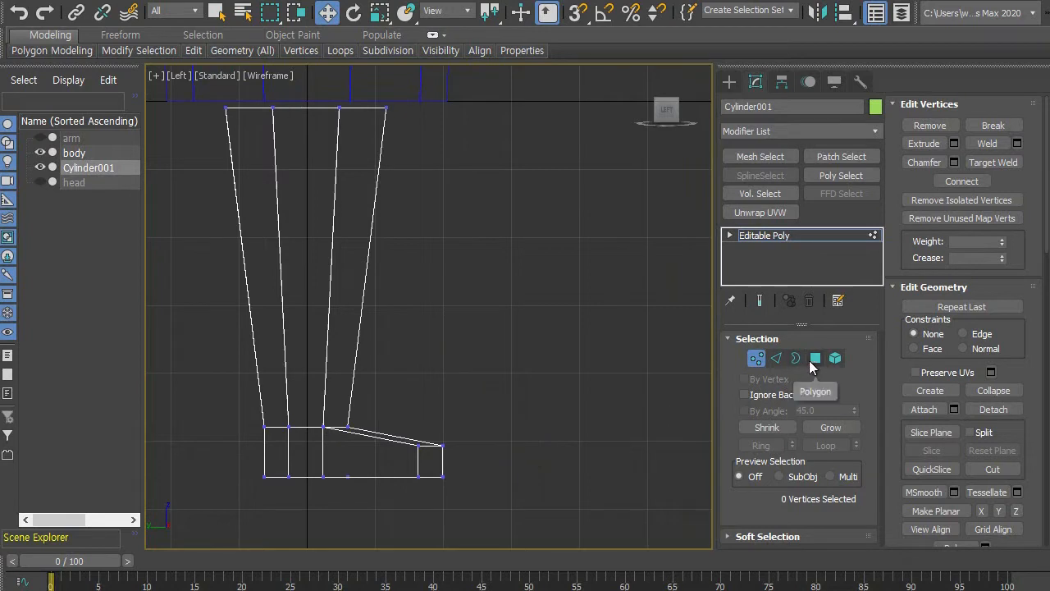
{"action": "middle_click_drag", "start_coordinate": [538, 455], "coordinate": [535, 447]}
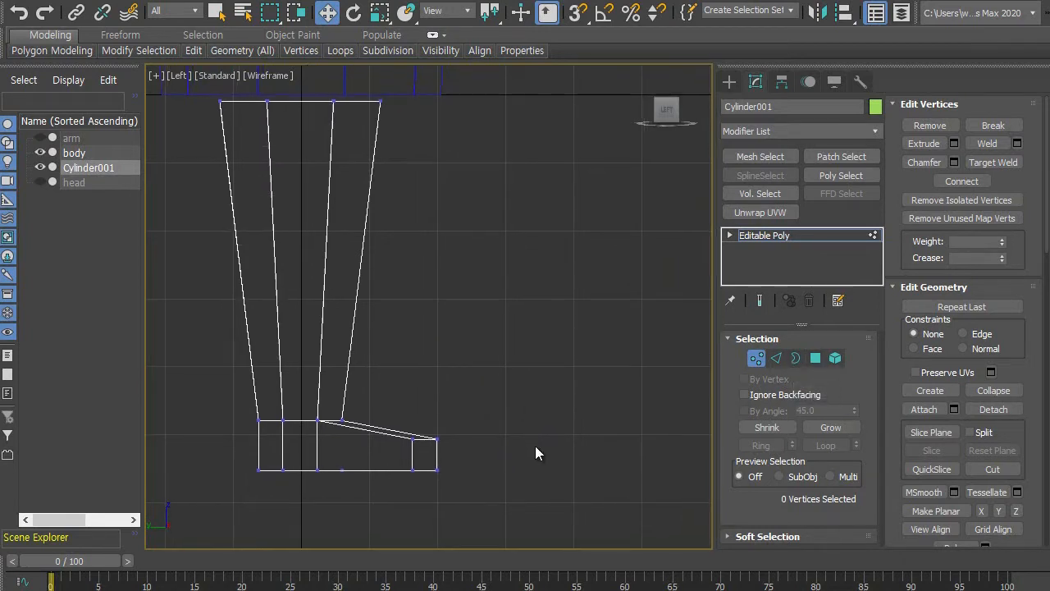
{"action": "left_click", "coordinate": [814, 358]}
{"action": "mouse_move", "coordinate": [539, 426]}
{"action": "middle_mouse_down"}
{"action": "mouse_move", "coordinate": [526, 442]}
{"action": "mouse_move", "coordinate": [524, 433]}
{"action": "middle_mouse_up"}
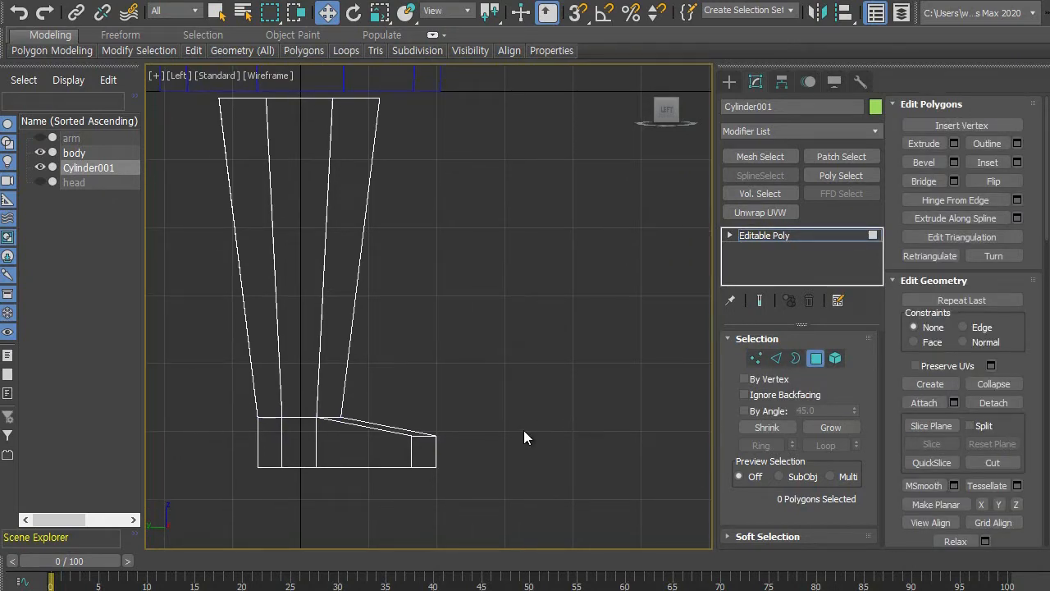
Examine the shape of the leg and foot in the Perspective, Front and Left views.
{"action": "key", "text": "alt+w"}
{"action": "left_click", "coordinate": [522, 430]}
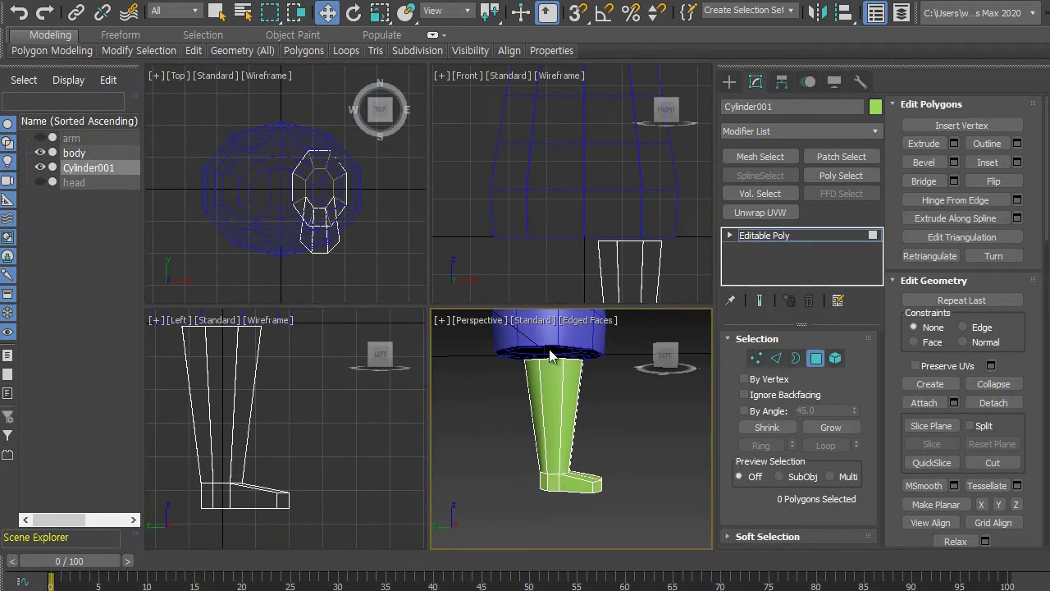
{"action": "middle_click_drag", "start_coordinate": [628, 484], "coordinate": [608, 494], "text": "alt"}
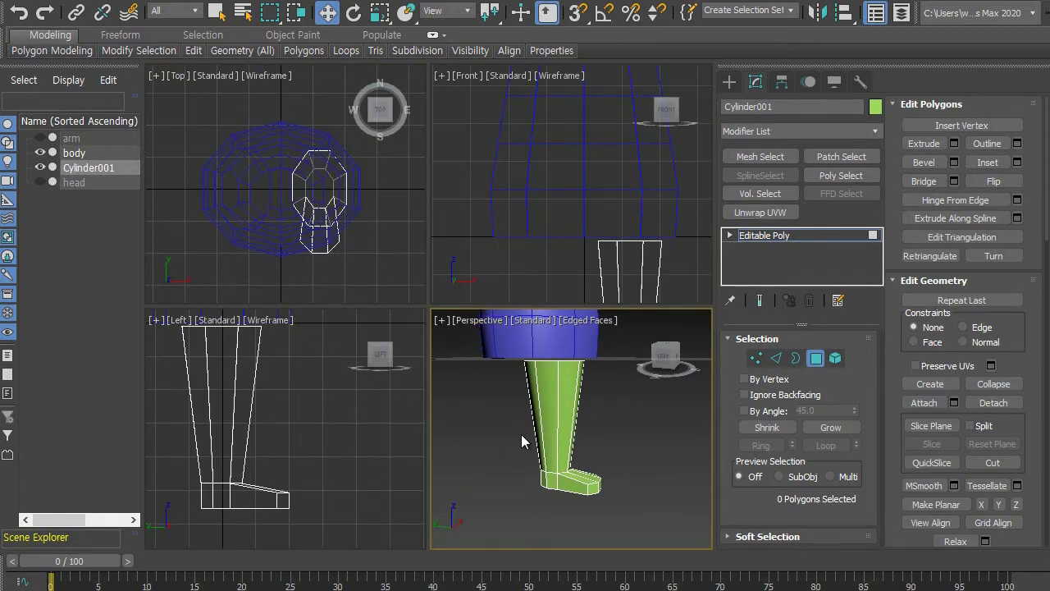
{"action": "middle_click_drag", "start_coordinate": [532, 453], "coordinate": [493, 456], "text": "alt"}
{"action": "middle_click_drag", "start_coordinate": [610, 470], "coordinate": [574, 405], "text": "alt"}
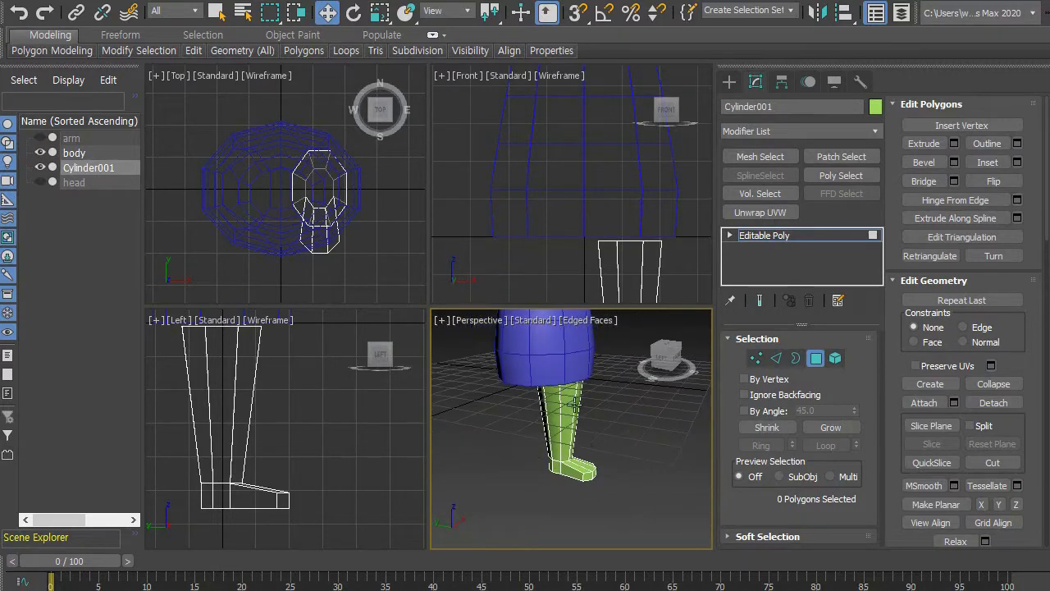
{"action": "middle_click_drag", "start_coordinate": [554, 490], "coordinate": [537, 467]}
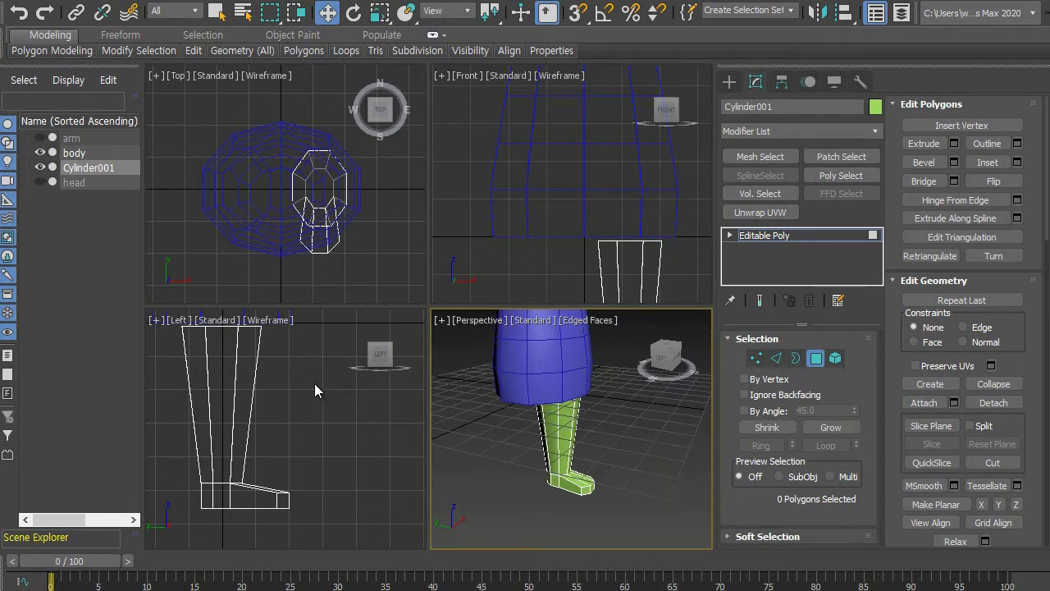
{"action": "middle_click_drag", "start_coordinate": [468, 215], "coordinate": [469, 156]}
{"action": "scroll", "coordinate": [517, 220], "scroll_direction": "down", "scroll_amount": 3}
{"action": "middle_click_drag", "start_coordinate": [513, 230], "coordinate": [524, 178]}
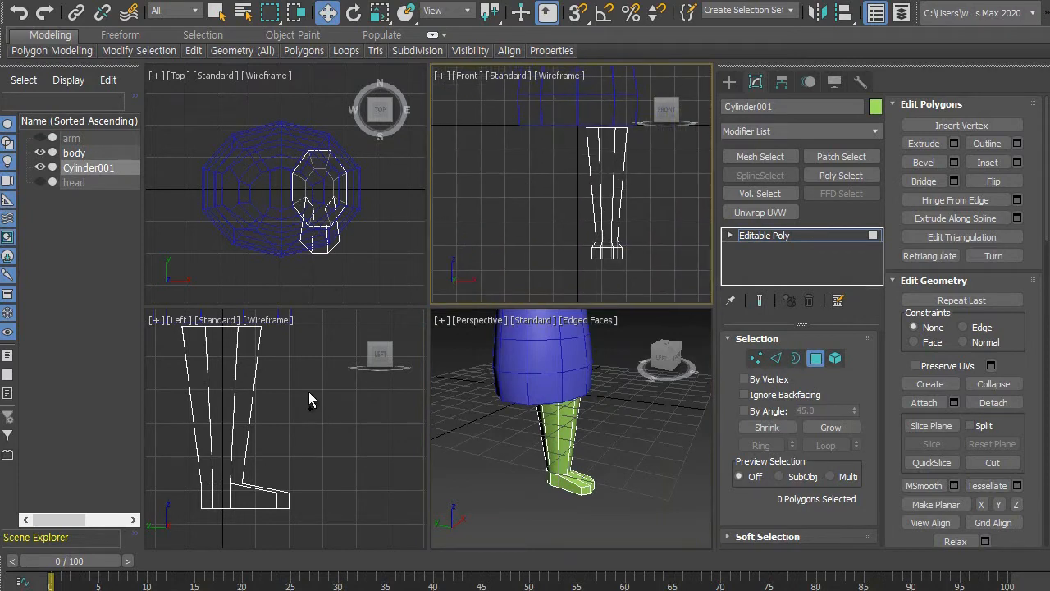
{"action": "scroll", "coordinate": [309, 402], "scroll_direction": "down", "scroll_amount": 1}
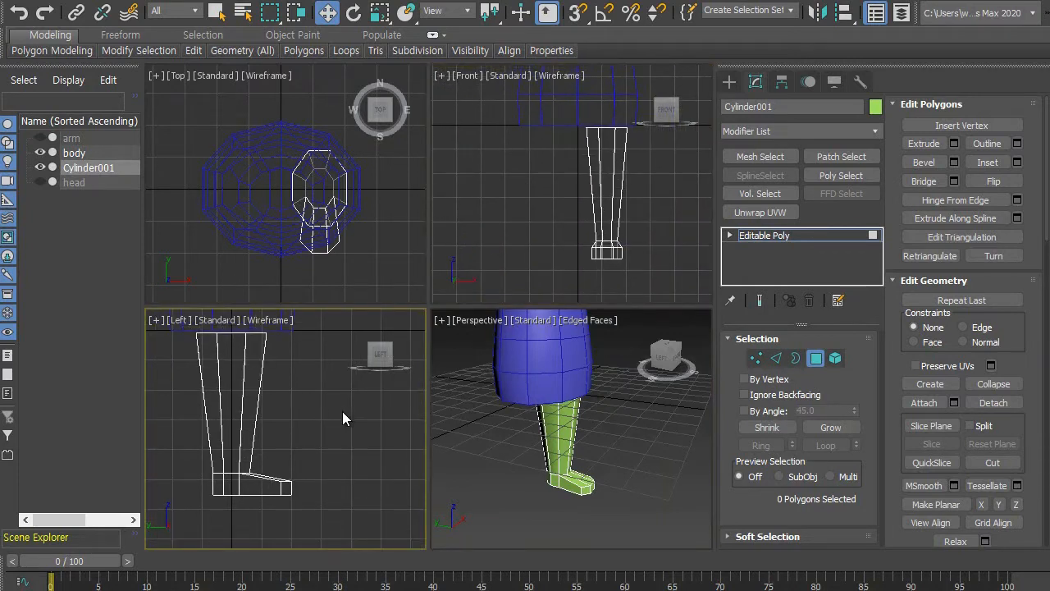
{"action": "scroll", "coordinate": [498, 452], "scroll_direction": "down", "scroll_amount": 2}
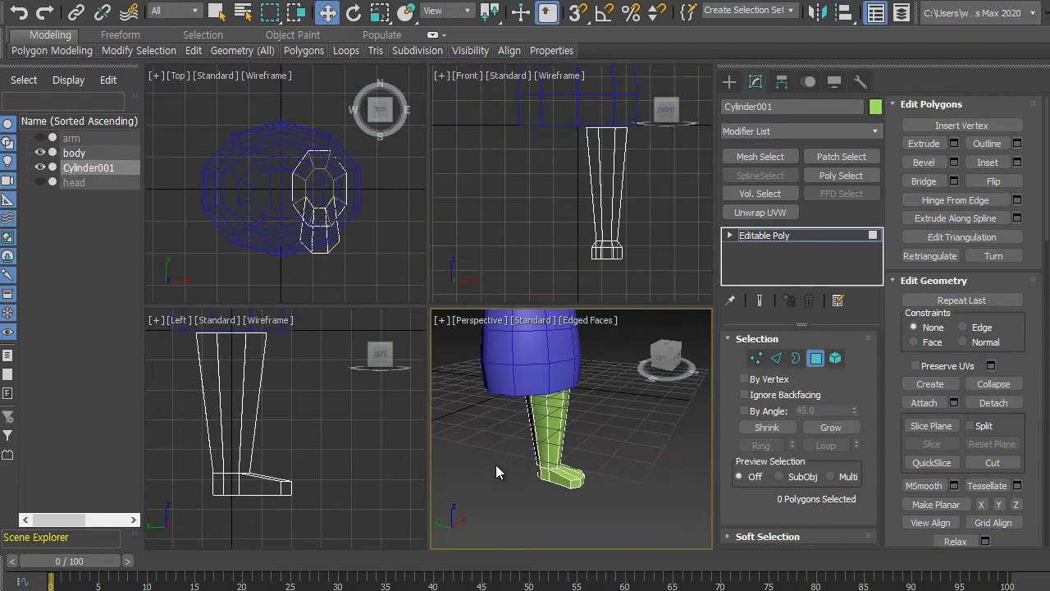
{"action": "middle_click_drag", "start_coordinate": [527, 490], "coordinate": [566, 511], "text": "alt"}
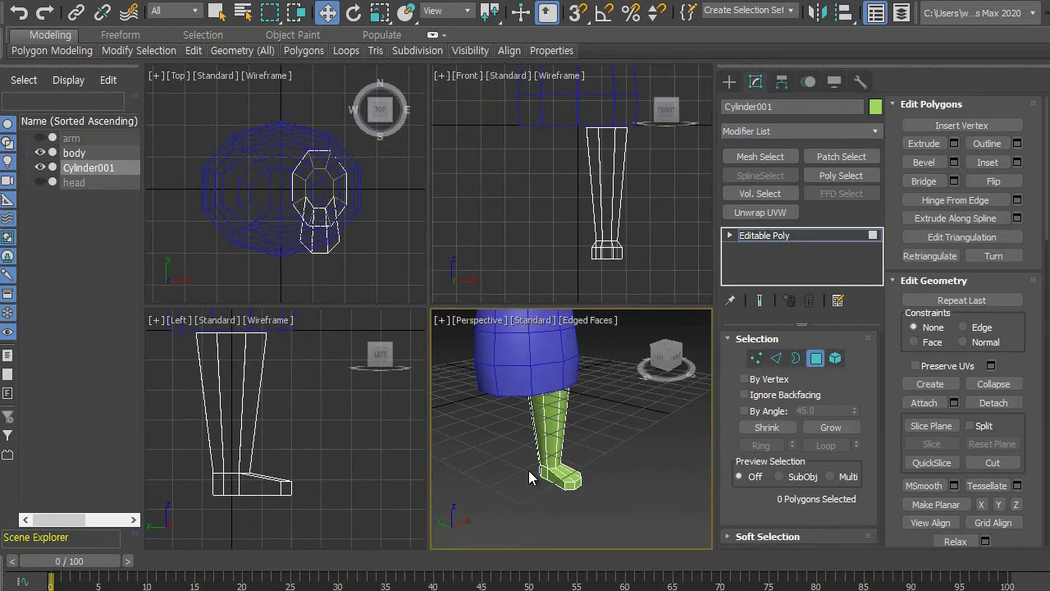
In the Perspective view, select the three polygons at the toe end and extrude them with a height of 2.065.
{"action": "key", "text": "alt+w"}
{"action": "scroll", "coordinate": [472, 443], "scroll_direction": "up", "scroll_amount": 6}
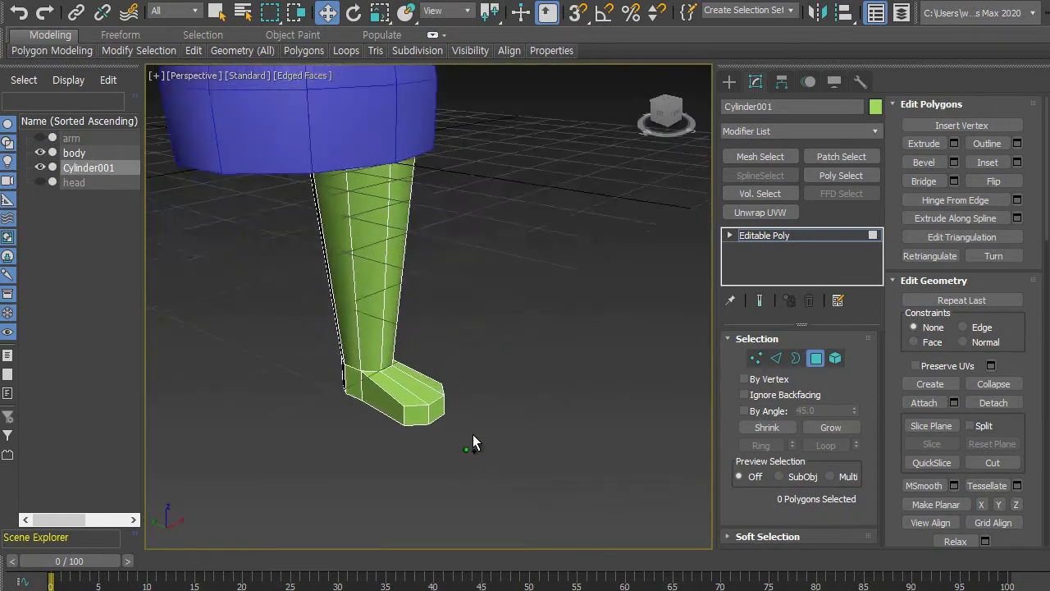
{"action": "left_click", "coordinate": [401, 404]}
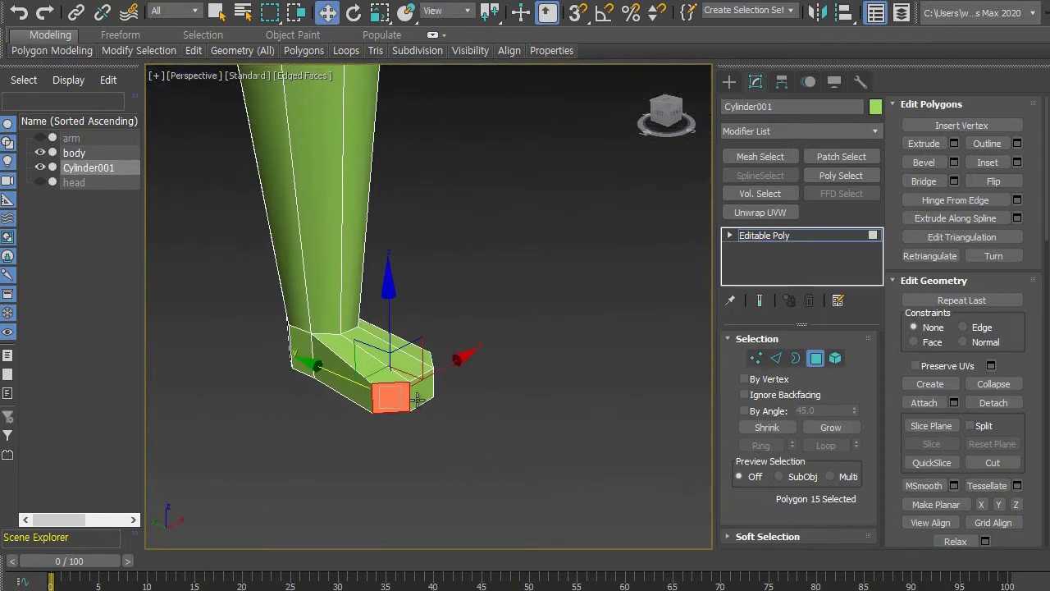
{"action": "left_click", "coordinate": [426, 394], "text": "ctrl"}
{"action": "middle_click_drag", "start_coordinate": [502, 425], "coordinate": [396, 432], "text": "alt"}
{"action": "left_click", "coordinate": [452, 401], "text": "ctrl"}
{"action": "middle_click_drag", "start_coordinate": [451, 401], "coordinate": [681, 350], "text": "alt"}
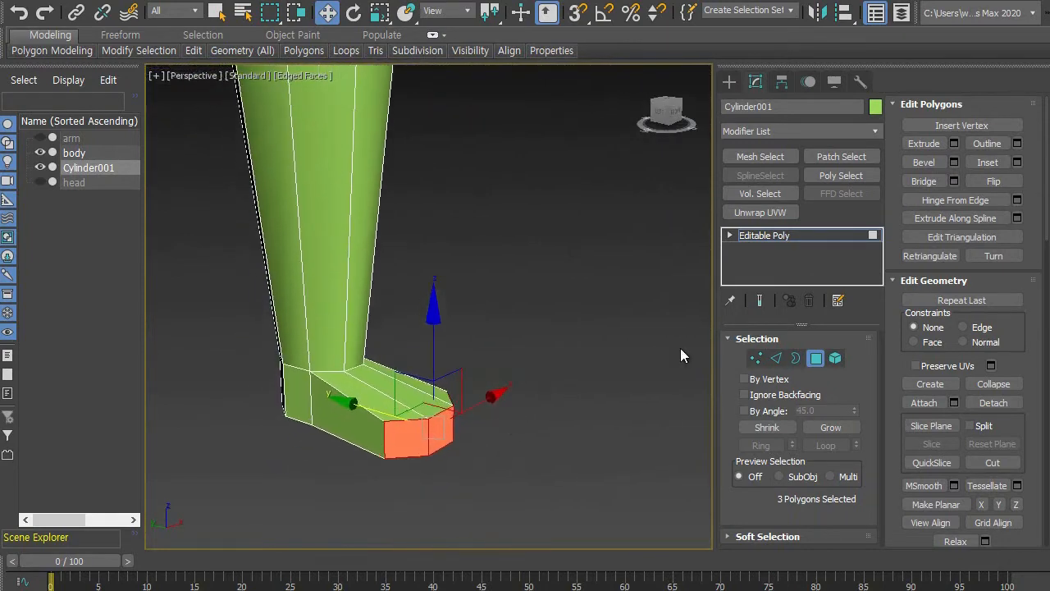
{"action": "left_click", "coordinate": [954, 144]}
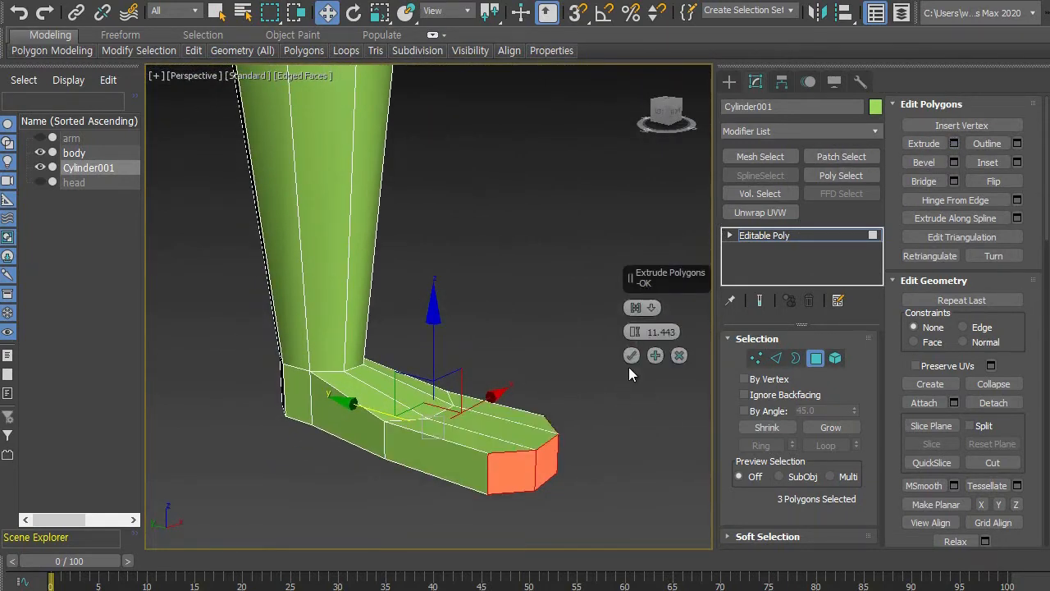
{"action": "left_click_drag", "start_coordinate": [635, 332], "coordinate": [628, 370]}
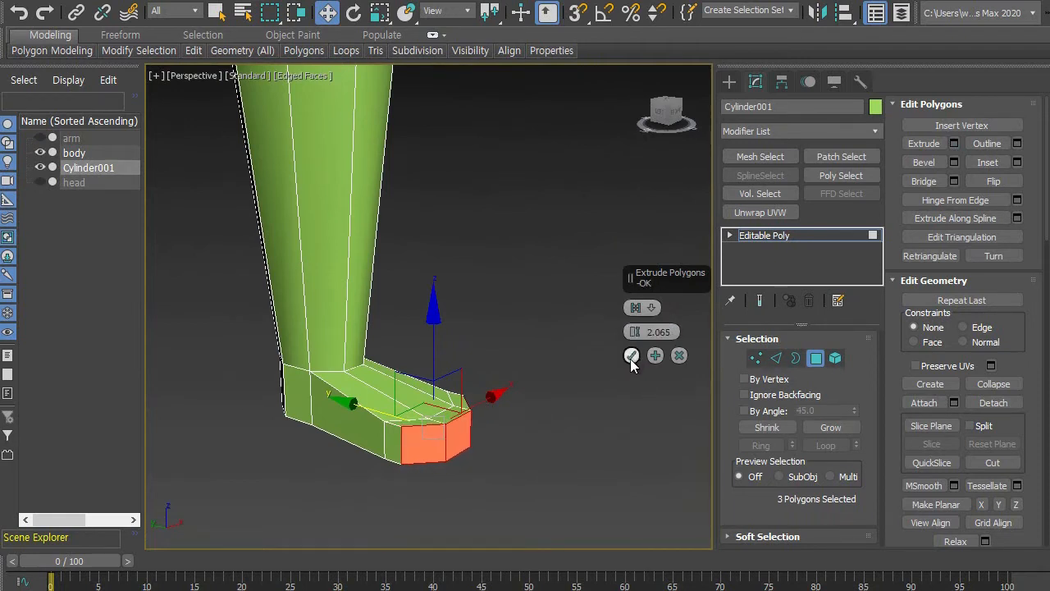
{"action": "left_click", "coordinate": [632, 356]}
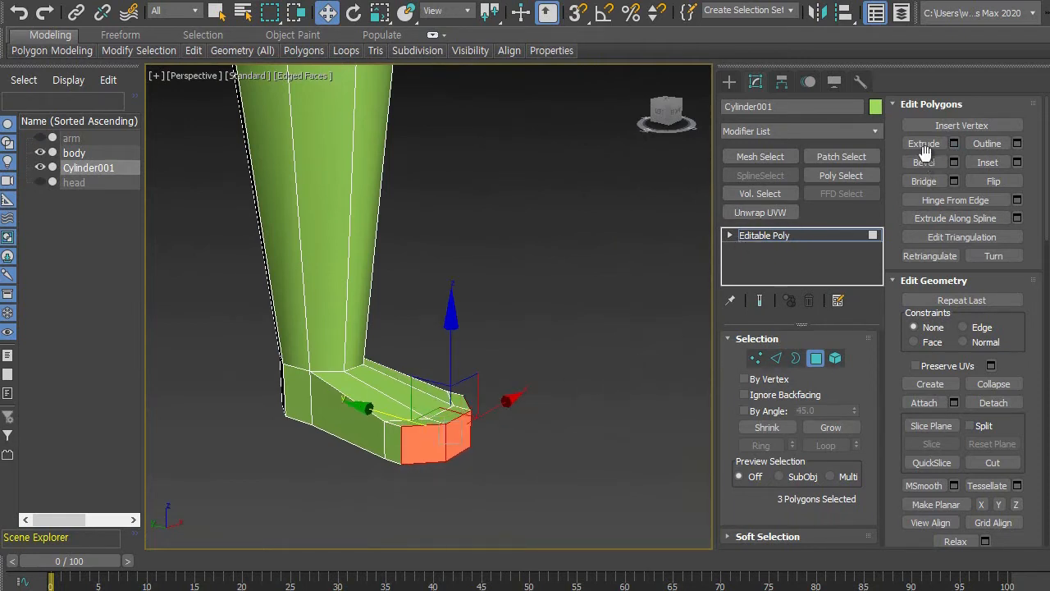
{"action": "left_click", "coordinate": [379, 11]}
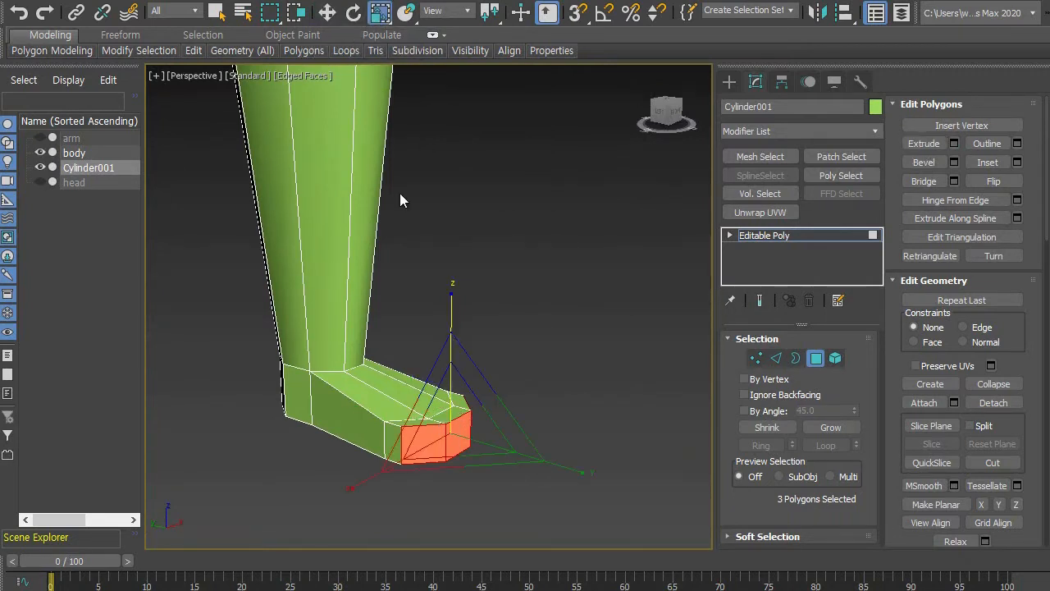
{"action": "left_click_drag", "start_coordinate": [445, 424], "coordinate": [445, 425]}
{"action": "middle_click_drag", "start_coordinate": [543, 399], "coordinate": [584, 425], "text": "alt"}
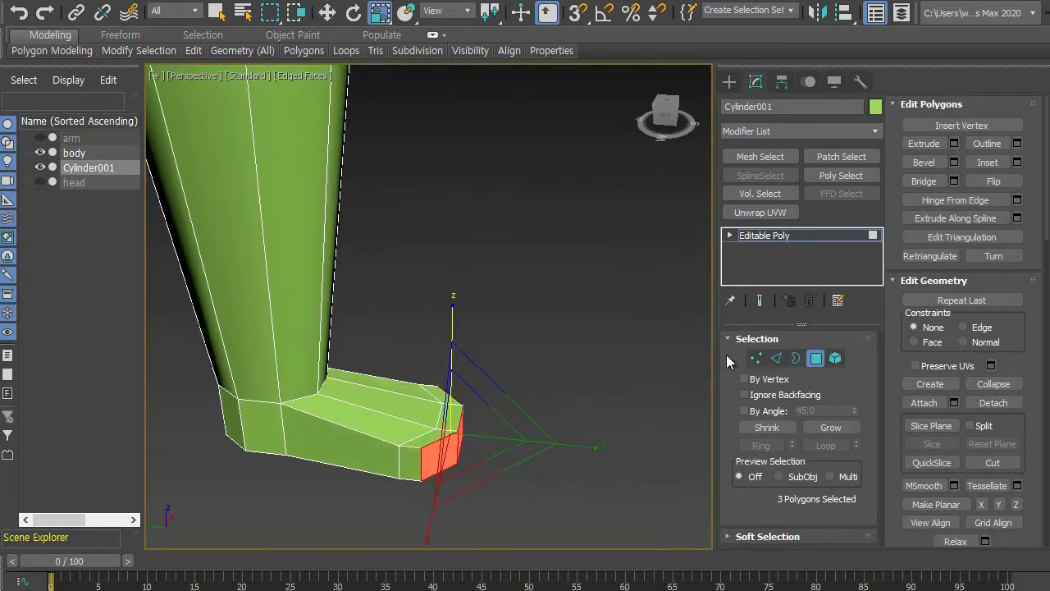
At vertex level, select the four upper vertices at the toe's front end and move them up slightly, then clear the selection.
{"action": "left_click", "coordinate": [751, 360]}
{"action": "middle_click_drag", "start_coordinate": [457, 410], "coordinate": [464, 365]}
{"action": "scroll", "coordinate": [450, 418], "scroll_direction": "up", "scroll_amount": 3}
{"action": "left_click", "coordinate": [412, 386]}
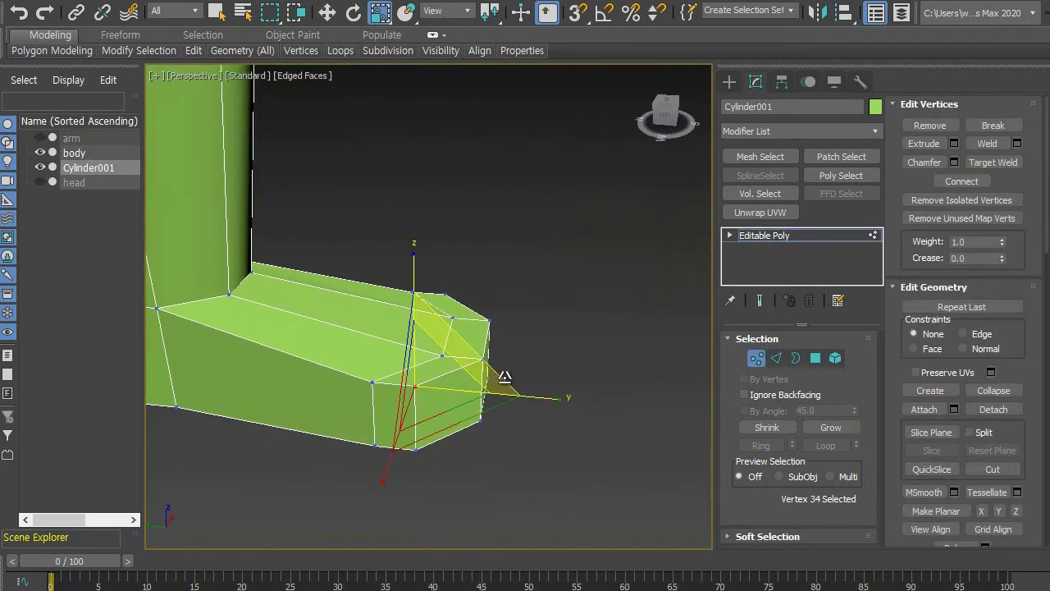
{"action": "left_click", "coordinate": [483, 359], "text": "ctrl"}
{"action": "middle_click_drag", "start_coordinate": [490, 371], "coordinate": [580, 369], "text": "alt"}
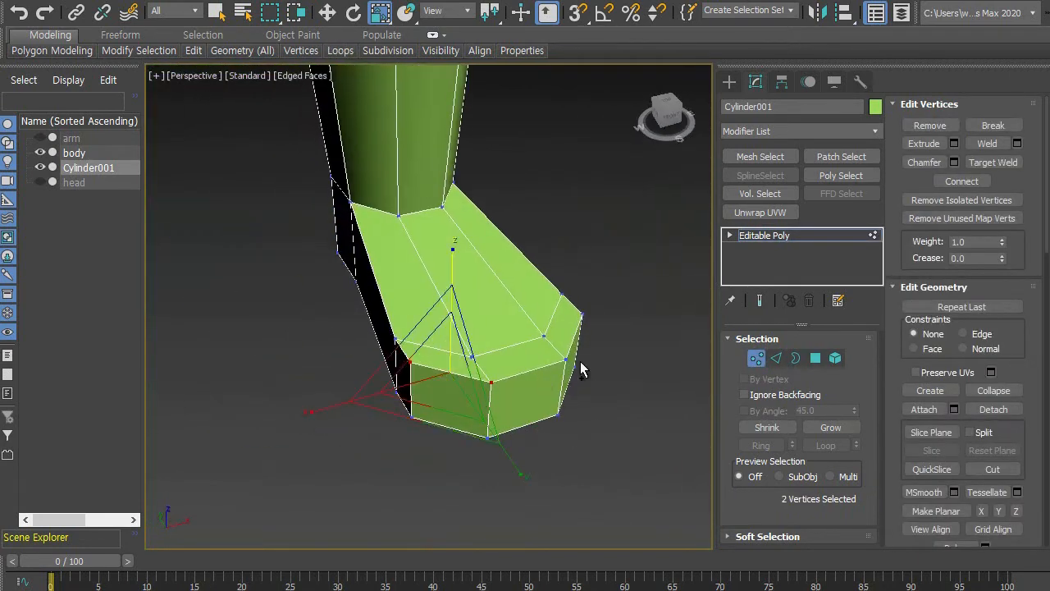
{"action": "left_click", "coordinate": [565, 360], "text": "ctrl"}
{"action": "left_click", "coordinate": [582, 315], "text": "ctrl"}
{"action": "middle_click_drag", "start_coordinate": [455, 424], "coordinate": [490, 417], "text": "alt"}
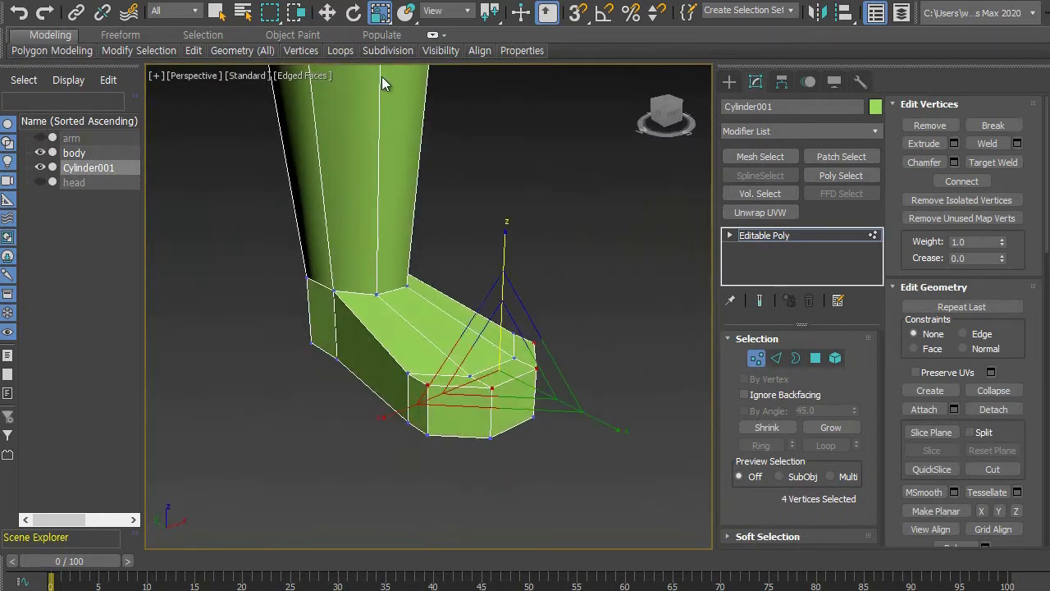
{"action": "left_click", "coordinate": [328, 13]}
{"action": "left_click_drag", "start_coordinate": [503, 259], "coordinate": [503, 242]}
{"action": "middle_click_drag", "start_coordinate": [469, 312], "coordinate": [551, 311], "text": "alt"}
{"action": "left_click", "coordinate": [599, 339]}
At polygon level, extrude the three polygons at the toe's front end with a height of 2.065.
{"action": "middle_click_drag", "start_coordinate": [544, 429], "coordinate": [491, 471], "text": "alt"}
{"action": "left_click", "coordinate": [815, 359]}
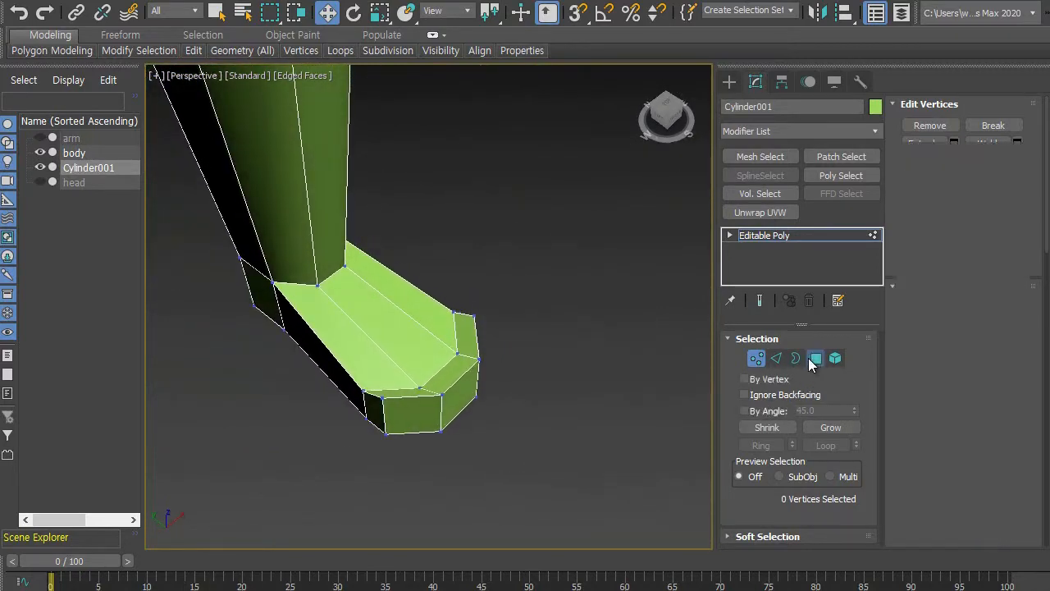
{"action": "middle_click_drag", "start_coordinate": [518, 434], "coordinate": [595, 373], "text": "alt"}
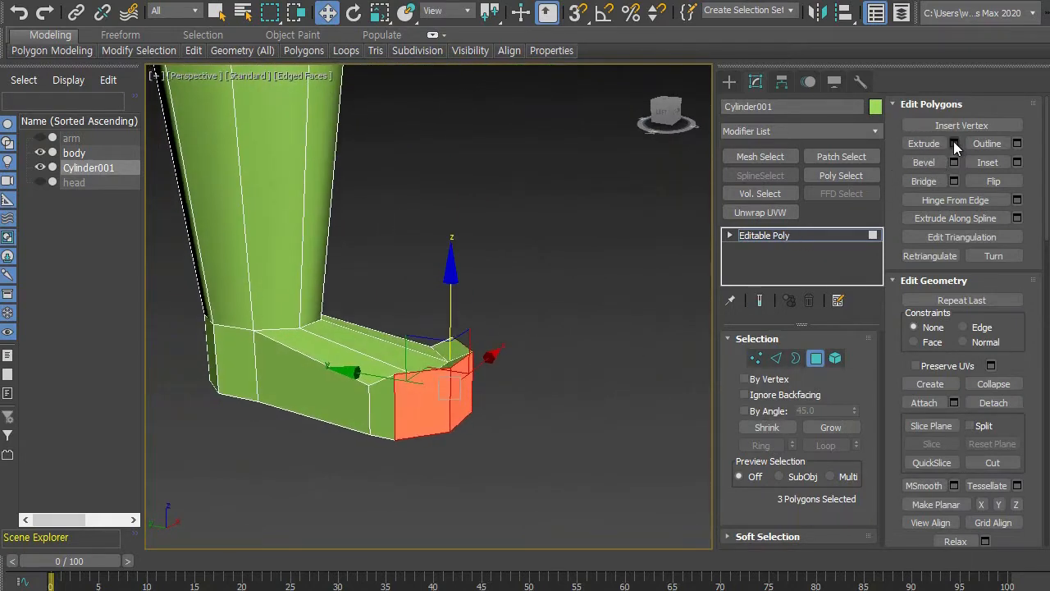
{"action": "left_click", "coordinate": [956, 140]}
{"action": "middle_click_drag", "start_coordinate": [632, 312], "coordinate": [625, 337], "text": "alt"}
{"action": "left_click", "coordinate": [632, 355]}
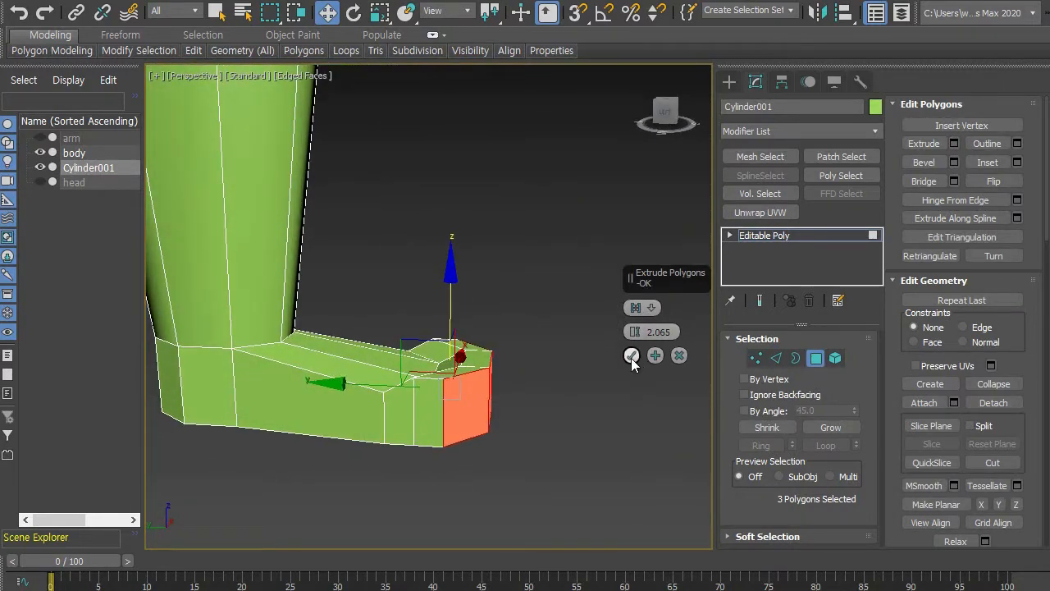
At vertex level, select the upper vertices of the newly extruded toe tip and move them down, then clear the selection.
{"action": "middle_click_drag", "start_coordinate": [574, 378], "coordinate": [513, 400], "text": "alt"}
{"action": "left_click", "coordinate": [755, 357]}
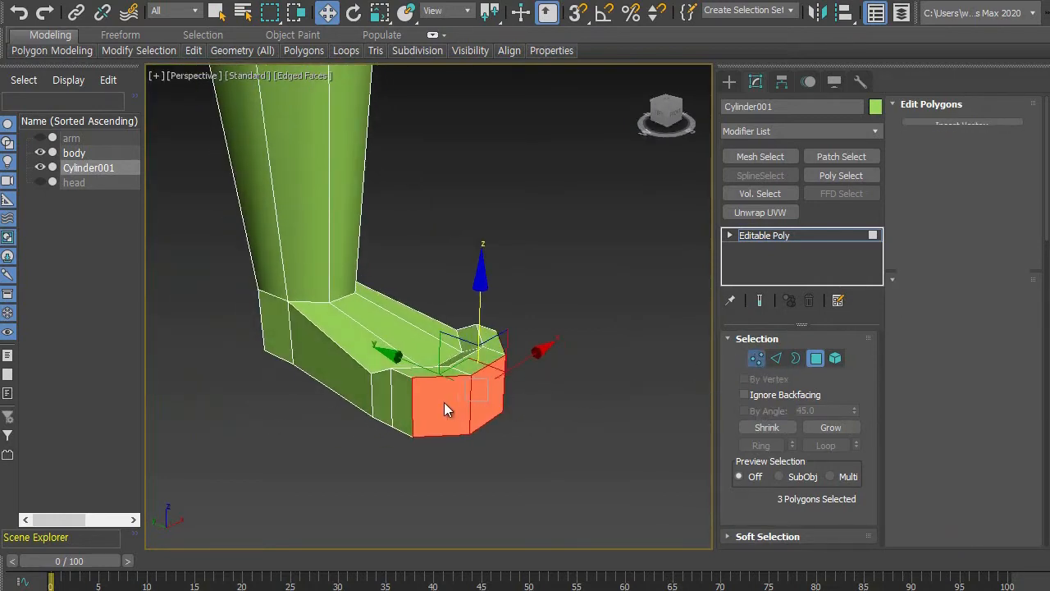
{"action": "left_click", "coordinate": [412, 375]}
{"action": "left_click", "coordinate": [471, 376], "text": "ctrl"}
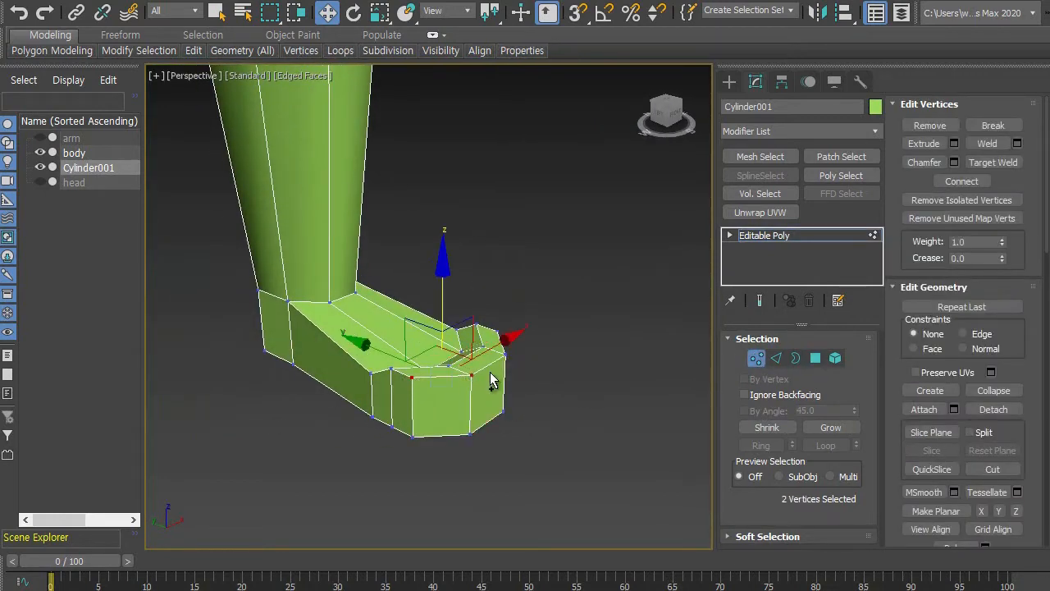
{"action": "middle_click_drag", "start_coordinate": [552, 382], "coordinate": [519, 283], "text": "alt"}
{"action": "left_click", "coordinate": [549, 347], "text": "ctrl"}
{"action": "left_click_drag", "start_coordinate": [489, 238], "coordinate": [492, 260]}
{"action": "middle_click_drag", "start_coordinate": [492, 260], "coordinate": [580, 392], "text": "alt"}
{"action": "left_click", "coordinate": [544, 433]}
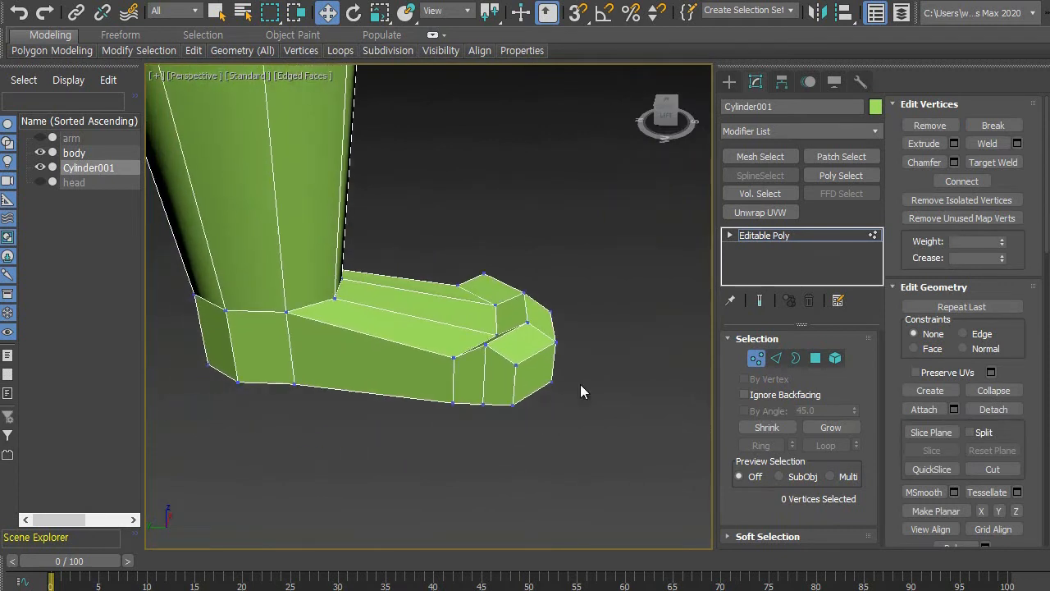
Select the six outer upper vertices along both sides of the toe and move them down, then clear the selection.
{"action": "left_click", "coordinate": [485, 343]}
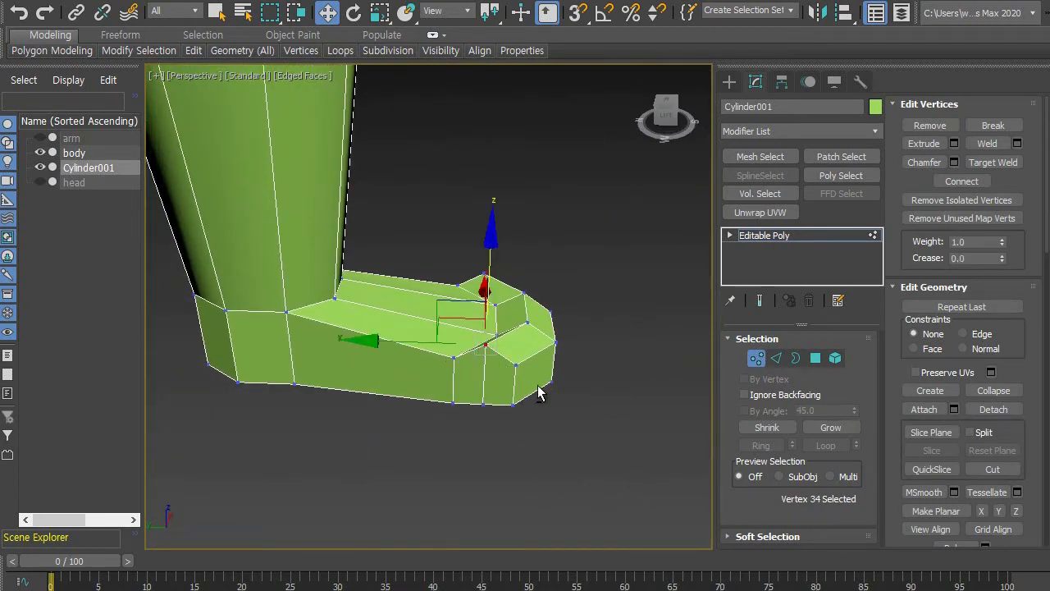
{"action": "middle_click_drag", "start_coordinate": [539, 393], "coordinate": [530, 375], "text": "alt"}
{"action": "left_click", "coordinate": [516, 364], "text": "ctrl"}
{"action": "left_click", "coordinate": [454, 362], "text": "ctrl"}
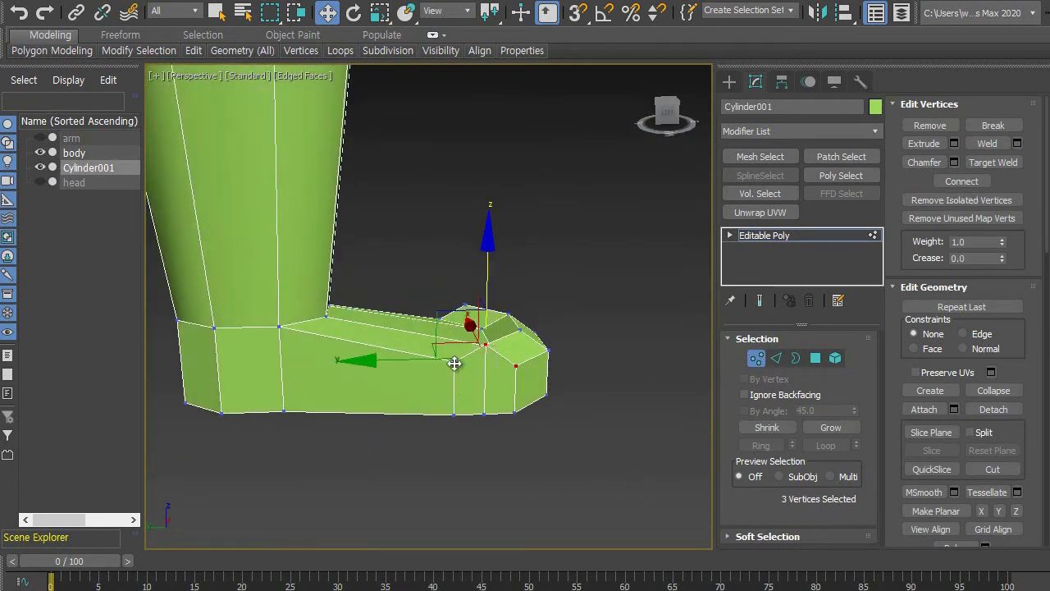
{"action": "middle_click_drag", "start_coordinate": [649, 398], "coordinate": [428, 429], "text": "alt"}
{"action": "left_click", "coordinate": [443, 430], "text": "ctrl"}
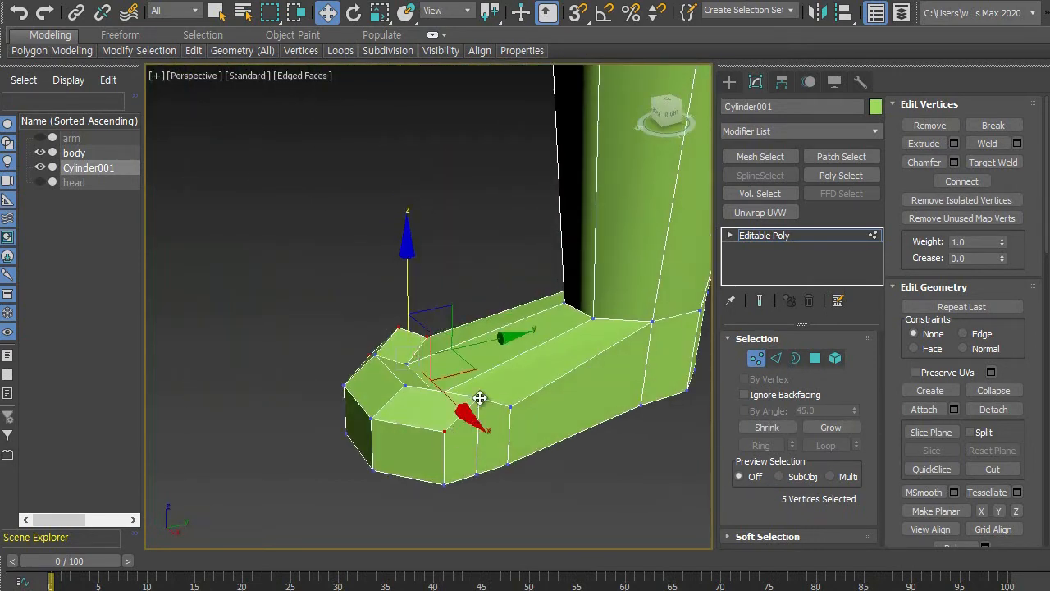
{"action": "left_click", "coordinate": [510, 405], "text": "ctrl"}
{"action": "middle_click_drag", "start_coordinate": [511, 412], "coordinate": [433, 283], "text": "alt"}
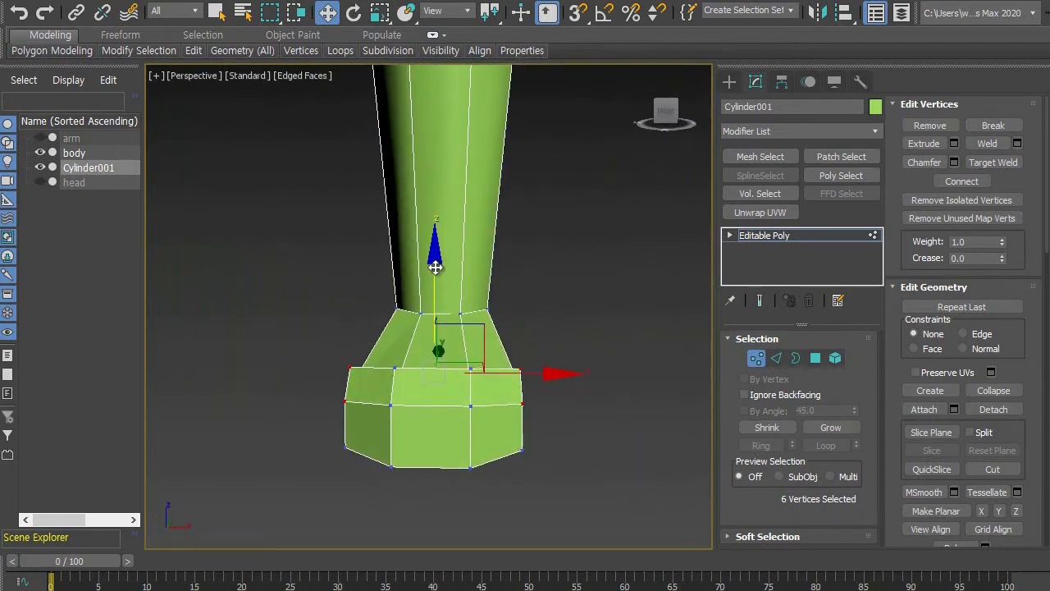
{"action": "middle_click_drag", "start_coordinate": [368, 424], "coordinate": [511, 443], "text": "alt"}
{"action": "left_click", "coordinate": [488, 433]}
{"action": "left_click", "coordinate": [474, 412]}
{"action": "middle_click_drag", "start_coordinate": [474, 413], "coordinate": [447, 470], "text": "alt"}
{"action": "left_click", "coordinate": [482, 454]}
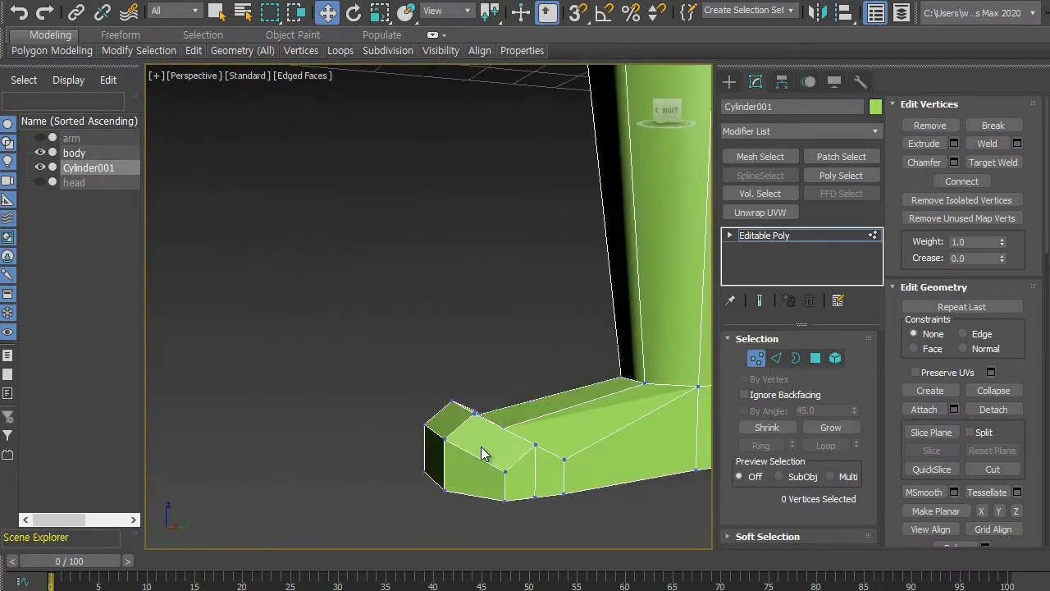
Select the middle one of the three outer upper vertices on each side of the toe and lower both slightly.
{"action": "left_click", "coordinate": [535, 447]}
{"action": "middle_click_drag", "start_coordinate": [537, 446], "coordinate": [551, 386], "text": "alt"}
{"action": "left_click", "coordinate": [427, 496], "text": "ctrl"}
{"action": "scroll", "coordinate": [551, 386], "scroll_direction": "down", "scroll_amount": 5}
{"action": "scroll", "coordinate": [548, 415], "scroll_direction": "up", "scroll_amount": 5}
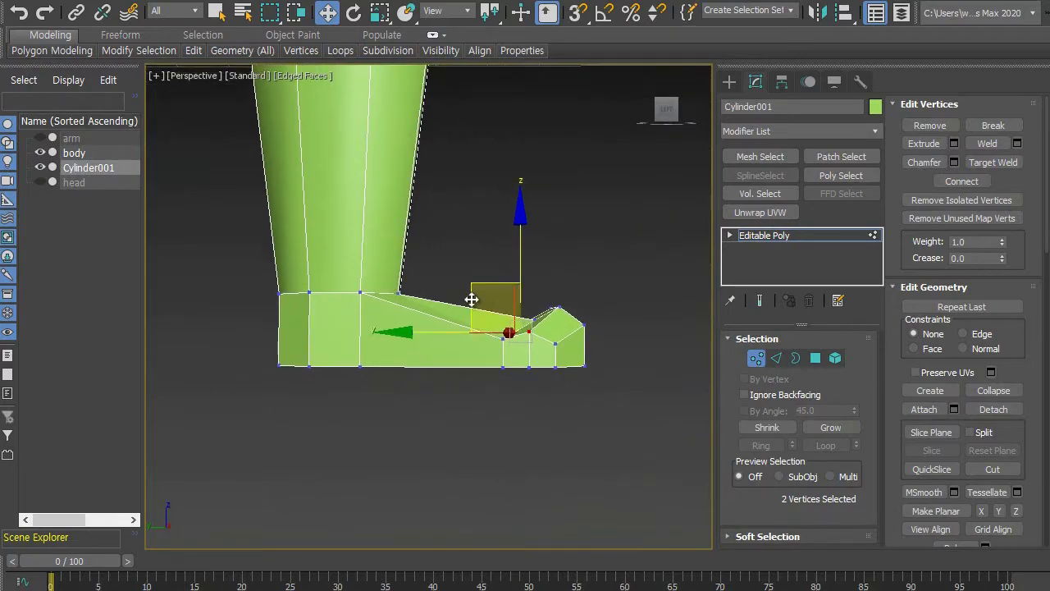
{"action": "middle_click_drag", "start_coordinate": [585, 359], "coordinate": [572, 406], "text": "alt"}
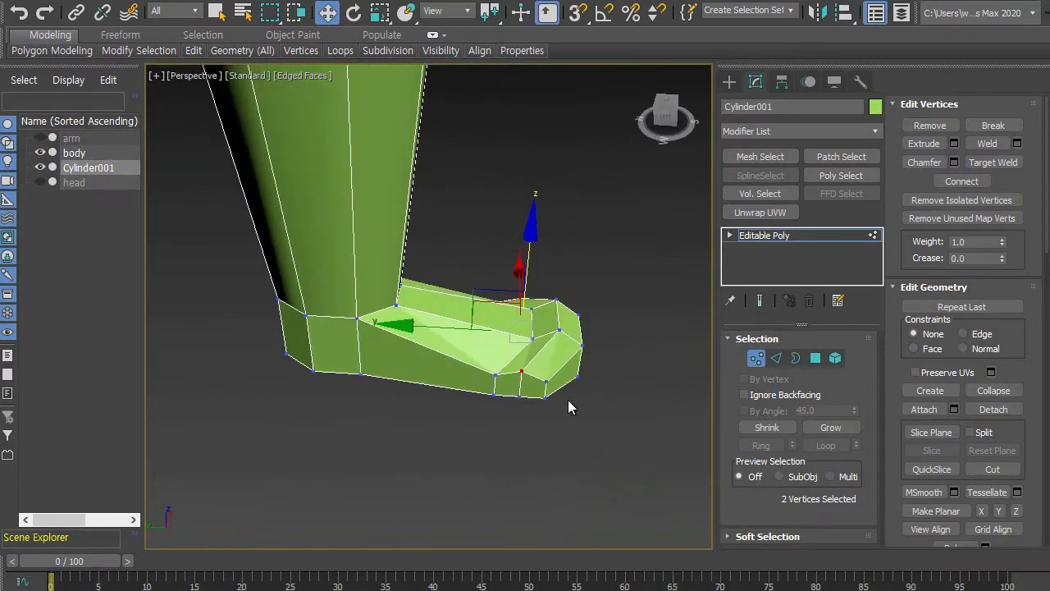
Move the two inner top vertices where the foot's slope meets the toe back toward the leg, then clear the selection.
{"action": "left_click", "coordinate": [532, 305]}
{"action": "middle_click_drag", "start_coordinate": [583, 388], "coordinate": [524, 339], "text": "alt"}
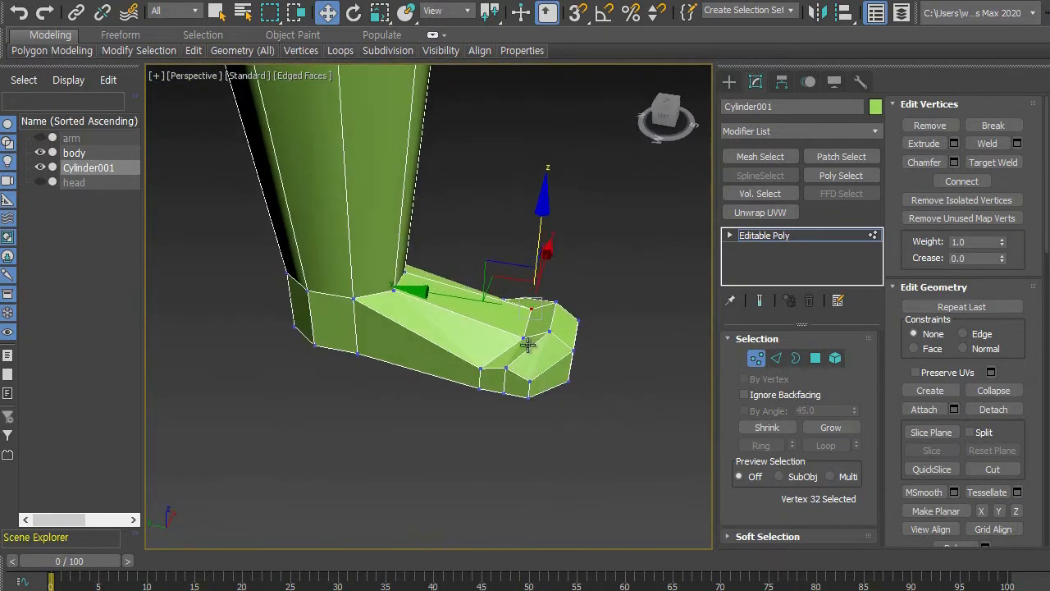
{"action": "left_click", "coordinate": [524, 339], "text": "ctrl"}
{"action": "scroll", "coordinate": [530, 355], "scroll_direction": "up", "scroll_amount": 4}
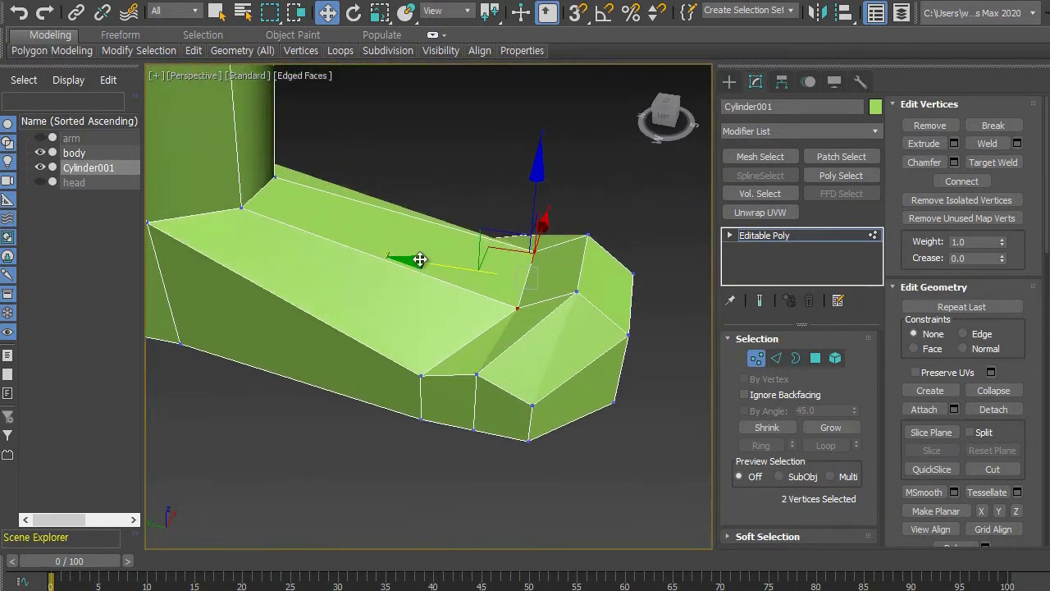
{"action": "middle_click_drag", "start_coordinate": [410, 339], "coordinate": [459, 382], "text": "alt"}
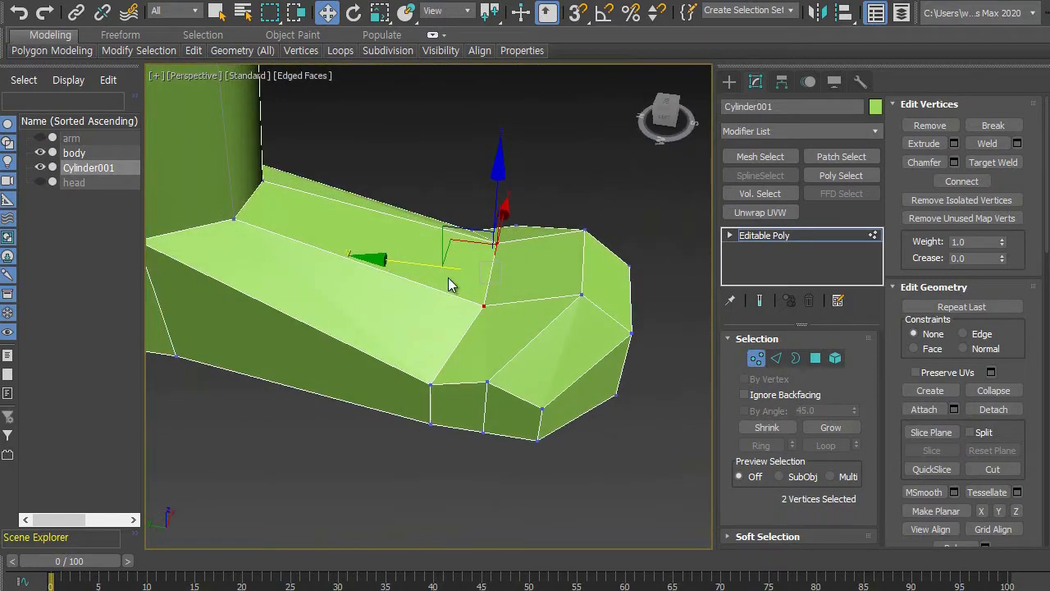
{"action": "scroll", "coordinate": [537, 360], "scroll_direction": "down", "scroll_amount": 3}
{"action": "mouse_move", "coordinate": [537, 359]}
{"action": "middle_mouse_down", "text": "alt"}
{"action": "mouse_move", "coordinate": [530, 337]}
{"action": "mouse_move", "coordinate": [542, 345]}
{"action": "middle_mouse_up", "text": "alt"}
{"action": "left_click", "coordinate": [592, 382]}
Select the lower vertices at the heel and move them backward to flare the heel, then clear the selection.
{"action": "middle_click_drag", "start_coordinate": [592, 382], "coordinate": [517, 405], "text": "alt"}
{"action": "scroll", "coordinate": [583, 392], "scroll_direction": "down", "scroll_amount": 3}
{"action": "scroll", "coordinate": [504, 443], "scroll_direction": "up", "scroll_amount": 3}
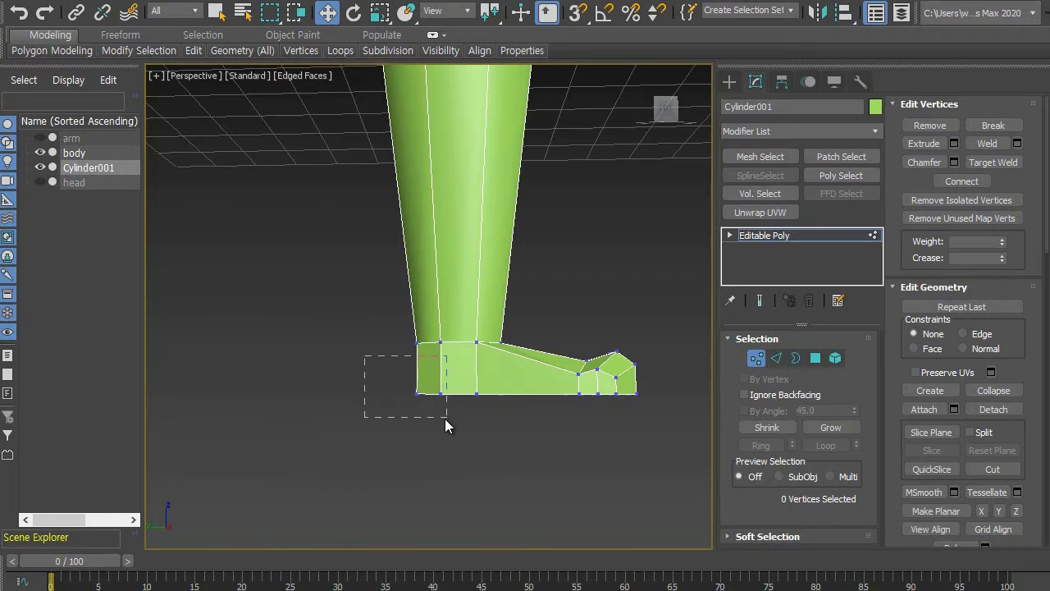
{"action": "left_click_drag", "start_coordinate": [446, 418], "coordinate": [451, 420]}
{"action": "middle_click_drag", "start_coordinate": [444, 436], "coordinate": [464, 448], "text": "alt"}
{"action": "left_click_drag", "start_coordinate": [312, 395], "coordinate": [304, 397]}
{"action": "left_click", "coordinate": [519, 416]}
Examine the proportions of the leg and foot in the Perspective view and the enlarged Left view.
{"action": "scroll", "coordinate": [516, 471], "scroll_direction": "down", "scroll_amount": 4}
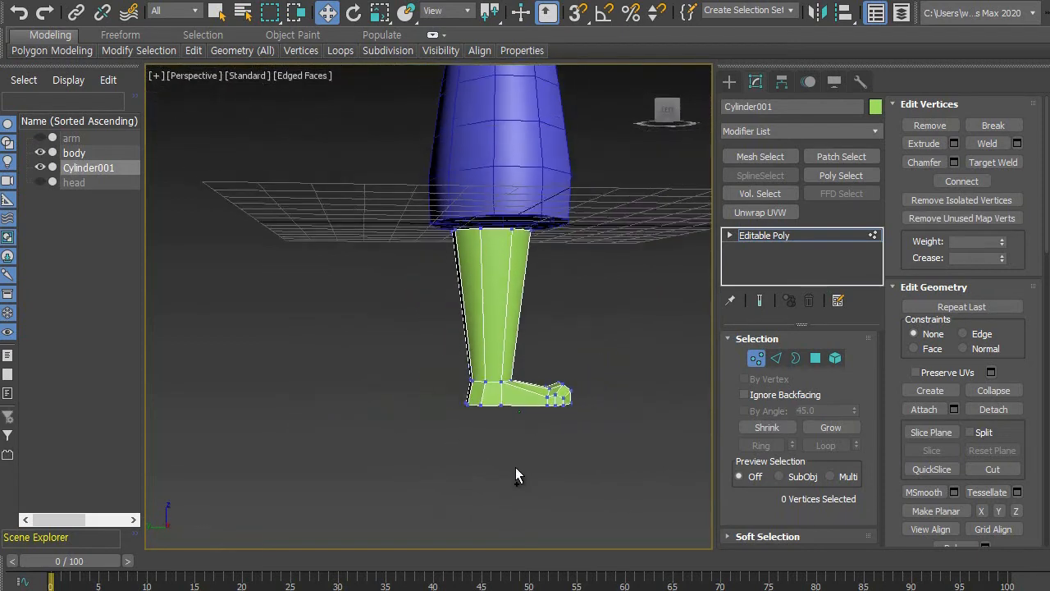
{"action": "scroll", "coordinate": [535, 440], "scroll_direction": "up", "scroll_amount": 3}
{"action": "middle_click_drag", "start_coordinate": [538, 425], "coordinate": [530, 453]}
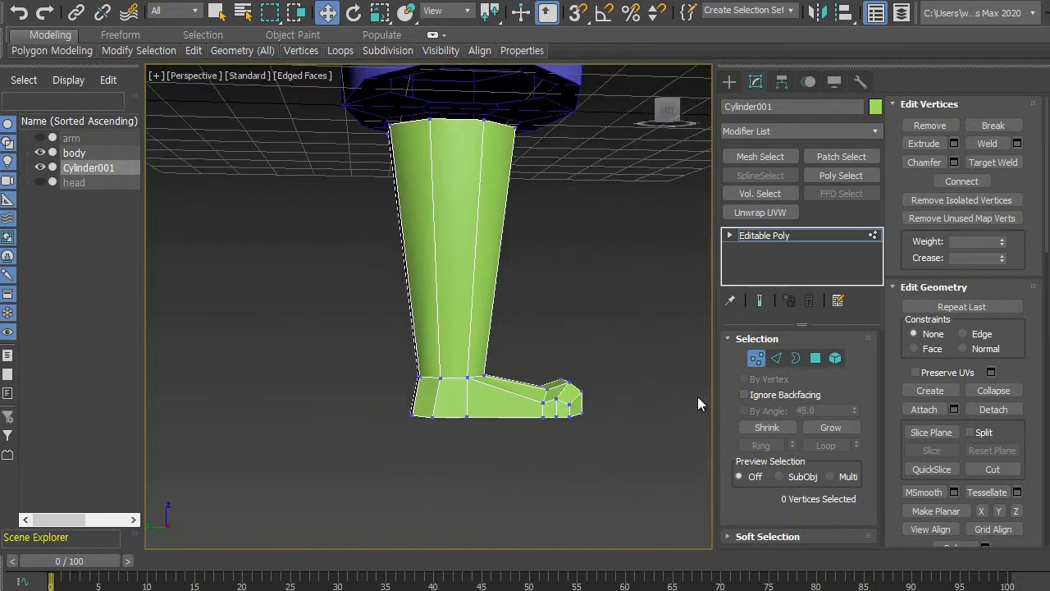
{"action": "middle_click_drag", "start_coordinate": [613, 398], "coordinate": [589, 420]}
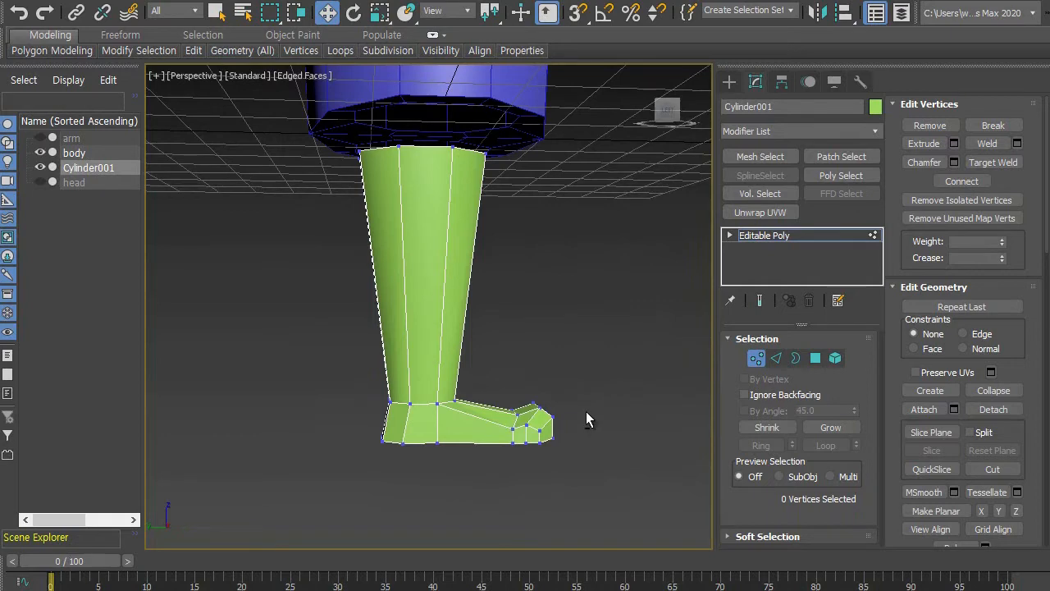
{"action": "key", "text": "alt+w"}
{"action": "left_click", "coordinate": [323, 437]}
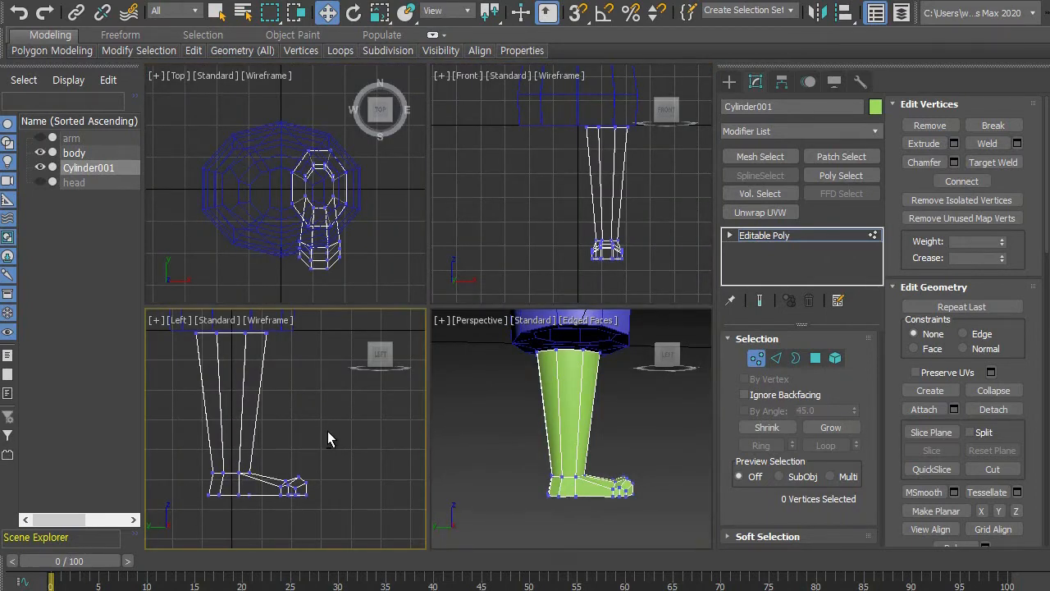
{"action": "key", "text": "alt+w"}
{"action": "middle_click_drag", "start_coordinate": [402, 433], "coordinate": [459, 447]}
{"action": "scroll", "coordinate": [460, 447], "scroll_direction": "up", "scroll_amount": 2}
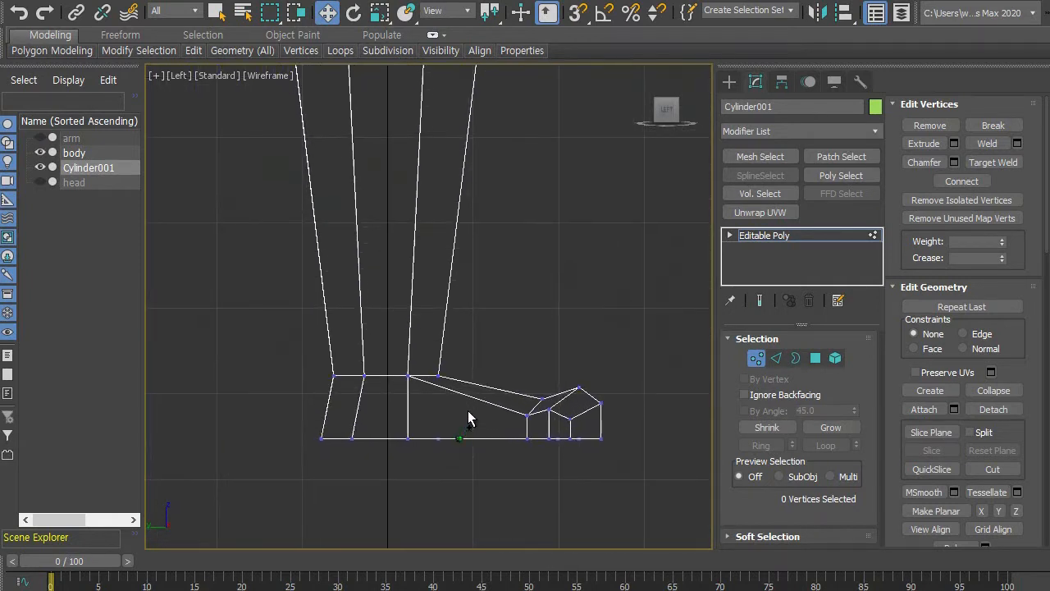
{"action": "middle_click_drag", "start_coordinate": [436, 261], "coordinate": [452, 343]}
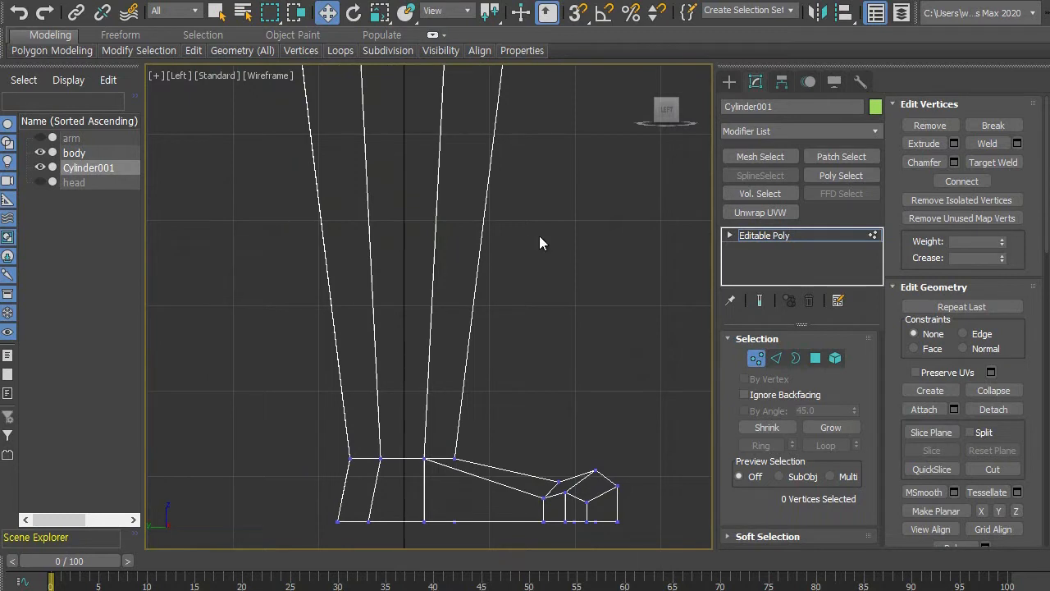
{"action": "scroll", "coordinate": [485, 405], "scroll_direction": "up", "scroll_amount": 1}
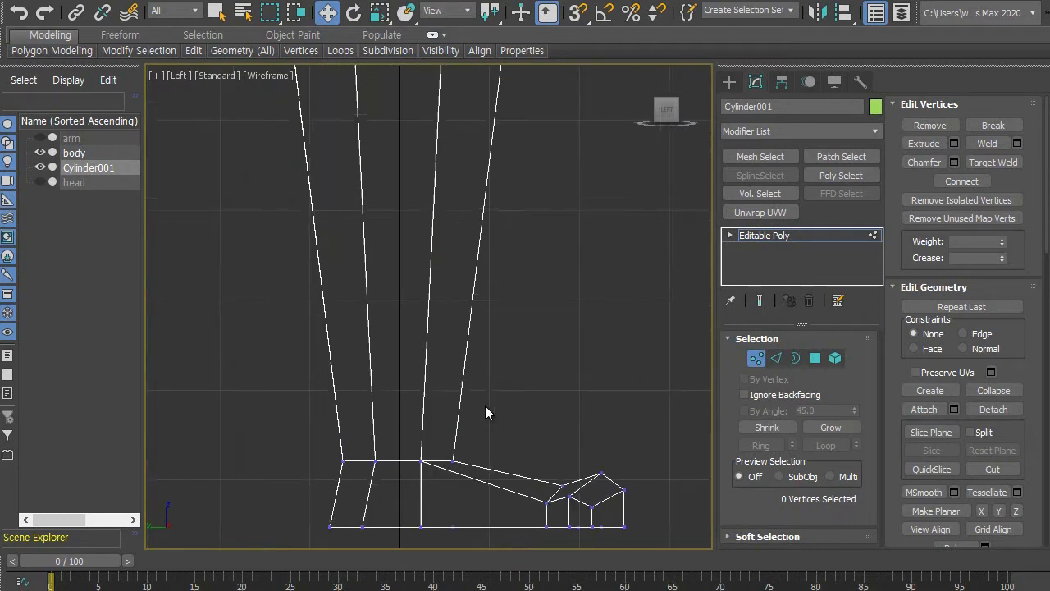
At edge level, select the leg's eight vertical edges and connect them with 3 segments and a pinch of -67, then clear the selection.
{"action": "left_click", "coordinate": [776, 360]}
{"action": "scroll", "coordinate": [507, 333], "scroll_direction": "down", "scroll_amount": 4}
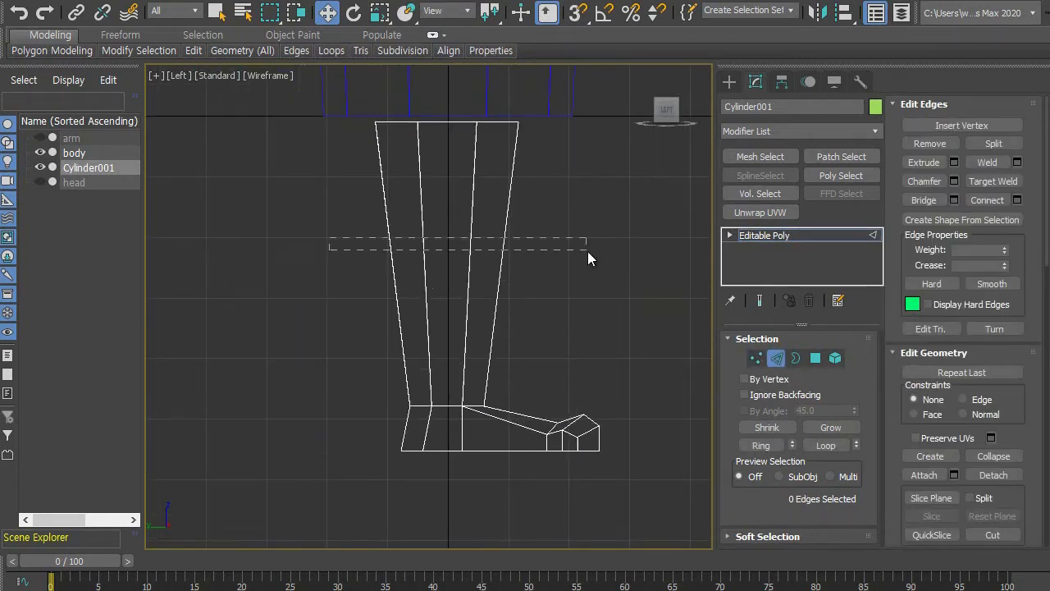
{"action": "left_click_drag", "start_coordinate": [587, 251], "coordinate": [586, 267]}
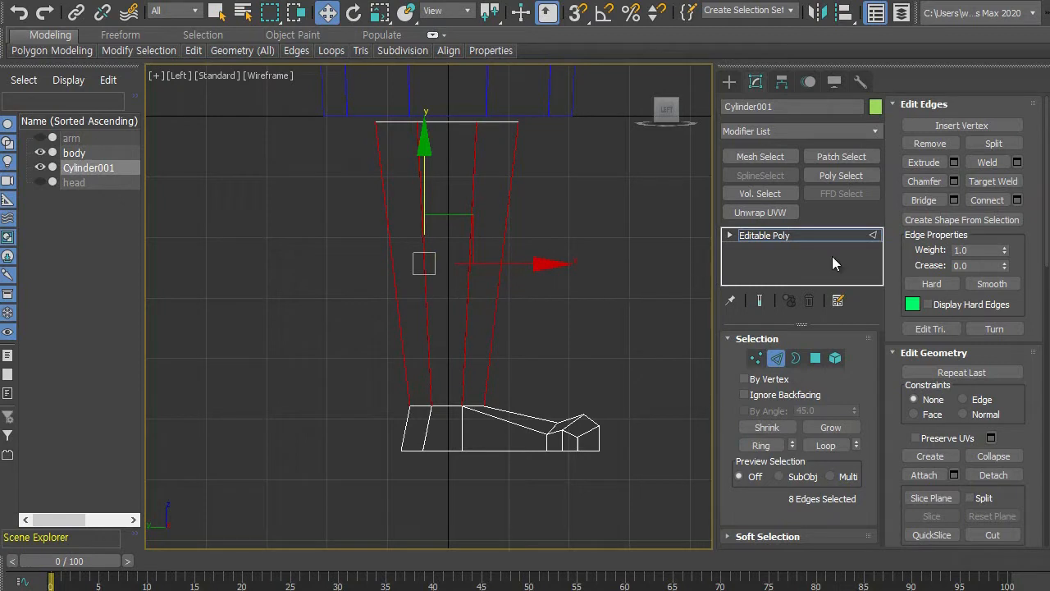
{"action": "left_click", "coordinate": [1017, 200]}
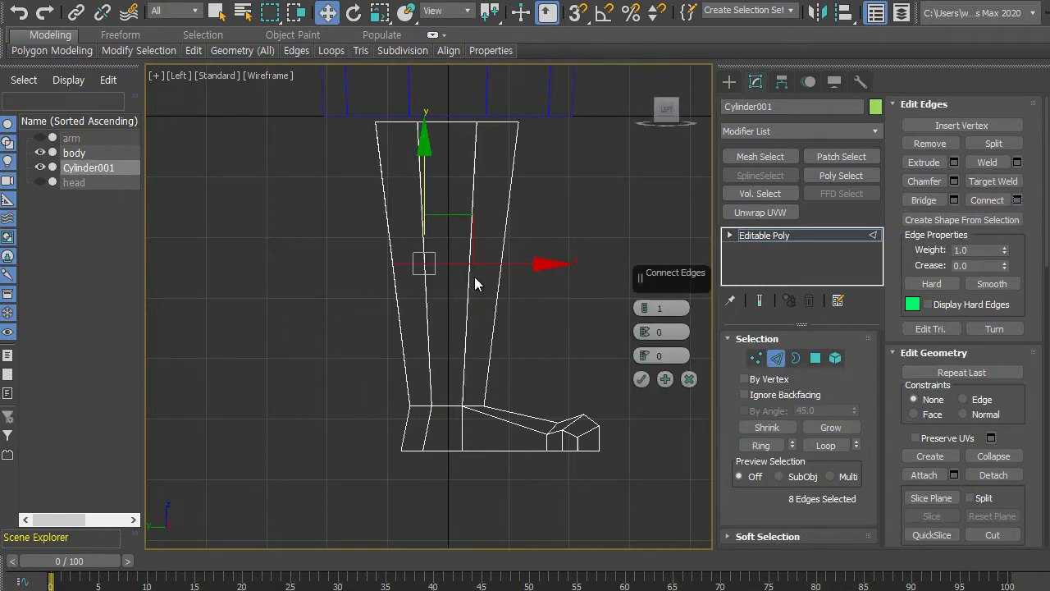
{"action": "left_click", "coordinate": [645, 307]}
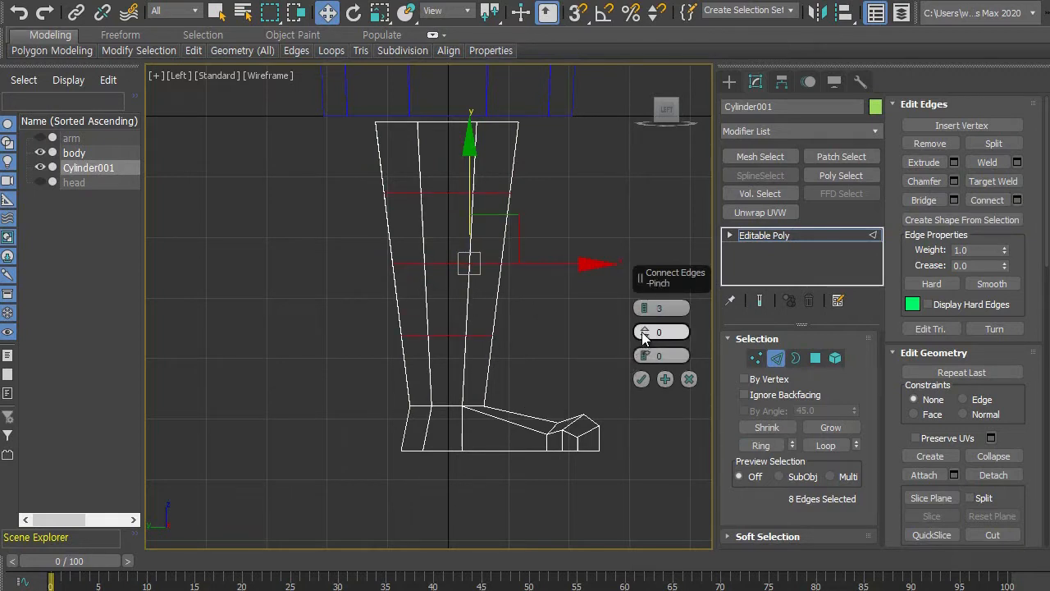
{"action": "left_click_drag", "start_coordinate": [644, 332], "coordinate": [623, 557]}
{"action": "left_click_drag", "start_coordinate": [623, 557], "coordinate": [624, 557]}
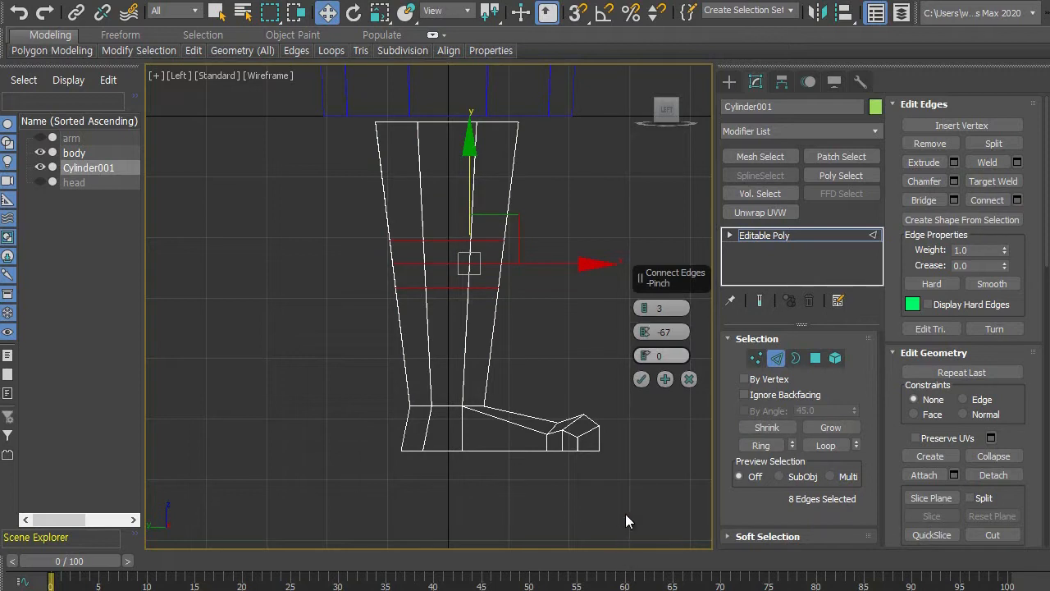
{"action": "left_click", "coordinate": [642, 379]}
{"action": "left_click", "coordinate": [653, 388]}
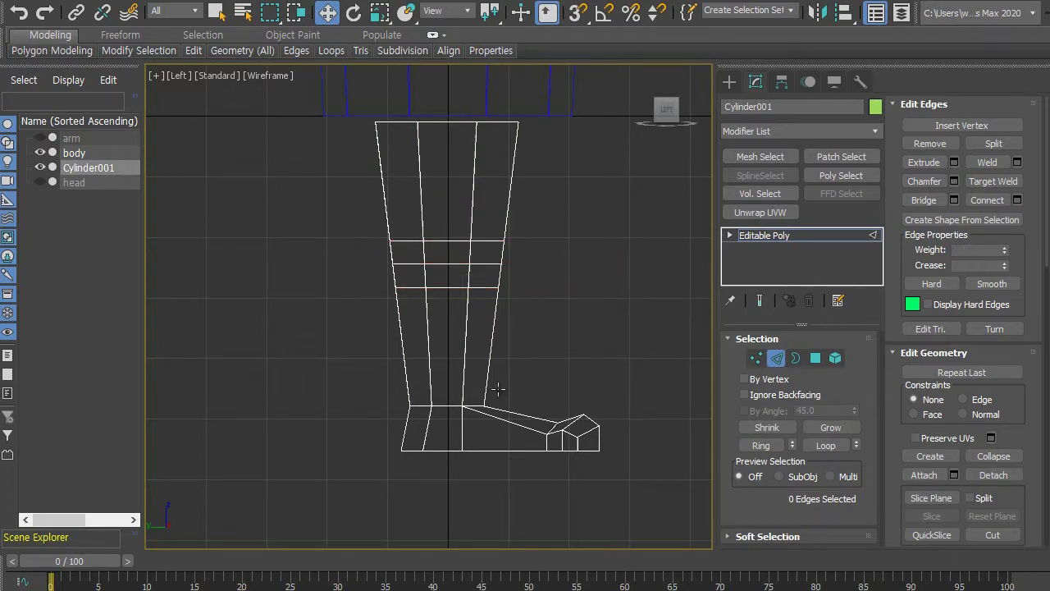
Connect the eight vertical edges between knee and ankle with 2 segments and a slide of -524, adjusting their pinch, and clear the selection.
{"action": "left_click_drag", "start_coordinate": [526, 388], "coordinate": [525, 387]}
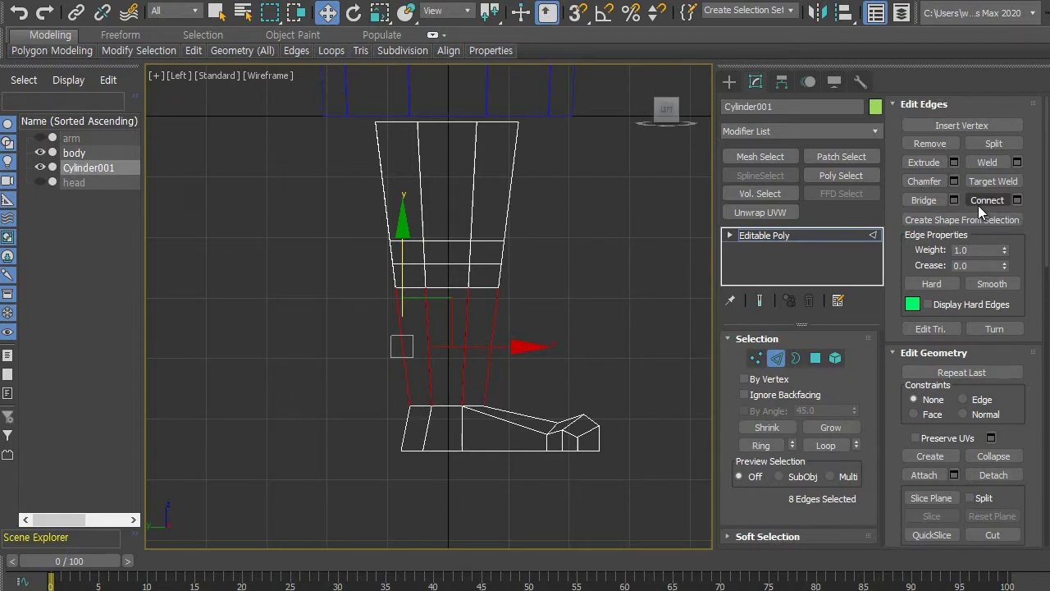
{"action": "left_click", "coordinate": [1017, 201]}
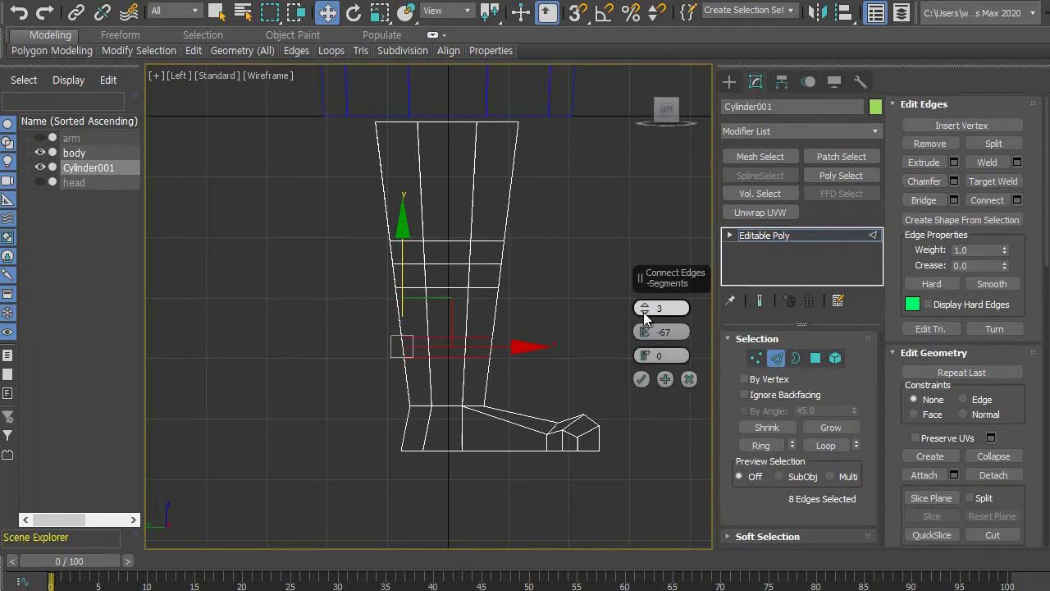
{"action": "left_click", "coordinate": [642, 312]}
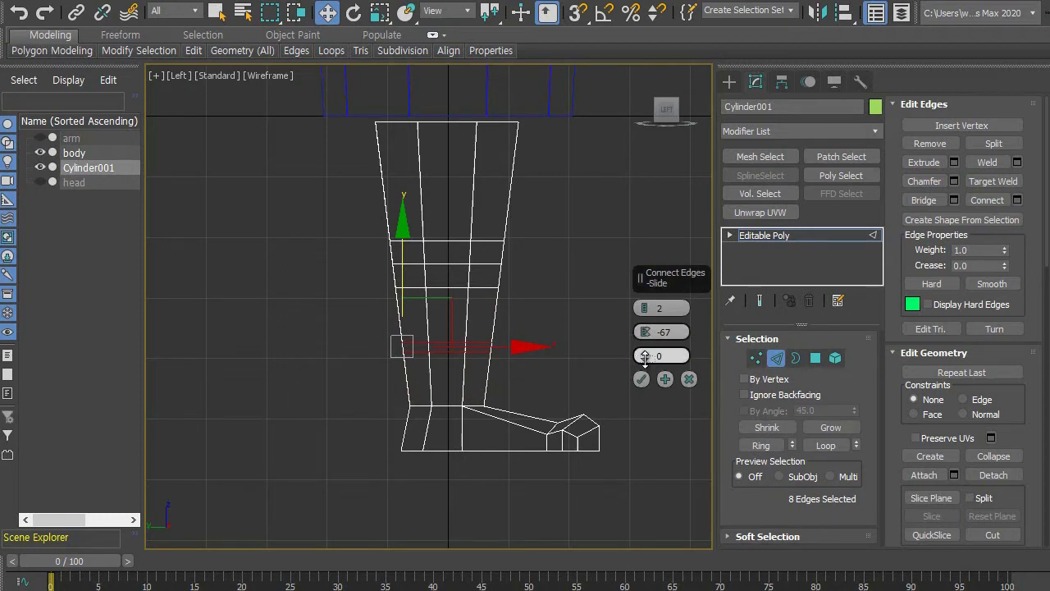
{"action": "left_click_drag", "start_coordinate": [644, 359], "coordinate": [619, 555]}
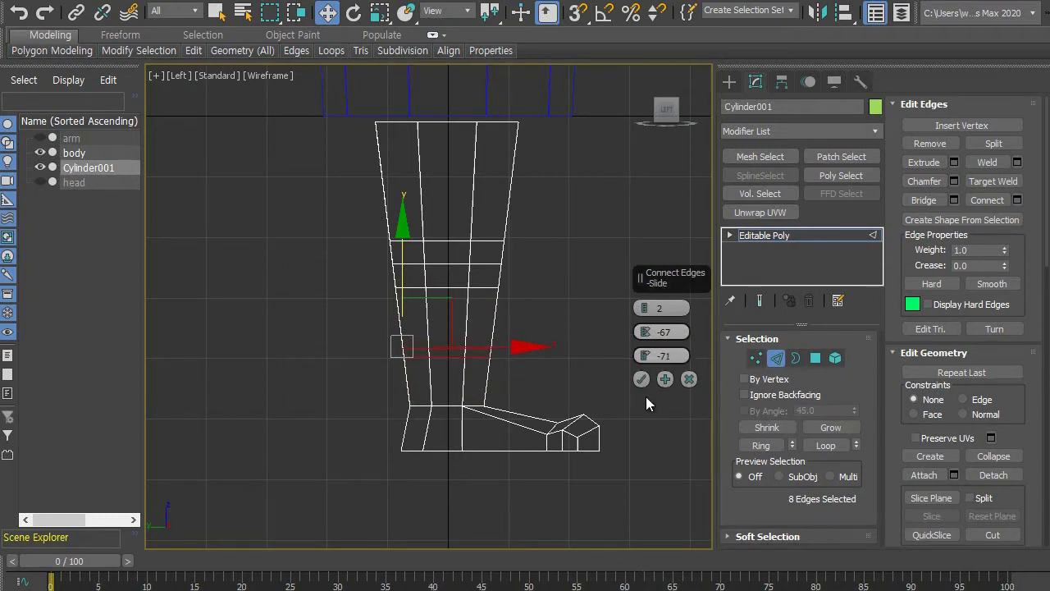
{"action": "left_click_drag", "start_coordinate": [647, 354], "coordinate": [642, 522]}
{"action": "left_click_drag", "start_coordinate": [645, 356], "coordinate": [656, 441]}
{"action": "left_click_drag", "start_coordinate": [646, 363], "coordinate": [668, 543]}
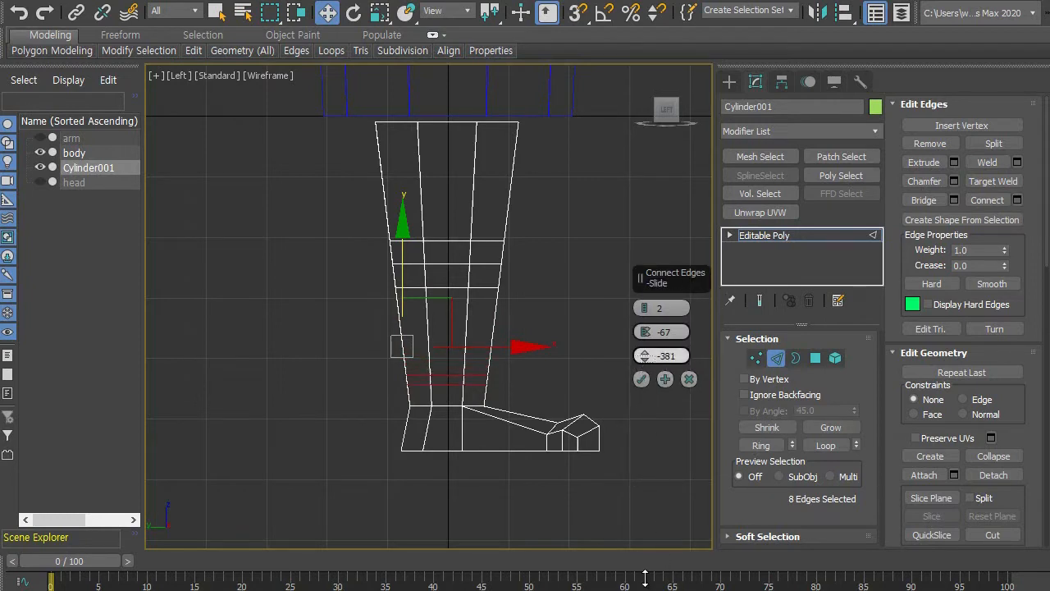
{"action": "left_click_drag", "start_coordinate": [646, 359], "coordinate": [644, 537]}
{"action": "left_click_drag", "start_coordinate": [645, 358], "coordinate": [646, 492]}
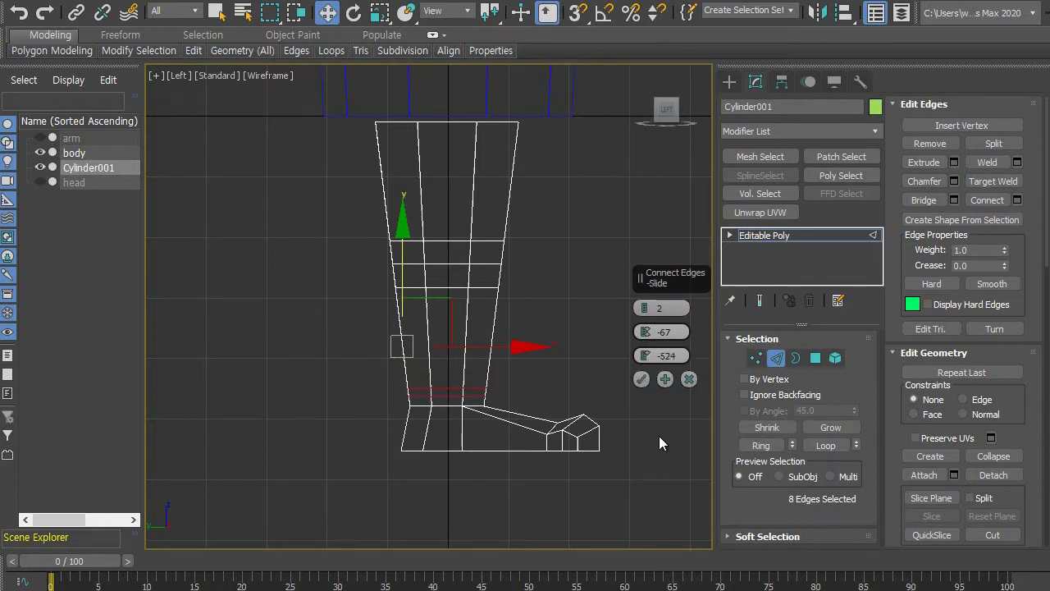
{"action": "left_click_drag", "start_coordinate": [648, 332], "coordinate": [669, 62]}
{"action": "left_click", "coordinate": [643, 379]}
{"action": "left_click", "coordinate": [635, 389]}
In the enlarged Perspective view, leave edge level and move the whole leg along X out from under the body.
{"action": "middle_click_drag", "start_coordinate": [633, 392], "coordinate": [620, 411]}
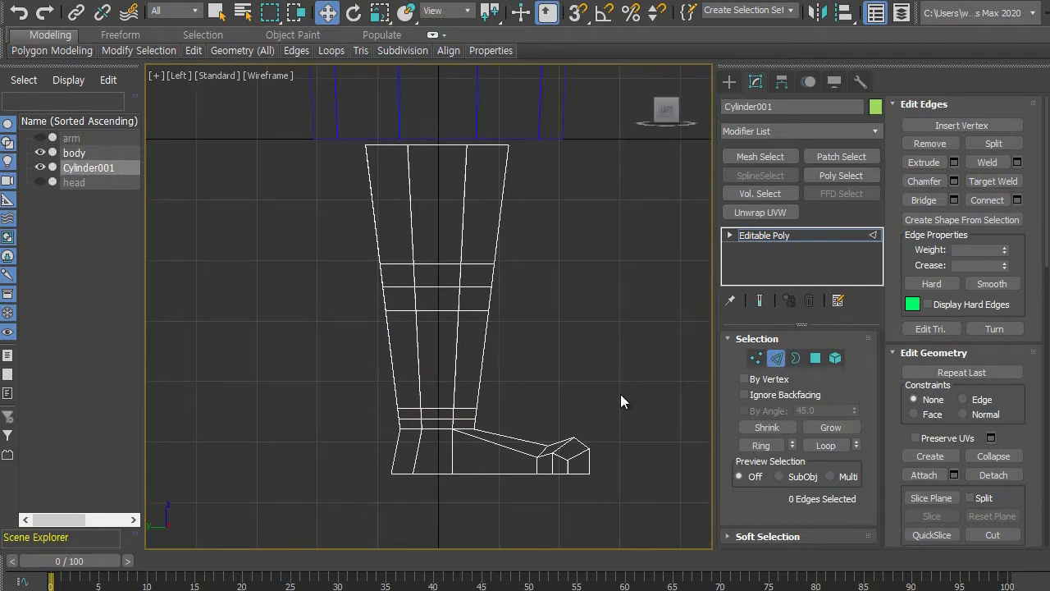
{"action": "key", "text": "alt+w"}
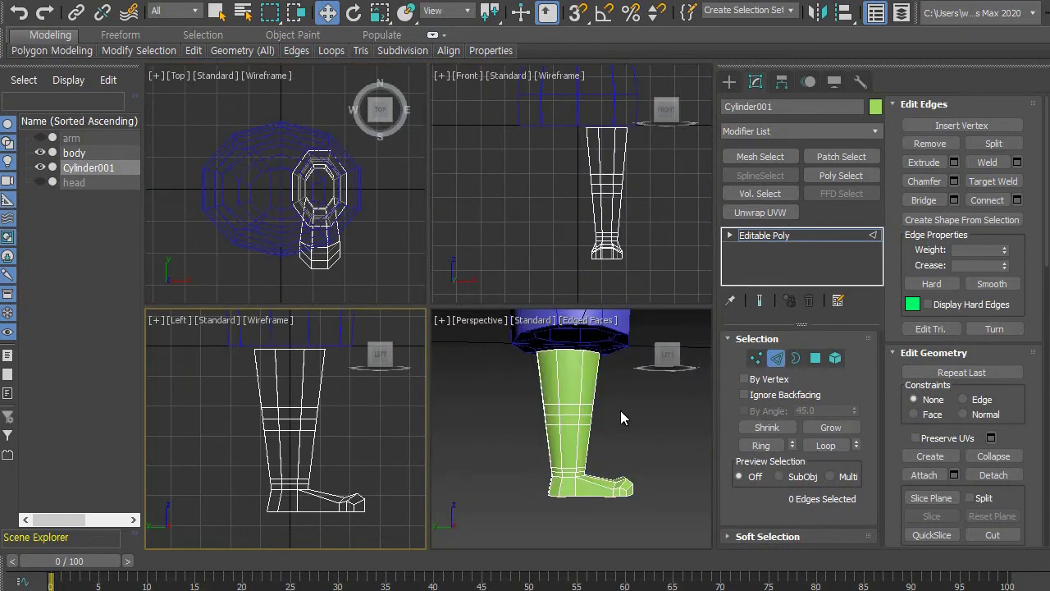
{"action": "left_click", "coordinate": [621, 412]}
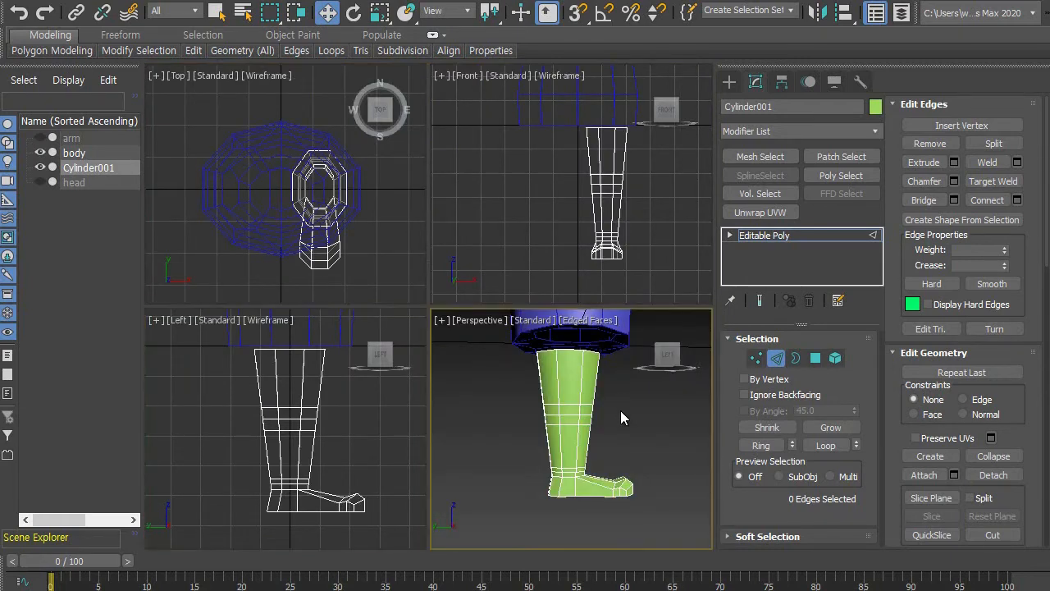
{"action": "key", "text": "alt+w"}
{"action": "scroll", "coordinate": [596, 360], "scroll_direction": "down", "scroll_amount": 4}
{"action": "middle_click_drag", "start_coordinate": [598, 369], "coordinate": [408, 436], "text": "alt"}
{"action": "scroll", "coordinate": [448, 413], "scroll_direction": "up", "scroll_amount": 2}
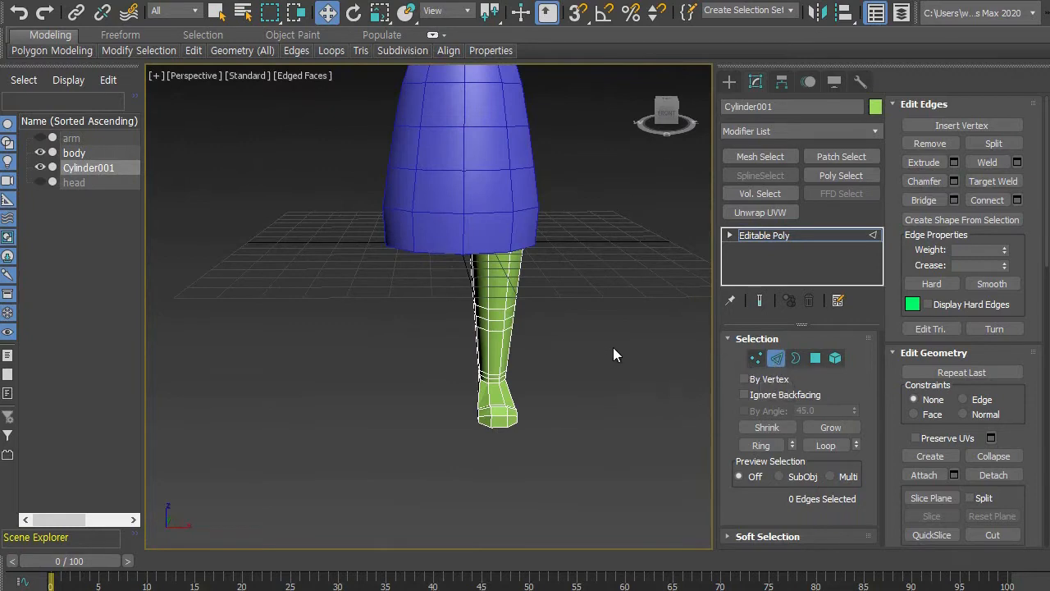
{"action": "left_click", "coordinate": [776, 358]}
{"action": "scroll", "coordinate": [607, 394], "scroll_direction": "down", "scroll_amount": 2}
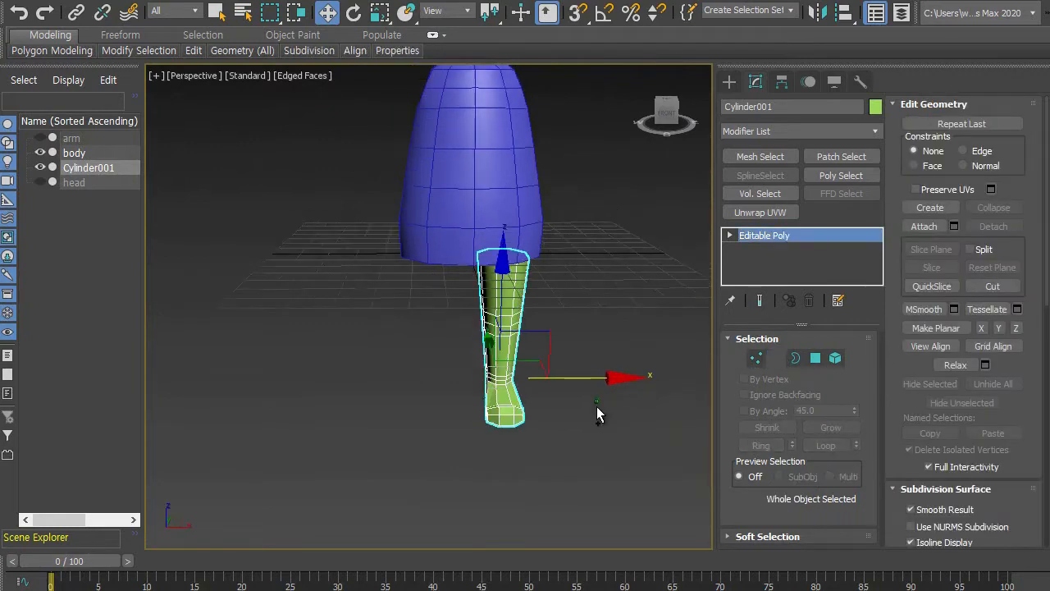
{"action": "middle_click_drag", "start_coordinate": [597, 406], "coordinate": [510, 419]}
{"action": "left_click_drag", "start_coordinate": [533, 394], "coordinate": [579, 389]}
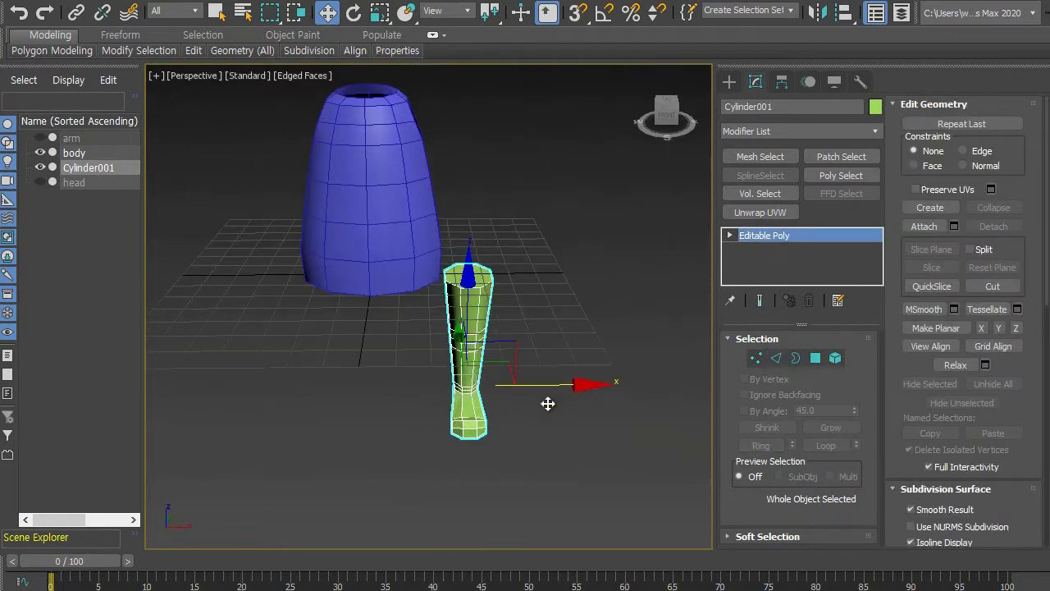
Delete the polygon capping the top of the leg and leave polygon level.
{"action": "middle_click_drag", "start_coordinate": [547, 403], "coordinate": [550, 443], "text": "alt"}
{"action": "scroll", "coordinate": [493, 299], "scroll_direction": "up", "scroll_amount": 4}
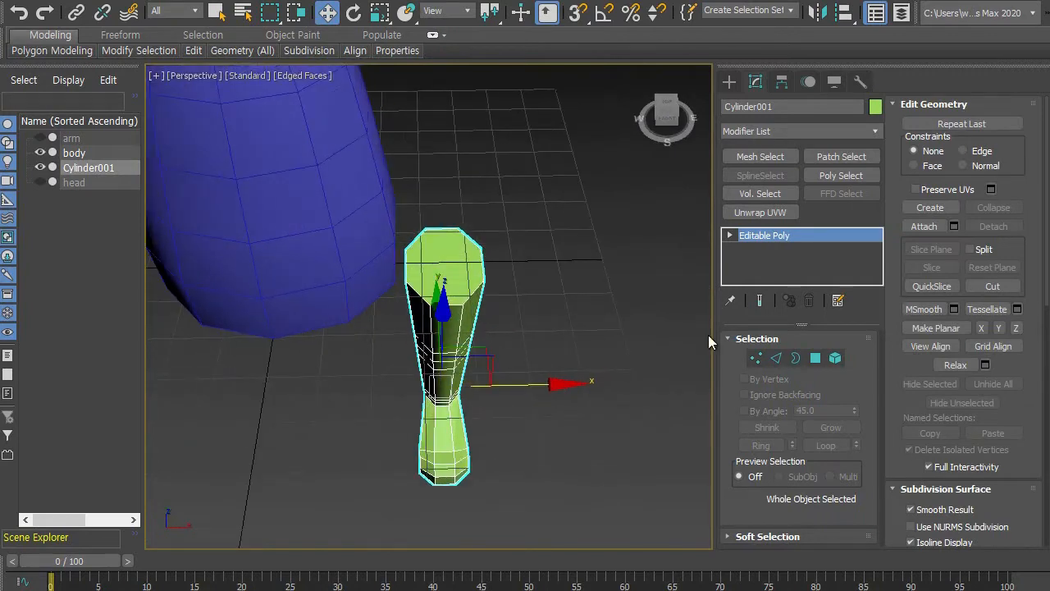
{"action": "left_click", "coordinate": [815, 358]}
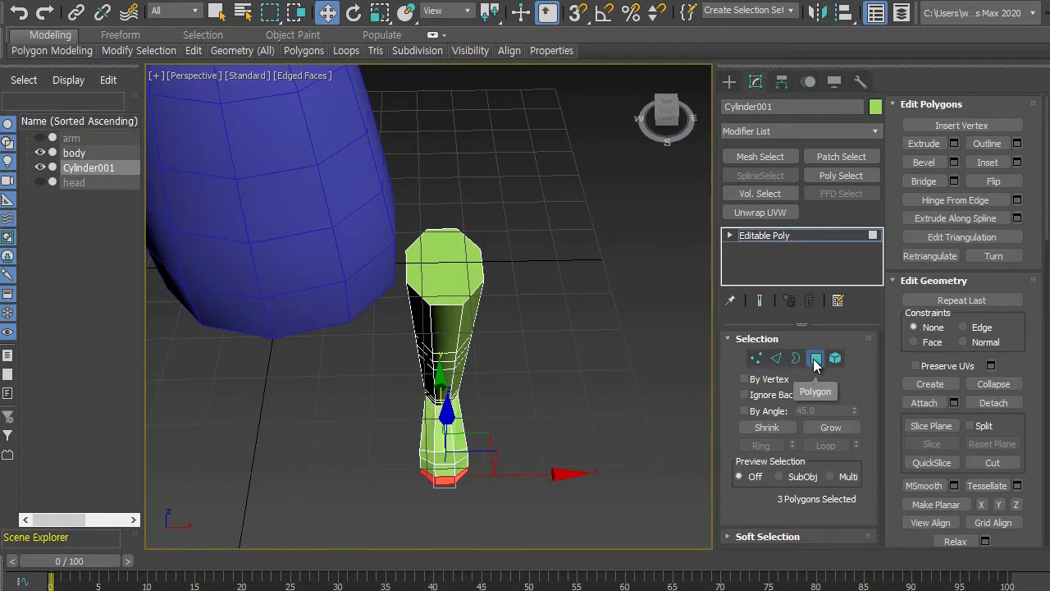
{"action": "left_click", "coordinate": [443, 248]}
{"action": "middle_click_drag", "start_coordinate": [572, 351], "coordinate": [504, 316], "text": "alt"}
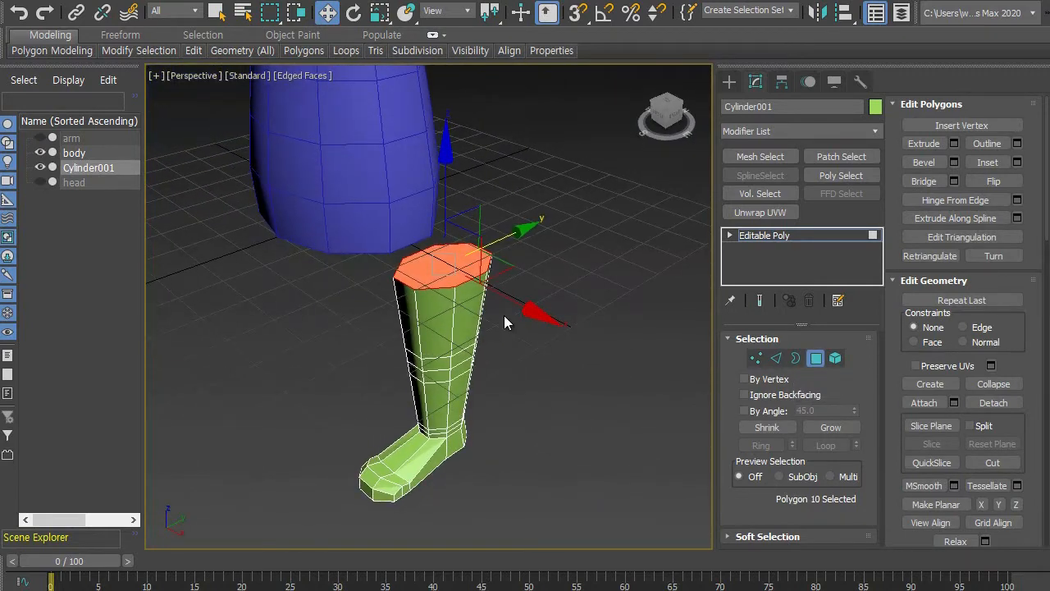
{"action": "key", "text": "Delete"}
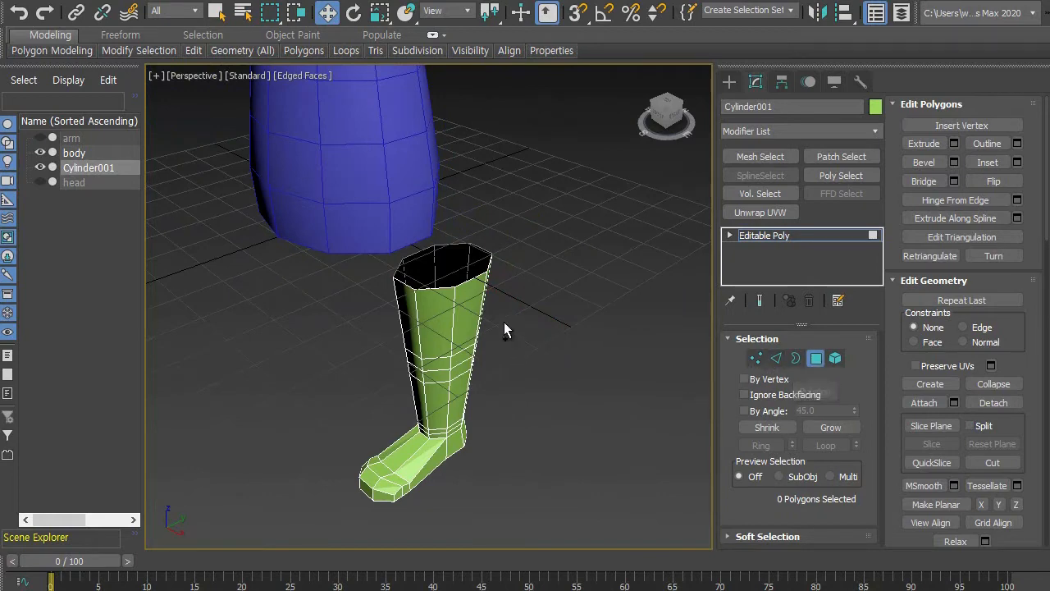
{"action": "left_click", "coordinate": [815, 362]}
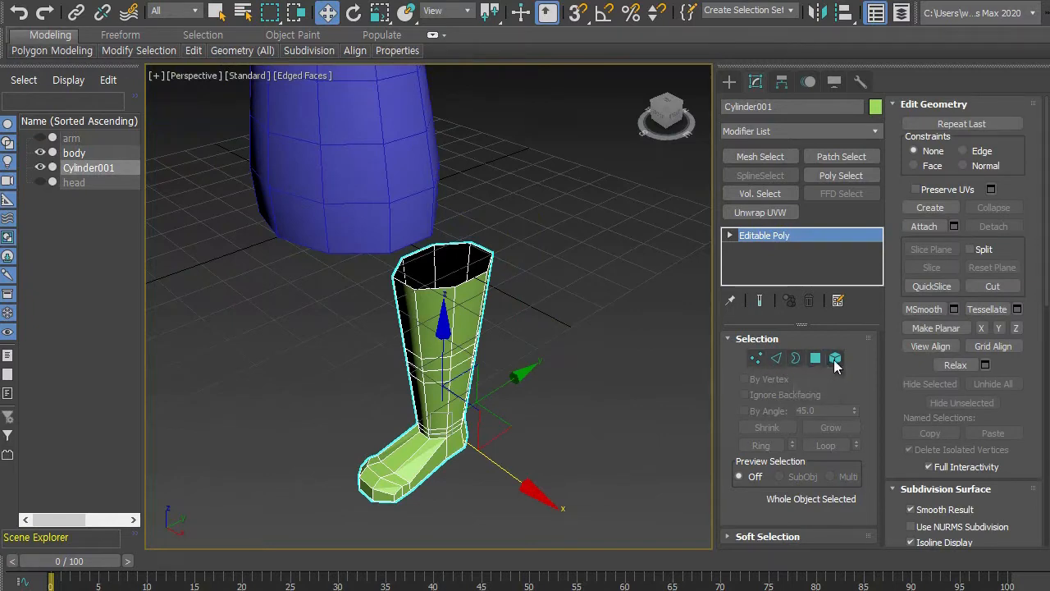
{"action": "middle_click_drag", "start_coordinate": [513, 402], "coordinate": [594, 401], "text": "alt"}
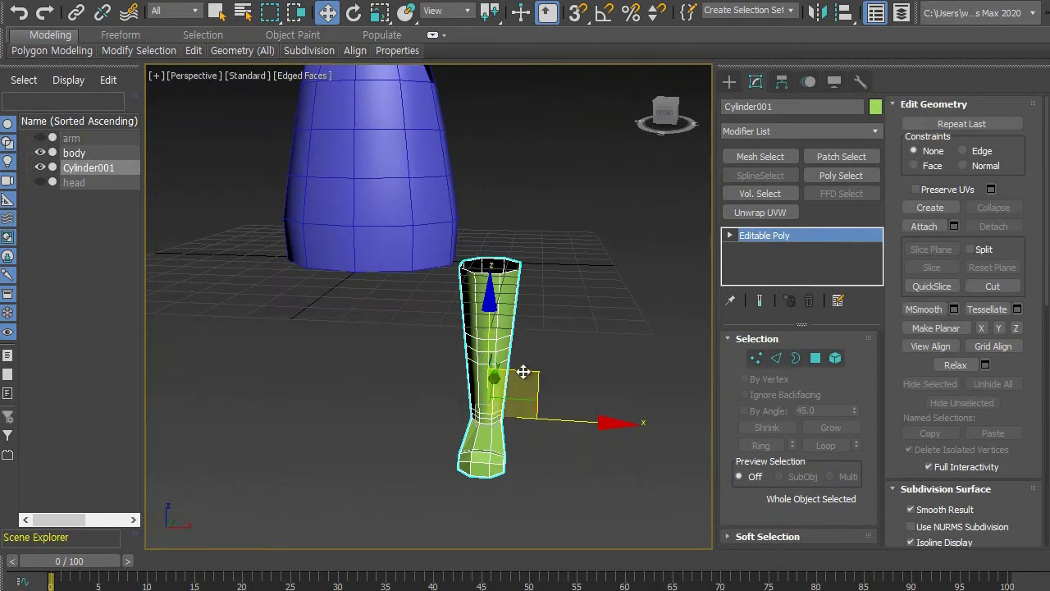
{"action": "left_click", "coordinate": [756, 358]}
{"action": "left_click", "coordinate": [776, 359]}
{"action": "left_click", "coordinate": [795, 358]}
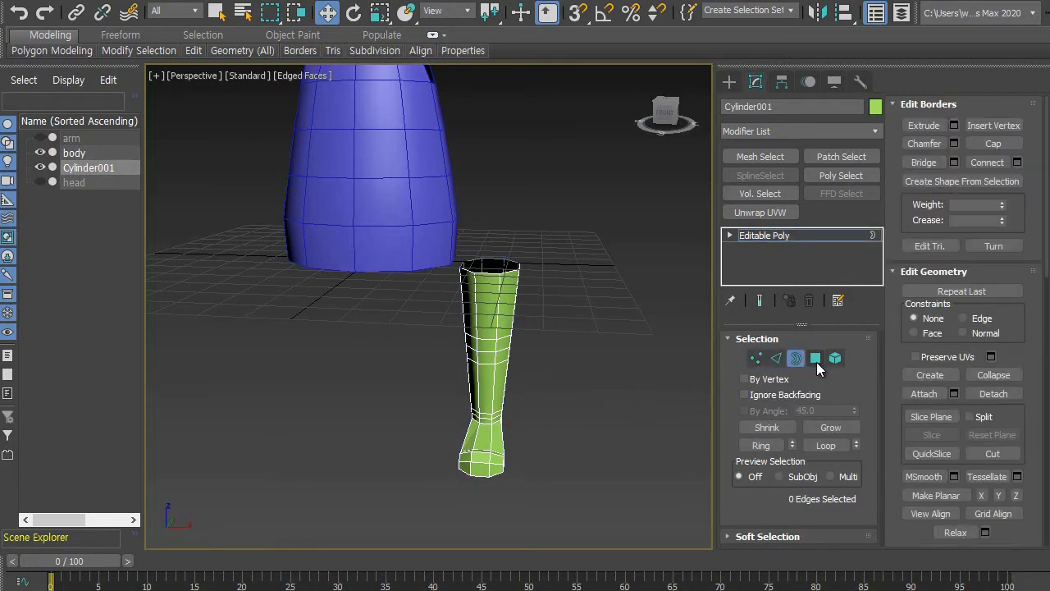
{"action": "left_click", "coordinate": [816, 358]}
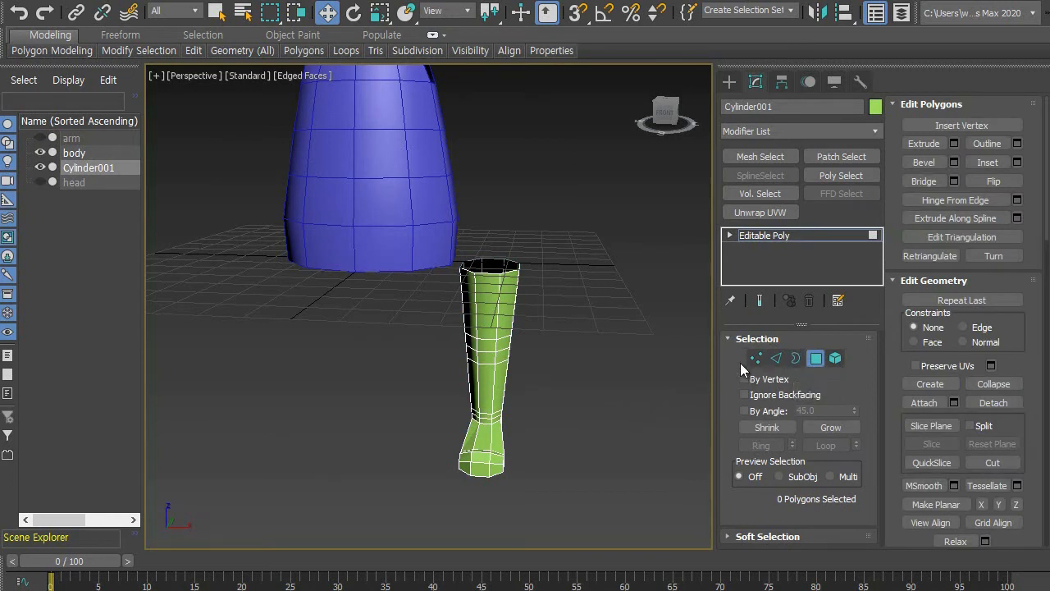
Leave polygon level and move the whole leg back along X under the body.
{"action": "left_click", "coordinate": [817, 359]}
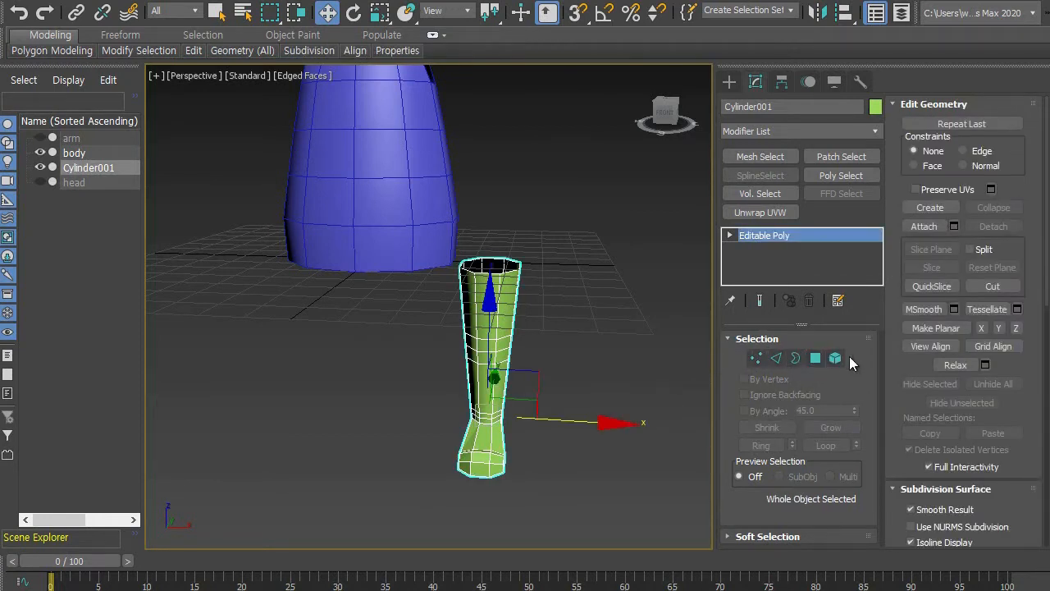
{"action": "left_click_drag", "start_coordinate": [616, 424], "coordinate": [546, 421]}
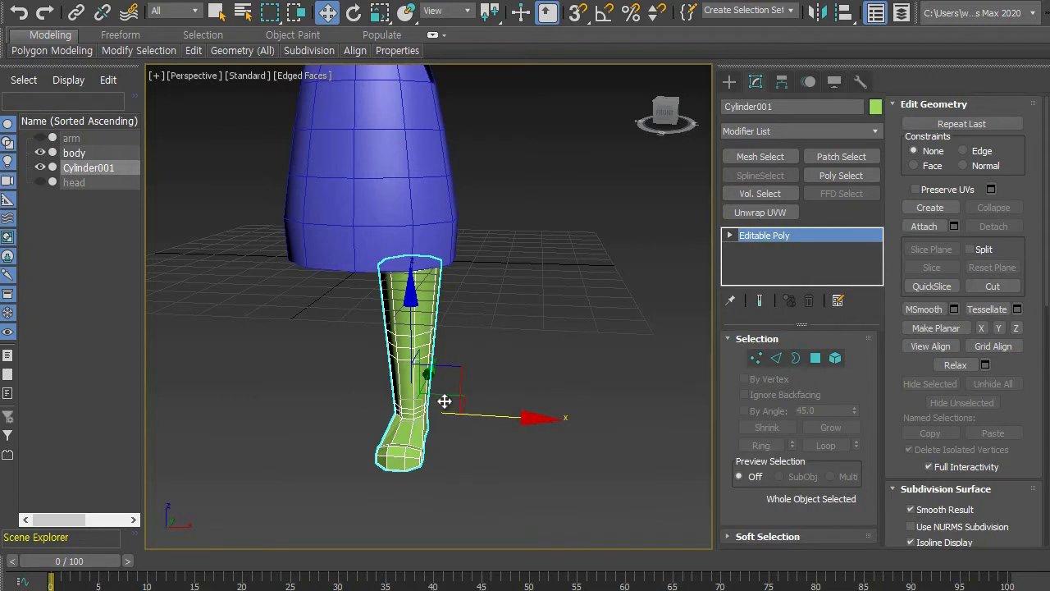
Try shifting only the knee vertices along X at vertex level, then return to object level.
{"action": "left_click", "coordinate": [757, 358]}
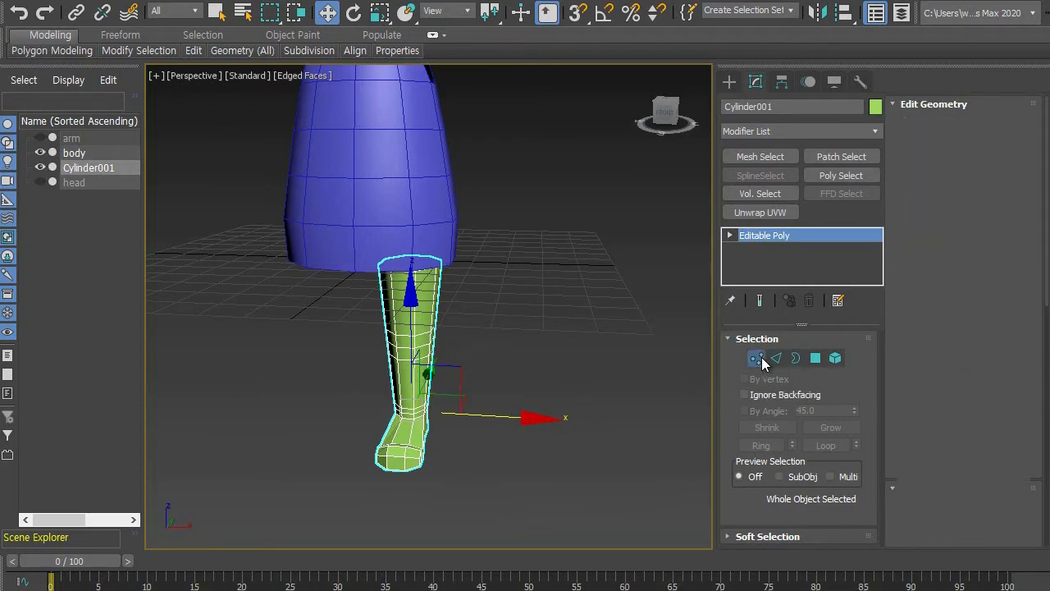
{"action": "left_click_drag", "start_coordinate": [515, 396], "coordinate": [515, 396]}
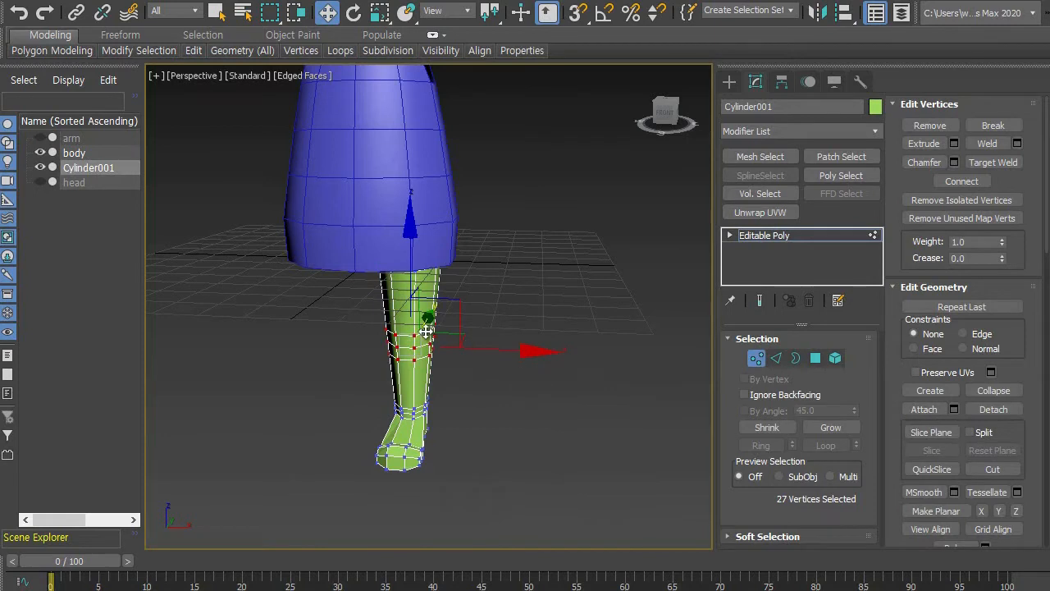
{"action": "mouse_move", "coordinate": [550, 354]}
{"action": "left_mouse_down"}
{"action": "mouse_move", "coordinate": [522, 354]}
{"action": "mouse_move", "coordinate": [534, 351]}
{"action": "left_mouse_up"}
{"action": "left_click", "coordinate": [755, 359]}
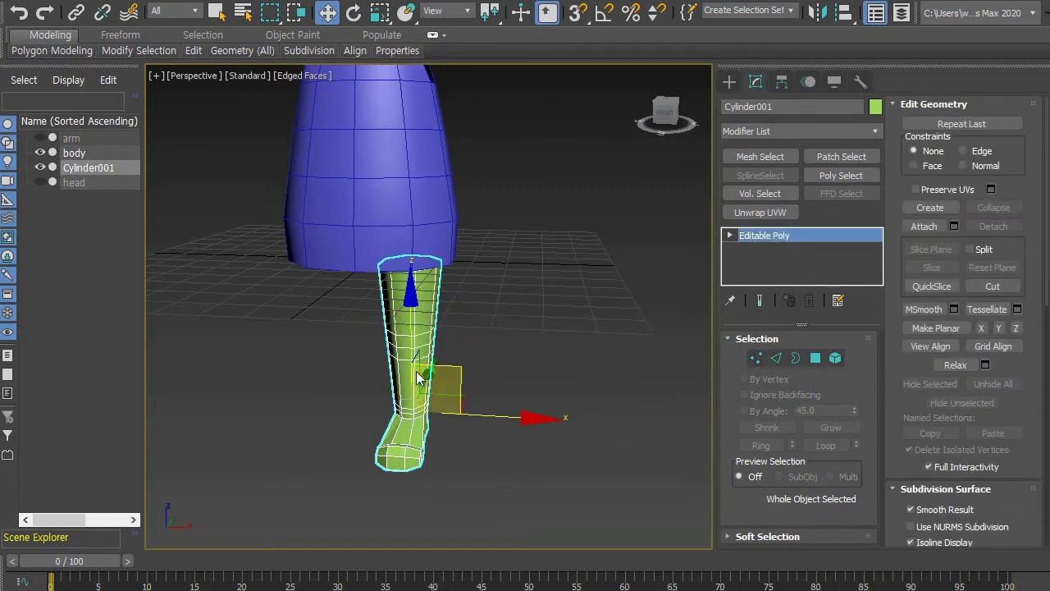
Rename the object Cylinder001 as leg and clear the selection.
{"action": "middle_click_drag", "start_coordinate": [527, 371], "coordinate": [543, 292], "text": "alt"}
{"action": "middle_click_drag", "start_coordinate": [500, 325], "coordinate": [526, 389], "text": "alt"}
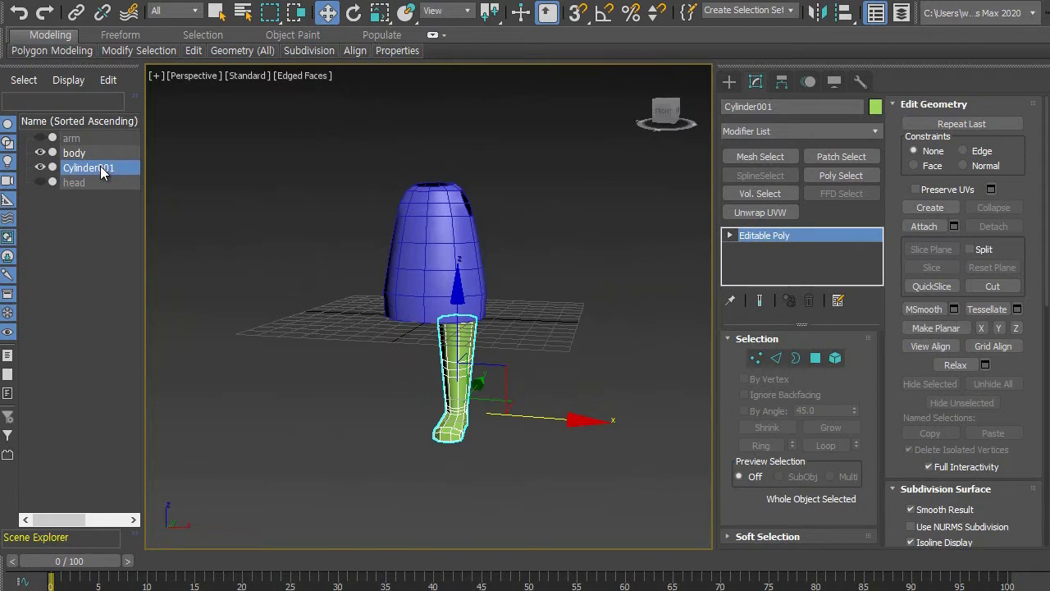
{"action": "double_click", "coordinate": [103, 169]}
{"action": "middle_click_drag", "start_coordinate": [401, 428], "coordinate": [430, 443], "text": "alt"}
{"action": "left_click", "coordinate": [559, 450]}
{"action": "middle_click_drag", "start_coordinate": [542, 462], "coordinate": [555, 429], "text": "alt"}
{"action": "middle_click_drag", "start_coordinate": [487, 440], "coordinate": [520, 441], "text": "alt"}
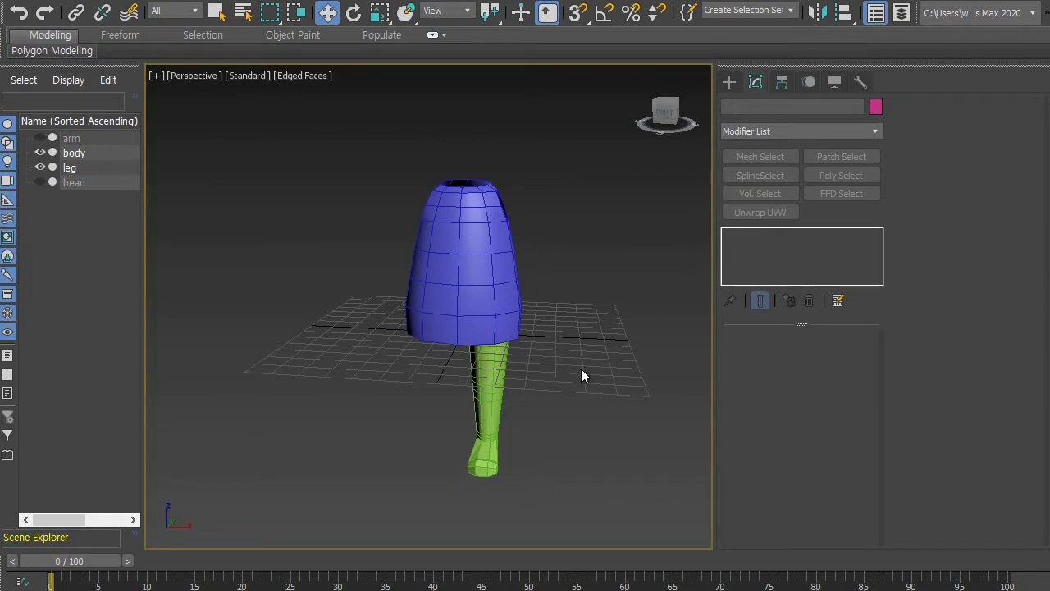
Unhide the arm to compare it with the body and leg.
{"action": "middle_click_drag", "start_coordinate": [328, 256], "coordinate": [163, 254], "text": "alt"}
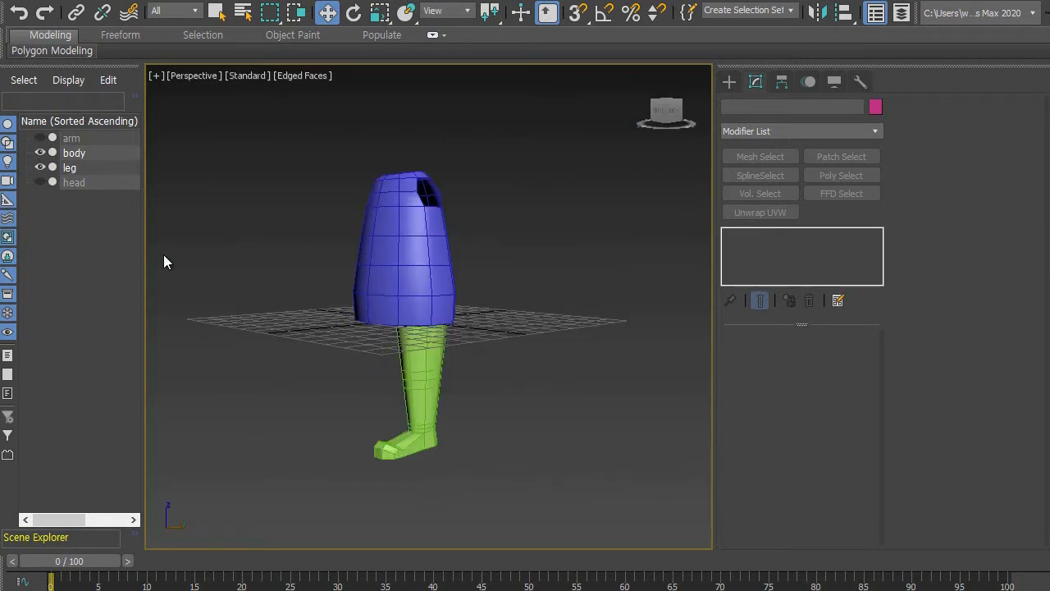
{"action": "middle_click_drag", "start_coordinate": [251, 277], "coordinate": [270, 283]}
{"action": "scroll", "coordinate": [269, 289], "scroll_direction": "up", "scroll_amount": 2}
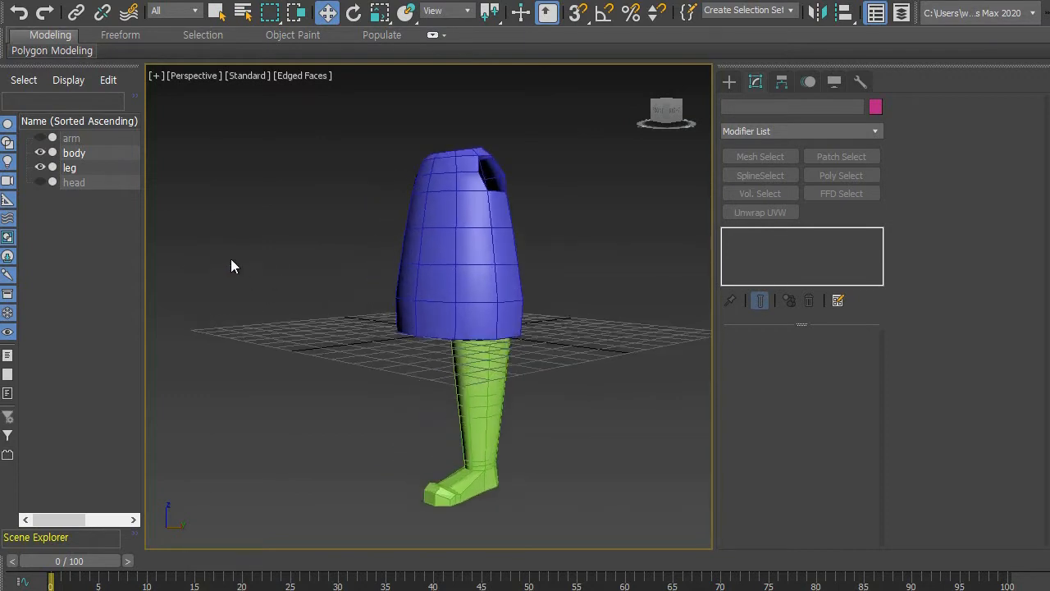
{"action": "left_click", "coordinate": [39, 138]}
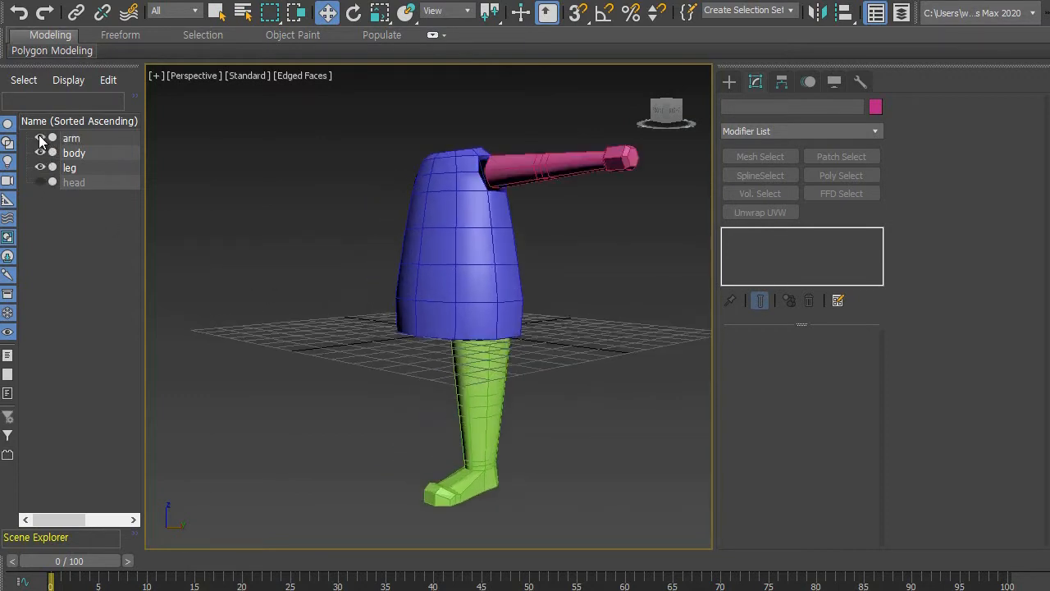
{"action": "middle_click_drag", "start_coordinate": [379, 339], "coordinate": [325, 293], "text": "alt"}
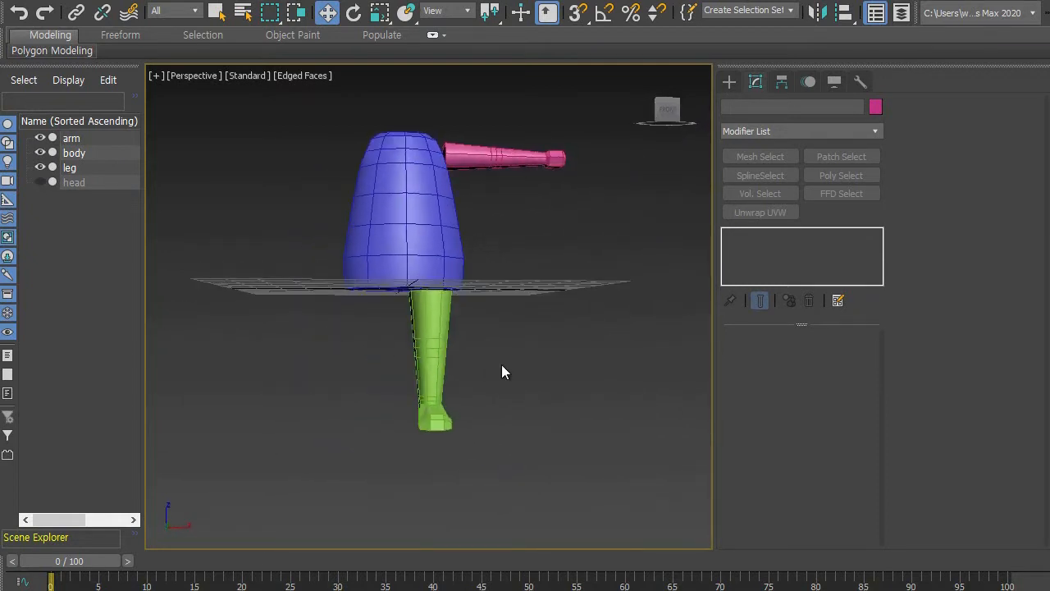
Select the leg, scale it down uniformly, and switch back to the Move tool.
{"action": "left_click", "coordinate": [436, 361]}
{"action": "middle_click_drag", "start_coordinate": [480, 365], "coordinate": [343, 333], "text": "alt"}
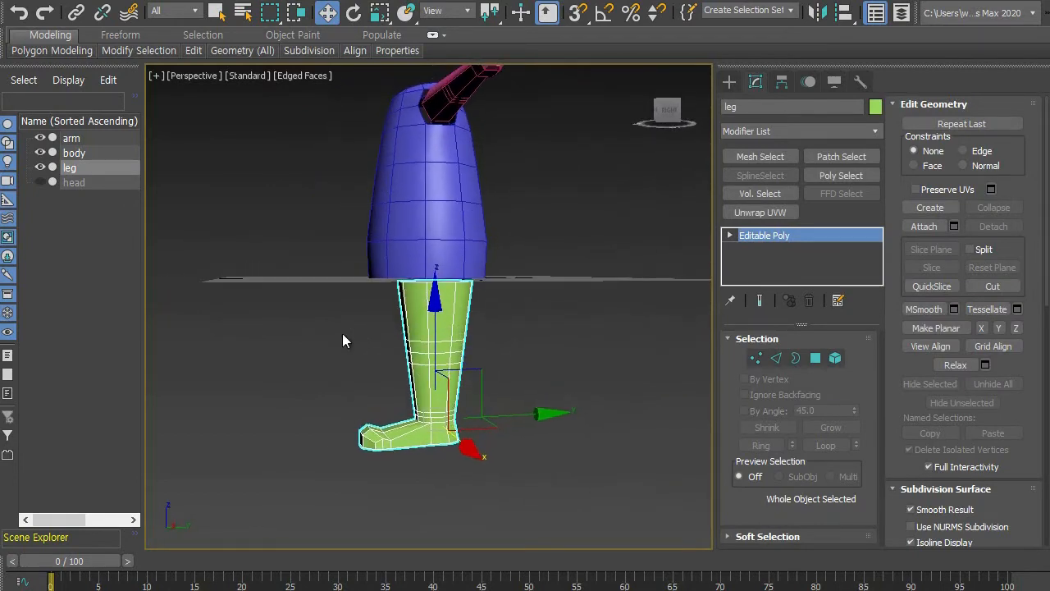
{"action": "left_click", "coordinate": [377, 16]}
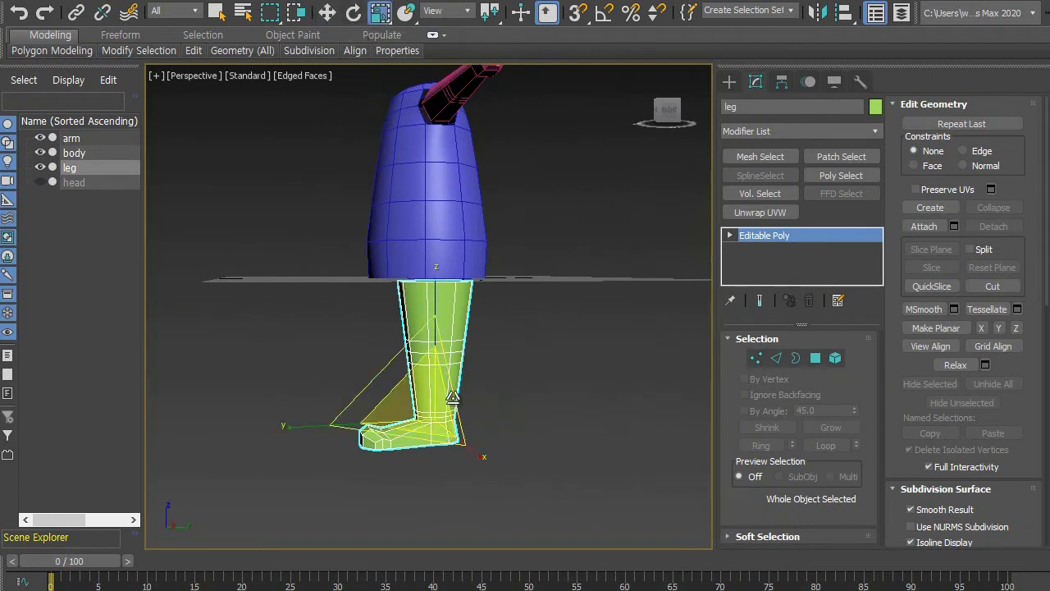
{"action": "left_click_drag", "start_coordinate": [418, 398], "coordinate": [419, 428]}
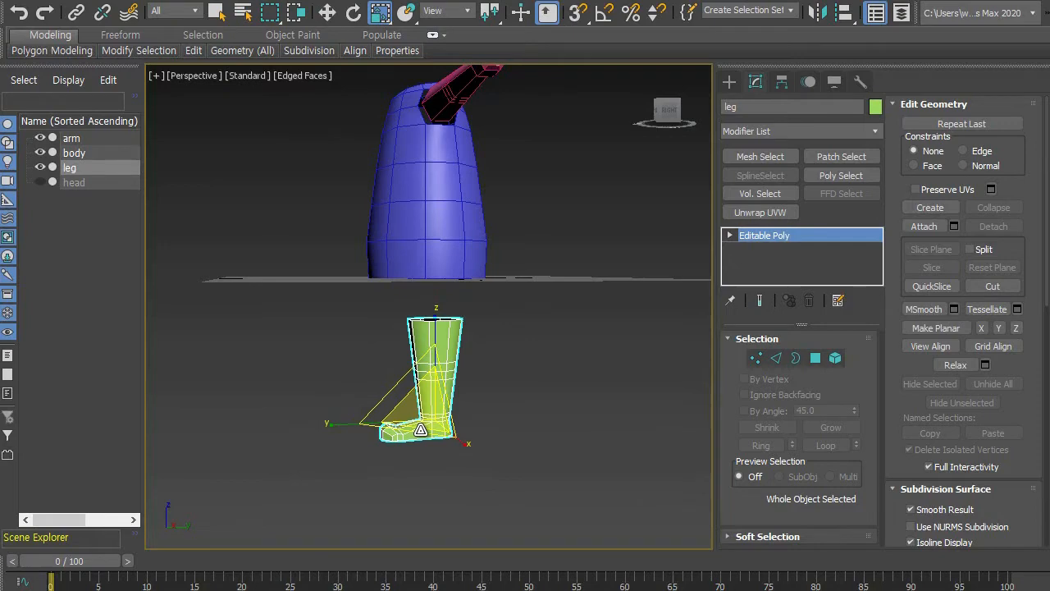
{"action": "middle_click_drag", "start_coordinate": [415, 431], "coordinate": [400, 386], "text": "alt"}
{"action": "key", "text": "w"}
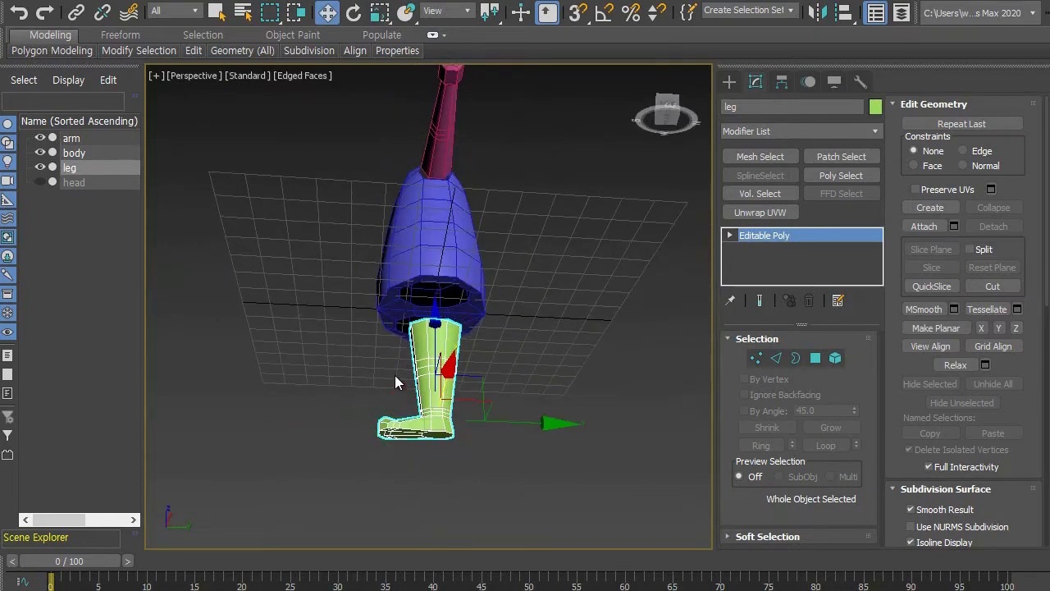
Move the leg up along Z so that its open top reaches the leg hole in the body's underside.
{"action": "left_click_drag", "start_coordinate": [435, 322], "coordinate": [434, 279]}
{"action": "middle_click_drag", "start_coordinate": [433, 344], "coordinate": [647, 380], "text": "alt"}
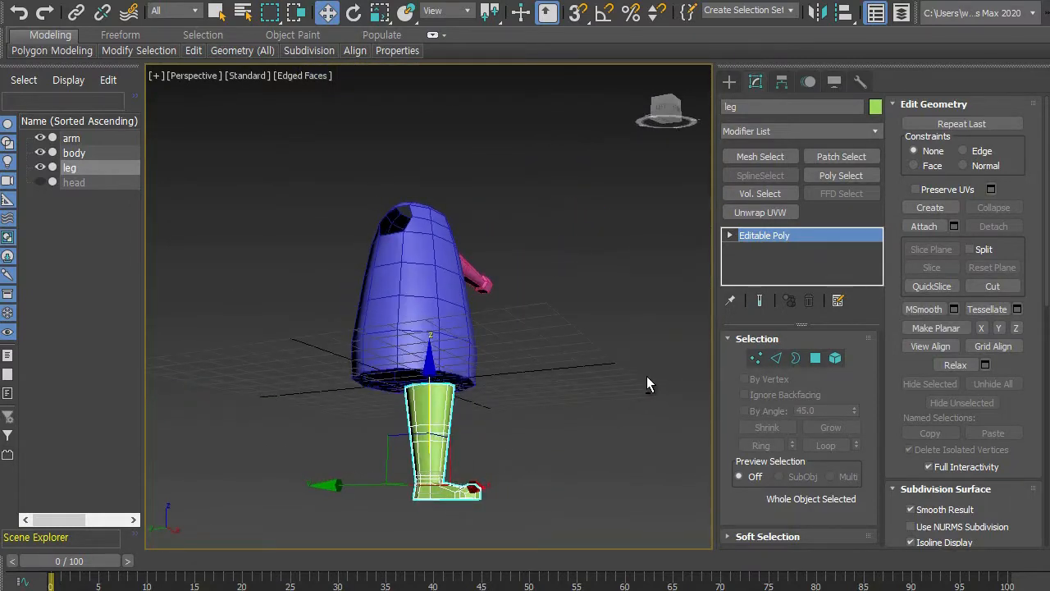
{"action": "scroll", "coordinate": [497, 385], "scroll_direction": "up", "scroll_amount": 5}
{"action": "middle_click_drag", "start_coordinate": [501, 370], "coordinate": [501, 259], "text": "alt"}
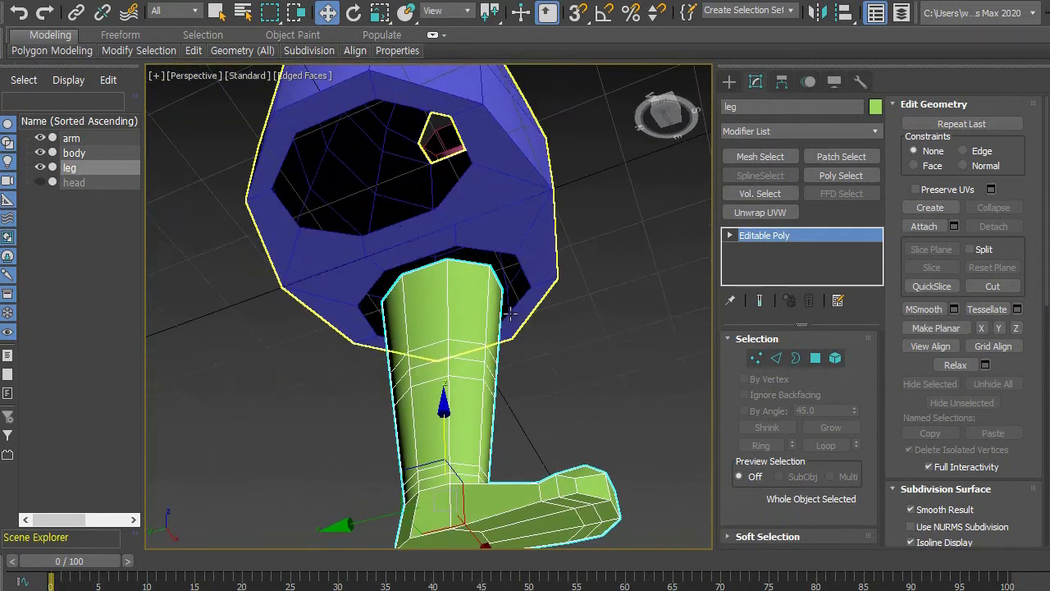
At vertex level, select the eight vertices of the leg's top rim and scale them up uniformly to better fill the leg hole.
{"action": "left_click", "coordinate": [756, 359]}
{"action": "middle_click_drag", "start_coordinate": [530, 339], "coordinate": [505, 401], "text": "alt"}
{"action": "left_click", "coordinate": [534, 358]}
{"action": "middle_click_drag", "start_coordinate": [534, 358], "coordinate": [353, 217], "text": "alt"}
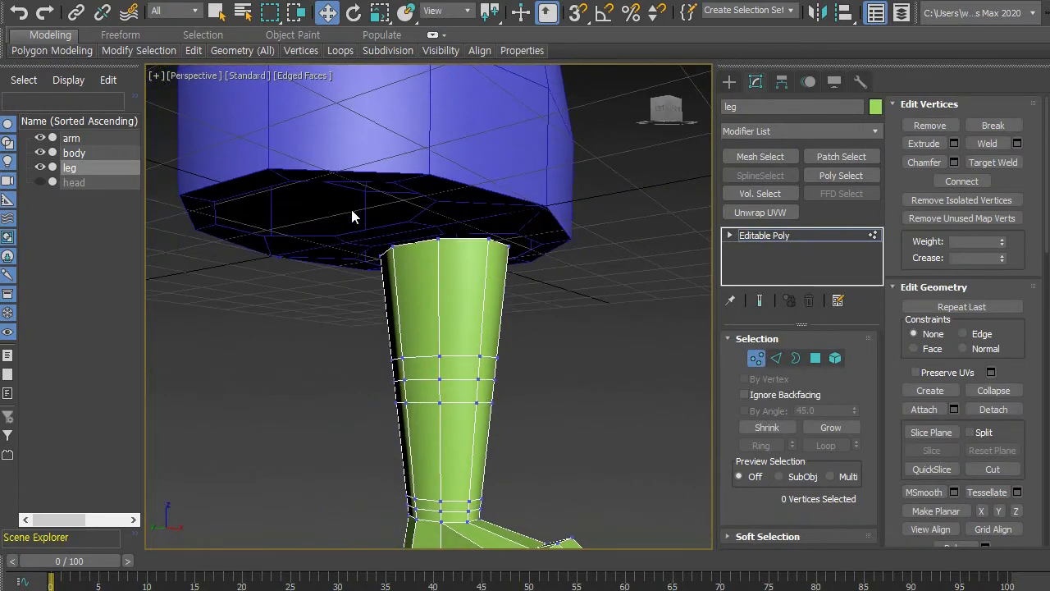
{"action": "left_click_drag", "start_coordinate": [572, 297], "coordinate": [572, 298]}
{"action": "middle_click_drag", "start_coordinate": [552, 319], "coordinate": [483, 249], "text": "alt"}
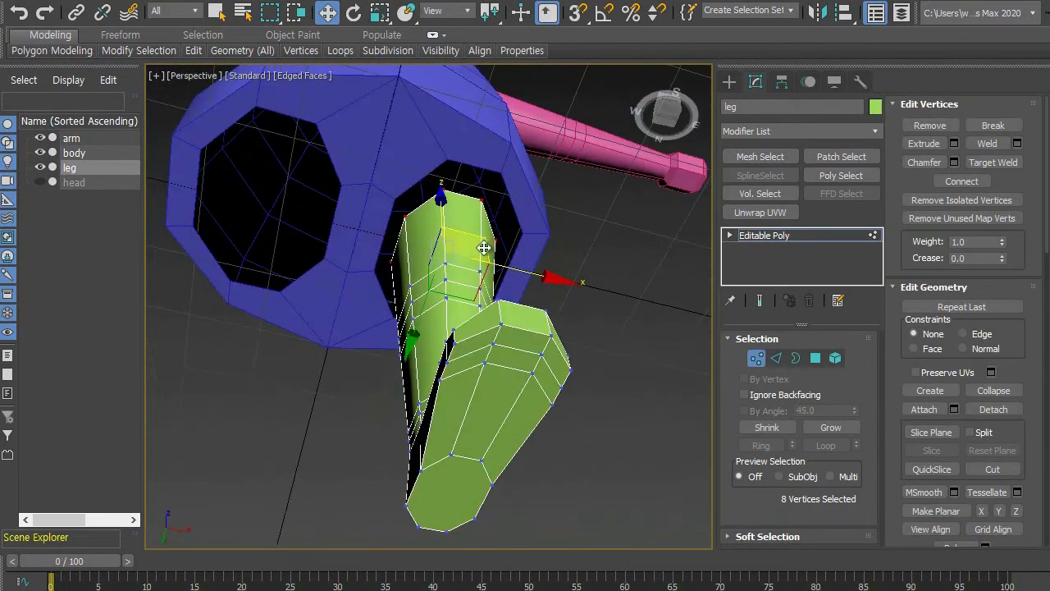
{"action": "key", "text": "r"}
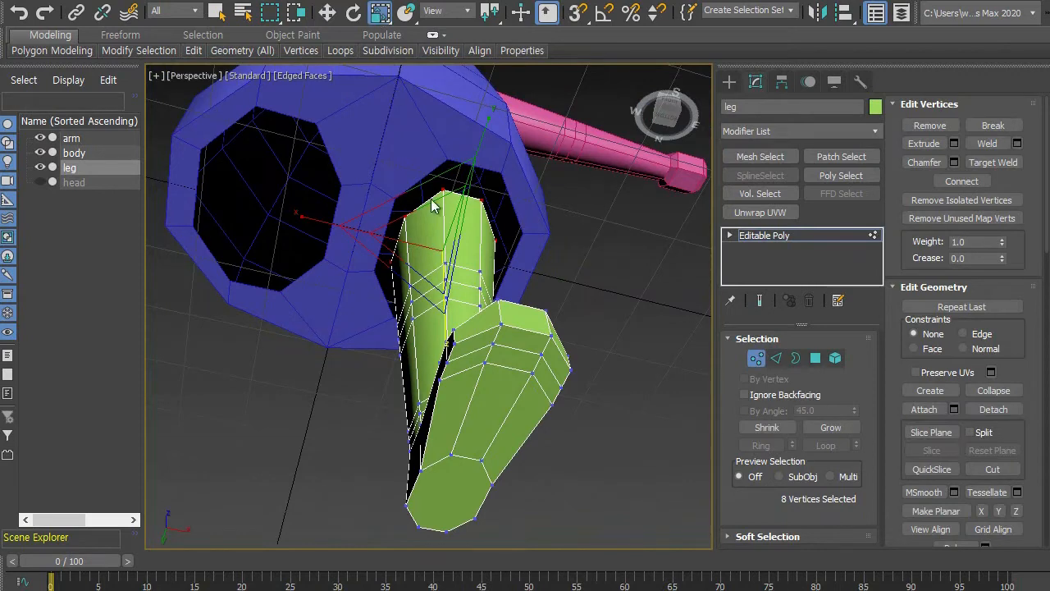
{"action": "left_click_drag", "start_coordinate": [436, 235], "coordinate": [432, 213]}
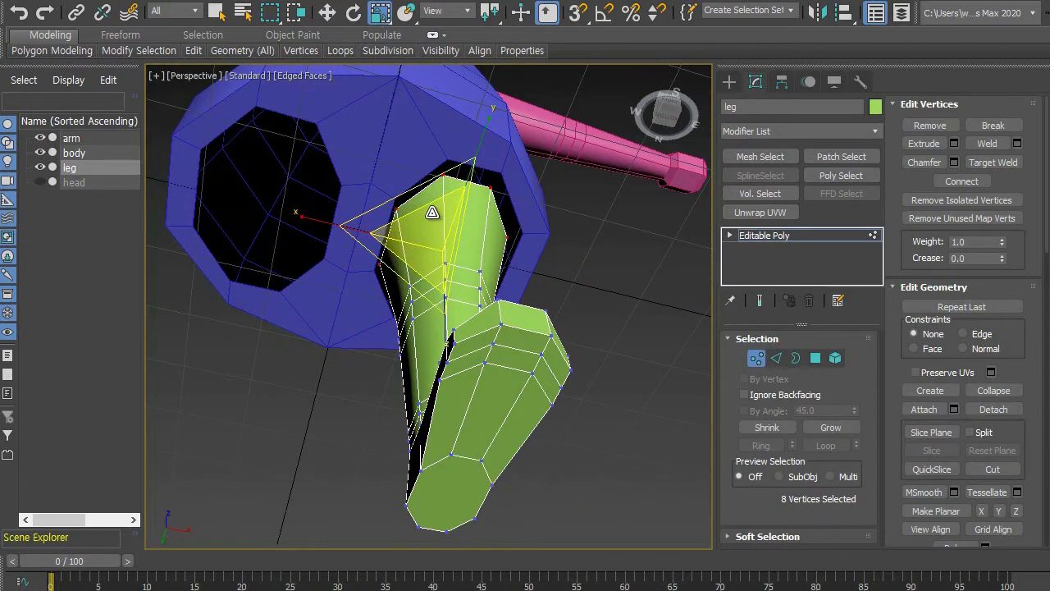
Select the leg's three knee loops, scale them slightly wider along X, and return to object level.
{"action": "middle_click_drag", "start_coordinate": [438, 233], "coordinate": [434, 383], "text": "alt"}
{"action": "scroll", "coordinate": [435, 383], "scroll_direction": "up", "scroll_amount": 2}
{"action": "left_click_drag", "start_coordinate": [447, 323], "coordinate": [570, 376]}
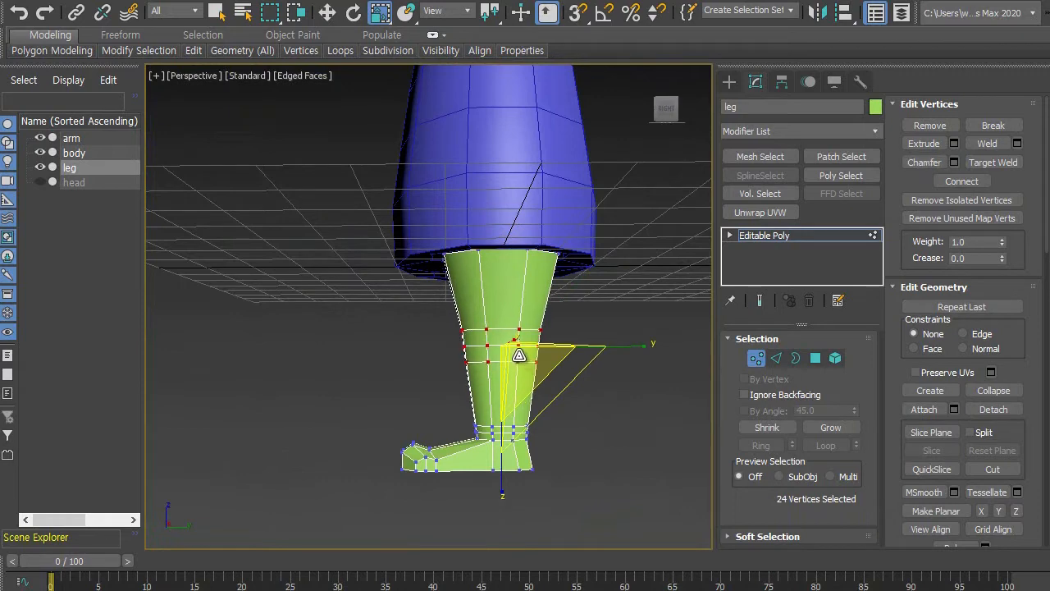
{"action": "mouse_move", "coordinate": [512, 351]}
{"action": "middle_mouse_down", "text": "alt"}
{"action": "mouse_move", "coordinate": [452, 340]}
{"action": "mouse_move", "coordinate": [504, 341]}
{"action": "middle_mouse_up", "text": "alt"}
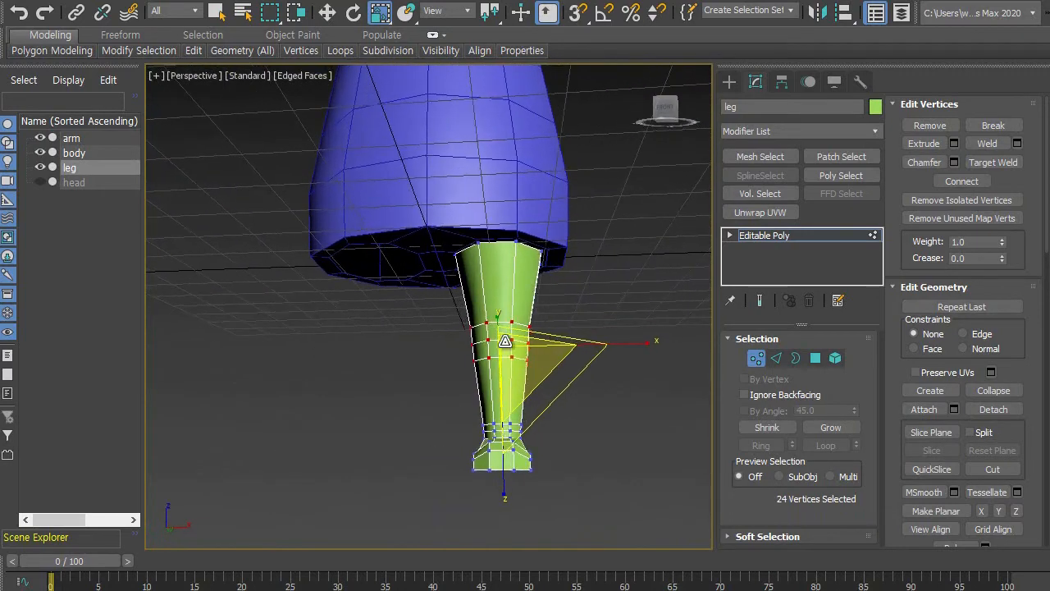
{"action": "left_click_drag", "start_coordinate": [647, 343], "coordinate": [649, 345]}
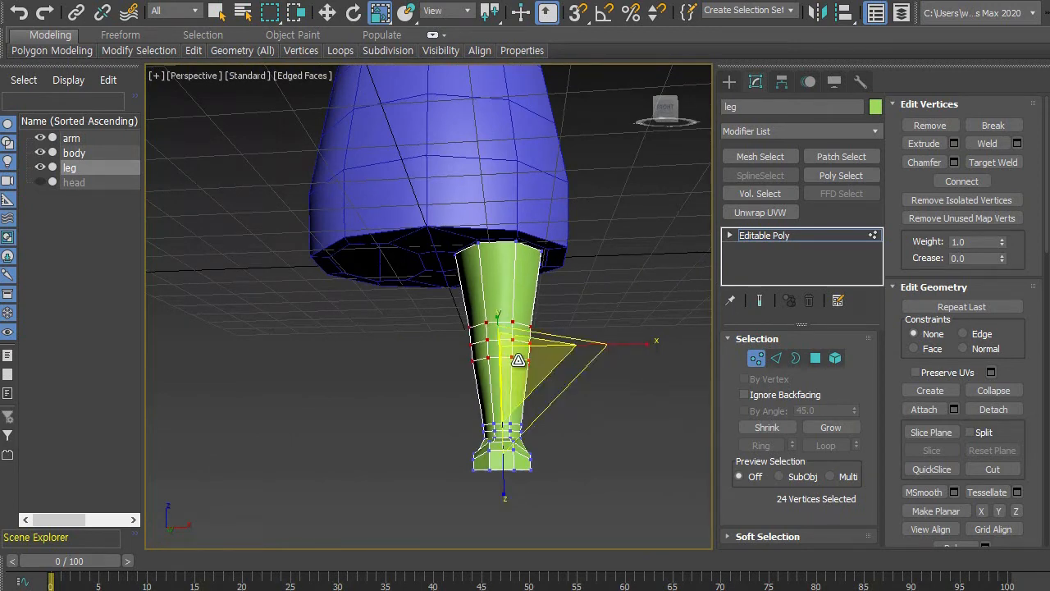
{"action": "middle_click_drag", "start_coordinate": [604, 349], "coordinate": [516, 404], "text": "alt"}
{"action": "left_click", "coordinate": [575, 313]}
{"action": "scroll", "coordinate": [575, 313], "scroll_direction": "down", "scroll_amount": 3}
{"action": "middle_click_drag", "start_coordinate": [575, 313], "coordinate": [489, 301], "text": "alt"}
{"action": "middle_click_drag", "start_coordinate": [697, 354], "coordinate": [467, 419], "text": "alt"}
{"action": "scroll", "coordinate": [586, 374], "scroll_direction": "down", "scroll_amount": 4}
{"action": "mouse_move", "coordinate": [554, 337]}
{"action": "middle_mouse_down", "text": "alt"}
{"action": "mouse_move", "coordinate": [458, 371]}
{"action": "mouse_move", "coordinate": [552, 336]}
{"action": "middle_mouse_up", "text": "alt"}
{"action": "left_click", "coordinate": [756, 358]}
Select the arm, rotate it downward about the Y axis so it slopes away from the shoulder, and clear the selection.
{"action": "left_click_drag", "start_coordinate": [521, 140], "coordinate": [573, 208]}
{"action": "middle_click_drag", "start_coordinate": [491, 246], "coordinate": [487, 285]}
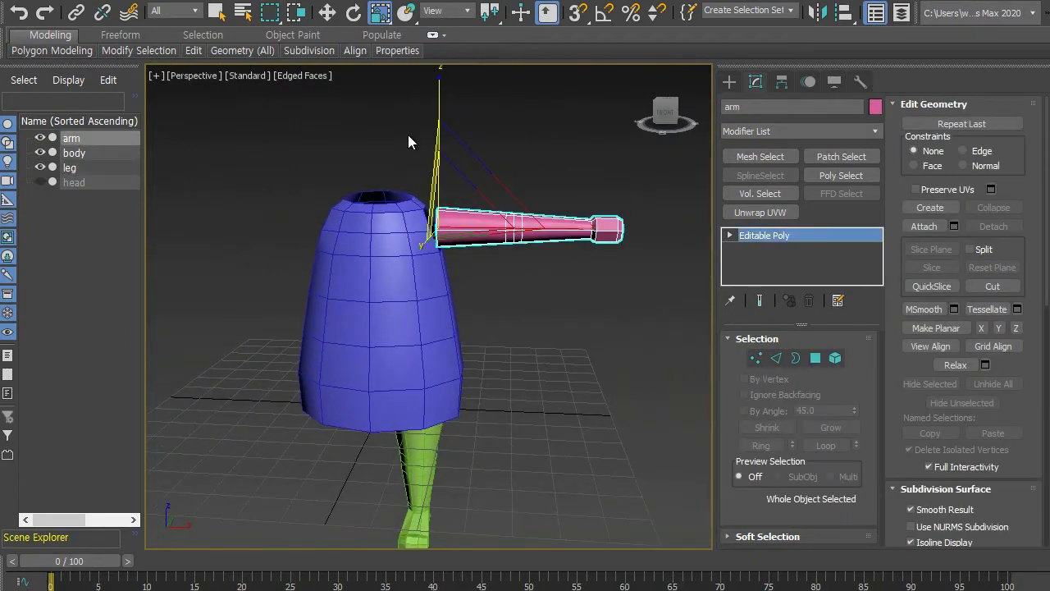
{"action": "left_click", "coordinate": [356, 13]}
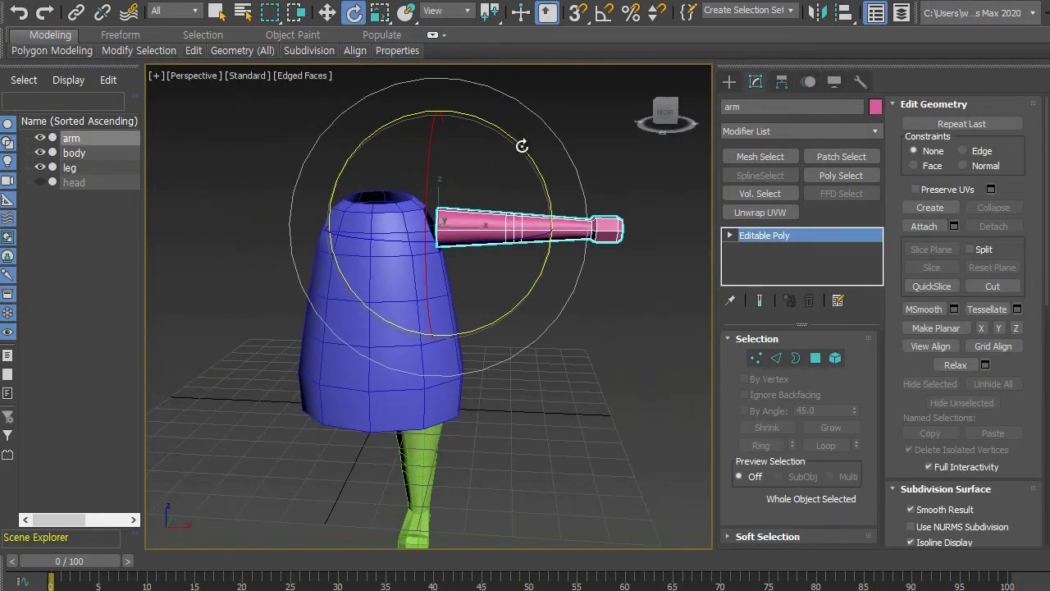
{"action": "left_click_drag", "start_coordinate": [522, 144], "coordinate": [537, 167]}
{"action": "middle_click_drag", "start_coordinate": [507, 234], "coordinate": [525, 268], "text": "alt"}
{"action": "left_click", "coordinate": [613, 361]}
{"action": "middle_click_drag", "start_coordinate": [613, 361], "coordinate": [533, 343]}
{"action": "middle_click_drag", "start_coordinate": [480, 262], "coordinate": [514, 316]}
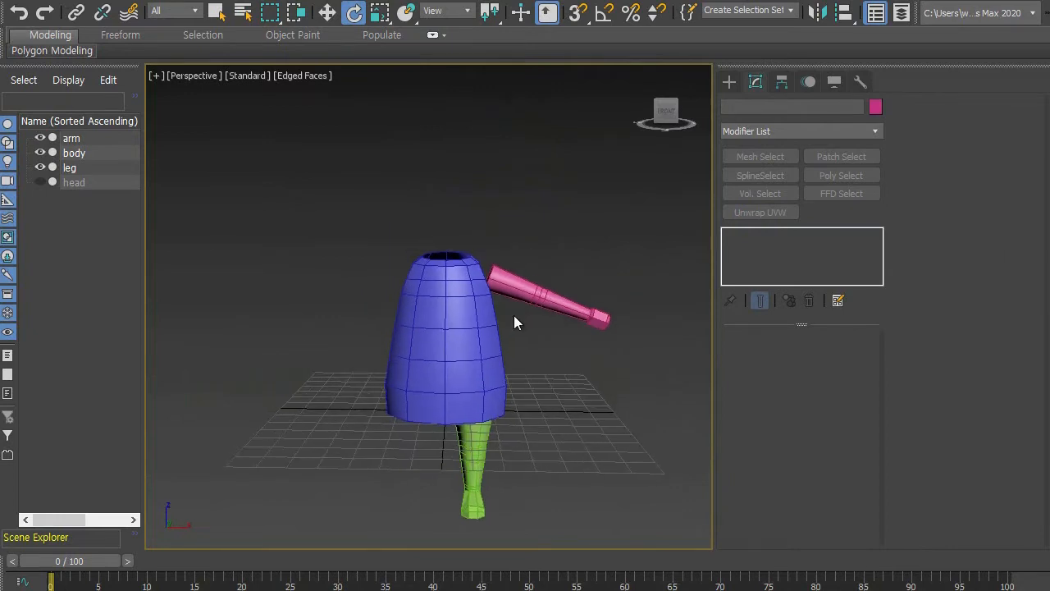
In a maximized Front view, select the arm's six shoulder-end vertices and rotate them to follow the slope of the body's side.
{"action": "key", "text": "alt+w"}
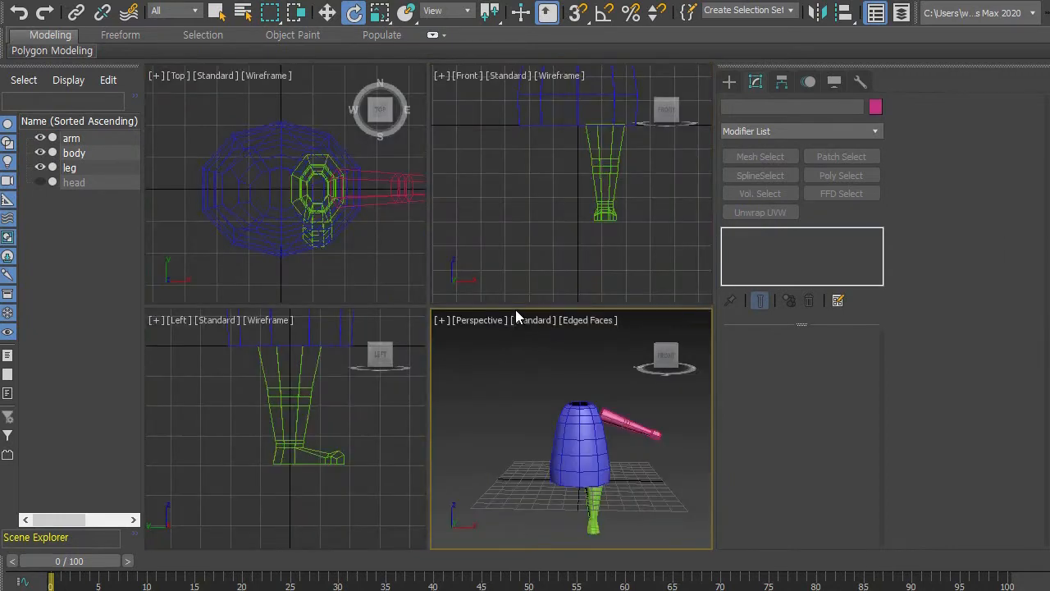
{"action": "left_click", "coordinate": [512, 215]}
{"action": "key", "text": "alt+w"}
{"action": "scroll", "coordinate": [510, 222], "scroll_direction": "down", "scroll_amount": 3}
{"action": "scroll", "coordinate": [509, 238], "scroll_direction": "down", "scroll_amount": 1}
{"action": "middle_click_drag", "start_coordinate": [492, 218], "coordinate": [455, 379]}
{"action": "scroll", "coordinate": [459, 320], "scroll_direction": "up", "scroll_amount": 3}
{"action": "middle_click_drag", "start_coordinate": [441, 254], "coordinate": [407, 325]}
{"action": "scroll", "coordinate": [426, 309], "scroll_direction": "up", "scroll_amount": 2}
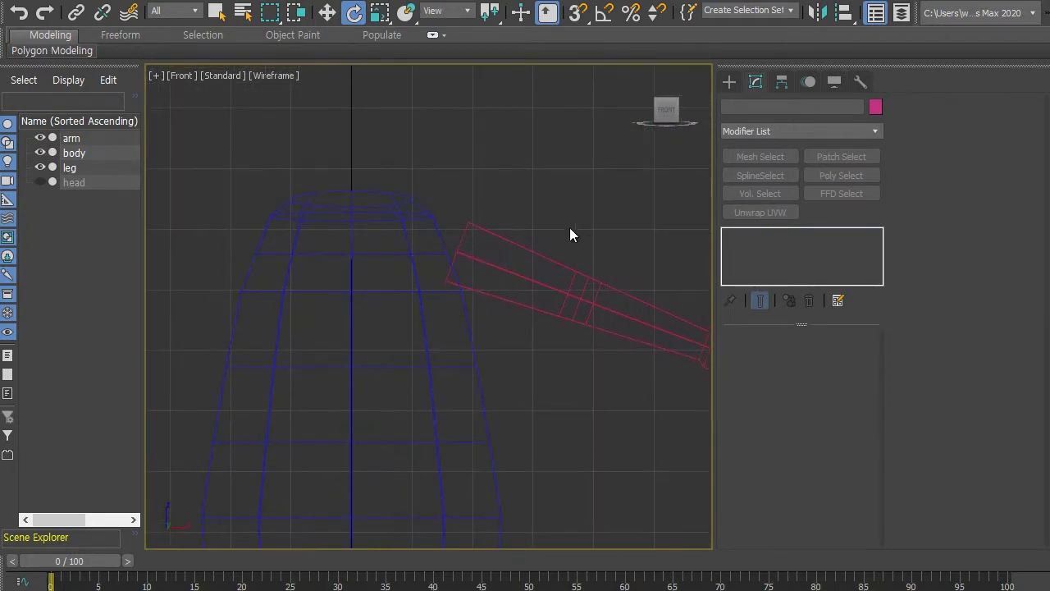
{"action": "left_click_drag", "start_coordinate": [617, 326], "coordinate": [614, 326]}
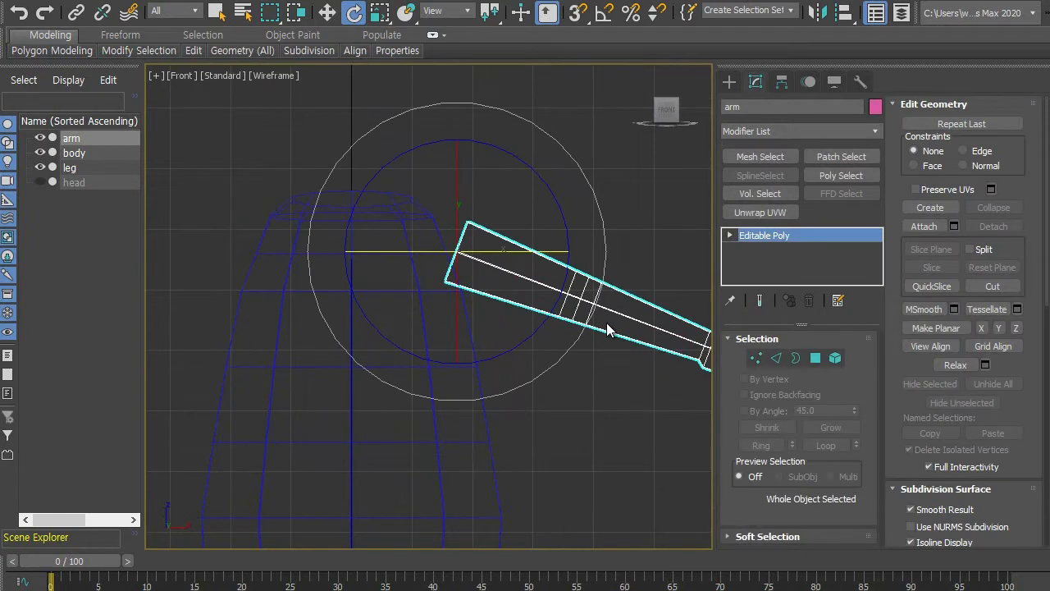
{"action": "left_click", "coordinate": [755, 357]}
{"action": "left_click", "coordinate": [505, 191]}
{"action": "left_click_drag", "start_coordinate": [496, 326], "coordinate": [496, 326]}
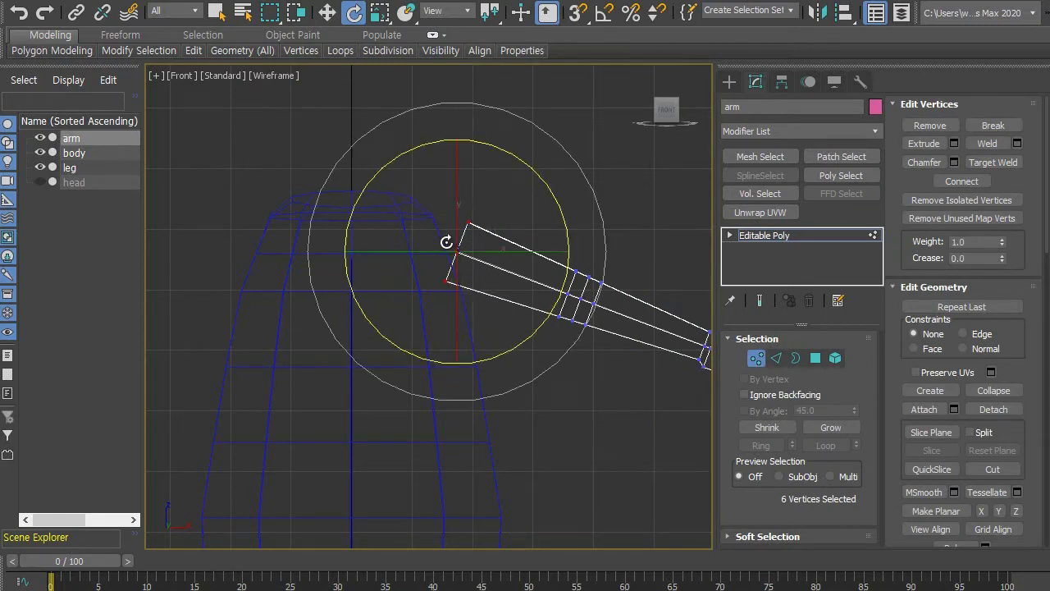
{"action": "left_click_drag", "start_coordinate": [555, 191], "coordinate": [538, 152]}
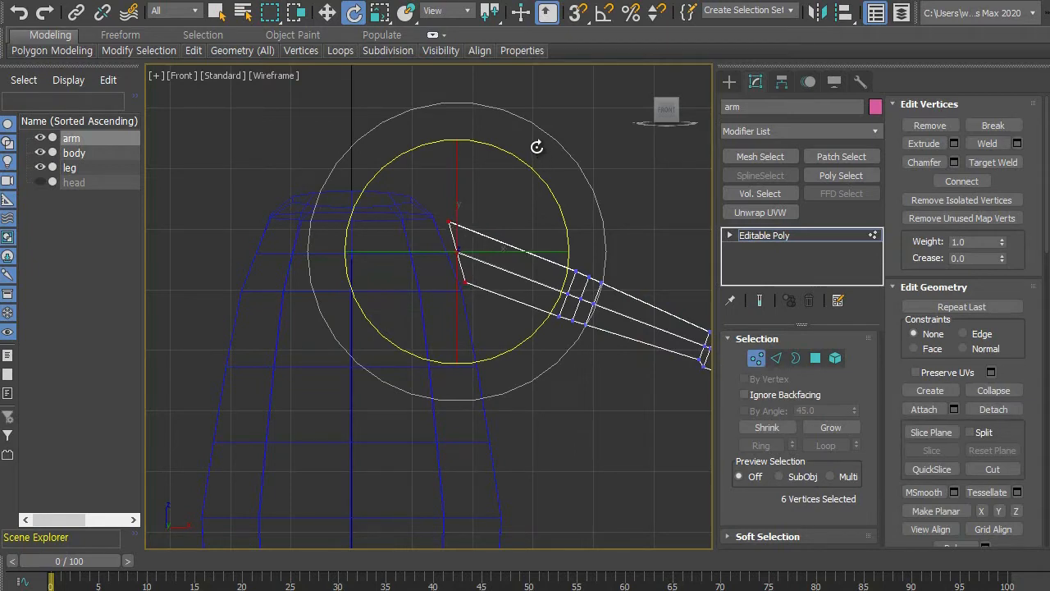
Scale up the arm's shoulder-end vertices and move them along X toward the body, then return to object level and deselect.
{"action": "scroll", "coordinate": [474, 275], "scroll_direction": "up", "scroll_amount": 2}
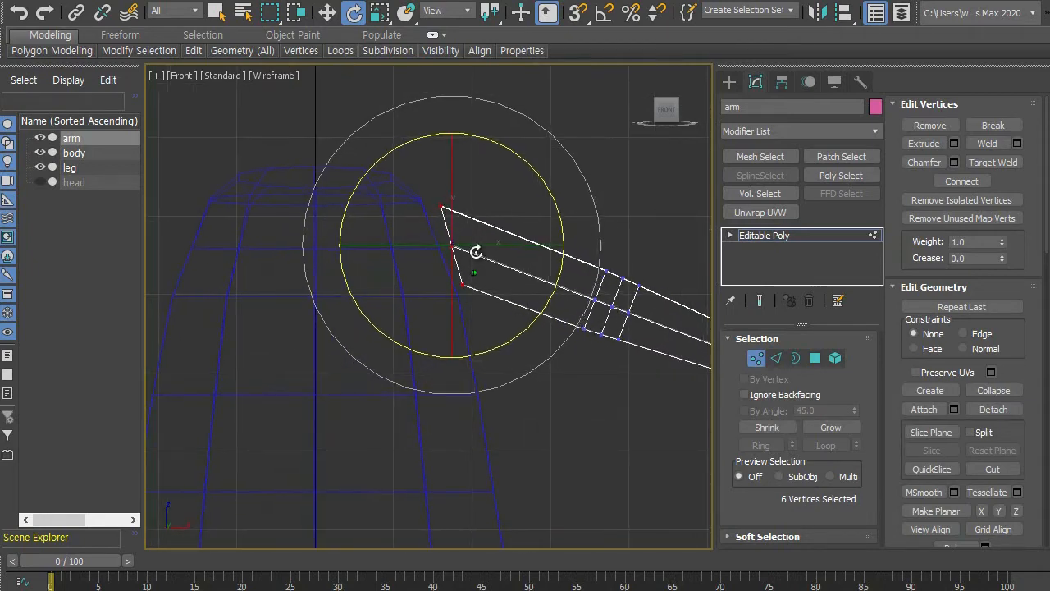
{"action": "left_click", "coordinate": [380, 16]}
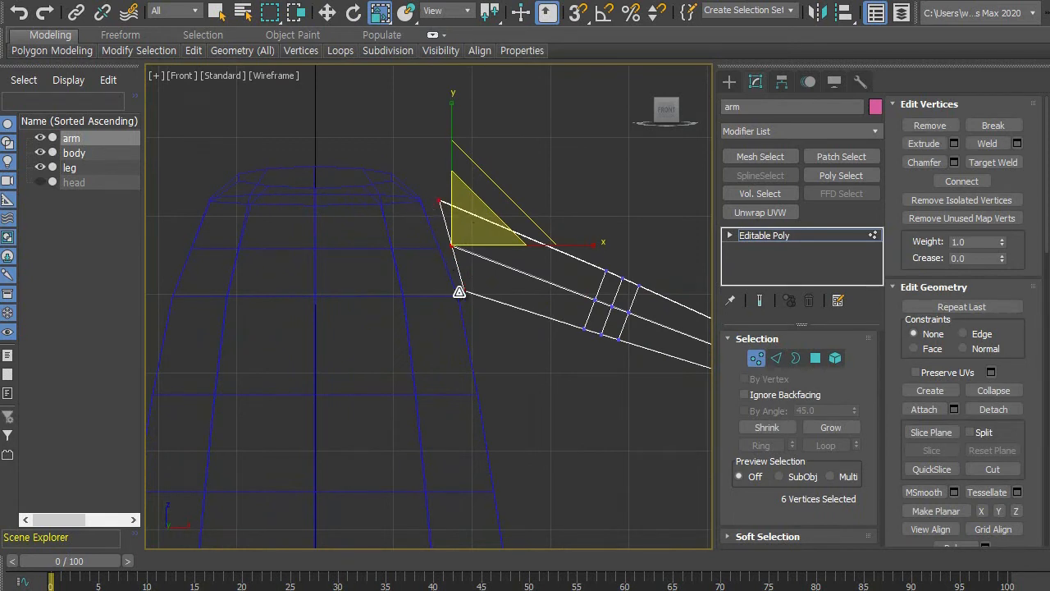
{"action": "left_click_drag", "start_coordinate": [464, 211], "coordinate": [465, 207]}
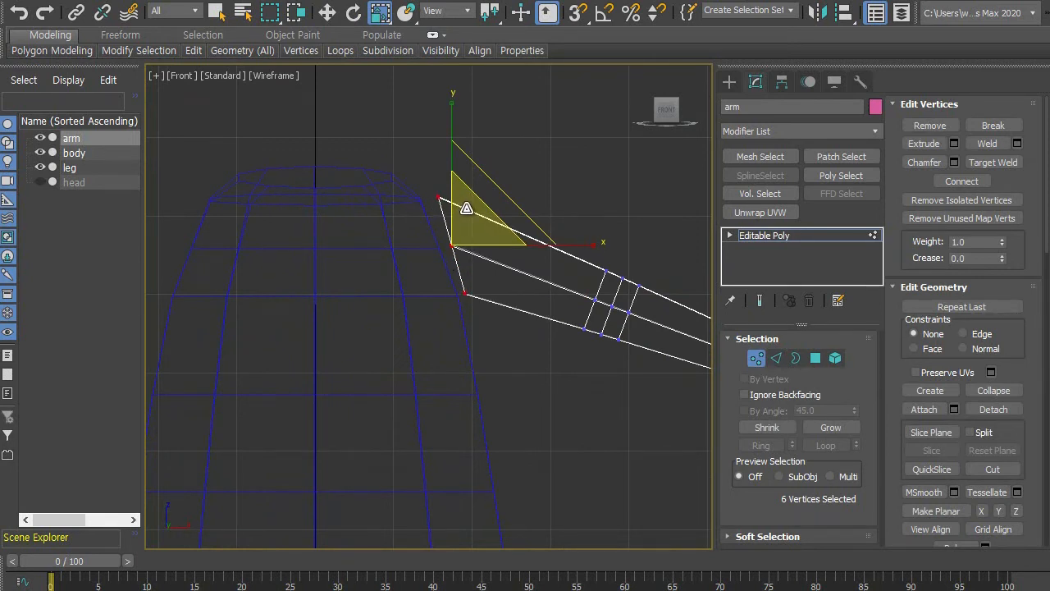
{"action": "key", "text": "w"}
{"action": "left_click_drag", "start_coordinate": [566, 244], "coordinate": [561, 245]}
{"action": "scroll", "coordinate": [546, 214], "scroll_direction": "down", "scroll_amount": 4}
{"action": "left_click", "coordinate": [566, 285]}
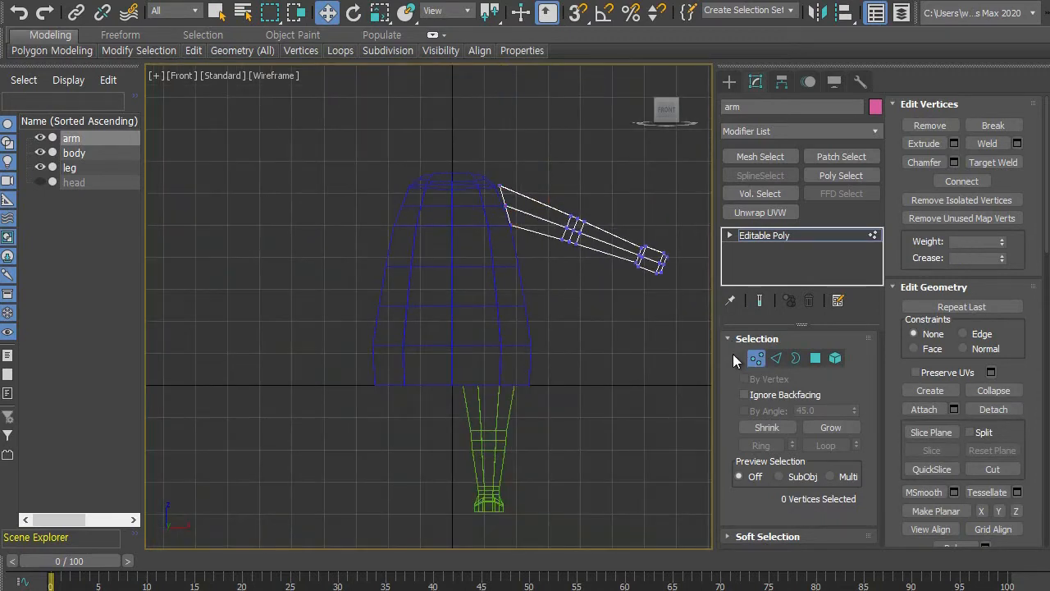
{"action": "middle_click_drag", "start_coordinate": [599, 324], "coordinate": [564, 320]}
{"action": "left_click", "coordinate": [755, 359]}
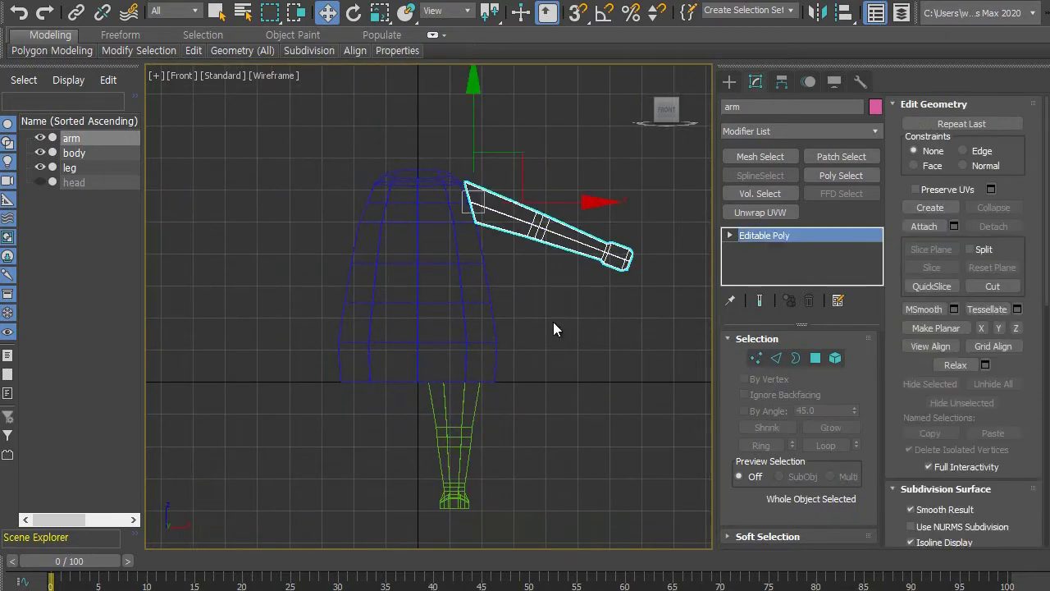
{"action": "left_click", "coordinate": [548, 309]}
{"action": "middle_click_drag", "start_coordinate": [546, 308], "coordinate": [510, 274]}
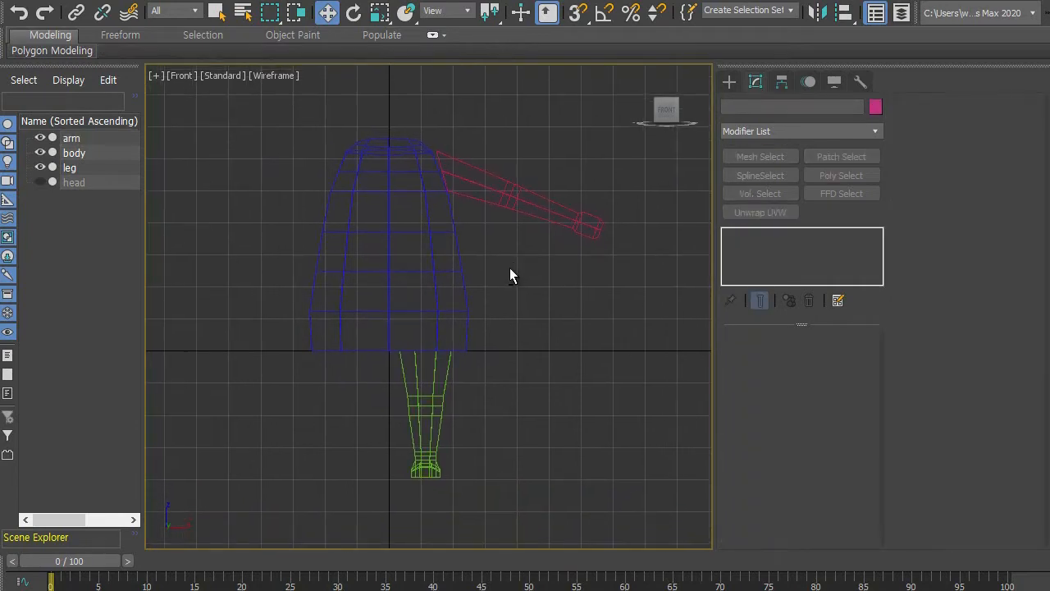
Return to a maximized Perspective view and examine how the arm and leg sit against the body.
{"action": "key", "text": "alt+w"}
{"action": "left_click", "coordinate": [510, 335]}
{"action": "key", "text": "alt+w"}
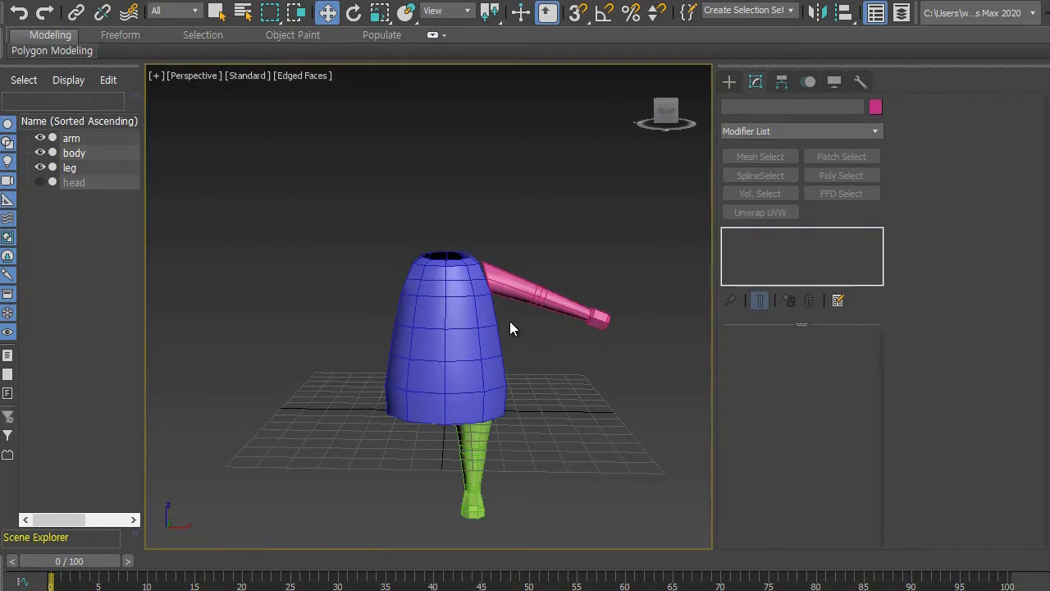
{"action": "middle_click_drag", "start_coordinate": [509, 321], "coordinate": [436, 321], "text": "alt"}
{"action": "scroll", "coordinate": [451, 310], "scroll_direction": "up", "scroll_amount": 3}
{"action": "middle_click_drag", "start_coordinate": [457, 286], "coordinate": [476, 265], "text": "alt"}
{"action": "scroll", "coordinate": [446, 274], "scroll_direction": "up", "scroll_amount": 2}
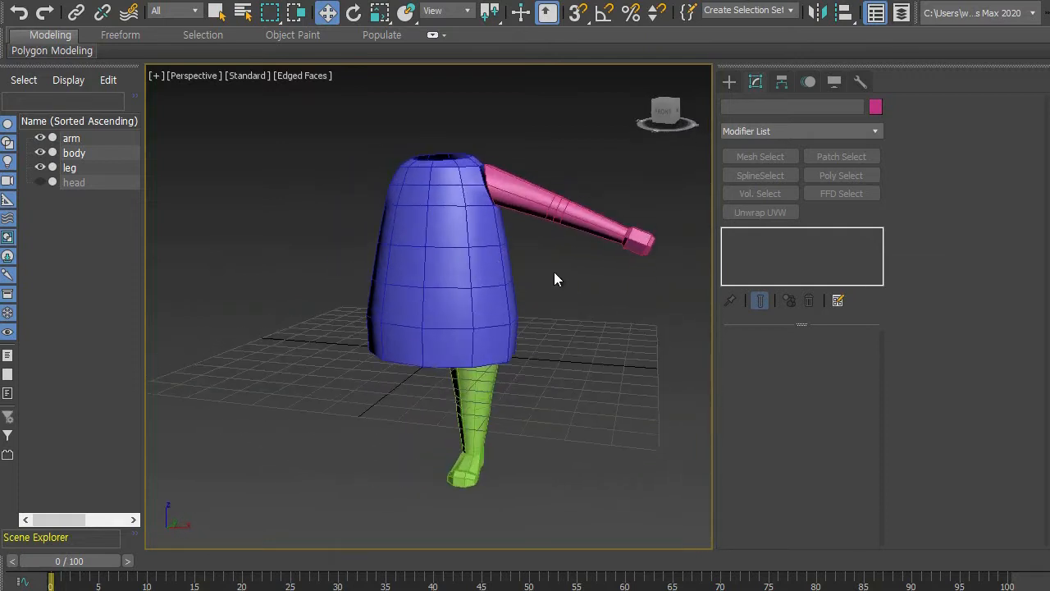
Select the body and attach the arm and the leg to it as one editable poly.
{"action": "left_click", "coordinate": [449, 258]}
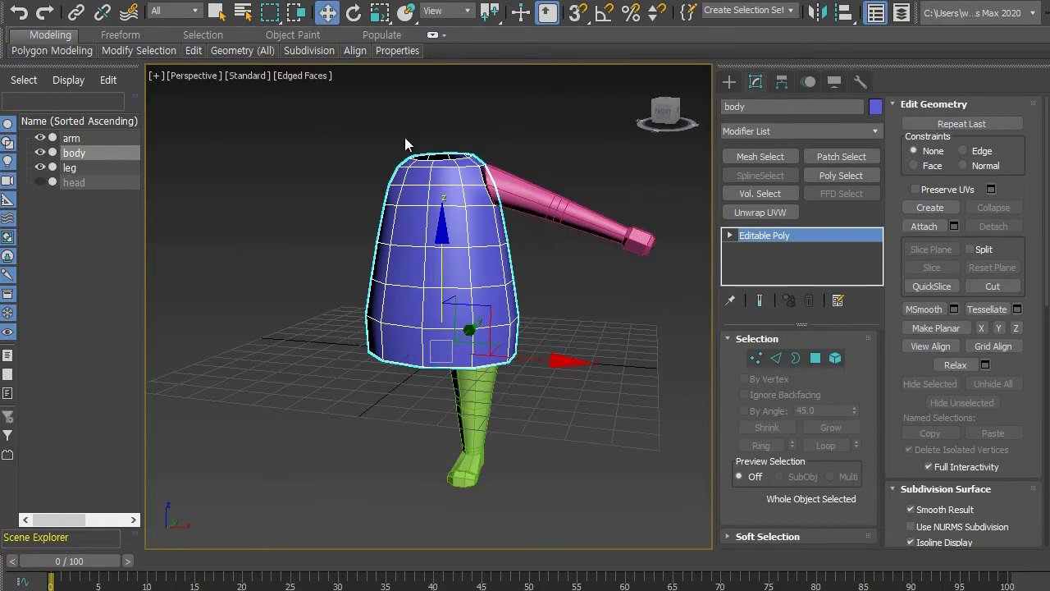
{"action": "middle_click_drag", "start_coordinate": [326, 343], "coordinate": [464, 354], "text": "alt"}
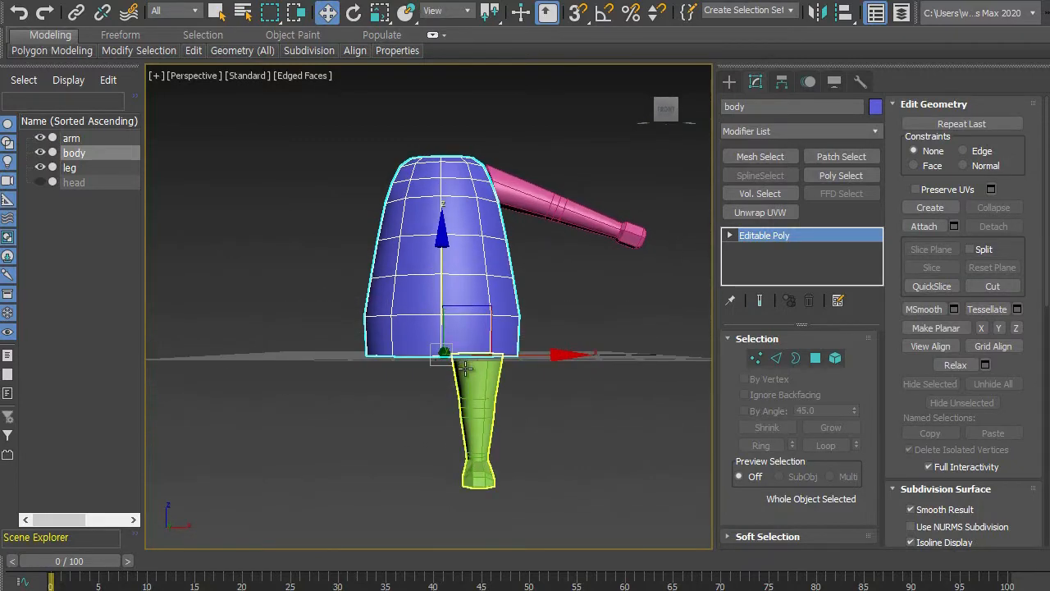
{"action": "middle_click_drag", "start_coordinate": [481, 380], "coordinate": [585, 353], "text": "alt"}
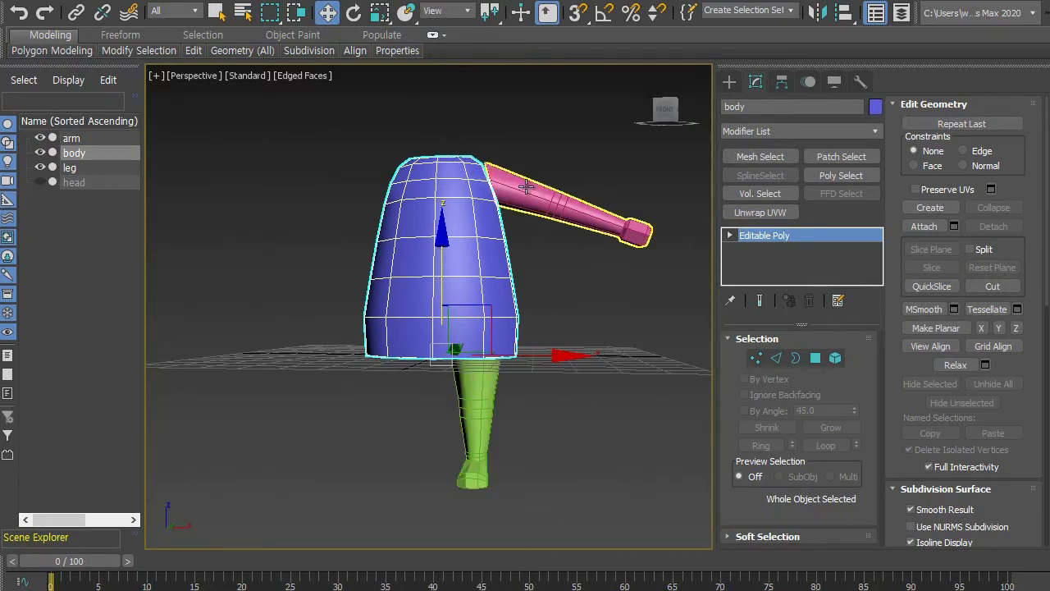
{"action": "middle_click_drag", "start_coordinate": [389, 186], "coordinate": [546, 327], "text": "alt"}
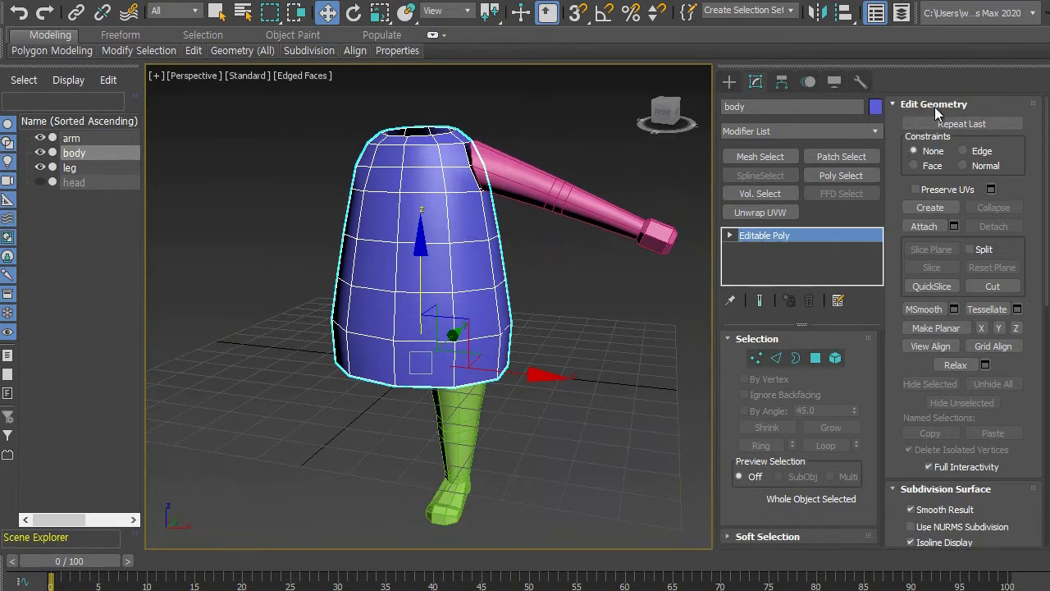
{"action": "left_click", "coordinate": [925, 229]}
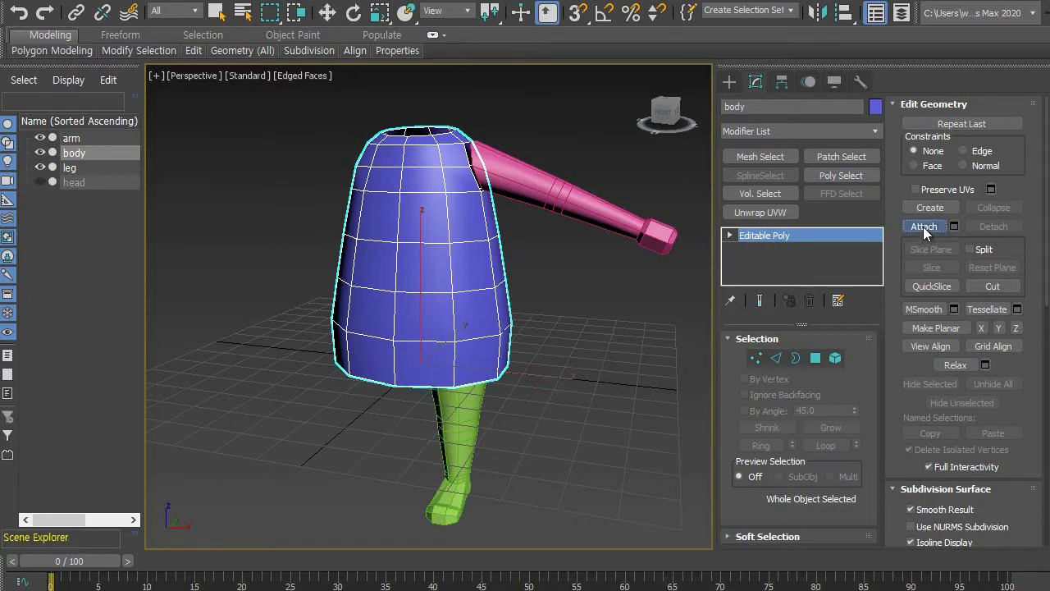
{"action": "left_click", "coordinate": [542, 173]}
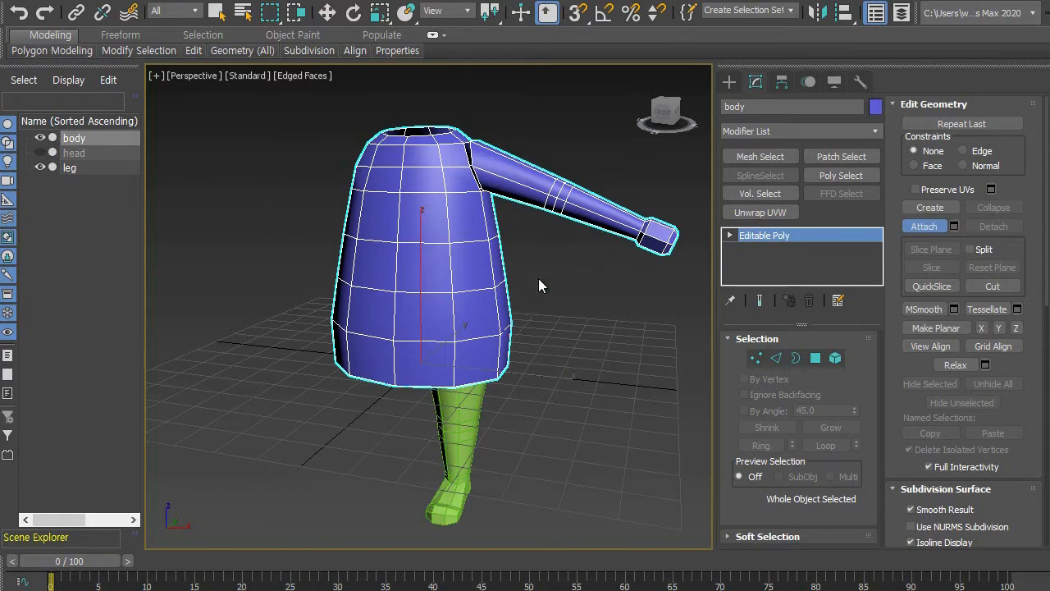
{"action": "middle_click_drag", "start_coordinate": [521, 315], "coordinate": [526, 256], "text": "alt"}
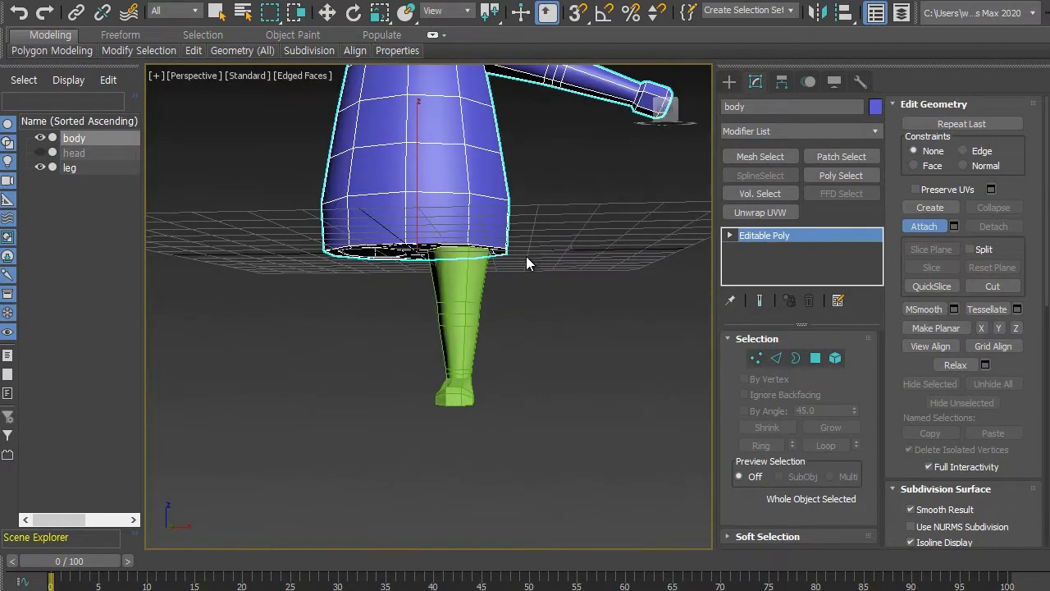
{"action": "left_click", "coordinate": [481, 302]}
{"action": "middle_click_drag", "start_coordinate": [480, 300], "coordinate": [531, 417], "text": "alt"}
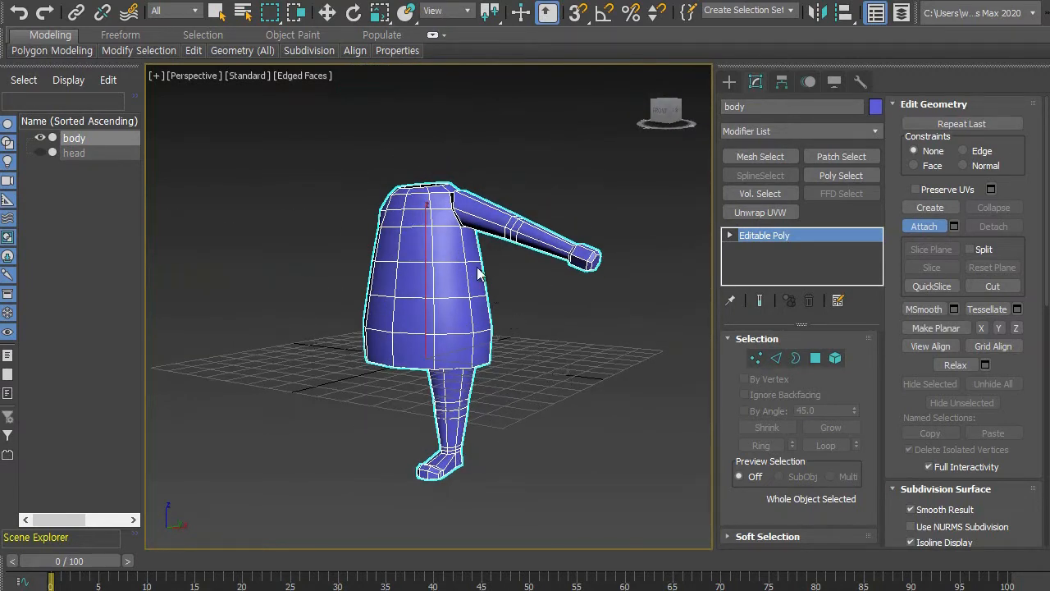
Examine the junction between the attached arm and the body's shoulder opening from several angles.
{"action": "scroll", "coordinate": [479, 273], "scroll_direction": "up", "scroll_amount": 5}
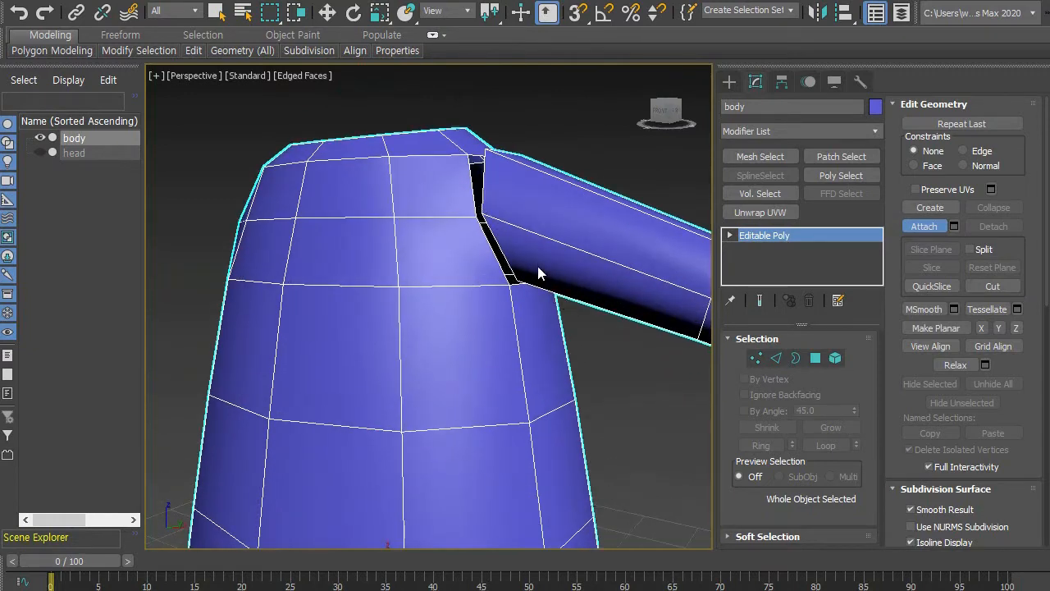
{"action": "middle_click_drag", "start_coordinate": [539, 267], "coordinate": [551, 298], "text": "alt"}
{"action": "scroll", "coordinate": [551, 299], "scroll_direction": "down", "scroll_amount": 2}
{"action": "scroll", "coordinate": [553, 312], "scroll_direction": "down", "scroll_amount": 2}
{"action": "middle_click_drag", "start_coordinate": [553, 337], "coordinate": [497, 261]}
{"action": "scroll", "coordinate": [497, 266], "scroll_direction": "down", "scroll_amount": 1}
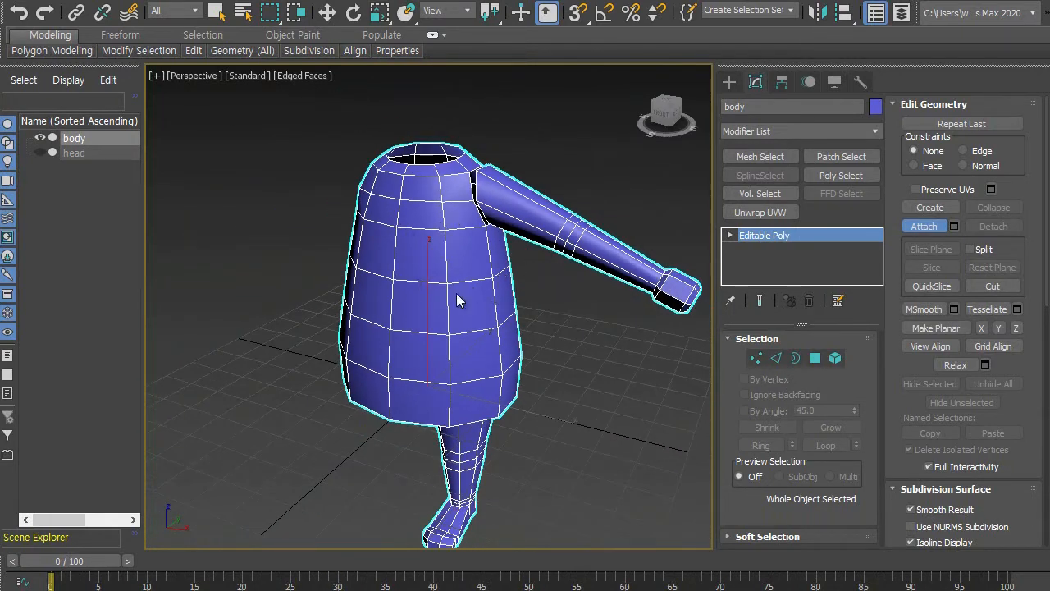
Finish attaching and check that the body, arm and leg select as one object.
{"action": "middle_click_drag", "start_coordinate": [523, 254], "coordinate": [536, 240], "text": "alt"}
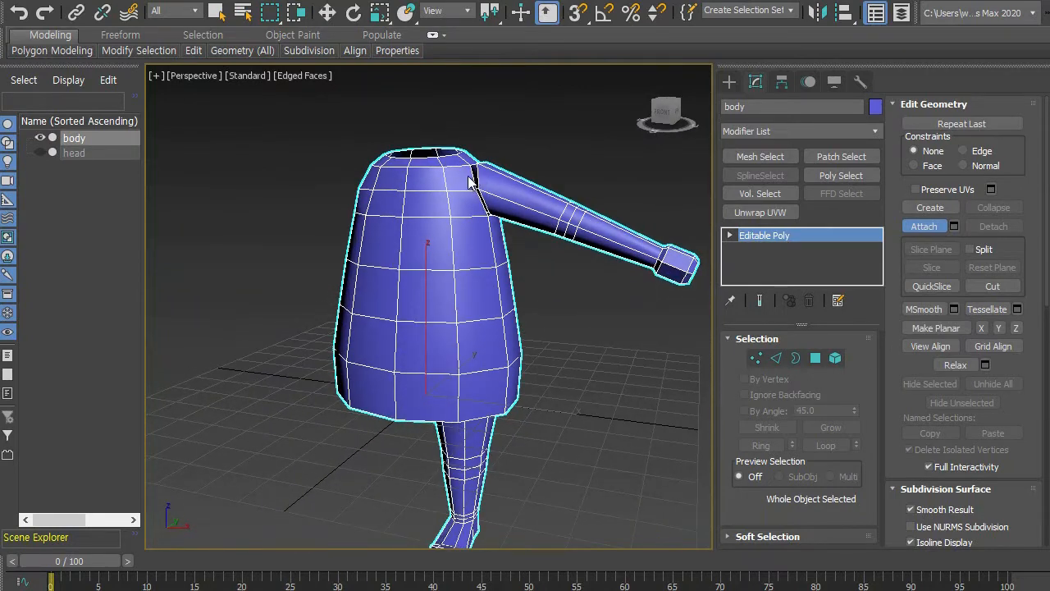
{"action": "middle_click_drag", "start_coordinate": [483, 218], "coordinate": [540, 220], "text": "alt"}
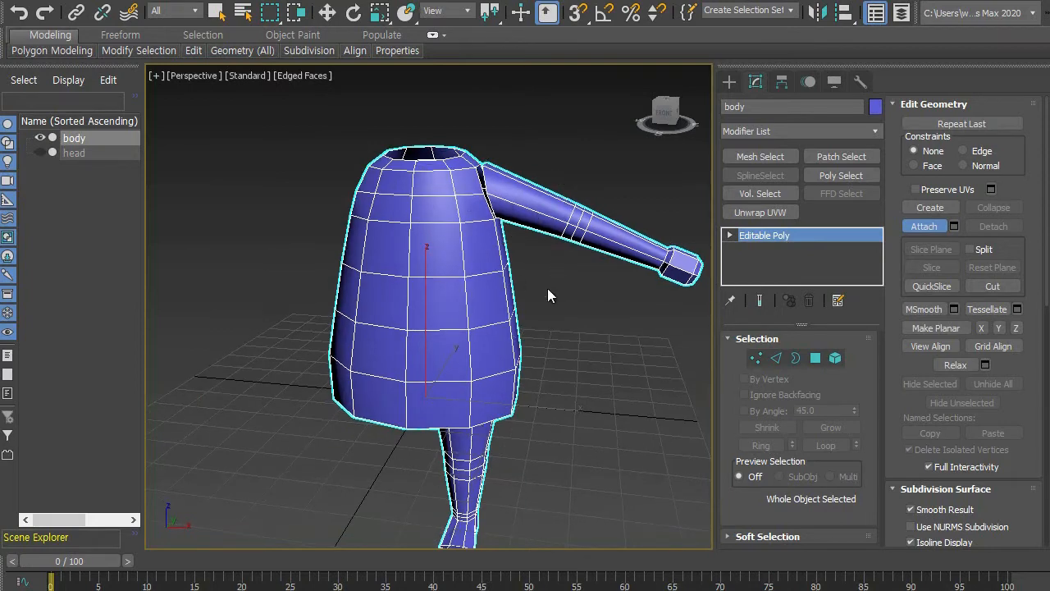
{"action": "scroll", "coordinate": [546, 296], "scroll_direction": "down", "scroll_amount": 2}
{"action": "scroll", "coordinate": [516, 288], "scroll_direction": "down", "scroll_amount": 3}
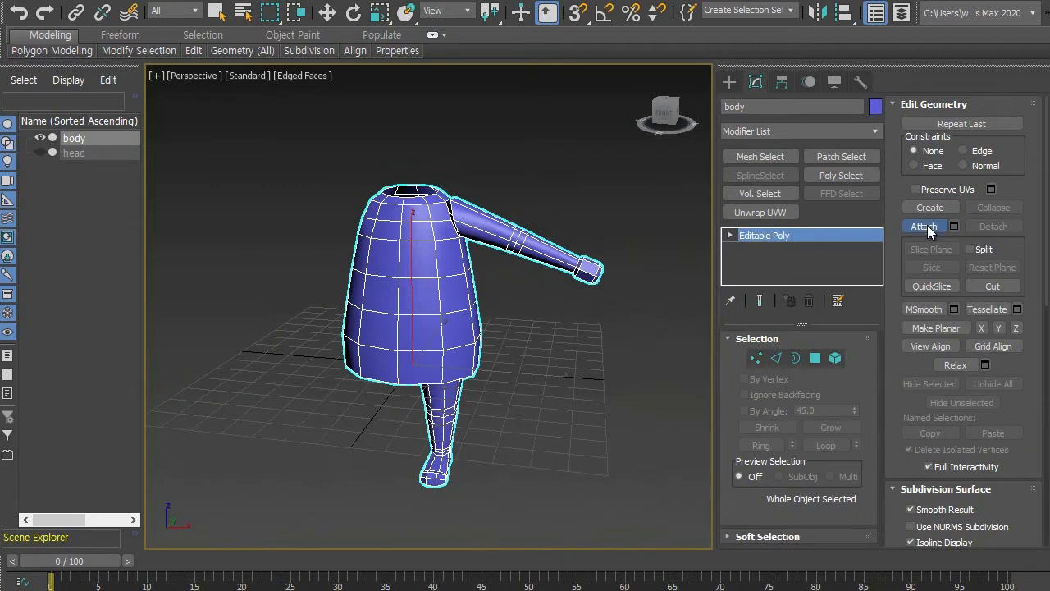
{"action": "key", "text": "w"}
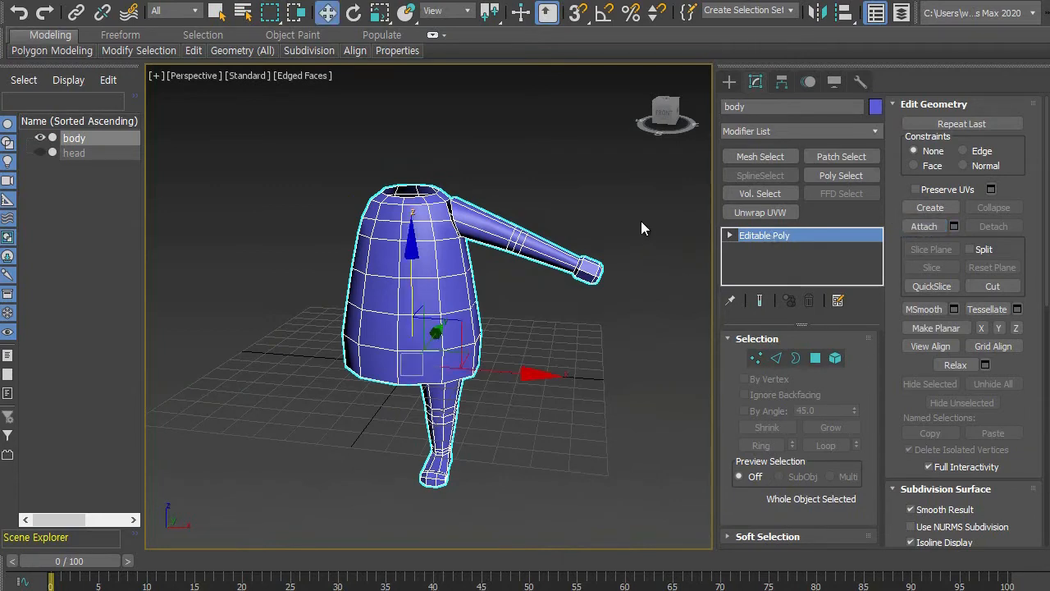
{"action": "left_click", "coordinate": [569, 326]}
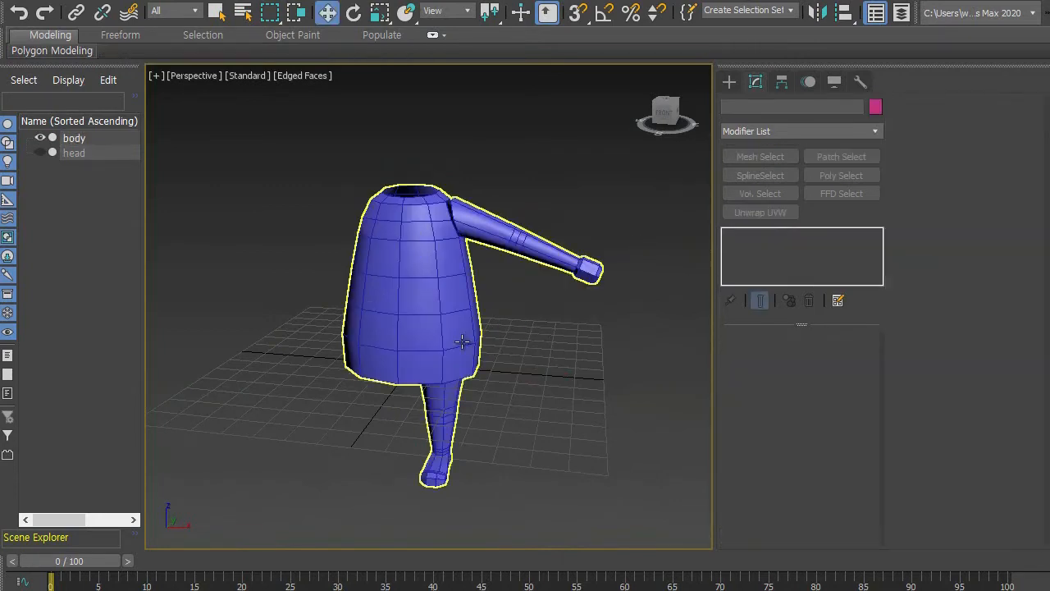
{"action": "left_click", "coordinate": [467, 357]}
{"action": "mouse_move", "coordinate": [534, 375]}
{"action": "left_mouse_down"}
{"action": "mouse_move", "coordinate": [408, 350]}
{"action": "mouse_move", "coordinate": [579, 365]}
{"action": "mouse_move", "coordinate": [435, 347]}
{"action": "mouse_move", "coordinate": [539, 369]}
{"action": "mouse_move", "coordinate": [517, 370]}
{"action": "left_mouse_up"}
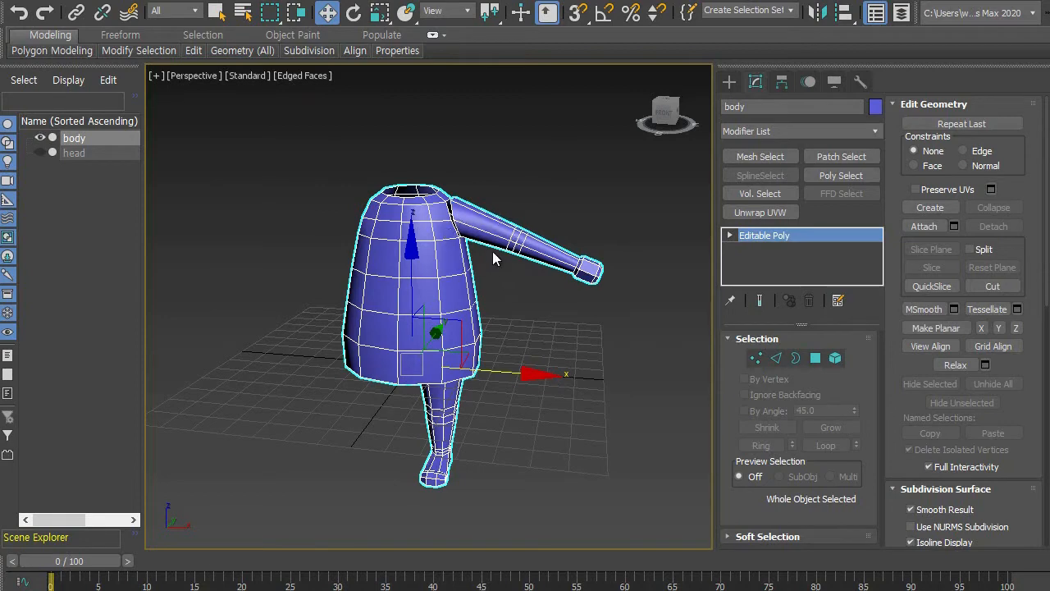
{"action": "left_click", "coordinate": [571, 343]}
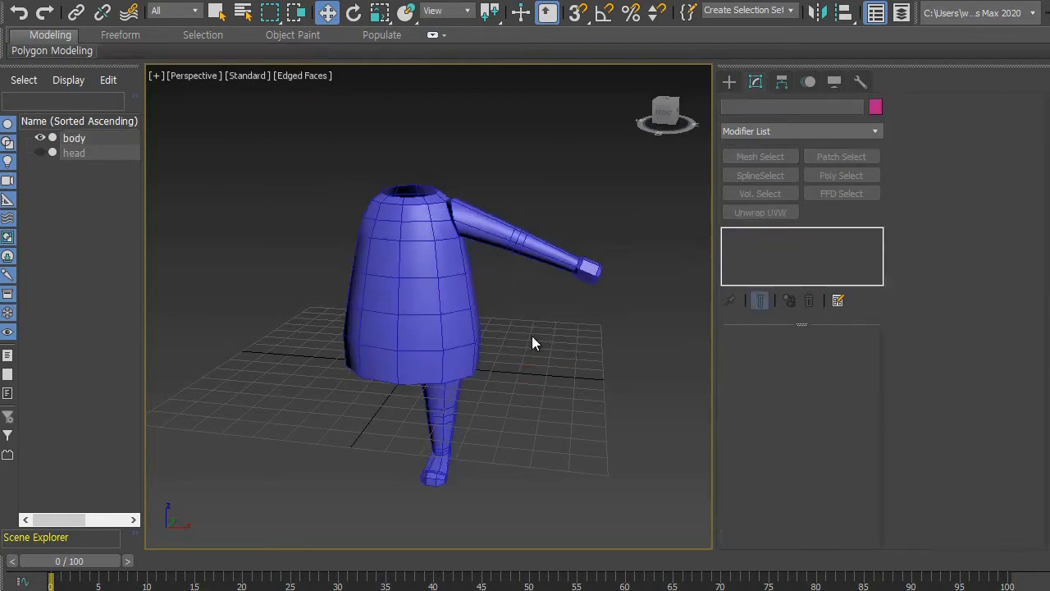
Reselect the body and weld the arm's upper front shoulder vertex to the matching body-opening vertex with a weld threshold of 3.707.
{"action": "middle_click_drag", "start_coordinate": [491, 298], "coordinate": [479, 348]}
{"action": "left_click", "coordinate": [441, 325]}
{"action": "scroll", "coordinate": [452, 327], "scroll_direction": "up", "scroll_amount": 6}
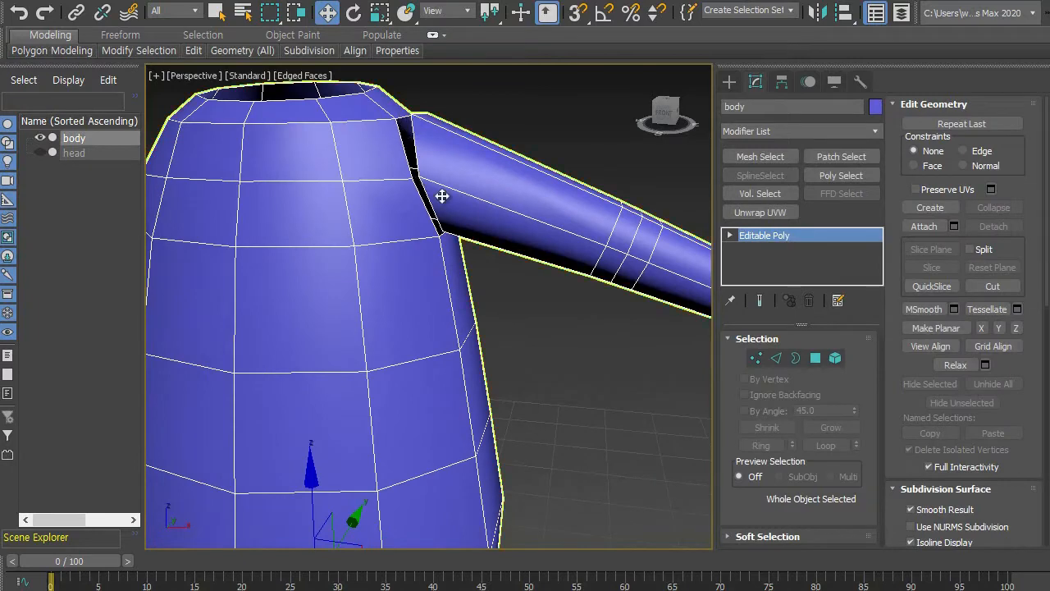
{"action": "middle_click_drag", "start_coordinate": [424, 172], "coordinate": [431, 247], "text": "alt"}
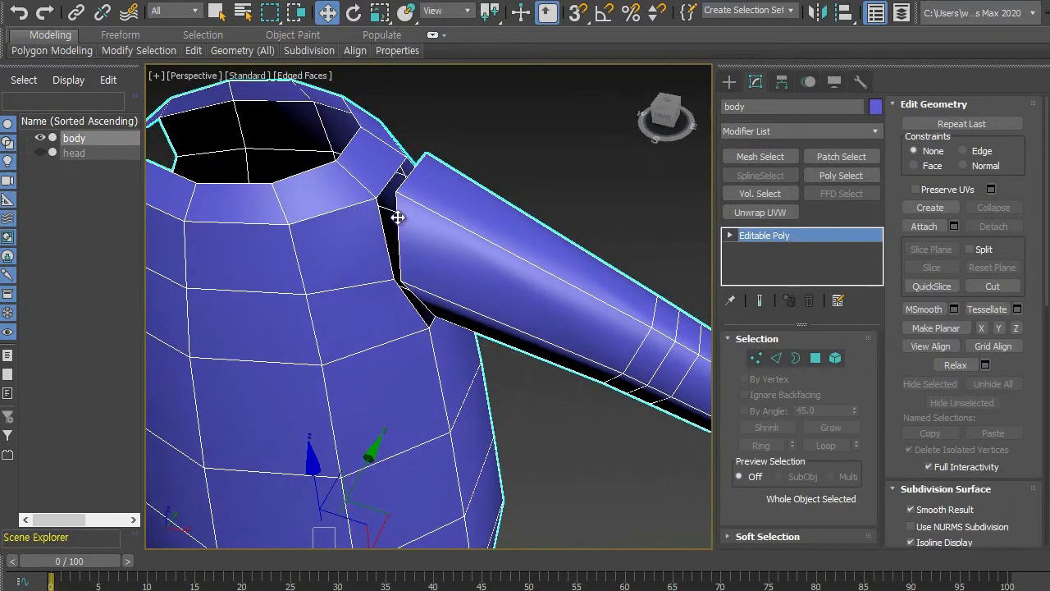
{"action": "scroll", "coordinate": [420, 295], "scroll_direction": "down", "scroll_amount": 5}
{"action": "scroll", "coordinate": [420, 309], "scroll_direction": "up", "scroll_amount": 5}
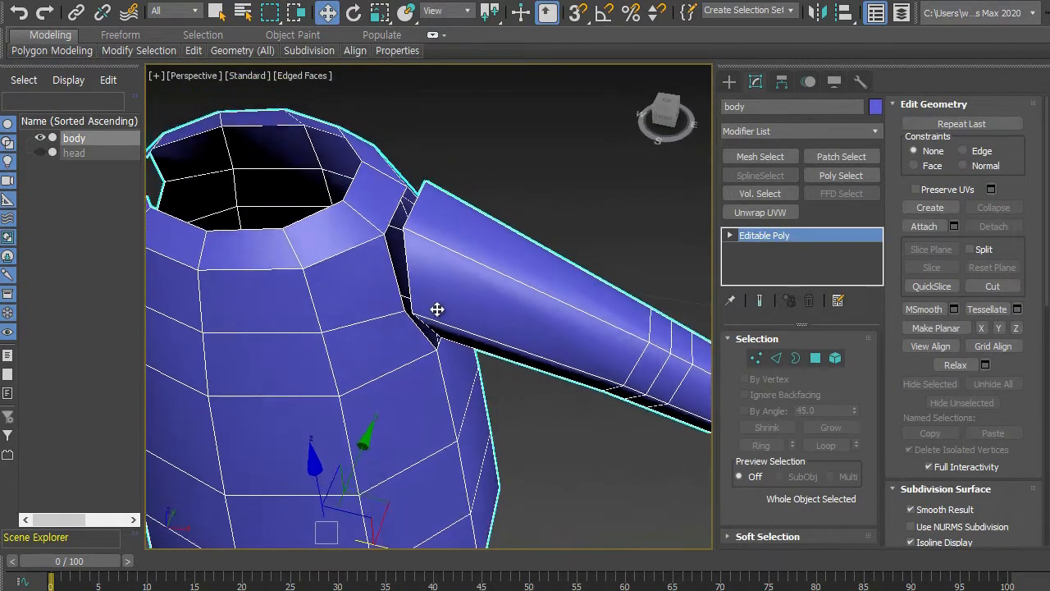
{"action": "scroll", "coordinate": [428, 297], "scroll_direction": "up", "scroll_amount": 3}
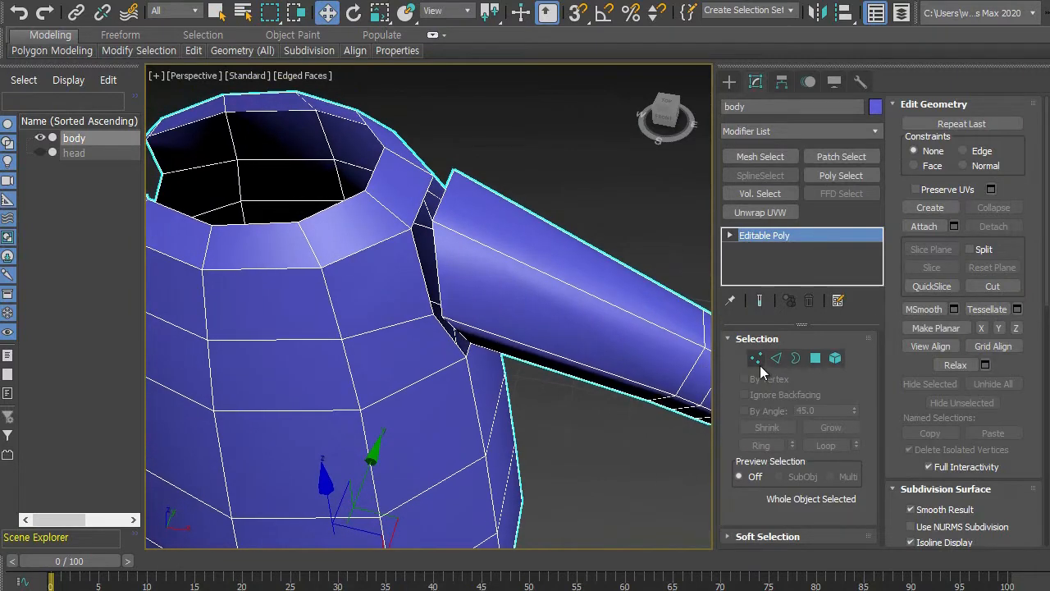
{"action": "left_click", "coordinate": [756, 359]}
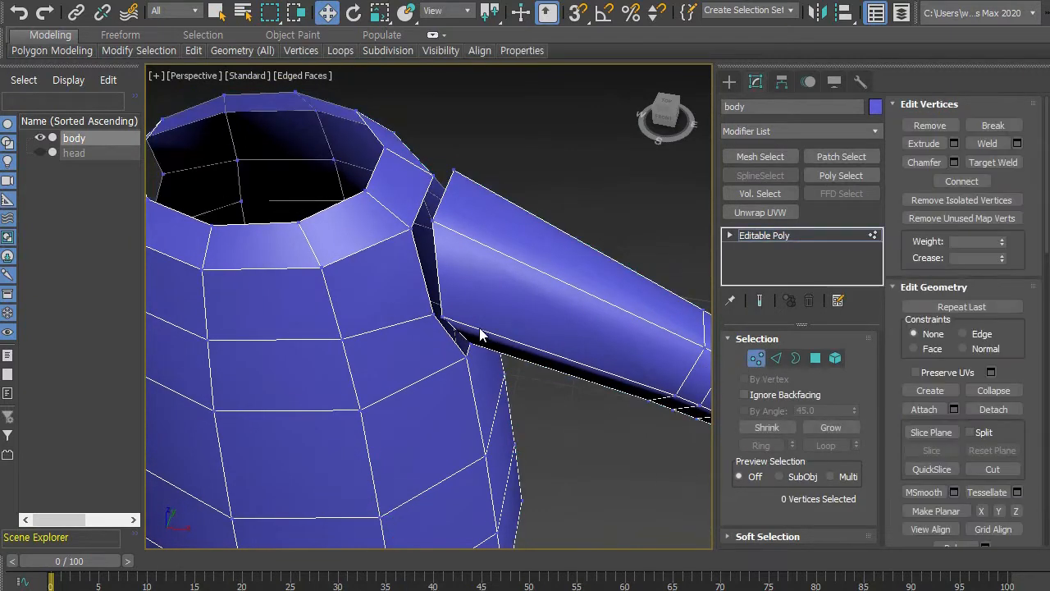
{"action": "left_click", "coordinate": [432, 220]}
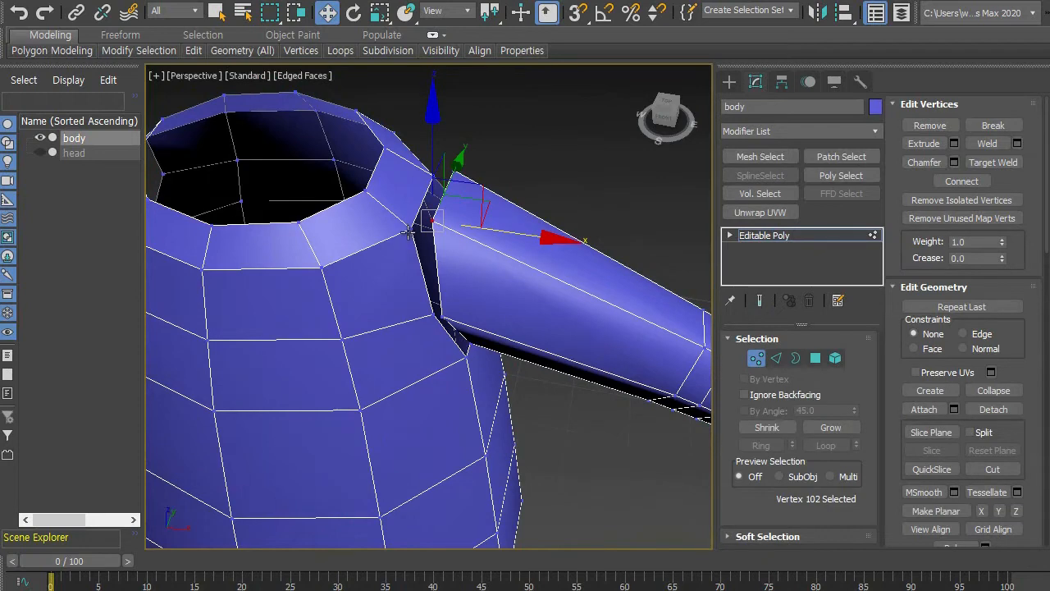
{"action": "left_click", "coordinate": [410, 233], "text": "ctrl"}
{"action": "scroll", "coordinate": [424, 278], "scroll_direction": "up", "scroll_amount": 3}
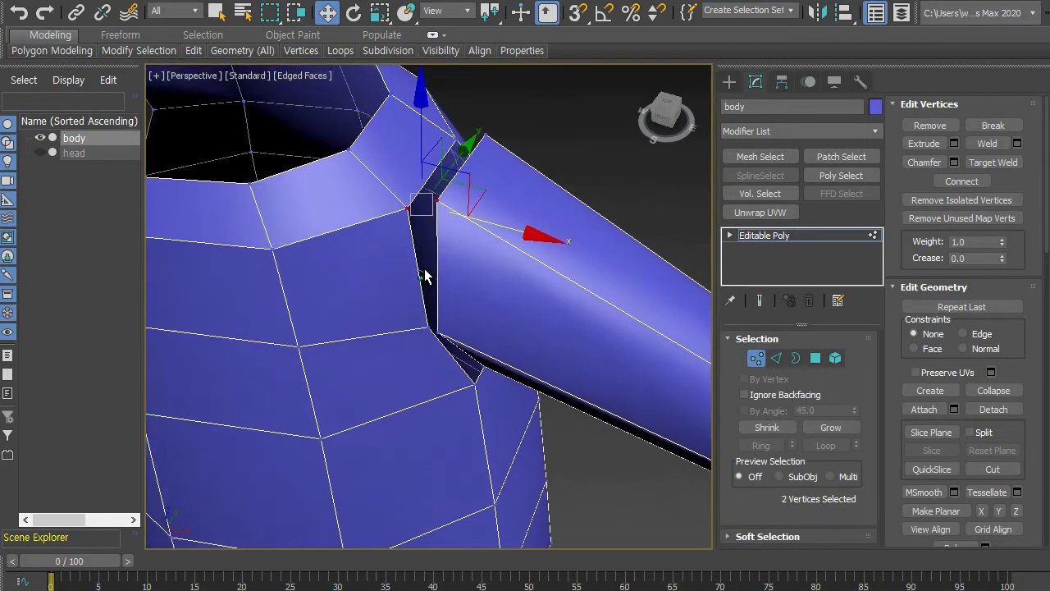
{"action": "left_click", "coordinate": [1018, 145]}
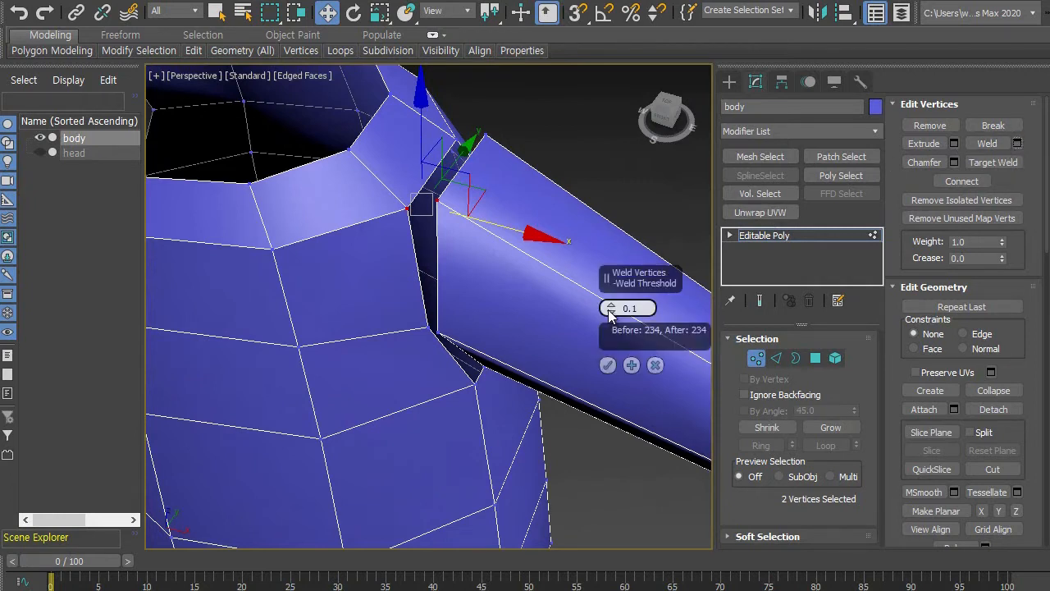
{"action": "left_click_drag", "start_coordinate": [611, 316], "coordinate": [611, 291]}
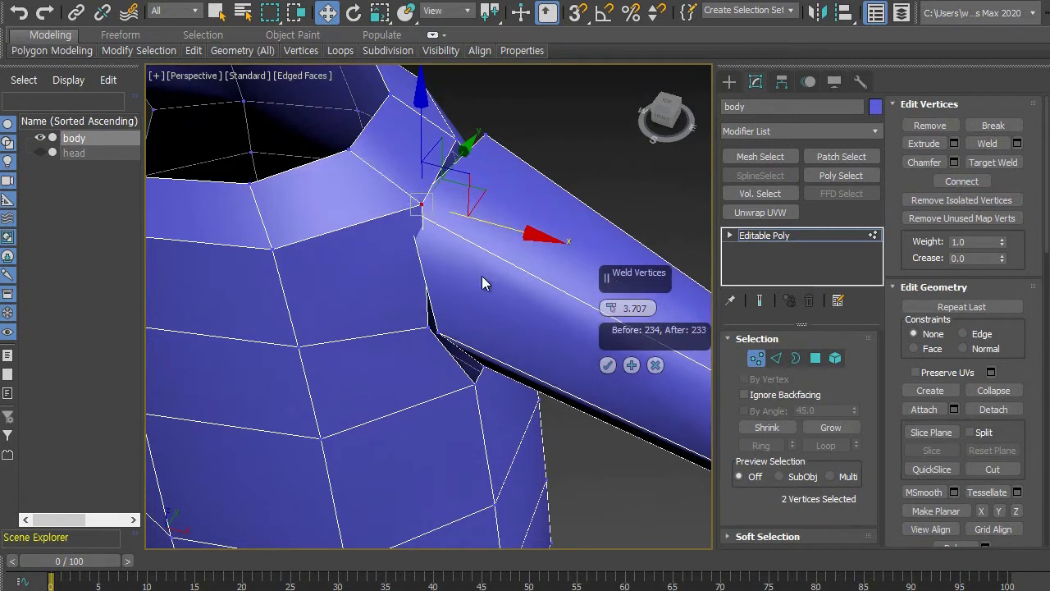
{"action": "left_click", "coordinate": [607, 367]}
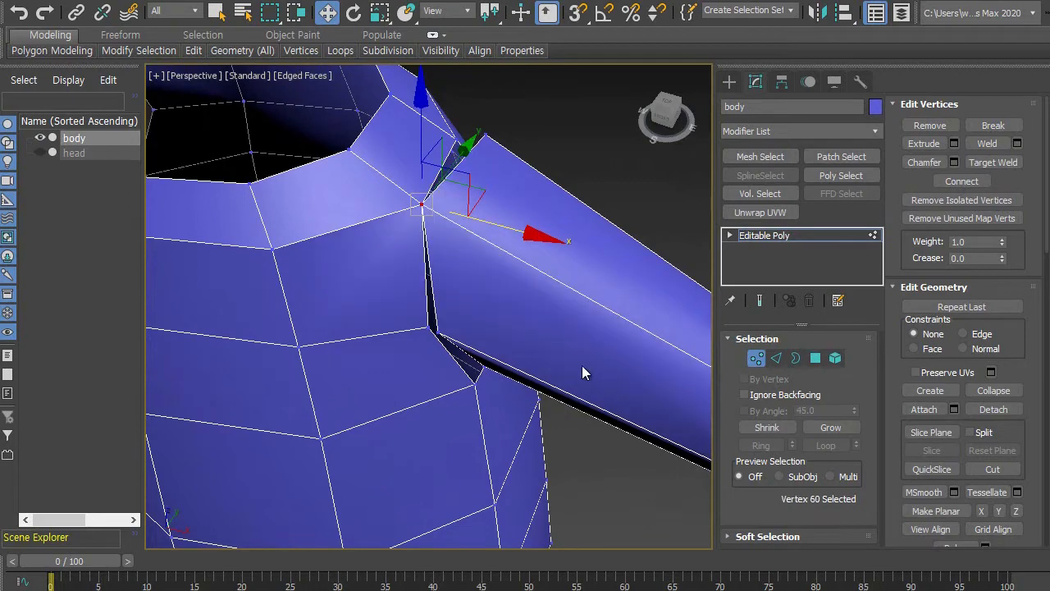
Weld the next two pairs of arm and body vertices down the front of the shoulder opening to the armpit.
{"action": "middle_click_drag", "start_coordinate": [465, 380], "coordinate": [447, 325], "text": "alt"}
{"action": "left_click", "coordinate": [434, 330]}
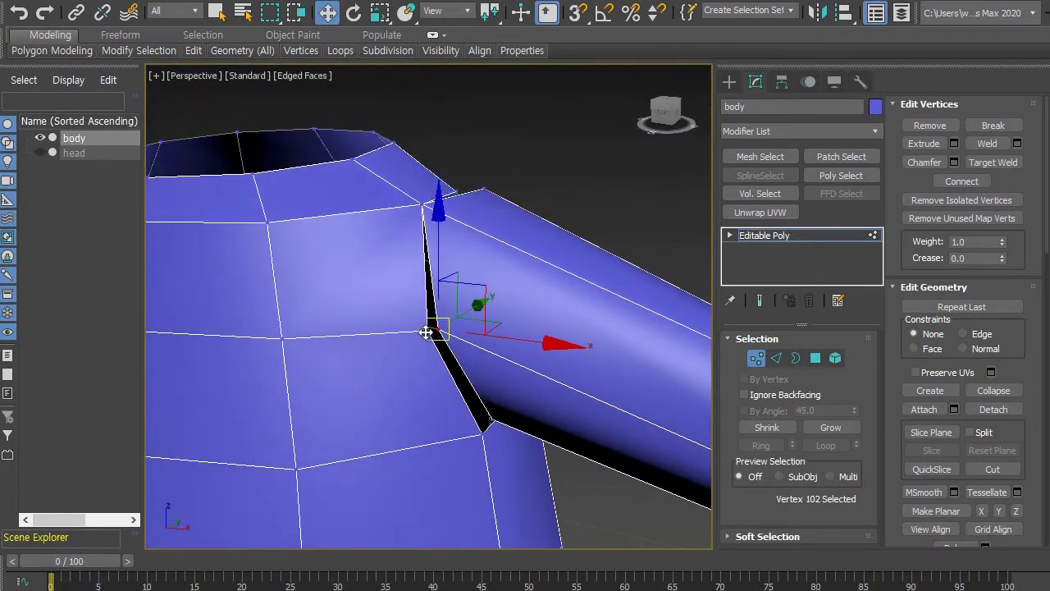
{"action": "left_click", "coordinate": [426, 332], "text": "ctrl"}
{"action": "mouse_move", "coordinate": [446, 394]}
{"action": "middle_mouse_down", "text": "alt"}
{"action": "mouse_move", "coordinate": [455, 386]}
{"action": "mouse_move", "coordinate": [439, 394]}
{"action": "middle_mouse_up", "text": "alt"}
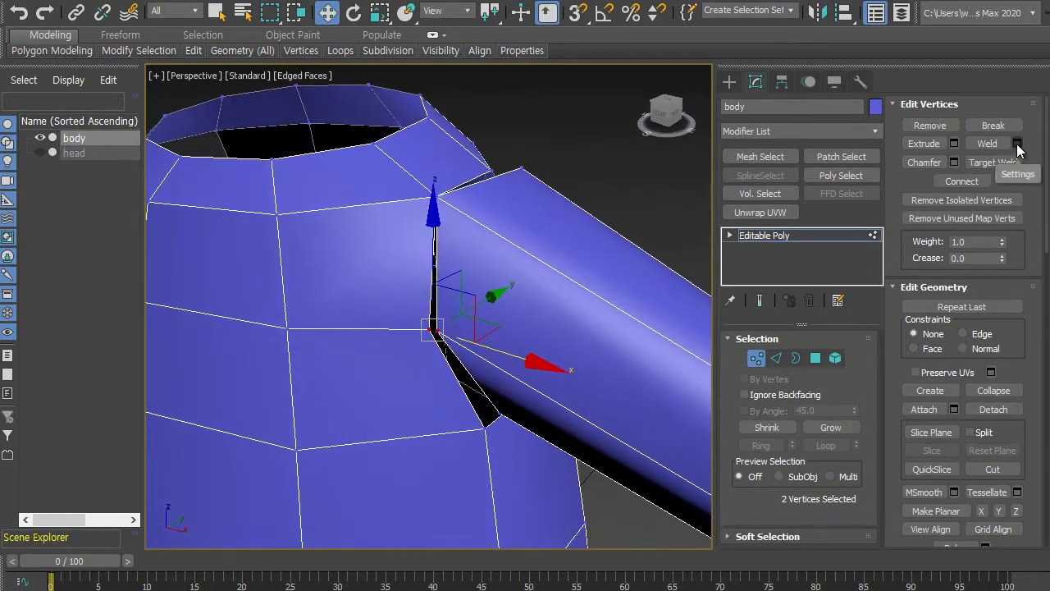
{"action": "left_click", "coordinate": [988, 145]}
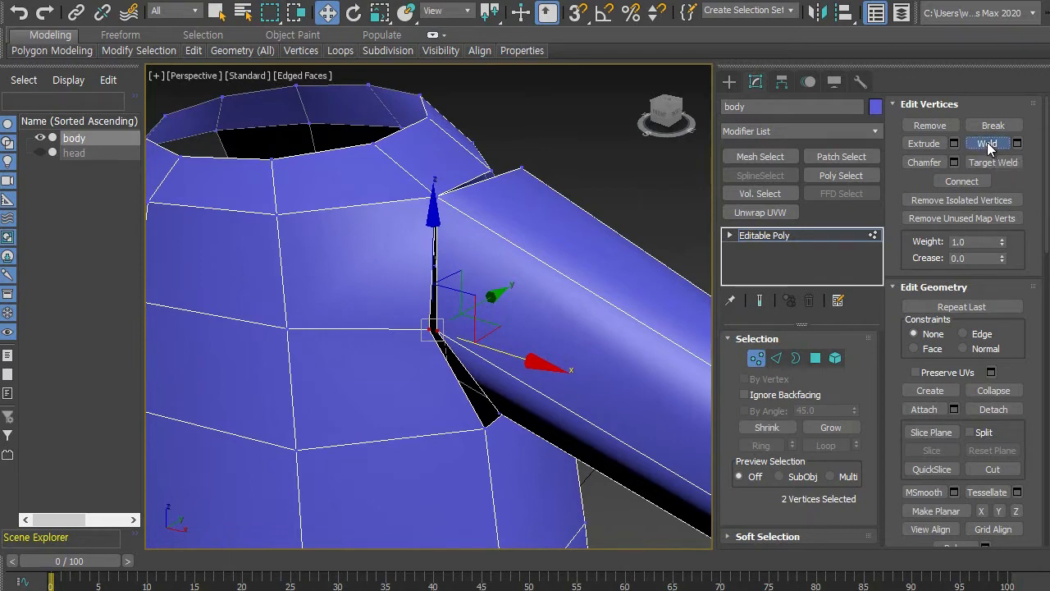
{"action": "middle_click_drag", "start_coordinate": [588, 366], "coordinate": [542, 318], "text": "alt"}
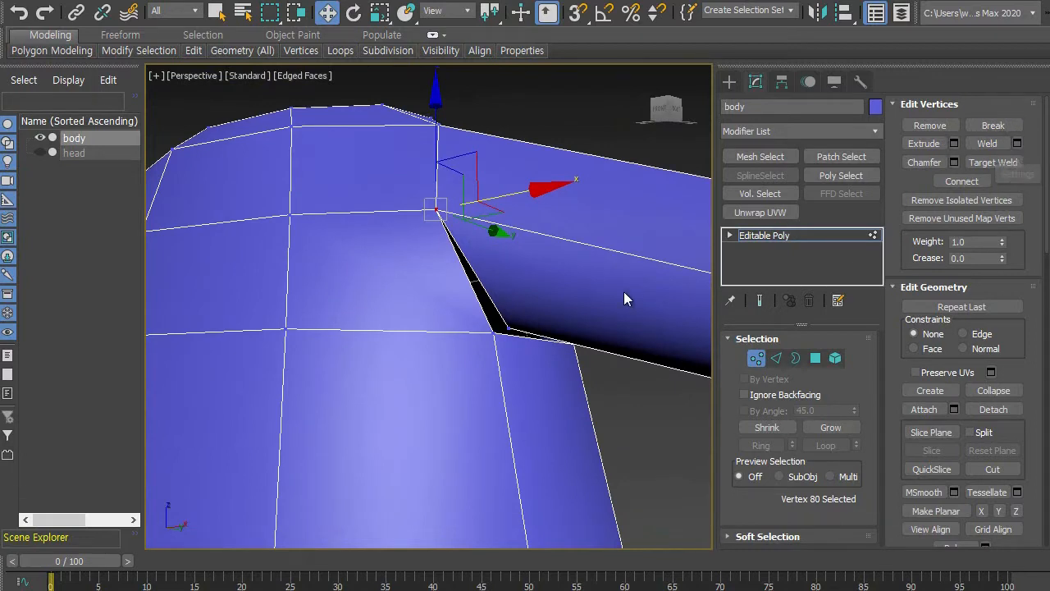
{"action": "left_click", "coordinate": [504, 327]}
{"action": "left_click", "coordinate": [495, 335], "text": "ctrl"}
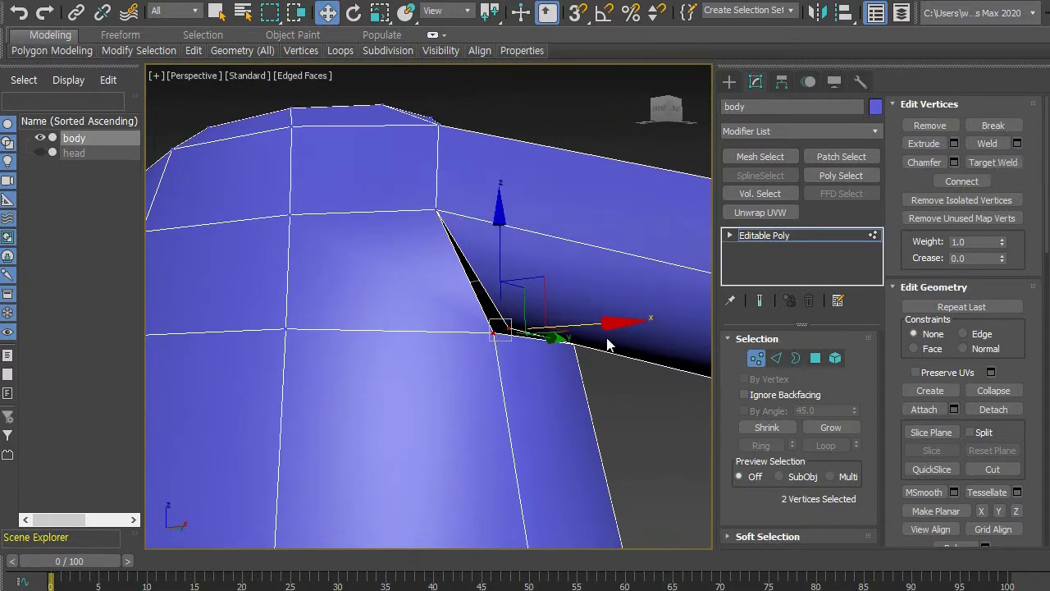
{"action": "left_click", "coordinate": [987, 144]}
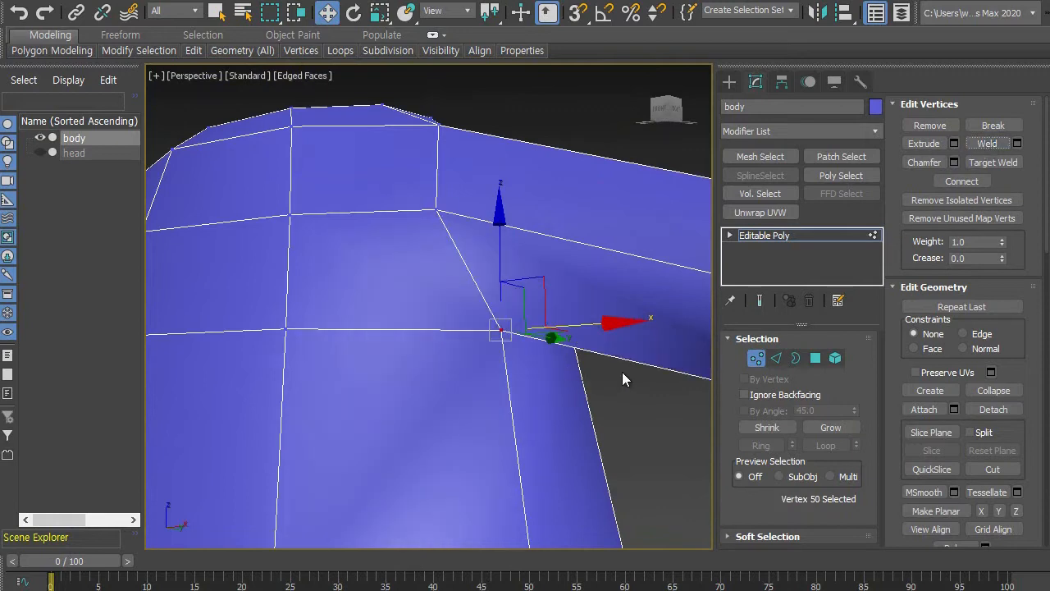
Weld the three open pairs of arm and body vertices along the back of the shoulder opening, from the armpit upward.
{"action": "middle_click_drag", "start_coordinate": [622, 371], "coordinate": [480, 328], "text": "alt"}
{"action": "left_click", "coordinate": [444, 164]}
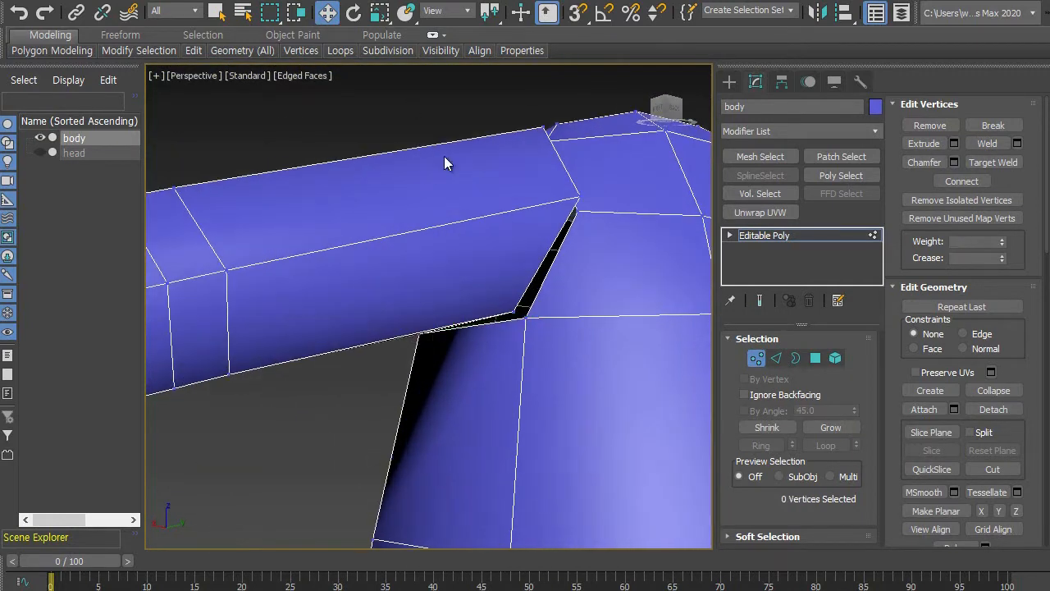
{"action": "left_click", "coordinate": [525, 316], "text": "ctrl"}
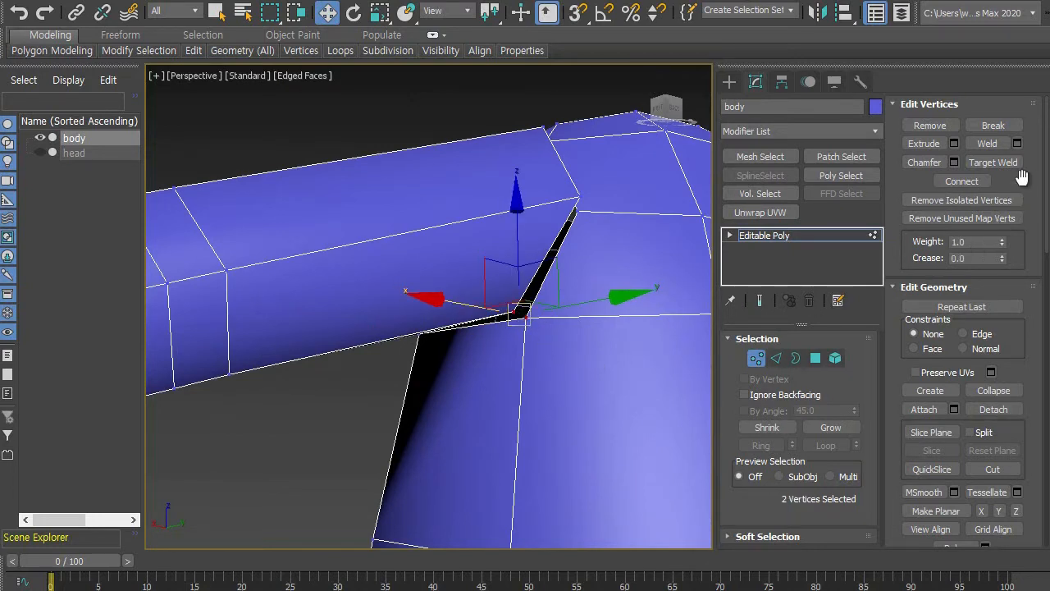
{"action": "left_click", "coordinate": [987, 143]}
{"action": "middle_click_drag", "start_coordinate": [545, 287], "coordinate": [527, 310]}
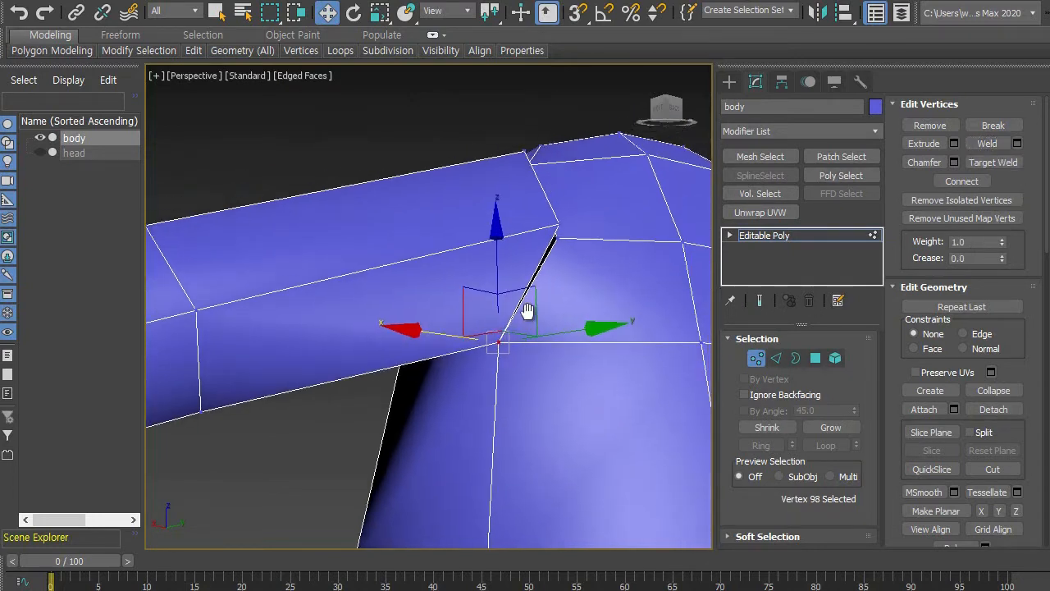
{"action": "left_click", "coordinate": [560, 225]}
{"action": "left_click", "coordinate": [557, 237], "text": "ctrl"}
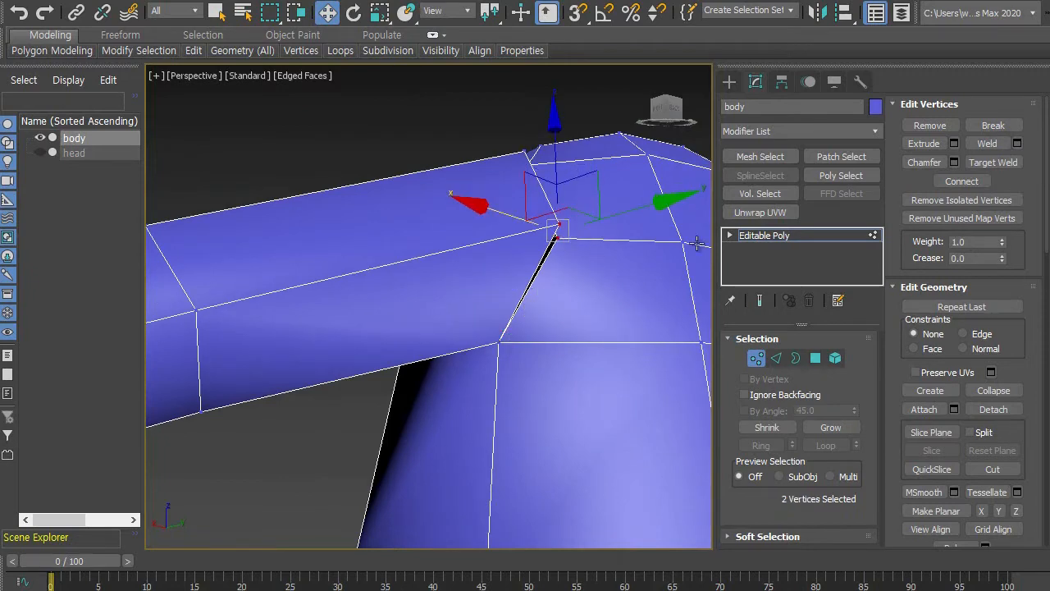
{"action": "left_click", "coordinate": [987, 144]}
{"action": "mouse_move", "coordinate": [538, 276]}
{"action": "middle_mouse_down", "text": "alt"}
{"action": "mouse_move", "coordinate": [539, 301]}
{"action": "mouse_move", "coordinate": [522, 265]}
{"action": "middle_mouse_up", "text": "alt"}
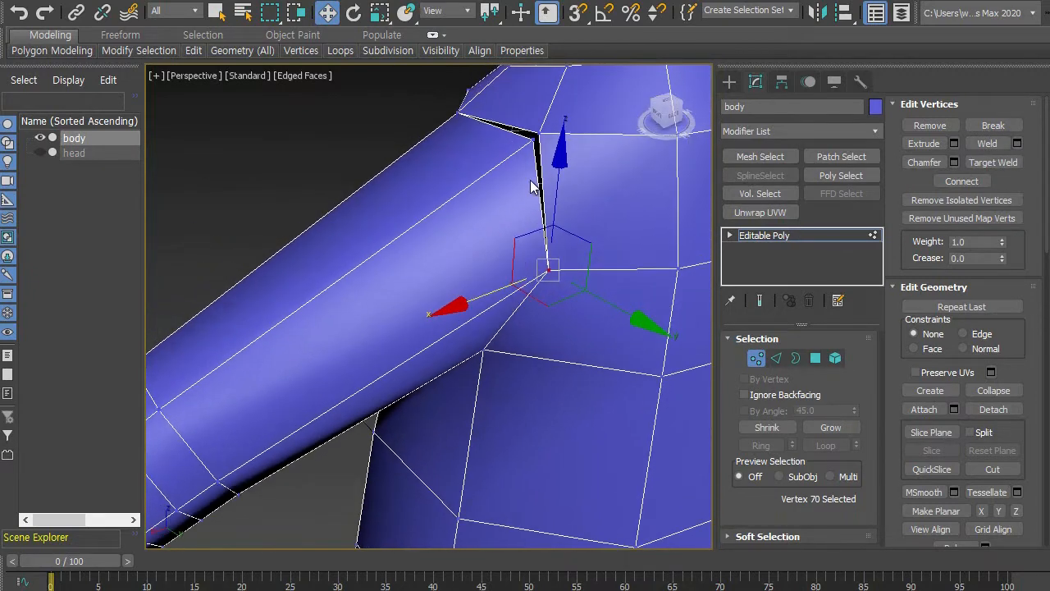
{"action": "left_click", "coordinate": [539, 140]}
{"action": "left_click", "coordinate": [535, 140], "text": "ctrl"}
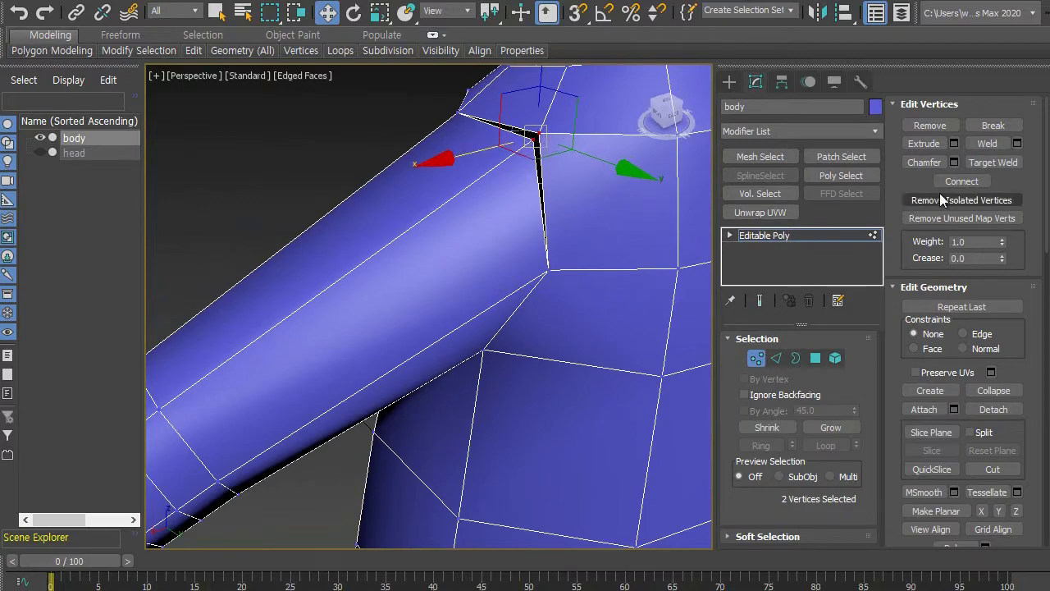
{"action": "left_click", "coordinate": [987, 143]}
Weld the leg's outer front top vertex to the matching vertex of the body's leg opening.
{"action": "scroll", "coordinate": [546, 351], "scroll_direction": "down", "scroll_amount": 5}
{"action": "middle_click_drag", "start_coordinate": [546, 351], "coordinate": [656, 356], "text": "alt"}
{"action": "left_click", "coordinate": [544, 301]}
{"action": "middle_click_drag", "start_coordinate": [598, 389], "coordinate": [527, 328], "text": "alt"}
{"action": "scroll", "coordinate": [527, 329], "scroll_direction": "up", "scroll_amount": 6}
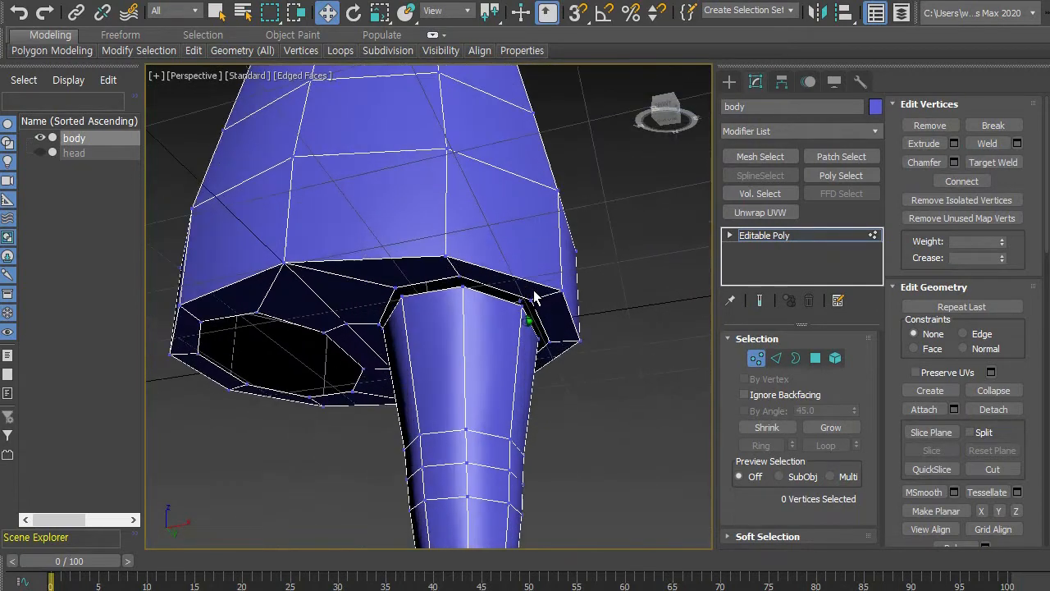
{"action": "left_click", "coordinate": [512, 284]}
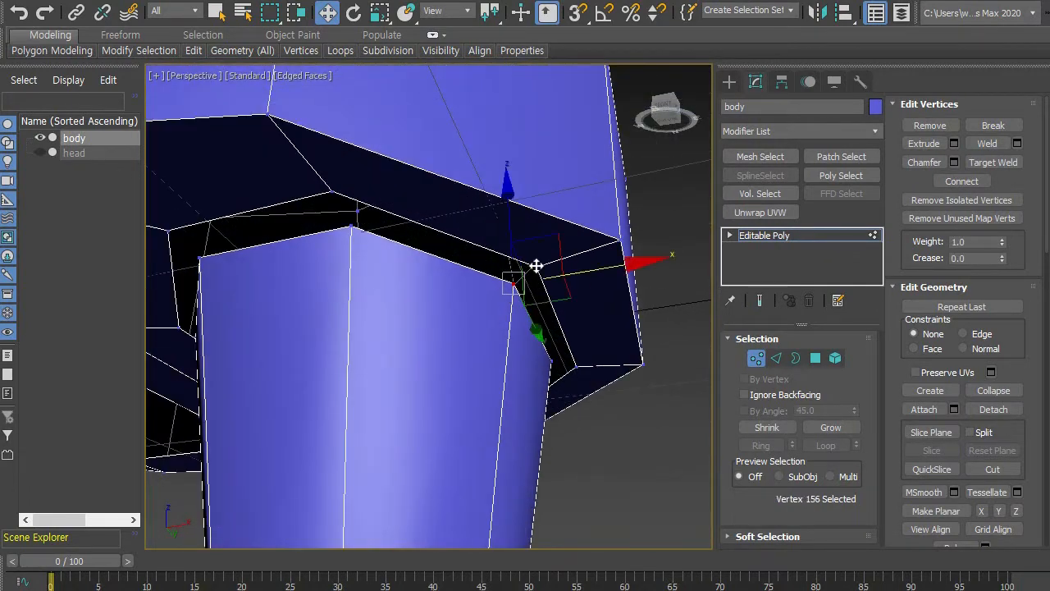
{"action": "left_click_drag", "start_coordinate": [536, 261], "coordinate": [549, 258]}
{"action": "left_click", "coordinate": [987, 143]}
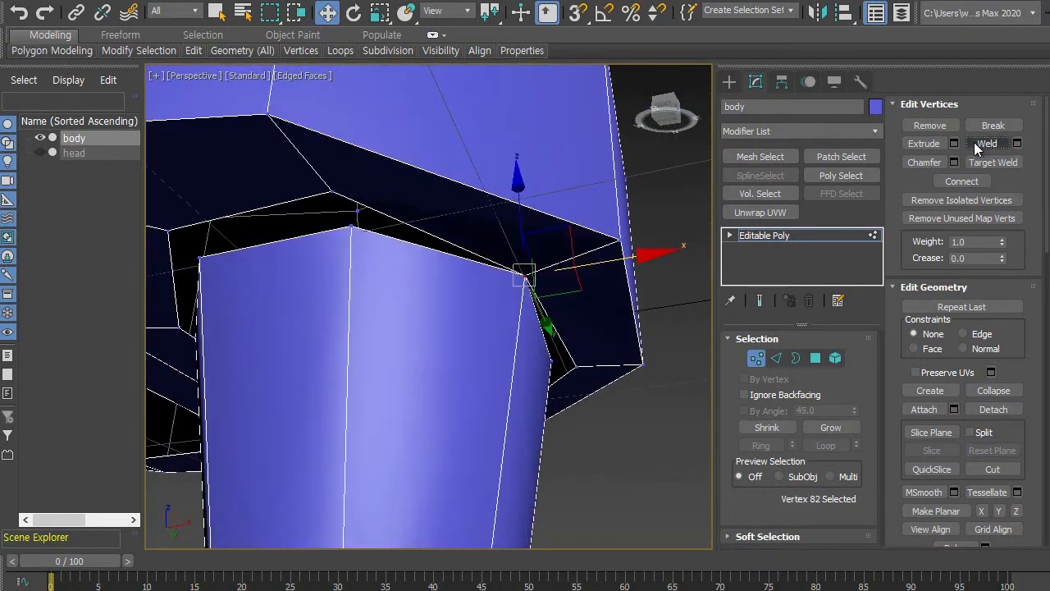
Weld the next two pairs of leg-top and leg-opening vertices across the front toward the inner side.
{"action": "left_click", "coordinate": [352, 227]}
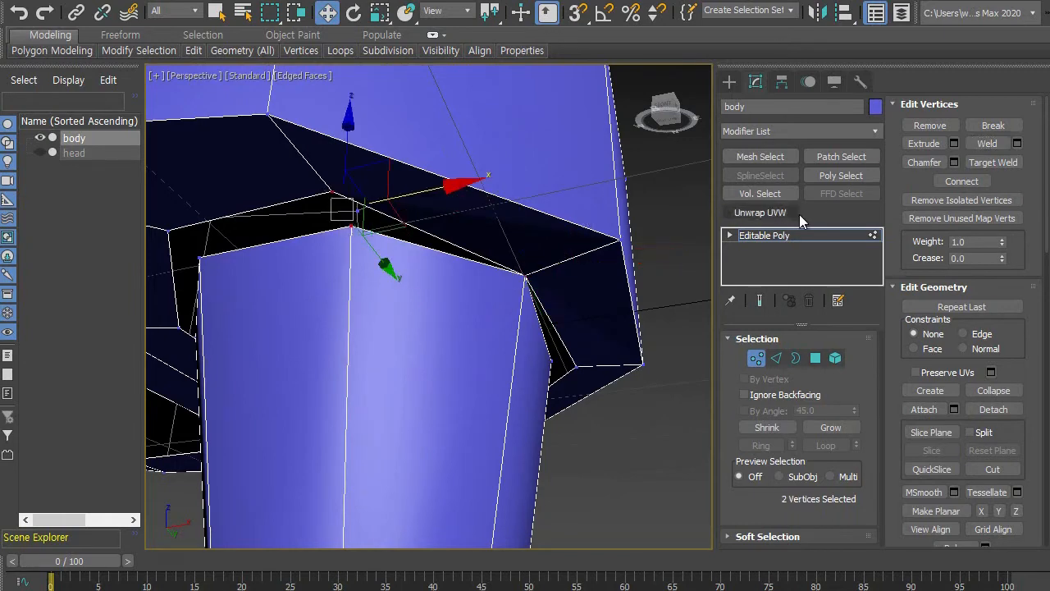
{"action": "left_click", "coordinate": [987, 143]}
{"action": "middle_click_drag", "start_coordinate": [330, 270], "coordinate": [429, 282]}
{"action": "left_click", "coordinate": [361, 232]}
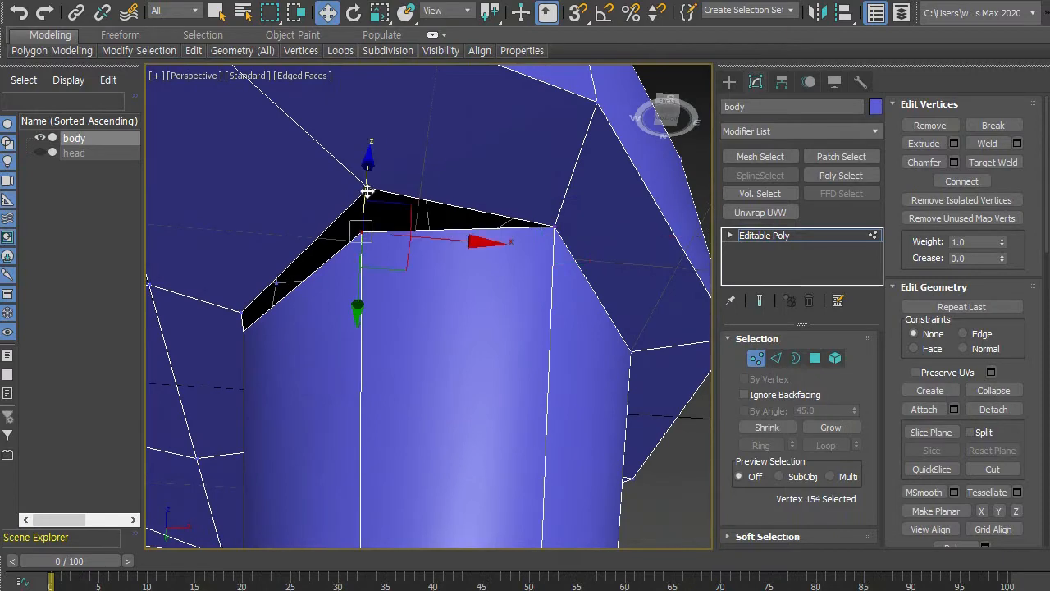
{"action": "left_click", "coordinate": [367, 192], "text": "ctrl"}
{"action": "left_click", "coordinate": [987, 144]}
Weld the leg's next open top vertex to the matching leg-opening vertex at the front of the inner thigh.
{"action": "middle_click_drag", "start_coordinate": [351, 361], "coordinate": [556, 291]}
{"action": "middle_click_drag", "start_coordinate": [405, 328], "coordinate": [457, 338], "text": "alt"}
{"action": "left_click", "coordinate": [357, 255]}
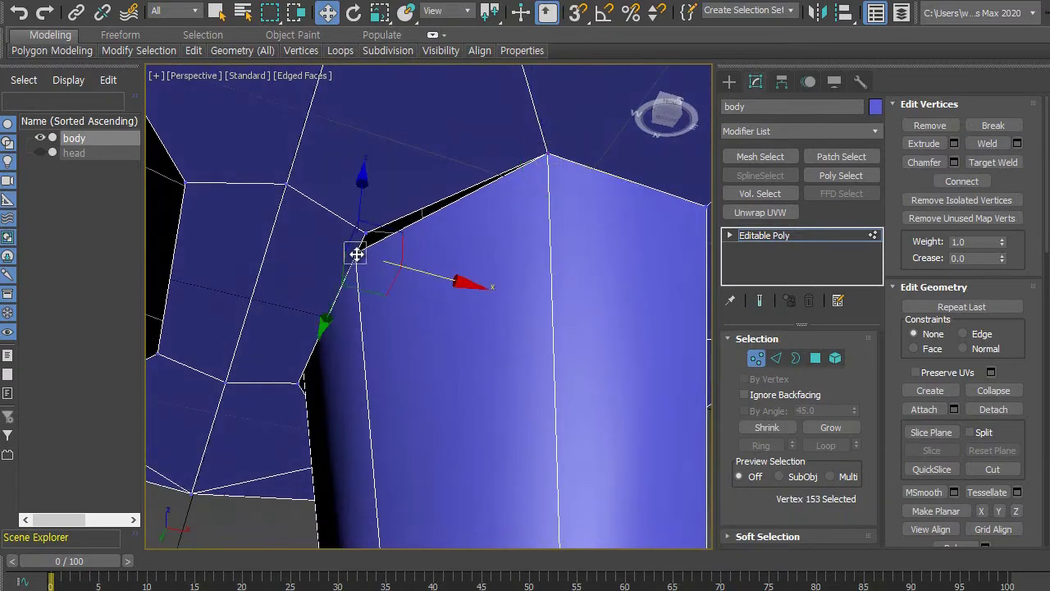
{"action": "left_click", "coordinate": [363, 235], "text": "ctrl"}
{"action": "left_click", "coordinate": [987, 143]}
Weld the next leg-top vertex, toward the back of the inner thigh, to its leg-opening counterpart, using wireframe display to pick both.
{"action": "middle_click_drag", "start_coordinate": [406, 260], "coordinate": [493, 298], "text": "alt"}
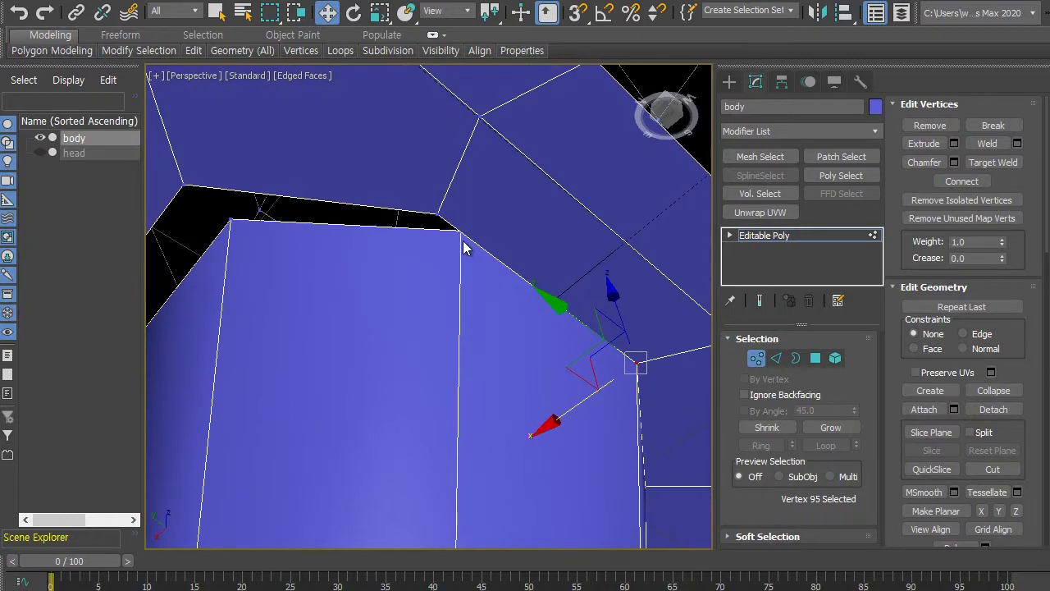
{"action": "mouse_move", "coordinate": [463, 248]}
{"action": "middle_mouse_down", "text": "alt"}
{"action": "mouse_move", "coordinate": [450, 283]}
{"action": "mouse_move", "coordinate": [462, 254]}
{"action": "middle_mouse_up", "text": "alt"}
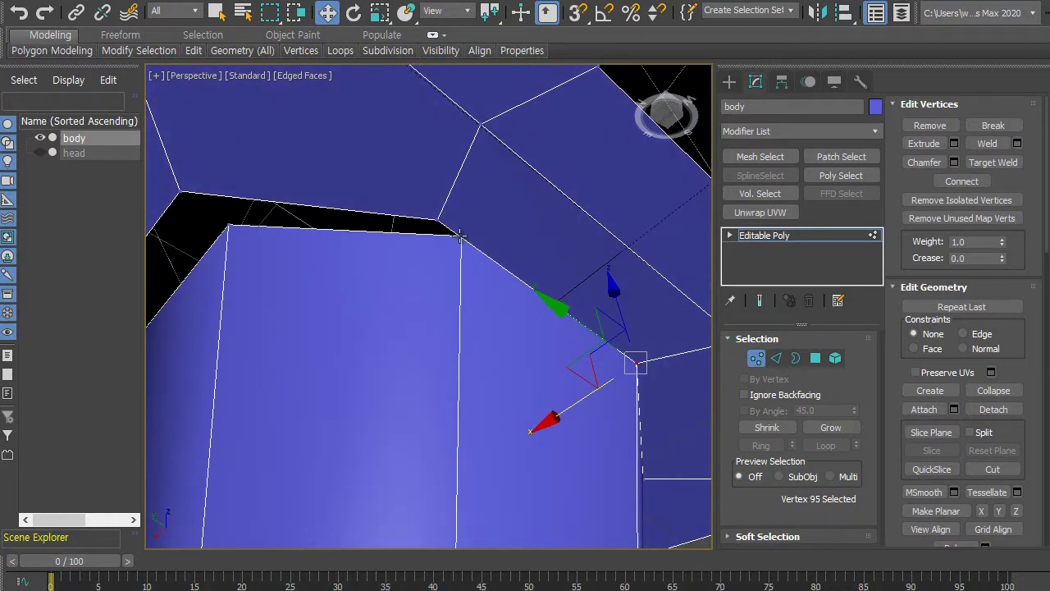
{"action": "key", "text": "F3"}
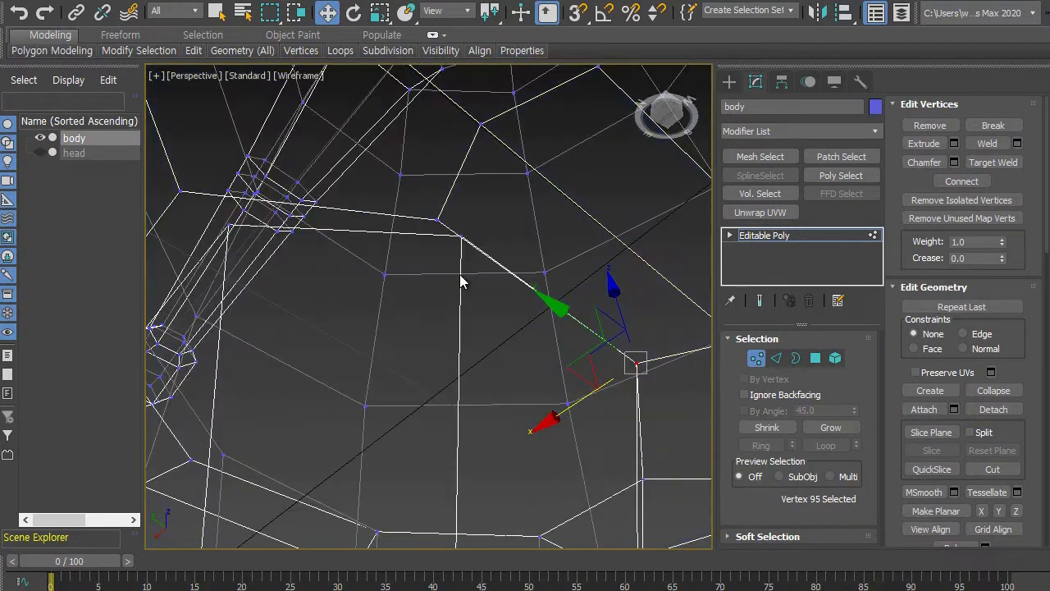
{"action": "mouse_move", "coordinate": [458, 300]}
{"action": "middle_mouse_down", "text": "alt"}
{"action": "mouse_move", "coordinate": [441, 316]}
{"action": "mouse_move", "coordinate": [462, 286]}
{"action": "mouse_move", "coordinate": [469, 301]}
{"action": "mouse_move", "coordinate": [460, 294]}
{"action": "middle_mouse_up", "text": "alt"}
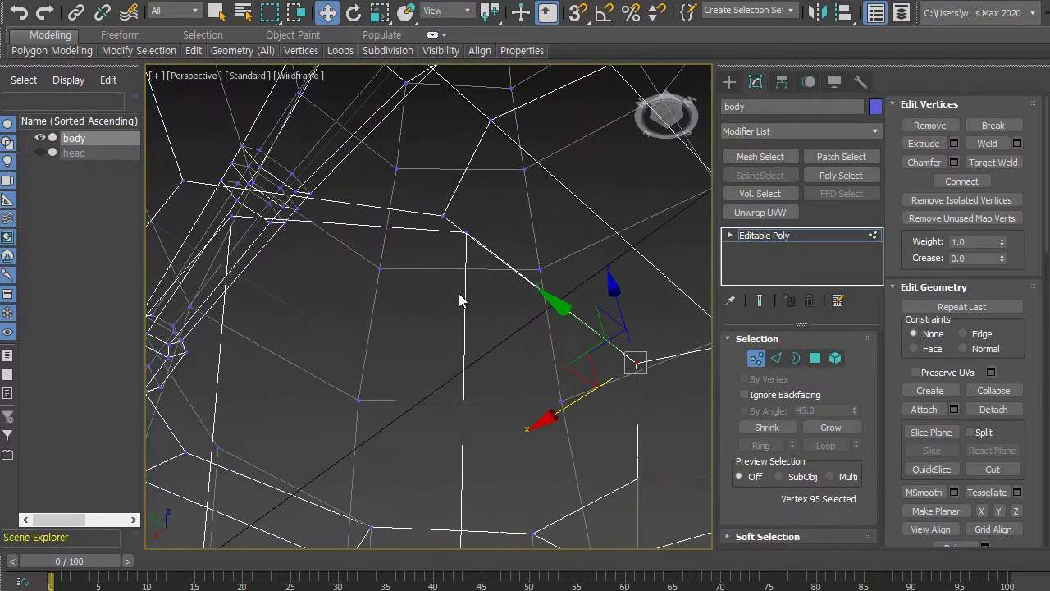
{"action": "left_click", "coordinate": [464, 234]}
{"action": "left_click", "coordinate": [442, 215], "text": "ctrl"}
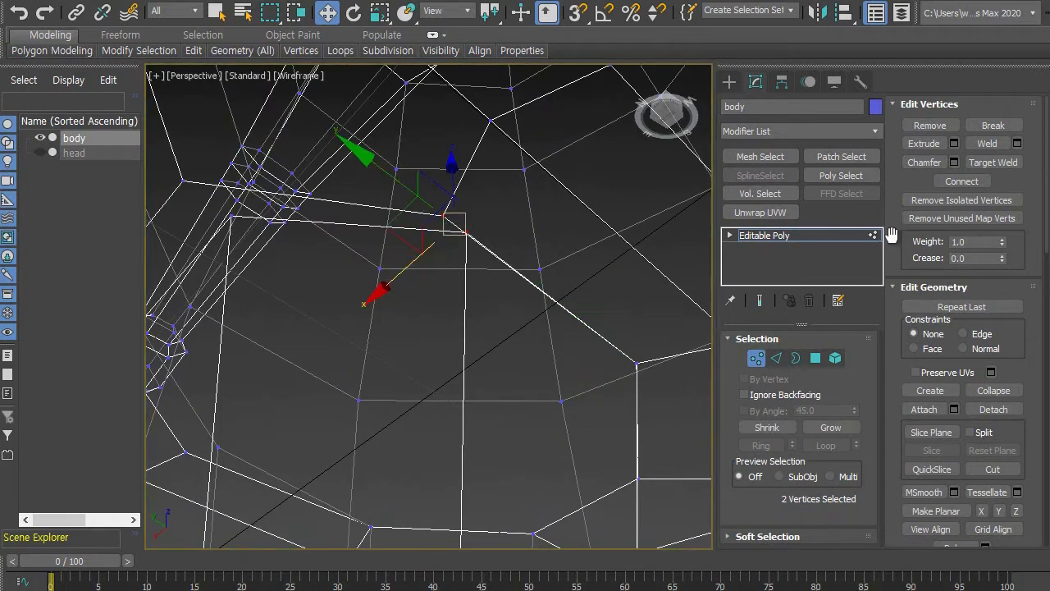
{"action": "left_click", "coordinate": [988, 144]}
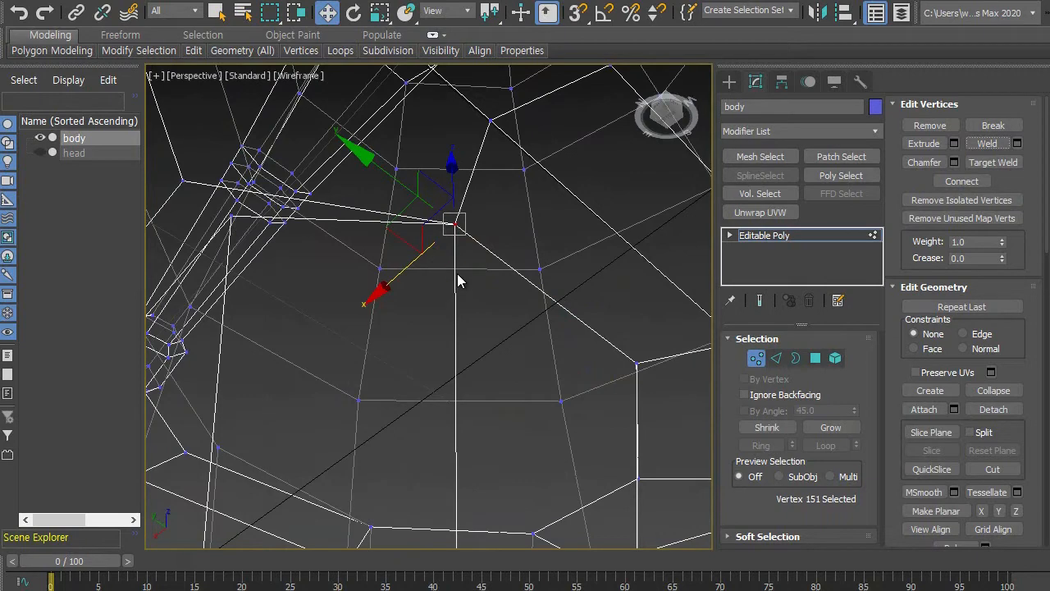
Return to shaded display and weld the next two pairs of leg and body vertices across the back toward the outer side.
{"action": "key", "text": "F3"}
{"action": "scroll", "coordinate": [386, 285], "scroll_direction": "down", "scroll_amount": 4}
{"action": "middle_click_drag", "start_coordinate": [394, 310], "coordinate": [523, 321], "text": "alt"}
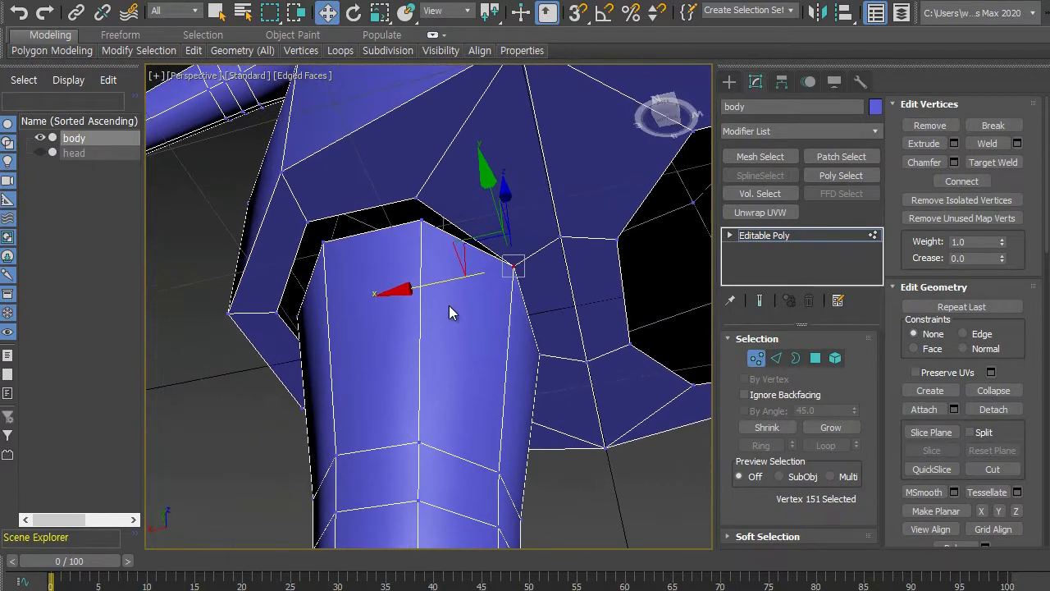
{"action": "left_click", "coordinate": [417, 214]}
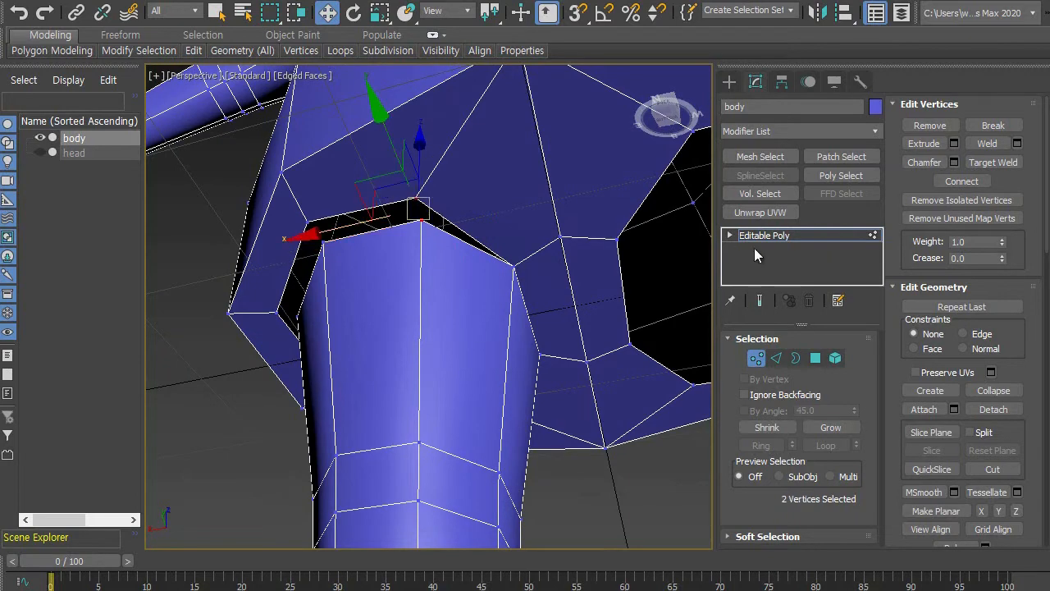
{"action": "left_click", "coordinate": [991, 142]}
{"action": "middle_click_drag", "start_coordinate": [348, 245], "coordinate": [314, 238], "text": "alt"}
{"action": "left_click", "coordinate": [371, 209]}
{"action": "left_click", "coordinate": [367, 185], "text": "ctrl"}
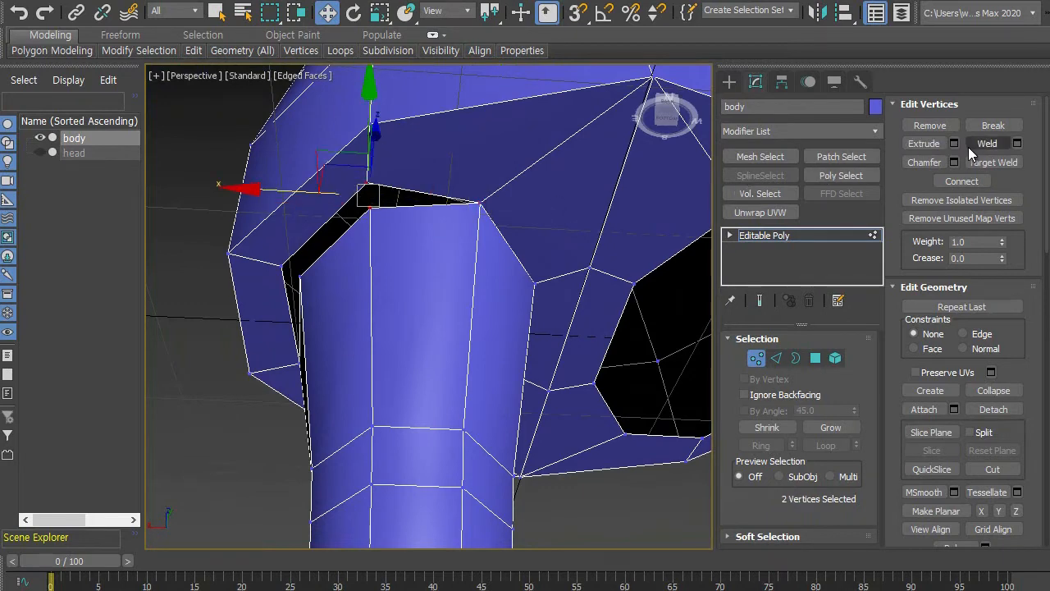
{"action": "left_click", "coordinate": [987, 144]}
Weld the last open vertex pair on the outer side of the leg opening and leave vertex editing.
{"action": "middle_click_drag", "start_coordinate": [386, 250], "coordinate": [416, 235], "text": "alt"}
{"action": "left_click", "coordinate": [392, 197]}
{"action": "left_click", "coordinate": [390, 179], "text": "ctrl"}
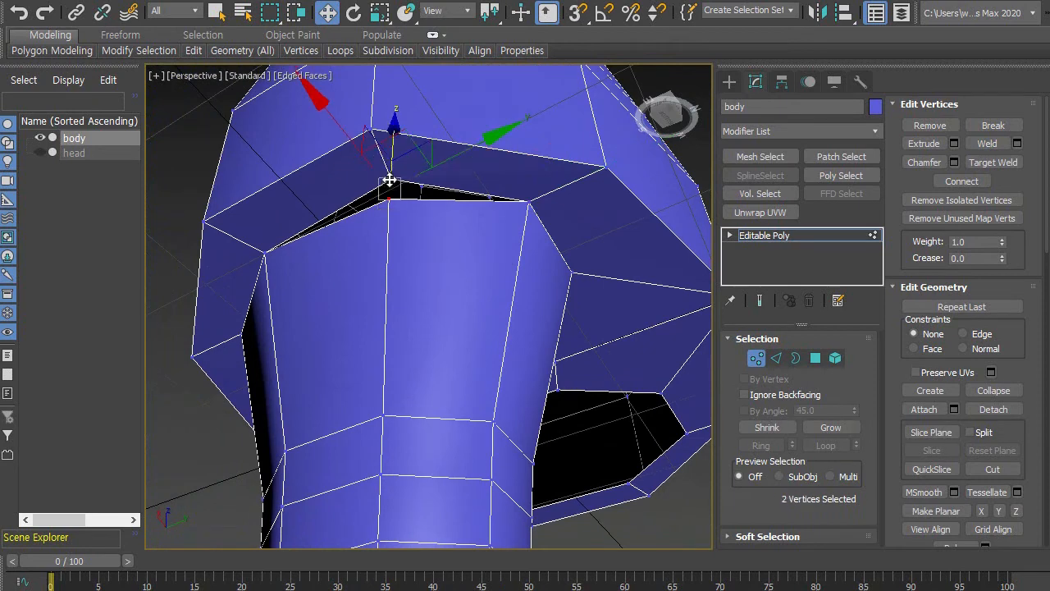
{"action": "left_click", "coordinate": [987, 143]}
{"action": "scroll", "coordinate": [444, 228], "scroll_direction": "down", "scroll_amount": 6}
{"action": "middle_click_drag", "start_coordinate": [426, 327], "coordinate": [613, 395], "text": "alt"}
{"action": "middle_click_drag", "start_coordinate": [490, 308], "coordinate": [516, 395]}
{"action": "scroll", "coordinate": [538, 400], "scroll_direction": "down", "scroll_amount": 3}
{"action": "left_click", "coordinate": [597, 387]}
{"action": "left_click", "coordinate": [756, 360]}
{"action": "middle_click_drag", "start_coordinate": [407, 343], "coordinate": [452, 332], "text": "alt"}
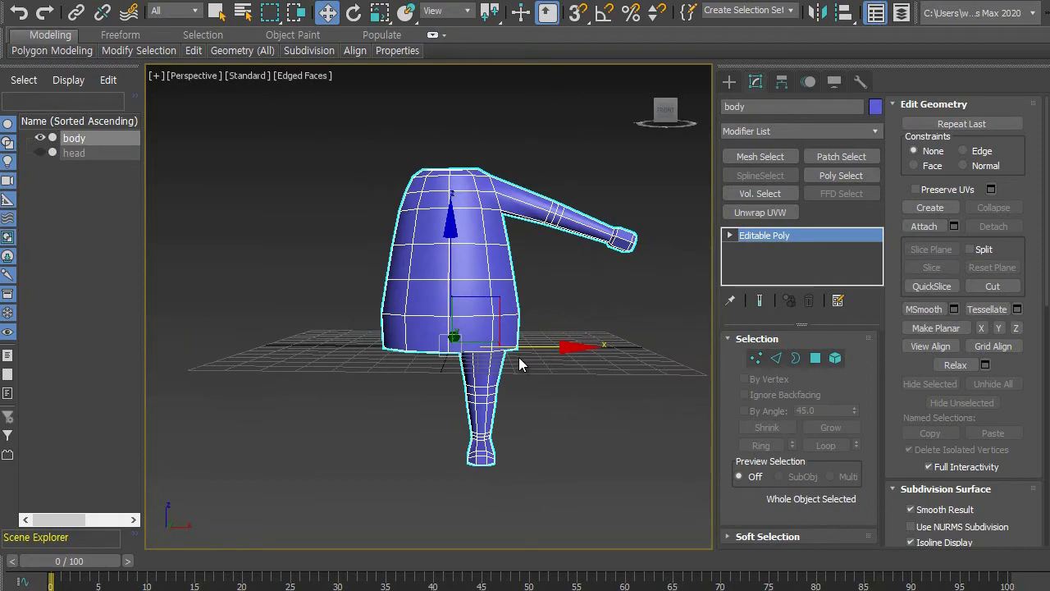
In the Front view, select all polygons of the body half without arm and leg and delete them.
{"action": "middle_click_drag", "start_coordinate": [522, 359], "coordinate": [518, 367]}
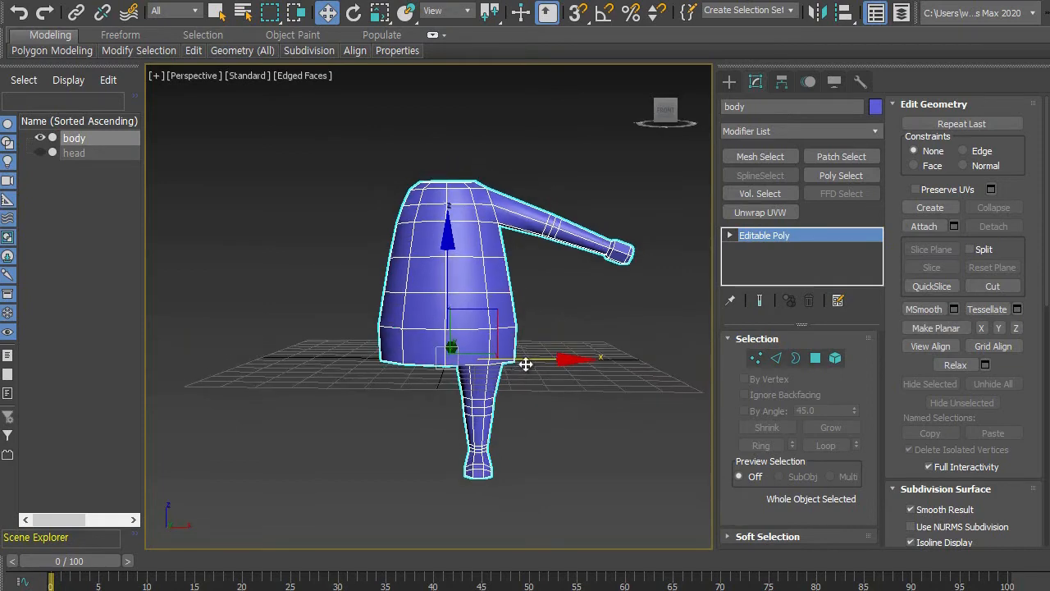
{"action": "key", "text": "alt+w"}
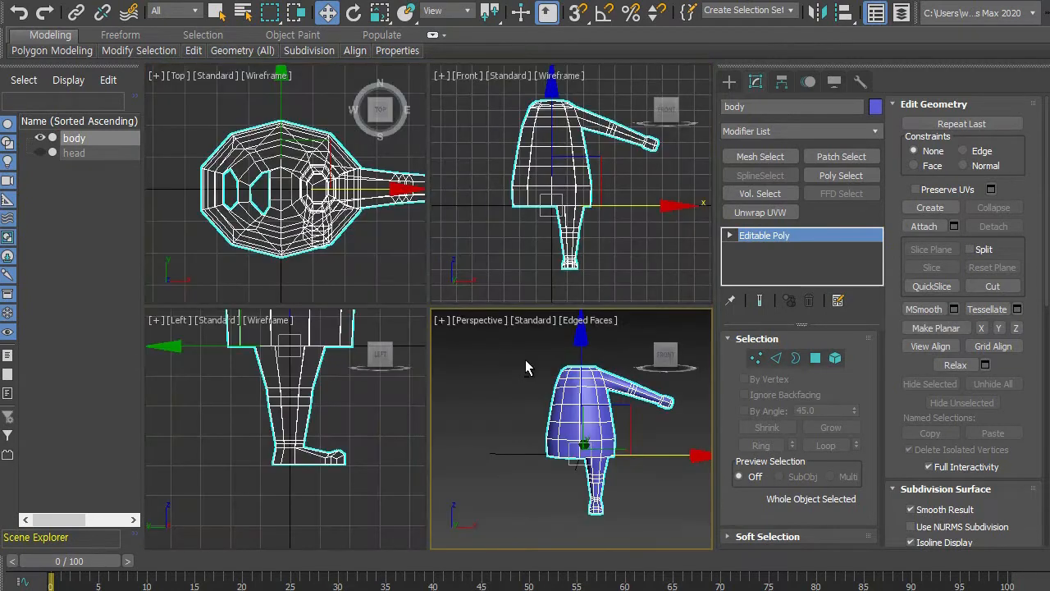
{"action": "mouse_move", "coordinate": [514, 236]}
{"action": "middle_mouse_down"}
{"action": "mouse_move", "coordinate": [534, 220]}
{"action": "mouse_move", "coordinate": [514, 230]}
{"action": "middle_mouse_up"}
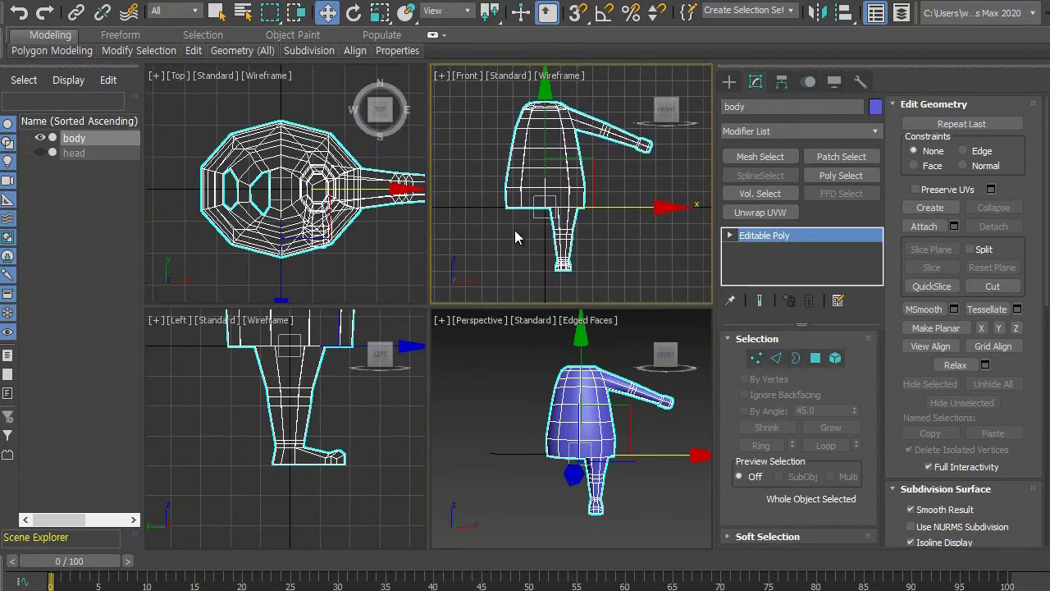
{"action": "key", "text": "alt+w"}
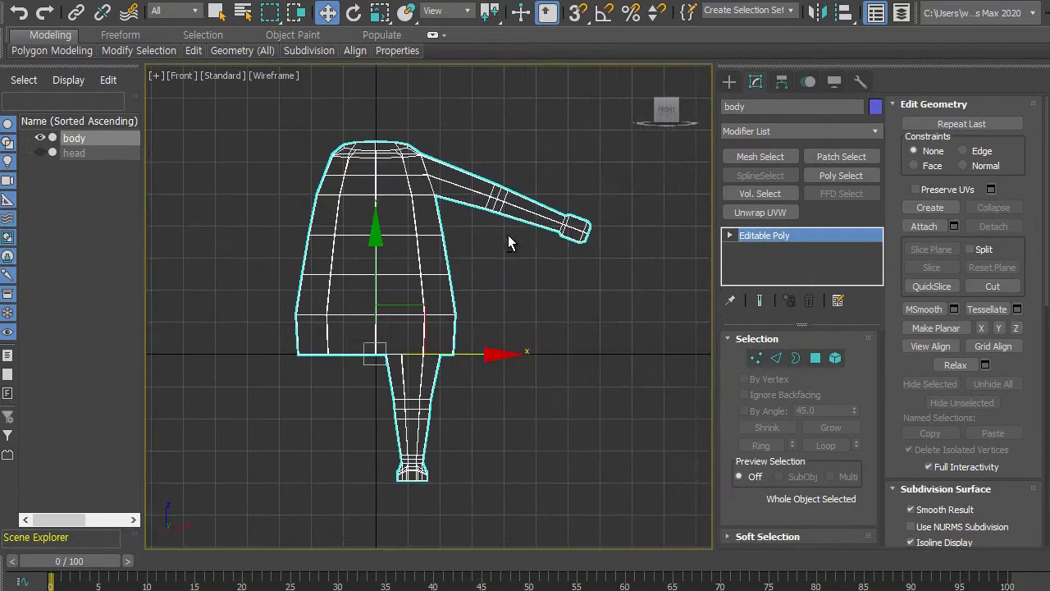
{"action": "middle_click_drag", "start_coordinate": [495, 307], "coordinate": [555, 302]}
{"action": "scroll", "coordinate": [544, 314], "scroll_direction": "up", "scroll_amount": 1}
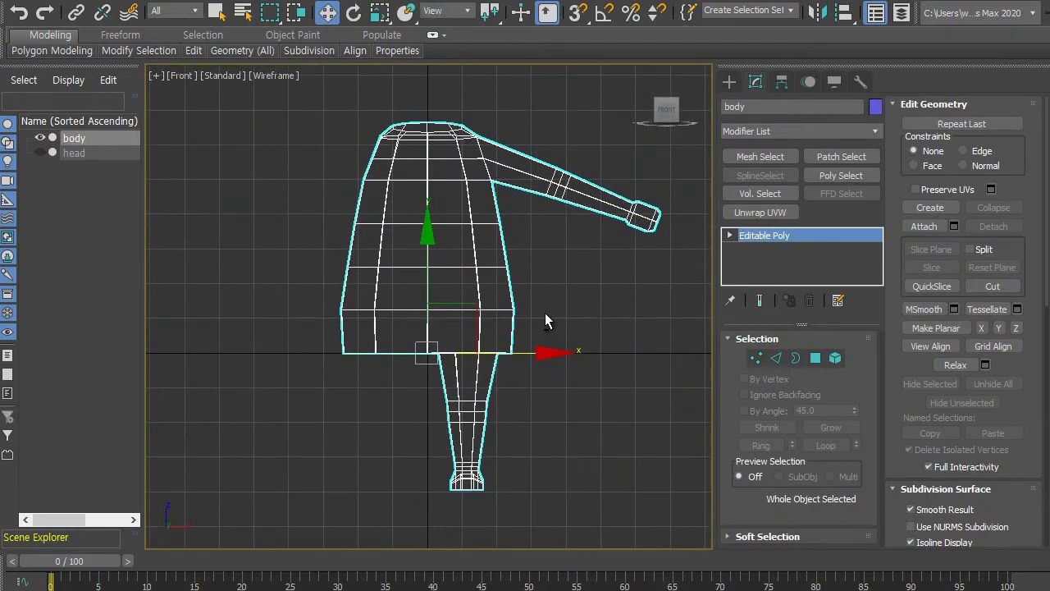
{"action": "left_click", "coordinate": [816, 359]}
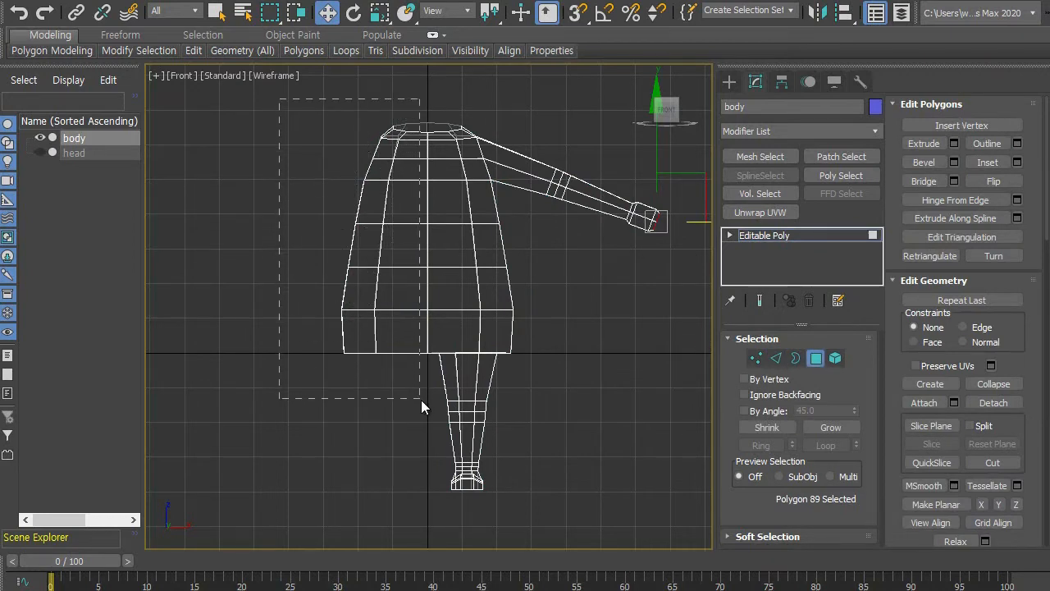
{"action": "left_click_drag", "start_coordinate": [421, 399], "coordinate": [421, 399]}
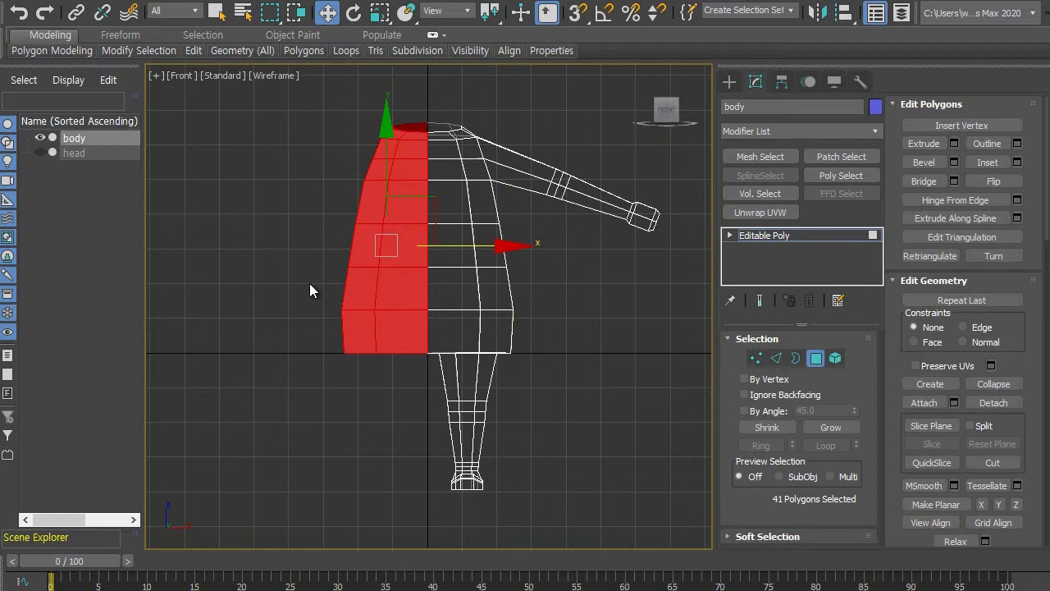
{"action": "key", "text": "Delete"}
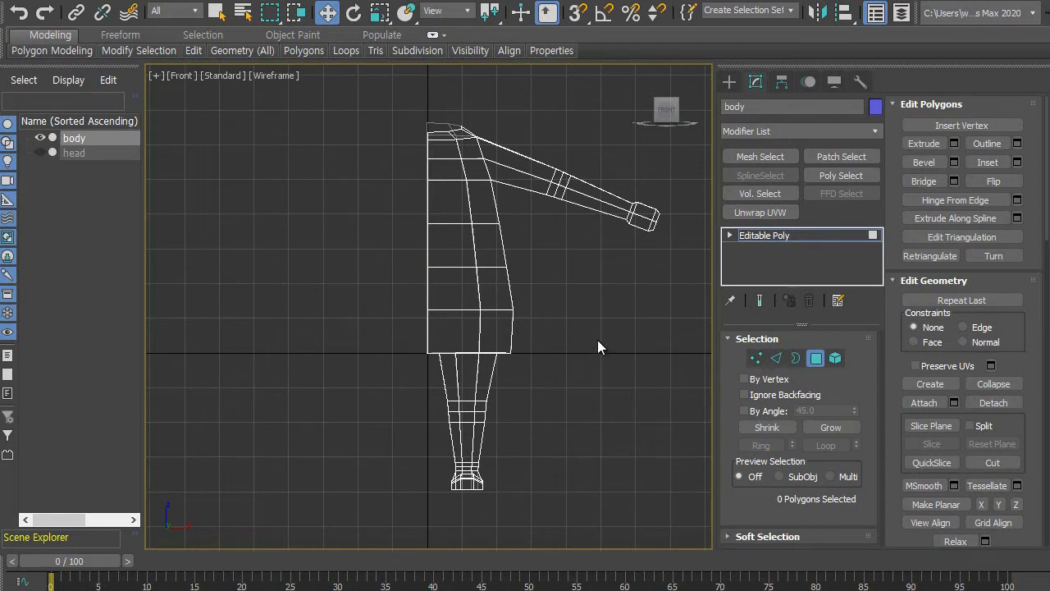
Leave polygon editing and mirror the remaining body half across the X axis as a Copy with offset 0.0.
{"action": "left_click", "coordinate": [817, 358]}
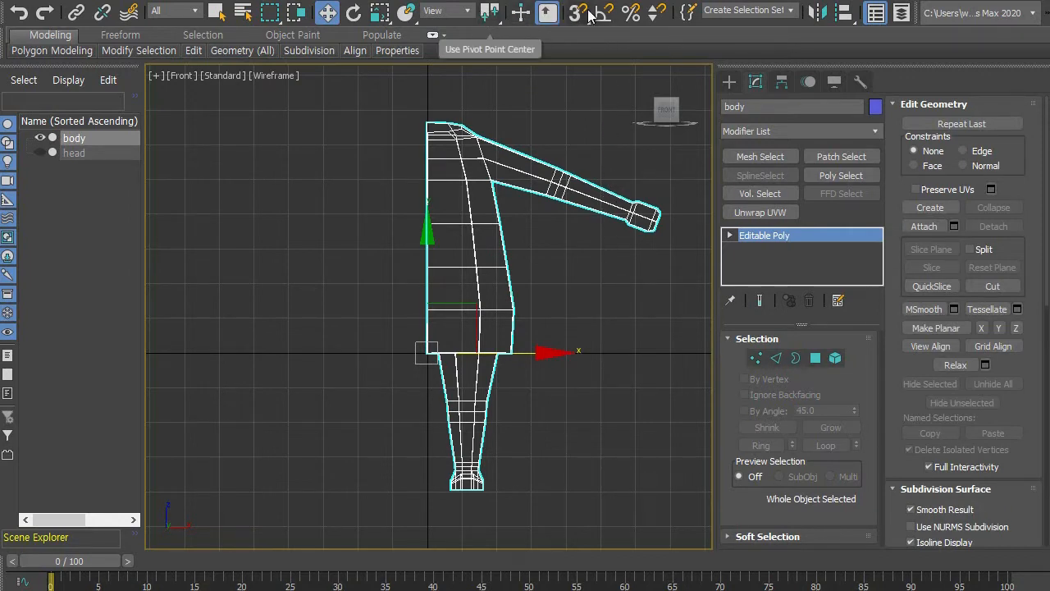
{"action": "left_click", "coordinate": [818, 17]}
{"action": "left_click_drag", "start_coordinate": [506, 160], "coordinate": [726, 116]}
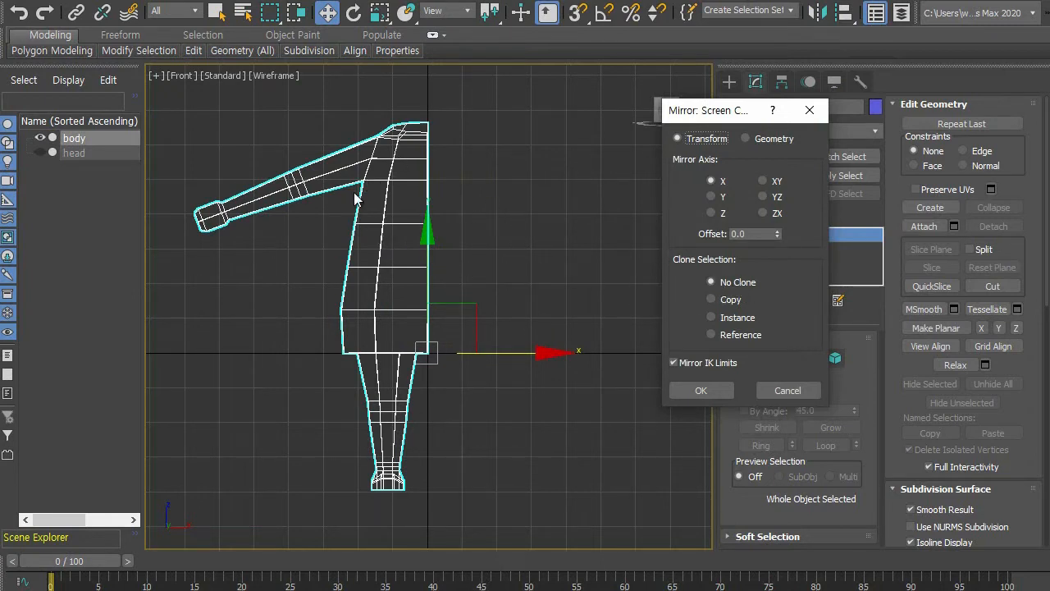
{"action": "left_click", "coordinate": [733, 300]}
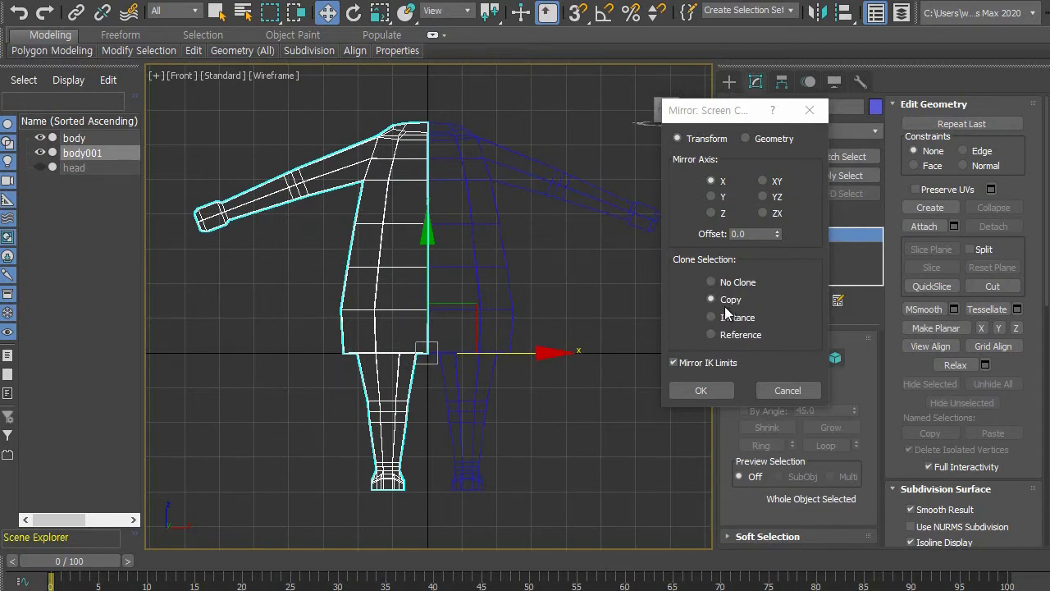
{"action": "left_click", "coordinate": [702, 391]}
{"action": "left_click", "coordinate": [612, 391]}
Examine the mirrored body in the Perspective view, along the front centre seam and around the neck opening.
{"action": "middle_click_drag", "start_coordinate": [594, 395], "coordinate": [541, 387]}
{"action": "scroll", "coordinate": [553, 391], "scroll_direction": "down", "scroll_amount": 1}
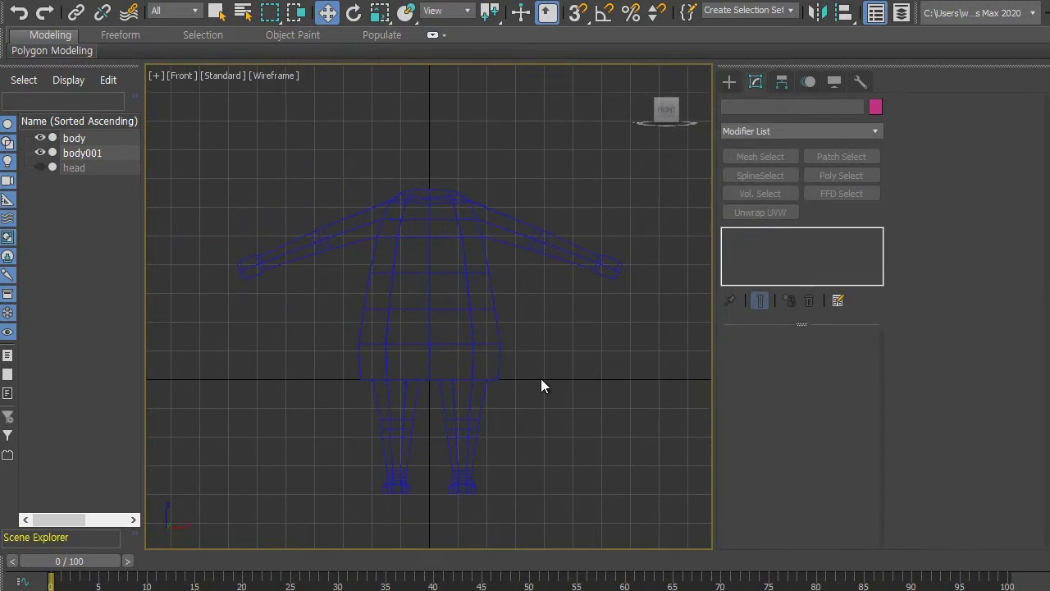
{"action": "key", "text": "alt+w"}
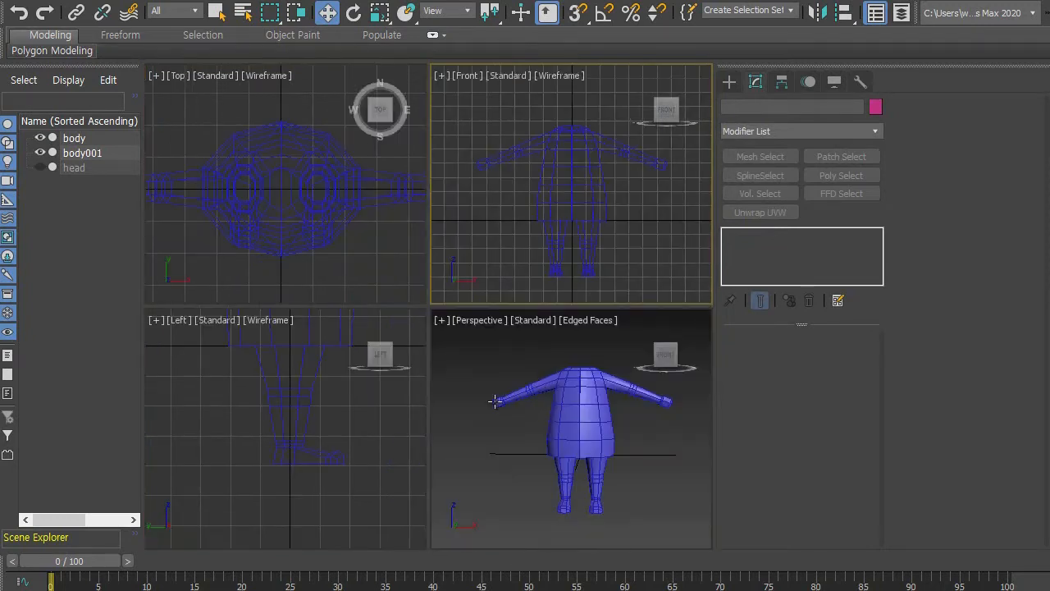
{"action": "left_click", "coordinate": [493, 414]}
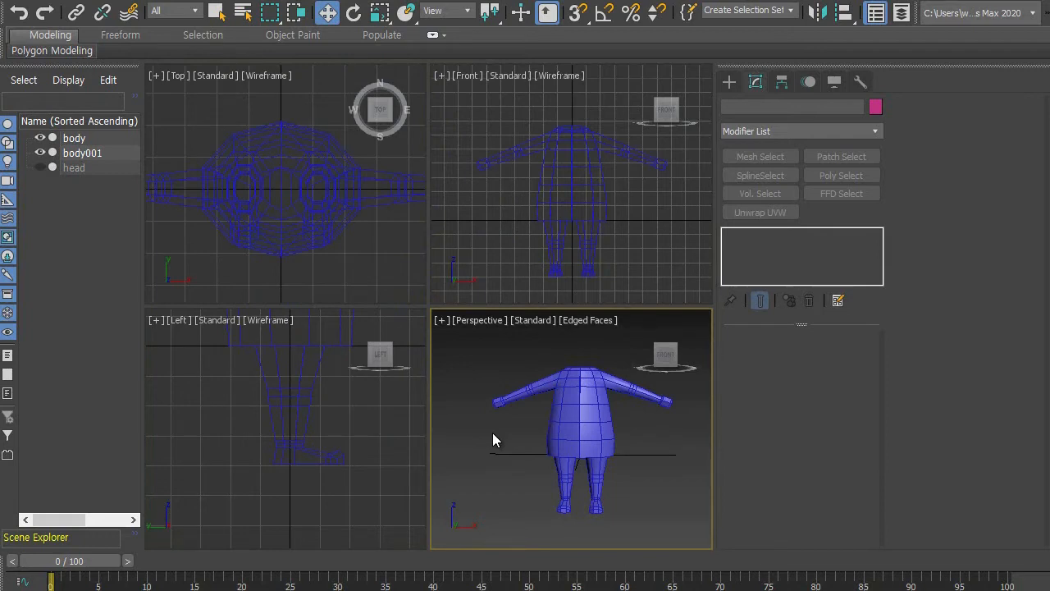
{"action": "key", "text": "alt+w"}
{"action": "middle_click_drag", "start_coordinate": [516, 422], "coordinate": [530, 463], "text": "alt"}
{"action": "left_click", "coordinate": [552, 402]}
{"action": "scroll", "coordinate": [506, 401], "scroll_direction": "up", "scroll_amount": 4}
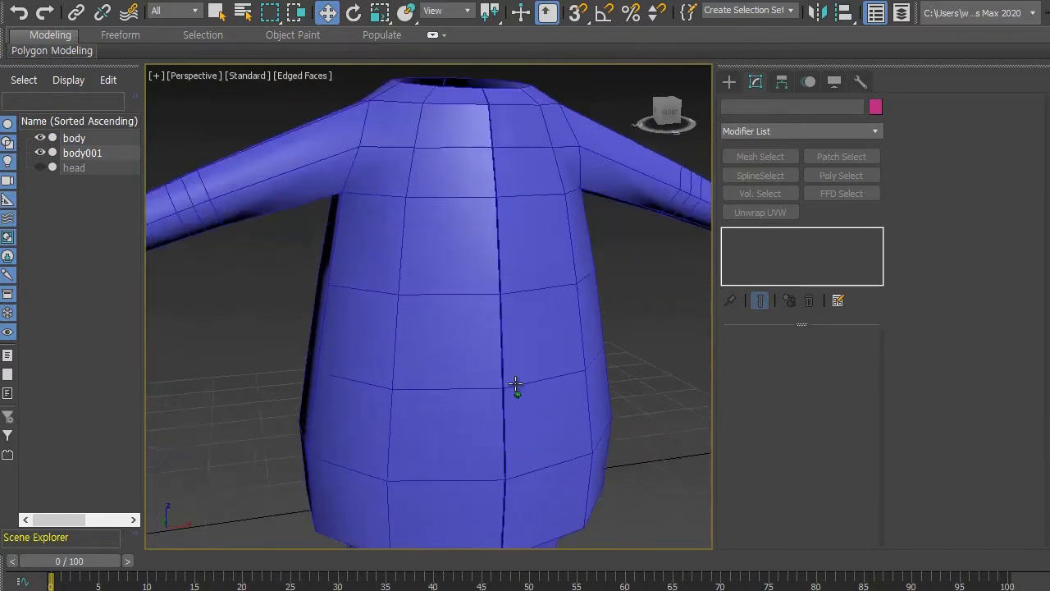
{"action": "middle_click_drag", "start_coordinate": [512, 394], "coordinate": [545, 329], "text": "alt"}
{"action": "scroll", "coordinate": [544, 392], "scroll_direction": "up", "scroll_amount": 3}
Move the original body half away from its mirrored copy along X as a check, and undo the move.
{"action": "left_click", "coordinate": [510, 370]}
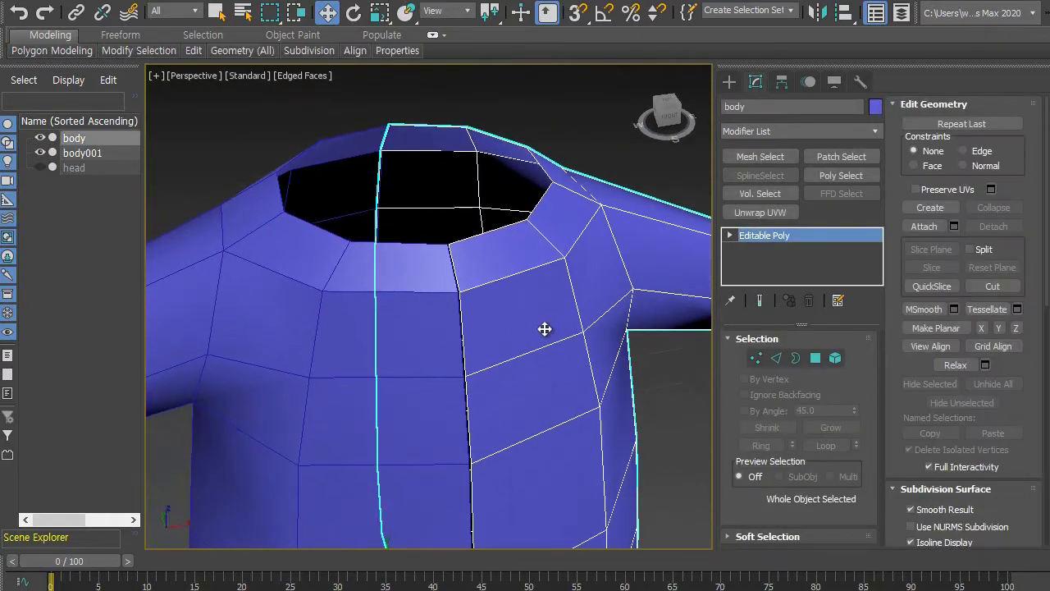
{"action": "scroll", "coordinate": [545, 391], "scroll_direction": "down", "scroll_amount": 5}
{"action": "middle_click_drag", "start_coordinate": [563, 457], "coordinate": [598, 492], "text": "alt"}
{"action": "left_click_drag", "start_coordinate": [629, 492], "coordinate": [668, 496]}
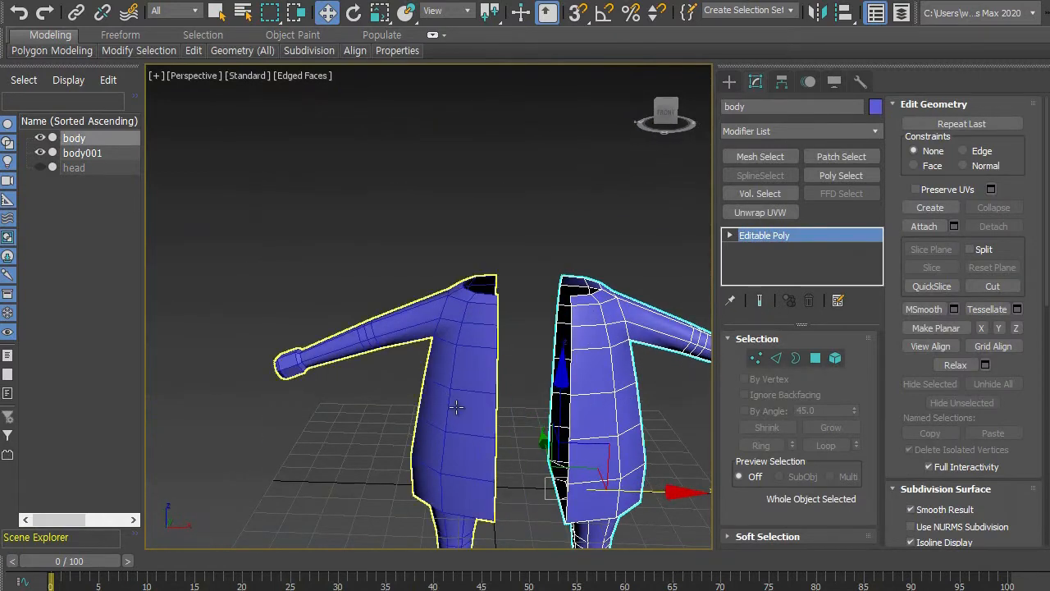
{"action": "key", "text": "ctrl+z"}
Attach the mirrored half to the original body half and end the Attach command.
{"action": "middle_click_drag", "start_coordinate": [610, 422], "coordinate": [603, 362], "text": "alt"}
{"action": "left_click", "coordinate": [603, 354]}
{"action": "left_click", "coordinate": [539, 347]}
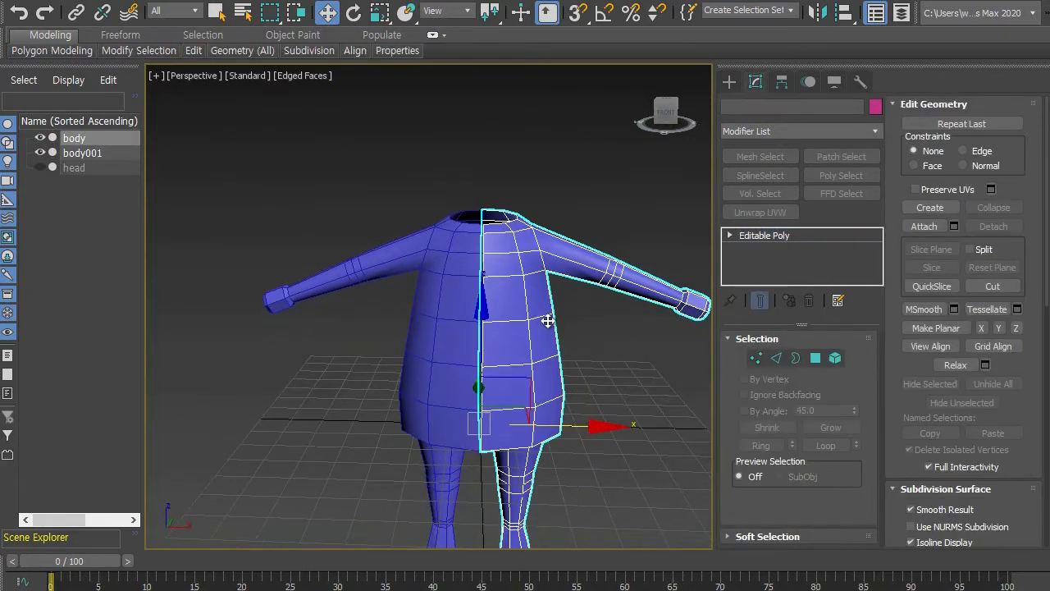
{"action": "left_click", "coordinate": [926, 227]}
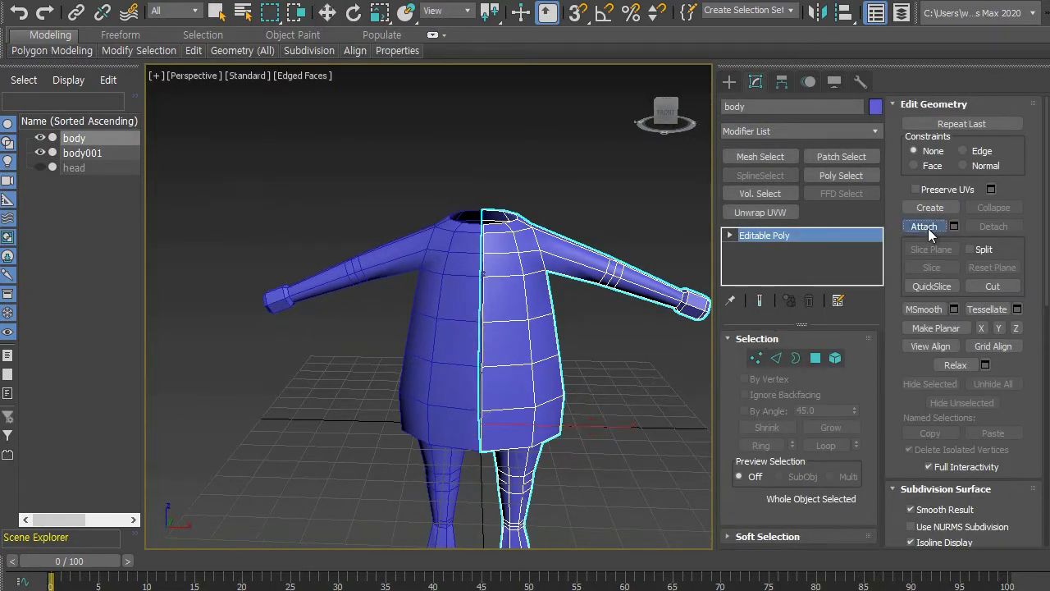
{"action": "left_click", "coordinate": [447, 281]}
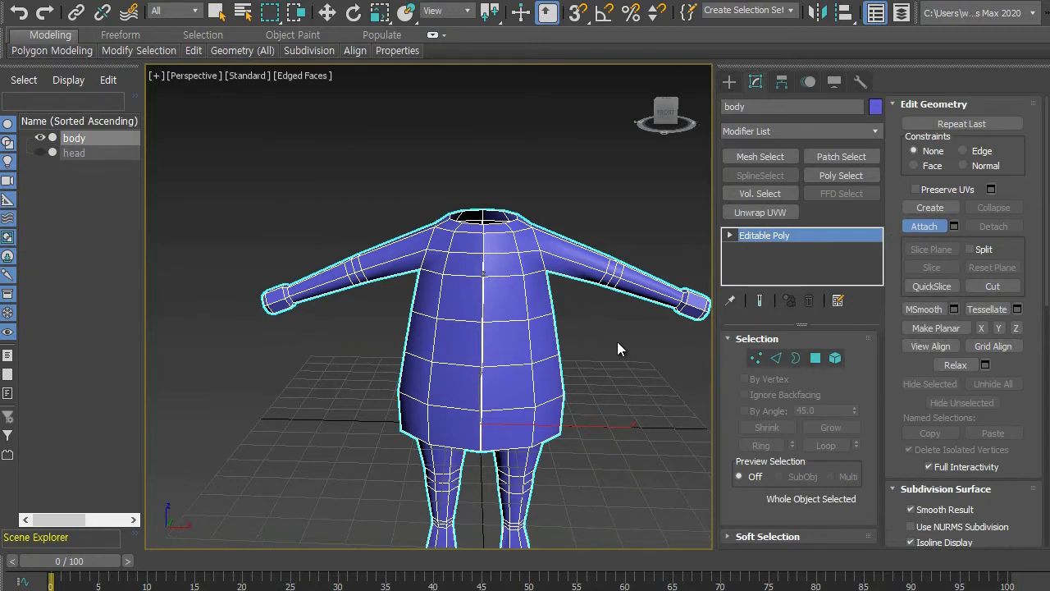
{"action": "key", "text": "w"}
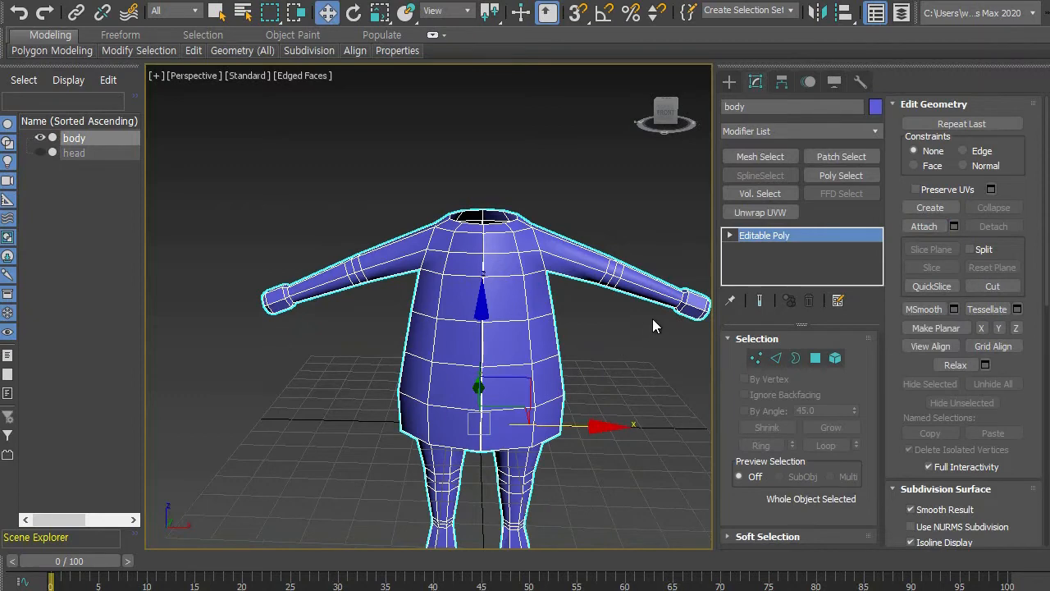
Switch the body to vertex editing and weld the two front centre seam vertices at the neck rim.
{"action": "middle_click_drag", "start_coordinate": [534, 304], "coordinate": [558, 326], "text": "alt"}
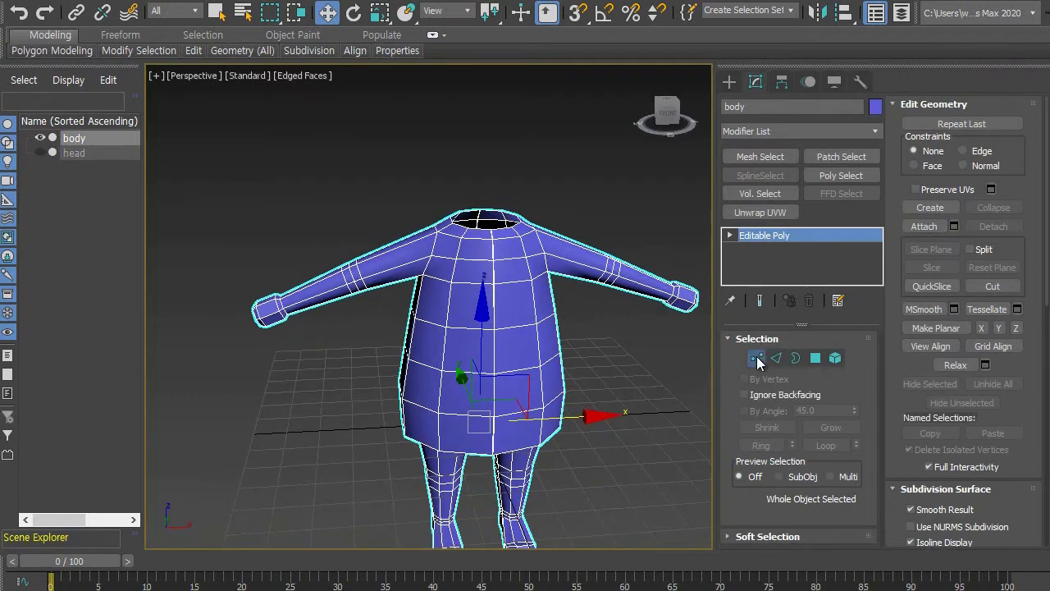
{"action": "left_click", "coordinate": [756, 358]}
{"action": "scroll", "coordinate": [537, 299], "scroll_direction": "up", "scroll_amount": 10}
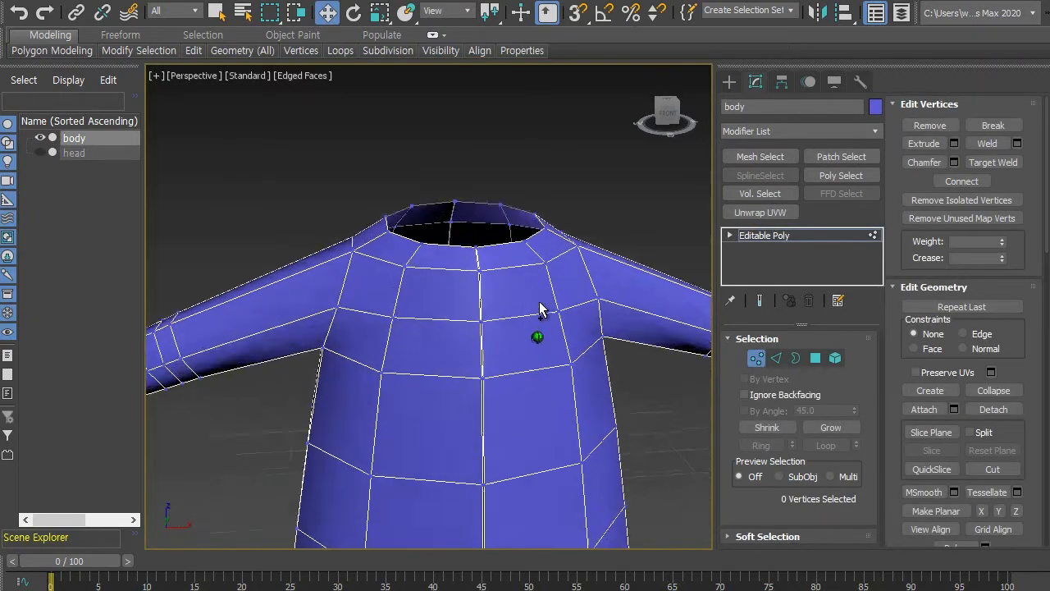
{"action": "scroll", "coordinate": [469, 320], "scroll_direction": "up", "scroll_amount": 10}
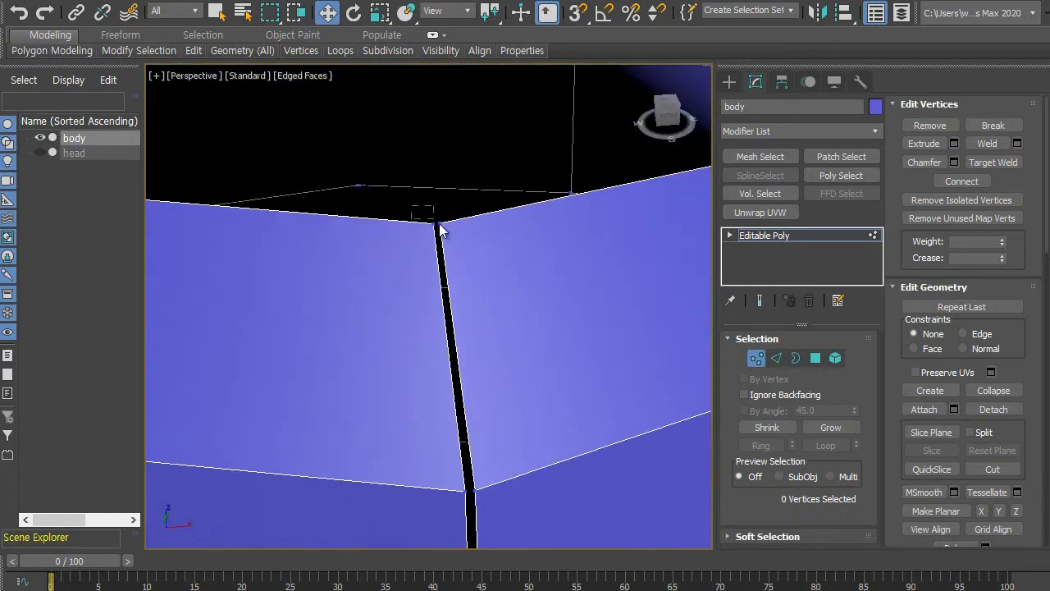
{"action": "left_click_drag", "start_coordinate": [440, 224], "coordinate": [457, 233]}
{"action": "middle_click_drag", "start_coordinate": [456, 233], "coordinate": [503, 281], "text": "alt"}
{"action": "left_click", "coordinate": [991, 147]}
Weld the pair of front seam vertices directly below the neck rim.
{"action": "middle_click_drag", "start_coordinate": [472, 397], "coordinate": [495, 276]}
{"action": "left_click", "coordinate": [494, 359]}
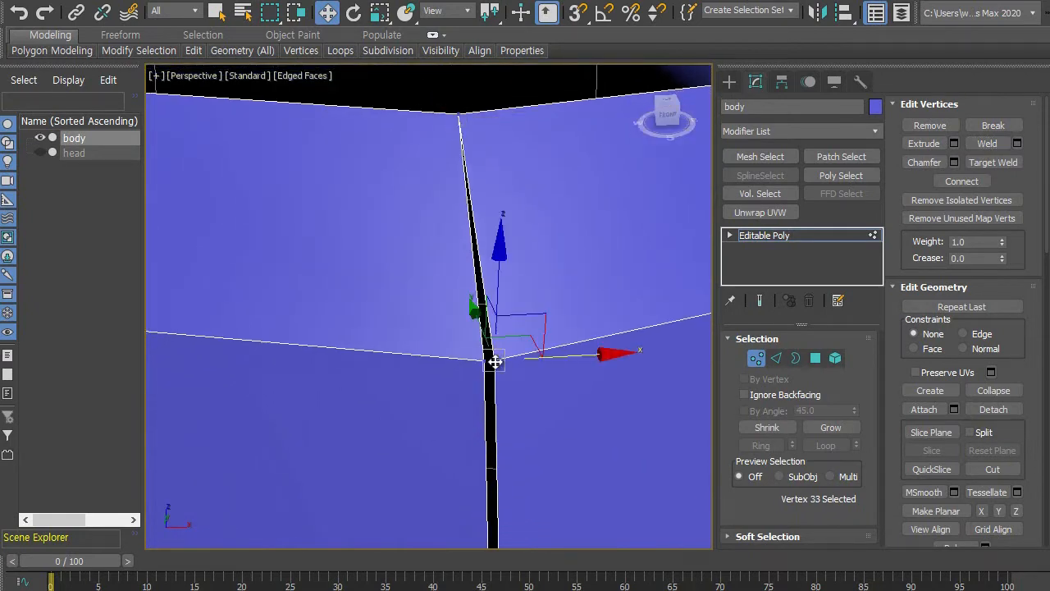
{"action": "left_click", "coordinate": [987, 143]}
Select both vertices of the third pair down the front centre seam and weld them into one.
{"action": "middle_click_drag", "start_coordinate": [498, 480], "coordinate": [482, 229]}
{"action": "middle_click_drag", "start_coordinate": [493, 457], "coordinate": [495, 306]}
{"action": "middle_click_drag", "start_coordinate": [520, 443], "coordinate": [521, 355]}
{"action": "left_click", "coordinate": [496, 321]}
{"action": "left_click_drag", "start_coordinate": [485, 325], "coordinate": [502, 336]}
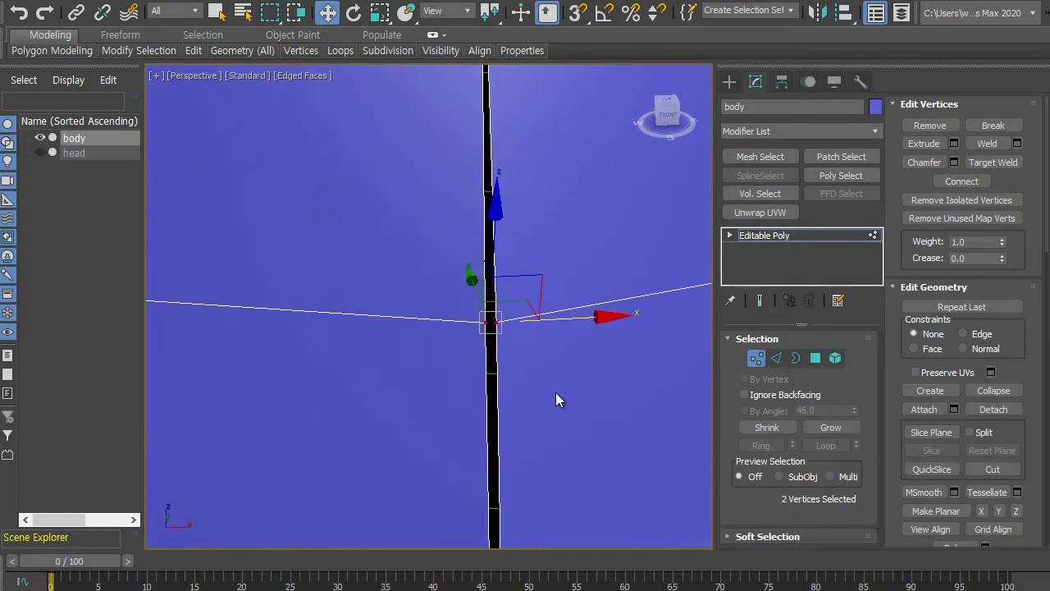
{"action": "left_click", "coordinate": [988, 143]}
Weld the fourth pair of vertices down the front centre seam, at chest height.
{"action": "middle_click_drag", "start_coordinate": [586, 409], "coordinate": [565, 177]}
{"action": "middle_click_drag", "start_coordinate": [529, 462], "coordinate": [518, 369]}
{"action": "scroll", "coordinate": [520, 373], "scroll_direction": "down", "scroll_amount": 5}
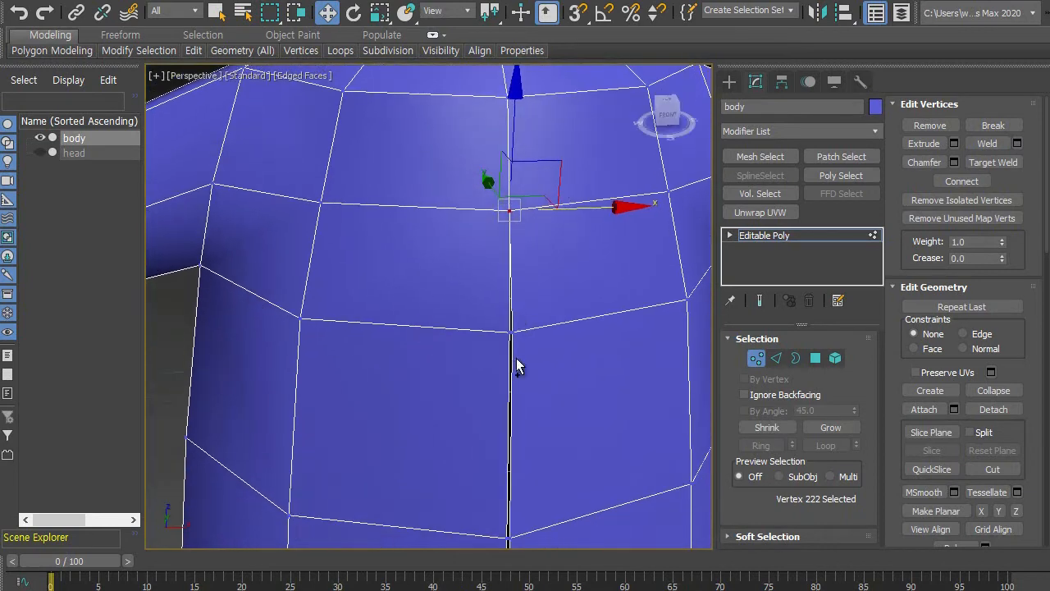
{"action": "scroll", "coordinate": [520, 361], "scroll_direction": "up", "scroll_amount": 6}
{"action": "left_click", "coordinate": [503, 268]}
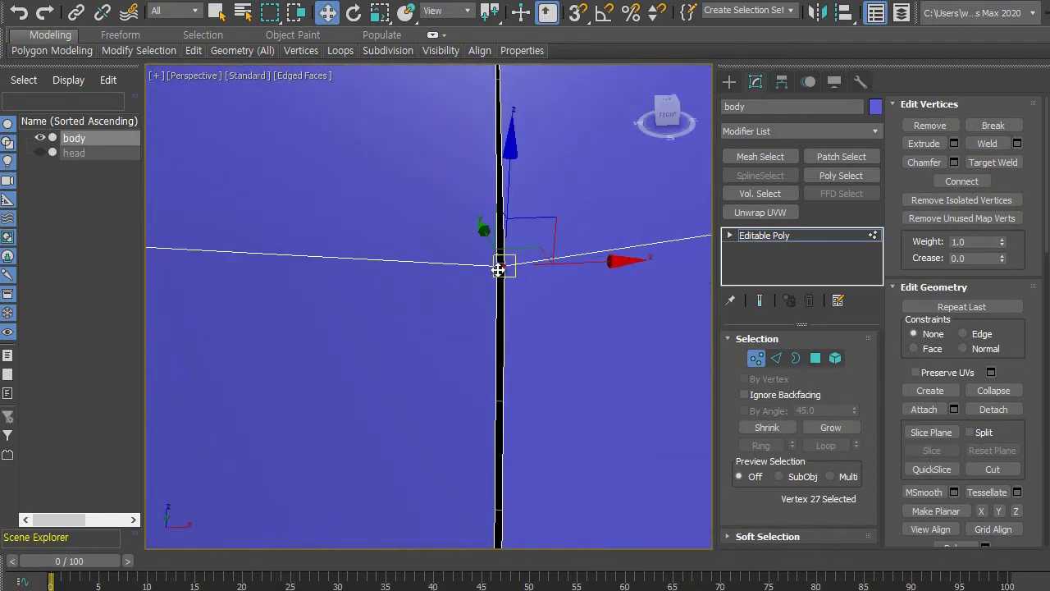
{"action": "left_click", "coordinate": [498, 270], "text": "ctrl"}
{"action": "left_click", "coordinate": [993, 143]}
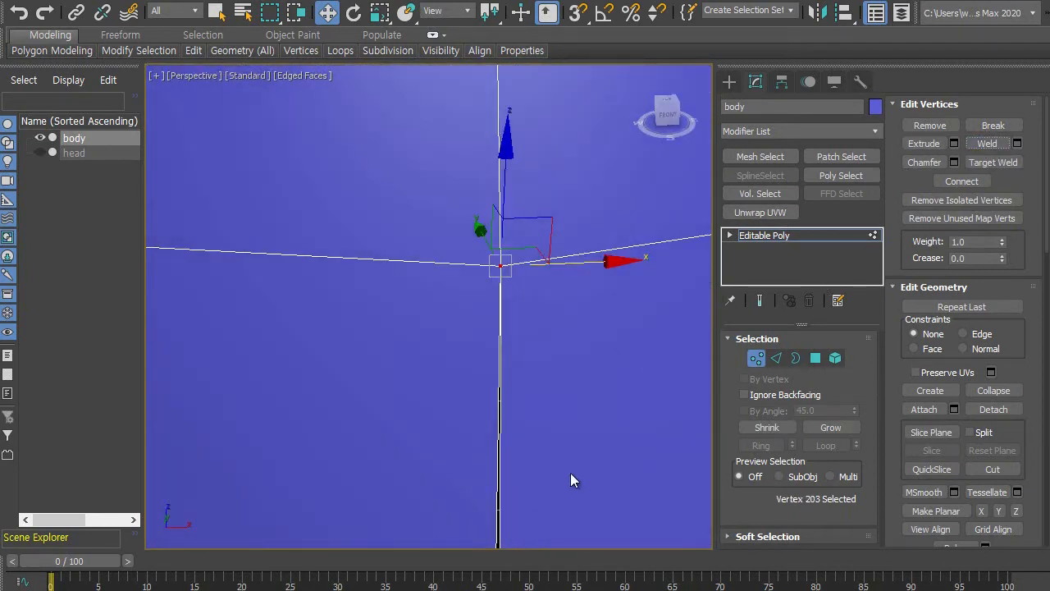
Weld the split vertex pair at the next edge row down the body's front centre seam.
{"action": "middle_click_drag", "start_coordinate": [571, 473], "coordinate": [568, 138]}
{"action": "middle_click_drag", "start_coordinate": [559, 368], "coordinate": [543, 211]}
{"action": "middle_click_drag", "start_coordinate": [528, 418], "coordinate": [530, 356]}
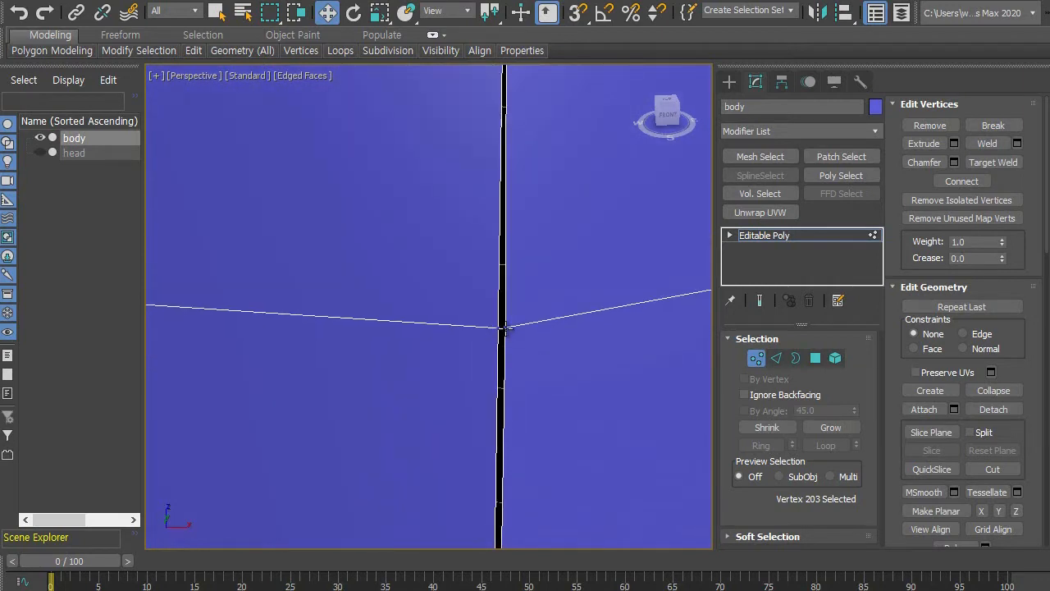
{"action": "left_click", "coordinate": [503, 328]}
{"action": "left_click", "coordinate": [497, 329], "text": "ctrl"}
{"action": "left_click", "coordinate": [987, 144]}
Weld the following two split vertex pairs further down the front centre seam, each pair separately.
{"action": "middle_click_drag", "start_coordinate": [577, 387], "coordinate": [462, 298]}
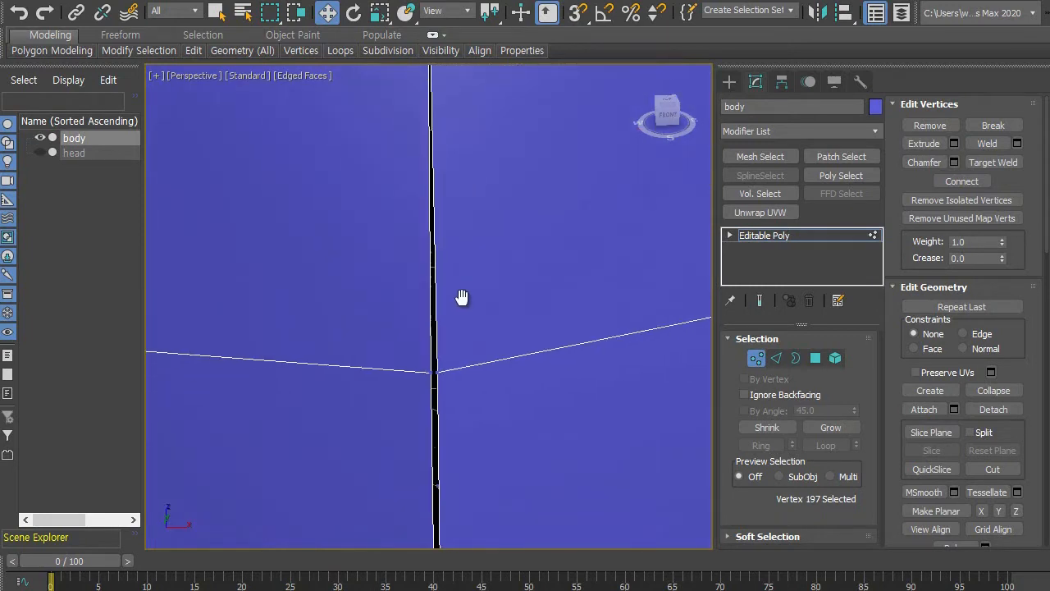
{"action": "middle_click_drag", "start_coordinate": [462, 343], "coordinate": [503, 317]}
{"action": "left_click", "coordinate": [456, 336]}
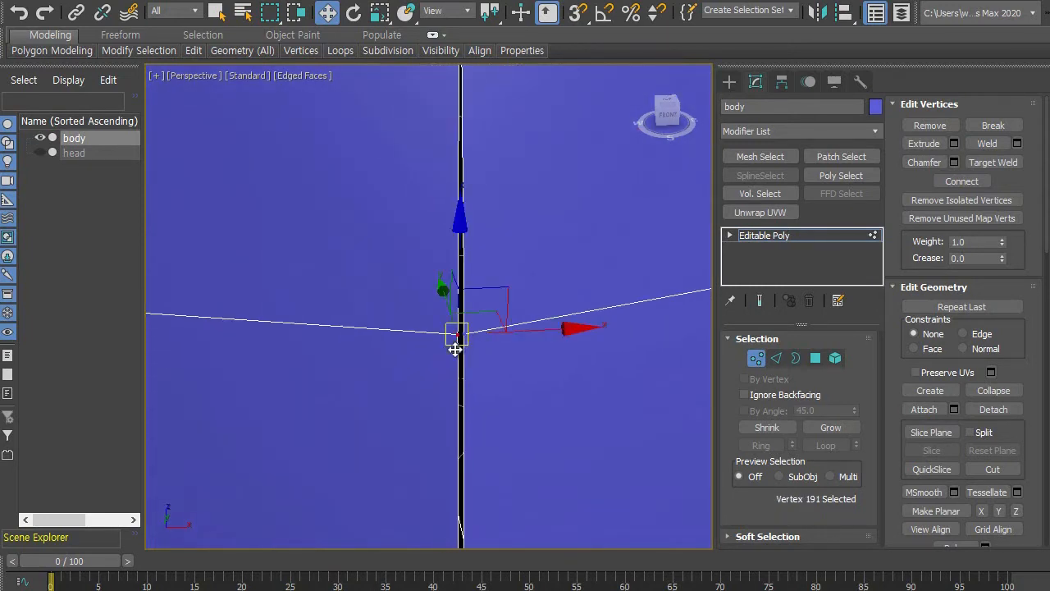
{"action": "left_click_drag", "start_coordinate": [447, 322], "coordinate": [473, 345]}
{"action": "left_click", "coordinate": [987, 144]}
{"action": "middle_click_drag", "start_coordinate": [562, 450], "coordinate": [537, 270]}
{"action": "left_click", "coordinate": [492, 311]}
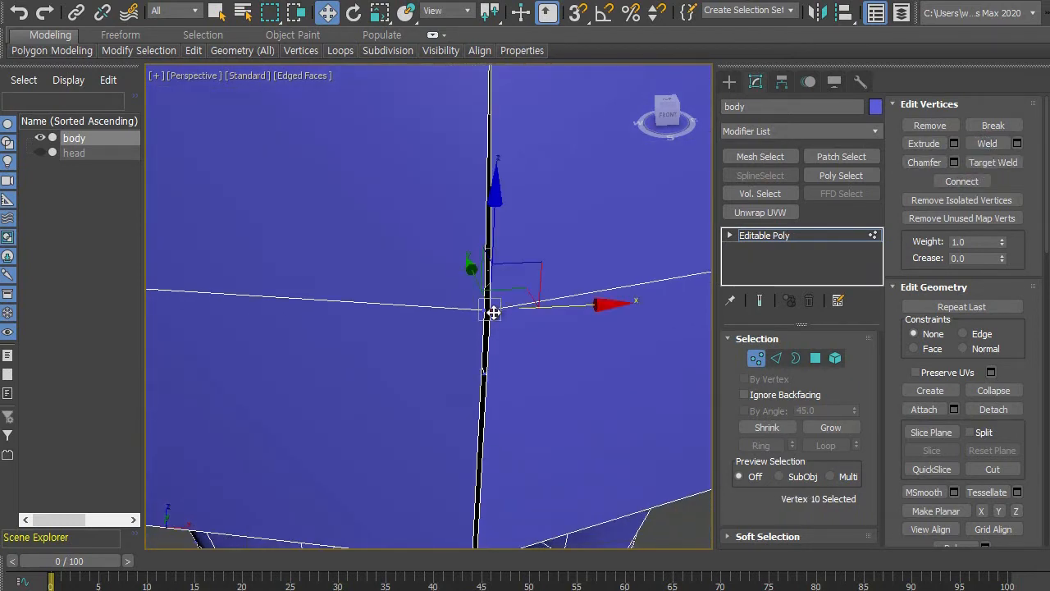
{"action": "left_click", "coordinate": [481, 313], "text": "ctrl"}
{"action": "left_click", "coordinate": [986, 144]}
Weld the two centre vertices at the front bottom hem of the torso, between the legs.
{"action": "middle_click_drag", "start_coordinate": [546, 397], "coordinate": [570, 228]}
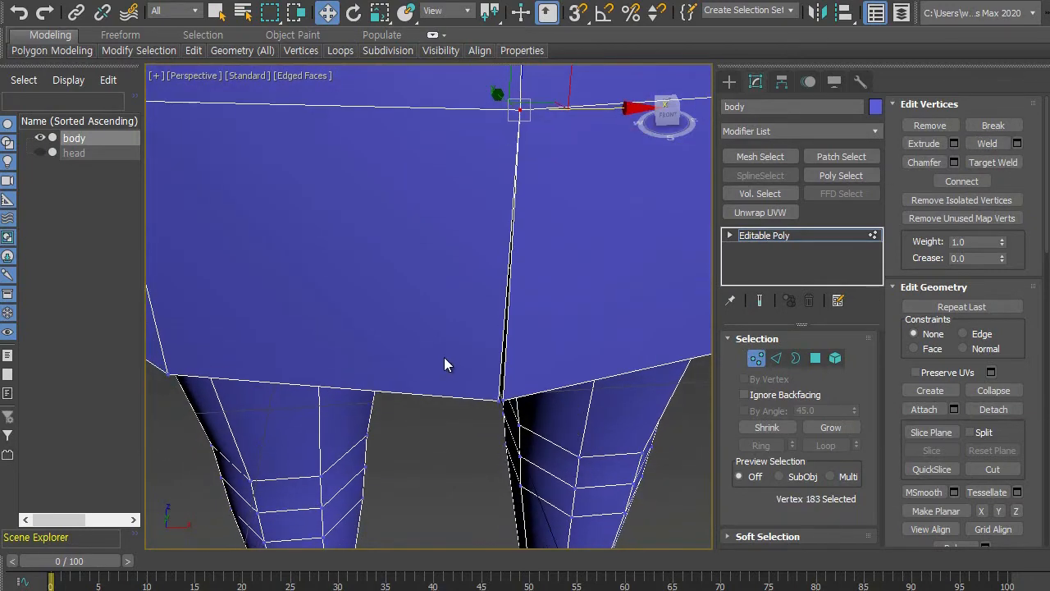
{"action": "left_click_drag", "start_coordinate": [444, 364], "coordinate": [591, 467]}
{"action": "middle_click_drag", "start_coordinate": [595, 484], "coordinate": [603, 439], "text": "alt"}
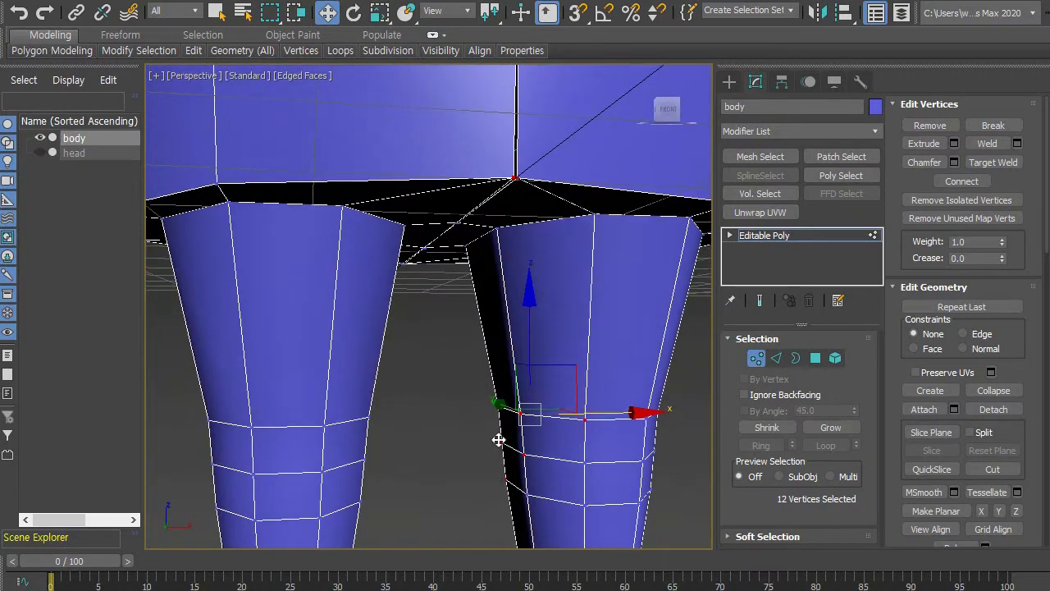
{"action": "left_click", "coordinate": [447, 363]}
{"action": "middle_click_drag", "start_coordinate": [436, 339], "coordinate": [430, 413], "text": "alt"}
{"action": "left_click", "coordinate": [431, 411]}
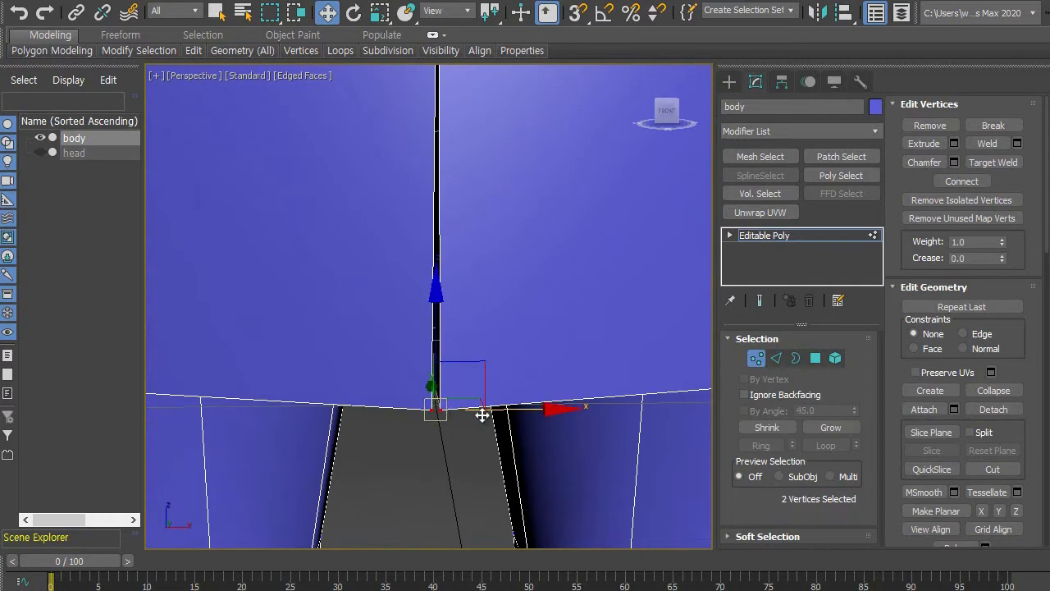
{"action": "left_click", "coordinate": [987, 144]}
Weld the first split vertex pair behind the front hem on the underside of the torso.
{"action": "middle_click_drag", "start_coordinate": [479, 359], "coordinate": [513, 127], "text": "alt"}
{"action": "scroll", "coordinate": [444, 336], "scroll_direction": "up", "scroll_amount": 3}
{"action": "left_click", "coordinate": [473, 196]}
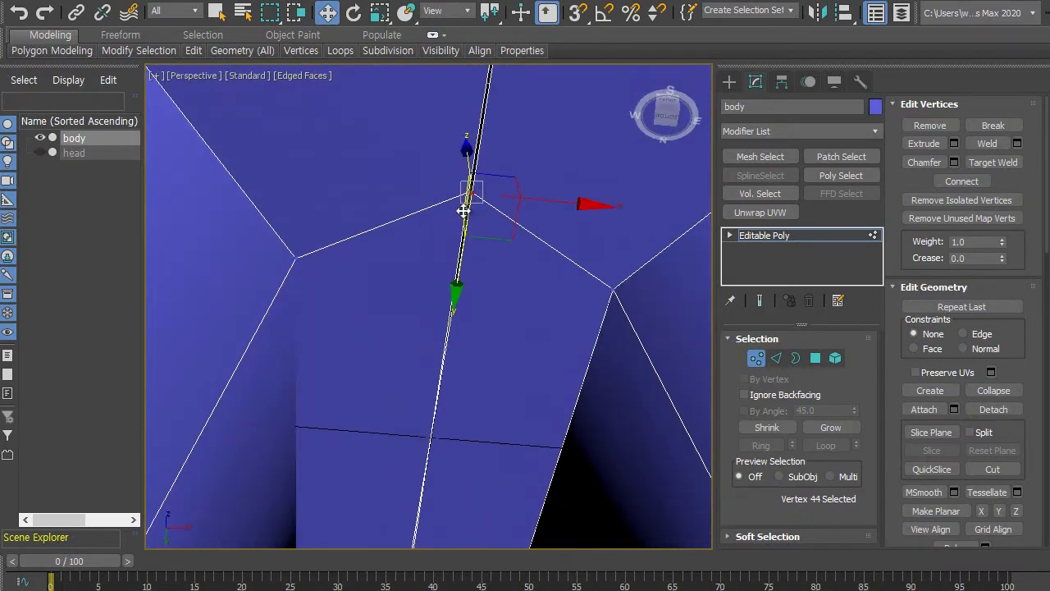
{"action": "left_click", "coordinate": [466, 195]}
{"action": "left_click", "coordinate": [988, 144]}
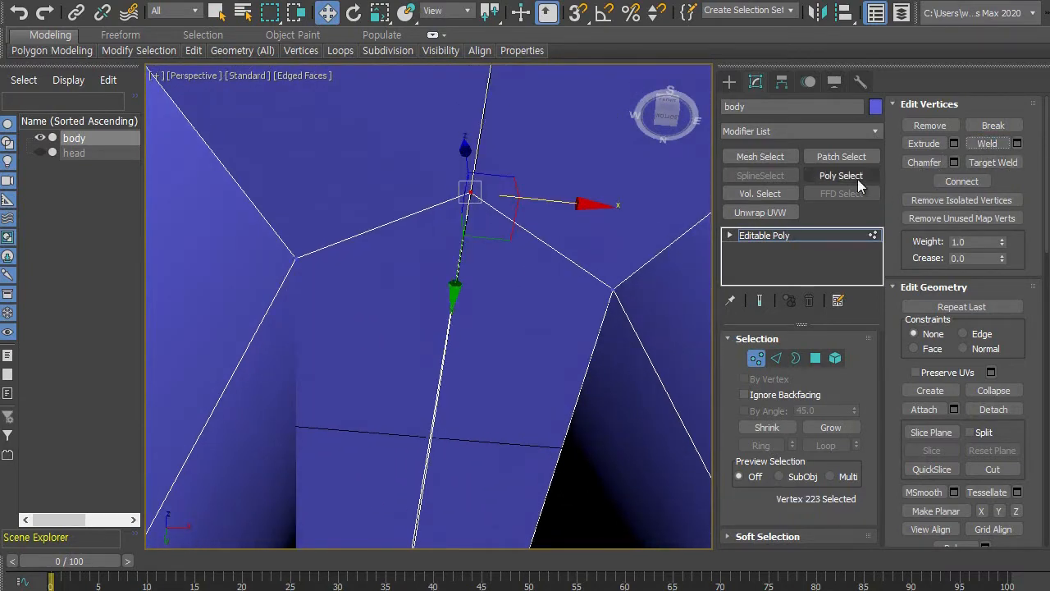
Weld the next split vertex pair further back along the underside seam between the legs.
{"action": "scroll", "coordinate": [460, 390], "scroll_direction": "down", "scroll_amount": 1}
{"action": "middle_click_drag", "start_coordinate": [453, 445], "coordinate": [508, 169]}
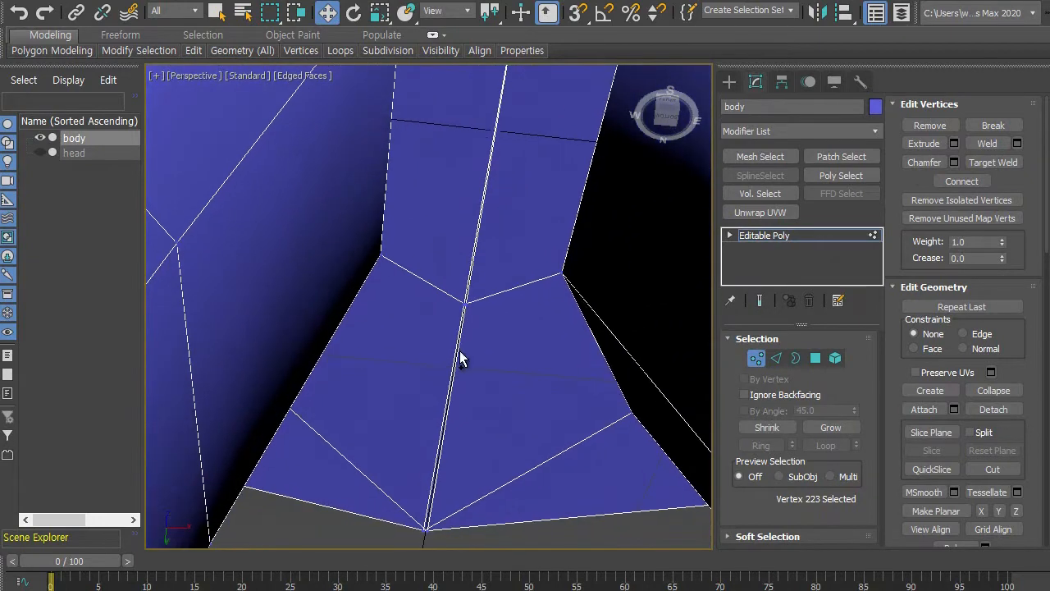
{"action": "scroll", "coordinate": [462, 351], "scroll_direction": "up", "scroll_amount": 3}
{"action": "left_click", "coordinate": [474, 238]}
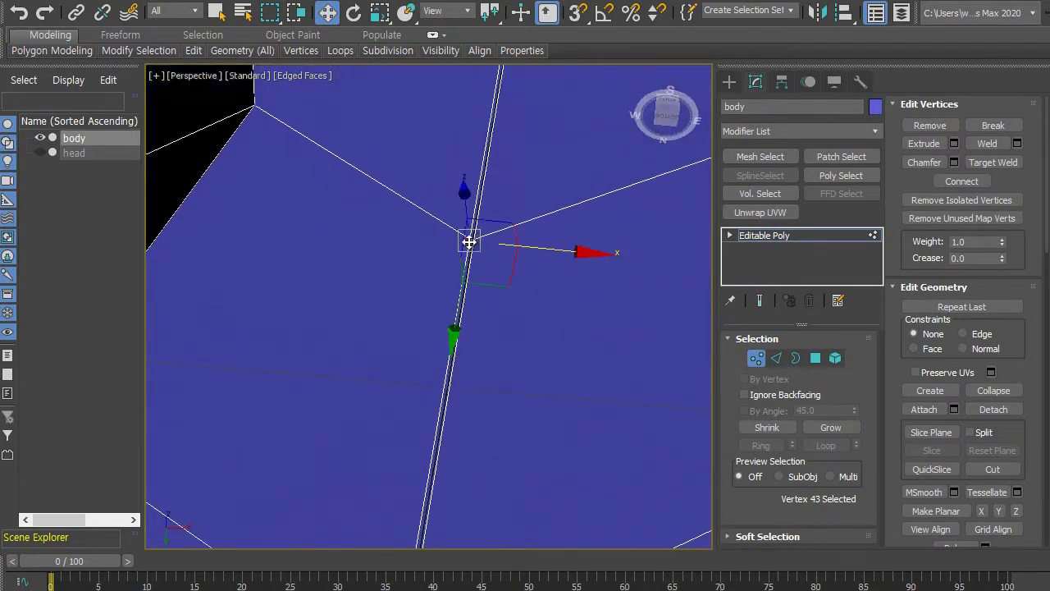
{"action": "left_click", "coordinate": [478, 244], "text": "ctrl"}
{"action": "left_click", "coordinate": [987, 144]}
Weld the centre vertices where the underside seam meets the rear hem.
{"action": "middle_click_drag", "start_coordinate": [445, 452], "coordinate": [481, 499], "text": "alt"}
{"action": "left_click_drag", "start_coordinate": [452, 434], "coordinate": [420, 449]}
{"action": "left_click", "coordinate": [987, 143]}
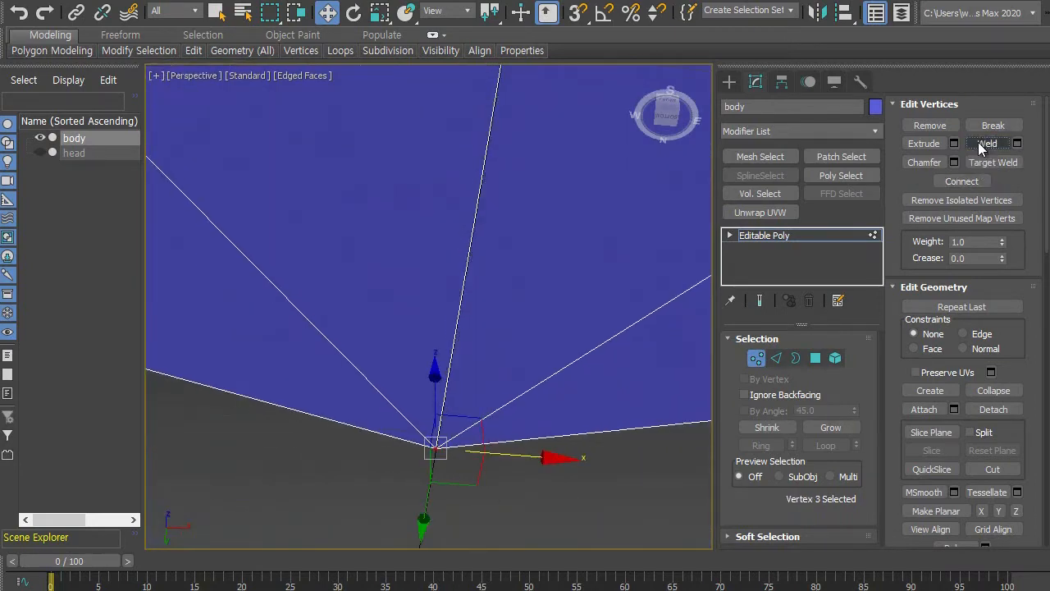
Weld the split vertex pair on the back centre seam at the first edge row above the rear hem.
{"action": "scroll", "coordinate": [371, 369], "scroll_direction": "down", "scroll_amount": 4}
{"action": "middle_click_drag", "start_coordinate": [367, 470], "coordinate": [429, 458], "text": "alt"}
{"action": "scroll", "coordinate": [476, 451], "scroll_direction": "down", "scroll_amount": 3}
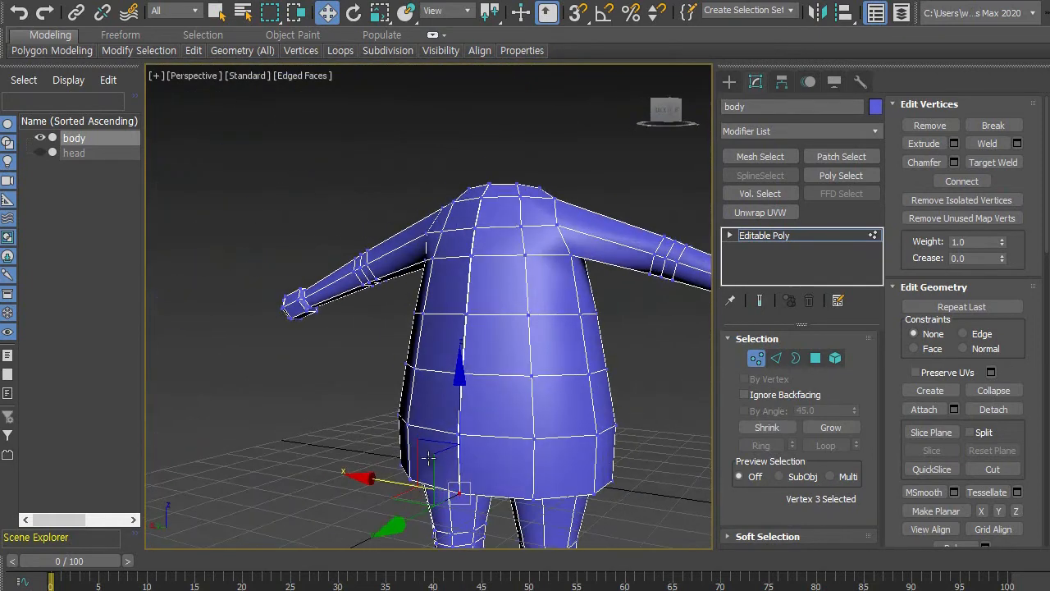
{"action": "scroll", "coordinate": [495, 450], "scroll_direction": "up", "scroll_amount": 6}
{"action": "scroll", "coordinate": [501, 424], "scroll_direction": "up", "scroll_amount": 2}
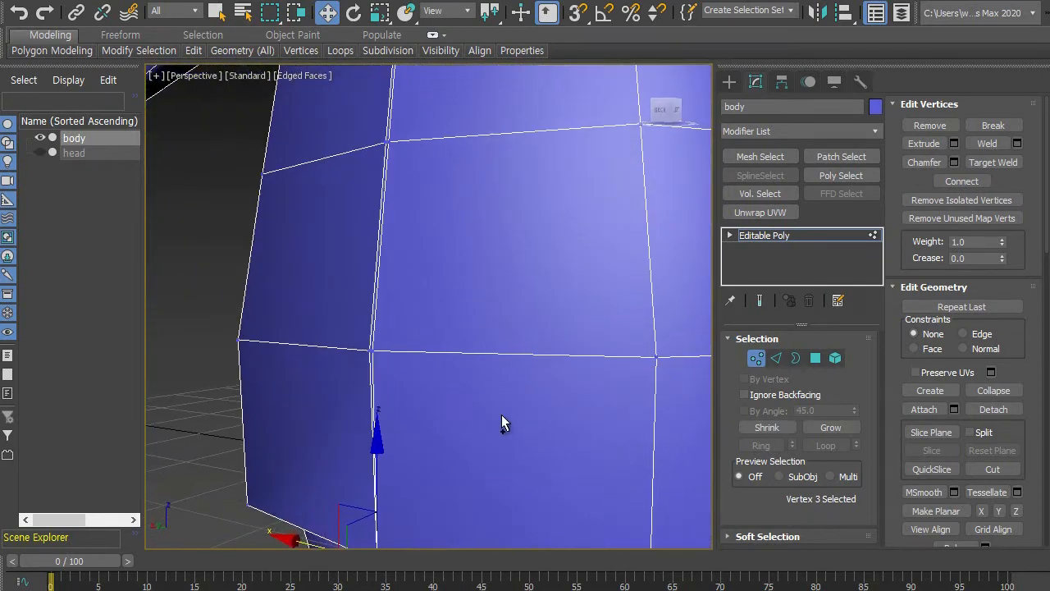
{"action": "left_click", "coordinate": [371, 350]}
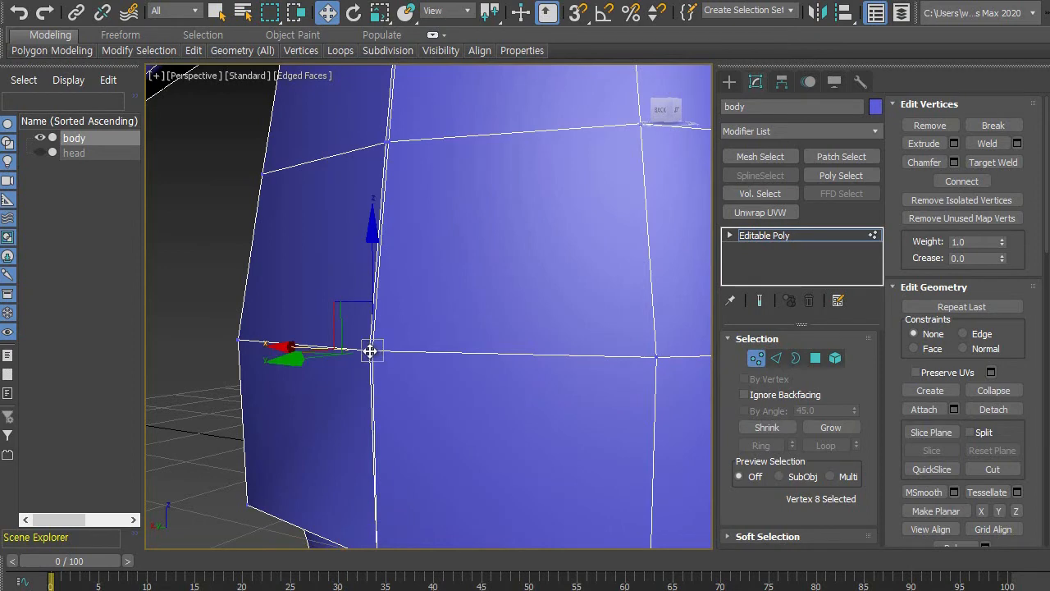
{"action": "scroll", "coordinate": [369, 353], "scroll_direction": "up", "scroll_amount": 4}
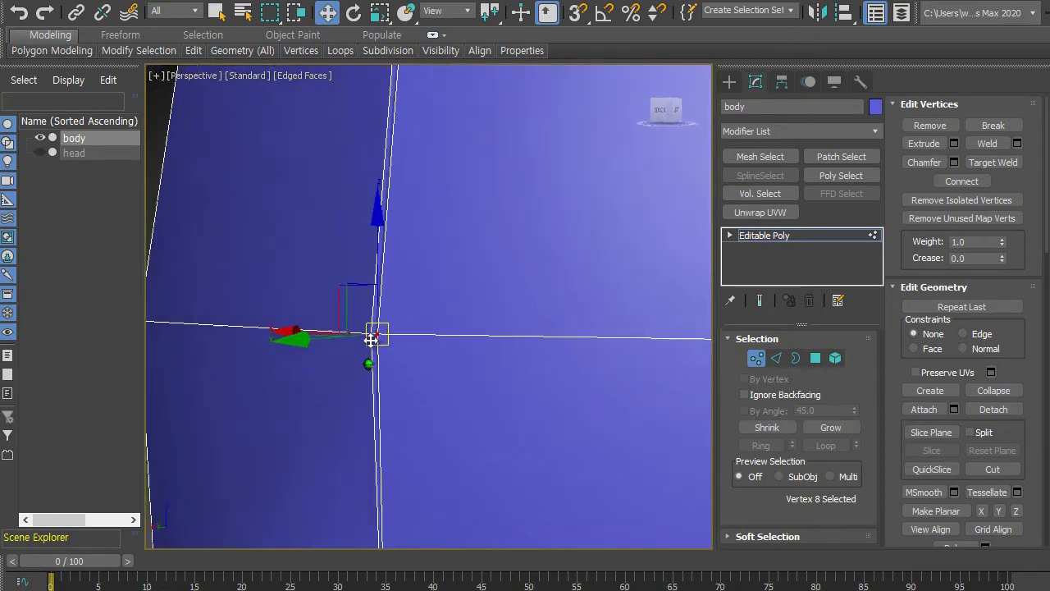
{"action": "left_click", "coordinate": [373, 319], "text": "ctrl"}
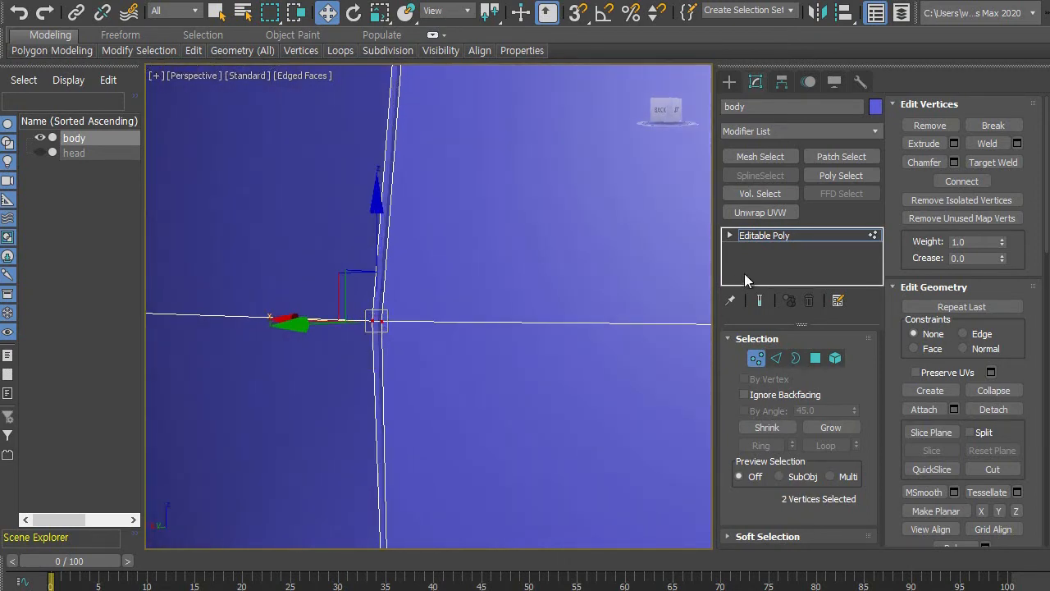
{"action": "left_click", "coordinate": [991, 148]}
Weld the split vertex pair at the second edge row above the rear hem on the back seam.
{"action": "middle_click_drag", "start_coordinate": [516, 246], "coordinate": [526, 410]}
{"action": "middle_click_drag", "start_coordinate": [528, 227], "coordinate": [477, 250]}
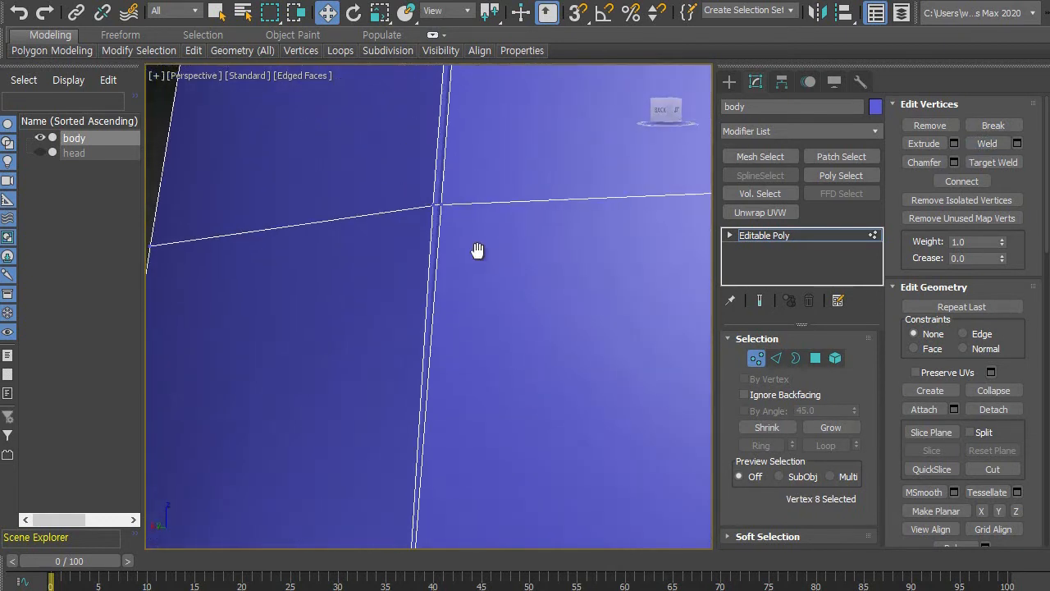
{"action": "left_click", "coordinate": [439, 205]}
{"action": "left_click", "coordinate": [430, 207], "text": "ctrl"}
{"action": "left_click", "coordinate": [987, 149]}
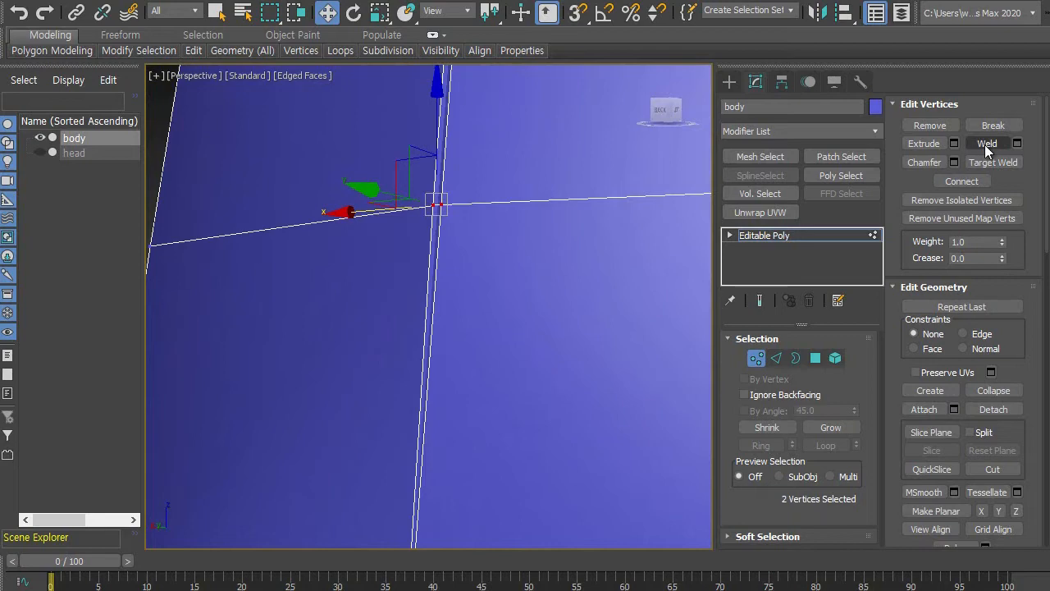
Weld the split vertex pair at the mid-back edge row of the back centre seam.
{"action": "middle_click_drag", "start_coordinate": [553, 183], "coordinate": [525, 423]}
{"action": "middle_click_drag", "start_coordinate": [515, 160], "coordinate": [514, 315]}
{"action": "middle_click_drag", "start_coordinate": [490, 141], "coordinate": [484, 306]}
{"action": "left_click", "coordinate": [465, 188]}
{"action": "left_click", "coordinate": [455, 188], "text": "ctrl"}
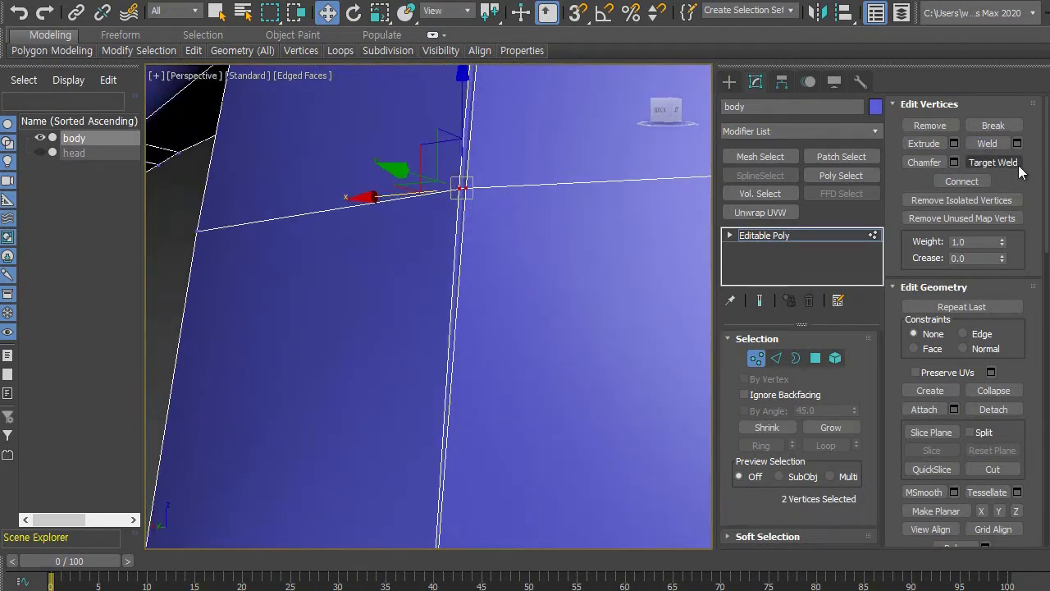
{"action": "left_click", "coordinate": [988, 146]}
Weld the next two split vertex pairs up the back centre seam towards shoulder level, each pair separately.
{"action": "middle_click_drag", "start_coordinate": [496, 153], "coordinate": [464, 217]}
{"action": "left_click", "coordinate": [481, 204]}
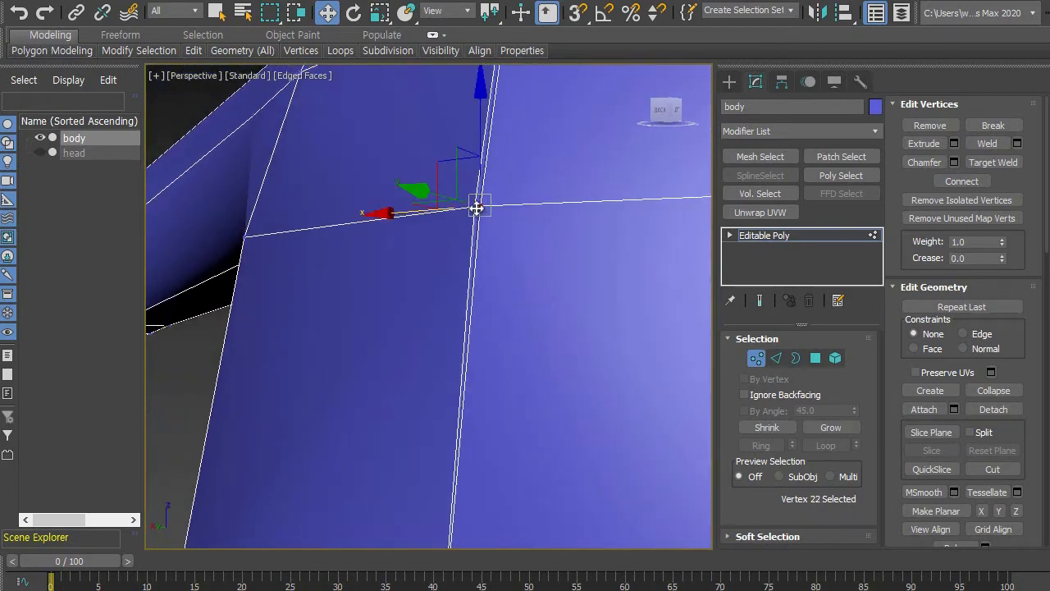
{"action": "left_click", "coordinate": [985, 144]}
{"action": "middle_click_drag", "start_coordinate": [523, 190], "coordinate": [492, 262]}
{"action": "left_click", "coordinate": [481, 235]}
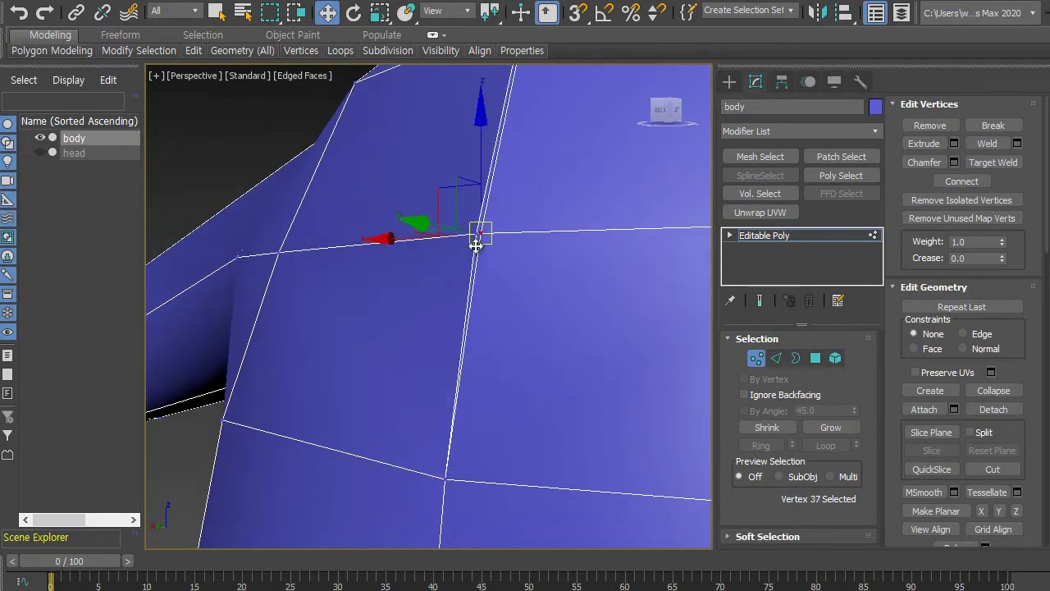
{"action": "left_click", "coordinate": [987, 144]}
Weld the split vertex pair on the upper back seam, one edge row below the neck opening.
{"action": "middle_click_drag", "start_coordinate": [571, 177], "coordinate": [522, 462]}
{"action": "scroll", "coordinate": [490, 303], "scroll_direction": "up", "scroll_amount": 5}
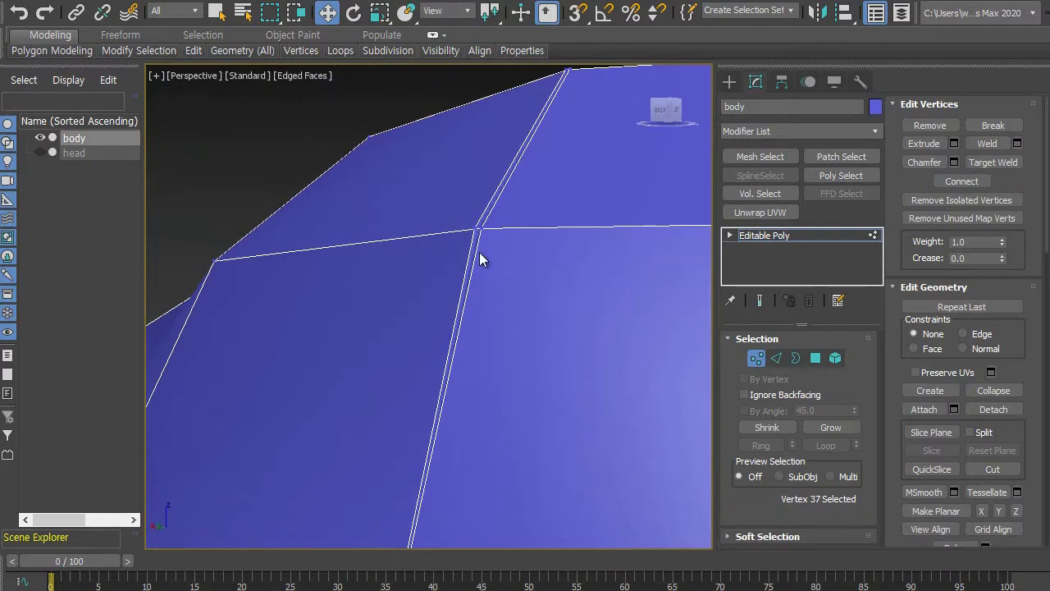
{"action": "left_click", "coordinate": [485, 229]}
{"action": "left_click", "coordinate": [478, 232], "text": "ctrl"}
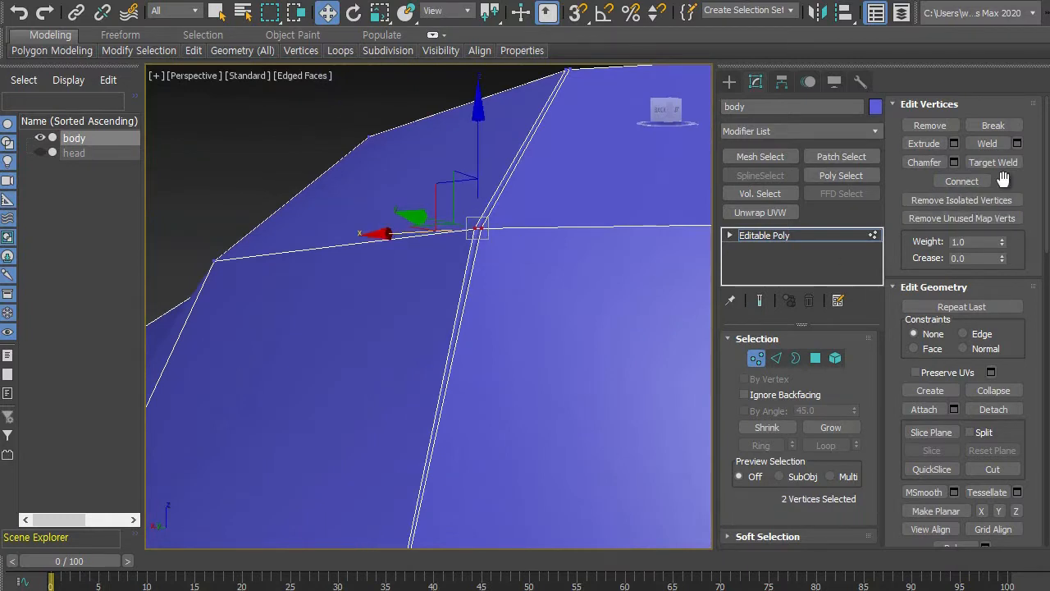
{"action": "left_click", "coordinate": [987, 144]}
Weld the centre vertices at the back rim of the neck opening.
{"action": "middle_click_drag", "start_coordinate": [516, 206], "coordinate": [475, 449]}
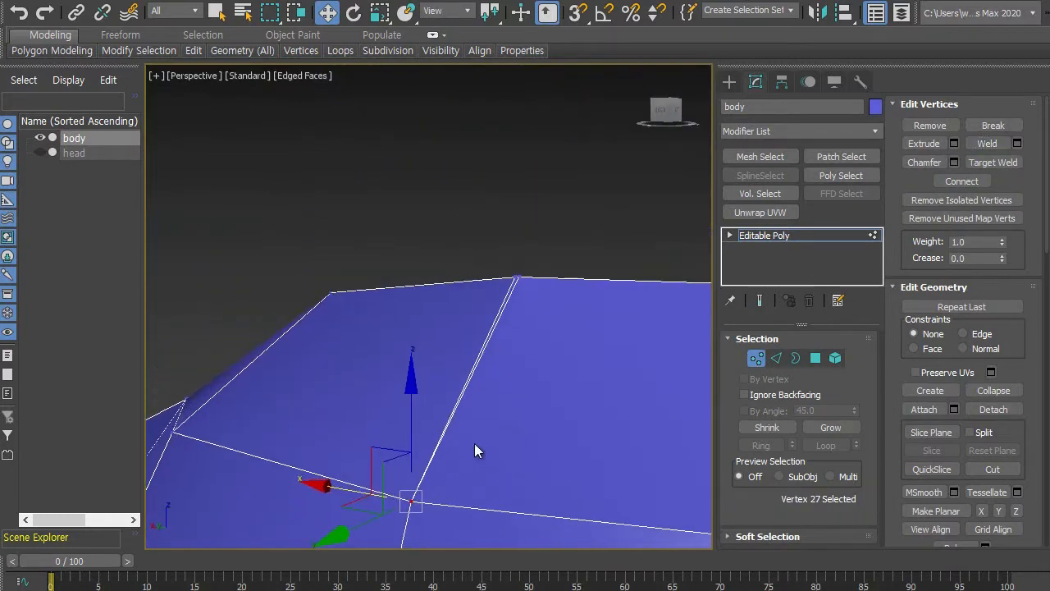
{"action": "left_click", "coordinate": [519, 280]}
{"action": "left_click", "coordinate": [987, 144]}
Clear the vertex selection, leave vertex editing and deselect the body.
{"action": "scroll", "coordinate": [501, 316], "scroll_direction": "down", "scroll_amount": 5}
{"action": "middle_click_drag", "start_coordinate": [559, 396], "coordinate": [347, 436], "text": "alt"}
{"action": "left_click", "coordinate": [619, 412]}
{"action": "middle_click_drag", "start_coordinate": [620, 412], "coordinate": [498, 289], "text": "alt"}
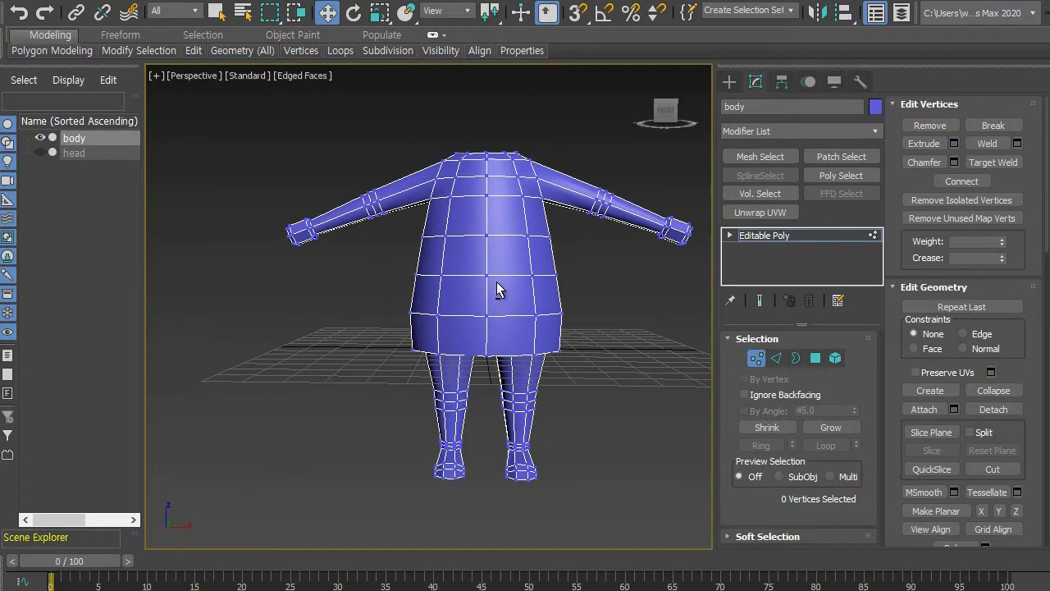
{"action": "left_click", "coordinate": [760, 360]}
{"action": "middle_click_drag", "start_coordinate": [600, 330], "coordinate": [556, 336]}
{"action": "scroll", "coordinate": [555, 346], "scroll_direction": "down", "scroll_amount": 2}
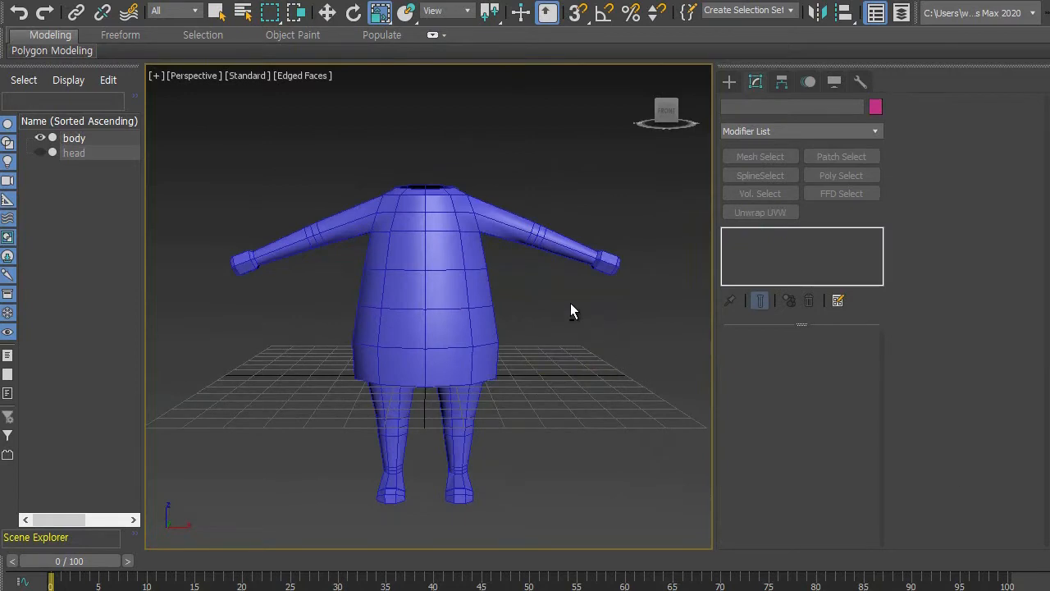
Unhide the head object and inspect how it meets the body's neck opening.
{"action": "mouse_move", "coordinate": [571, 304]}
{"action": "middle_mouse_down", "text": "alt"}
{"action": "mouse_move", "coordinate": [574, 315]}
{"action": "mouse_move", "coordinate": [553, 305]}
{"action": "middle_mouse_up", "text": "alt"}
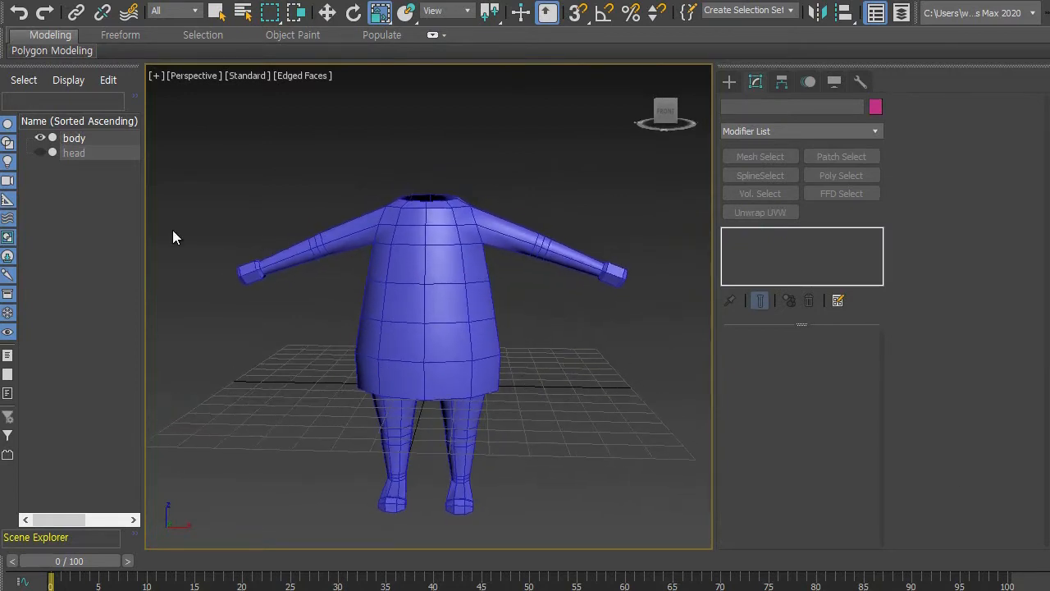
{"action": "left_click", "coordinate": [39, 154]}
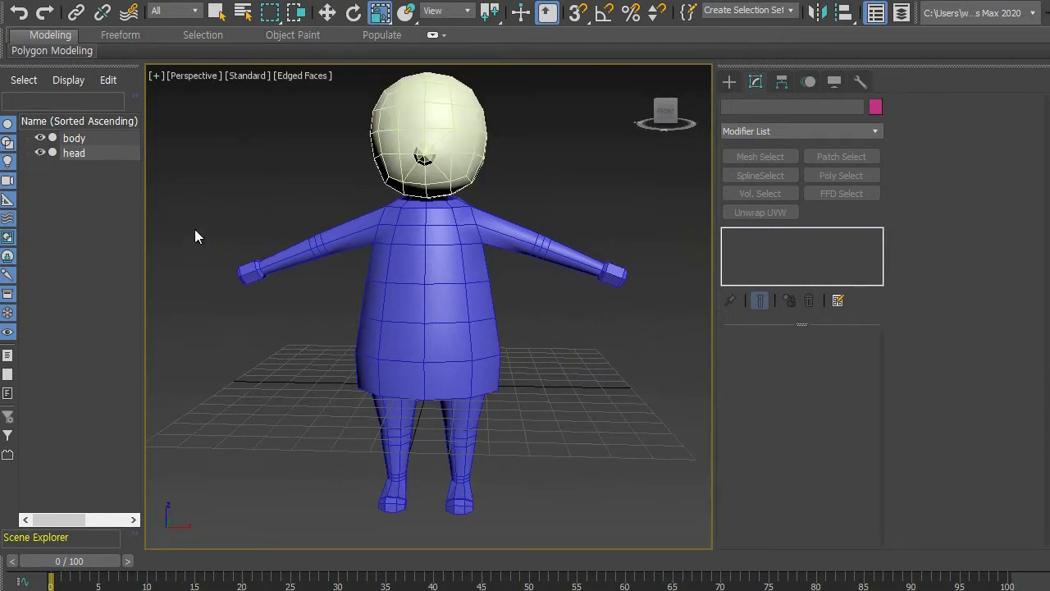
{"action": "middle_click_drag", "start_coordinate": [195, 229], "coordinate": [253, 239], "text": "alt"}
{"action": "scroll", "coordinate": [292, 239], "scroll_direction": "up", "scroll_amount": 6}
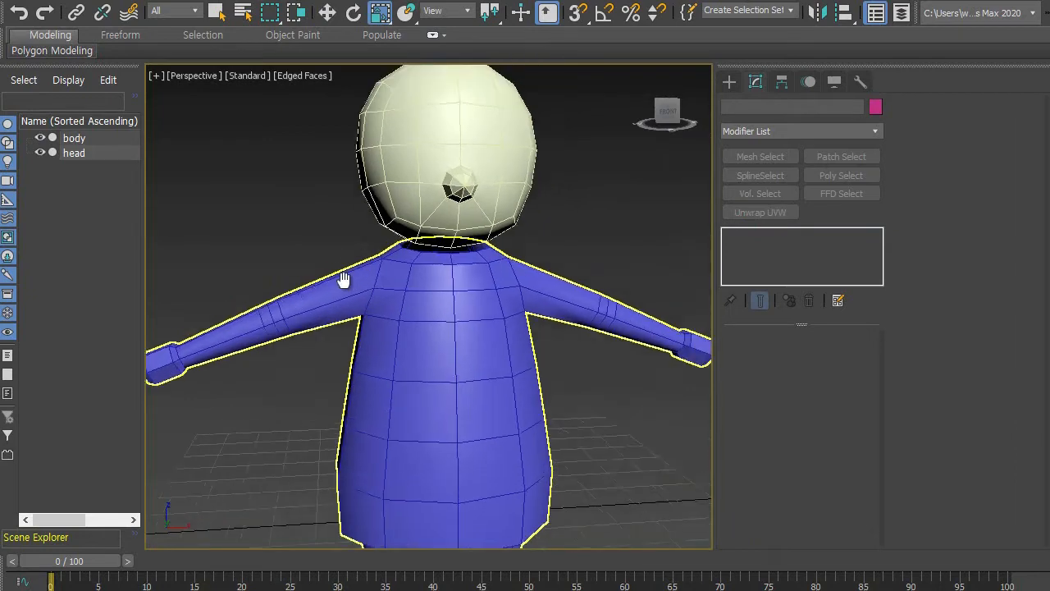
{"action": "mouse_move", "coordinate": [365, 276]}
{"action": "middle_mouse_down", "text": "alt"}
{"action": "mouse_move", "coordinate": [356, 254]}
{"action": "mouse_move", "coordinate": [402, 271]}
{"action": "mouse_move", "coordinate": [467, 272]}
{"action": "mouse_move", "coordinate": [449, 285]}
{"action": "mouse_move", "coordinate": [363, 270]}
{"action": "middle_mouse_up", "text": "alt"}
{"action": "scroll", "coordinate": [364, 270], "scroll_direction": "up", "scroll_amount": 5}
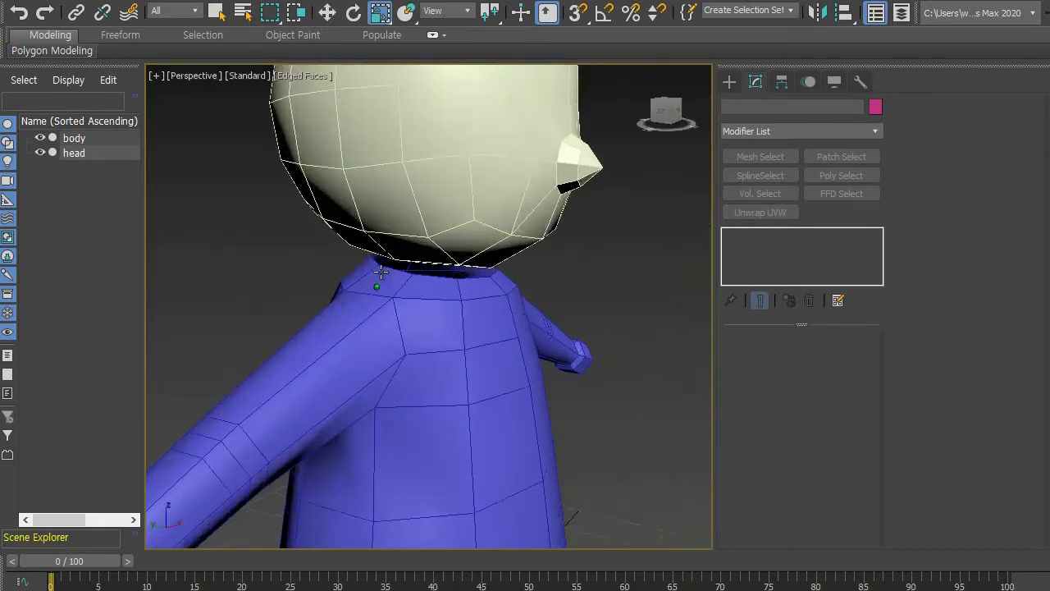
{"action": "scroll", "coordinate": [436, 237], "scroll_direction": "down", "scroll_amount": 8}
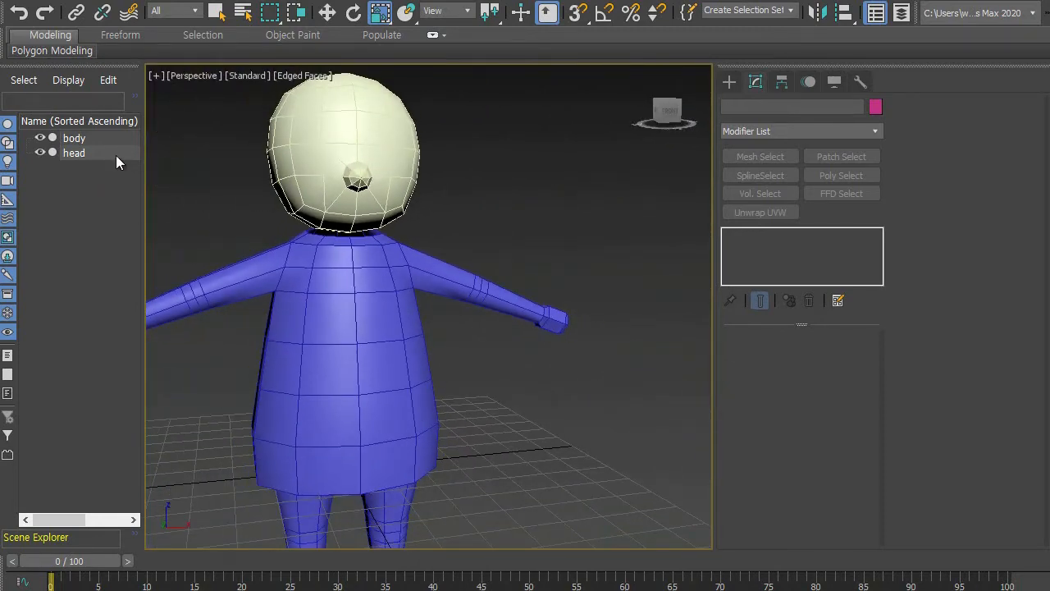
Move the head slightly down along the Z axis onto the body's neck opening.
{"action": "left_click", "coordinate": [338, 156]}
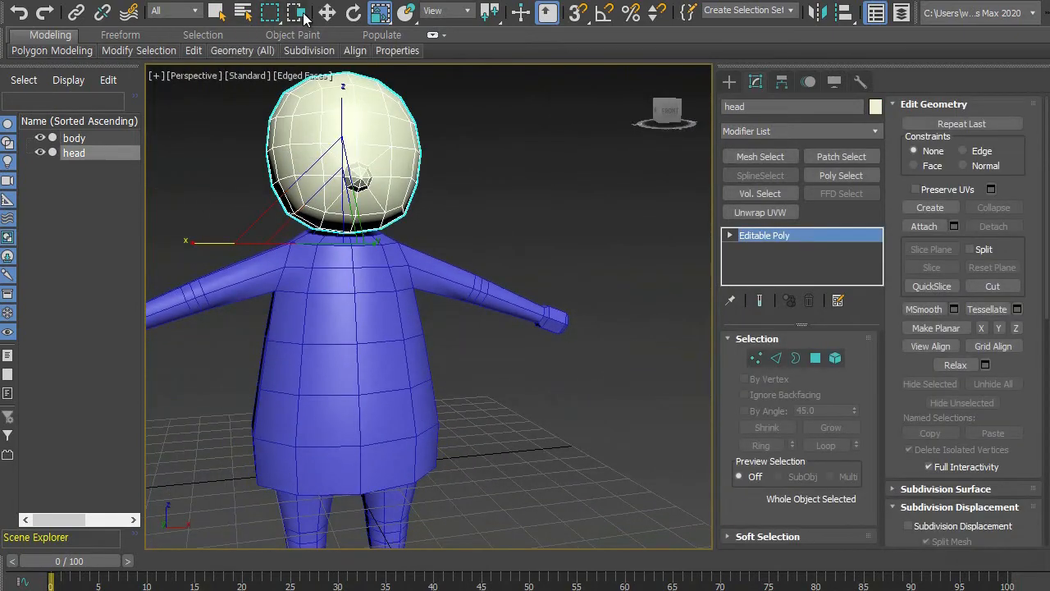
{"action": "left_click", "coordinate": [326, 12]}
{"action": "scroll", "coordinate": [348, 160], "scroll_direction": "up", "scroll_amount": 5}
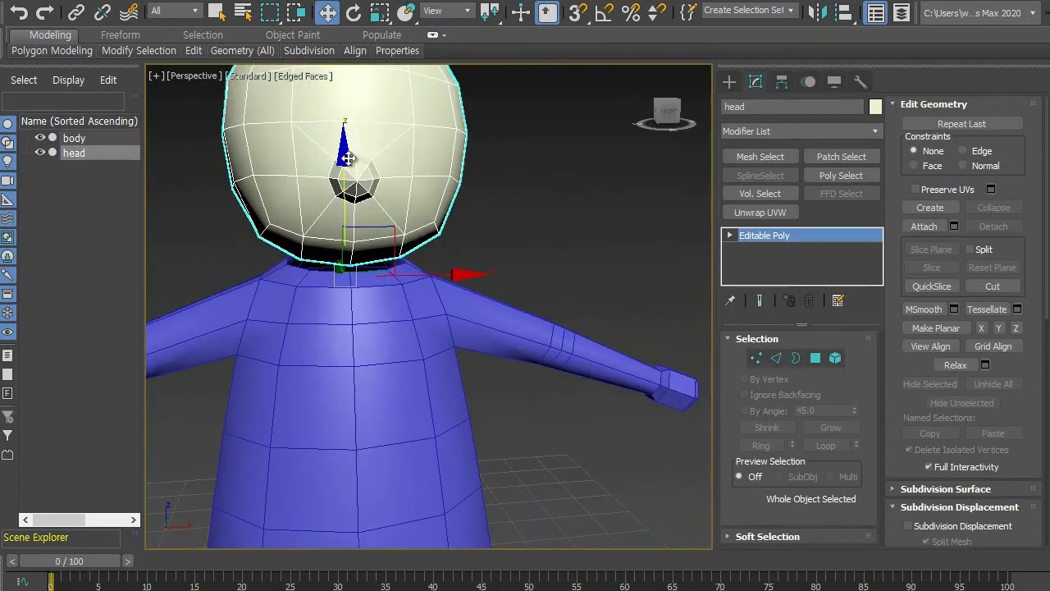
{"action": "left_click_drag", "start_coordinate": [344, 149], "coordinate": [345, 158]}
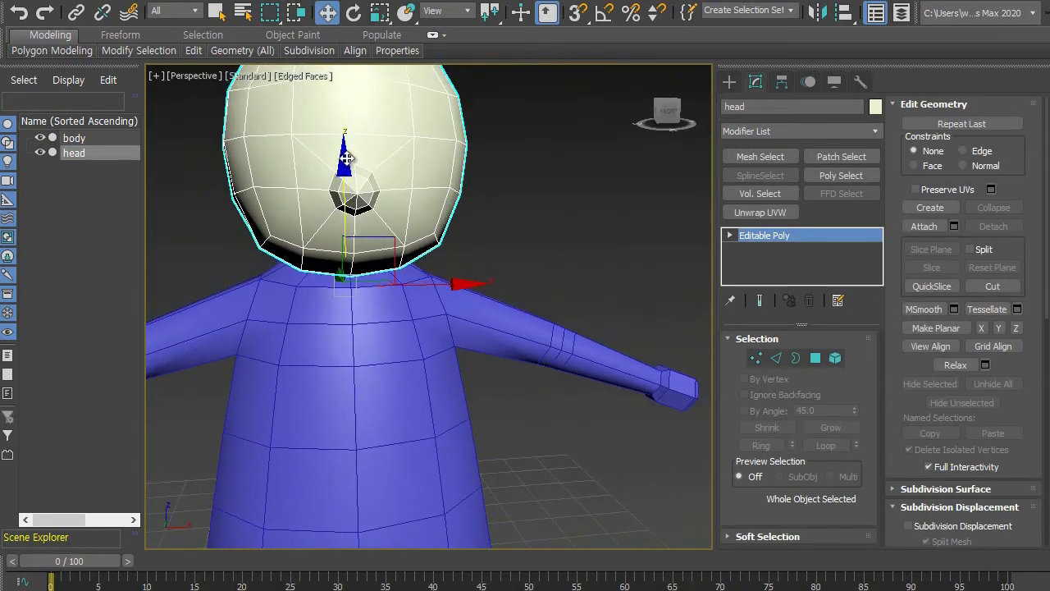
Shift the head slightly forward over the neck opening in the Left view.
{"action": "middle_click_drag", "start_coordinate": [345, 159], "coordinate": [512, 320], "text": "alt"}
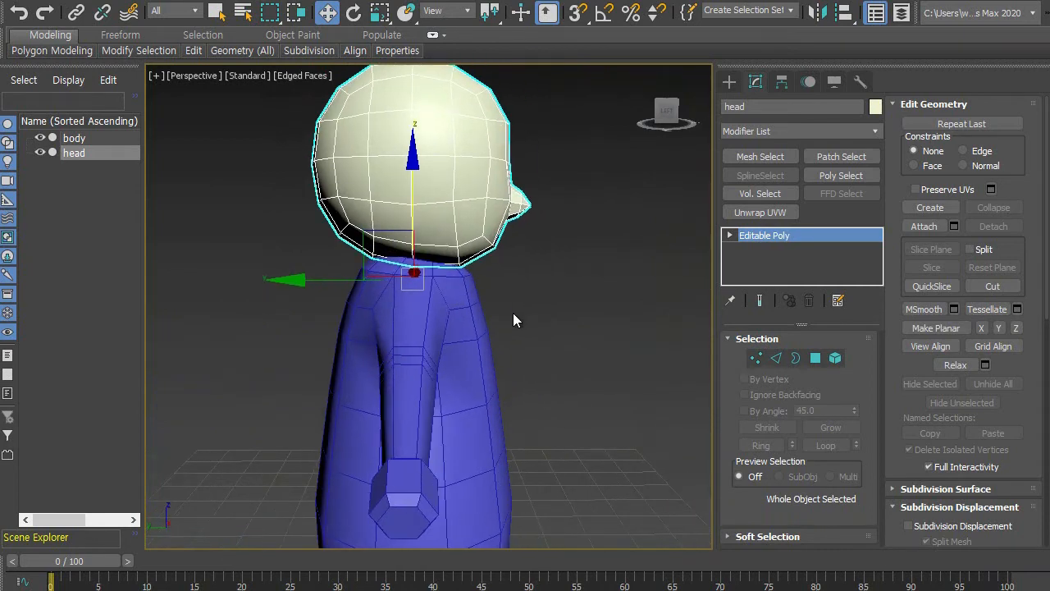
{"action": "key", "text": "alt+w"}
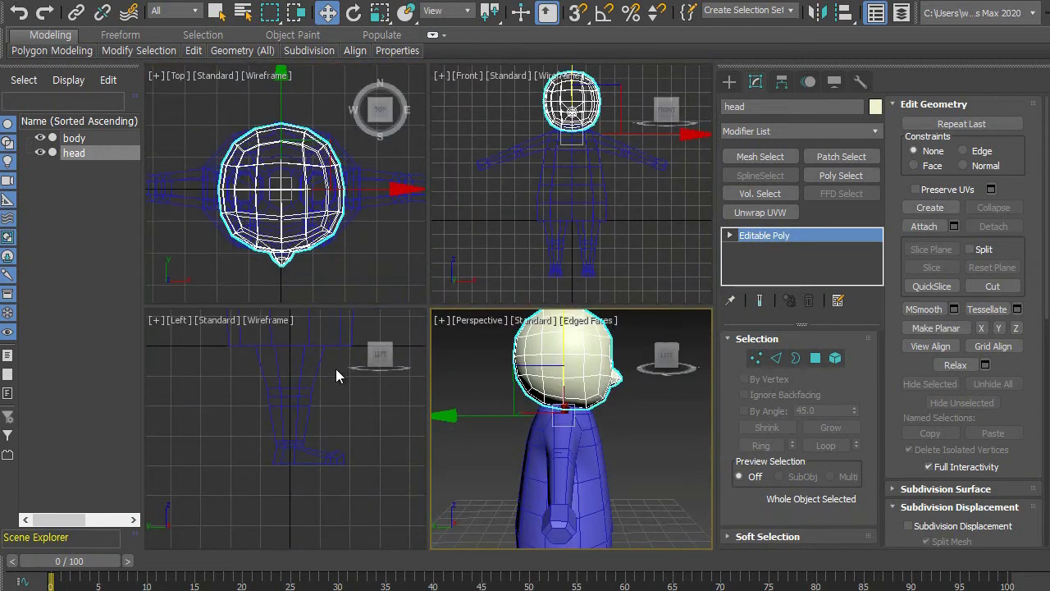
{"action": "right_click", "coordinate": [253, 381]}
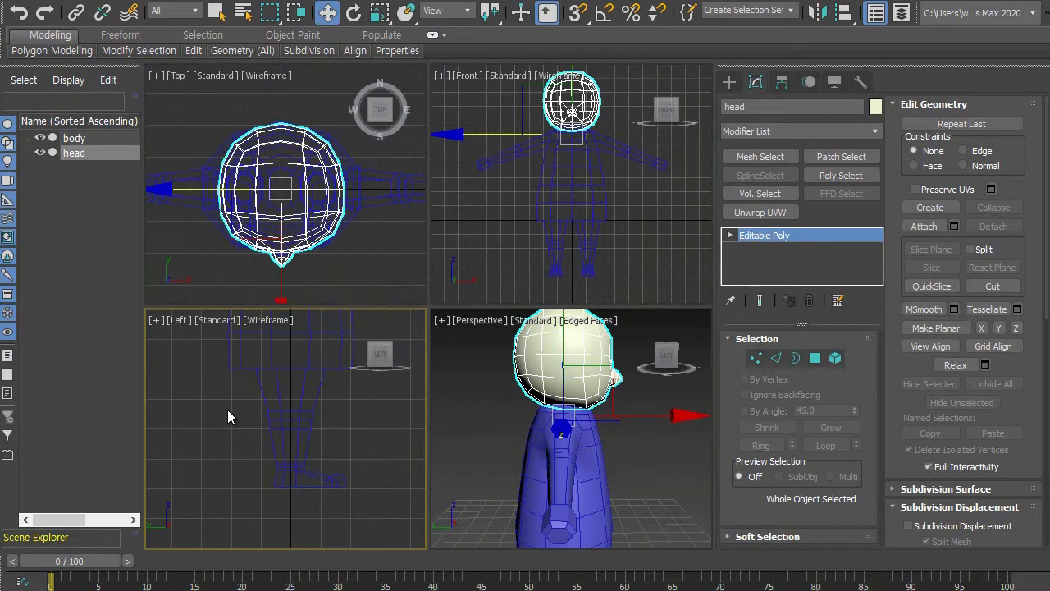
{"action": "key", "text": "alt+w"}
{"action": "scroll", "coordinate": [460, 286], "scroll_direction": "down", "scroll_amount": 5}
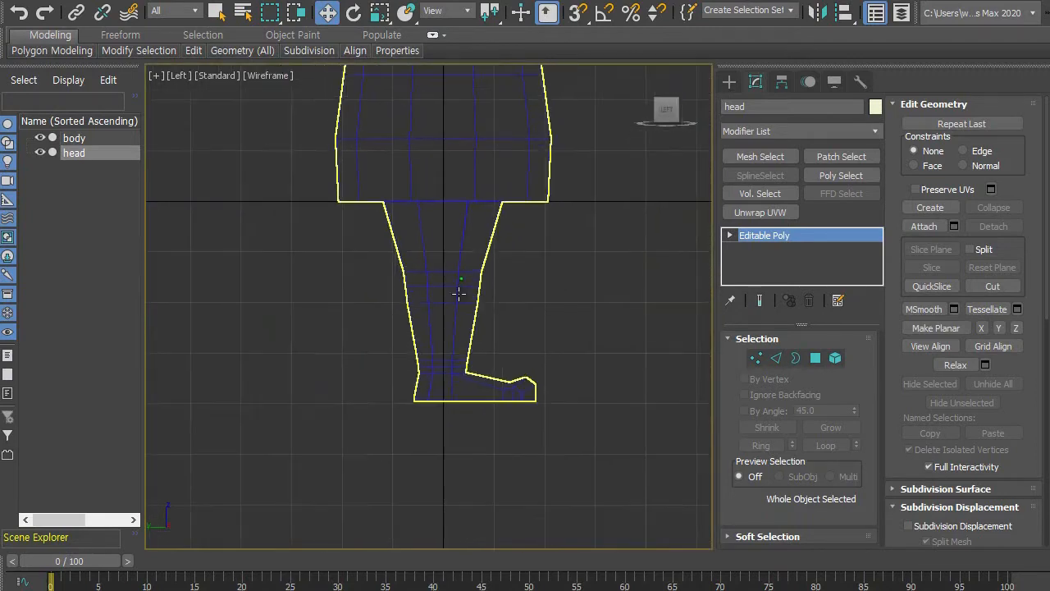
{"action": "middle_click_drag", "start_coordinate": [457, 293], "coordinate": [413, 480]}
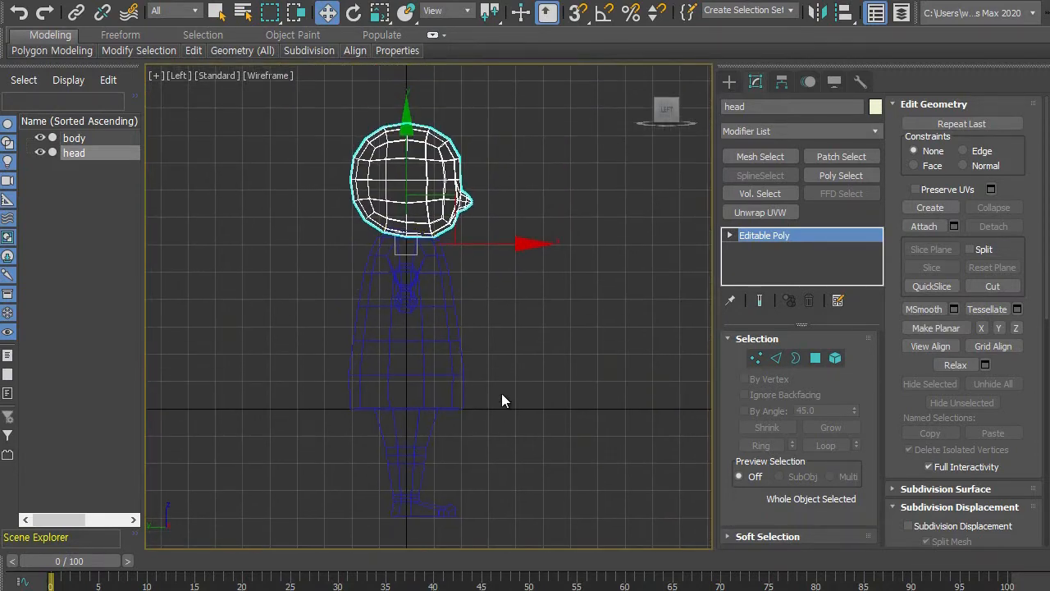
{"action": "scroll", "coordinate": [505, 378], "scroll_direction": "up", "scroll_amount": 3}
{"action": "middle_click_drag", "start_coordinate": [509, 356], "coordinate": [552, 400]}
{"action": "scroll", "coordinate": [553, 399], "scroll_direction": "up", "scroll_amount": 2}
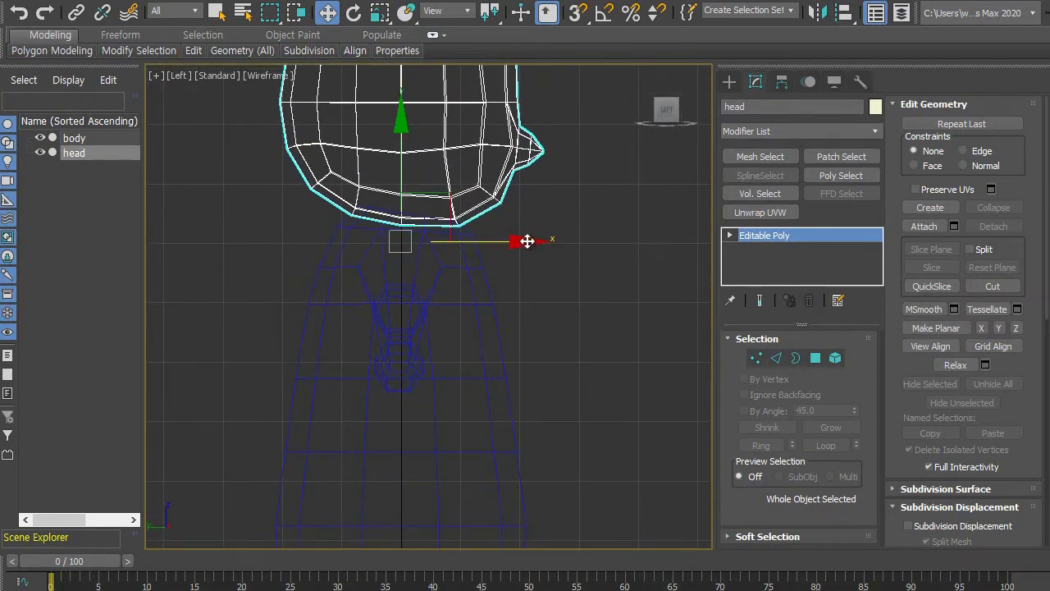
{"action": "left_click_drag", "start_coordinate": [529, 240], "coordinate": [533, 241]}
Raise the head slightly above the body's neck opening in the Left view.
{"action": "scroll", "coordinate": [514, 271], "scroll_direction": "down", "scroll_amount": 5}
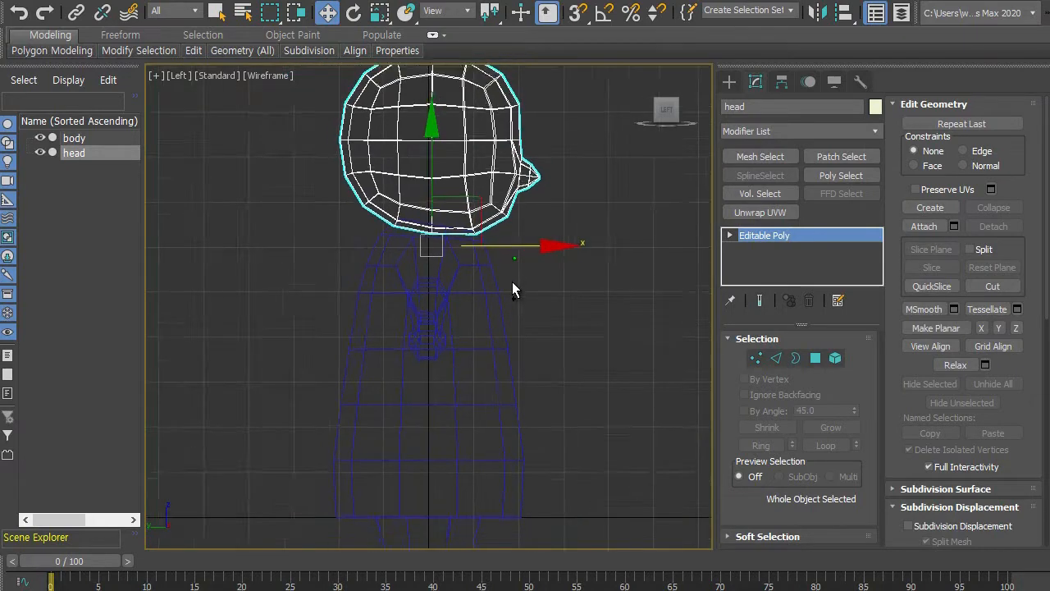
{"action": "scroll", "coordinate": [484, 255], "scroll_direction": "up", "scroll_amount": 5}
{"action": "scroll", "coordinate": [484, 243], "scroll_direction": "up", "scroll_amount": 2}
{"action": "middle_click_drag", "start_coordinate": [484, 226], "coordinate": [506, 340]}
{"action": "scroll", "coordinate": [507, 340], "scroll_direction": "up", "scroll_amount": 2}
{"action": "mouse_move", "coordinate": [430, 220]}
{"action": "left_mouse_down"}
{"action": "mouse_move", "coordinate": [429, 200]}
{"action": "mouse_move", "coordinate": [429, 213]}
{"action": "left_mouse_up"}
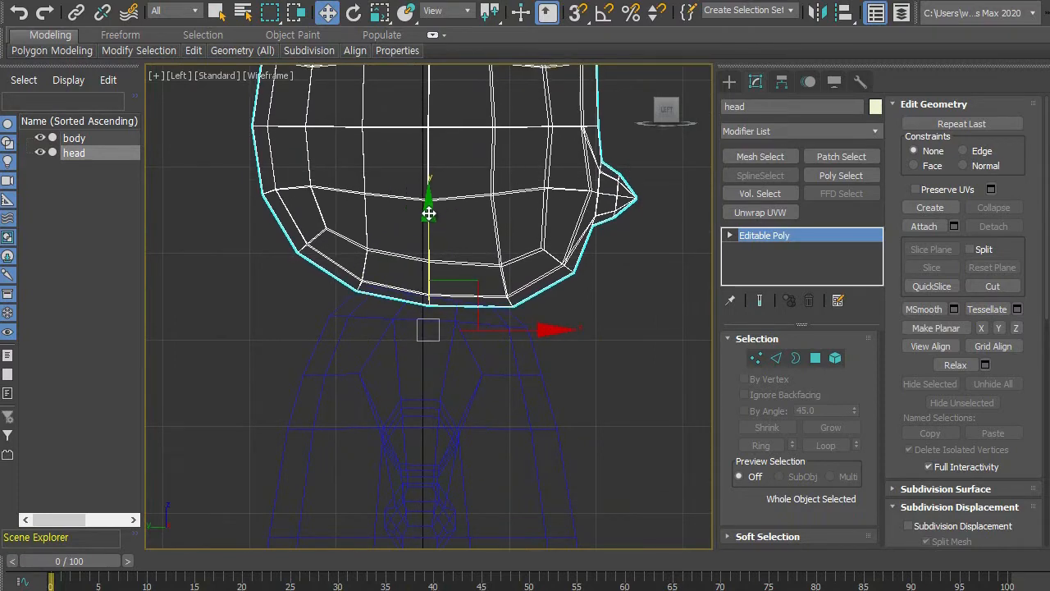
{"action": "scroll", "coordinate": [472, 385], "scroll_direction": "down", "scroll_amount": 1}
{"action": "middle_click_drag", "start_coordinate": [471, 394], "coordinate": [464, 337]}
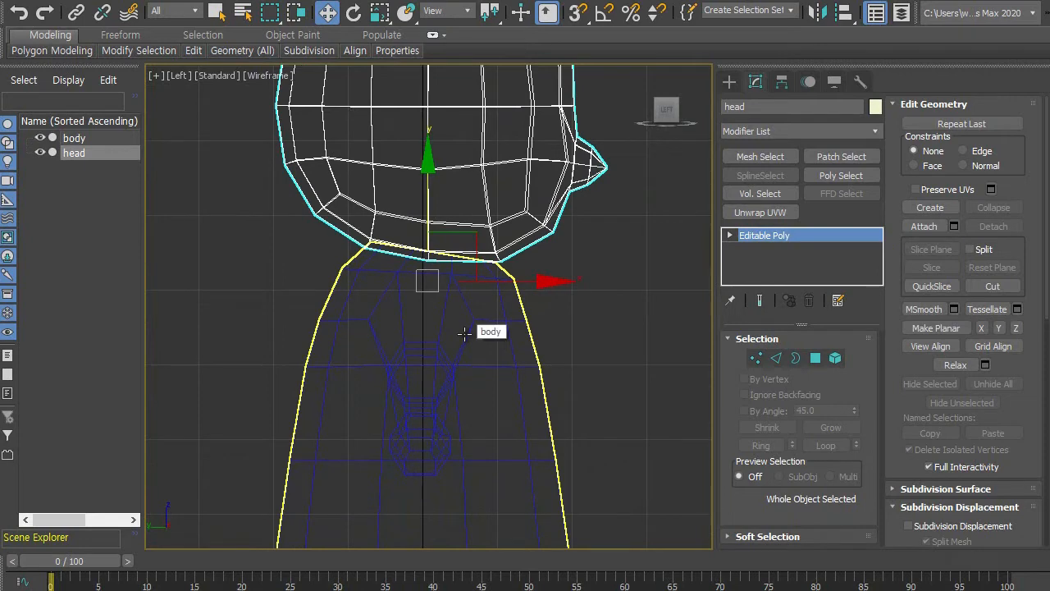
Return to the full-size Perspective view, check the head's placement from the front and deselect the head.
{"action": "key", "text": "alt+w"}
{"action": "right_click", "coordinate": [483, 416]}
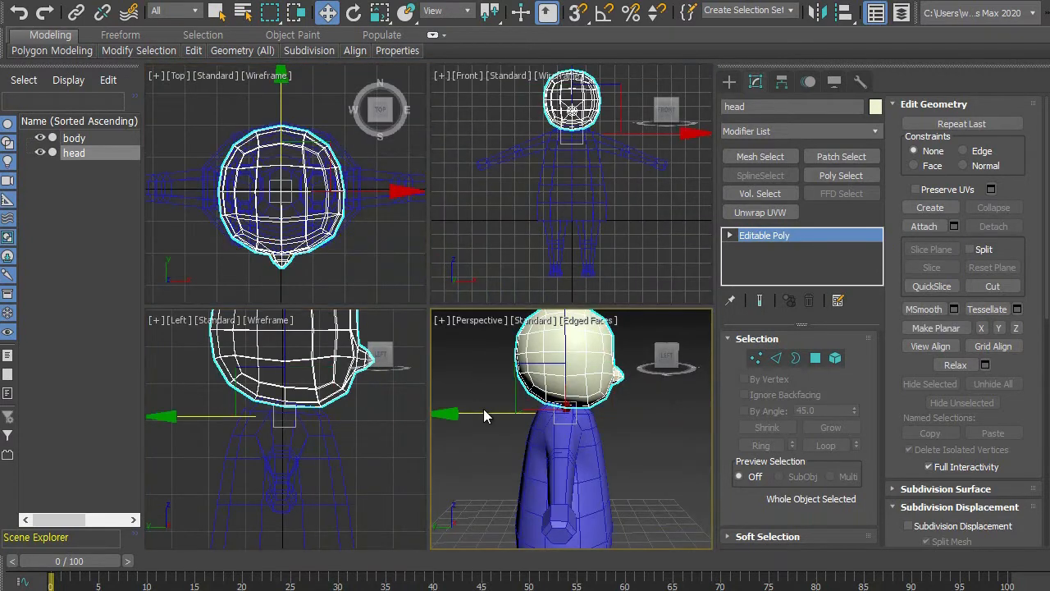
{"action": "key", "text": "alt+w"}
{"action": "middle_click_drag", "start_coordinate": [484, 330], "coordinate": [447, 298], "text": "alt"}
{"action": "scroll", "coordinate": [390, 322], "scroll_direction": "down", "scroll_amount": 1}
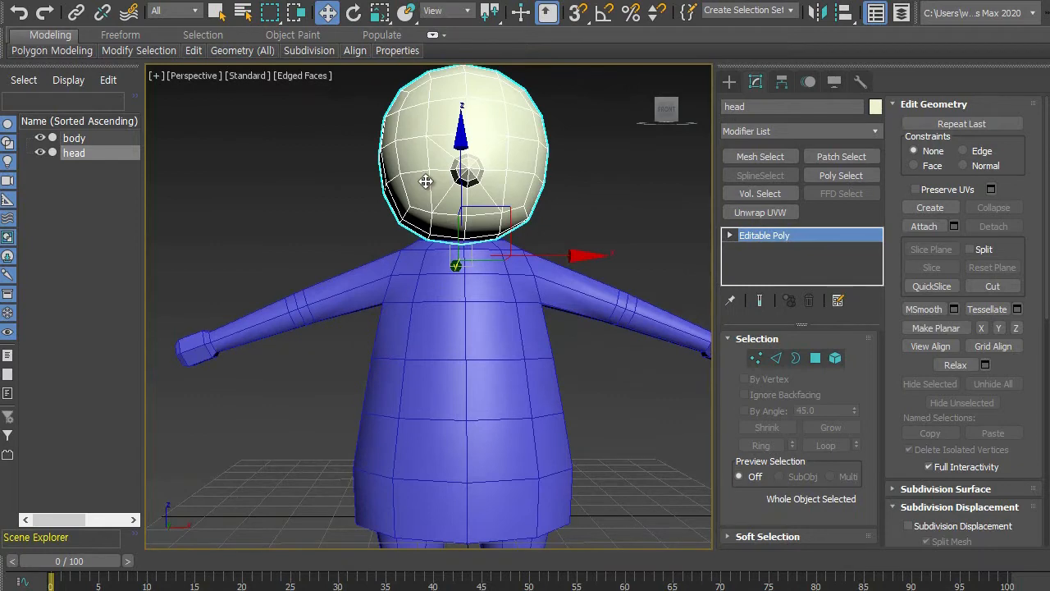
{"action": "left_click", "coordinate": [300, 241]}
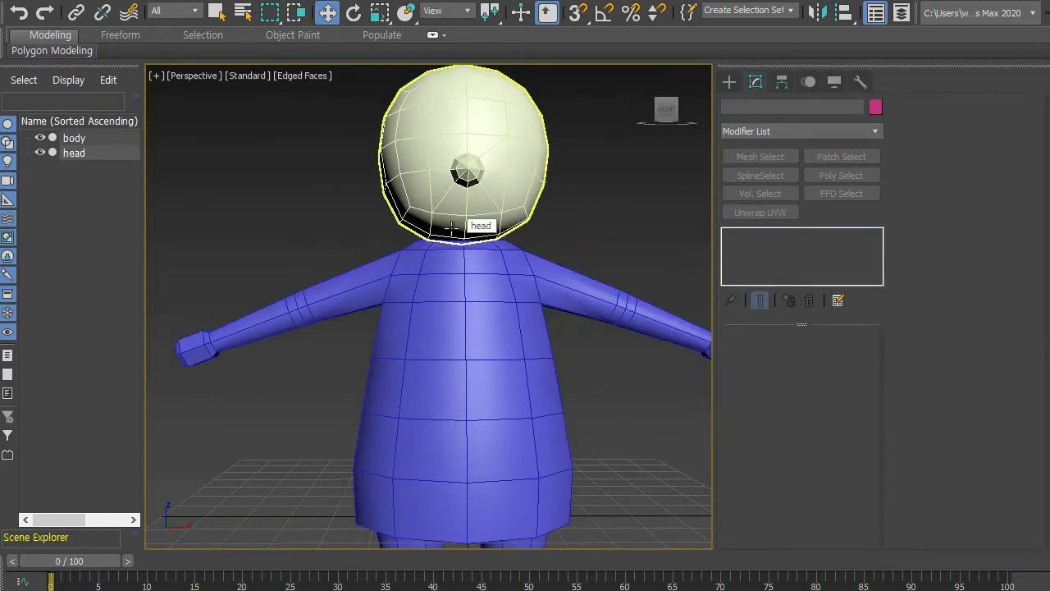
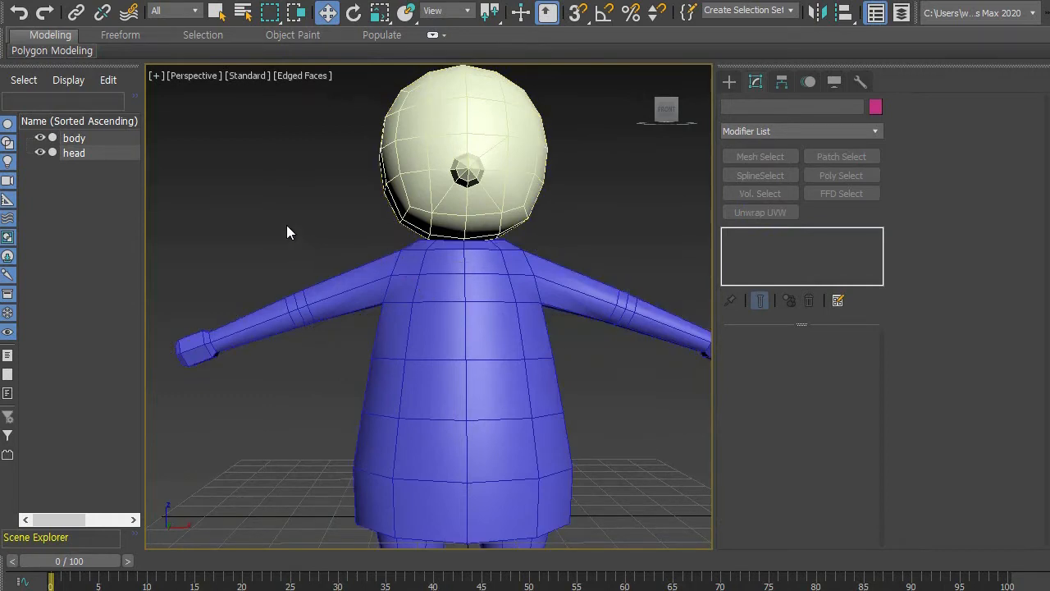
Hide the body and select the head, exposing its underside.
{"action": "left_click", "coordinate": [39, 138]}
{"action": "left_click", "coordinate": [450, 217]}
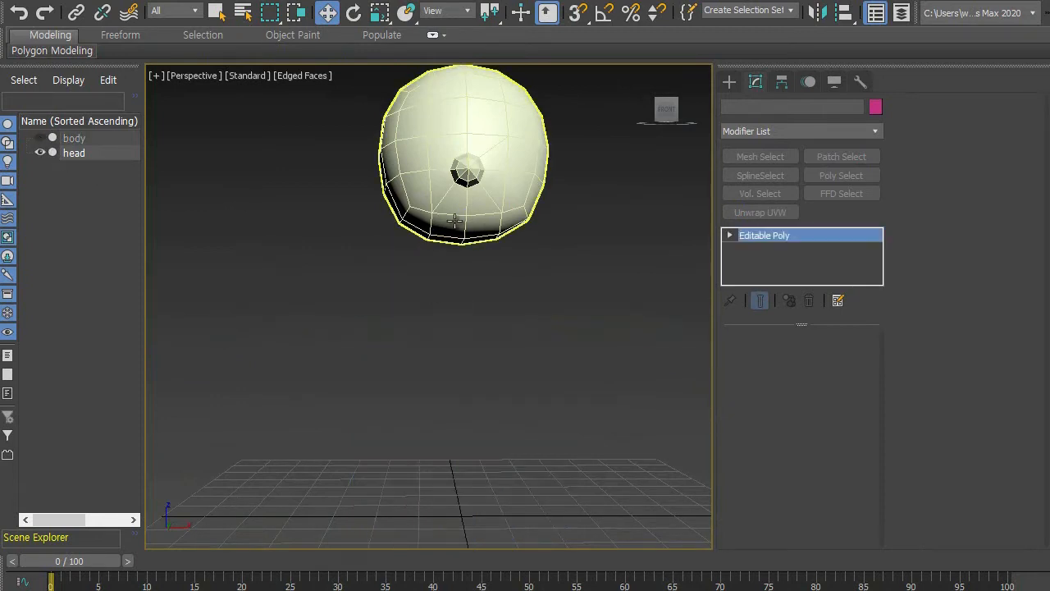
{"action": "mouse_move", "coordinate": [450, 291]}
{"action": "middle_mouse_down"}
{"action": "mouse_move", "coordinate": [435, 358]}
{"action": "mouse_move", "coordinate": [455, 277]}
{"action": "mouse_move", "coordinate": [434, 282]}
{"action": "middle_mouse_up"}
{"action": "scroll", "coordinate": [433, 282], "scroll_direction": "up", "scroll_amount": 3}
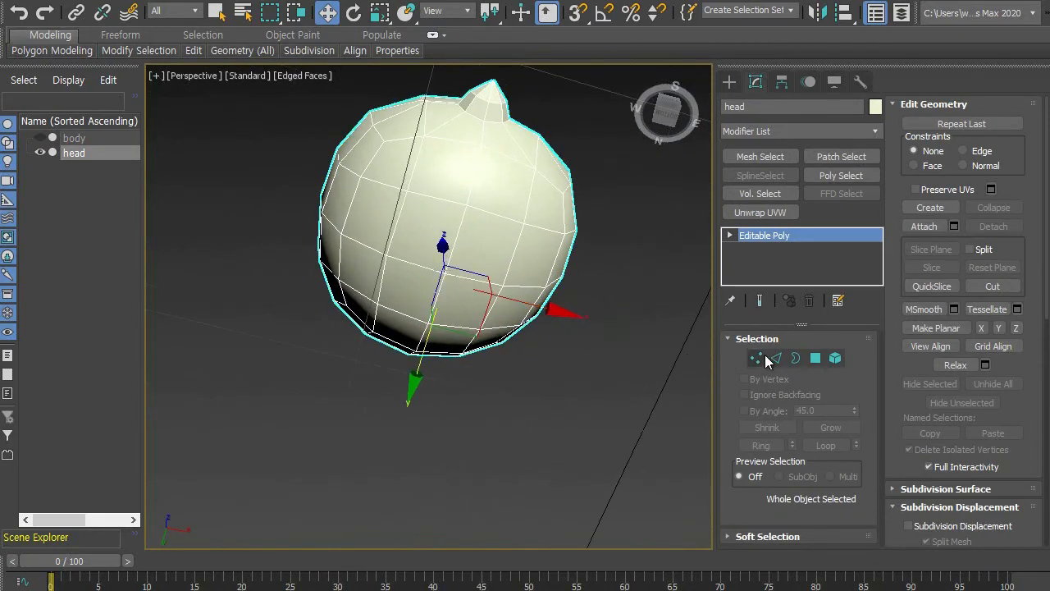
Delete the four adjacent polygons at the centre of the head's underside to open it for the neck.
{"action": "left_click", "coordinate": [815, 358]}
{"action": "left_click", "coordinate": [429, 234]}
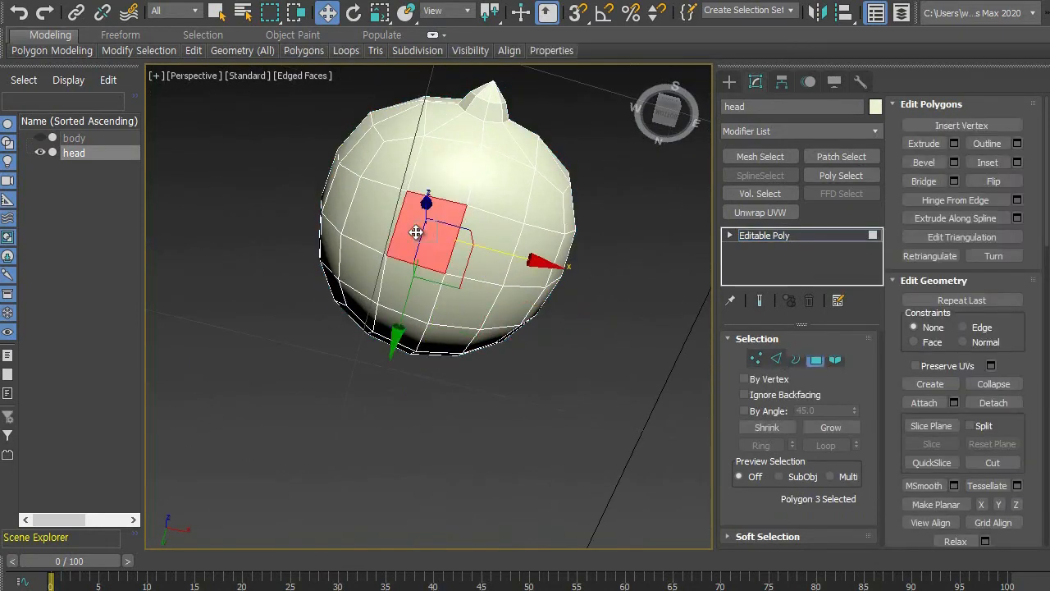
{"action": "left_click", "coordinate": [476, 263], "text": "ctrl"}
{"action": "left_click", "coordinate": [457, 301], "text": "ctrl"}
{"action": "left_click", "coordinate": [398, 302], "text": "ctrl"}
{"action": "middle_click_drag", "start_coordinate": [398, 303], "coordinate": [481, 276], "text": "alt"}
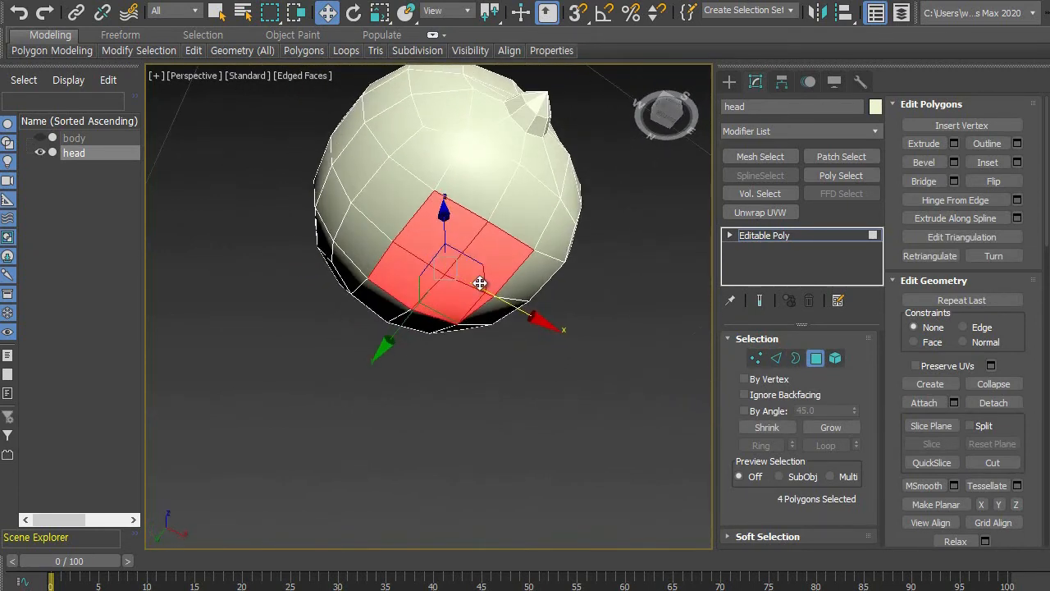
{"action": "key", "text": "Delete"}
{"action": "middle_click_drag", "start_coordinate": [479, 283], "coordinate": [558, 327], "text": "alt"}
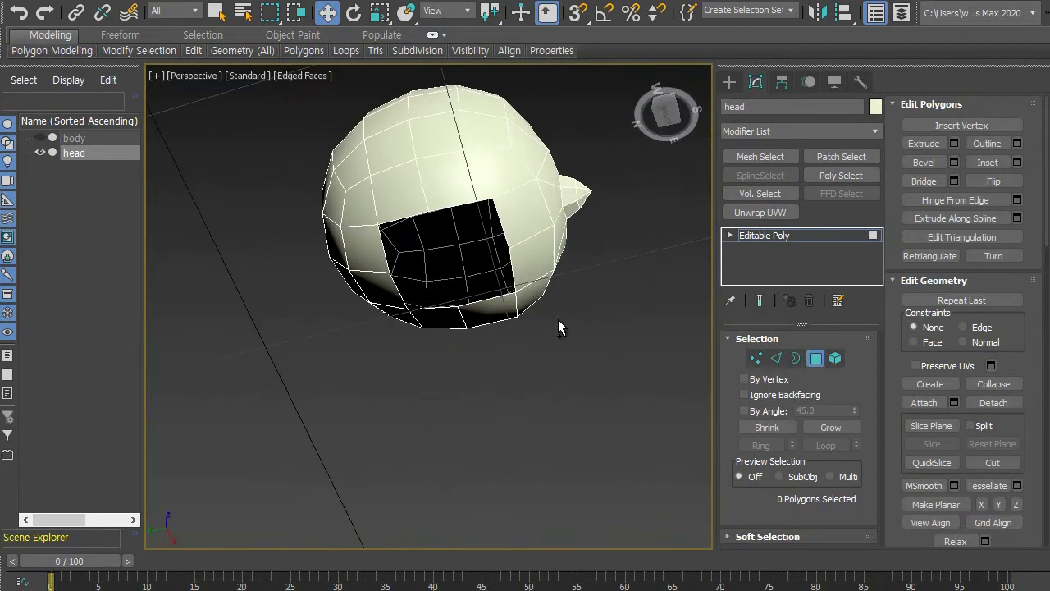
Leave polygon editing, deselect the head and unhide the body.
{"action": "left_click", "coordinate": [818, 358]}
{"action": "middle_click_drag", "start_coordinate": [567, 331], "coordinate": [456, 398], "text": "alt"}
{"action": "left_click", "coordinate": [228, 299]}
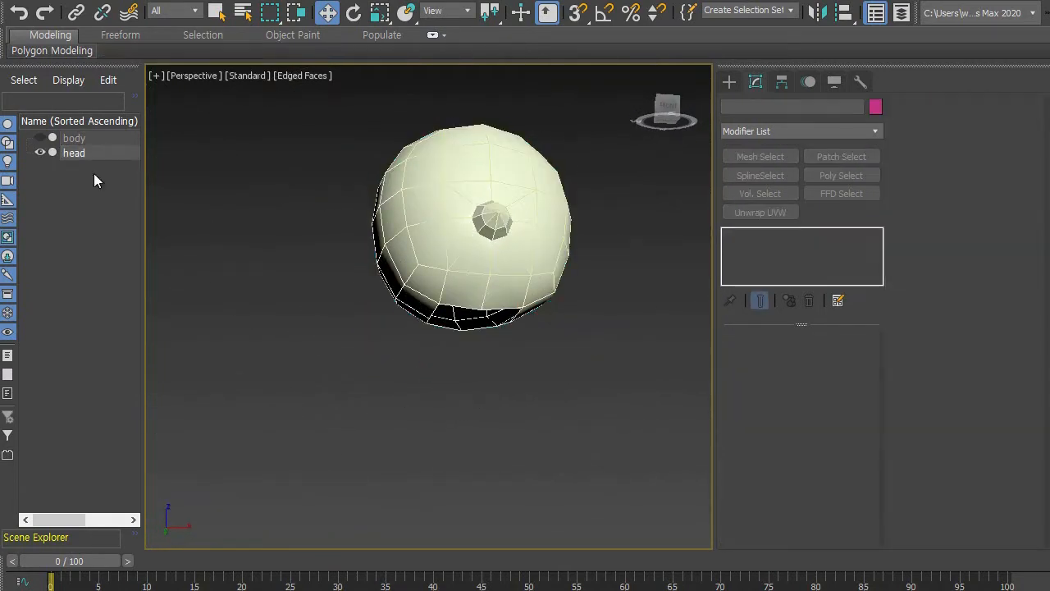
{"action": "left_click", "coordinate": [40, 138]}
{"action": "middle_click_drag", "start_coordinate": [350, 279], "coordinate": [460, 285], "text": "alt"}
{"action": "scroll", "coordinate": [460, 285], "scroll_direction": "down", "scroll_amount": 3}
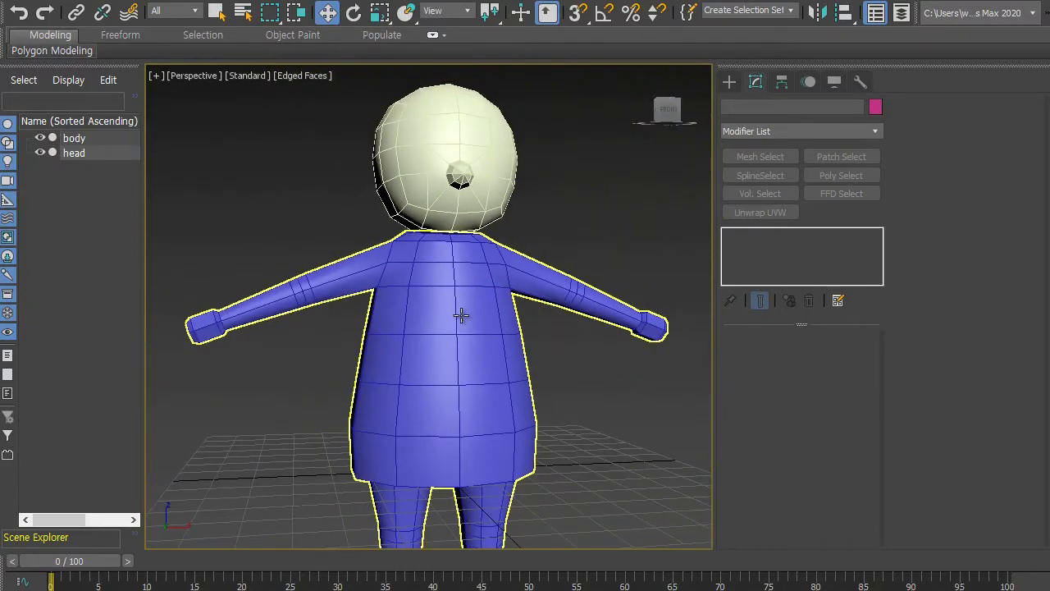
Attach the head to the body as one editable poly object, then end the Attach command.
{"action": "left_click", "coordinate": [462, 315]}
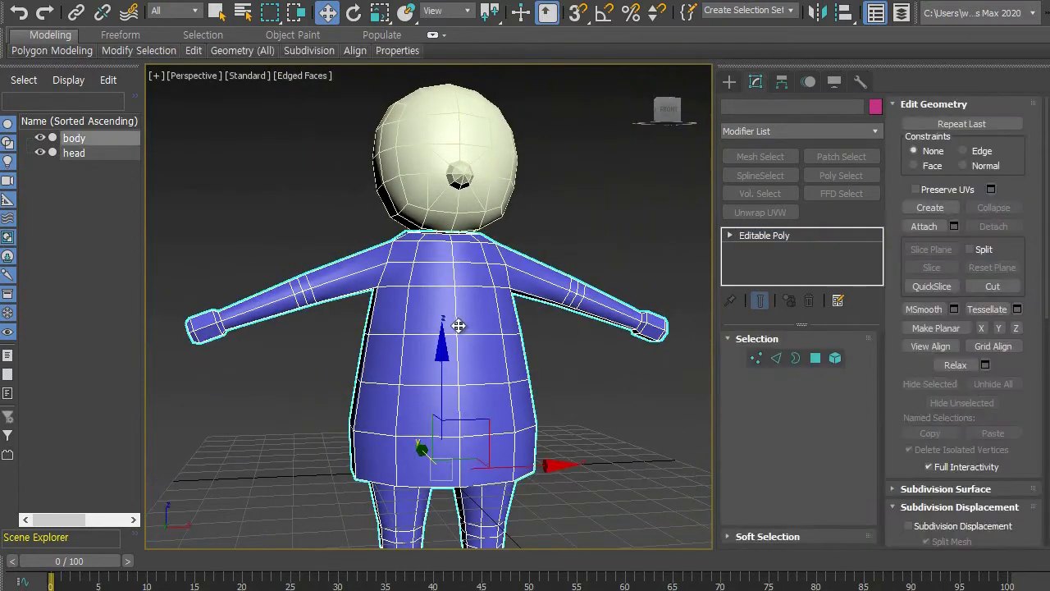
{"action": "left_click", "coordinate": [925, 226]}
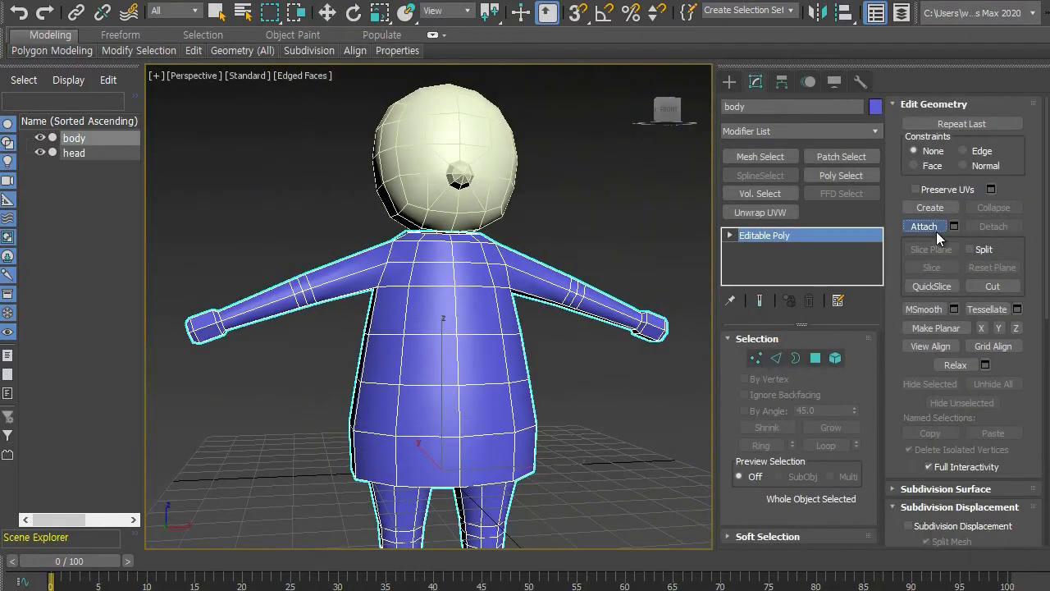
{"action": "left_click", "coordinate": [501, 164]}
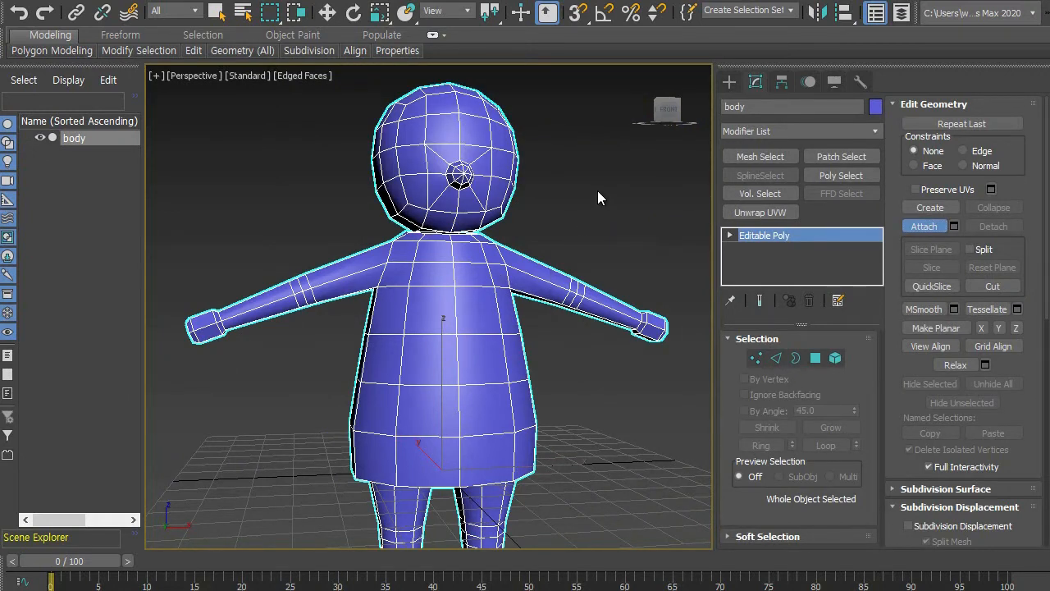
{"action": "key", "text": "w"}
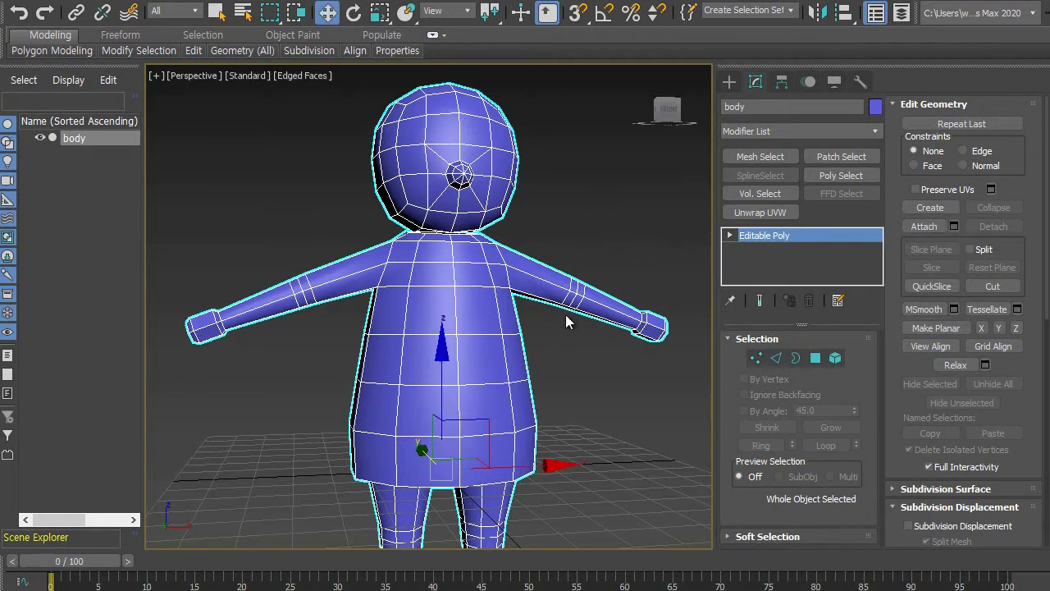
Weld the head's front centre rim vertex to the matching vertex on the body's neck rim.
{"action": "left_click", "coordinate": [758, 356]}
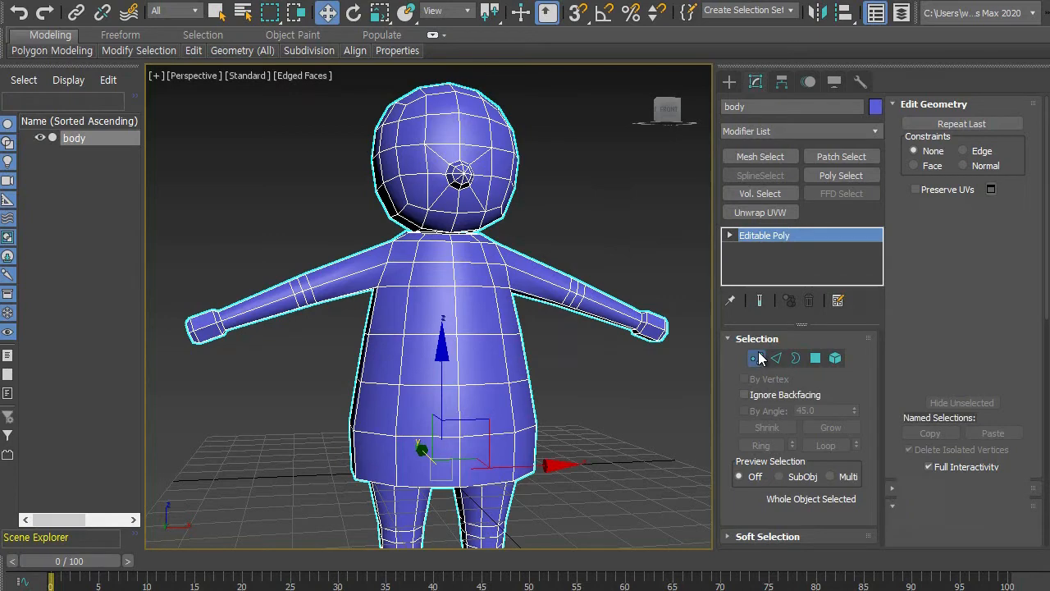
{"action": "middle_click_drag", "start_coordinate": [403, 210], "coordinate": [430, 246]}
{"action": "scroll", "coordinate": [430, 246], "scroll_direction": "up", "scroll_amount": 12}
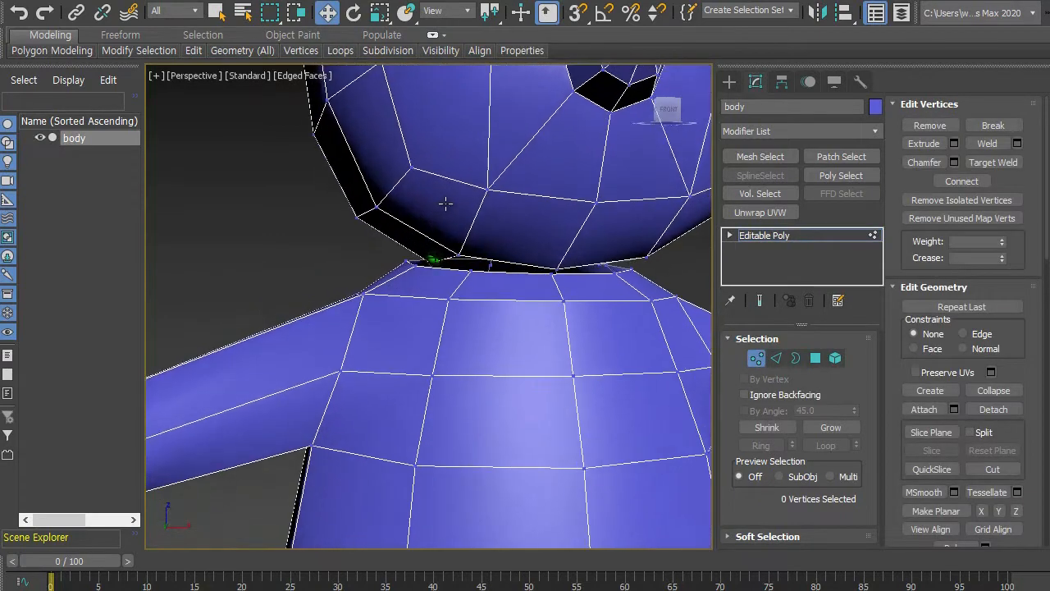
{"action": "mouse_move", "coordinate": [554, 254]}
{"action": "middle_mouse_down", "text": "alt"}
{"action": "mouse_move", "coordinate": [520, 291]}
{"action": "mouse_move", "coordinate": [523, 263]}
{"action": "middle_mouse_up", "text": "alt"}
{"action": "left_click", "coordinate": [490, 231]}
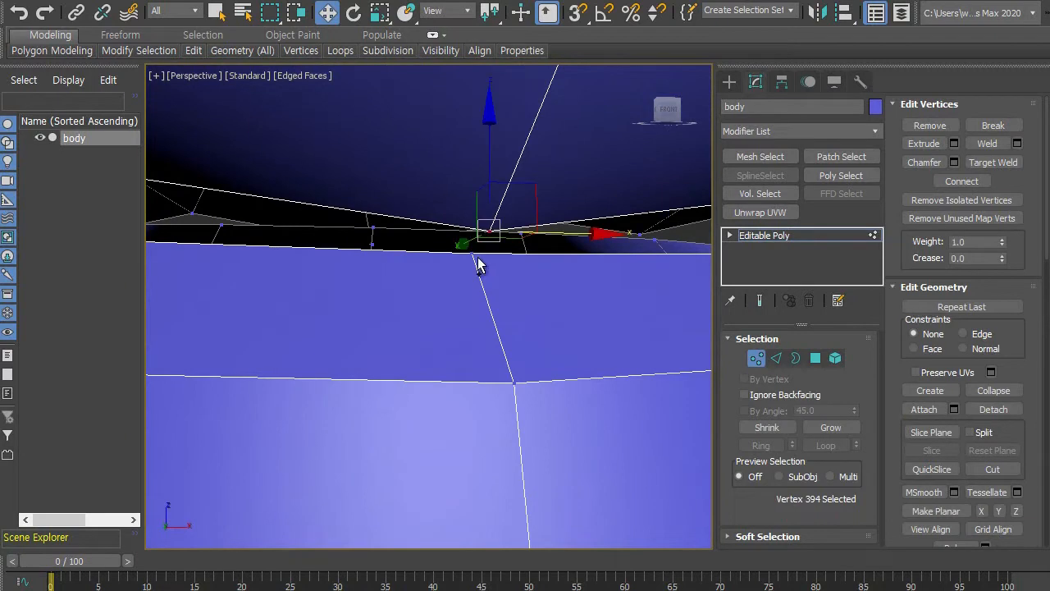
{"action": "left_click", "coordinate": [474, 254], "text": "ctrl"}
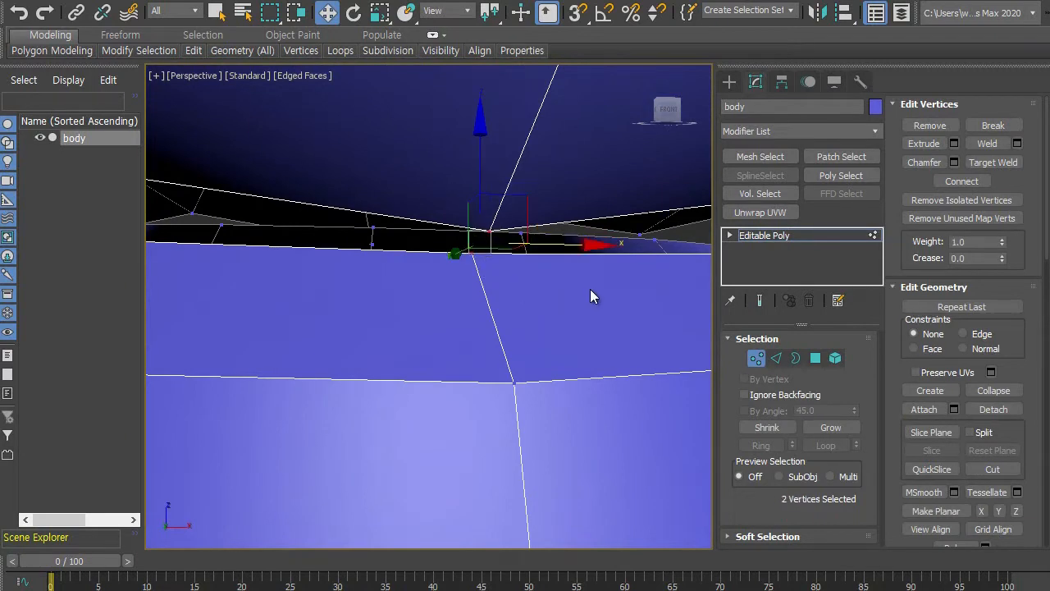
{"action": "left_click", "coordinate": [988, 144]}
Weld the next head and body rim vertex pair beside the front centre of the neck.
{"action": "middle_click_drag", "start_coordinate": [389, 252], "coordinate": [403, 206], "text": "alt"}
{"action": "left_click", "coordinate": [389, 192]}
{"action": "left_click", "coordinate": [381, 243], "text": "ctrl"}
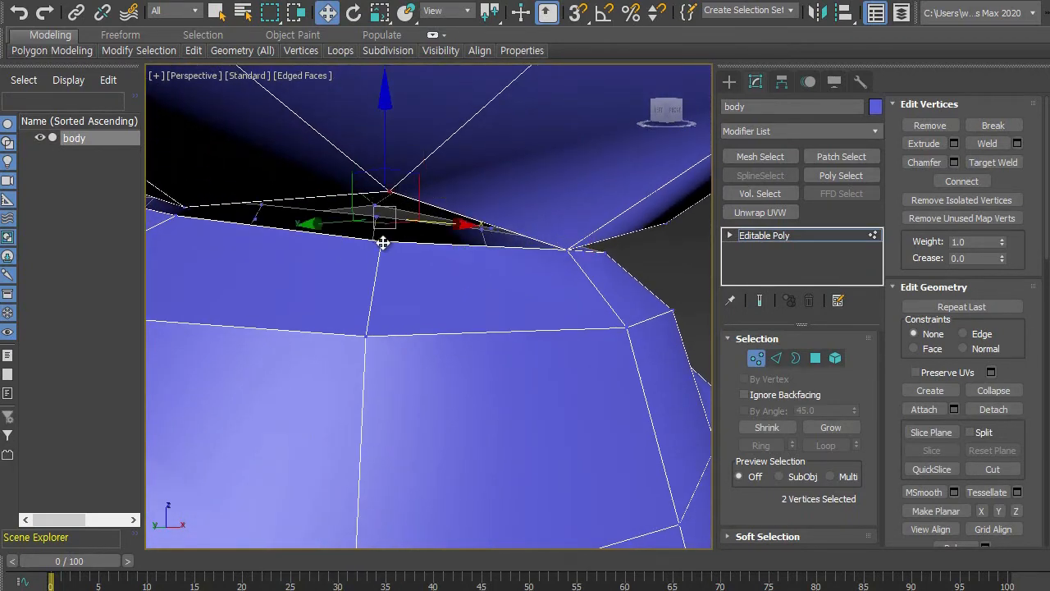
{"action": "left_click", "coordinate": [987, 144]}
{"action": "middle_click_drag", "start_coordinate": [589, 235], "coordinate": [440, 316], "text": "alt"}
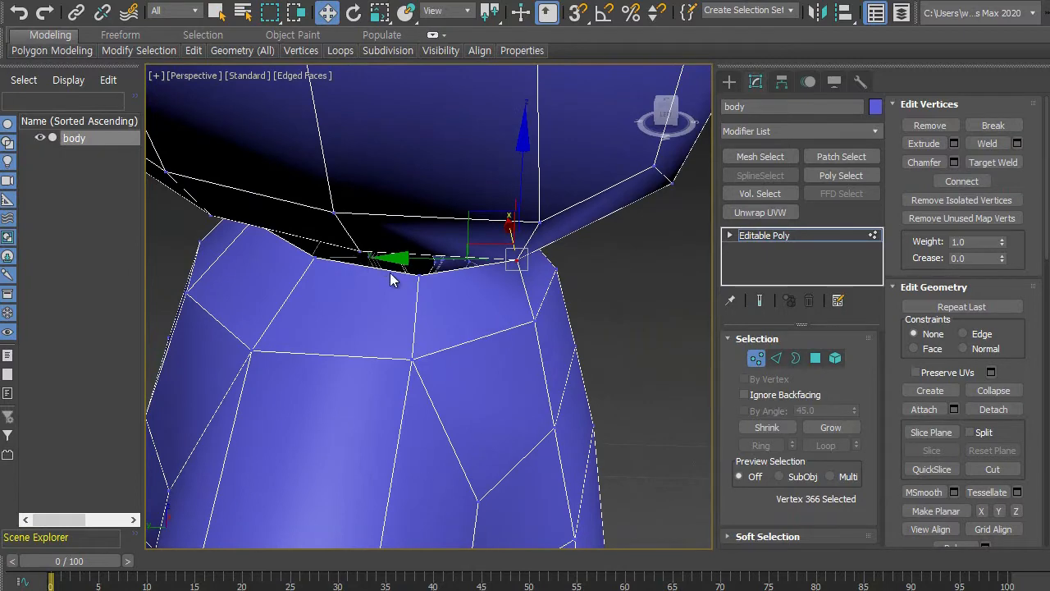
{"action": "mouse_move", "coordinate": [374, 258]}
{"action": "middle_mouse_down", "text": "alt"}
{"action": "mouse_move", "coordinate": [391, 290]}
{"action": "mouse_move", "coordinate": [364, 302]}
{"action": "mouse_move", "coordinate": [383, 244]}
{"action": "middle_mouse_up", "text": "alt"}
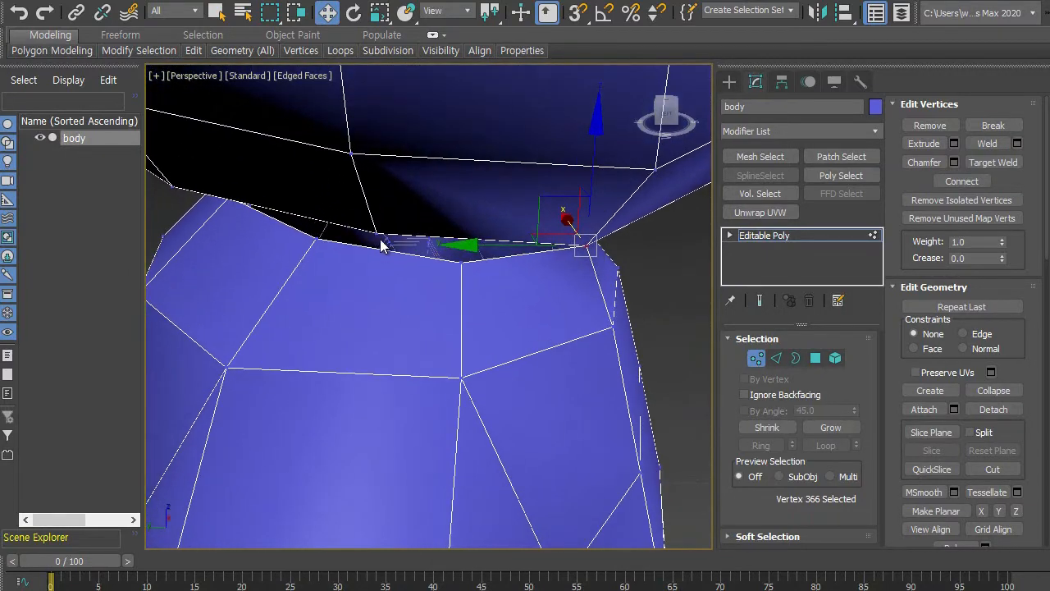
{"action": "left_click", "coordinate": [377, 233]}
{"action": "left_click", "coordinate": [461, 261], "text": "ctrl"}
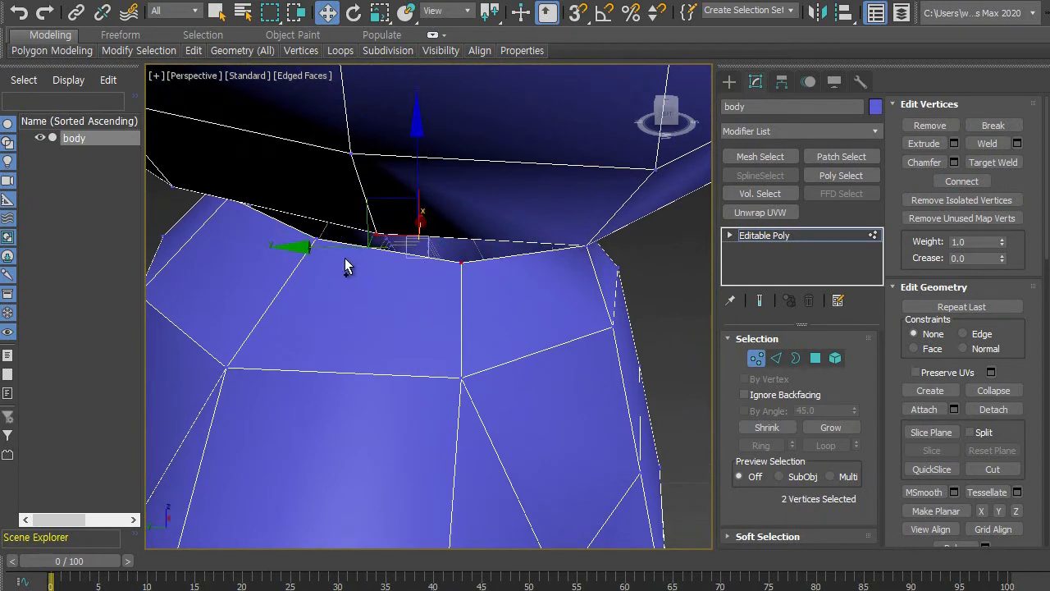
{"action": "left_click", "coordinate": [316, 240], "text": "ctrl"}
{"action": "mouse_move", "coordinate": [400, 282]}
{"action": "middle_mouse_down", "text": "alt"}
{"action": "mouse_move", "coordinate": [422, 267]}
{"action": "mouse_move", "coordinate": [398, 286]}
{"action": "mouse_move", "coordinate": [384, 282]}
{"action": "middle_mouse_up", "text": "alt"}
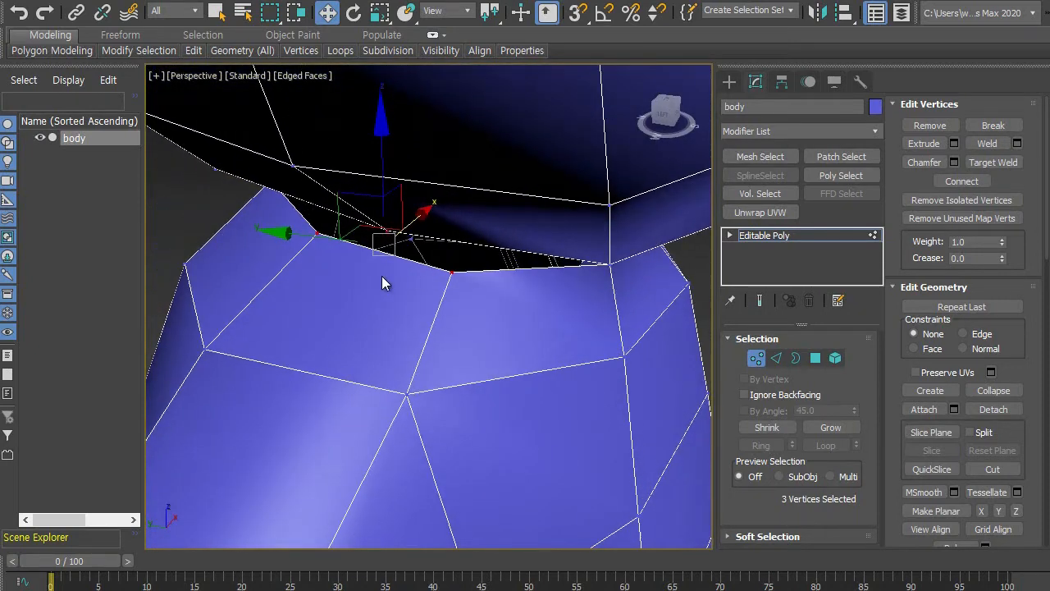
Weld the two neighbouring body neck-rim vertices on the left side, with the weld threshold set to 8.757.
{"action": "left_click", "coordinate": [451, 273]}
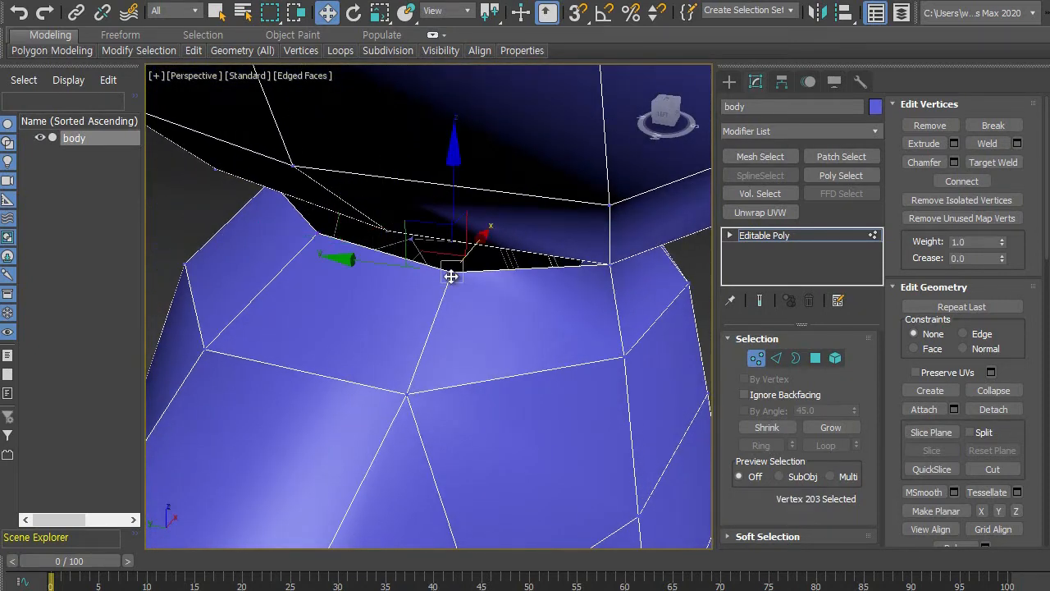
{"action": "left_click", "coordinate": [315, 235], "text": "ctrl"}
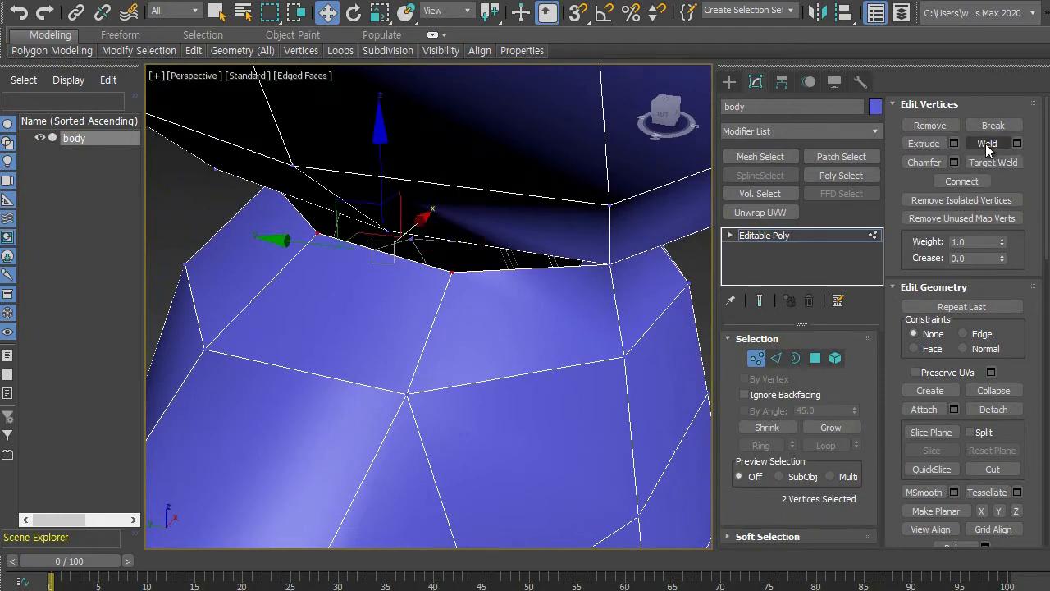
{"action": "scroll", "coordinate": [551, 315], "scroll_direction": "down", "scroll_amount": 5}
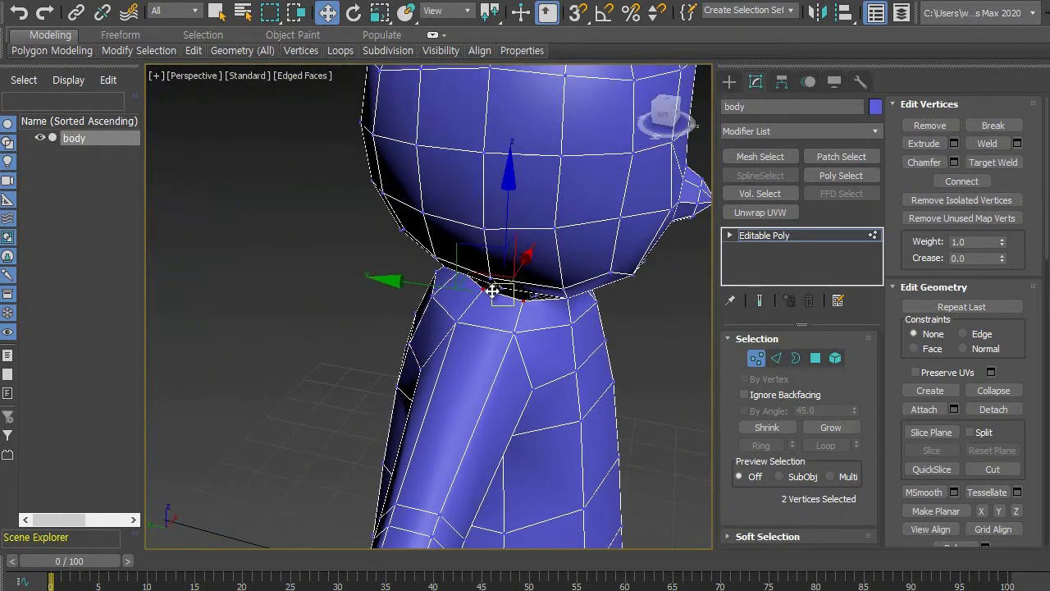
{"action": "scroll", "coordinate": [502, 330], "scroll_direction": "up", "scroll_amount": 6}
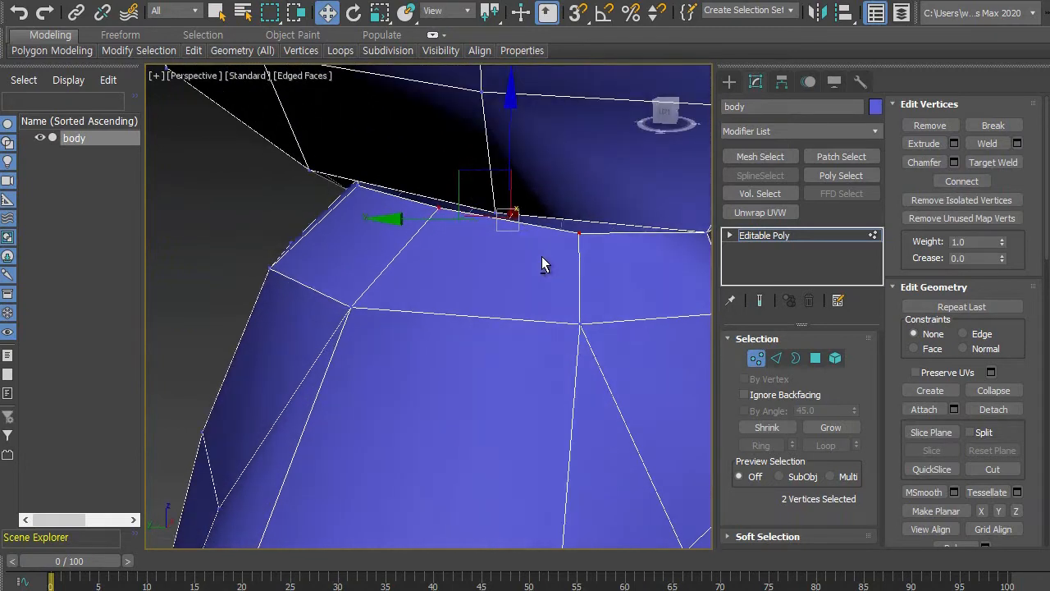
{"action": "scroll", "coordinate": [537, 256], "scroll_direction": "down", "scroll_amount": 2}
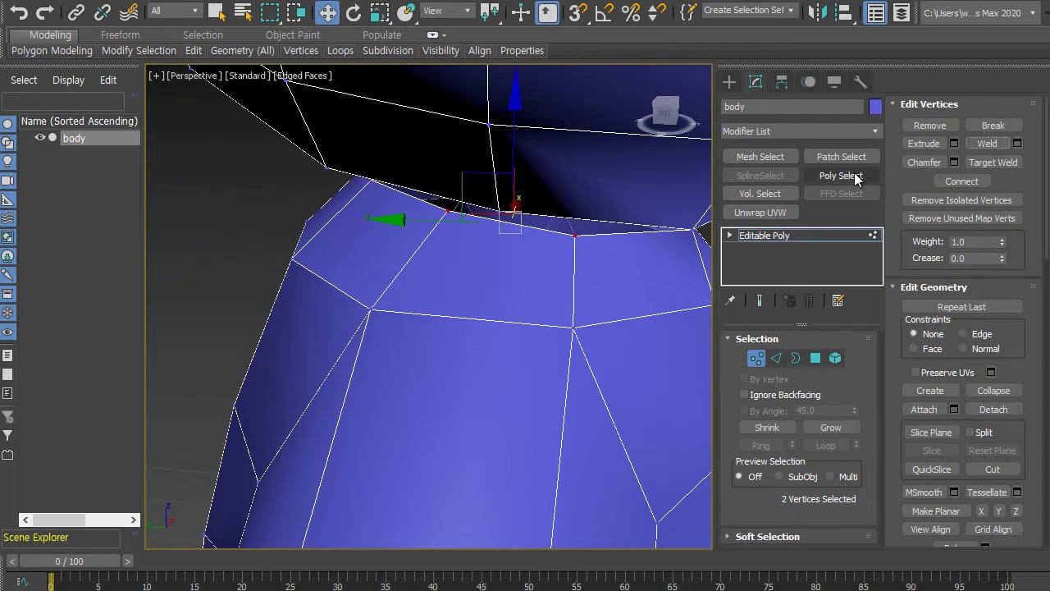
{"action": "left_click", "coordinate": [1017, 144]}
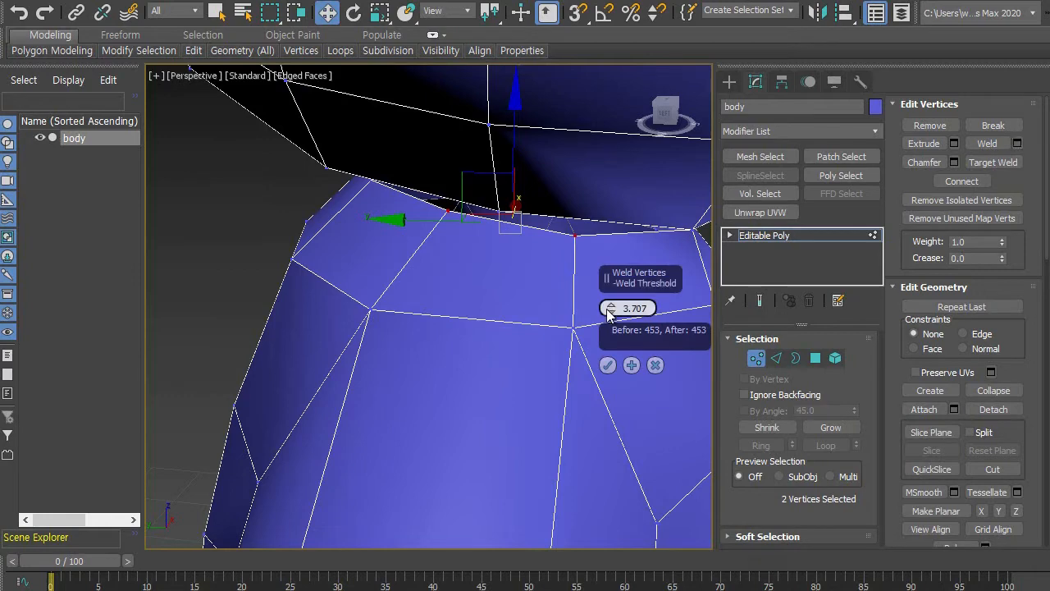
{"action": "left_click_drag", "start_coordinate": [612, 303], "coordinate": [613, 297]}
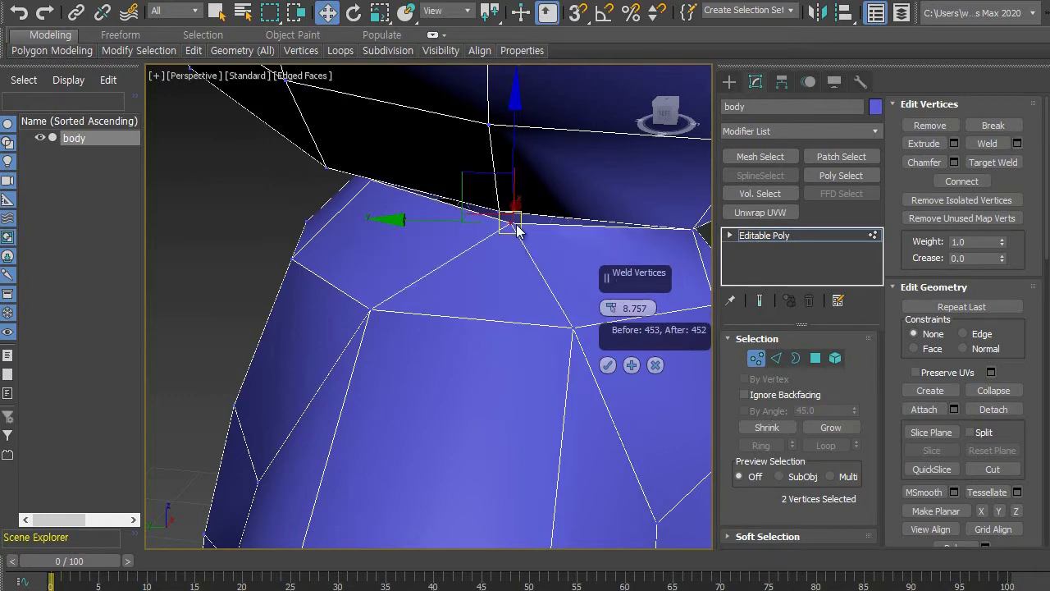
{"action": "left_click", "coordinate": [608, 365]}
Weld the head's left-side rim vertex to the merged body vertex on the left of the neck.
{"action": "middle_click_drag", "start_coordinate": [544, 293], "coordinate": [527, 258], "text": "alt"}
{"action": "scroll", "coordinate": [480, 223], "scroll_direction": "up", "scroll_amount": 4}
{"action": "left_click", "coordinate": [515, 206]}
{"action": "left_click", "coordinate": [542, 215], "text": "ctrl"}
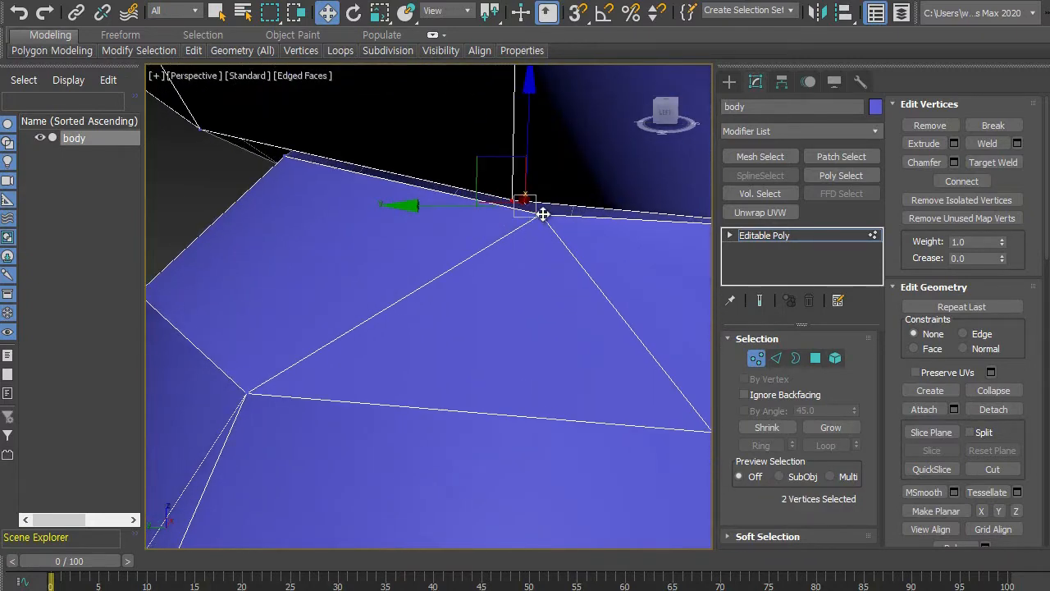
{"action": "middle_click_drag", "start_coordinate": [558, 277], "coordinate": [517, 286], "text": "alt"}
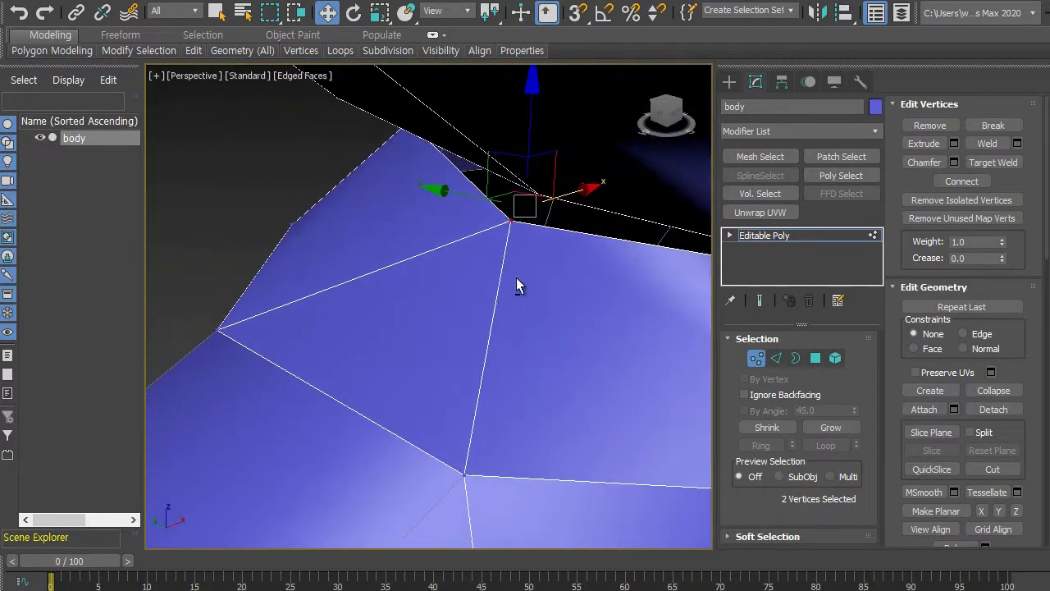
{"action": "left_click", "coordinate": [998, 150]}
Weld the head and body rim vertex pair at the front right of the neck.
{"action": "scroll", "coordinate": [599, 287], "scroll_direction": "down", "scroll_amount": 5}
{"action": "middle_click_drag", "start_coordinate": [598, 352], "coordinate": [336, 254], "text": "alt"}
{"action": "scroll", "coordinate": [680, 308], "scroll_direction": "up", "scroll_amount": 2}
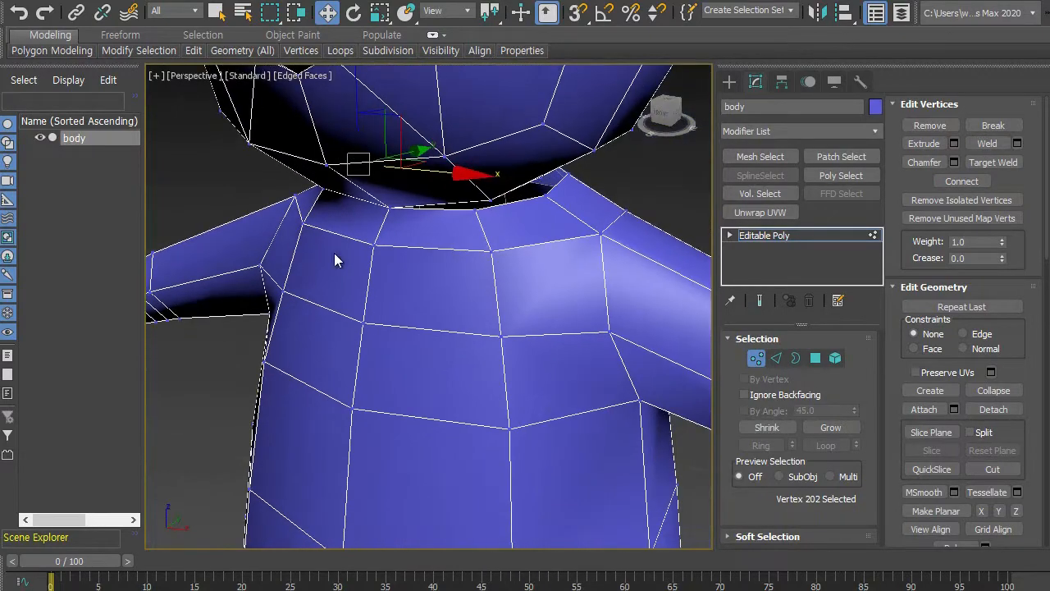
{"action": "scroll", "coordinate": [404, 281], "scroll_direction": "up", "scroll_amount": 2}
{"action": "middle_click_drag", "start_coordinate": [403, 276], "coordinate": [399, 249], "text": "alt"}
{"action": "scroll", "coordinate": [399, 249], "scroll_direction": "up", "scroll_amount": 2}
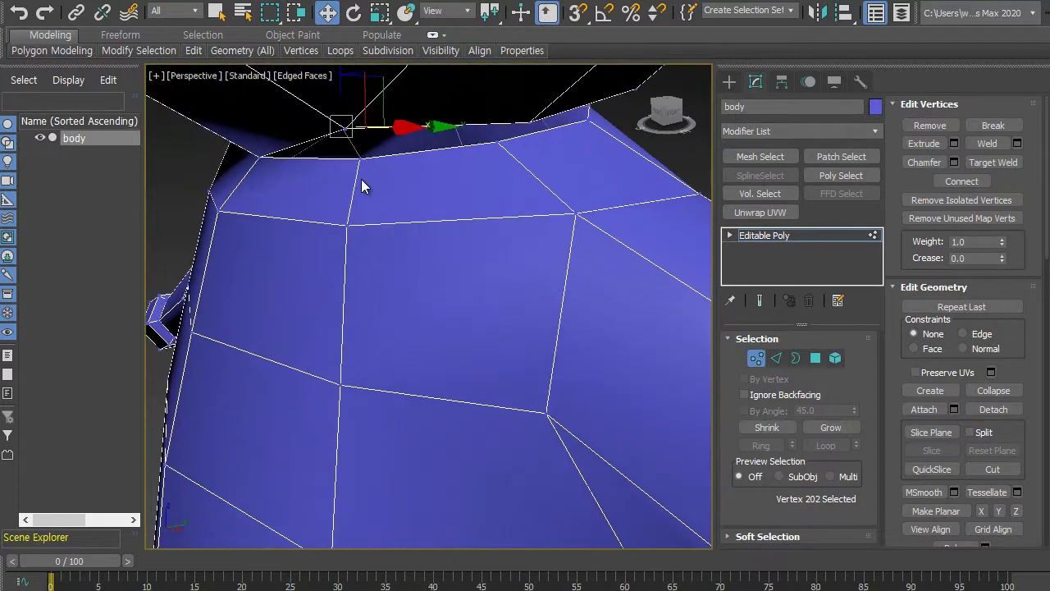
{"action": "left_click", "coordinate": [361, 158]}
{"action": "left_click", "coordinate": [345, 129], "text": "ctrl"}
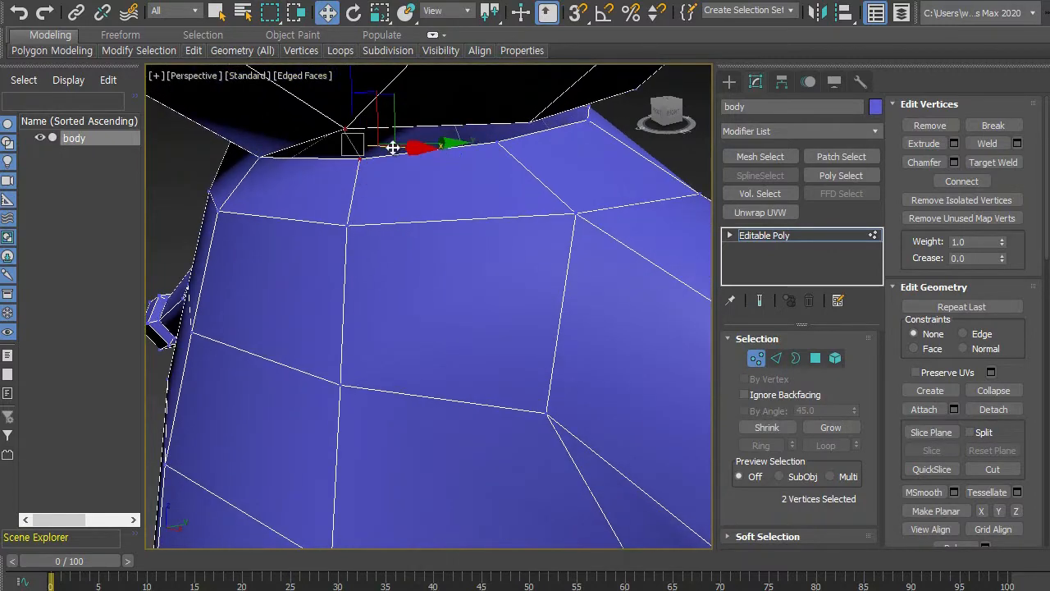
{"action": "left_click", "coordinate": [987, 143]}
Weld the two neighbouring body neck-rim vertices on the right side into one.
{"action": "middle_click_drag", "start_coordinate": [516, 206], "coordinate": [504, 154], "text": "alt"}
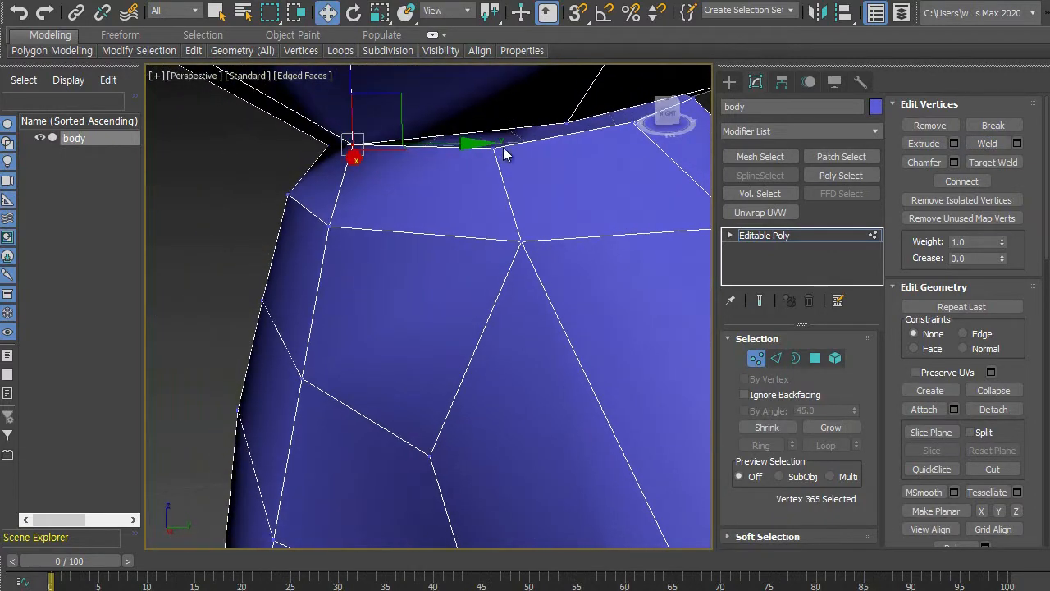
{"action": "left_click", "coordinate": [496, 149]}
{"action": "scroll", "coordinate": [600, 201], "scroll_direction": "down", "scroll_amount": 5}
{"action": "middle_click_drag", "start_coordinate": [607, 253], "coordinate": [469, 280]}
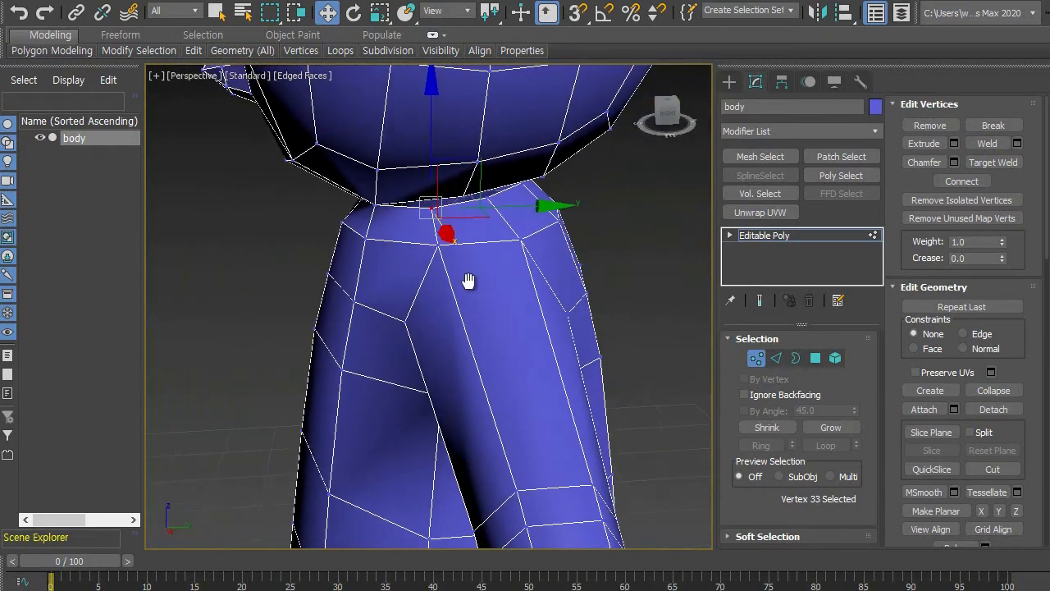
{"action": "scroll", "coordinate": [483, 249], "scroll_direction": "up", "scroll_amount": 3}
{"action": "left_click", "coordinate": [491, 183], "text": "ctrl"}
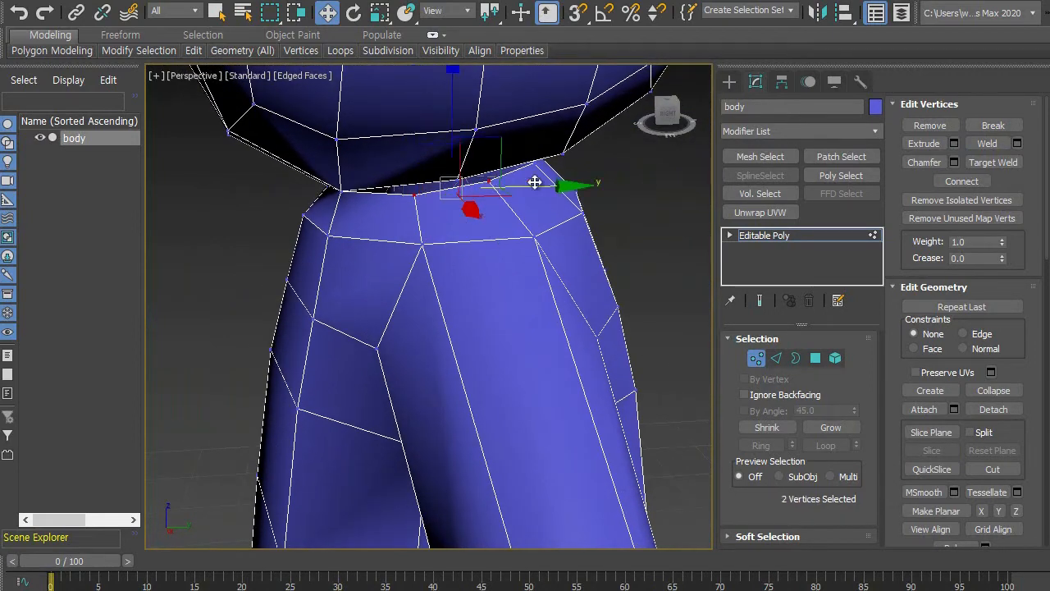
{"action": "left_click", "coordinate": [987, 144]}
Weld the head's right-side rim vertex to the merged body vertex on the right of the neck.
{"action": "scroll", "coordinate": [497, 246], "scroll_direction": "up", "scroll_amount": 10}
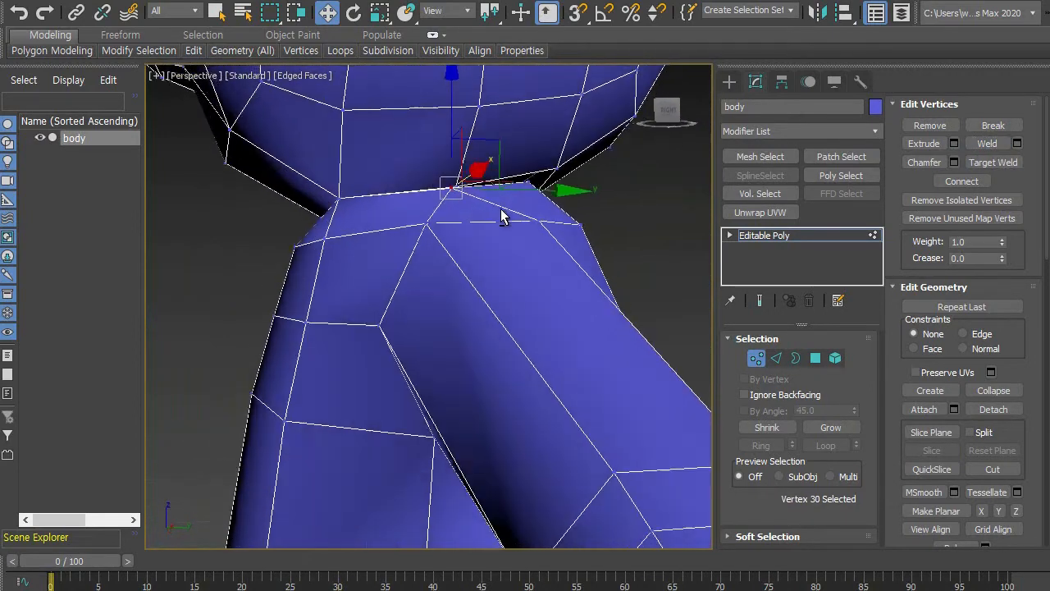
{"action": "middle_click_drag", "start_coordinate": [446, 205], "coordinate": [428, 219], "text": "alt"}
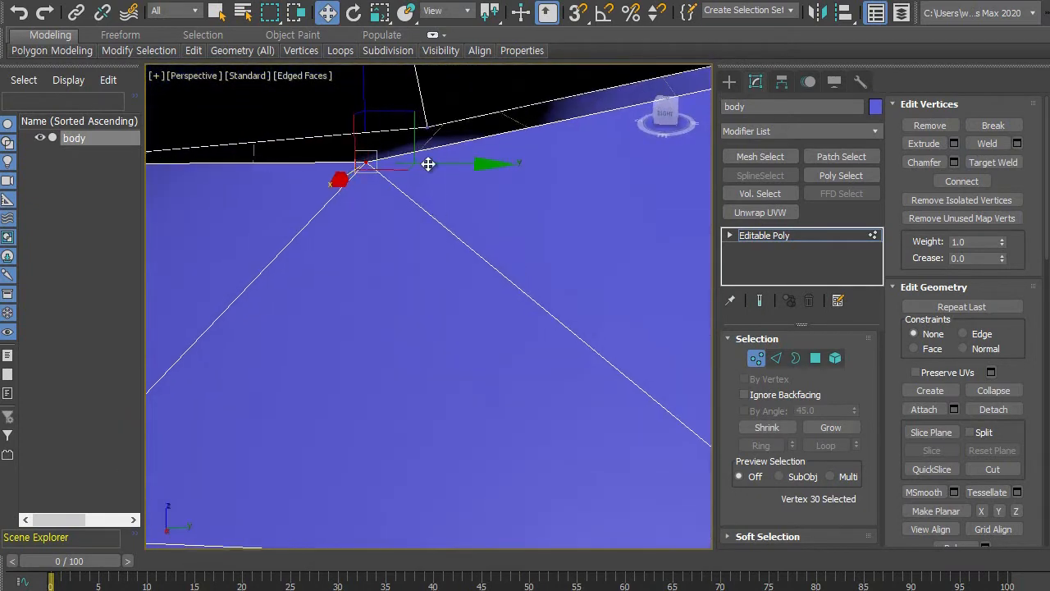
{"action": "left_click", "coordinate": [429, 125], "text": "ctrl"}
{"action": "left_click", "coordinate": [987, 147]}
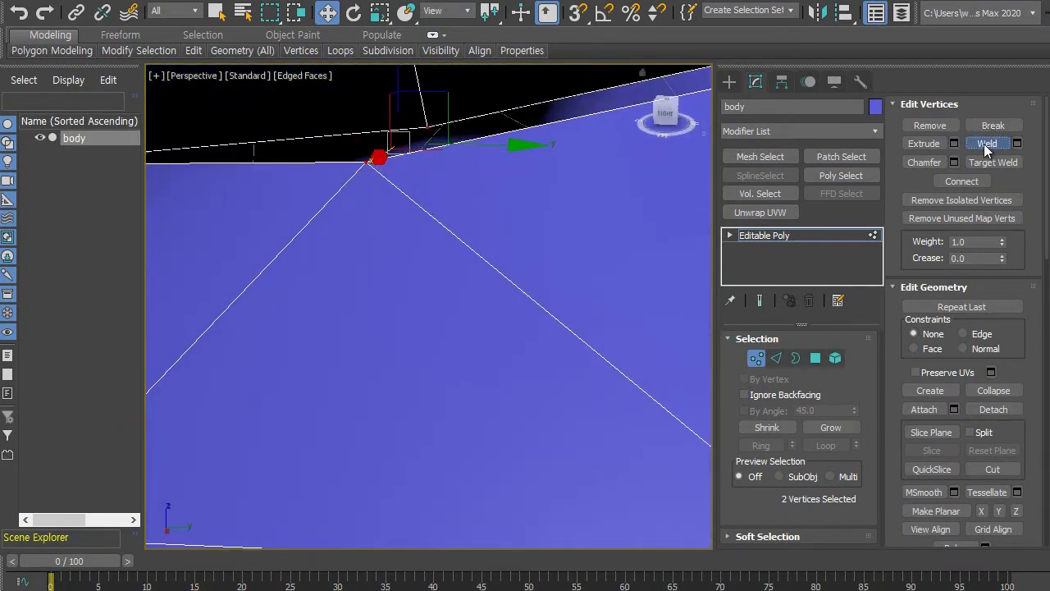
Weld the head and body rim vertex pair at the back right of the neck.
{"action": "scroll", "coordinate": [533, 229], "scroll_direction": "down", "scroll_amount": 3}
{"action": "scroll", "coordinate": [533, 230], "scroll_direction": "down", "scroll_amount": 6}
{"action": "middle_click_drag", "start_coordinate": [534, 328], "coordinate": [504, 316], "text": "alt"}
{"action": "scroll", "coordinate": [521, 293], "scroll_direction": "up", "scroll_amount": 5}
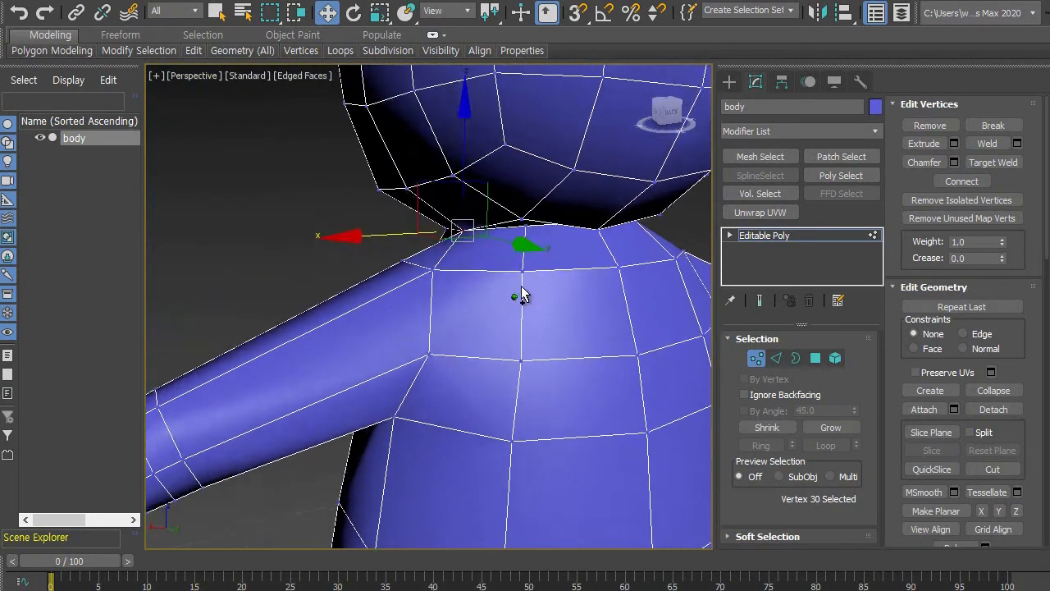
{"action": "left_click", "coordinate": [531, 147]}
{"action": "left_click", "coordinate": [535, 165], "text": "ctrl"}
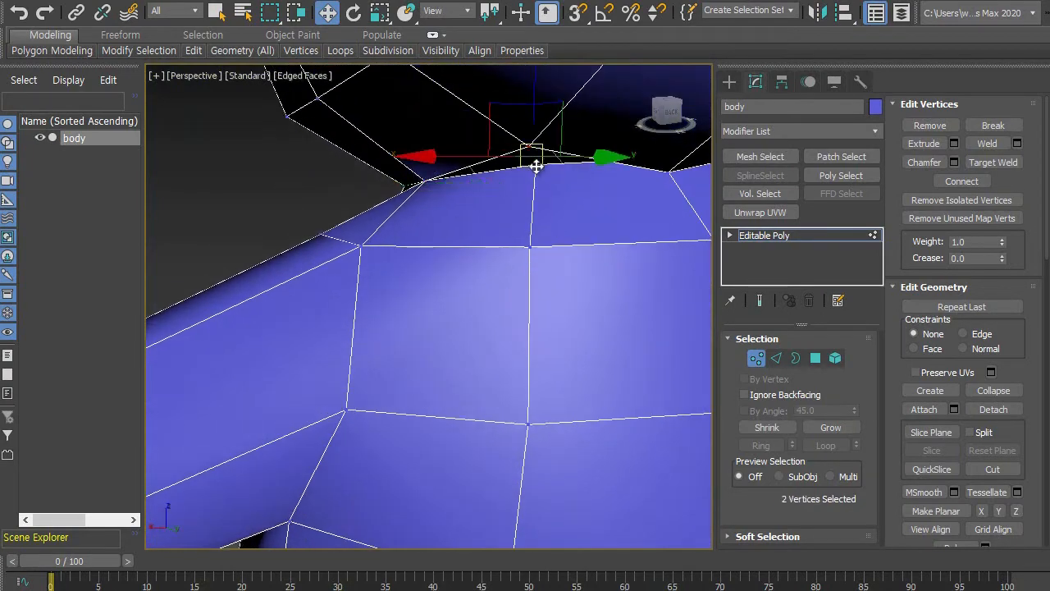
{"action": "left_click", "coordinate": [987, 142]}
Weld the head and body rim vertex pair at the back left of the neck.
{"action": "middle_click_drag", "start_coordinate": [599, 256], "coordinate": [439, 256], "text": "alt"}
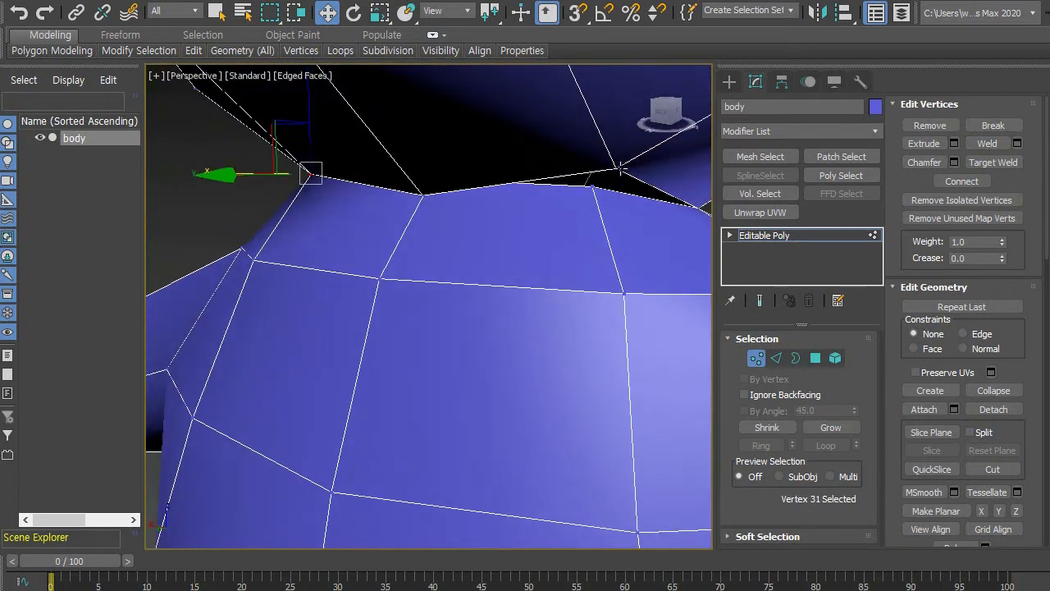
{"action": "left_click", "coordinate": [621, 167]}
{"action": "left_click", "coordinate": [592, 185], "text": "ctrl"}
{"action": "left_click", "coordinate": [987, 143]}
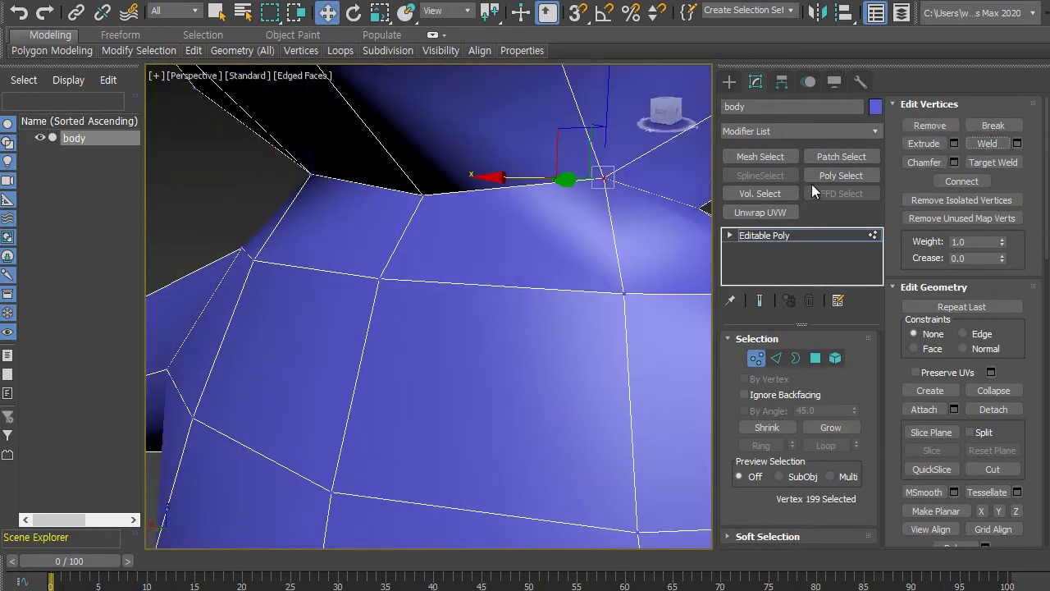
In wireframe display, select the overlapping head and body rim vertices at the neck's back centre and weld them.
{"action": "middle_click_drag", "start_coordinate": [517, 266], "coordinate": [420, 204], "text": "alt"}
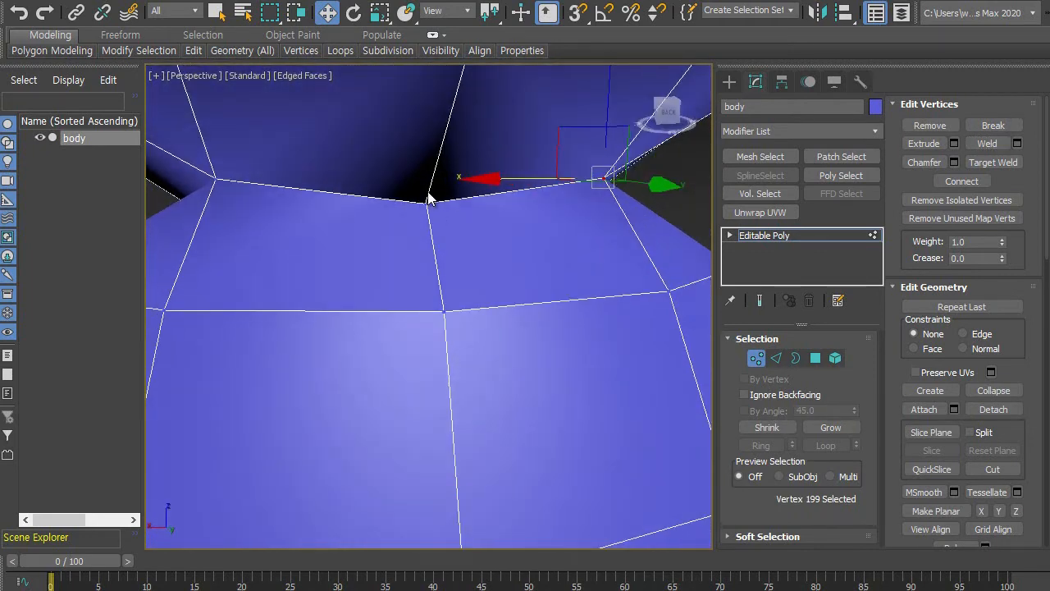
{"action": "key", "text": "F3"}
{"action": "mouse_move", "coordinate": [457, 234]}
{"action": "middle_mouse_down", "text": "alt"}
{"action": "mouse_move", "coordinate": [483, 238]}
{"action": "mouse_move", "coordinate": [473, 241]}
{"action": "mouse_move", "coordinate": [415, 176]}
{"action": "middle_mouse_up", "text": "alt"}
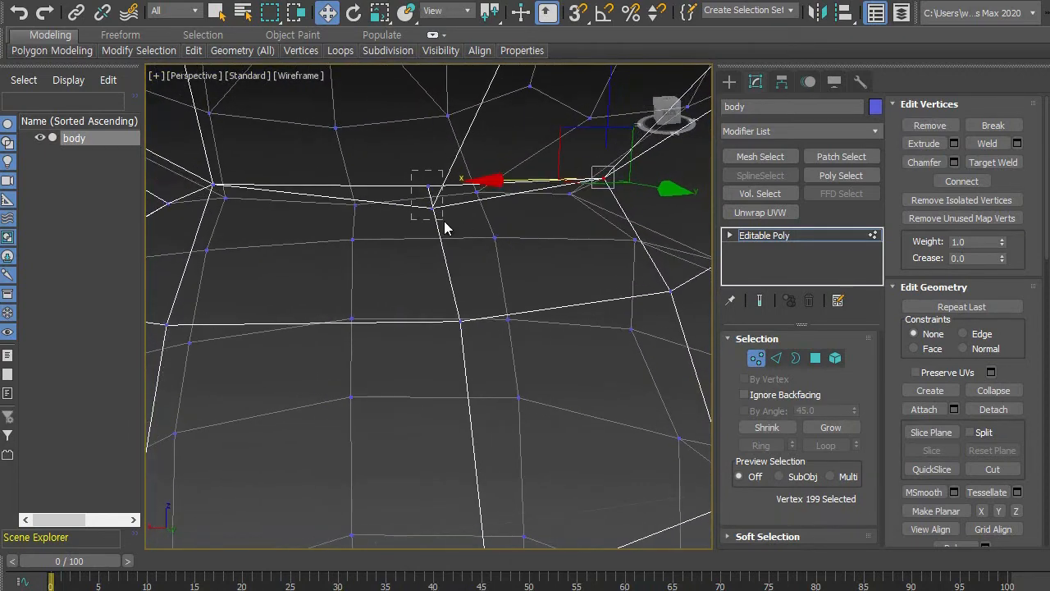
{"action": "left_click_drag", "start_coordinate": [444, 228], "coordinate": [447, 230], "text": "ctrl"}
{"action": "middle_click_drag", "start_coordinate": [494, 253], "coordinate": [516, 276], "text": "alt"}
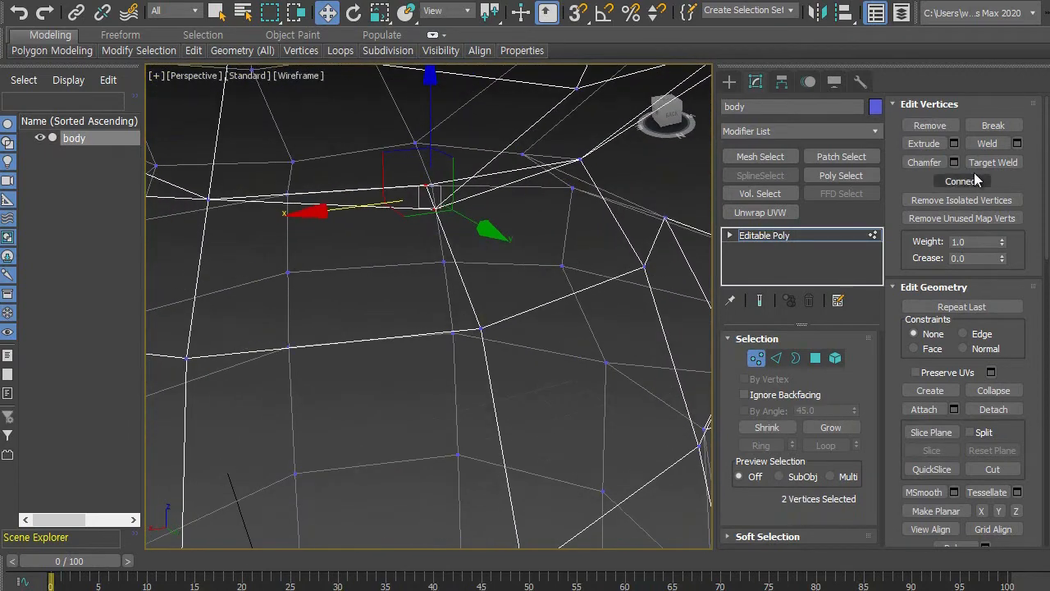
{"action": "left_click", "coordinate": [987, 144]}
Restore the shaded display, leave vertex editing and deselect the joined character.
{"action": "scroll", "coordinate": [483, 246], "scroll_direction": "down", "scroll_amount": 5}
{"action": "mouse_move", "coordinate": [485, 335]}
{"action": "middle_mouse_down", "text": "alt"}
{"action": "mouse_move", "coordinate": [553, 334]}
{"action": "mouse_move", "coordinate": [584, 388]}
{"action": "mouse_move", "coordinate": [534, 328]}
{"action": "mouse_move", "coordinate": [527, 337]}
{"action": "mouse_move", "coordinate": [548, 333]}
{"action": "middle_mouse_up", "text": "alt"}
{"action": "scroll", "coordinate": [553, 335], "scroll_direction": "down", "scroll_amount": 5}
{"action": "key", "text": "F3"}
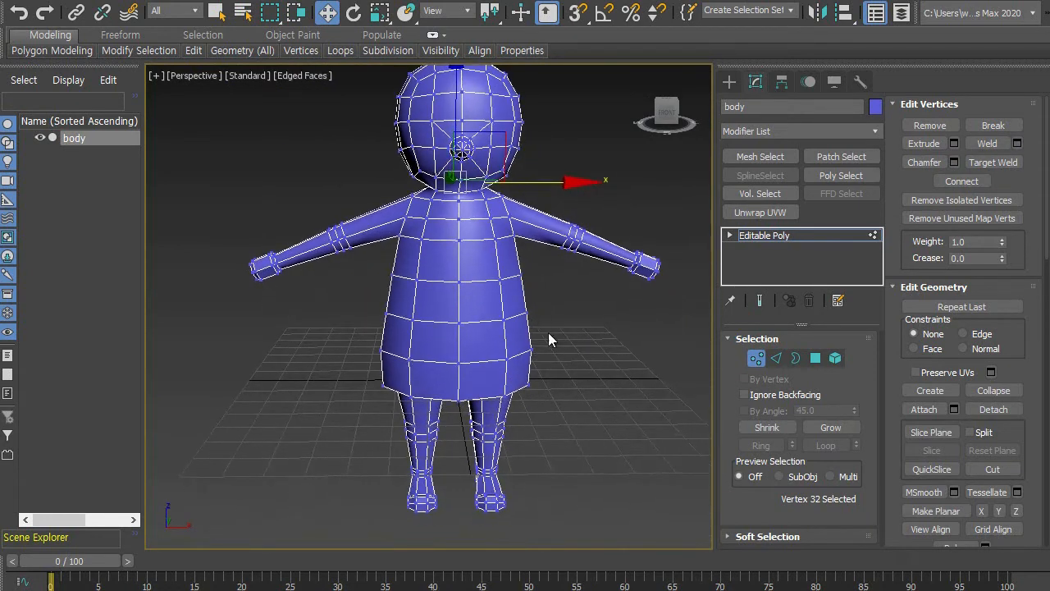
{"action": "left_click", "coordinate": [582, 348]}
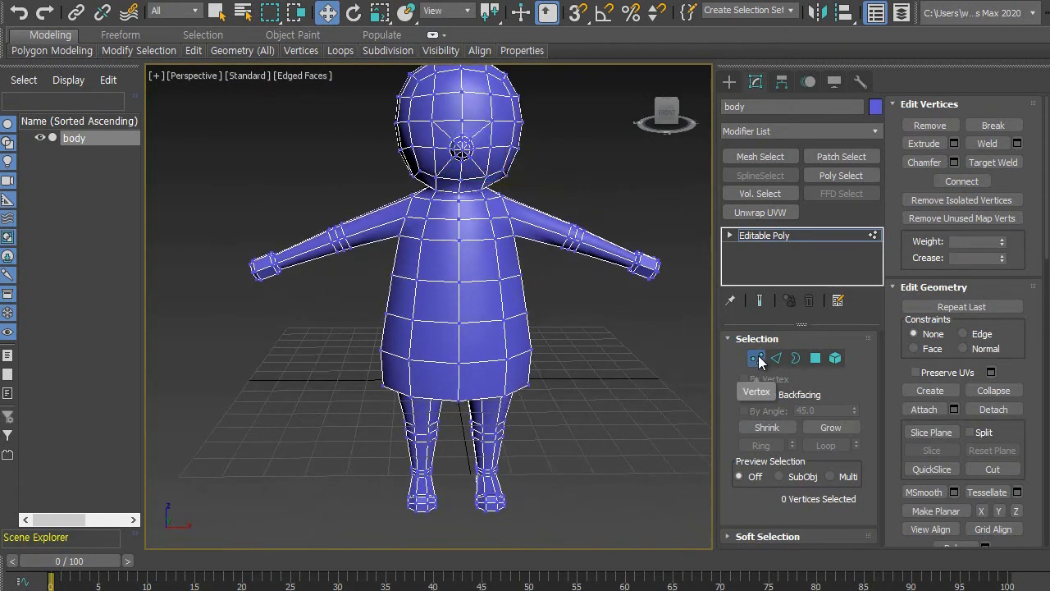
{"action": "left_click", "coordinate": [756, 358]}
{"action": "left_click", "coordinate": [578, 341]}
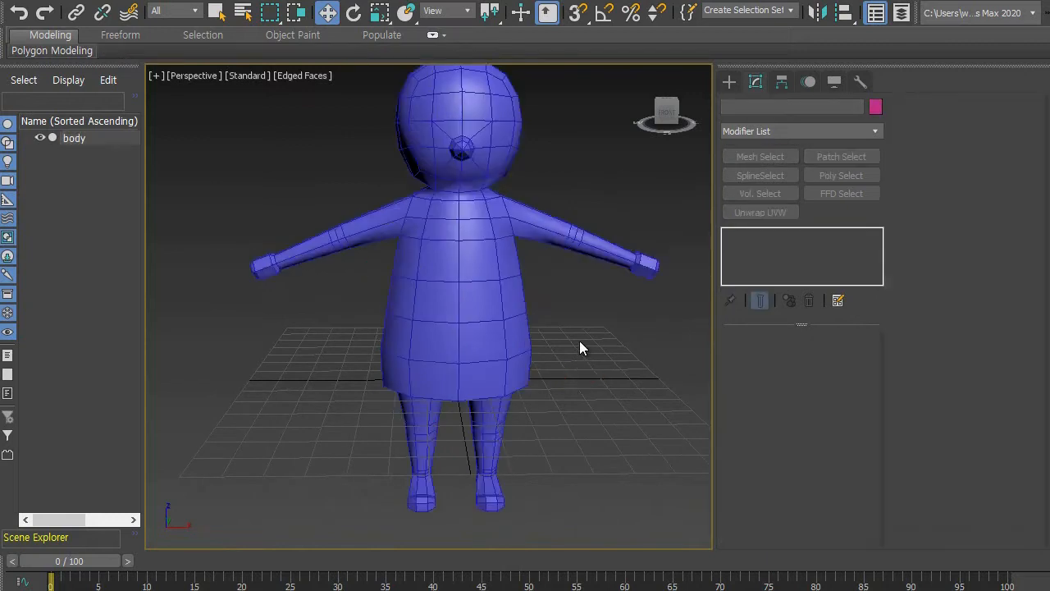
{"action": "scroll", "coordinate": [583, 353], "scroll_direction": "down", "scroll_amount": 3}
{"action": "middle_click_drag", "start_coordinate": [585, 358], "coordinate": [497, 352], "text": "alt"}
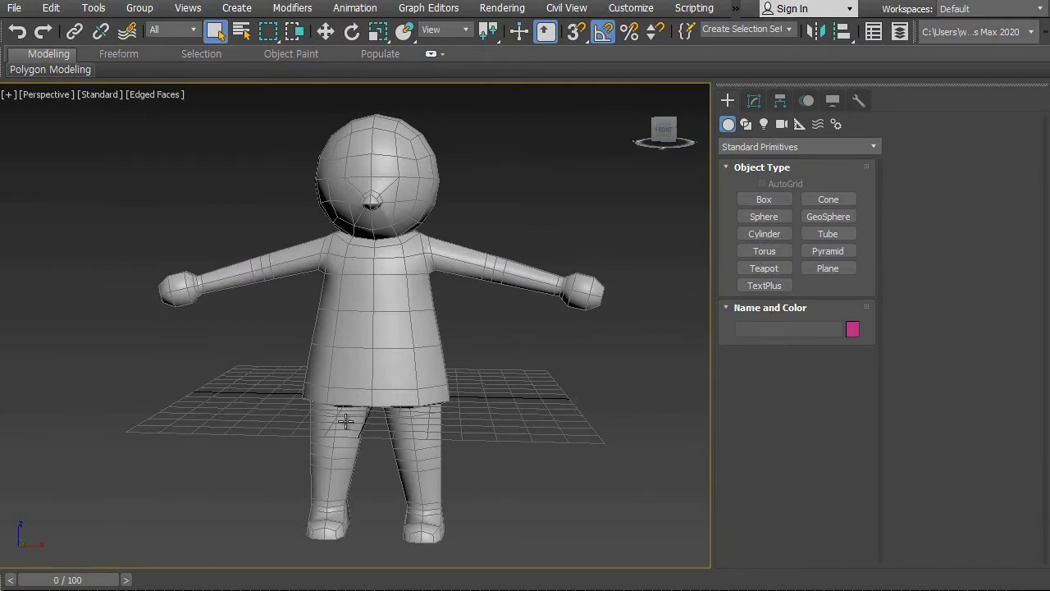
Apply an Unwrap UVW modifier to the selected grey character model.
{"action": "mouse_move", "coordinate": [468, 391]}
{"action": "middle_mouse_down", "text": "alt"}
{"action": "mouse_move", "coordinate": [619, 391]}
{"action": "mouse_move", "coordinate": [420, 399]}
{"action": "mouse_move", "coordinate": [469, 379]}
{"action": "middle_mouse_up", "text": "alt"}
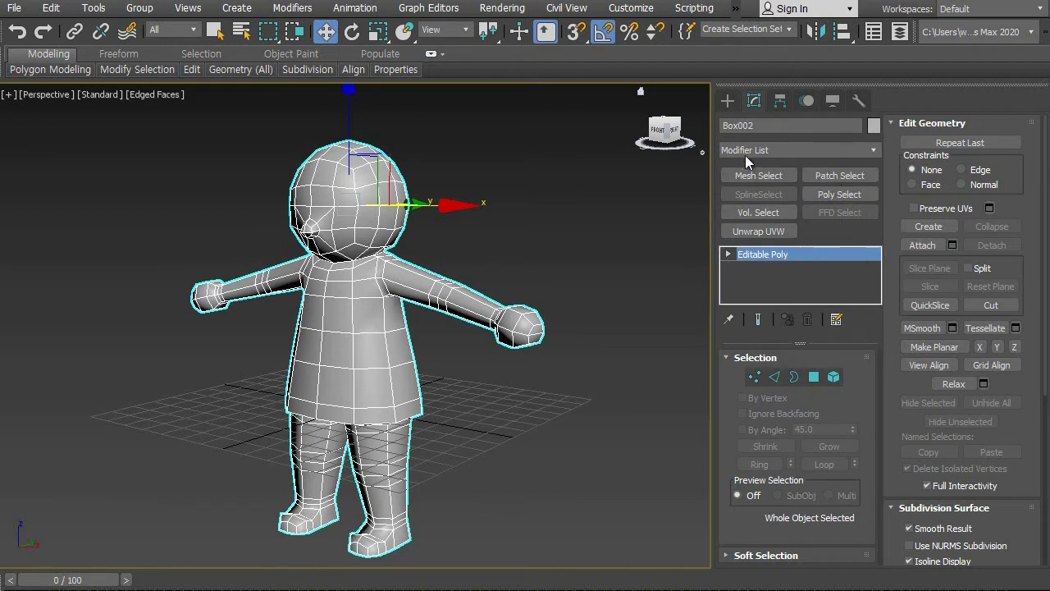
{"action": "left_click", "coordinate": [871, 150]}
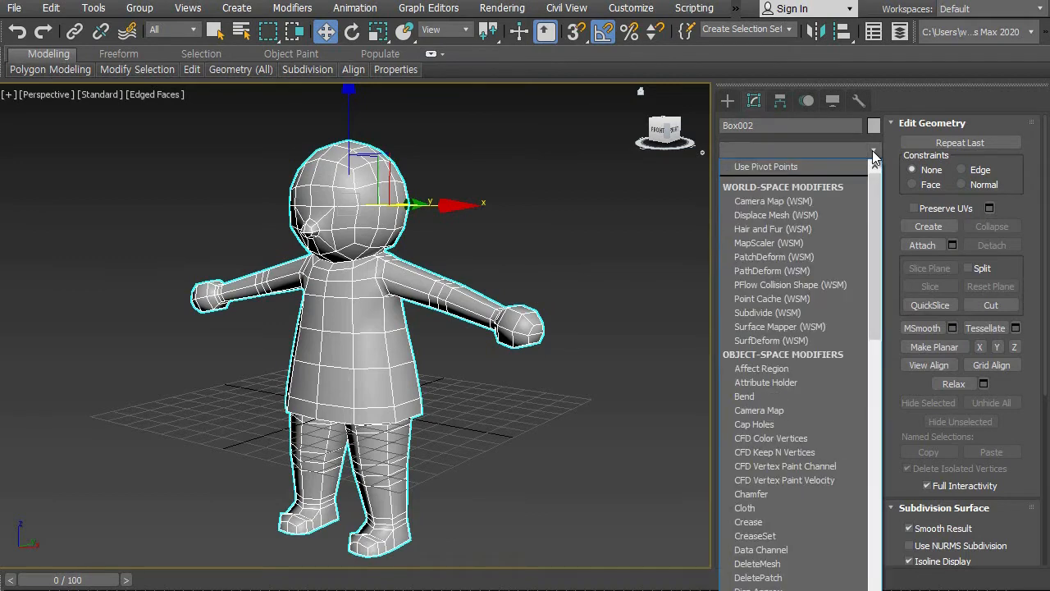
{"action": "left_click_drag", "start_coordinate": [872, 182], "coordinate": [895, 377]}
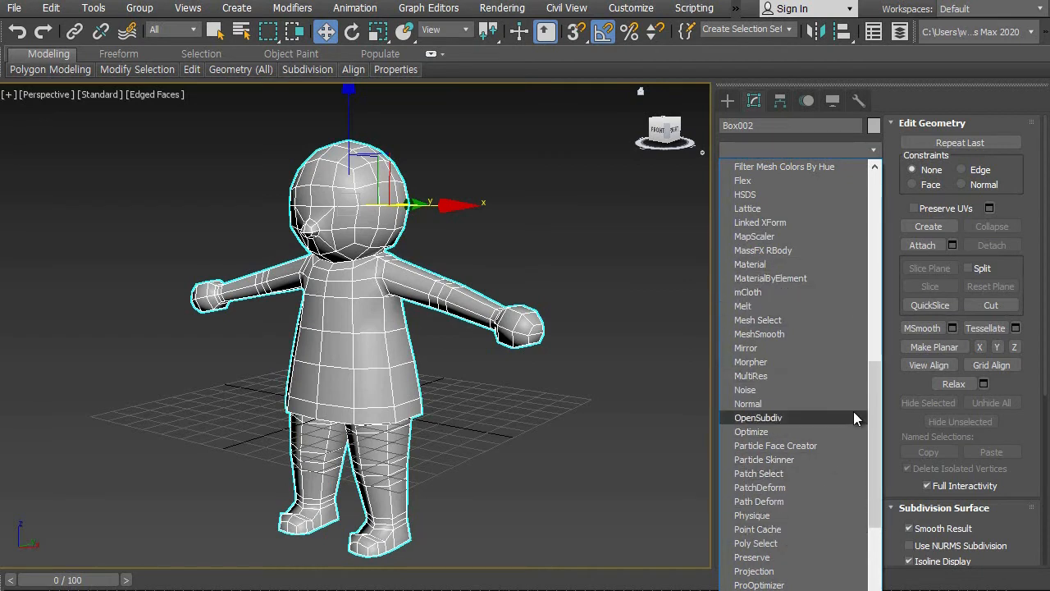
{"action": "left_click_drag", "start_coordinate": [878, 382], "coordinate": [873, 571]}
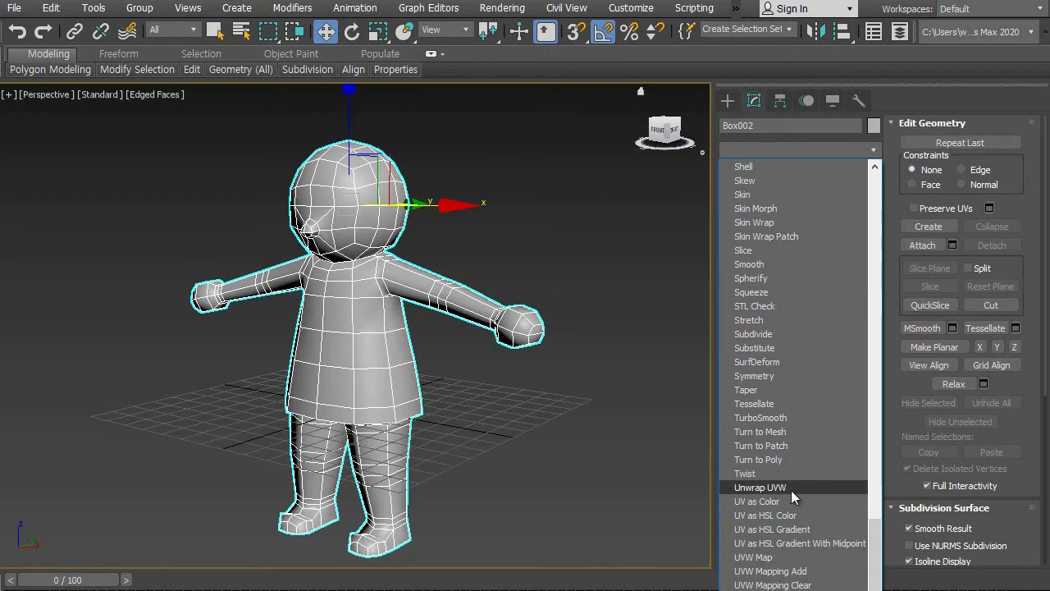
{"action": "left_click", "coordinate": [750, 487]}
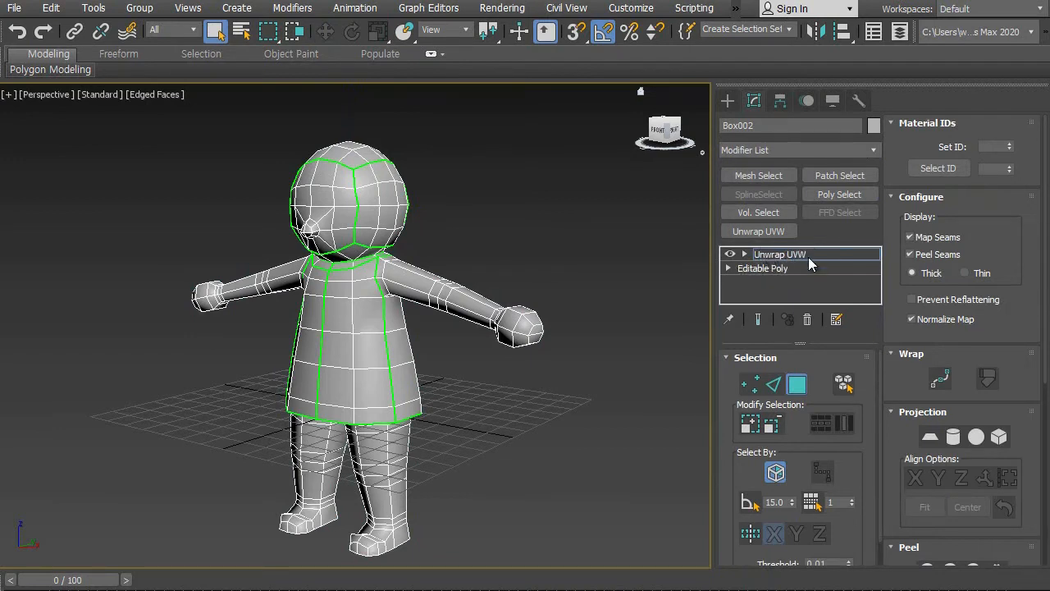
{"action": "middle_click_drag", "start_coordinate": [560, 410], "coordinate": [453, 409], "text": "alt"}
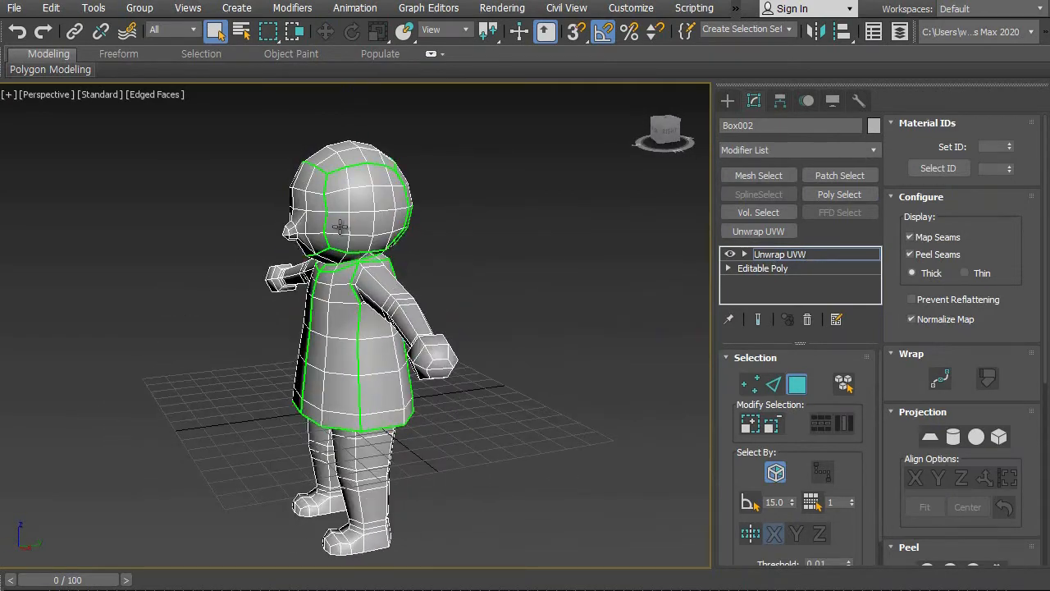
Enter polygon selection in the Unwrap UVW modifier and select the character's front-facing polygons.
{"action": "middle_click_drag", "start_coordinate": [352, 359], "coordinate": [473, 366], "text": "alt"}
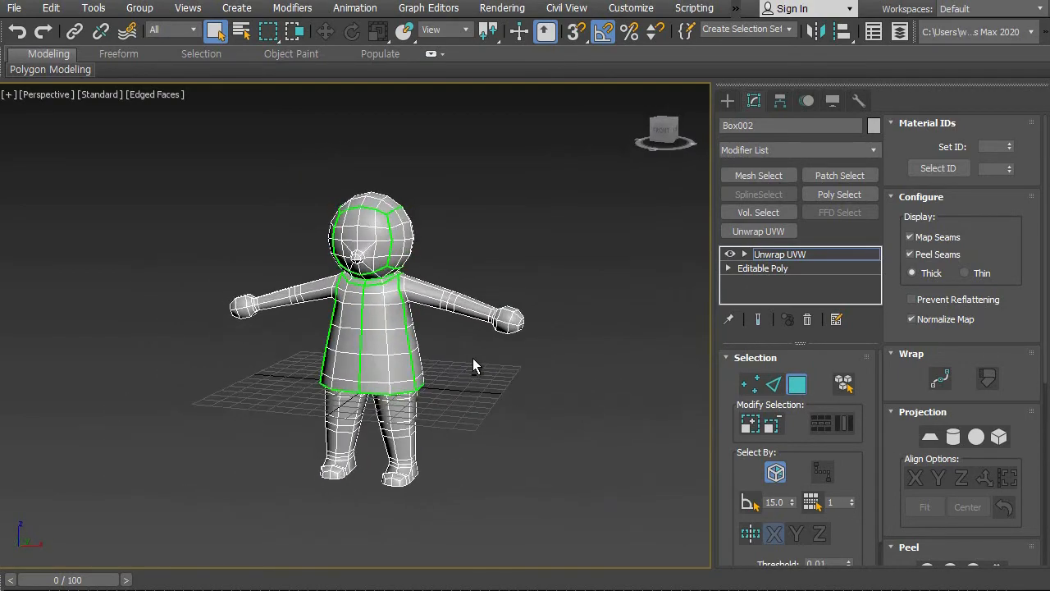
{"action": "left_click", "coordinate": [797, 386]}
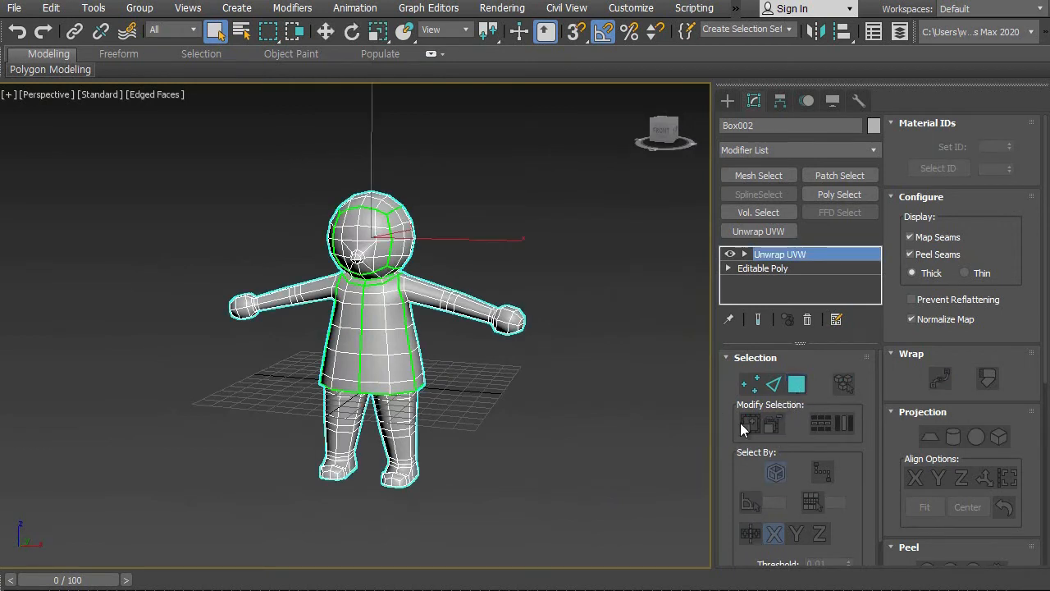
{"action": "left_click", "coordinate": [797, 387]}
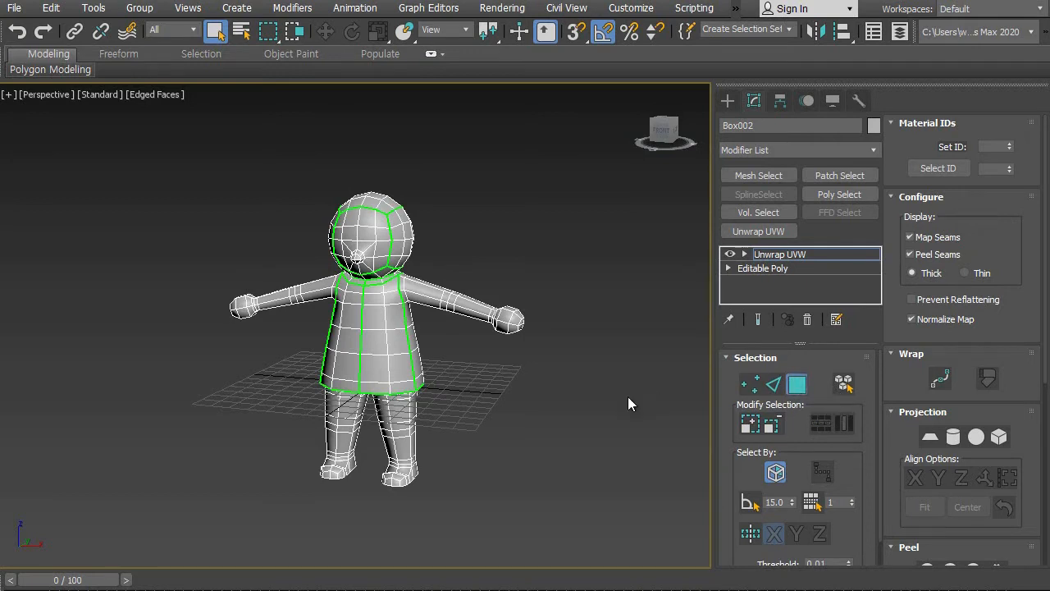
{"action": "left_click_drag", "start_coordinate": [213, 205], "coordinate": [519, 468]}
{"action": "left_click_drag", "start_coordinate": [629, 558], "coordinate": [624, 554]}
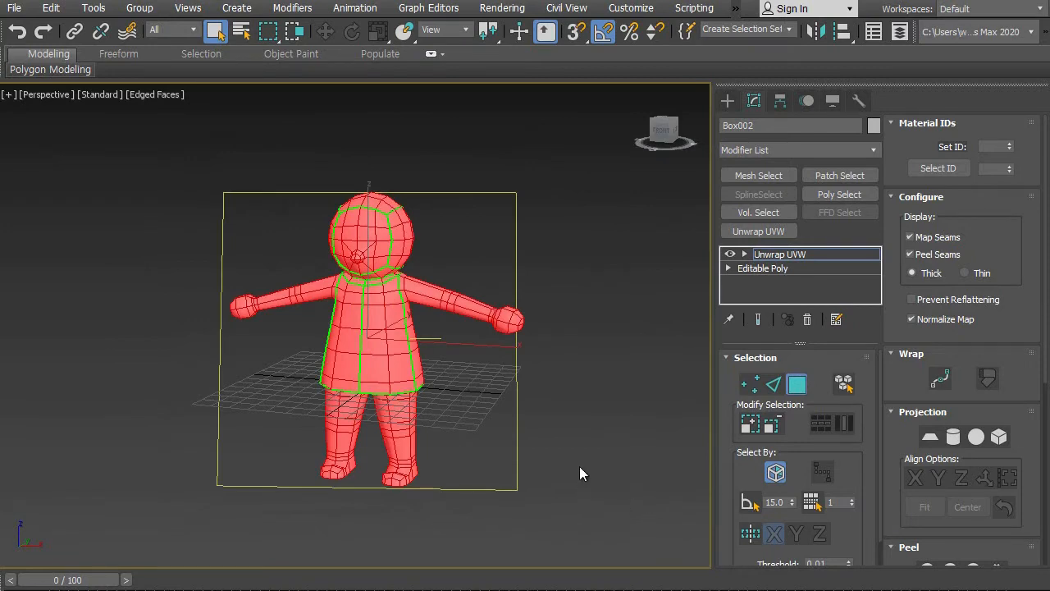
Add the character's back, underside and top polygons to the selection so the whole model is selected.
{"action": "middle_click_drag", "start_coordinate": [611, 437], "coordinate": [326, 402], "text": "alt"}
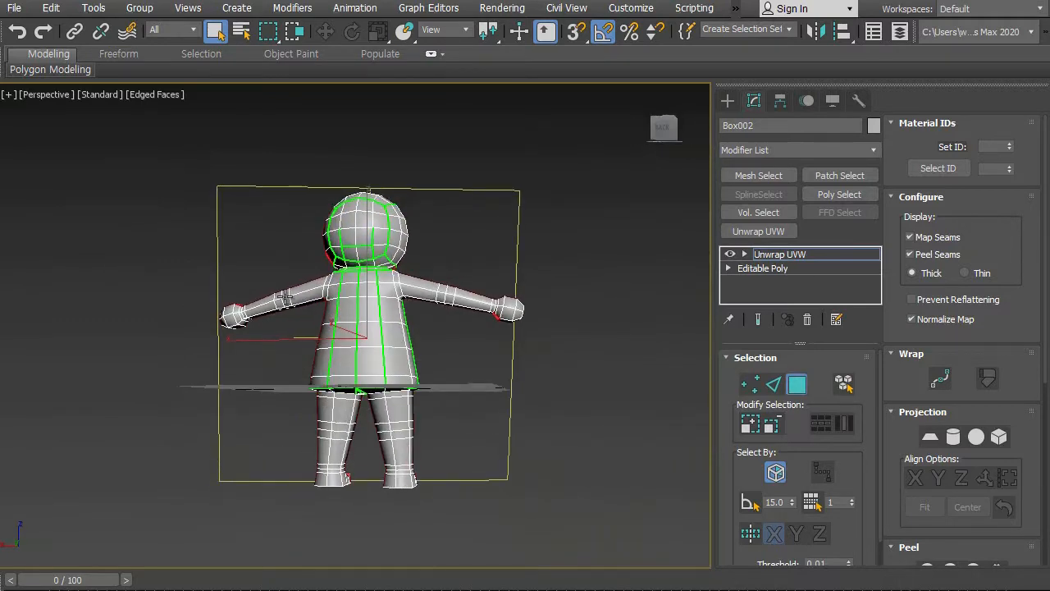
{"action": "left_click_drag", "start_coordinate": [158, 151], "coordinate": [503, 487]}
{"action": "left_click_drag", "start_coordinate": [598, 541], "coordinate": [608, 545]}
{"action": "middle_click_drag", "start_coordinate": [527, 470], "coordinate": [515, 339], "text": "alt"}
{"action": "left_click_drag", "start_coordinate": [162, 254], "coordinate": [597, 472]}
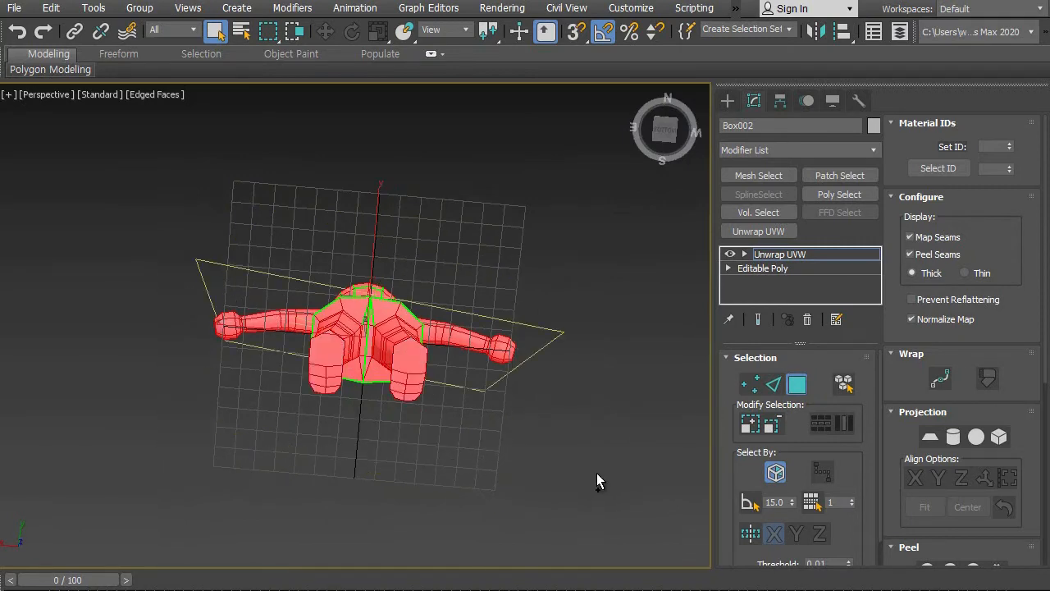
{"action": "middle_click_drag", "start_coordinate": [499, 449], "coordinate": [491, 518], "text": "alt"}
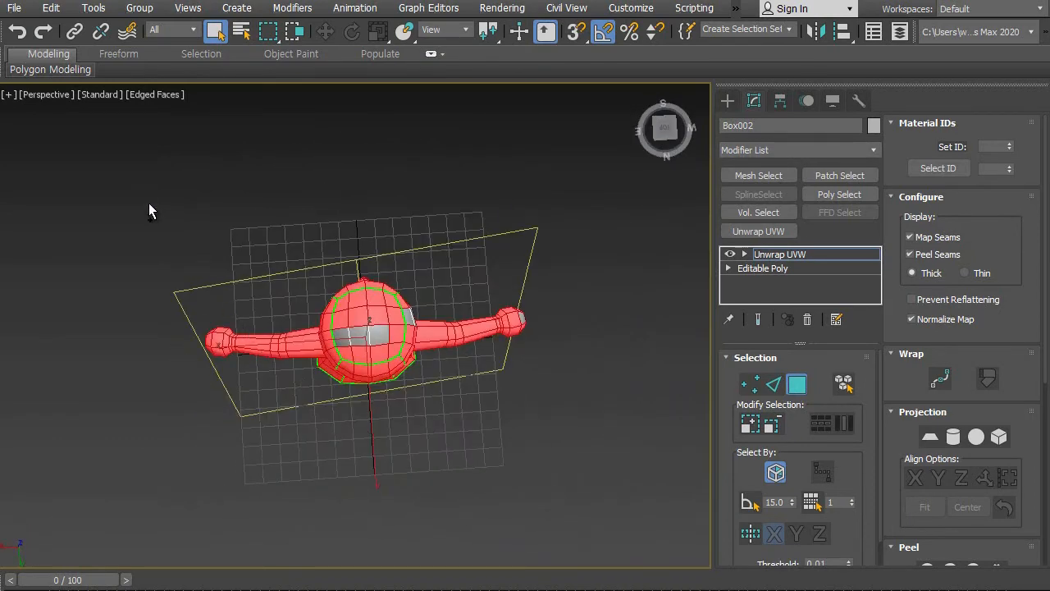
{"action": "middle_click_drag", "start_coordinate": [427, 368], "coordinate": [608, 464], "text": "alt"}
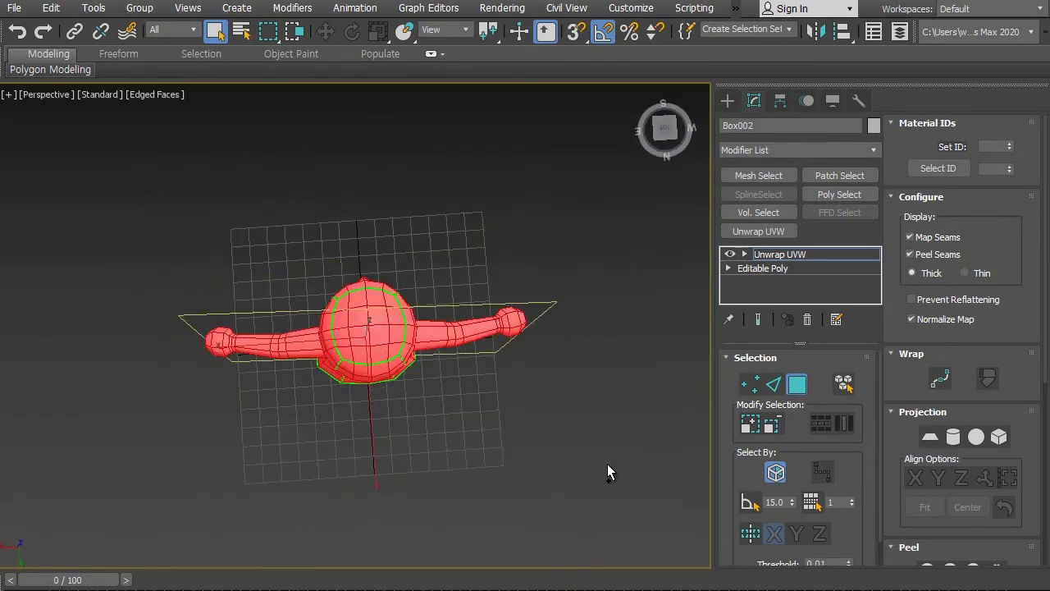
{"action": "middle_click_drag", "start_coordinate": [552, 431], "coordinate": [391, 465], "text": "alt"}
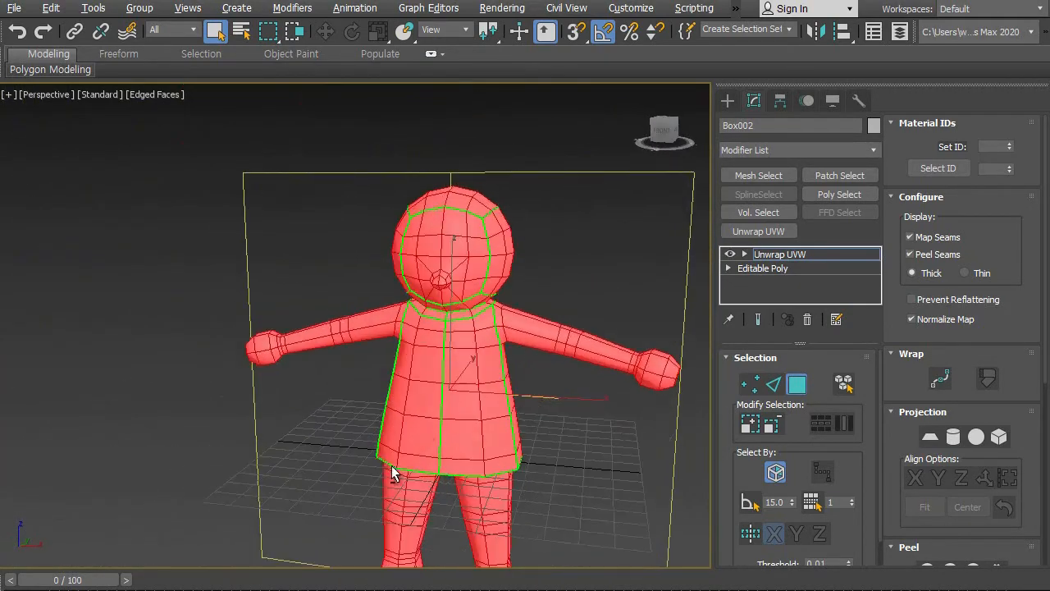
{"action": "scroll", "coordinate": [434, 433], "scroll_direction": "down", "scroll_amount": 2}
{"action": "middle_click_drag", "start_coordinate": [433, 432], "coordinate": [357, 414]}
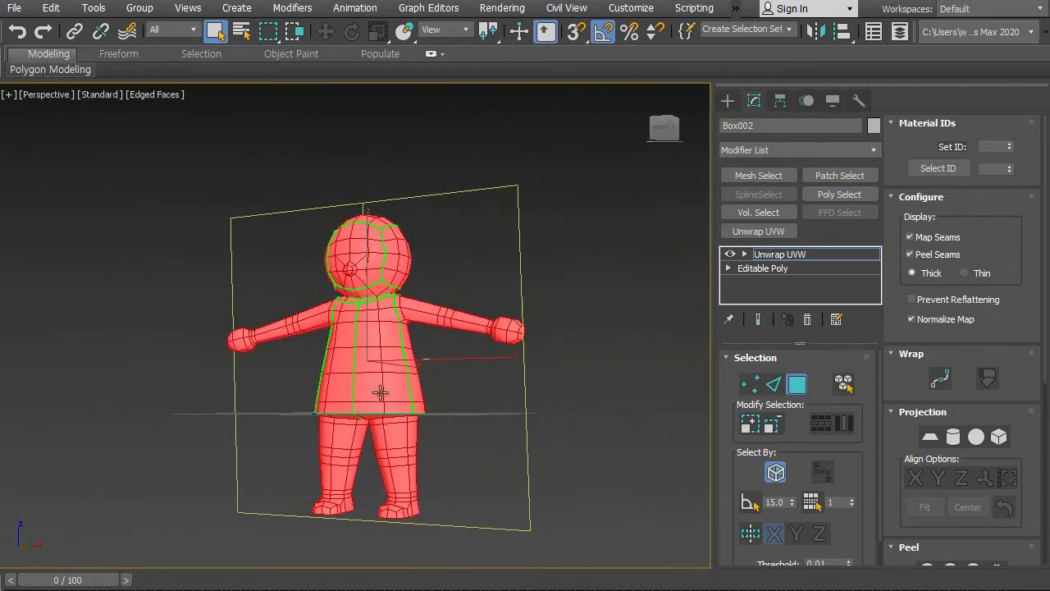
{"action": "mouse_move", "coordinate": [469, 420]}
{"action": "middle_mouse_down", "text": "alt"}
{"action": "mouse_move", "coordinate": [505, 433]}
{"action": "mouse_move", "coordinate": [431, 439]}
{"action": "mouse_move", "coordinate": [445, 402]}
{"action": "mouse_move", "coordinate": [476, 432]}
{"action": "mouse_move", "coordinate": [495, 433]}
{"action": "mouse_move", "coordinate": [466, 432]}
{"action": "middle_mouse_up", "text": "alt"}
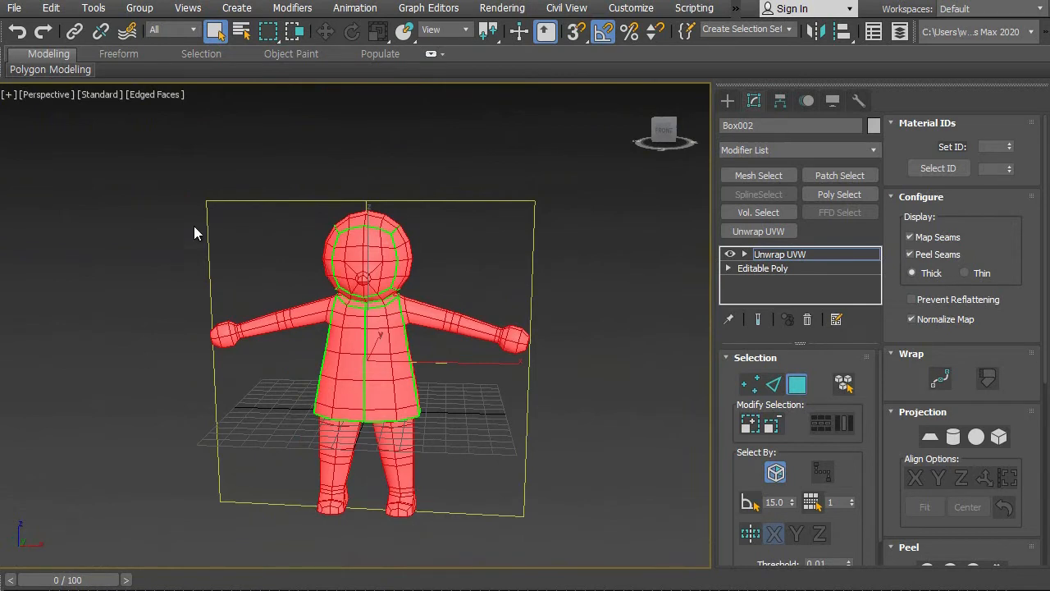
Apply a Planar Map projection to all the selected polygons and leave the projection mode.
{"action": "left_click", "coordinate": [930, 438]}
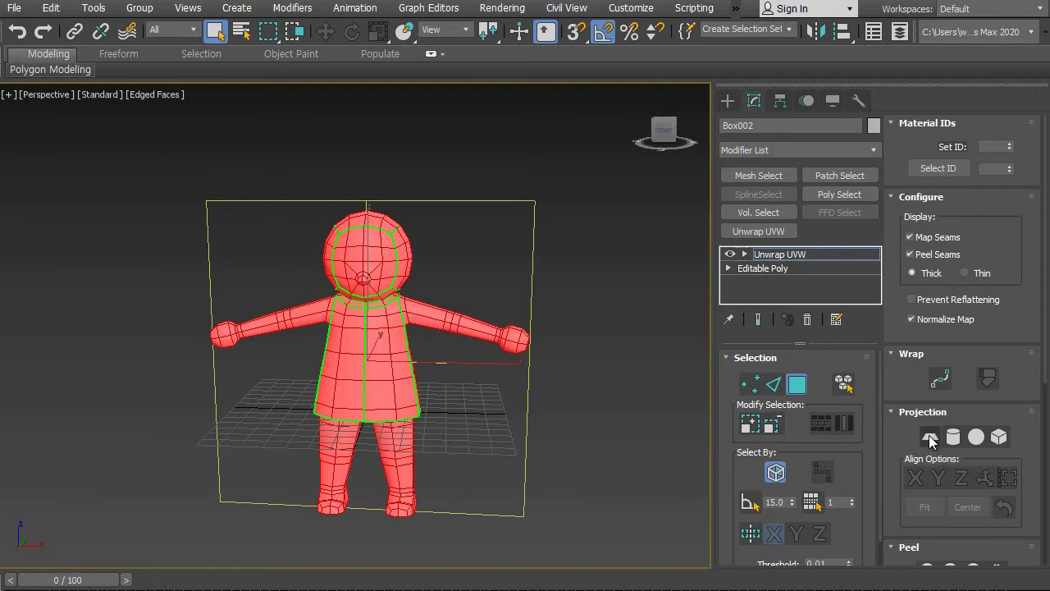
{"action": "left_click", "coordinate": [930, 438]}
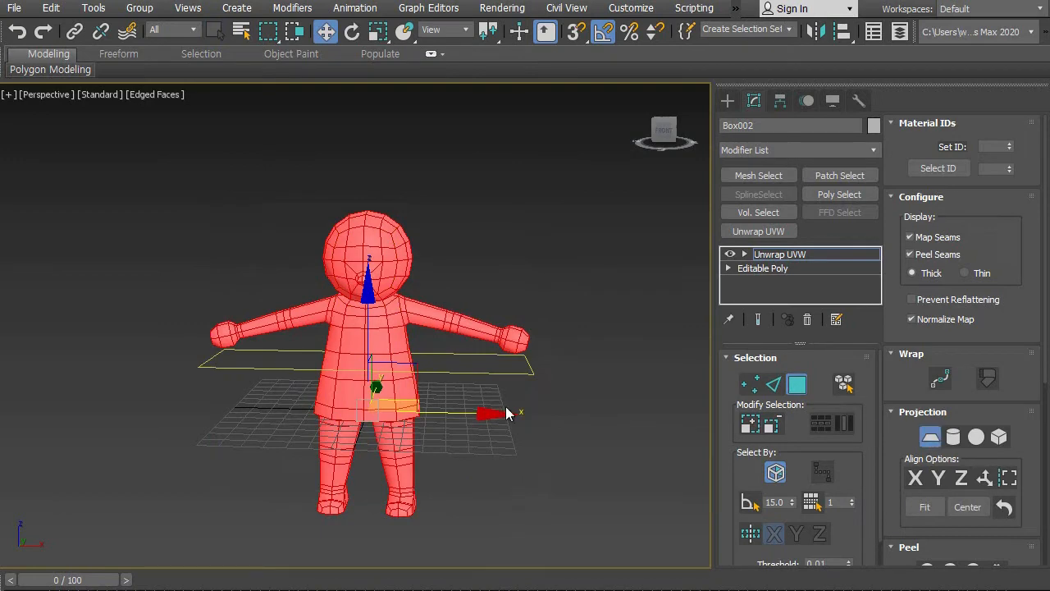
{"action": "mouse_move", "coordinate": [485, 415]}
{"action": "middle_mouse_down", "text": "alt"}
{"action": "mouse_move", "coordinate": [290, 415]}
{"action": "mouse_move", "coordinate": [517, 417]}
{"action": "mouse_move", "coordinate": [466, 409]}
{"action": "middle_mouse_up", "text": "alt"}
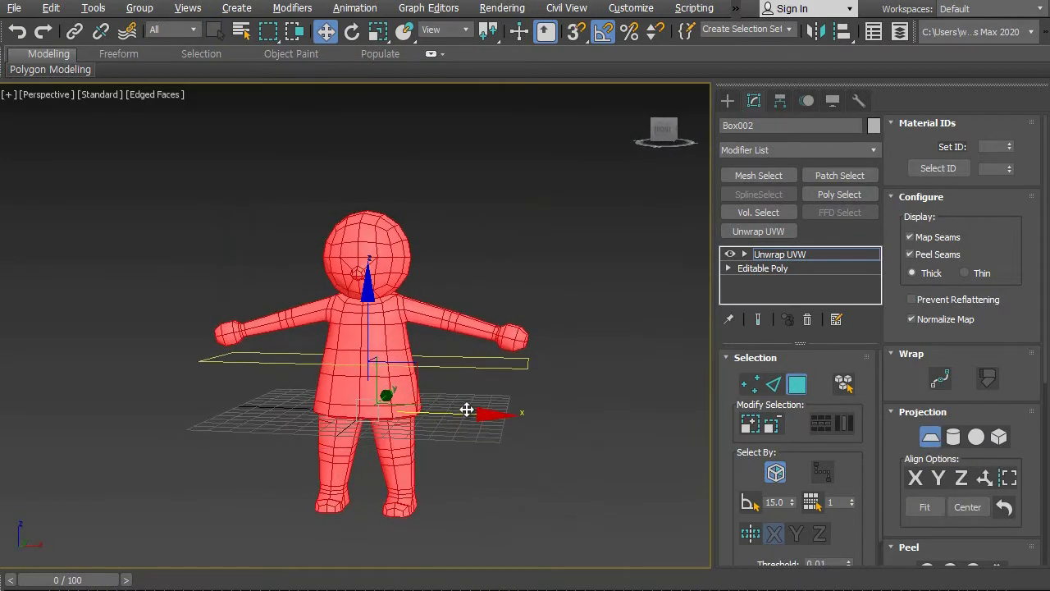
{"action": "middle_click_drag", "start_coordinate": [432, 356], "coordinate": [436, 415], "text": "alt"}
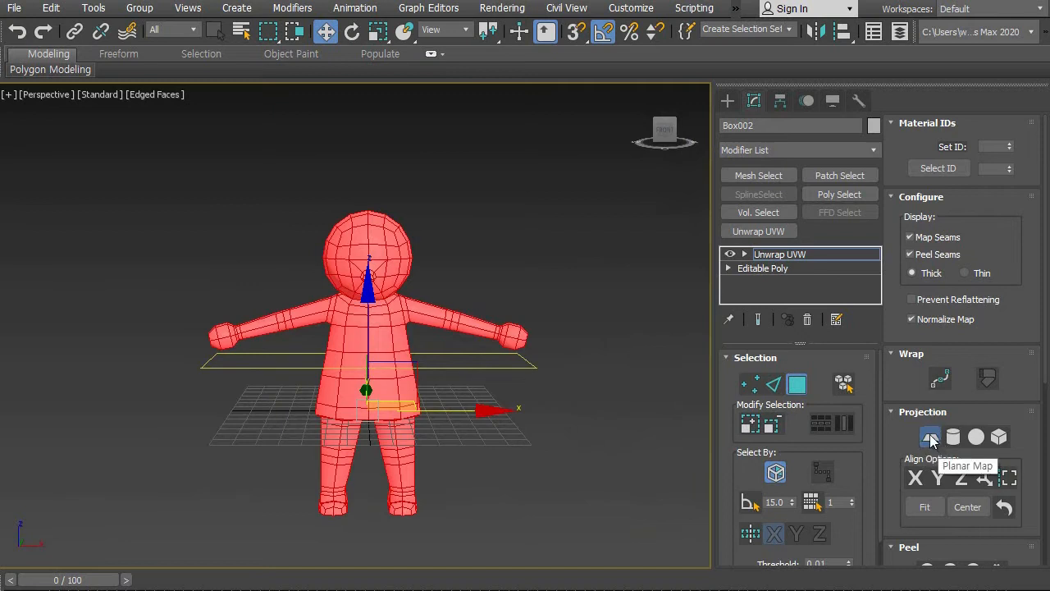
{"action": "left_click", "coordinate": [930, 437]}
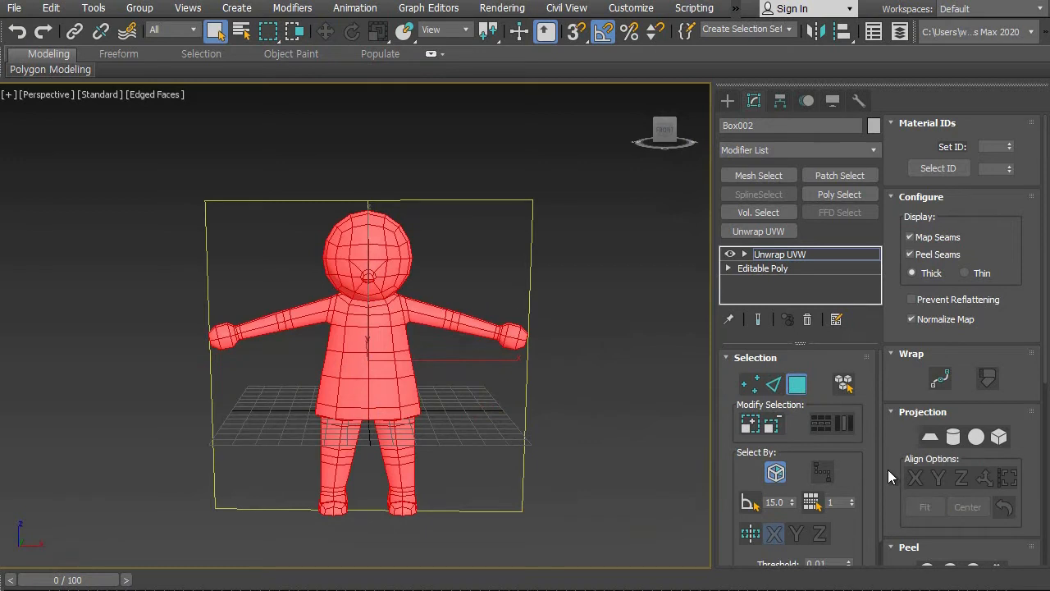
Open the UV Editor for the planar-mapped character and deselect all its UV polygons.
{"action": "left_click_drag", "start_coordinate": [890, 475], "coordinate": [892, 206]}
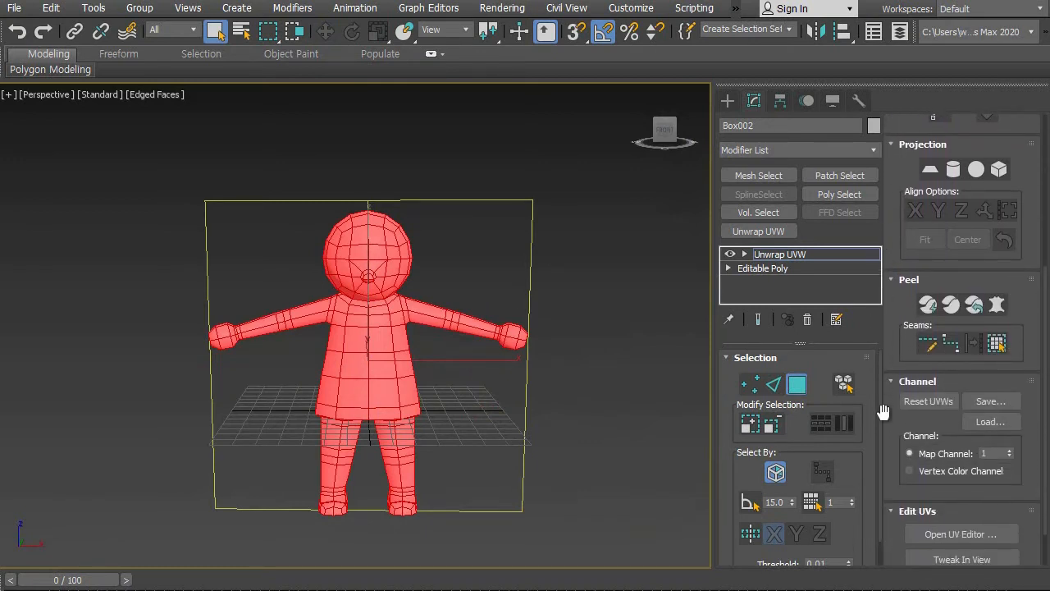
{"action": "left_click_drag", "start_coordinate": [889, 447], "coordinate": [889, 369]}
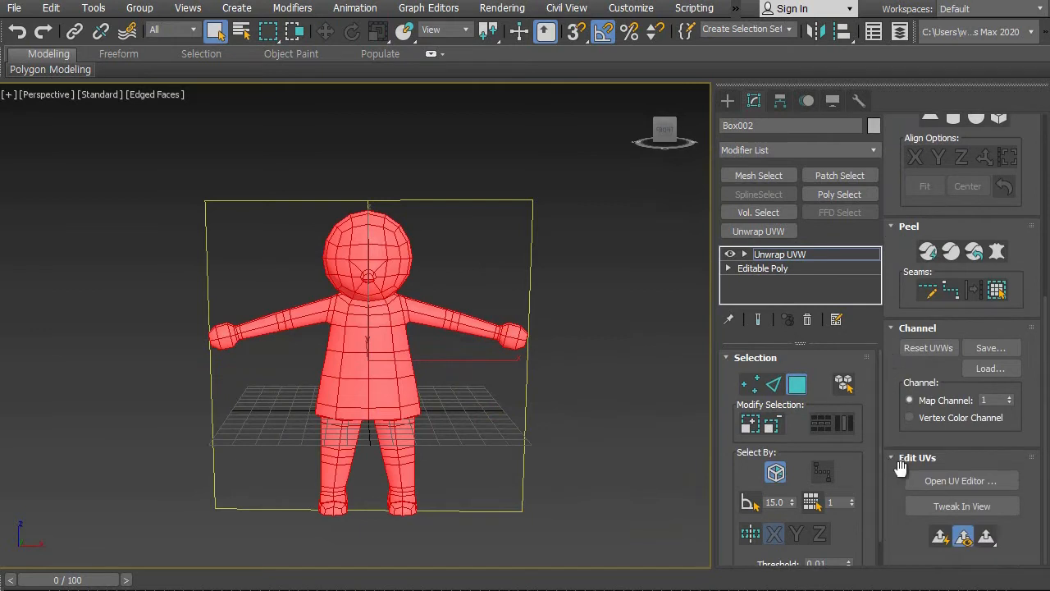
{"action": "left_click", "coordinate": [960, 481]}
{"action": "left_click_drag", "start_coordinate": [207, 0], "coordinate": [547, 32]}
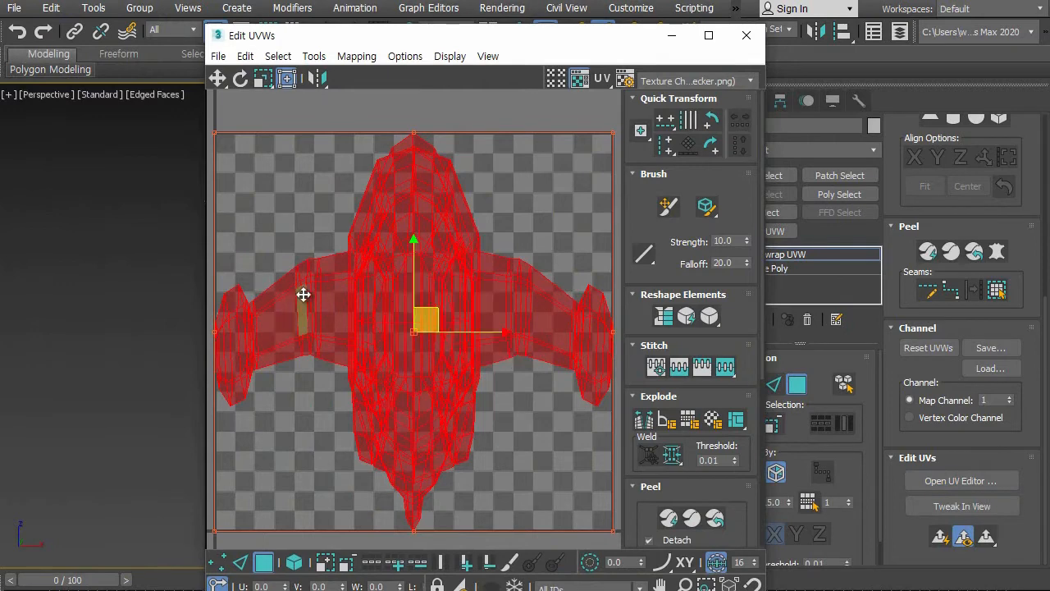
{"action": "left_click", "coordinate": [412, 132]}
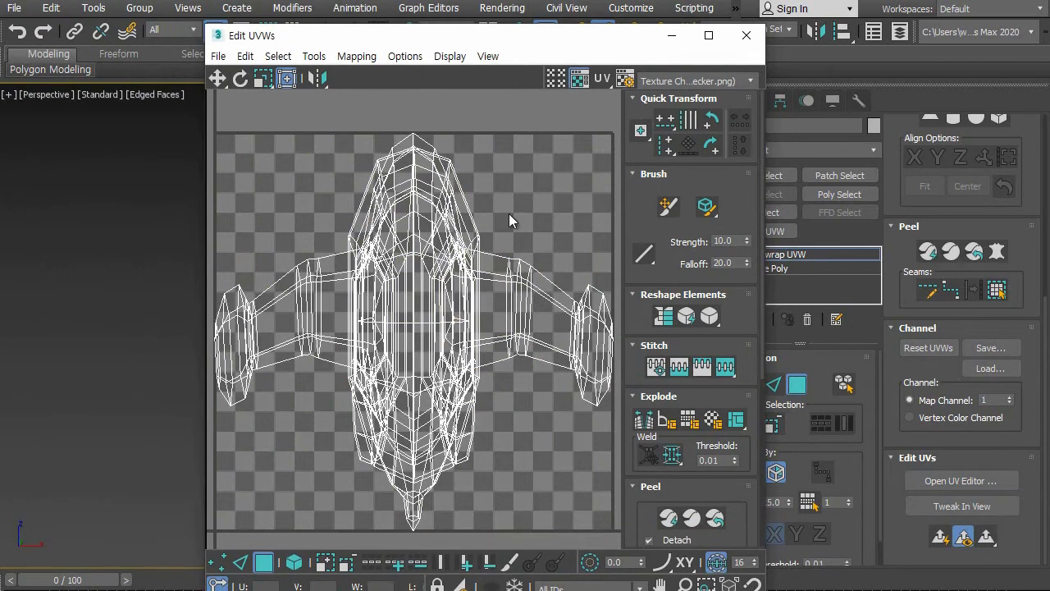
Move the Edit UVWs window aside to uncover the character model in the viewport.
{"action": "scroll", "coordinate": [363, 301], "scroll_direction": "up", "scroll_amount": 3}
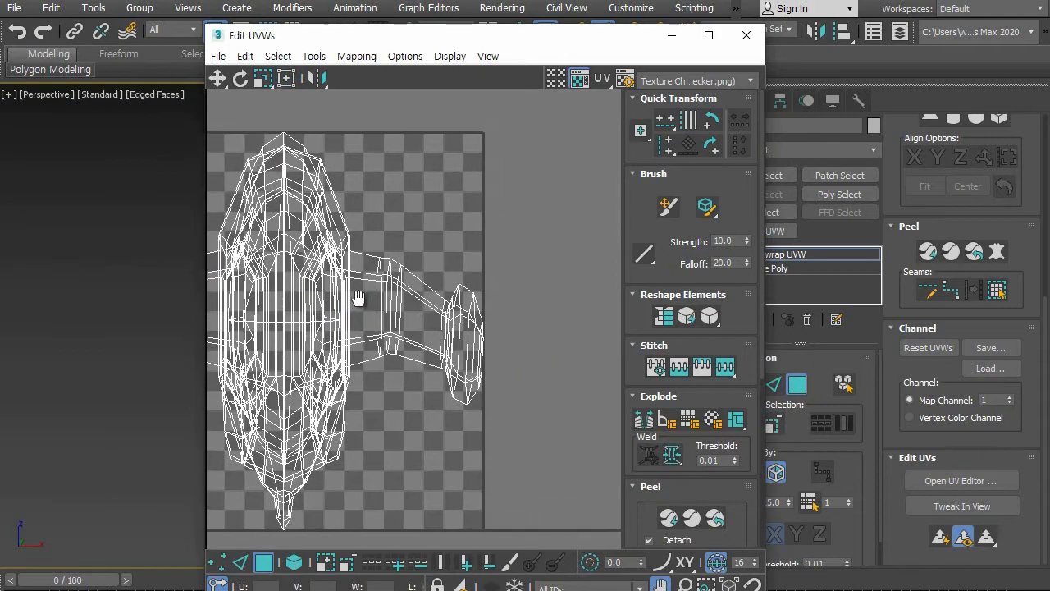
{"action": "scroll", "coordinate": [495, 312], "scroll_direction": "down", "scroll_amount": 5}
{"action": "scroll", "coordinate": [491, 310], "scroll_direction": "down", "scroll_amount": 1}
{"action": "scroll", "coordinate": [484, 304], "scroll_direction": "up", "scroll_amount": 4}
{"action": "scroll", "coordinate": [482, 312], "scroll_direction": "down", "scroll_amount": 5}
{"action": "scroll", "coordinate": [483, 317], "scroll_direction": "down", "scroll_amount": 2}
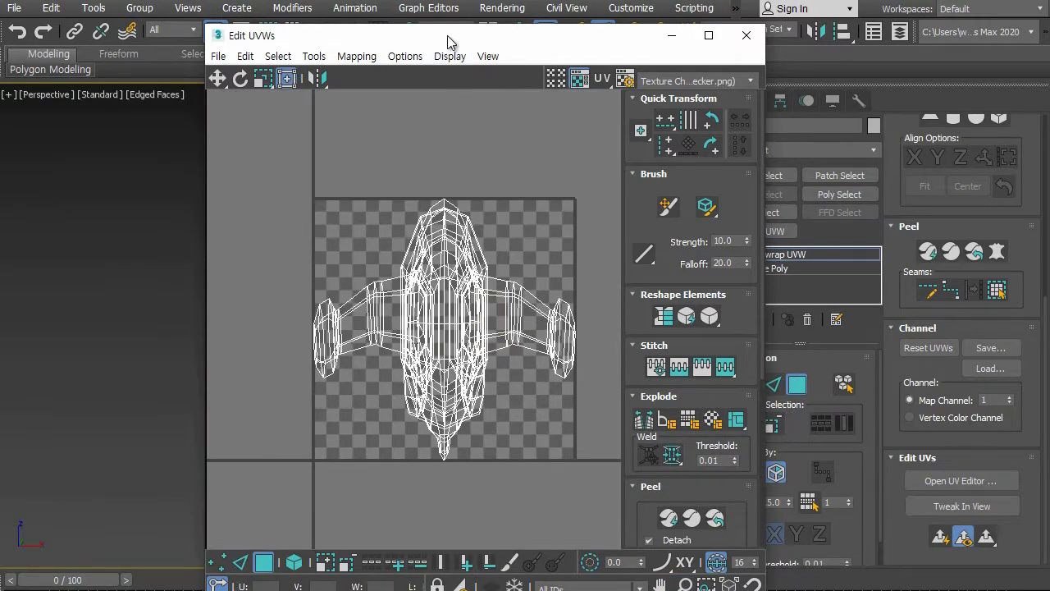
{"action": "left_click_drag", "start_coordinate": [452, 36], "coordinate": [695, 40]}
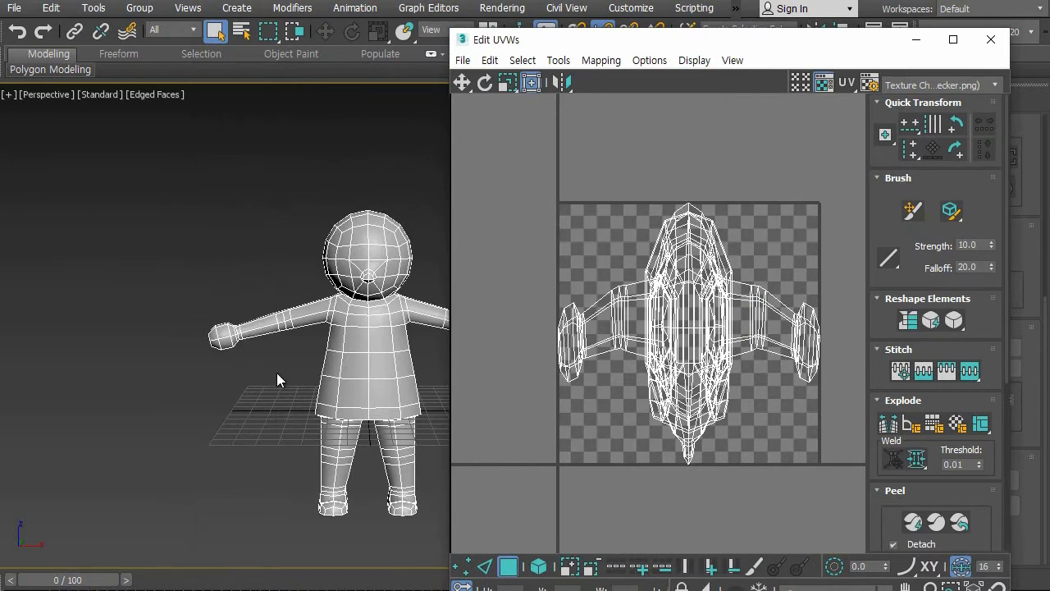
Examine the character's flattened UV layout over the checker background, comparing it with the model in the viewport.
{"action": "middle_click_drag", "start_coordinate": [635, 382], "coordinate": [615, 345]}
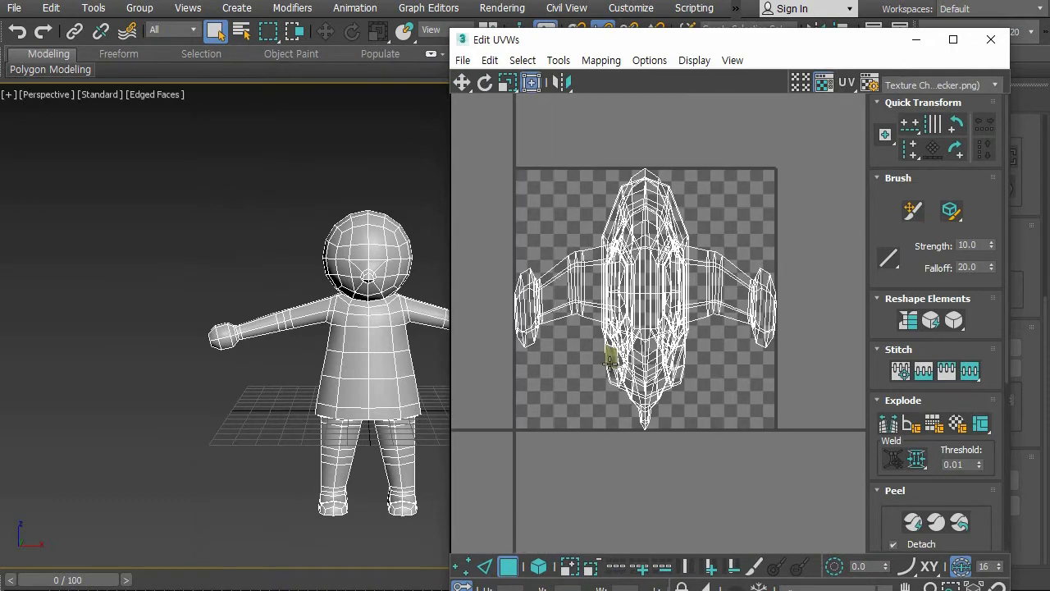
{"action": "scroll", "coordinate": [660, 437], "scroll_direction": "up", "scroll_amount": 5}
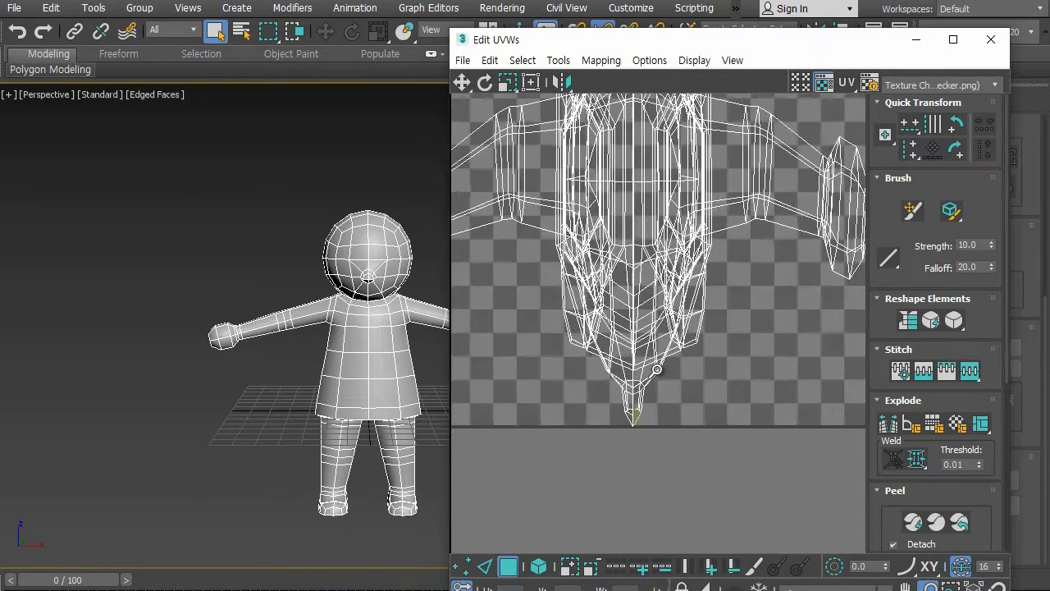
{"action": "scroll", "coordinate": [668, 464], "scroll_direction": "down", "scroll_amount": 5}
{"action": "scroll", "coordinate": [671, 315], "scroll_direction": "up", "scroll_amount": 5}
{"action": "scroll", "coordinate": [672, 352], "scroll_direction": "down", "scroll_amount": 5}
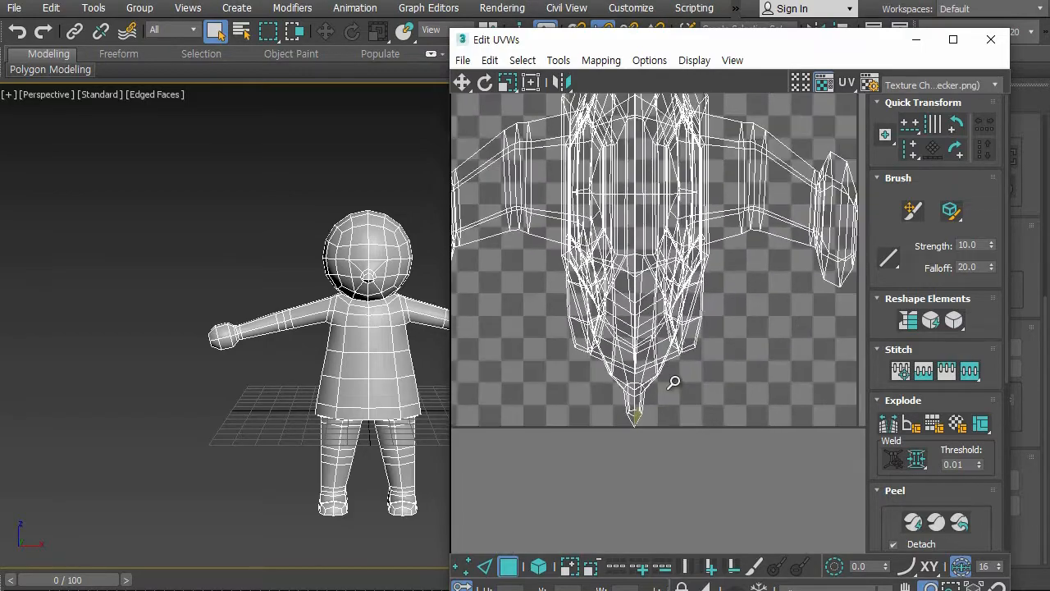
{"action": "scroll", "coordinate": [682, 454], "scroll_direction": "up", "scroll_amount": 5}
{"action": "scroll", "coordinate": [682, 447], "scroll_direction": "down", "scroll_amount": 5}
{"action": "scroll", "coordinate": [682, 447], "scroll_direction": "up", "scroll_amount": 5}
{"action": "scroll", "coordinate": [681, 423], "scroll_direction": "down", "scroll_amount": 6}
{"action": "middle_click_drag", "start_coordinate": [682, 442], "coordinate": [681, 410], "text": "ctrl+alt"}
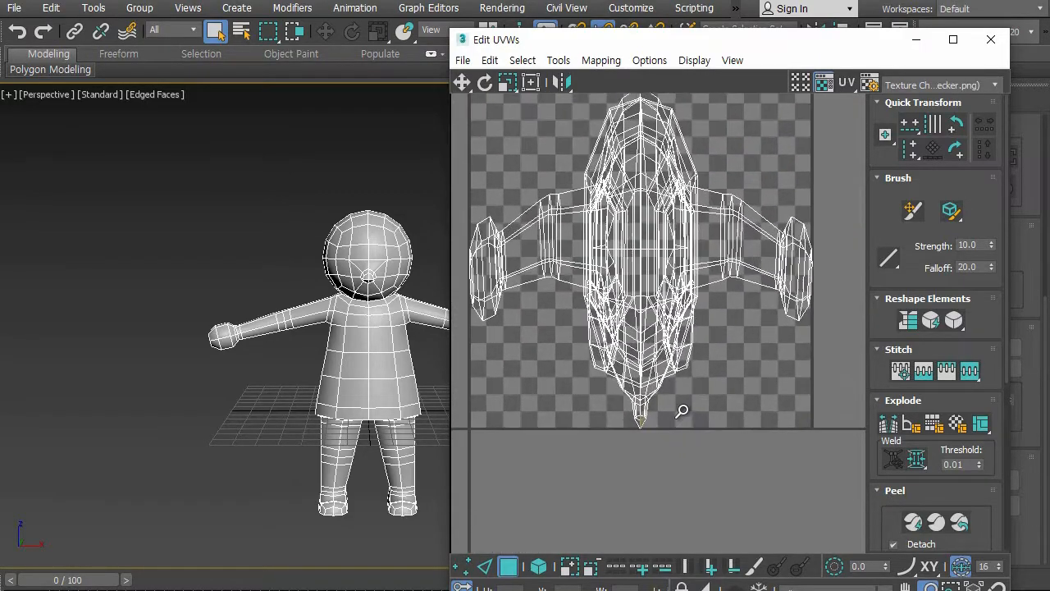
{"action": "middle_click_drag", "start_coordinate": [708, 363], "coordinate": [736, 385]}
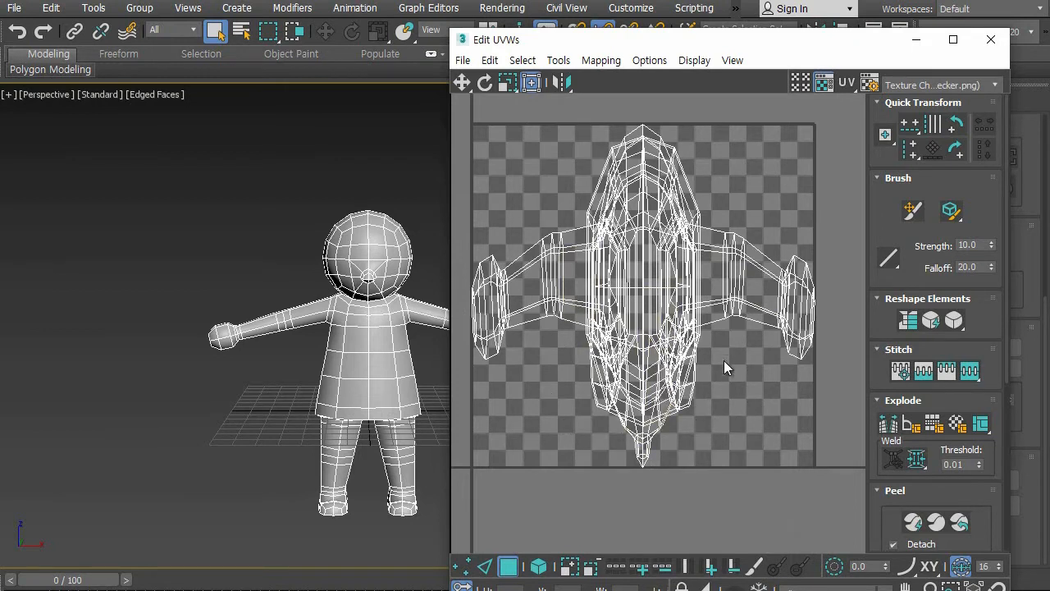
{"action": "middle_click_drag", "start_coordinate": [735, 375], "coordinate": [732, 420]}
{"action": "middle_click_drag", "start_coordinate": [685, 372], "coordinate": [729, 380]}
{"action": "middle_click_drag", "start_coordinate": [712, 433], "coordinate": [767, 429], "text": "ctrl+alt"}
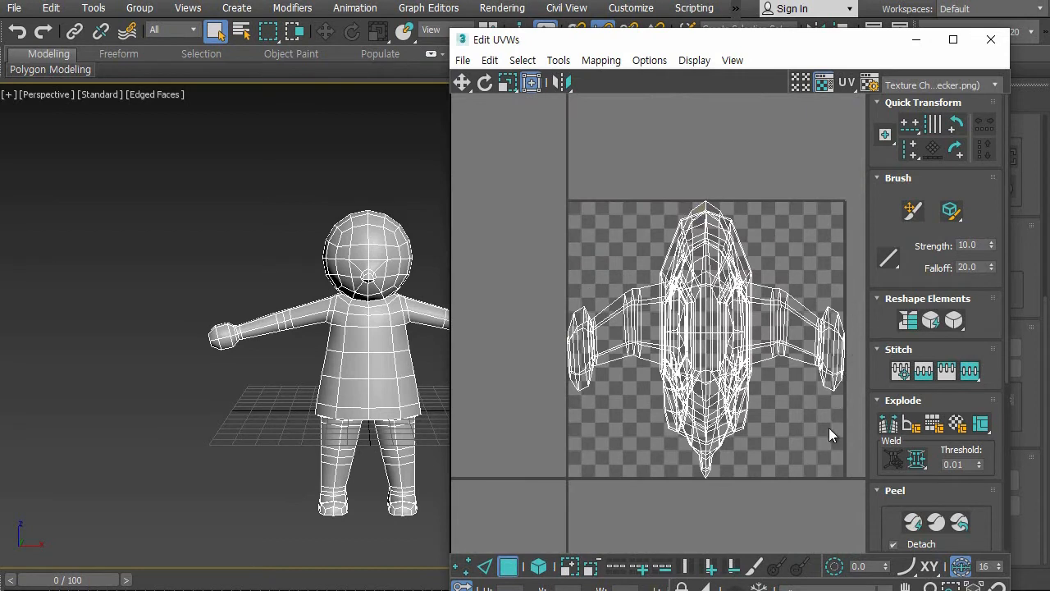
{"action": "middle_click_drag", "start_coordinate": [782, 352], "coordinate": [769, 357]}
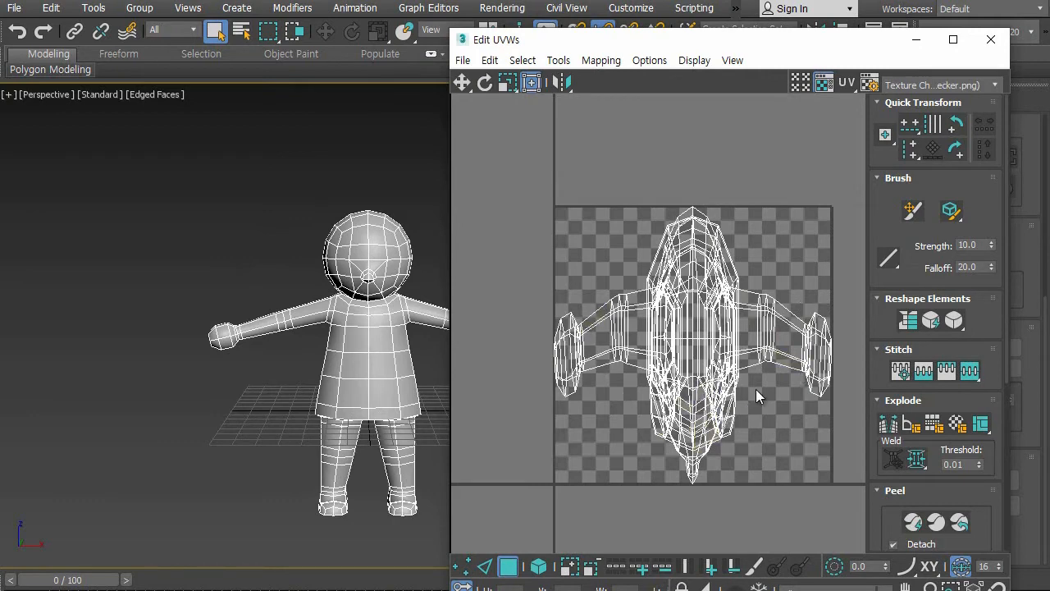
{"action": "scroll", "coordinate": [741, 365], "scroll_direction": "up", "scroll_amount": 3}
{"action": "middle_click_drag", "start_coordinate": [744, 372], "coordinate": [753, 365]}
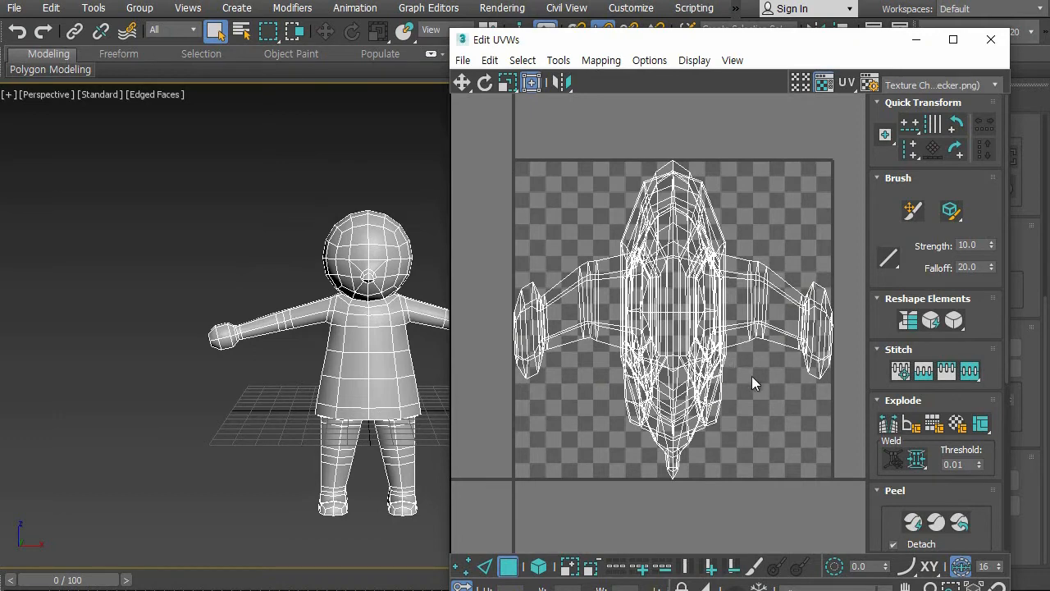
{"action": "middle_click_drag", "start_coordinate": [756, 370], "coordinate": [748, 377]}
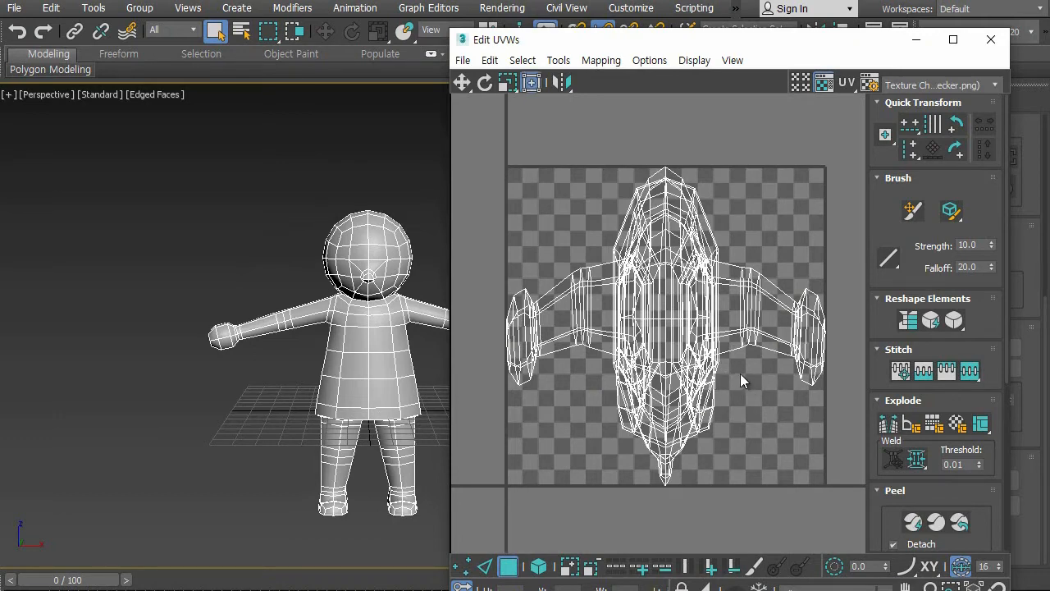
Reposition the Edit UVWs window over the viewport, leaving the modifier's Edit UVs settings and the editor's bottom toolbars in view.
{"action": "left_click_drag", "start_coordinate": [810, 43], "coordinate": [494, 42]}
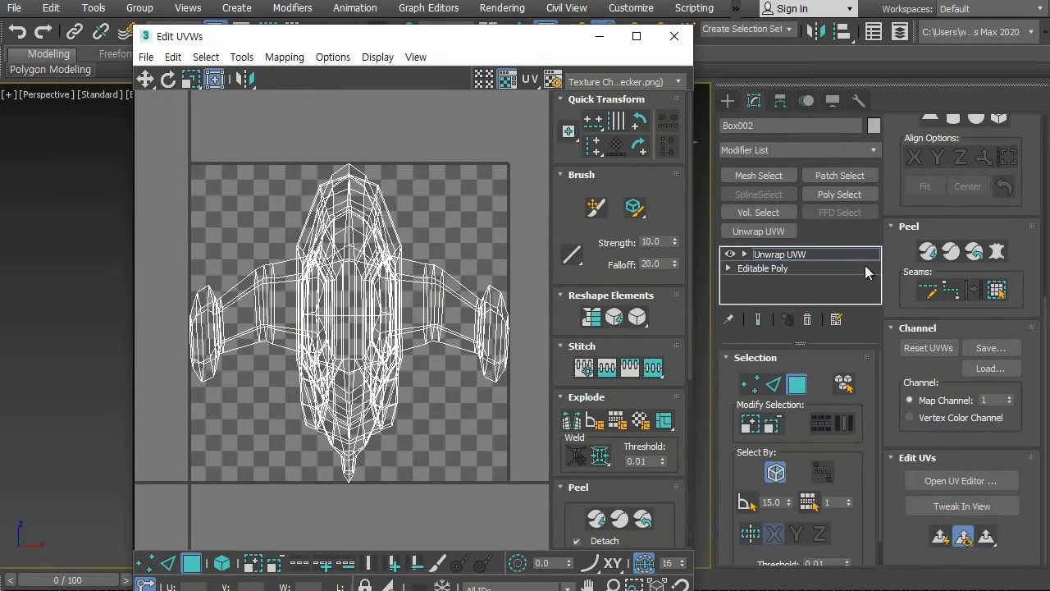
{"action": "left_click_drag", "start_coordinate": [844, 450], "coordinate": [839, 353]}
{"action": "left_click", "coordinate": [972, 502]}
{"action": "left_click", "coordinate": [936, 485]}
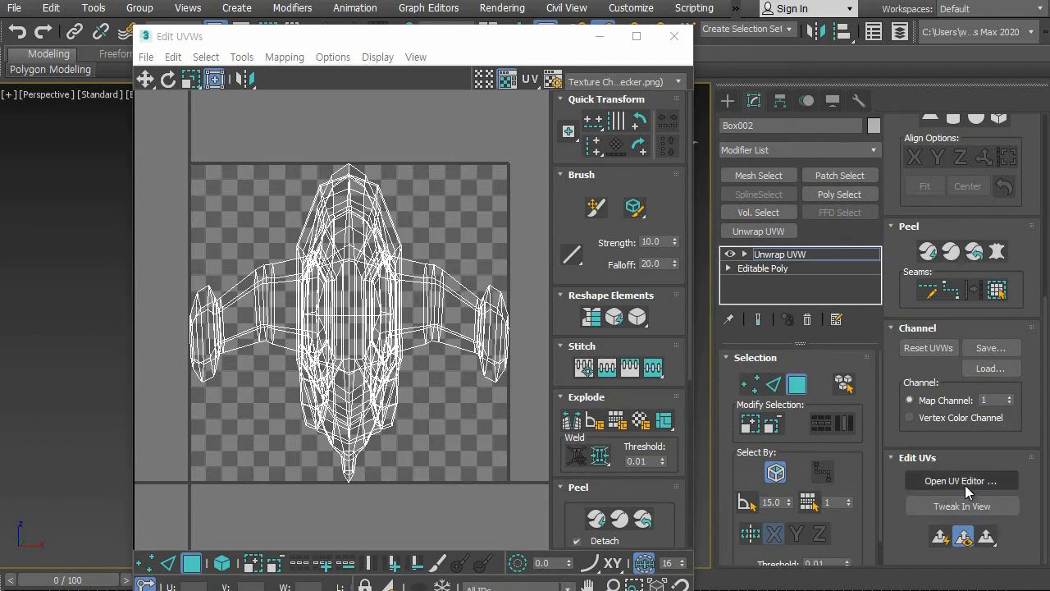
{"action": "left_click_drag", "start_coordinate": [469, 45], "coordinate": [533, 30]}
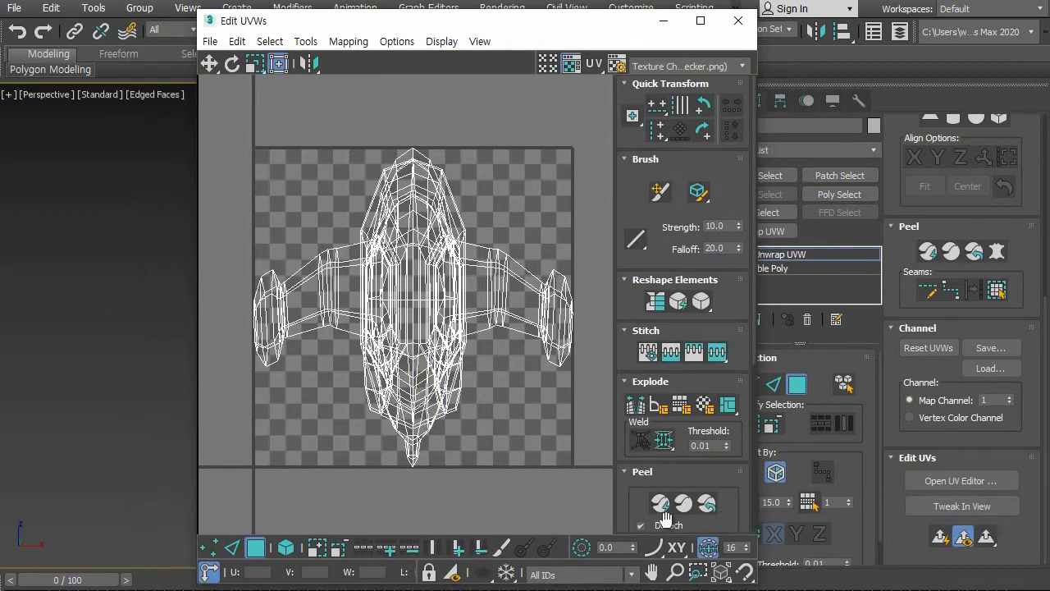
Close the Edit UVWs window to return to the character model in the viewport.
{"action": "left_click_drag", "start_coordinate": [551, 24], "coordinate": [526, 30]}
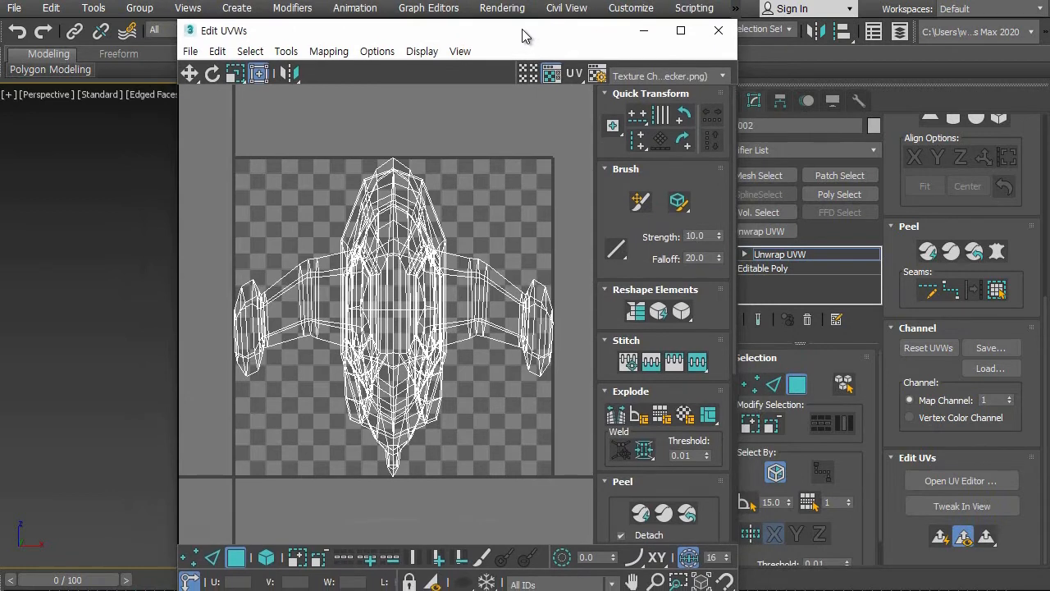
{"action": "left_click_drag", "start_coordinate": [522, 29], "coordinate": [477, 35]}
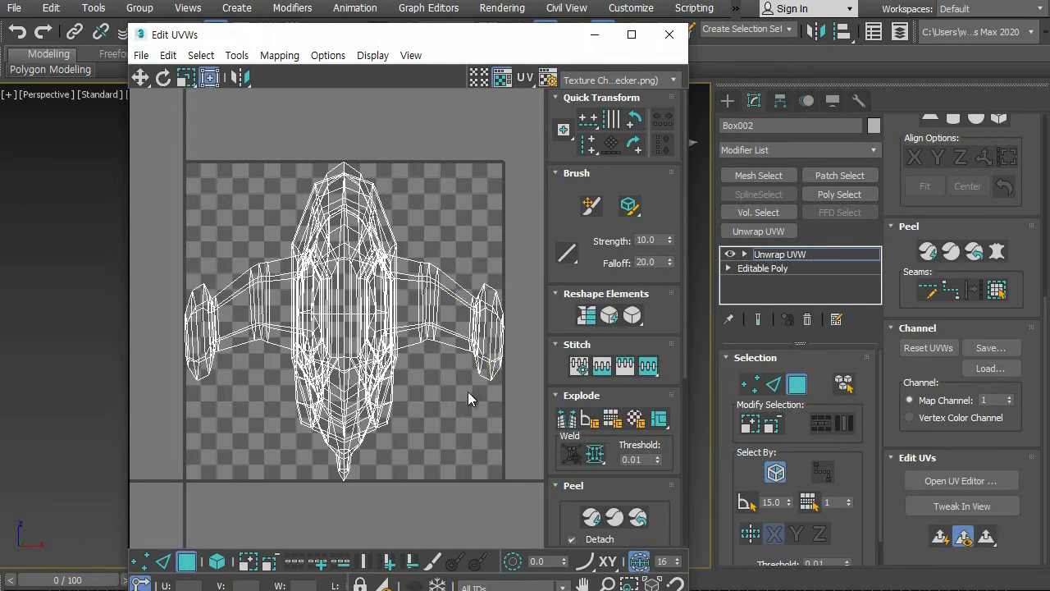
{"action": "middle_click_drag", "start_coordinate": [468, 391], "coordinate": [471, 402]}
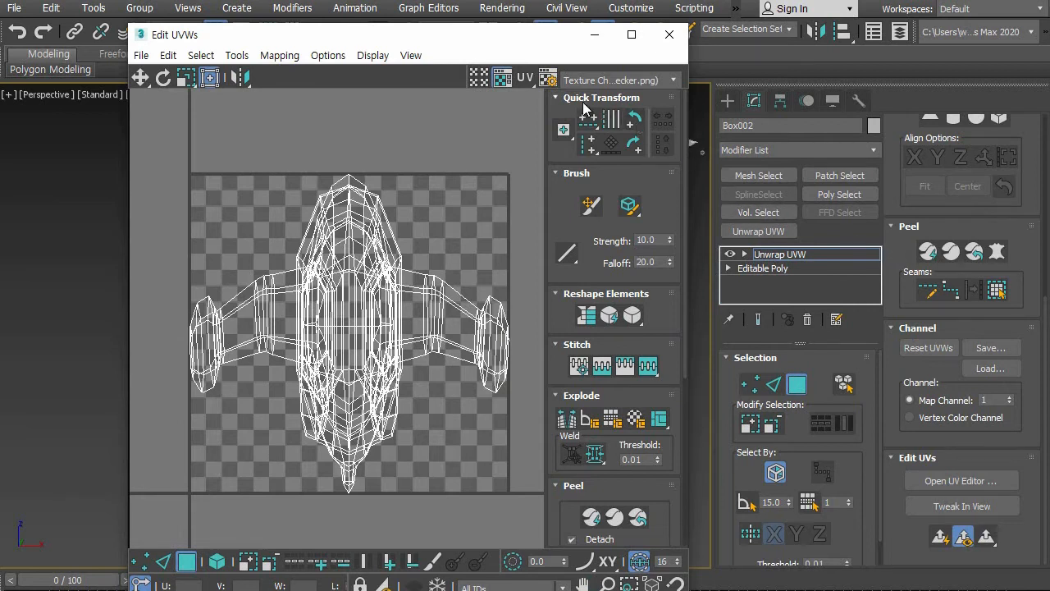
{"action": "left_click_drag", "start_coordinate": [487, 36], "coordinate": [446, 33]}
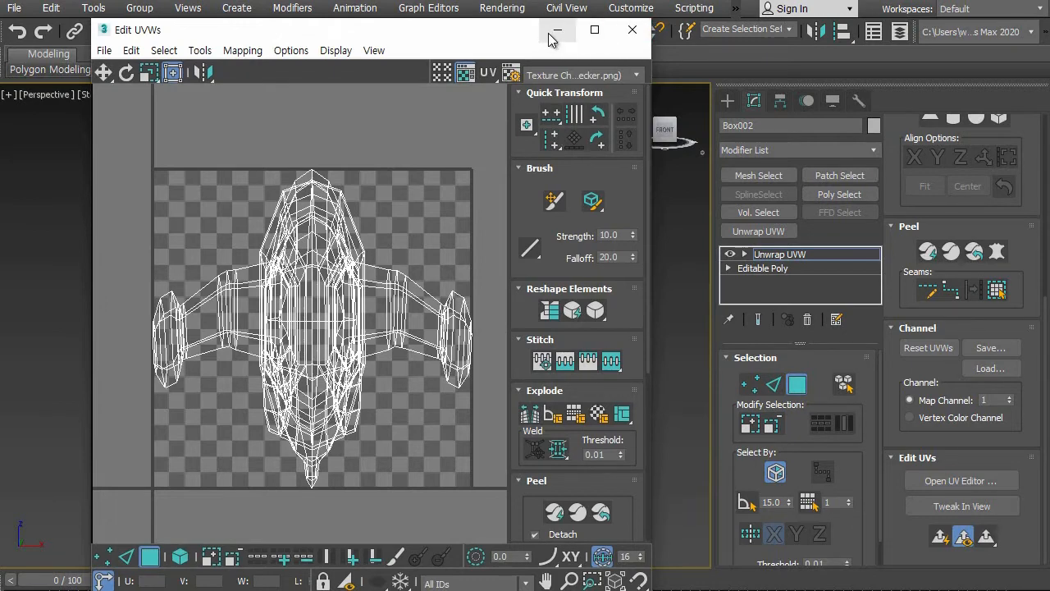
{"action": "left_click", "coordinate": [636, 36]}
{"action": "scroll", "coordinate": [522, 234], "scroll_direction": "up", "scroll_amount": 3}
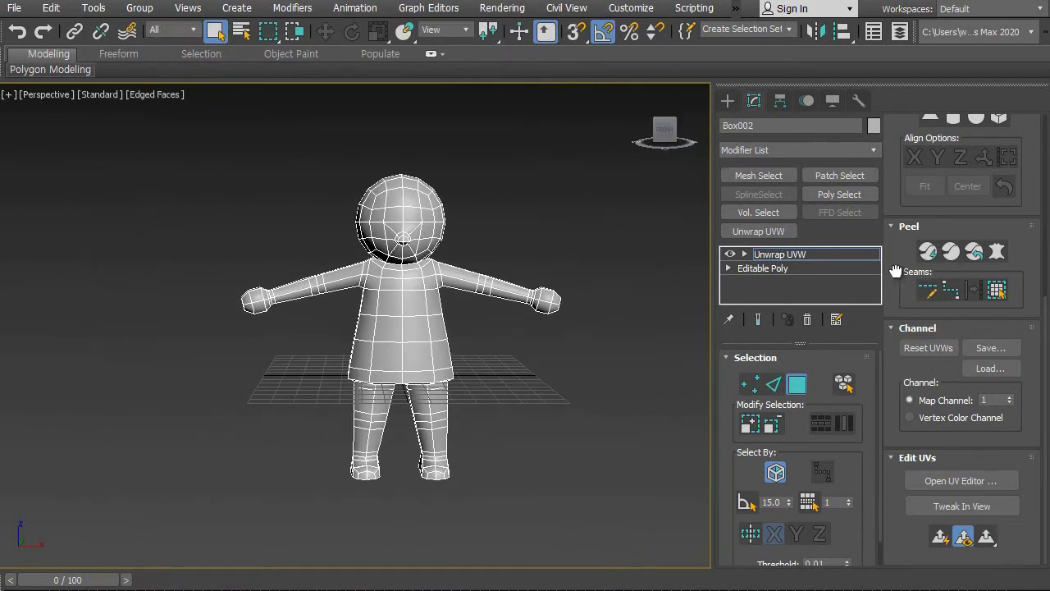
{"action": "scroll", "coordinate": [914, 232], "scroll_direction": "up", "scroll_amount": 3}
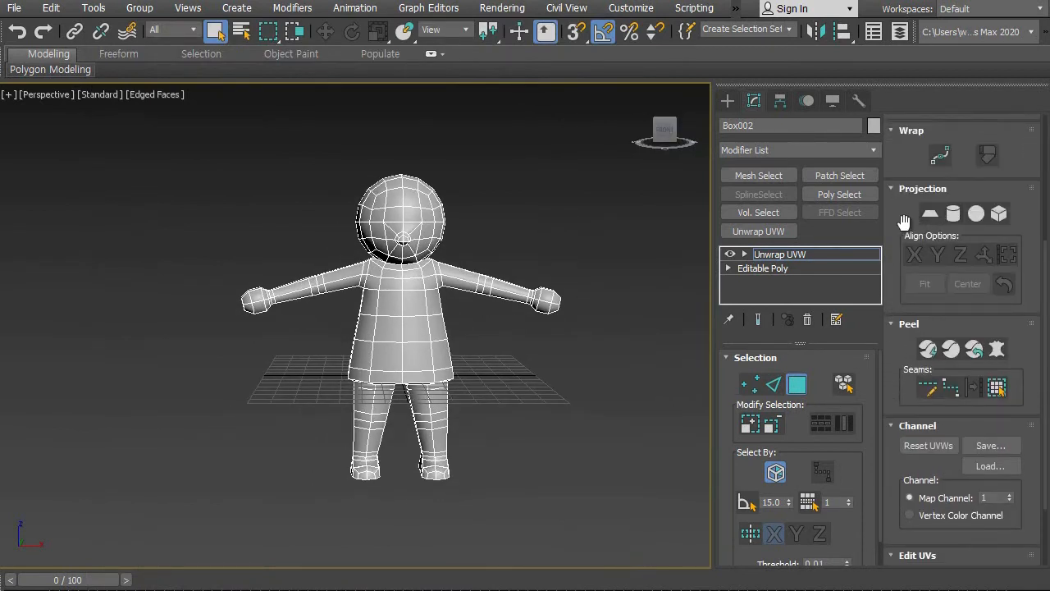
Examine the whole character from several angles, looking at how the head, arms, dress and legs connect.
{"action": "mouse_move", "coordinate": [462, 400]}
{"action": "middle_mouse_down", "text": "alt"}
{"action": "mouse_move", "coordinate": [449, 376]}
{"action": "mouse_move", "coordinate": [434, 394]}
{"action": "mouse_move", "coordinate": [603, 378]}
{"action": "mouse_move", "coordinate": [677, 399]}
{"action": "mouse_move", "coordinate": [588, 422]}
{"action": "mouse_move", "coordinate": [427, 383]}
{"action": "mouse_move", "coordinate": [394, 388]}
{"action": "mouse_move", "coordinate": [461, 399]}
{"action": "middle_mouse_up", "text": "alt"}
{"action": "scroll", "coordinate": [447, 372], "scroll_direction": "up", "scroll_amount": 4}
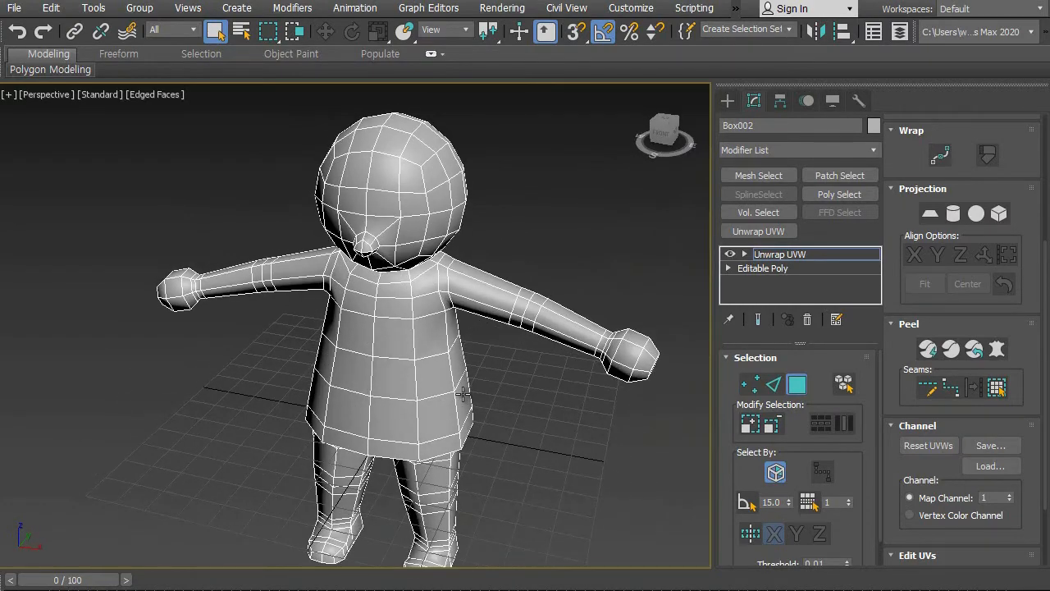
{"action": "scroll", "coordinate": [494, 371], "scroll_direction": "down", "scroll_amount": 2}
{"action": "middle_click_drag", "start_coordinate": [494, 371], "coordinate": [536, 347], "text": "alt"}
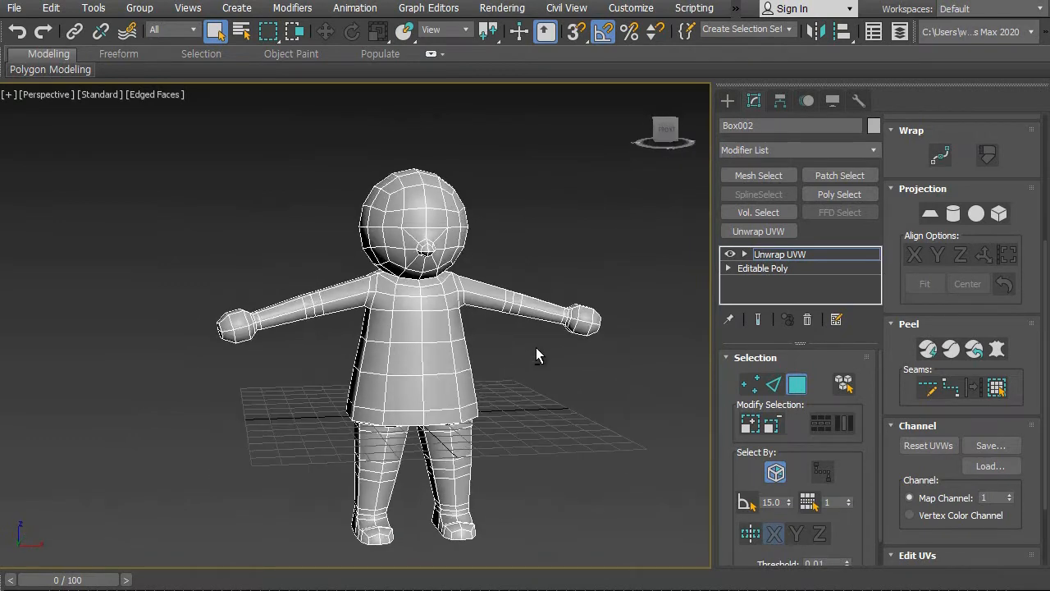
{"action": "scroll", "coordinate": [511, 339], "scroll_direction": "up", "scroll_amount": 3}
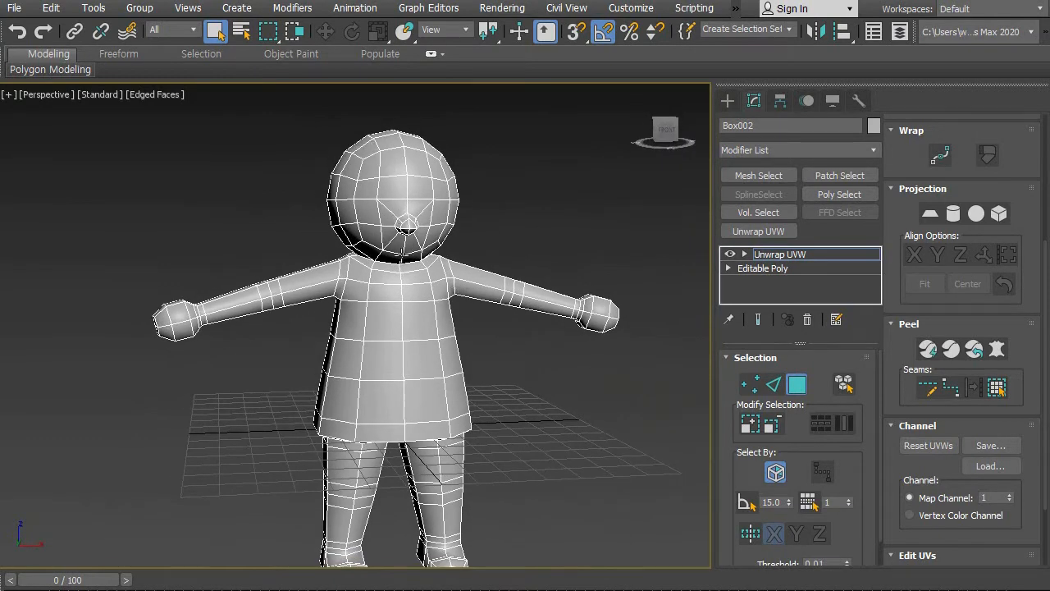
{"action": "middle_click_drag", "start_coordinate": [524, 367], "coordinate": [482, 352], "text": "alt"}
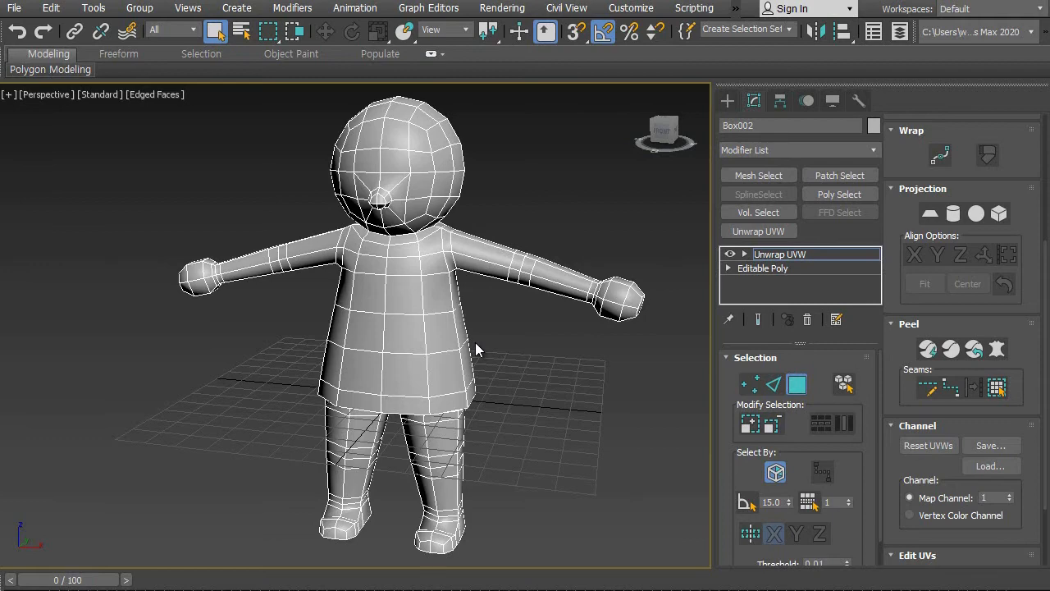
{"action": "middle_click_drag", "start_coordinate": [510, 360], "coordinate": [472, 374]}
{"action": "scroll", "coordinate": [477, 392], "scroll_direction": "down", "scroll_amount": 2}
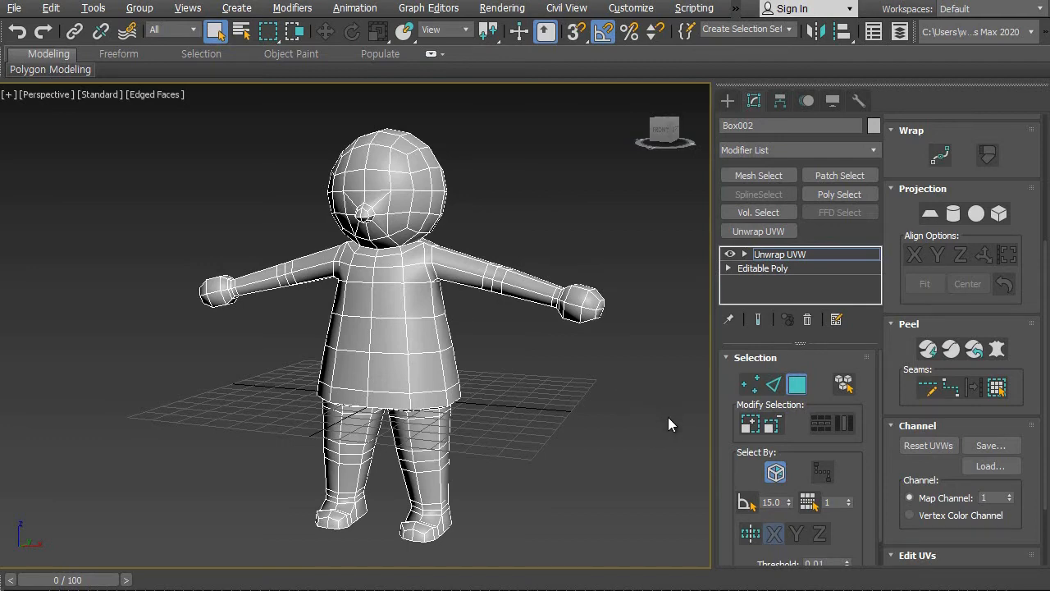
{"action": "scroll", "coordinate": [502, 369], "scroll_direction": "up", "scroll_amount": 4}
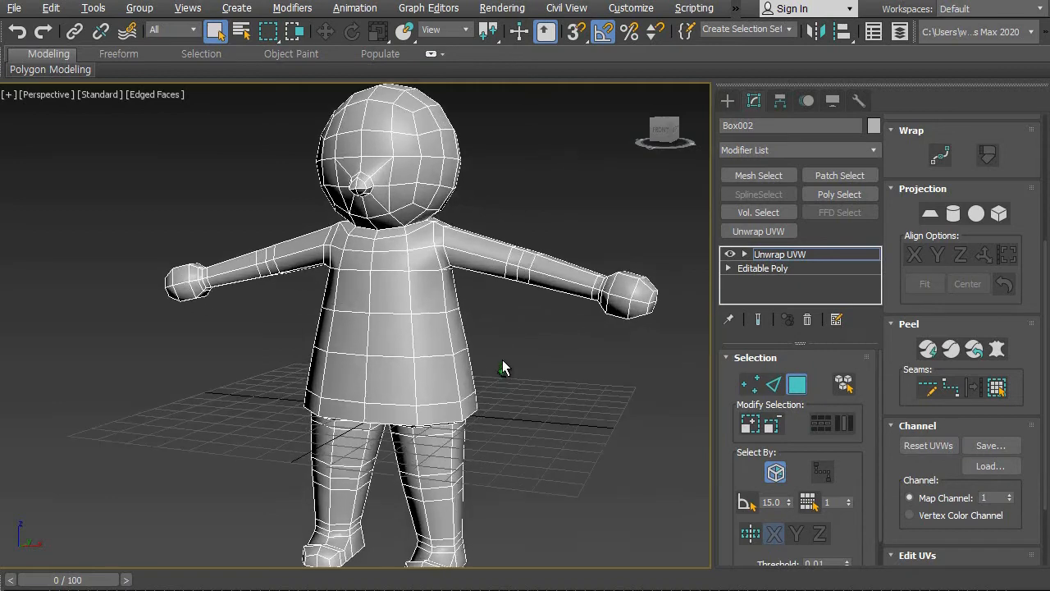
{"action": "mouse_move", "coordinate": [504, 361]}
{"action": "middle_mouse_down", "text": "alt"}
{"action": "mouse_move", "coordinate": [481, 382]}
{"action": "mouse_move", "coordinate": [447, 379]}
{"action": "mouse_move", "coordinate": [488, 361]}
{"action": "middle_mouse_up", "text": "alt"}
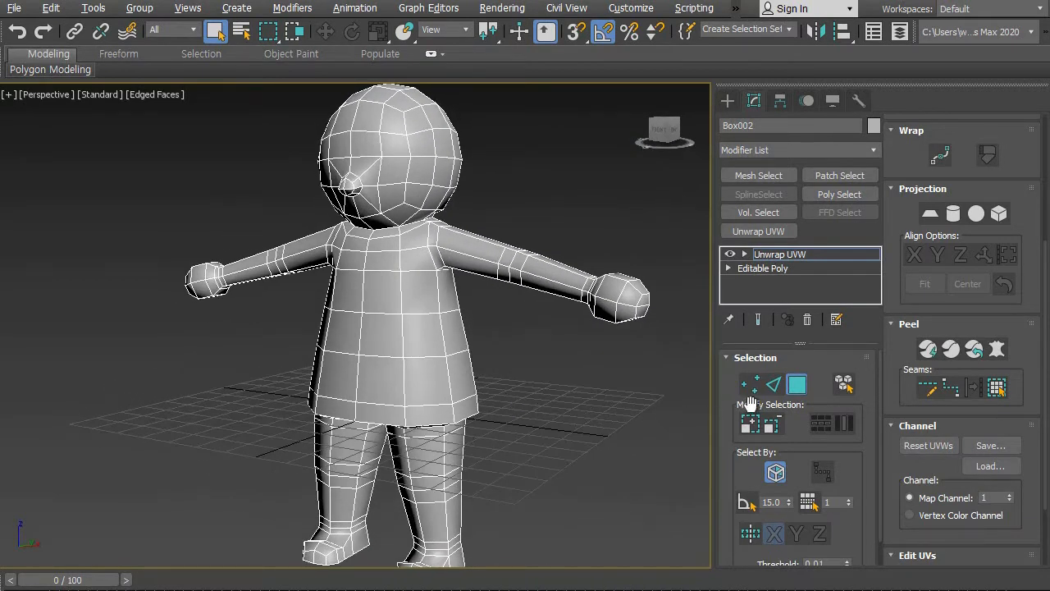
Switch the Unwrap UVW selection to edge level and deselect all edges of the character.
{"action": "left_click", "coordinate": [774, 384]}
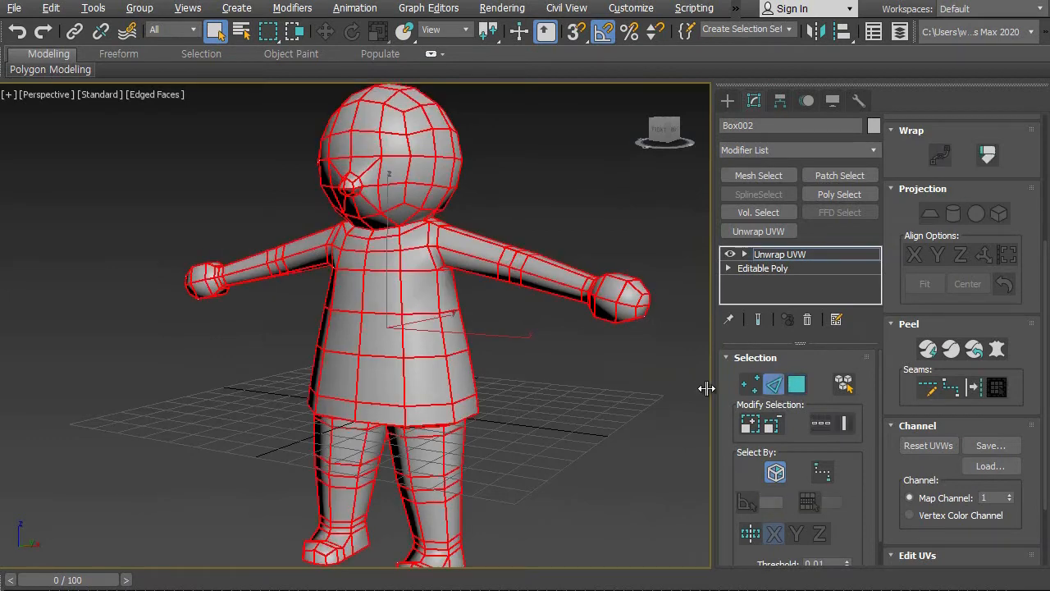
{"action": "left_click", "coordinate": [547, 348]}
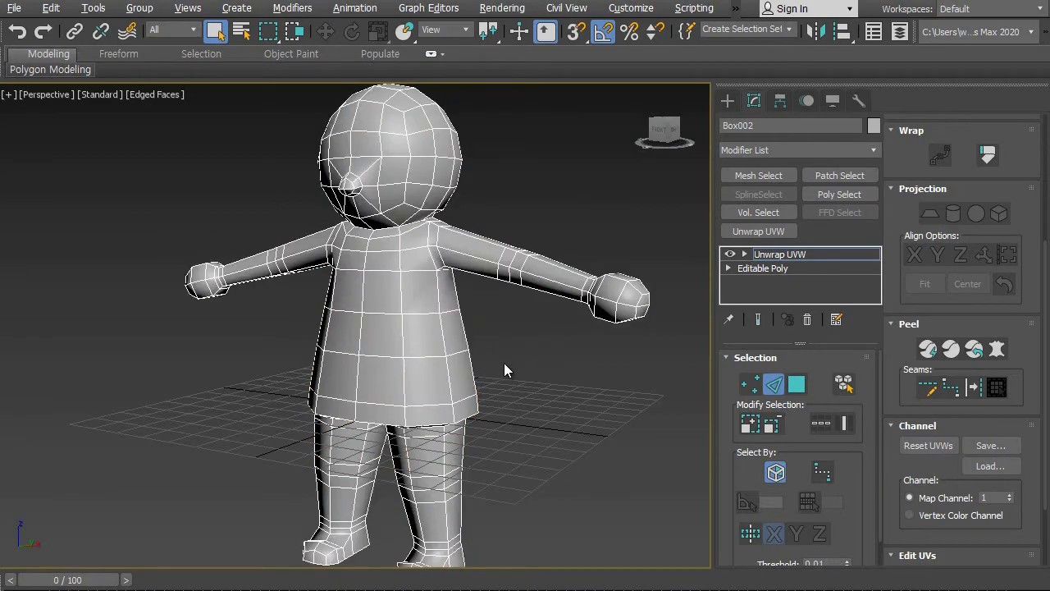
{"action": "middle_click_drag", "start_coordinate": [521, 403], "coordinate": [563, 415], "text": "alt"}
{"action": "scroll", "coordinate": [441, 402], "scroll_direction": "up", "scroll_amount": 6}
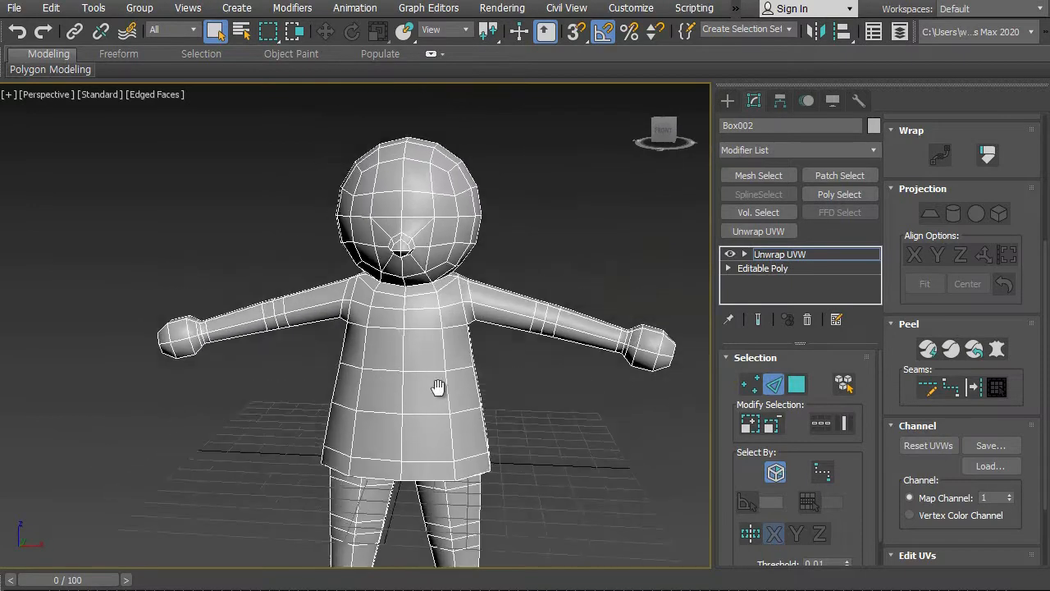
{"action": "middle_click_drag", "start_coordinate": [445, 367], "coordinate": [438, 388], "text": "alt"}
Select the complete ring of edges around the neck, where the head meets the body.
{"action": "left_click", "coordinate": [402, 299]}
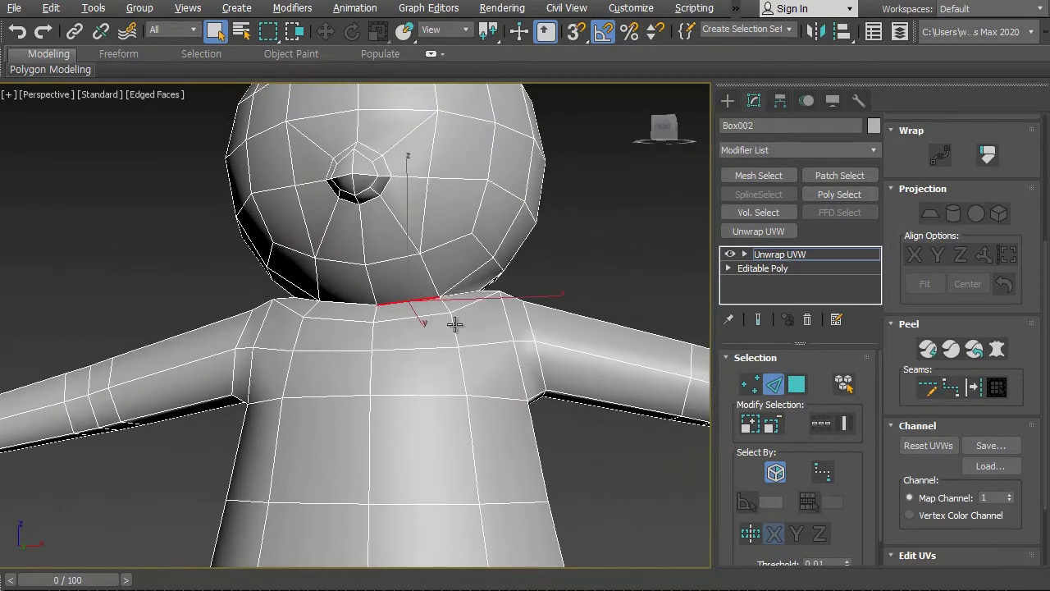
{"action": "middle_click_drag", "start_coordinate": [451, 320], "coordinate": [403, 352], "text": "alt"}
{"action": "left_click", "coordinate": [470, 288], "text": "ctrl"}
{"action": "middle_click_drag", "start_coordinate": [469, 324], "coordinate": [447, 379]}
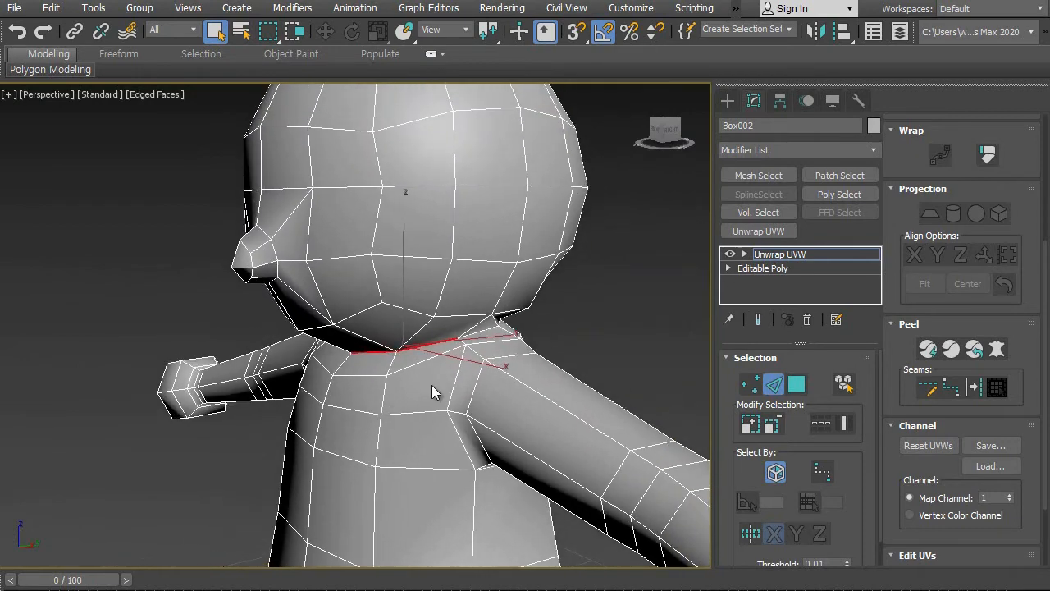
{"action": "scroll", "coordinate": [463, 376], "scroll_direction": "up", "scroll_amount": 3}
{"action": "left_click", "coordinate": [497, 297], "text": "ctrl"}
{"action": "middle_click_drag", "start_coordinate": [572, 333], "coordinate": [469, 333], "text": "alt"}
{"action": "left_click", "coordinate": [476, 301], "text": "ctrl"}
{"action": "middle_click_drag", "start_coordinate": [551, 339], "coordinate": [490, 350], "text": "alt"}
{"action": "left_click", "coordinate": [482, 293], "text": "ctrl"}
{"action": "left_click", "coordinate": [565, 291], "text": "ctrl"}
{"action": "middle_click_drag", "start_coordinate": [659, 366], "coordinate": [561, 370], "text": "alt"}
{"action": "left_click", "coordinate": [529, 302], "text": "ctrl"}
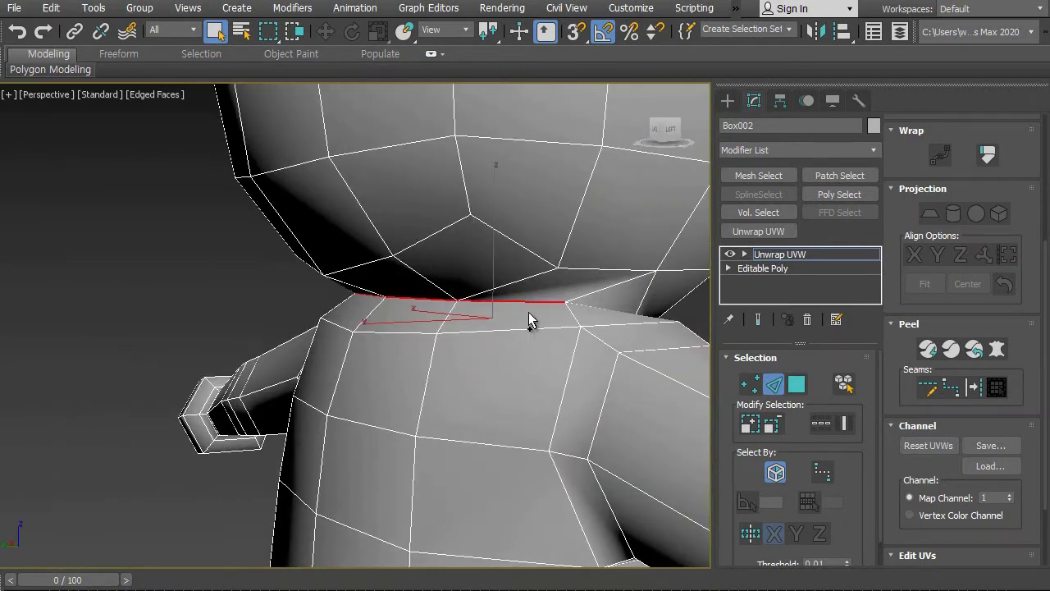
{"action": "middle_click_drag", "start_coordinate": [534, 320], "coordinate": [512, 380], "text": "alt"}
{"action": "left_click", "coordinate": [527, 332], "text": "ctrl"}
{"action": "middle_click_drag", "start_coordinate": [626, 381], "coordinate": [576, 397], "text": "alt"}
{"action": "scroll", "coordinate": [576, 397], "scroll_direction": "down", "scroll_amount": 3}
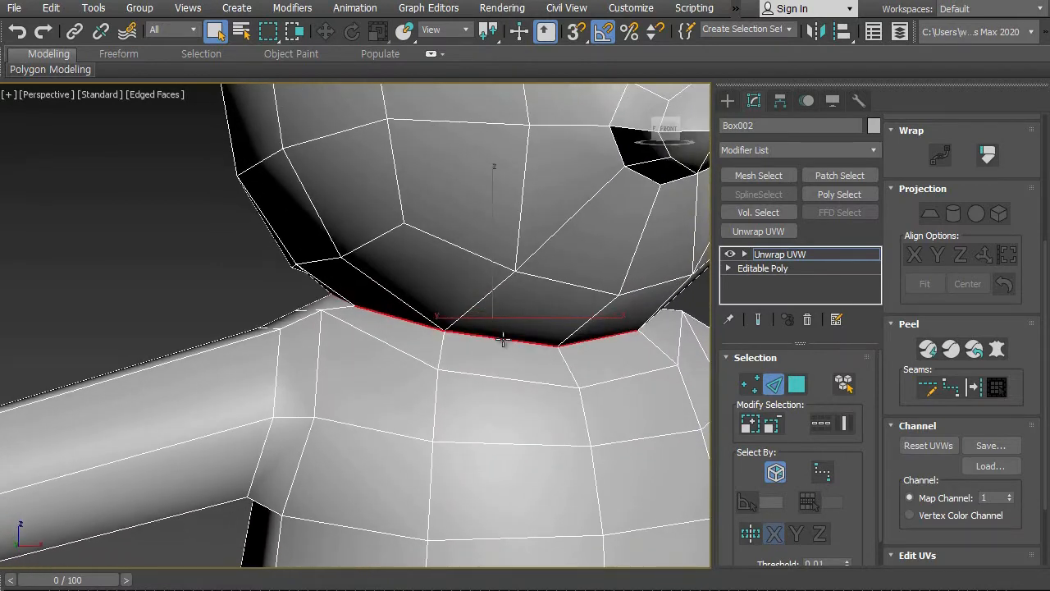
{"action": "scroll", "coordinate": [547, 364], "scroll_direction": "down", "scroll_amount": 5}
{"action": "middle_click_drag", "start_coordinate": [554, 448], "coordinate": [434, 382], "text": "alt"}
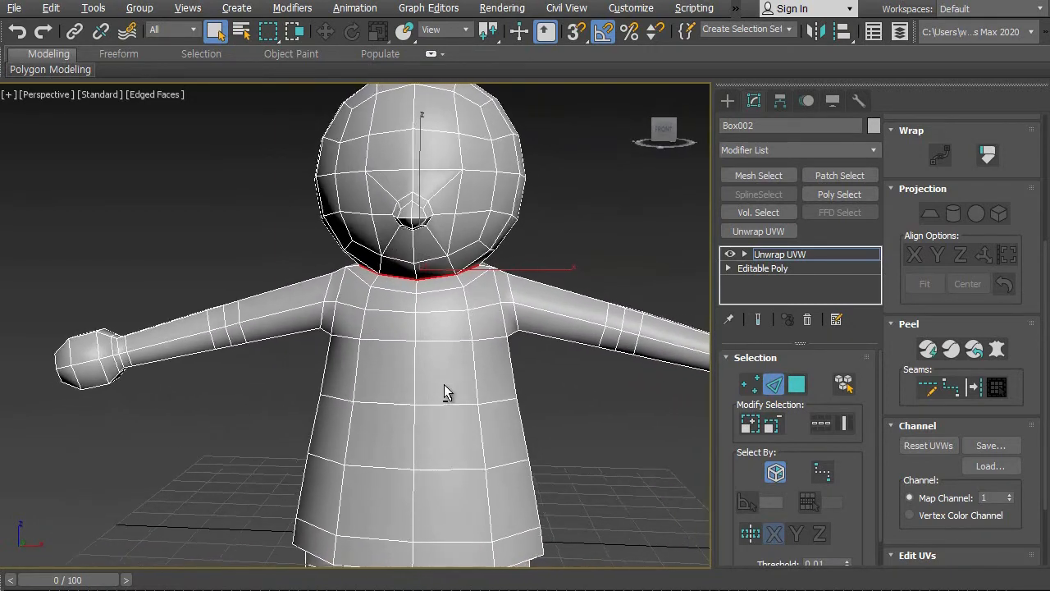
Reopen the UV Editor and place it beside the character, comparing the selected neck edges in both views.
{"action": "left_click_drag", "start_coordinate": [896, 469], "coordinate": [901, 372]}
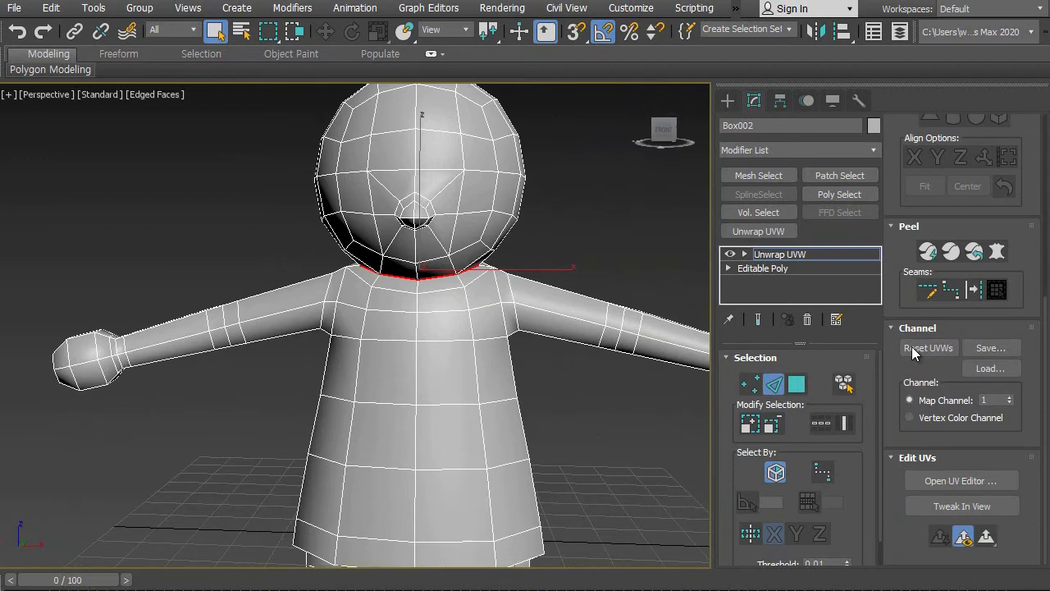
{"action": "left_click", "coordinate": [938, 484]}
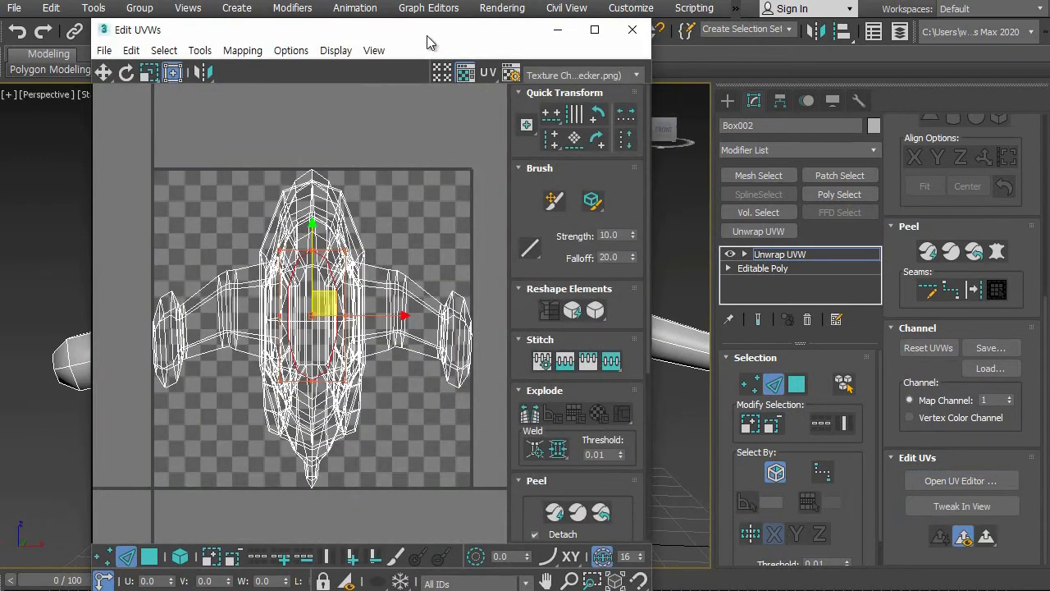
{"action": "left_click_drag", "start_coordinate": [430, 42], "coordinate": [798, 44]}
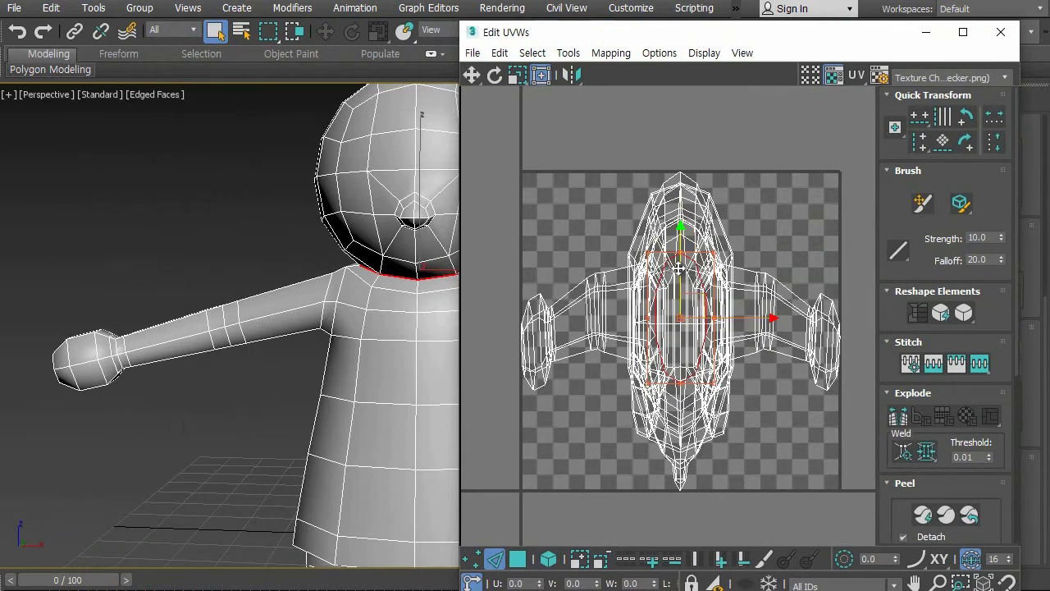
{"action": "scroll", "coordinate": [691, 265], "scroll_direction": "up", "scroll_amount": 5}
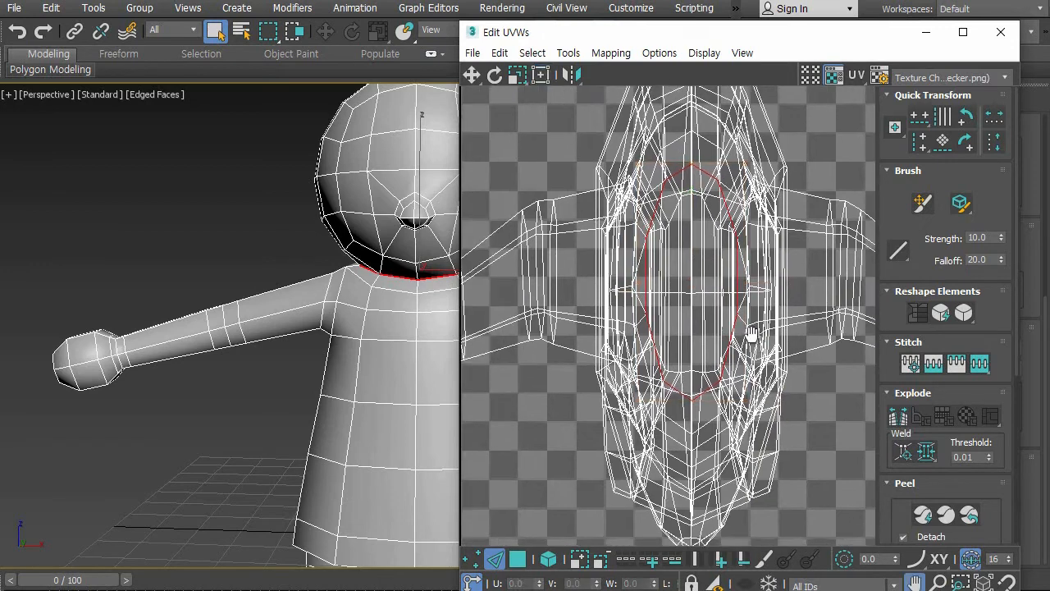
{"action": "scroll", "coordinate": [702, 336], "scroll_direction": "down", "scroll_amount": 4}
{"action": "middle_click_drag", "start_coordinate": [419, 343], "coordinate": [276, 347], "text": "alt"}
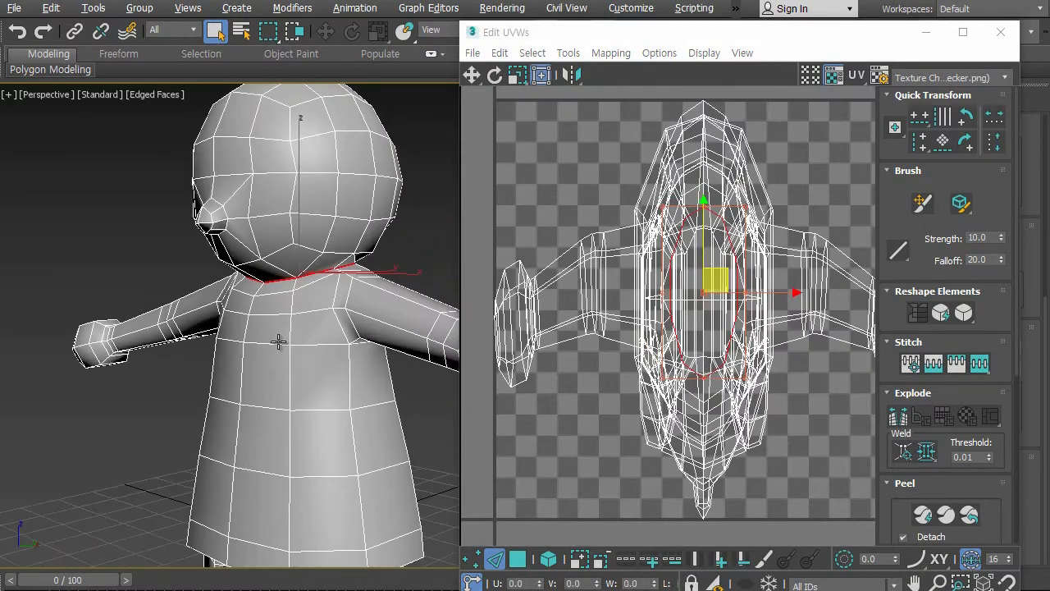
Break the UVs along the selected neck edges and inspect the resulting seam all around the neck.
{"action": "left_click", "coordinate": [898, 420]}
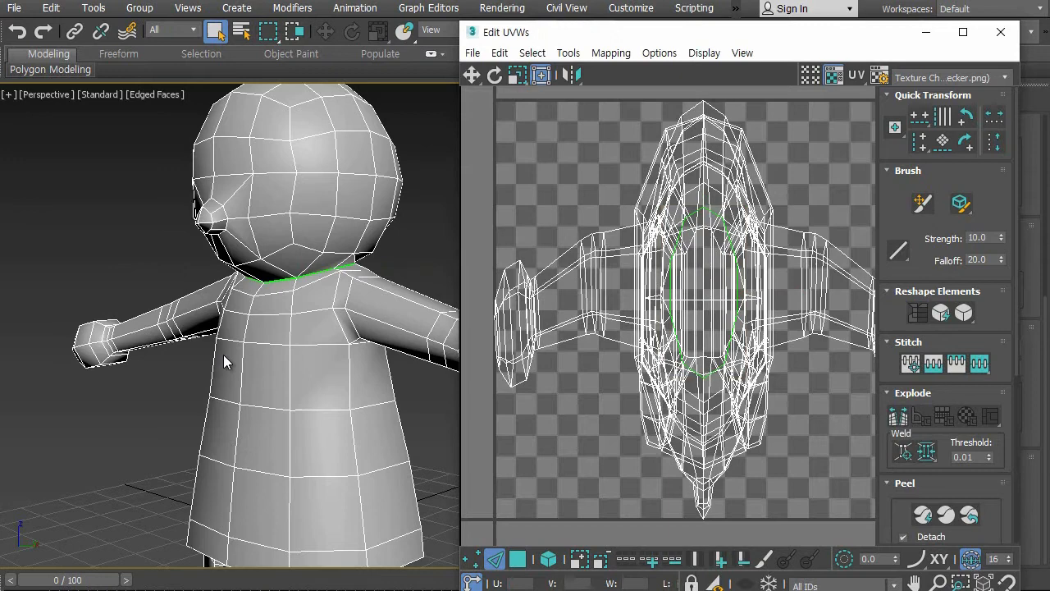
{"action": "middle_click_drag", "start_coordinate": [221, 281], "coordinate": [279, 291], "text": "alt"}
{"action": "scroll", "coordinate": [279, 291], "scroll_direction": "up", "scroll_amount": 3}
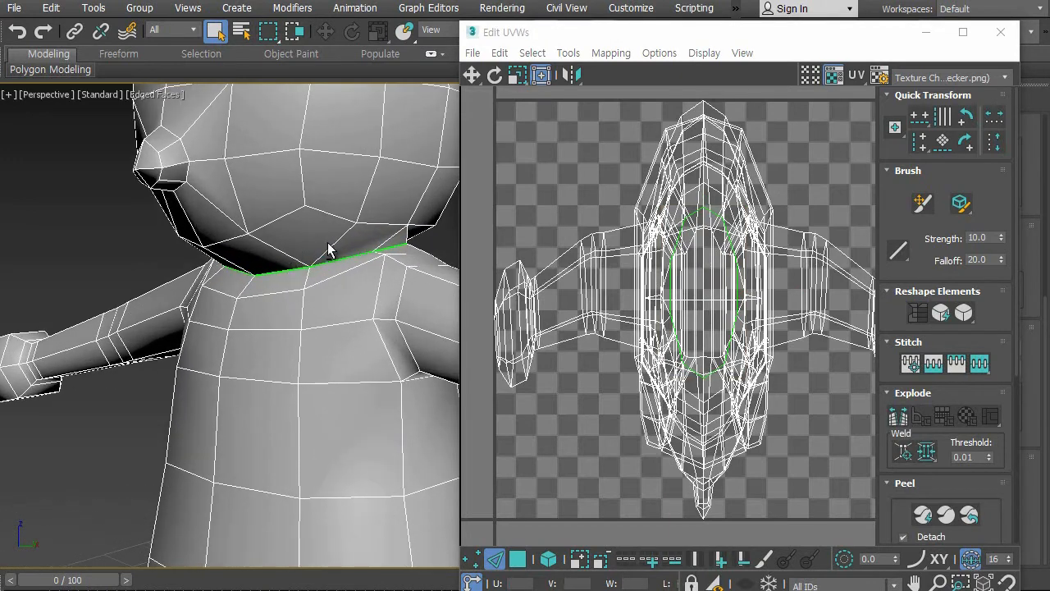
{"action": "middle_click_drag", "start_coordinate": [294, 286], "coordinate": [245, 259], "text": "alt"}
{"action": "middle_click_drag", "start_coordinate": [403, 314], "coordinate": [225, 319], "text": "alt"}
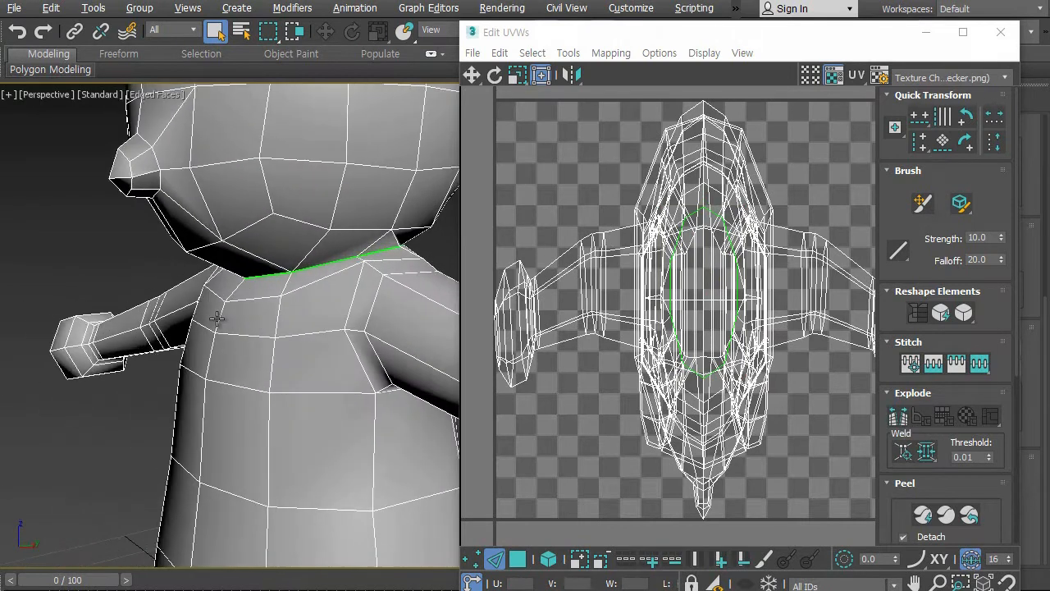
{"action": "scroll", "coordinate": [329, 337], "scroll_direction": "down", "scroll_amount": 3}
{"action": "middle_click_drag", "start_coordinate": [329, 339], "coordinate": [259, 344]}
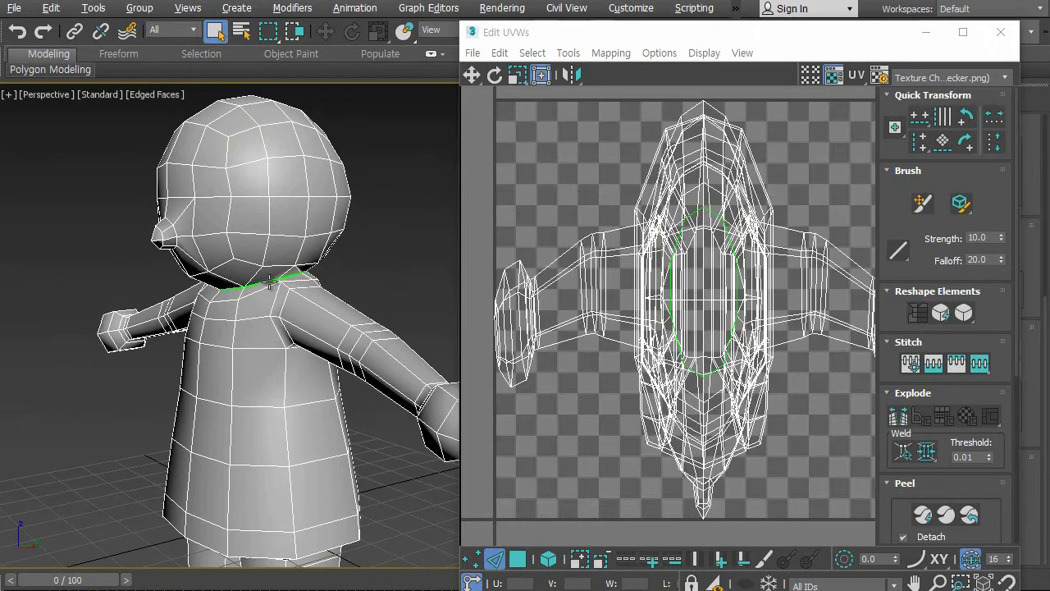
{"action": "middle_click_drag", "start_coordinate": [382, 322], "coordinate": [234, 318], "text": "alt"}
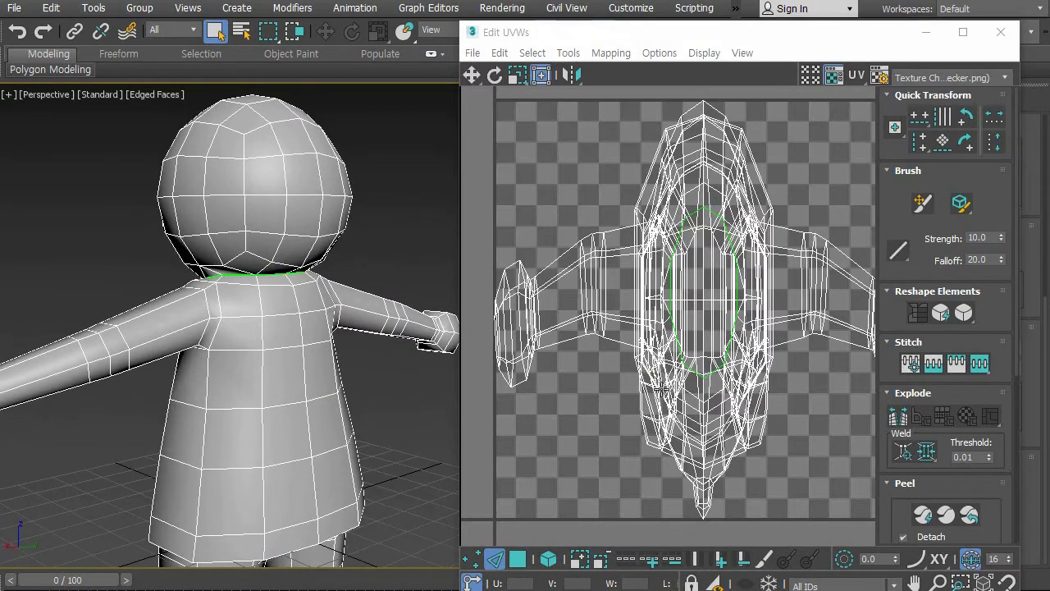
{"action": "middle_click_drag", "start_coordinate": [661, 388], "coordinate": [649, 364]}
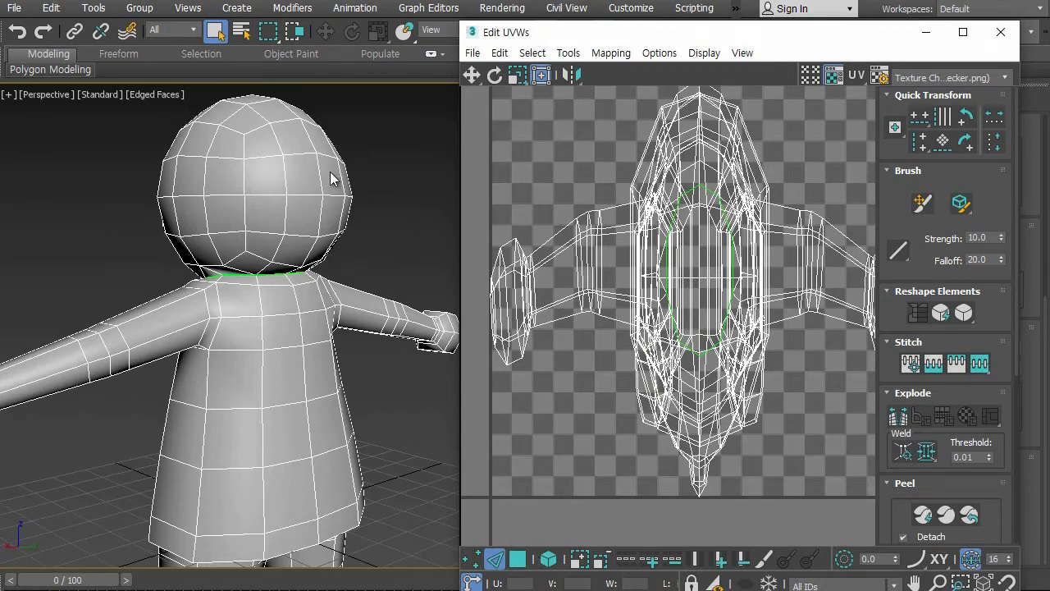
Switch the UV selection to polygon level and select one polygon on the upper back of the head.
{"action": "left_click", "coordinate": [519, 559]}
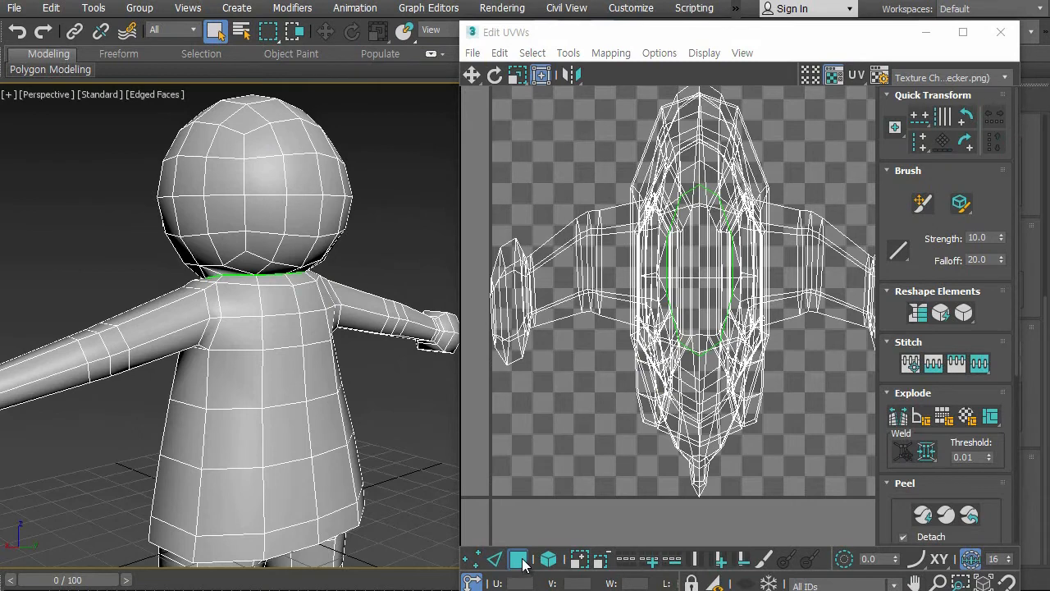
{"action": "left_click", "coordinate": [266, 147]}
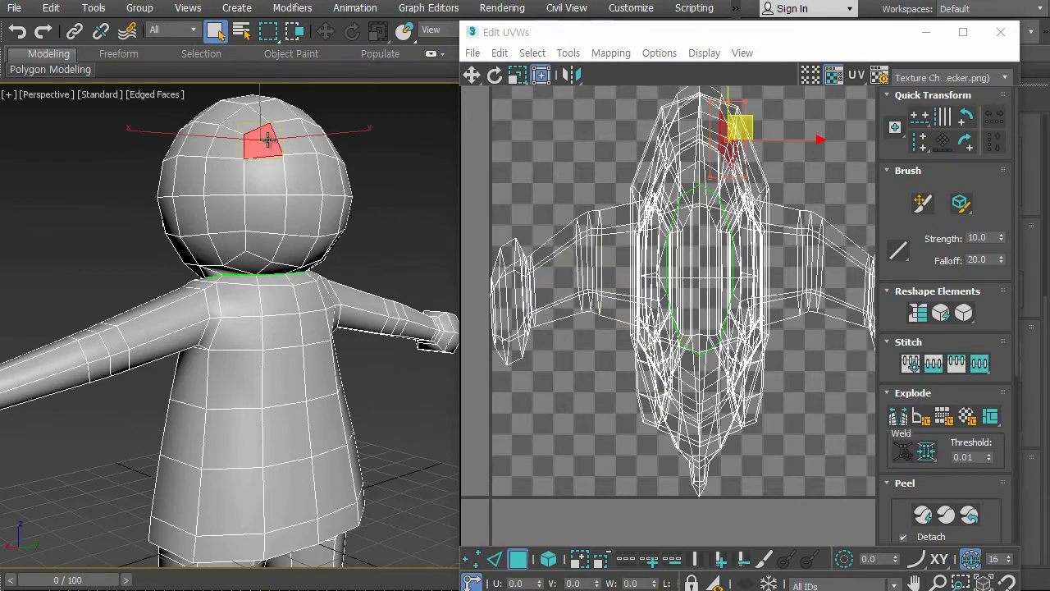
{"action": "middle_click_drag", "start_coordinate": [714, 212], "coordinate": [681, 343]}
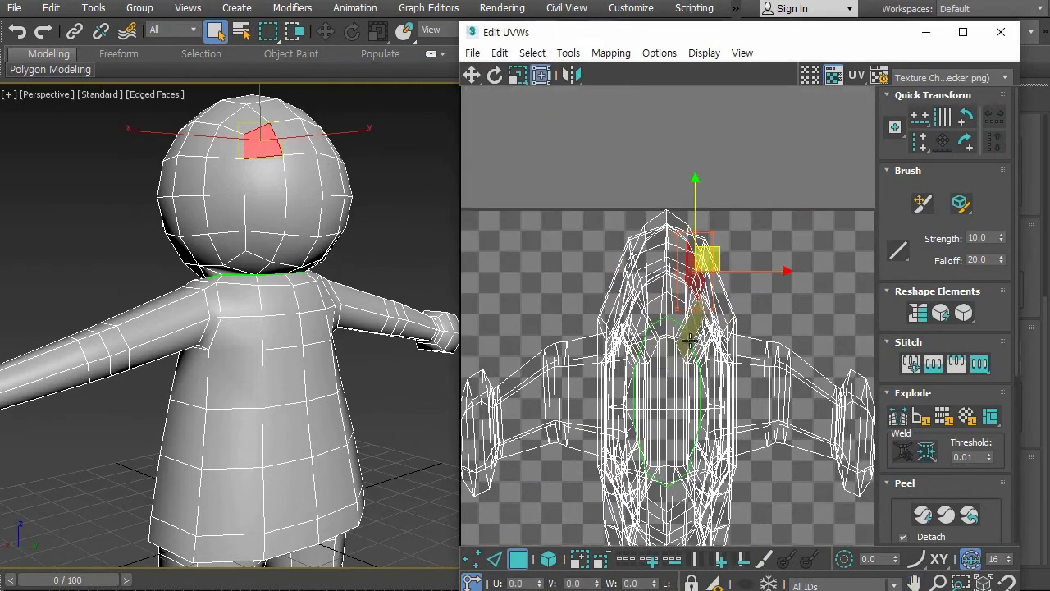
Enable UV element selection and select the whole head as one element, checking its coverage on the model.
{"action": "scroll", "coordinate": [681, 343], "scroll_direction": "up", "scroll_amount": 2}
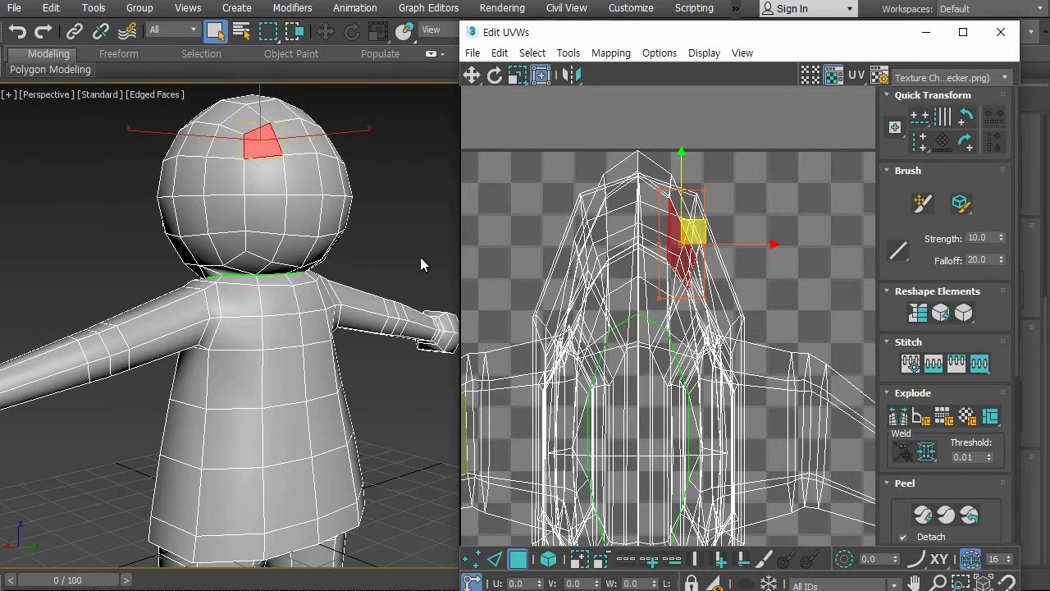
{"action": "scroll", "coordinate": [689, 205], "scroll_direction": "down", "scroll_amount": 5}
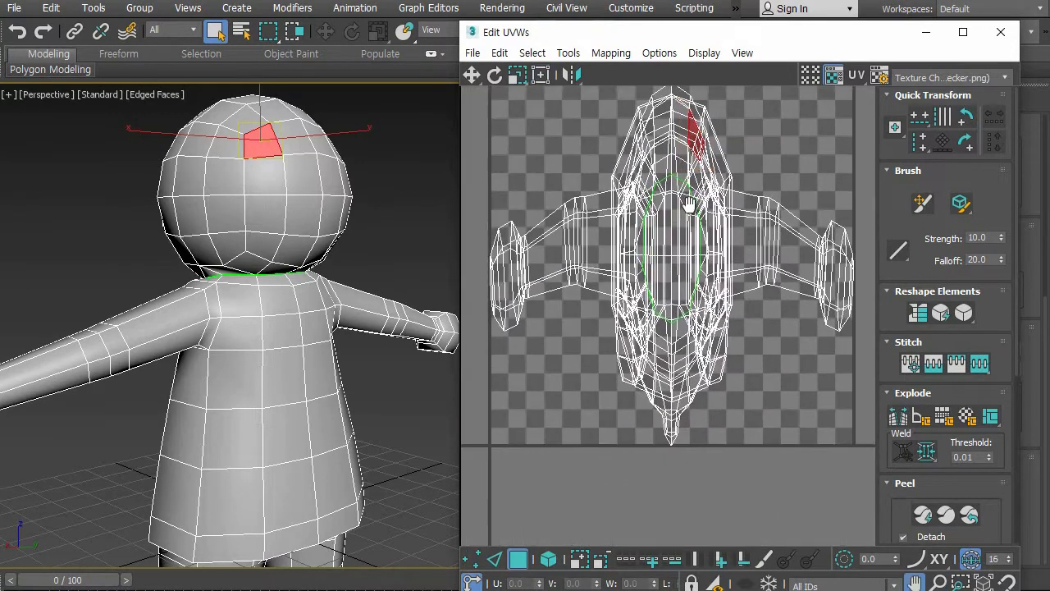
{"action": "middle_click_drag", "start_coordinate": [689, 205], "coordinate": [687, 228]}
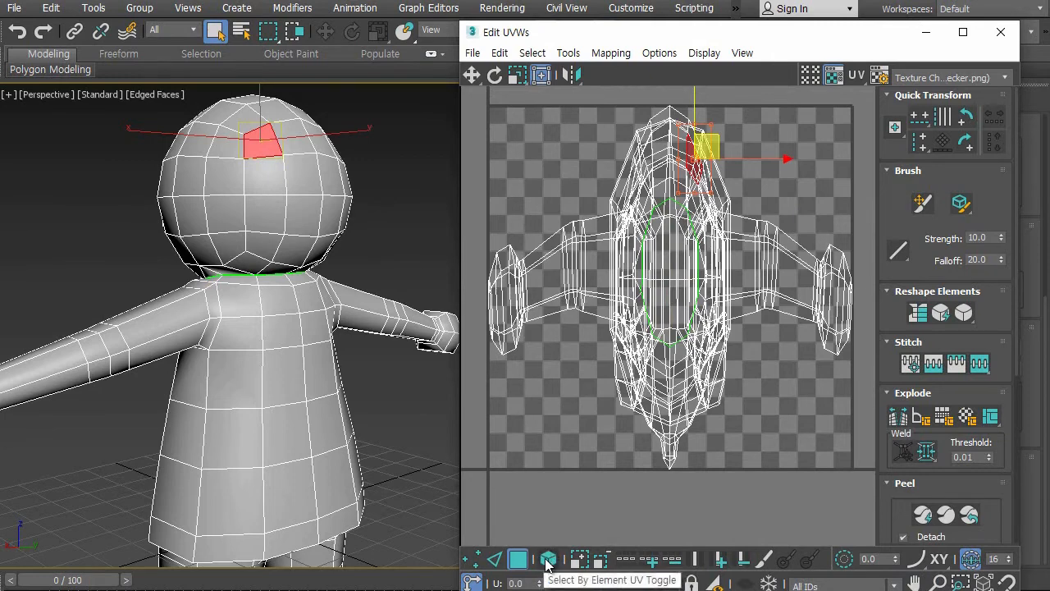
{"action": "left_click", "coordinate": [547, 560]}
{"action": "left_click", "coordinate": [575, 486]}
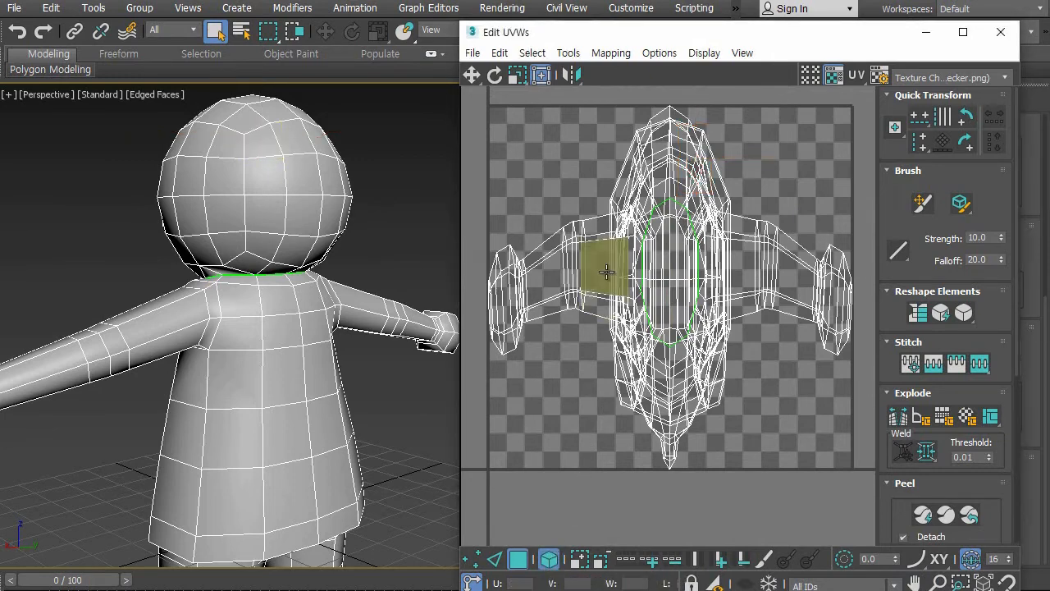
{"action": "left_click", "coordinate": [681, 112]}
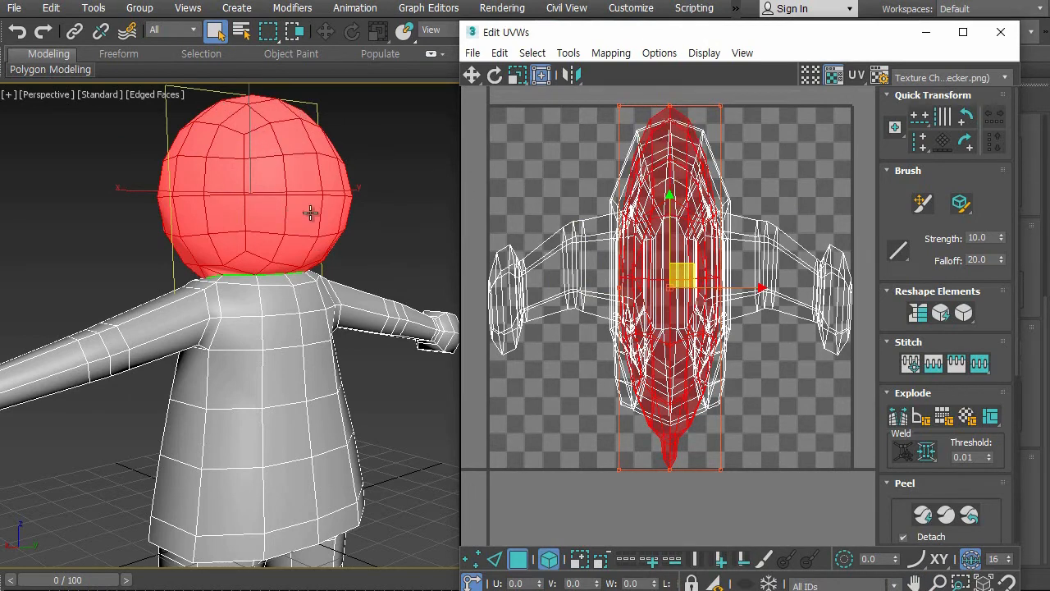
{"action": "middle_click_drag", "start_coordinate": [277, 306], "coordinate": [493, 336], "text": "alt"}
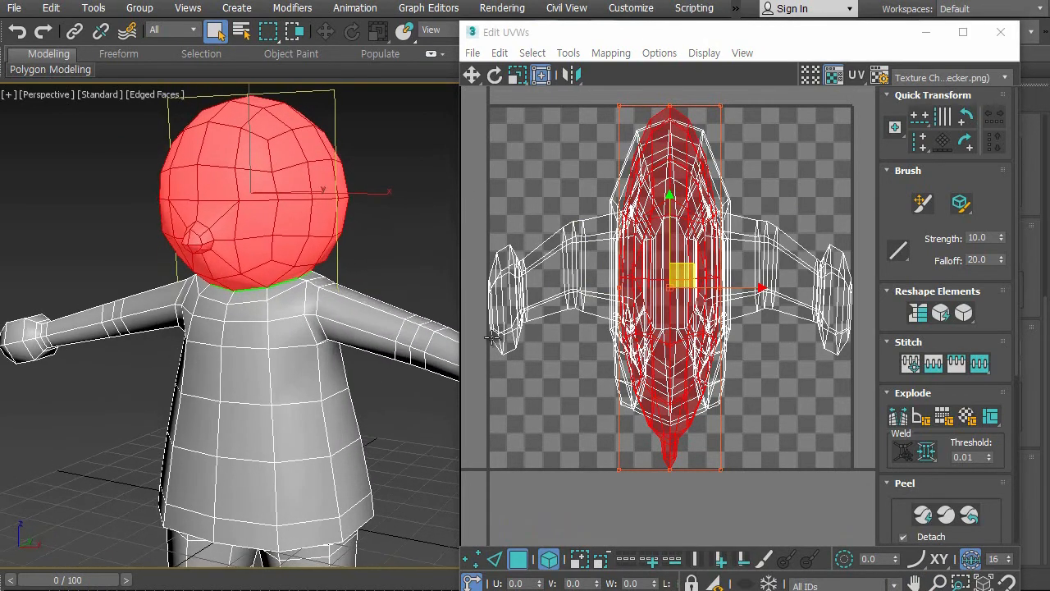
Move the head's UV shell sideways out of the checker tile, clear of the body's UVs, and deselect it.
{"action": "scroll", "coordinate": [722, 386], "scroll_direction": "down", "scroll_amount": 4}
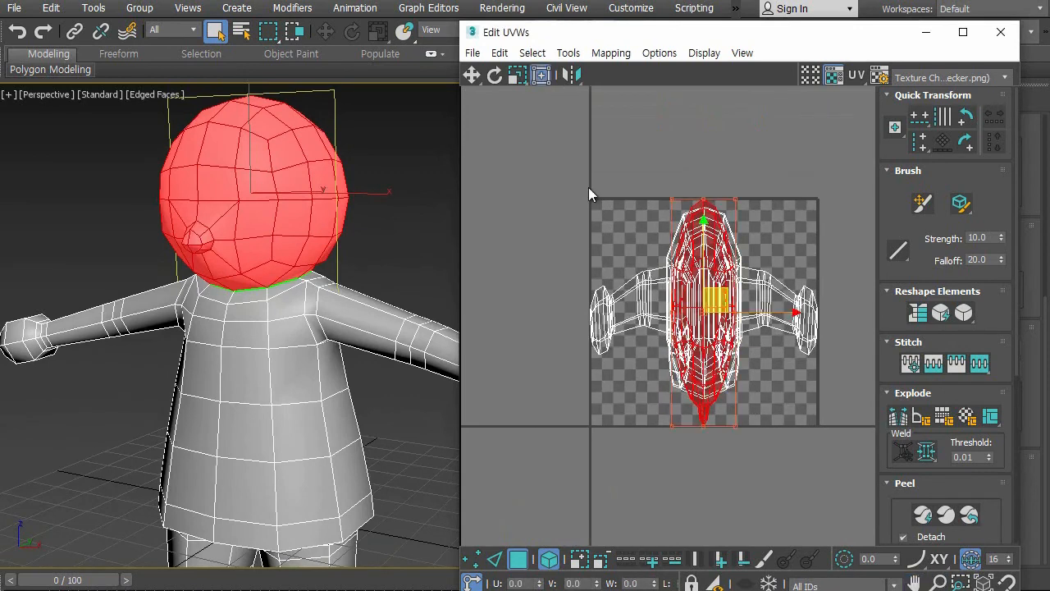
{"action": "left_click", "coordinate": [538, 75]}
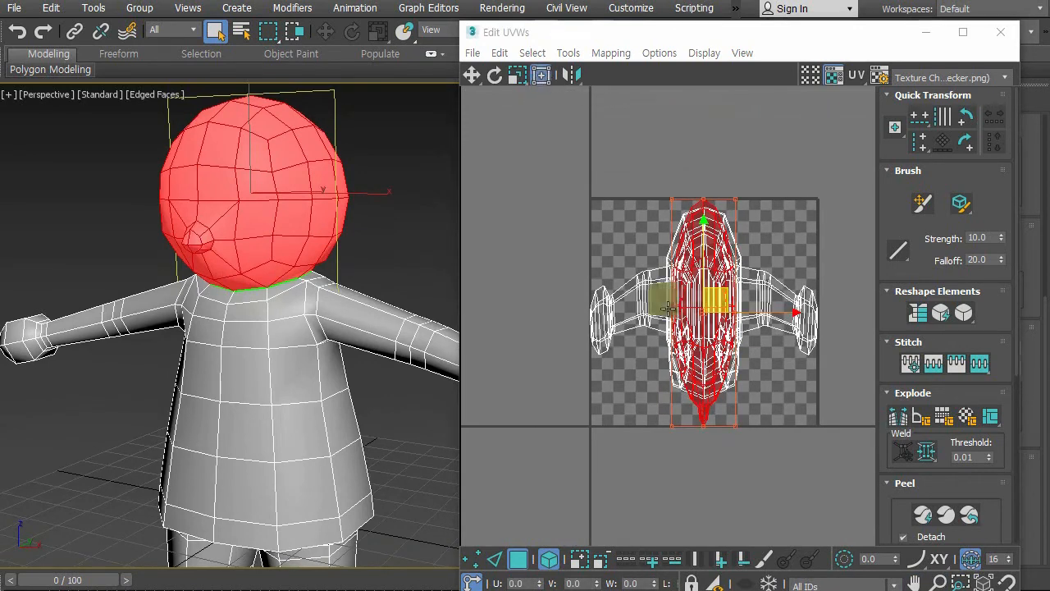
{"action": "left_click_drag", "start_coordinate": [717, 290], "coordinate": [525, 282]}
{"action": "middle_click_drag", "start_coordinate": [631, 415], "coordinate": [713, 411]}
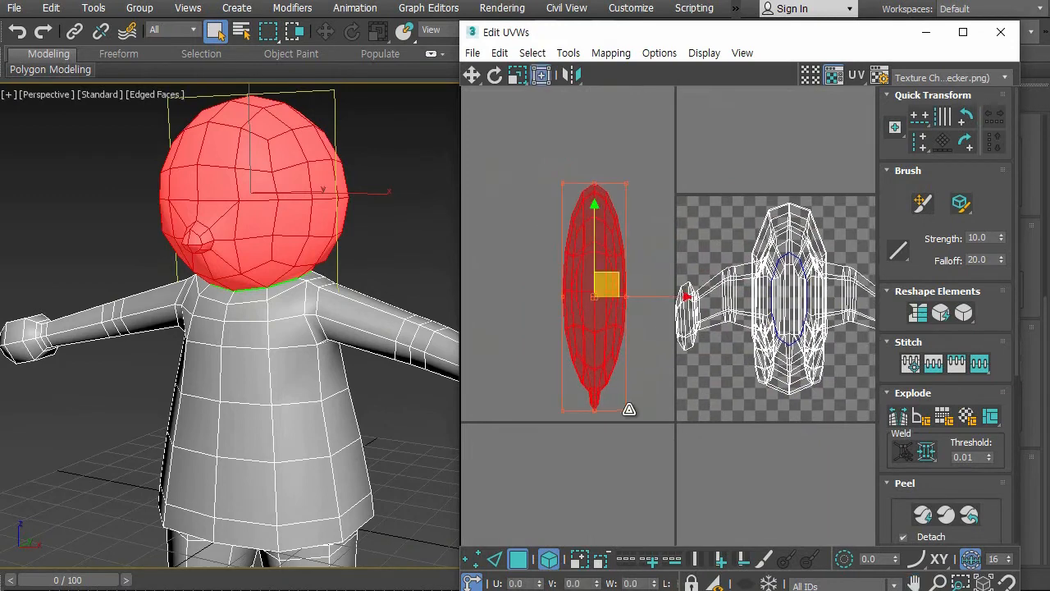
{"action": "left_click", "coordinate": [653, 415]}
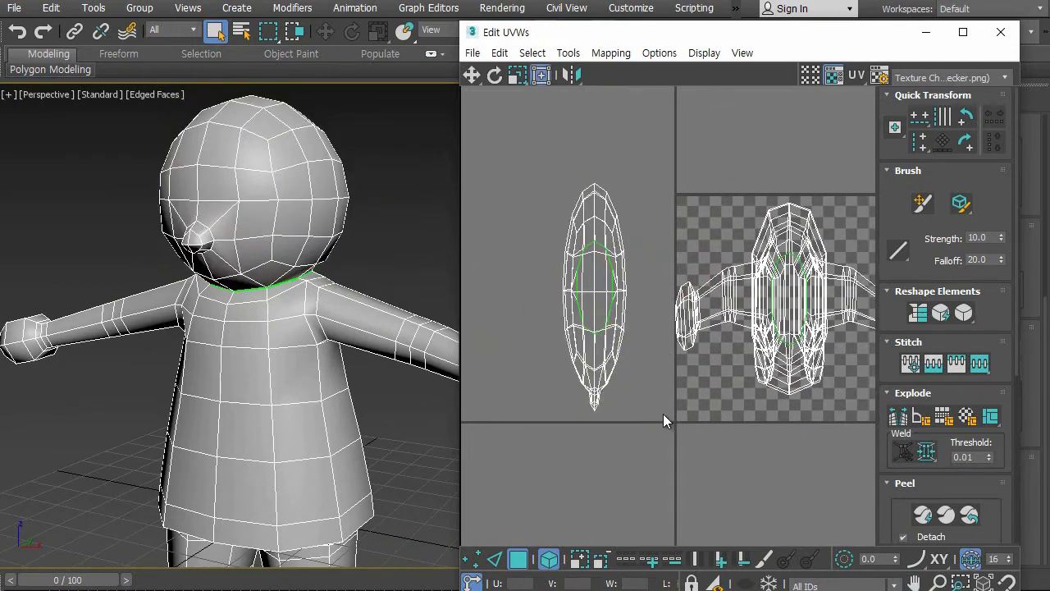
{"action": "middle_click_drag", "start_coordinate": [658, 418], "coordinate": [643, 423]}
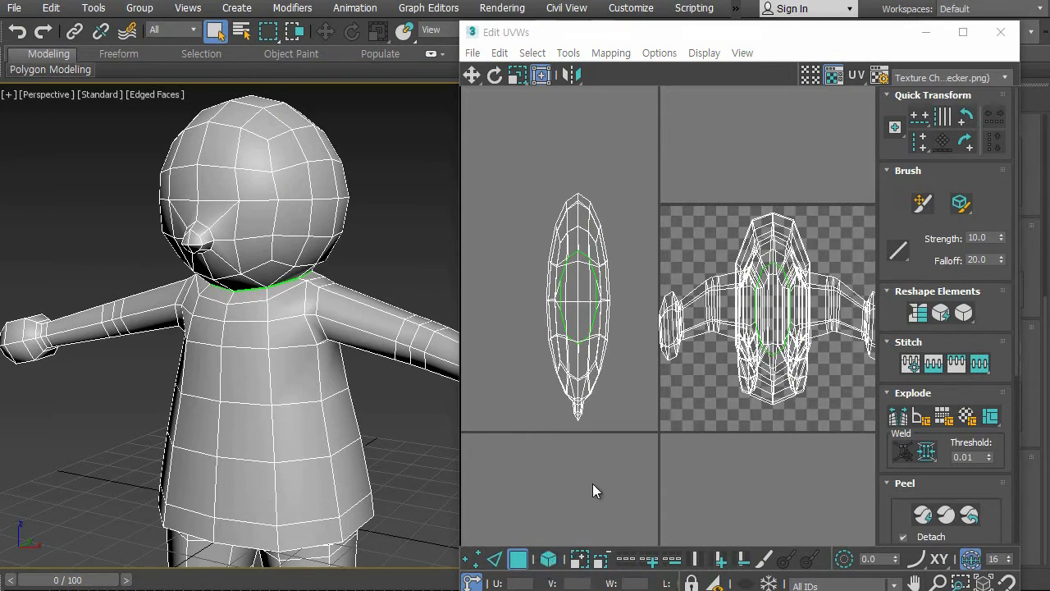
Bring the back of the head into closer view, put the UV Editor away, and switch Unwrap UVW to edge selection.
{"action": "middle_click_drag", "start_coordinate": [351, 293], "coordinate": [131, 245], "text": "alt"}
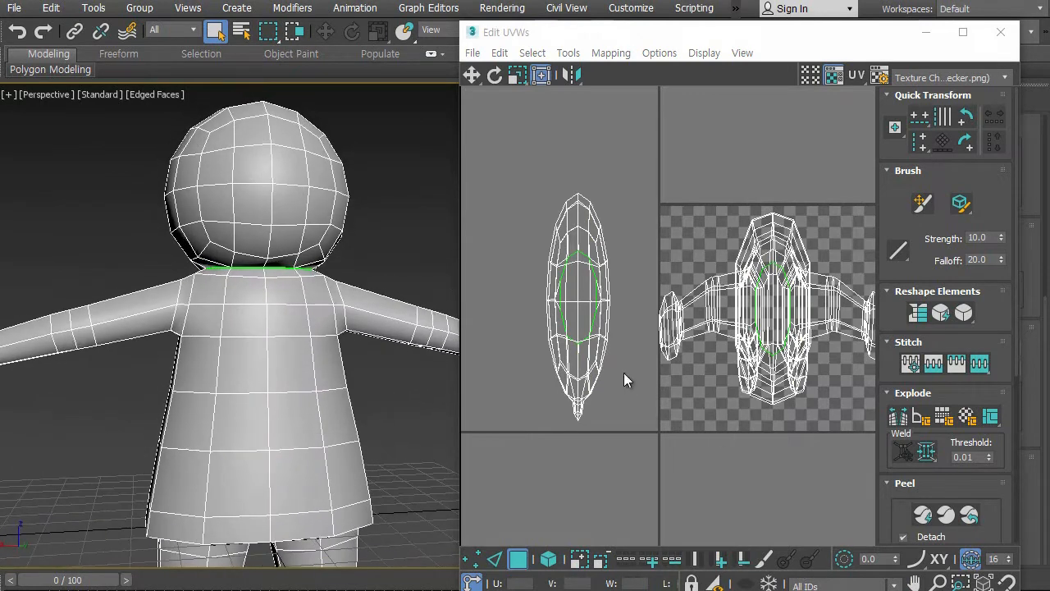
{"action": "scroll", "coordinate": [296, 244], "scroll_direction": "up", "scroll_amount": 3}
{"action": "scroll", "coordinate": [303, 346], "scroll_direction": "up", "scroll_amount": 3}
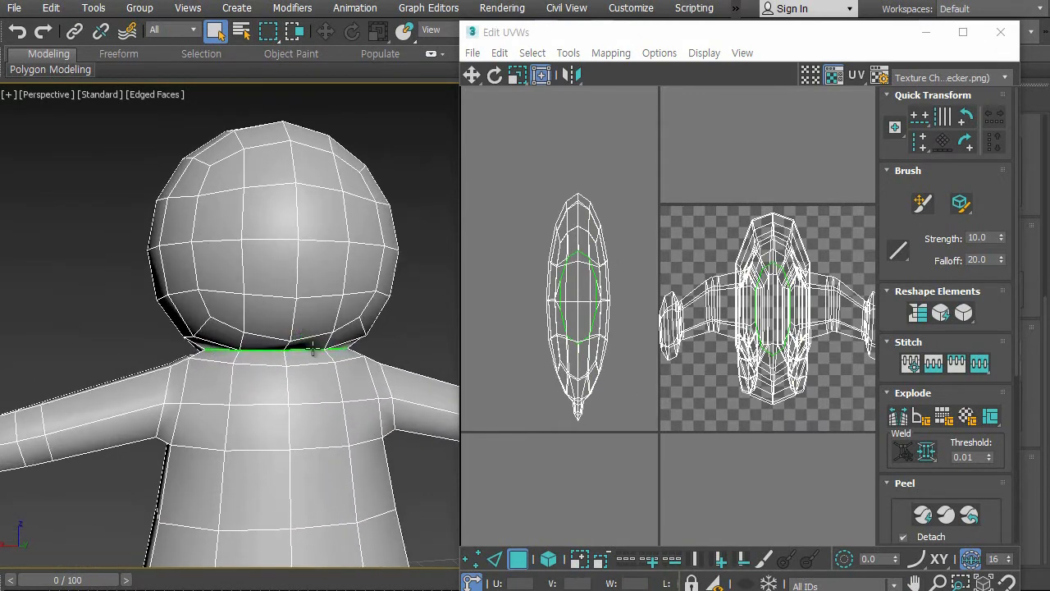
{"action": "left_click_drag", "start_coordinate": [815, 33], "coordinate": [789, 42]}
{"action": "left_click", "coordinate": [903, 41]}
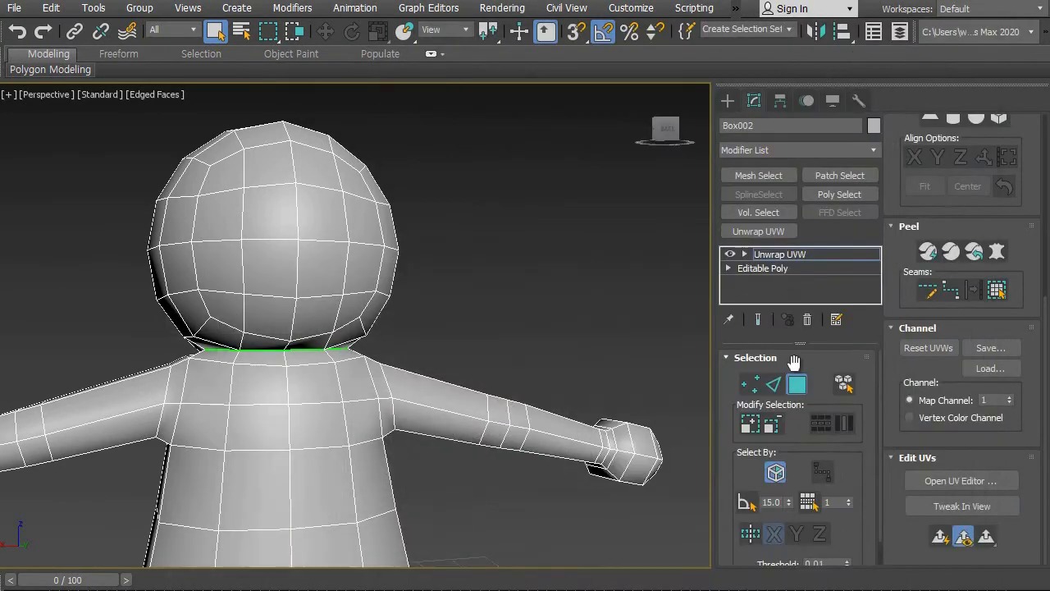
{"action": "left_click", "coordinate": [774, 386]}
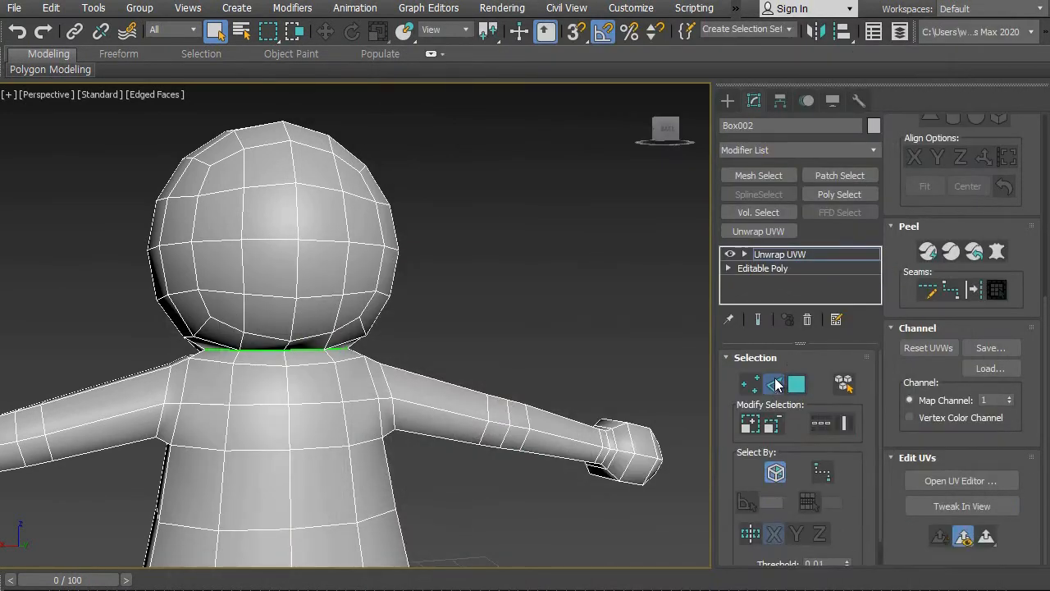
Select the continuous vertical line of centre edges up the back of the head, from the neck to the crown.
{"action": "left_click", "coordinate": [287, 346]}
{"action": "left_click", "coordinate": [295, 317], "text": "ctrl"}
{"action": "left_click", "coordinate": [299, 260], "text": "ctrl"}
{"action": "left_click", "coordinate": [293, 207], "text": "ctrl"}
{"action": "left_click", "coordinate": [293, 169], "text": "ctrl"}
{"action": "middle_click_drag", "start_coordinate": [239, 192], "coordinate": [385, 336], "text": "alt"}
{"action": "left_click", "coordinate": [350, 237], "text": "ctrl"}
{"action": "left_click", "coordinate": [308, 205], "text": "ctrl"}
{"action": "middle_click_drag", "start_coordinate": [296, 210], "coordinate": [440, 281], "text": "alt"}
{"action": "left_click", "coordinate": [309, 263], "text": "ctrl"}
{"action": "left_click", "coordinate": [280, 328], "text": "ctrl"}
{"action": "scroll", "coordinate": [390, 366], "scroll_direction": "down", "scroll_amount": 3}
{"action": "middle_click_drag", "start_coordinate": [392, 401], "coordinate": [341, 308], "text": "alt"}
{"action": "middle_click_drag", "start_coordinate": [279, 233], "coordinate": [124, 266], "text": "alt"}
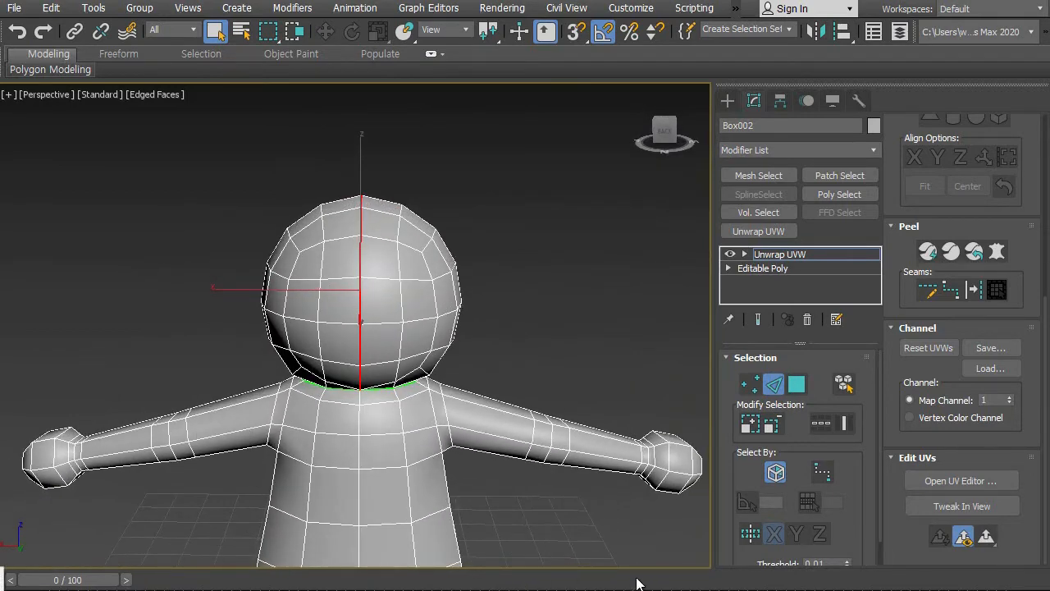
Reopen the UV Editor and break the head's UVs along the selected back centre edges.
{"action": "left_click", "coordinate": [951, 481]}
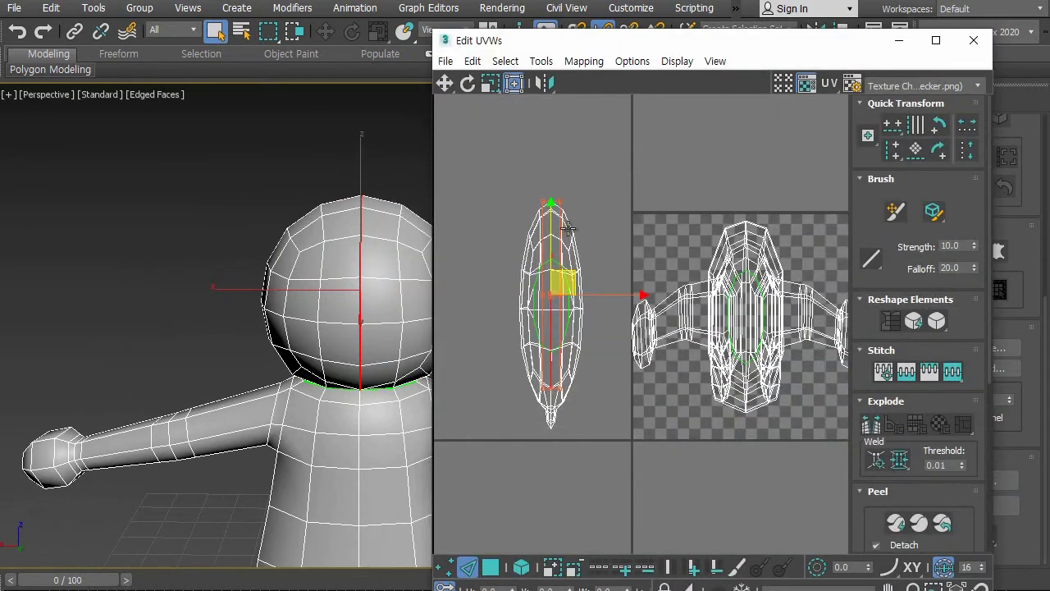
{"action": "left_click", "coordinate": [871, 425]}
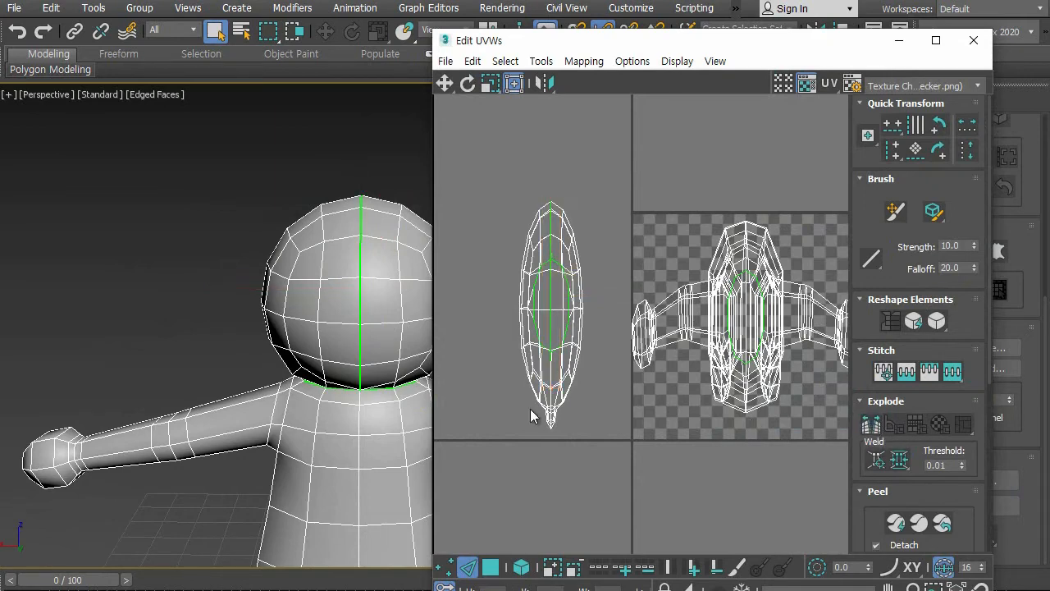
{"action": "scroll", "coordinate": [665, 405], "scroll_direction": "down", "scroll_amount": 3}
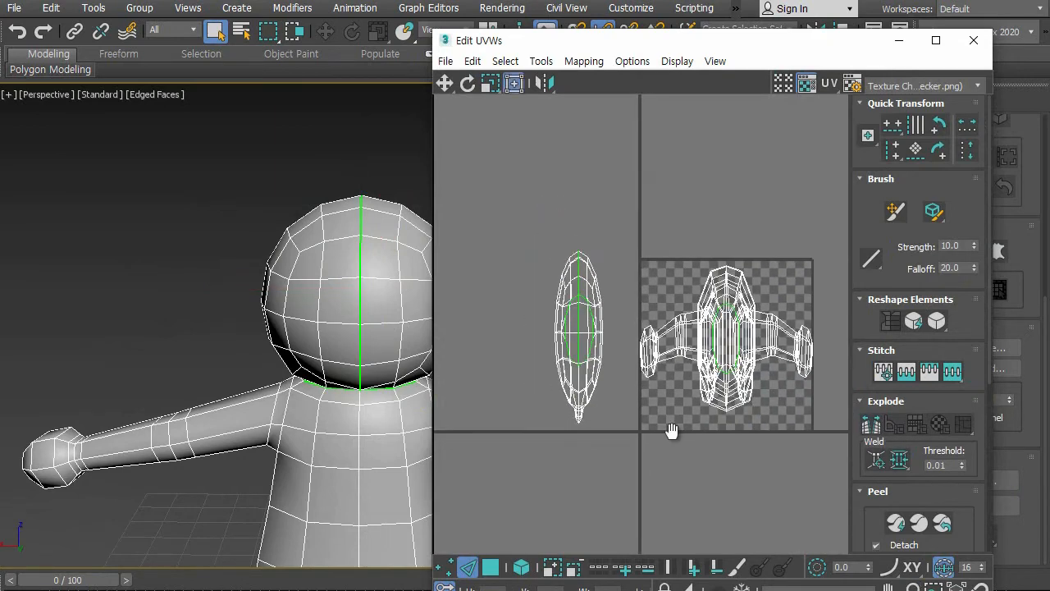
Switch among polygon, edge and vertex selection levels to compare how the UV Editor and the modifier stay matched.
{"action": "left_click", "coordinate": [493, 570]}
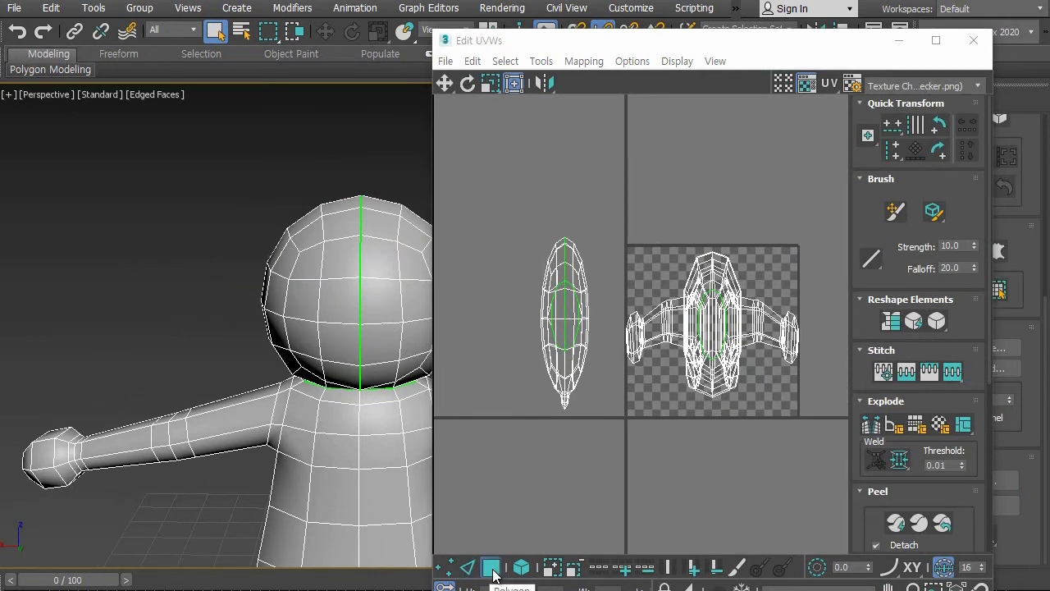
{"action": "left_click_drag", "start_coordinate": [721, 49], "coordinate": [370, 51]}
{"action": "left_click", "coordinate": [775, 384]}
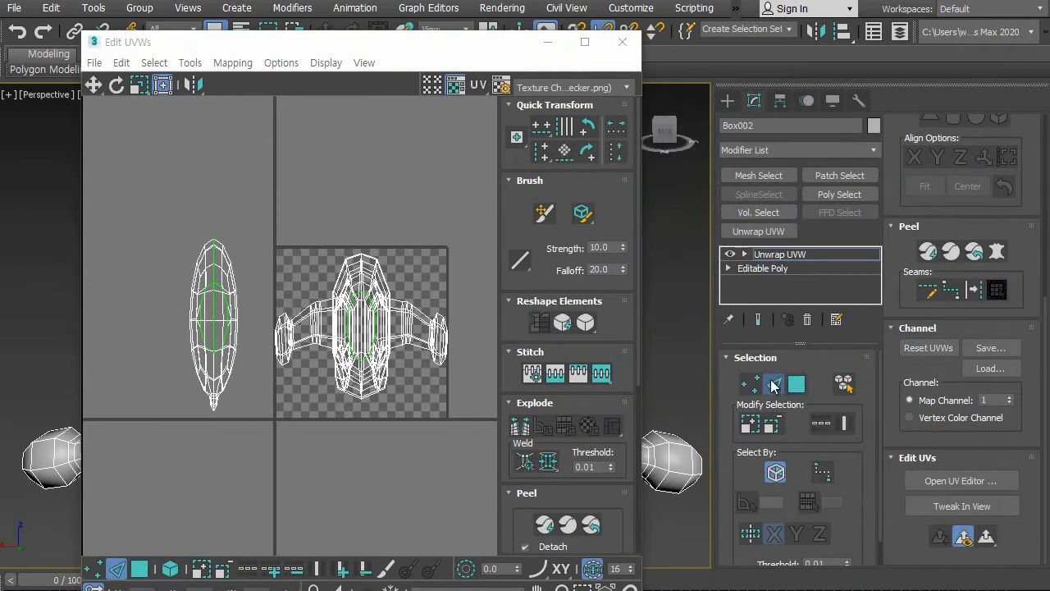
{"action": "left_click", "coordinate": [797, 384]}
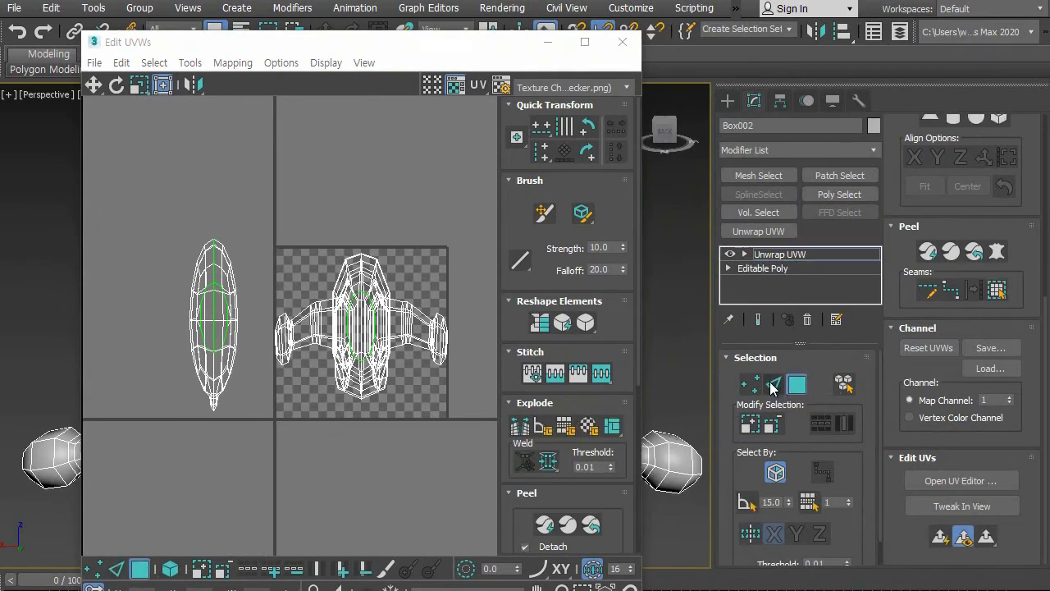
{"action": "left_click", "coordinate": [771, 385]}
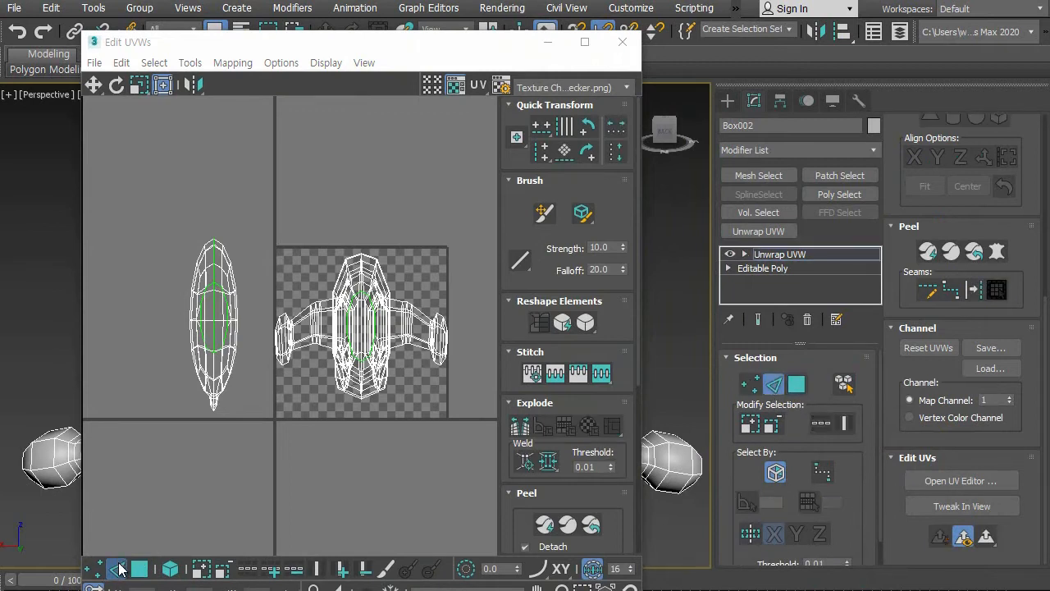
{"action": "left_click", "coordinate": [750, 384]}
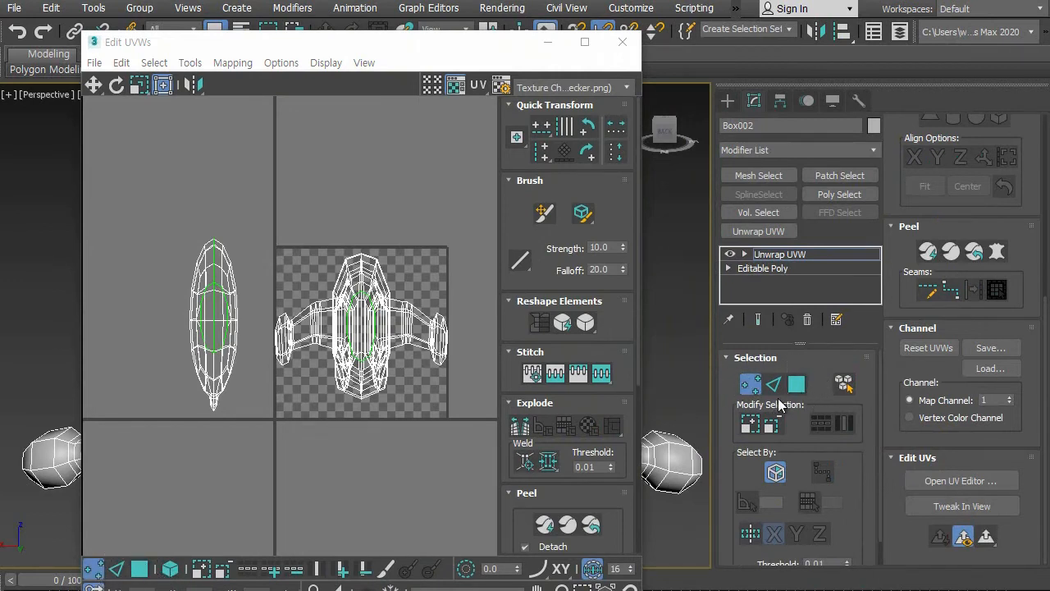
Select all polygons of the head's UV shell and flatten them with Quick Peel.
{"action": "left_click", "coordinate": [139, 568]}
{"action": "left_click_drag", "start_coordinate": [144, 220], "coordinate": [256, 437]}
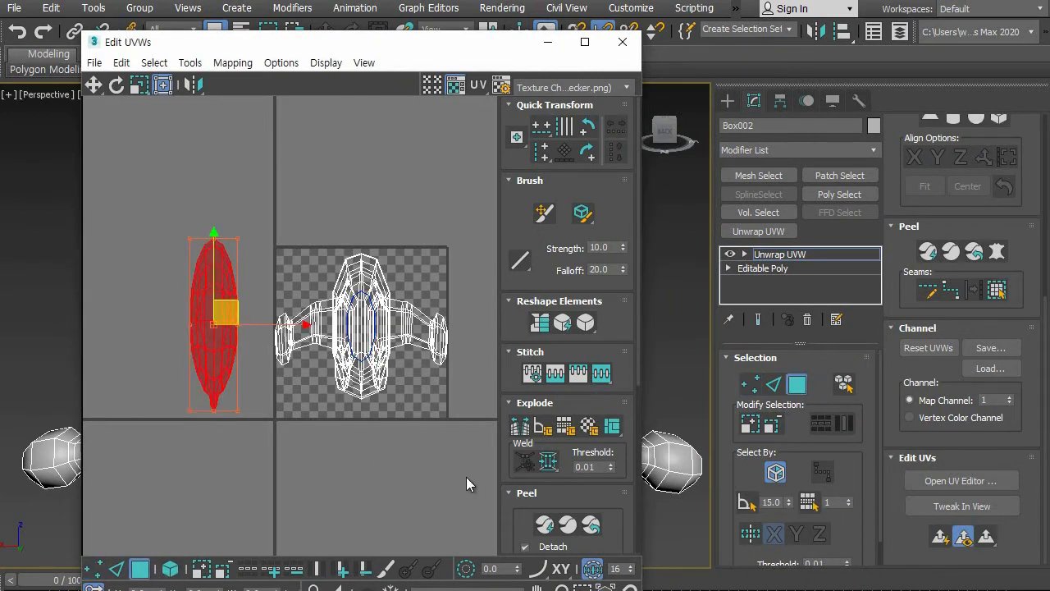
{"action": "left_click_drag", "start_coordinate": [509, 462], "coordinate": [494, 323]}
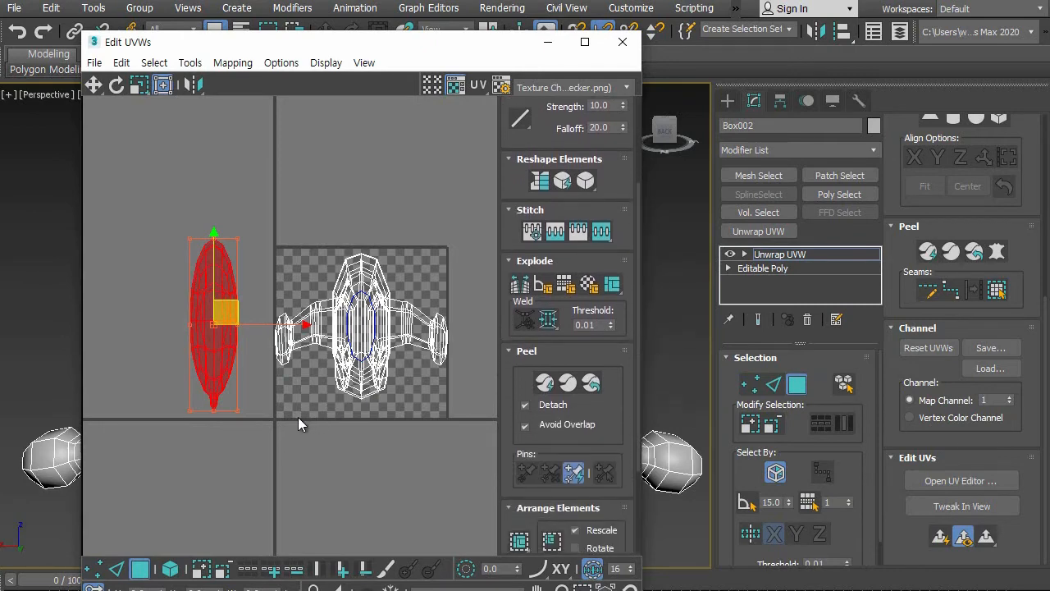
{"action": "left_click_drag", "start_coordinate": [450, 32], "coordinate": [695, 17]}
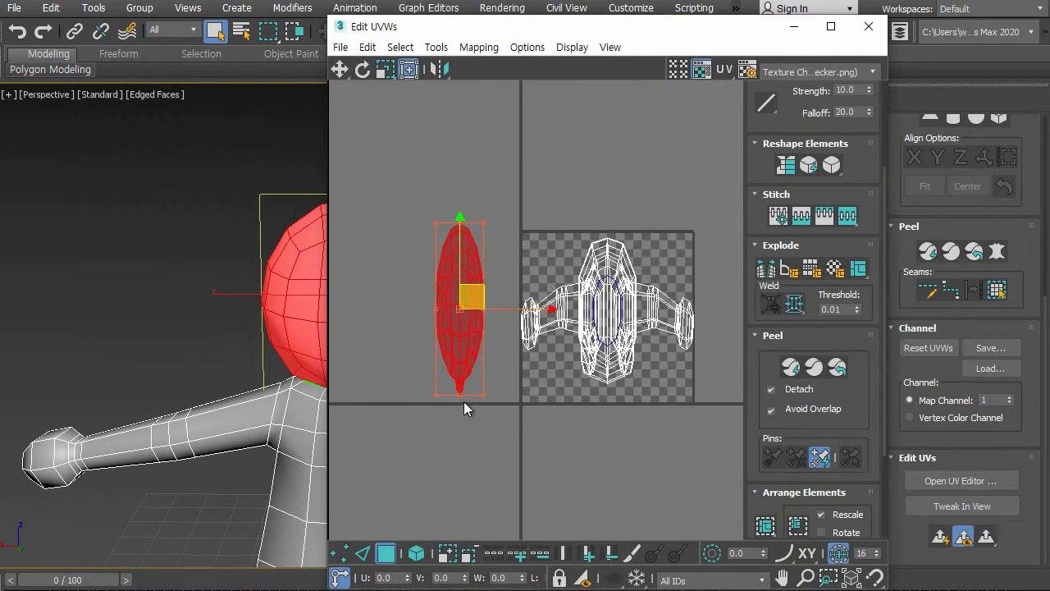
{"action": "left_click", "coordinate": [791, 367]}
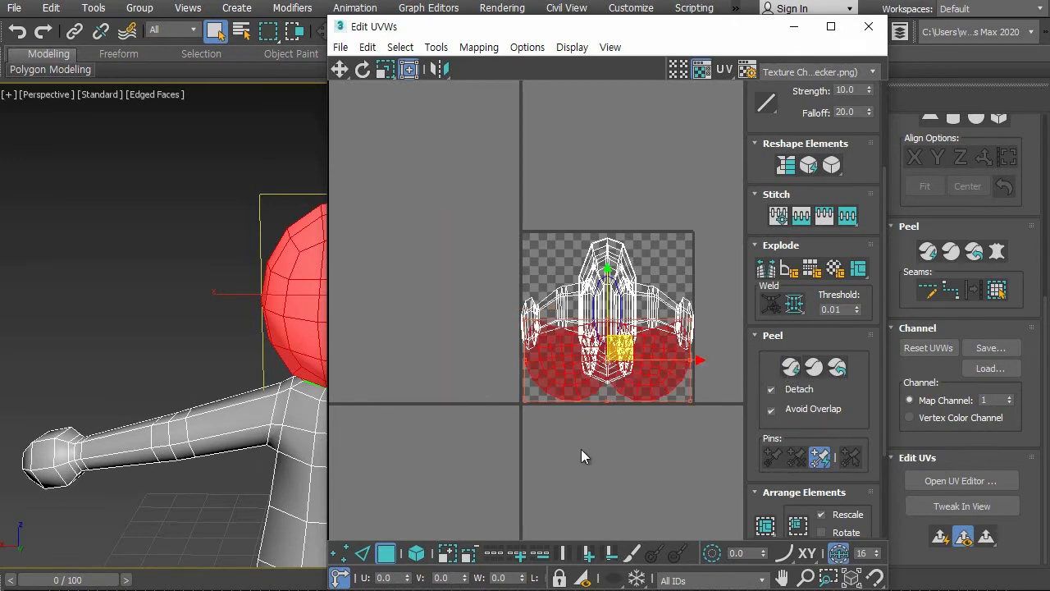
Move the peeled head shell straight down below the checker tile, about 0.5 in V, and deselect it for inspection.
{"action": "scroll", "coordinate": [584, 451], "scroll_direction": "up", "scroll_amount": 3}
{"action": "middle_click_drag", "start_coordinate": [598, 415], "coordinate": [560, 397]}
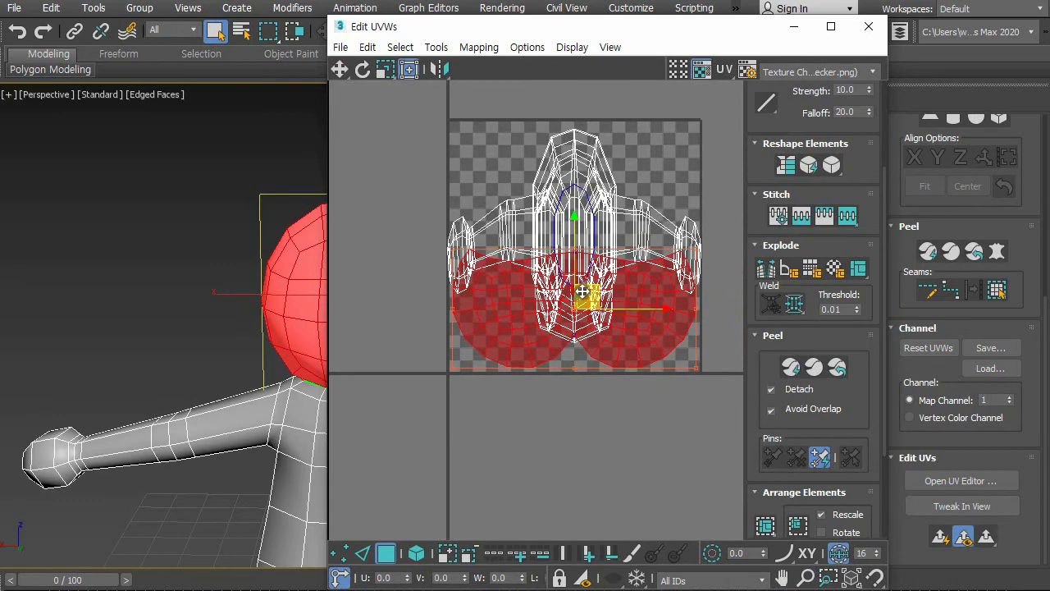
{"action": "left_click_drag", "start_coordinate": [575, 219], "coordinate": [576, 346]}
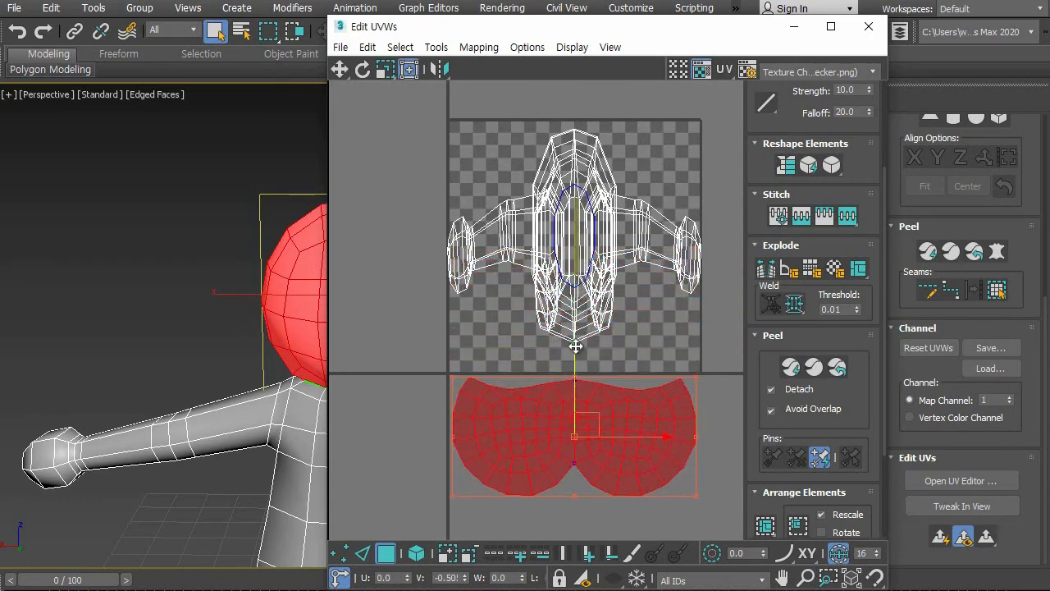
{"action": "left_click", "coordinate": [644, 350]}
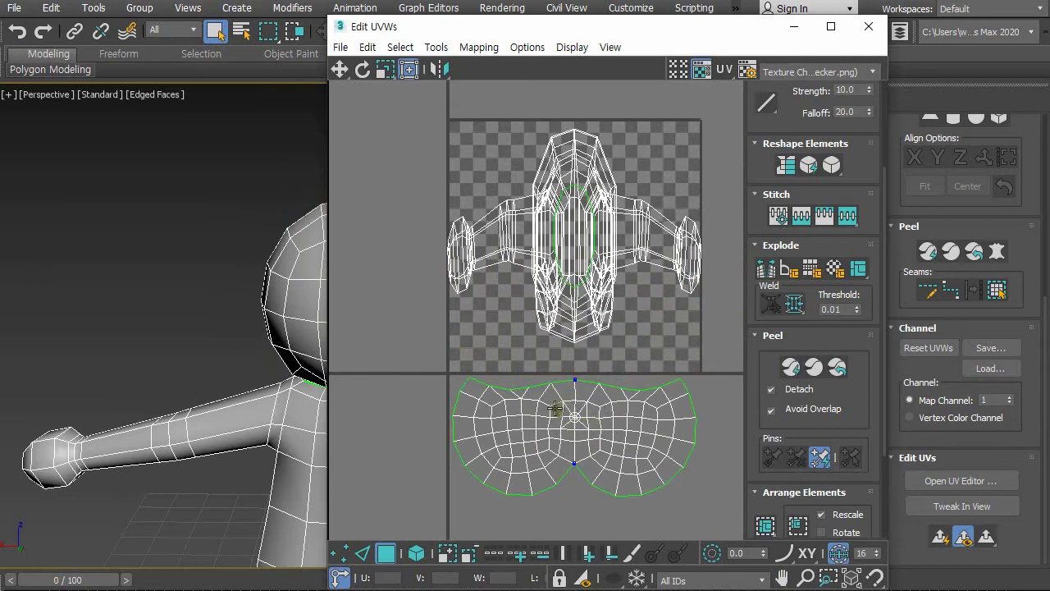
{"action": "middle_click_drag", "start_coordinate": [661, 434], "coordinate": [626, 420], "text": "ctrl+alt"}
{"action": "middle_click_drag", "start_coordinate": [608, 460], "coordinate": [606, 434], "text": "ctrl+alt"}
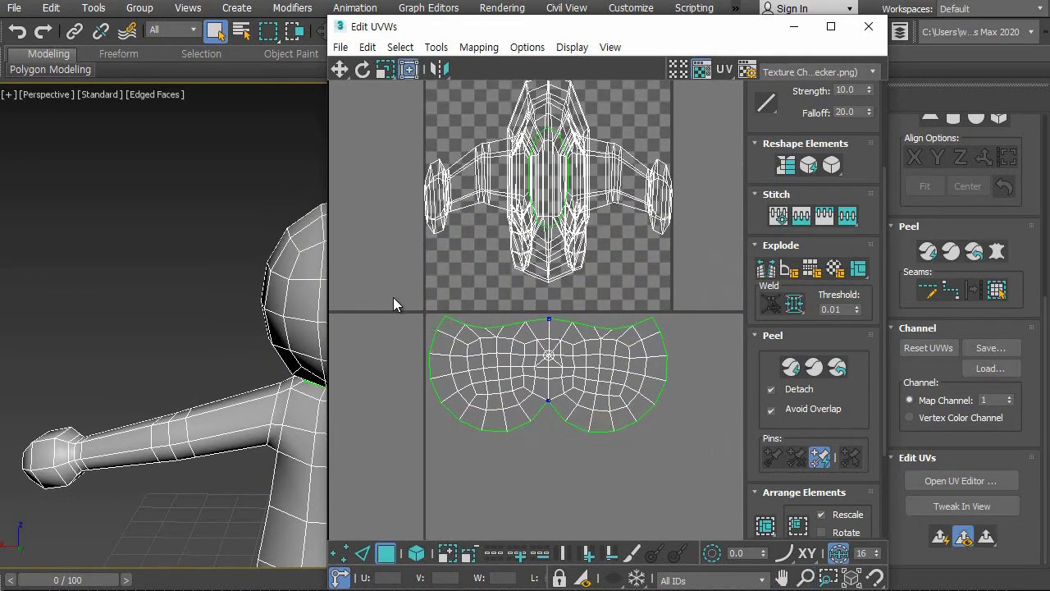
Restore the head shell's selection, rotate it about 180 degrees, and compare it with the seam on the head model.
{"action": "key", "text": "ctrl+z"}
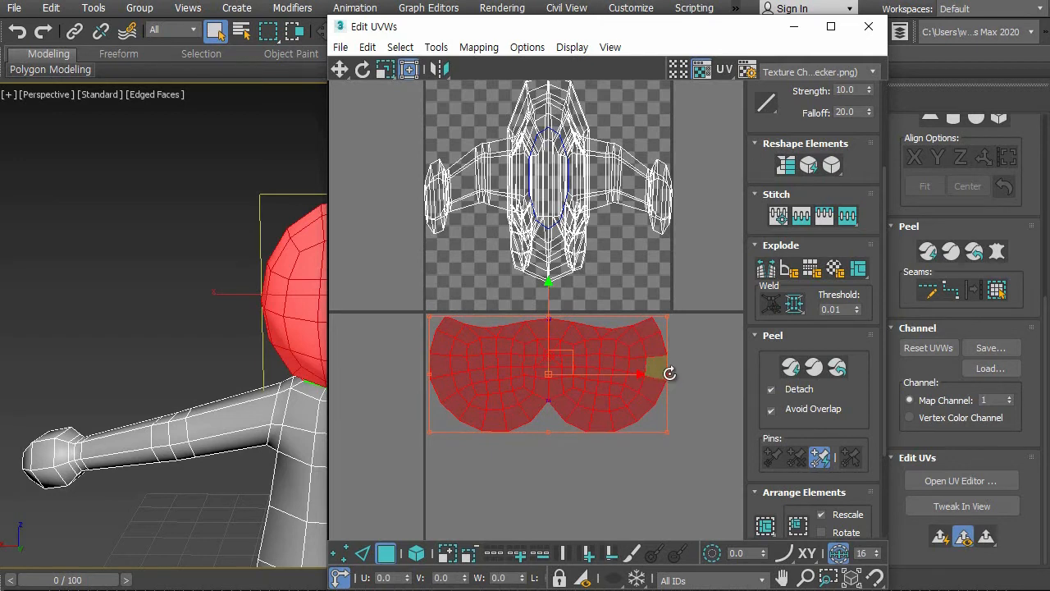
{"action": "left_click_drag", "start_coordinate": [670, 373], "coordinate": [206, 386]}
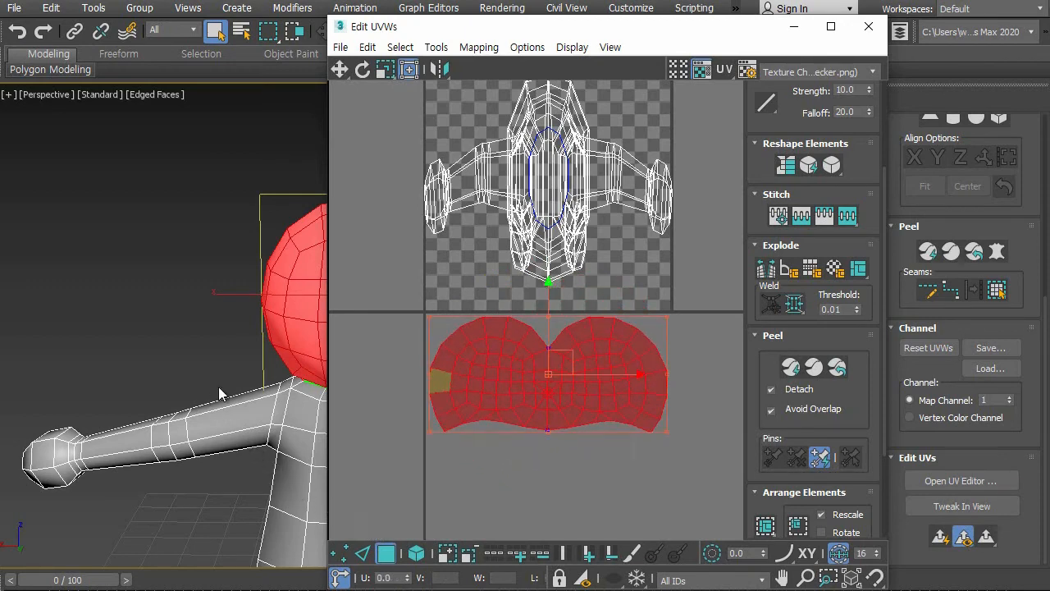
{"action": "left_click_drag", "start_coordinate": [617, 26], "coordinate": [756, 24]}
{"action": "middle_click_drag", "start_coordinate": [358, 383], "coordinate": [404, 273], "text": "alt"}
{"action": "middle_click_drag", "start_coordinate": [342, 379], "coordinate": [235, 428], "text": "alt"}
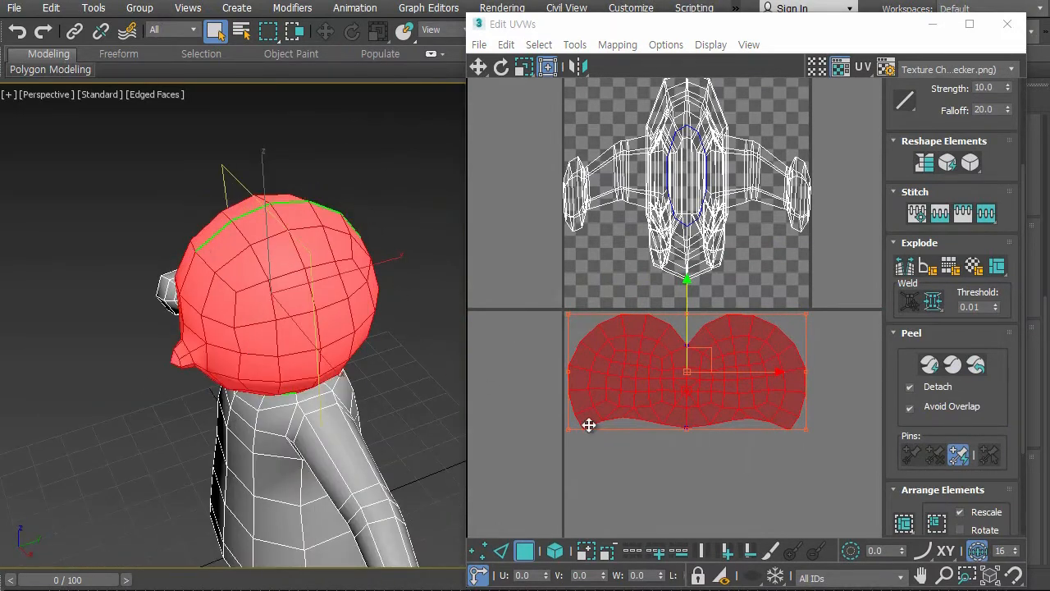
Compare the peeled head shell with the head model from the front by toggling the shell's selection.
{"action": "left_click", "coordinate": [719, 466]}
{"action": "middle_click_drag", "start_coordinate": [346, 432], "coordinate": [245, 252], "text": "alt"}
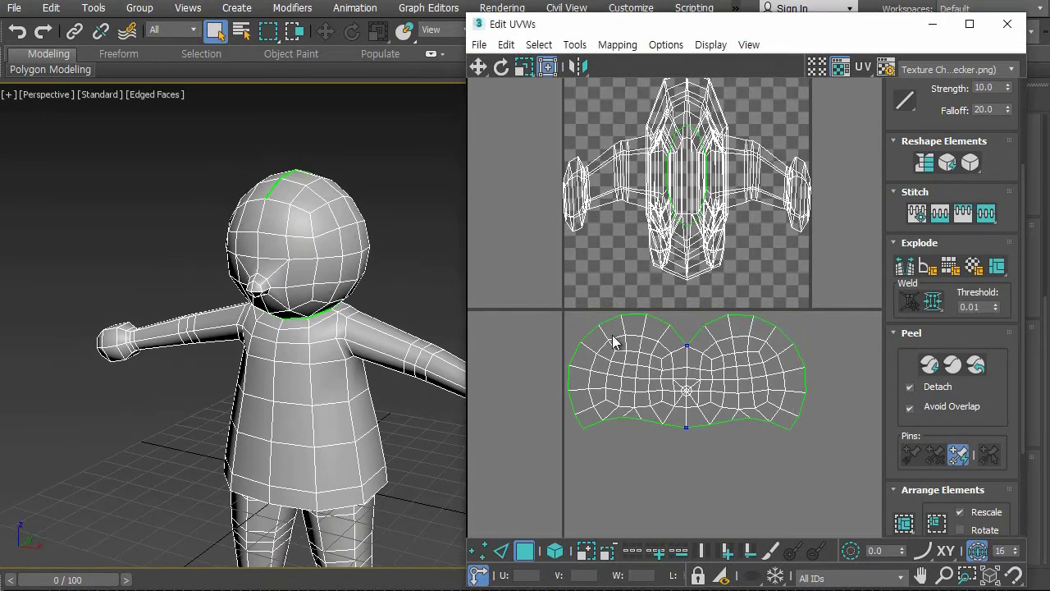
{"action": "left_click_drag", "start_coordinate": [839, 475], "coordinate": [838, 474]}
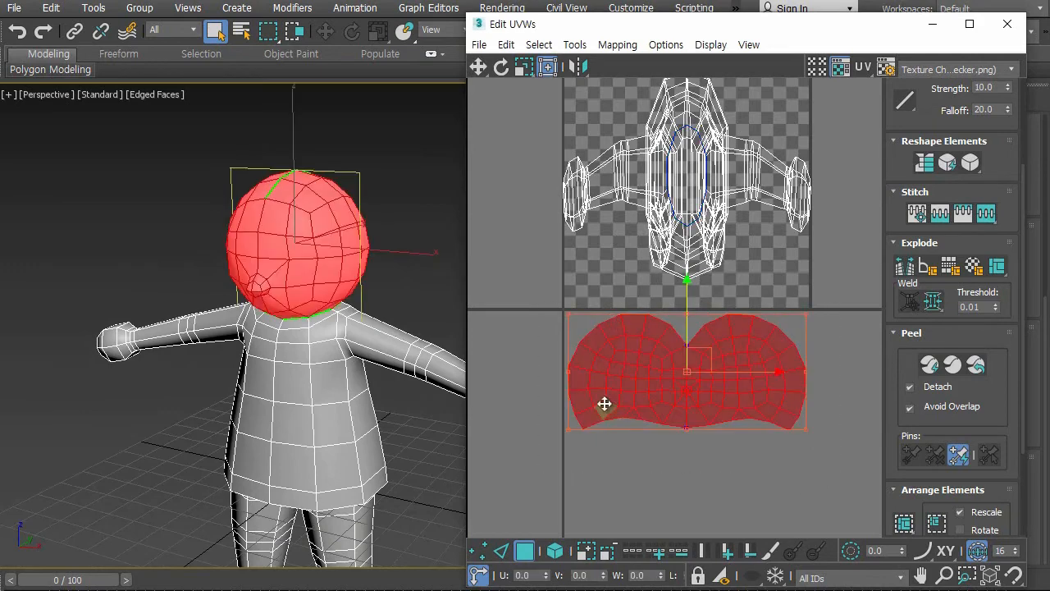
{"action": "left_click", "coordinate": [725, 499]}
{"action": "middle_click_drag", "start_coordinate": [427, 439], "coordinate": [291, 291], "text": "alt"}
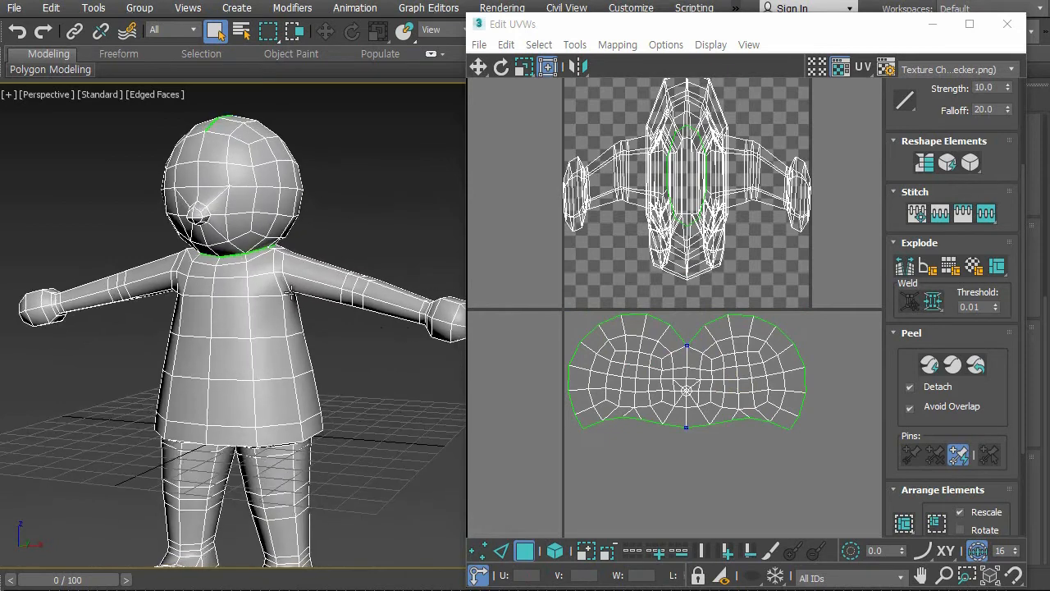
Select the loop of edges around the character's left shoulder at edge level, from the armpit over the top.
{"action": "left_click", "coordinate": [935, 24]}
{"action": "middle_click_drag", "start_coordinate": [351, 354], "coordinate": [443, 366]}
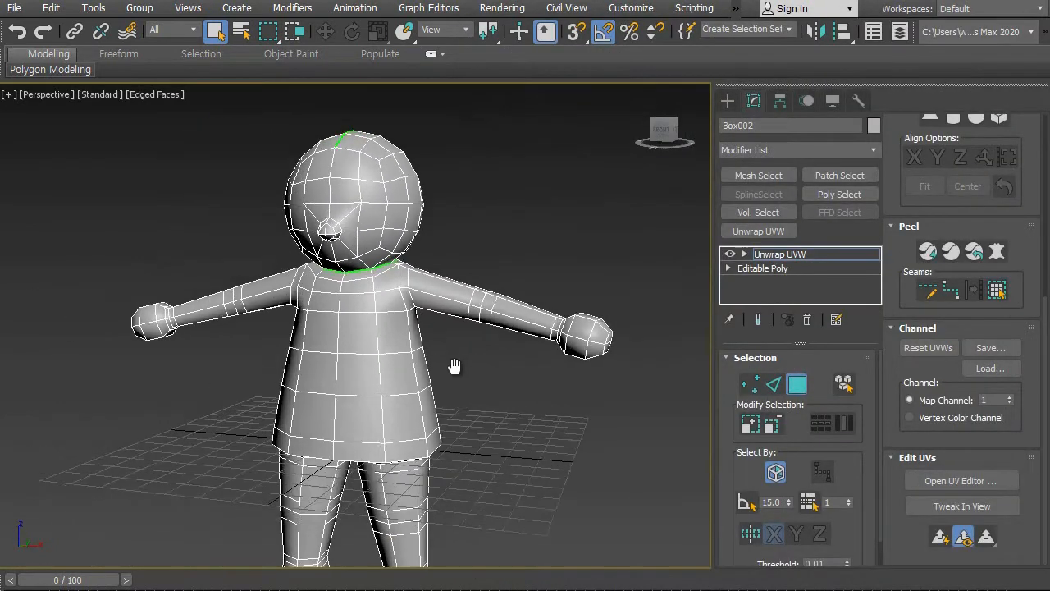
{"action": "scroll", "coordinate": [443, 367], "scroll_direction": "up", "scroll_amount": 3}
{"action": "left_click", "coordinate": [773, 384]}
{"action": "middle_click_drag", "start_coordinate": [394, 309], "coordinate": [380, 368]}
{"action": "scroll", "coordinate": [379, 345], "scroll_direction": "up", "scroll_amount": 5}
{"action": "left_click", "coordinate": [368, 317]}
{"action": "left_click", "coordinate": [354, 247], "text": "ctrl"}
{"action": "middle_click_drag", "start_coordinate": [394, 252], "coordinate": [454, 411], "text": "alt"}
{"action": "left_click", "coordinate": [406, 352]}
{"action": "left_click", "coordinate": [469, 316]}
{"action": "middle_click_drag", "start_coordinate": [535, 304], "coordinate": [456, 407], "text": "alt"}
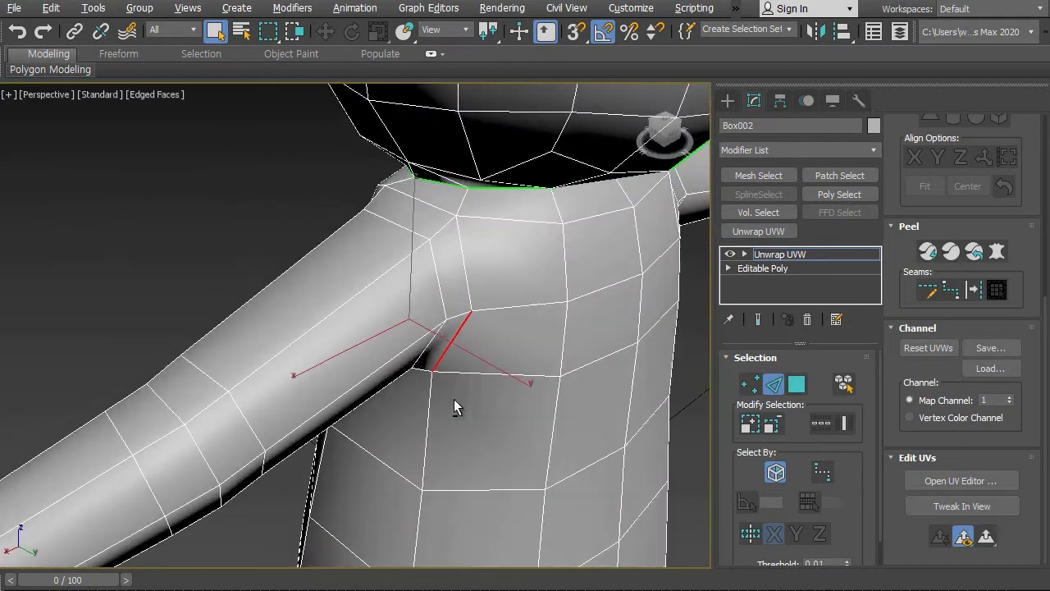
{"action": "left_click", "coordinate": [464, 254], "text": "ctrl"}
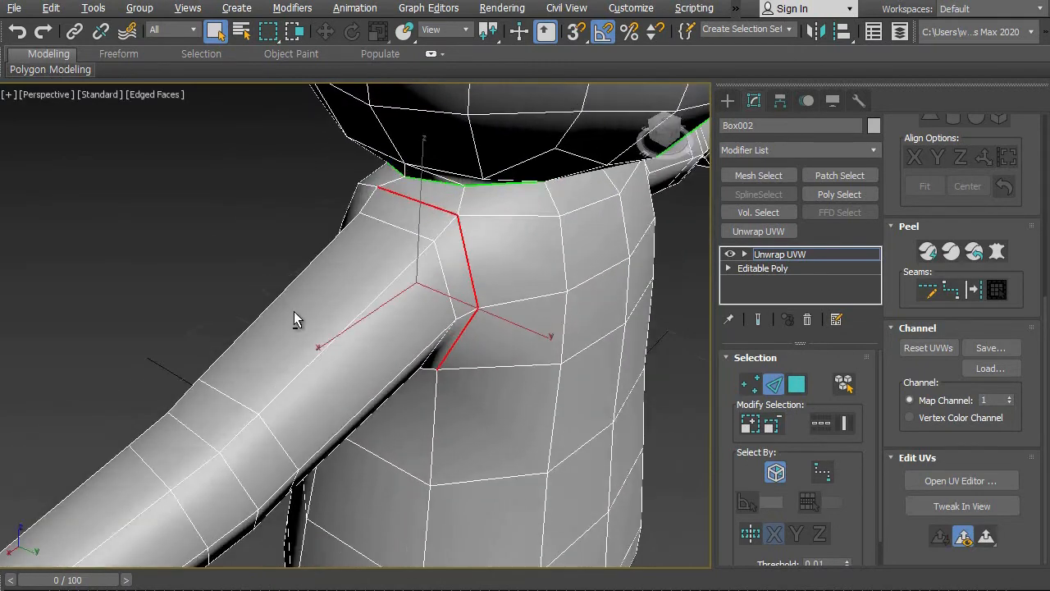
{"action": "middle_click_drag", "start_coordinate": [298, 316], "coordinate": [419, 287], "text": "alt"}
{"action": "left_click", "coordinate": [347, 243], "text": "ctrl"}
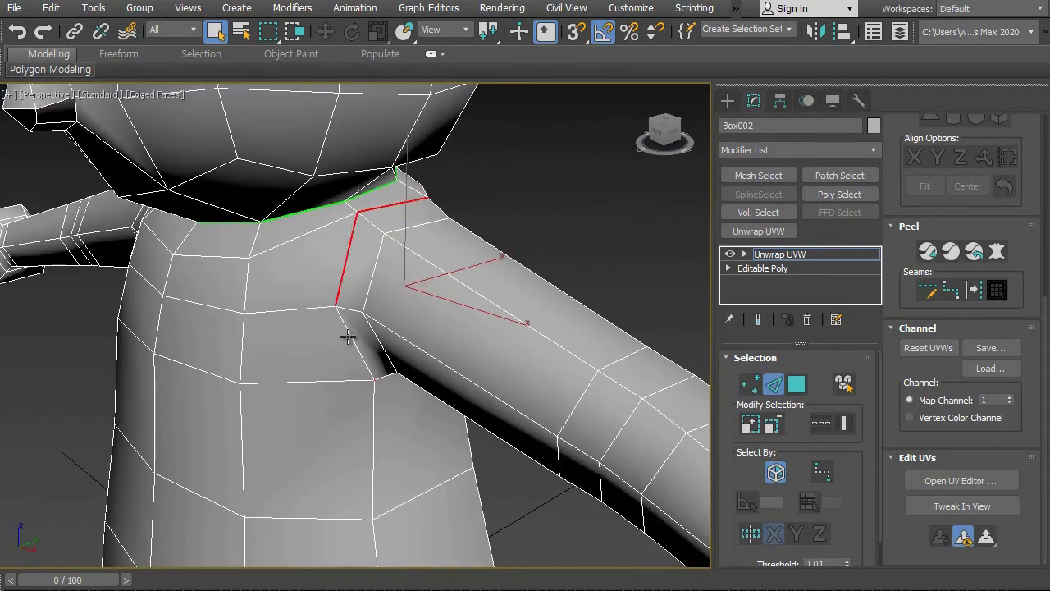
Add the matching edge loop around the character's right shoulder, front and back, to the selection.
{"action": "middle_click_drag", "start_coordinate": [397, 405], "coordinate": [291, 305], "text": "alt"}
{"action": "left_click", "coordinate": [287, 296], "text": "ctrl"}
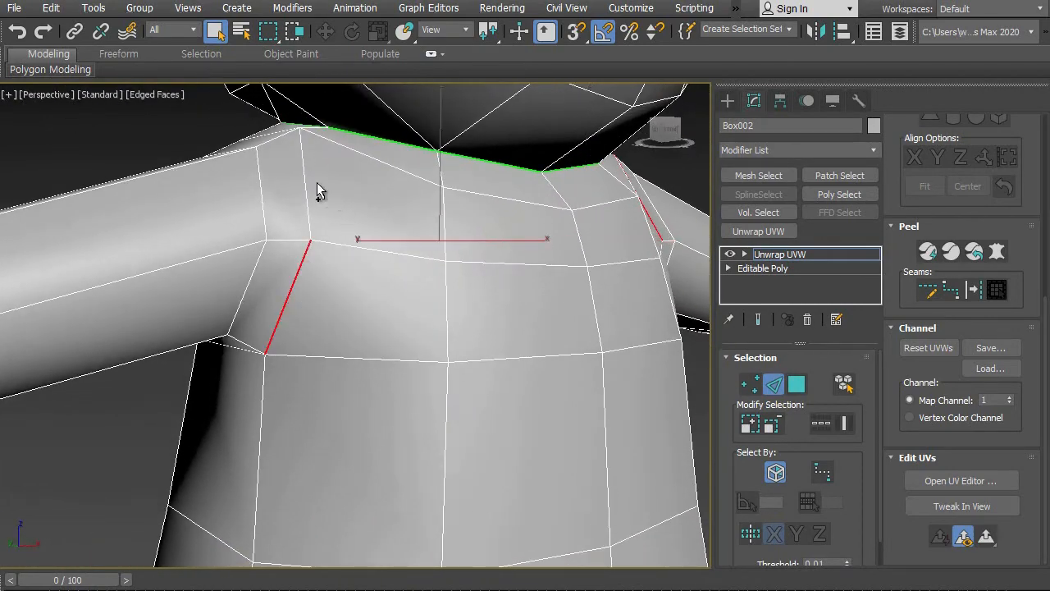
{"action": "middle_click_drag", "start_coordinate": [306, 187], "coordinate": [400, 242], "text": "alt"}
{"action": "left_click", "coordinate": [385, 229], "text": "ctrl"}
{"action": "middle_click_drag", "start_coordinate": [344, 260], "coordinate": [452, 289], "text": "alt"}
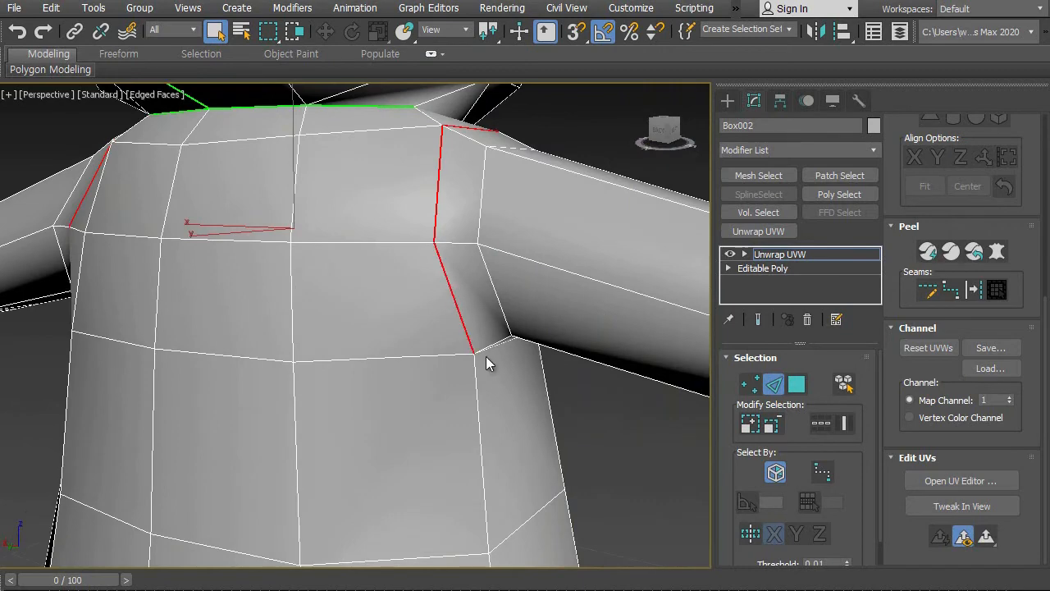
{"action": "middle_click_drag", "start_coordinate": [490, 365], "coordinate": [432, 364], "text": "alt"}
{"action": "left_click", "coordinate": [293, 244], "text": "ctrl"}
{"action": "middle_click_drag", "start_coordinate": [415, 288], "coordinate": [369, 415], "text": "alt"}
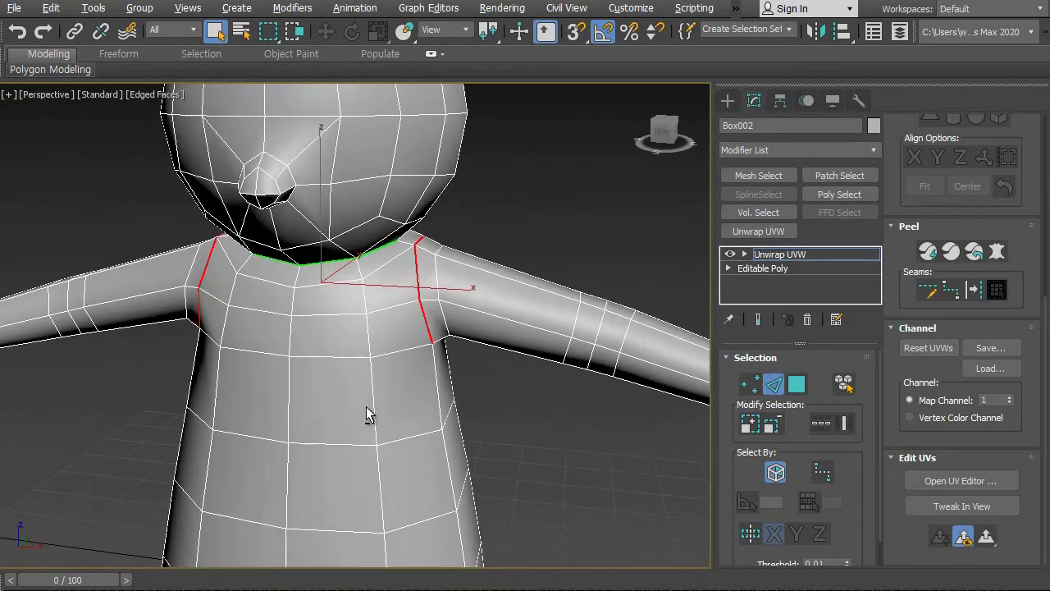
Break the UVs along both shoulder edge loops in the UV Editor to separate the arms from the torso.
{"action": "left_click", "coordinate": [948, 481]}
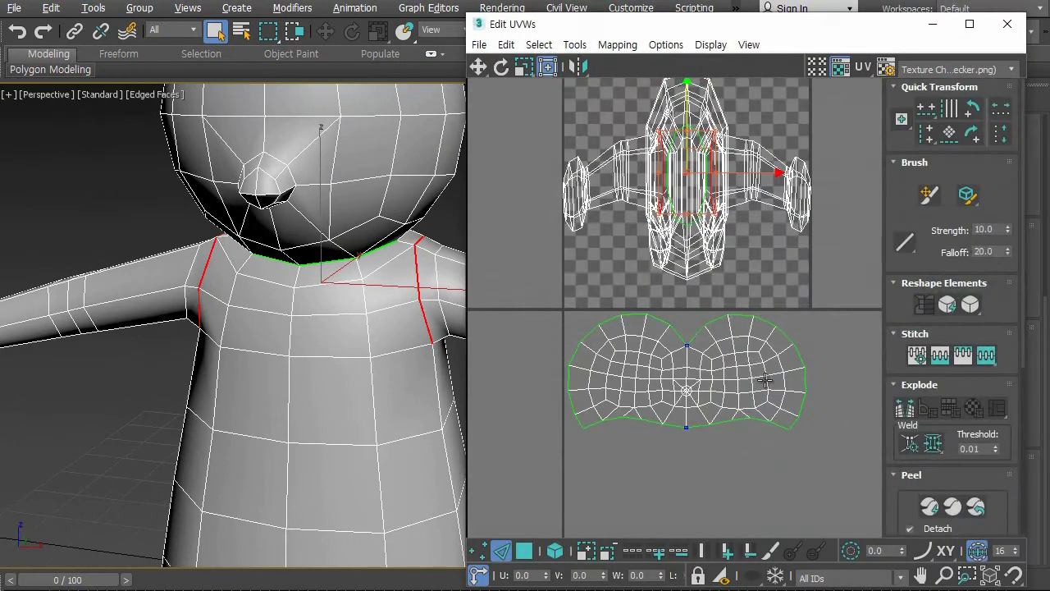
{"action": "middle_click_drag", "start_coordinate": [764, 262], "coordinate": [752, 295]}
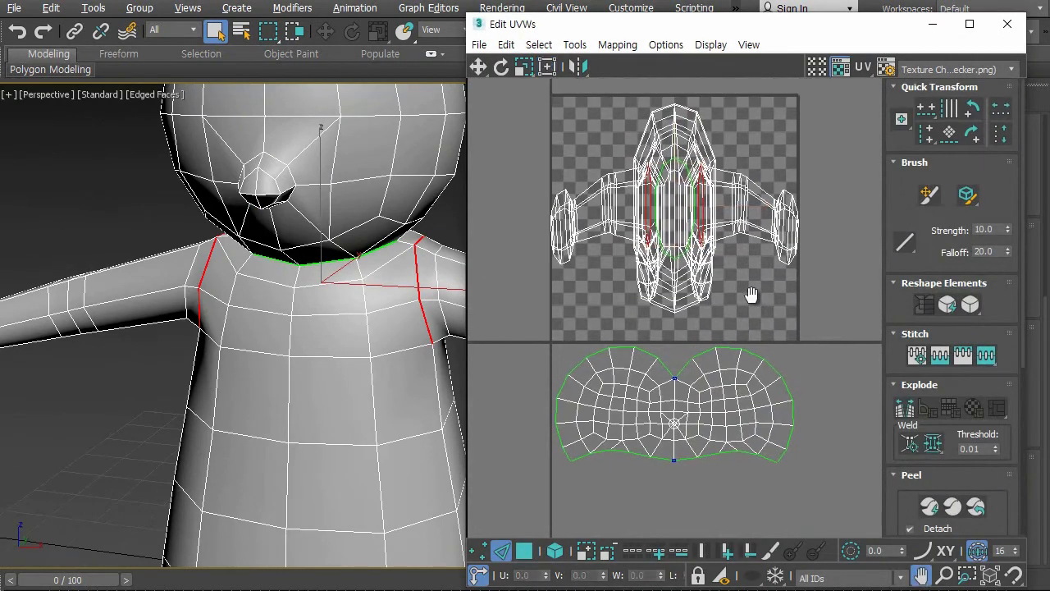
{"action": "left_click", "coordinate": [914, 416]}
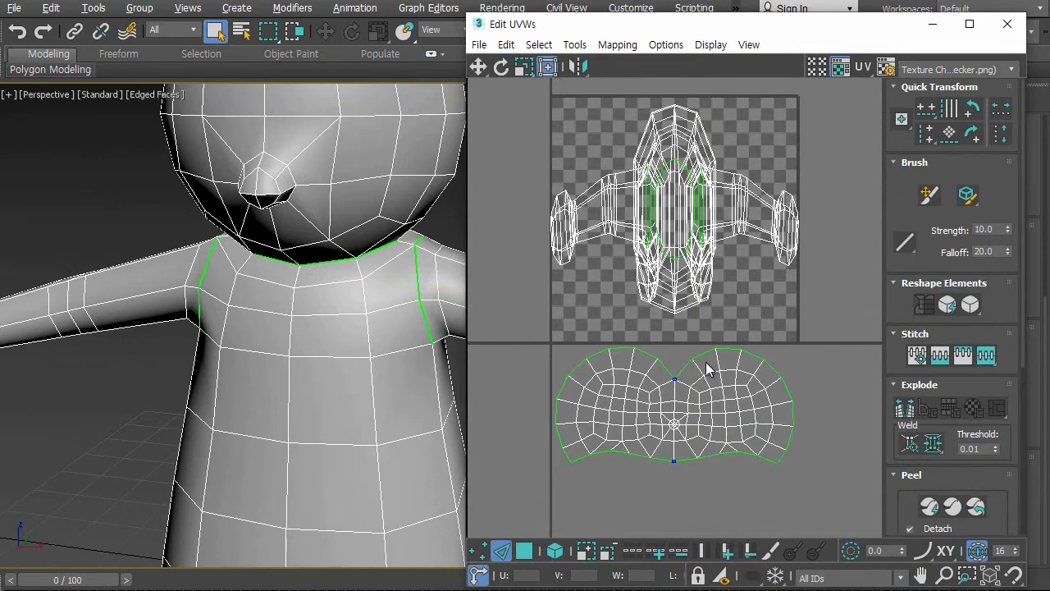
{"action": "left_click_drag", "start_coordinate": [859, 29], "coordinate": [775, 31]}
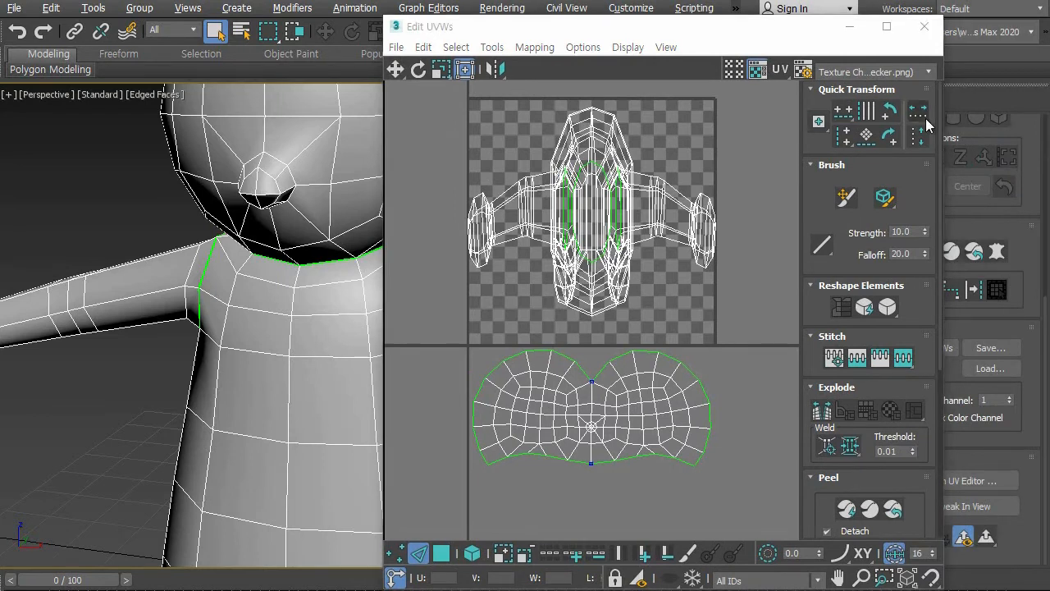
Select the loop of edges around the character's left wrist, where the hand meets the forearm.
{"action": "left_click", "coordinate": [849, 29]}
{"action": "middle_click_drag", "start_coordinate": [493, 353], "coordinate": [638, 271], "text": "alt"}
{"action": "middle_click_drag", "start_coordinate": [638, 271], "coordinate": [456, 353]}
{"action": "scroll", "coordinate": [485, 337], "scroll_direction": "up", "scroll_amount": 3}
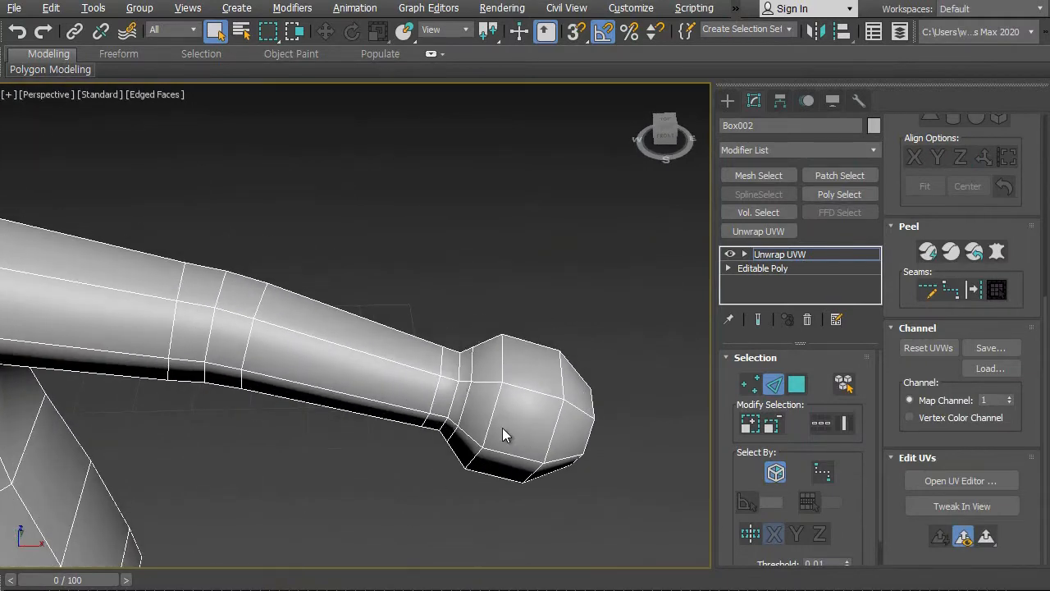
{"action": "middle_click_drag", "start_coordinate": [395, 387], "coordinate": [448, 332], "text": "alt"}
{"action": "left_click", "coordinate": [468, 331]}
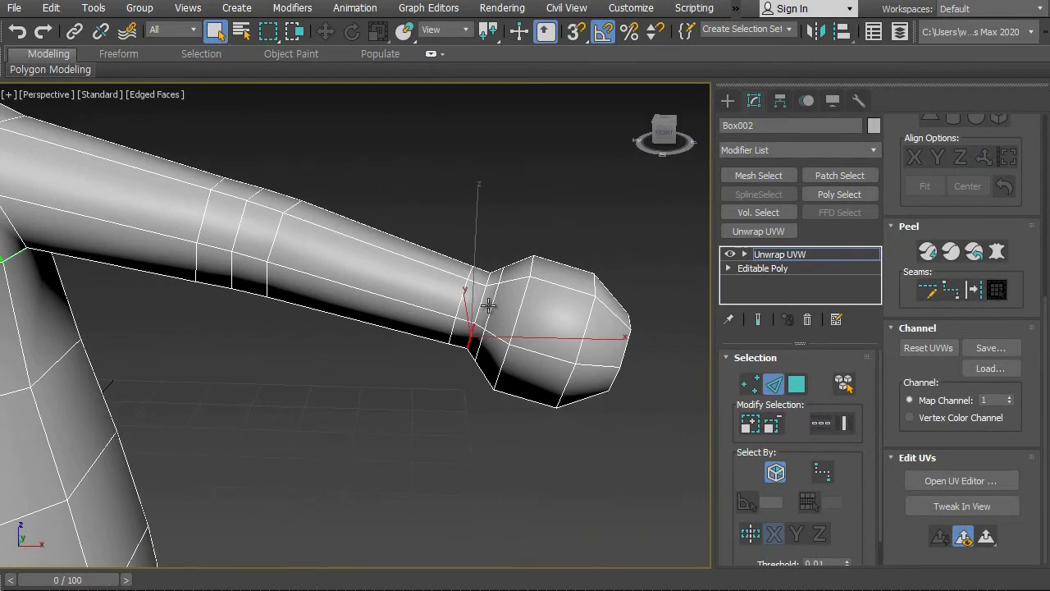
{"action": "middle_click_drag", "start_coordinate": [484, 298], "coordinate": [276, 343], "text": "alt"}
{"action": "left_click", "coordinate": [476, 306], "text": "ctrl"}
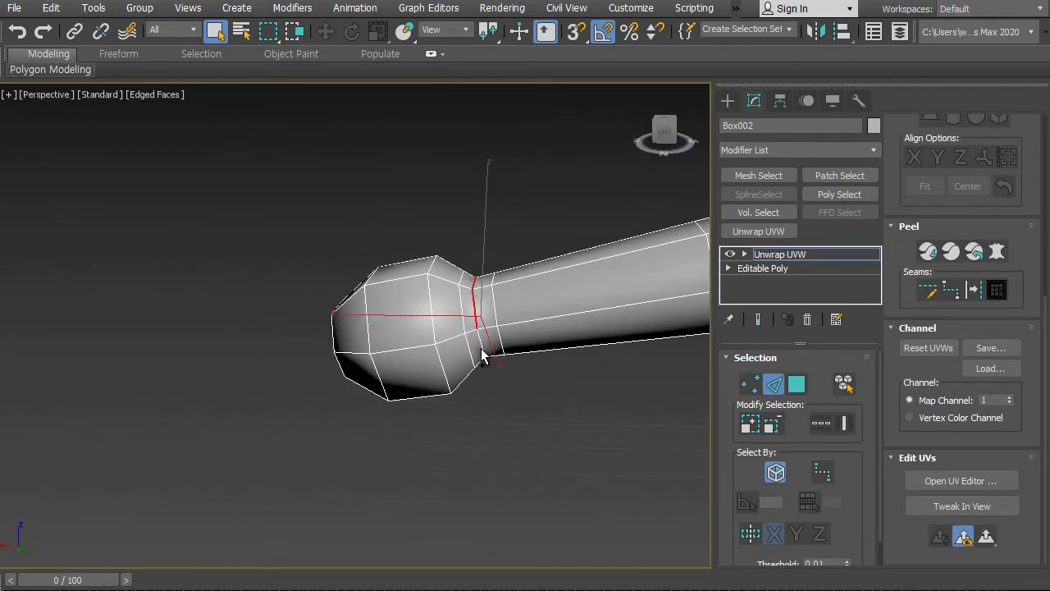
{"action": "middle_click_drag", "start_coordinate": [483, 343], "coordinate": [473, 316], "text": "alt"}
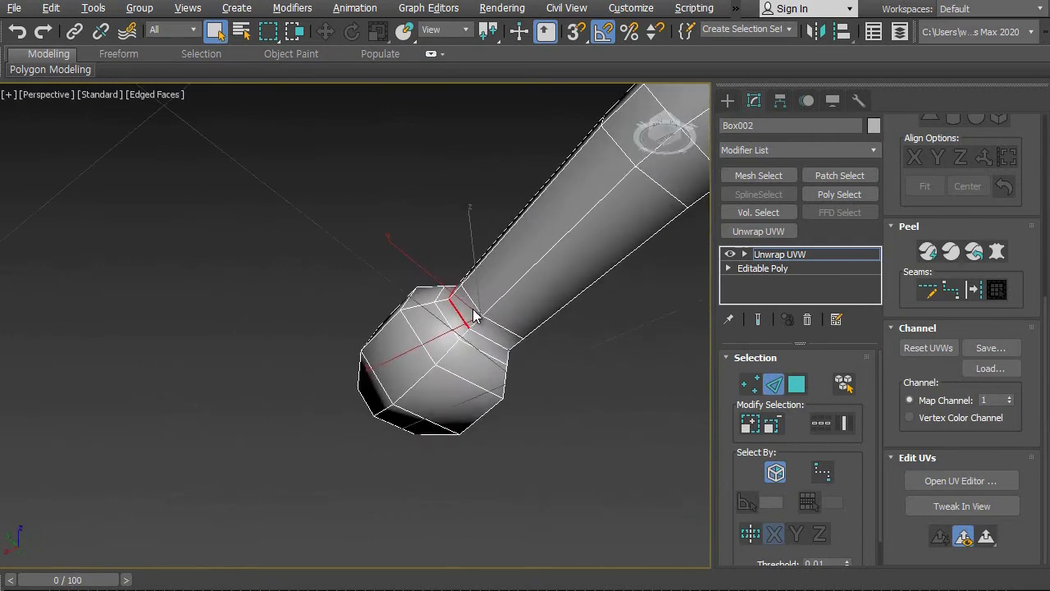
{"action": "middle_click_drag", "start_coordinate": [602, 384], "coordinate": [436, 402], "text": "alt"}
{"action": "scroll", "coordinate": [300, 393], "scroll_direction": "down", "scroll_amount": 4}
Add the first edges on the back side of the character's right wrist to the selection.
{"action": "middle_click_drag", "start_coordinate": [247, 368], "coordinate": [514, 361]}
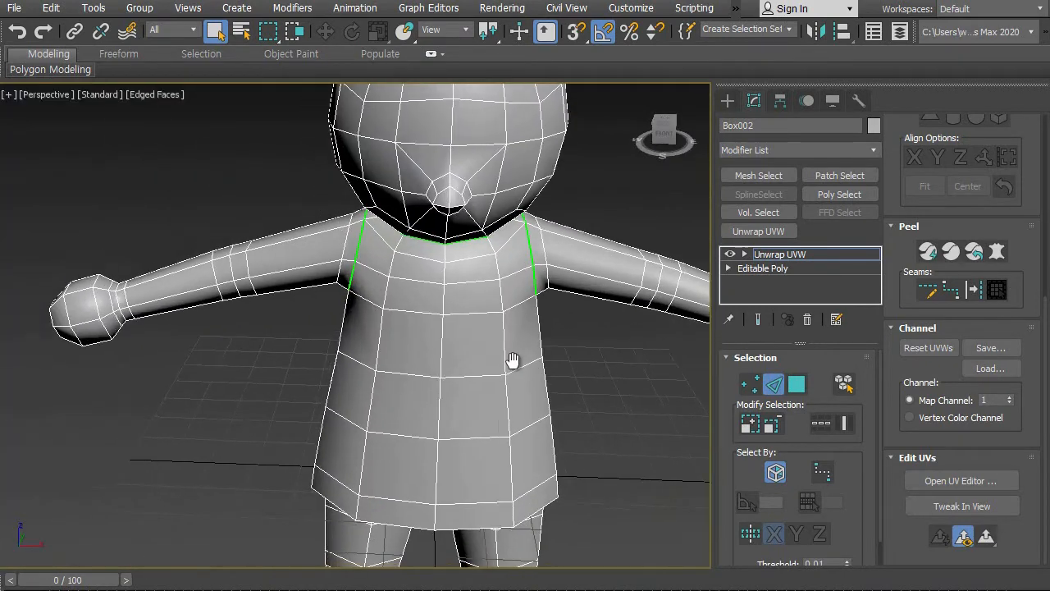
{"action": "scroll", "coordinate": [226, 366], "scroll_direction": "up", "scroll_amount": 4}
{"action": "middle_click_drag", "start_coordinate": [190, 354], "coordinate": [363, 345], "text": "alt"}
{"action": "scroll", "coordinate": [380, 334], "scroll_direction": "up", "scroll_amount": 2}
{"action": "scroll", "coordinate": [386, 336], "scroll_direction": "up", "scroll_amount": 2}
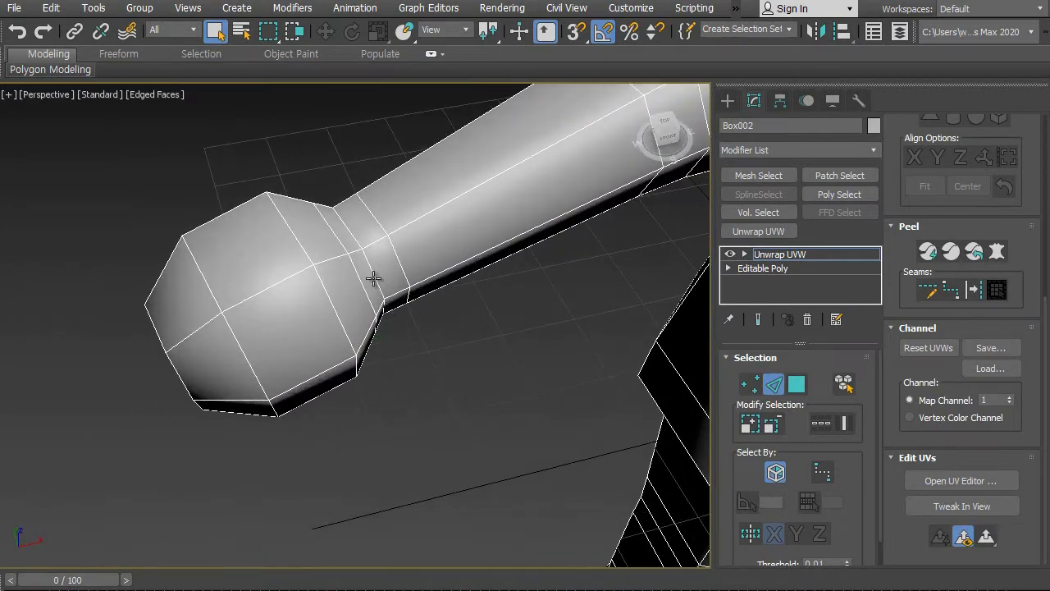
{"action": "middle_click_drag", "start_coordinate": [318, 333], "coordinate": [459, 299], "text": "alt"}
{"action": "middle_click_drag", "start_coordinate": [459, 299], "coordinate": [328, 291]}
{"action": "scroll", "coordinate": [328, 290], "scroll_direction": "down", "scroll_amount": 4}
{"action": "middle_click_drag", "start_coordinate": [320, 326], "coordinate": [404, 332], "text": "alt"}
{"action": "middle_click_drag", "start_coordinate": [404, 331], "coordinate": [183, 389]}
{"action": "scroll", "coordinate": [354, 352], "scroll_direction": "up", "scroll_amount": 4}
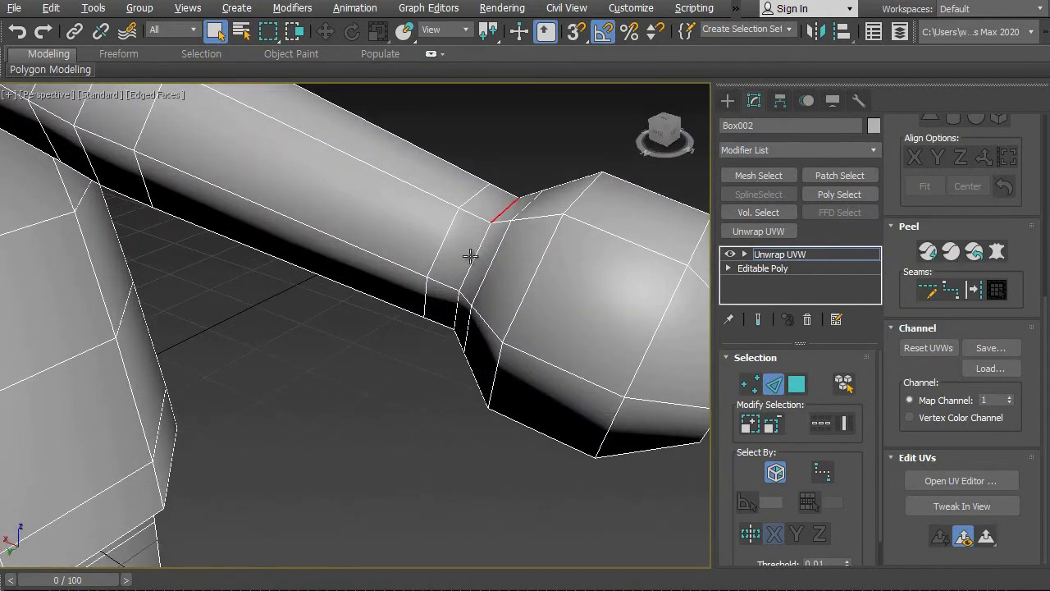
Complete the edge loop around the right wrist so that both wrist loops are selected.
{"action": "middle_click_drag", "start_coordinate": [468, 356], "coordinate": [462, 499], "text": "alt"}
{"action": "middle_click_drag", "start_coordinate": [488, 458], "coordinate": [485, 420], "text": "alt"}
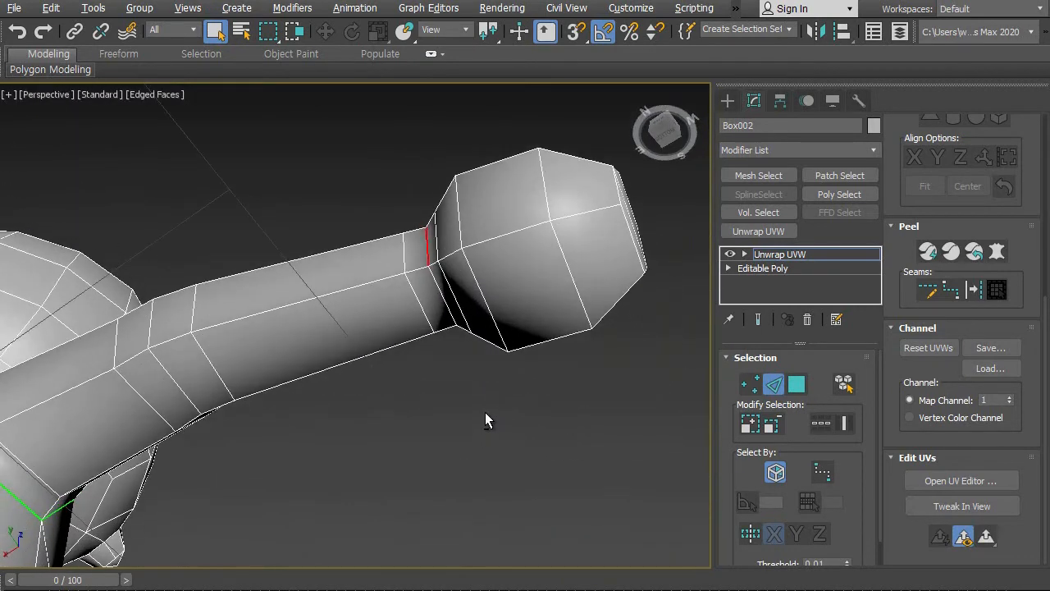
{"action": "middle_click_drag", "start_coordinate": [443, 300], "coordinate": [347, 493], "text": "alt"}
{"action": "middle_click_drag", "start_coordinate": [347, 492], "coordinate": [442, 179]}
{"action": "scroll", "coordinate": [233, 373], "scroll_direction": "up", "scroll_amount": 3}
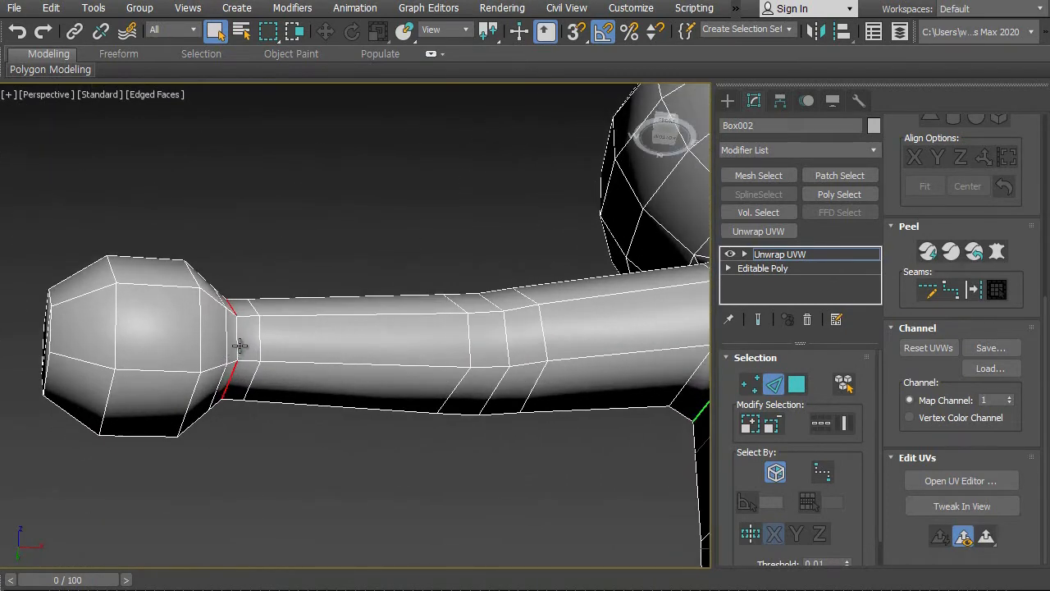
{"action": "scroll", "coordinate": [382, 326], "scroll_direction": "down", "scroll_amount": 8}
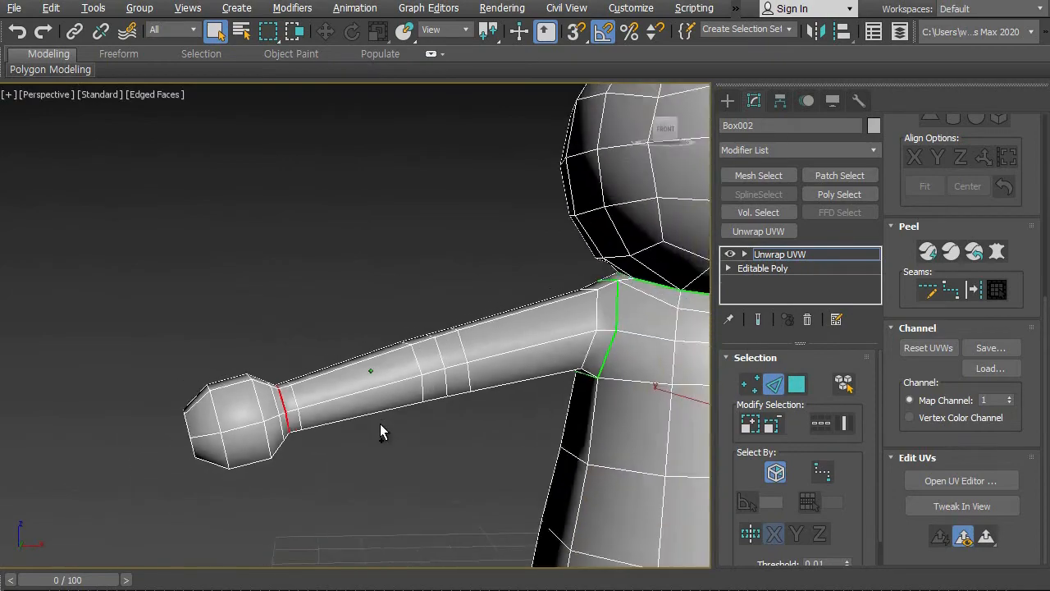
{"action": "middle_click_drag", "start_coordinate": [514, 425], "coordinate": [354, 418], "text": "alt"}
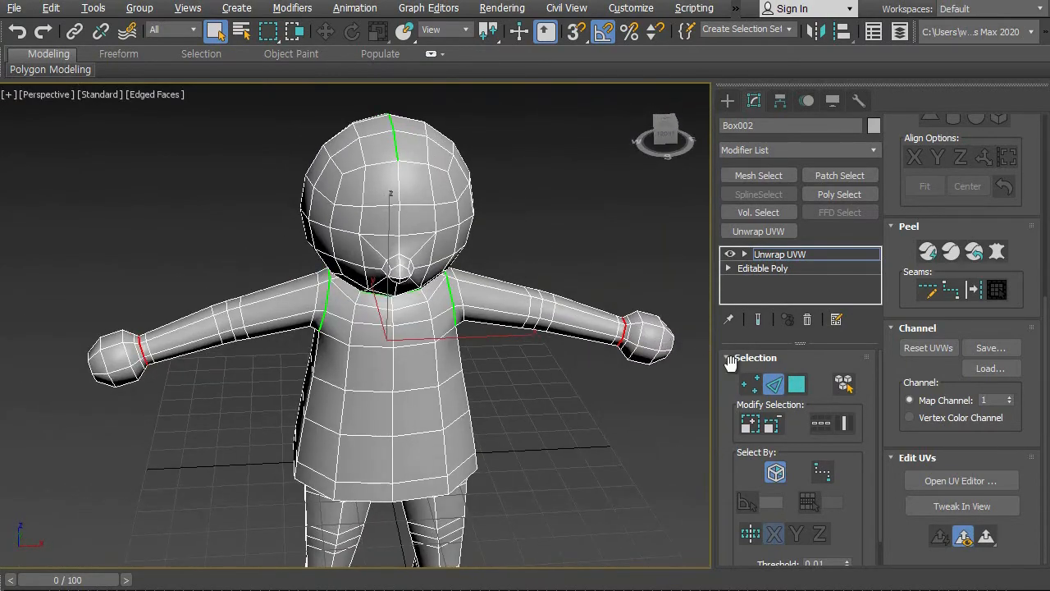
Break the UVs along both wrist edge loops to separate the hands, and close the UV Editor.
{"action": "left_click", "coordinate": [942, 483]}
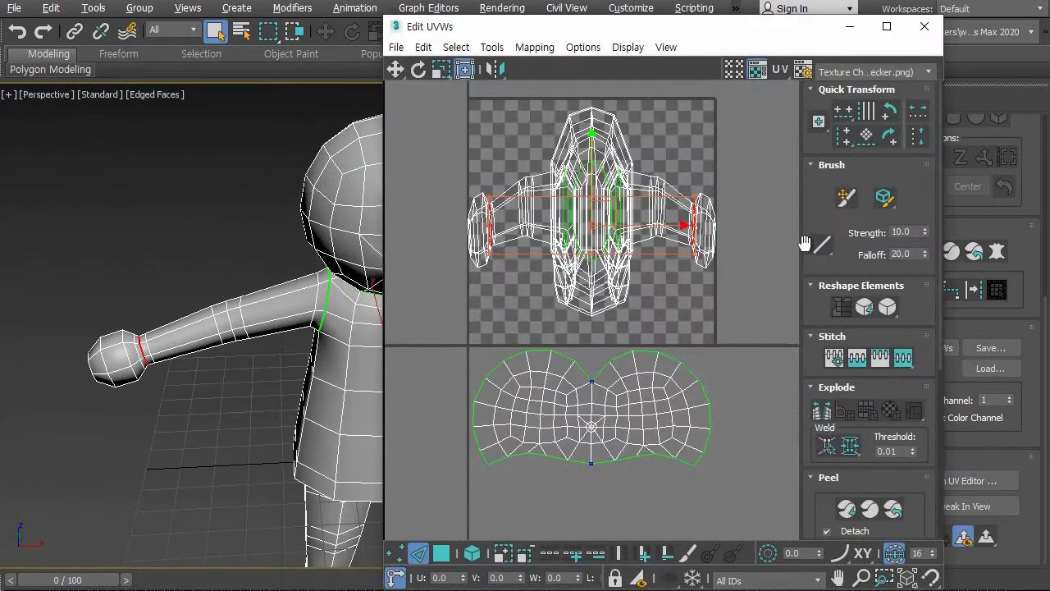
{"action": "left_click", "coordinate": [823, 416]}
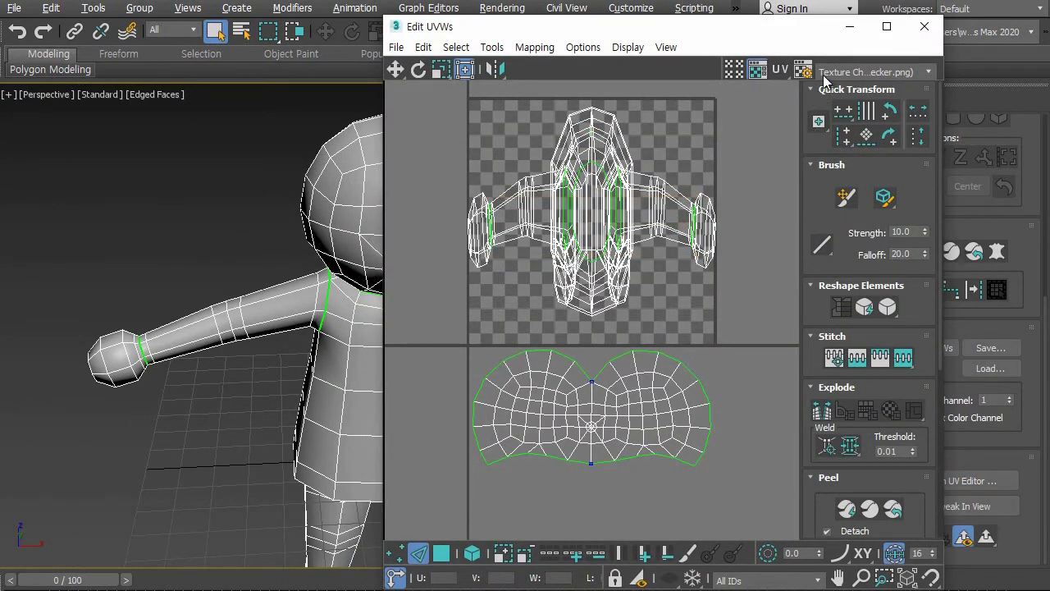
{"action": "left_click", "coordinate": [924, 26]}
Select the line of edges running along the back of the left arm from the wrist seam to the shoulder seam.
{"action": "middle_click_drag", "start_coordinate": [598, 290], "coordinate": [574, 328], "text": "alt"}
{"action": "scroll", "coordinate": [385, 294], "scroll_direction": "up", "scroll_amount": 6}
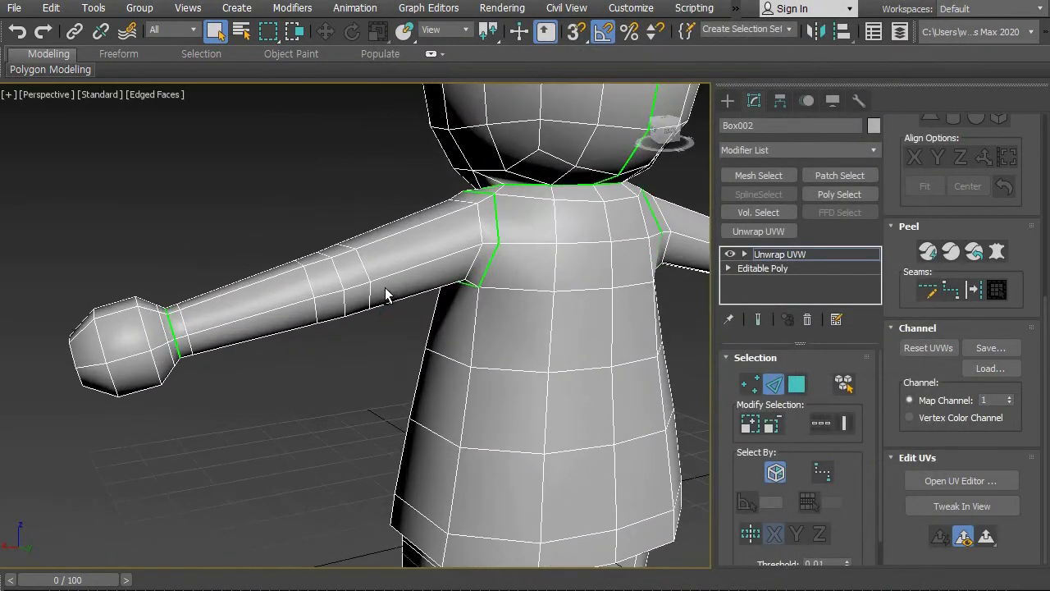
{"action": "scroll", "coordinate": [317, 324], "scroll_direction": "down", "scroll_amount": 2}
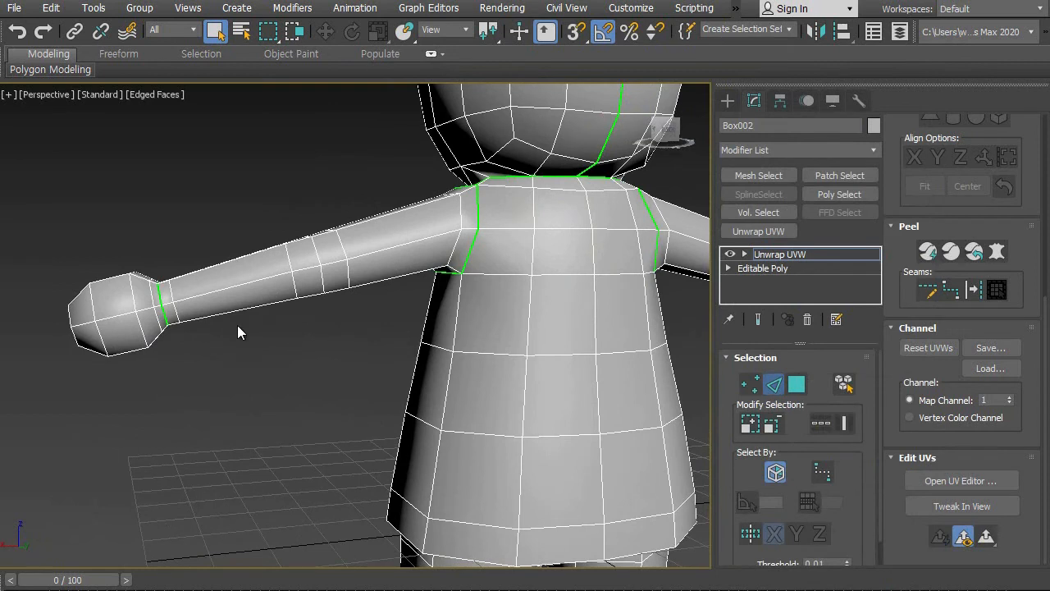
{"action": "left_click", "coordinate": [213, 291]}
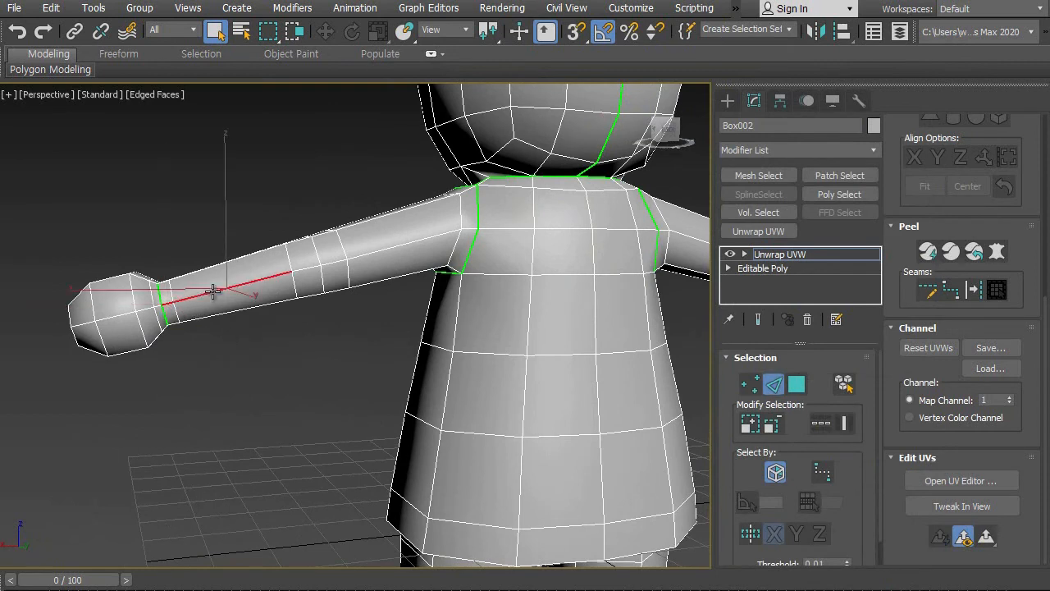
{"action": "left_click", "coordinate": [304, 269], "text": "ctrl"}
{"action": "left_click", "coordinate": [336, 263], "text": "ctrl"}
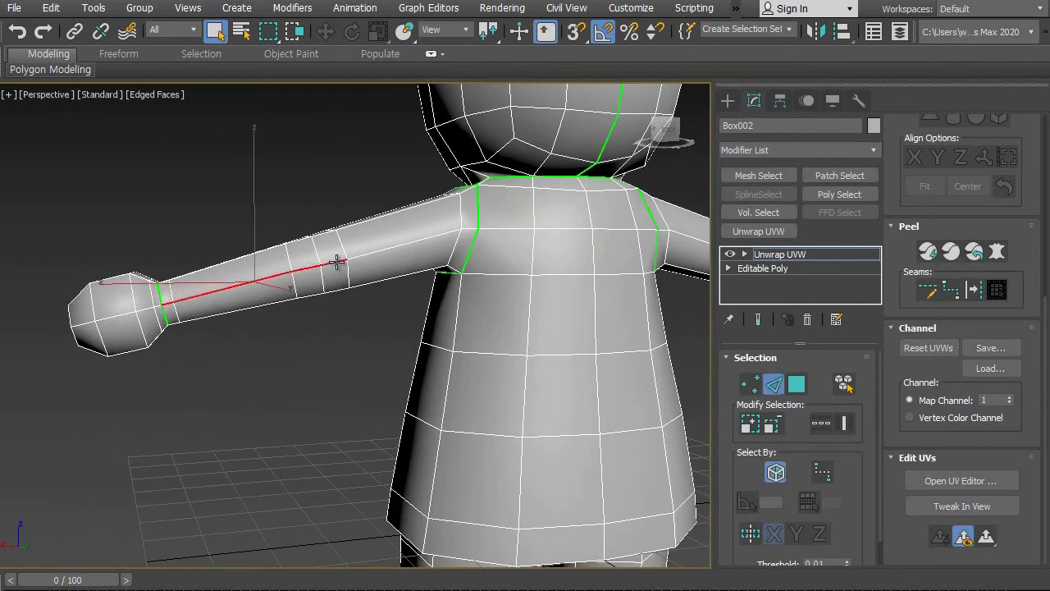
{"action": "left_click", "coordinate": [375, 253], "text": "ctrl"}
{"action": "left_click", "coordinate": [467, 229], "text": "ctrl"}
{"action": "middle_click_drag", "start_coordinate": [379, 274], "coordinate": [382, 328], "text": "alt"}
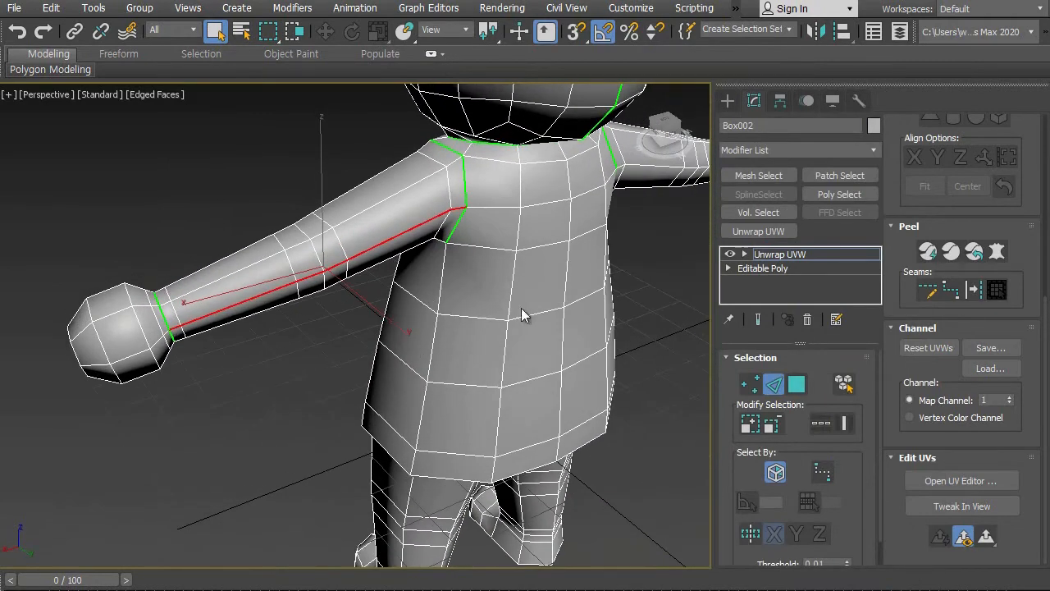
Add the line of edges running along the back of the right arm, from the shoulder seam to the wrist seam, to the selection.
{"action": "middle_click_drag", "start_coordinate": [648, 336], "coordinate": [465, 357], "text": "alt"}
{"action": "left_click", "coordinate": [472, 340], "text": "ctrl"}
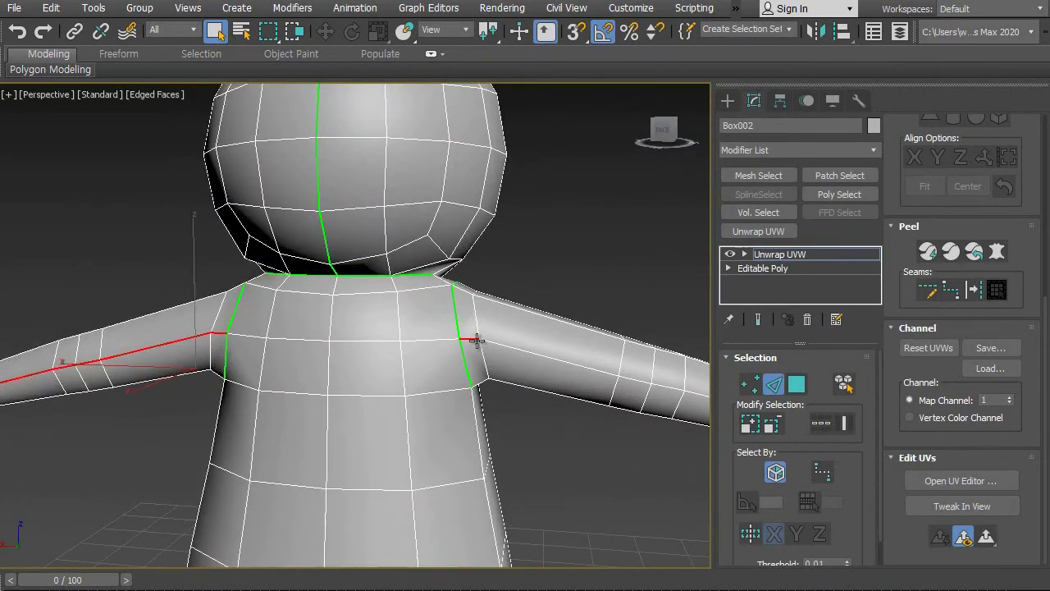
{"action": "left_click", "coordinate": [519, 348], "text": "ctrl"}
{"action": "left_click", "coordinate": [636, 380], "text": "ctrl"}
{"action": "middle_click_drag", "start_coordinate": [667, 387], "coordinate": [467, 401], "text": "alt"}
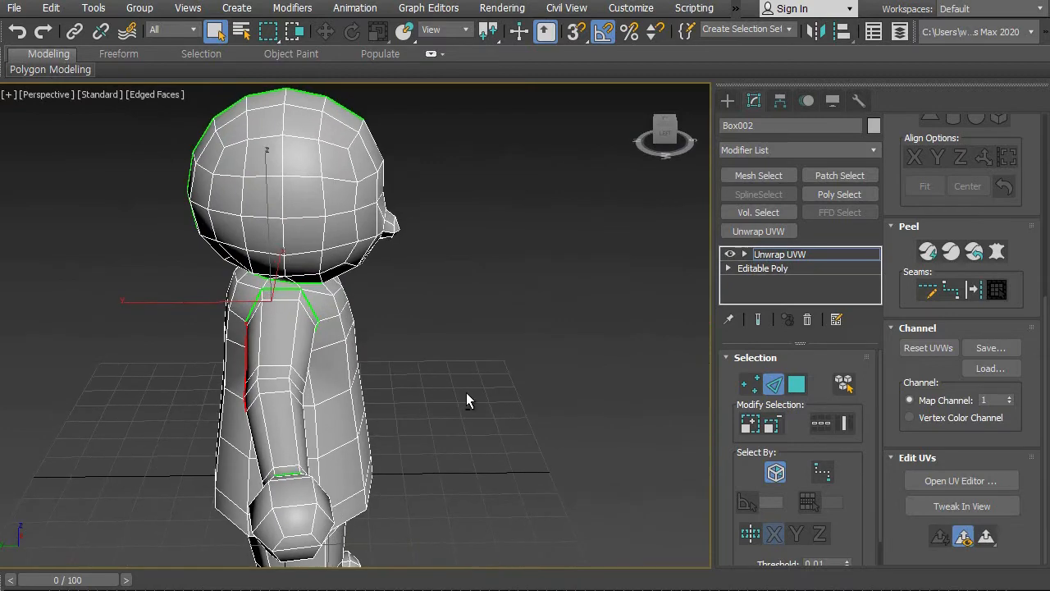
{"action": "middle_click_drag", "start_coordinate": [321, 417], "coordinate": [535, 370], "text": "alt"}
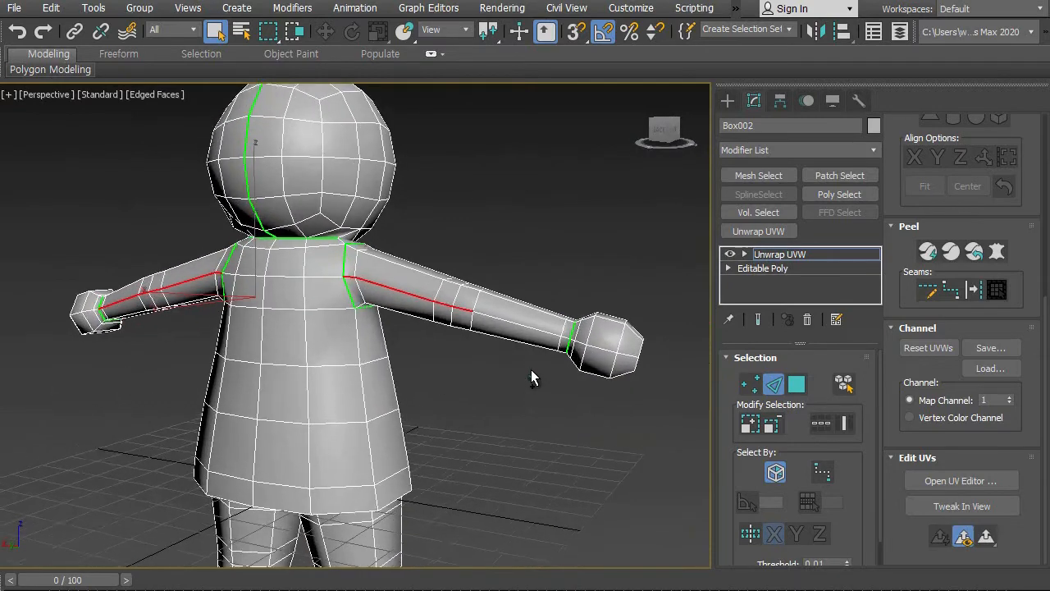
{"action": "scroll", "coordinate": [522, 305], "scroll_direction": "up", "scroll_amount": 3}
{"action": "left_click", "coordinate": [521, 305], "text": "ctrl"}
{"action": "scroll", "coordinate": [566, 386], "scroll_direction": "up", "scroll_amount": 4}
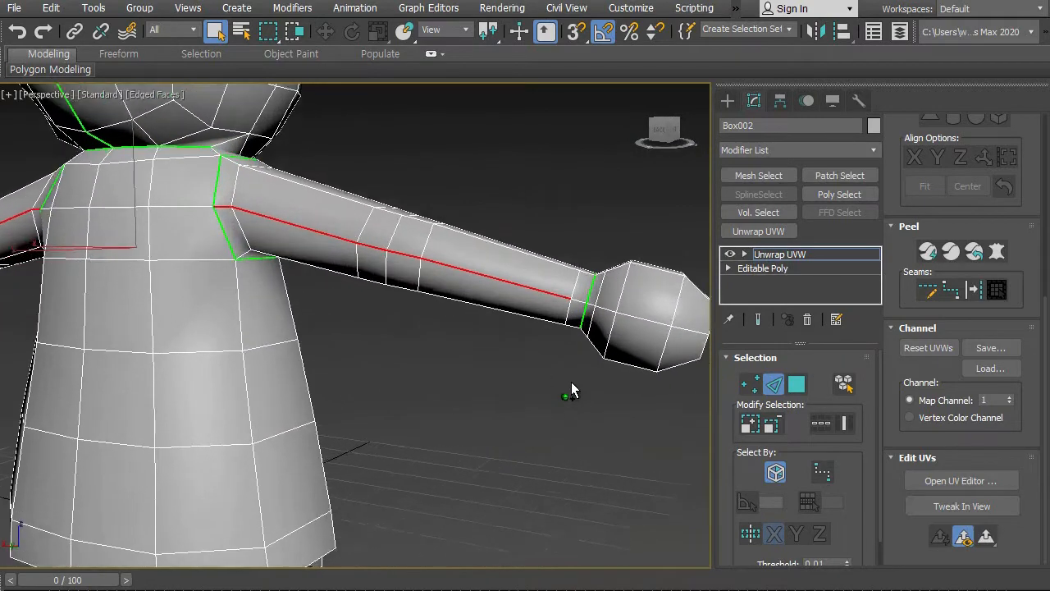
Open the UV Editor and break the UVs along the selected edge lines on both arms.
{"action": "scroll", "coordinate": [566, 329], "scroll_direction": "down", "scroll_amount": 8}
{"action": "middle_click_drag", "start_coordinate": [504, 427], "coordinate": [600, 432], "text": "alt"}
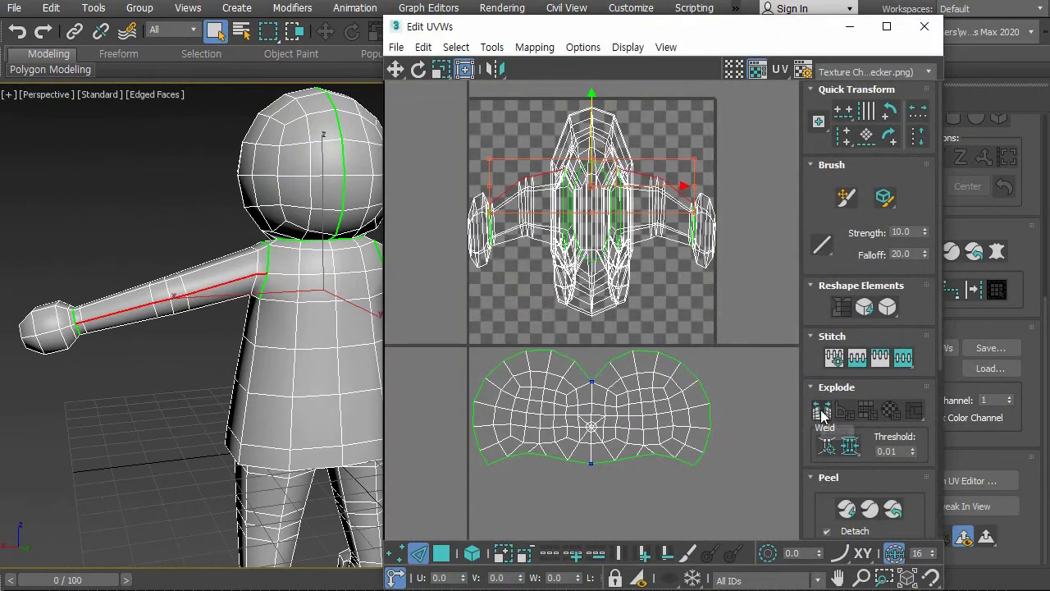
{"action": "left_click", "coordinate": [822, 413]}
{"action": "middle_click_drag", "start_coordinate": [667, 275], "coordinate": [698, 297]}
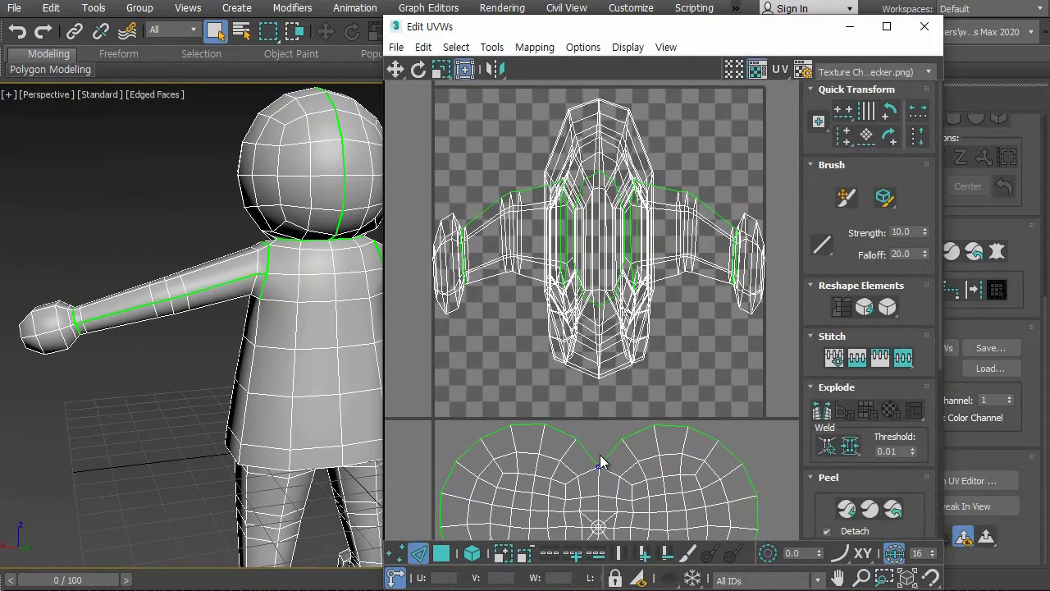
Select the whole UV element of the right arm using polygon selection with select-by-element turned on.
{"action": "left_click", "coordinate": [441, 557]}
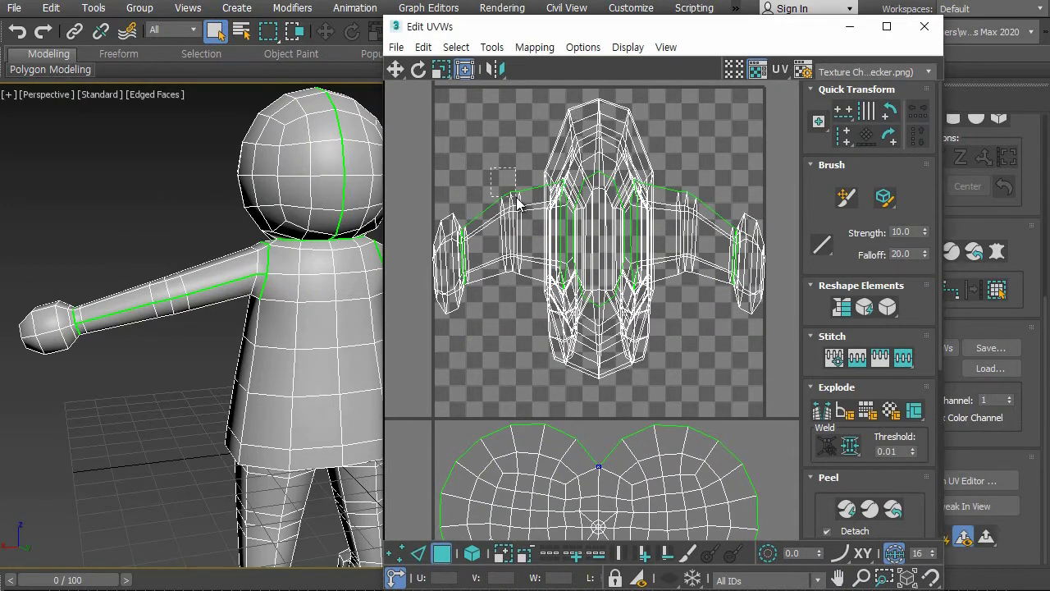
{"action": "left_click", "coordinate": [510, 228]}
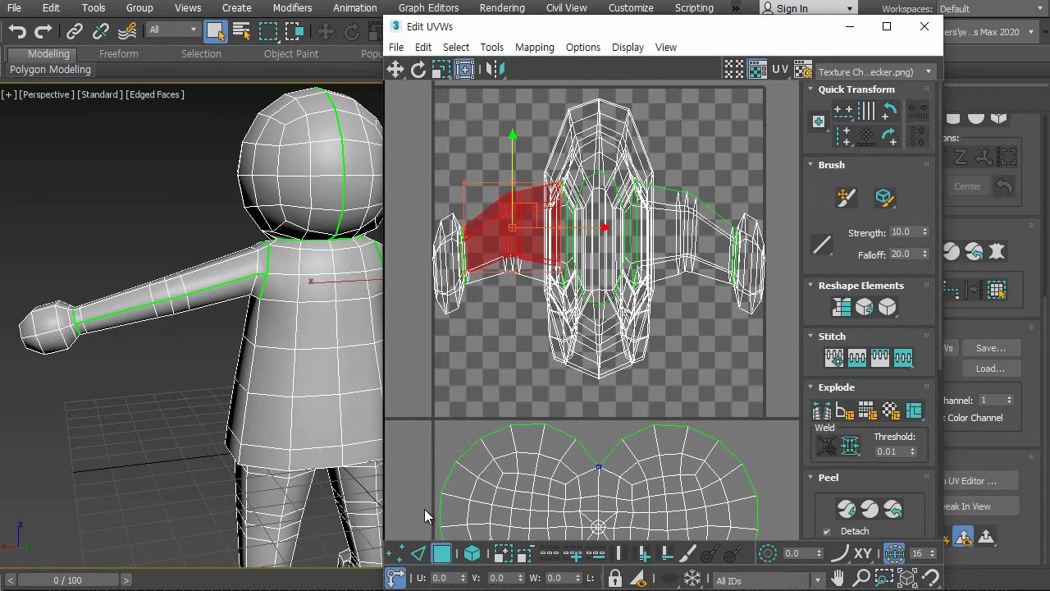
{"action": "left_click", "coordinate": [471, 555]}
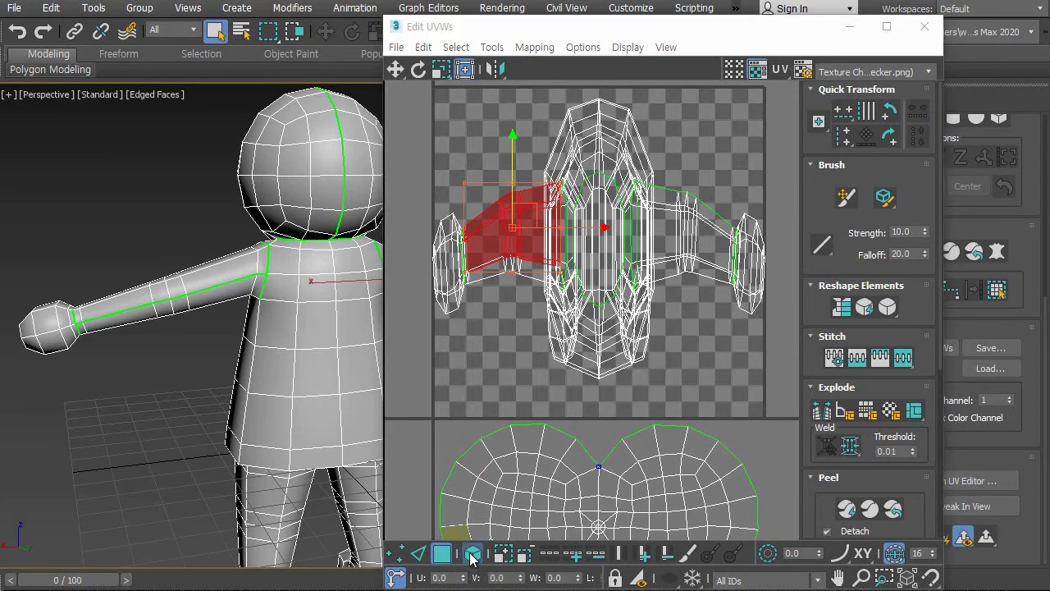
{"action": "left_click", "coordinate": [482, 361]}
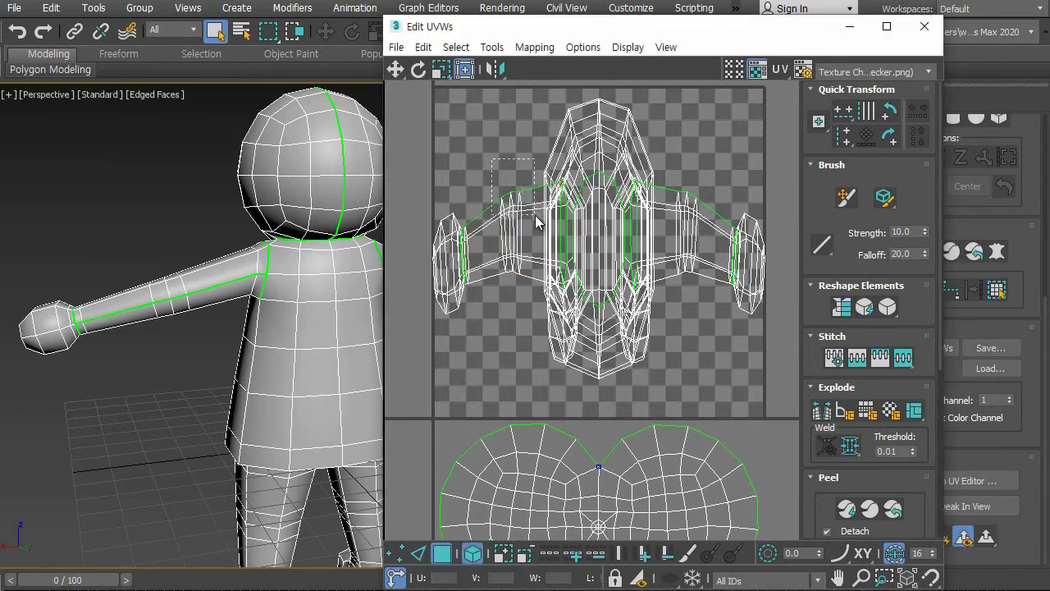
{"action": "left_click_drag", "start_coordinate": [538, 222], "coordinate": [538, 223]}
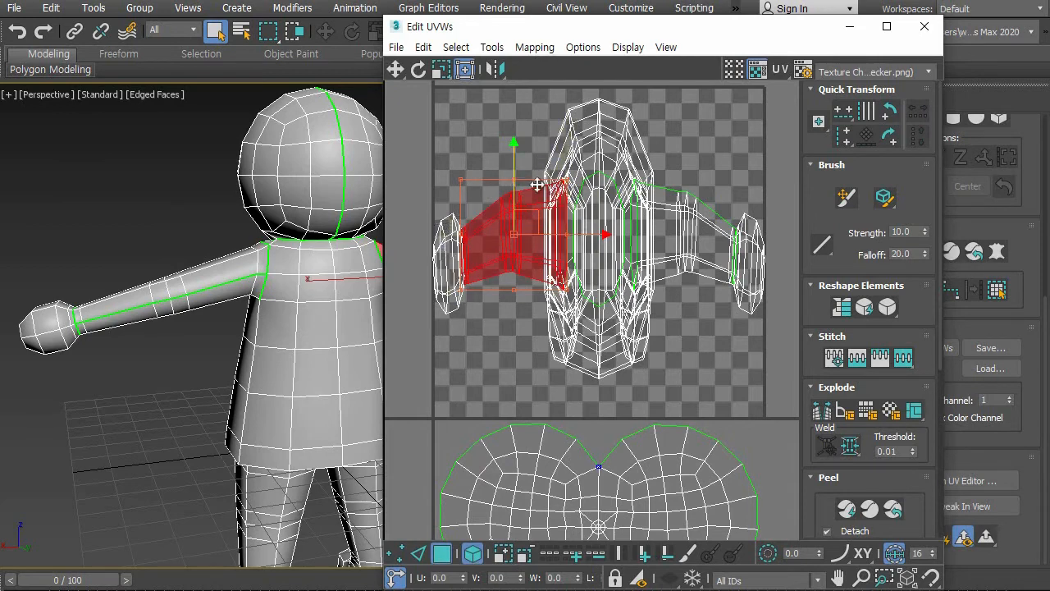
{"action": "middle_click_drag", "start_coordinate": [557, 329], "coordinate": [575, 353], "text": "ctrl+alt"}
{"action": "scroll", "coordinate": [557, 358], "scroll_direction": "up", "scroll_amount": 1}
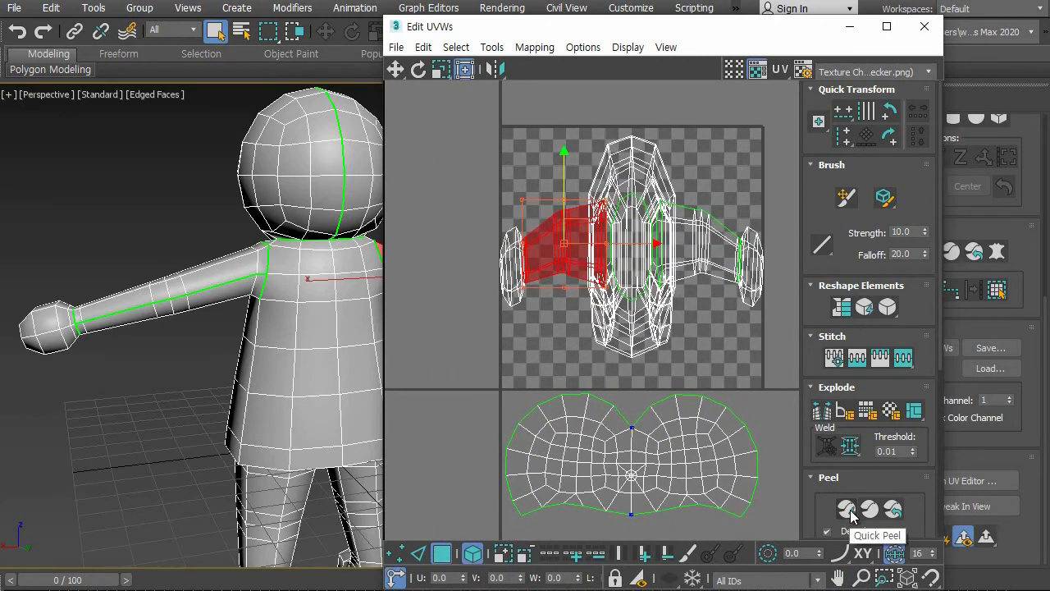
Quick Peel the right arm's UVs and move the flattened shell outside the UV tile, beside its lower left corner.
{"action": "left_click_drag", "start_coordinate": [823, 490], "coordinate": [812, 433]}
{"action": "left_click", "coordinate": [845, 454]}
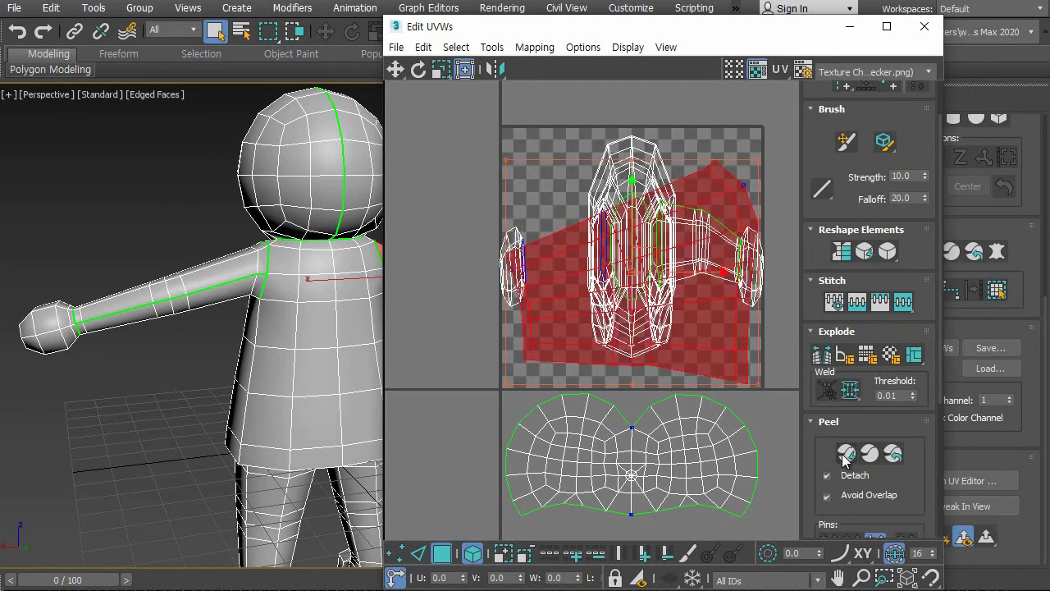
{"action": "scroll", "coordinate": [644, 351], "scroll_direction": "down", "scroll_amount": 5}
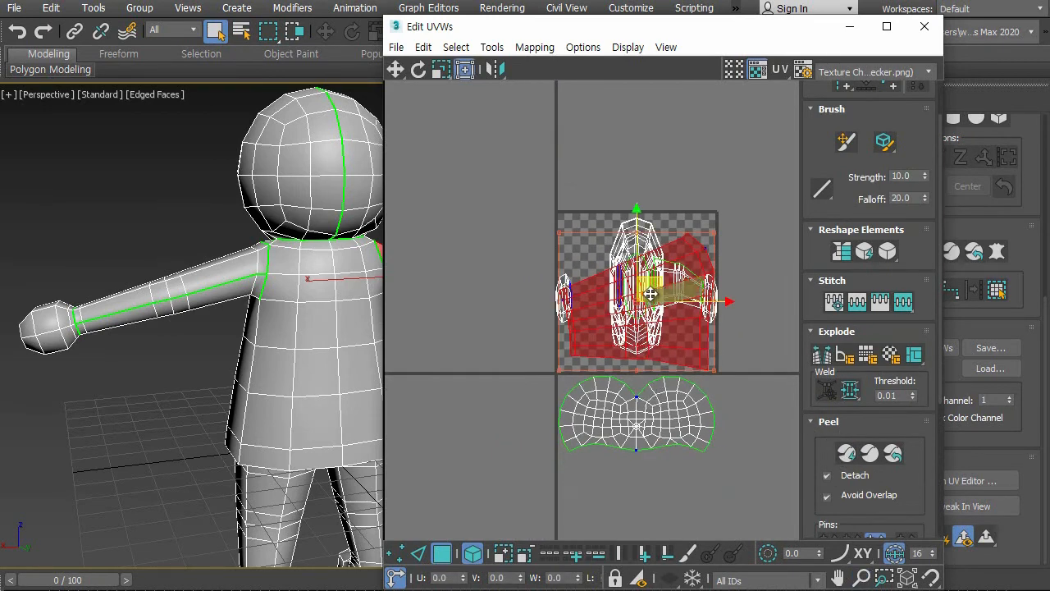
{"action": "left_click_drag", "start_coordinate": [658, 280], "coordinate": [456, 359]}
{"action": "left_click", "coordinate": [563, 356]}
Select the left arm's UV element, Quick Peel it, and place the flattened shell directly below the right arm's shell.
{"action": "middle_click_drag", "start_coordinate": [586, 366], "coordinate": [557, 387]}
{"action": "middle_click_drag", "start_coordinate": [637, 358], "coordinate": [634, 326], "text": "ctrl+alt"}
{"action": "left_click_drag", "start_coordinate": [656, 268], "coordinate": [655, 271]}
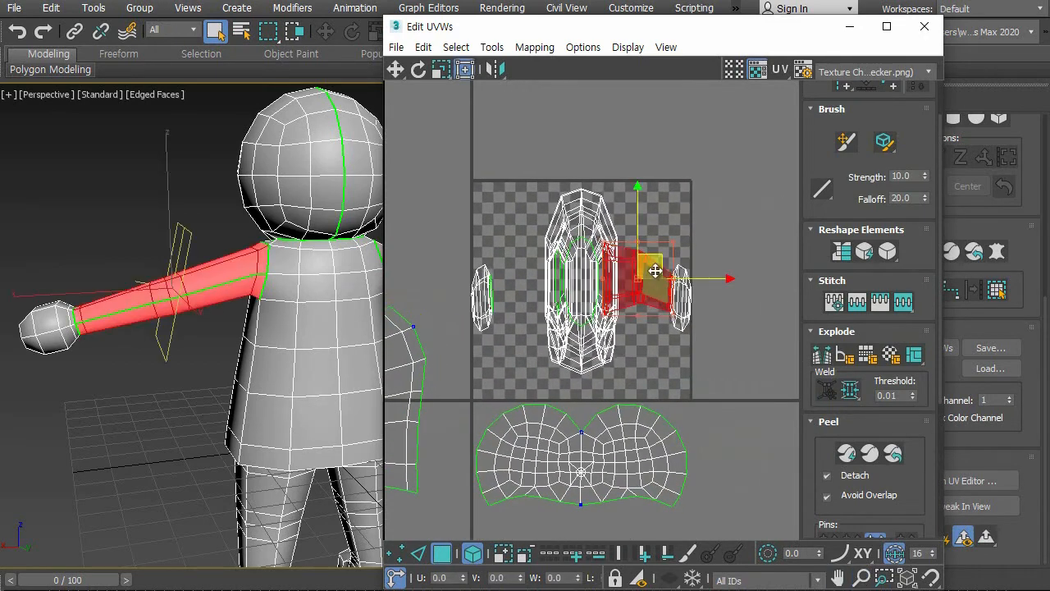
{"action": "left_click", "coordinate": [845, 455]}
{"action": "scroll", "coordinate": [643, 381], "scroll_direction": "down", "scroll_amount": 3}
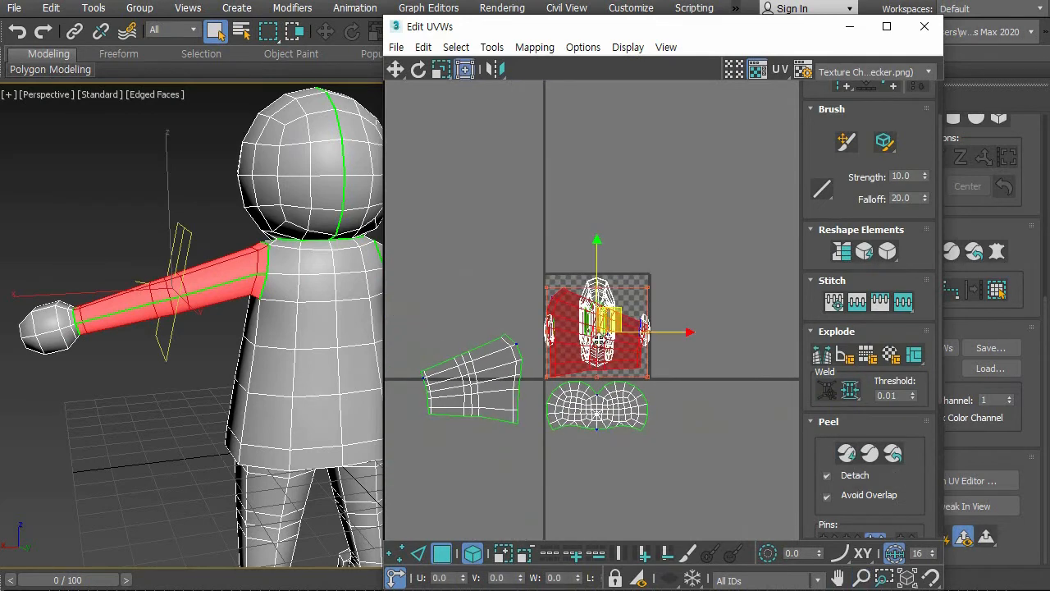
{"action": "left_click_drag", "start_coordinate": [624, 319], "coordinate": [493, 446]}
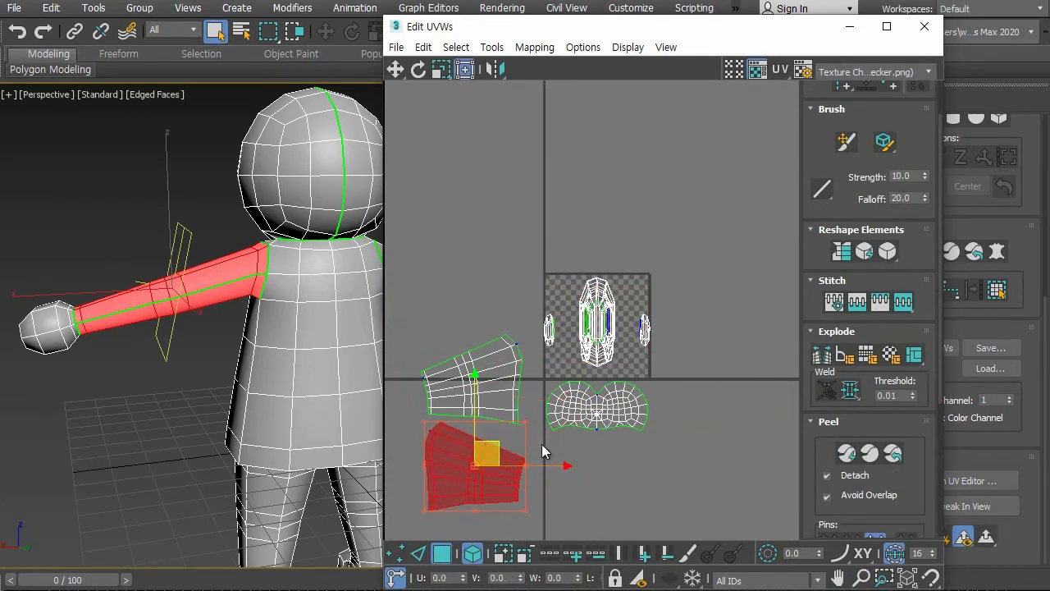
{"action": "left_click", "coordinate": [602, 462]}
Switch to edge selection, turn off select-by-element, and clear the trial edge selections on the right hand.
{"action": "middle_click_drag", "start_coordinate": [316, 283], "coordinate": [140, 264], "text": "alt"}
{"action": "middle_click_drag", "start_coordinate": [275, 291], "coordinate": [226, 298]}
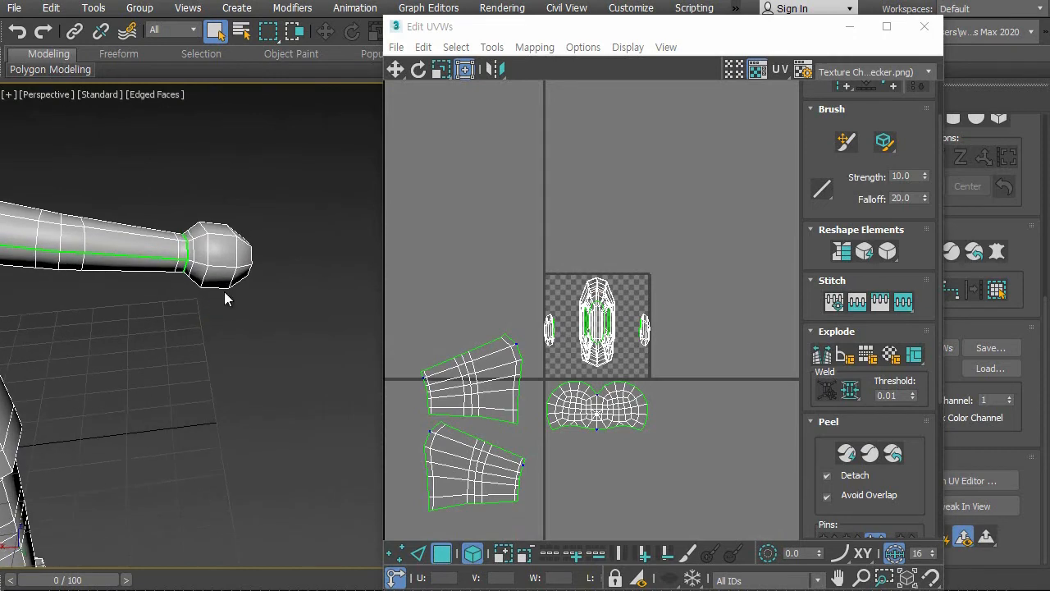
{"action": "left_click", "coordinate": [419, 552]}
{"action": "middle_click_drag", "start_coordinate": [206, 418], "coordinate": [229, 410], "text": "alt"}
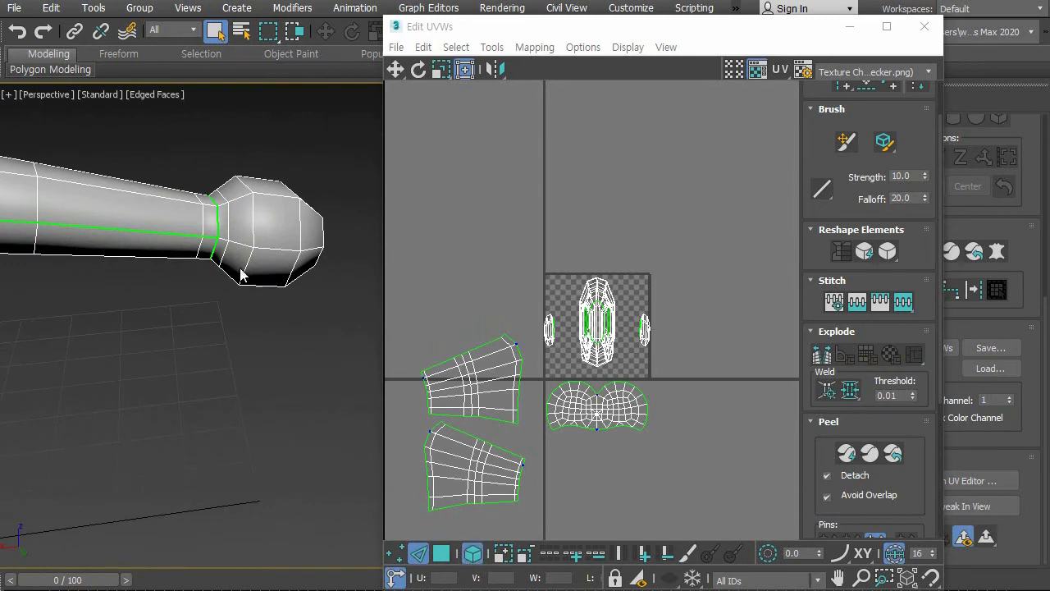
{"action": "left_click", "coordinate": [232, 240]}
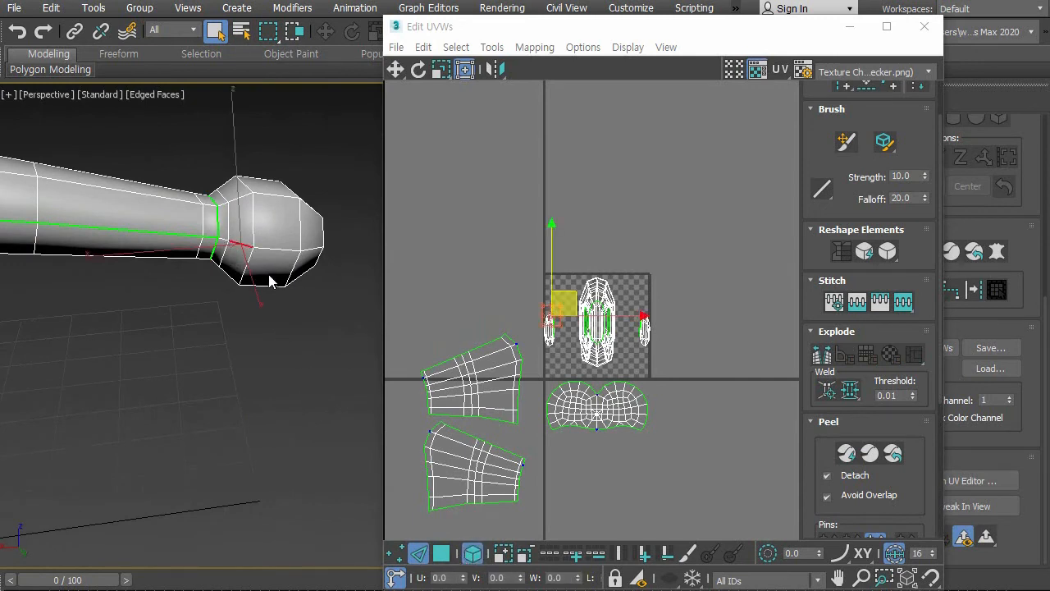
{"action": "middle_click_drag", "start_coordinate": [256, 292], "coordinate": [254, 358]}
{"action": "scroll", "coordinate": [246, 358], "scroll_direction": "up", "scroll_amount": 4}
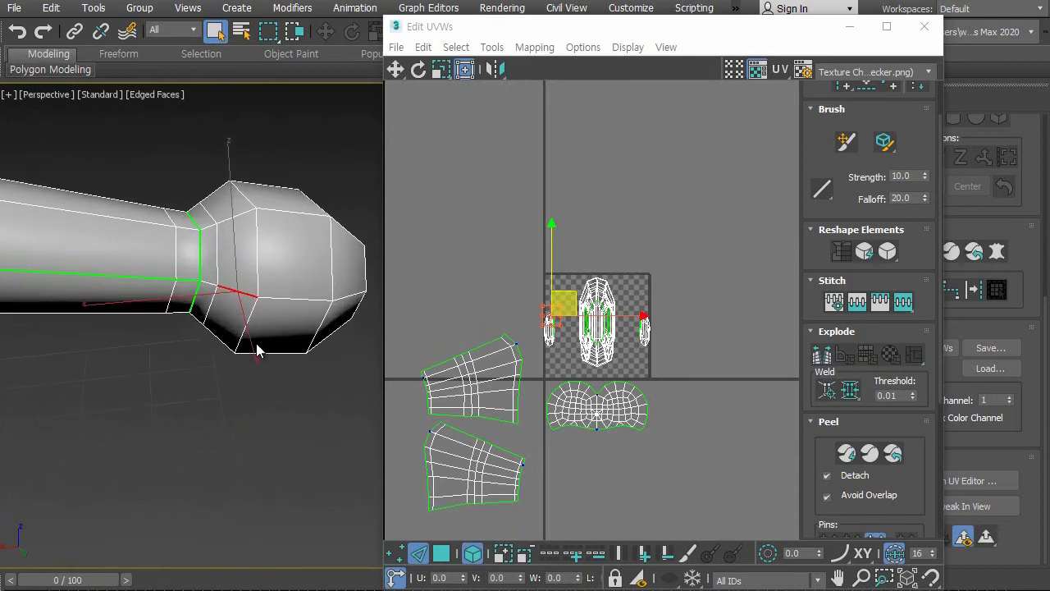
{"action": "left_click", "coordinate": [663, 377]}
{"action": "scroll", "coordinate": [630, 356], "scroll_direction": "up", "scroll_amount": 8}
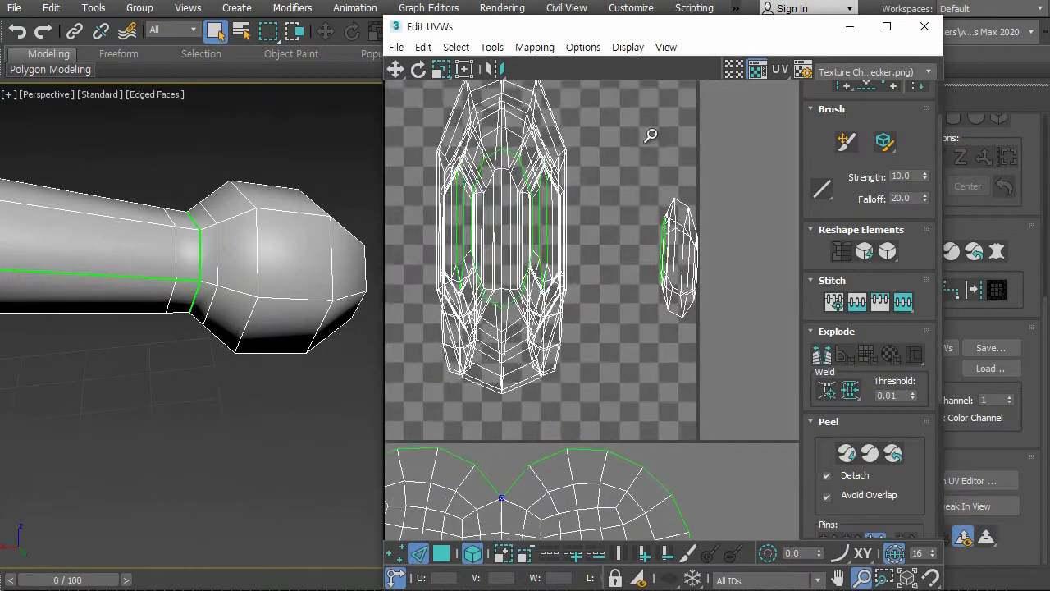
{"action": "scroll", "coordinate": [687, 300], "scroll_direction": "up", "scroll_amount": 4}
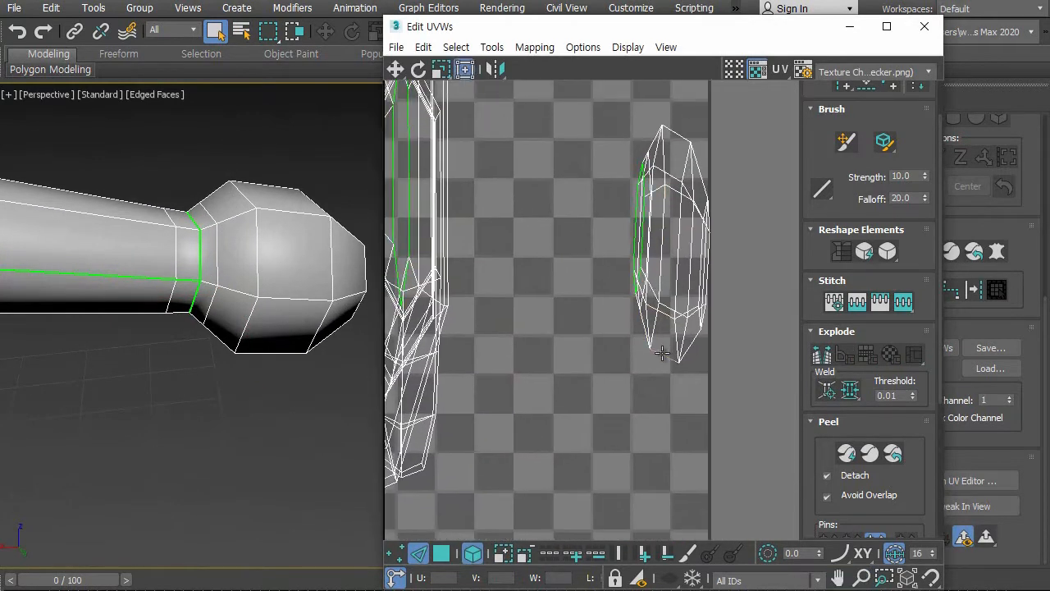
{"action": "left_click", "coordinate": [662, 353]}
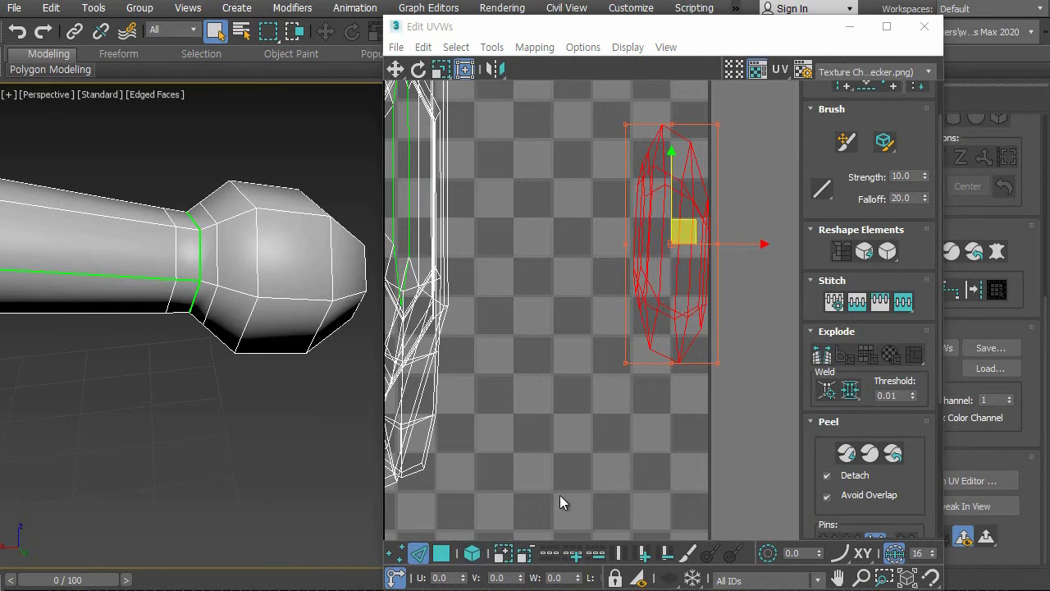
{"action": "left_click", "coordinate": [544, 455]}
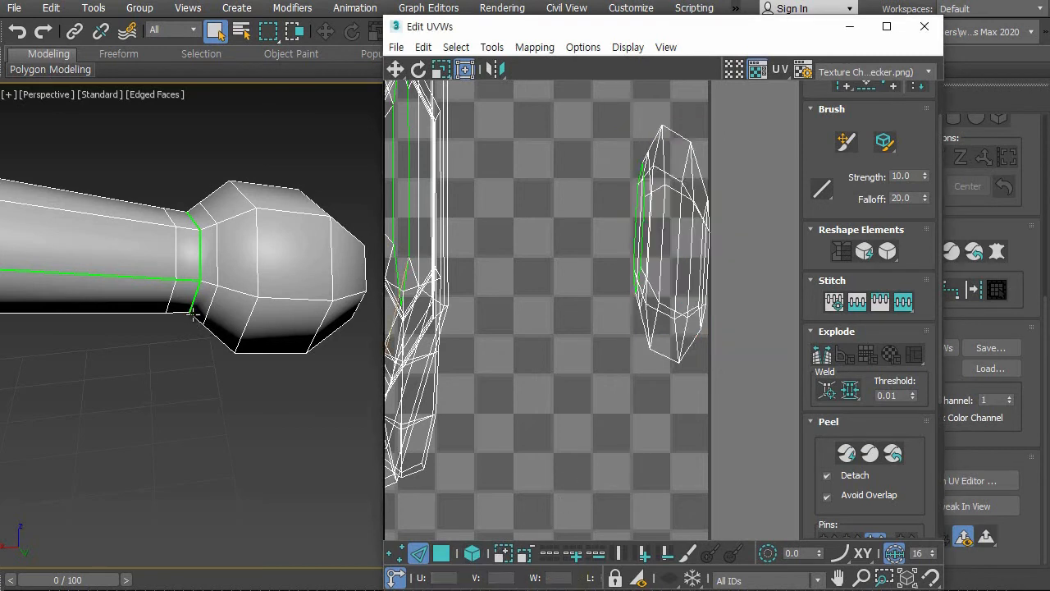
Select the line of edges running from the wrist seam around the right hand to its tip and break the UVs along it.
{"action": "left_click", "coordinate": [205, 282]}
{"action": "middle_click_drag", "start_coordinate": [288, 298], "coordinate": [209, 313], "text": "alt"}
{"action": "left_click", "coordinate": [222, 301], "text": "ctrl"}
{"action": "left_click", "coordinate": [279, 312], "text": "ctrl"}
{"action": "middle_click_drag", "start_coordinate": [320, 330], "coordinate": [447, 384], "text": "alt"}
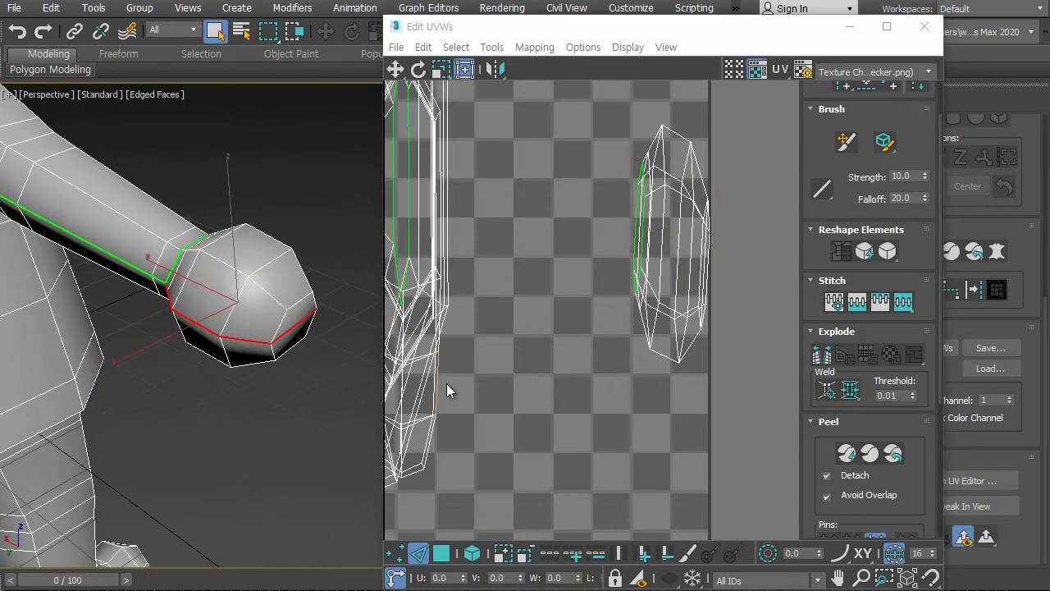
{"action": "left_click", "coordinate": [821, 358]}
{"action": "left_click", "coordinate": [245, 375]}
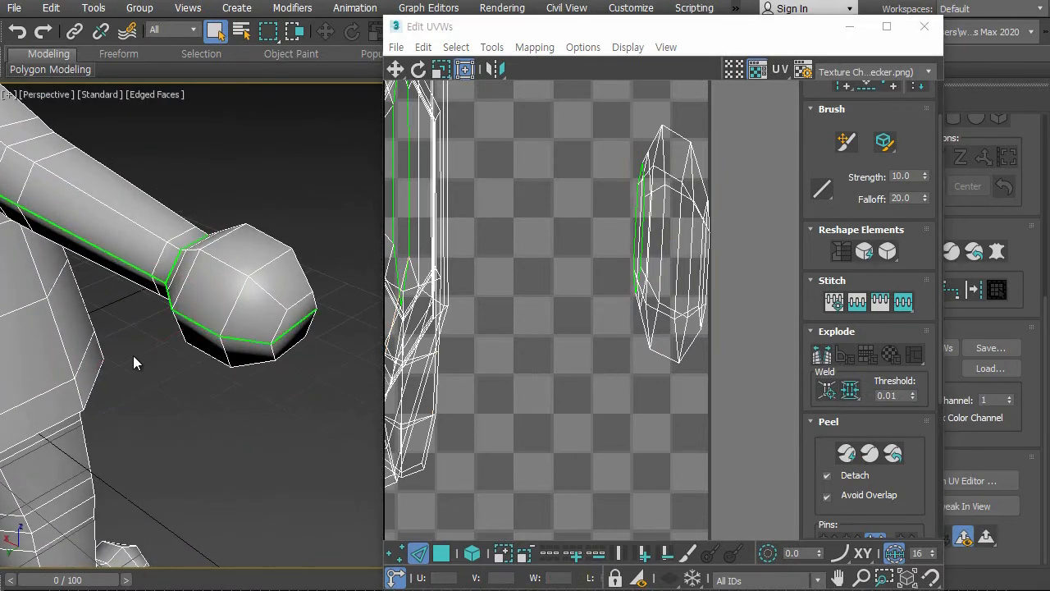
Select the matching line of edges from the left hand's tip to the wrist seam and break the UVs along it.
{"action": "scroll", "coordinate": [129, 369], "scroll_direction": "down", "scroll_amount": 3}
{"action": "middle_click_drag", "start_coordinate": [119, 390], "coordinate": [328, 384]}
{"action": "middle_click_drag", "start_coordinate": [135, 372], "coordinate": [293, 352], "text": "alt"}
{"action": "middle_click_drag", "start_coordinate": [73, 389], "coordinate": [238, 347]}
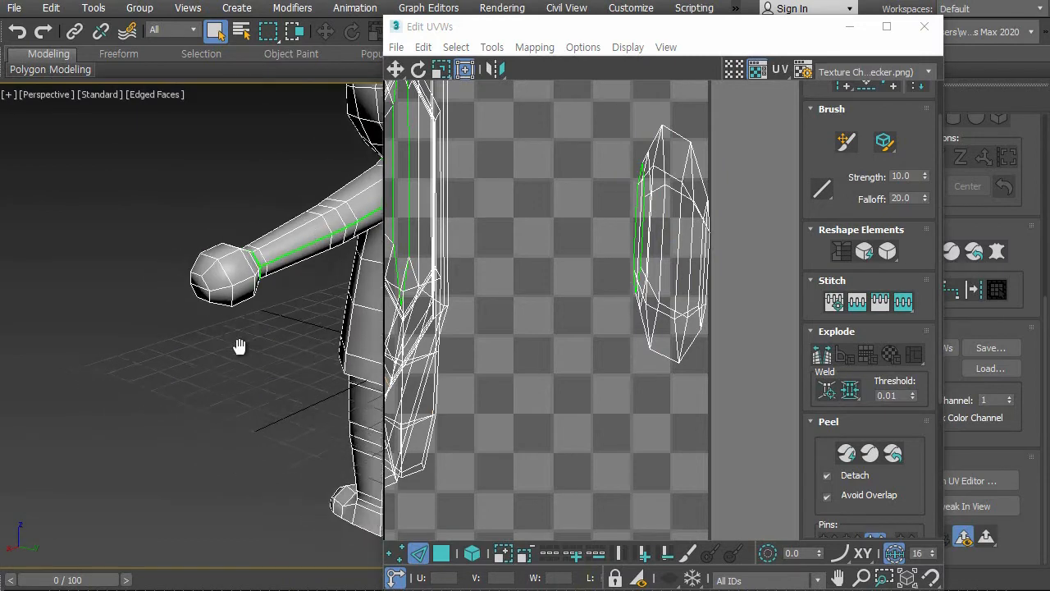
{"action": "scroll", "coordinate": [222, 325], "scroll_direction": "up", "scroll_amount": 3}
{"action": "left_click", "coordinate": [196, 248]}
{"action": "left_click", "coordinate": [231, 247]}
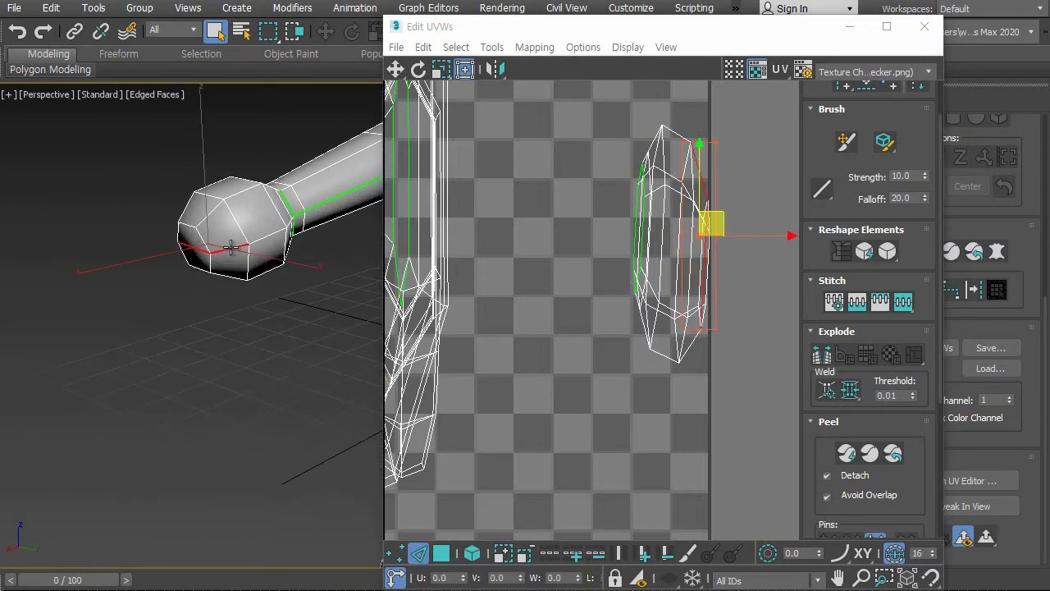
{"action": "left_click", "coordinate": [269, 237], "text": "ctrl"}
{"action": "middle_click_drag", "start_coordinate": [287, 242], "coordinate": [269, 247], "text": "alt"}
{"action": "left_click", "coordinate": [268, 245], "text": "ctrl"}
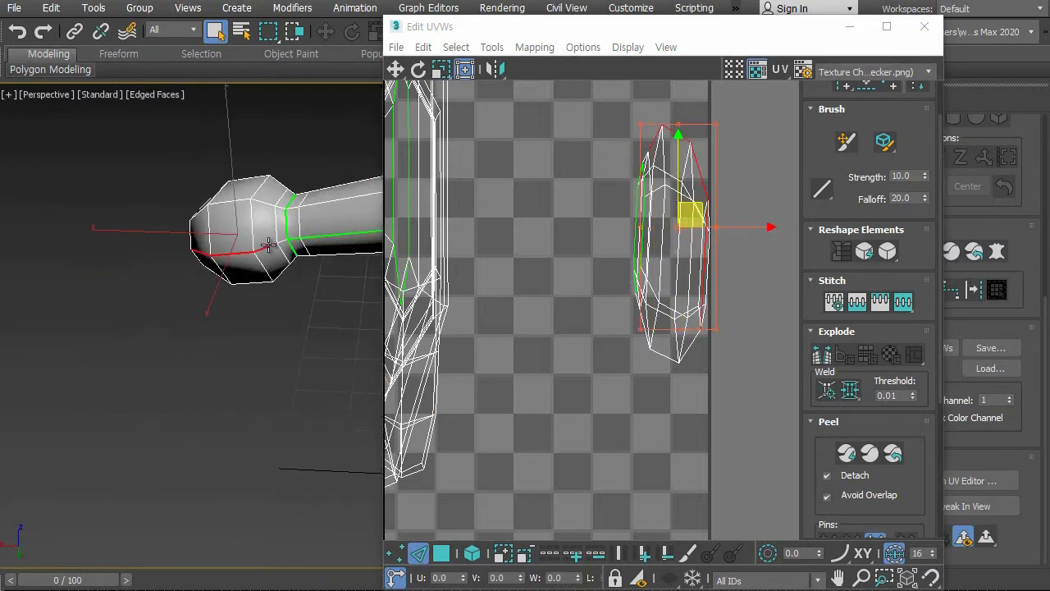
{"action": "left_click", "coordinate": [282, 242], "text": "ctrl"}
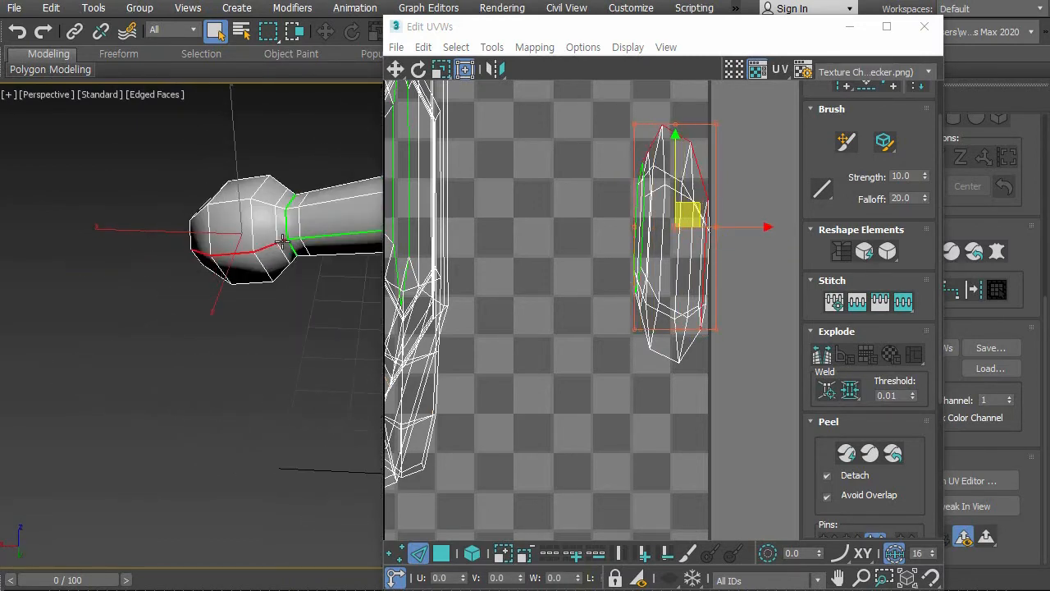
{"action": "left_click", "coordinate": [822, 355]}
{"action": "left_click", "coordinate": [245, 308]}
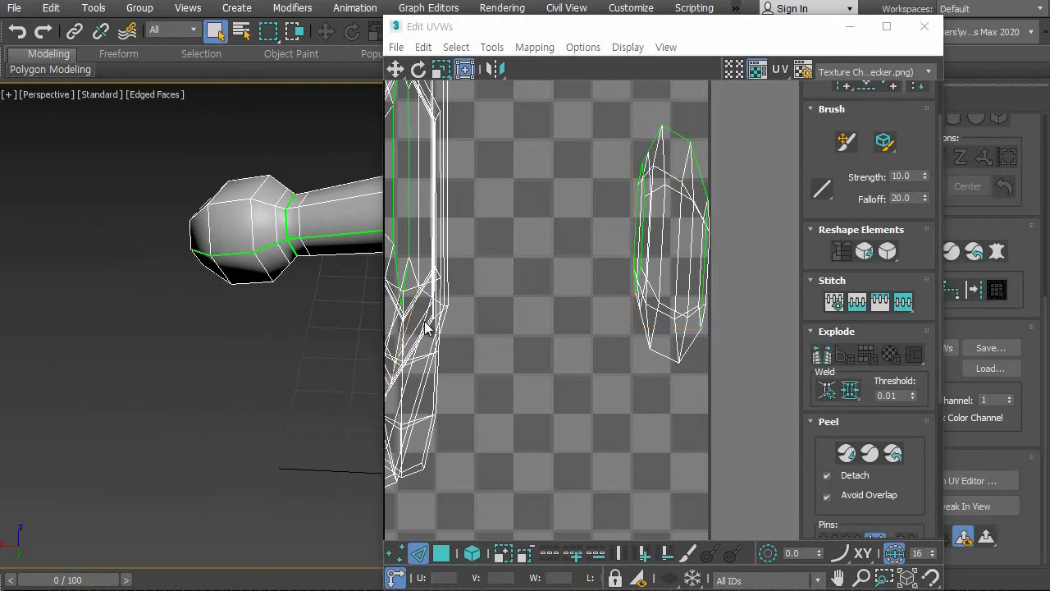
Switch to polygon and element selection, Quick Peel the hand shell at the UV tile's left edge, and place it beside the tile.
{"action": "scroll", "coordinate": [565, 418], "scroll_direction": "down", "scroll_amount": 8}
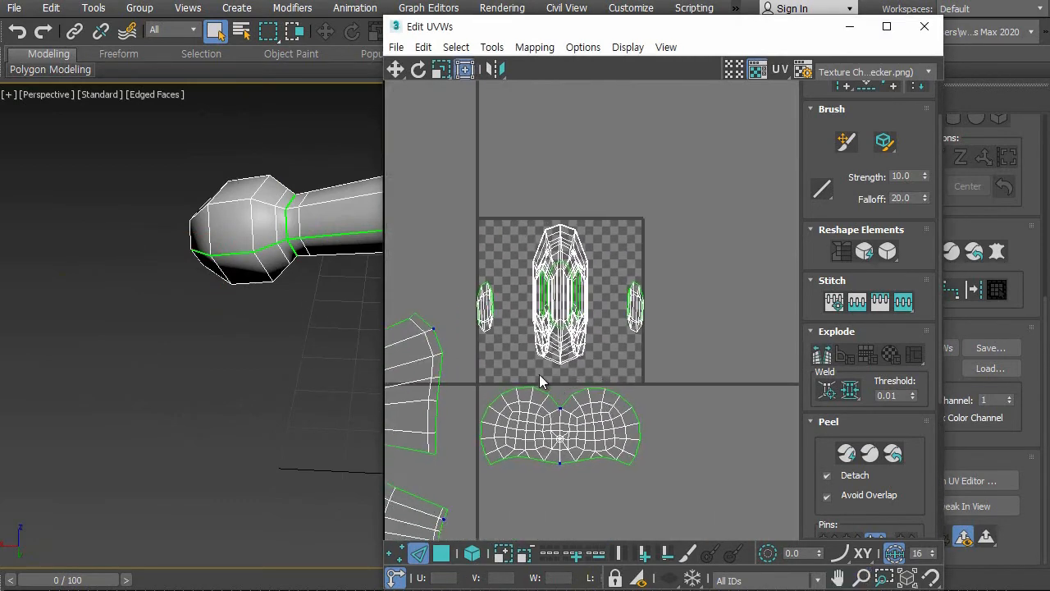
{"action": "left_click", "coordinate": [445, 556]}
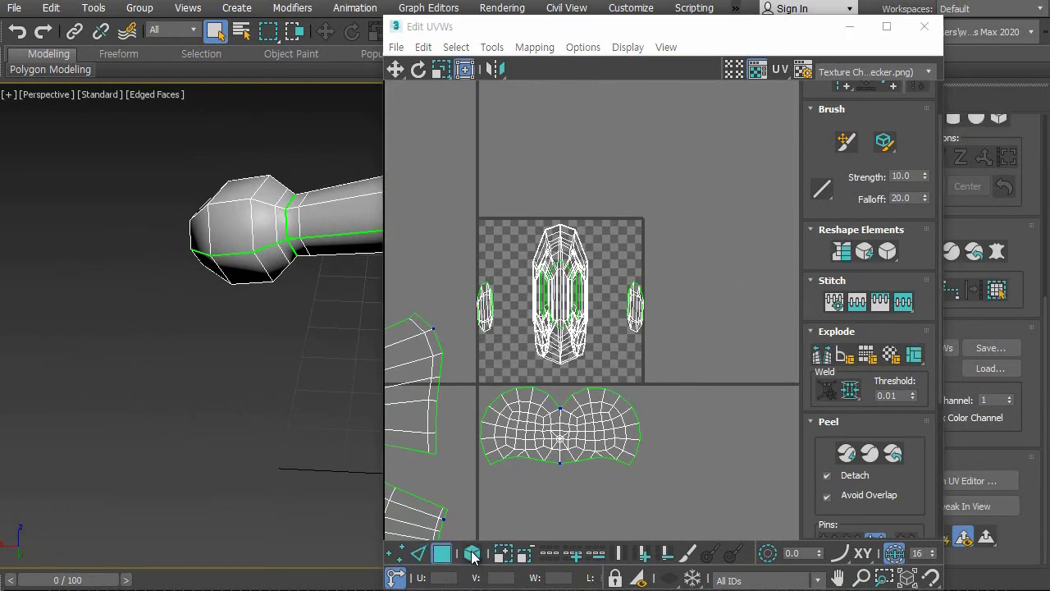
{"action": "left_click", "coordinate": [473, 554]}
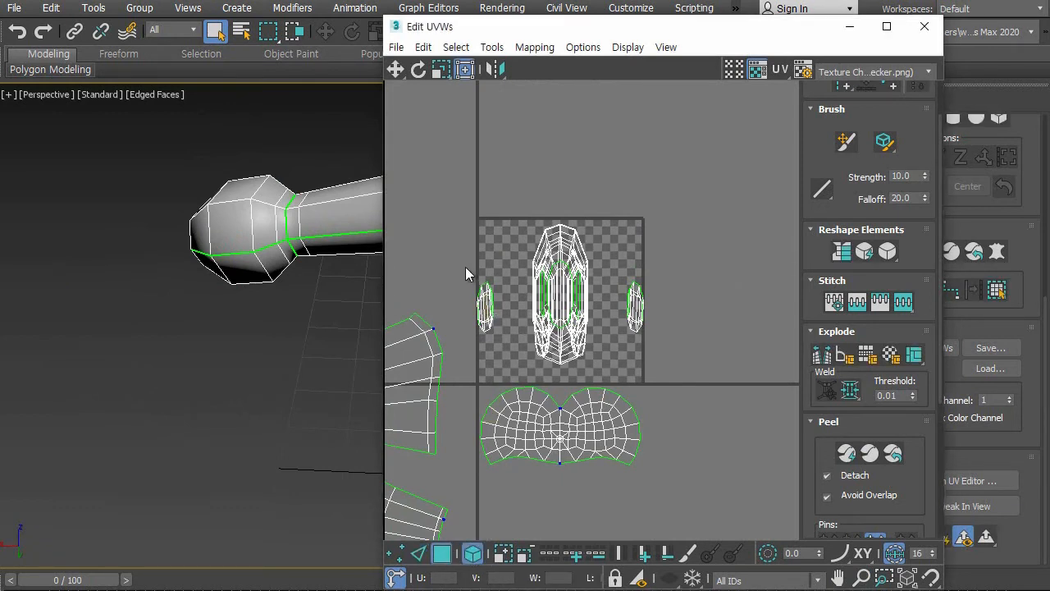
{"action": "left_click", "coordinate": [509, 340]}
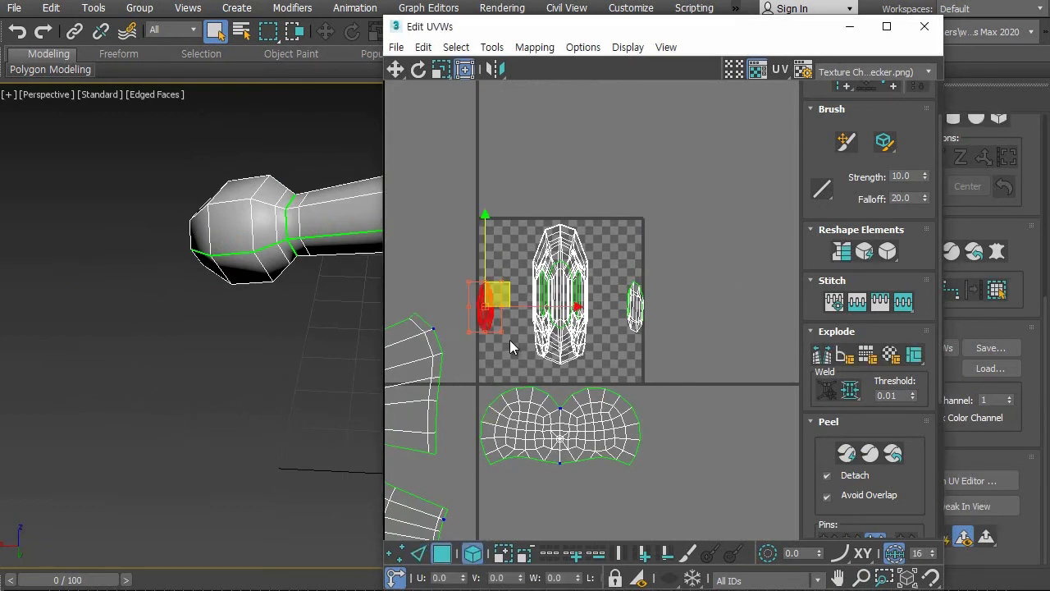
{"action": "left_click", "coordinate": [847, 454]}
{"action": "left_click_drag", "start_coordinate": [578, 295], "coordinate": [755, 371]}
{"action": "left_click", "coordinate": [714, 271]}
Quick Peel the other hand's UV element, place its flattened shell directly above the first hand's shell, and clear the selection.
{"action": "left_click_drag", "start_coordinate": [609, 263], "coordinate": [647, 304]}
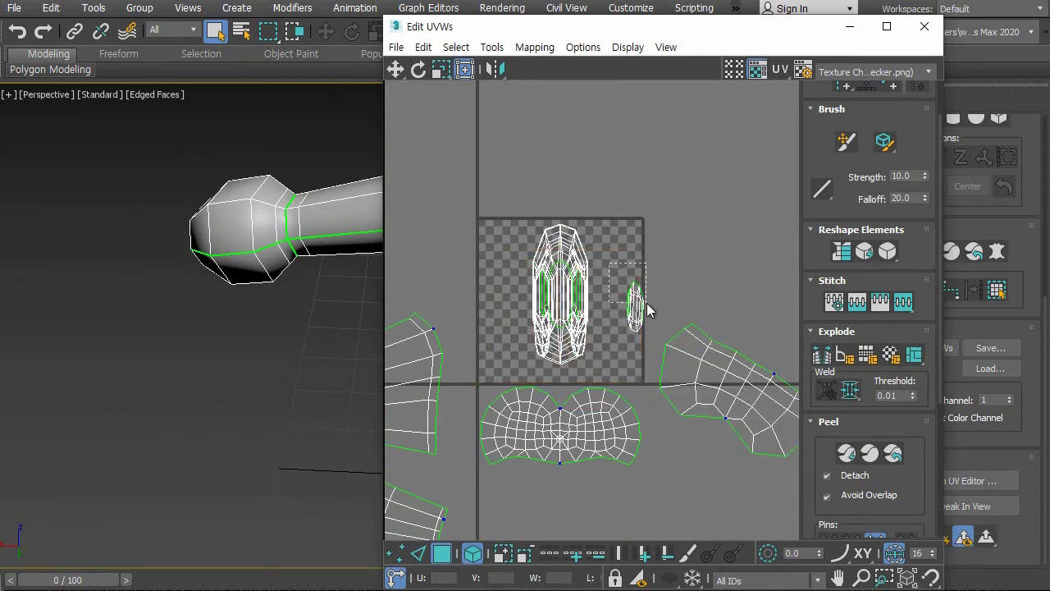
{"action": "left_click", "coordinate": [846, 452]}
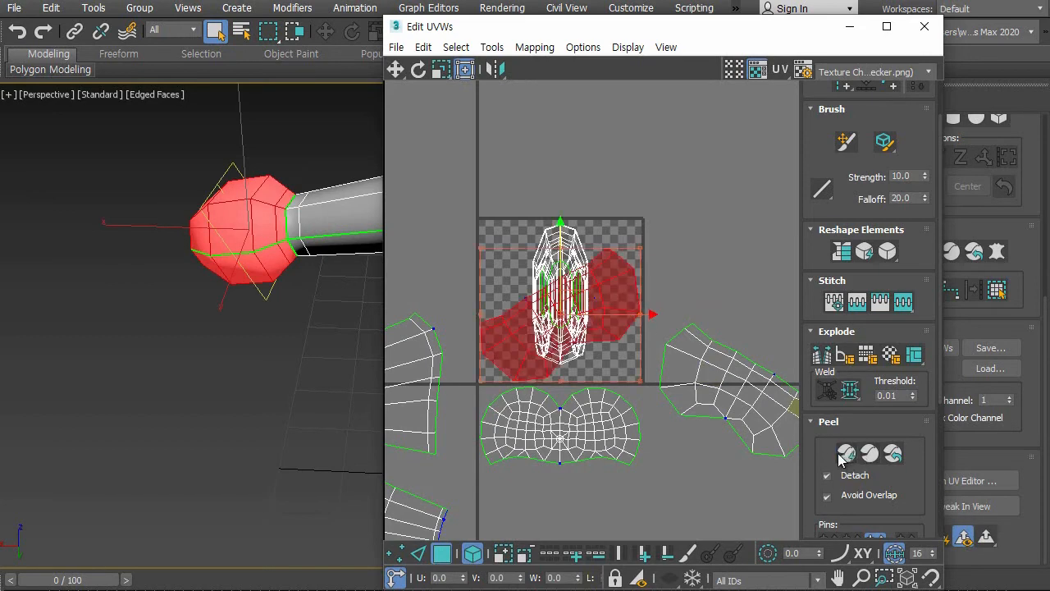
{"action": "left_click_drag", "start_coordinate": [567, 296], "coordinate": [755, 220]}
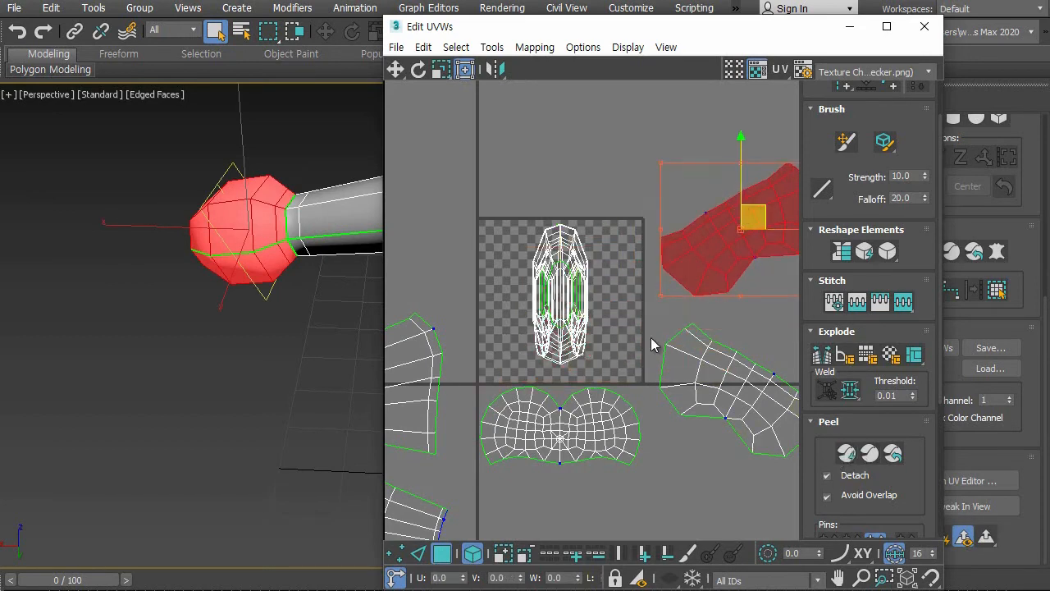
{"action": "left_click", "coordinate": [704, 473]}
{"action": "scroll", "coordinate": [662, 469], "scroll_direction": "down", "scroll_amount": 5}
{"action": "scroll", "coordinate": [667, 497], "scroll_direction": "up", "scroll_amount": 1}
{"action": "left_click_drag", "start_coordinate": [667, 498], "coordinate": [675, 402]}
{"action": "right_click", "coordinate": [668, 256]}
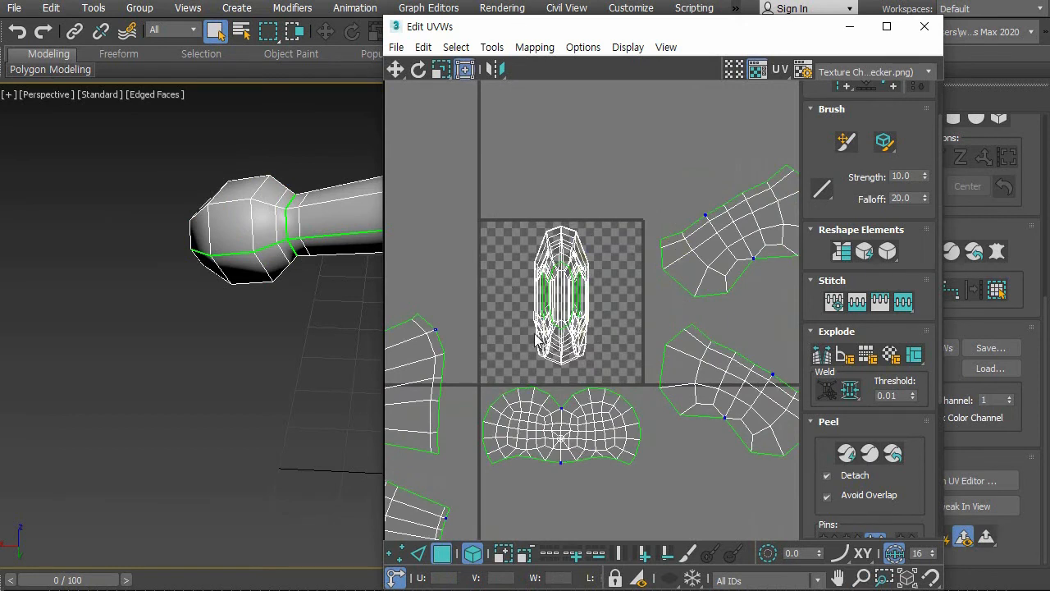
{"action": "middle_click_drag", "start_coordinate": [628, 305], "coordinate": [550, 307]}
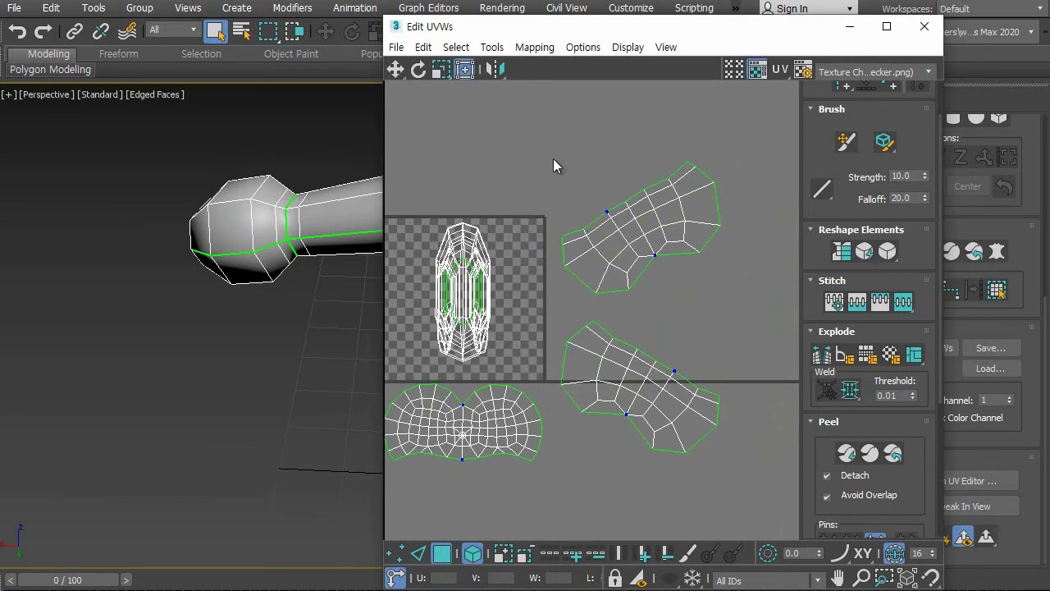
{"action": "middle_click_drag", "start_coordinate": [476, 312], "coordinate": [548, 311]}
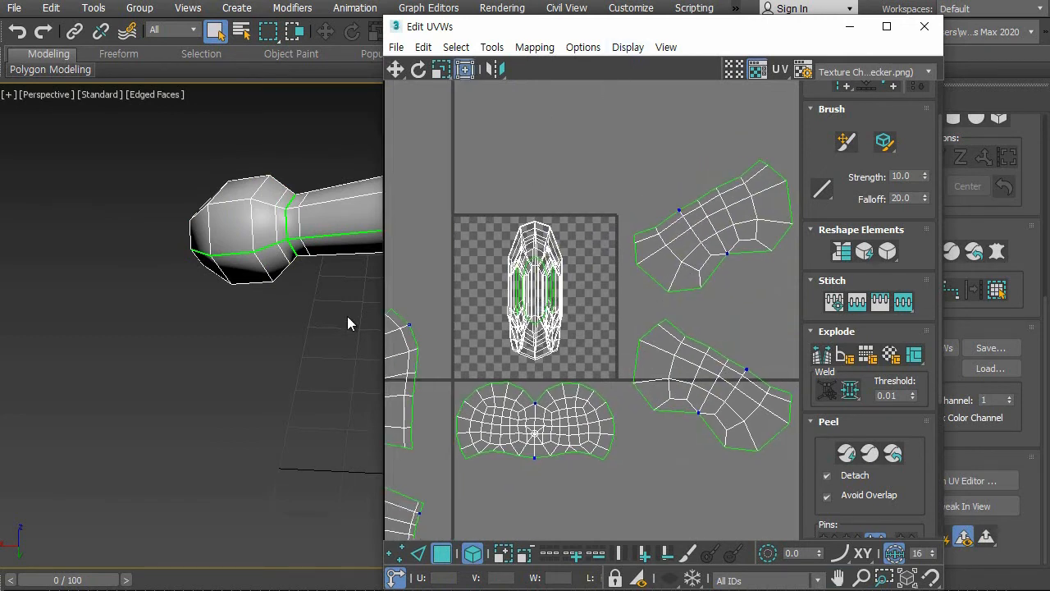
Minimise the UV editor, frame the legs from below, and switch to edge selection for the area under the dress hem.
{"action": "left_click", "coordinate": [850, 27]}
{"action": "scroll", "coordinate": [545, 312], "scroll_direction": "down", "scroll_amount": 3}
{"action": "middle_click_drag", "start_coordinate": [551, 340], "coordinate": [323, 340]}
{"action": "middle_click_drag", "start_coordinate": [394, 348], "coordinate": [489, 279], "text": "alt"}
{"action": "middle_click_drag", "start_coordinate": [467, 353], "coordinate": [506, 268]}
{"action": "scroll", "coordinate": [476, 339], "scroll_direction": "up", "scroll_amount": 5}
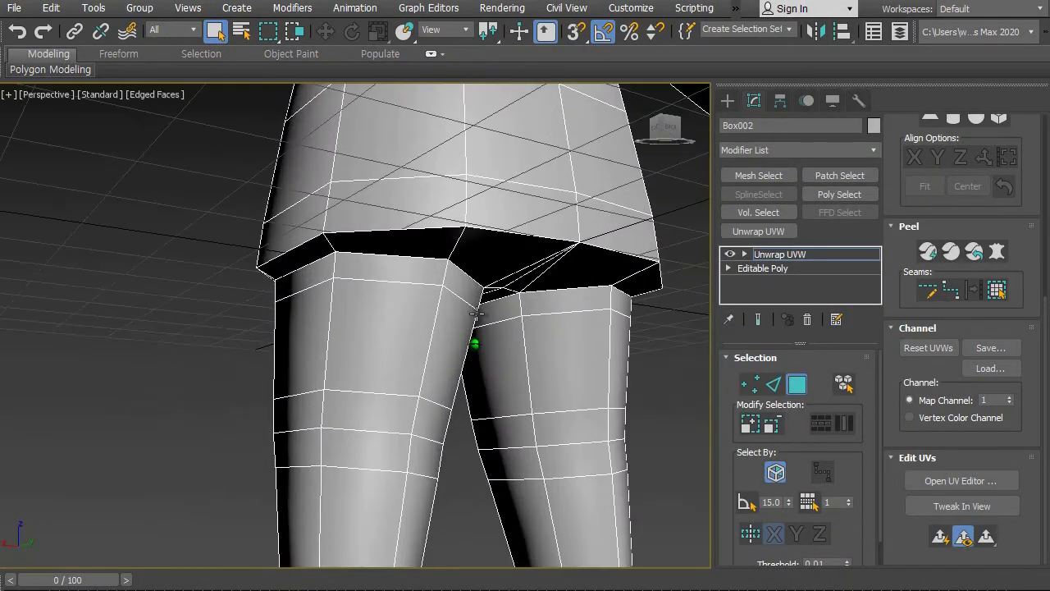
{"action": "scroll", "coordinate": [478, 326], "scroll_direction": "down", "scroll_amount": 2}
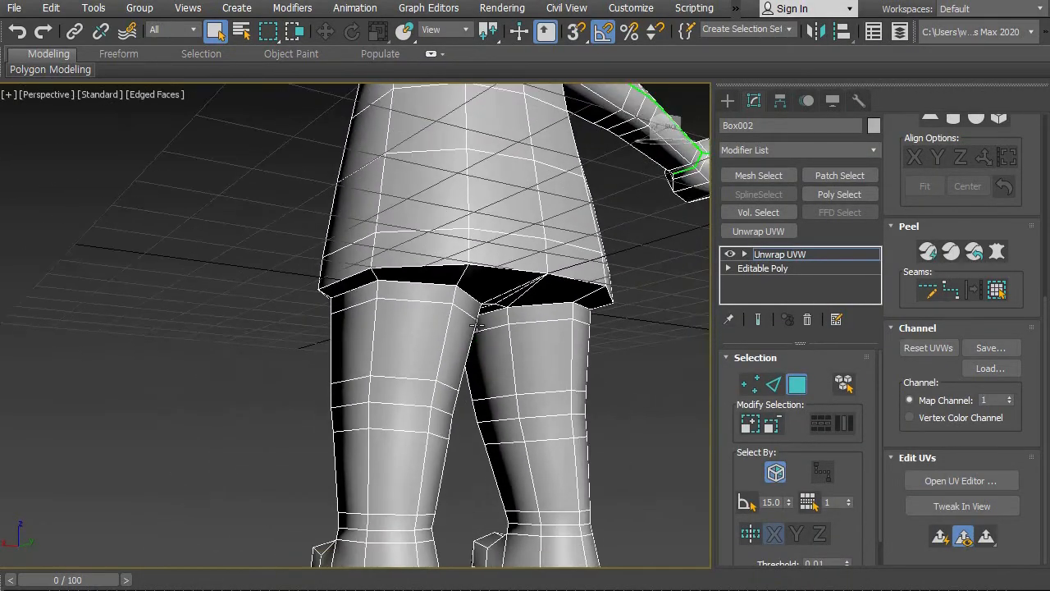
{"action": "left_click", "coordinate": [773, 384]}
{"action": "left_click", "coordinate": [429, 262]}
{"action": "middle_click_drag", "start_coordinate": [480, 308], "coordinate": [457, 291], "text": "alt"}
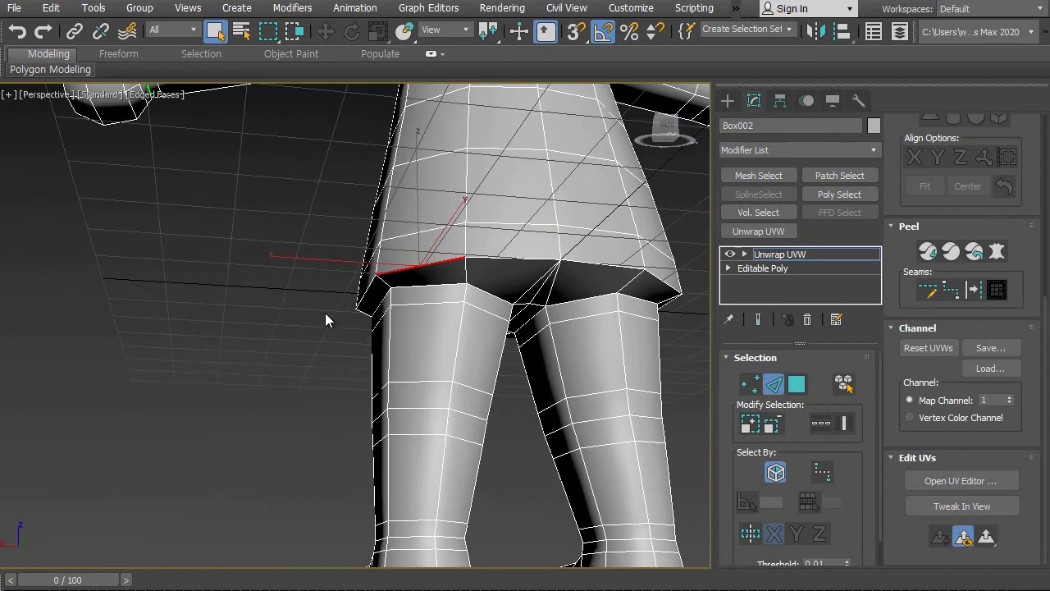
Select the ring of edges around the top of the left leg where it meets the underside of the dress.
{"action": "left_click", "coordinate": [443, 287]}
{"action": "left_click", "coordinate": [488, 294], "text": "ctrl"}
{"action": "middle_click_drag", "start_coordinate": [549, 338], "coordinate": [433, 320], "text": "alt"}
{"action": "scroll", "coordinate": [534, 321], "scroll_direction": "up", "scroll_amount": 2}
{"action": "left_click", "coordinate": [541, 263], "text": "ctrl"}
{"action": "middle_click_drag", "start_coordinate": [531, 276], "coordinate": [490, 298], "text": "alt"}
{"action": "left_click", "coordinate": [428, 260], "text": "ctrl"}
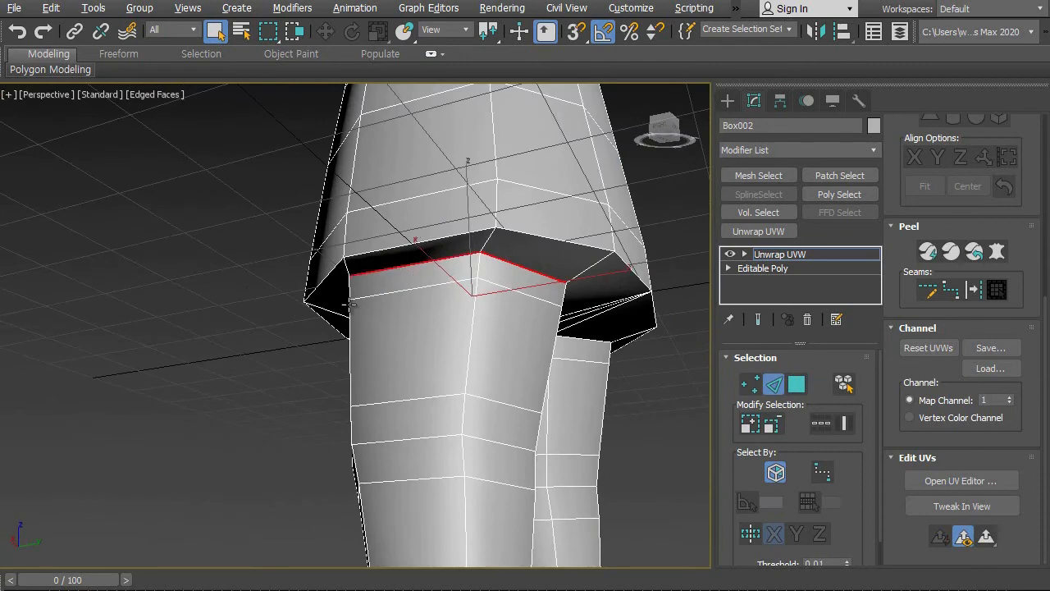
{"action": "middle_click_drag", "start_coordinate": [351, 305], "coordinate": [504, 307], "text": "alt"}
{"action": "left_click", "coordinate": [456, 236], "text": "ctrl"}
{"action": "left_click", "coordinate": [378, 265], "text": "ctrl"}
{"action": "middle_click_drag", "start_coordinate": [372, 307], "coordinate": [466, 306], "text": "alt"}
{"action": "middle_click_drag", "start_coordinate": [371, 304], "coordinate": [324, 295], "text": "alt"}
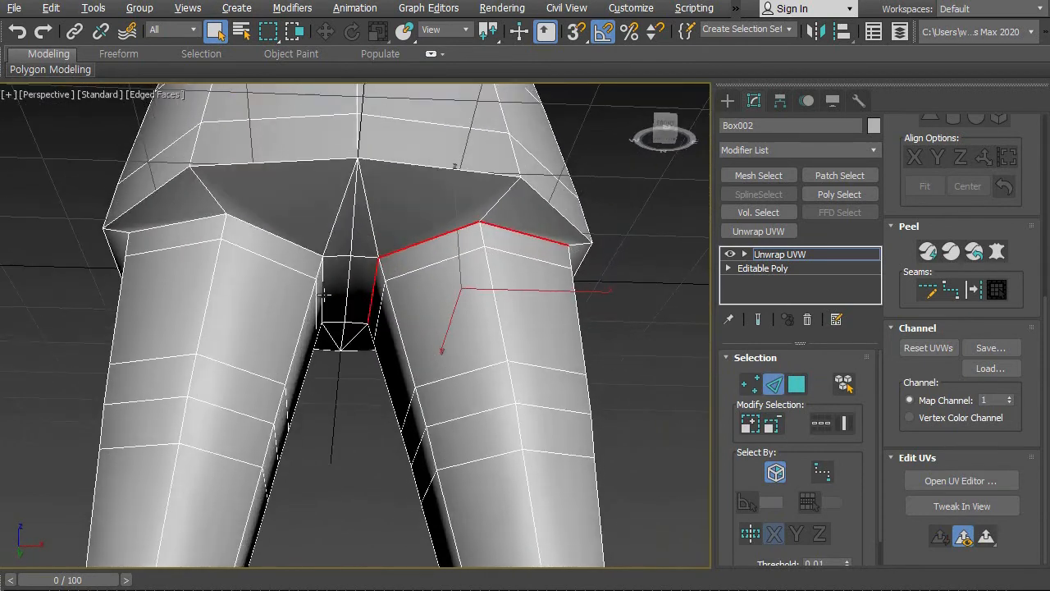
Add the matching ring of edges around the top of the right leg to the selection.
{"action": "left_click", "coordinate": [289, 239], "text": "ctrl"}
{"action": "left_click", "coordinate": [205, 218], "text": "ctrl"}
{"action": "middle_click_drag", "start_coordinate": [238, 265], "coordinate": [476, 251], "text": "alt"}
{"action": "left_click", "coordinate": [290, 161], "text": "ctrl"}
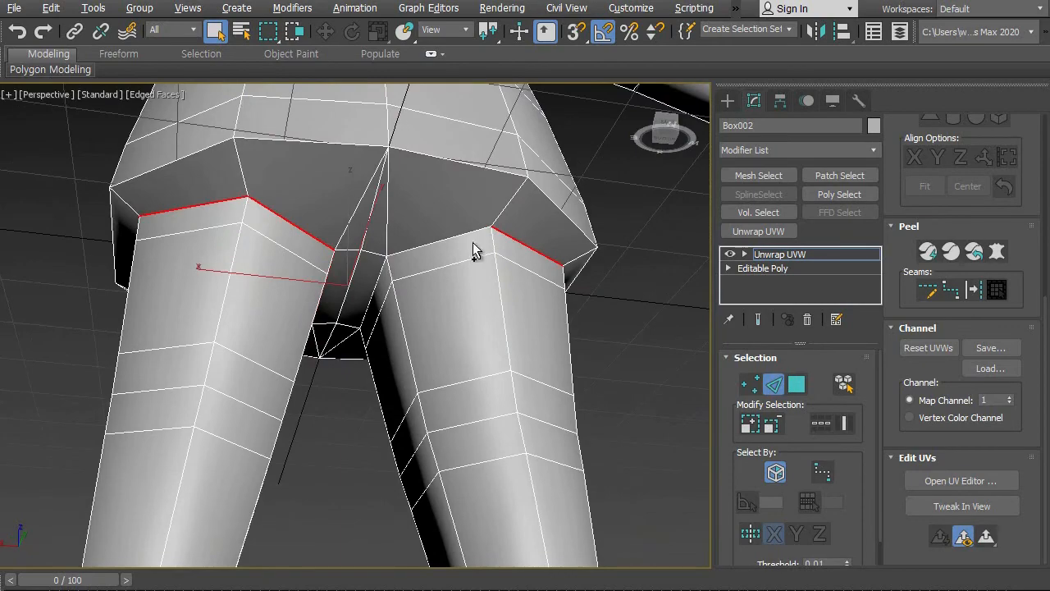
Reopen the UV editor and break the UVs along the edge rings at the tops of both legs.
{"action": "middle_click_drag", "start_coordinate": [363, 320], "coordinate": [565, 382], "text": "alt"}
{"action": "scroll", "coordinate": [517, 300], "scroll_direction": "down", "scroll_amount": 4}
{"action": "scroll", "coordinate": [568, 368], "scroll_direction": "up", "scroll_amount": 4}
{"action": "left_click", "coordinate": [916, 482]}
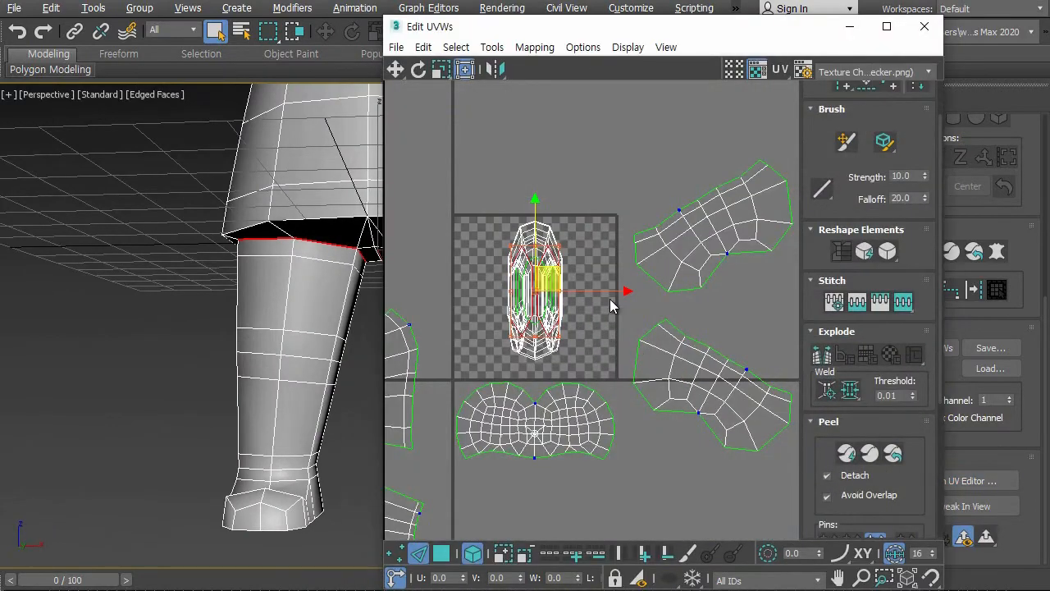
{"action": "left_click", "coordinate": [823, 358]}
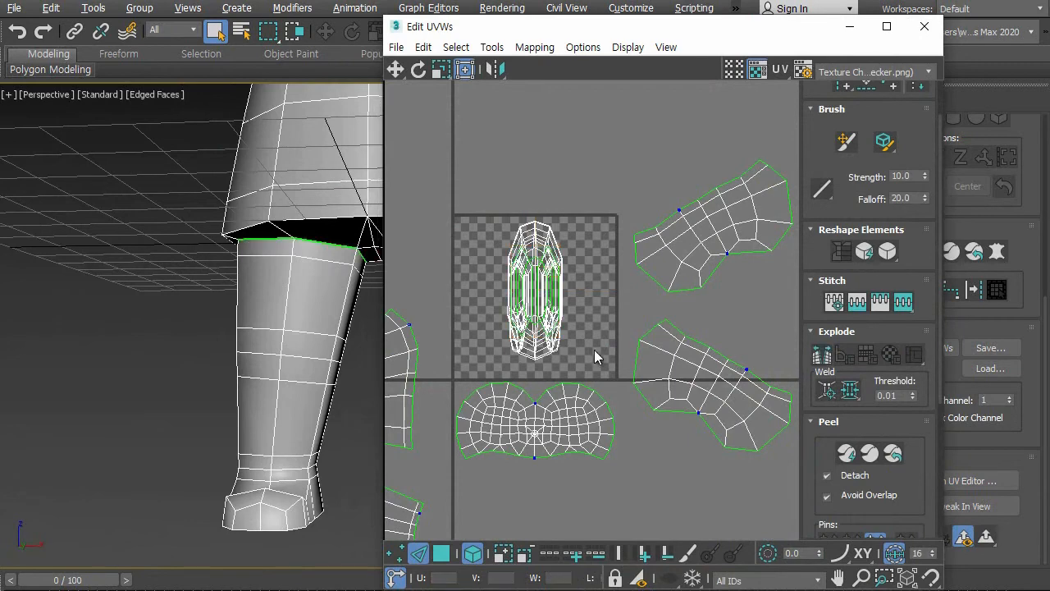
Select the middle ring of edges around the left ankle, just above where the foot widens.
{"action": "left_click", "coordinate": [850, 28]}
{"action": "scroll", "coordinate": [452, 398], "scroll_direction": "up", "scroll_amount": 6}
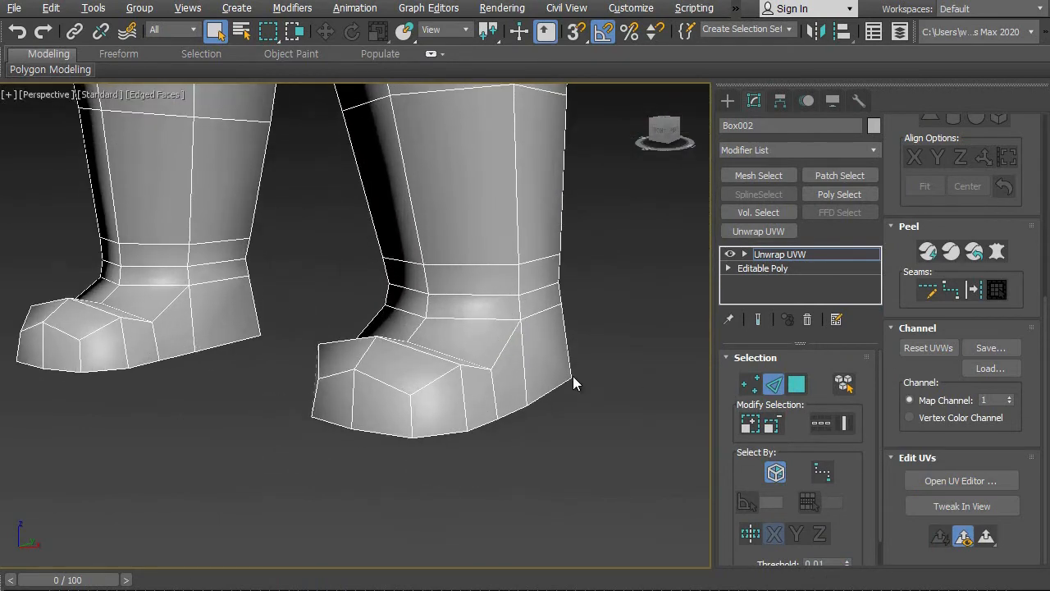
{"action": "double_click", "coordinate": [488, 318]}
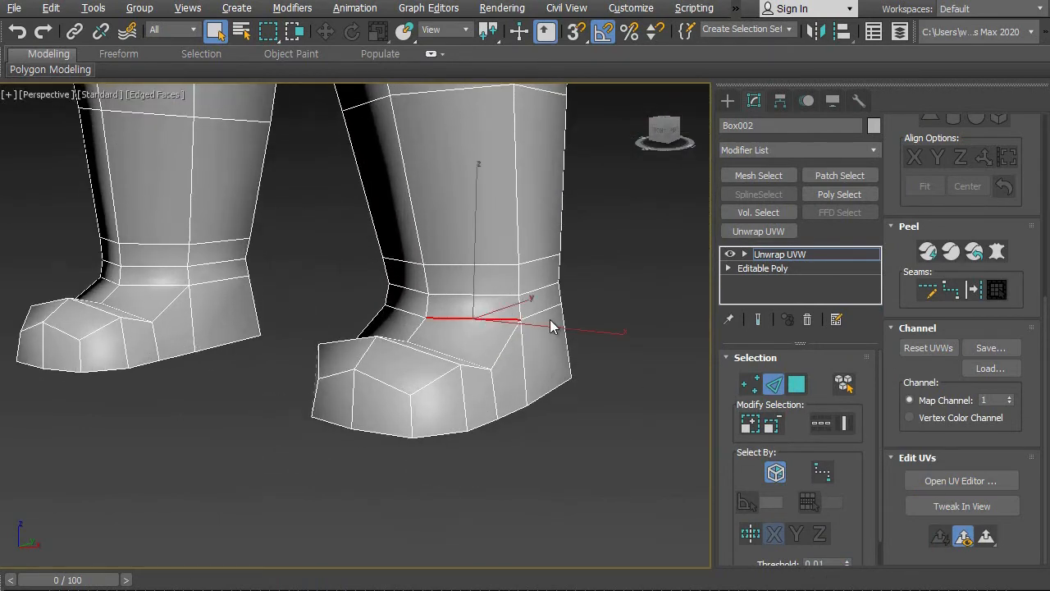
{"action": "middle_click_drag", "start_coordinate": [545, 312], "coordinate": [589, 361], "text": "alt"}
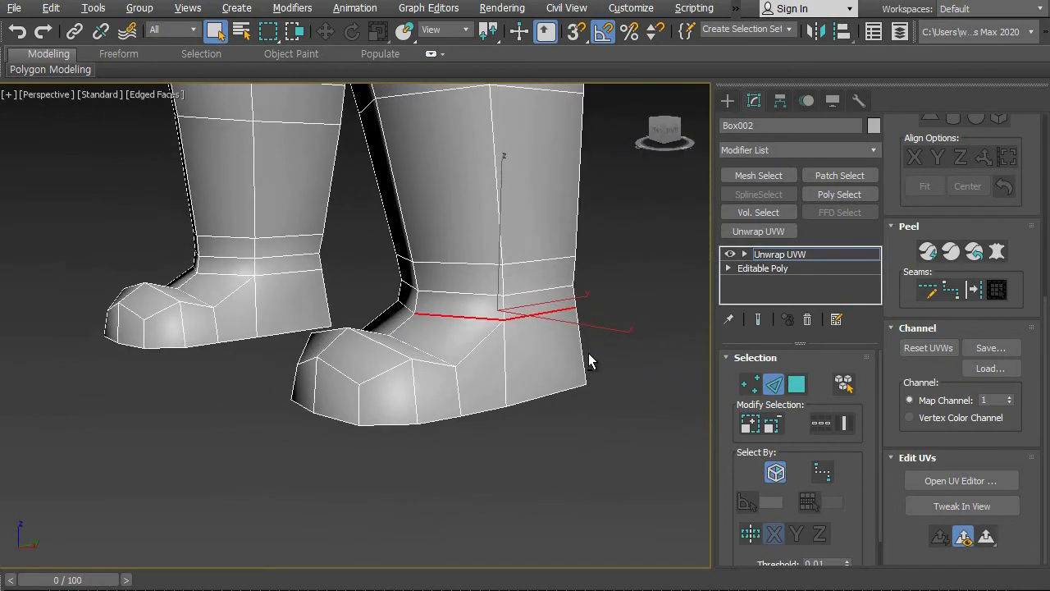
{"action": "middle_click_drag", "start_coordinate": [544, 287], "coordinate": [415, 372], "text": "alt"}
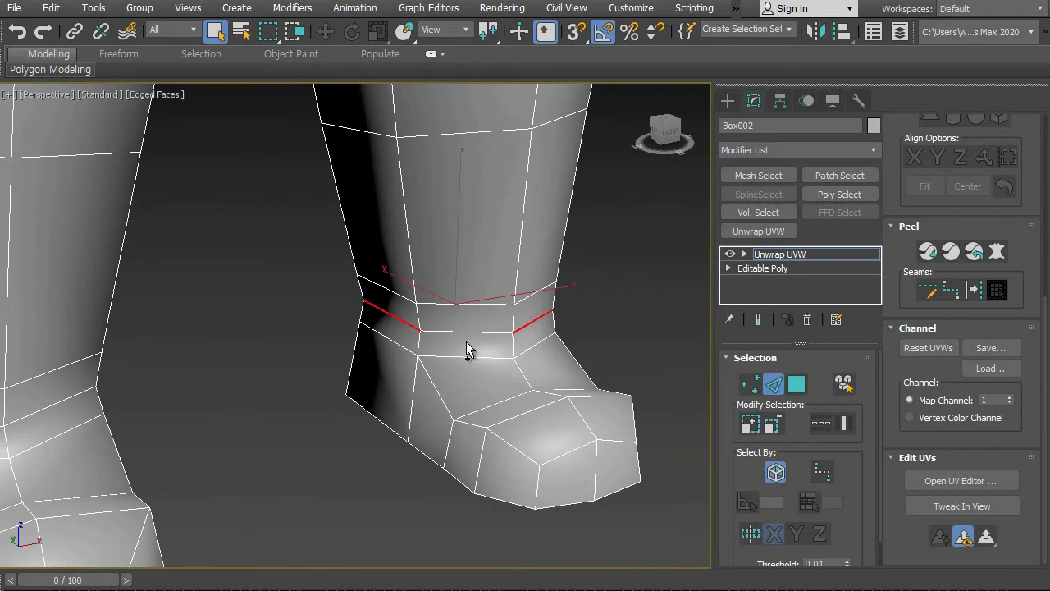
{"action": "middle_click_drag", "start_coordinate": [476, 387], "coordinate": [502, 394], "text": "alt"}
{"action": "scroll", "coordinate": [378, 383], "scroll_direction": "up", "scroll_amount": 3}
{"action": "left_click", "coordinate": [371, 305], "text": "ctrl"}
{"action": "left_click", "coordinate": [415, 306], "text": "ctrl"}
Add the matching middle ring of edges around the right ankle to the selection.
{"action": "middle_click_drag", "start_coordinate": [416, 305], "coordinate": [314, 435], "text": "alt"}
{"action": "scroll", "coordinate": [444, 399], "scroll_direction": "up", "scroll_amount": 3}
{"action": "left_click", "coordinate": [366, 397], "text": "ctrl"}
{"action": "scroll", "coordinate": [460, 402], "scroll_direction": "down", "scroll_amount": 4}
{"action": "scroll", "coordinate": [386, 414], "scroll_direction": "up", "scroll_amount": 3}
{"action": "left_click", "coordinate": [255, 359], "text": "ctrl"}
{"action": "middle_click_drag", "start_coordinate": [359, 354], "coordinate": [226, 353], "text": "alt"}
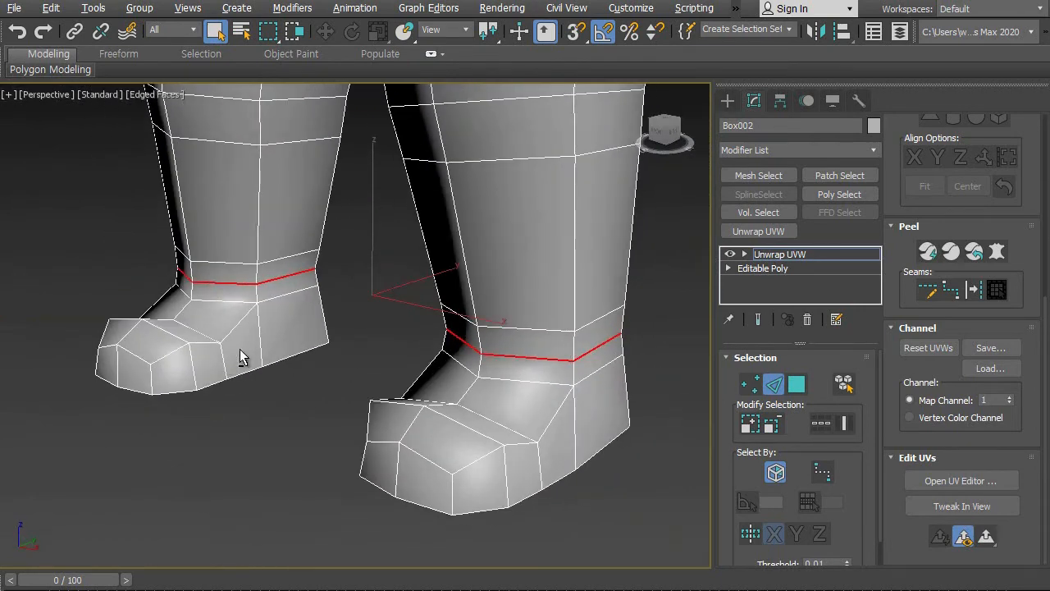
Break the UVs along the selected edge rings at both ankles in the UV editor.
{"action": "scroll", "coordinate": [289, 392], "scroll_direction": "down", "scroll_amount": 5}
{"action": "middle_click_drag", "start_coordinate": [289, 392], "coordinate": [443, 379], "text": "alt"}
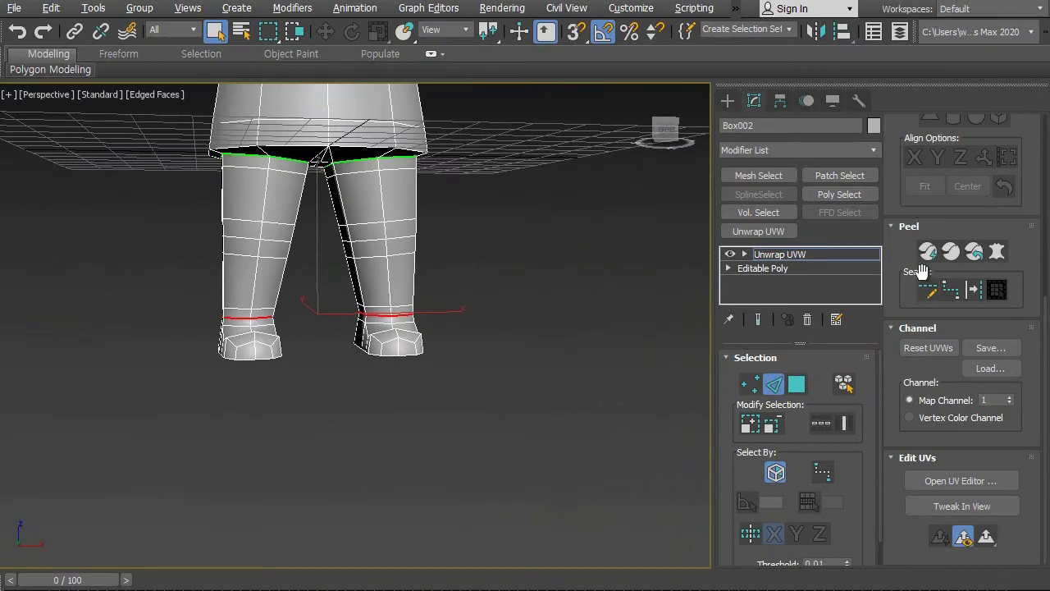
{"action": "left_click", "coordinate": [953, 483]}
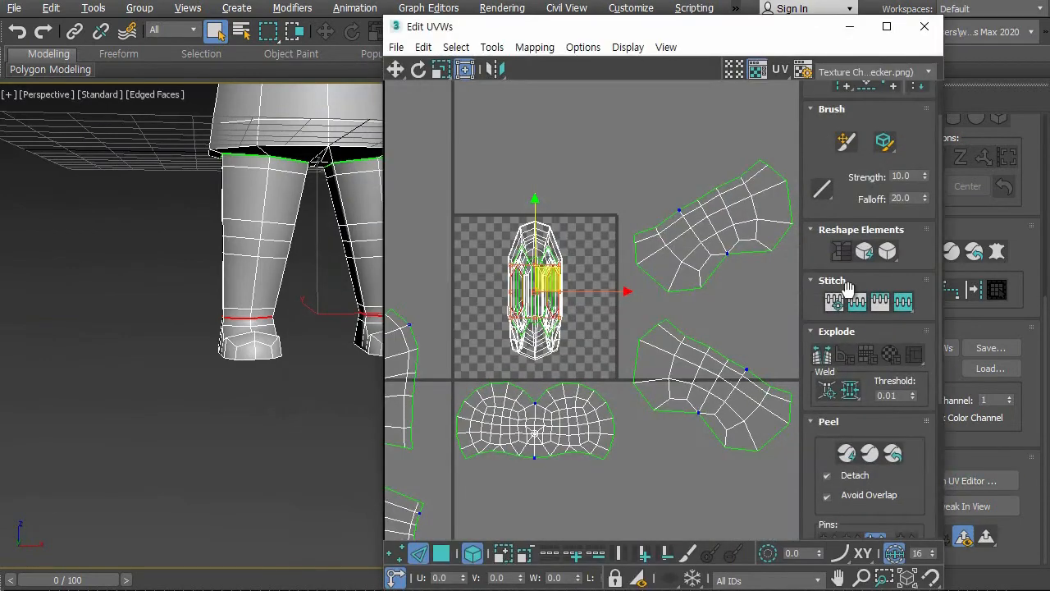
{"action": "left_click", "coordinate": [822, 358]}
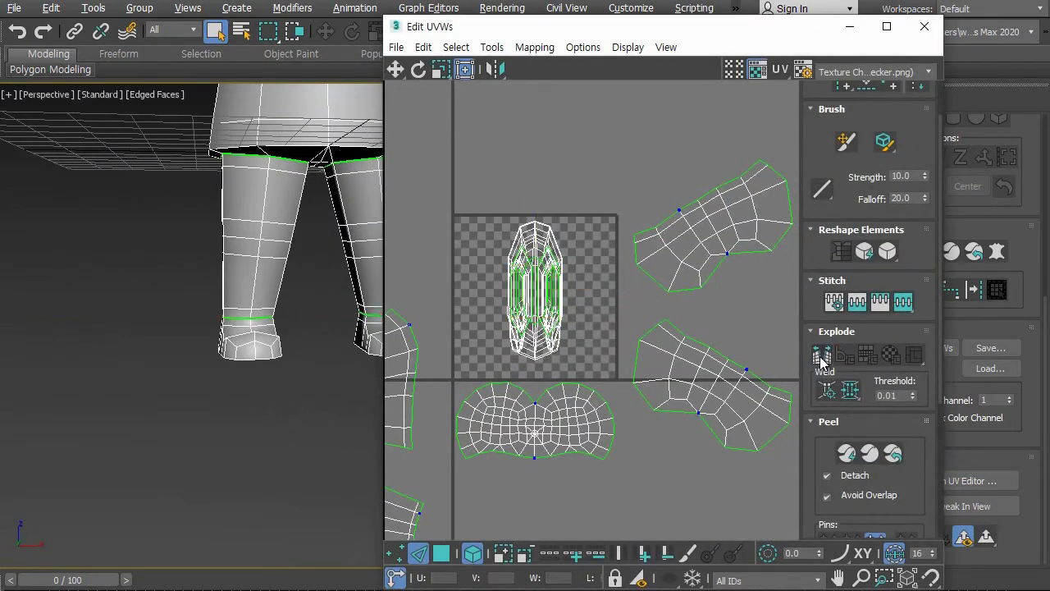
Select the vertical line of edges down the back of the left leg, from the top seam to the ankle seam.
{"action": "left_click", "coordinate": [852, 28]}
{"action": "middle_click_drag", "start_coordinate": [485, 326], "coordinate": [312, 431]}
{"action": "middle_click_drag", "start_coordinate": [509, 410], "coordinate": [373, 355], "text": "alt"}
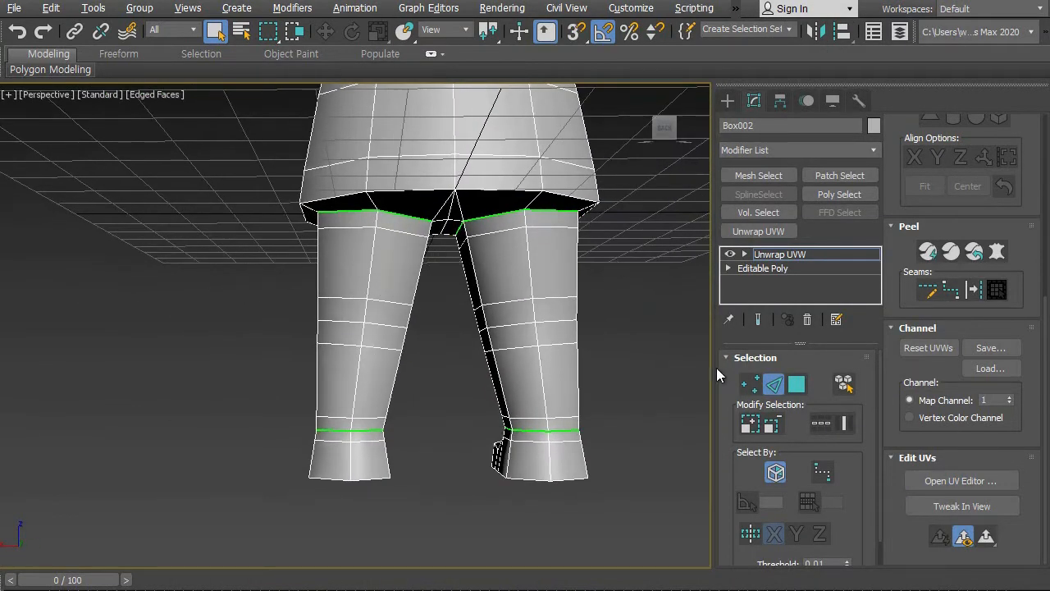
{"action": "left_click", "coordinate": [376, 218]}
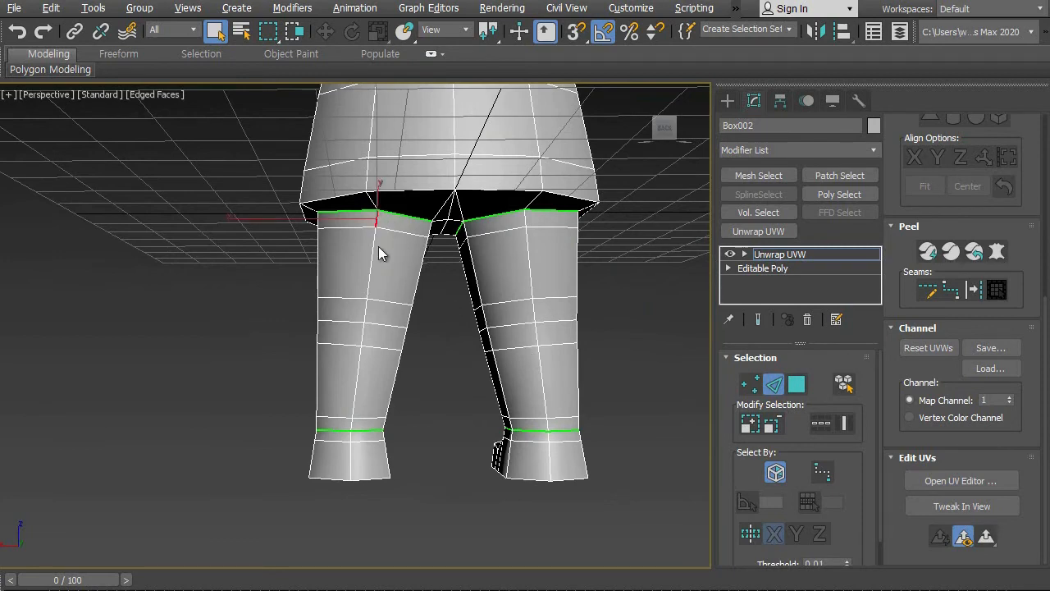
{"action": "left_click", "coordinate": [370, 258]}
{"action": "left_click", "coordinate": [364, 312], "text": "ctrl"}
{"action": "left_click", "coordinate": [363, 335], "text": "ctrl"}
{"action": "left_click", "coordinate": [357, 376], "text": "ctrl"}
{"action": "scroll", "coordinate": [365, 388], "scroll_direction": "up", "scroll_amount": 2}
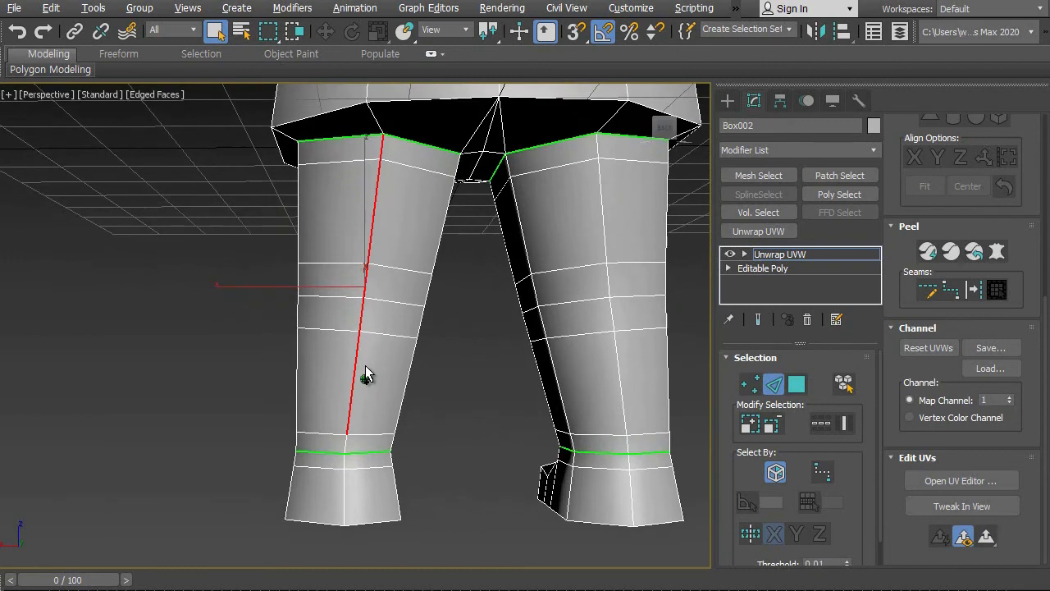
{"action": "left_click", "coordinate": [345, 445], "text": "ctrl"}
{"action": "middle_click_drag", "start_coordinate": [335, 322], "coordinate": [339, 363], "text": "alt"}
{"action": "scroll", "coordinate": [424, 370], "scroll_direction": "down", "scroll_amount": 3}
{"action": "scroll", "coordinate": [414, 404], "scroll_direction": "up", "scroll_amount": 4}
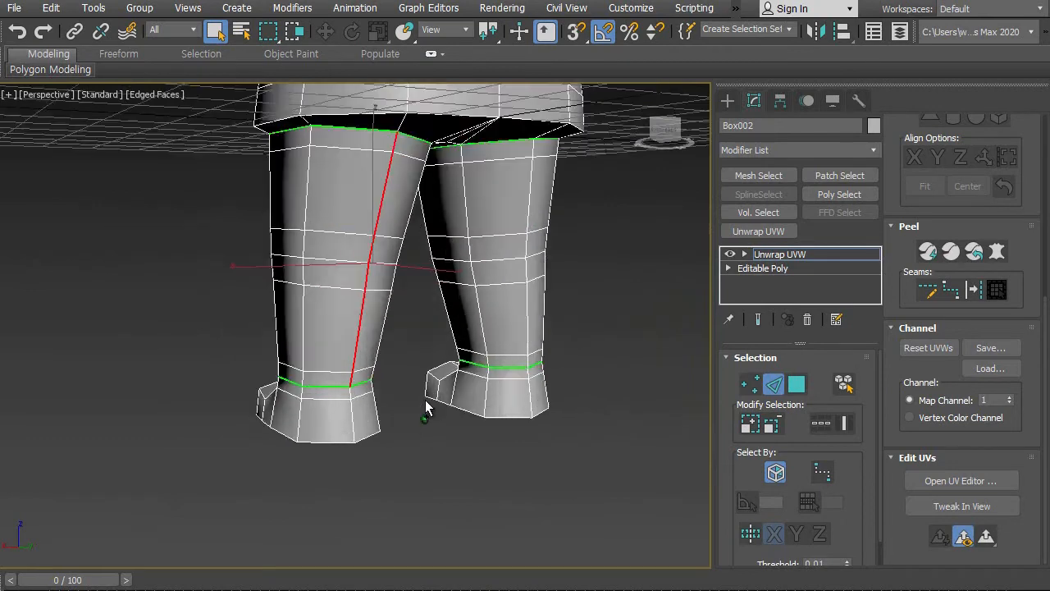
{"action": "scroll", "coordinate": [435, 386], "scroll_direction": "down", "scroll_amount": 3}
{"action": "middle_click_drag", "start_coordinate": [435, 386], "coordinate": [400, 380], "text": "alt"}
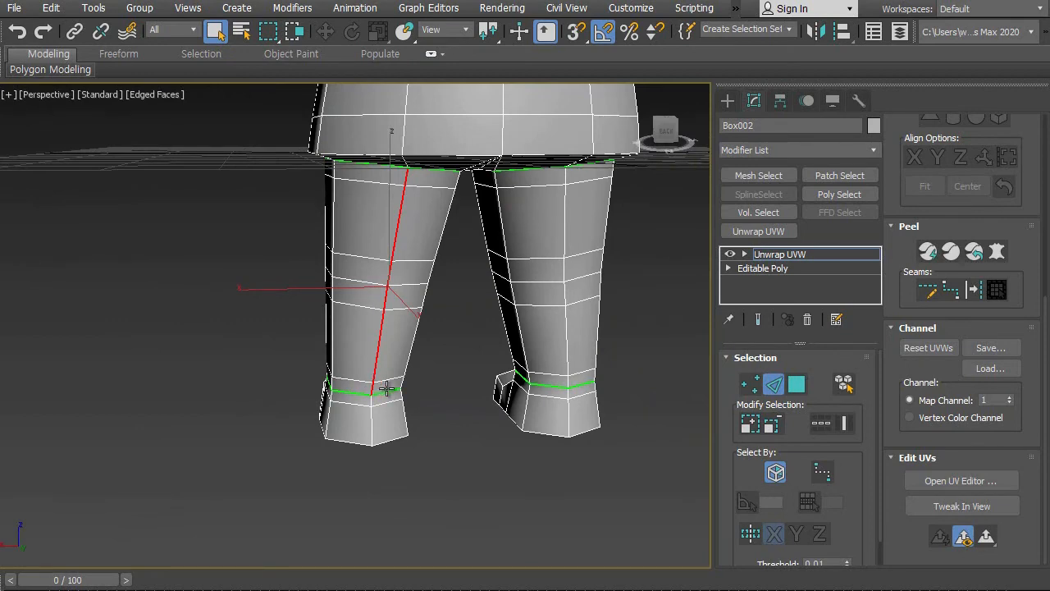
{"action": "middle_click_drag", "start_coordinate": [408, 391], "coordinate": [403, 413], "text": "alt"}
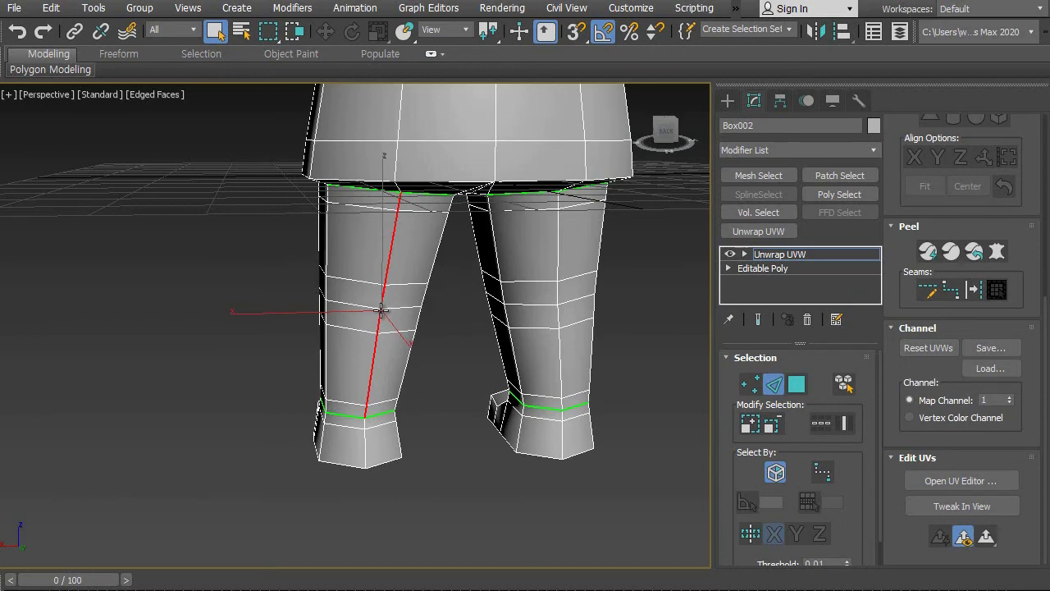
Add the matching vertical line of edges down the back of the right leg, from top seam to ankle seam.
{"action": "middle_click_drag", "start_coordinate": [512, 373], "coordinate": [558, 352], "text": "alt"}
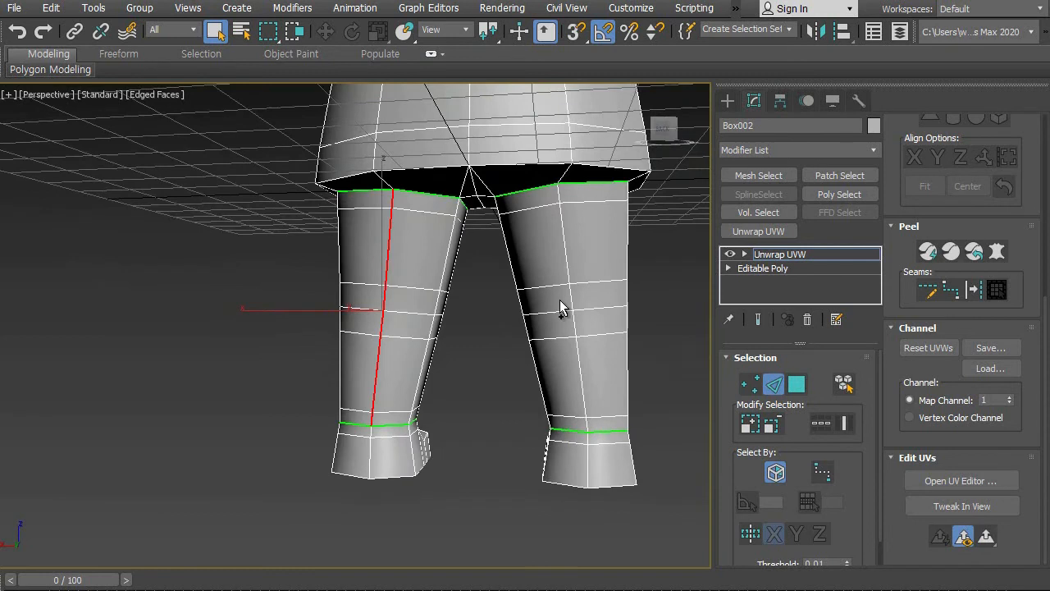
{"action": "left_click", "coordinate": [559, 188]}
{"action": "left_click", "coordinate": [569, 283]}
{"action": "left_click", "coordinate": [572, 311]}
{"action": "left_click", "coordinate": [580, 369]}
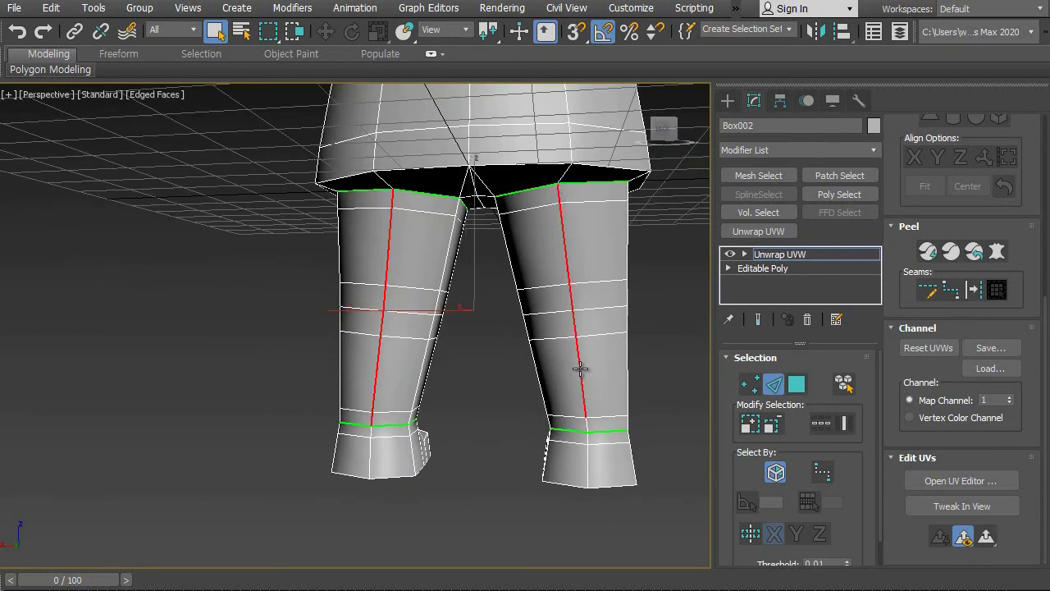
{"action": "middle_click_drag", "start_coordinate": [586, 421], "coordinate": [534, 429], "text": "alt"}
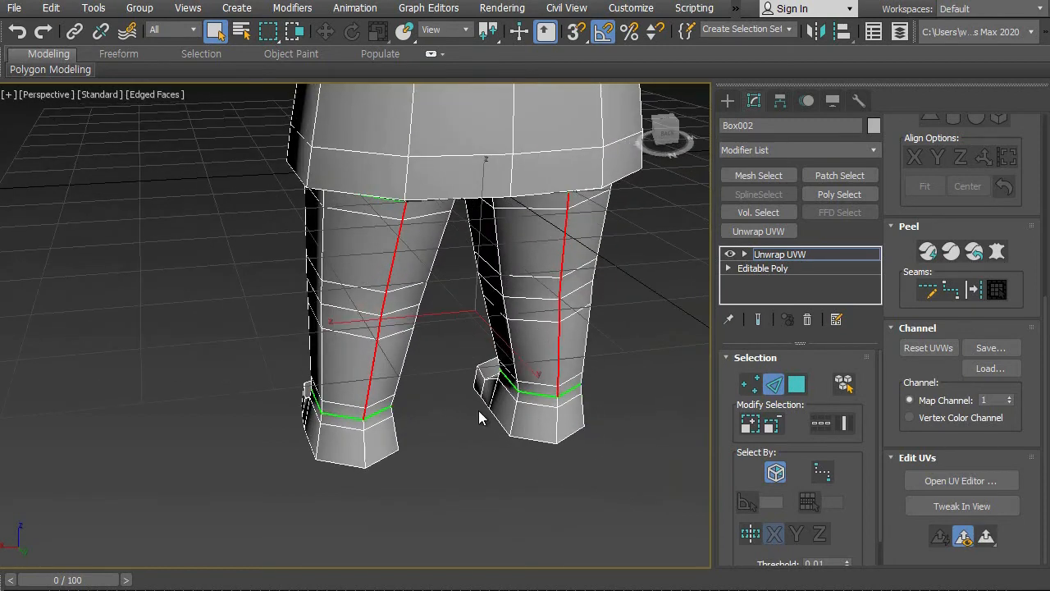
Break the UVs along the selected vertical edge lines down the backs of both legs in the UV editor.
{"action": "middle_click_drag", "start_coordinate": [403, 273], "coordinate": [397, 228], "text": "alt"}
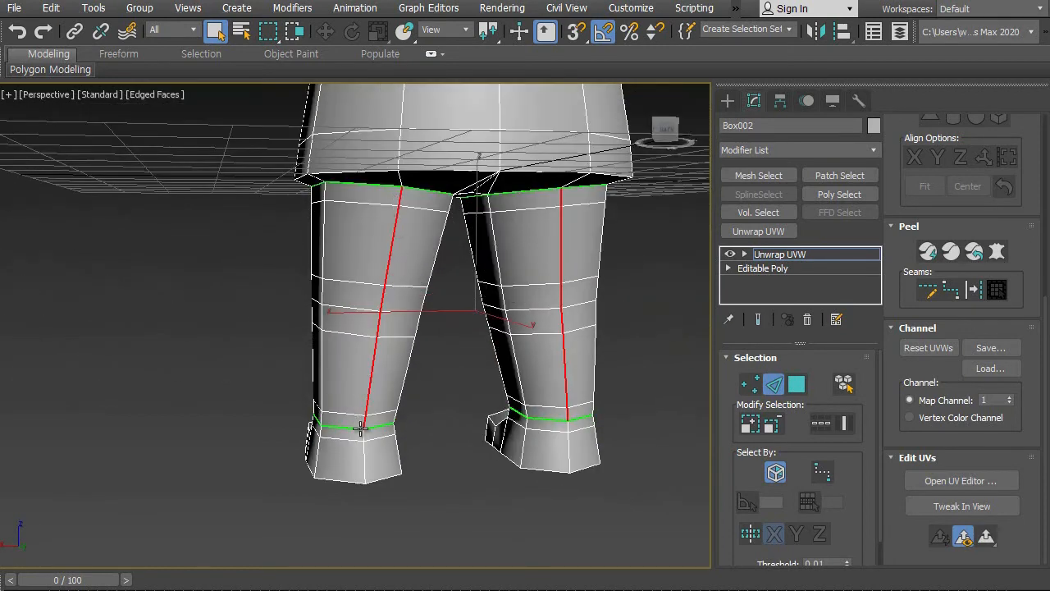
{"action": "middle_click_drag", "start_coordinate": [581, 397], "coordinate": [550, 416]}
{"action": "scroll", "coordinate": [578, 382], "scroll_direction": "up", "scroll_amount": 3}
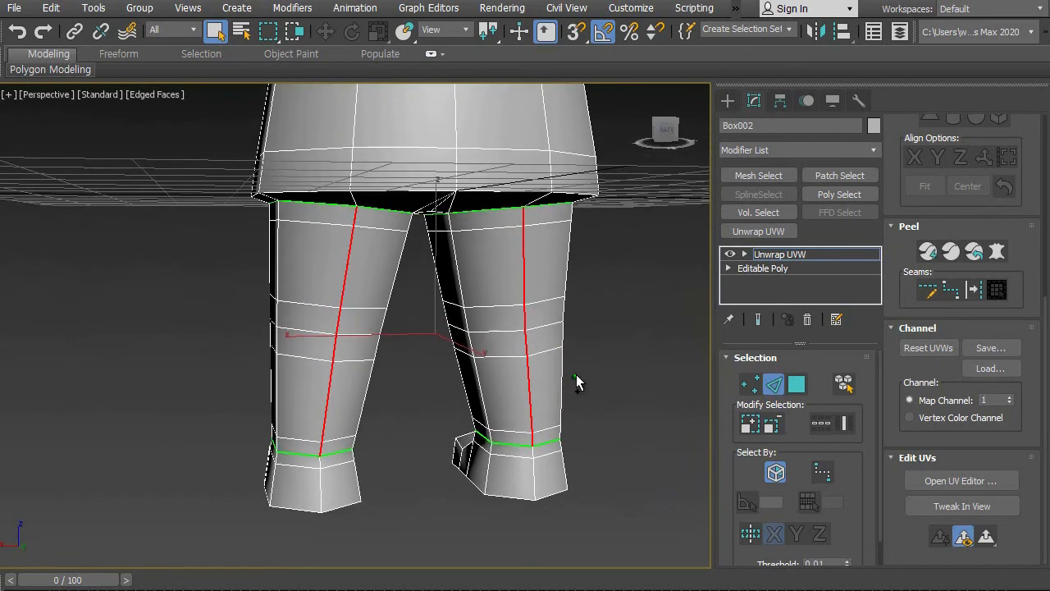
{"action": "left_click", "coordinate": [949, 484]}
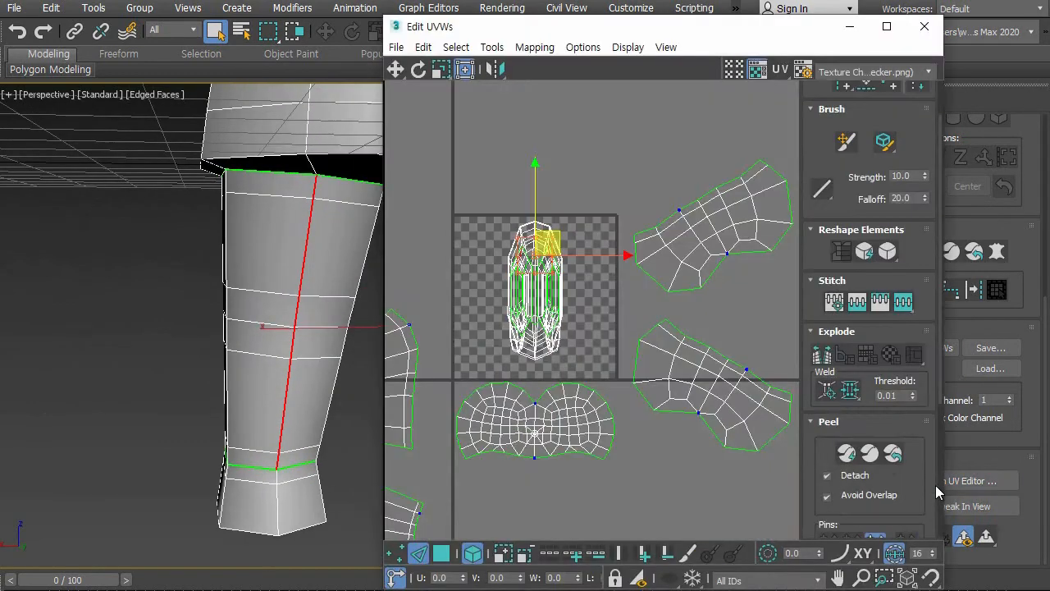
{"action": "left_click", "coordinate": [821, 354]}
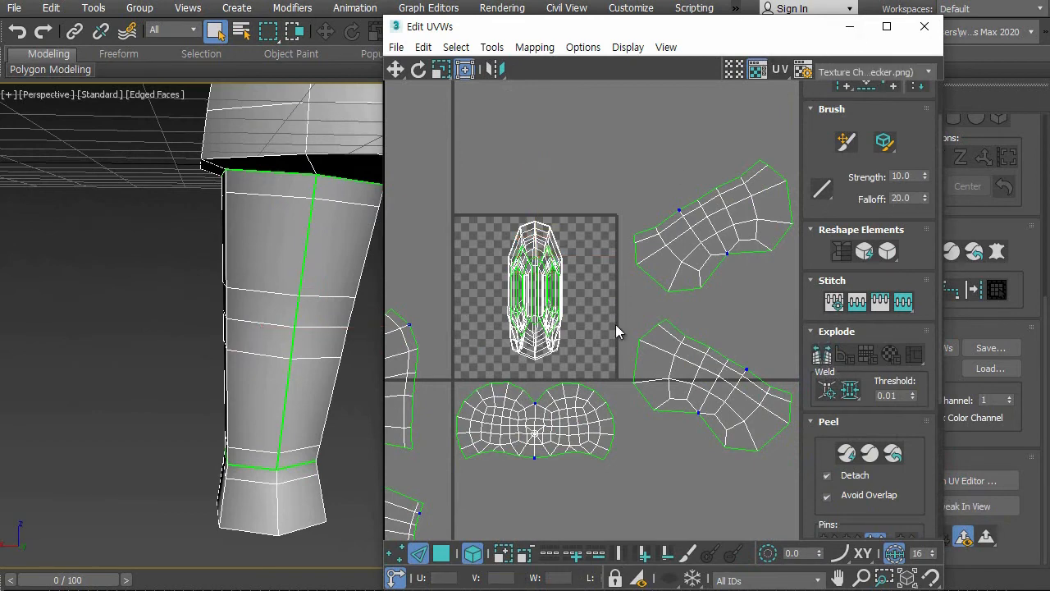
Switch to polygon selection and move the torso's UV shell off the leg and foot shells, above the texture square.
{"action": "scroll", "coordinate": [607, 283], "scroll_direction": "up", "scroll_amount": 6}
{"action": "middle_click_drag", "start_coordinate": [577, 265], "coordinate": [657, 312]}
{"action": "scroll", "coordinate": [652, 307], "scroll_direction": "down", "scroll_amount": 5}
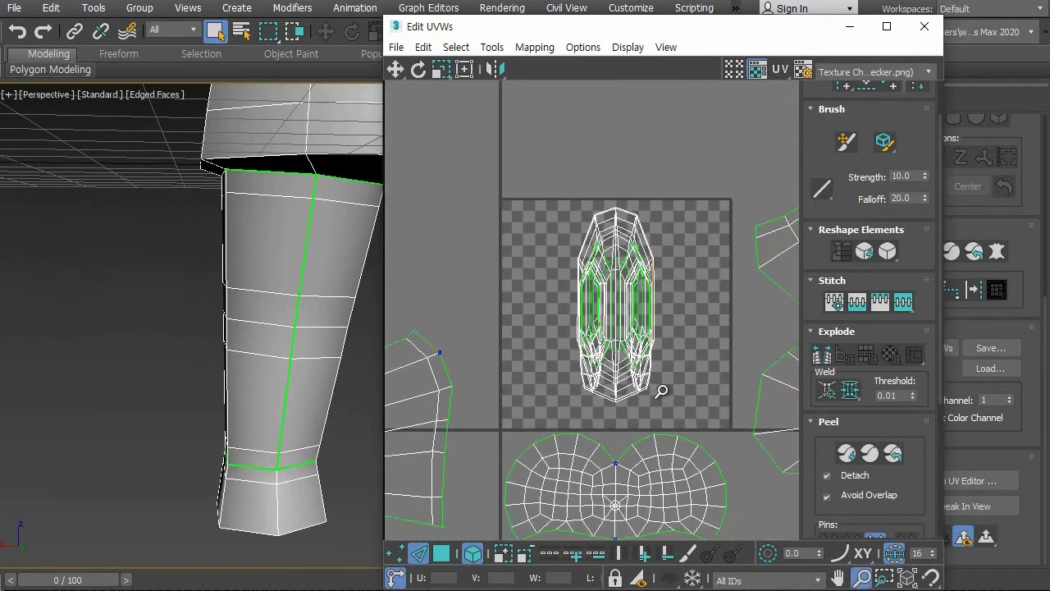
{"action": "middle_click_drag", "start_coordinate": [668, 384], "coordinate": [624, 356]}
{"action": "left_click", "coordinate": [441, 553]}
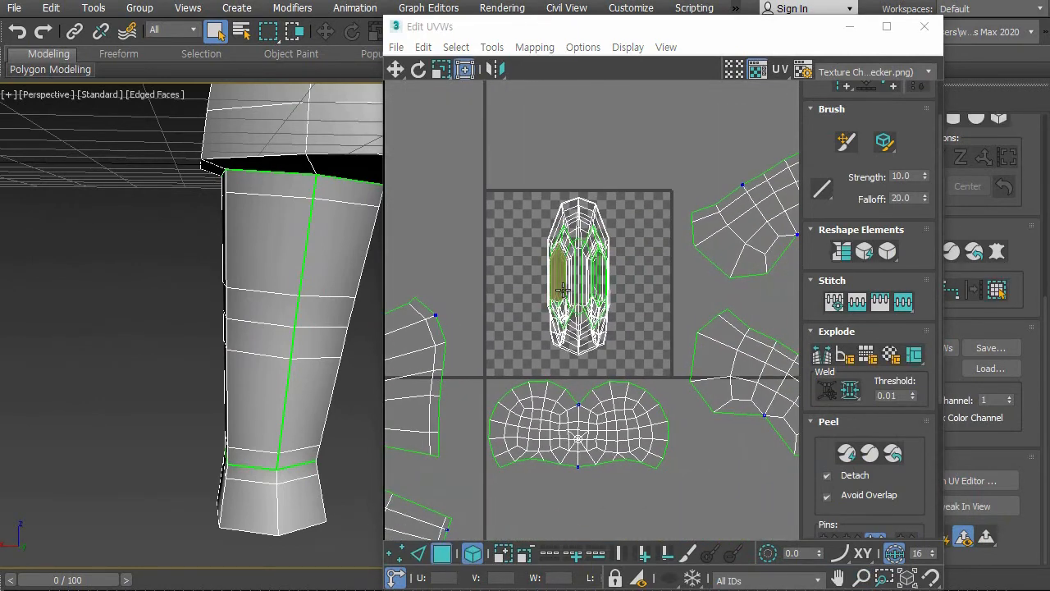
{"action": "left_click", "coordinate": [587, 206]}
{"action": "left_click_drag", "start_coordinate": [590, 248], "coordinate": [504, 128]}
{"action": "left_click", "coordinate": [651, 302]}
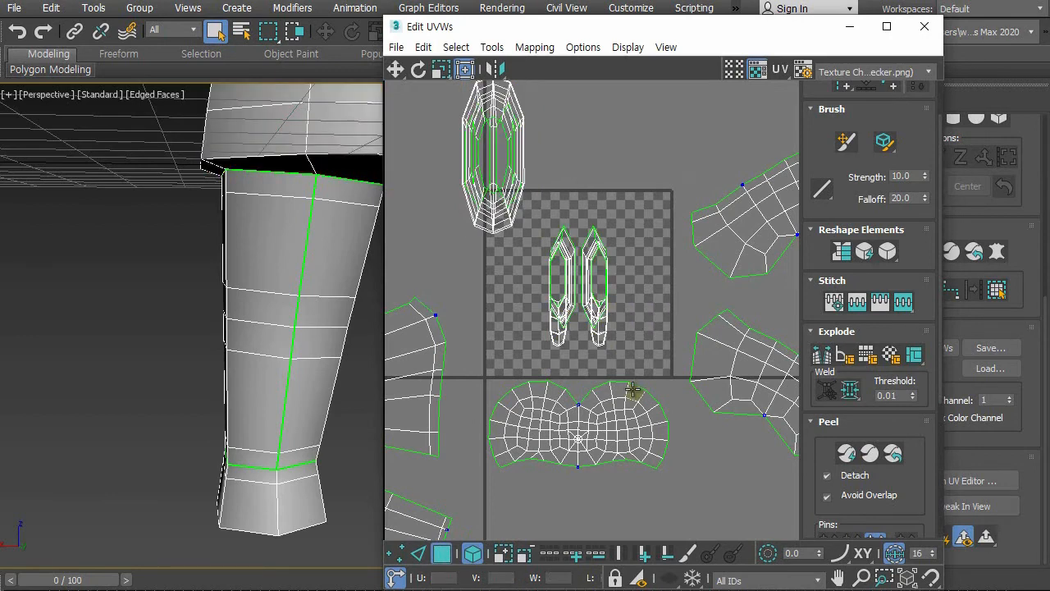
Move the left and right leg UV shells up off the foot shells, leaving a gap between them.
{"action": "left_click", "coordinate": [590, 243]}
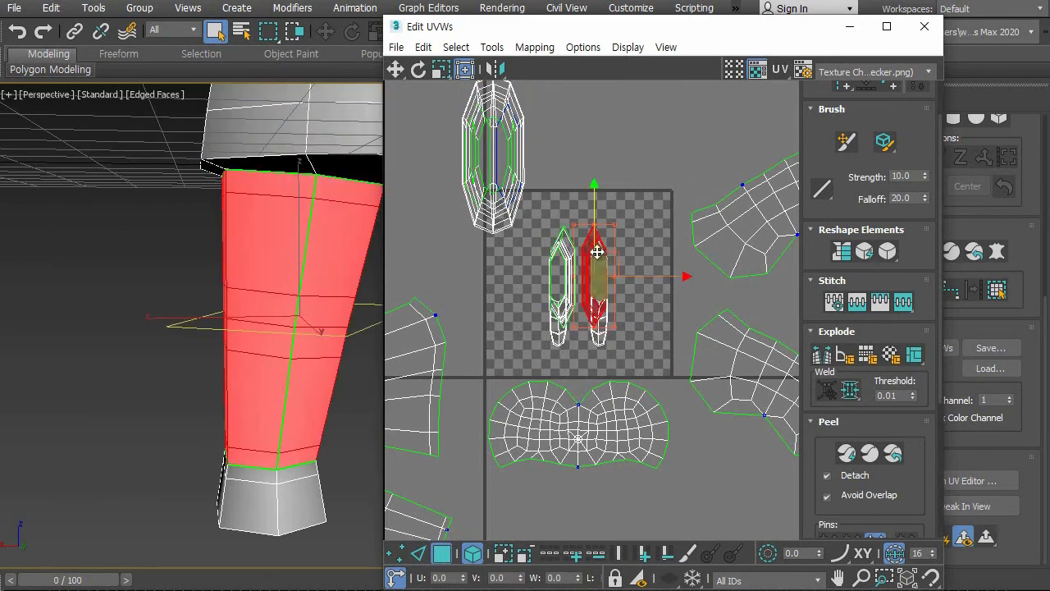
{"action": "left_click_drag", "start_coordinate": [604, 253], "coordinate": [657, 170]}
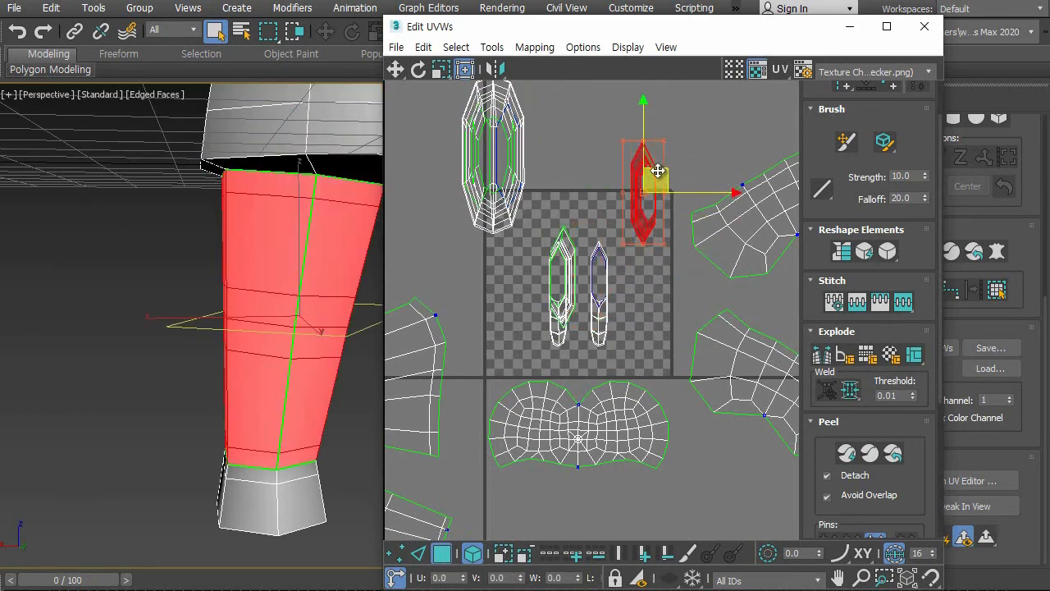
{"action": "left_click", "coordinate": [575, 252]}
{"action": "left_click_drag", "start_coordinate": [575, 252], "coordinate": [596, 154]}
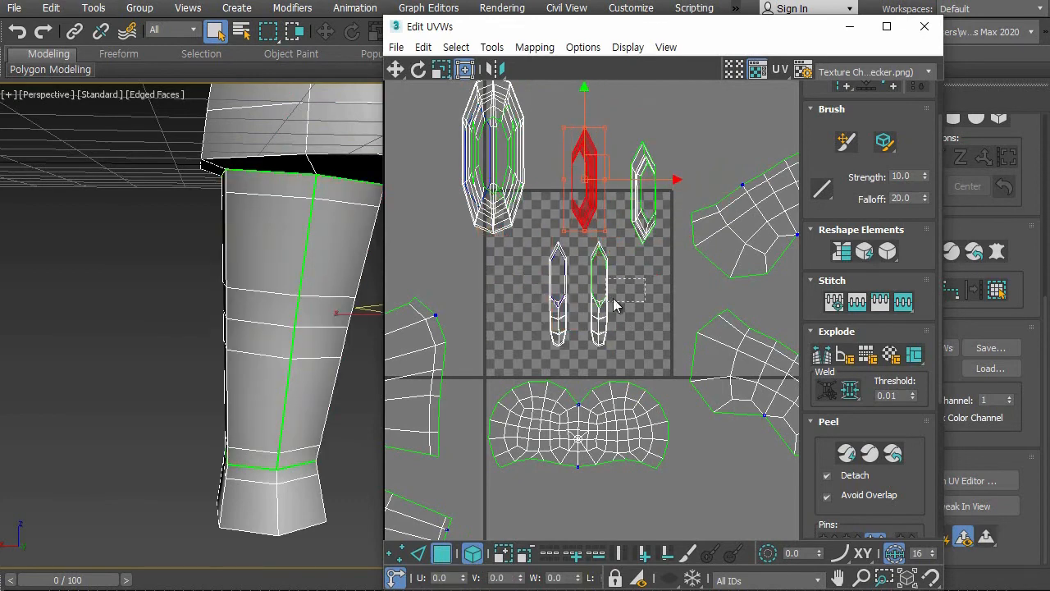
Move both foot UV shells out of the texture square to the empty area below it.
{"action": "left_click_drag", "start_coordinate": [646, 278], "coordinate": [524, 325]}
{"action": "left_click_drag", "start_coordinate": [603, 276], "coordinate": [742, 486]}
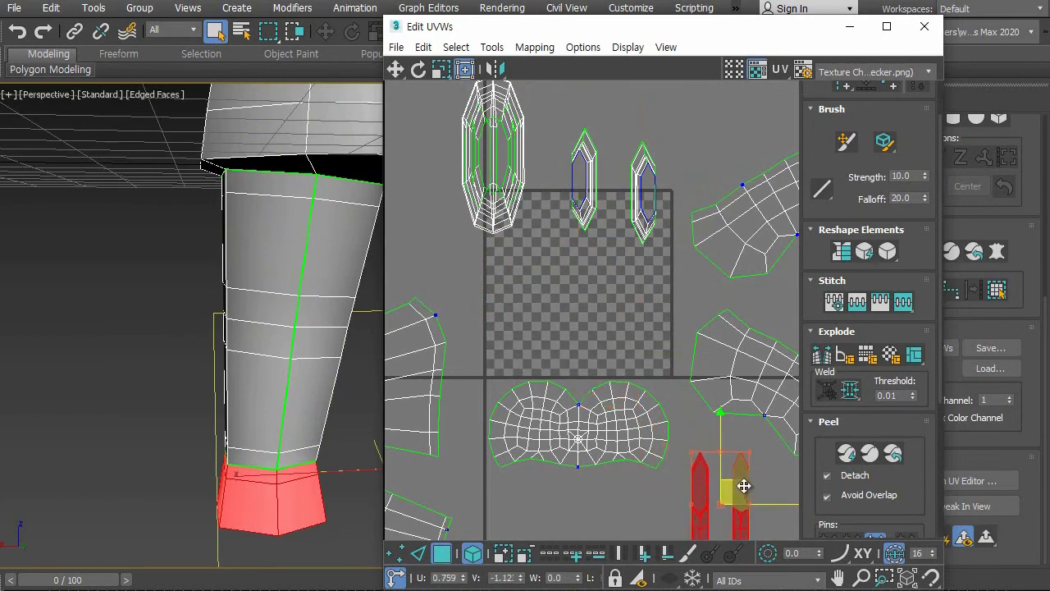
{"action": "left_click", "coordinate": [637, 317]}
Select both leg UV shells and move them together back into the texture square.
{"action": "left_click_drag", "start_coordinate": [661, 207], "coordinate": [658, 202]}
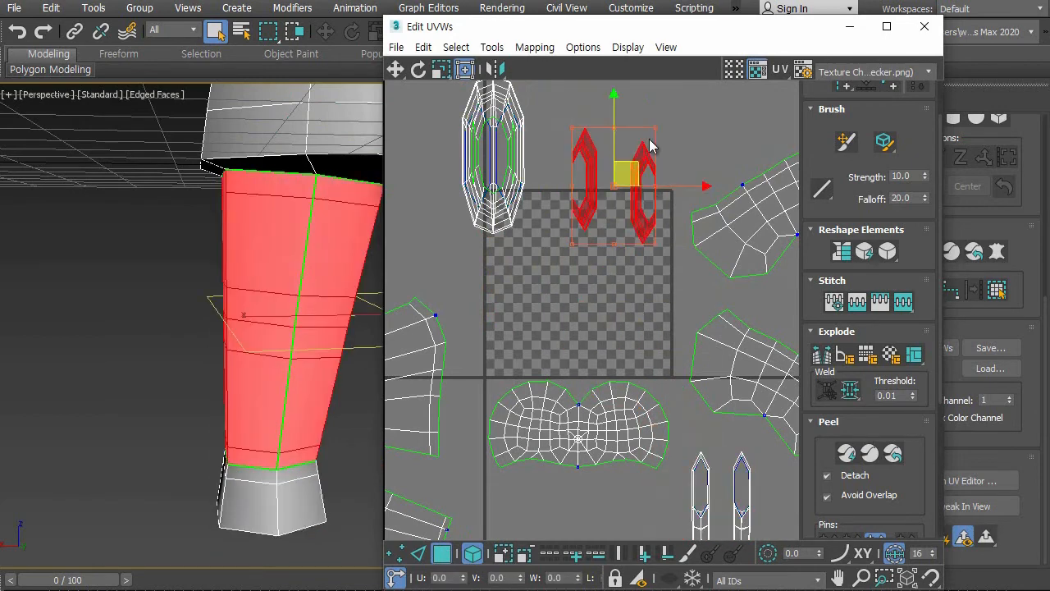
{"action": "left_click_drag", "start_coordinate": [628, 169], "coordinate": [587, 261]}
{"action": "left_click", "coordinate": [645, 171]}
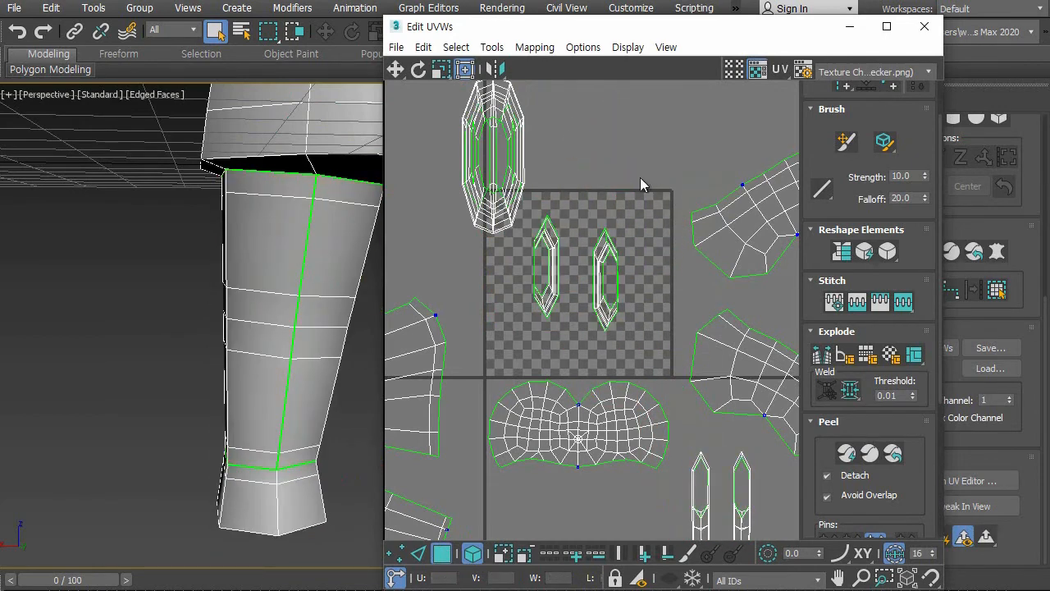
Quick Peel the left leg's UV shell and move it outside the texture square, beyond the peeled shells beside it.
{"action": "left_click_drag", "start_coordinate": [643, 371], "coordinate": [641, 359]}
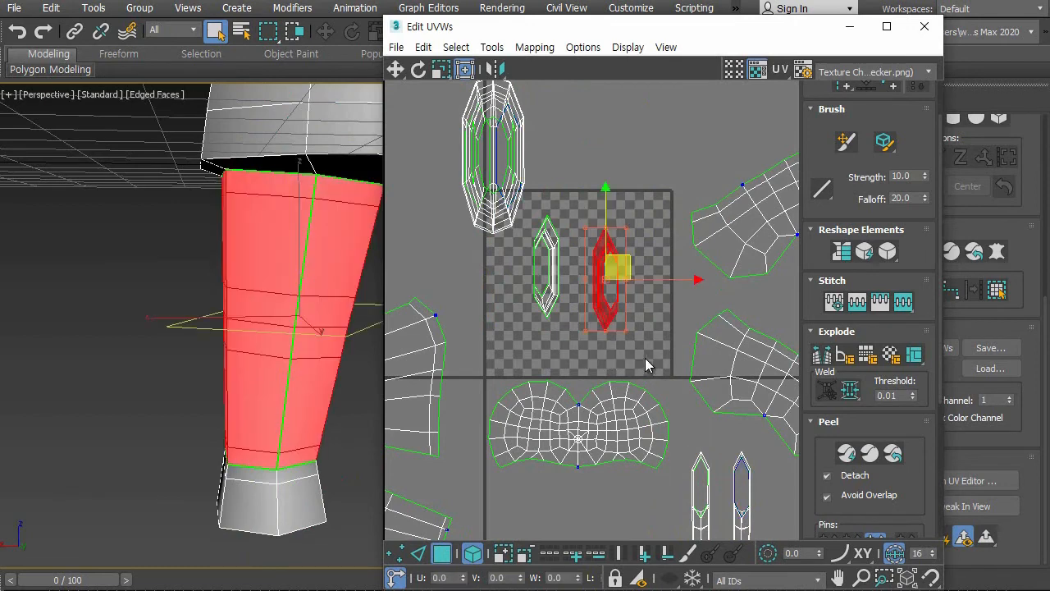
{"action": "left_click", "coordinate": [845, 456]}
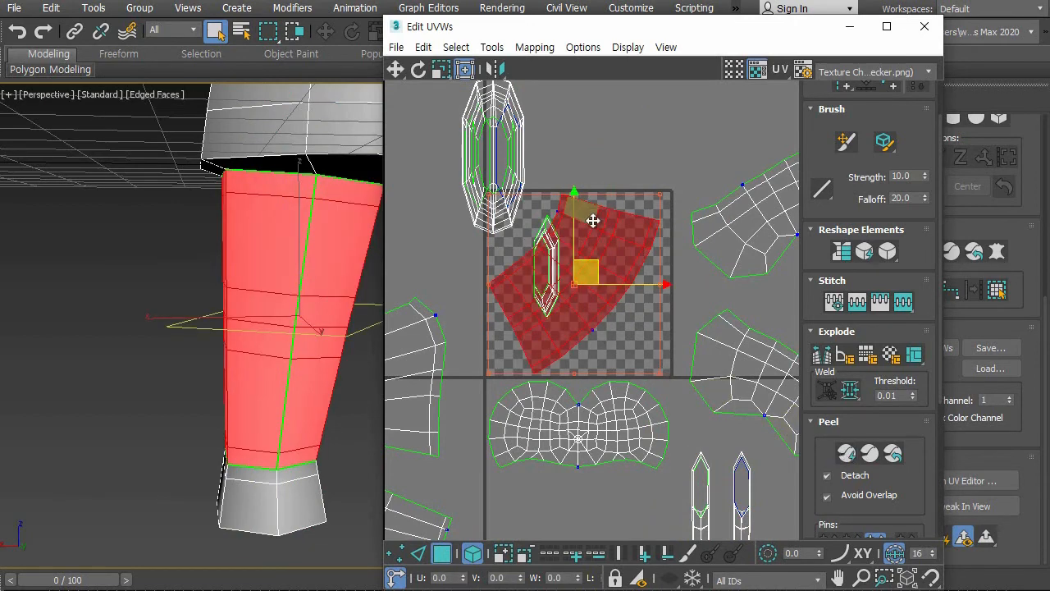
{"action": "scroll", "coordinate": [651, 344], "scroll_direction": "down", "scroll_amount": 2}
{"action": "middle_click_drag", "start_coordinate": [651, 345], "coordinate": [525, 331]}
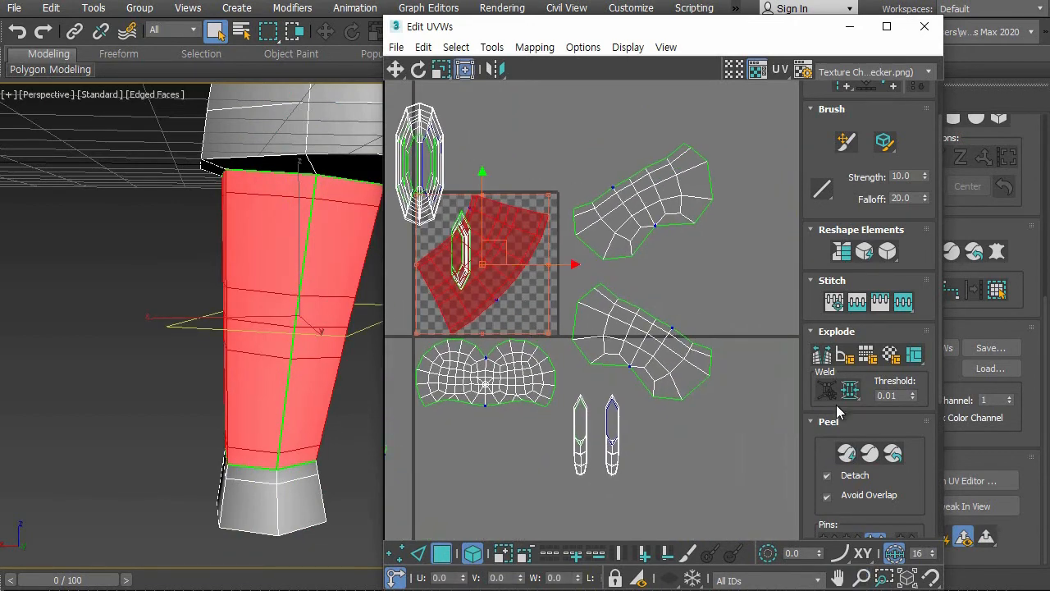
{"action": "left_click_drag", "start_coordinate": [502, 244], "coordinate": [791, 229]}
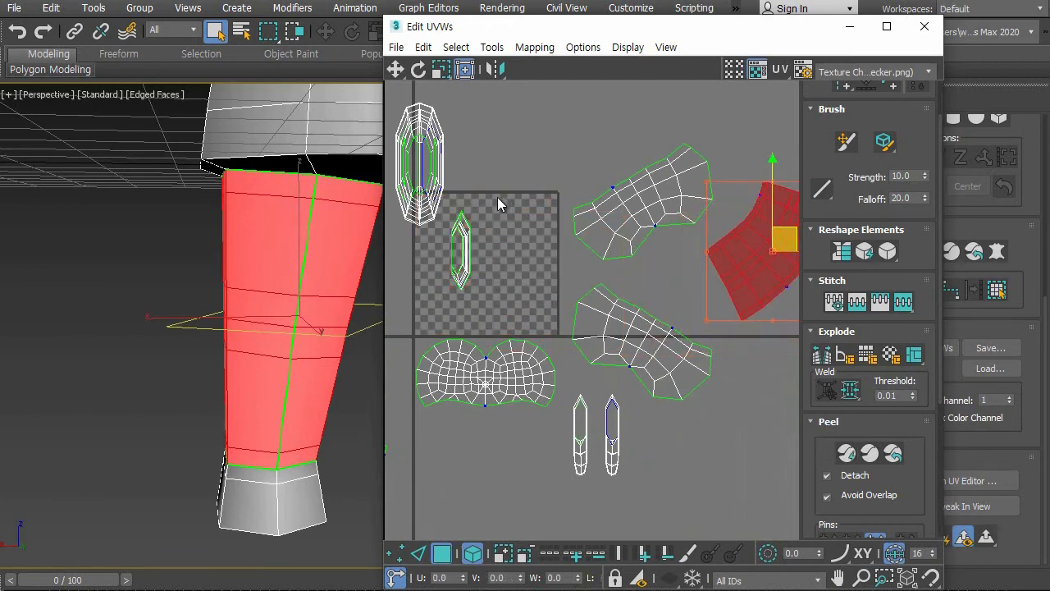
Quick Peel the right leg's UV shell in the texture square.
{"action": "left_click", "coordinate": [457, 281]}
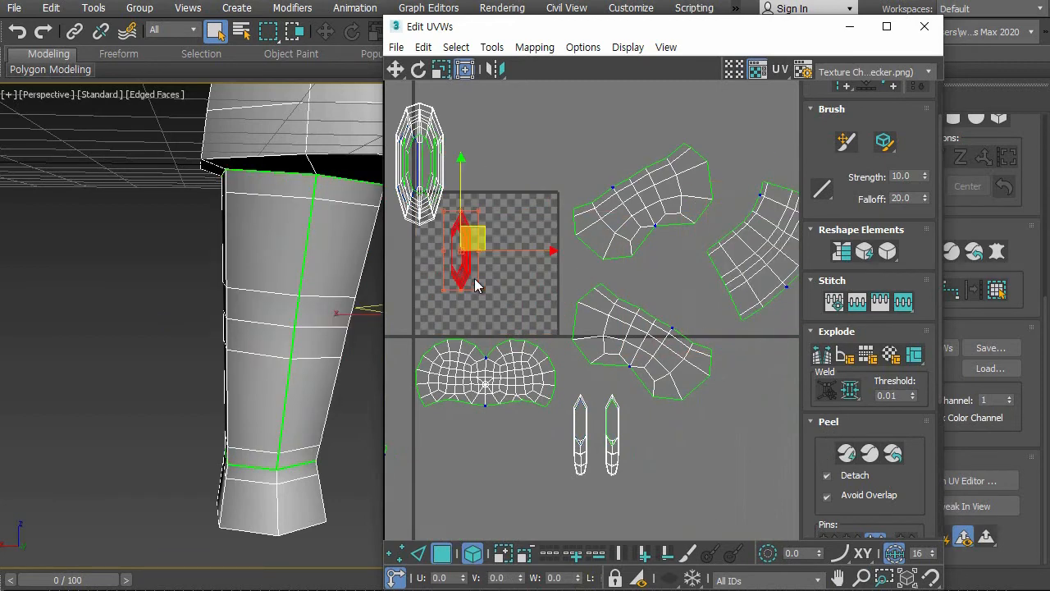
{"action": "left_click", "coordinate": [845, 454]}
{"action": "scroll", "coordinate": [566, 413], "scroll_direction": "down", "scroll_amount": 5}
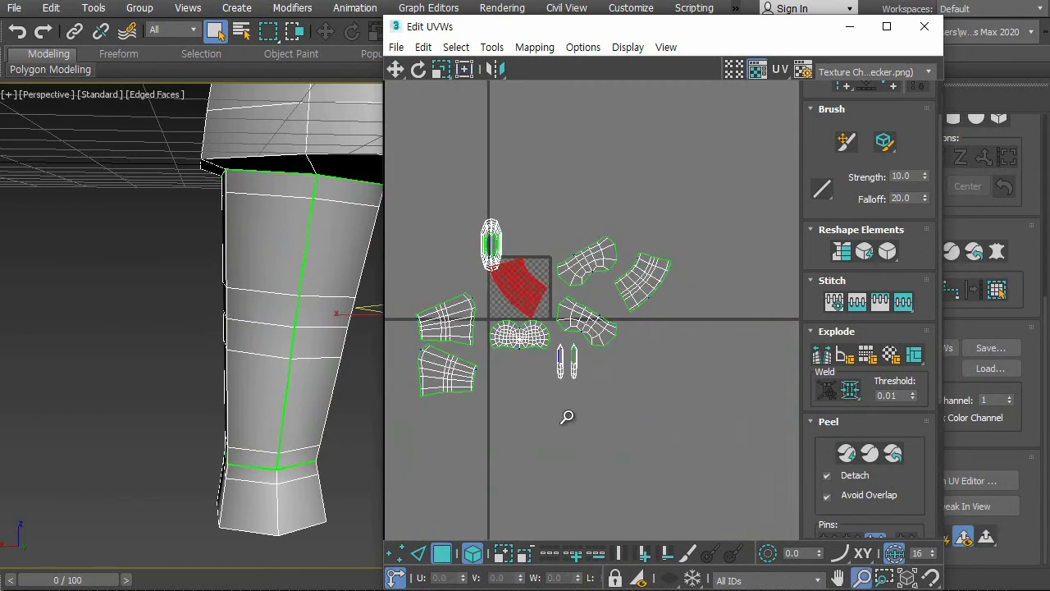
{"action": "middle_click_drag", "start_coordinate": [573, 402], "coordinate": [632, 402]}
{"action": "scroll", "coordinate": [632, 410], "scroll_direction": "up", "scroll_amount": 5}
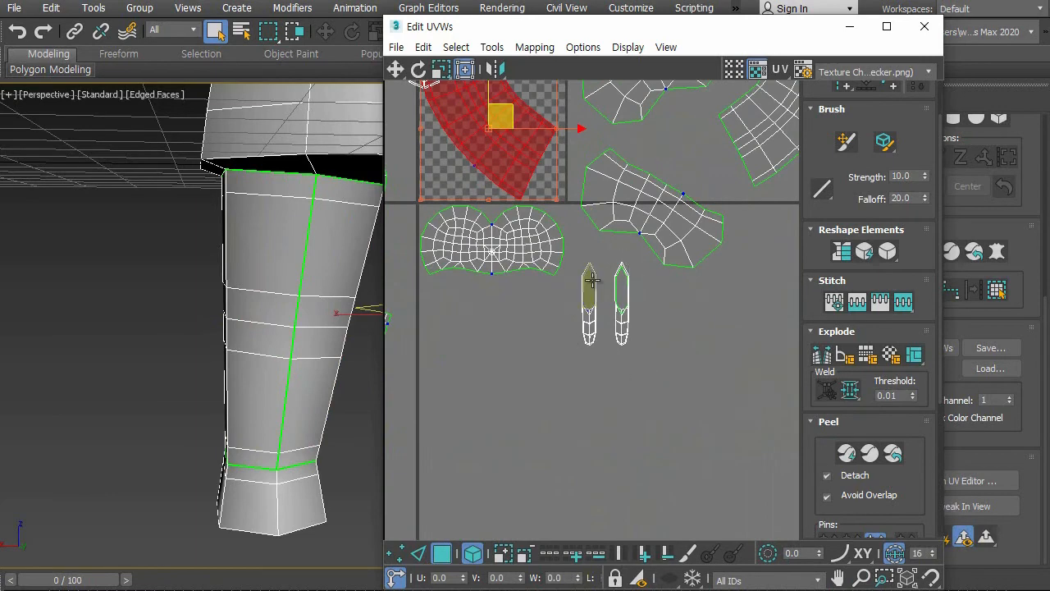
{"action": "middle_click_drag", "start_coordinate": [638, 326], "coordinate": [684, 429]}
{"action": "scroll", "coordinate": [673, 352], "scroll_direction": "down", "scroll_amount": 3}
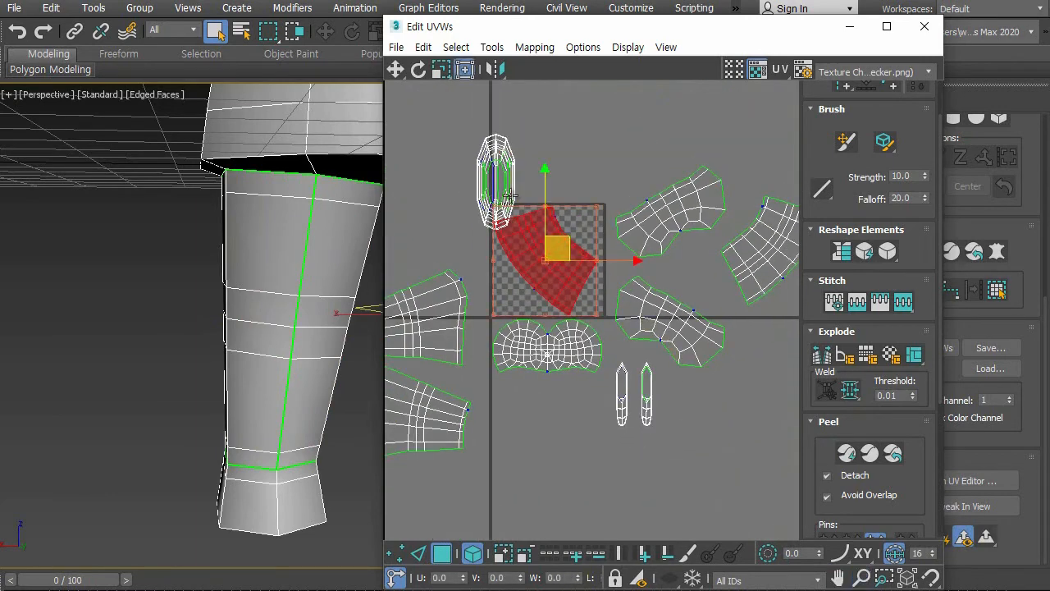
Select the edges along the back and one side of the torso's bottom hem on the model.
{"action": "left_click", "coordinate": [558, 146]}
{"action": "left_click", "coordinate": [850, 26]}
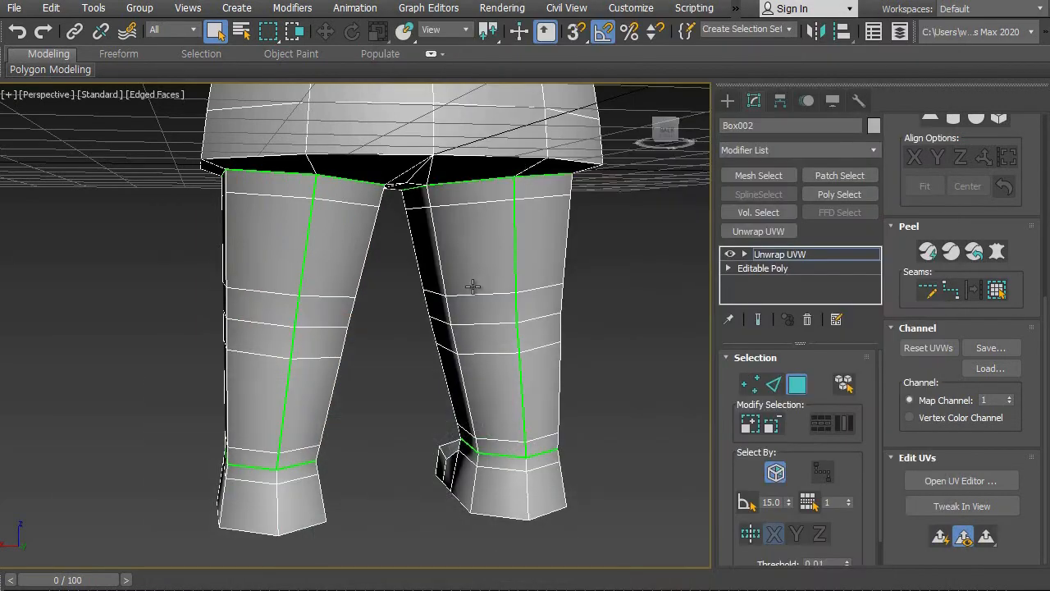
{"action": "middle_click_drag", "start_coordinate": [471, 312], "coordinate": [525, 274], "text": "alt"}
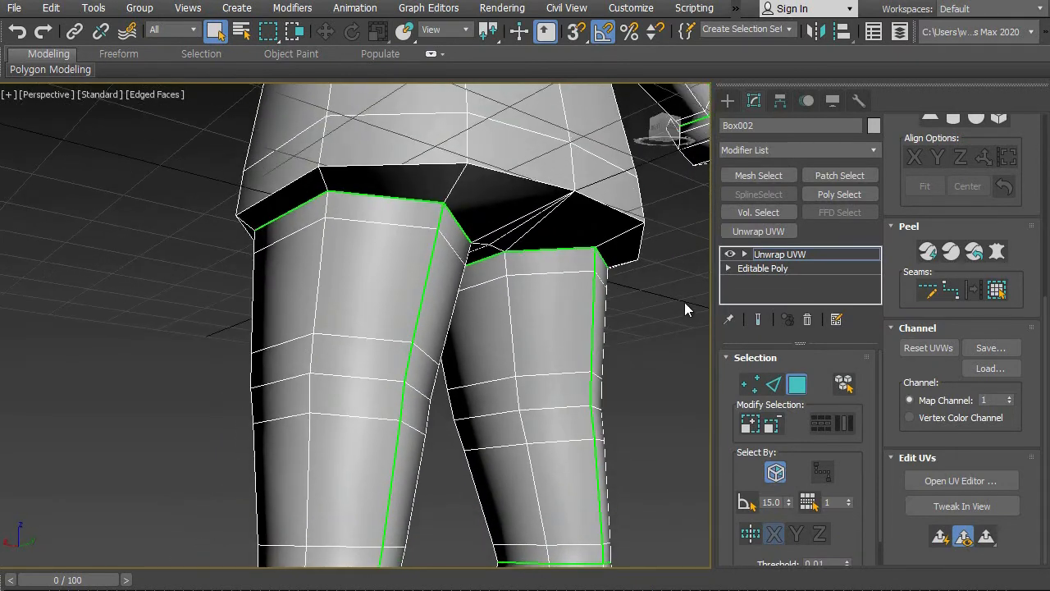
{"action": "left_click", "coordinate": [769, 383]}
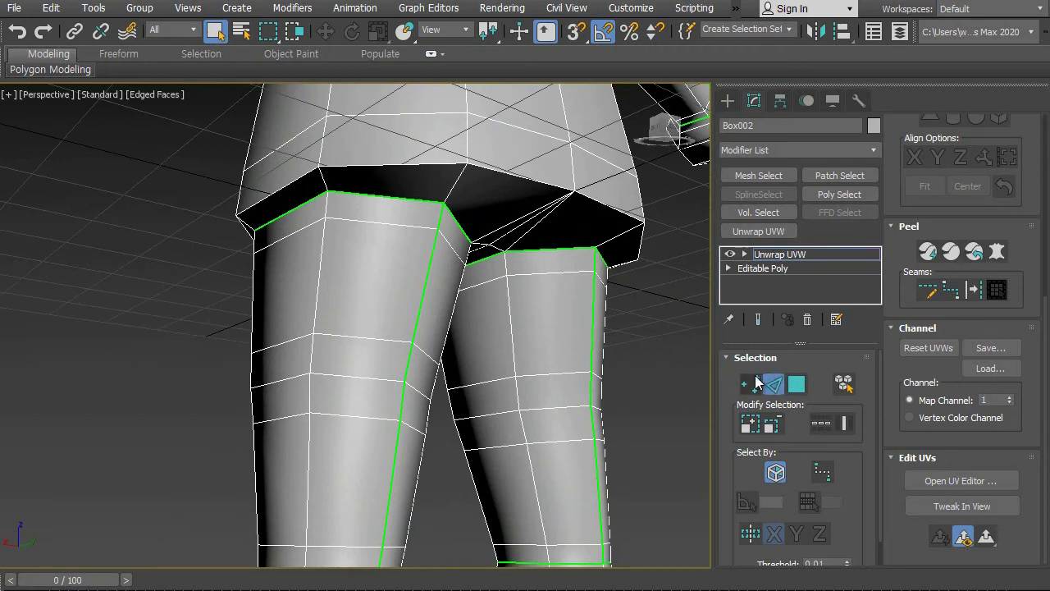
{"action": "left_click", "coordinate": [510, 174]}
{"action": "left_click", "coordinate": [429, 165], "text": "ctrl"}
{"action": "left_click", "coordinate": [303, 174], "text": "ctrl"}
{"action": "middle_click_drag", "start_coordinate": [308, 215], "coordinate": [376, 204], "text": "alt"}
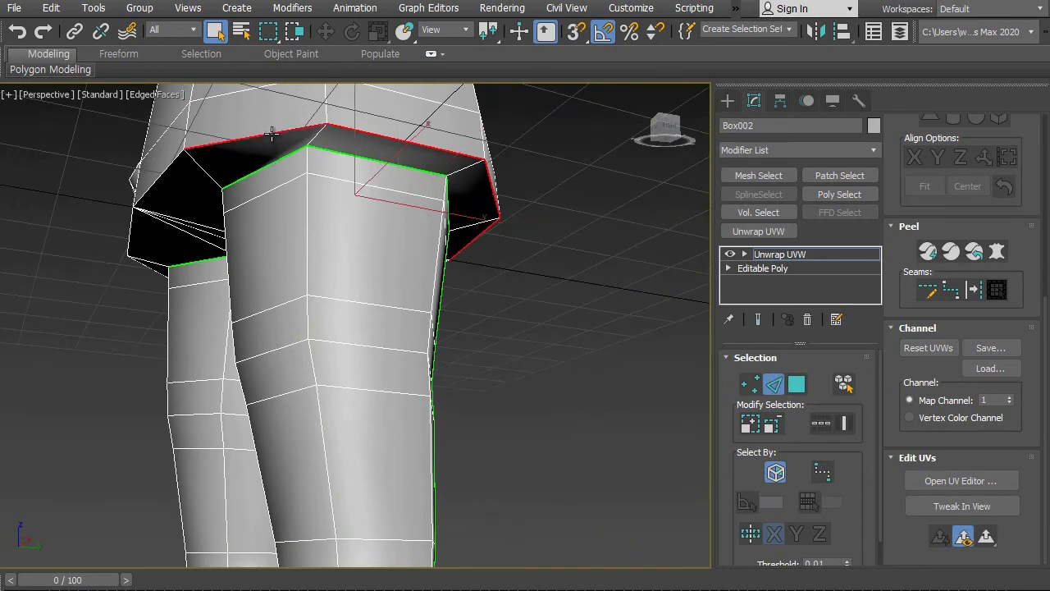
Add the front and remaining side edges of the torso's bottom hem to the selection.
{"action": "middle_click_drag", "start_coordinate": [271, 133], "coordinate": [464, 239], "text": "alt"}
{"action": "left_click", "coordinate": [419, 157], "text": "ctrl"}
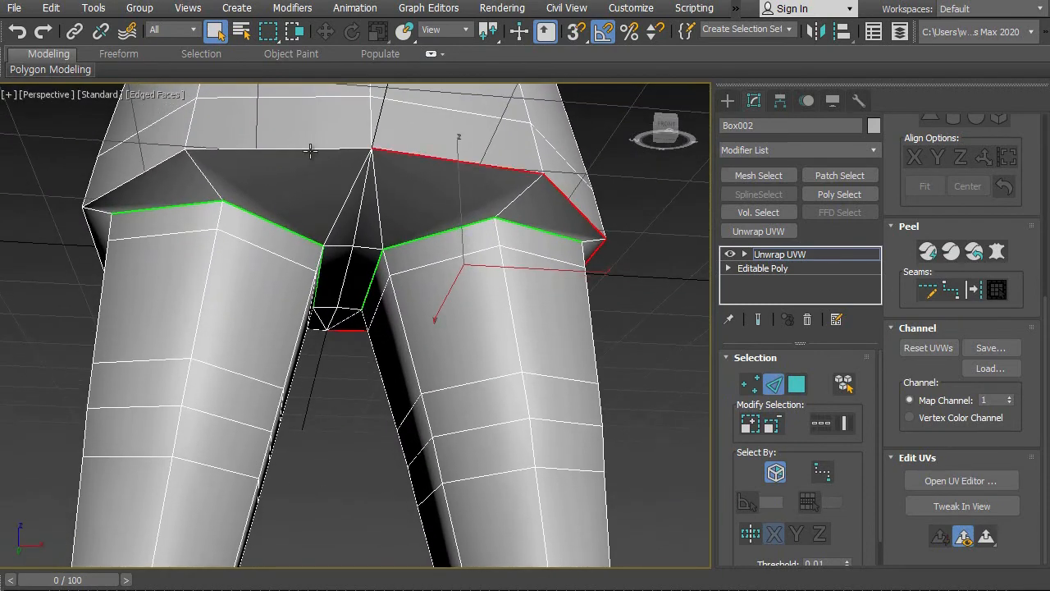
{"action": "middle_click_drag", "start_coordinate": [353, 205], "coordinate": [377, 212], "text": "alt"}
{"action": "left_click", "coordinate": [161, 159], "text": "ctrl"}
{"action": "middle_click_drag", "start_coordinate": [224, 202], "coordinate": [467, 241], "text": "alt"}
Break the UVs along the selected bottom hem edges and close the UV editor.
{"action": "left_click", "coordinate": [961, 481]}
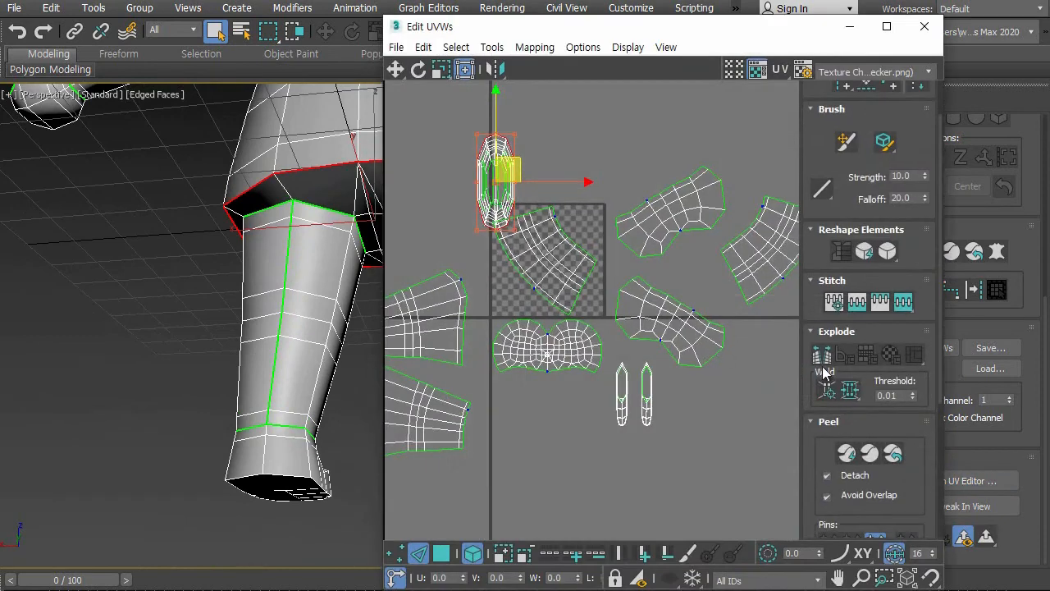
{"action": "left_click", "coordinate": [822, 355]}
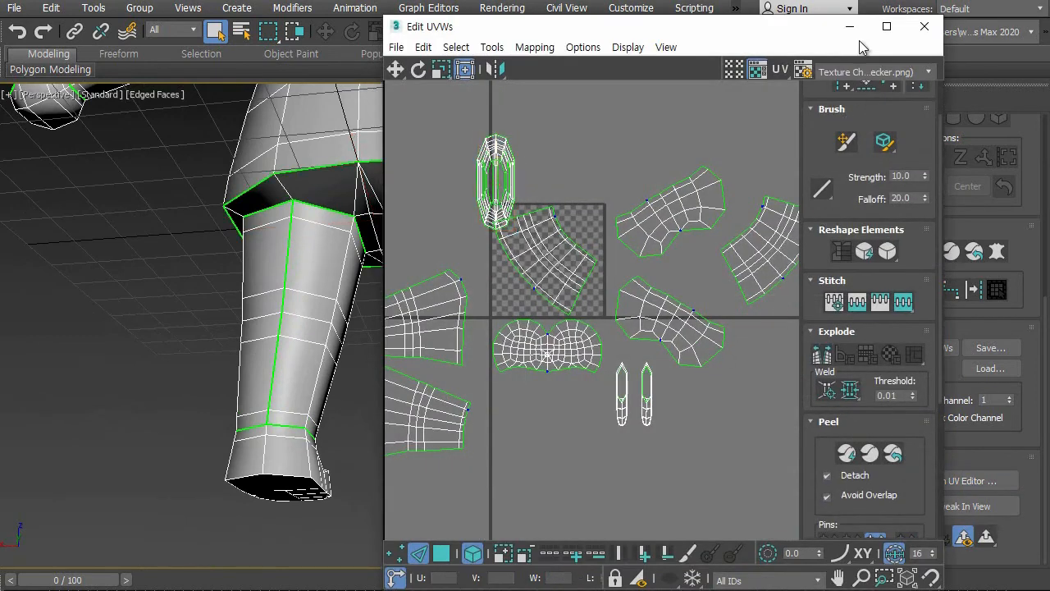
{"action": "left_click", "coordinate": [924, 26]}
Select the vertical centre edges down the torso's back from neck to hem and break the UVs along them.
{"action": "middle_click_drag", "start_coordinate": [493, 345], "coordinate": [518, 282], "text": "alt"}
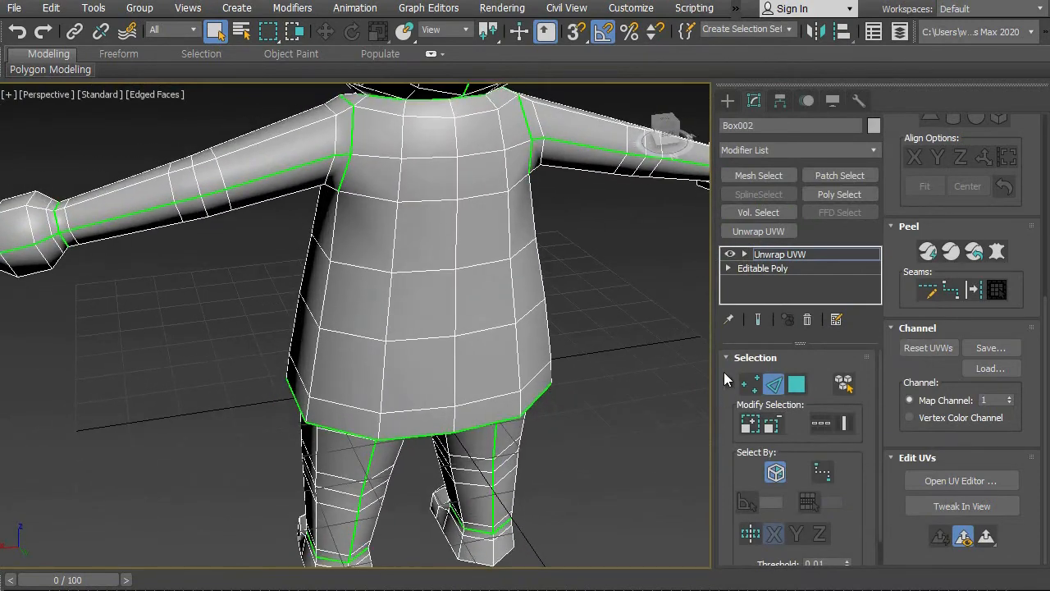
{"action": "left_click", "coordinate": [453, 108]}
{"action": "left_click", "coordinate": [459, 135], "text": "ctrl"}
{"action": "left_click", "coordinate": [459, 187], "text": "ctrl"}
{"action": "left_click", "coordinate": [457, 238], "text": "ctrl"}
{"action": "left_click", "coordinate": [455, 297], "text": "ctrl"}
{"action": "left_click", "coordinate": [458, 373], "text": "ctrl"}
{"action": "left_click", "coordinate": [456, 420], "text": "ctrl"}
{"action": "middle_click_drag", "start_coordinate": [452, 402], "coordinate": [485, 282], "text": "alt"}
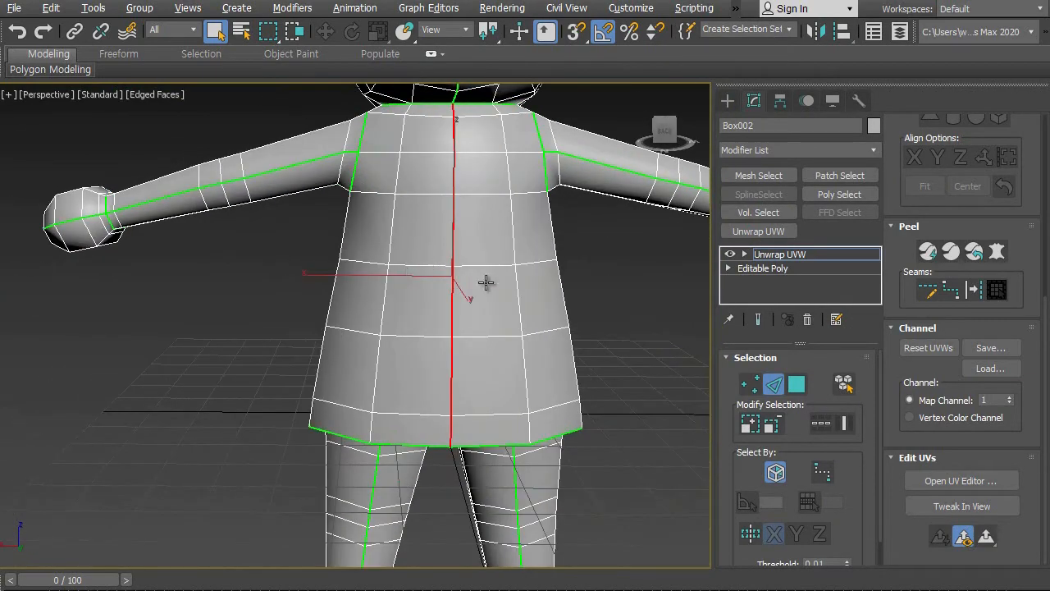
{"action": "left_click", "coordinate": [928, 476]}
{"action": "left_click", "coordinate": [823, 414]}
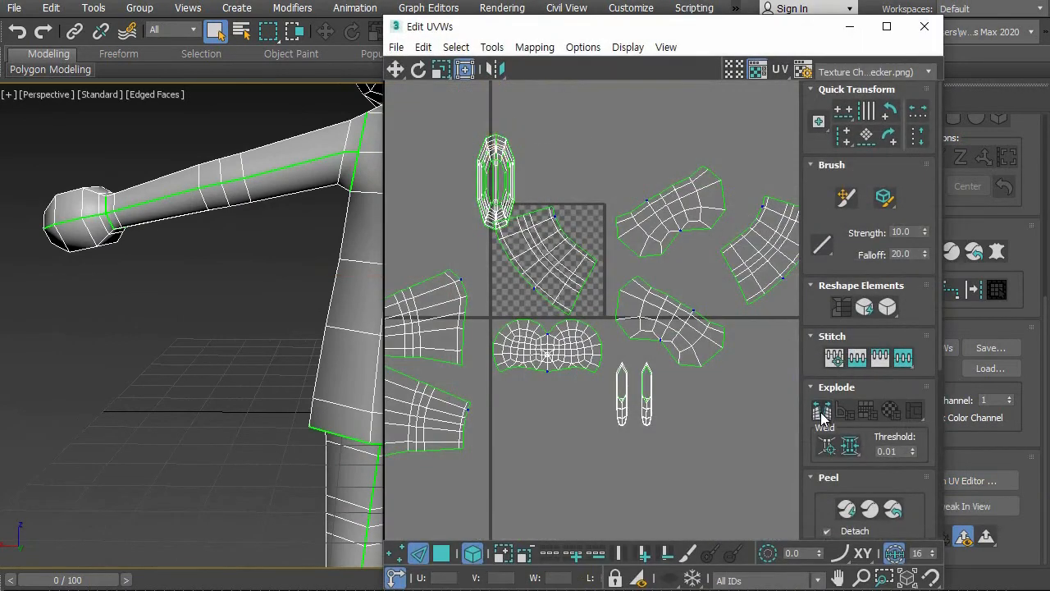
Move the peeled right leg UV shell out of the texture square to the free area above it.
{"action": "left_click", "coordinate": [443, 554]}
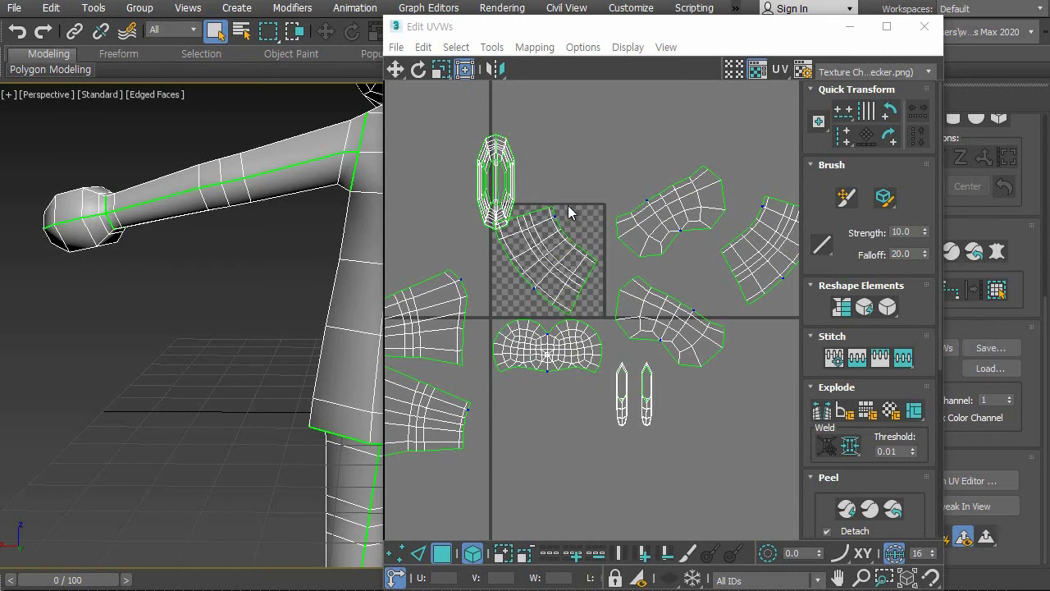
{"action": "left_click", "coordinate": [557, 232]}
{"action": "left_click_drag", "start_coordinate": [556, 231], "coordinate": [632, 104]}
Select the torso's UV shell and Quick Peel it into the texture square.
{"action": "left_click", "coordinate": [474, 256]}
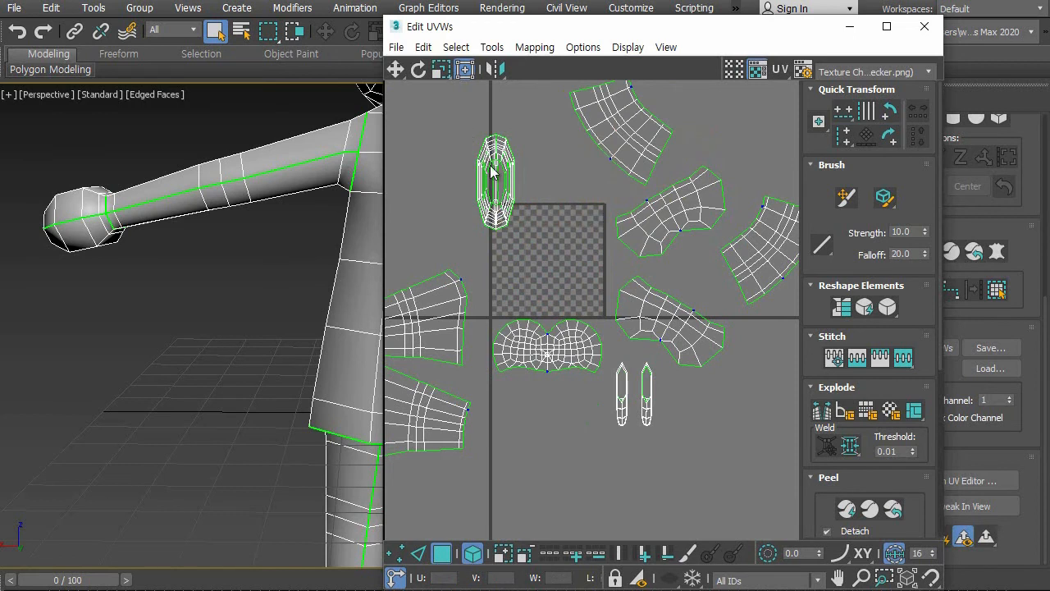
{"action": "left_click_drag", "start_coordinate": [531, 241], "coordinate": [535, 242]}
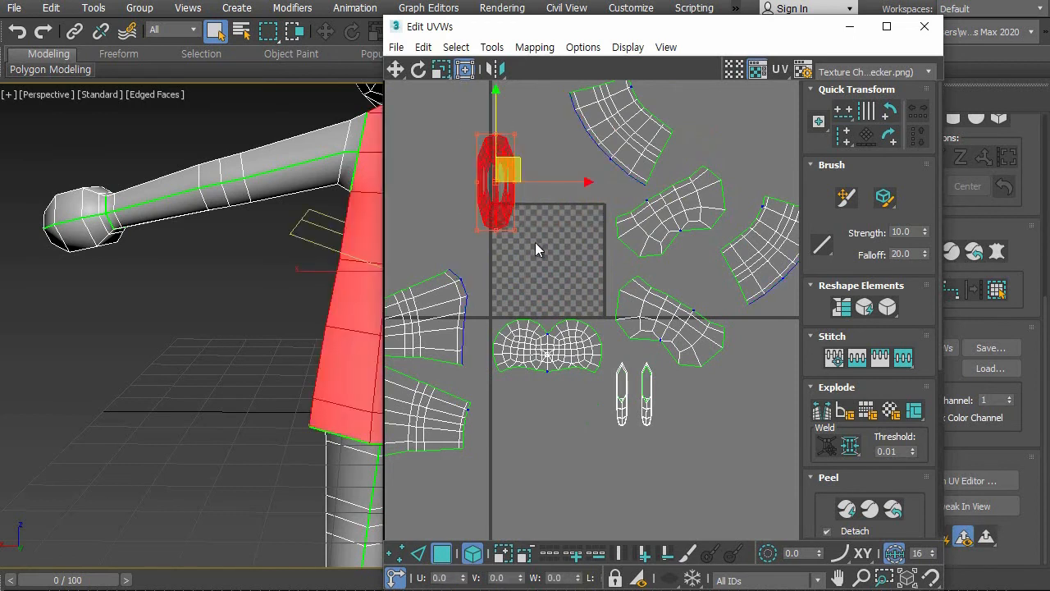
{"action": "left_click", "coordinate": [847, 509]}
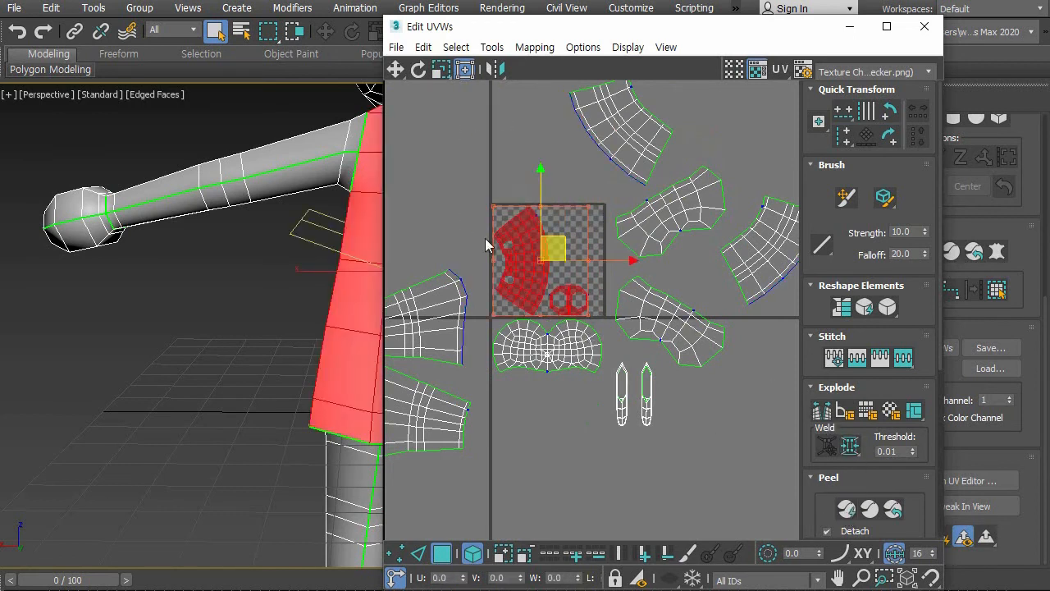
Move the peeled torso UV shells out of the texture square to the free area diagonally above it and minimize the UV editor.
{"action": "left_click", "coordinate": [635, 419]}
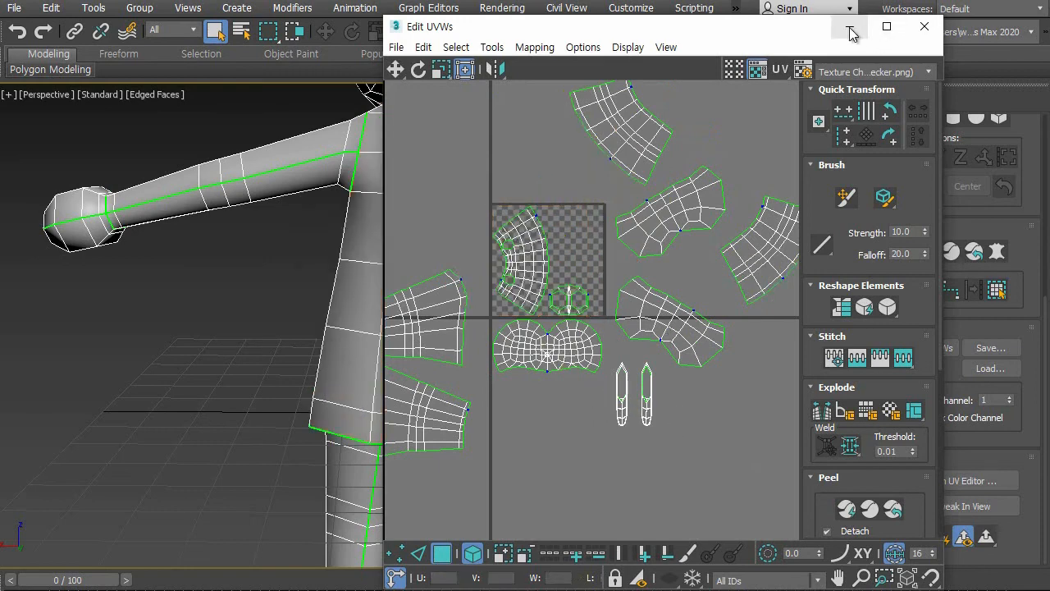
{"action": "left_click", "coordinate": [570, 298]}
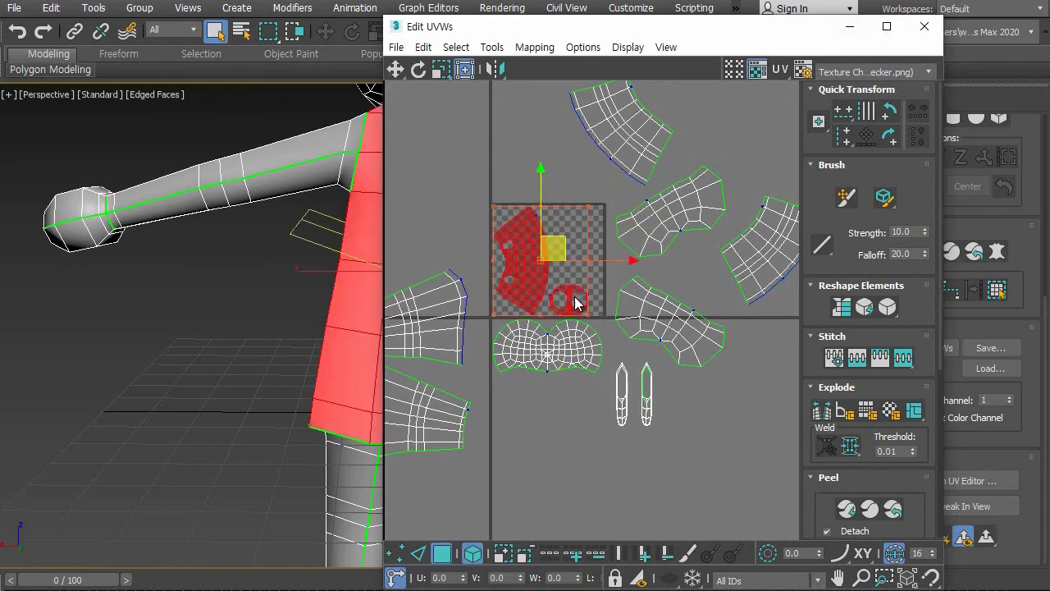
{"action": "left_click_drag", "start_coordinate": [552, 240], "coordinate": [466, 134]}
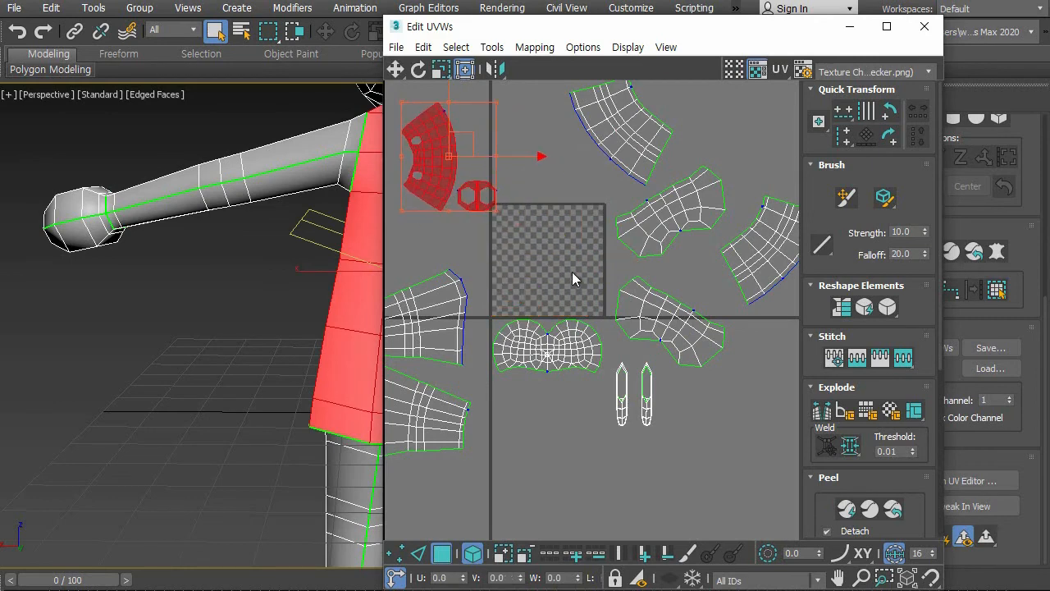
{"action": "left_click", "coordinate": [604, 407]}
{"action": "left_click", "coordinate": [850, 27]}
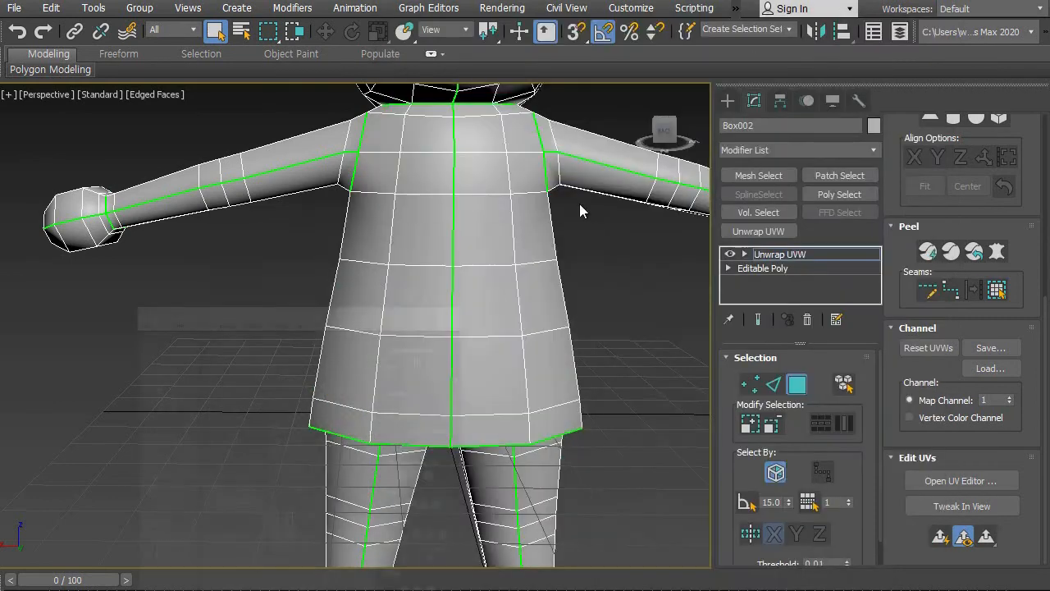
Select the vertical back heel edges of the character's right foot and the first sole edges along its inner side.
{"action": "middle_click_drag", "start_coordinate": [481, 422], "coordinate": [466, 203]}
{"action": "middle_click_drag", "start_coordinate": [471, 401], "coordinate": [569, 379], "text": "alt"}
{"action": "scroll", "coordinate": [493, 408], "scroll_direction": "up", "scroll_amount": 3}
{"action": "key", "text": "2"}
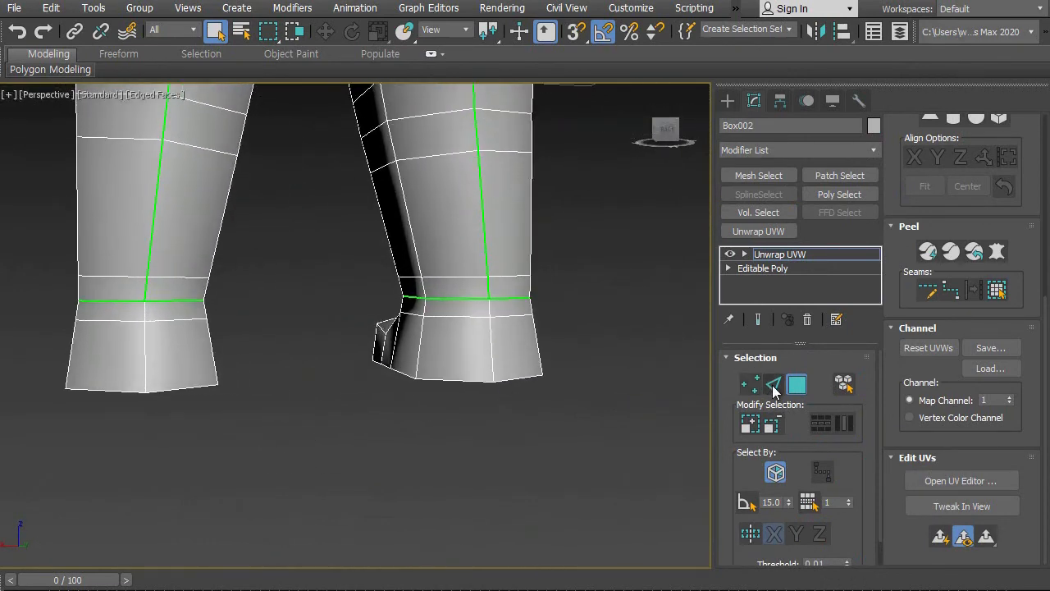
{"action": "left_click", "coordinate": [491, 310]}
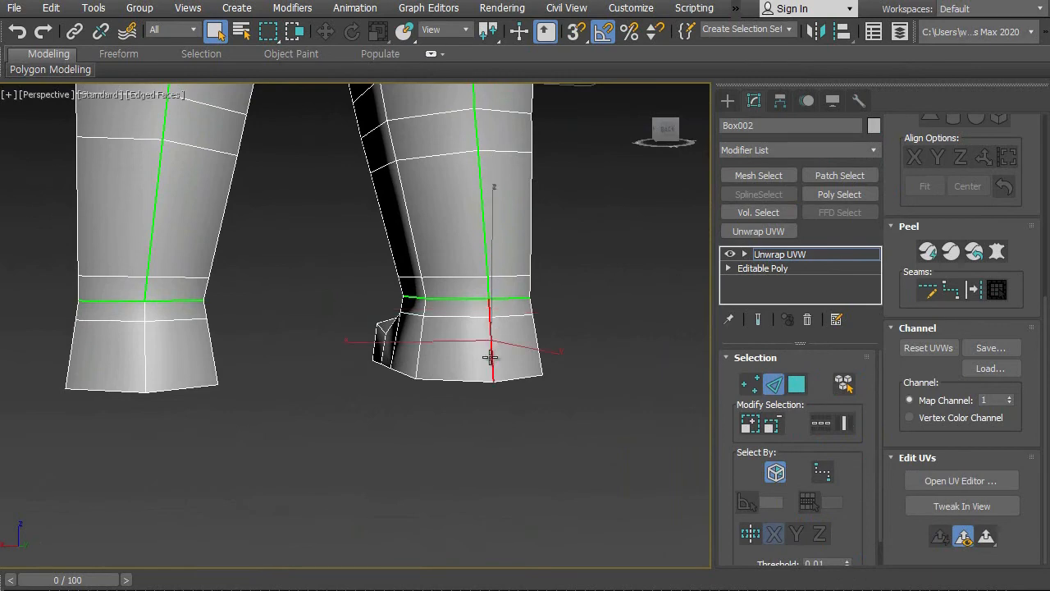
{"action": "left_click", "coordinate": [457, 380], "text": "ctrl"}
{"action": "left_click", "coordinate": [405, 374], "text": "ctrl"}
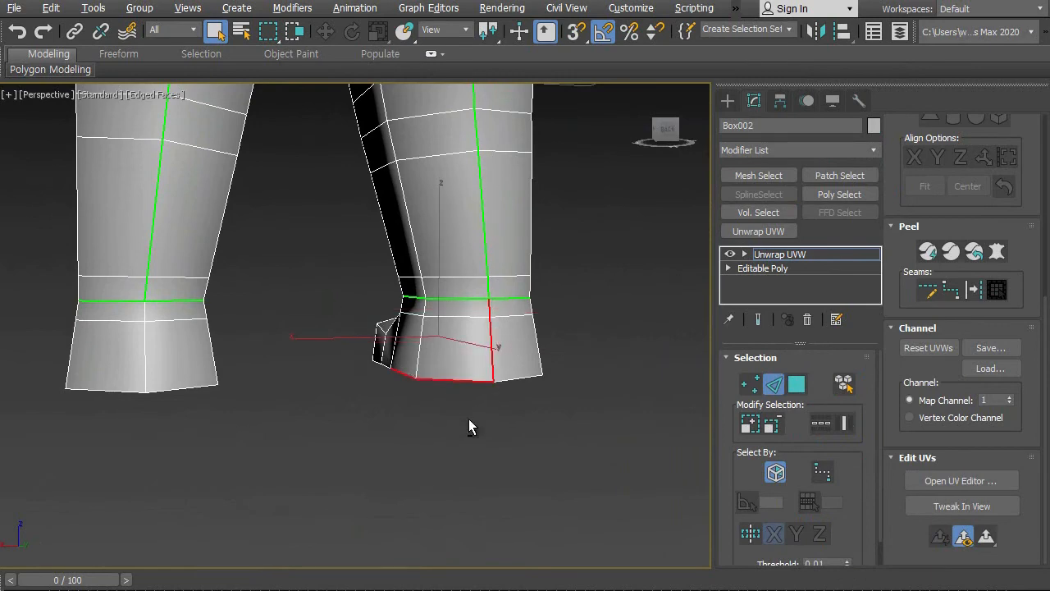
{"action": "middle_click_drag", "start_coordinate": [469, 418], "coordinate": [483, 357], "text": "alt"}
{"action": "middle_click_drag", "start_coordinate": [429, 408], "coordinate": [578, 475], "text": "alt"}
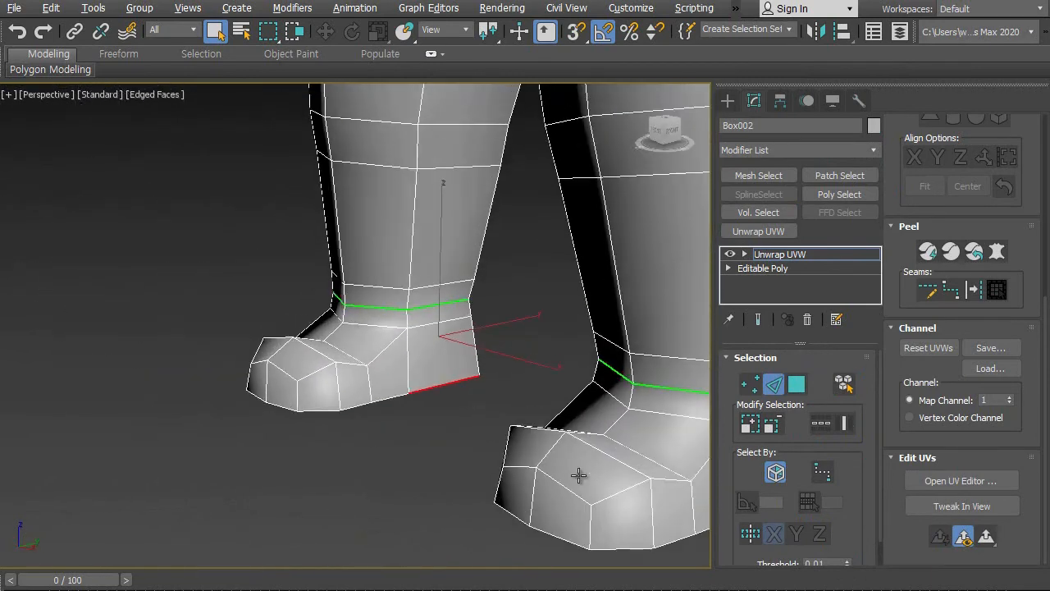
Add the remaining inner sole edges and the bottom edges around the toe of the right foot to the selection.
{"action": "left_click", "coordinate": [392, 396], "text": "ctrl"}
{"action": "left_click", "coordinate": [348, 406], "text": "ctrl"}
{"action": "left_click", "coordinate": [317, 410], "text": "ctrl"}
{"action": "left_click", "coordinate": [275, 404], "text": "ctrl"}
{"action": "left_click", "coordinate": [251, 396], "text": "ctrl"}
{"action": "middle_click_drag", "start_coordinate": [230, 399], "coordinate": [416, 424], "text": "alt"}
Complete the right foot's edge selection along the outer side of the sole and break the UVs along it.
{"action": "left_click", "coordinate": [420, 437], "text": "ctrl"}
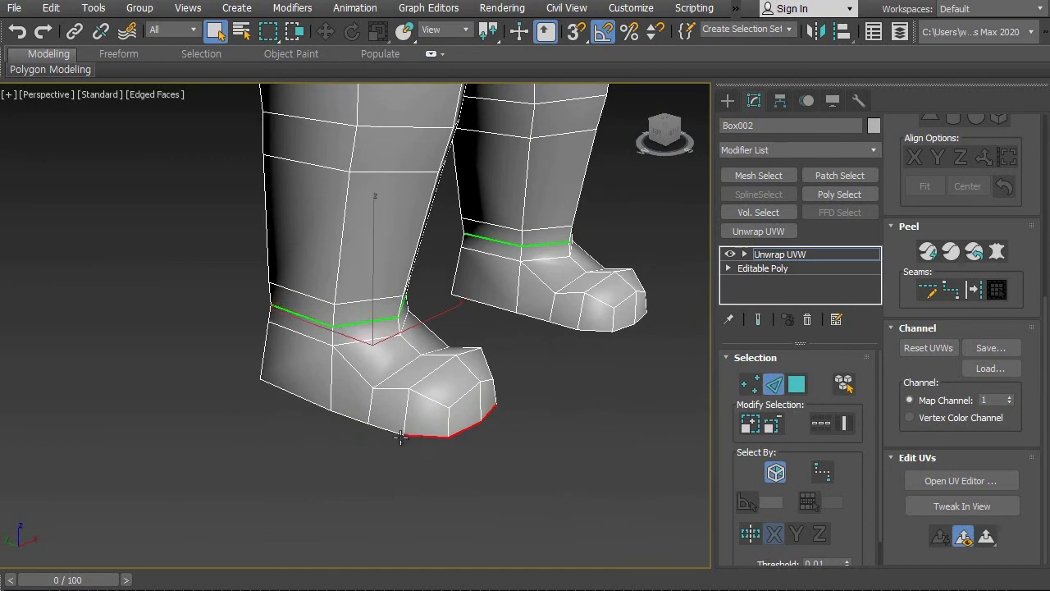
{"action": "left_click", "coordinate": [380, 427], "text": "ctrl"}
{"action": "middle_click_drag", "start_coordinate": [290, 405], "coordinate": [455, 396], "text": "alt"}
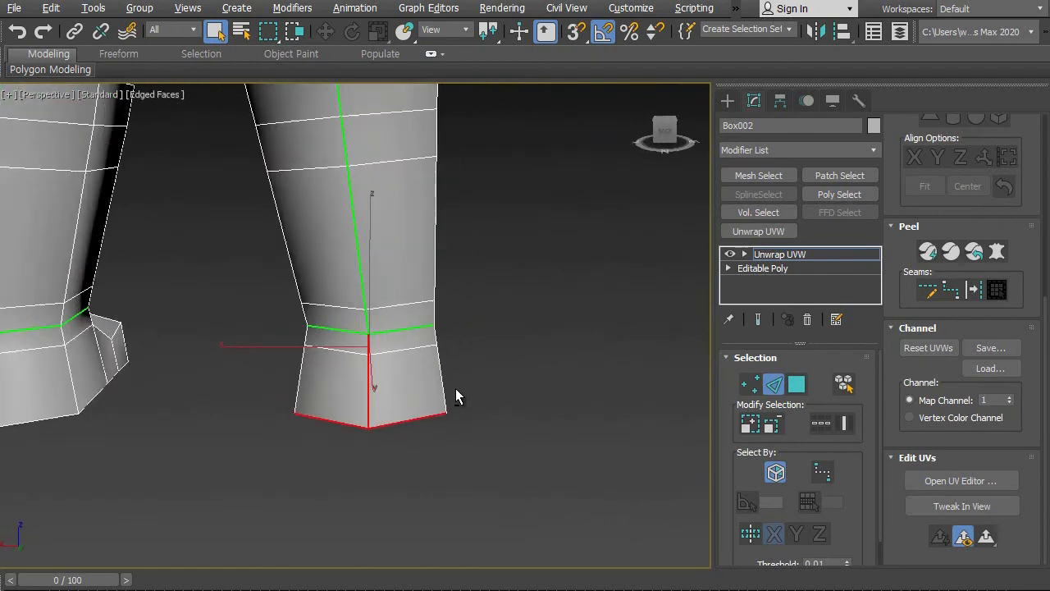
{"action": "middle_click_drag", "start_coordinate": [438, 421], "coordinate": [542, 436], "text": "alt"}
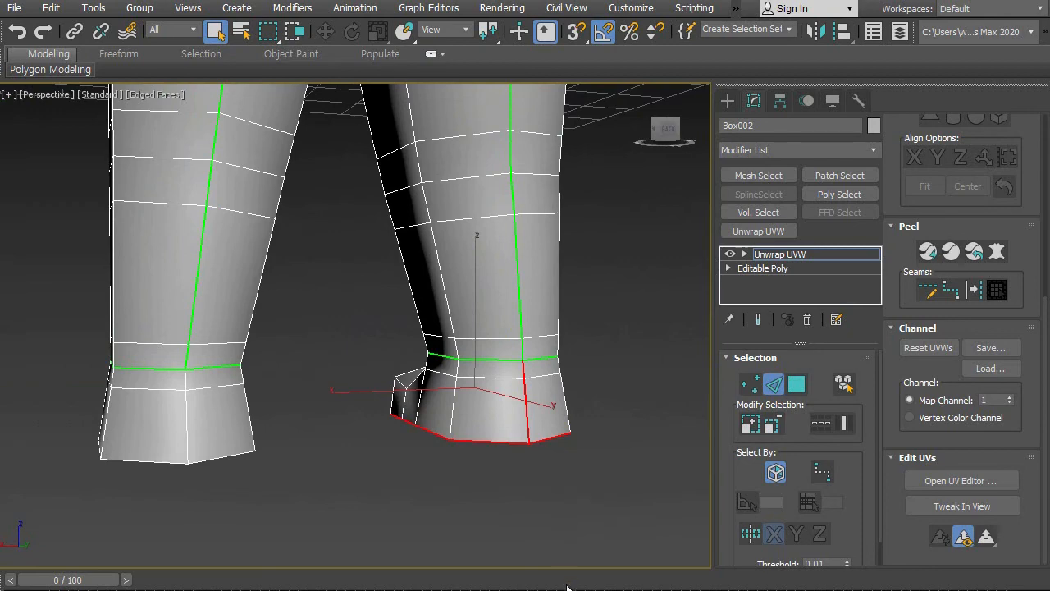
{"action": "middle_click_drag", "start_coordinate": [530, 558], "coordinate": [542, 494]}
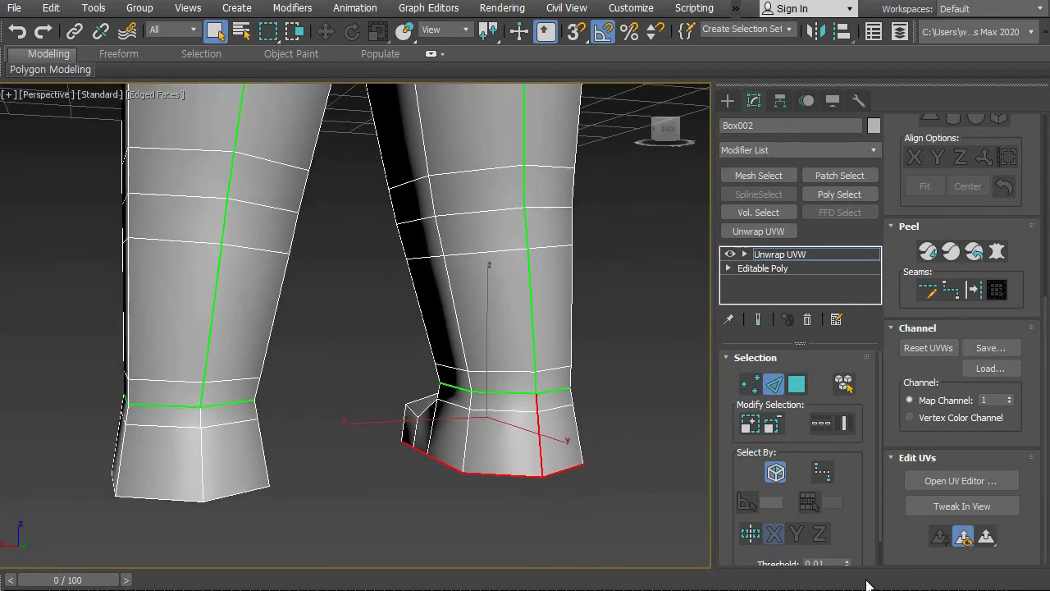
{"action": "left_click", "coordinate": [959, 482]}
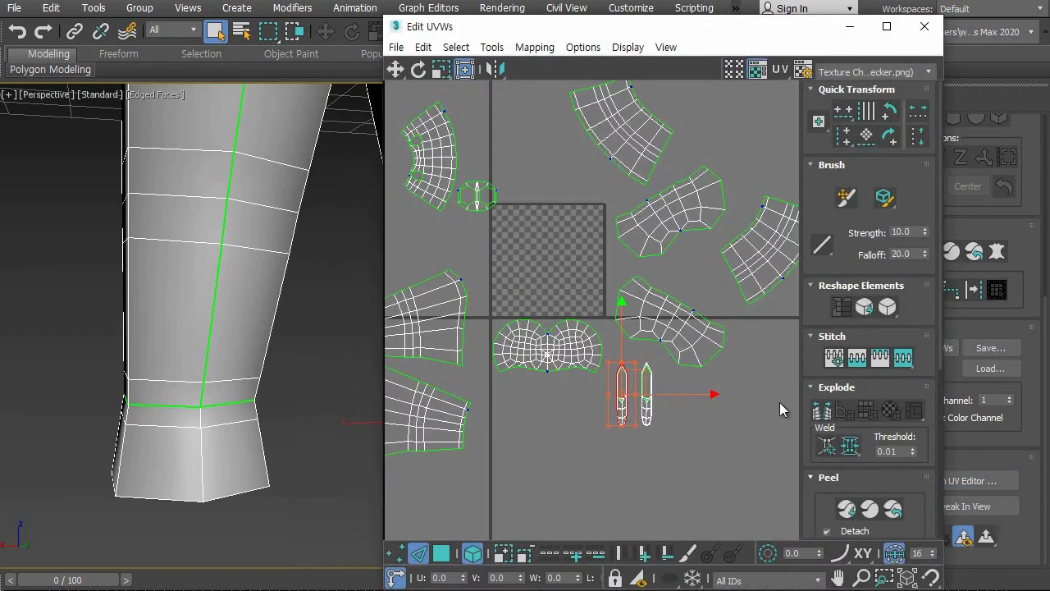
{"action": "left_click", "coordinate": [822, 412]}
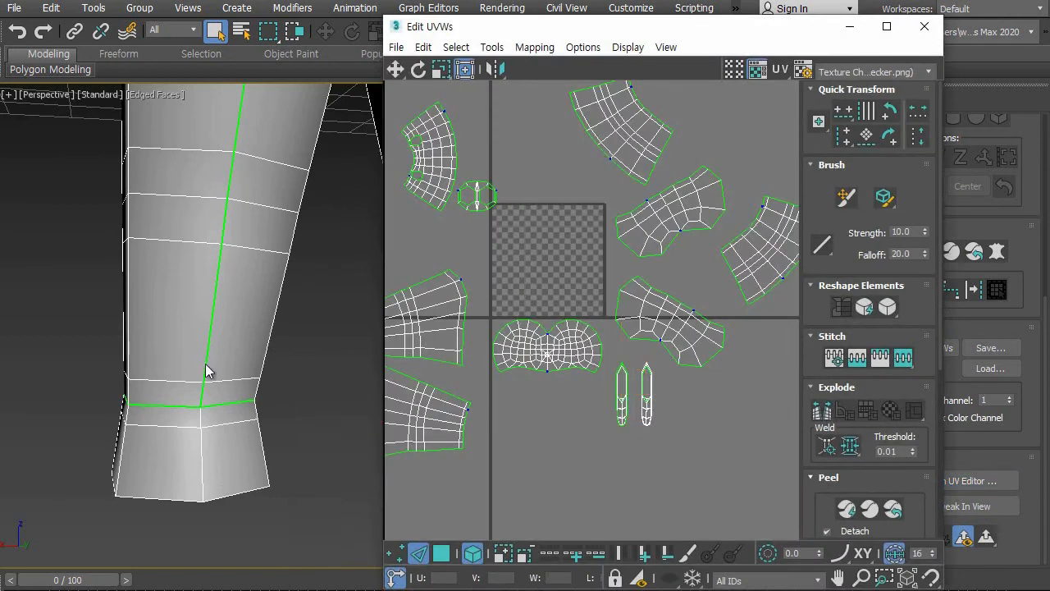
Select the vertical back heel edges of the left foot and the sole edges along its inner side.
{"action": "left_click", "coordinate": [201, 413]}
{"action": "middle_click_drag", "start_coordinate": [179, 454], "coordinate": [233, 452], "text": "alt"}
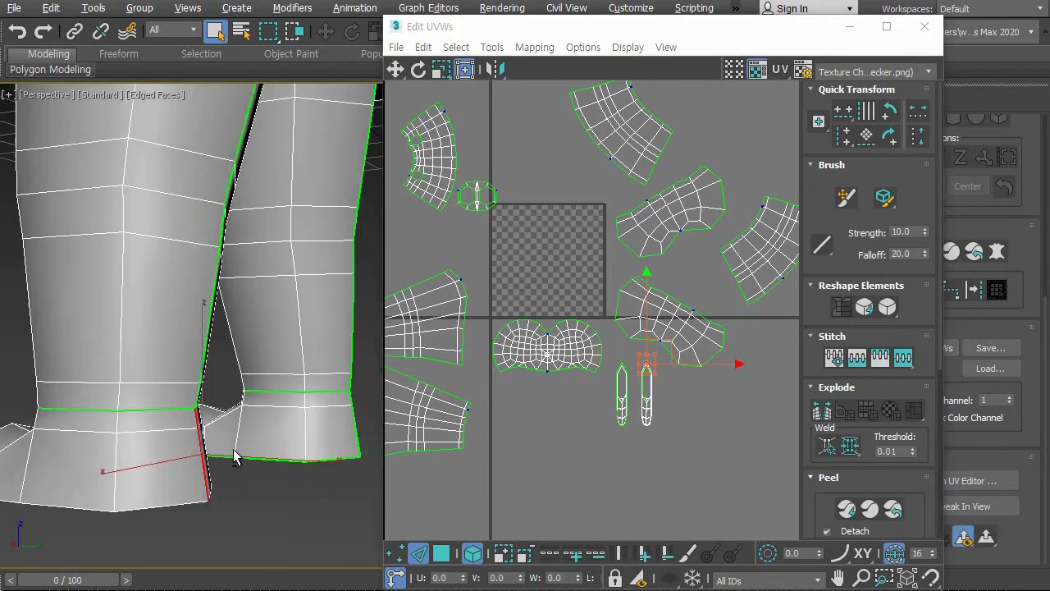
{"action": "left_click", "coordinate": [180, 501], "text": "ctrl"}
{"action": "middle_click_drag", "start_coordinate": [181, 484], "coordinate": [335, 400]}
{"action": "left_click", "coordinate": [199, 421], "text": "ctrl"}
{"action": "middle_click_drag", "start_coordinate": [199, 423], "coordinate": [317, 464], "text": "alt"}
{"action": "left_click", "coordinate": [208, 470], "text": "ctrl"}
{"action": "left_click", "coordinate": [169, 489], "text": "ctrl"}
Complete the left foot's sole edge selection around the toe and outer side, and break the UVs along it.
{"action": "middle_click_drag", "start_coordinate": [177, 488], "coordinate": [209, 462]}
{"action": "left_click", "coordinate": [176, 431], "text": "ctrl"}
{"action": "left_click", "coordinate": [152, 421], "text": "ctrl"}
{"action": "middle_click_drag", "start_coordinate": [129, 429], "coordinate": [299, 496], "text": "alt"}
{"action": "left_click", "coordinate": [305, 466], "text": "ctrl"}
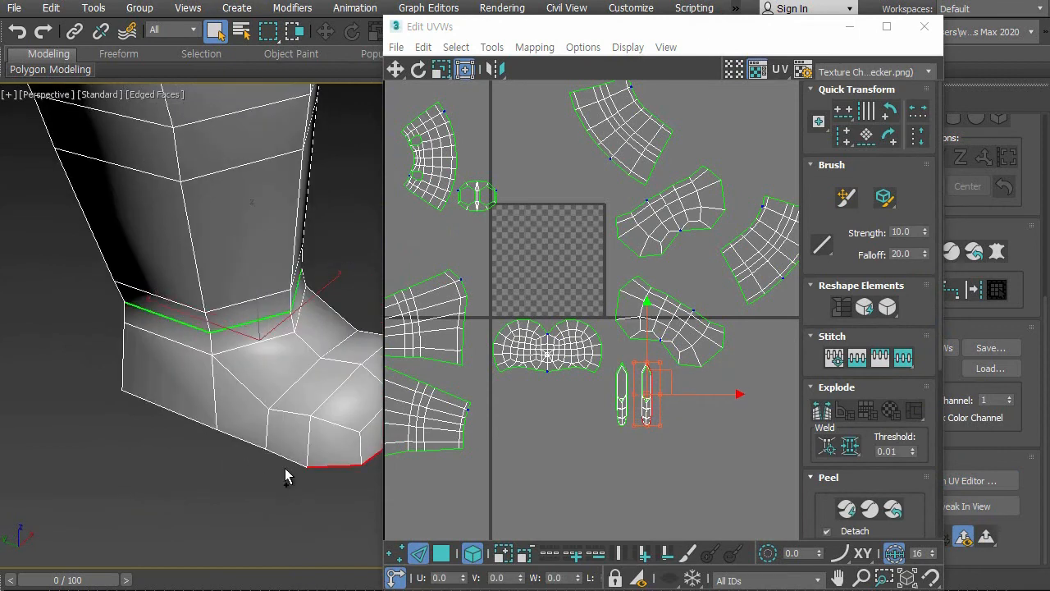
{"action": "middle_click_drag", "start_coordinate": [106, 422], "coordinate": [314, 408], "text": "alt"}
{"action": "left_click", "coordinate": [197, 467], "text": "ctrl"}
{"action": "left_click", "coordinate": [820, 412]}
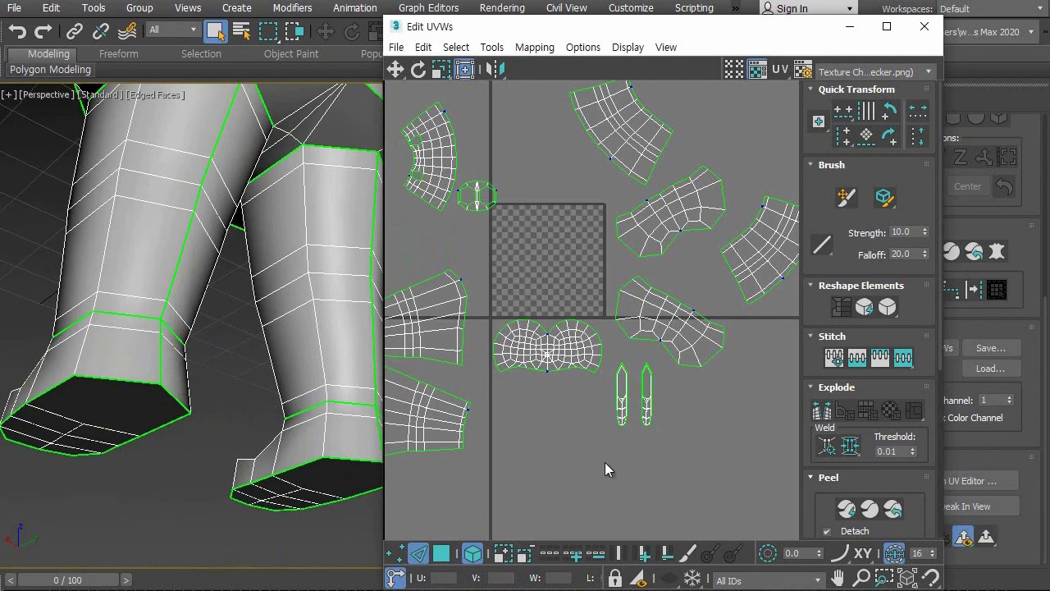
Select the UV shells of both feet in polygon mode and Quick Peel them into the texture square.
{"action": "left_click", "coordinate": [441, 553]}
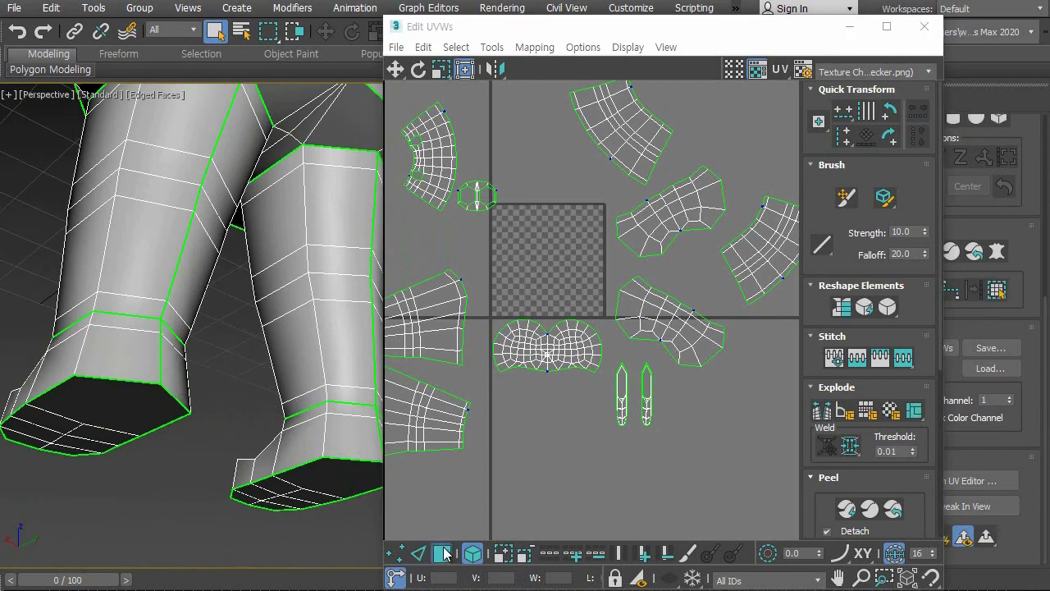
{"action": "left_click_drag", "start_coordinate": [676, 440], "coordinate": [609, 392]}
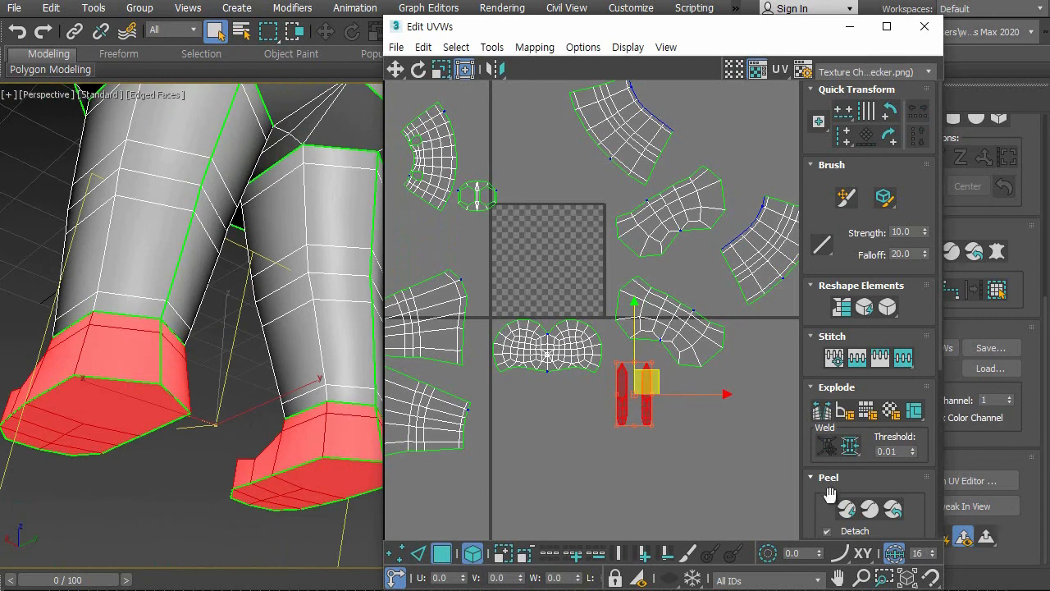
{"action": "left_click", "coordinate": [846, 509]}
{"action": "left_click", "coordinate": [606, 430]}
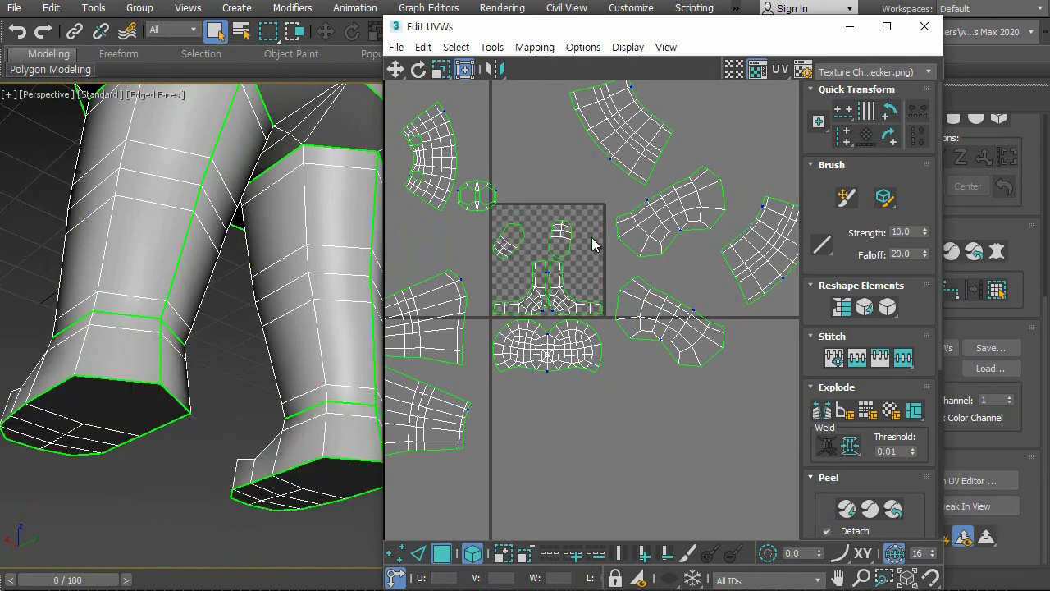
{"action": "scroll", "coordinate": [568, 338], "scroll_direction": "up", "scroll_amount": 5}
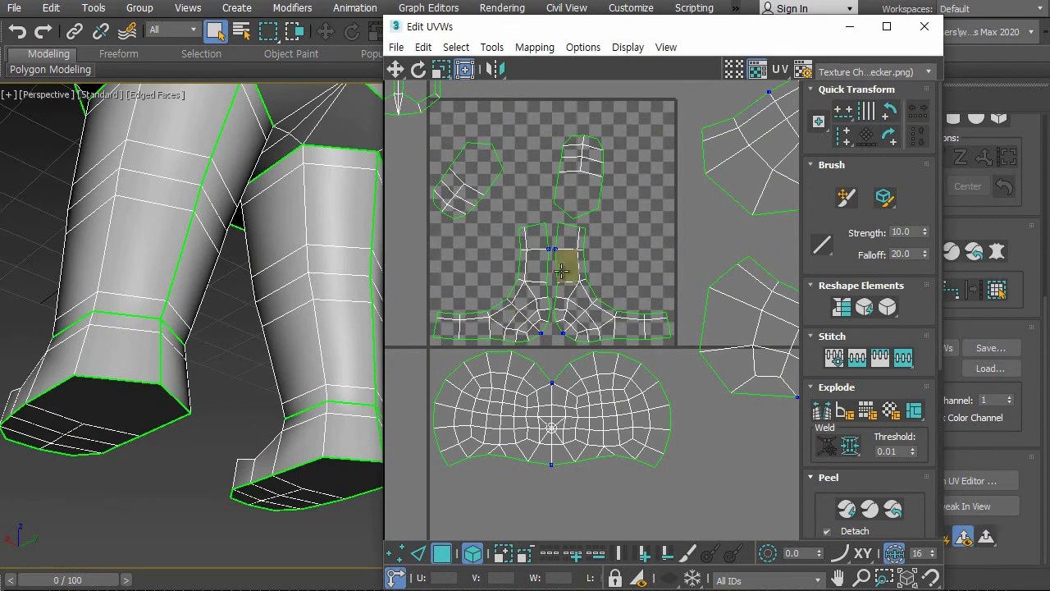
{"action": "middle_click_drag", "start_coordinate": [665, 228], "coordinate": [643, 455], "text": "ctrl+alt"}
{"action": "middle_click_drag", "start_coordinate": [656, 344], "coordinate": [577, 379]}
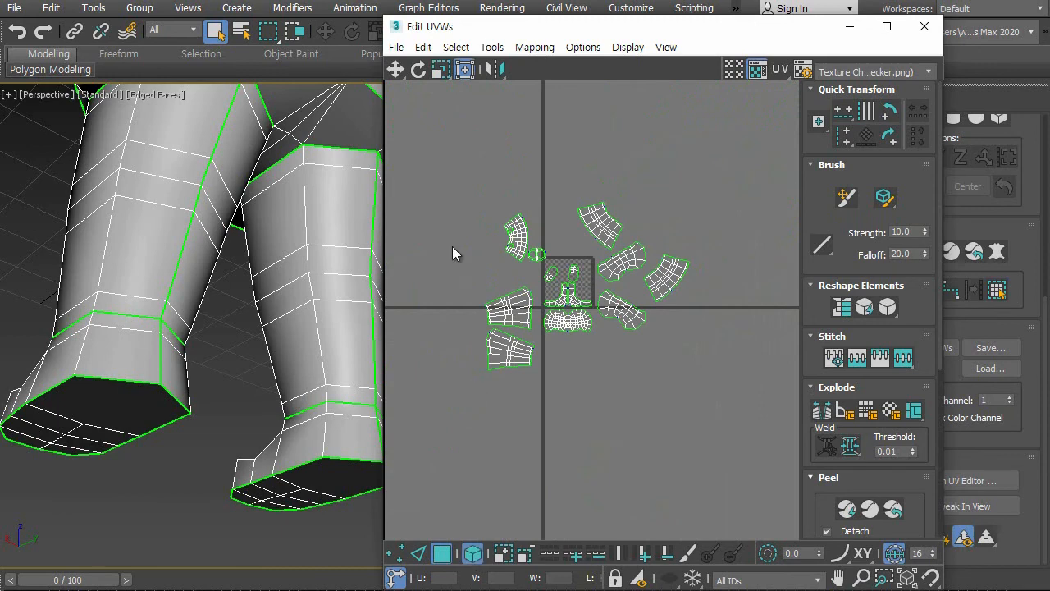
Select all UV shells of the character and rescale the elements to a matching relative size.
{"action": "key", "text": "ctrl+a"}
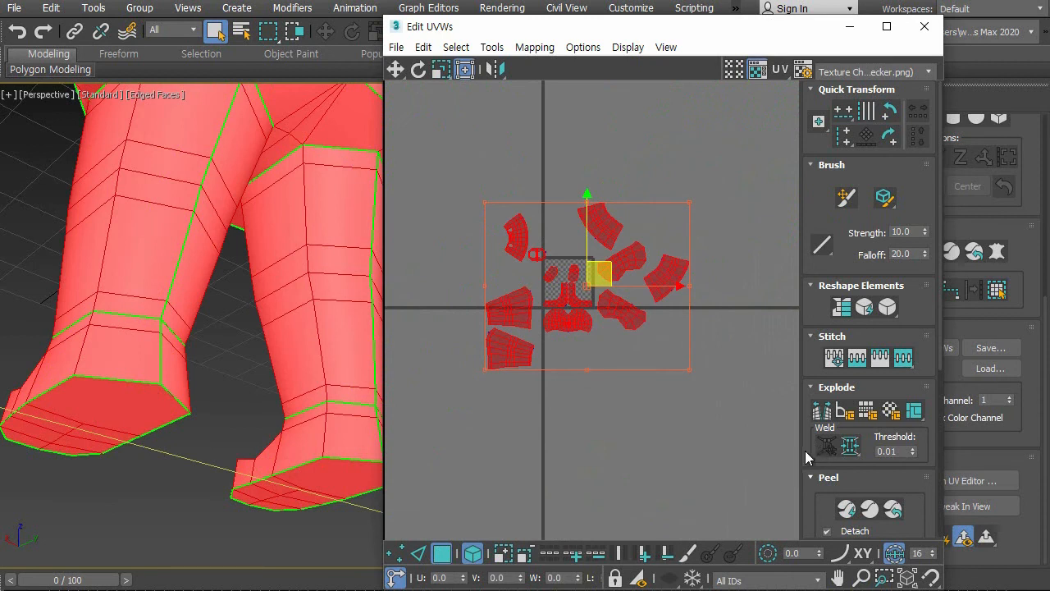
{"action": "left_click_drag", "start_coordinate": [805, 451], "coordinate": [827, 210]}
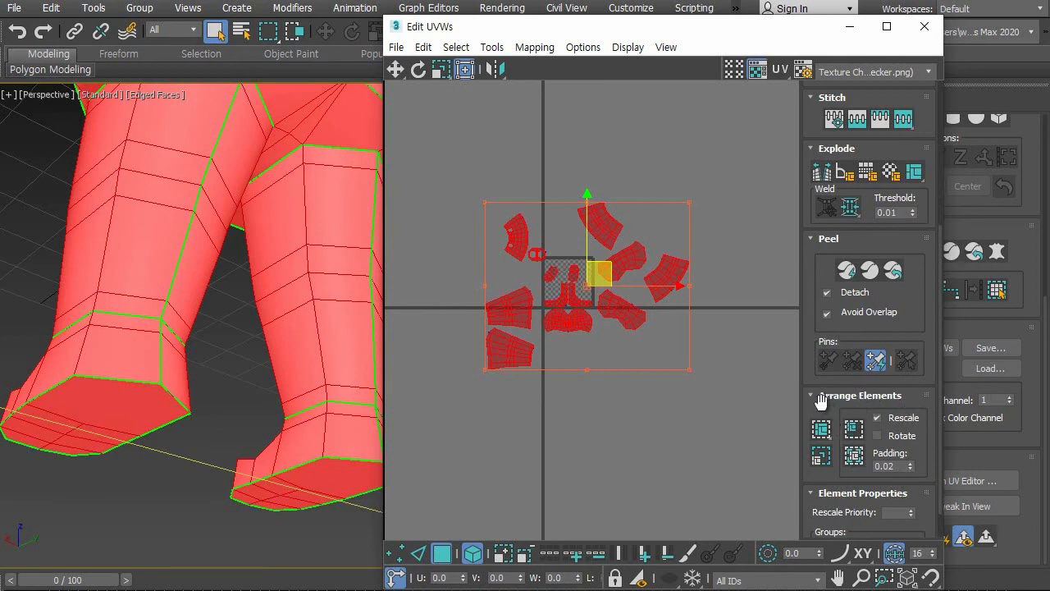
{"action": "left_click", "coordinate": [821, 457]}
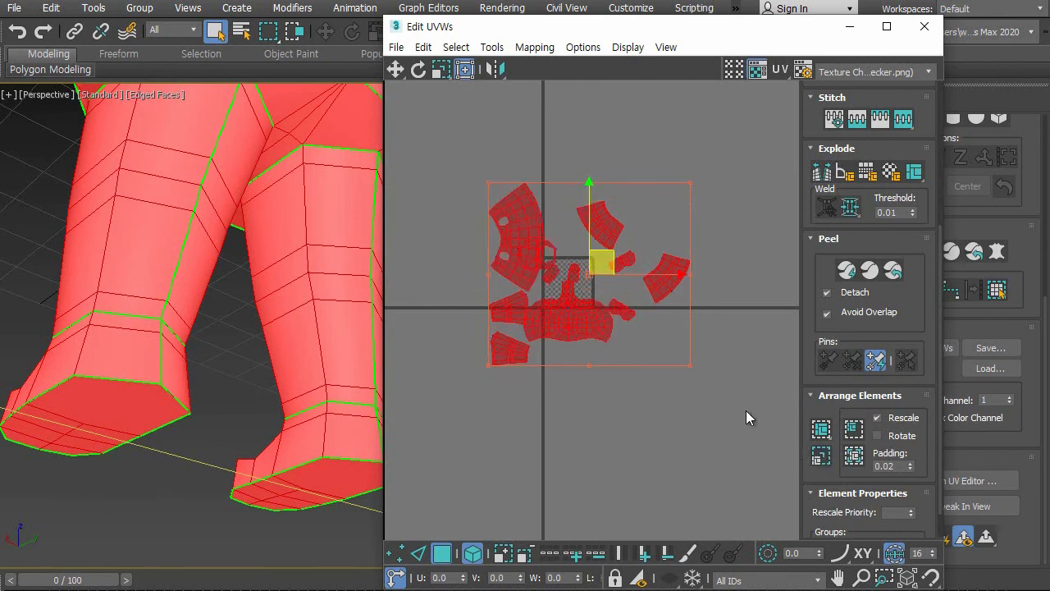
{"action": "scroll", "coordinate": [544, 304], "scroll_direction": "up", "scroll_amount": 5}
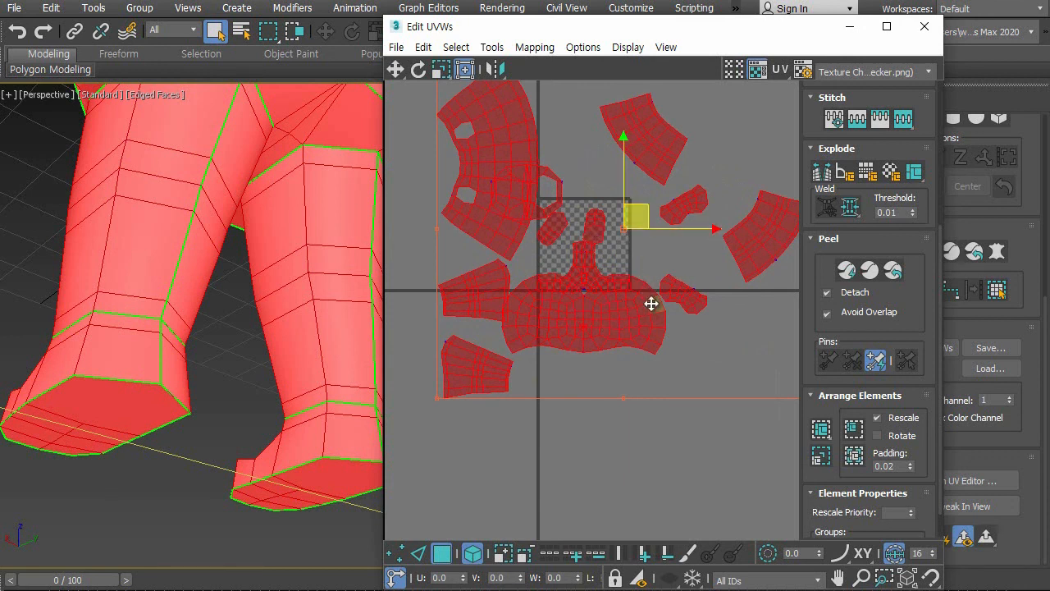
Pack all the UV shells into the texture square with 0.02 padding and clear the selection.
{"action": "left_click", "coordinate": [821, 429]}
{"action": "middle_click_drag", "start_coordinate": [526, 297], "coordinate": [534, 393]}
{"action": "scroll", "coordinate": [547, 359], "scroll_direction": "up", "scroll_amount": 6}
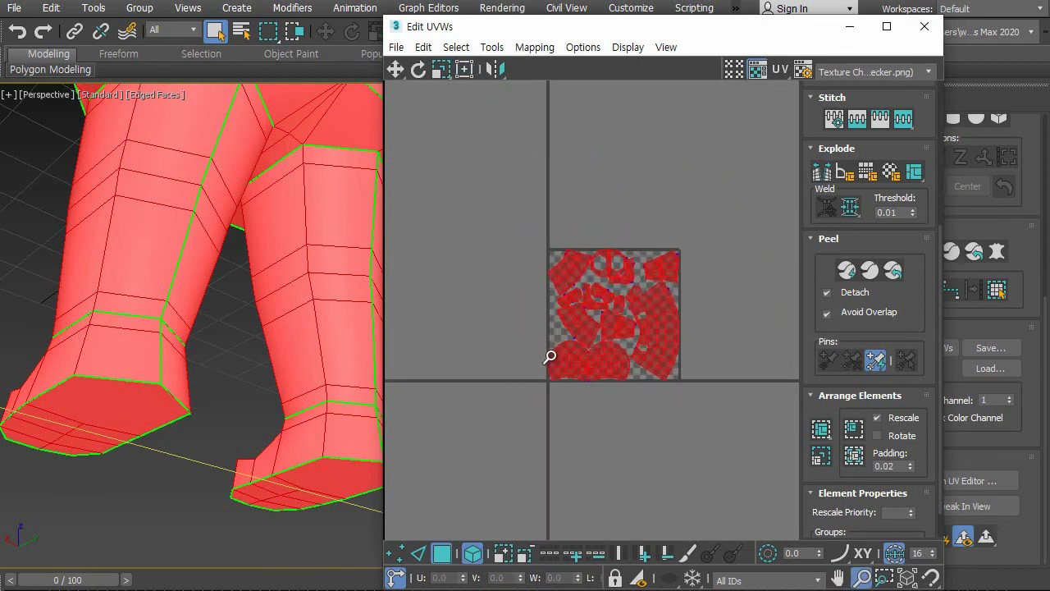
{"action": "middle_click_drag", "start_coordinate": [595, 127], "coordinate": [506, 167]}
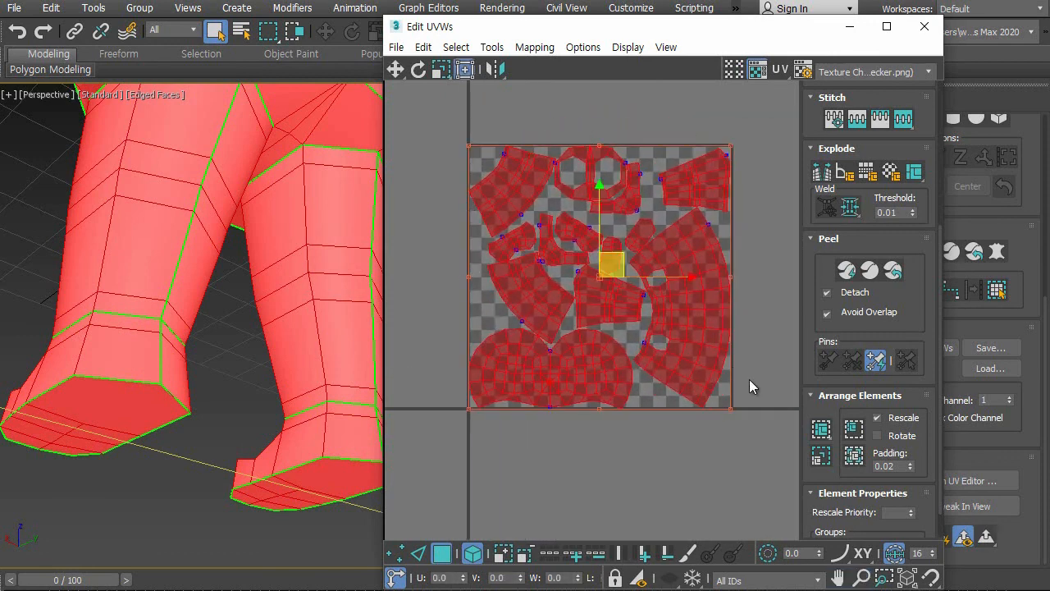
{"action": "left_click", "coordinate": [763, 308]}
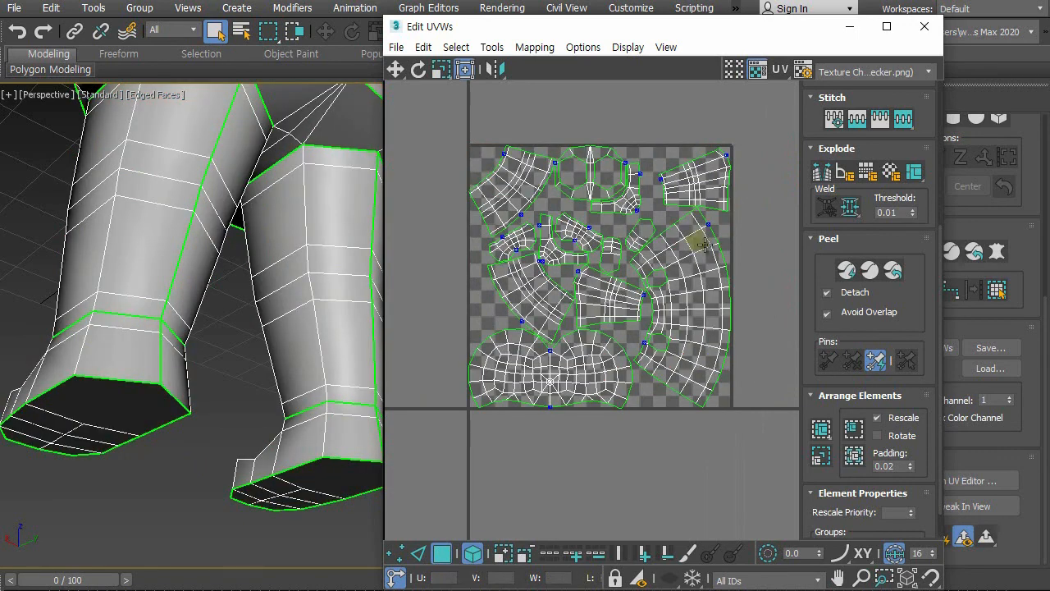
Examine the packed UV layout, checking the foot, hand and torso shells for spacing and overlaps.
{"action": "scroll", "coordinate": [692, 239], "scroll_direction": "down", "scroll_amount": 2}
{"action": "middle_click_drag", "start_coordinate": [687, 256], "coordinate": [663, 293]}
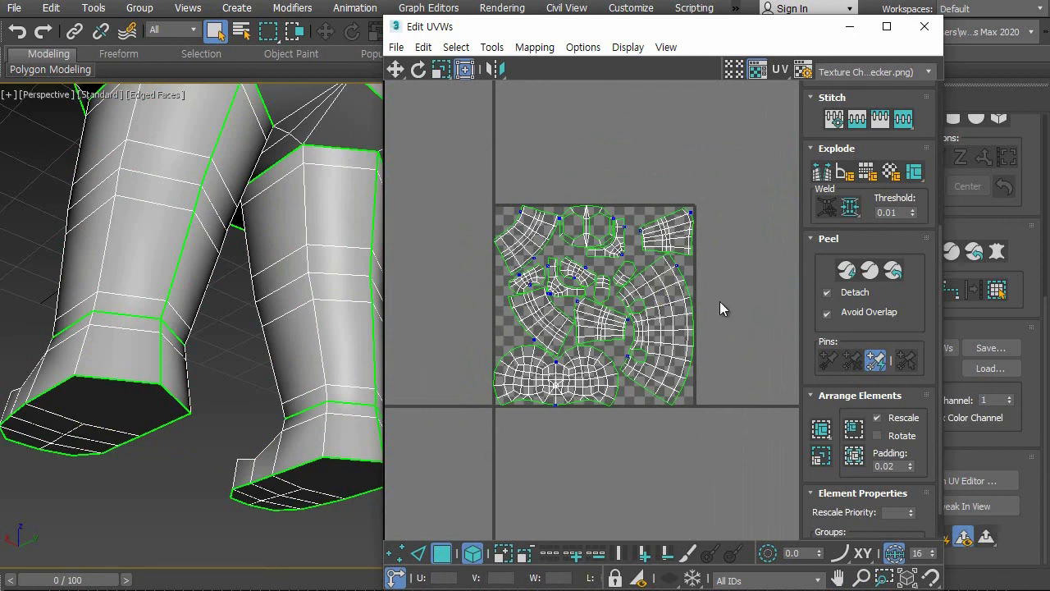
{"action": "scroll", "coordinate": [720, 301], "scroll_direction": "up", "scroll_amount": 4}
{"action": "scroll", "coordinate": [724, 262], "scroll_direction": "down", "scroll_amount": 1}
{"action": "middle_click_drag", "start_coordinate": [721, 267], "coordinate": [757, 281]}
{"action": "scroll", "coordinate": [743, 273], "scroll_direction": "up", "scroll_amount": 2}
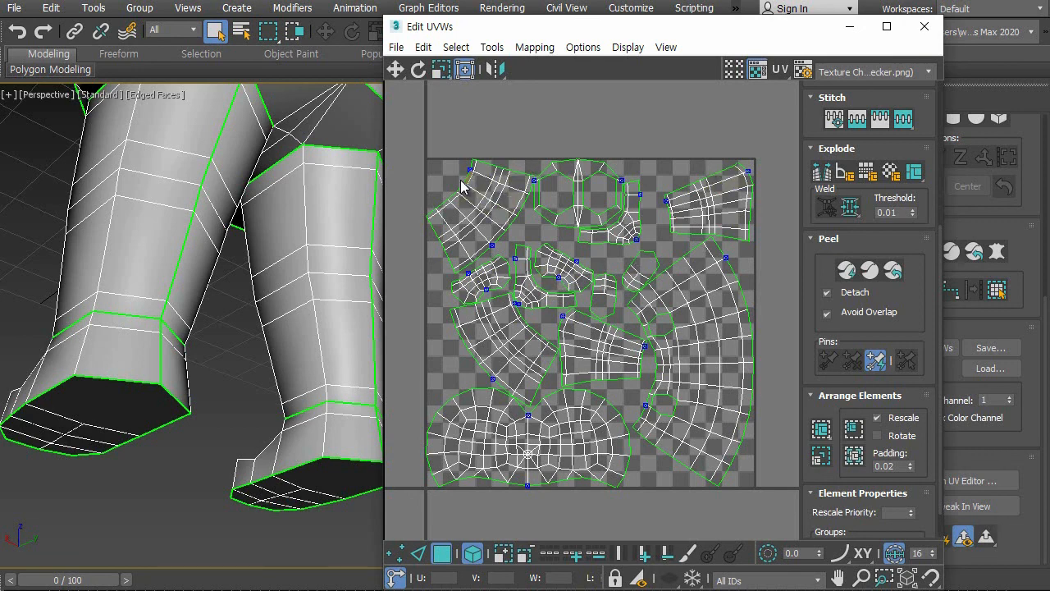
{"action": "scroll", "coordinate": [325, 198], "scroll_direction": "down", "scroll_amount": 2}
{"action": "middle_click_drag", "start_coordinate": [319, 247], "coordinate": [281, 312]}
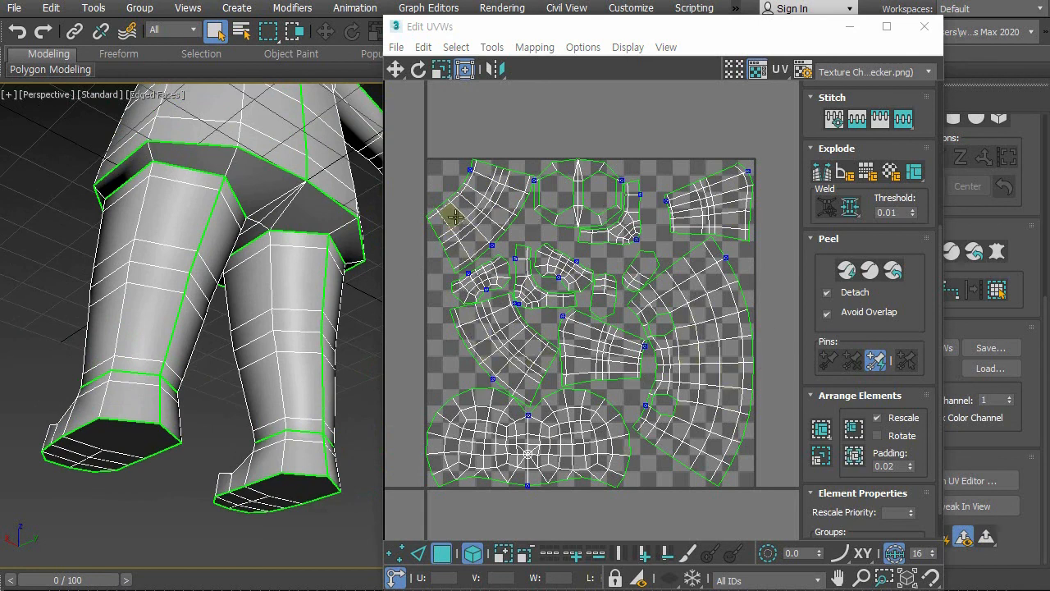
{"action": "scroll", "coordinate": [624, 262], "scroll_direction": "up", "scroll_amount": 4}
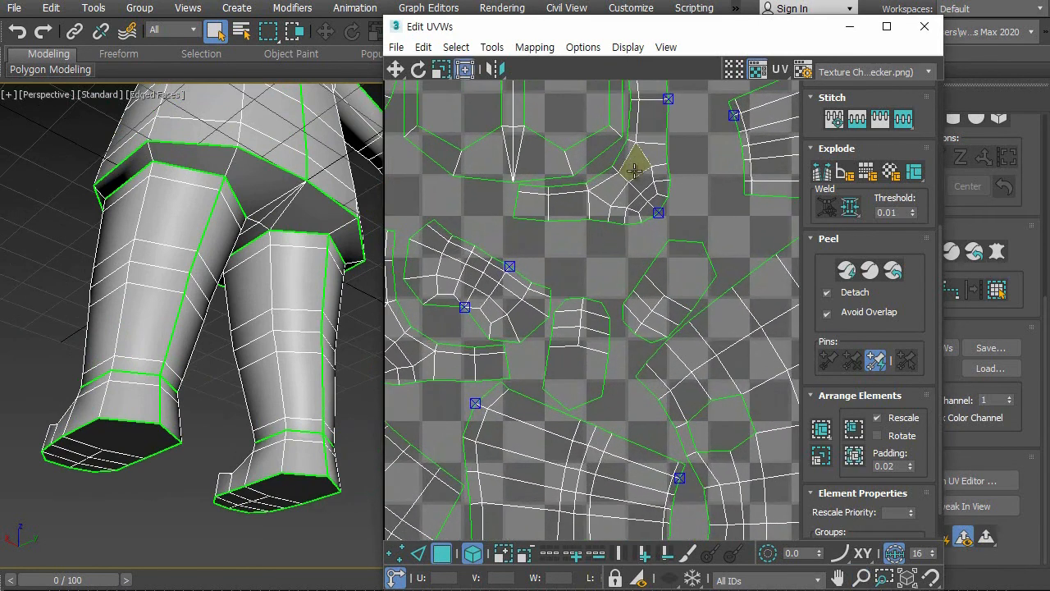
{"action": "scroll", "coordinate": [665, 230], "scroll_direction": "up", "scroll_amount": 1}
{"action": "left_click", "coordinate": [677, 289]}
{"action": "mouse_move", "coordinate": [675, 289]}
{"action": "left_mouse_down"}
{"action": "mouse_move", "coordinate": [620, 272]}
{"action": "mouse_move", "coordinate": [673, 296]}
{"action": "left_mouse_up"}
{"action": "left_click", "coordinate": [706, 288]}
{"action": "scroll", "coordinate": [661, 246], "scroll_direction": "down", "scroll_amount": 4}
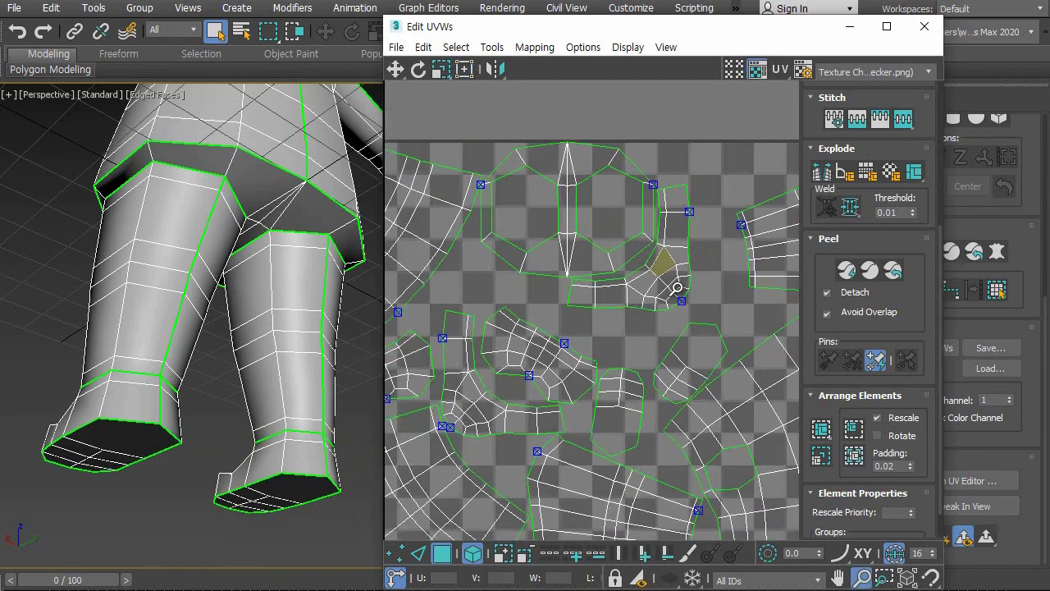
{"action": "scroll", "coordinate": [539, 385], "scroll_direction": "down", "scroll_amount": 5}
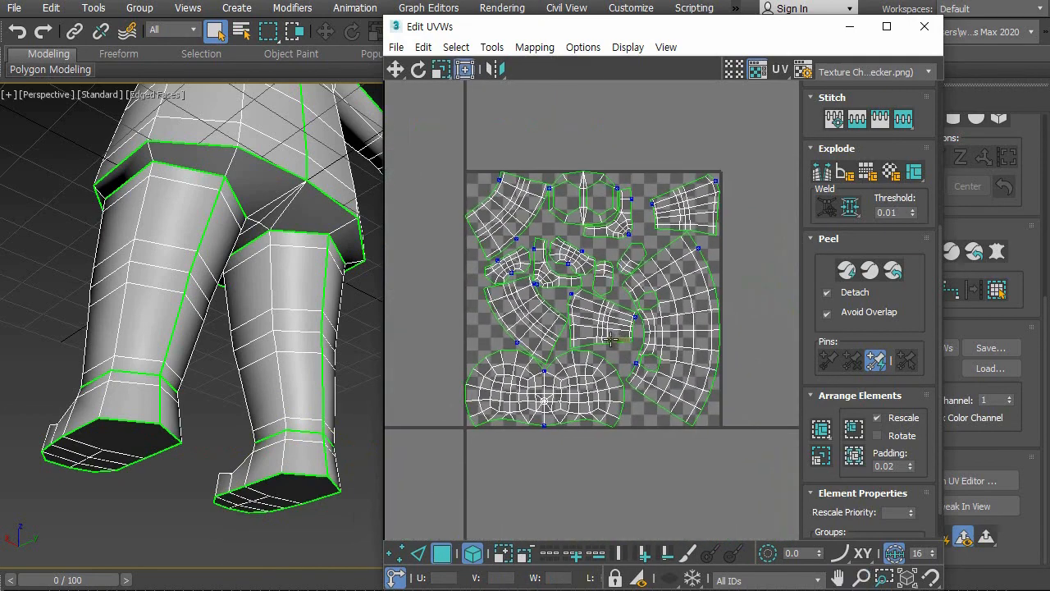
Close the UV editor and show the whole character from the front.
{"action": "left_click", "coordinate": [924, 26]}
{"action": "middle_click_drag", "start_coordinate": [642, 227], "coordinate": [667, 263]}
{"action": "scroll", "coordinate": [605, 271], "scroll_direction": "down", "scroll_amount": 2}
{"action": "middle_click_drag", "start_coordinate": [605, 271], "coordinate": [764, 342], "text": "alt"}
{"action": "middle_click_drag", "start_coordinate": [530, 301], "coordinate": [560, 358]}
{"action": "scroll", "coordinate": [549, 300], "scroll_direction": "down", "scroll_amount": 2}
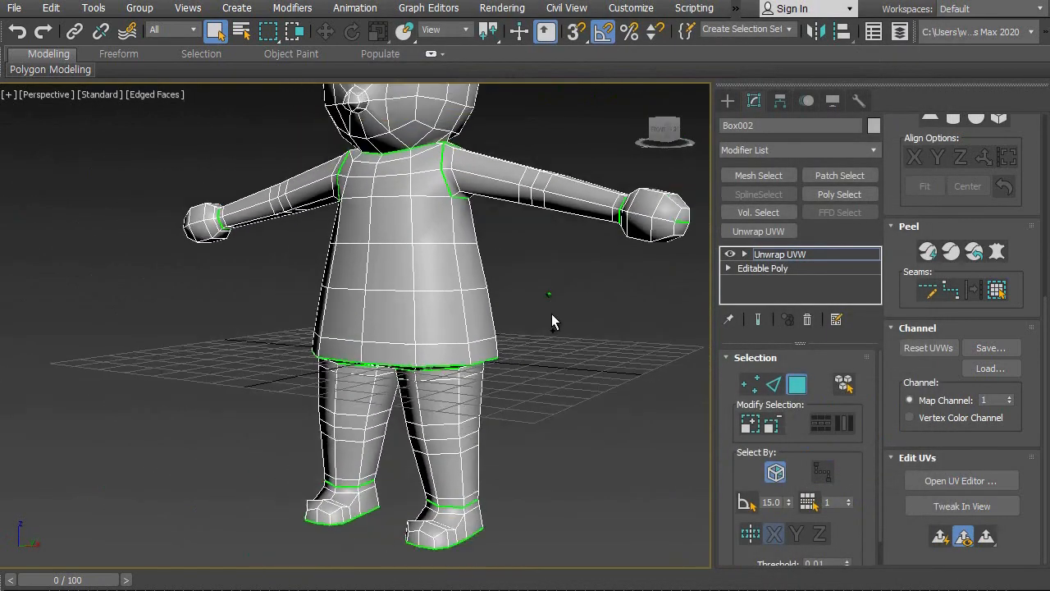
{"action": "middle_click_drag", "start_coordinate": [556, 316], "coordinate": [512, 324]}
{"action": "scroll", "coordinate": [534, 311], "scroll_direction": "down", "scroll_amount": 1}
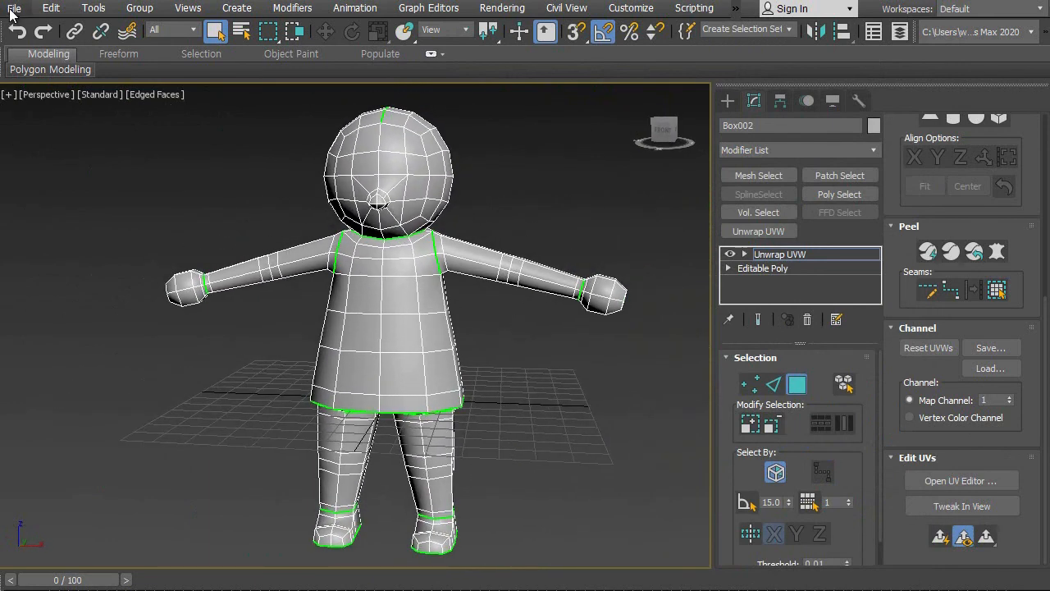